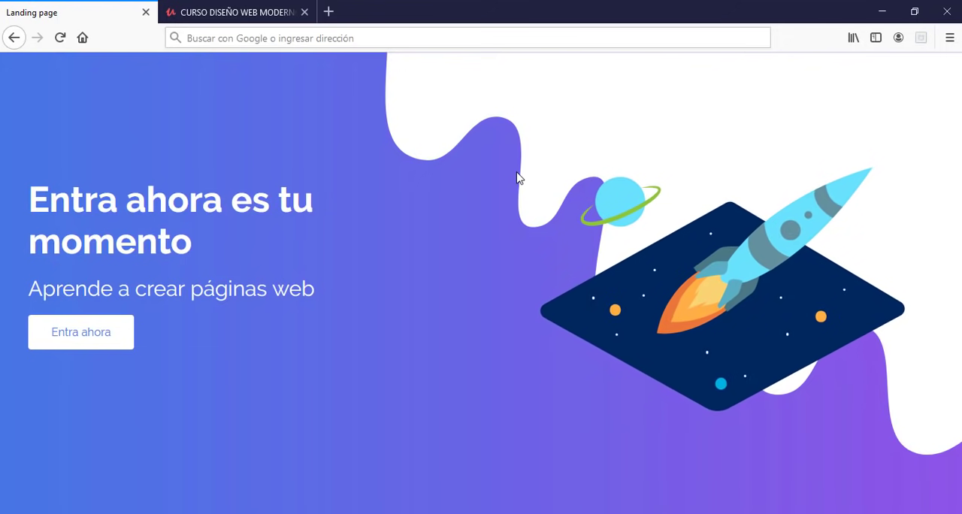
{"action": "left_click", "coordinate": [253, 11]}
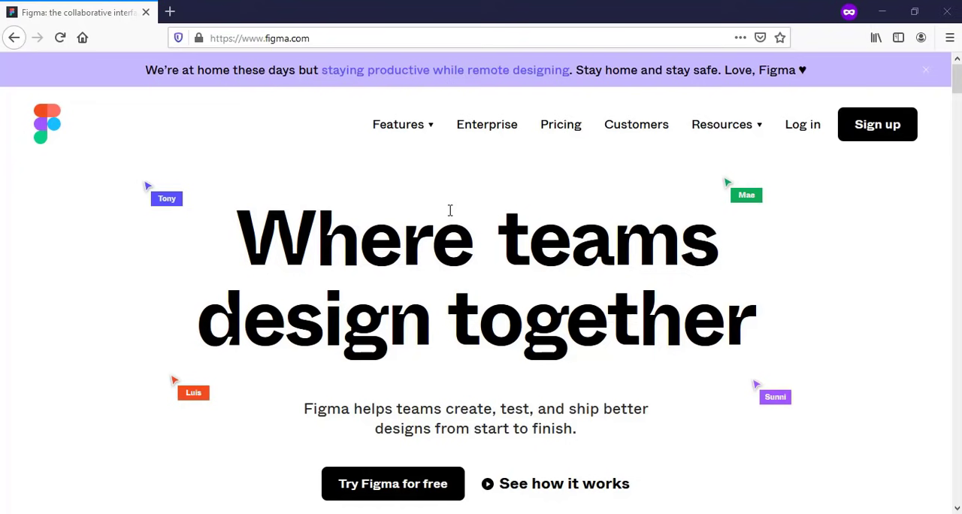
Step: Open the sign-up form on the Figma homepage and choose to sign up with Google
{"action": "scroll", "coordinate": [450, 214], "scroll_direction": "down", "scroll_amount": 5}
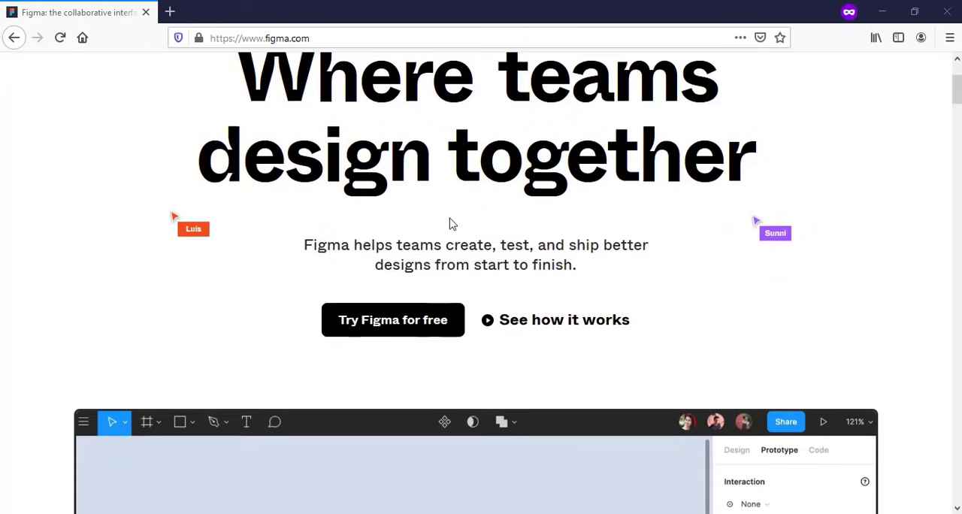
{"action": "scroll", "coordinate": [450, 223], "scroll_direction": "down", "scroll_amount": 2}
{"action": "scroll", "coordinate": [450, 223], "scroll_direction": "up", "scroll_amount": 3}
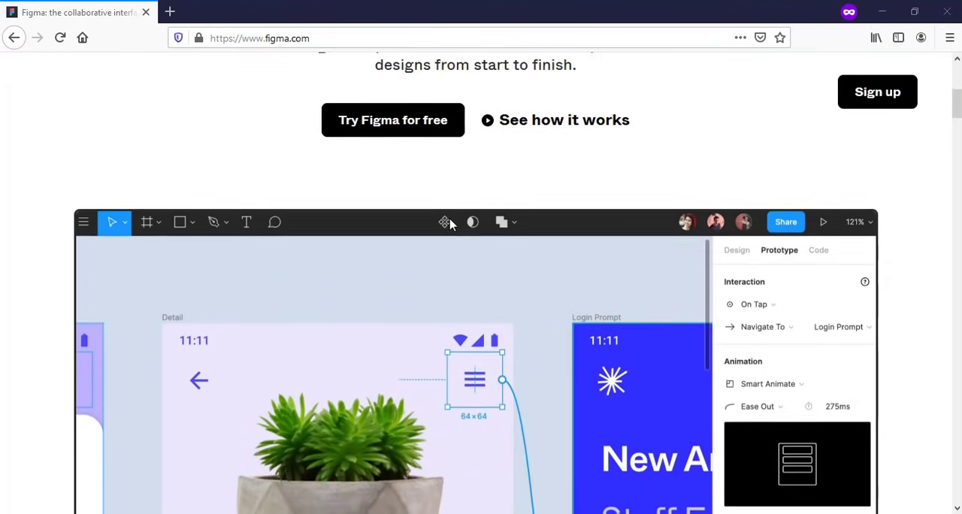
{"action": "scroll", "coordinate": [450, 224], "scroll_direction": "up", "scroll_amount": 1}
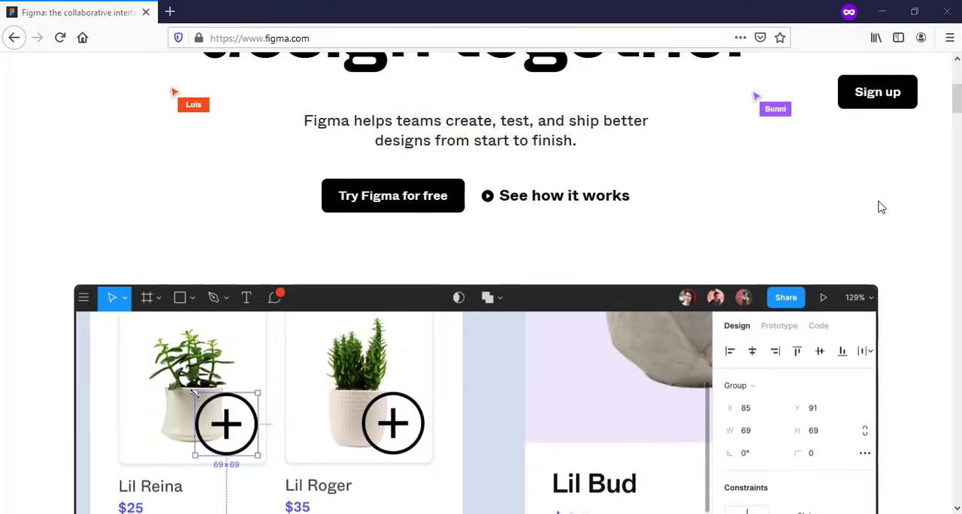
{"action": "scroll", "coordinate": [881, 208], "scroll_direction": "up", "scroll_amount": 1}
{"action": "scroll", "coordinate": [879, 206], "scroll_direction": "up", "scroll_amount": 5}
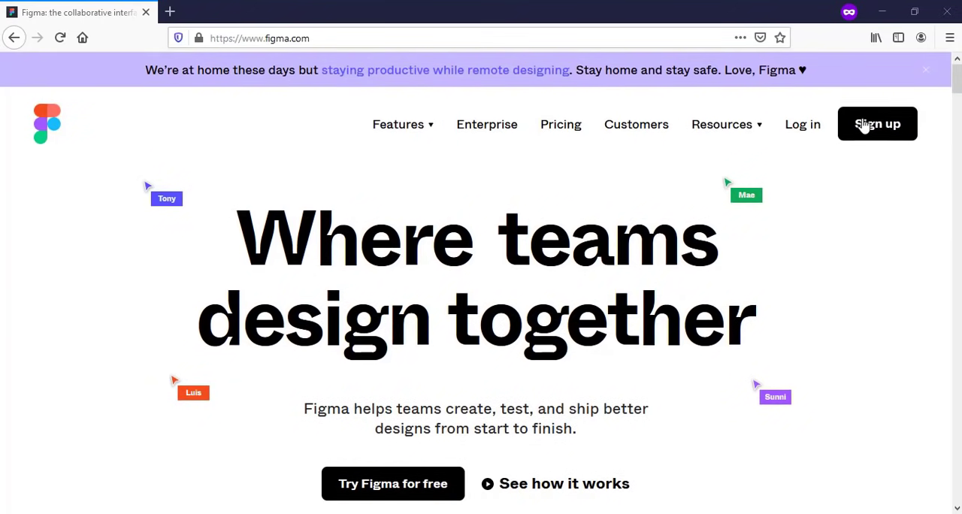
{"action": "left_click", "coordinate": [902, 132]}
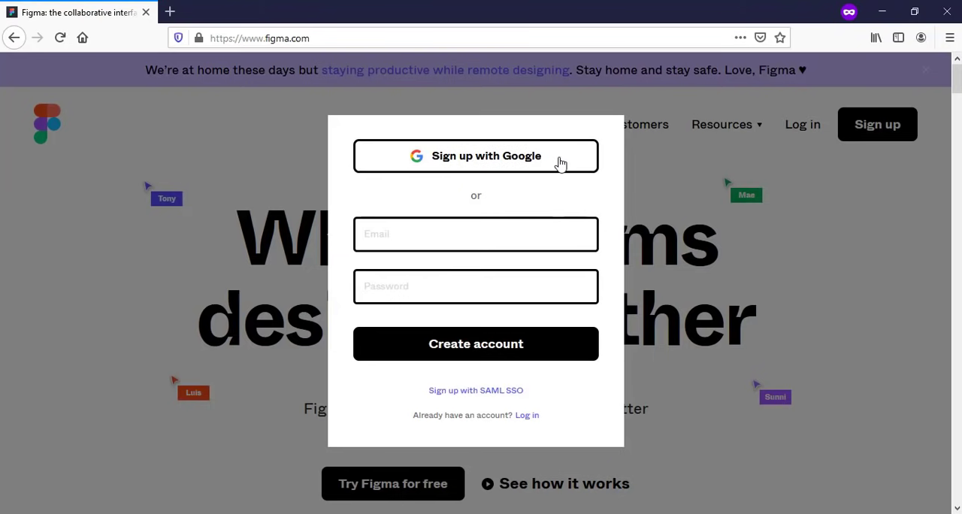
{"action": "left_click", "coordinate": [510, 161]}
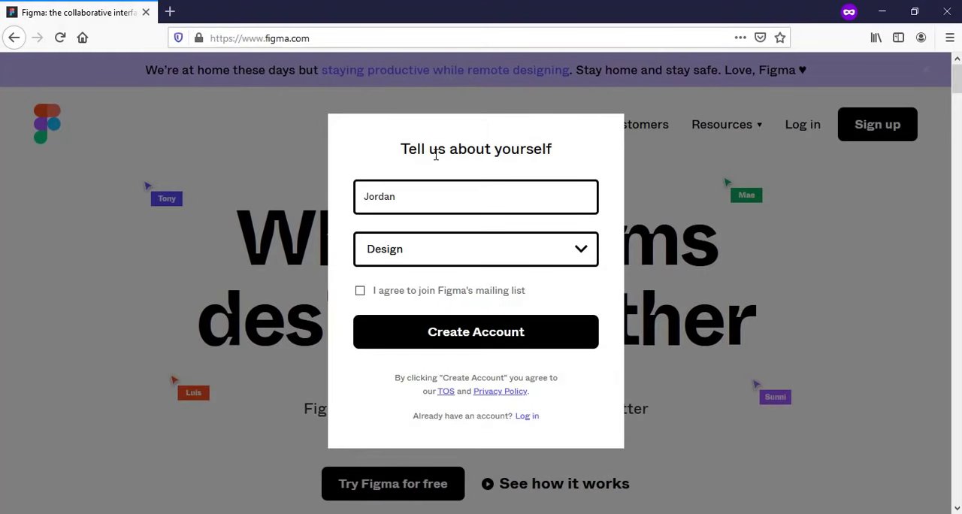
Step: Set the kind of work to Design and create the account without joining the mailing list
{"action": "left_click", "coordinate": [526, 259]}
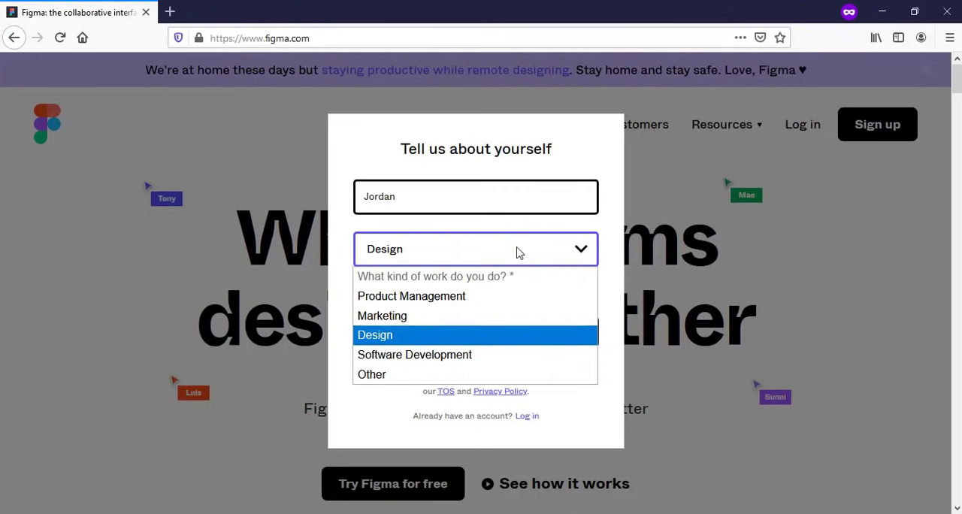
{"action": "left_click", "coordinate": [407, 339]}
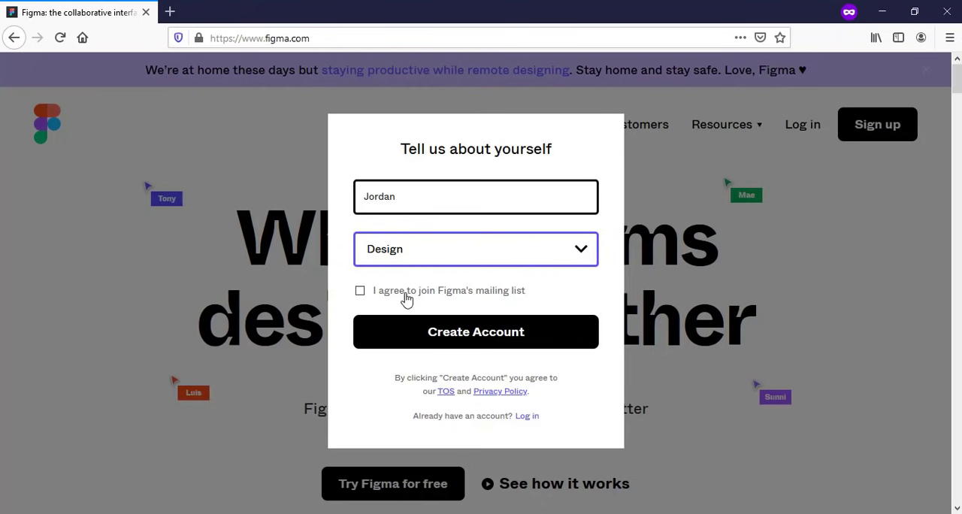
{"action": "left_click", "coordinate": [474, 342]}
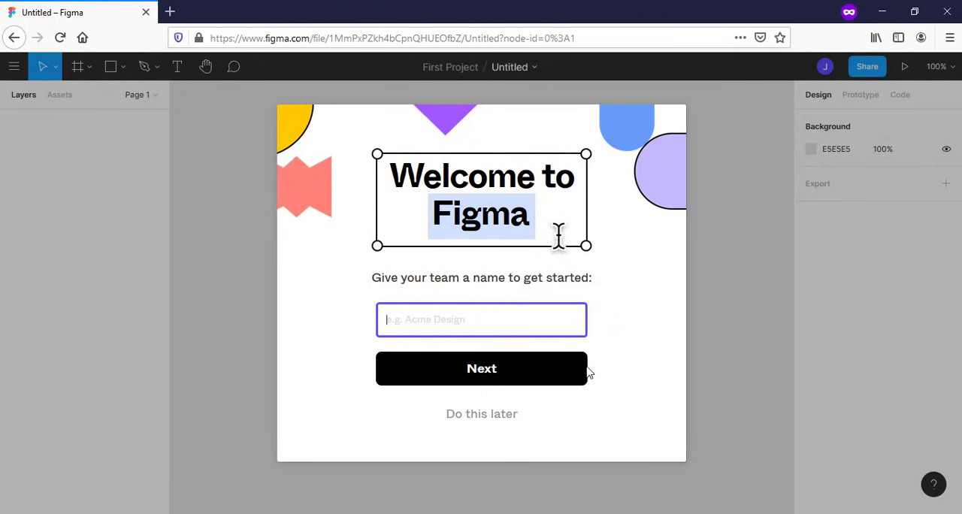
Step: Postpone naming the team and advance through the Constraints and Vector Networks introduction tips
{"action": "left_click", "coordinate": [512, 425]}
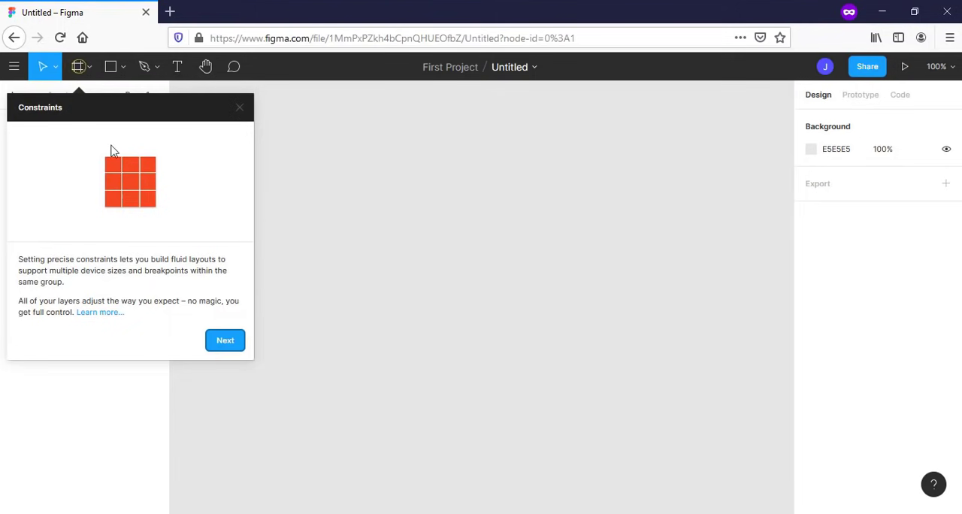
{"action": "left_click", "coordinate": [237, 350]}
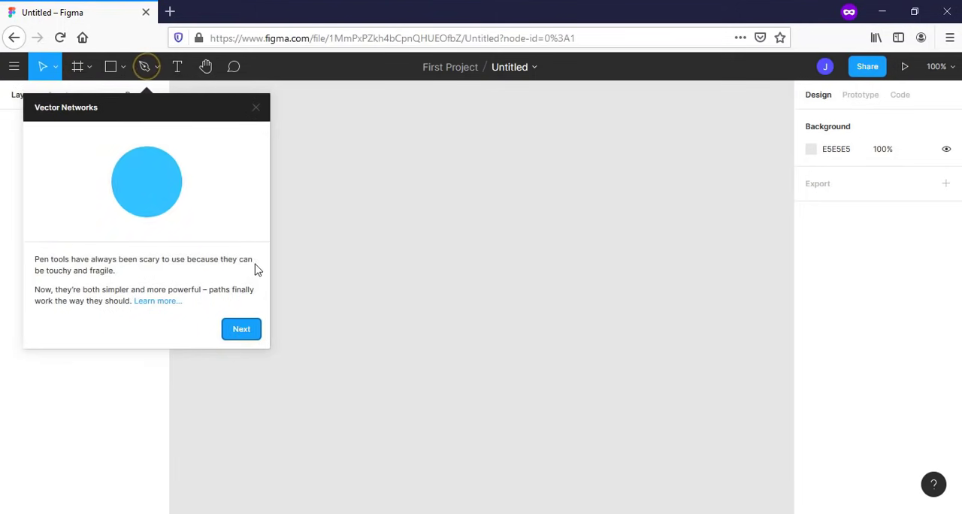
{"action": "left_click", "coordinate": [253, 329]}
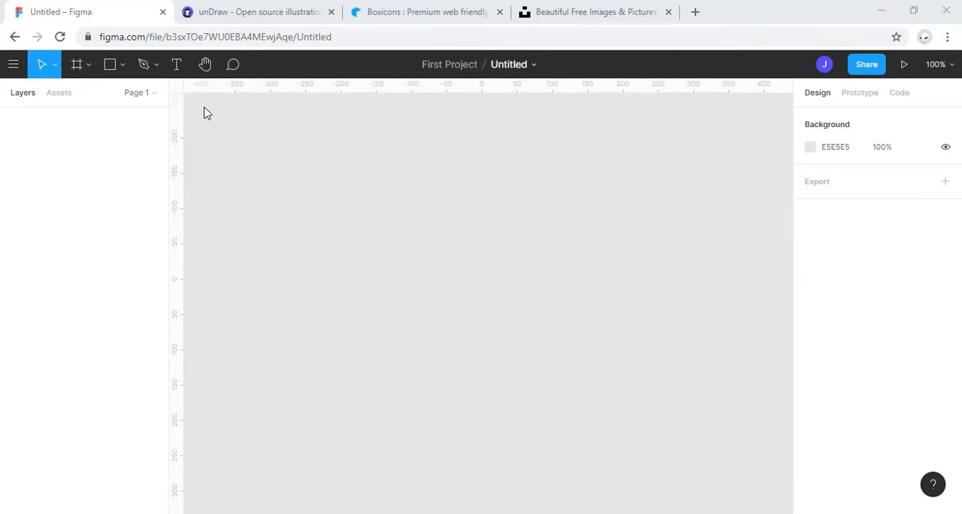
Step: Explore the empty canvas in several directions with the Hand tool
{"action": "left_click", "coordinate": [206, 66]}
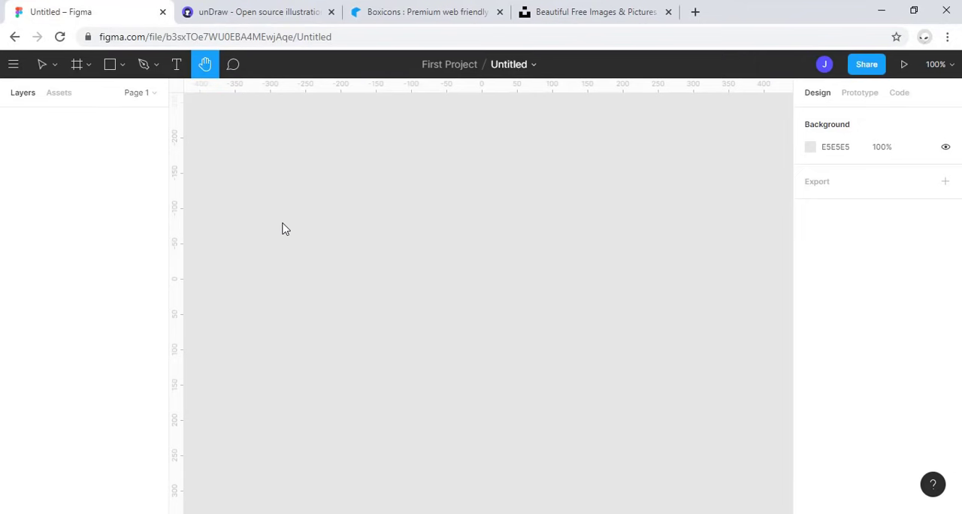
{"action": "left_click_drag", "start_coordinate": [296, 202], "coordinate": [417, 360]}
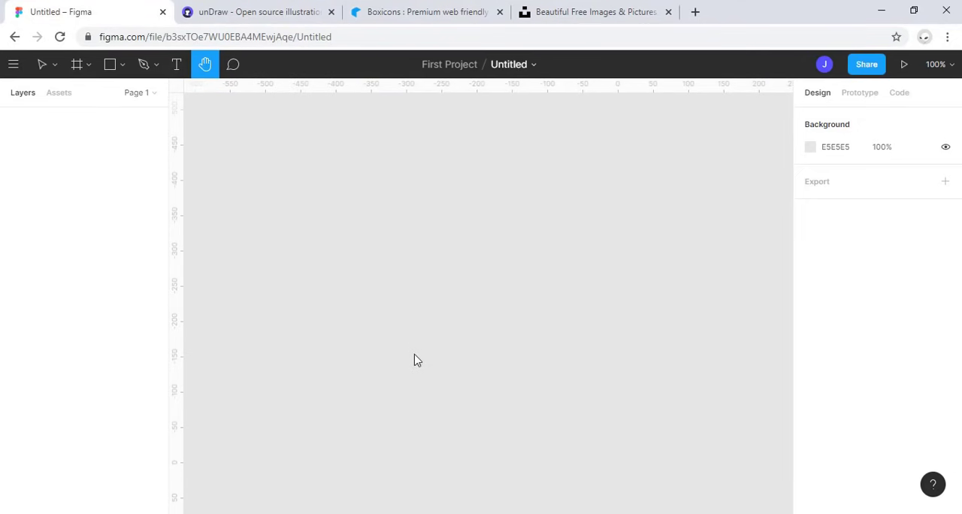
{"action": "left_click_drag", "start_coordinate": [607, 172], "coordinate": [374, 178]}
{"action": "left_click_drag", "start_coordinate": [637, 180], "coordinate": [378, 147]}
{"action": "left_click_drag", "start_coordinate": [363, 299], "coordinate": [339, 180]}
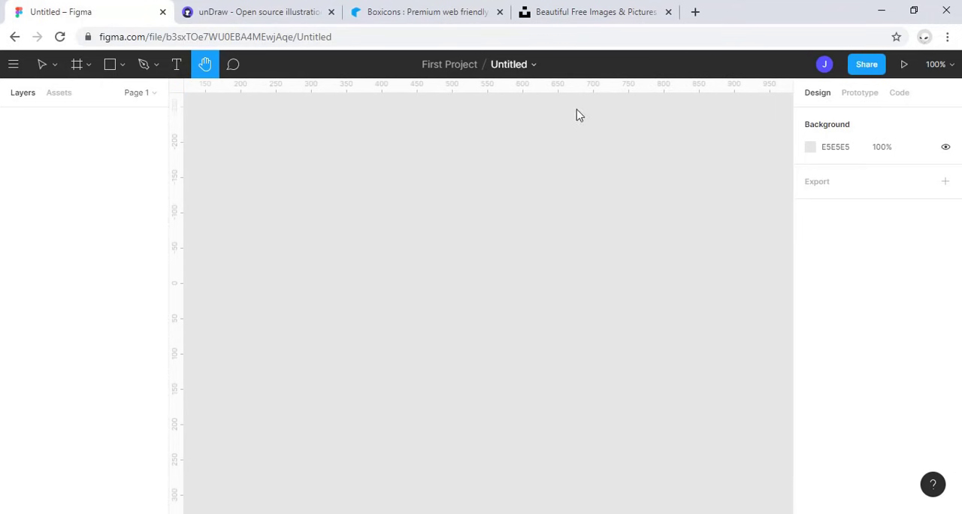
{"action": "left_click_drag", "start_coordinate": [358, 163], "coordinate": [388, 167]}
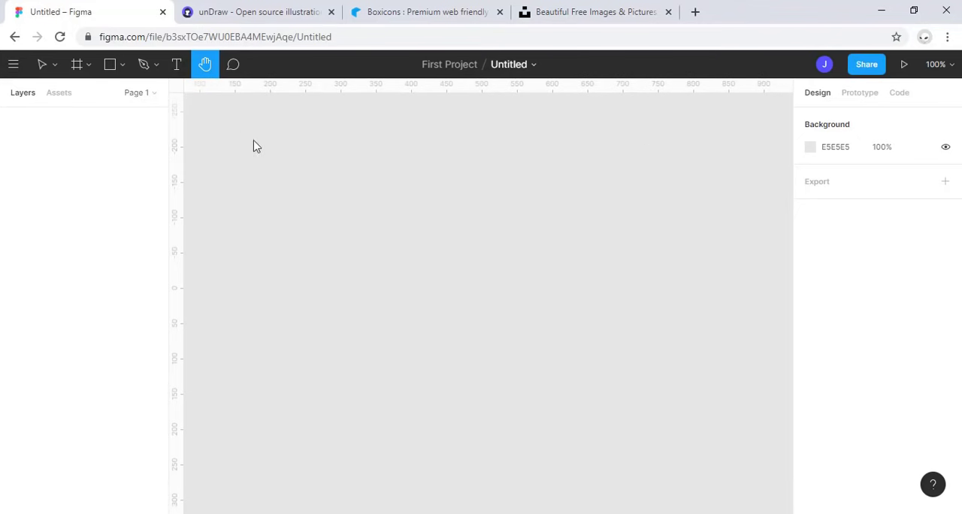
{"action": "left_click_drag", "start_coordinate": [273, 190], "coordinate": [453, 221]}
{"action": "left_click_drag", "start_coordinate": [389, 151], "coordinate": [408, 353]}
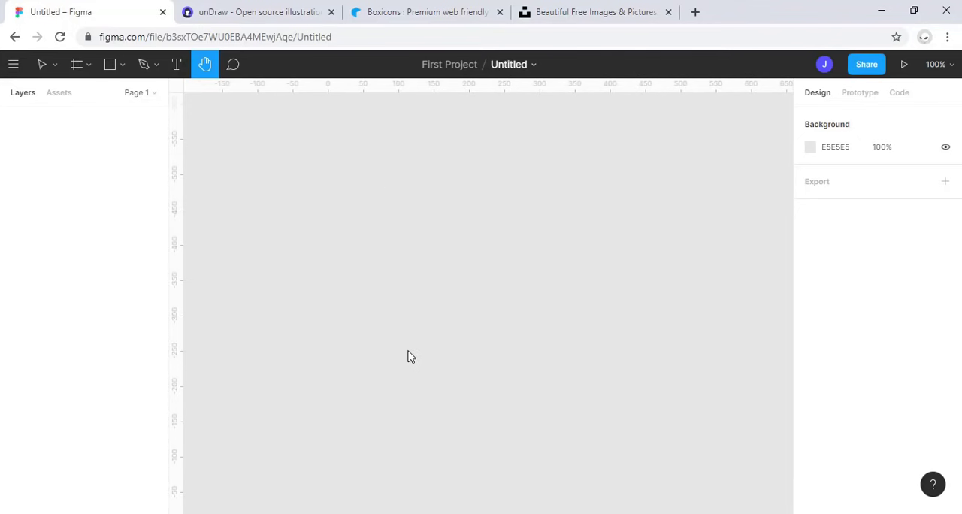
{"action": "left_click_drag", "start_coordinate": [472, 350], "coordinate": [427, 107]}
{"action": "left_click_drag", "start_coordinate": [400, 334], "coordinate": [248, 146]}
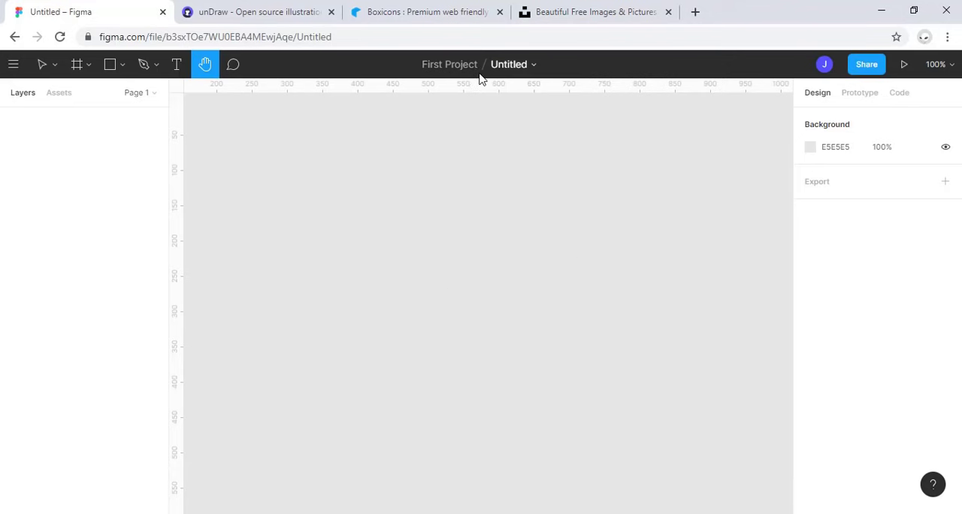
Step: Return to the recently viewed files and delete the Untitled file of First Project
{"action": "left_click", "coordinate": [16, 37]}
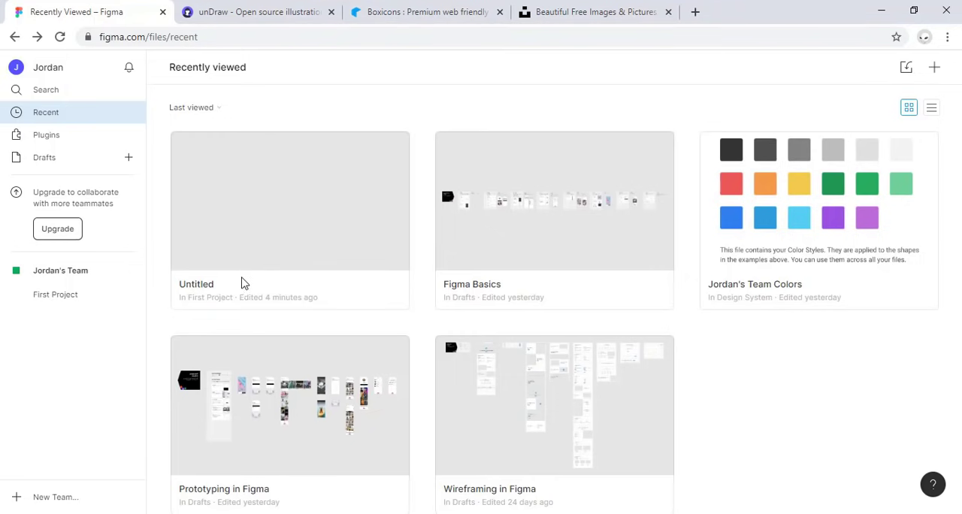
{"action": "right_click", "coordinate": [242, 278]}
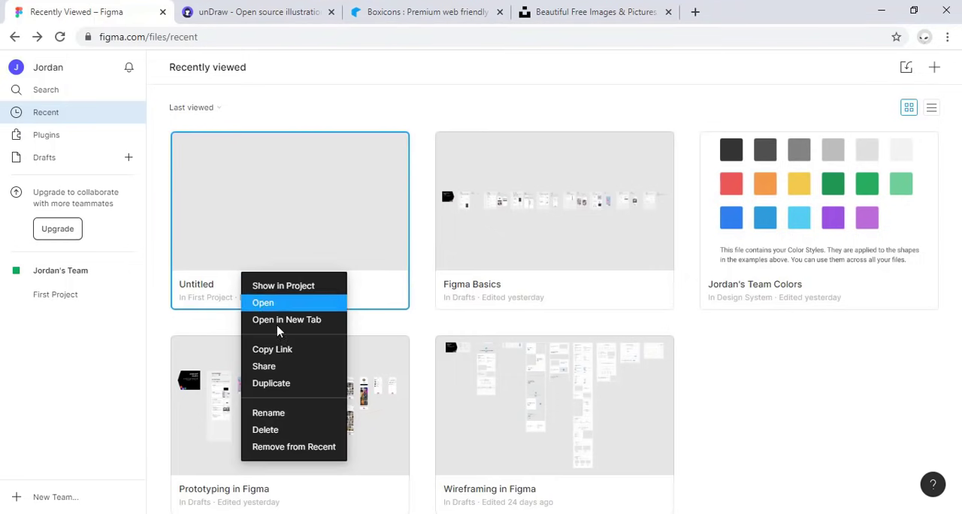
{"action": "left_click", "coordinate": [293, 431]}
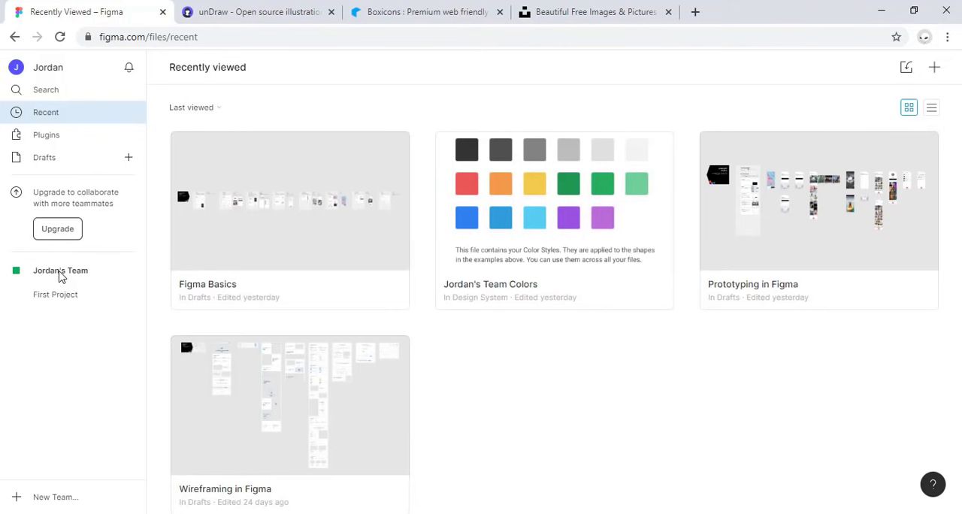
Step: Examine the team's color styles file in the Design System project, and return to the team page
{"action": "left_click", "coordinate": [60, 272]}
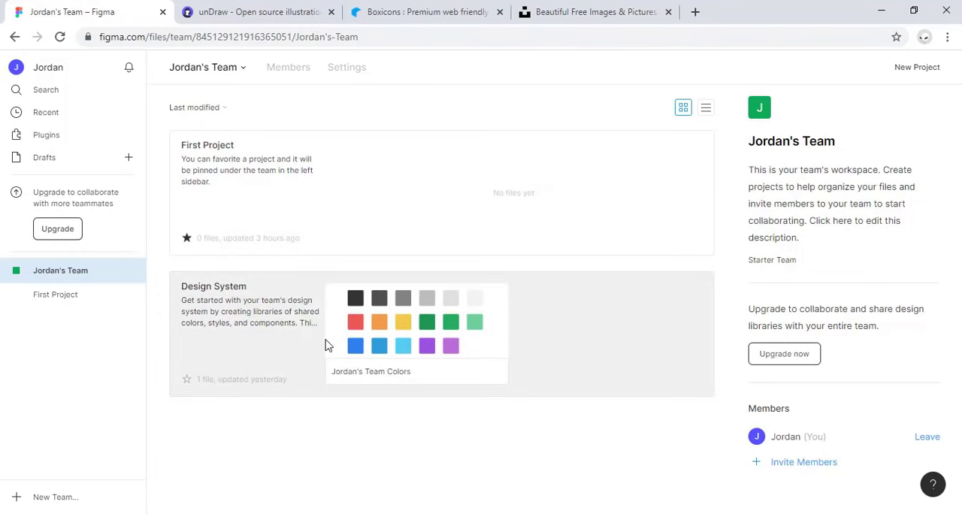
{"action": "left_click", "coordinate": [368, 343]}
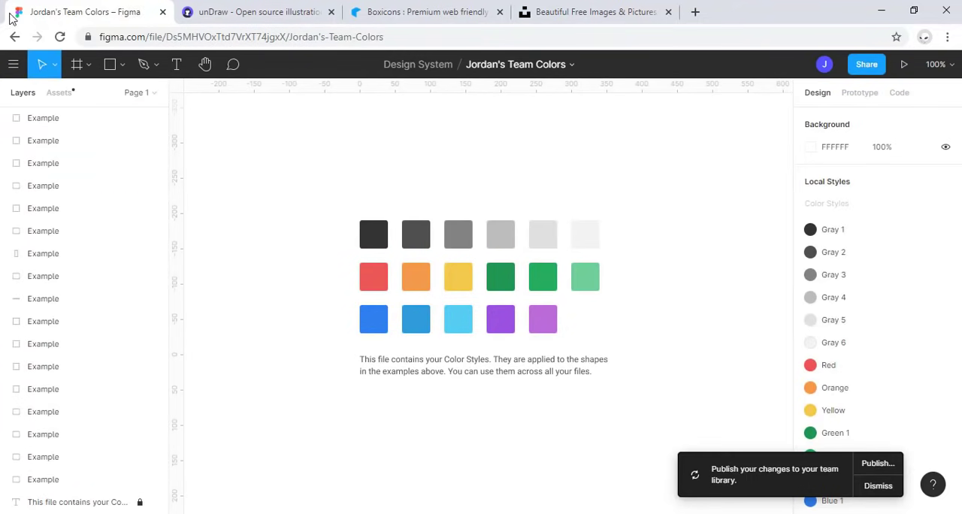
{"action": "left_click", "coordinate": [14, 37]}
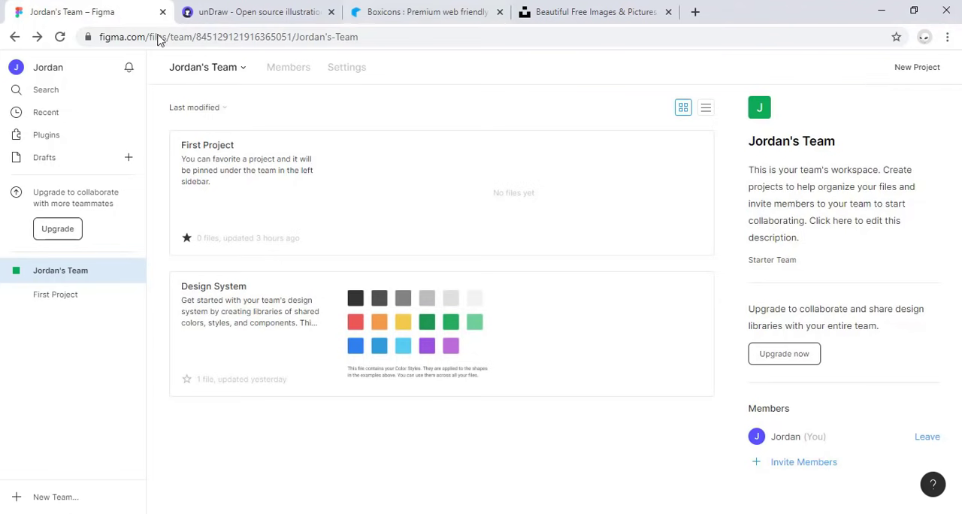
Step: Create a new file in First Project and name it "Mi primer diseño en figma"
{"action": "left_click", "coordinate": [65, 301]}
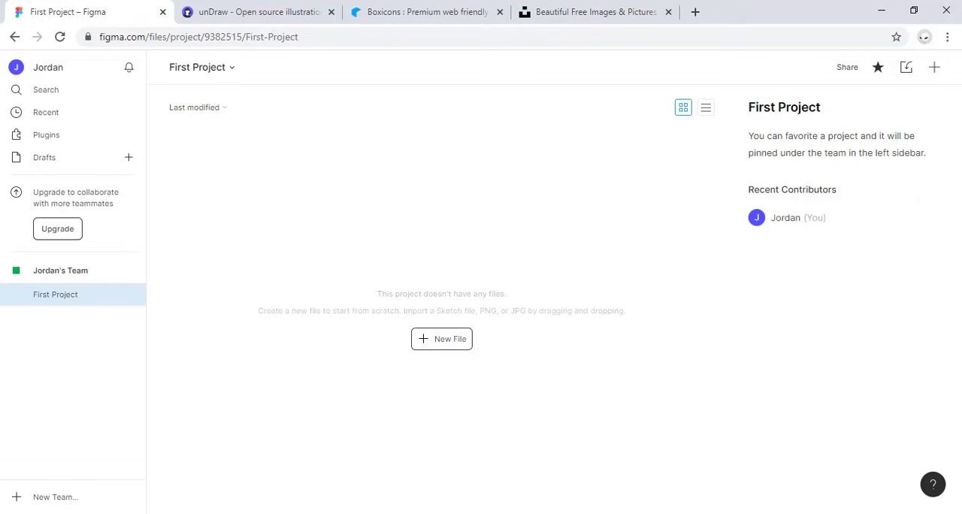
{"action": "left_click", "coordinate": [450, 340]}
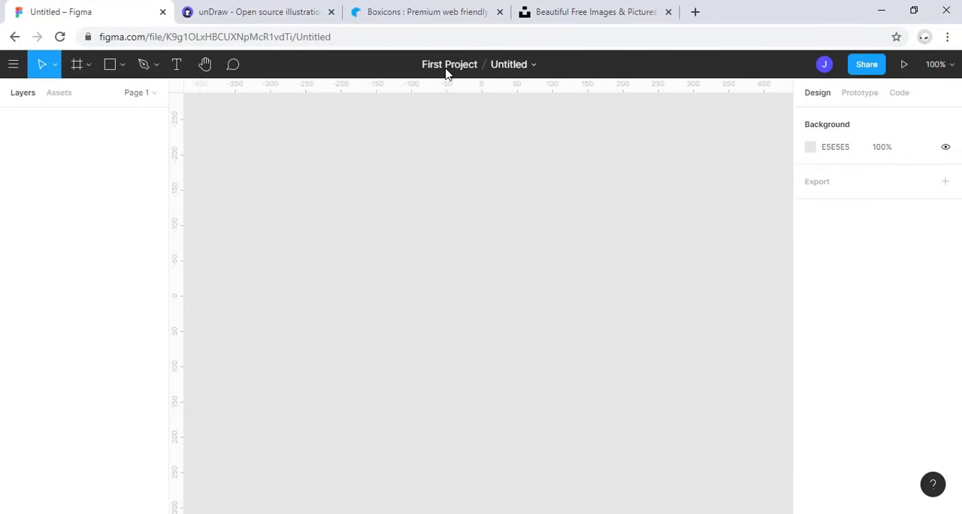
{"action": "double_click", "coordinate": [516, 65]}
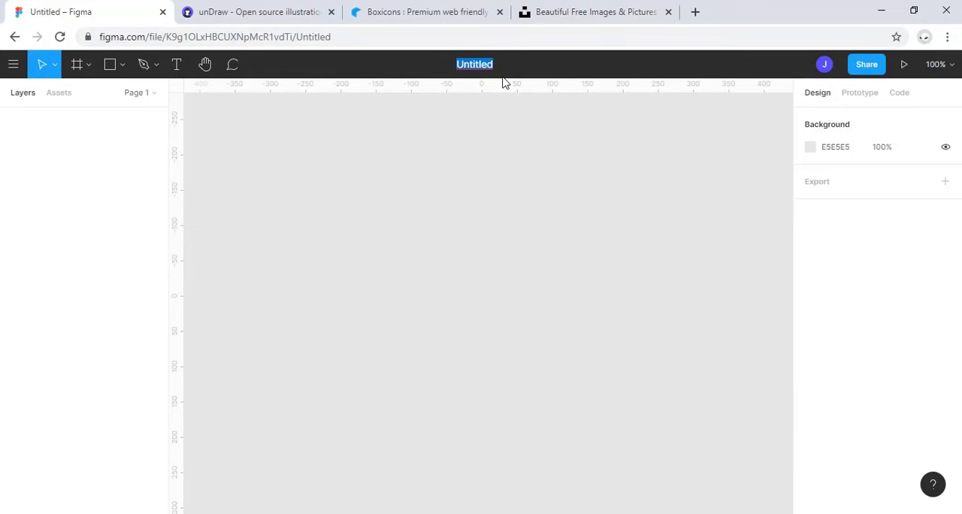
{"action": "type", "text": "Mi primer d"}
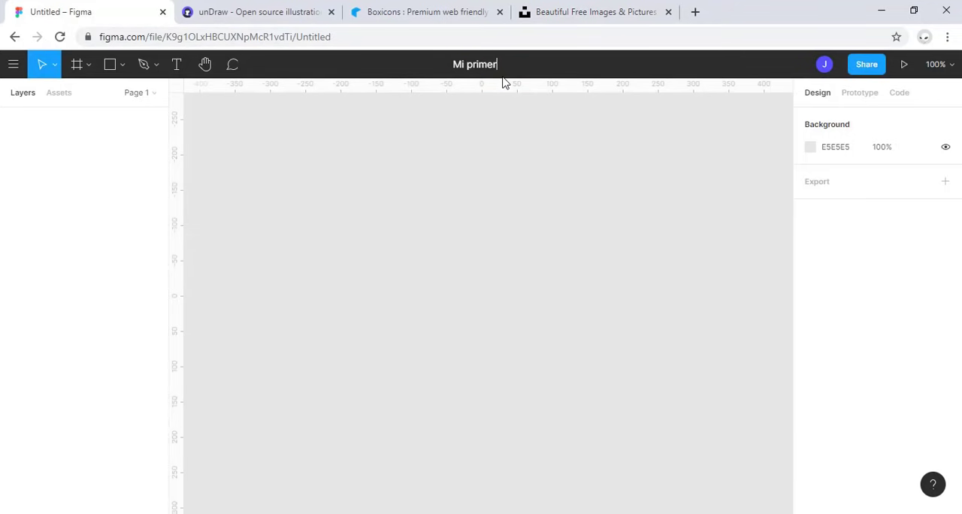
{"action": "type", "text": "iseño en figma"}
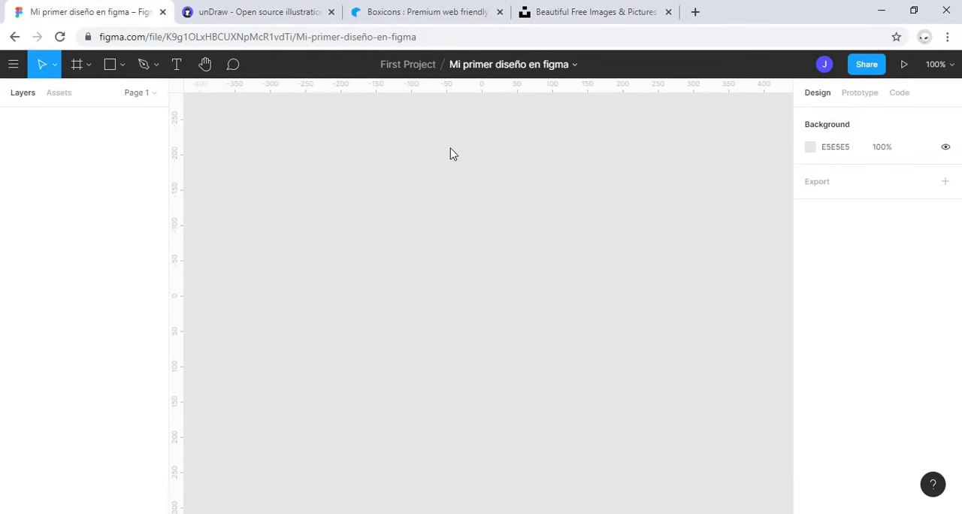
Step: Hide the canvas rulers and show them again
{"action": "key", "text": "shift+r"}
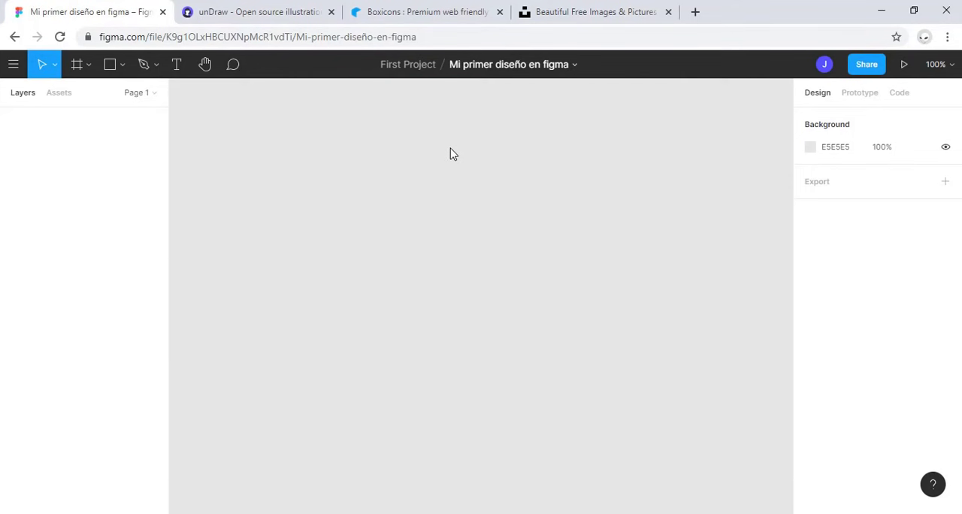
{"action": "key", "text": "shift+r"}
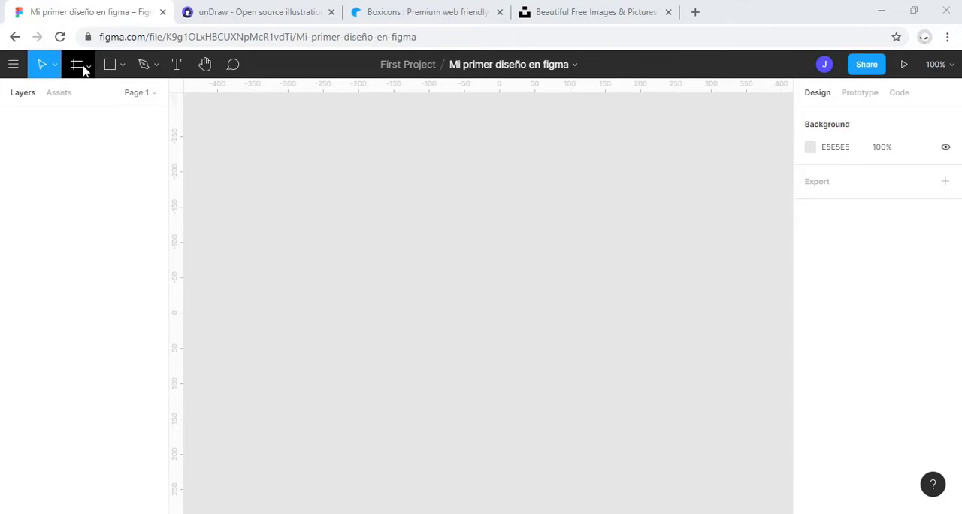
Step: Create a 414 × 896 frame from the iPhone 11 Pro Max preset
{"action": "key", "text": "f"}
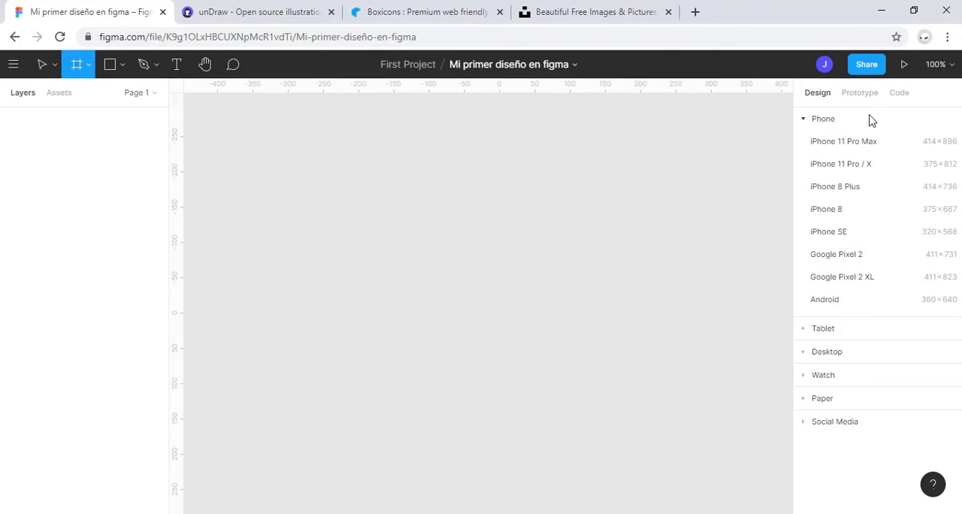
{"action": "left_click", "coordinate": [805, 122]}
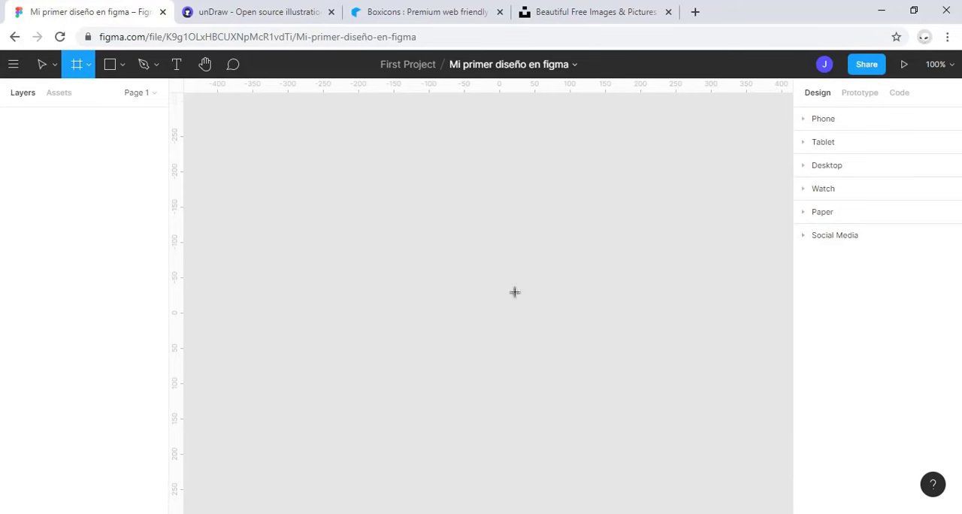
{"action": "left_click", "coordinate": [807, 171]}
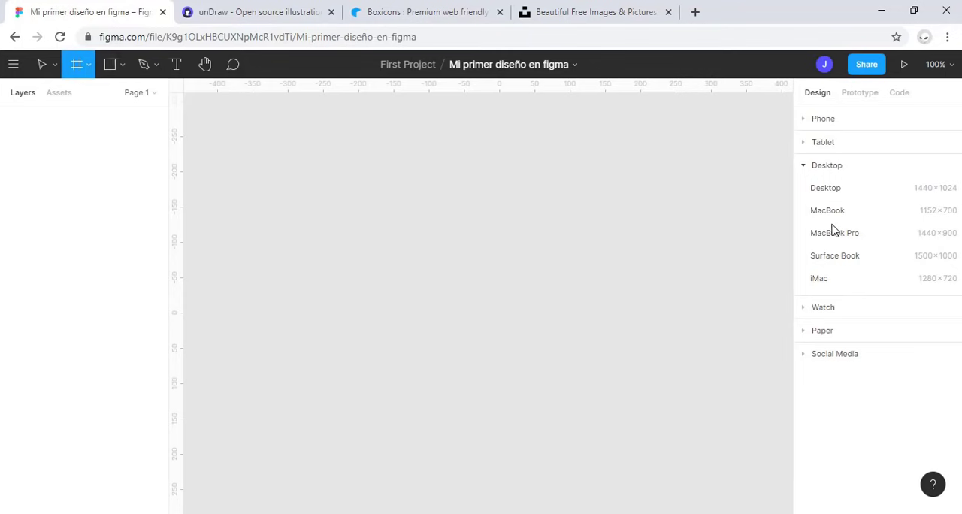
{"action": "left_click", "coordinate": [803, 167]}
{"action": "left_click", "coordinate": [803, 120]}
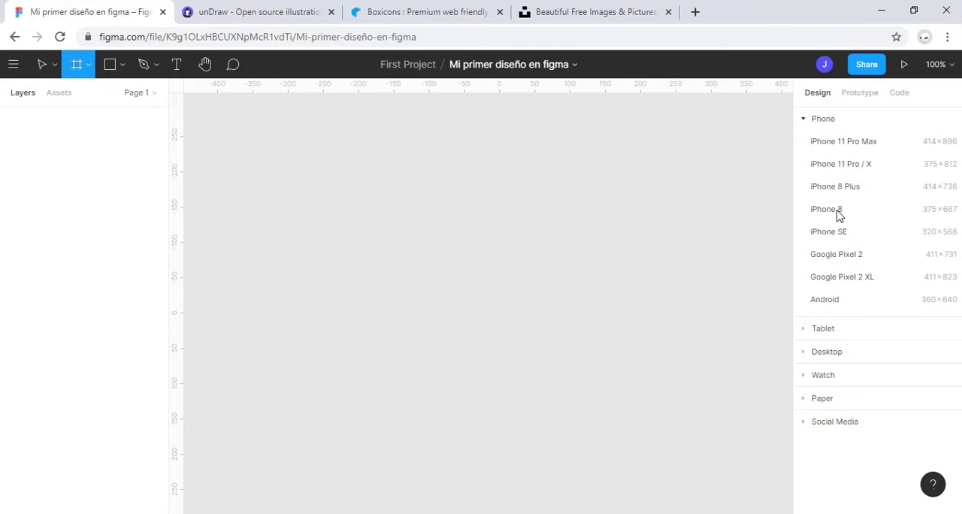
{"action": "left_click", "coordinate": [869, 146]}
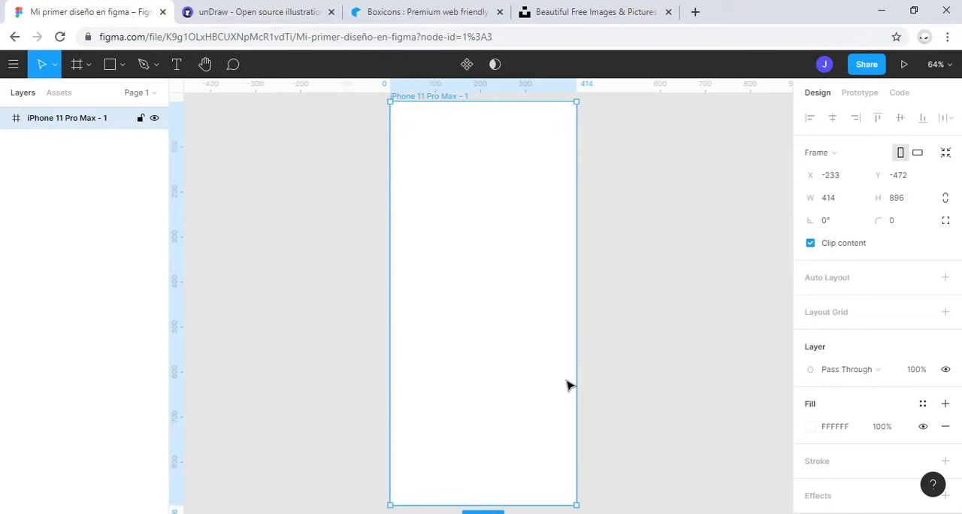
Step: Practise zooming the canvas out and in, zooming to the selected iPhone frame and fitting all content in view
{"action": "key", "text": "ctrl+minus"}
{"action": "key", "text": "ctrl+minus"}
{"action": "key", "text": "ctrl+minus"}
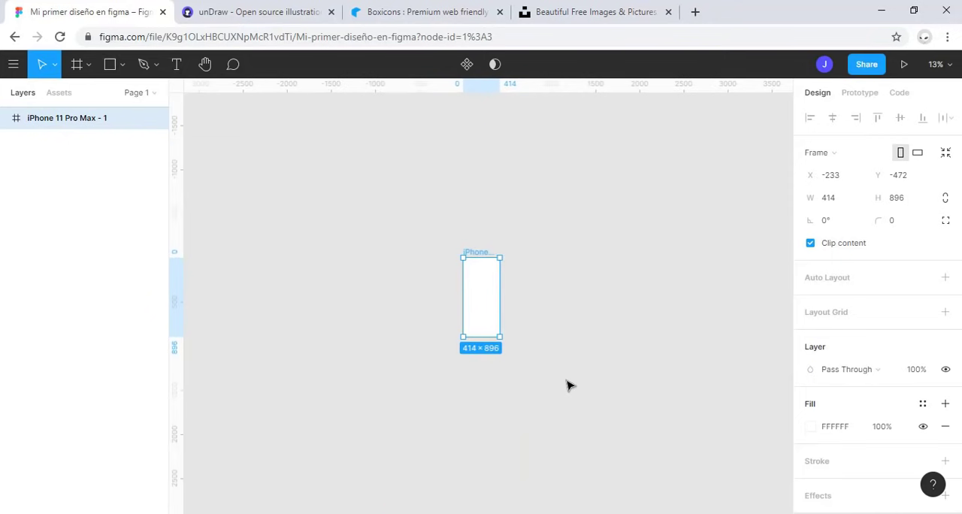
{"action": "key", "text": "ctrl+plus"}
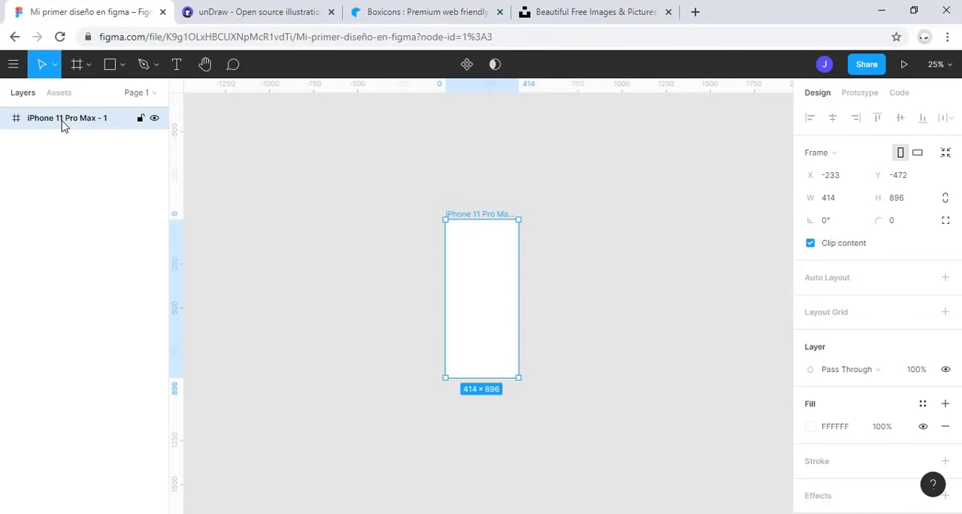
{"action": "key", "text": "shift+2"}
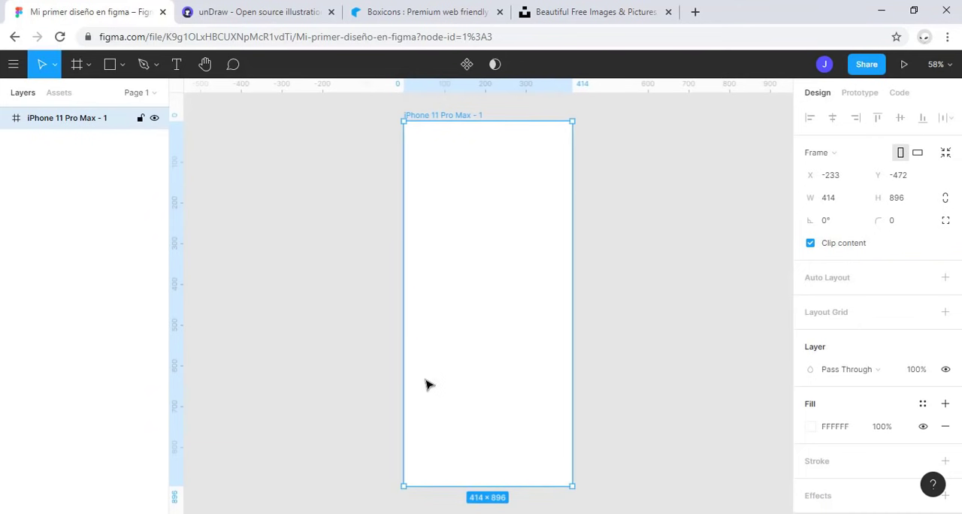
{"action": "key", "text": "shift+1"}
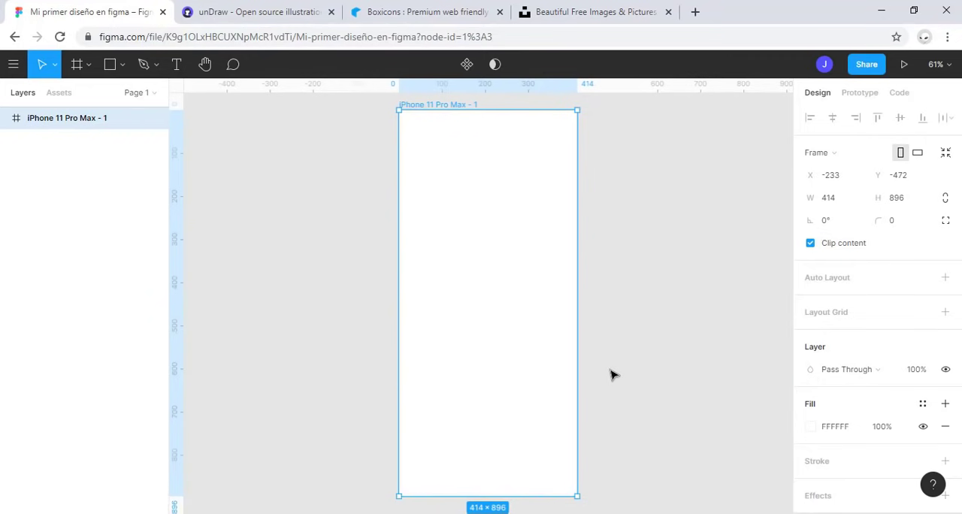
Step: Draw a custom portrait frame of about 643 × 1303 beside the iPhone frame and try zooming to it
{"action": "scroll", "coordinate": [610, 373], "scroll_direction": "down", "scroll_amount": 5}
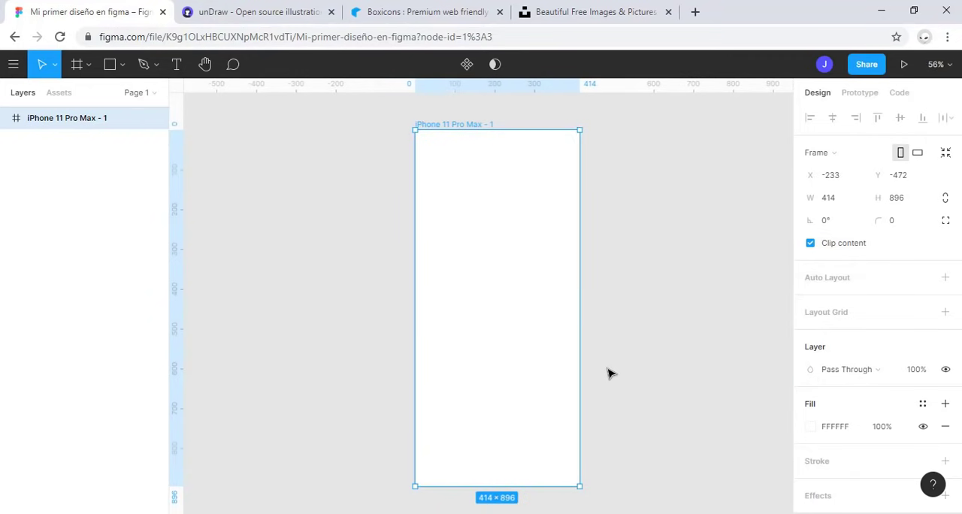
{"action": "left_click", "coordinate": [78, 63]}
{"action": "left_click_drag", "start_coordinate": [365, 172], "coordinate": [466, 377]}
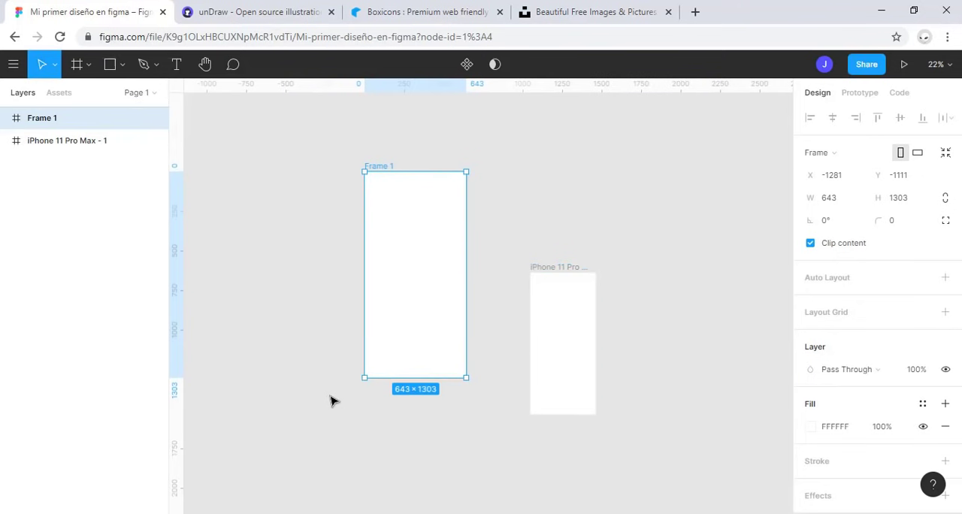
{"action": "key", "text": "shift+2"}
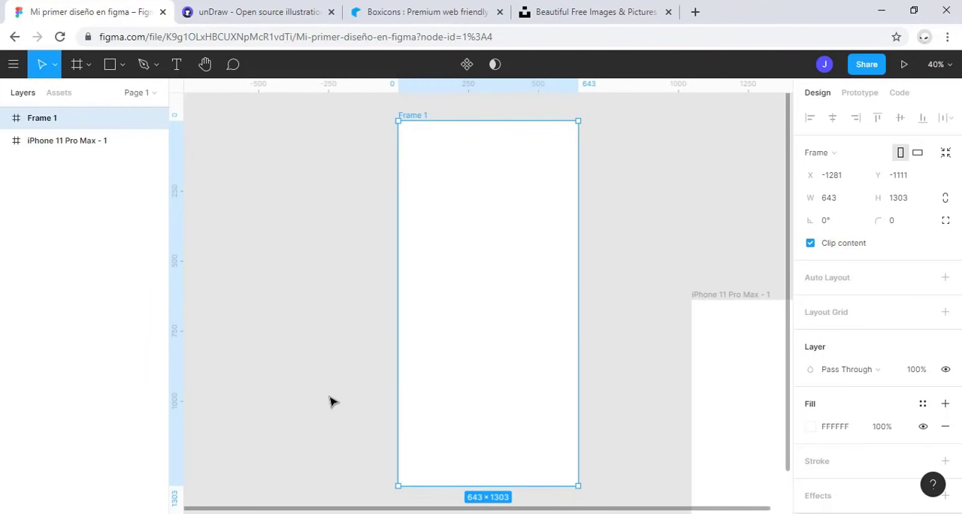
{"action": "key", "text": "shift+1"}
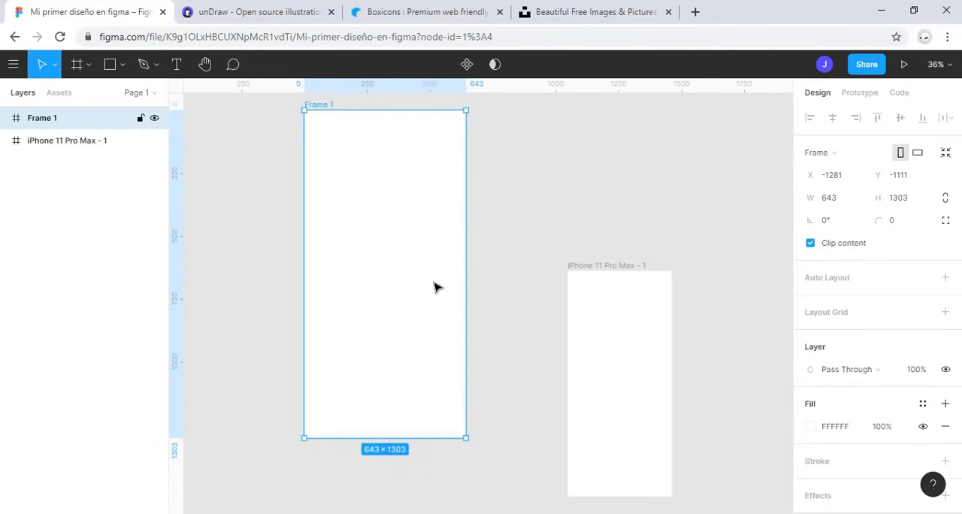
Step: Draw another custom portrait frame of about 768 × 1709 above the iPhone frame and fit all frames in view
{"action": "scroll", "coordinate": [431, 266], "scroll_direction": "down", "scroll_amount": 3}
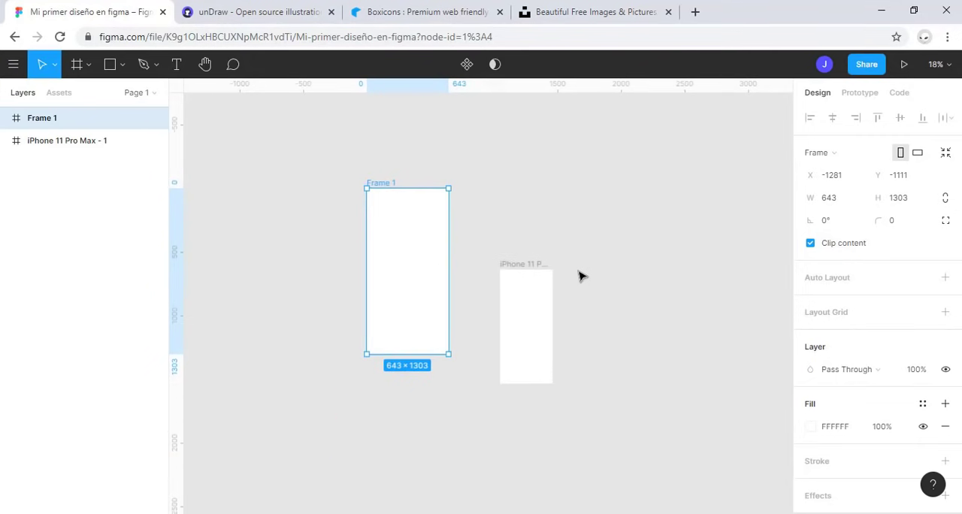
{"action": "key", "text": "h"}
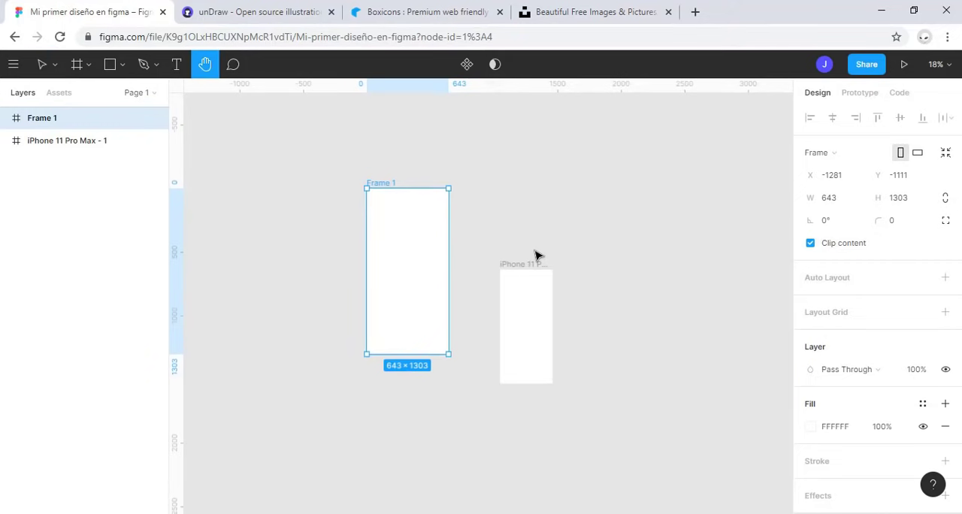
{"action": "left_click_drag", "start_coordinate": [530, 249], "coordinate": [377, 370]}
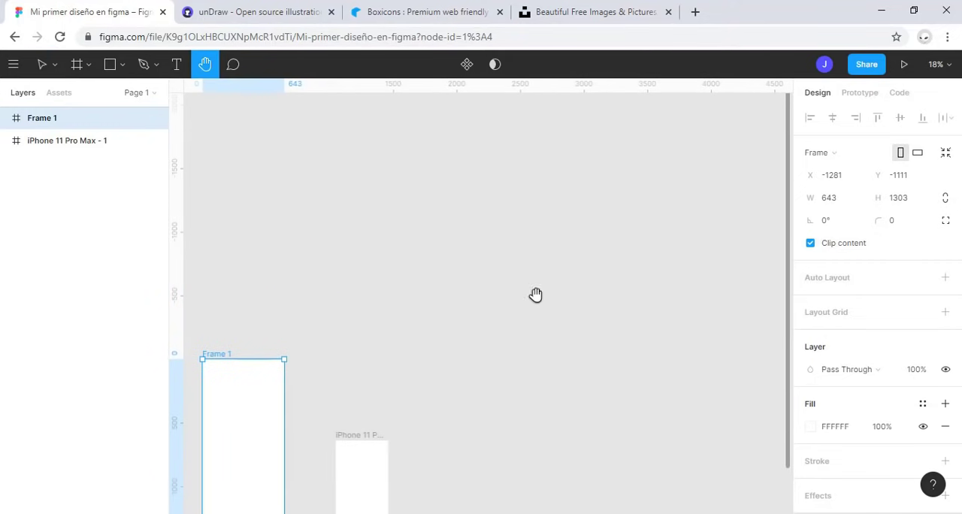
{"action": "left_click", "coordinate": [77, 64]}
{"action": "left_click_drag", "start_coordinate": [388, 171], "coordinate": [486, 388]}
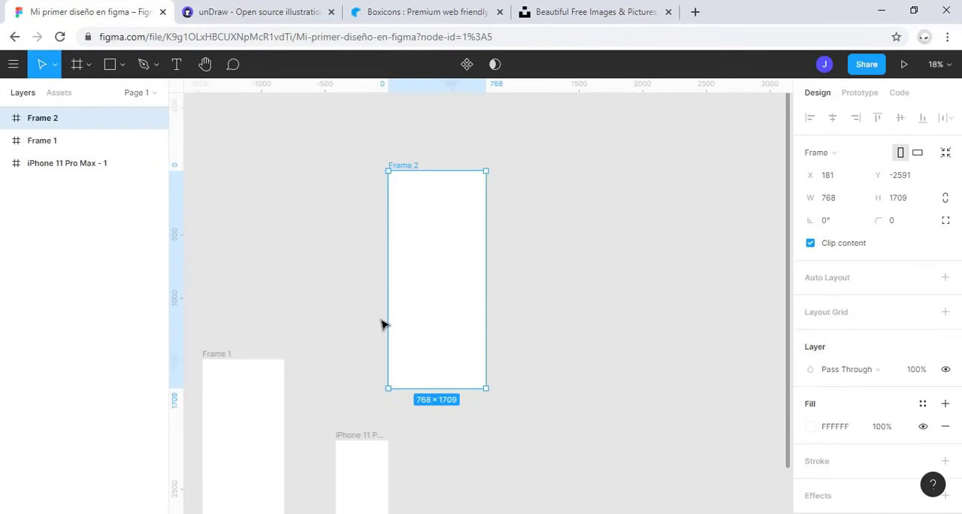
{"action": "key", "text": "shift+1"}
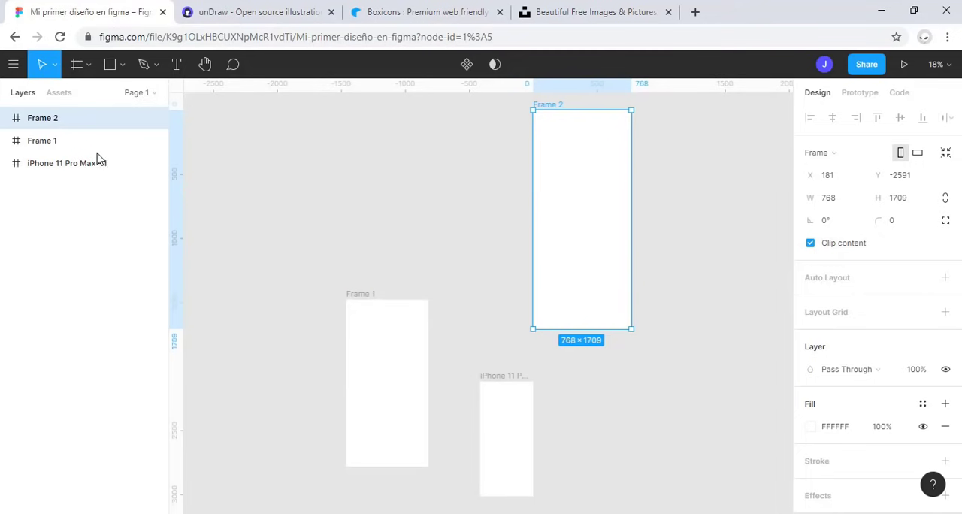
Step: Delete both hand-drawn frames, keeping only the iPhone 11 Pro Max frame
{"action": "left_click", "coordinate": [61, 149], "text": "shift"}
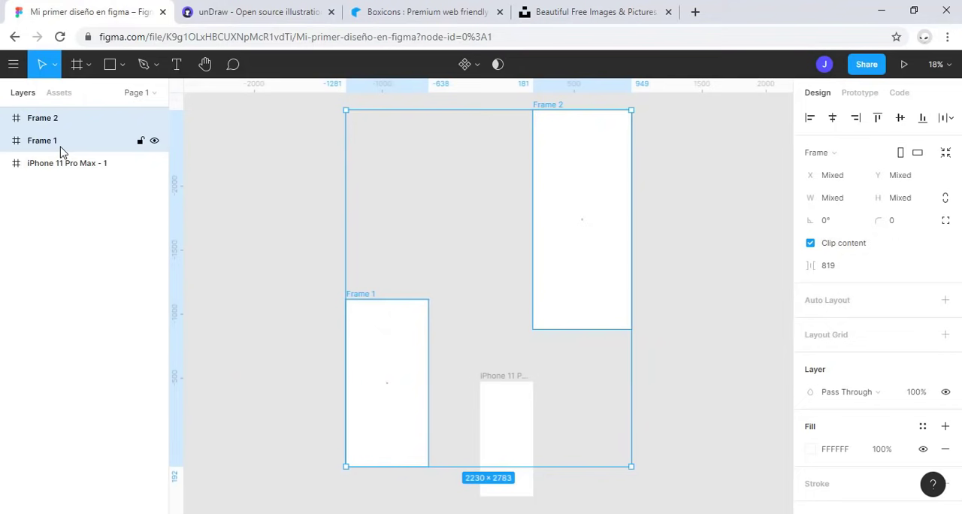
{"action": "key", "text": "Delete"}
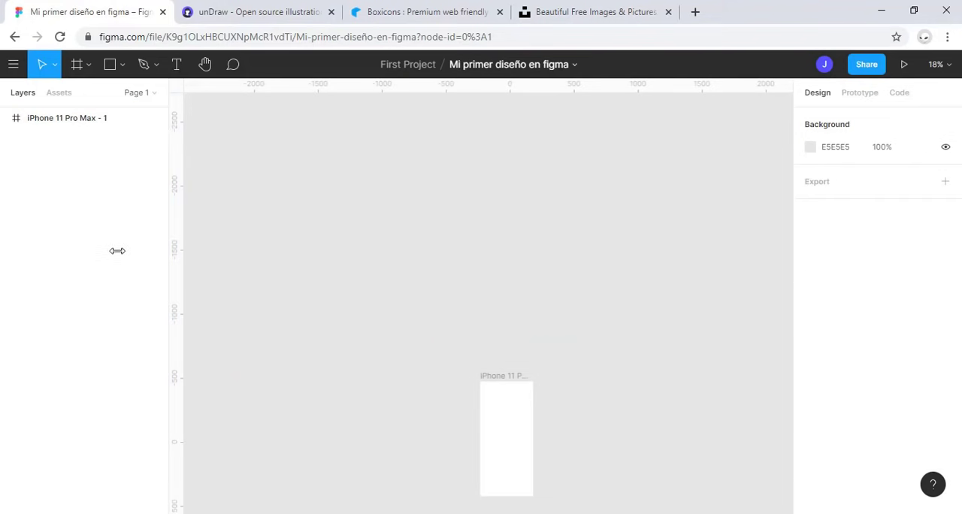
Step: View the iPhone frame zoomed to selection and at 100%, and examine the available zoom and view options
{"action": "left_click", "coordinate": [77, 125]}
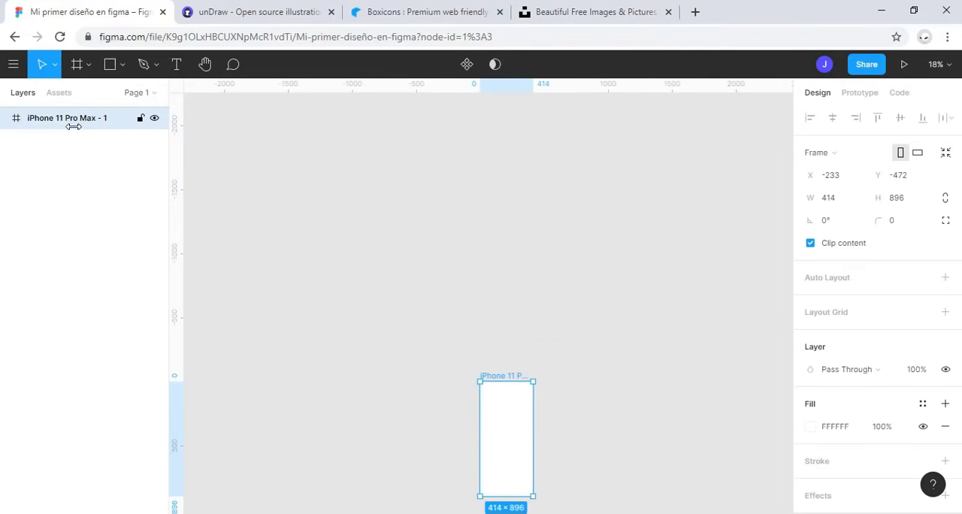
{"action": "key", "text": "shift+2"}
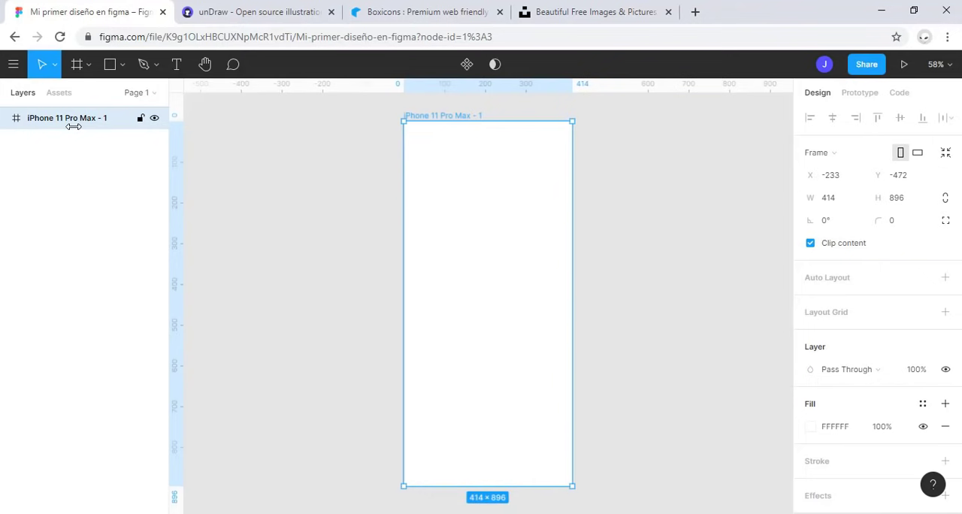
{"action": "key", "text": "shift+0"}
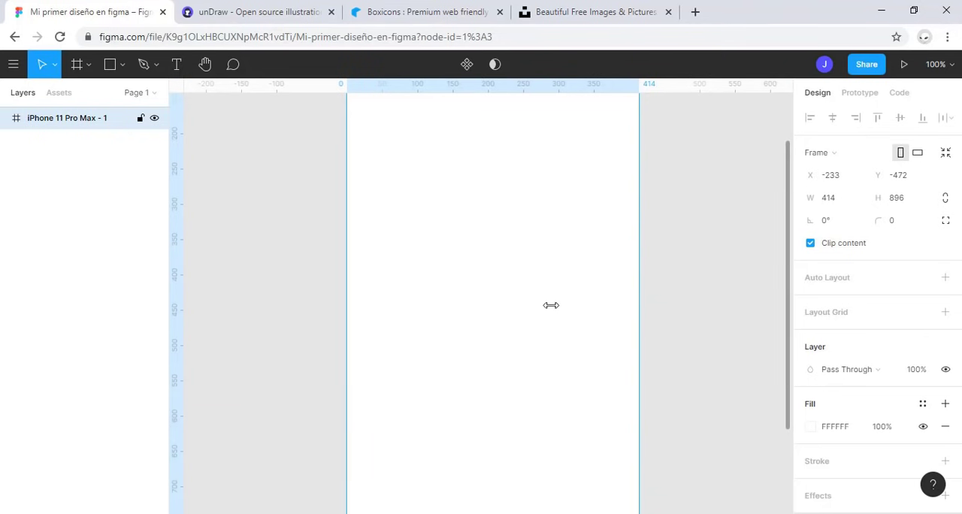
{"action": "key", "text": "shift+2"}
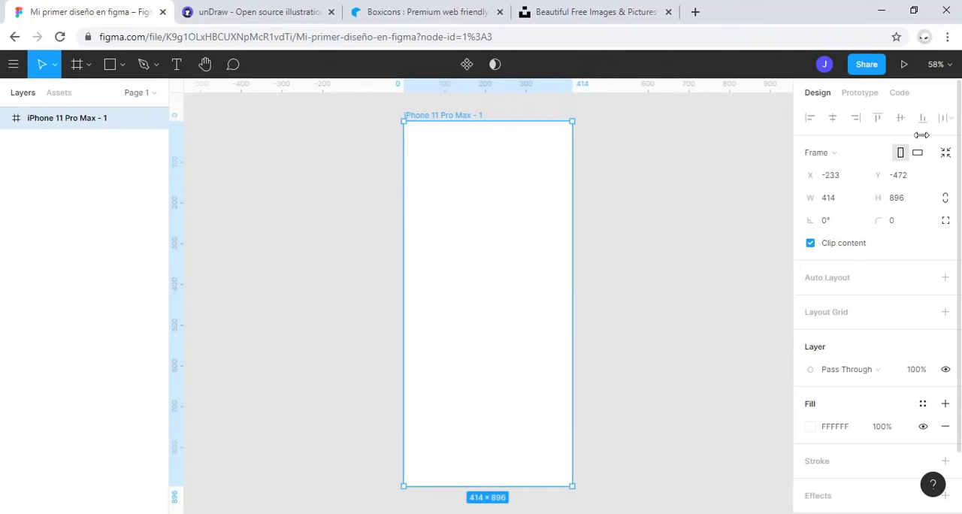
{"action": "left_click", "coordinate": [935, 65]}
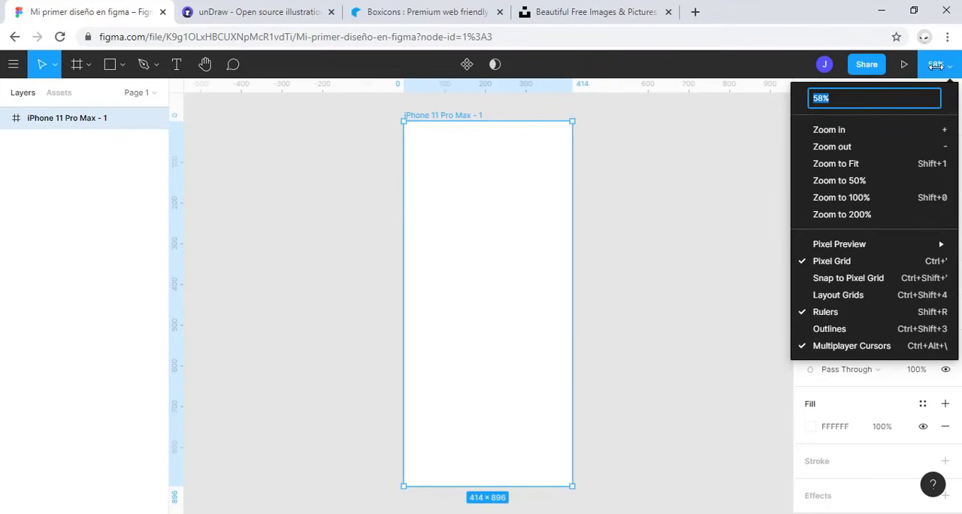
{"action": "mouse_move", "coordinate": [877, 239]}
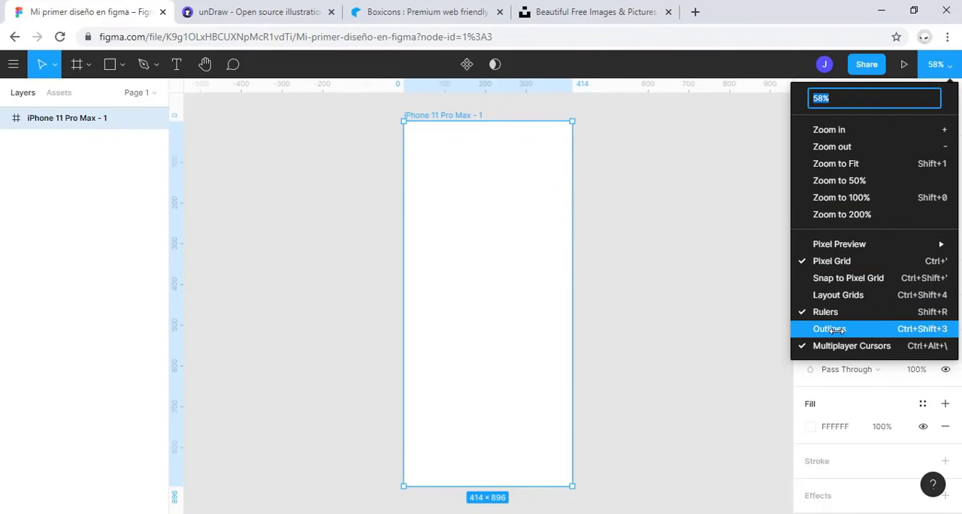
{"action": "key", "text": "Escape"}
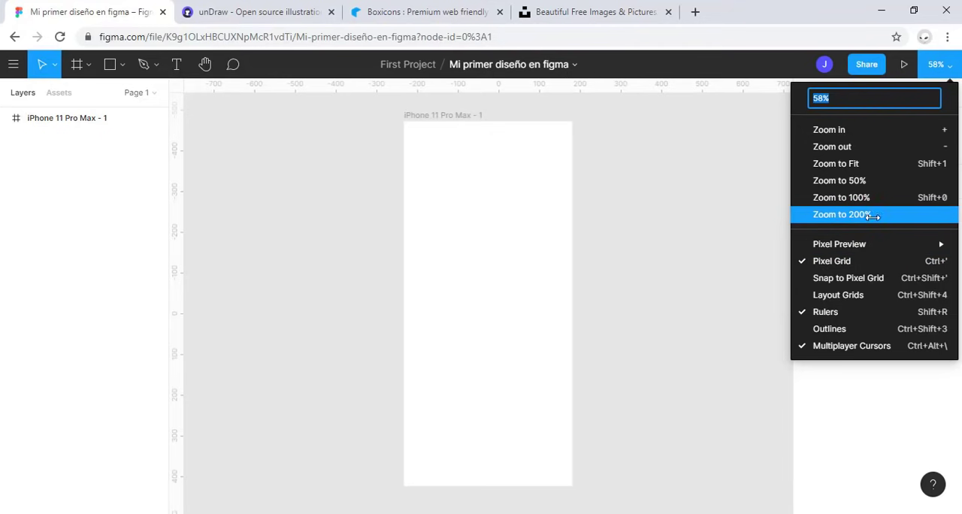
{"action": "left_click", "coordinate": [658, 372]}
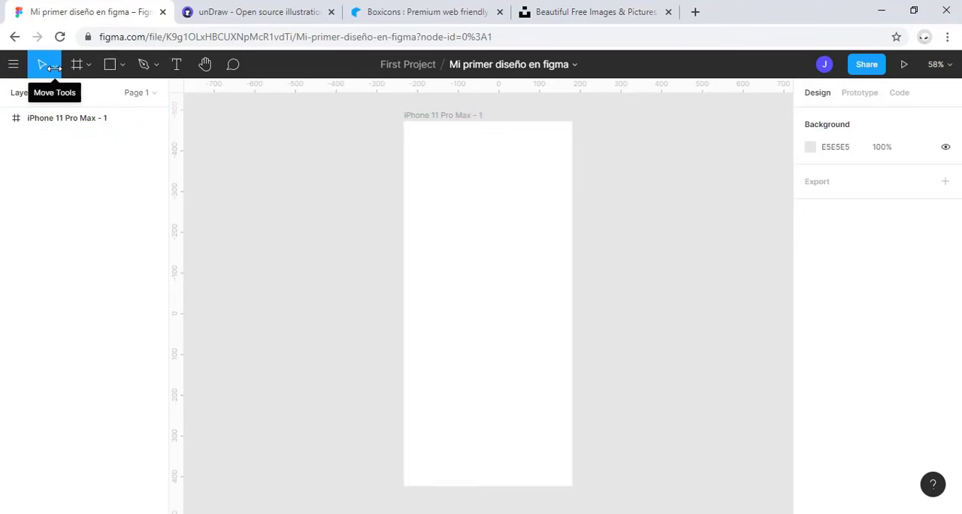
{"action": "left_click", "coordinate": [56, 126]}
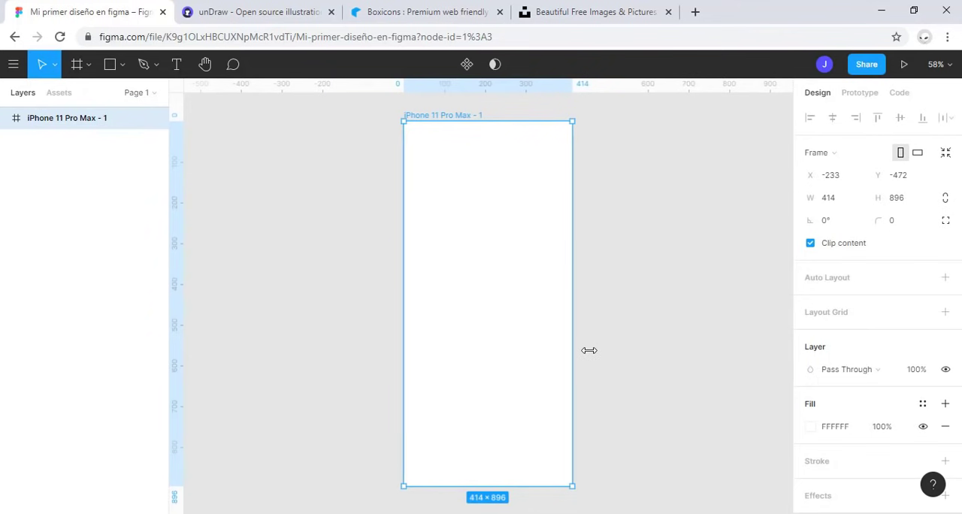
Step: Draw a custom landscape frame of about 1256 × 793 to the right of the iPhone frame
{"action": "key", "text": "f"}
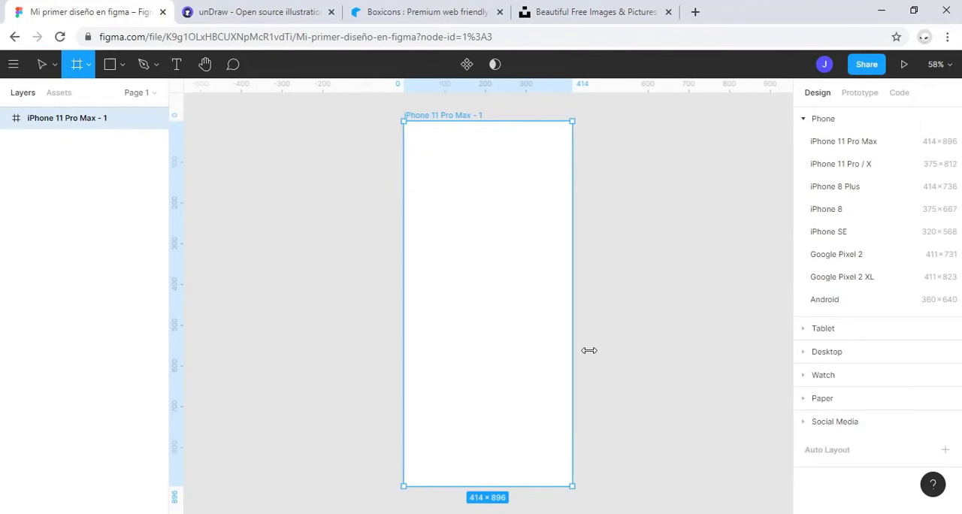
{"action": "key", "text": "v"}
{"action": "key", "text": "f"}
{"action": "scroll", "coordinate": [622, 311], "scroll_direction": "down", "scroll_amount": 4}
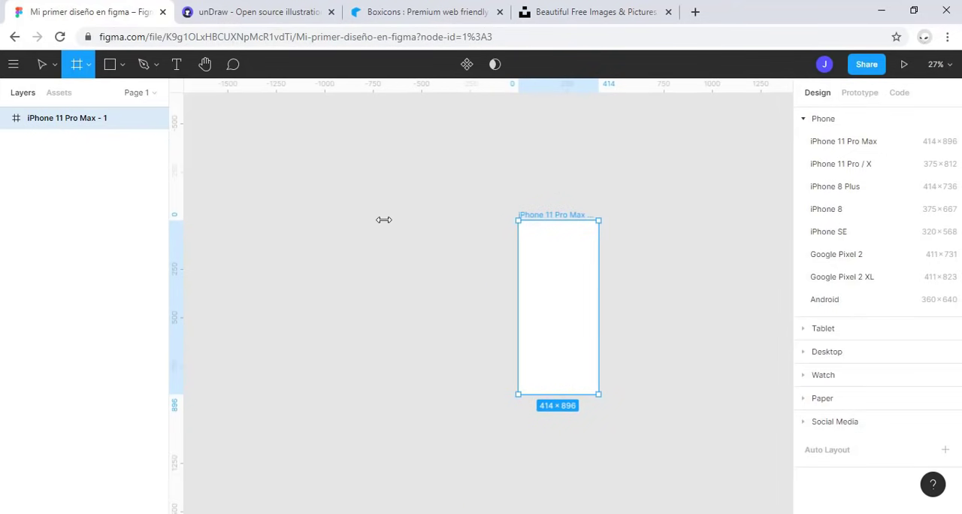
{"action": "scroll", "coordinate": [513, 230], "scroll_direction": "right", "scroll_amount": 3}
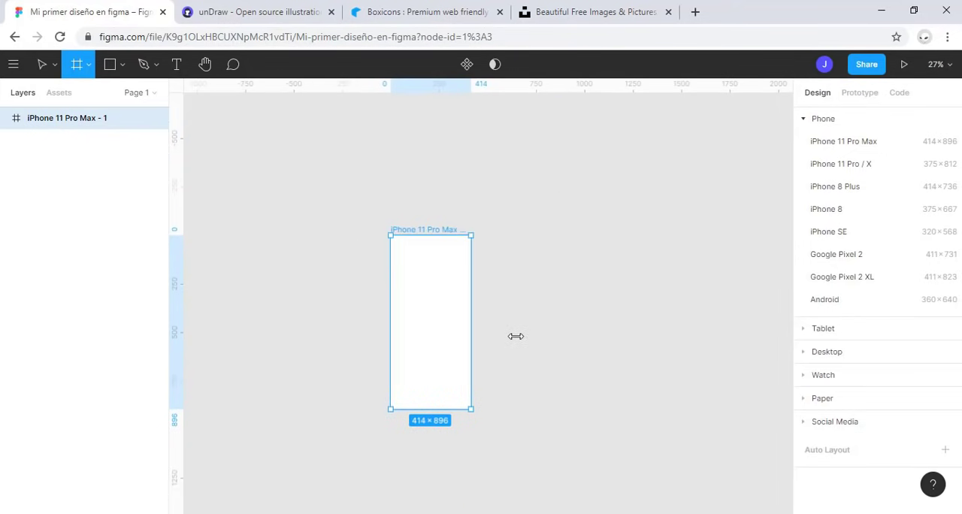
{"action": "scroll", "coordinate": [540, 282], "scroll_direction": "up", "scroll_amount": 1}
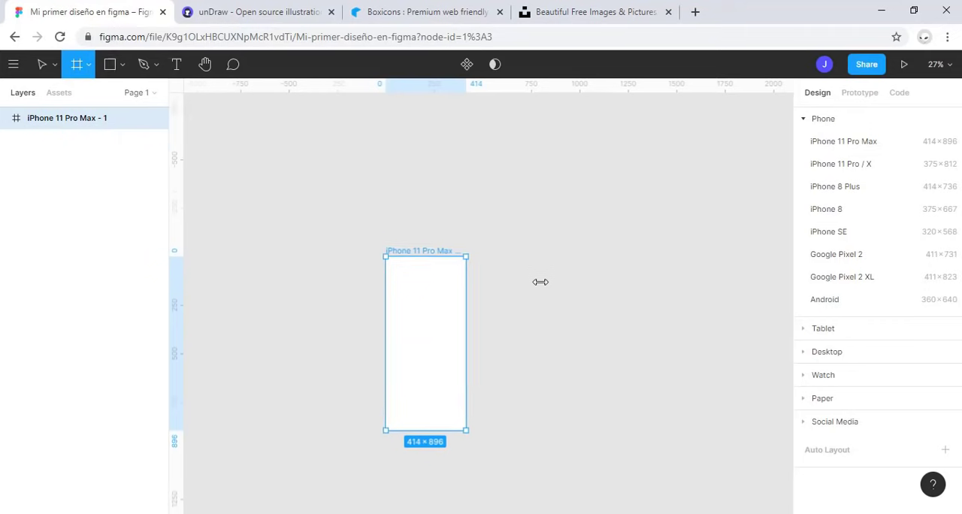
{"action": "left_click_drag", "start_coordinate": [540, 281], "coordinate": [501, 220]}
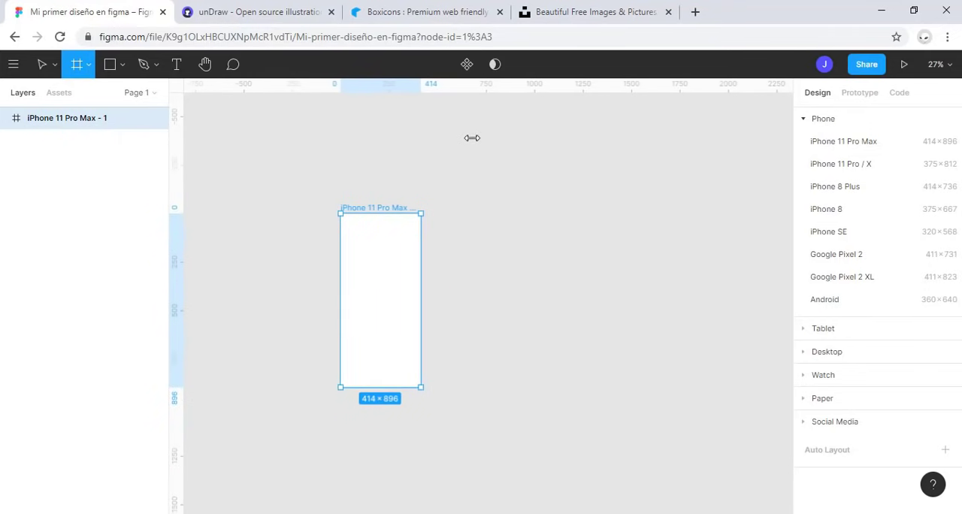
{"action": "left_click_drag", "start_coordinate": [472, 137], "coordinate": [715, 290]}
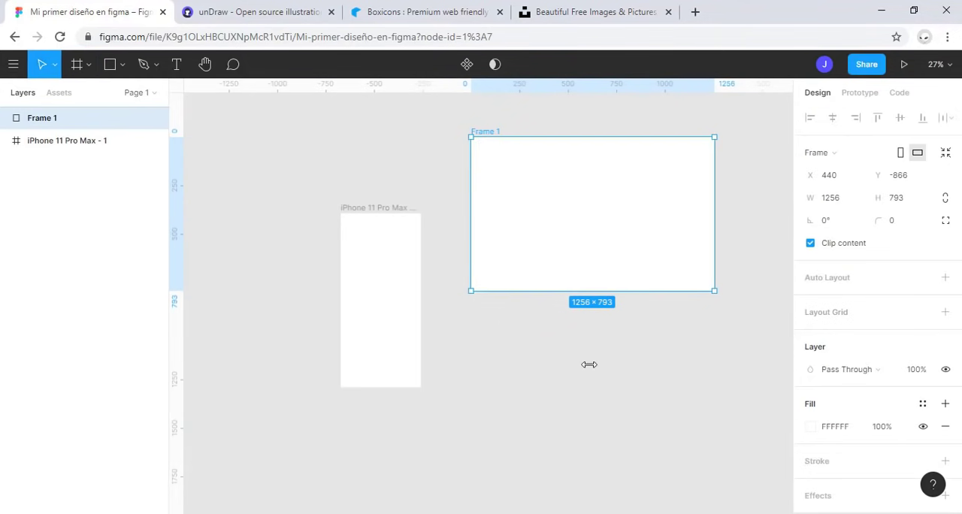
Step: Move the landscape frame to position X 0, Y 0 and zoom the view to it
{"action": "left_click", "coordinate": [831, 198]}
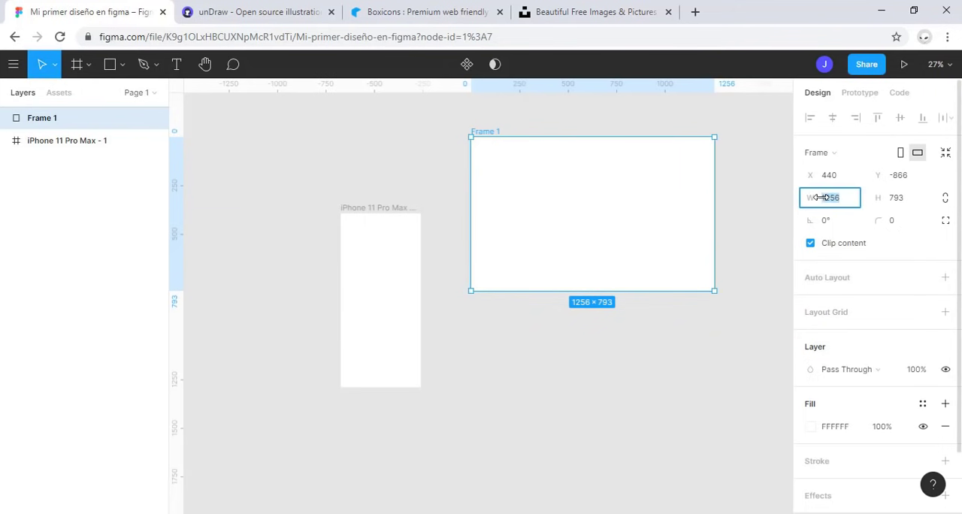
{"action": "left_click", "coordinate": [918, 197]}
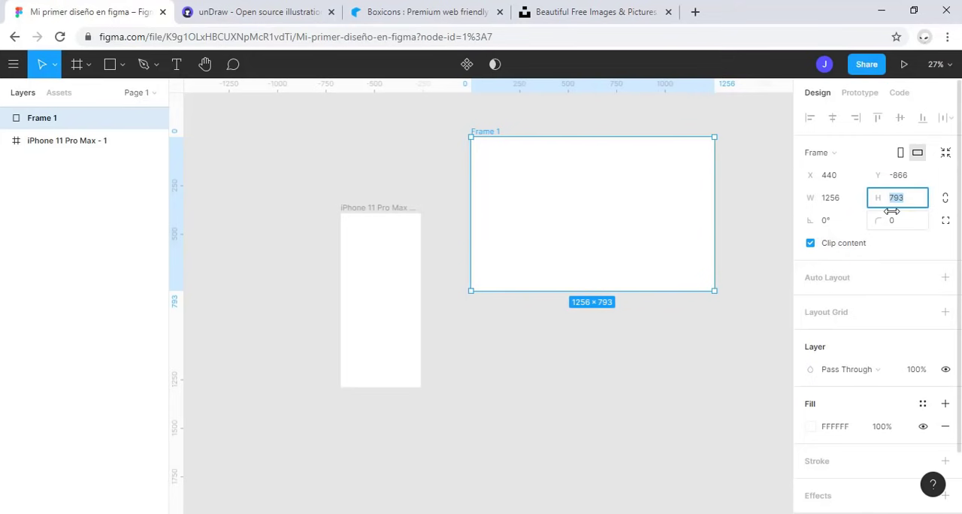
{"action": "left_click", "coordinate": [827, 174]}
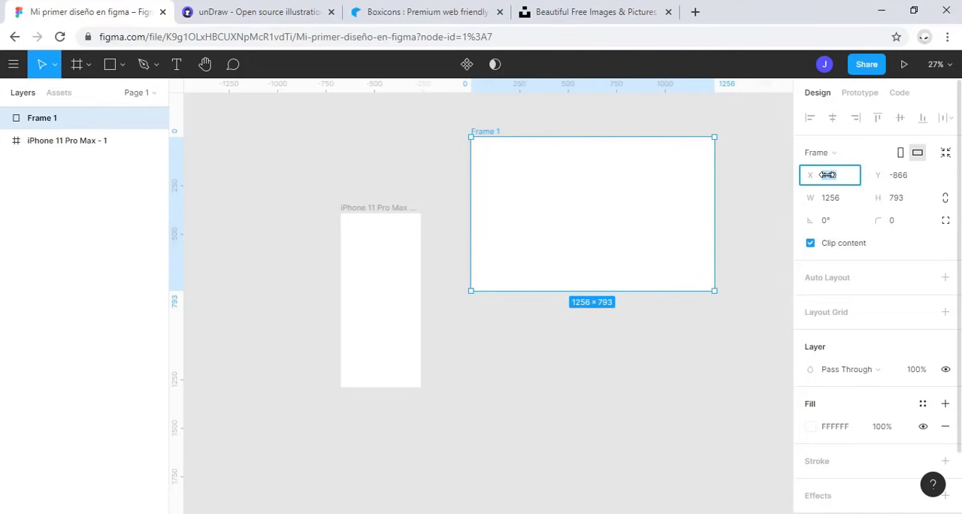
{"action": "type", "text": "0"}
{"action": "left_click", "coordinate": [896, 174]}
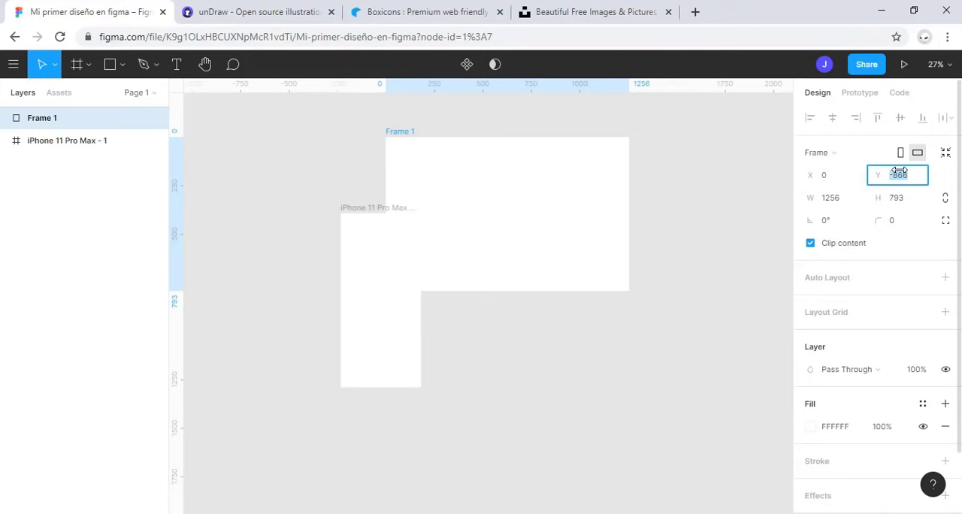
{"action": "type", "text": "0"}
{"action": "key", "text": "Return"}
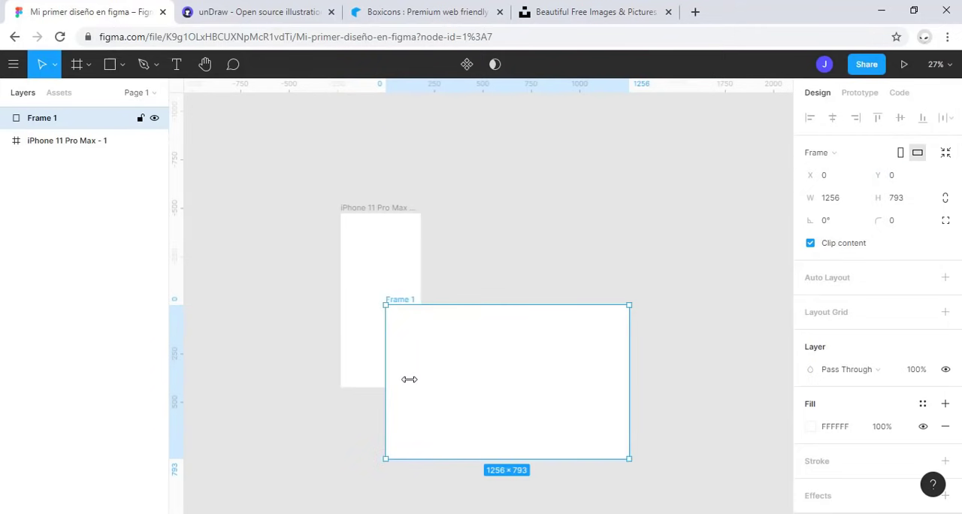
{"action": "key", "text": "shift+2"}
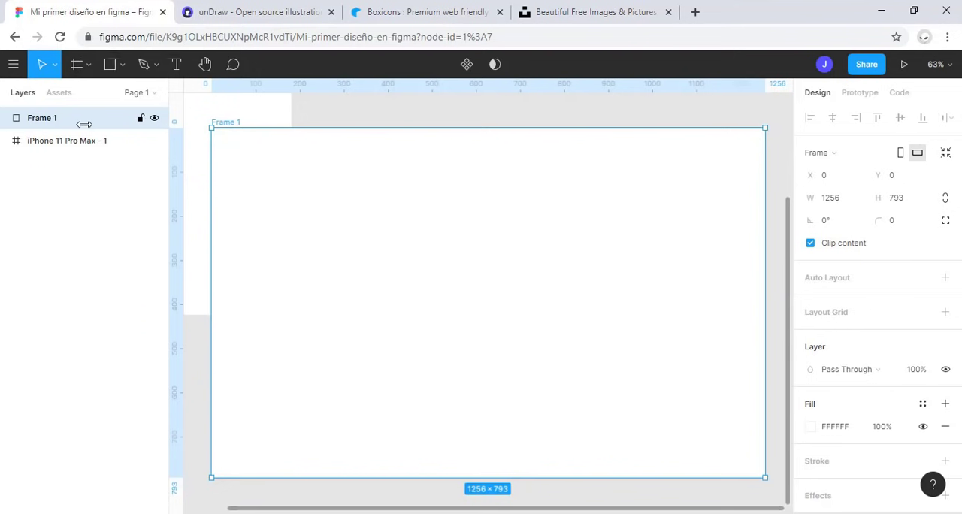
Step: Delete the landscape frame and zoom the view to the iPhone 11 Pro Max frame
{"action": "key", "text": "Delete"}
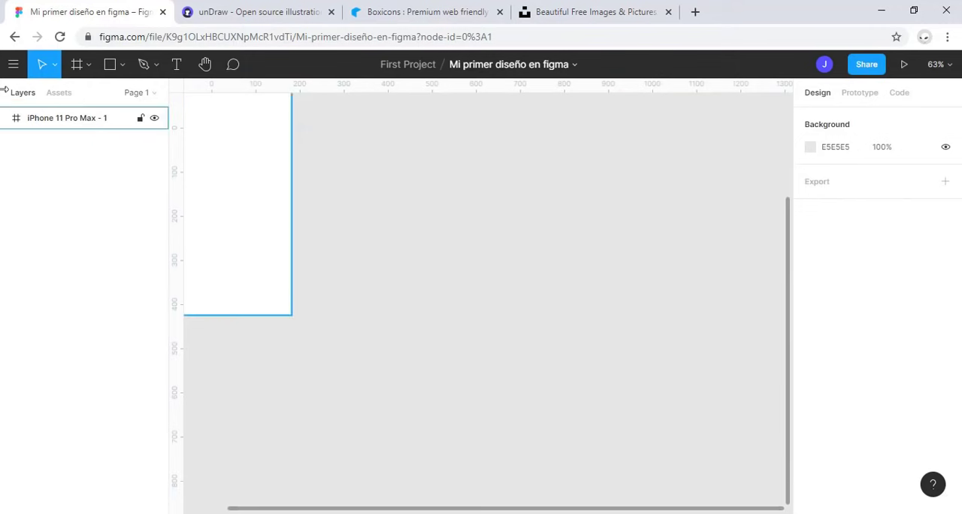
{"action": "left_click", "coordinate": [56, 122]}
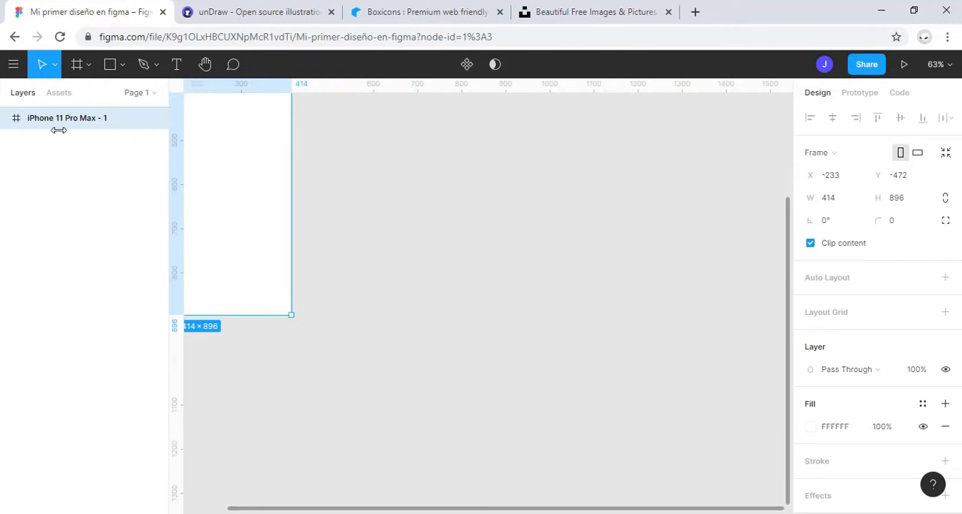
{"action": "key", "text": "shift+2"}
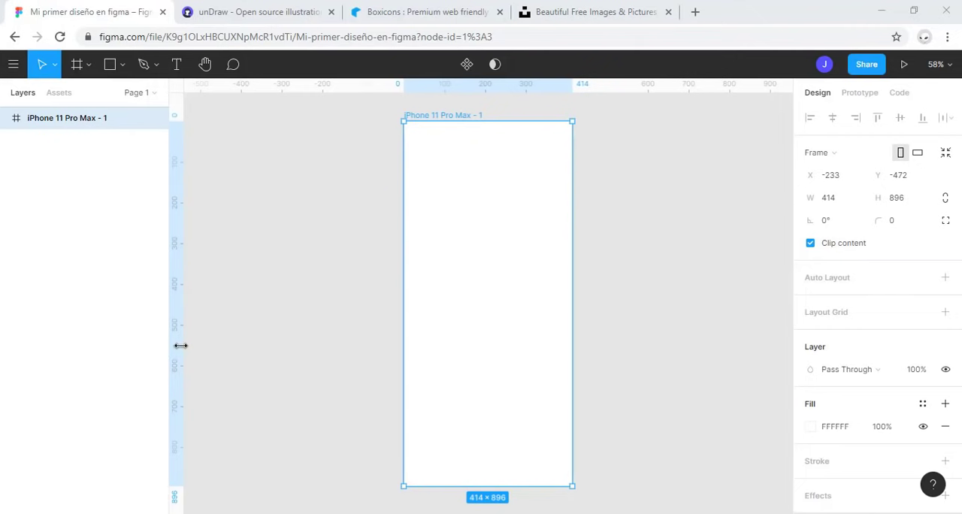
{"action": "key", "text": "Escape"}
Step: Draw a rectangle inside the iPhone frame and reshape it into a full-width bar about 414 × 72 along the frame's top edge
{"action": "left_click", "coordinate": [113, 66]}
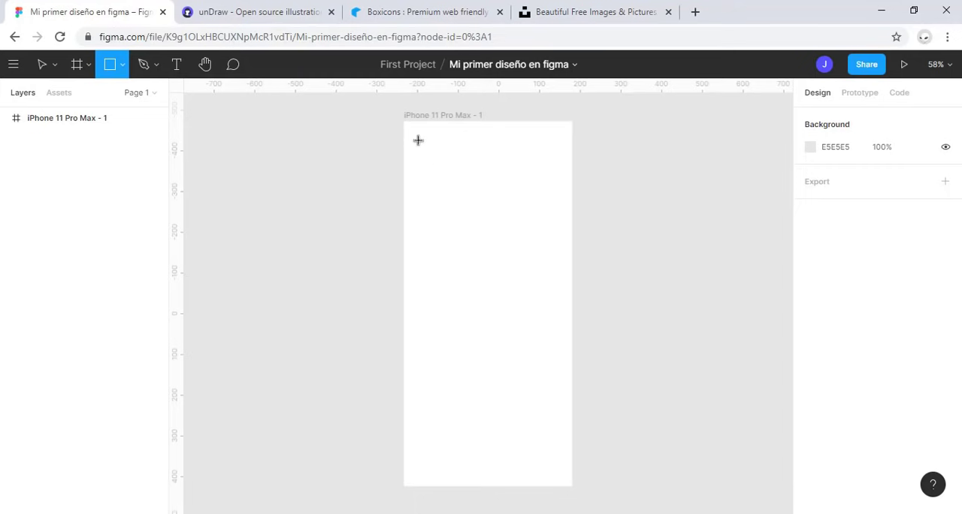
{"action": "left_click_drag", "start_coordinate": [417, 133], "coordinate": [564, 217]}
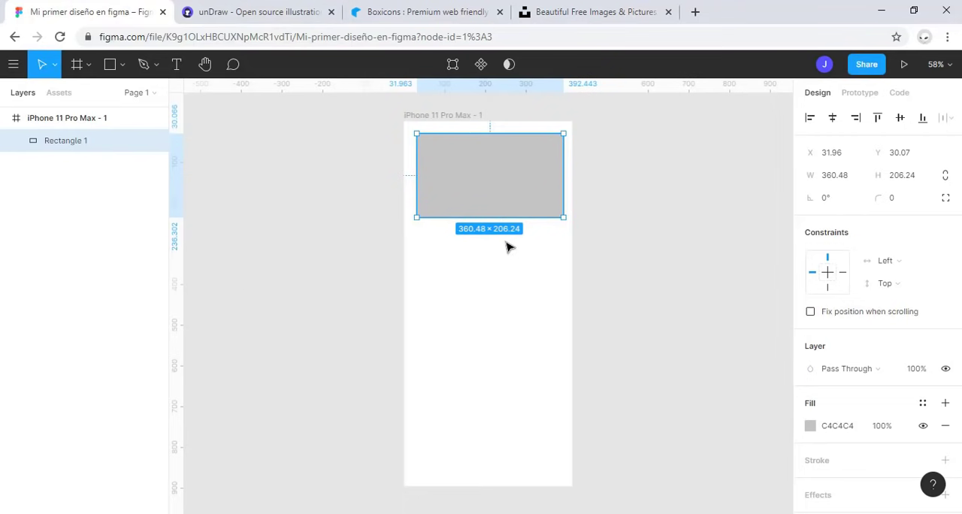
{"action": "left_click_drag", "start_coordinate": [524, 195], "coordinate": [494, 151]}
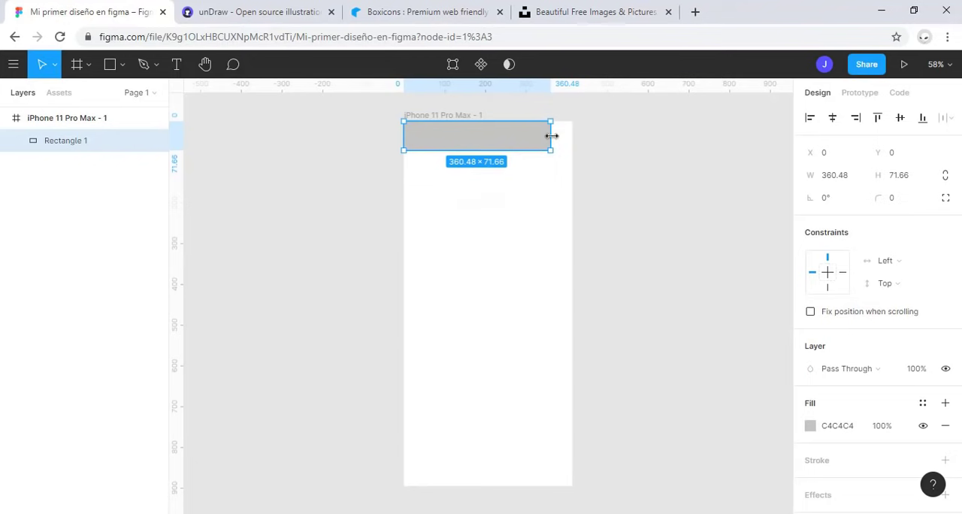
{"action": "left_click_drag", "start_coordinate": [554, 136], "coordinate": [571, 136]}
{"action": "left_click", "coordinate": [564, 221]}
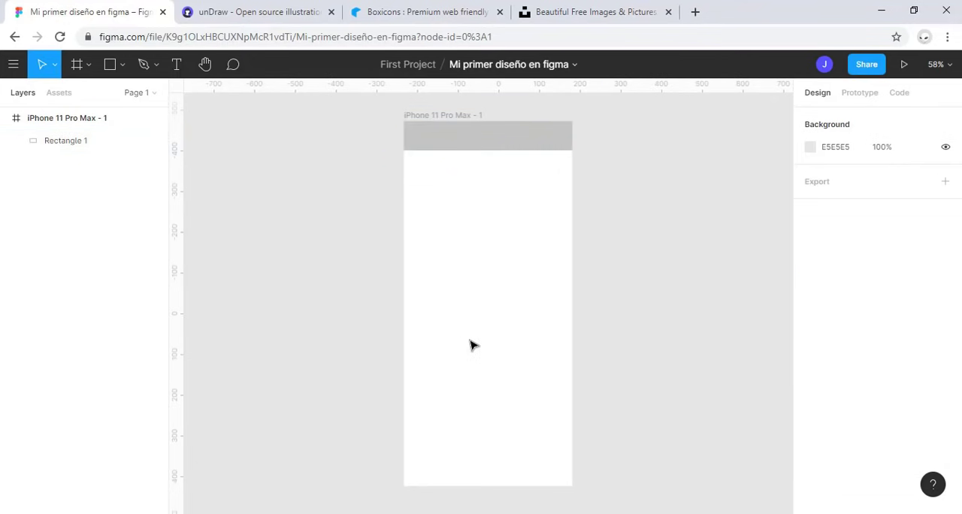
Step: Try rotating the grey bar to 60° and reset its rotation to 0°
{"action": "left_click", "coordinate": [492, 147]}
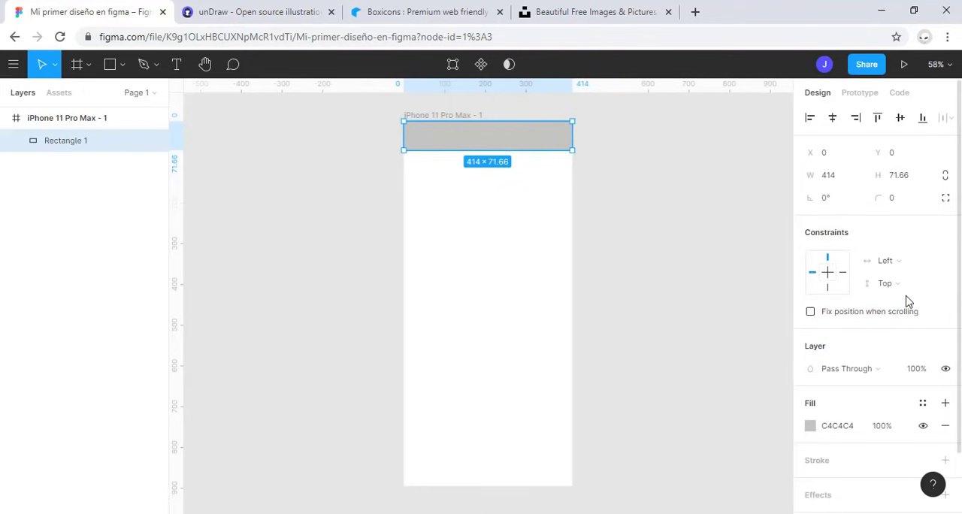
{"action": "scroll", "coordinate": [897, 207], "scroll_direction": "down", "scroll_amount": 2}
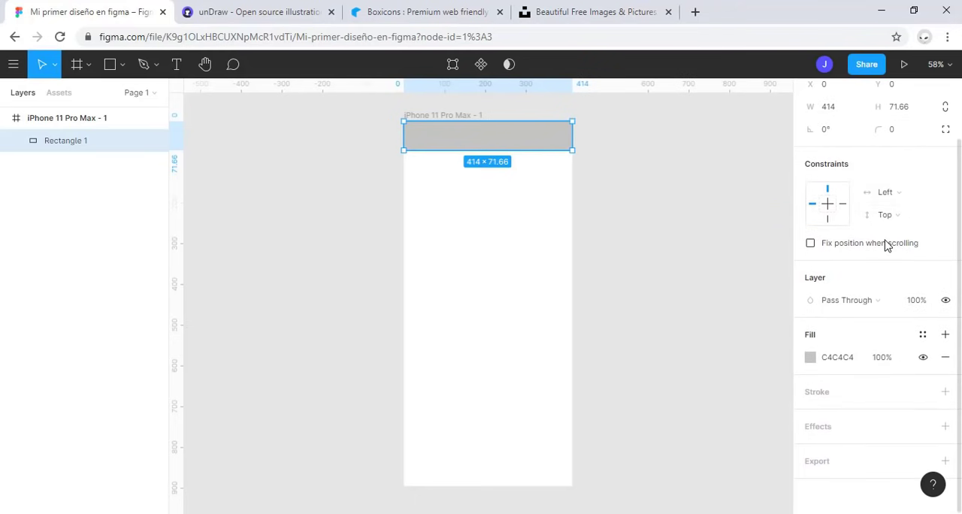
{"action": "scroll", "coordinate": [886, 245], "scroll_direction": "up", "scroll_amount": 2}
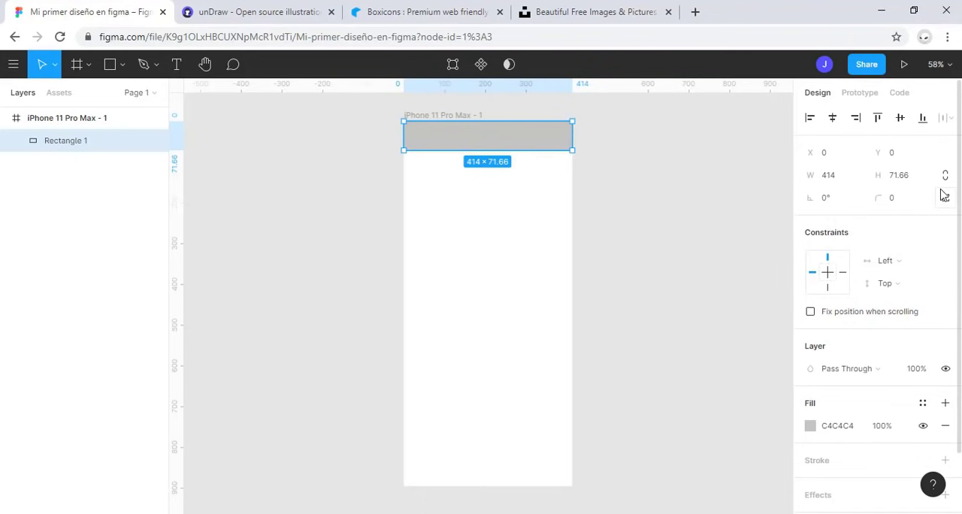
{"action": "left_click", "coordinate": [843, 199]}
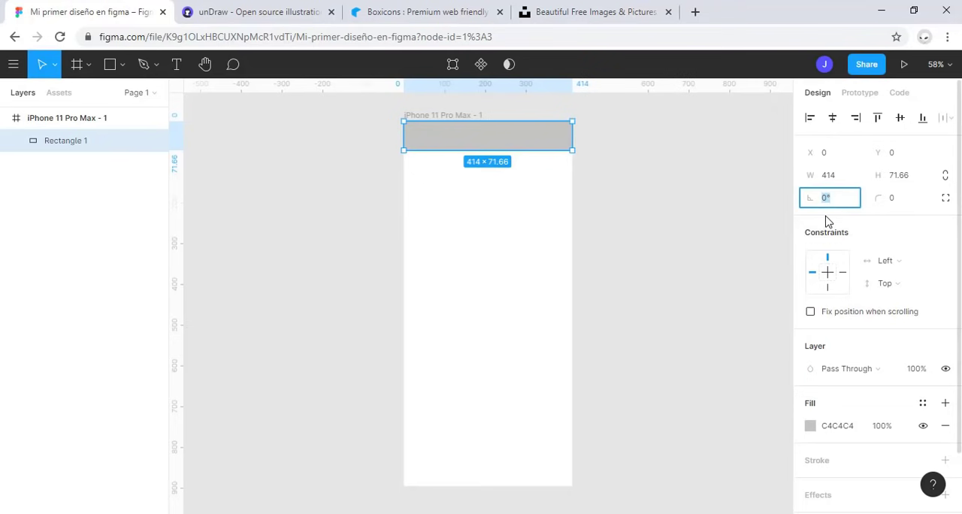
{"action": "type", "text": "60"}
{"action": "key", "text": "Return"}
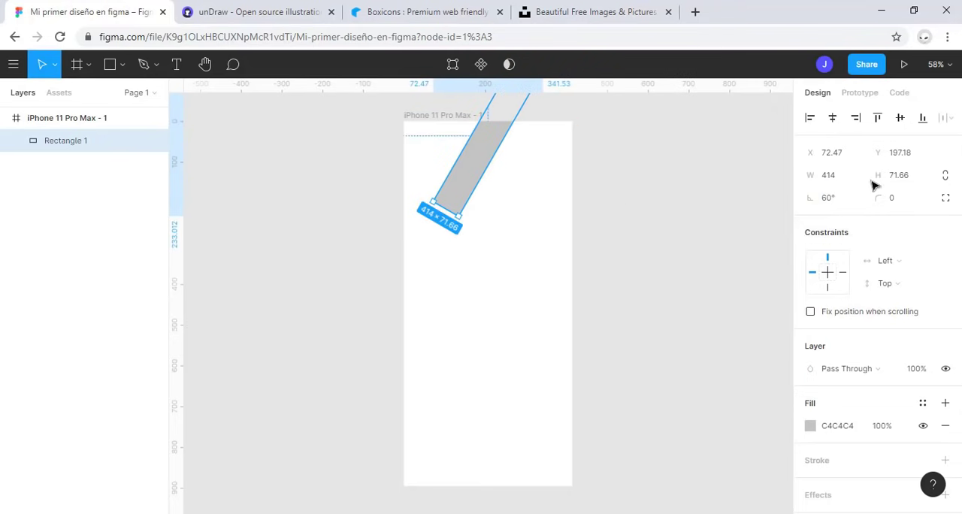
{"action": "left_click", "coordinate": [839, 202]}
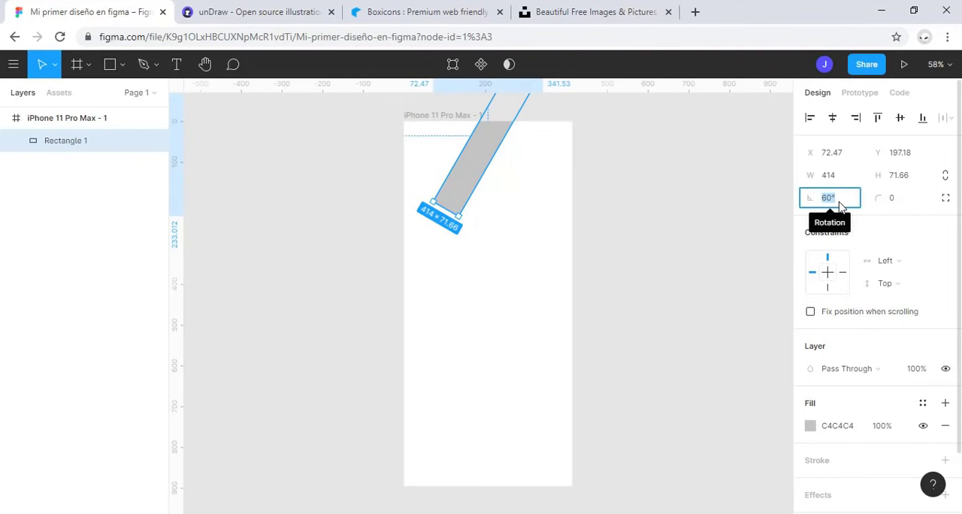
{"action": "type", "text": "0"}
{"action": "key", "text": "Return"}
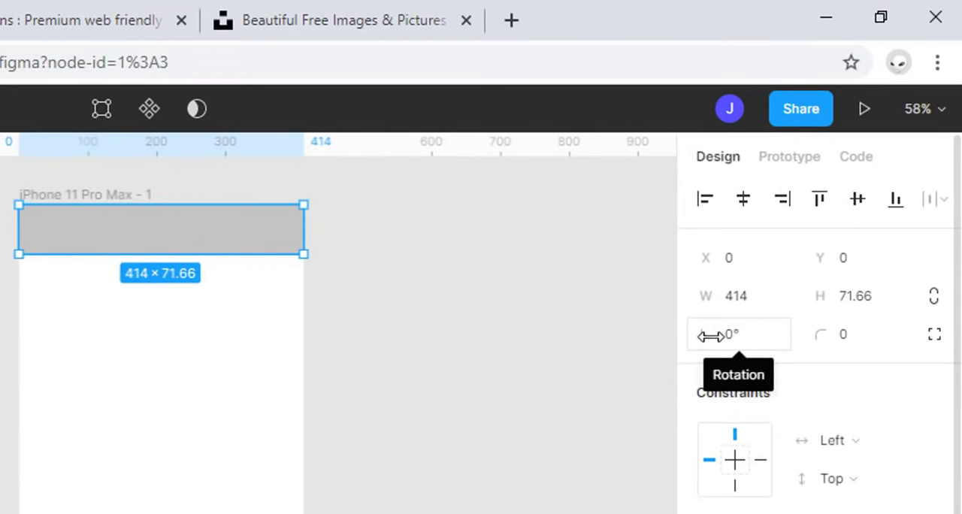
Step: Rotate the grey bar interactively to about 9.5° and restore its rotation to 0°
{"action": "left_click", "coordinate": [710, 335]}
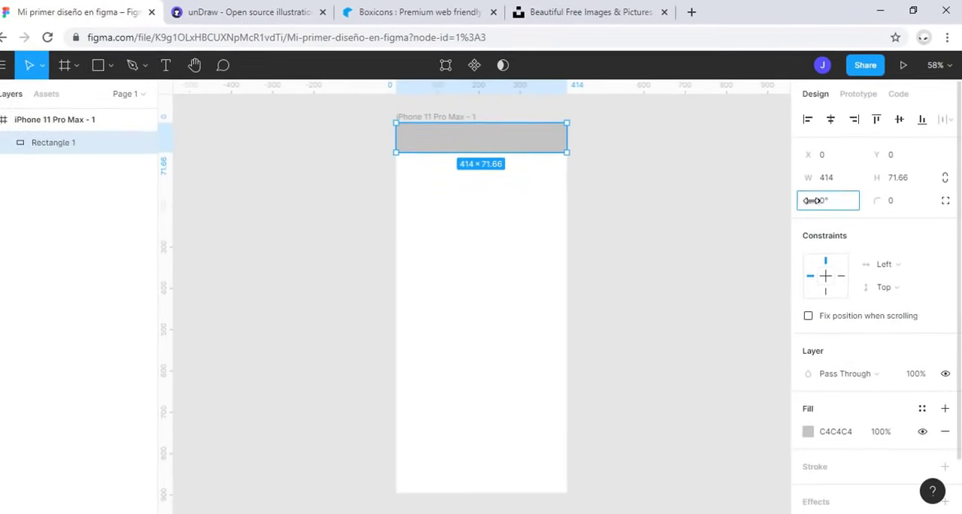
{"action": "left_click_drag", "start_coordinate": [705, 334], "coordinate": [710, 332]}
{"action": "left_click_drag", "start_coordinate": [811, 195], "coordinate": [843, 213]}
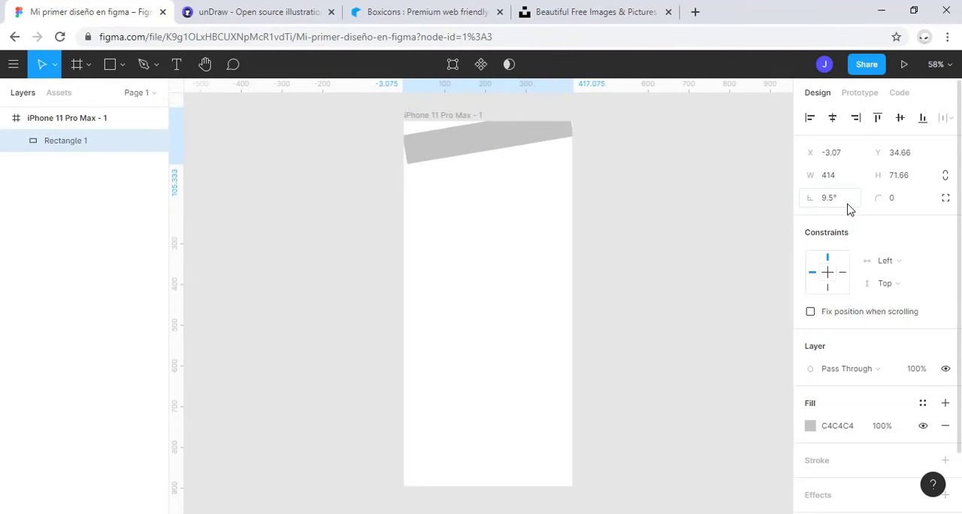
{"action": "left_click", "coordinate": [845, 205]}
{"action": "type", "text": "0"}
{"action": "key", "text": "Return"}
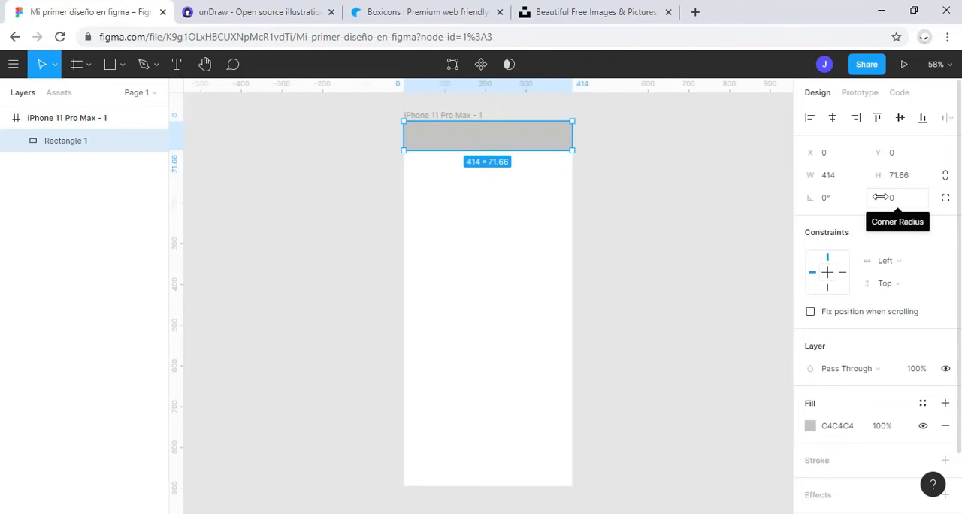
Step: Round the bar's corners to radius 72 and shape it into a button about 266 × 72 near the middle of the iPhone frame
{"action": "left_click_drag", "start_coordinate": [880, 197], "coordinate": [789, 259]}
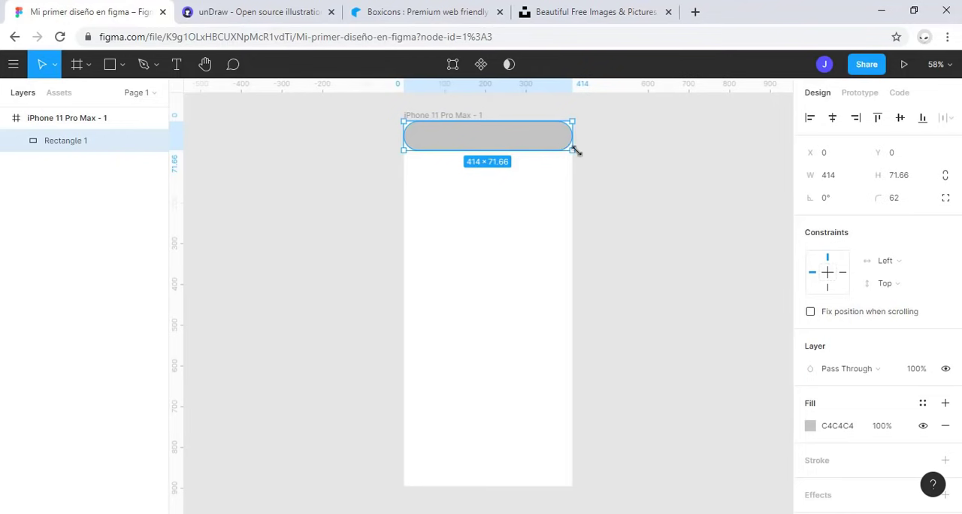
{"action": "left_click_drag", "start_coordinate": [877, 197], "coordinate": [58, 217]}
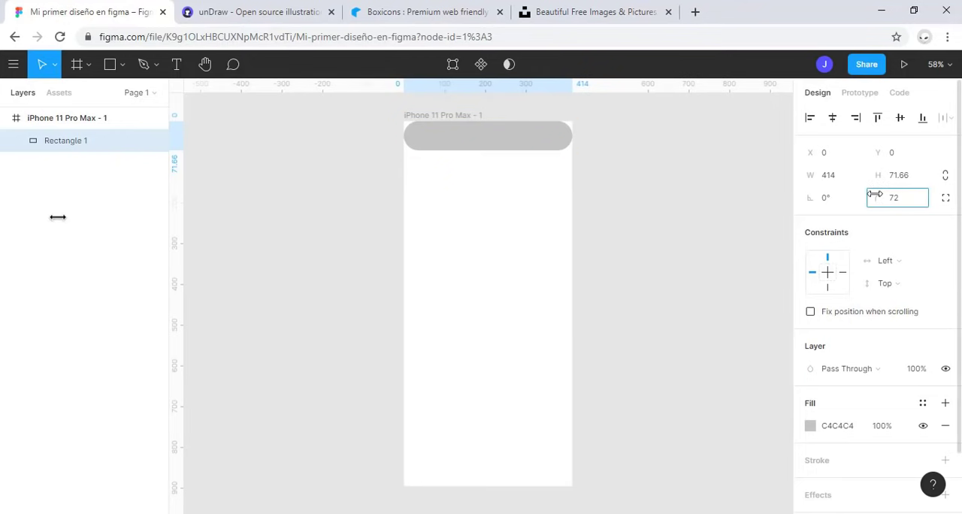
{"action": "left_click_drag", "start_coordinate": [574, 140], "coordinate": [492, 310]}
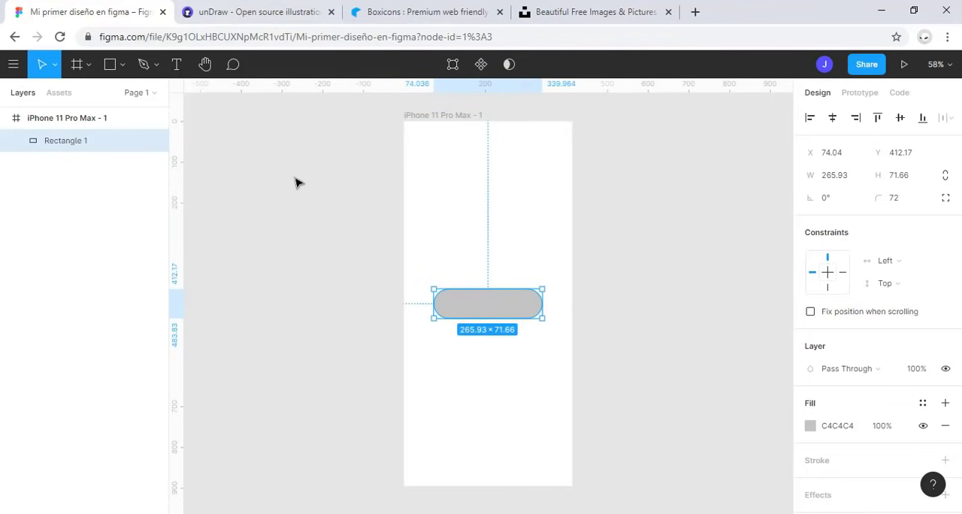
Step: Add the text "Dame click" on the rounded button and center it within the shape
{"action": "left_click", "coordinate": [178, 77]}
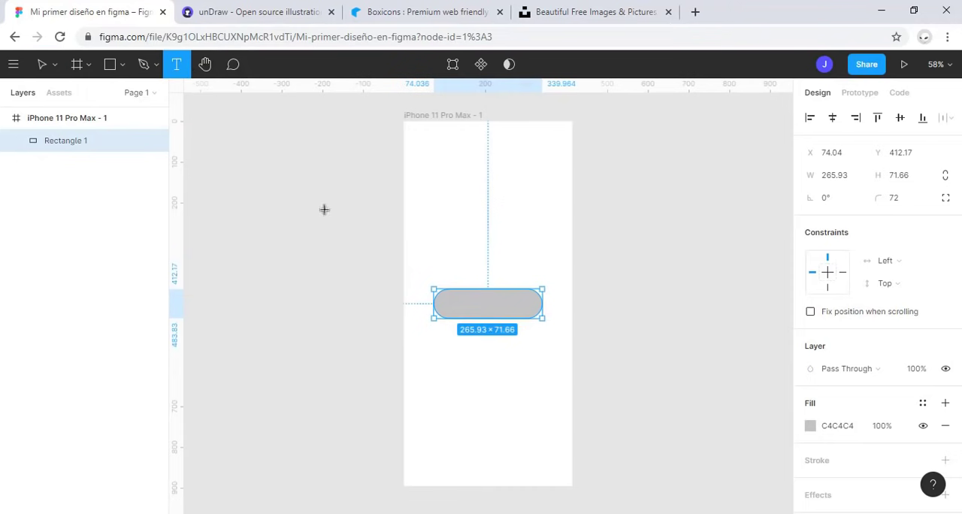
{"action": "left_click", "coordinate": [461, 302]}
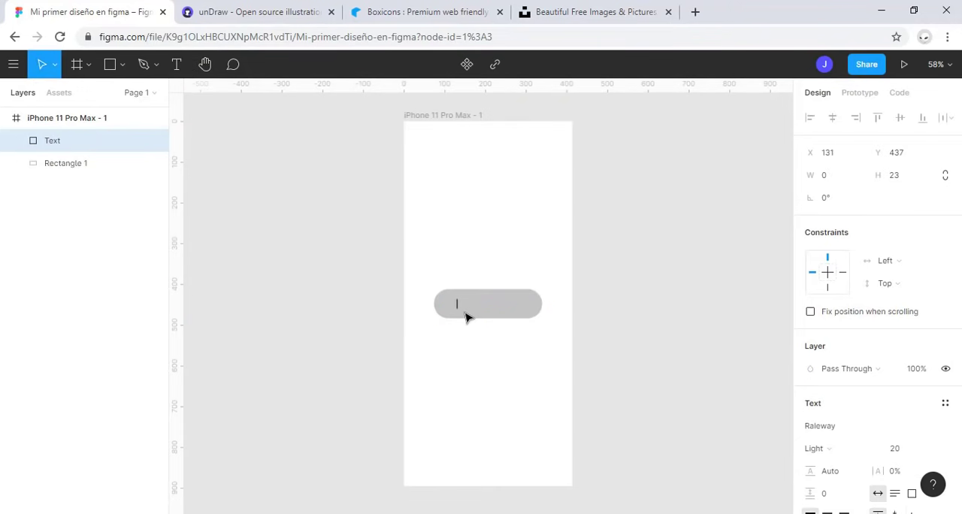
{"action": "type", "text": "Dame click"}
{"action": "key", "text": "Escape"}
{"action": "left_click_drag", "start_coordinate": [481, 307], "coordinate": [490, 308]}
{"action": "left_click", "coordinate": [556, 350]}
{"action": "left_click_drag", "start_coordinate": [553, 346], "coordinate": [419, 262]}
{"action": "left_click", "coordinate": [552, 344]}
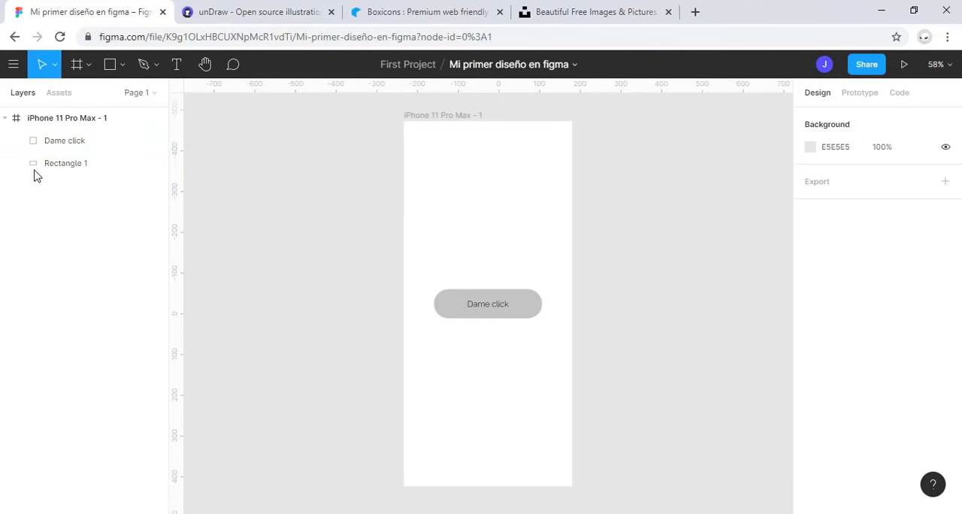
Step: Rename the rounded rectangle's layer as "Boton"
{"action": "left_click", "coordinate": [50, 147]}
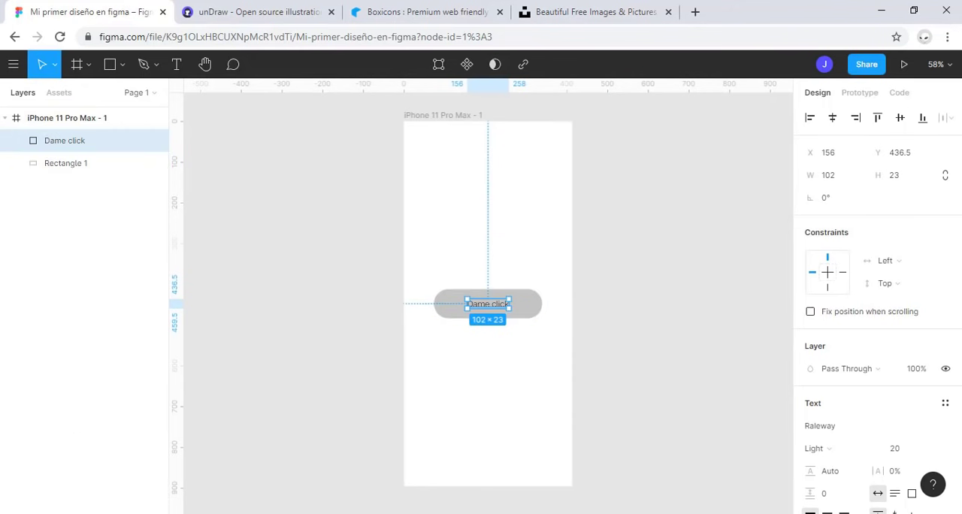
{"action": "double_click", "coordinate": [68, 162]}
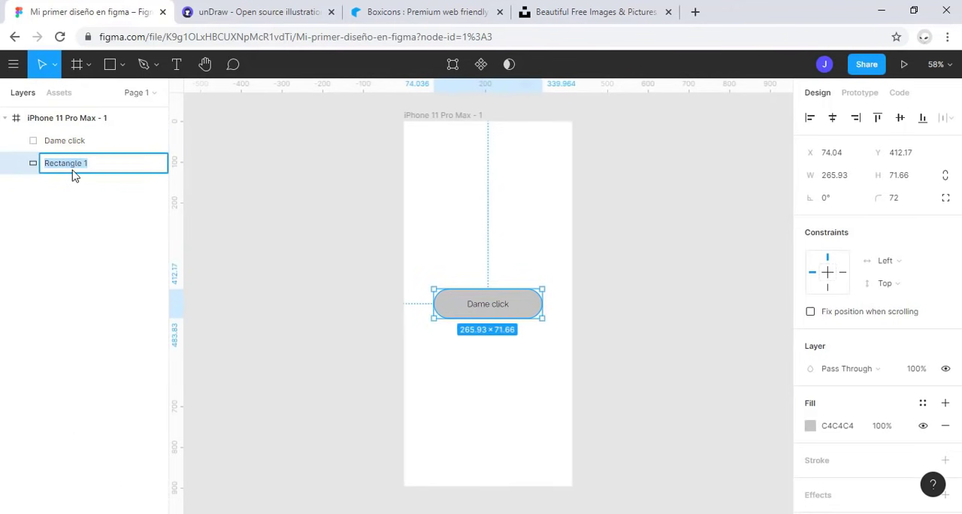
{"action": "type", "text": "Boton"}
{"action": "key", "text": "Return"}
Step: Rename the button text's layer as "Texto boton"
{"action": "left_click", "coordinate": [53, 144]}
{"action": "double_click", "coordinate": [58, 145]}
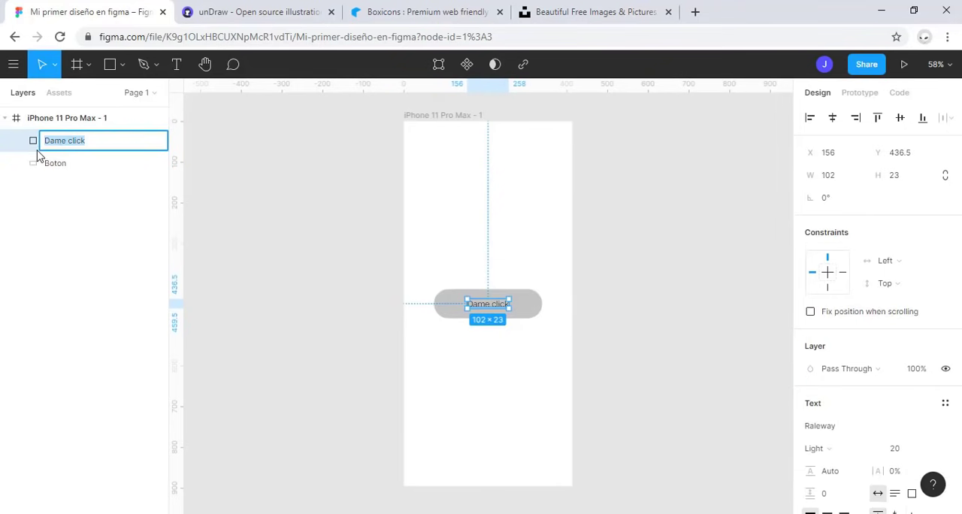
{"action": "type", "text": "Texto boton"}
{"action": "key", "text": "Return"}
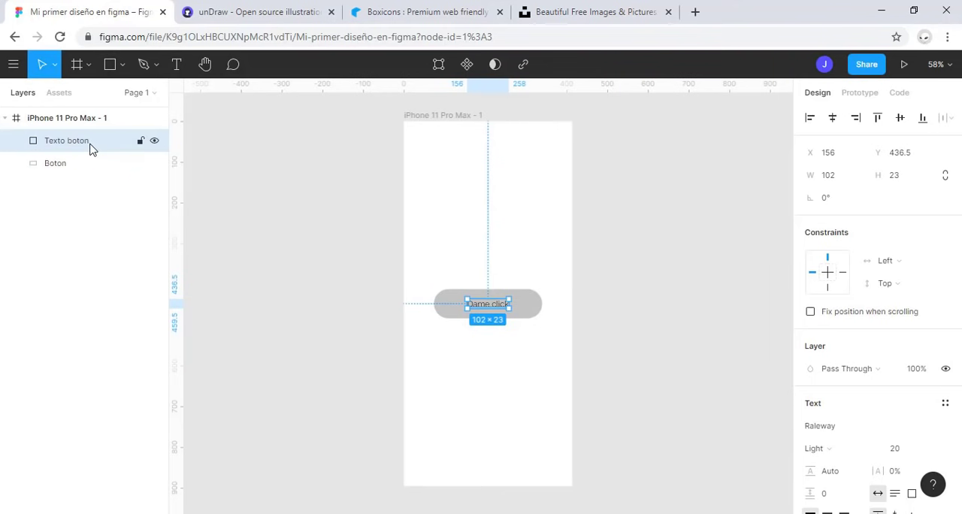
Step: Move the Texto boton layer below the Boton layer in the stacking order and clear the selection
{"action": "left_click_drag", "start_coordinate": [90, 148], "coordinate": [86, 184]}
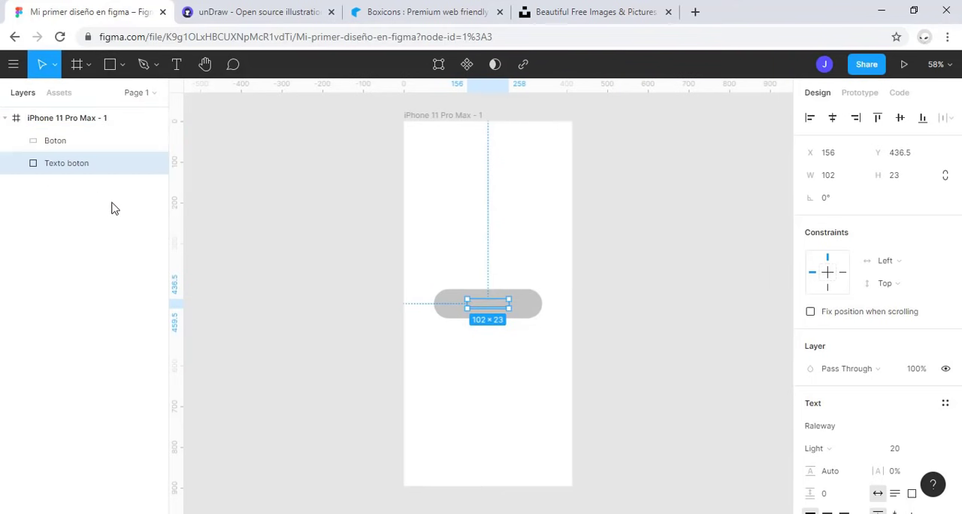
{"action": "left_click", "coordinate": [586, 316]}
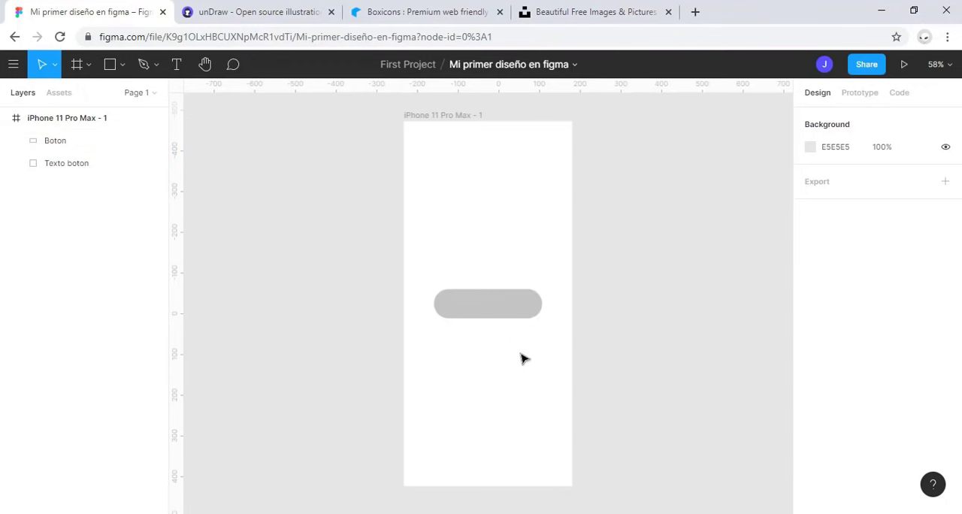
Step: Try several opacities on the Boton shape, including 10%, 20%, 30% and 90%, and return it to 100%
{"action": "left_click", "coordinate": [503, 314]}
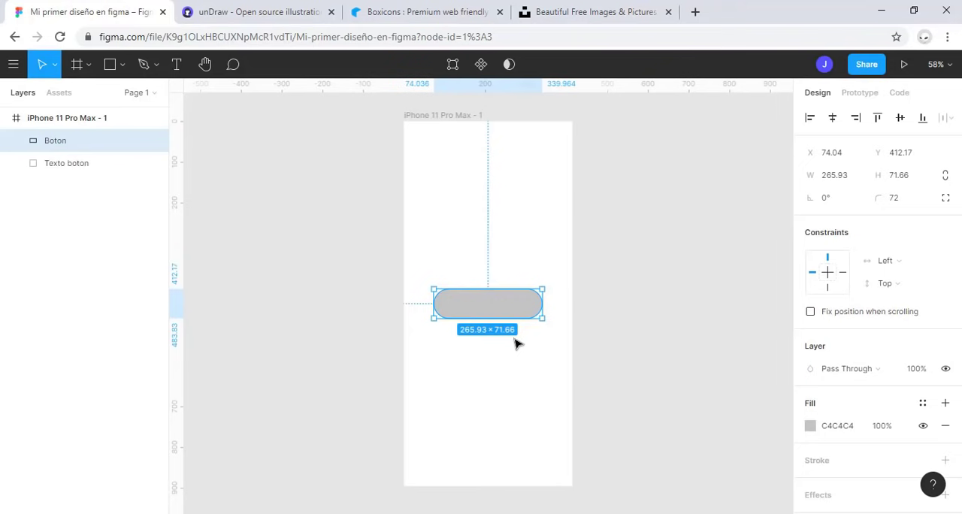
{"action": "key", "text": "1"}
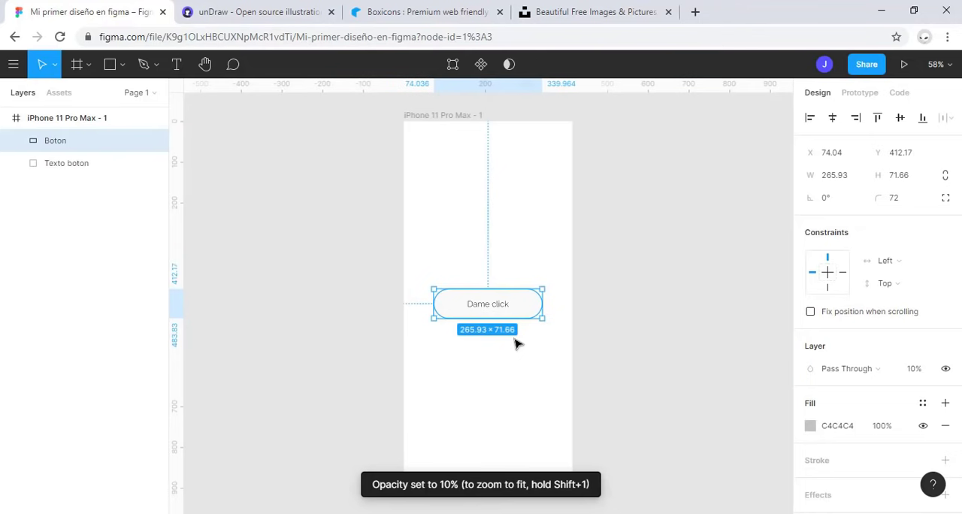
{"action": "key", "text": "2"}
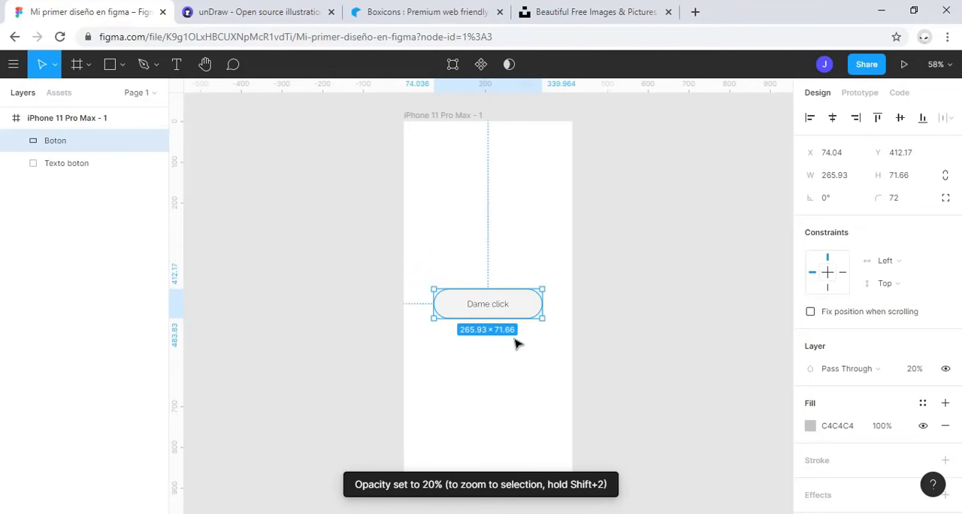
{"action": "key", "text": "3"}
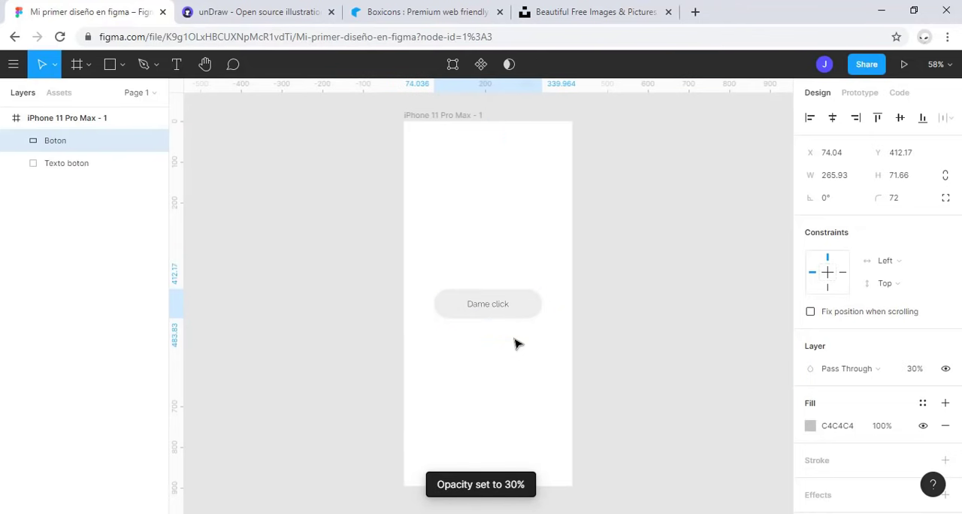
{"action": "key", "text": "6"}
{"action": "key", "text": "8"}
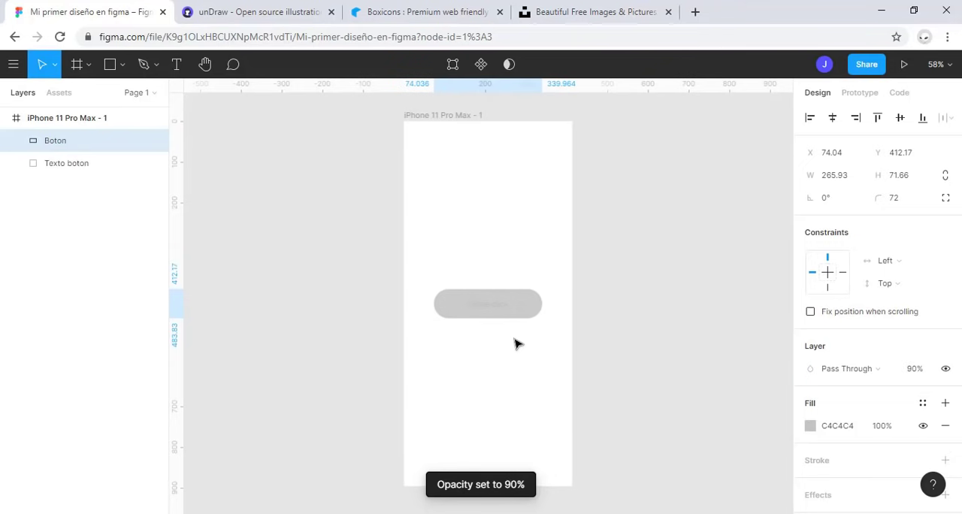
{"action": "key", "text": "0"}
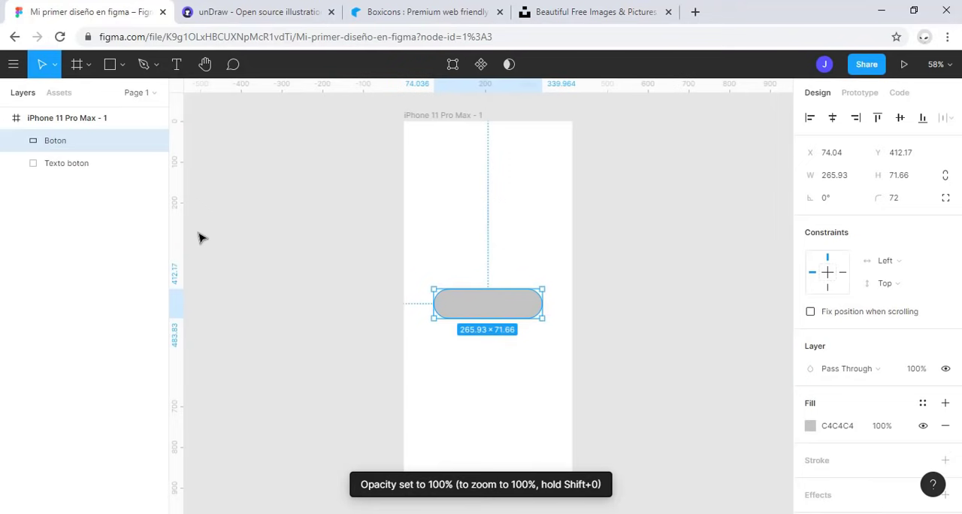
Step: Move the Texto boton layer above the Boton layer in the stacking order
{"action": "left_click_drag", "start_coordinate": [72, 168], "coordinate": [70, 136]}
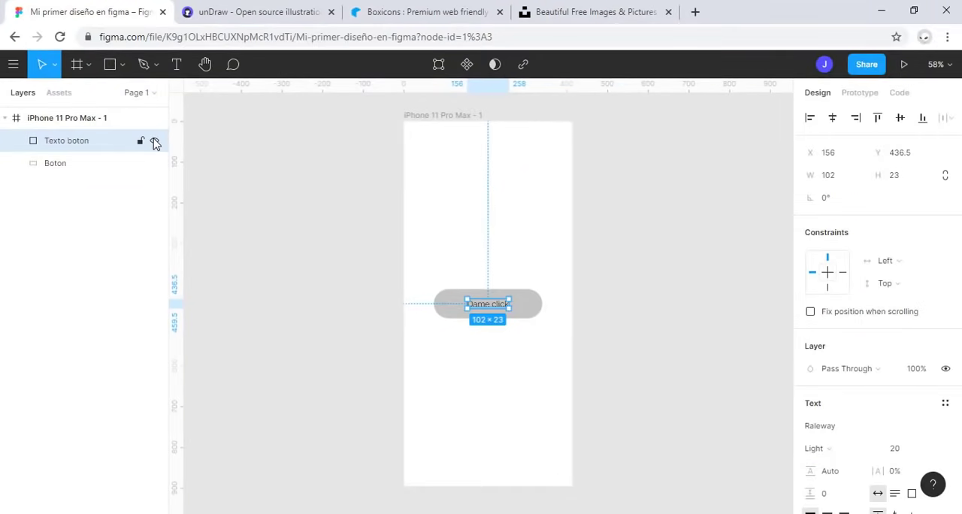
Step: Hide the Texto boton layer and show it again, and do the same with the Boton layer
{"action": "left_click", "coordinate": [154, 142]}
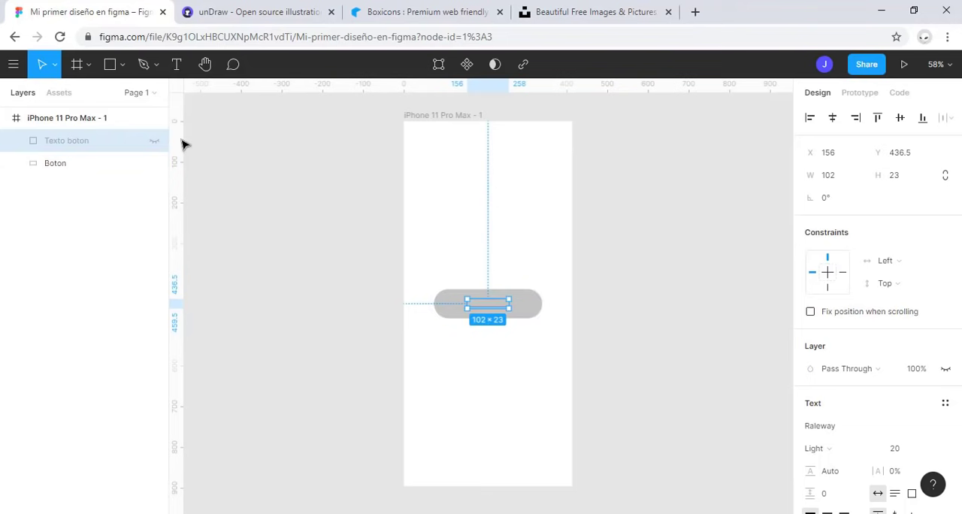
{"action": "left_click", "coordinate": [154, 143]}
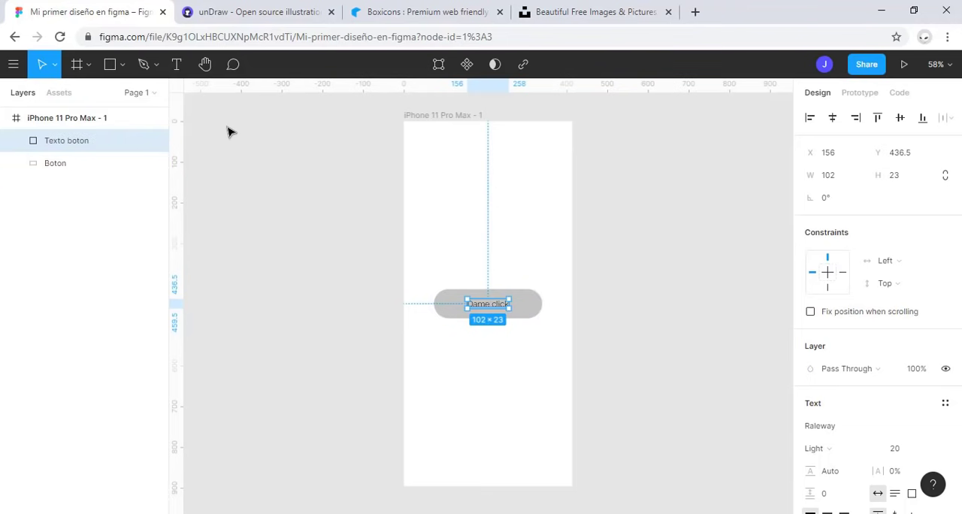
{"action": "left_click", "coordinate": [94, 163]}
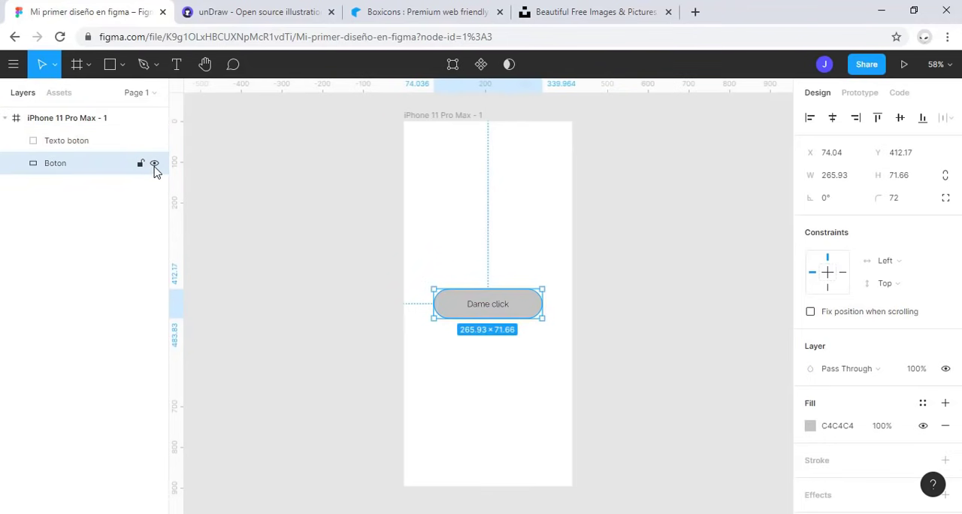
{"action": "left_click", "coordinate": [154, 164]}
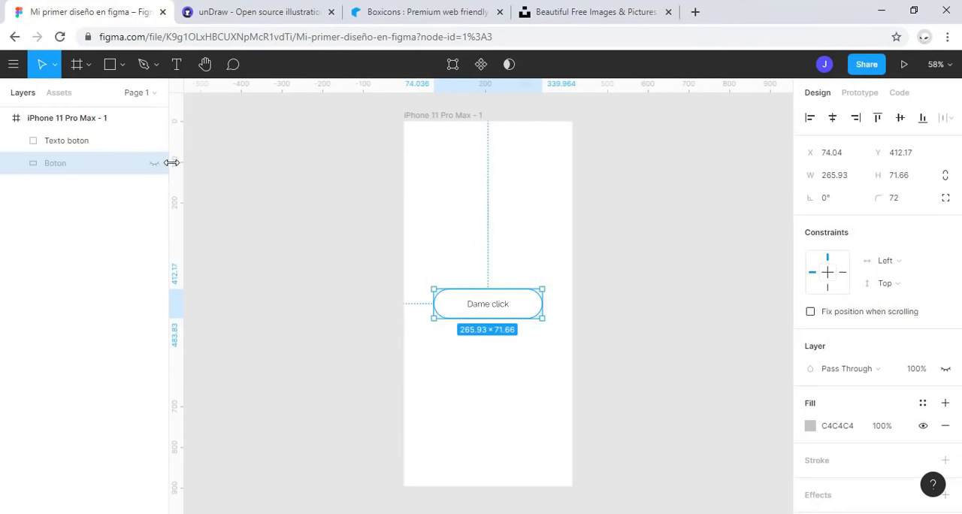
{"action": "left_click", "coordinate": [154, 164]}
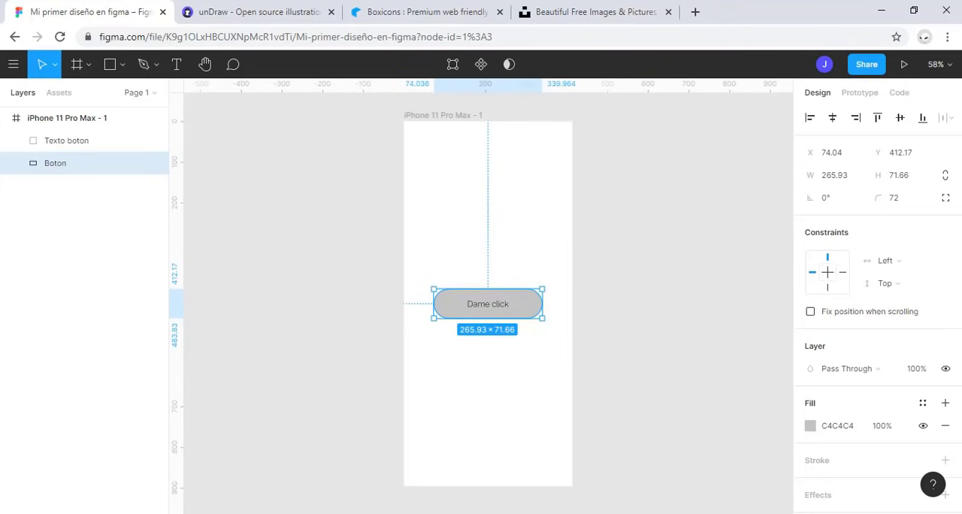
Step: Select the button shape and its text together on the canvas, clear the selection, and select both again by their layers
{"action": "left_click_drag", "start_coordinate": [609, 393], "coordinate": [398, 205]}
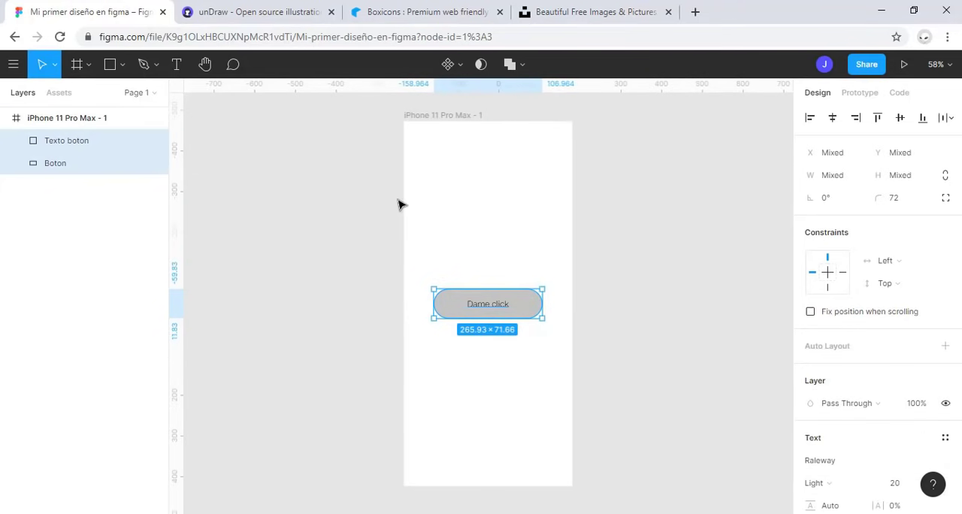
{"action": "left_click", "coordinate": [65, 189]}
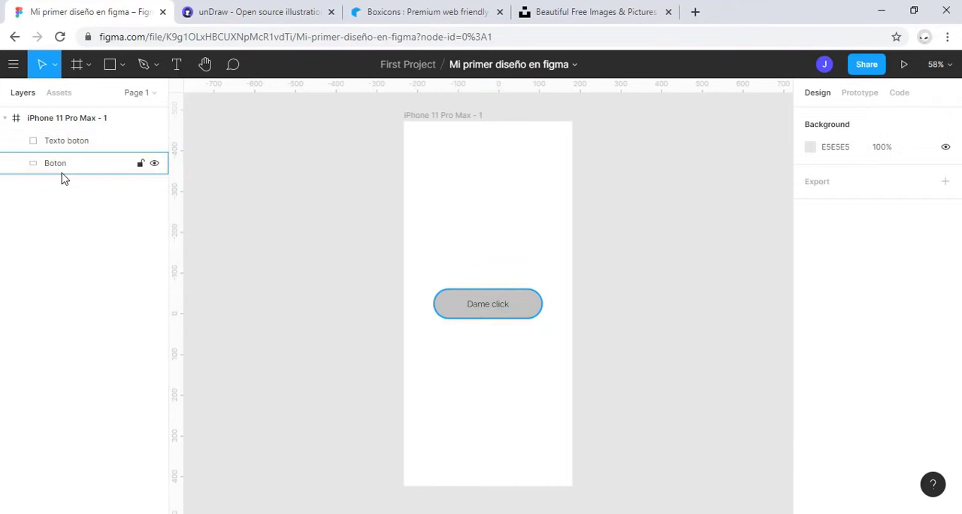
{"action": "left_click", "coordinate": [71, 166]}
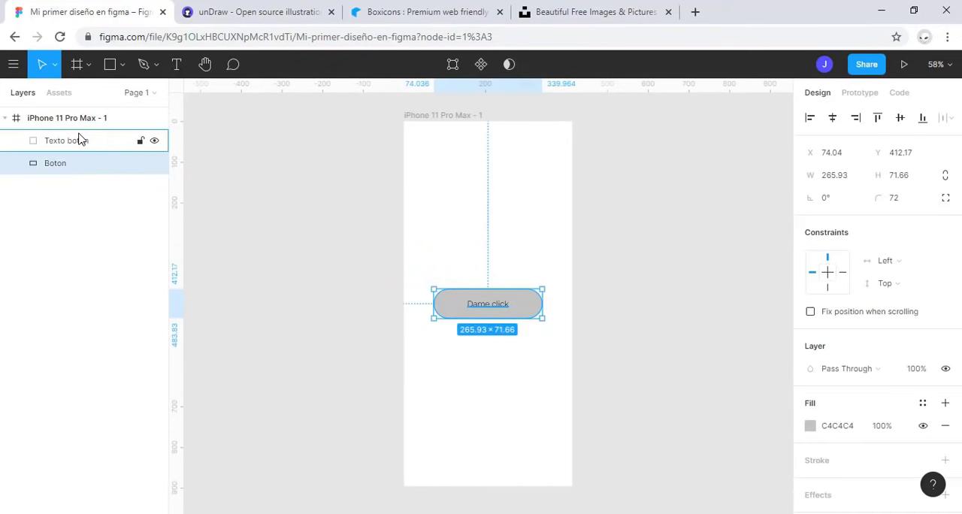
{"action": "left_click", "coordinate": [80, 140], "text": "shift"}
Step: Draw a rectangle about 136 × 151 above the button in the frame and select it together with Texto boton and Boton
{"action": "left_click", "coordinate": [112, 68]}
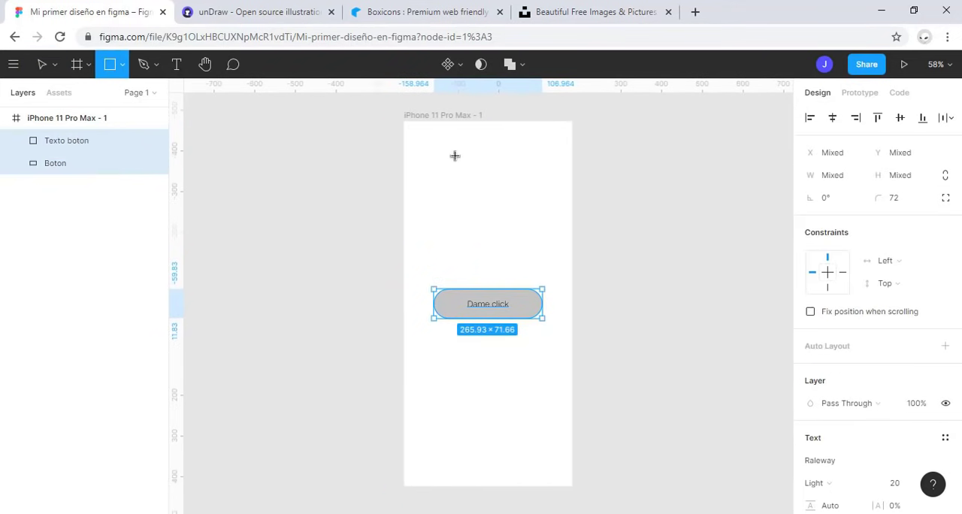
{"action": "left_click_drag", "start_coordinate": [453, 154], "coordinate": [509, 215]}
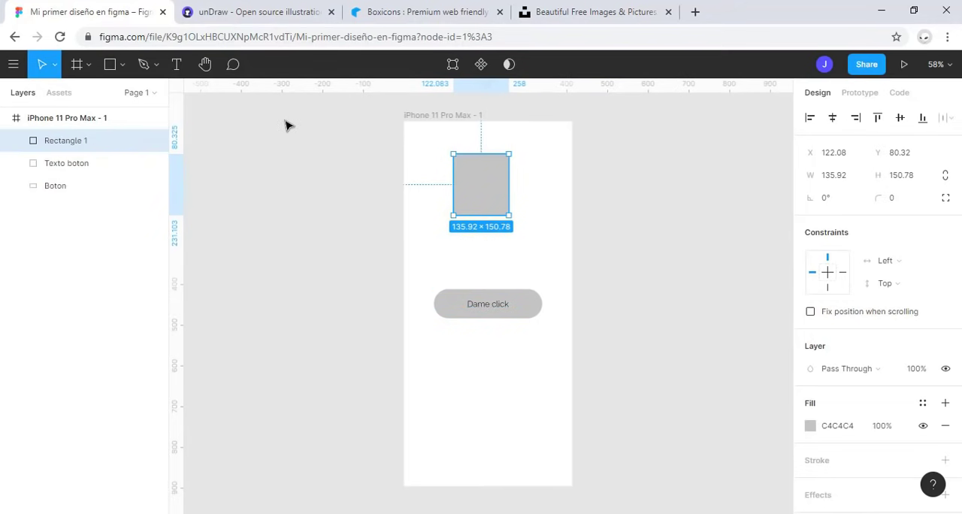
{"action": "left_click", "coordinate": [58, 163], "text": "shift"}
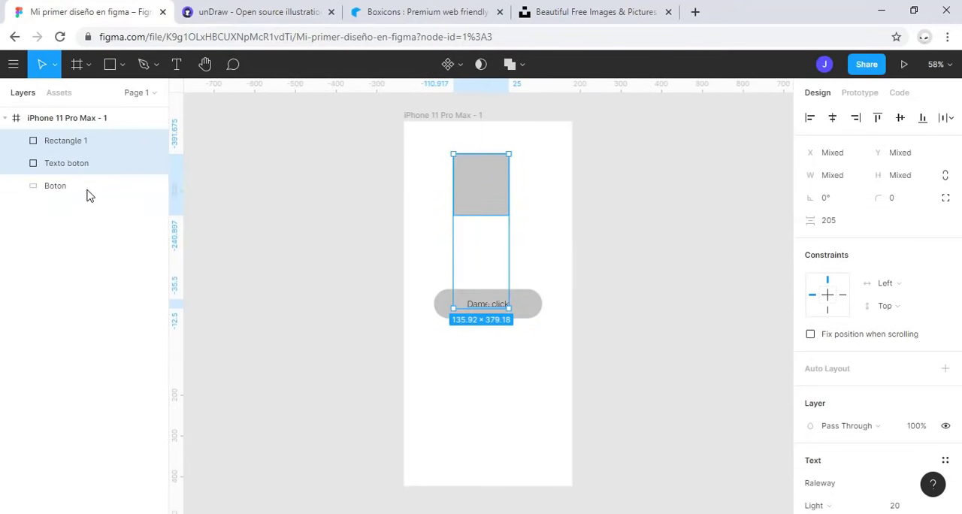
{"action": "left_click", "coordinate": [87, 192], "text": "shift"}
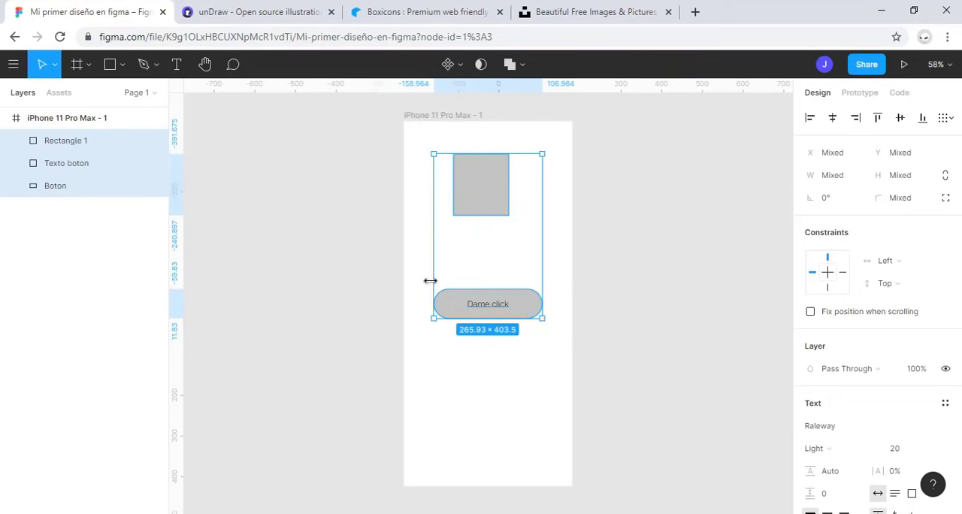
Step: Delete only the Rectangle 1 layer and undo the deletion
{"action": "left_click", "coordinate": [84, 147]}
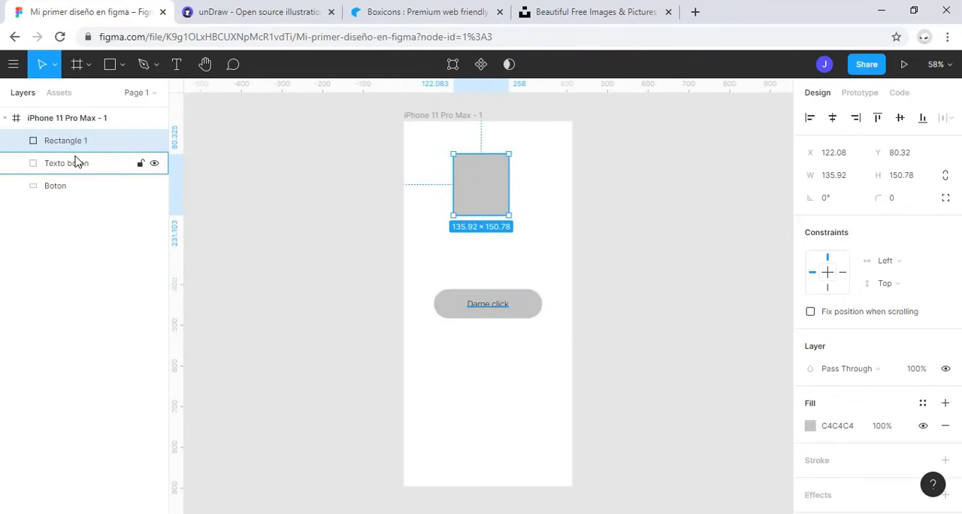
{"action": "key", "text": "Delete"}
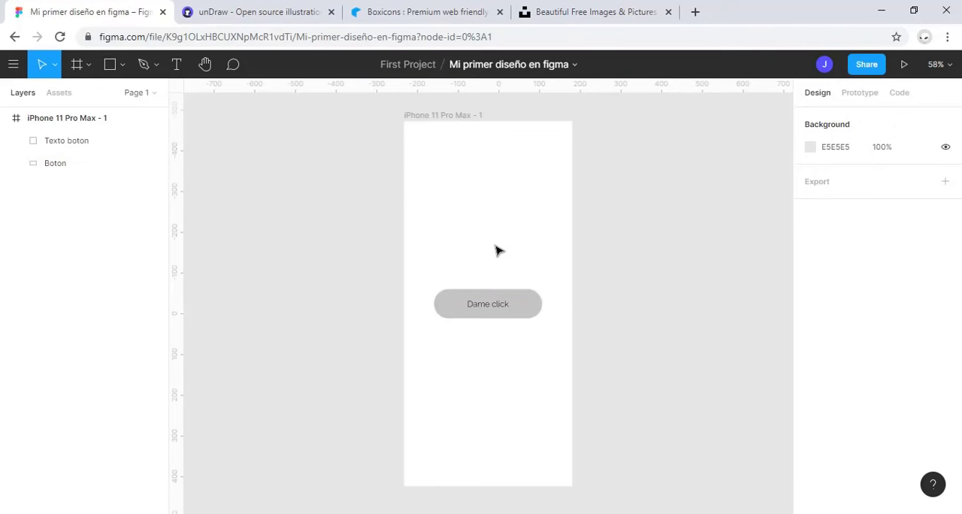
{"action": "key", "text": "ctrl+z"}
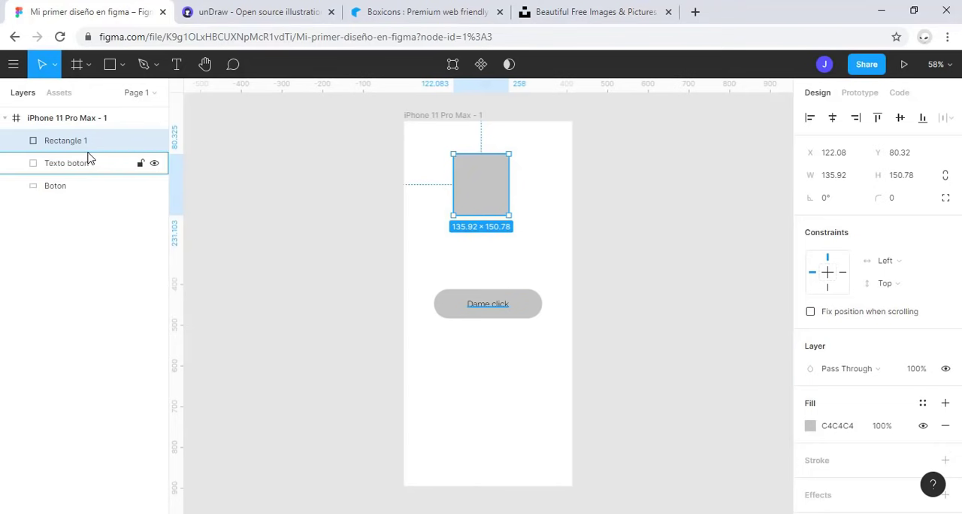
Step: Lock the Rectangle 1 layer and unlock it again
{"action": "left_click", "coordinate": [139, 141]}
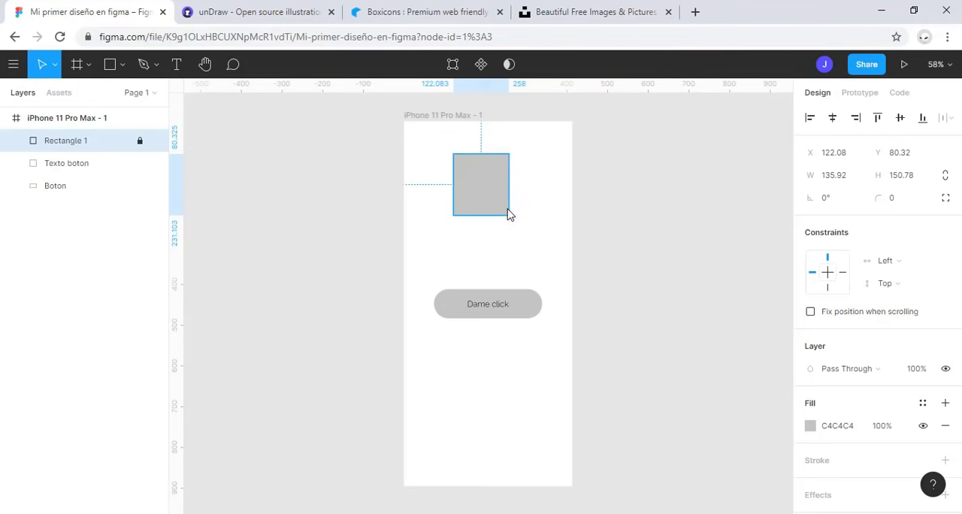
{"action": "left_click", "coordinate": [139, 143]}
Step: Resize and move Rectangle 1 to about 165 × 163 at about X 28.5, Y 24.9, and lock its layer
{"action": "mouse_move", "coordinate": [509, 220]}
{"action": "left_mouse_down"}
{"action": "mouse_move", "coordinate": [551, 268]}
{"action": "mouse_move", "coordinate": [520, 223]}
{"action": "left_mouse_up"}
{"action": "left_click_drag", "start_coordinate": [496, 178], "coordinate": [458, 157]}
{"action": "left_click", "coordinate": [141, 142]}
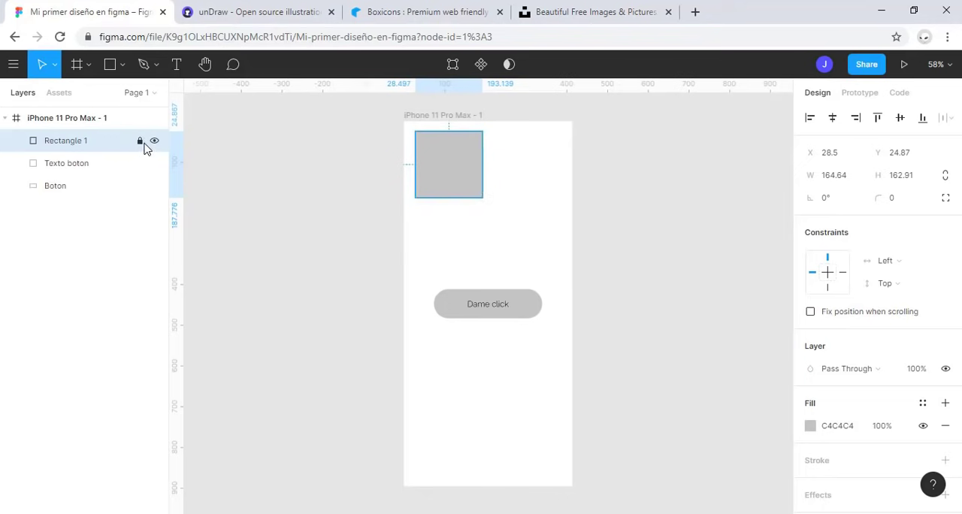
{"action": "left_click", "coordinate": [412, 270]}
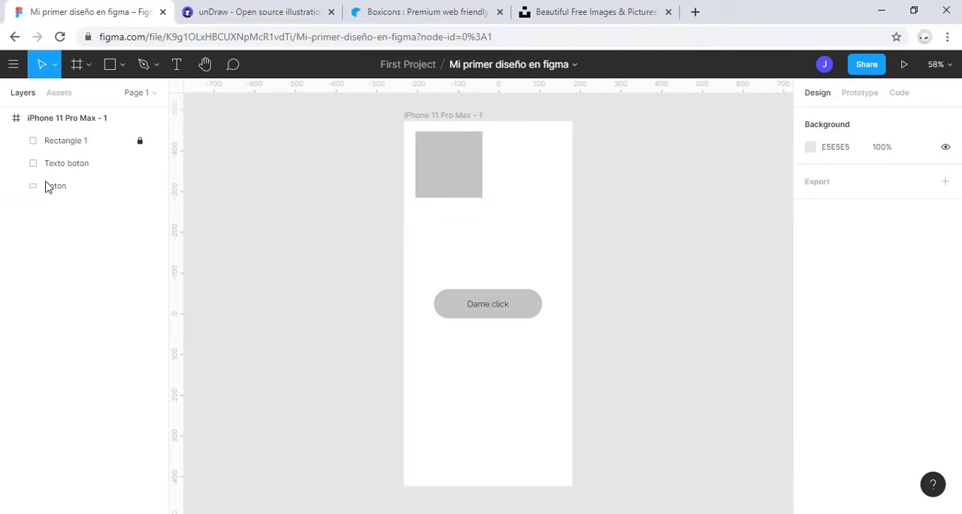
Step: Set the locked Rectangle 1's width to 200 and its X position to 0, and clear the selection
{"action": "left_click", "coordinate": [77, 141]}
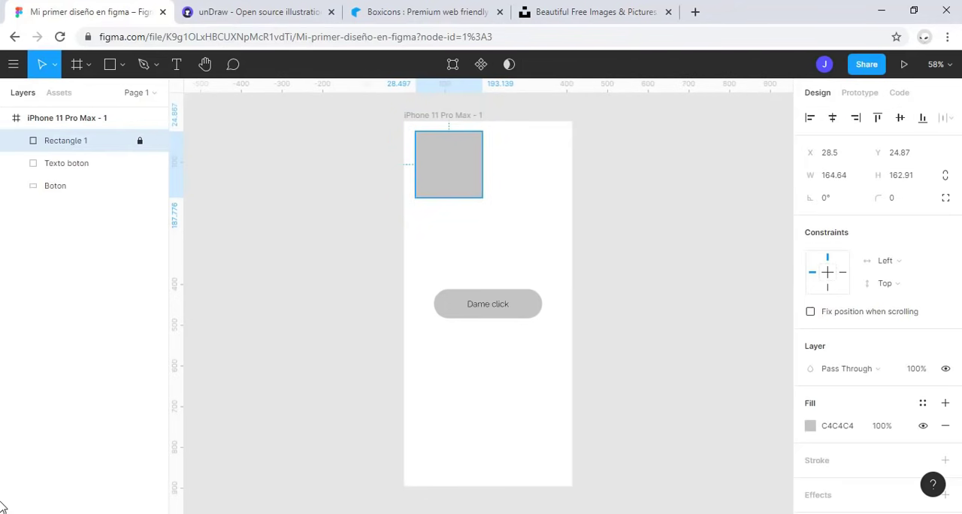
{"action": "left_click", "coordinate": [837, 178]}
{"action": "type", "text": "200"}
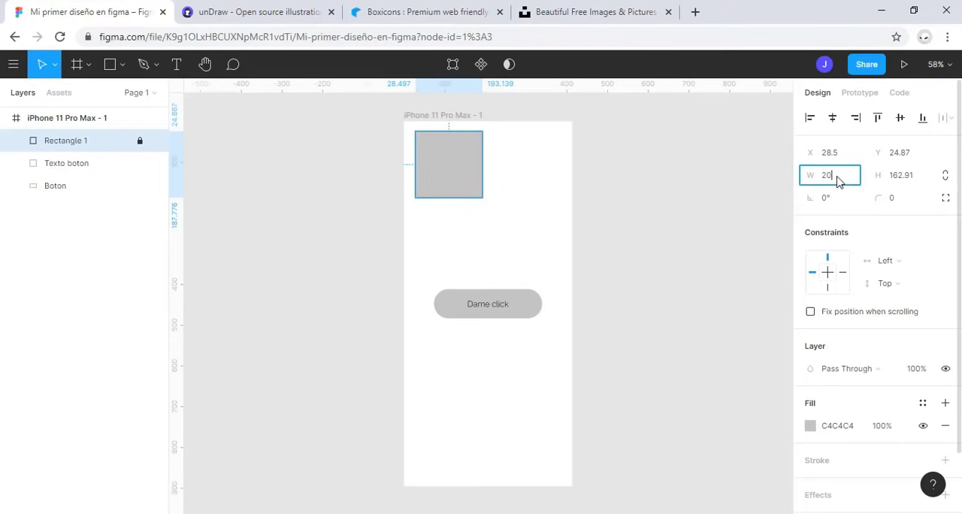
{"action": "key", "text": "Return"}
{"action": "left_click", "coordinate": [838, 154]}
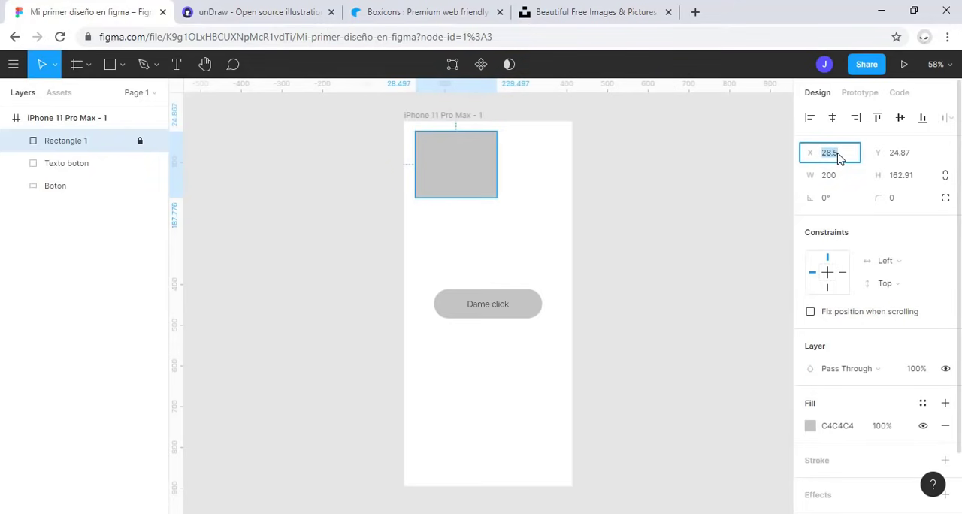
{"action": "type", "text": "0"}
{"action": "key", "text": "Return"}
{"action": "left_click", "coordinate": [559, 268]}
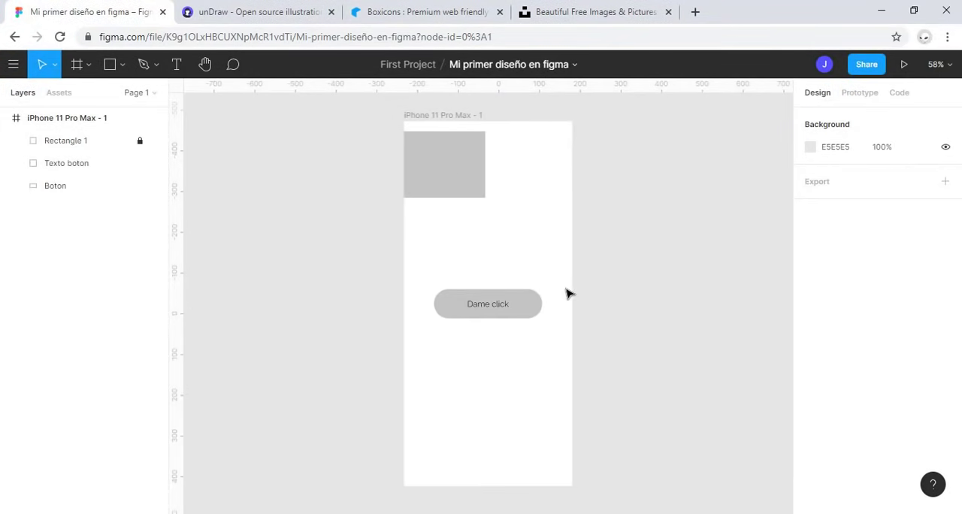
Step: Unlock the Rectangle 1 layer and change its solid fill to the blue 3879C6
{"action": "left_click", "coordinate": [85, 143]}
{"action": "left_click", "coordinate": [87, 142]}
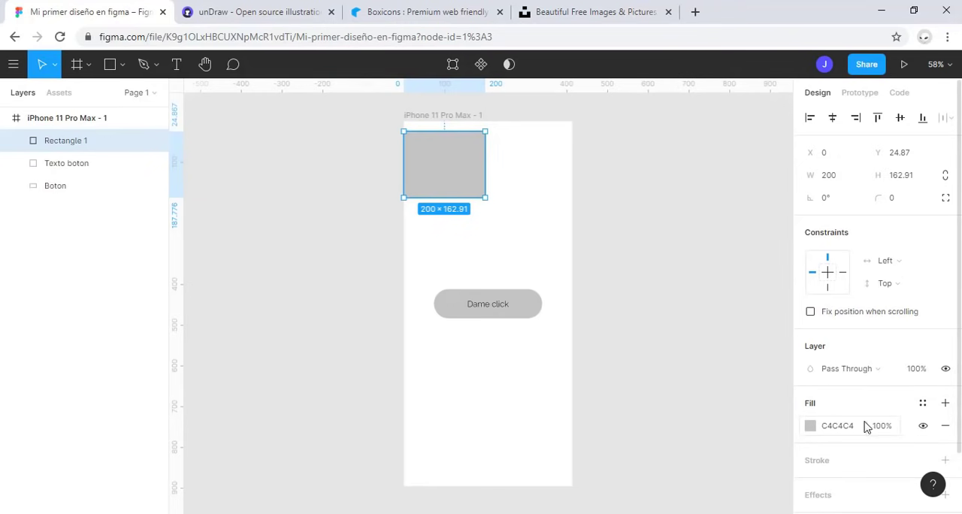
{"action": "left_click", "coordinate": [809, 426]}
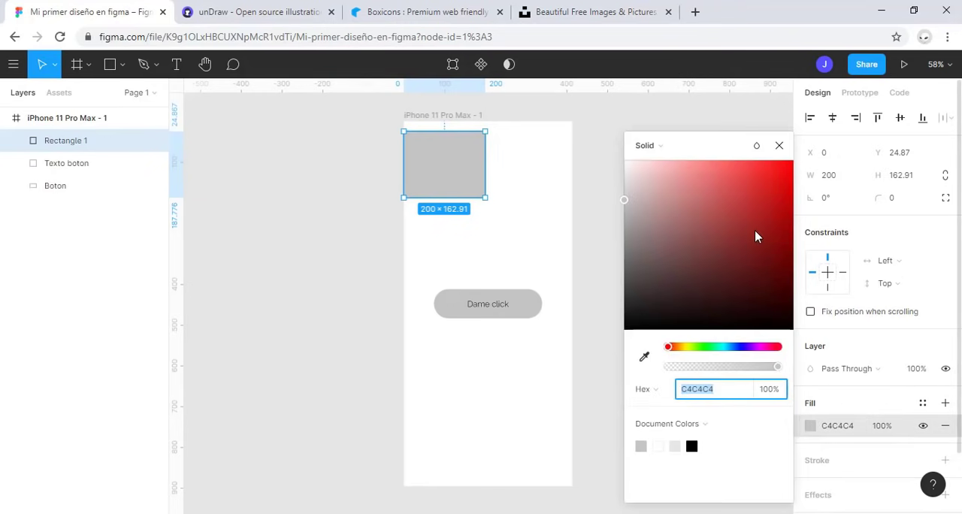
{"action": "left_click_drag", "start_coordinate": [754, 230], "coordinate": [689, 186]}
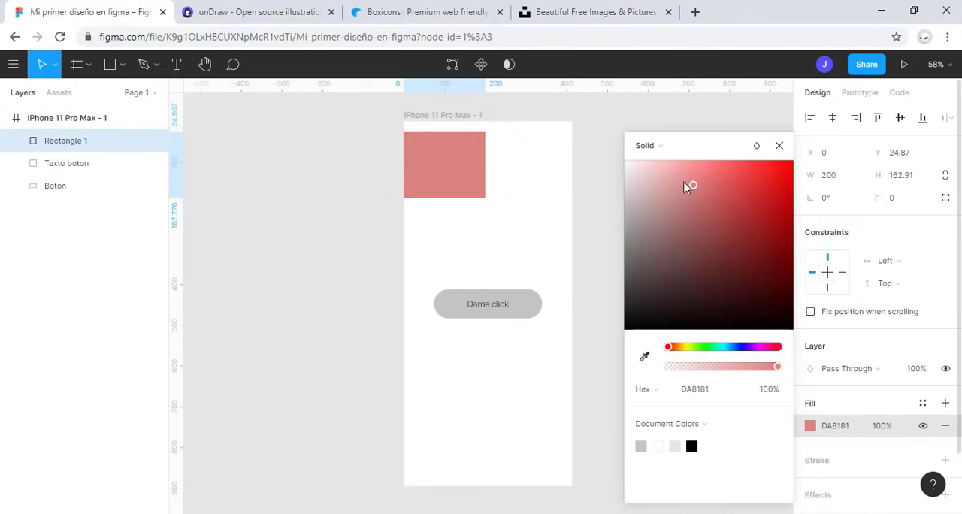
{"action": "left_click_drag", "start_coordinate": [674, 350], "coordinate": [731, 347]}
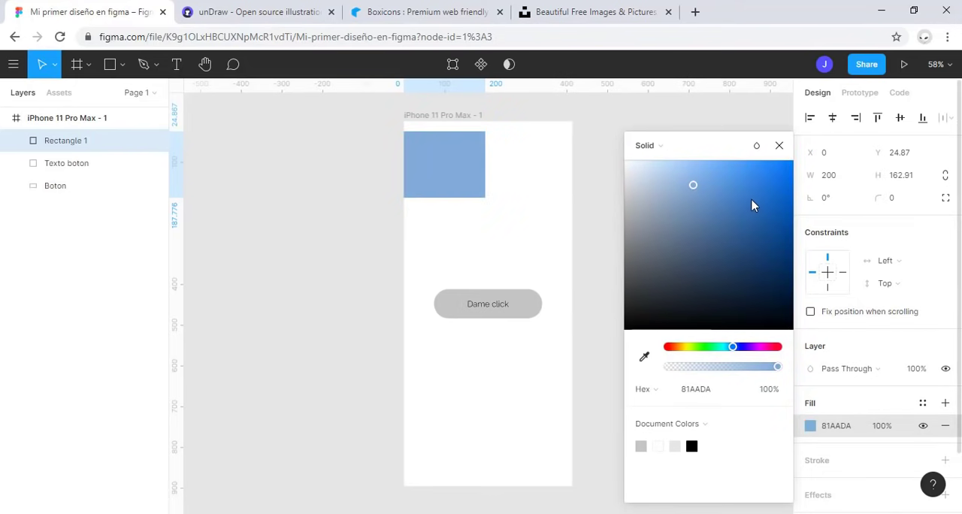
{"action": "mouse_move", "coordinate": [751, 204]}
{"action": "left_mouse_down"}
{"action": "mouse_move", "coordinate": [747, 184]}
{"action": "mouse_move", "coordinate": [763, 208]}
{"action": "left_mouse_up"}
{"action": "left_click_drag", "start_coordinate": [769, 250], "coordinate": [746, 208]}
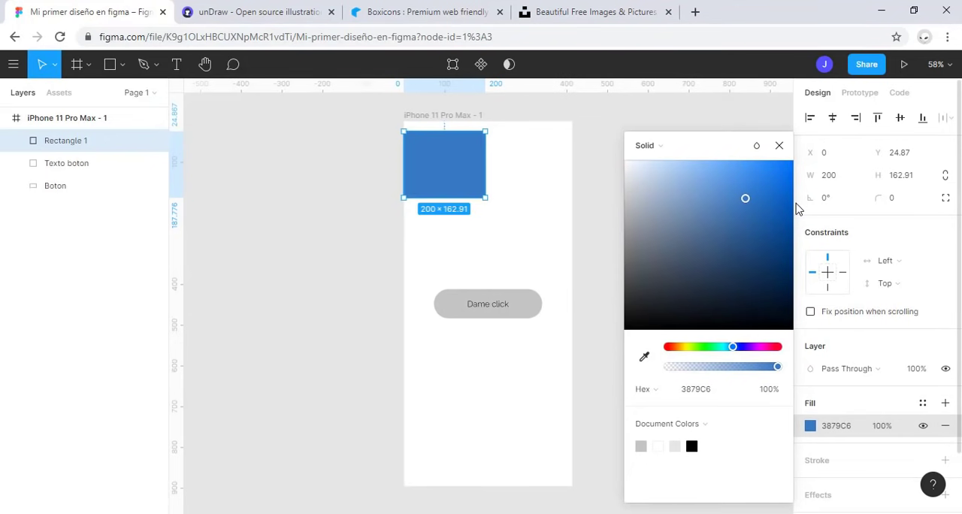
{"action": "left_click", "coordinate": [779, 146]}
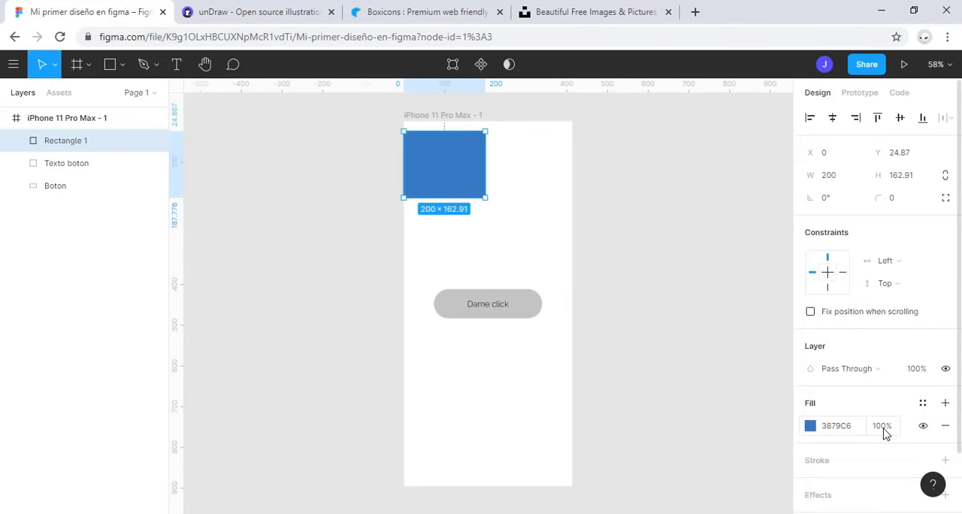
Step: Set Rectangle 1's fill opacity to 30%, restore it to 100%, and hide and show the fill
{"action": "left_click", "coordinate": [883, 428]}
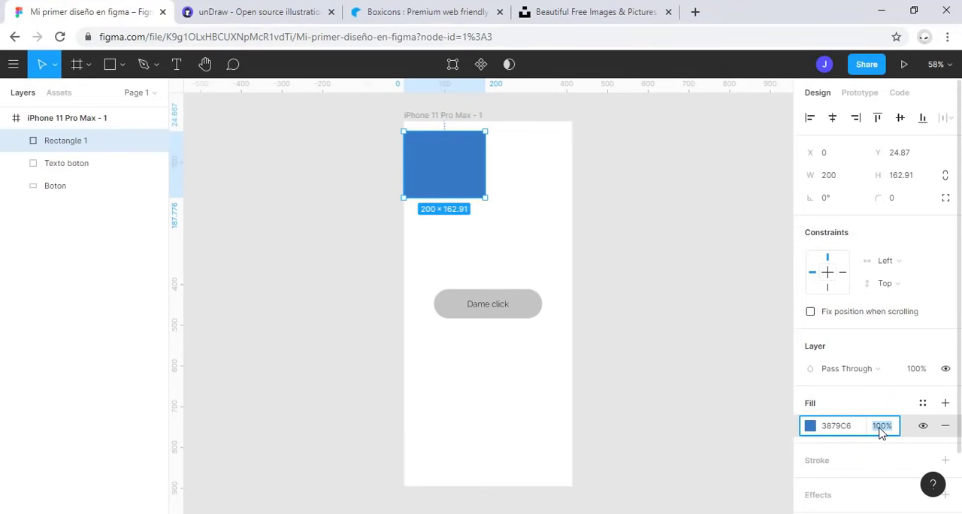
{"action": "type", "text": "30"}
{"action": "key", "text": "Return"}
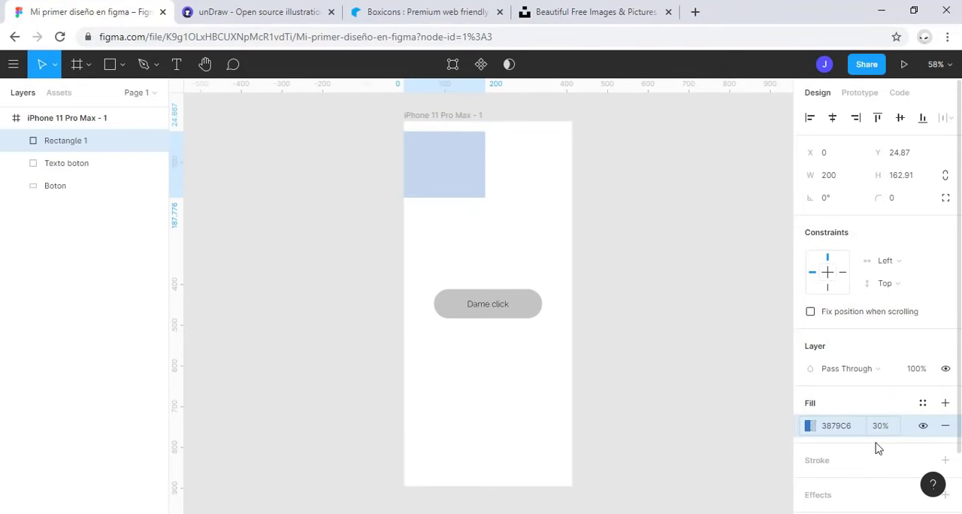
{"action": "left_click", "coordinate": [880, 426]}
{"action": "type", "text": "1"}
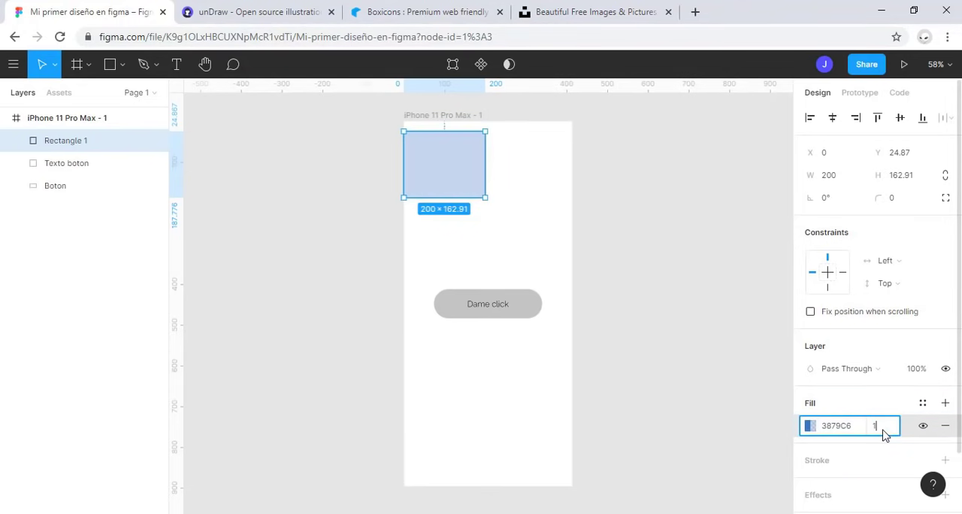
{"action": "type", "text": "00"}
{"action": "key", "text": "Return"}
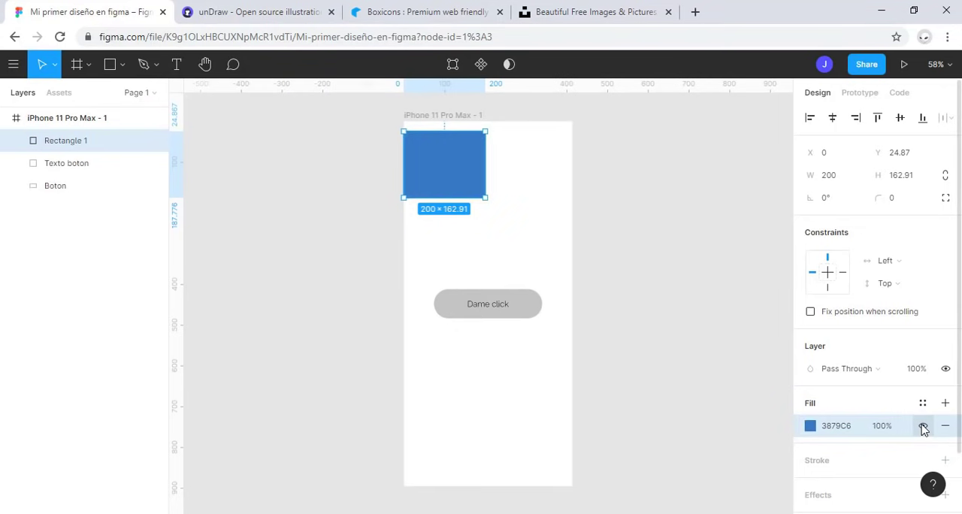
{"action": "left_click", "coordinate": [922, 426]}
{"action": "left_click", "coordinate": [922, 427]}
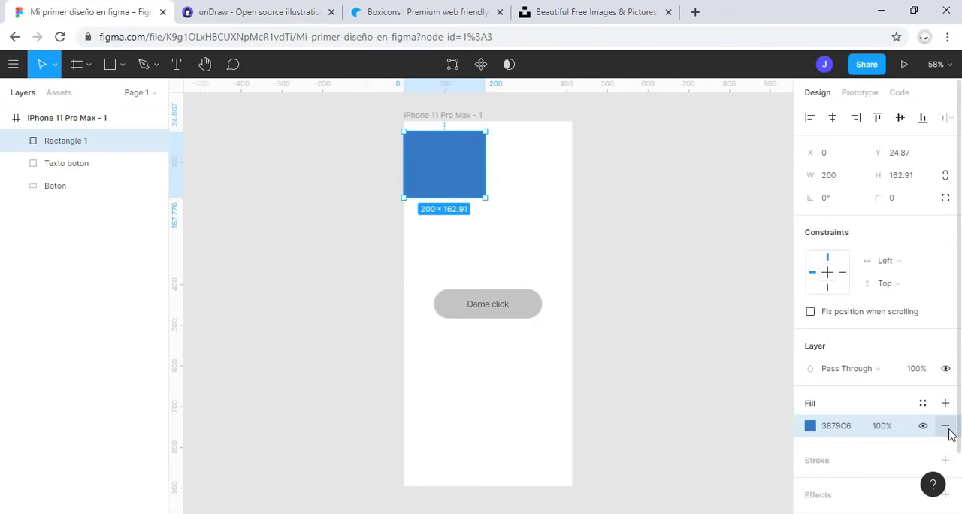
Step: Remove Rectangle 1's fill and add a new solid fill in the blue 5275D0
{"action": "left_click", "coordinate": [945, 426]}
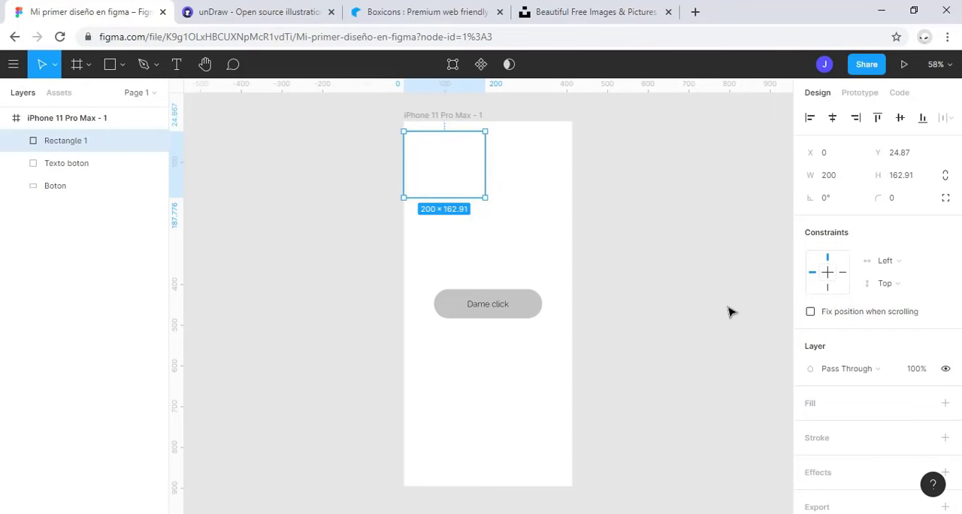
{"action": "left_click", "coordinate": [945, 404]}
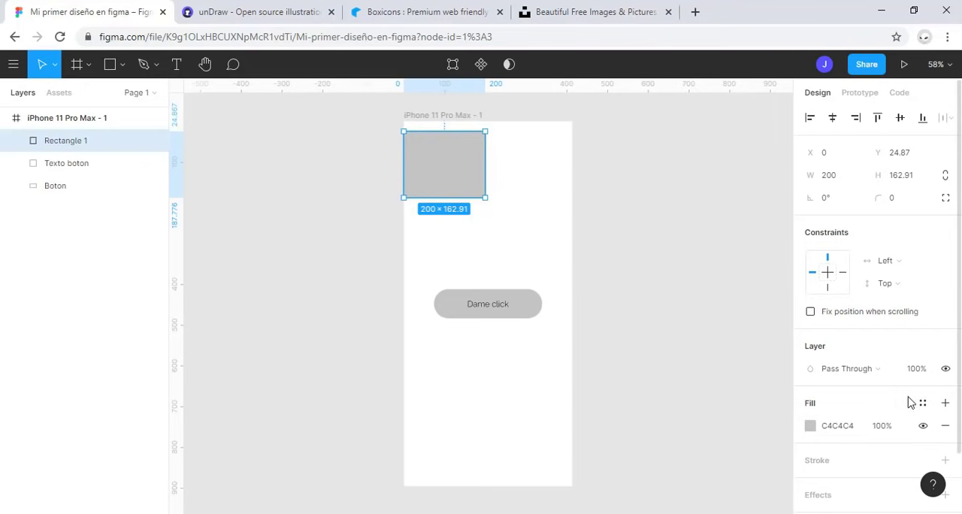
{"action": "left_click", "coordinate": [810, 426]}
{"action": "left_click_drag", "start_coordinate": [757, 201], "coordinate": [757, 229]}
{"action": "left_click", "coordinate": [736, 346]}
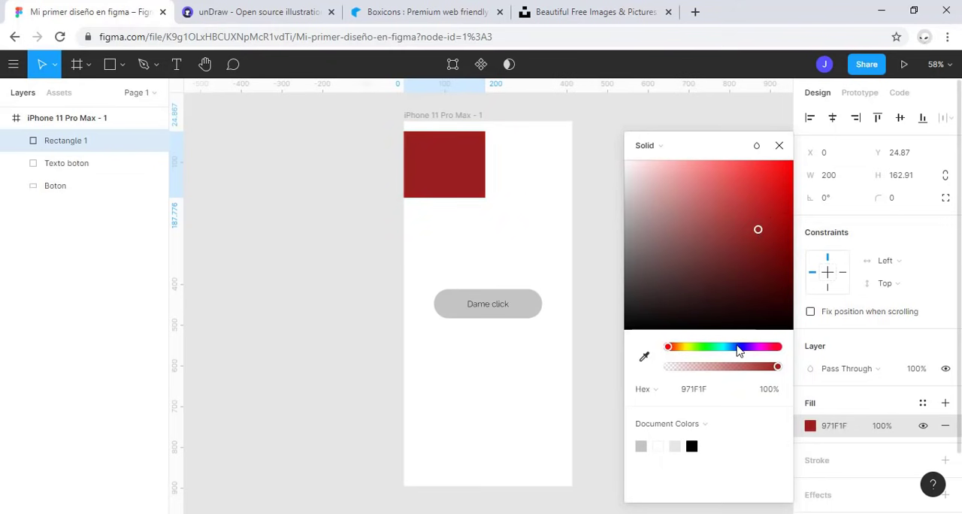
{"action": "left_click", "coordinate": [726, 191]}
{"action": "left_click", "coordinate": [779, 145]}
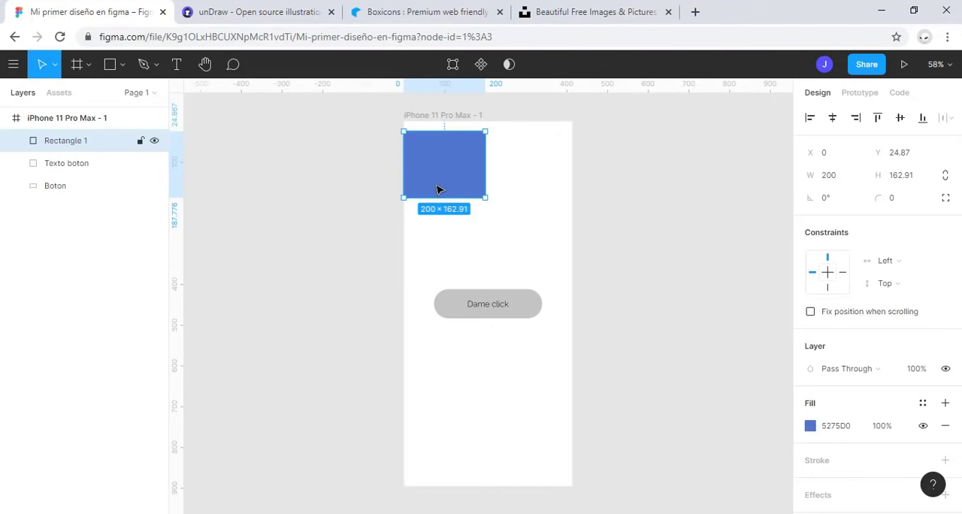
Step: Set Rectangle 1's height to 200
{"action": "left_click", "coordinate": [902, 175]}
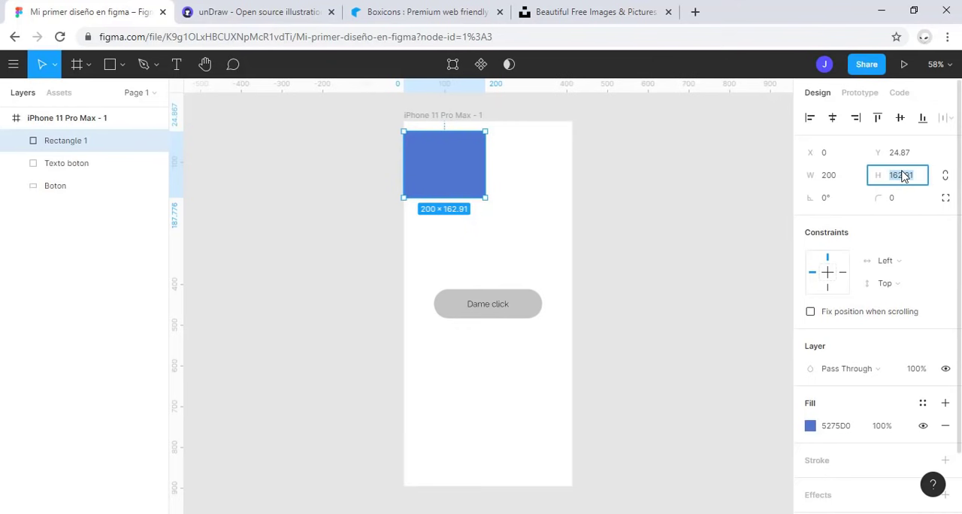
{"action": "type", "text": "200"}
{"action": "key", "text": "Return"}
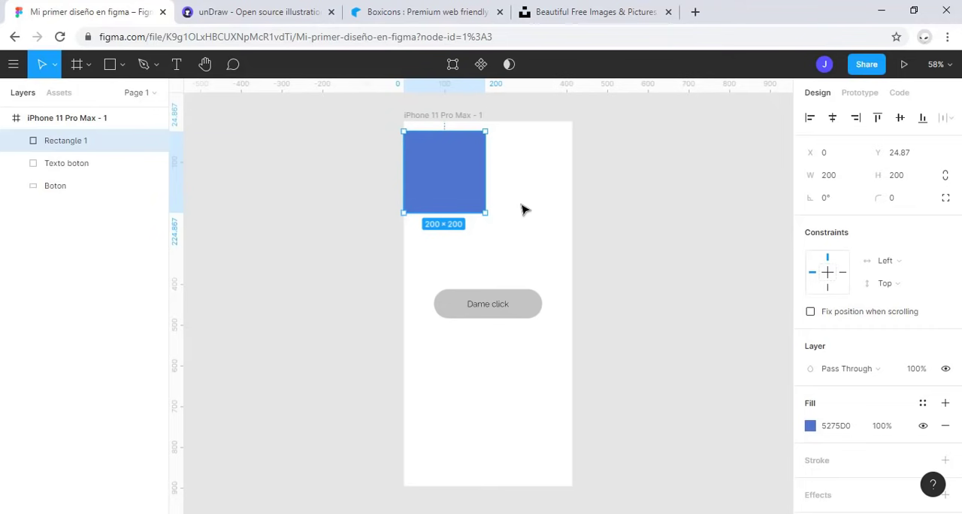
Step: Set Rectangle 1's width to 300 and undo the change
{"action": "left_click", "coordinate": [832, 175]}
{"action": "type", "text": "3"}
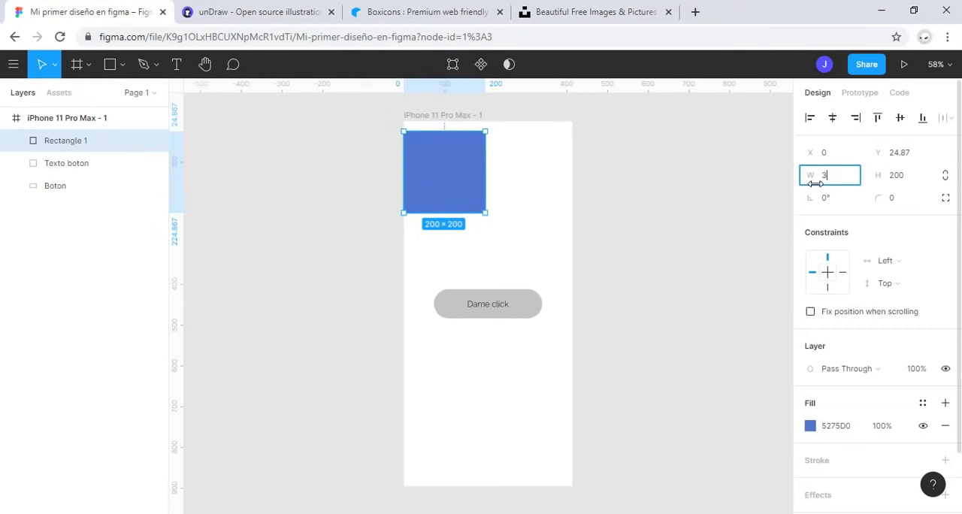
{"action": "key", "text": "Return"}
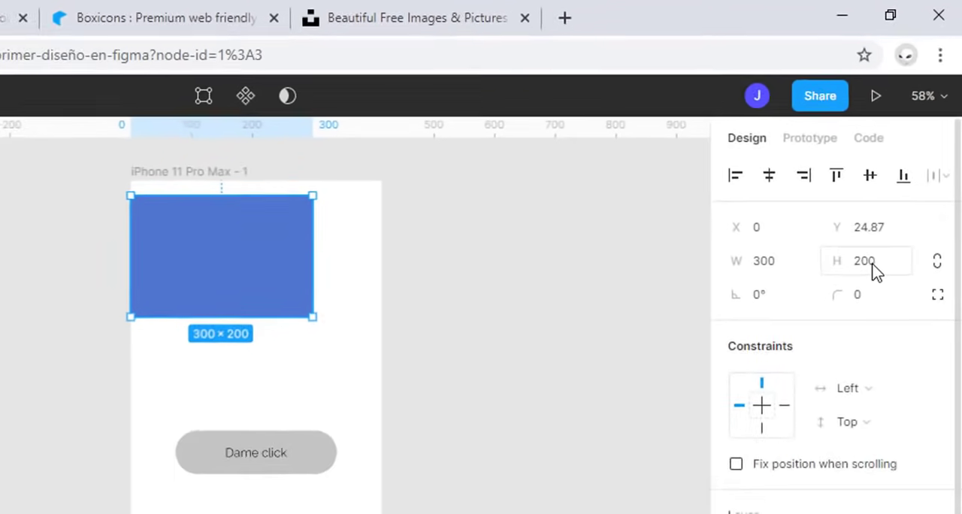
{"action": "key", "text": "ctrl+z"}
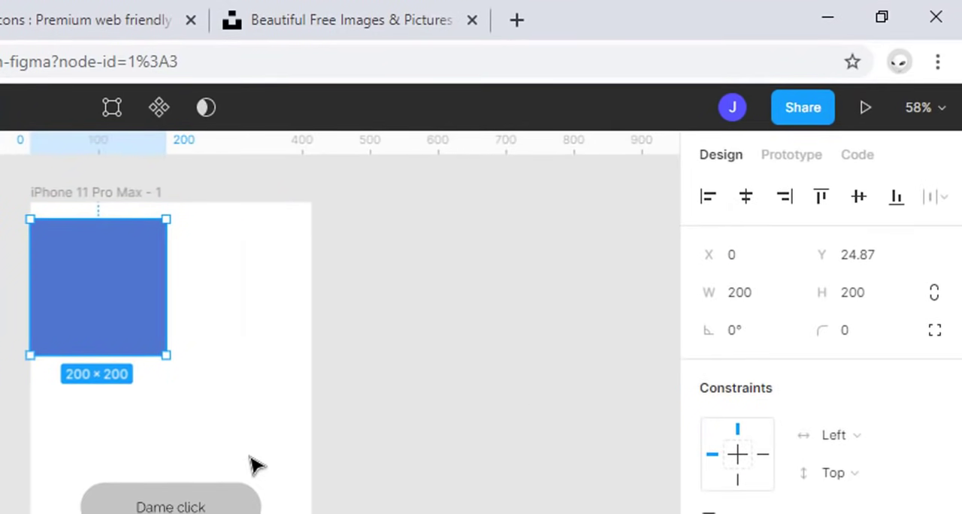
Step: Constrain Rectangle 1's proportions, set its width to 400, and set the width back to 200
{"action": "left_click", "coordinate": [934, 293]}
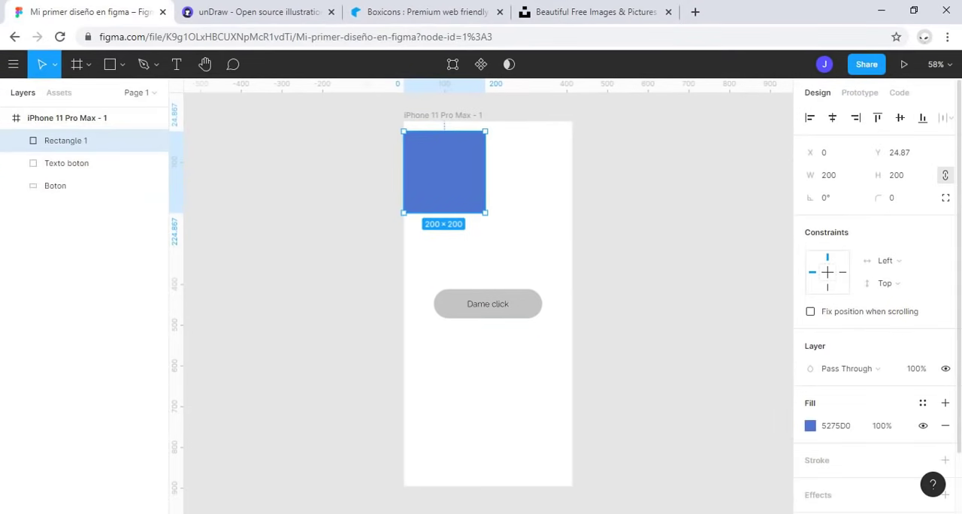
{"action": "left_click", "coordinate": [827, 175]}
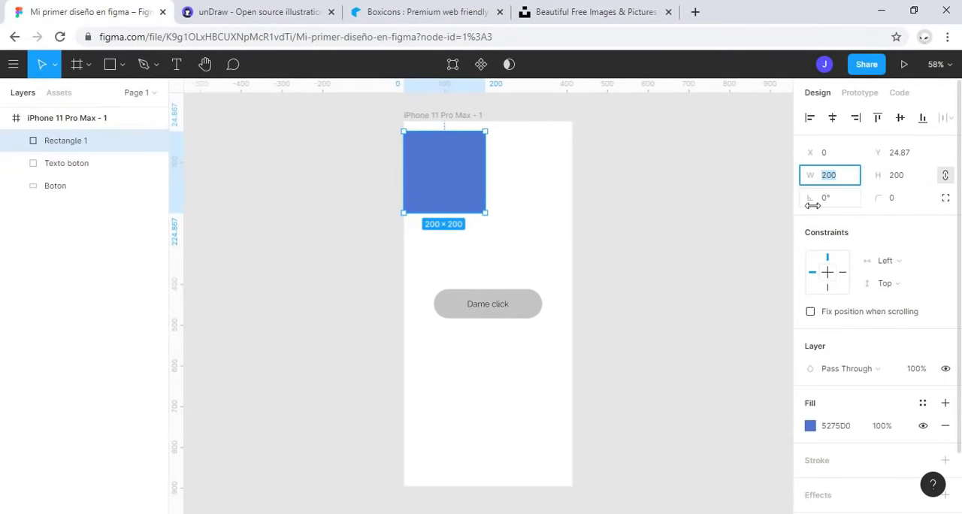
{"action": "type", "text": "400"}
{"action": "key", "text": "Return"}
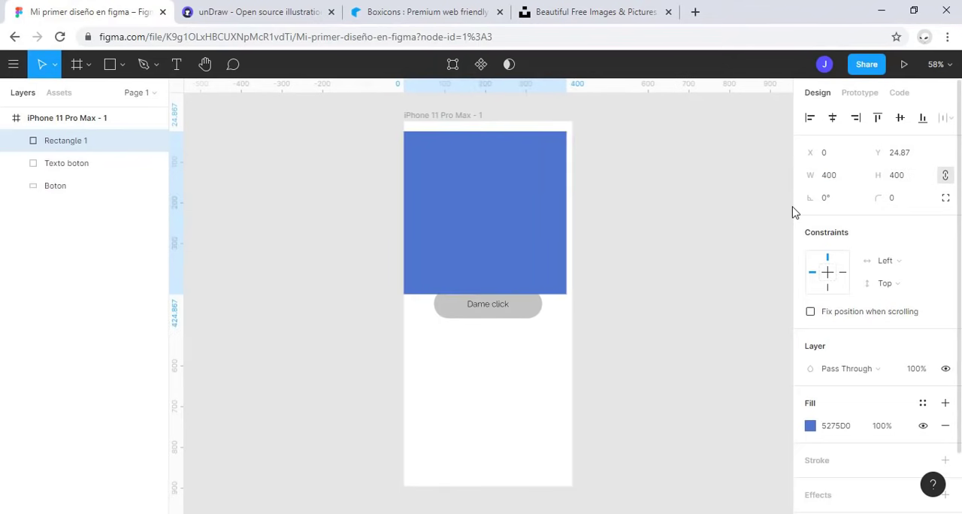
{"action": "left_click", "coordinate": [851, 178]}
{"action": "double_click", "coordinate": [850, 178]}
{"action": "type", "text": "200"}
{"action": "key", "text": "Return"}
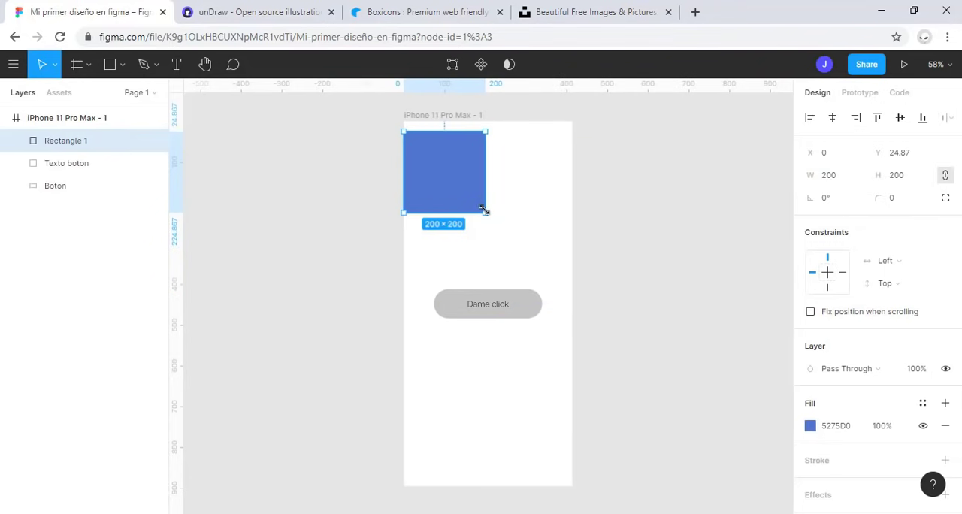
Step: Stretch Rectangle 1 freehand to about 197 × 387 and reset its width and height to 200
{"action": "left_click_drag", "start_coordinate": [484, 210], "coordinate": [483, 287]}
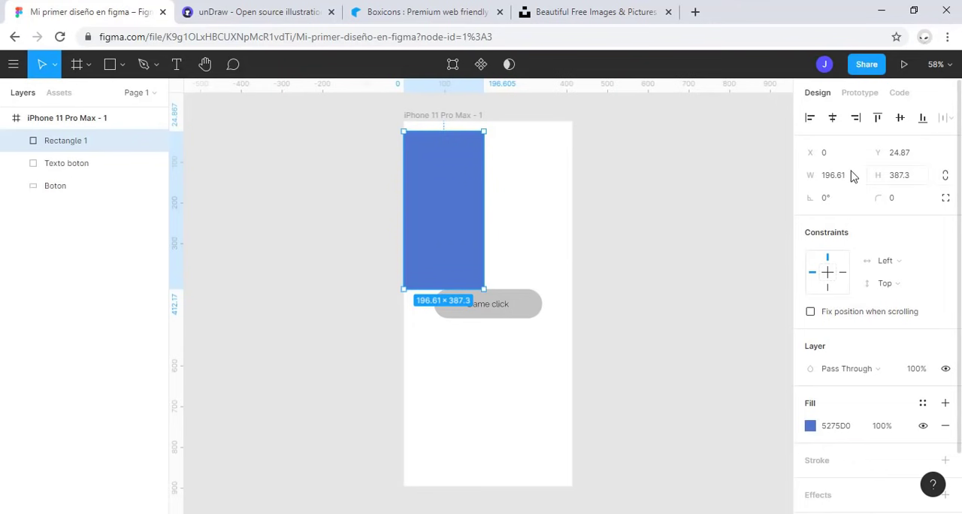
{"action": "left_click", "coordinate": [826, 175]}
{"action": "type", "text": "200"}
{"action": "key", "text": "Tab"}
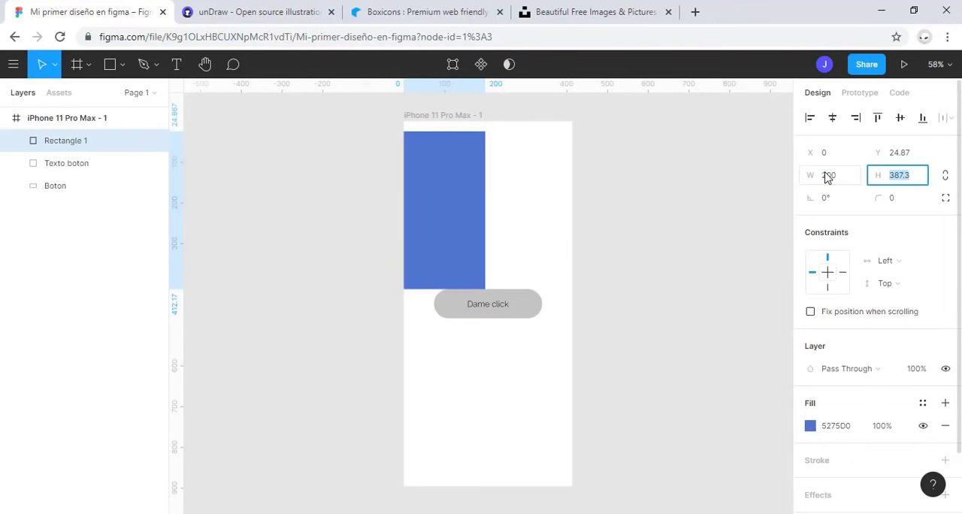
{"action": "type", "text": "200"}
{"action": "key", "text": "Return"}
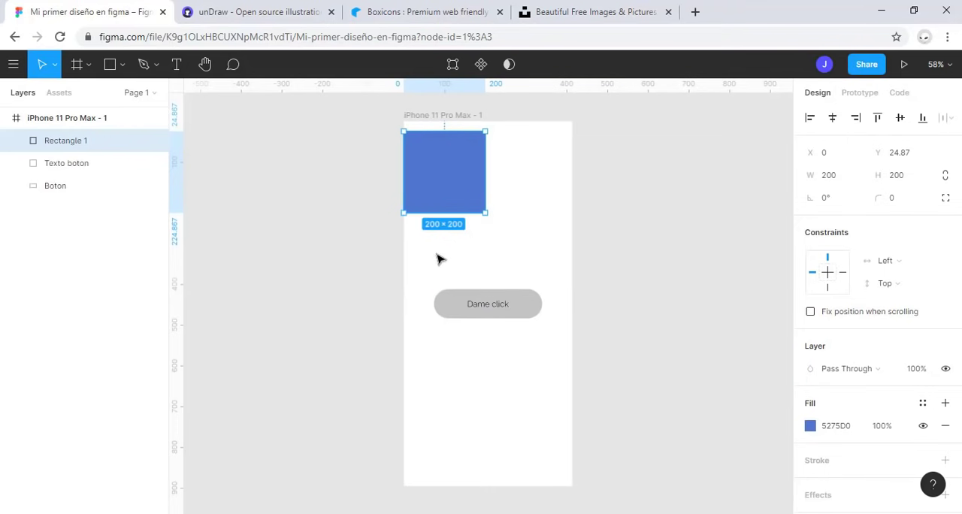
Step: Try enlarging Rectangle 1 from its lower-right corner with the Scale tool and undo the scaling
{"action": "left_click", "coordinate": [54, 66]}
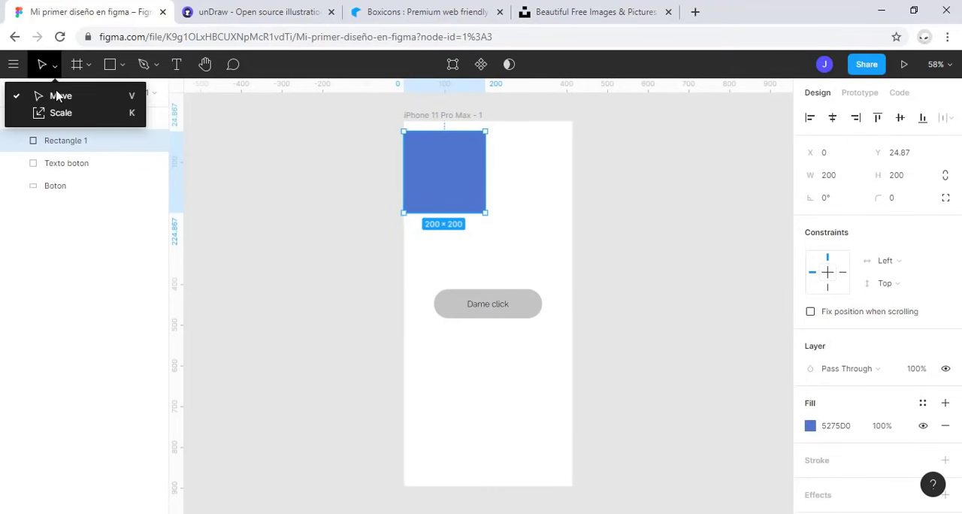
{"action": "left_click", "coordinate": [59, 113]}
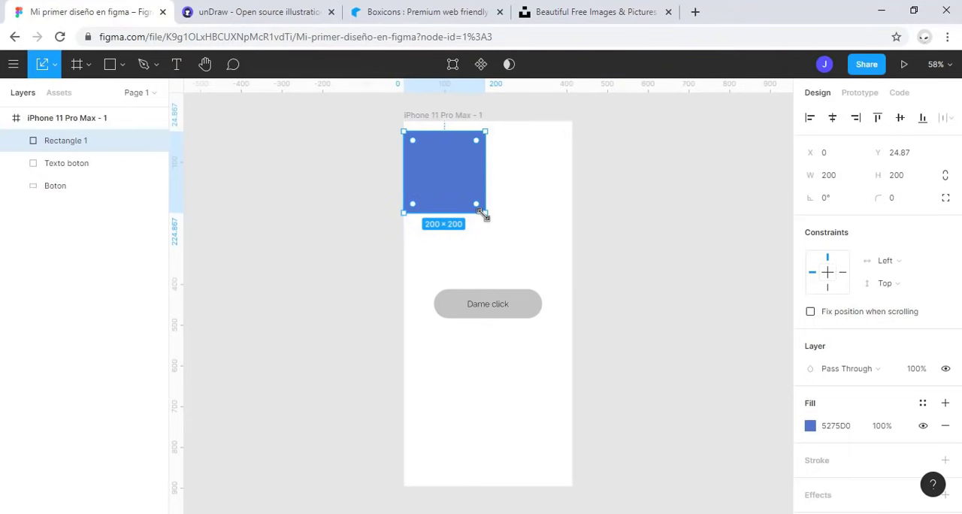
{"action": "left_click_drag", "start_coordinate": [485, 213], "coordinate": [551, 278]}
{"action": "key", "text": "ctrl+z"}
Step: Enlarge Rectangle 1 proportionally with the Move tool to about 379 × 379
{"action": "left_click", "coordinate": [54, 65]}
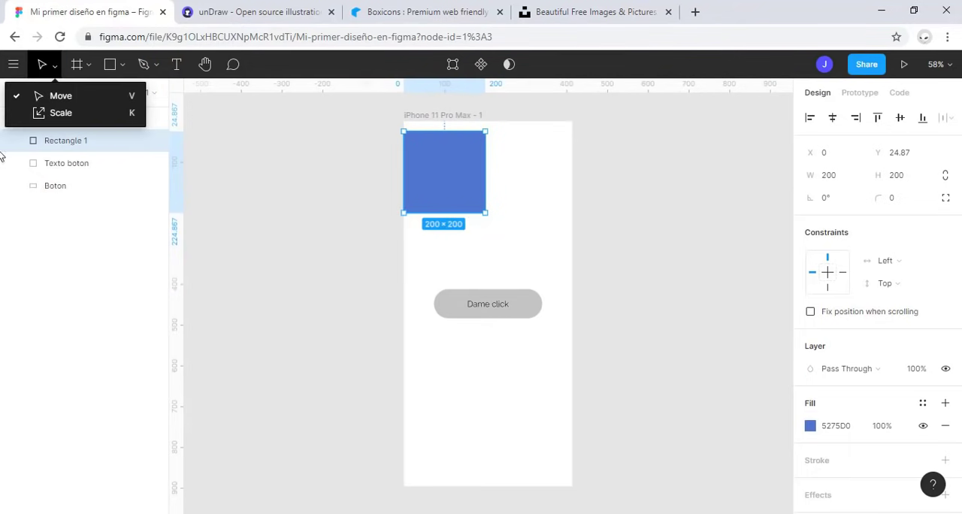
{"action": "left_click", "coordinate": [79, 98]}
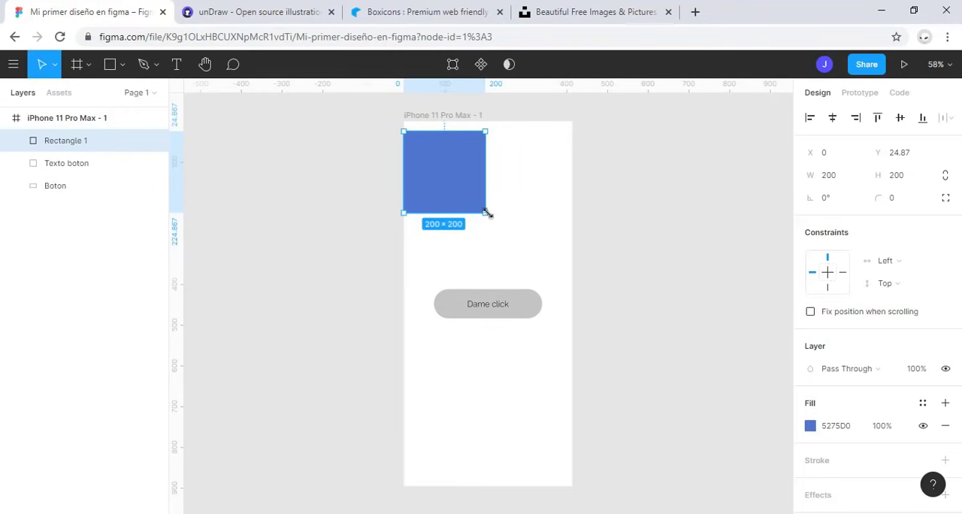
{"action": "left_click_drag", "start_coordinate": [485, 212], "coordinate": [557, 272]}
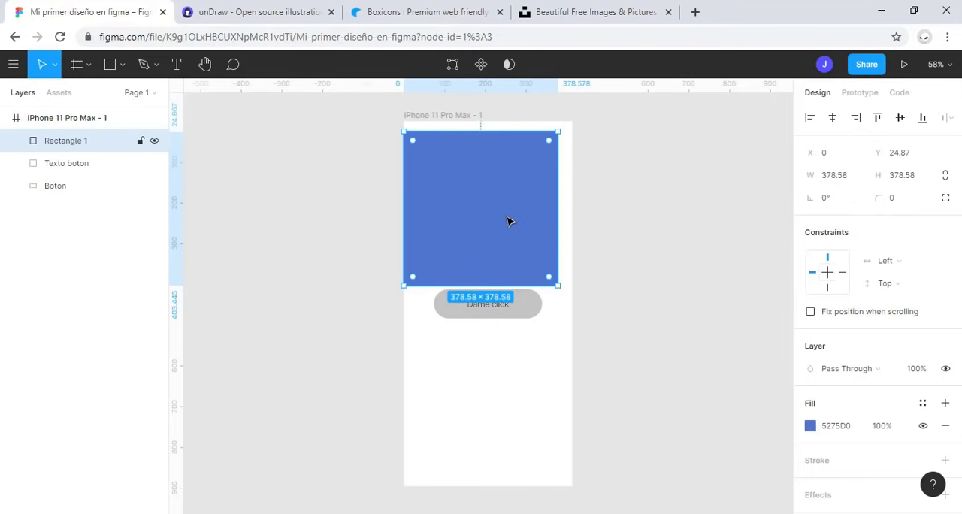
Step: Round all of Rectangle 1's corners to a radius of 59, reduce it to 40, and undo both changes
{"action": "key", "text": "shift+2"}
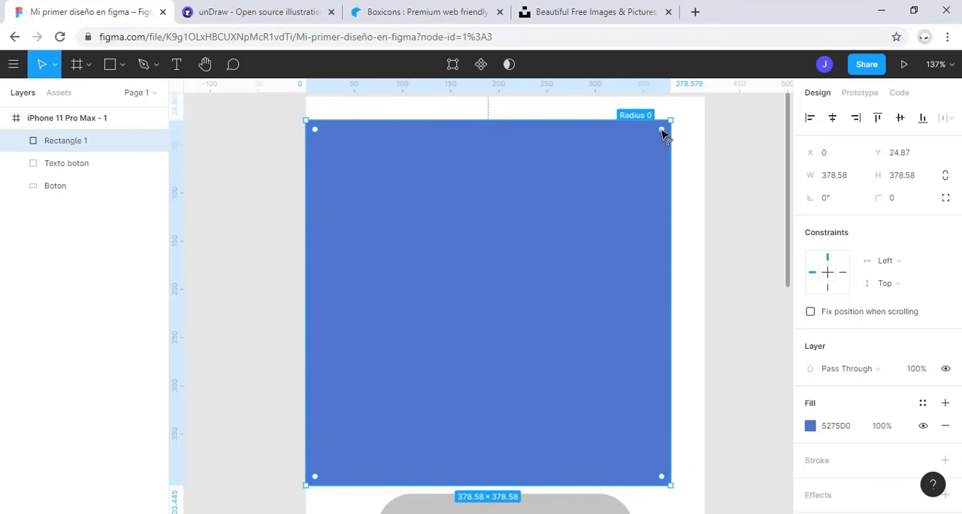
{"action": "left_click_drag", "start_coordinate": [663, 132], "coordinate": [612, 179]}
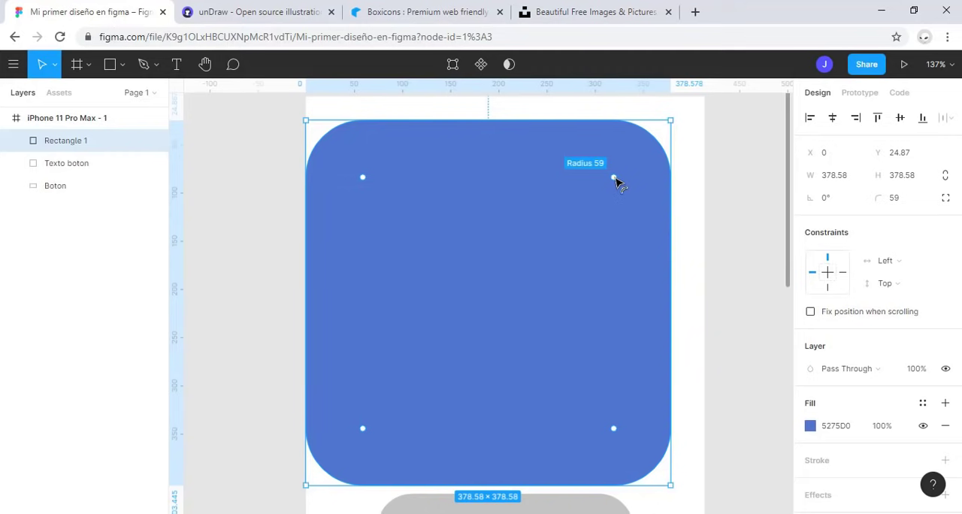
{"action": "left_click_drag", "start_coordinate": [615, 182], "coordinate": [633, 163]}
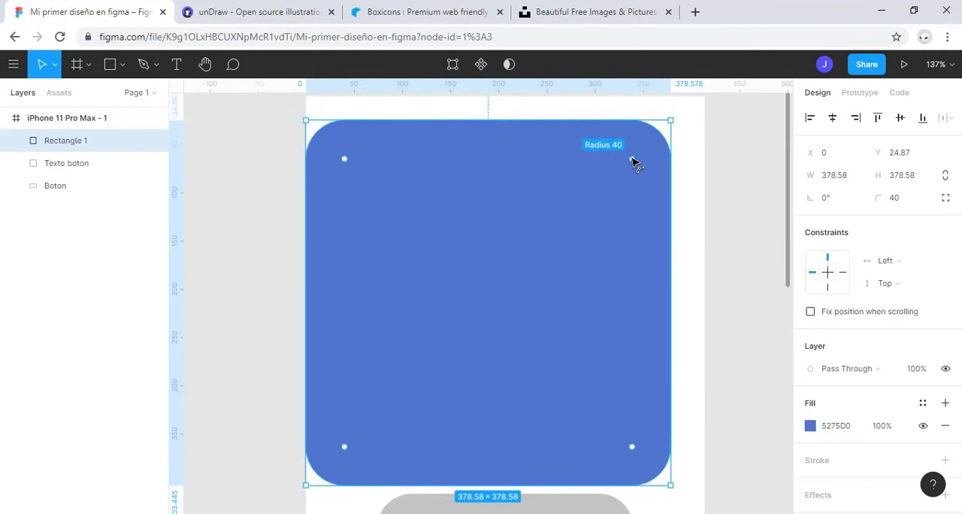
{"action": "key", "text": "ctrl+z"}
{"action": "key", "text": "ctrl+z"}
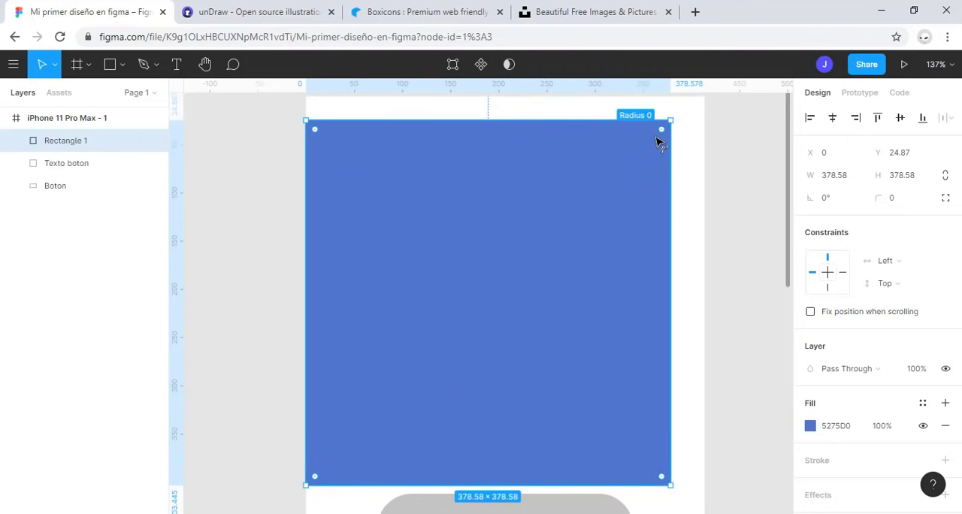
{"action": "left_click_drag", "start_coordinate": [657, 140], "coordinate": [686, 115]}
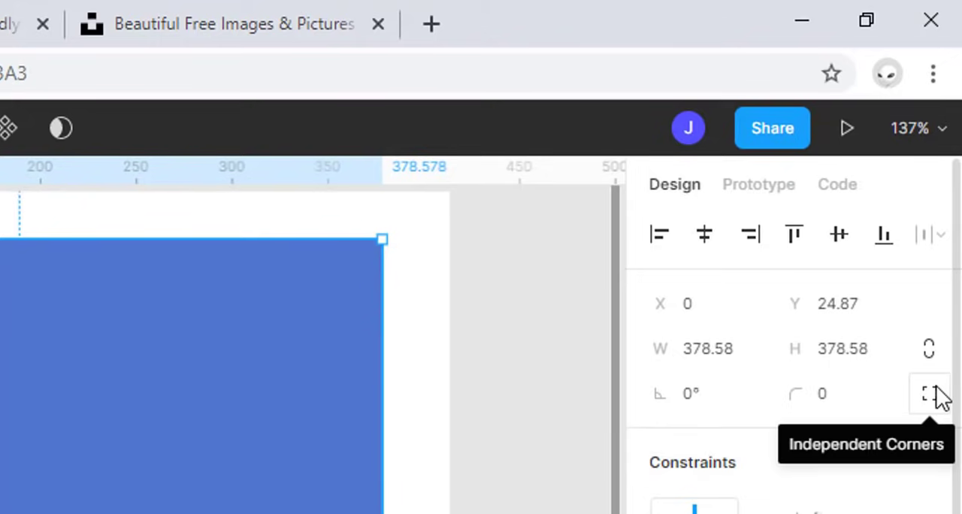
Step: Enable independent corners for Rectangle 1 and set the top-left radius to 40 and the bottom-left radius to 30
{"action": "left_click", "coordinate": [930, 397]}
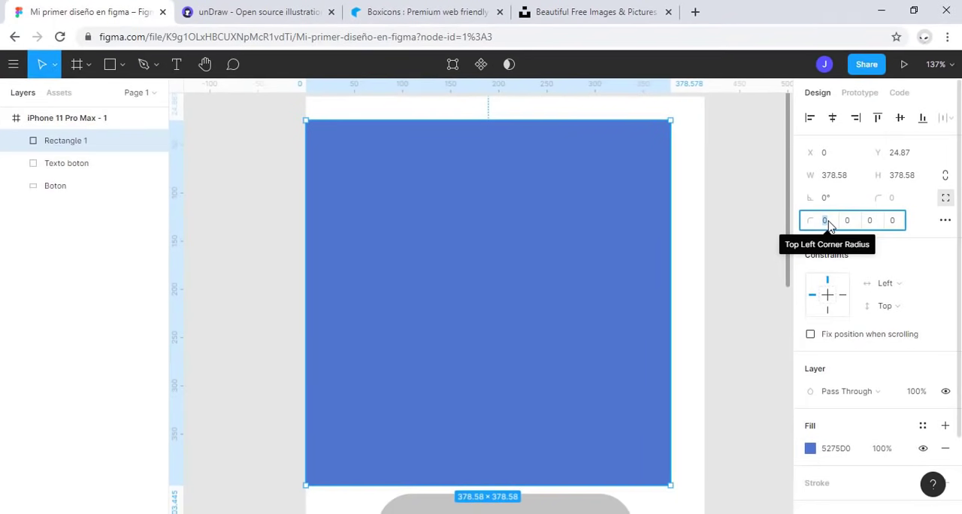
{"action": "type", "text": "4"}
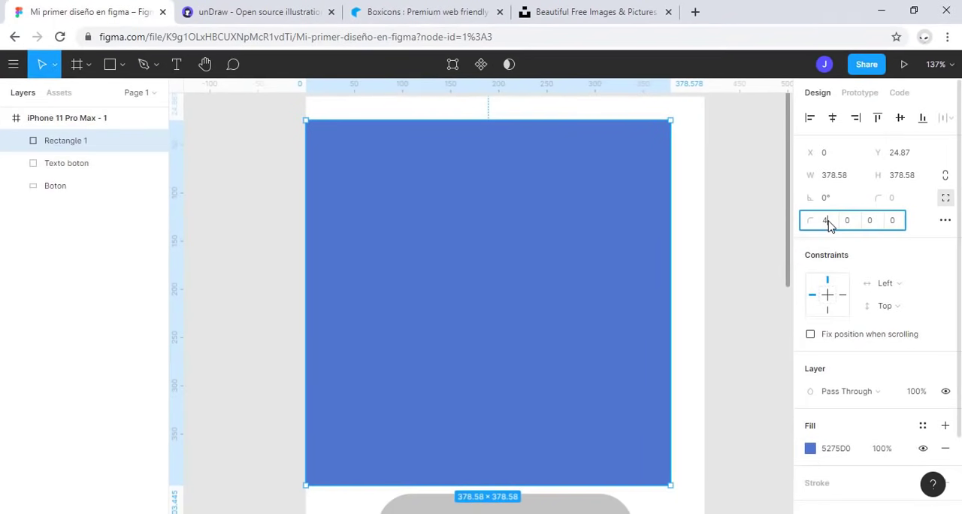
{"action": "type", "text": "0"}
{"action": "key", "text": "Return"}
{"action": "left_click", "coordinate": [892, 220]}
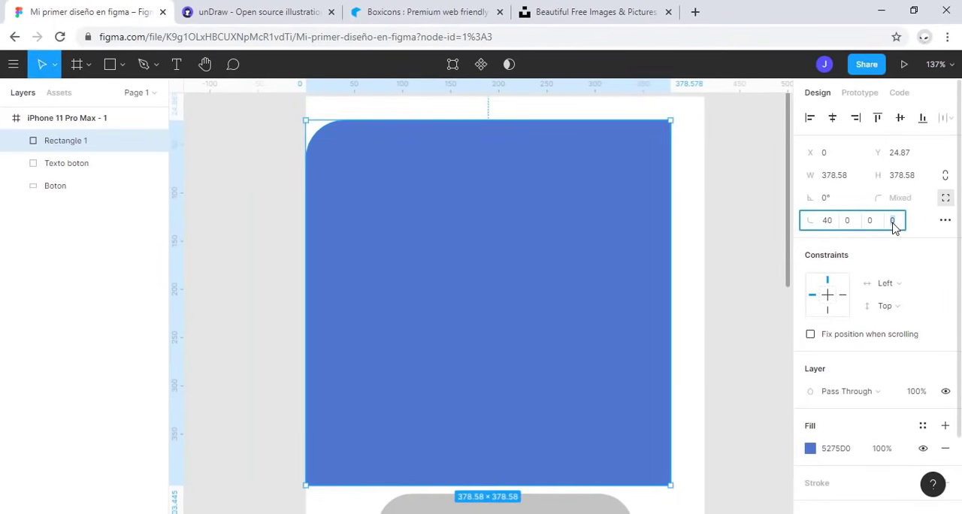
{"action": "type", "text": "30"}
{"action": "key", "text": "Return"}
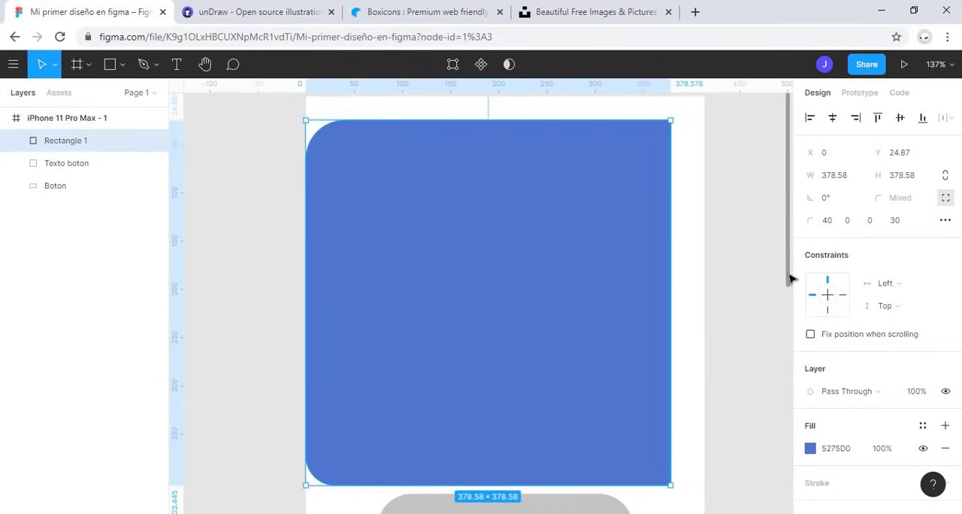
{"action": "scroll", "coordinate": [486, 214], "scroll_direction": "down", "scroll_amount": 5}
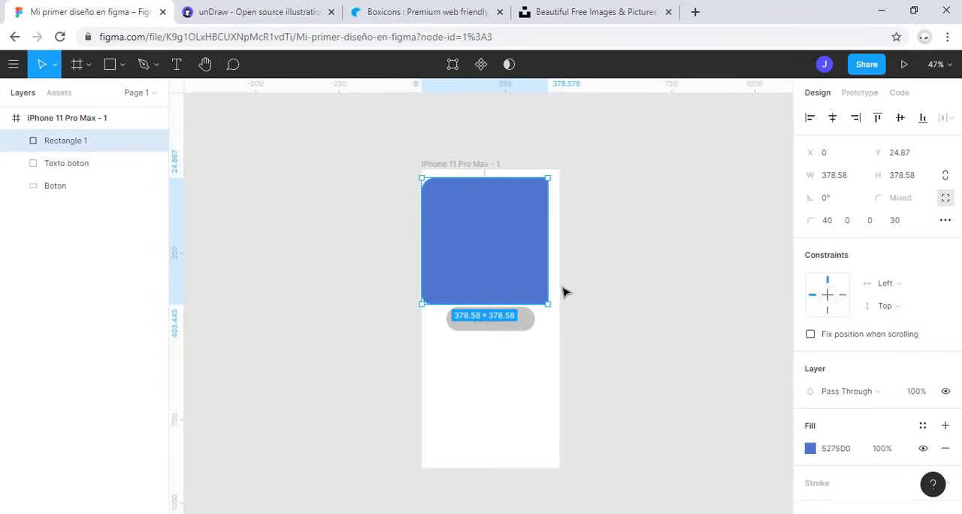
Step: Shrink Rectangle 1 proportionally from its lower-right corner to 156 × 156
{"action": "left_click_drag", "start_coordinate": [547, 304], "coordinate": [474, 228]}
{"action": "scroll", "coordinate": [488, 240], "scroll_direction": "up", "scroll_amount": 3}
{"action": "scroll", "coordinate": [487, 240], "scroll_direction": "up", "scroll_amount": 1}
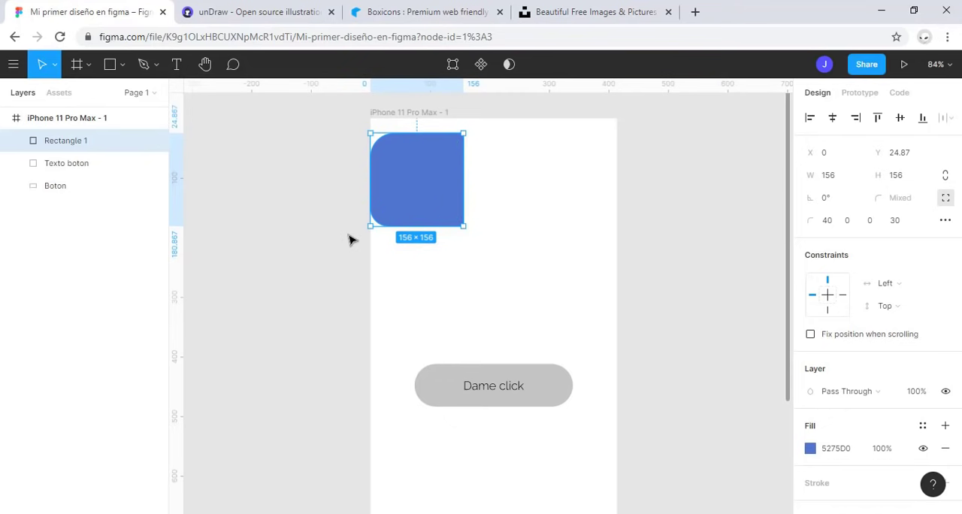
Step: Duplicate Rectangle 1 and place the copy to its lower right, at about X 238, Y 109
{"action": "key", "text": "ctrl+v"}
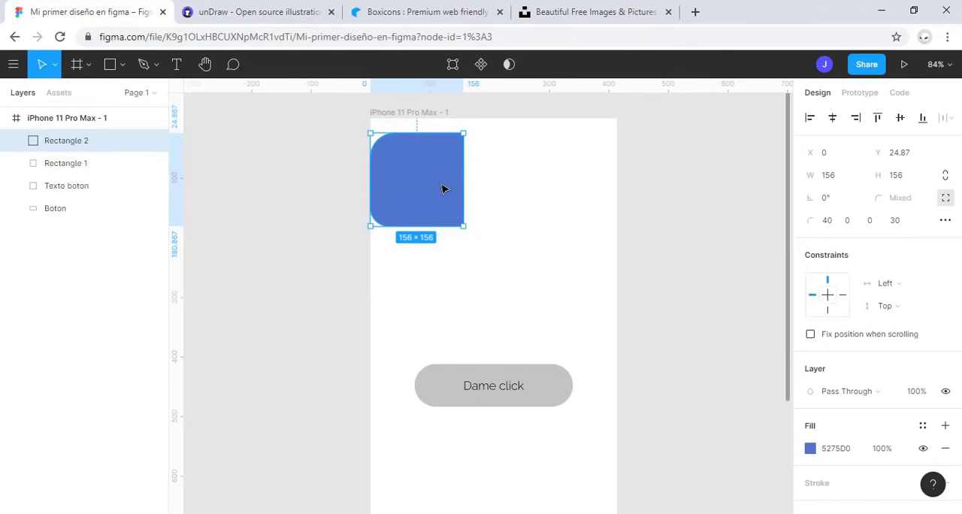
{"action": "left_click_drag", "start_coordinate": [444, 187], "coordinate": [562, 230]}
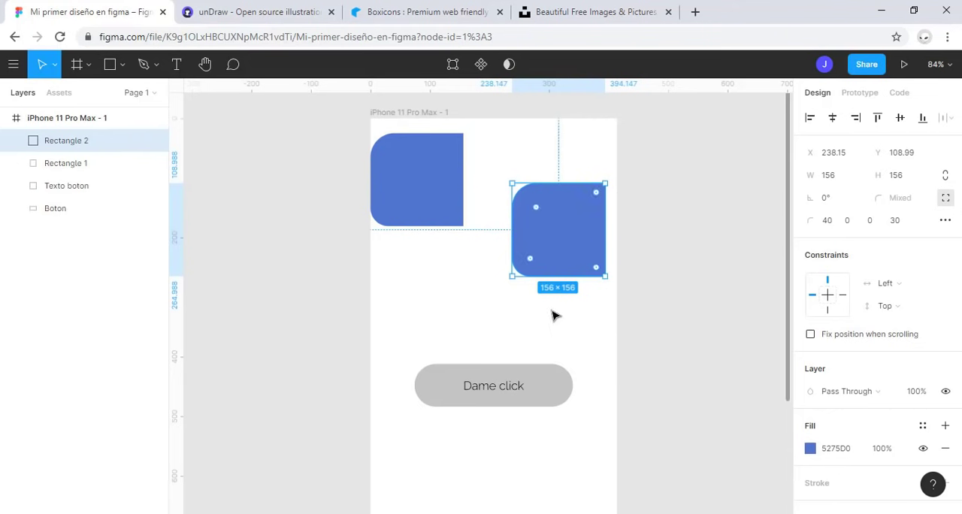
{"action": "scroll", "coordinate": [609, 180], "scroll_direction": "down", "scroll_amount": 2}
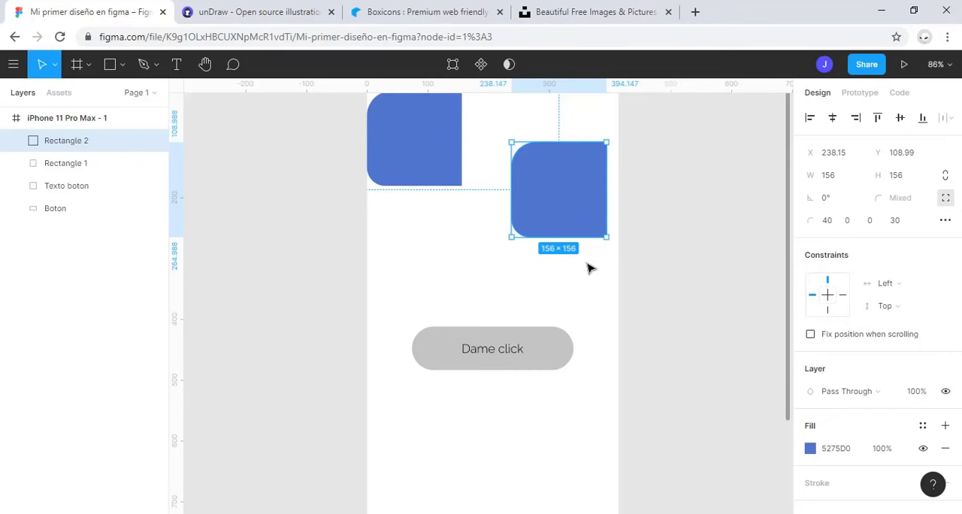
{"action": "left_click", "coordinate": [501, 286]}
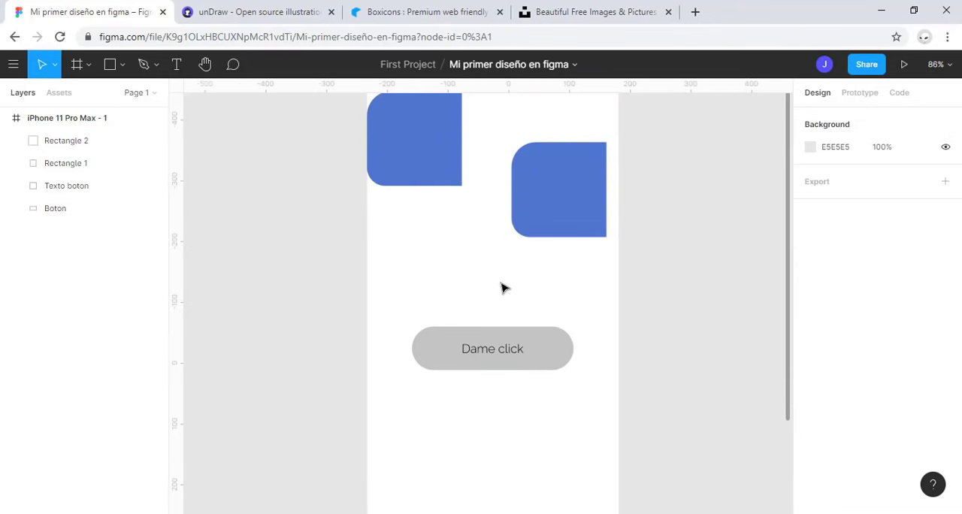
Step: Select the button shape with its "Dame click" text and place a duplicate of both below the original, slightly to the left
{"action": "left_click", "coordinate": [554, 359]}
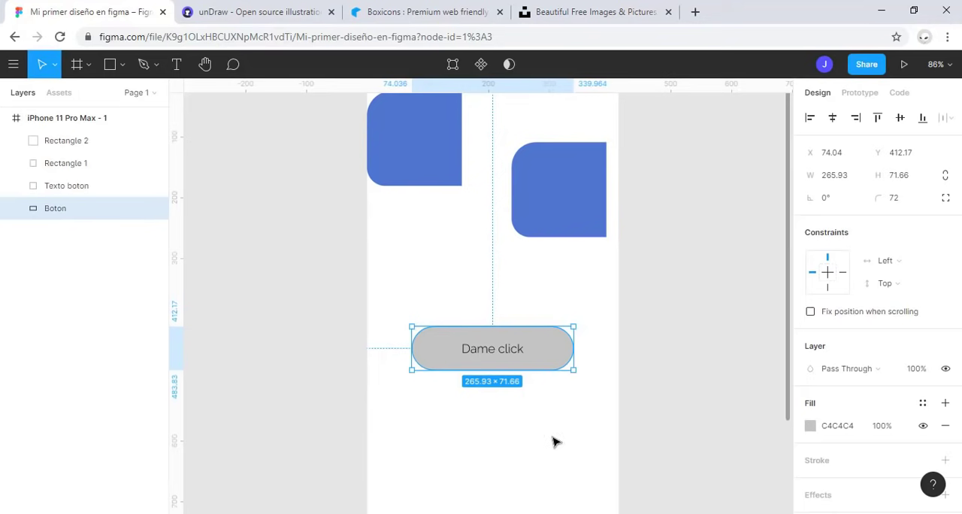
{"action": "left_click", "coordinate": [555, 434]}
{"action": "left_click_drag", "start_coordinate": [556, 435], "coordinate": [461, 292]}
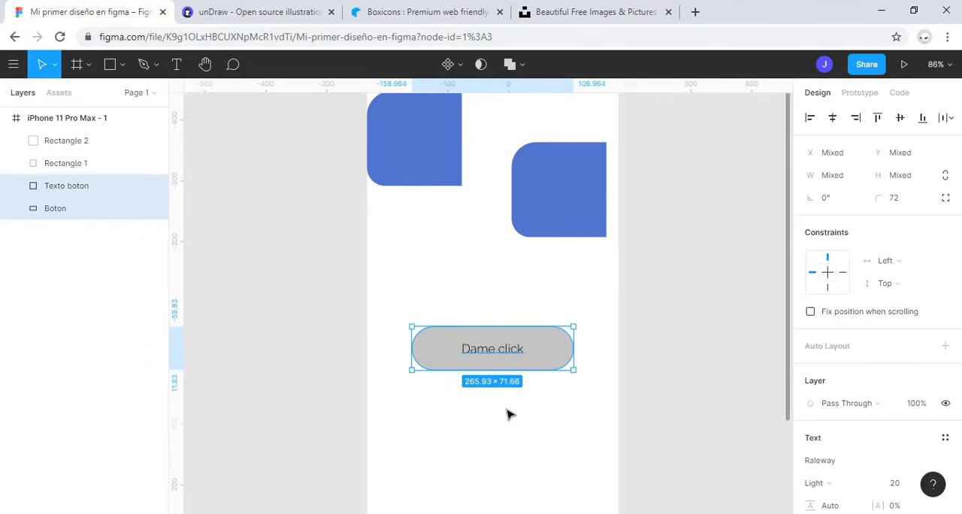
{"action": "scroll", "coordinate": [477, 314], "scroll_direction": "down", "scroll_amount": 1}
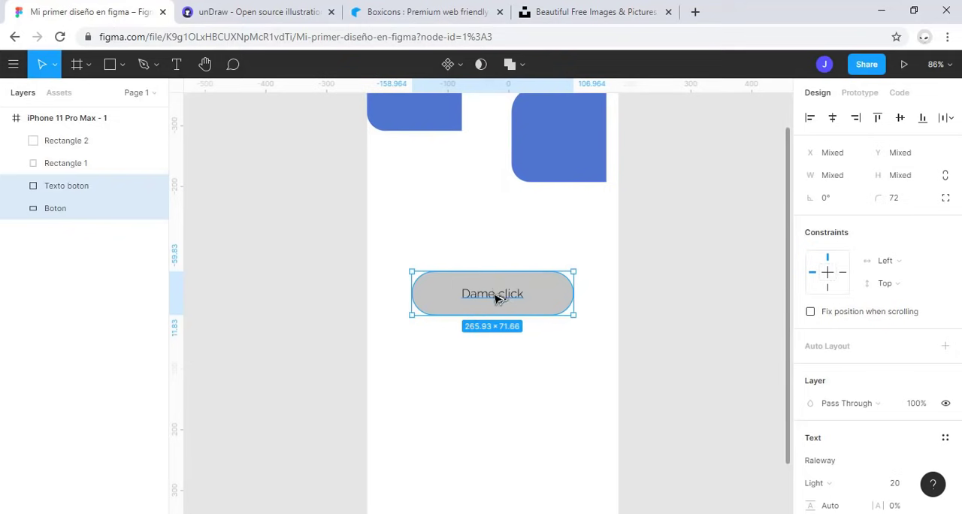
{"action": "left_click_drag", "start_coordinate": [498, 298], "coordinate": [464, 406]}
{"action": "key", "text": "alt"}
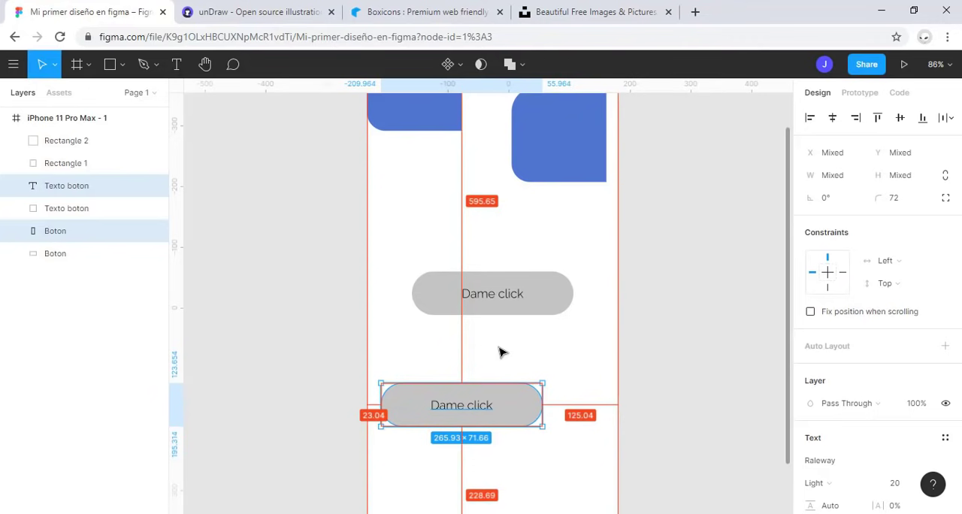
{"action": "left_click", "coordinate": [532, 362]}
{"action": "scroll", "coordinate": [533, 380], "scroll_direction": "down", "scroll_amount": 2}
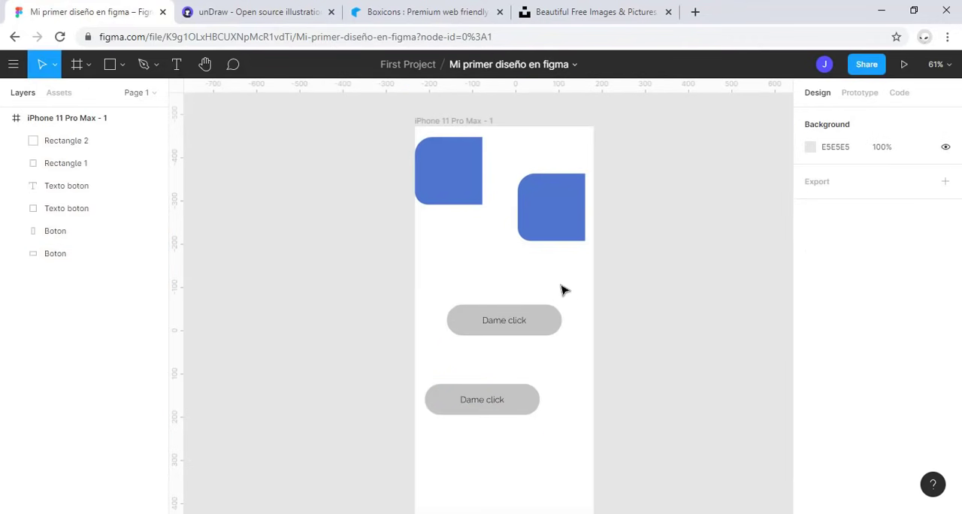
Step: Draw a line above the upper button, adjust it to horizontal at about 180 long, and delete it
{"action": "left_click", "coordinate": [123, 67]}
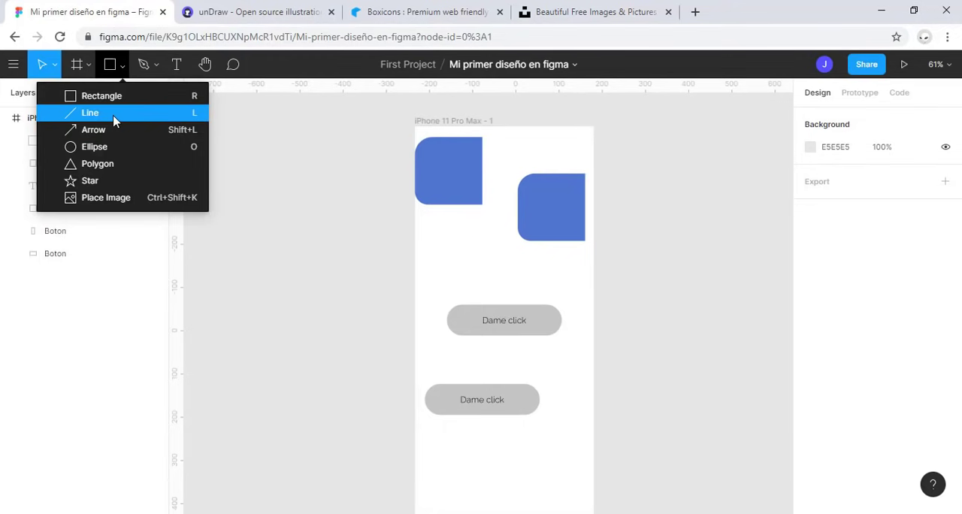
{"action": "left_click", "coordinate": [88, 113]}
{"action": "left_click_drag", "start_coordinate": [426, 260], "coordinate": [540, 271]}
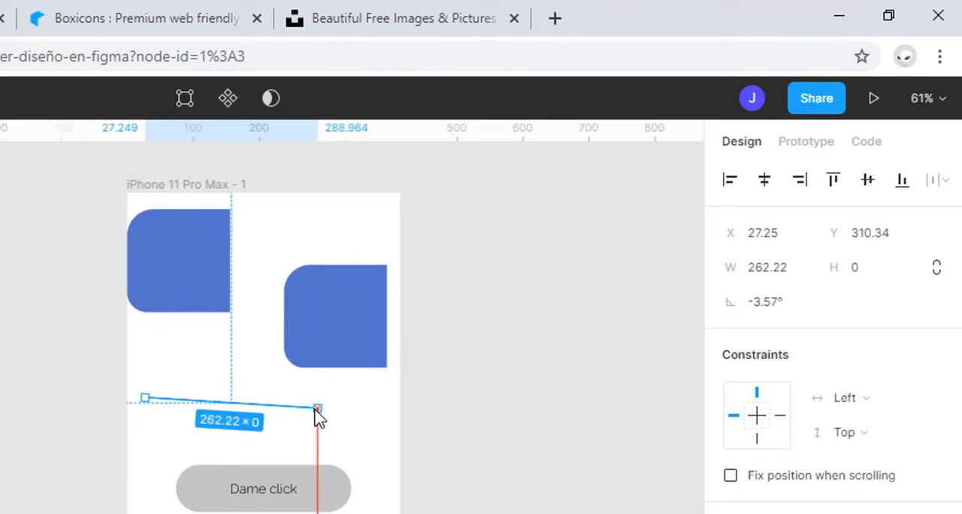
{"action": "left_click_drag", "start_coordinate": [317, 412], "coordinate": [330, 380]}
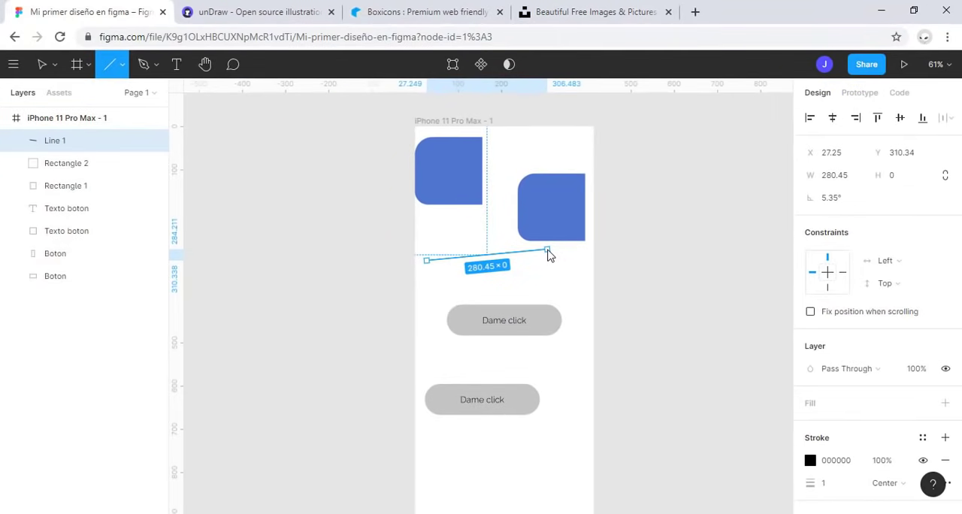
{"action": "left_click_drag", "start_coordinate": [547, 251], "coordinate": [503, 260]}
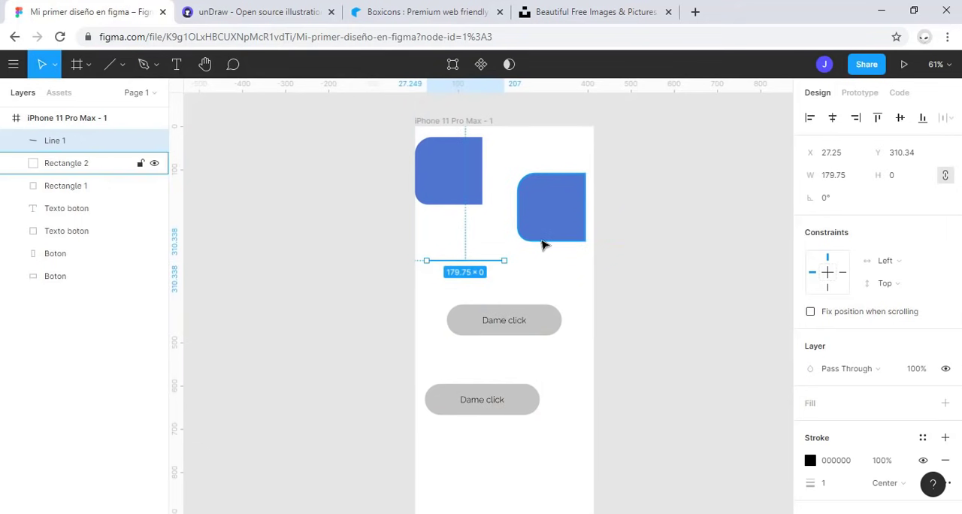
{"action": "key", "text": "Delete"}
Step: Draw an ellipse about 108 × 80 above the upper button and delete it
{"action": "left_click", "coordinate": [121, 68]}
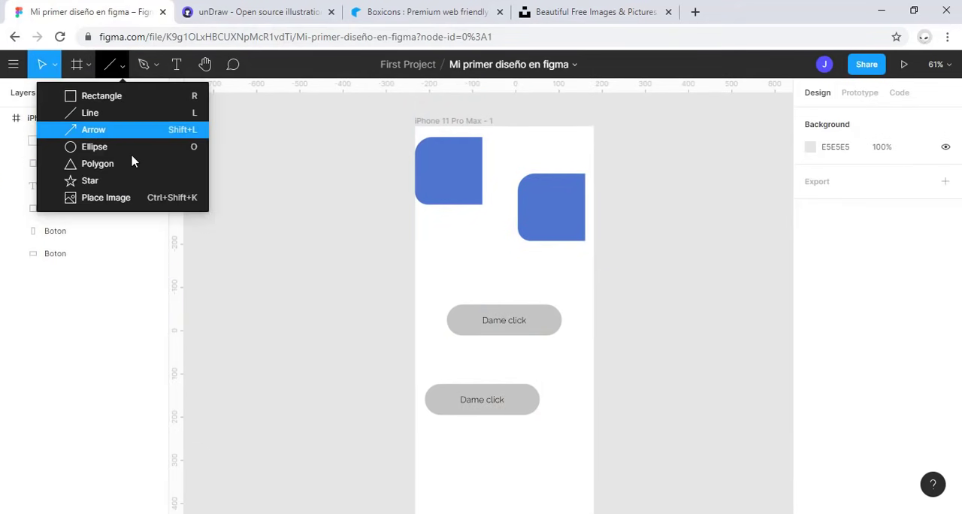
{"action": "left_click", "coordinate": [120, 149]}
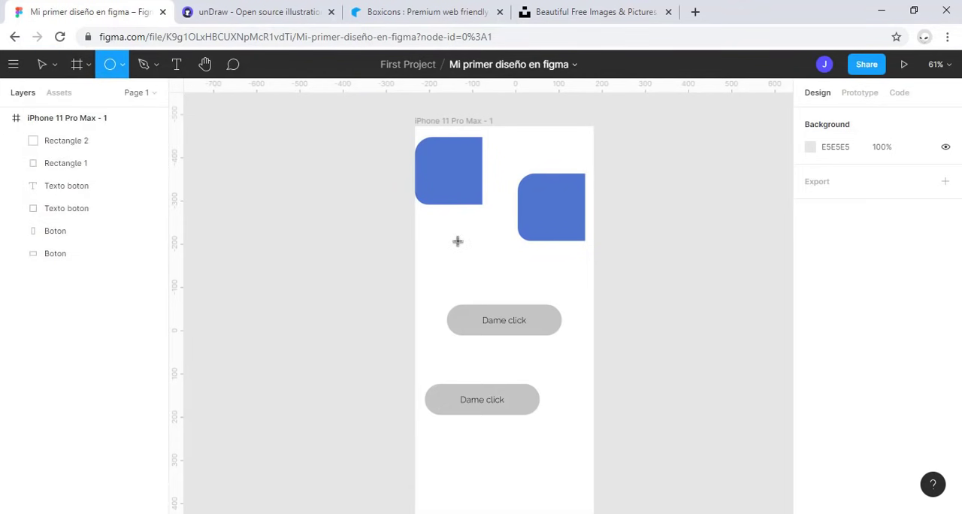
{"action": "left_click_drag", "start_coordinate": [458, 240], "coordinate": [503, 276]}
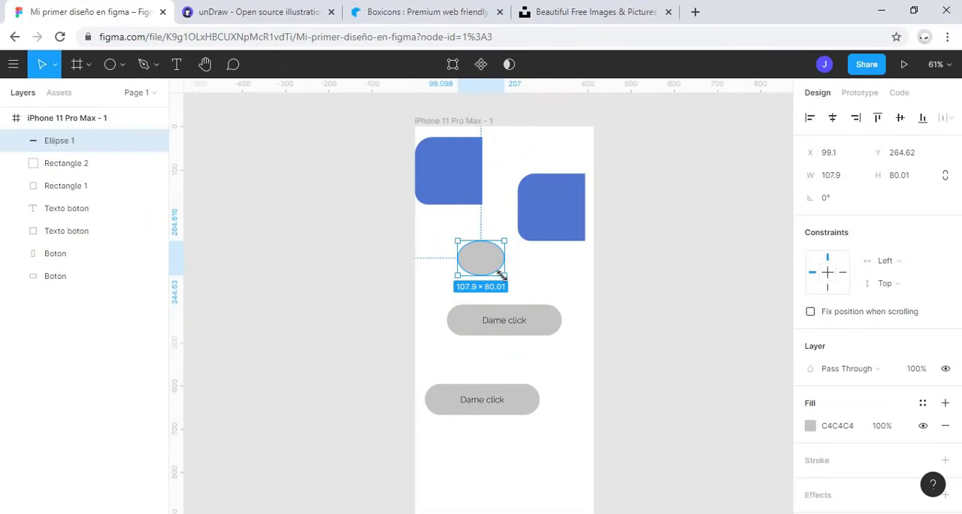
{"action": "key", "text": "shift+2"}
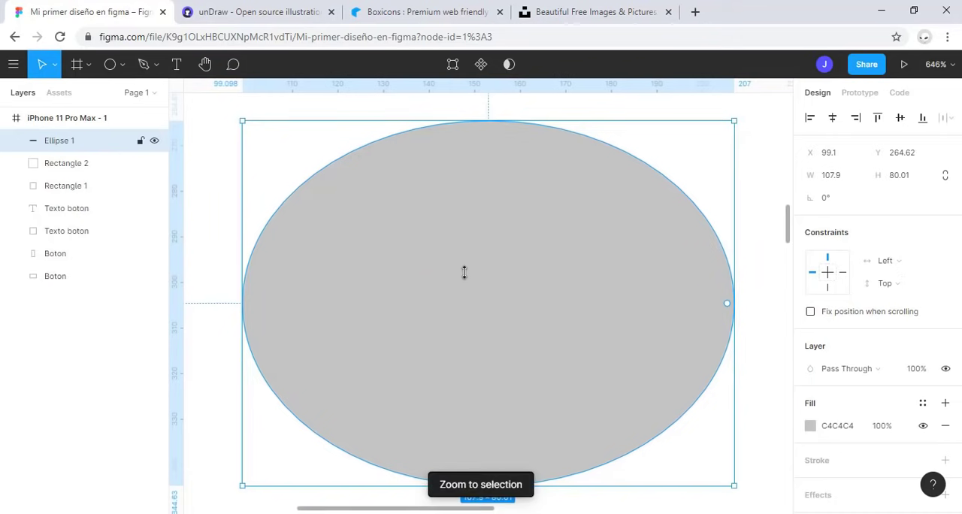
{"action": "scroll", "coordinate": [495, 302], "scroll_direction": "down", "scroll_amount": 10}
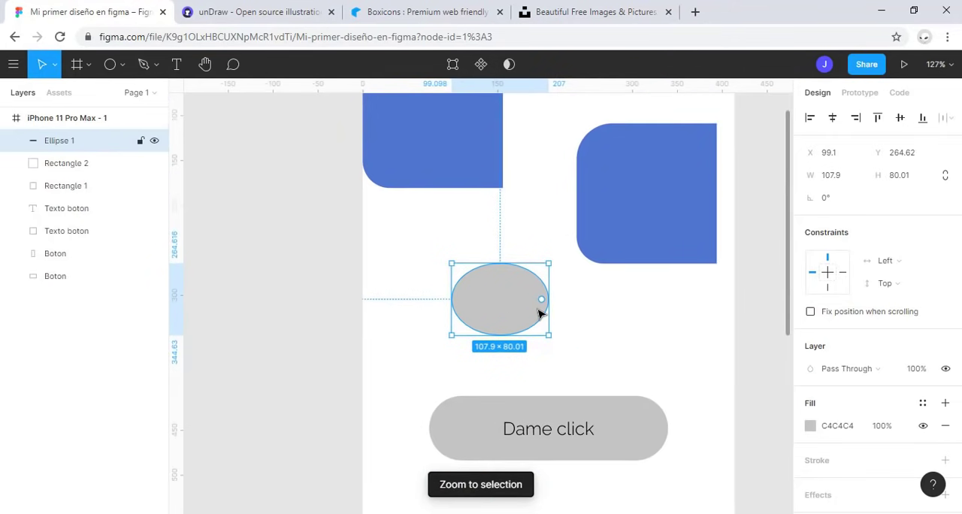
{"action": "key", "text": "Delete"}
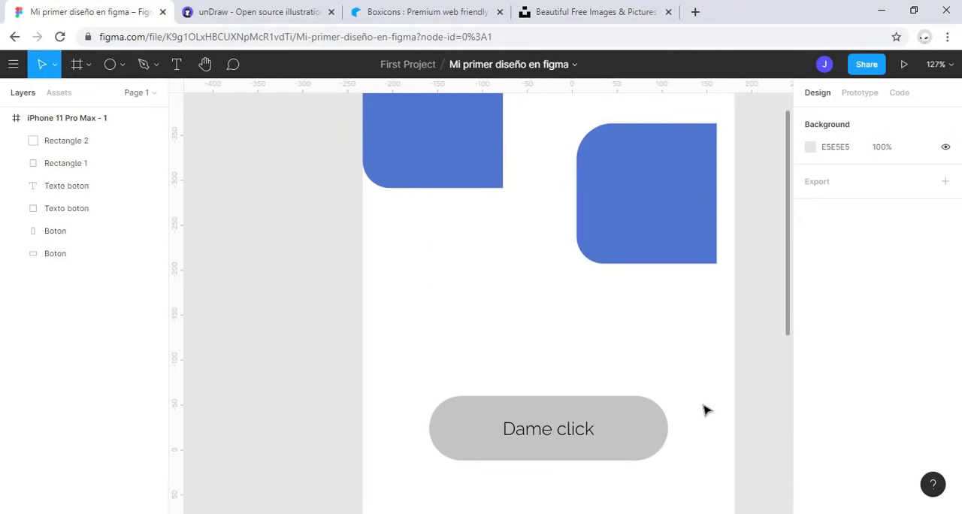
Step: Draw a perfect circle about 104 × 104 above the upper button and try out its arc handle
{"action": "left_click", "coordinate": [110, 64]}
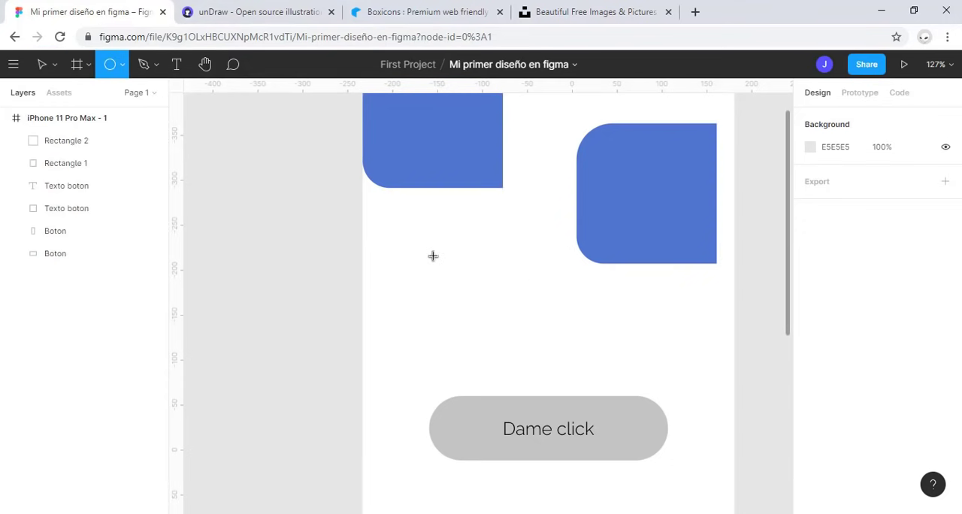
{"action": "mouse_move", "coordinate": [439, 252]}
{"action": "left_mouse_down"}
{"action": "mouse_move", "coordinate": [564, 398]}
{"action": "mouse_move", "coordinate": [459, 236]}
{"action": "mouse_move", "coordinate": [479, 270]}
{"action": "mouse_move", "coordinate": [549, 338]}
{"action": "mouse_move", "coordinate": [521, 308]}
{"action": "mouse_move", "coordinate": [534, 318]}
{"action": "mouse_move", "coordinate": [532, 345]}
{"action": "left_mouse_up"}
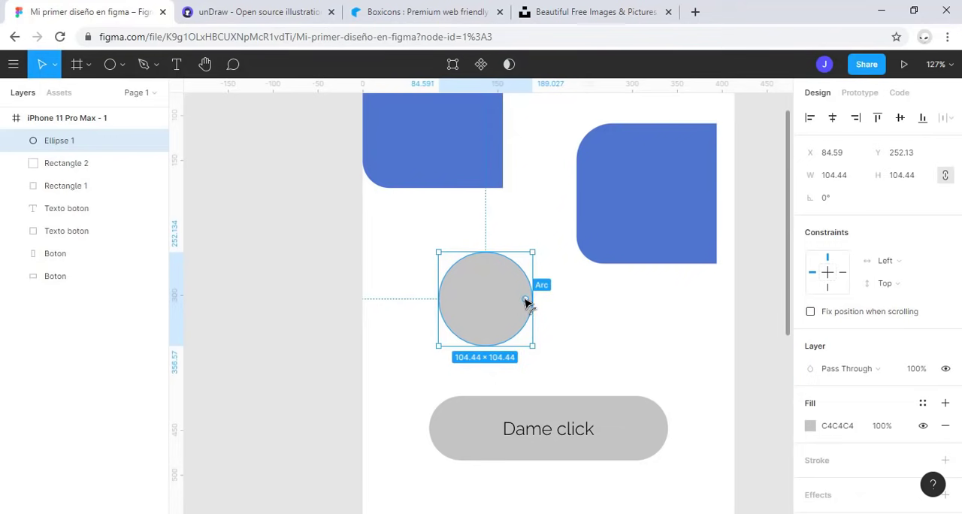
{"action": "mouse_move", "coordinate": [526, 302]}
{"action": "left_mouse_down"}
{"action": "mouse_move", "coordinate": [521, 285]}
{"action": "mouse_move", "coordinate": [483, 273]}
{"action": "mouse_move", "coordinate": [472, 320]}
{"action": "mouse_move", "coordinate": [517, 324]}
{"action": "mouse_move", "coordinate": [449, 270]}
{"action": "mouse_move", "coordinate": [509, 313]}
{"action": "mouse_move", "coordinate": [511, 302]}
{"action": "left_mouse_up"}
{"action": "key", "text": "o"}
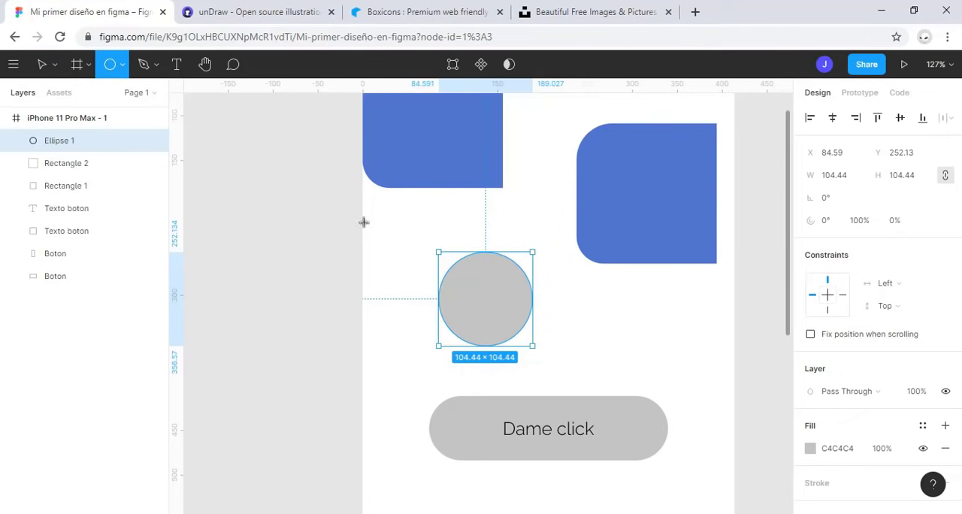
Step: Delete both blue rectangles from the iPhone frame
{"action": "left_click", "coordinate": [120, 70]}
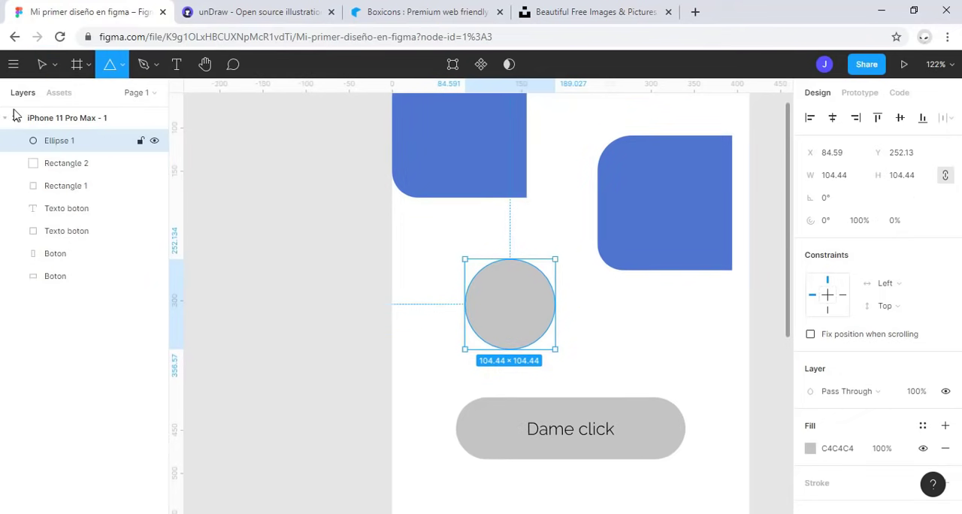
{"action": "left_click", "coordinate": [45, 63]}
{"action": "left_click", "coordinate": [620, 204]}
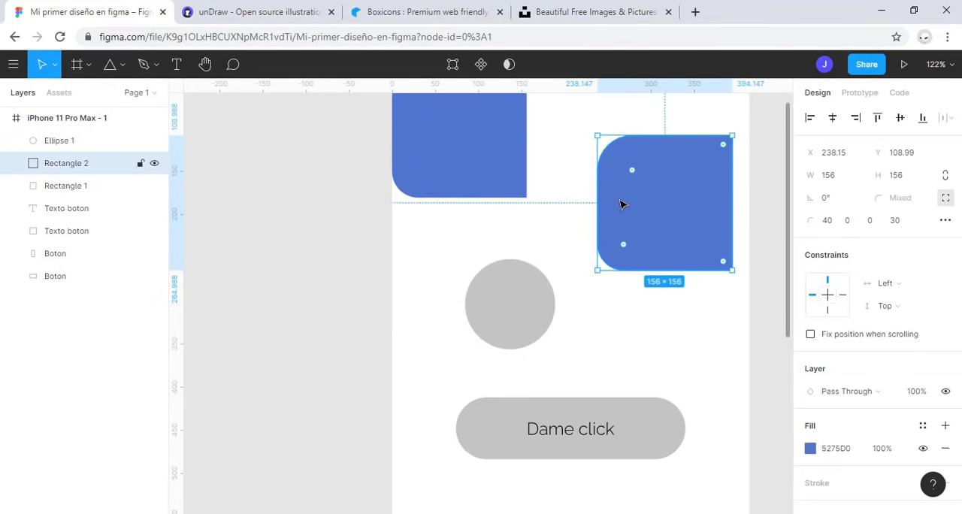
{"action": "key", "text": "Delete"}
{"action": "left_click", "coordinate": [473, 160]}
{"action": "key", "text": "Delete"}
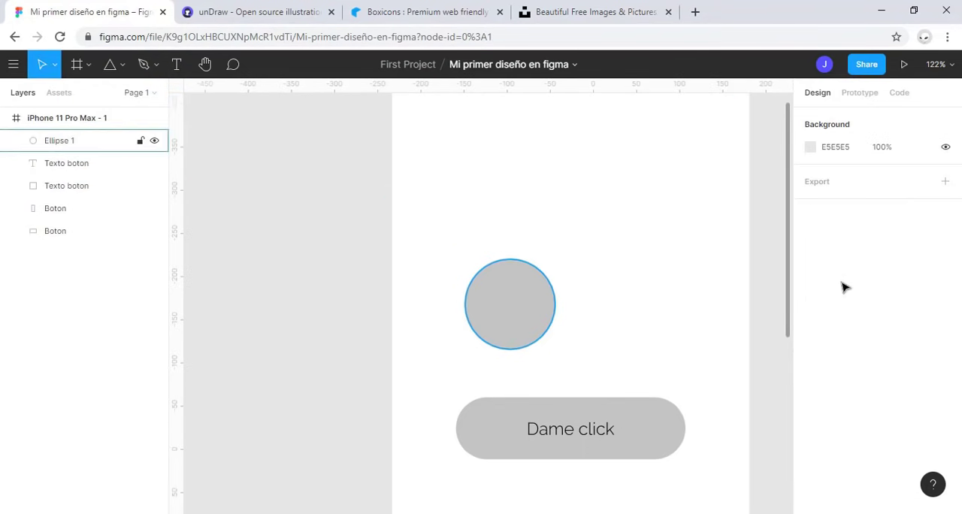
Step: Place a 100 × 100 triangle with the Polygon tool above the circle, at X 106, Y 92
{"action": "left_click", "coordinate": [110, 67]}
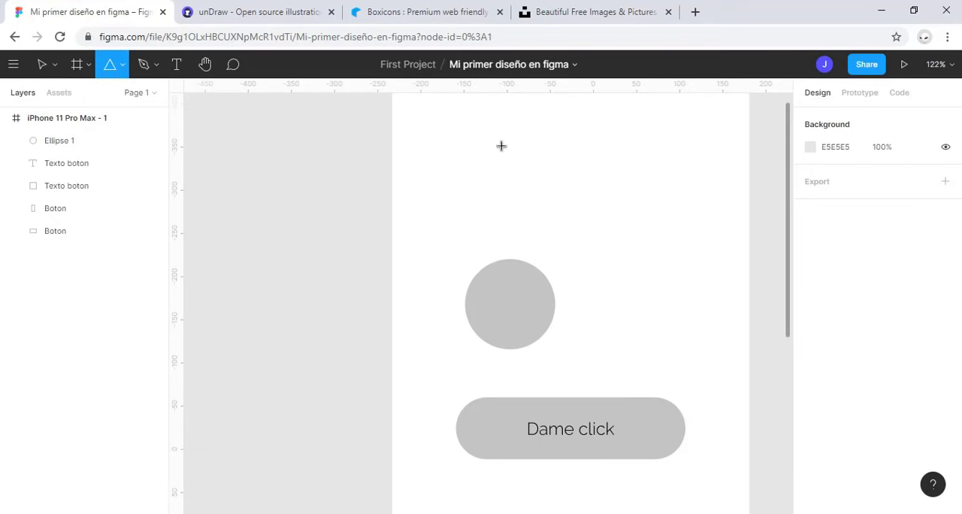
{"action": "left_click", "coordinate": [527, 163]}
{"action": "scroll", "coordinate": [592, 247], "scroll_direction": "up", "scroll_amount": 3}
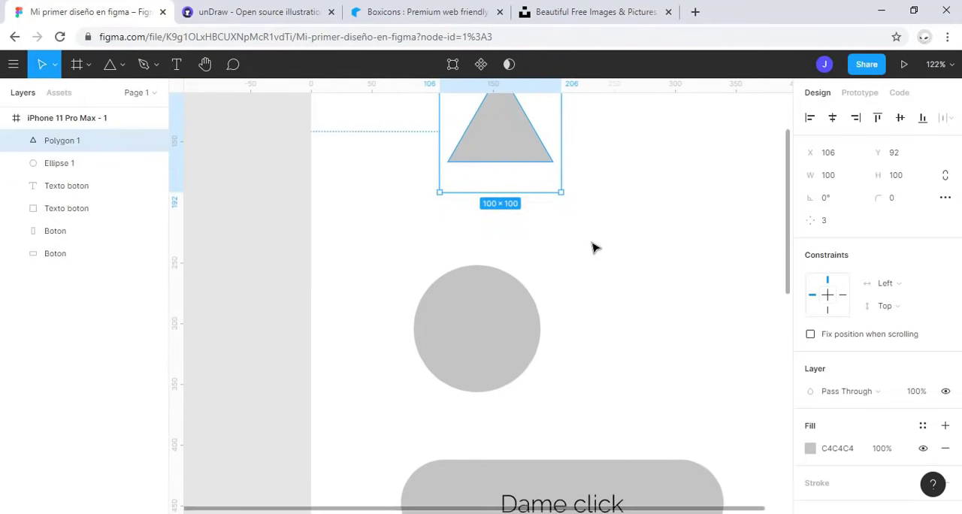
{"action": "left_click_drag", "start_coordinate": [594, 247], "coordinate": [597, 373]}
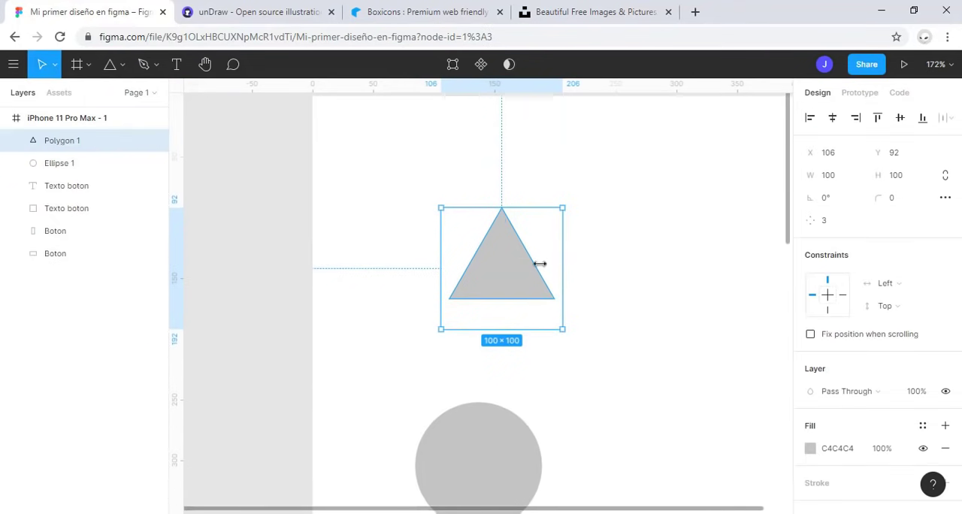
Step: Try the triangle's corner radius handle and raise its side count to 15
{"action": "mouse_move", "coordinate": [505, 226]}
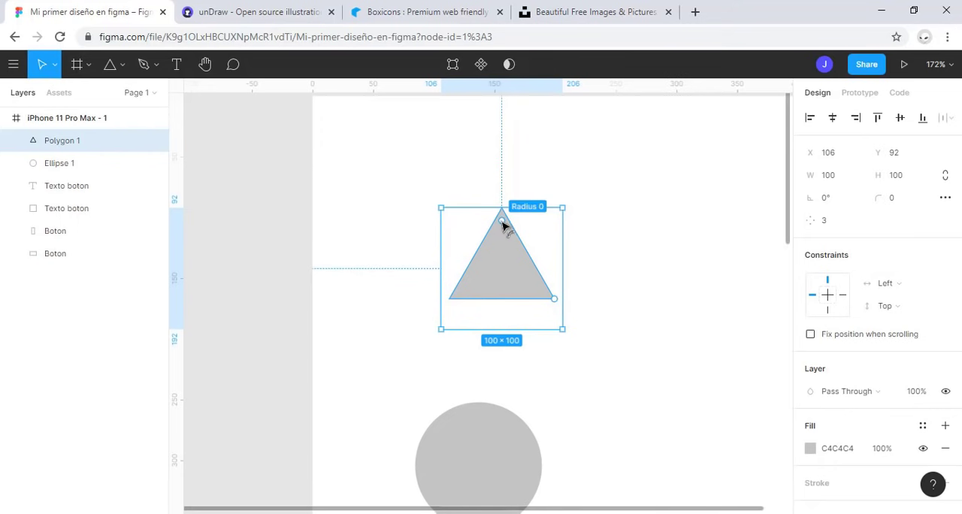
{"action": "mouse_move", "coordinate": [505, 226]}
{"action": "left_mouse_down"}
{"action": "mouse_move", "coordinate": [511, 262]}
{"action": "mouse_move", "coordinate": [504, 216]}
{"action": "left_mouse_up"}
{"action": "mouse_move", "coordinate": [554, 300]}
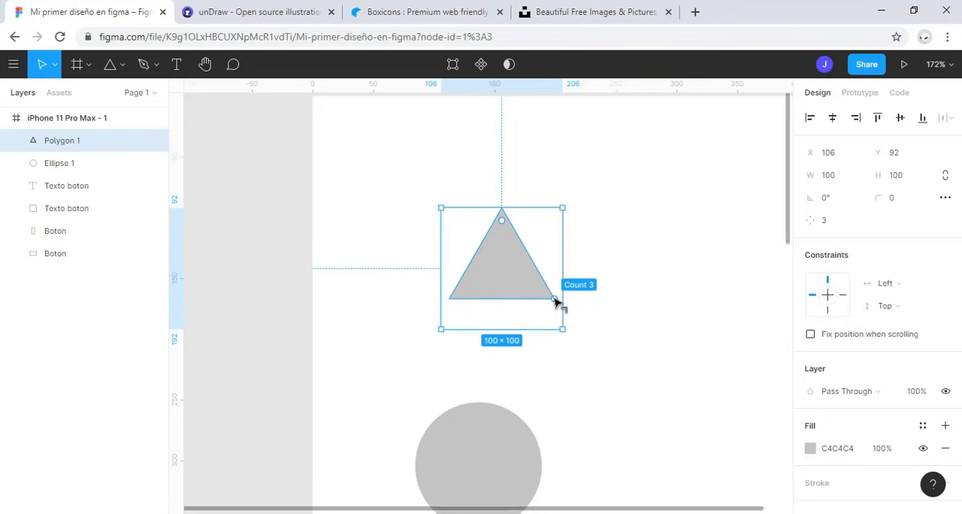
{"action": "left_click_drag", "start_coordinate": [555, 300], "coordinate": [687, 135]}
Step: Undo the uneven resizing of the polygon and enlarge it proportionally to about 177 × 177
{"action": "key", "text": "ctrl+z"}
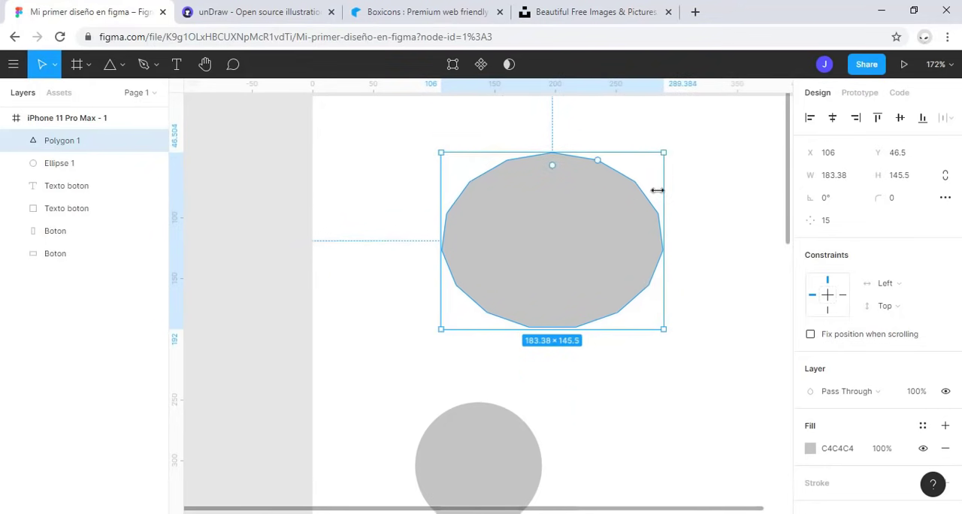
{"action": "key", "text": "ctrl+z"}
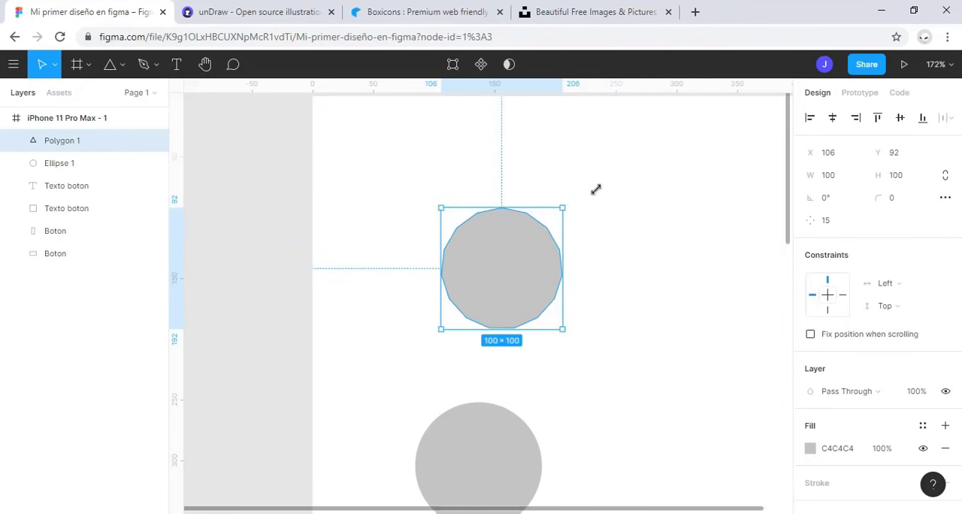
{"action": "left_click_drag", "start_coordinate": [563, 208], "coordinate": [655, 156]}
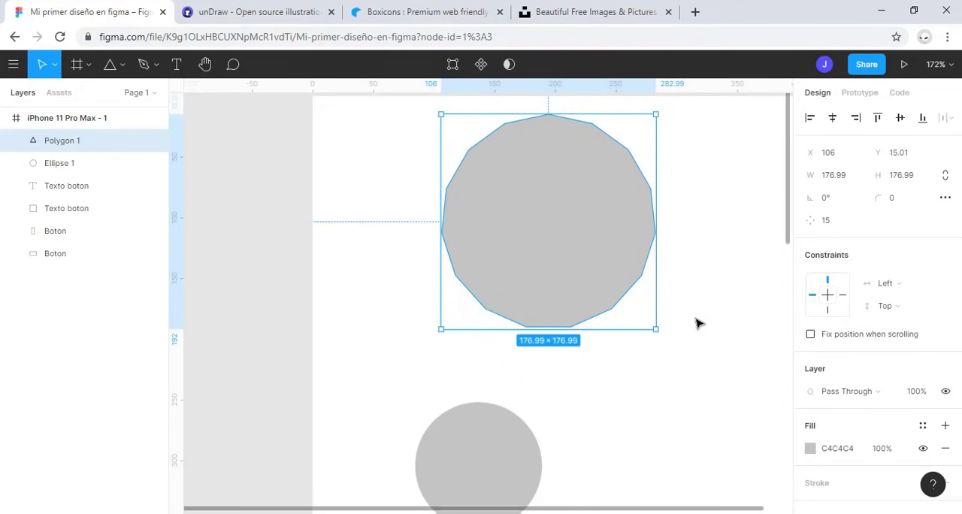
{"action": "scroll", "coordinate": [698, 324], "scroll_direction": "down", "scroll_amount": 3}
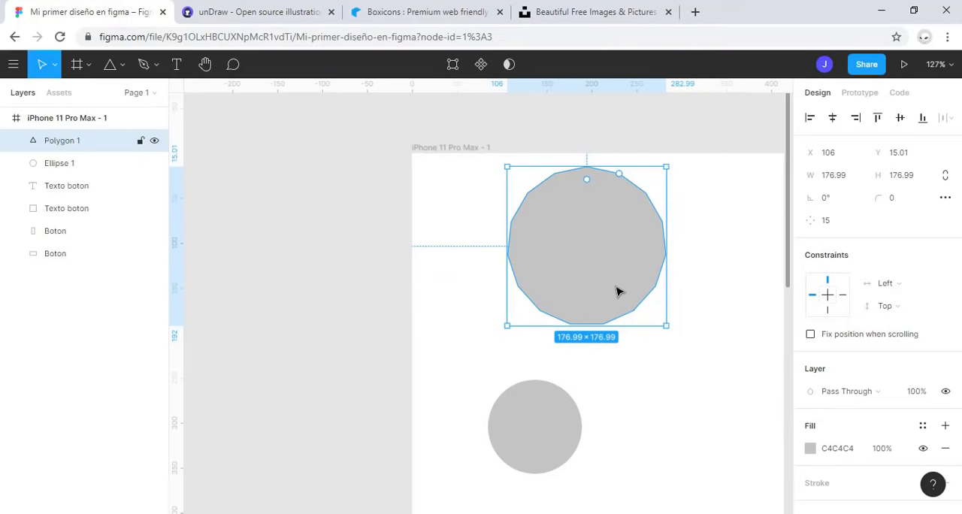
Step: Delete the 15-sided polygon and draw a star about 118 × 128 near the upper edge of the iPhone frame
{"action": "key", "text": "Delete"}
{"action": "left_click", "coordinate": [122, 65]}
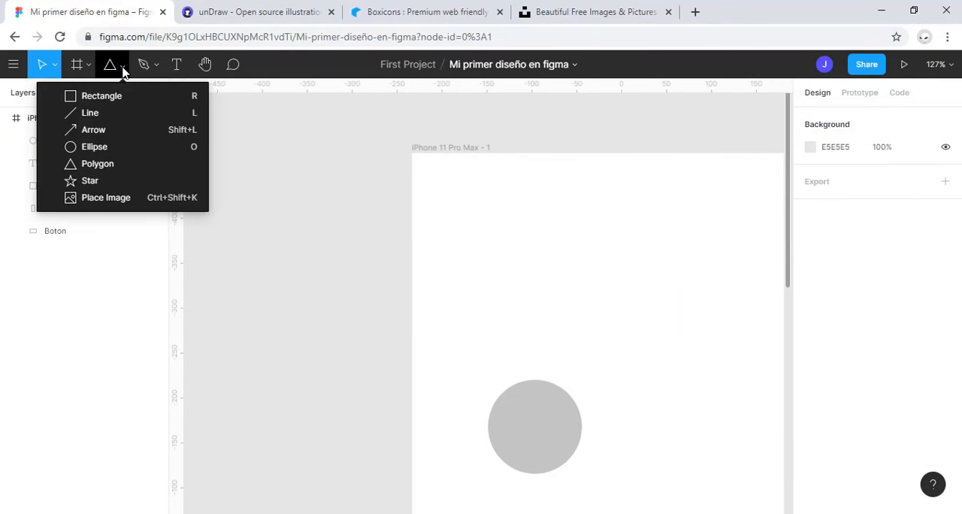
{"action": "left_click", "coordinate": [128, 179]}
{"action": "left_click_drag", "start_coordinate": [451, 174], "coordinate": [564, 296]}
Step: Give the star 8 points, a 46% ratio and a corner radius of 6 using its on-canvas handles
{"action": "scroll", "coordinate": [528, 231], "scroll_direction": "up", "scroll_amount": 3}
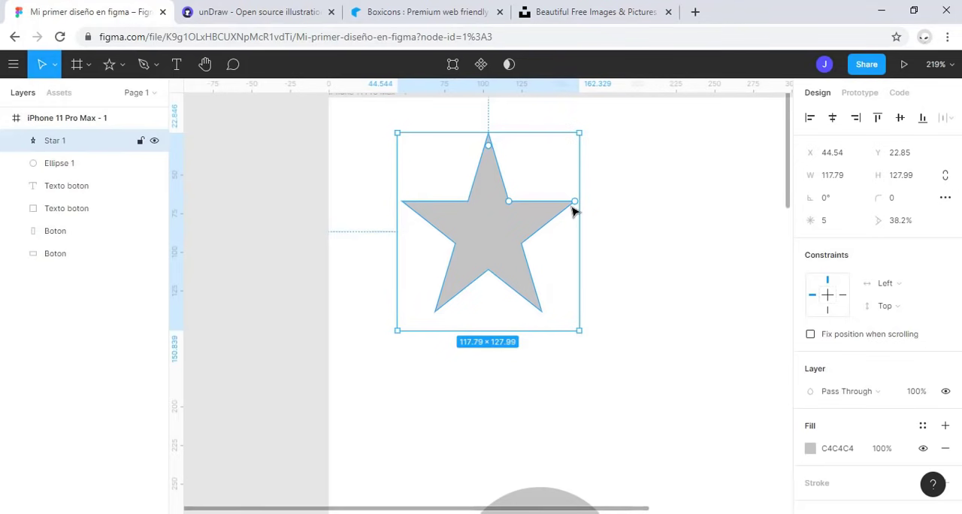
{"action": "left_click_drag", "start_coordinate": [574, 201], "coordinate": [552, 162]}
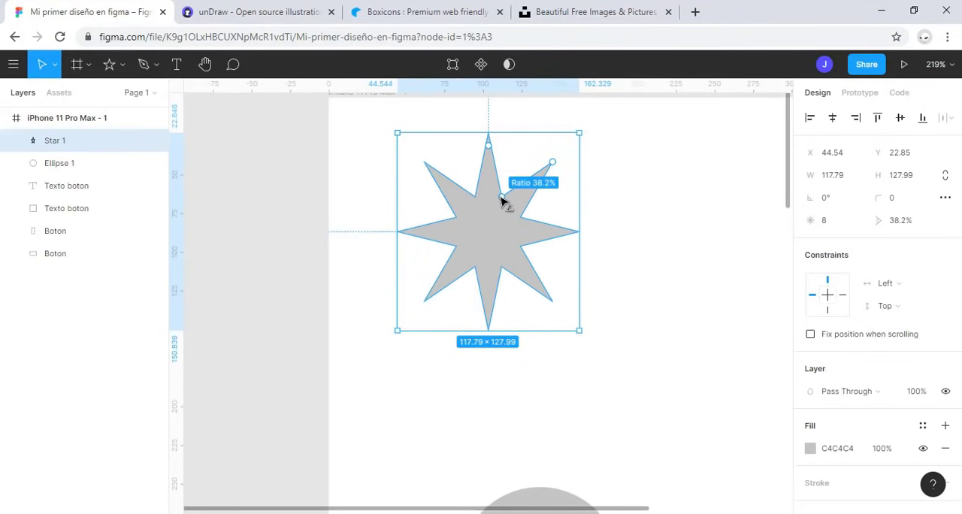
{"action": "mouse_move", "coordinate": [504, 201]}
{"action": "left_mouse_down"}
{"action": "mouse_move", "coordinate": [491, 240]}
{"action": "mouse_move", "coordinate": [513, 198]}
{"action": "left_mouse_up"}
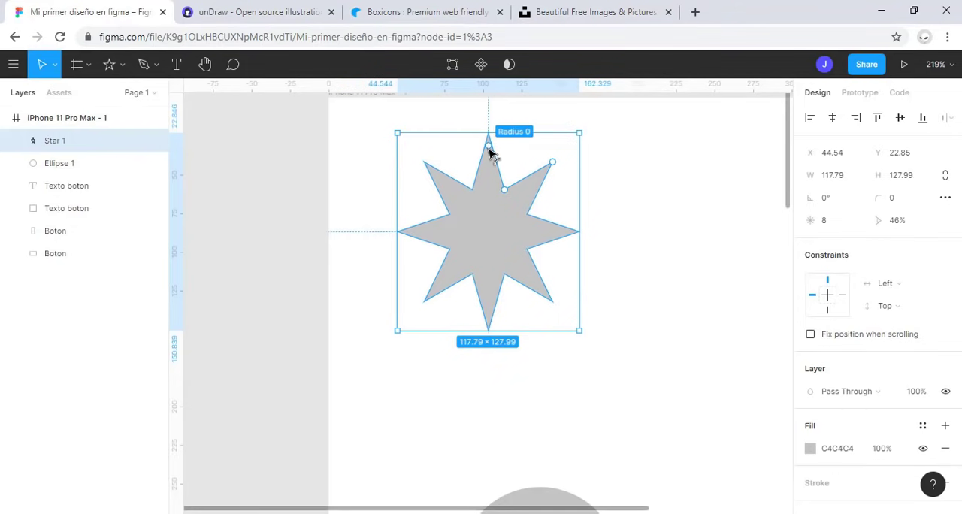
{"action": "left_click_drag", "start_coordinate": [487, 150], "coordinate": [490, 174]}
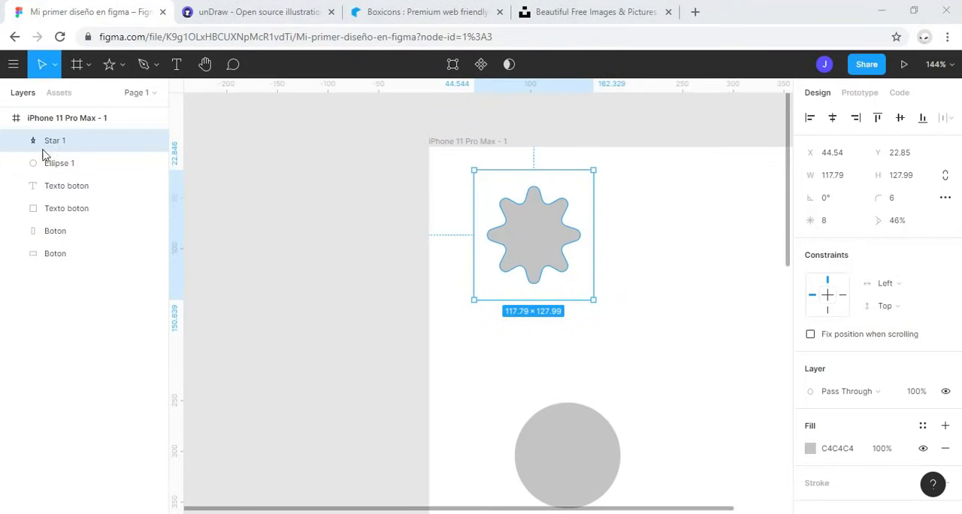
Step: Fit the whole iPhone frame in view and move the frame to about X -302, Y -425
{"action": "left_click", "coordinate": [30, 127]}
{"action": "key", "text": "shift+2"}
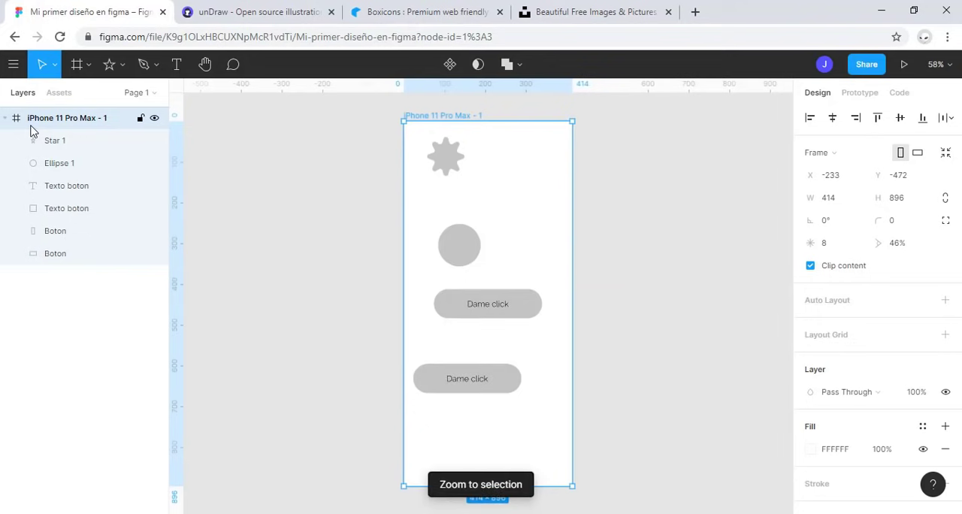
{"action": "left_click_drag", "start_coordinate": [534, 275], "coordinate": [506, 292]}
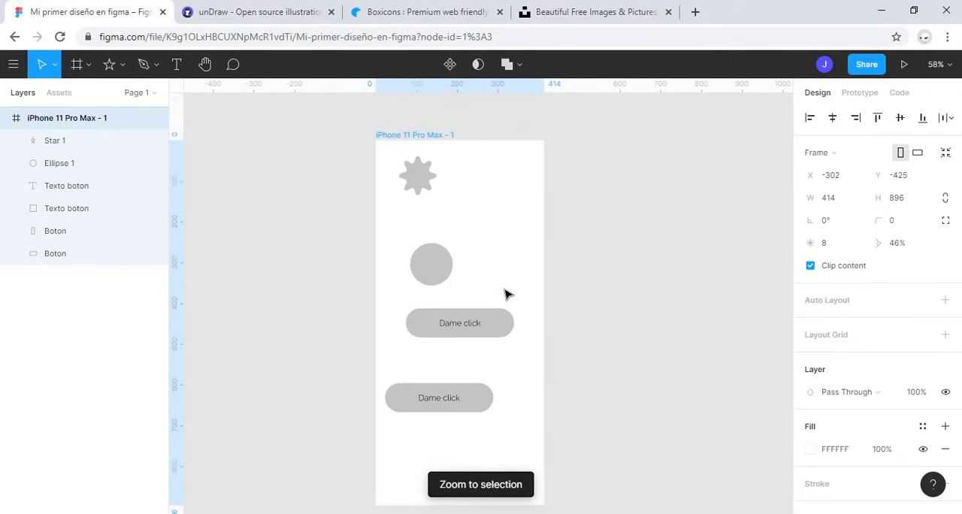
Step: Delete the star and the circle from the iPhone frame
{"action": "left_click", "coordinate": [60, 141]}
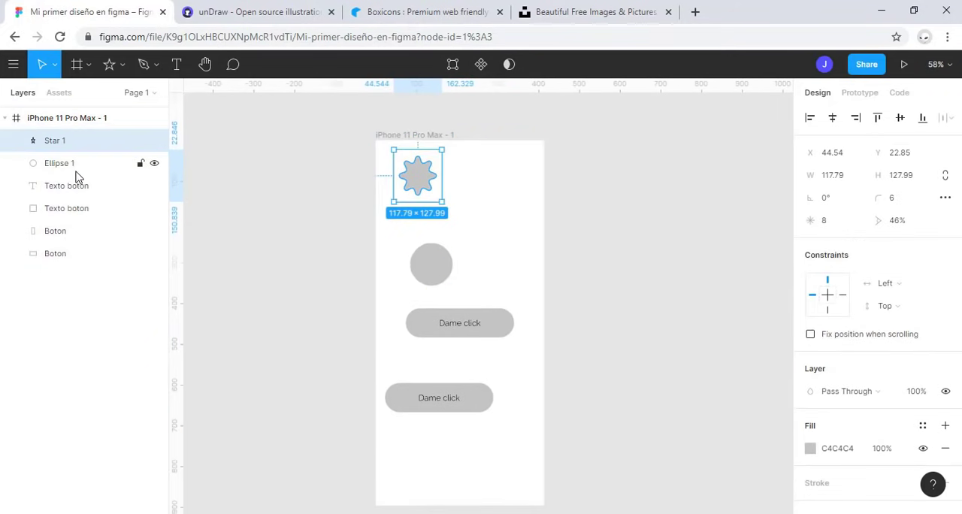
{"action": "left_click", "coordinate": [76, 166], "text": "shift"}
{"action": "key", "text": "Delete"}
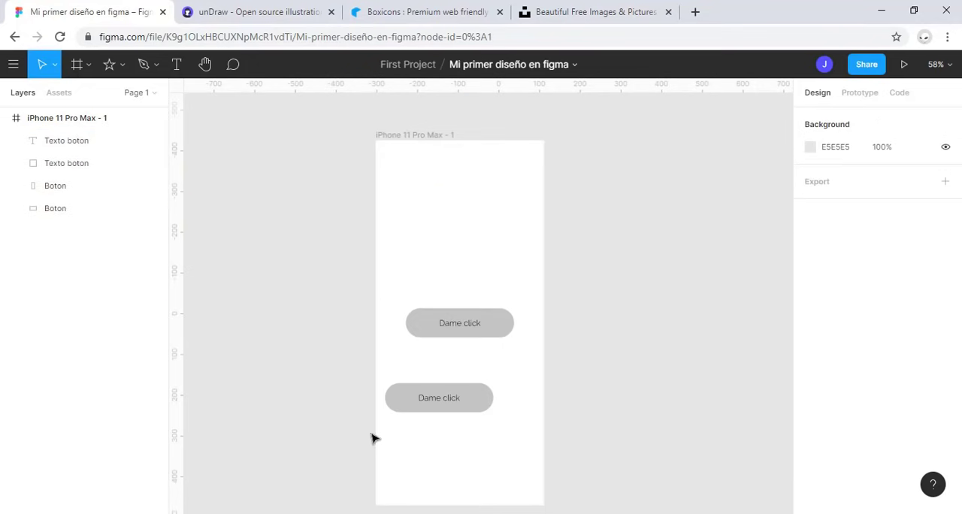
Step: Switch to the unDraw site, download the Tasks illustration from its gallery as SVG, and close the site
{"action": "left_click", "coordinate": [256, 11]}
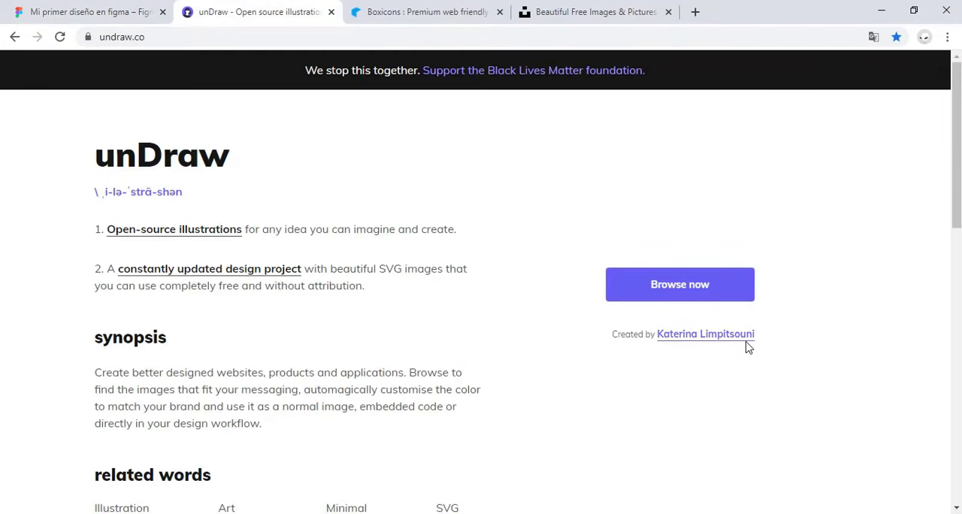
{"action": "left_click", "coordinate": [735, 297]}
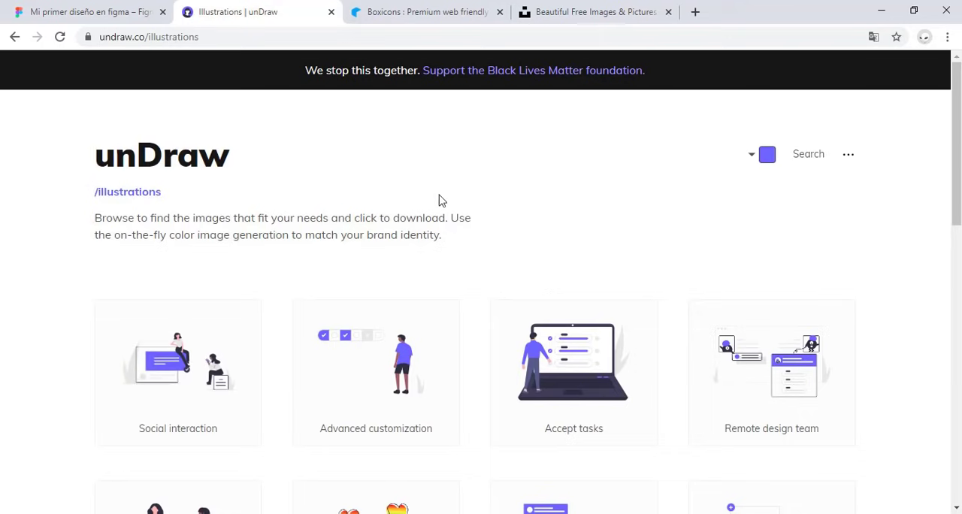
{"action": "scroll", "coordinate": [350, 221], "scroll_direction": "down", "scroll_amount": 8}
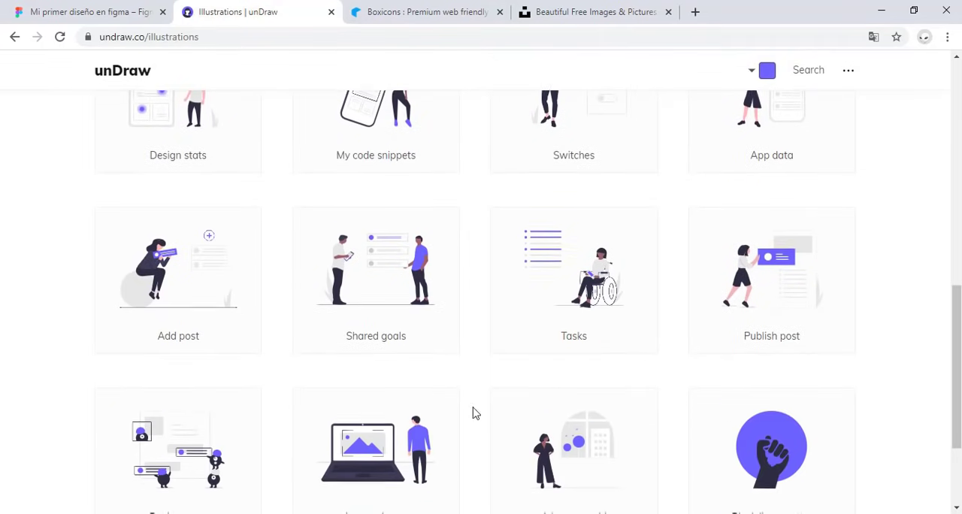
{"action": "left_click", "coordinate": [598, 279]}
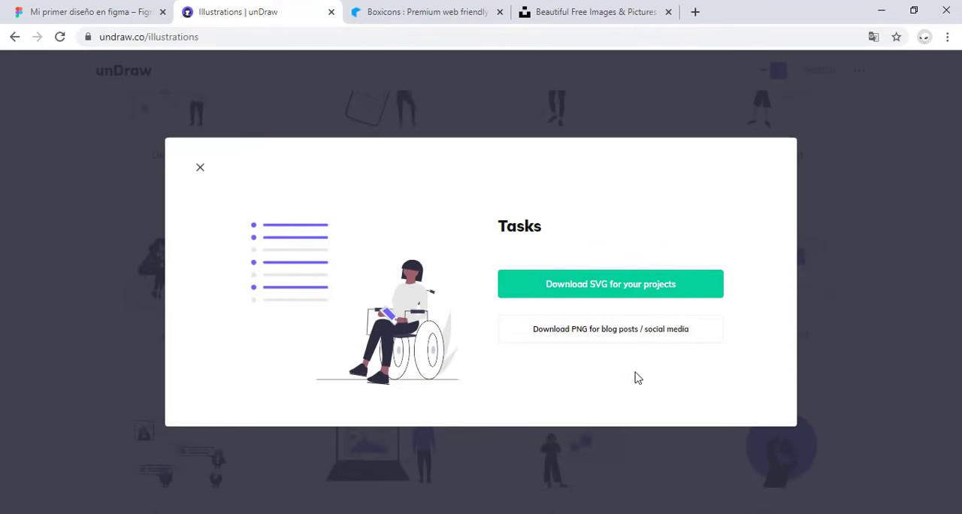
{"action": "left_click", "coordinate": [594, 294]}
{"action": "left_click", "coordinate": [330, 13]}
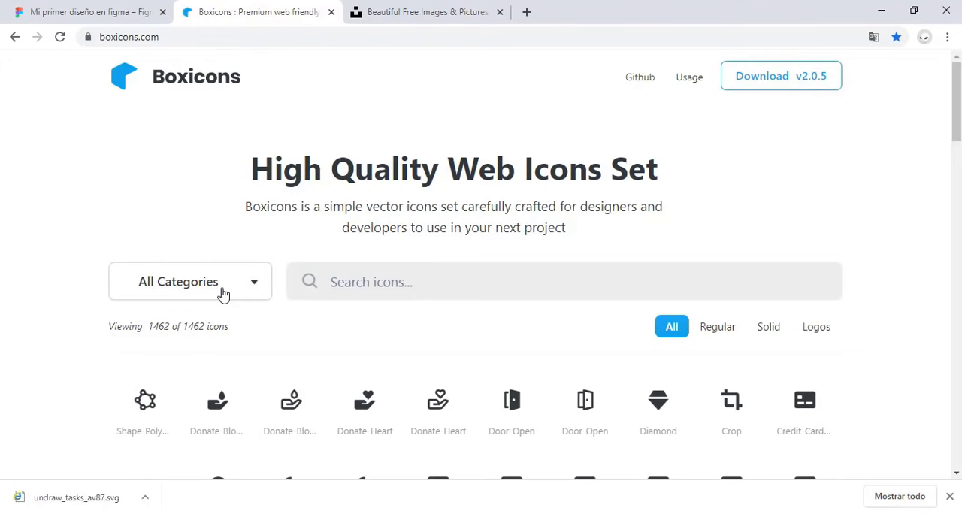
Step: Search Boxicons for "faceb", download the facebook-square icon as SVG, and close the site
{"action": "left_click", "coordinate": [370, 285]}
{"action": "type", "text": "faceb"}
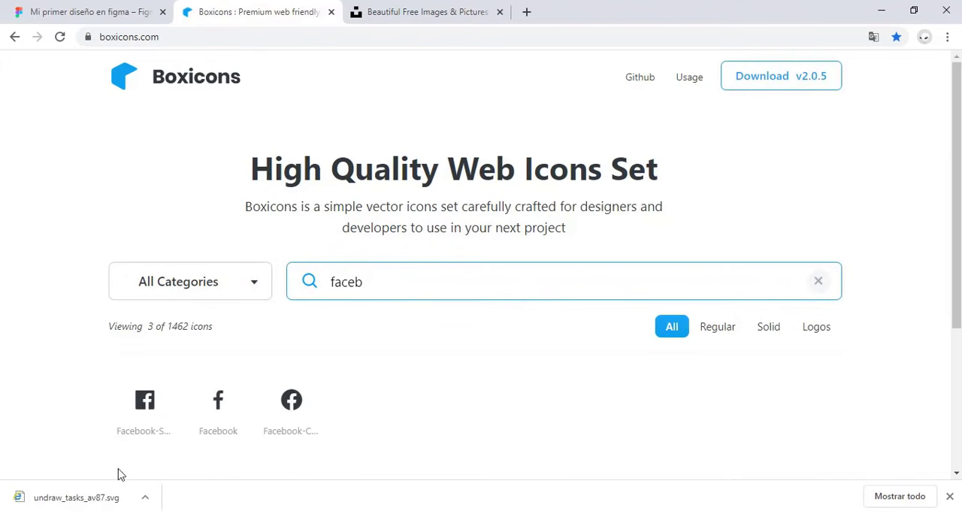
{"action": "left_click", "coordinate": [148, 403]}
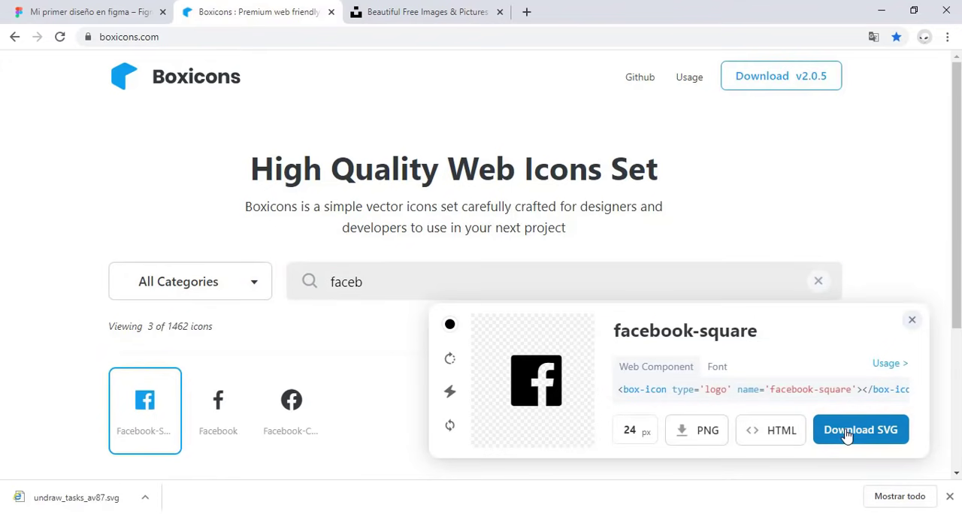
{"action": "left_click", "coordinate": [848, 434]}
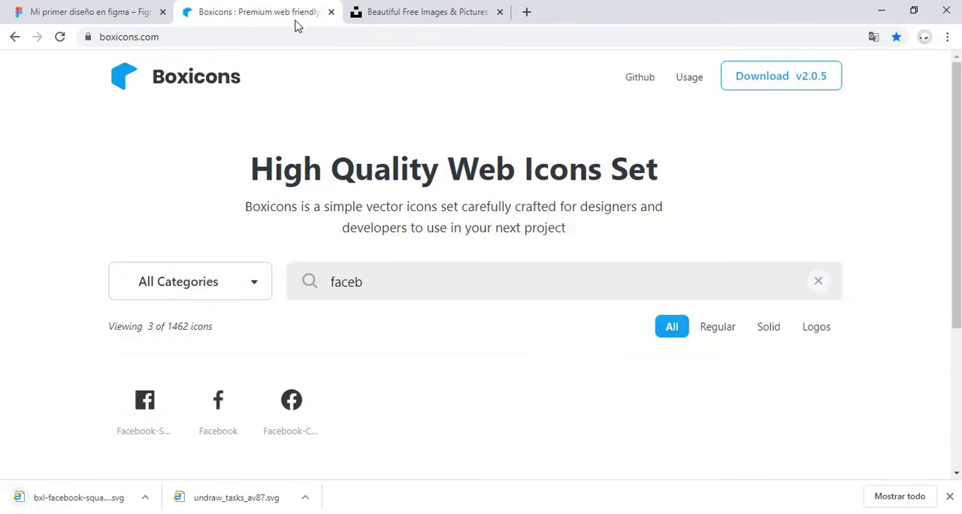
{"action": "left_click", "coordinate": [331, 12]}
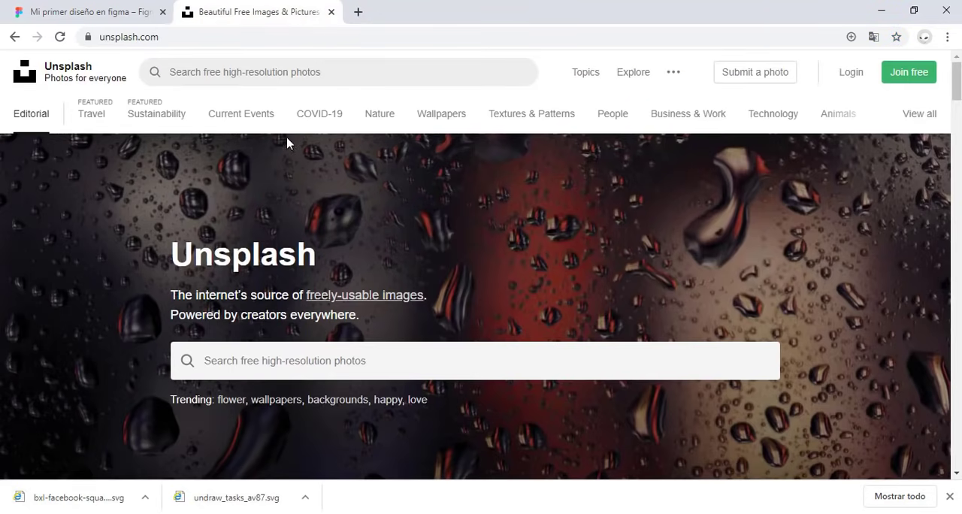
Step: Browse Unsplash, examine the download sizes offered for the photo of two men on a painted van, and close the site
{"action": "scroll", "coordinate": [308, 291], "scroll_direction": "down", "scroll_amount": 5}
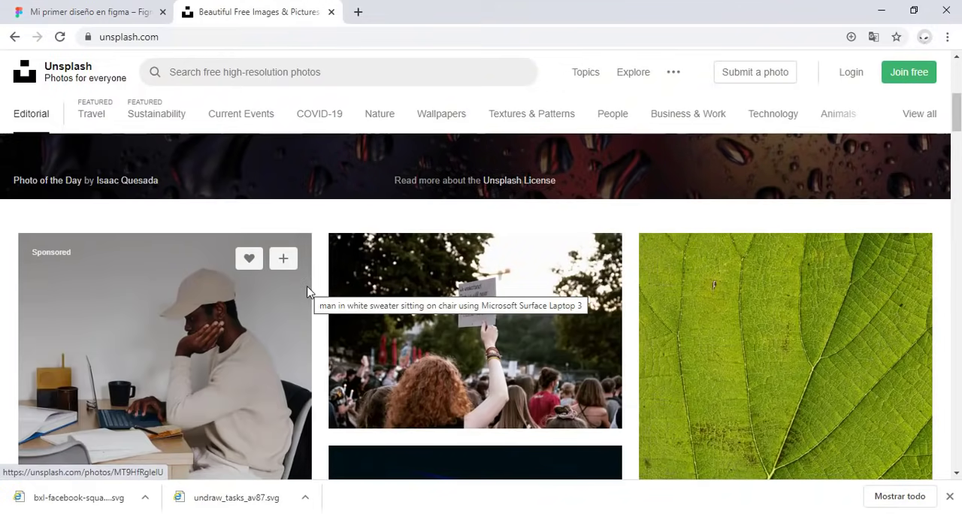
{"action": "scroll", "coordinate": [308, 293], "scroll_direction": "down", "scroll_amount": 5}
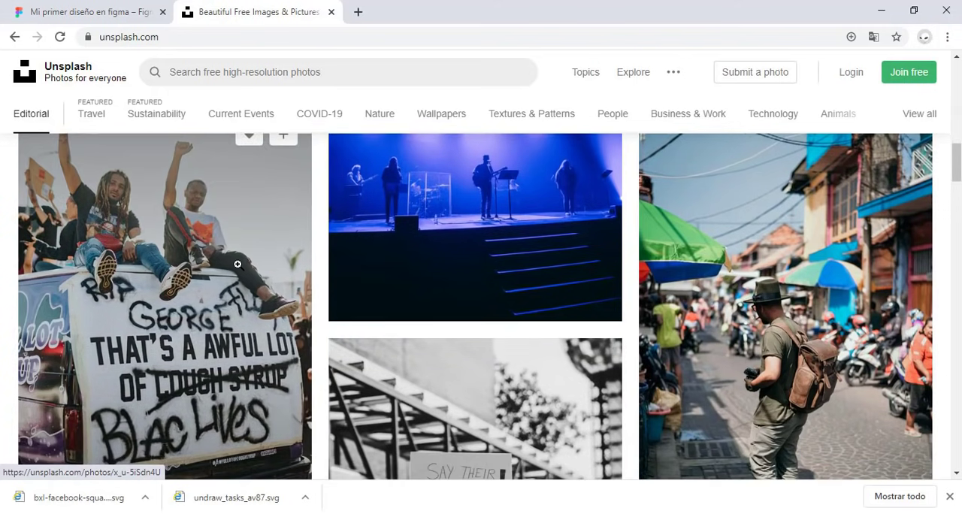
{"action": "left_click", "coordinate": [236, 264]}
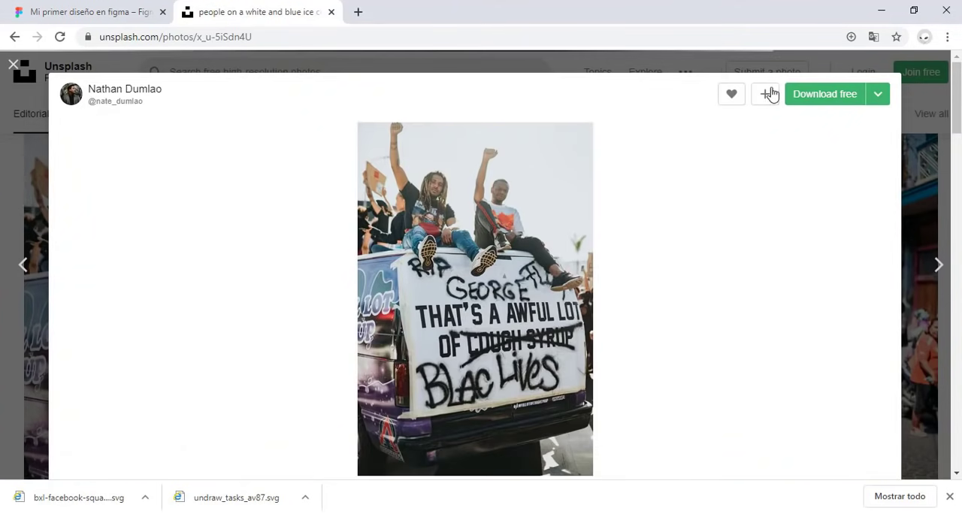
{"action": "left_click", "coordinate": [876, 95]}
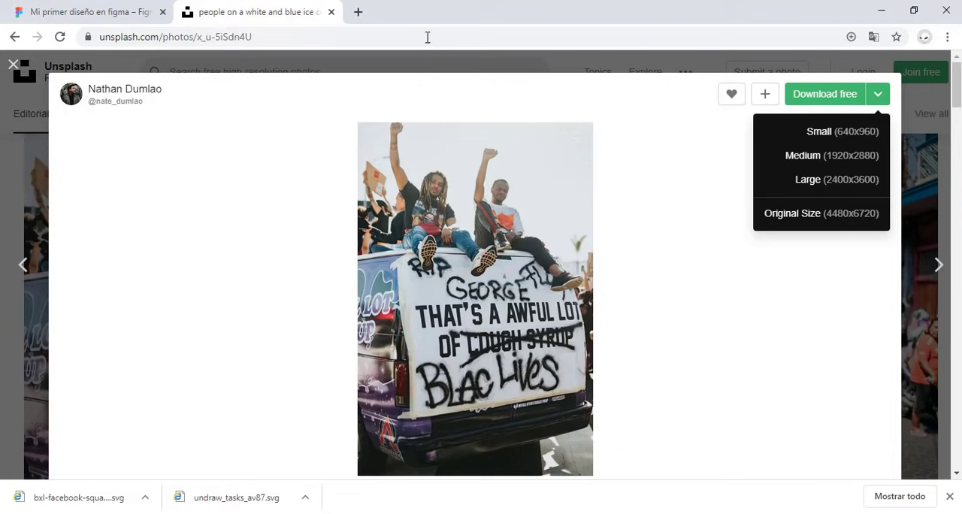
{"action": "left_click", "coordinate": [331, 12]}
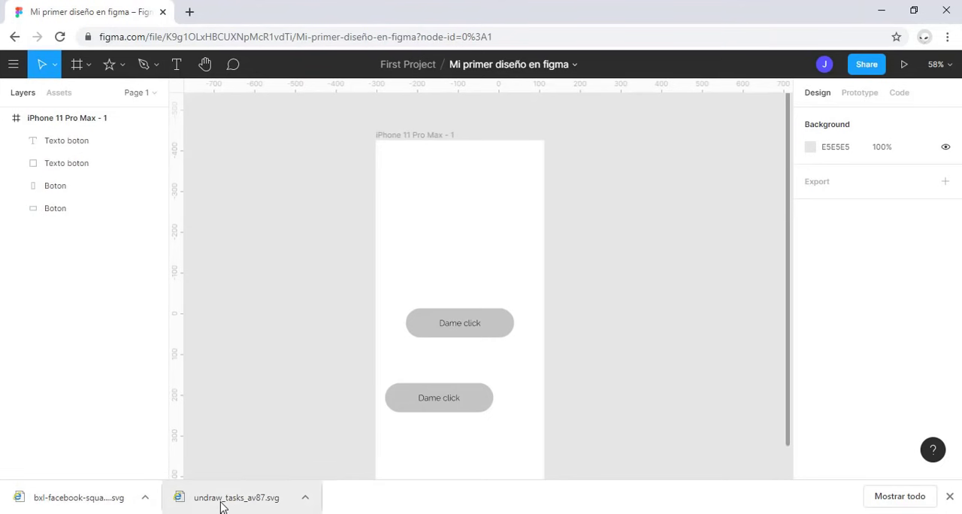
Step: Import undraw_tasks_av87.svg into the iPhone frame in Figma and shrink the illustration proportionally to fit within the frame above the buttons
{"action": "left_click_drag", "start_coordinate": [223, 506], "coordinate": [457, 208]}
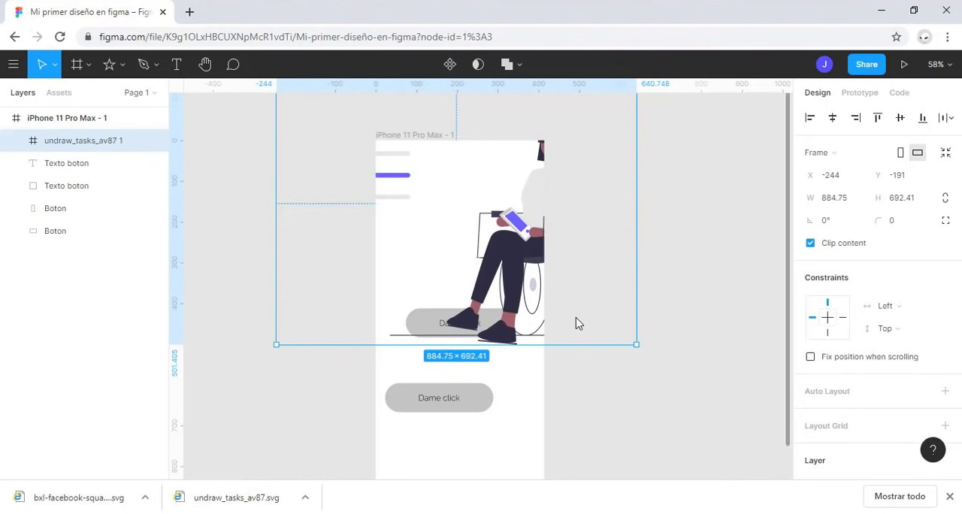
{"action": "scroll", "coordinate": [577, 323], "scroll_direction": "up", "scroll_amount": 2}
{"action": "scroll", "coordinate": [489, 348], "scroll_direction": "down", "scroll_amount": 4}
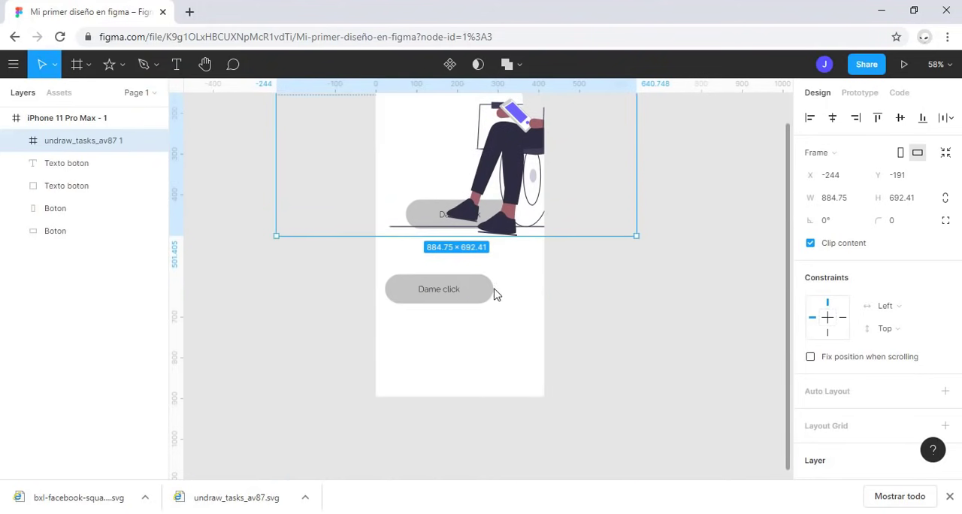
{"action": "scroll", "coordinate": [494, 295], "scroll_direction": "up", "scroll_amount": 3}
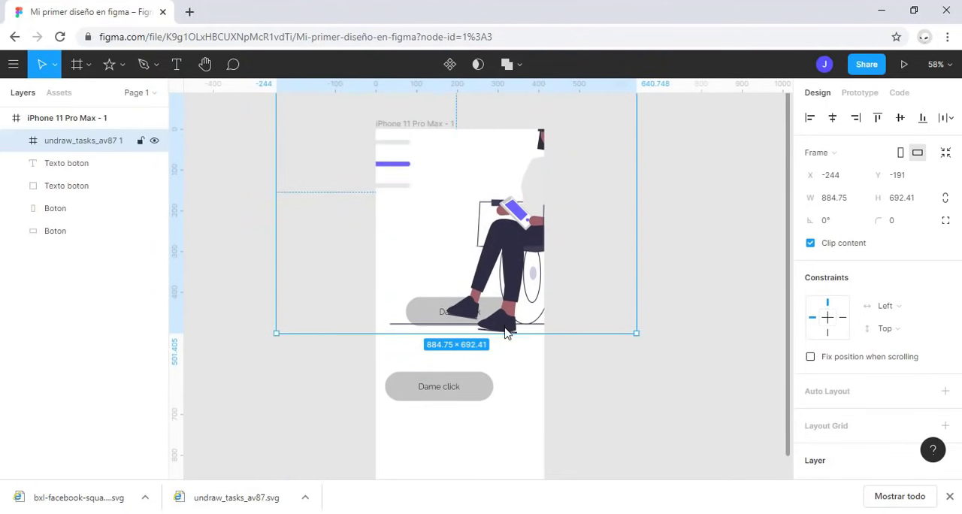
{"action": "scroll", "coordinate": [505, 333], "scroll_direction": "up", "scroll_amount": 2}
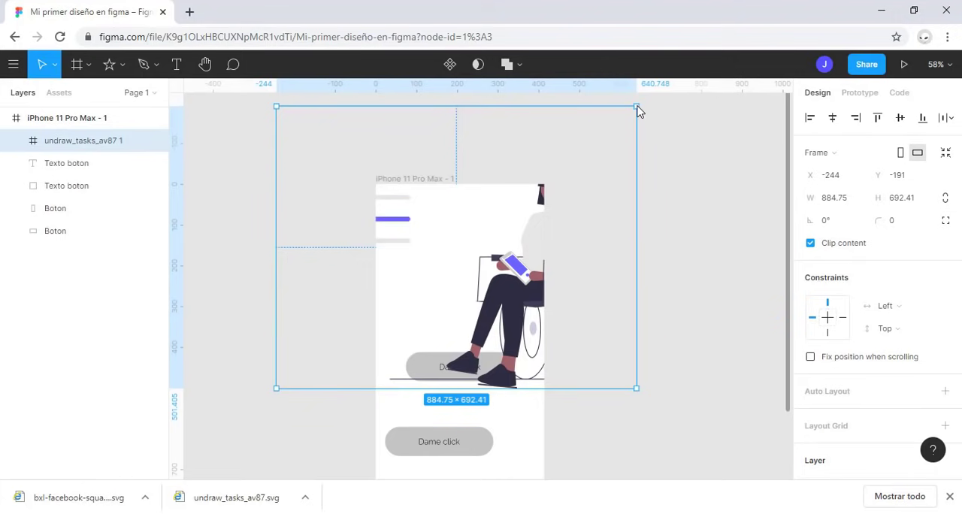
{"action": "left_click_drag", "start_coordinate": [638, 111], "coordinate": [496, 252]}
{"action": "left_click", "coordinate": [559, 391]}
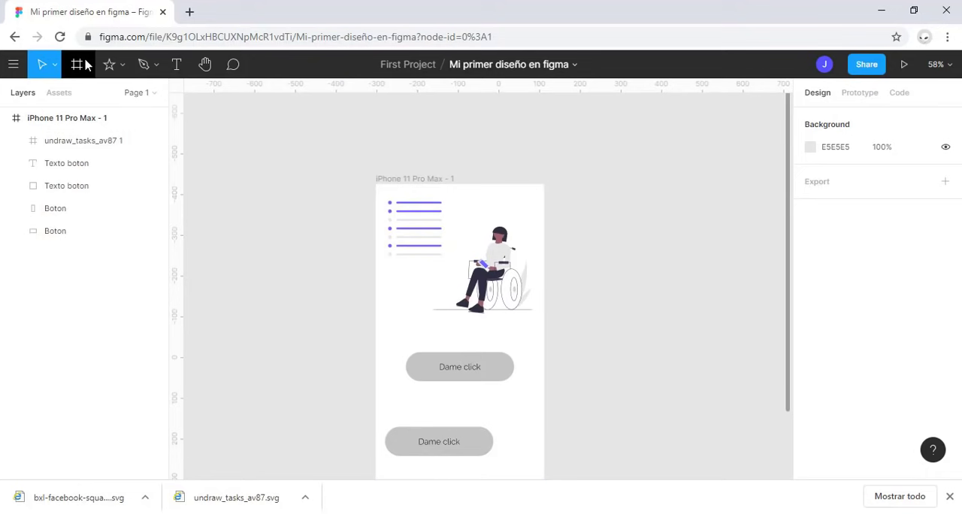
Step: Draw a rectangle about 497 × 539 over the iPhone frame's upper part and place it inside the frame as the backmost layer
{"action": "left_click", "coordinate": [122, 65]}
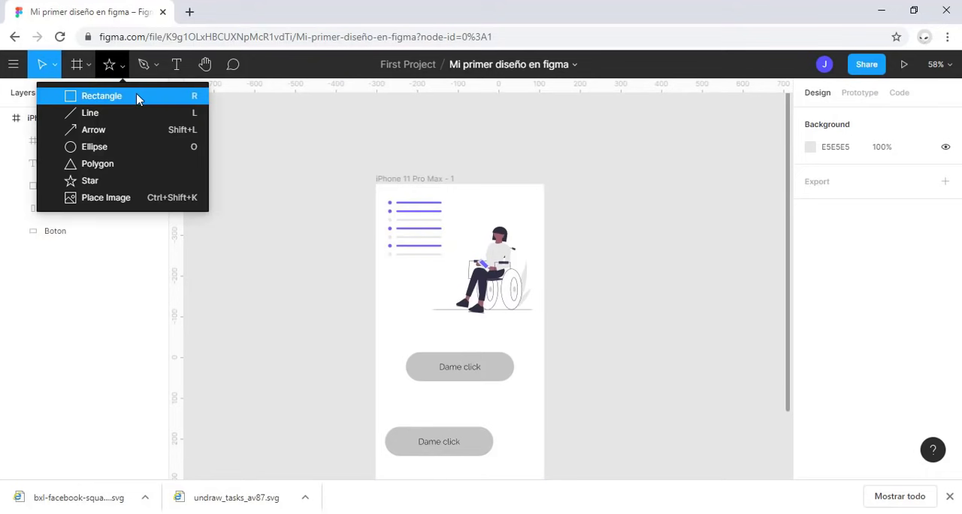
{"action": "left_click", "coordinate": [137, 96]}
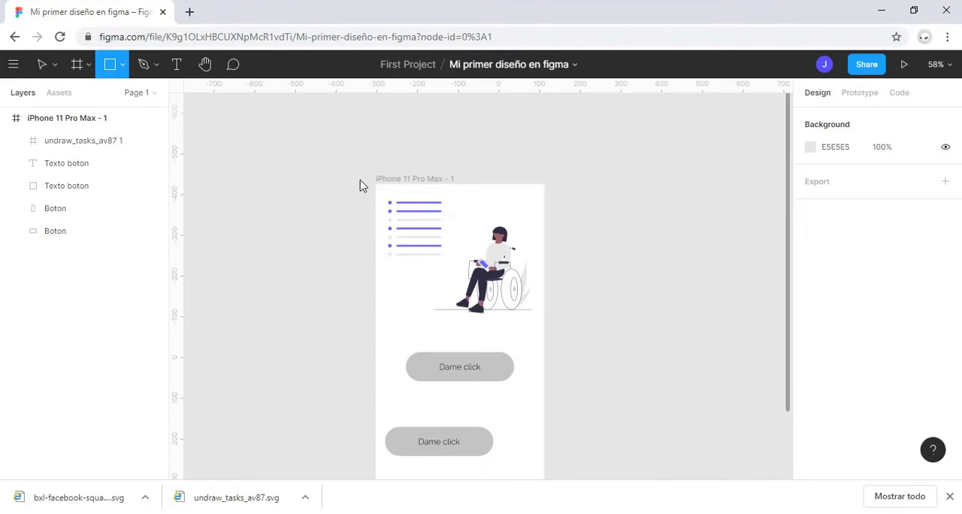
{"action": "left_click_drag", "start_coordinate": [359, 182], "coordinate": [564, 405]}
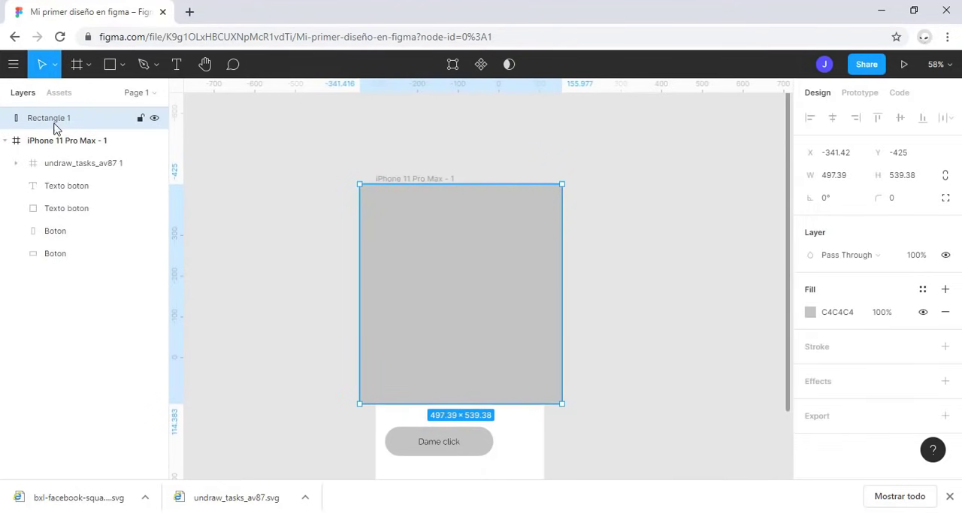
{"action": "left_click_drag", "start_coordinate": [60, 120], "coordinate": [82, 269]}
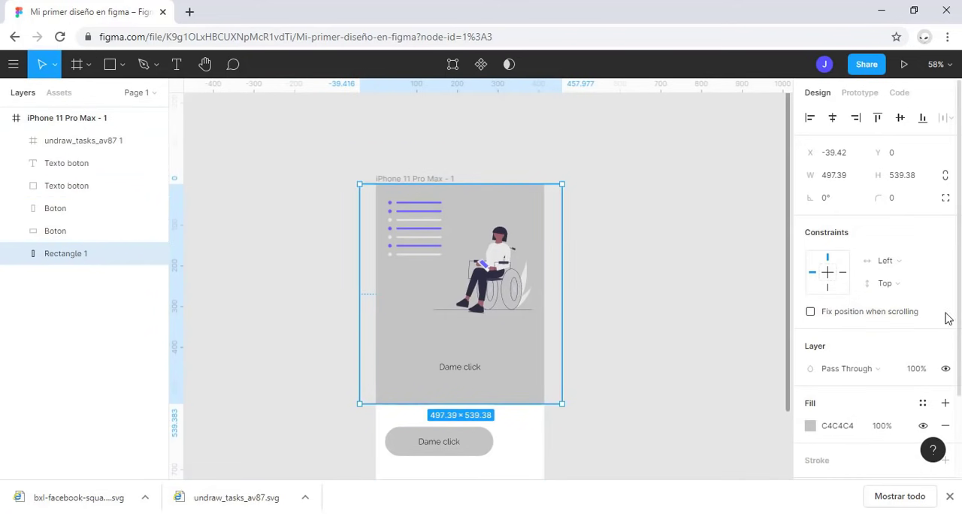
Step: Set the background rectangle's fill to the light violet AEADE8
{"action": "left_click", "coordinate": [810, 425]}
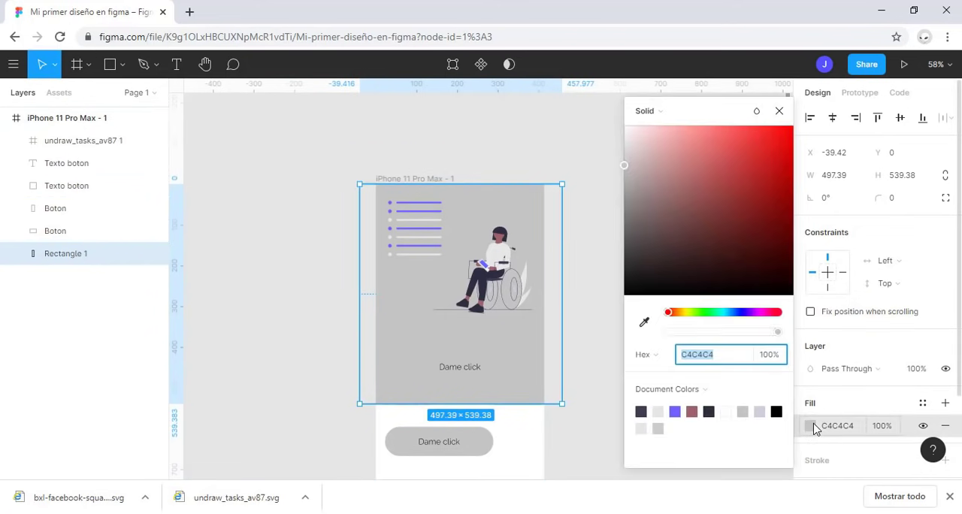
{"action": "left_click", "coordinate": [743, 316]}
{"action": "left_click_drag", "start_coordinate": [720, 146], "coordinate": [667, 146]}
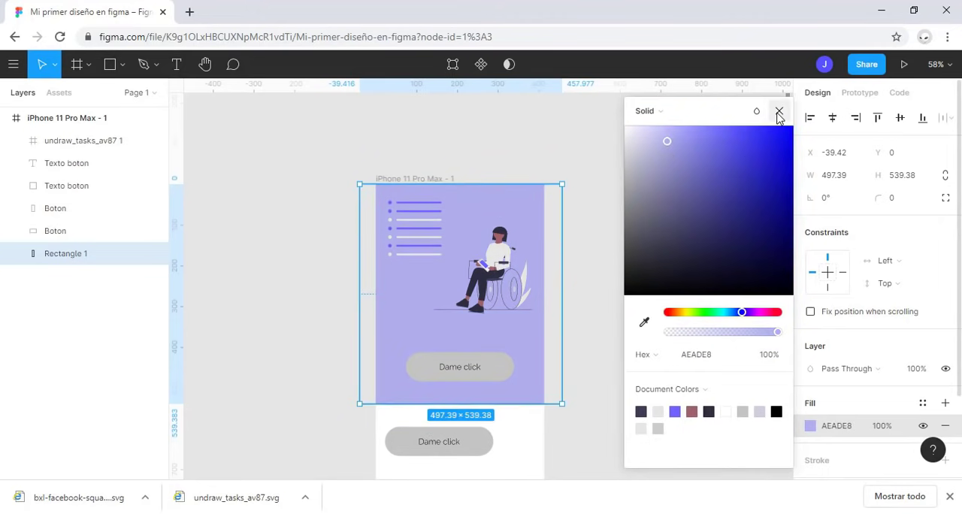
{"action": "left_click", "coordinate": [779, 110]}
{"action": "left_click", "coordinate": [590, 312]}
{"action": "scroll", "coordinate": [576, 305], "scroll_direction": "up", "scroll_amount": 1}
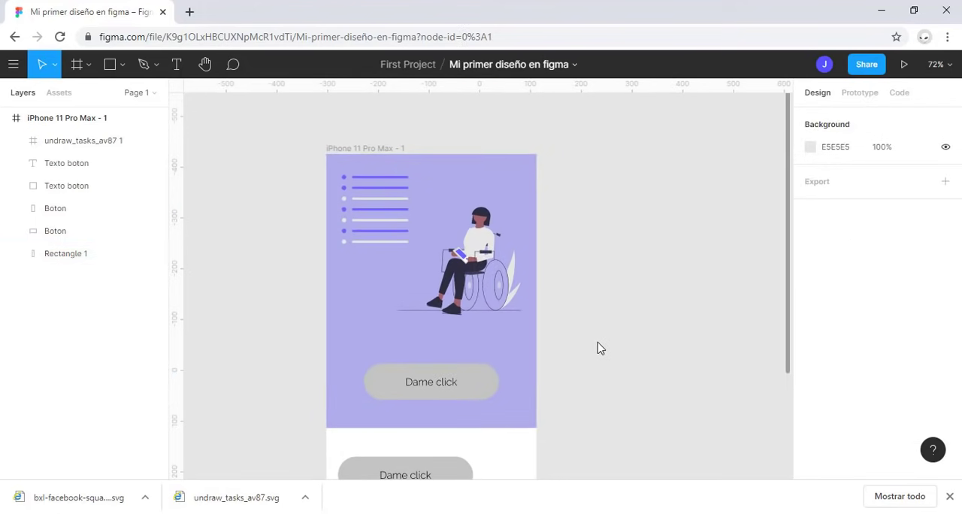
Step: Delete the lower "Dame click" button together with its text from the iPhone frame
{"action": "left_click_drag", "start_coordinate": [604, 324], "coordinate": [664, 295]}
{"action": "left_click_drag", "start_coordinate": [554, 468], "coordinate": [440, 420]}
{"action": "key", "text": "Delete"}
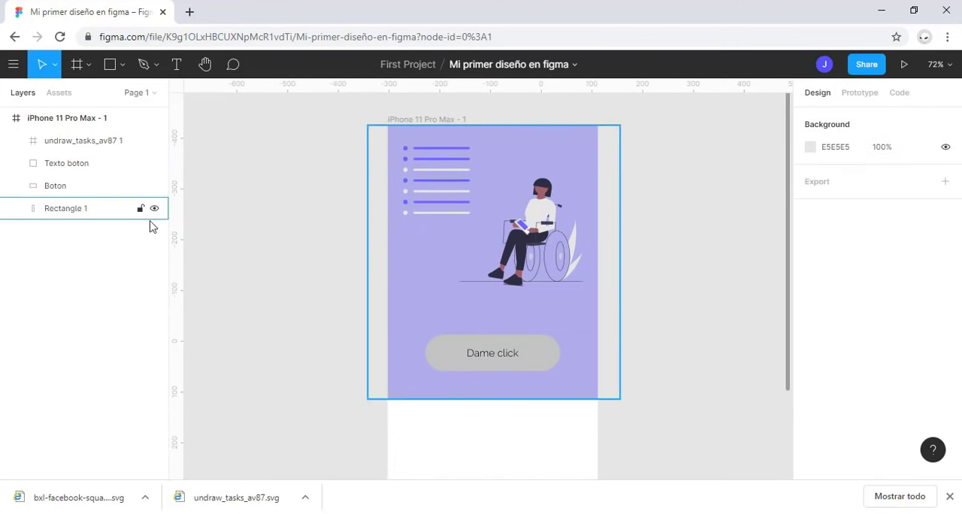
Step: Rename the violet background rectangle's layer as Fondo
{"action": "double_click", "coordinate": [61, 209]}
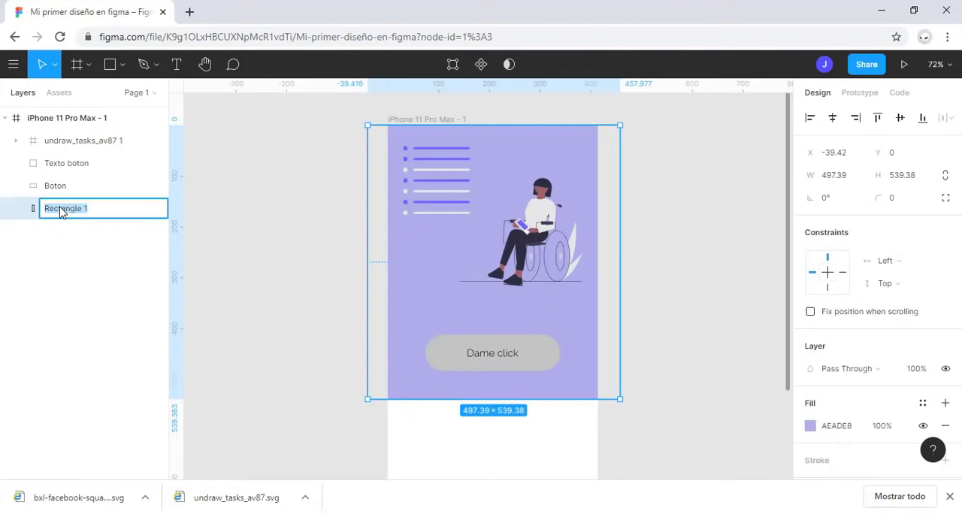
{"action": "type", "text": "Fondo"}
{"action": "key", "text": "Return"}
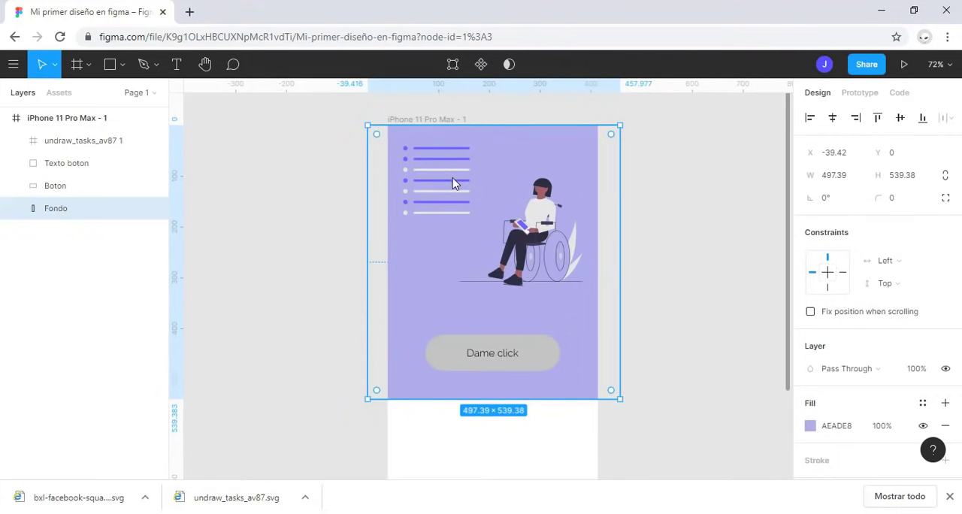
Step: Turn content clipping off for the iPhone 11 Pro Max frame, turn it back on, and clear the selection
{"action": "left_click", "coordinate": [82, 124]}
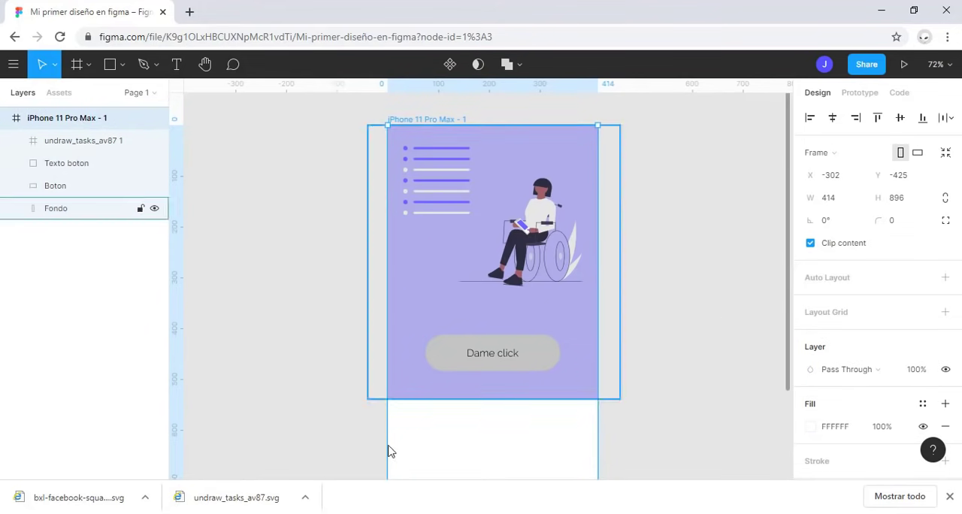
{"action": "left_click", "coordinate": [811, 243]}
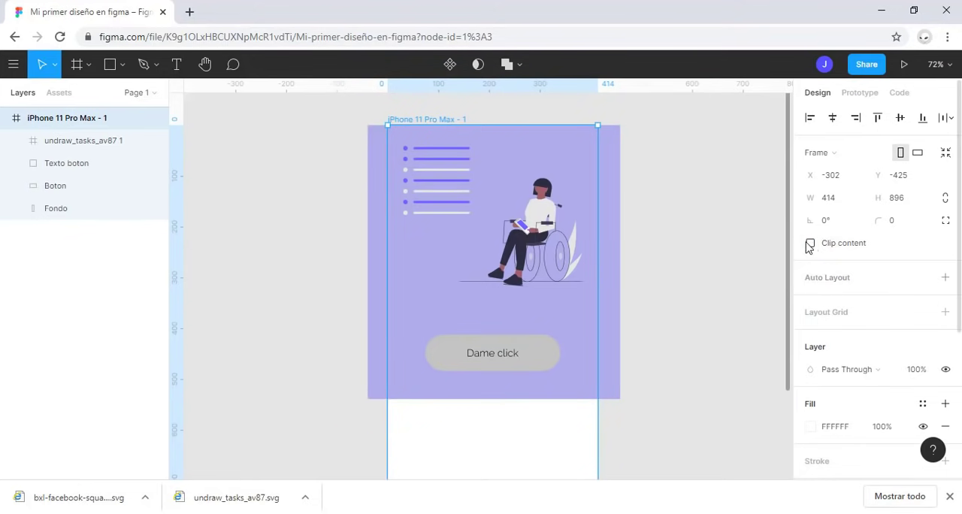
{"action": "left_click", "coordinate": [811, 244]}
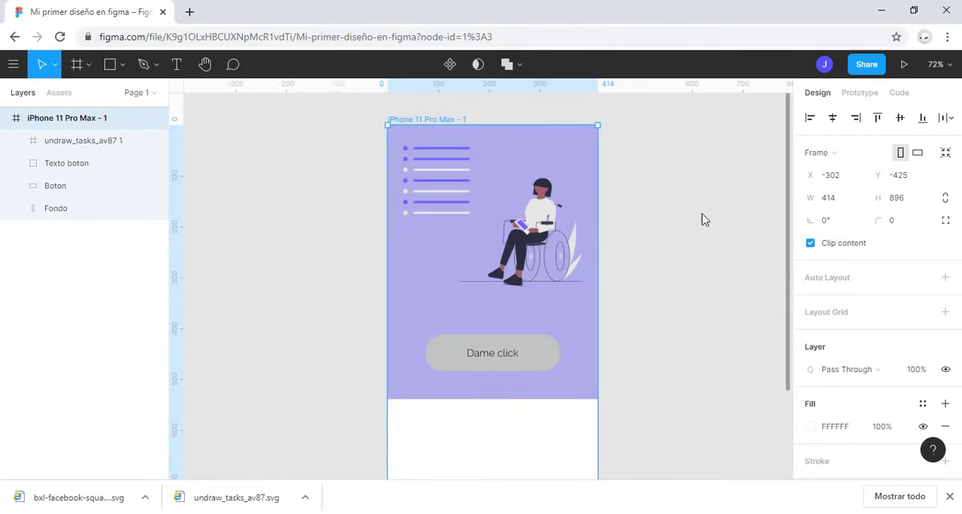
{"action": "left_click", "coordinate": [96, 141]}
{"action": "key", "text": "Escape"}
{"action": "key", "text": "Escape"}
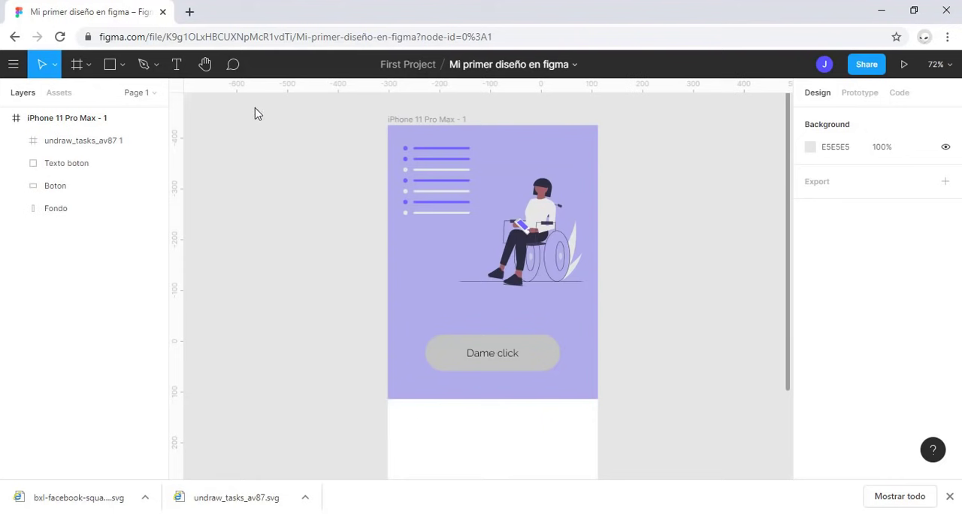
Step: Expand the layers of the undraw_tasks_av87 1 illustration and select the face vector to inspect it up close
{"action": "left_click", "coordinate": [83, 140]}
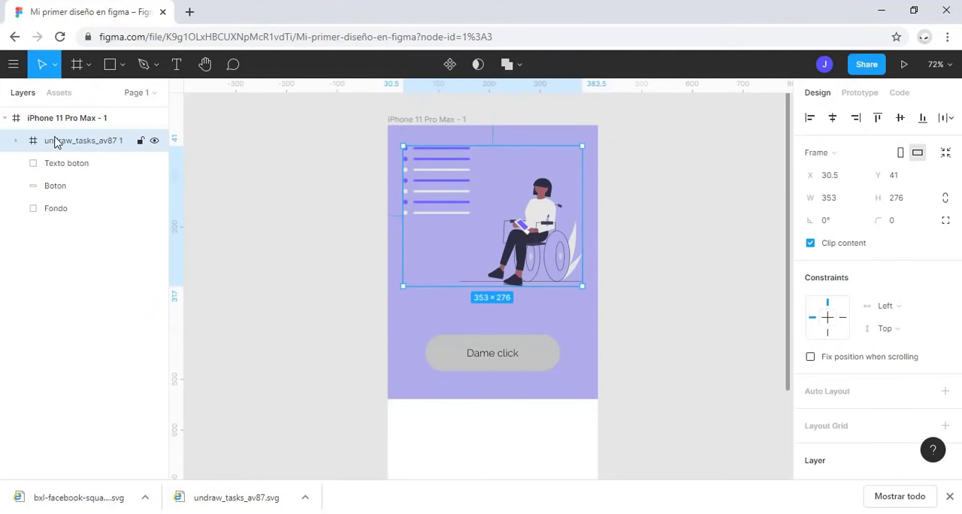
{"action": "left_click", "coordinate": [16, 141]}
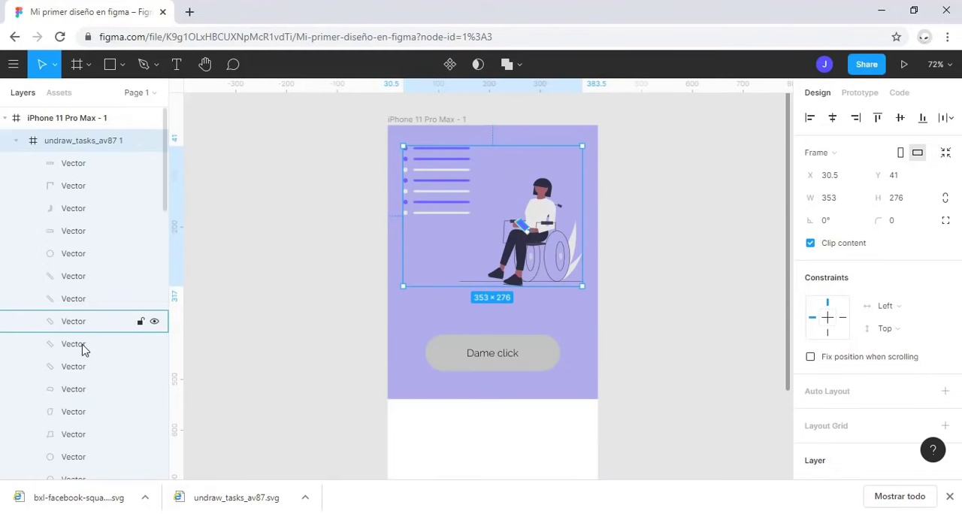
{"action": "left_click", "coordinate": [73, 456]}
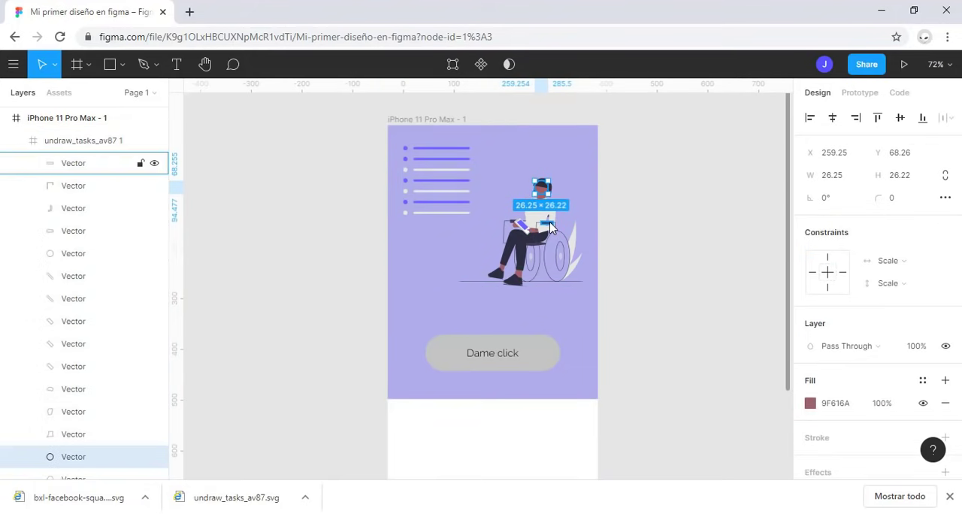
{"action": "scroll", "coordinate": [549, 227], "scroll_direction": "up", "scroll_amount": 5}
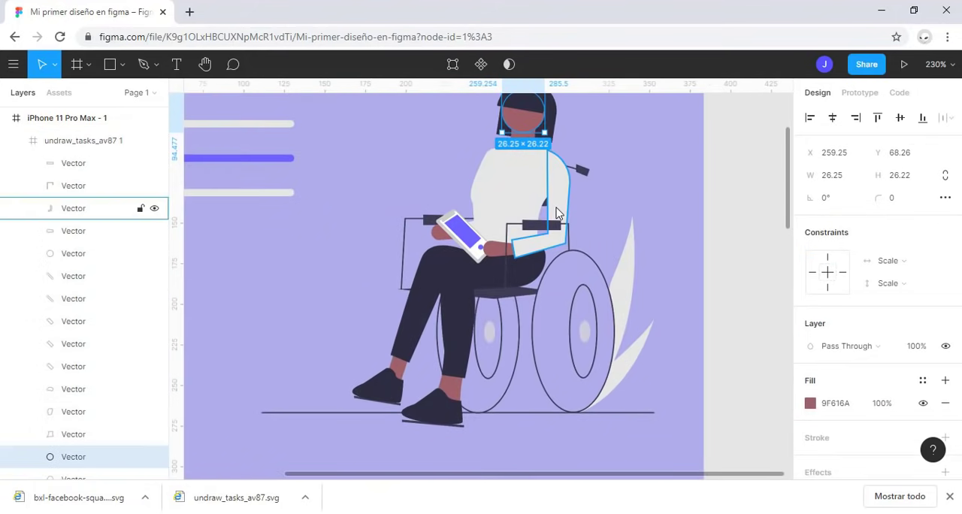
Step: Select the sleeve and torso vectors of the woman's shirt and set their fill to the coral red E57A7A
{"action": "left_click", "coordinate": [558, 198]}
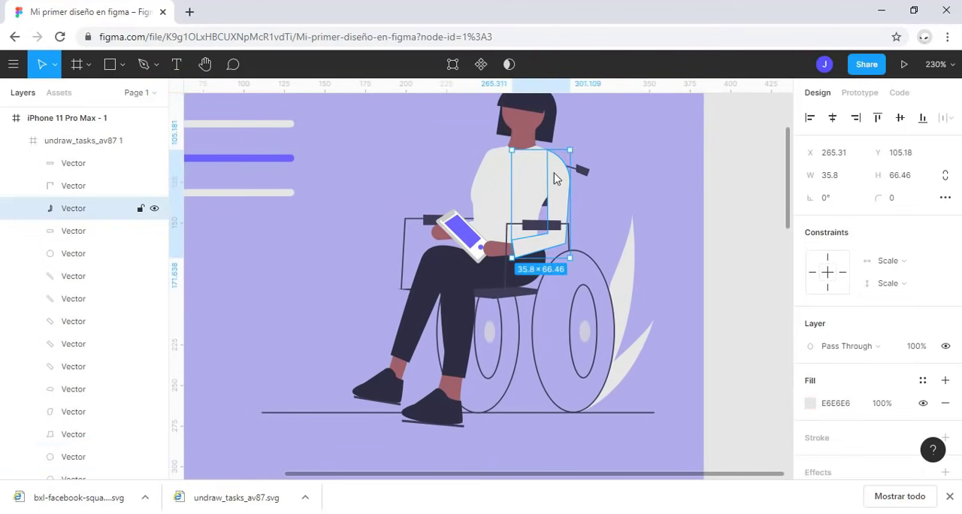
{"action": "left_click", "coordinate": [503, 169], "text": "shift"}
{"action": "scroll", "coordinate": [649, 397], "scroll_direction": "up", "scroll_amount": 1}
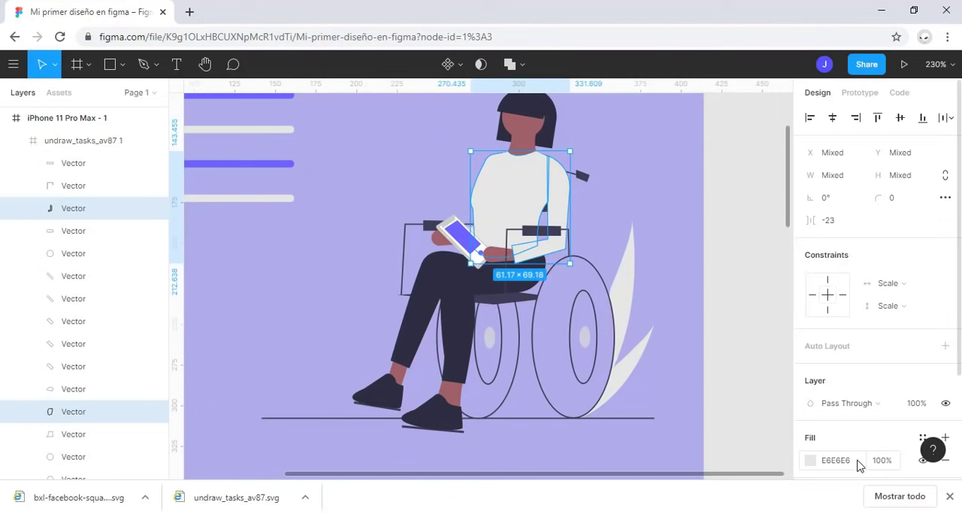
{"action": "left_click", "coordinate": [809, 460]}
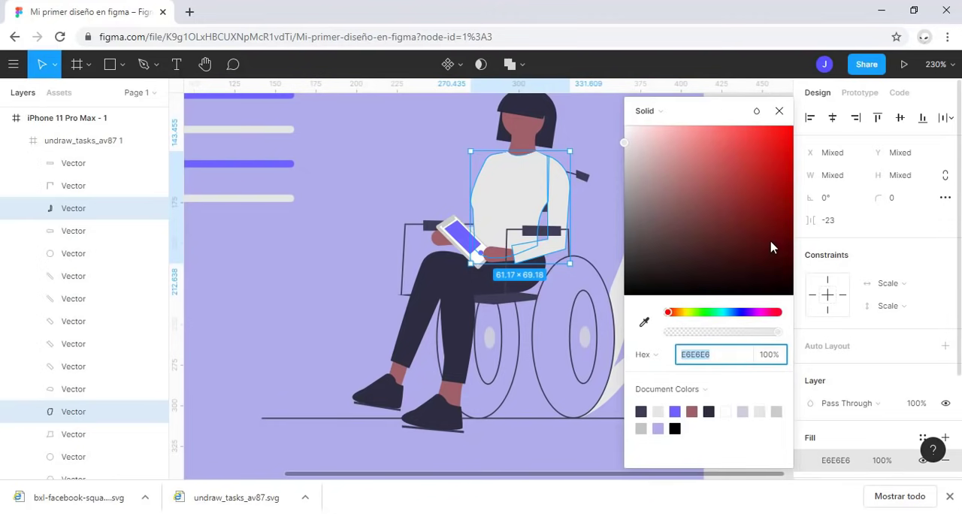
{"action": "left_click_drag", "start_coordinate": [771, 245], "coordinate": [703, 144]}
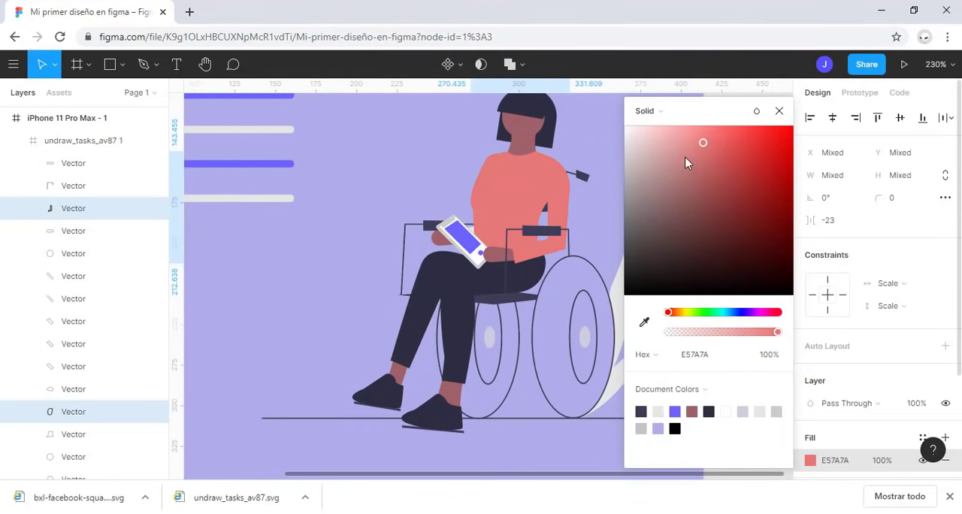
{"action": "left_click", "coordinate": [779, 111]}
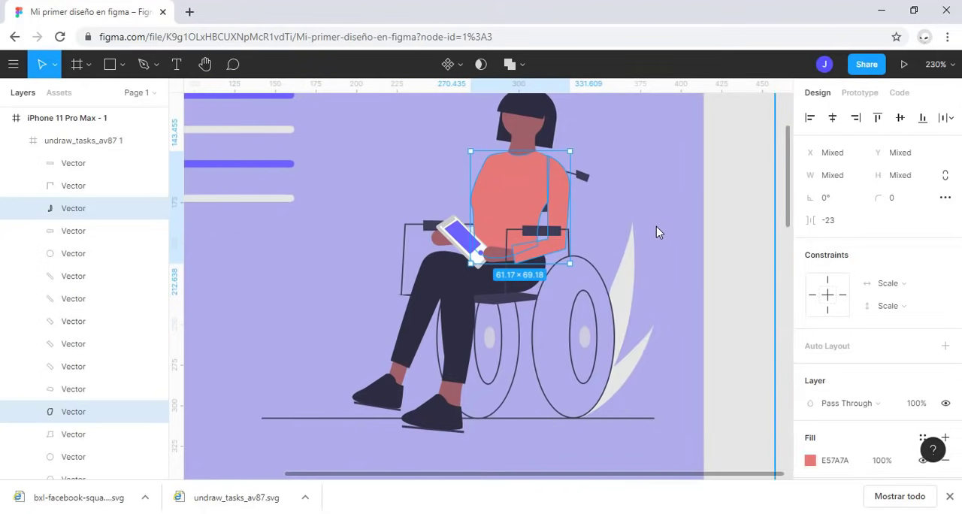
{"action": "scroll", "coordinate": [656, 229], "scroll_direction": "down", "scroll_amount": 5}
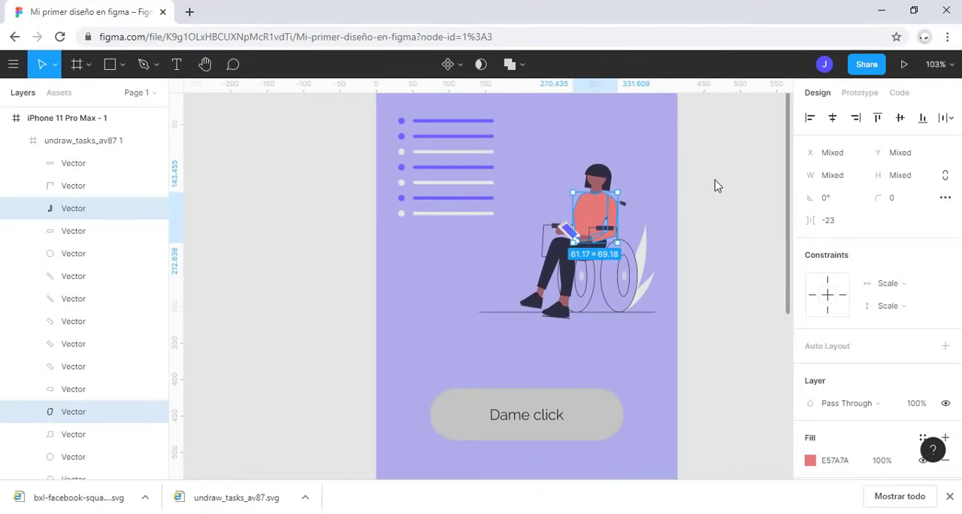
{"action": "scroll", "coordinate": [715, 185], "scroll_direction": "up", "scroll_amount": 2}
{"action": "scroll", "coordinate": [695, 234], "scroll_direction": "down", "scroll_amount": 1}
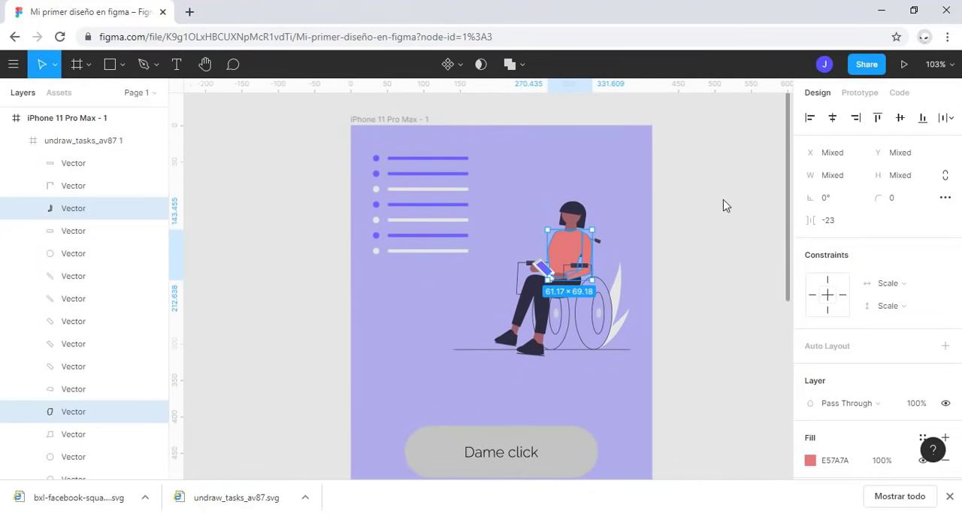
Step: Collapse and select the whole undraw_tasks_av87 1 illustration, dismiss the downloads bar, and add an export setting to the illustration
{"action": "left_click", "coordinate": [17, 142]}
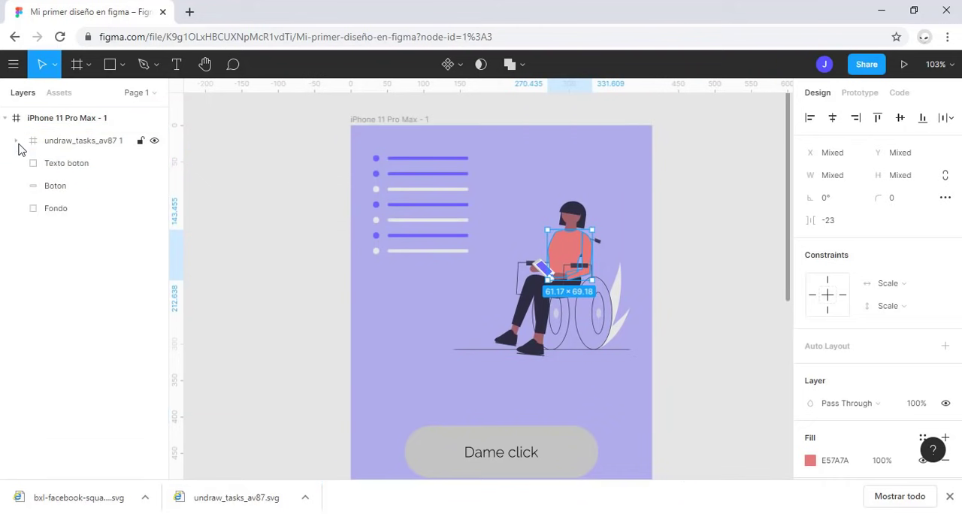
{"action": "left_click", "coordinate": [76, 140]}
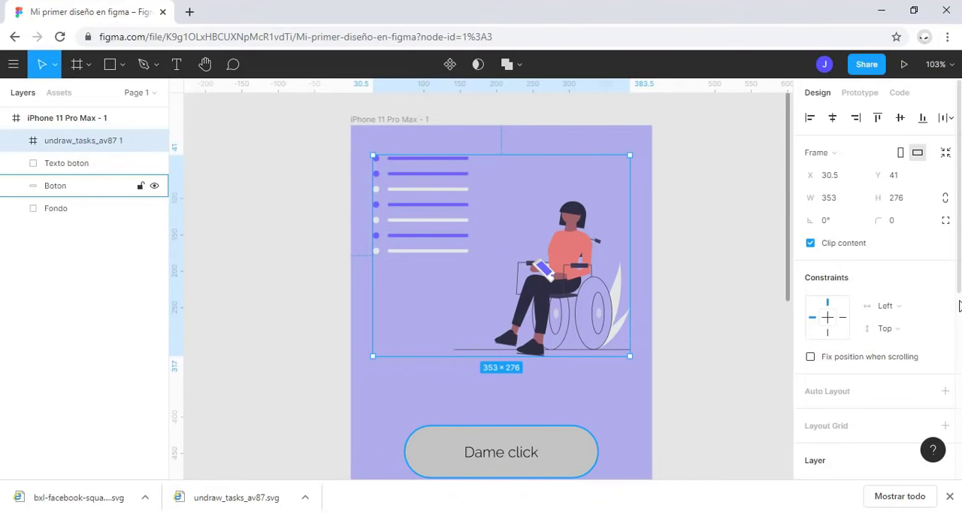
{"action": "left_click", "coordinate": [949, 496]}
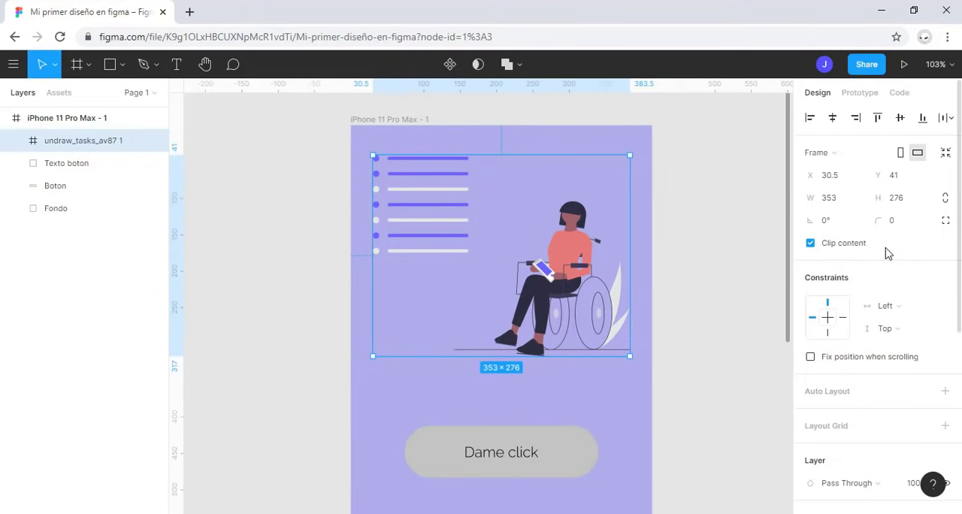
{"action": "scroll", "coordinate": [847, 369], "scroll_direction": "down", "scroll_amount": 4}
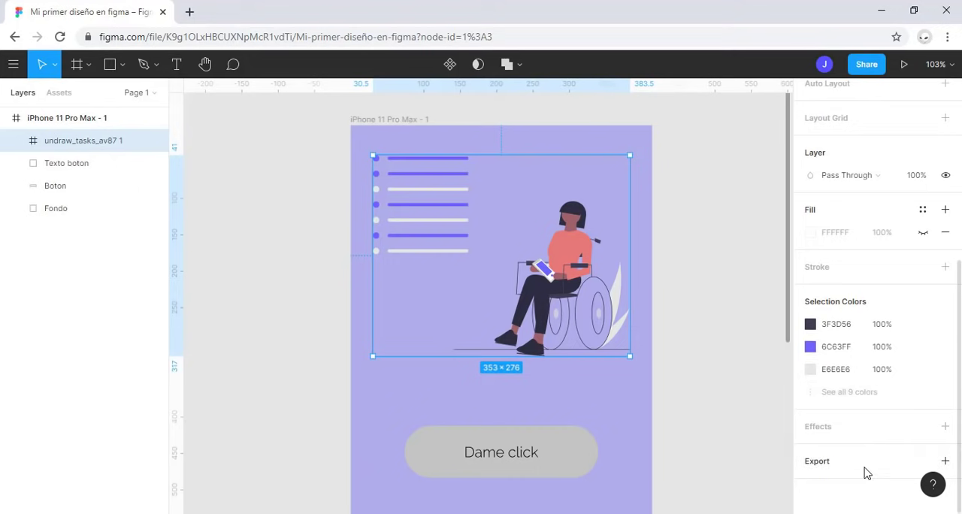
{"action": "left_click", "coordinate": [864, 465]}
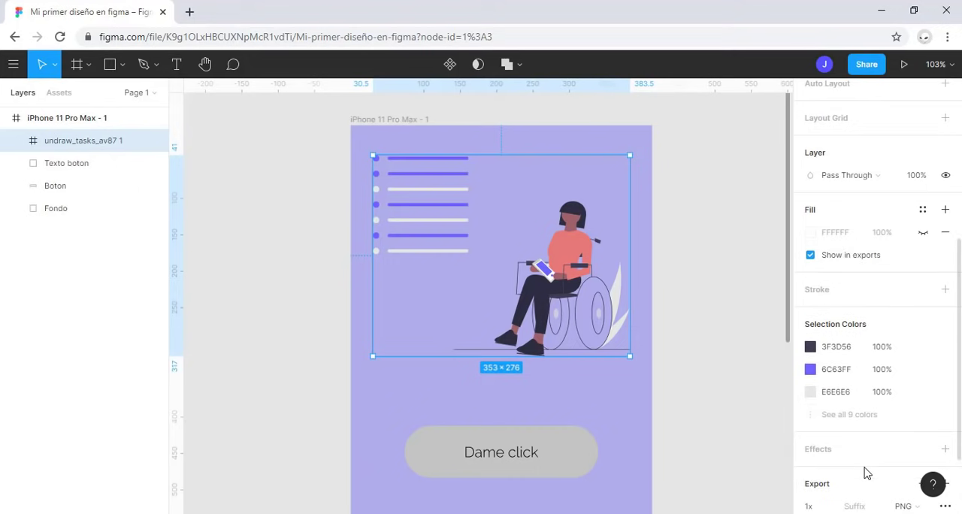
{"action": "scroll", "coordinate": [856, 406], "scroll_direction": "down", "scroll_amount": 2}
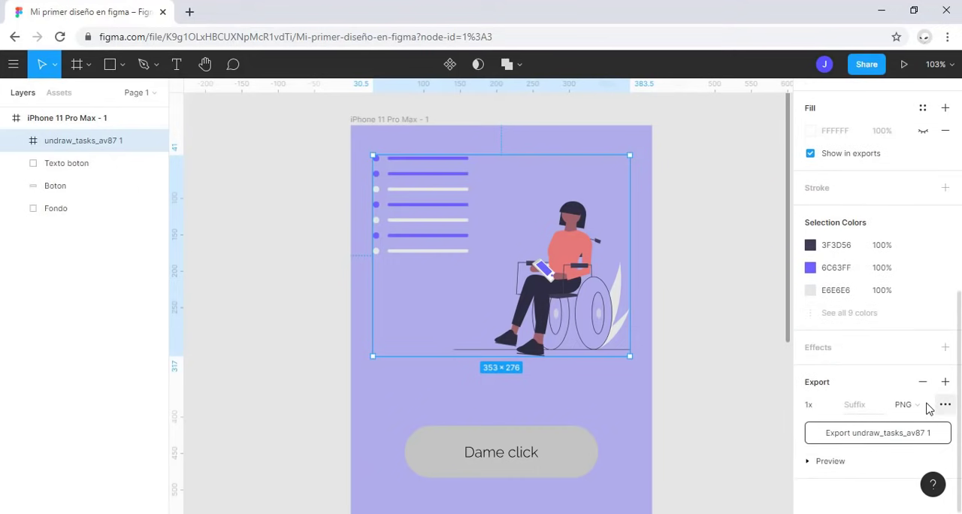
{"action": "scroll", "coordinate": [944, 404], "scroll_direction": "up", "scroll_amount": 1}
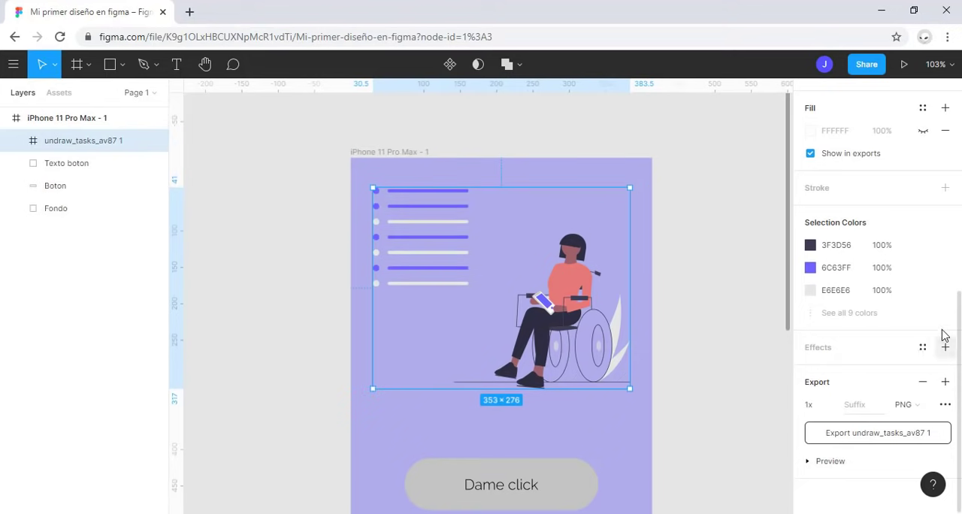
Step: Set the illustration's export format to SVG, preview it, and export the file
{"action": "left_click", "coordinate": [924, 406]}
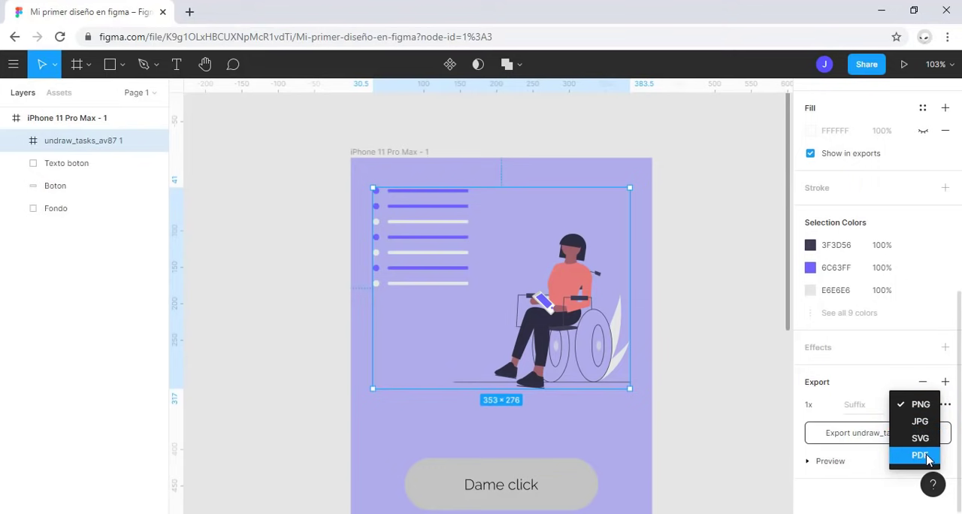
{"action": "left_click", "coordinate": [798, 402]}
{"action": "left_click", "coordinate": [926, 406]}
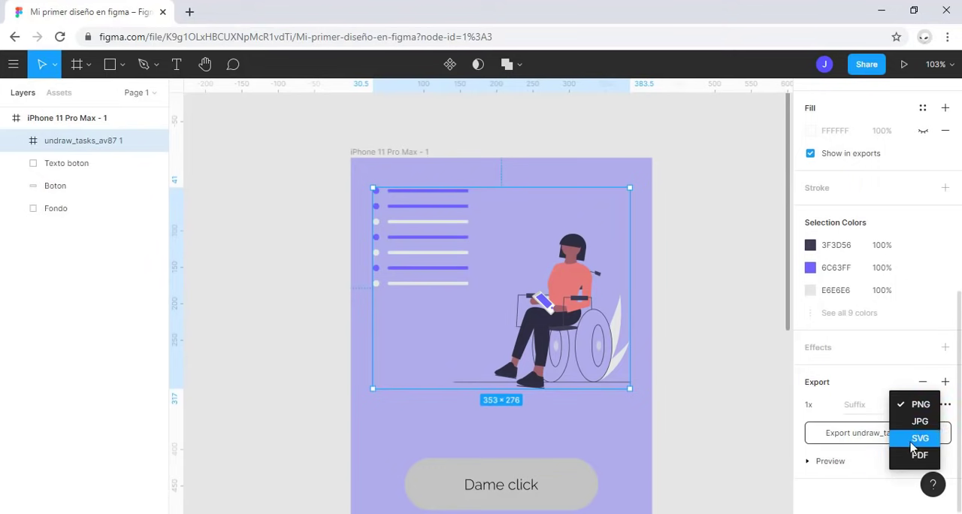
{"action": "left_click", "coordinate": [913, 441]}
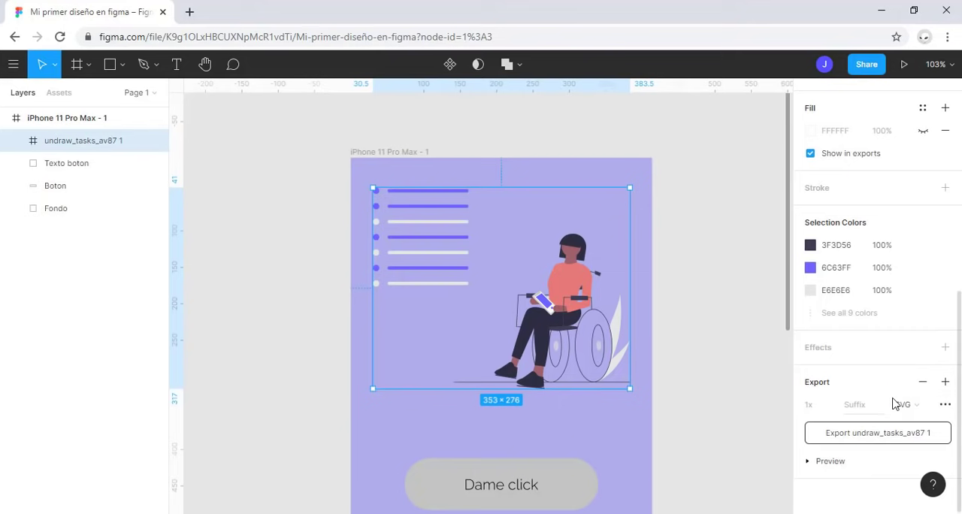
{"action": "left_click", "coordinate": [819, 465]}
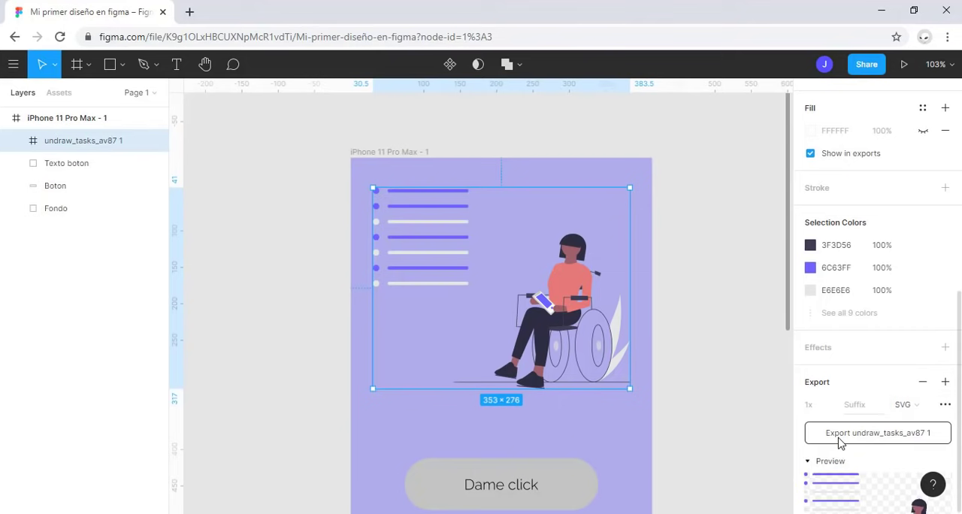
{"action": "scroll", "coordinate": [854, 468], "scroll_direction": "down", "scroll_amount": 1}
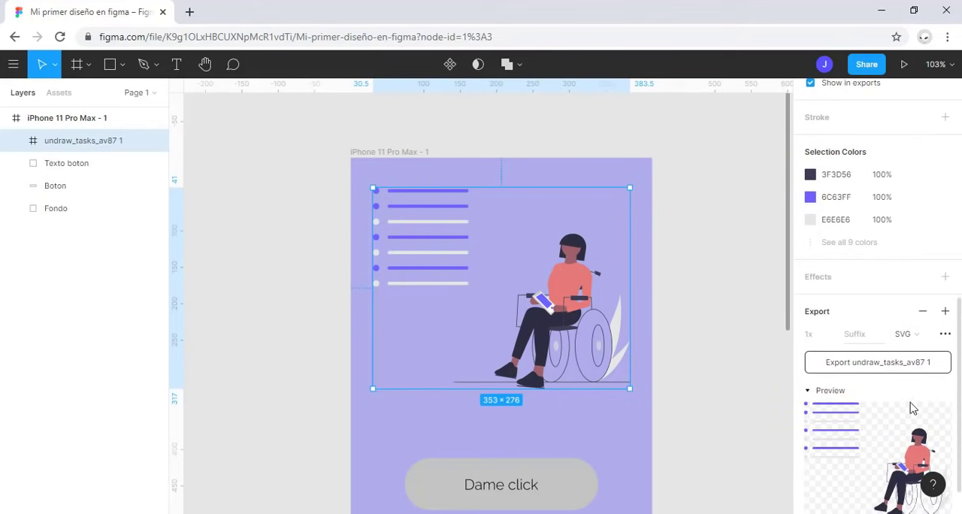
{"action": "left_click", "coordinate": [927, 364]}
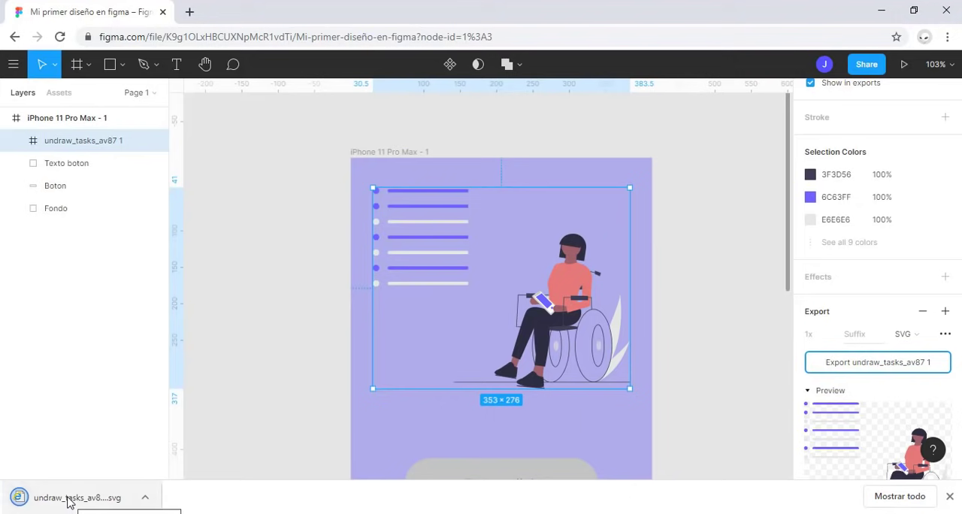
Step: View the exported SVG in a new browser tab, close it, and clear the selection in the Figma file
{"action": "left_click_drag", "start_coordinate": [67, 501], "coordinate": [203, 4]}
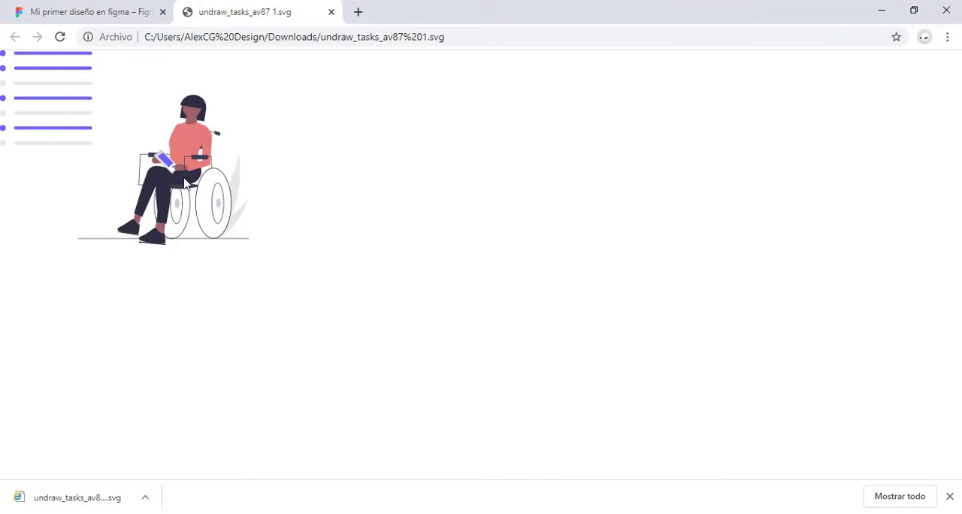
{"action": "left_click", "coordinate": [330, 12]}
{"action": "left_click", "coordinate": [700, 380]}
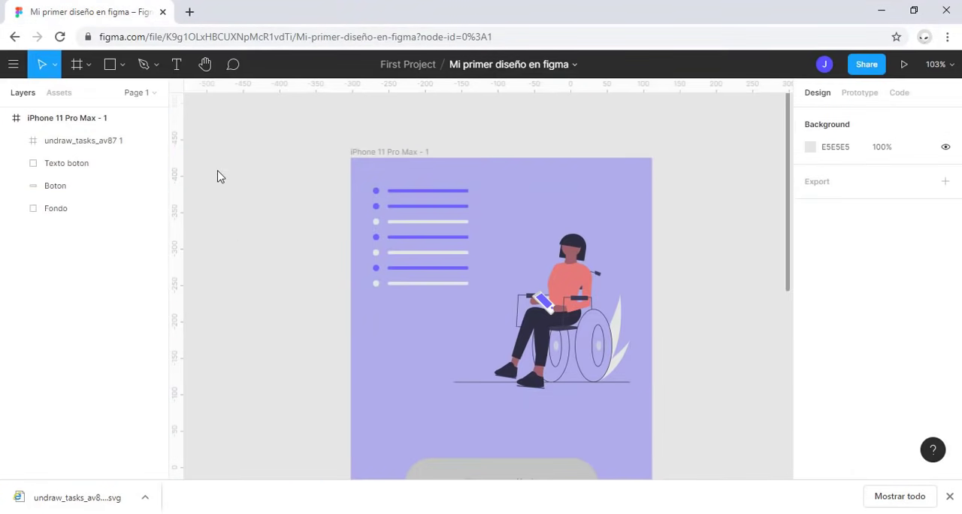
Step: Draw a slice about 525 × 511 over the upper part of the iPhone 11 Pro Max - 1 frame
{"action": "left_click", "coordinate": [90, 69]}
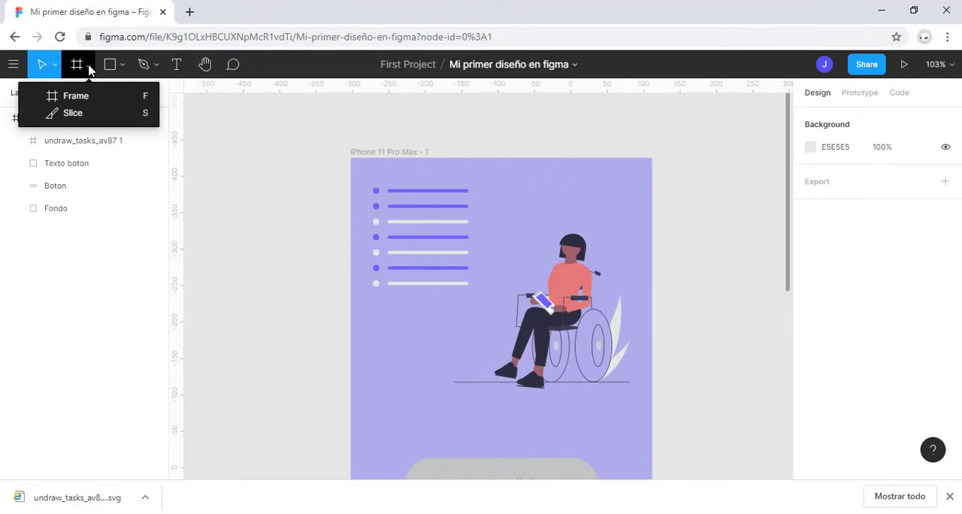
{"action": "left_click", "coordinate": [78, 113]}
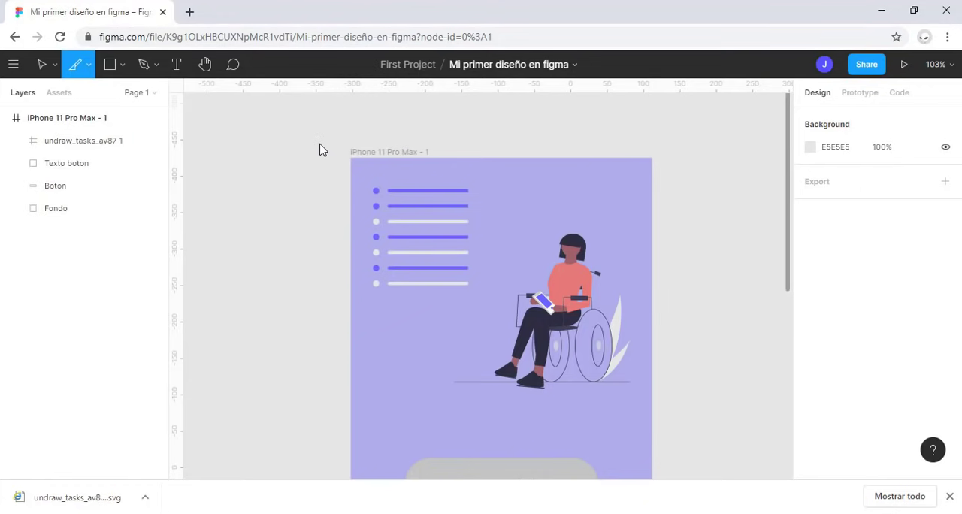
{"action": "scroll", "coordinate": [320, 149], "scroll_direction": "down", "scroll_amount": 3}
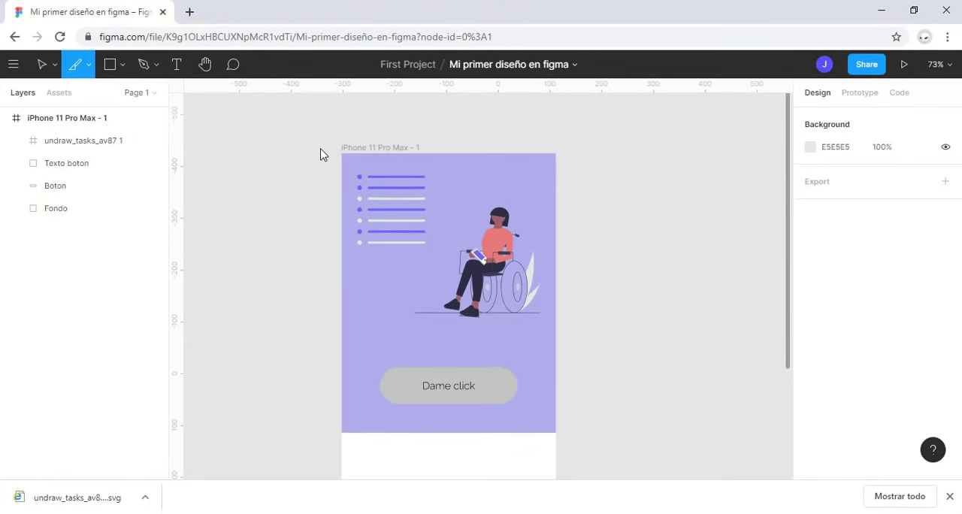
{"action": "left_click_drag", "start_coordinate": [324, 155], "coordinate": [596, 418]}
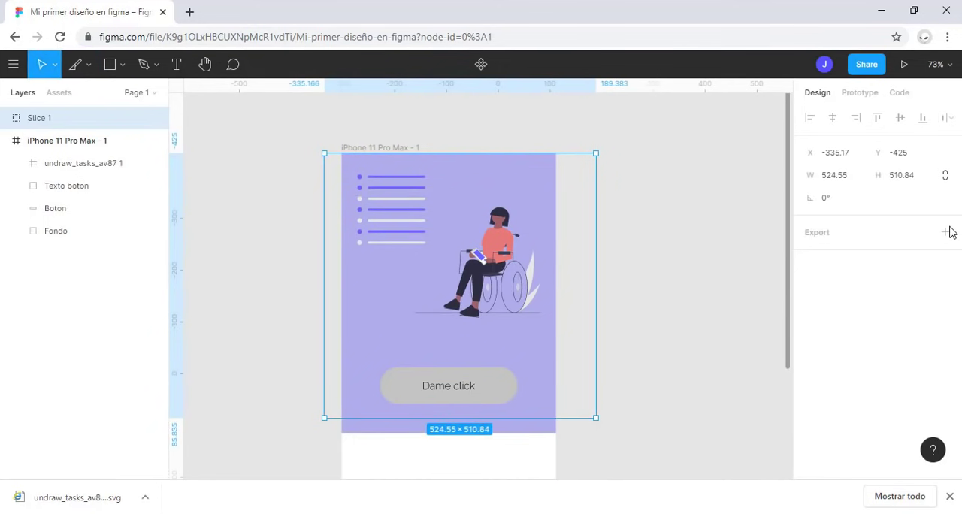
Step: Add a 1x PNG export setting to the slice to examine its preview, and delete the slice
{"action": "left_click", "coordinate": [837, 235]}
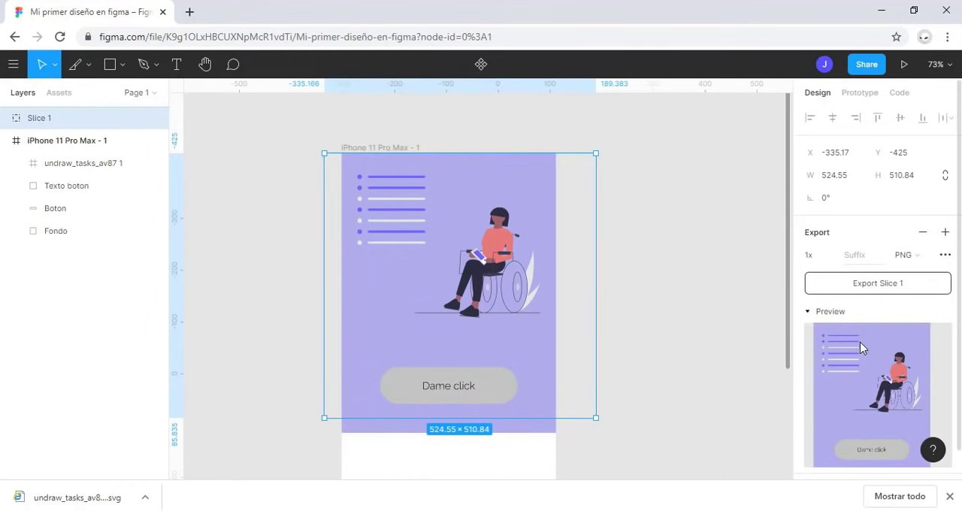
{"action": "scroll", "coordinate": [850, 370], "scroll_direction": "down", "scroll_amount": 1}
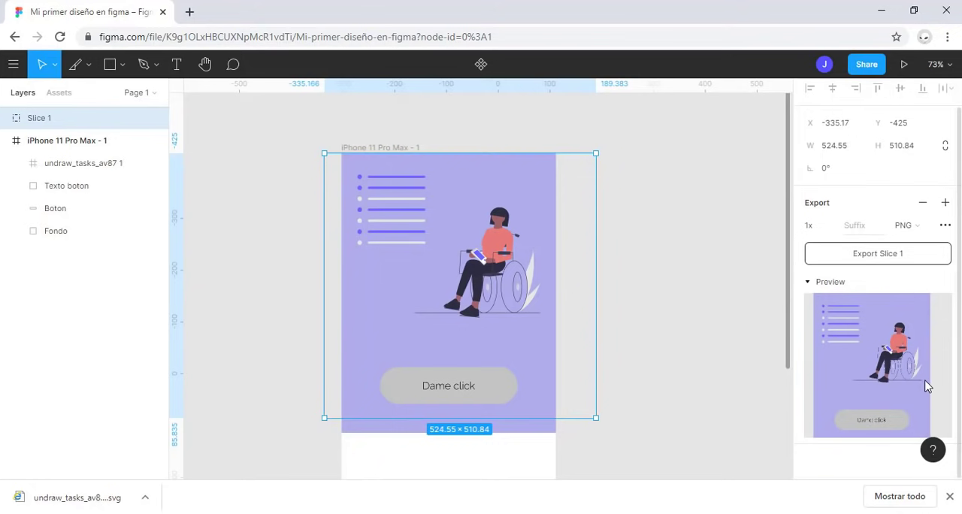
{"action": "scroll", "coordinate": [899, 344], "scroll_direction": "up", "scroll_amount": 1}
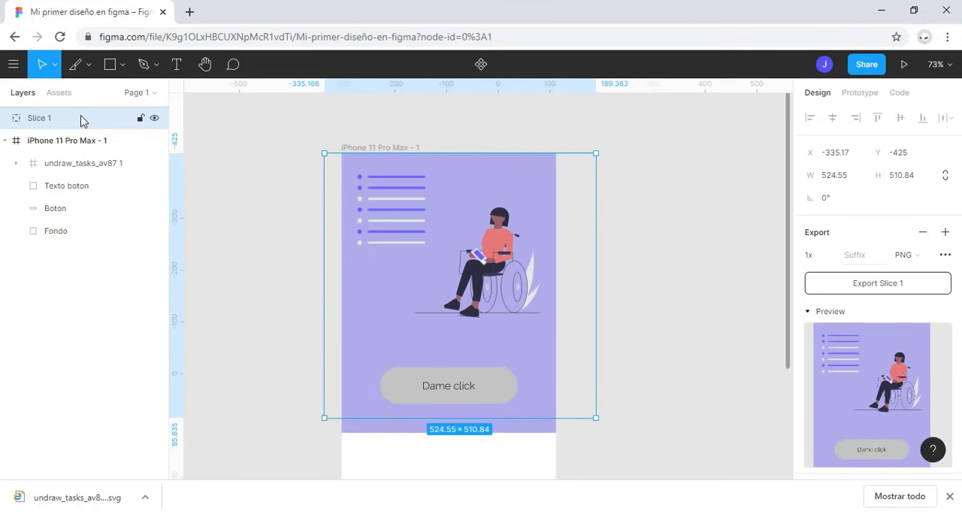
{"action": "key", "text": "Delete"}
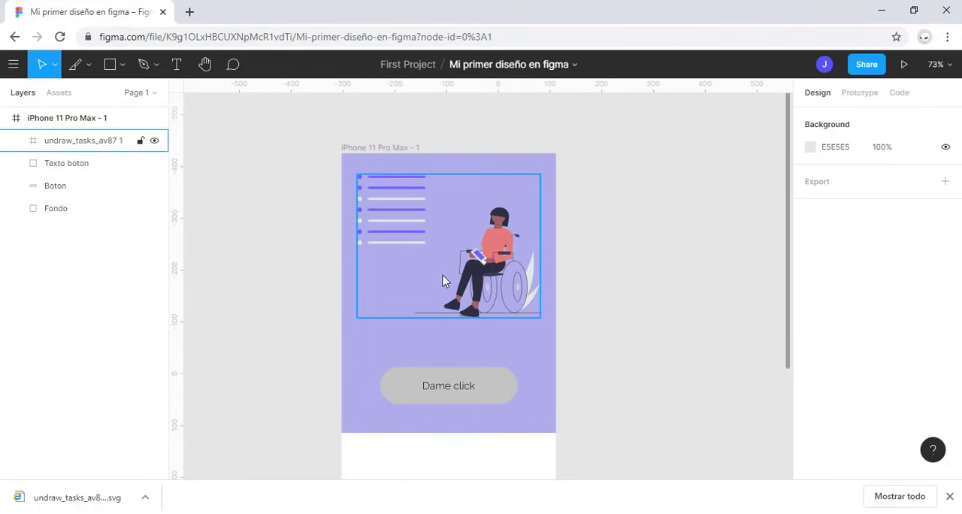
Step: Dismiss the browser's downloads bar and start the Place Image command to choose an image file
{"action": "left_click", "coordinate": [949, 496]}
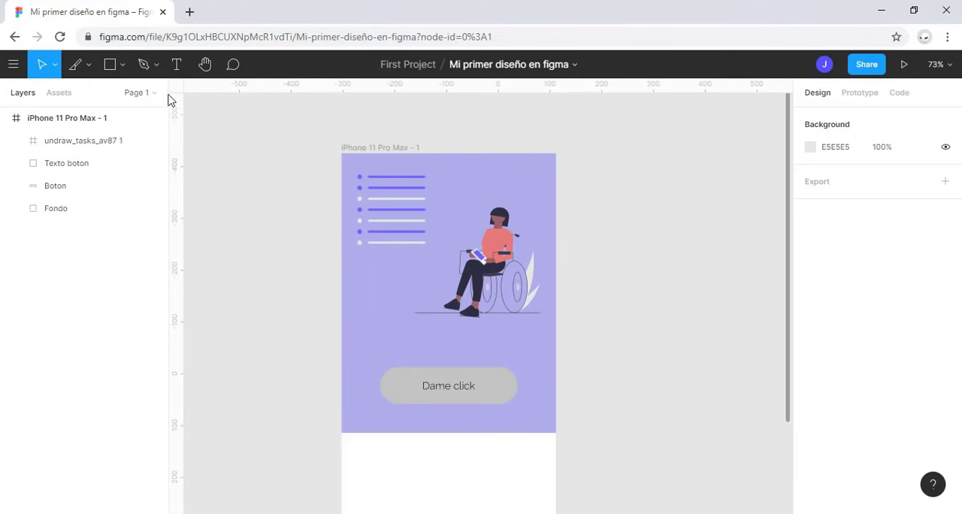
{"action": "left_click", "coordinate": [121, 69]}
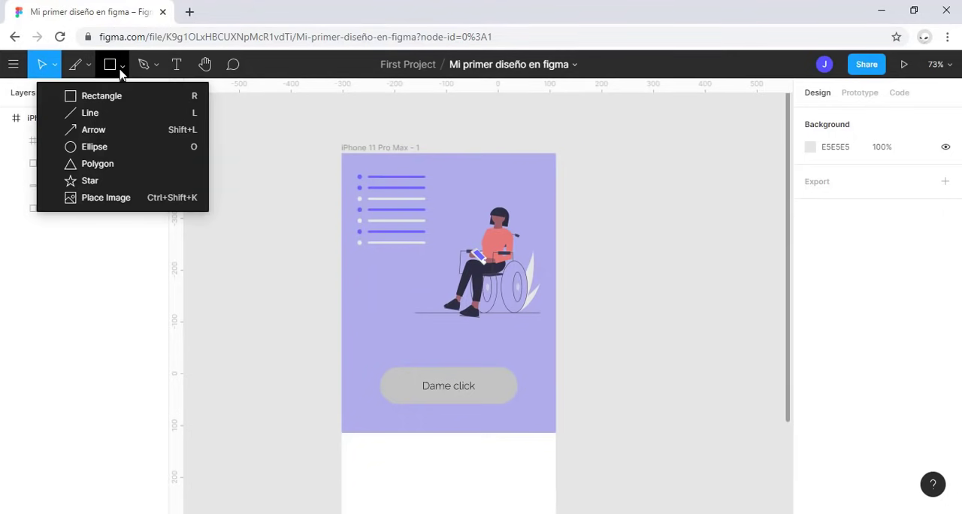
{"action": "left_click", "coordinate": [106, 198]}
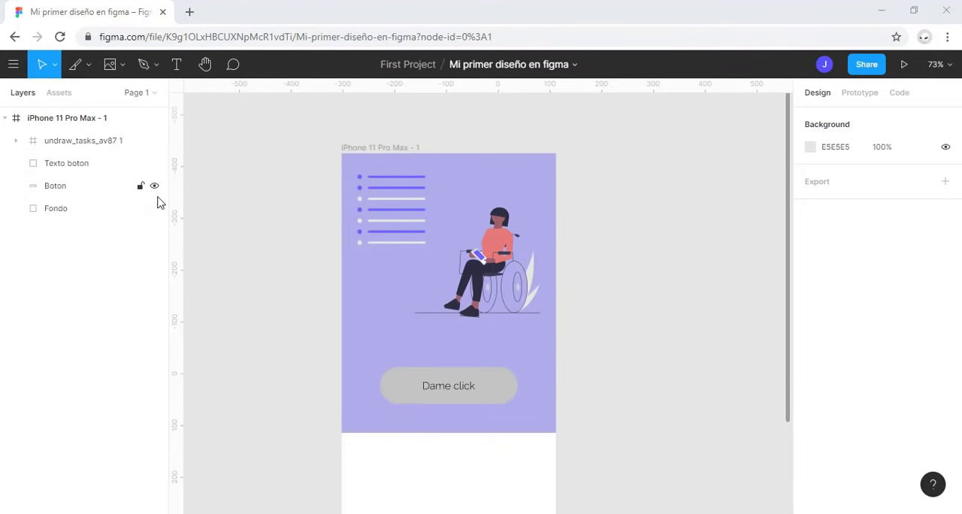
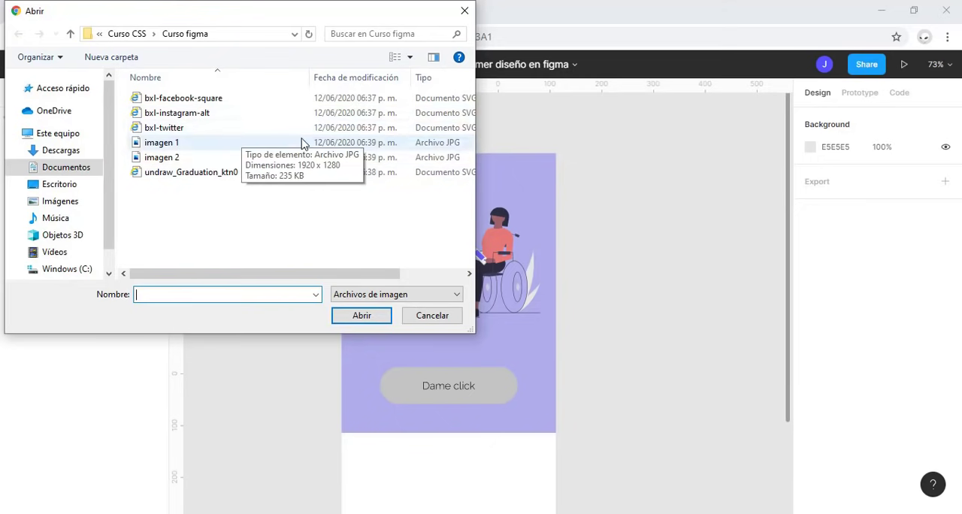
Step: Place the imagen 1 file at its native size in the blank lower area of the iPhone 11 Pro Max - 1 frame
{"action": "left_click", "coordinate": [244, 147]}
{"action": "left_click", "coordinate": [354, 314]}
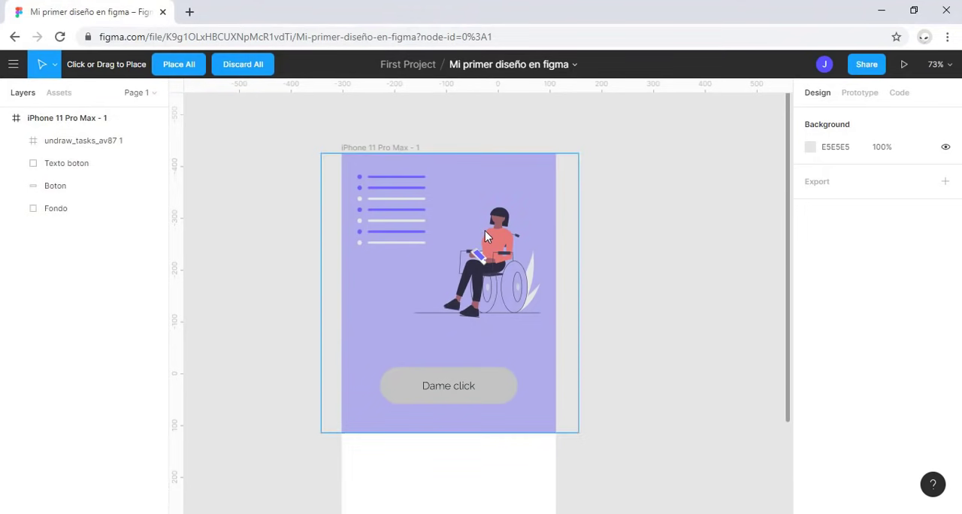
{"action": "scroll", "coordinate": [485, 231], "scroll_direction": "down", "scroll_amount": 2}
{"action": "scroll", "coordinate": [597, 317], "scroll_direction": "down", "scroll_amount": 5}
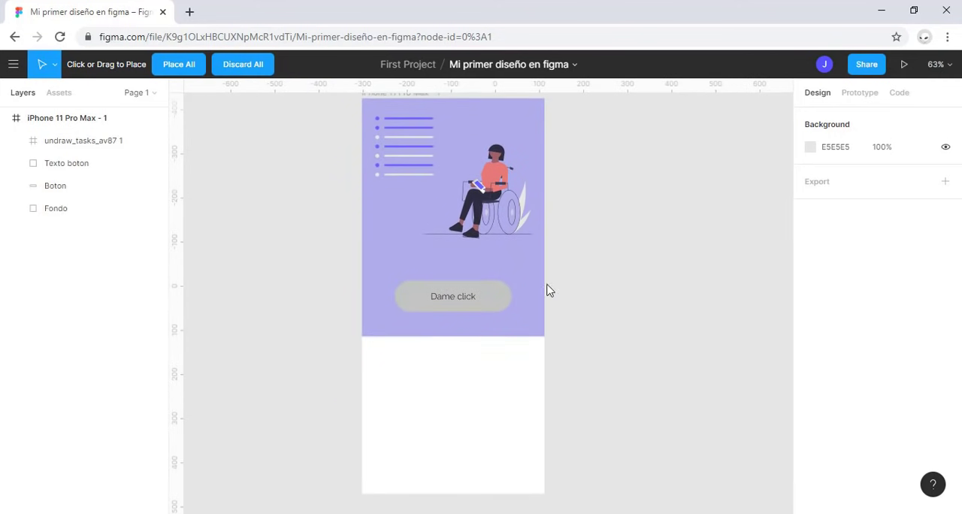
{"action": "scroll", "coordinate": [470, 308], "scroll_direction": "up", "scroll_amount": 1}
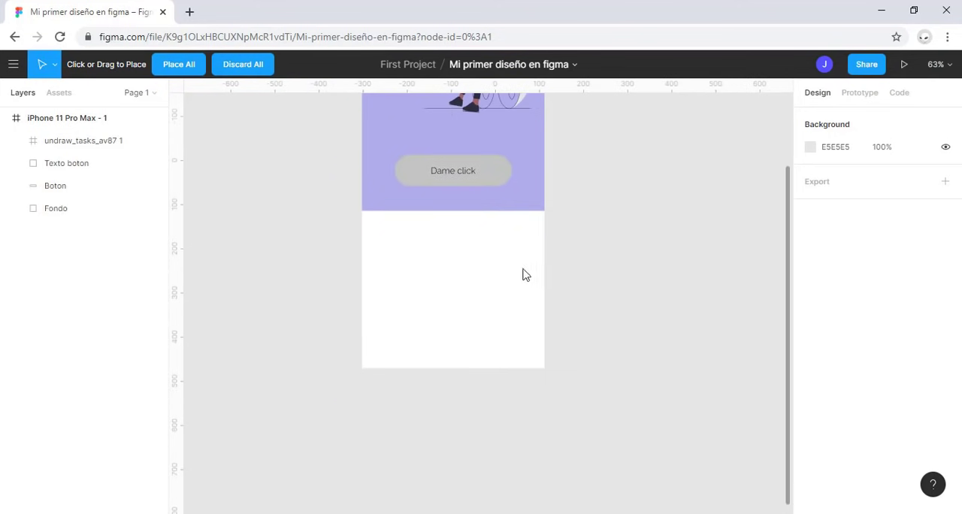
{"action": "left_click", "coordinate": [399, 280]}
Step: Shrink the placed image to about 365 × 243 within the frame's blank lower area, and delete it
{"action": "scroll", "coordinate": [484, 297], "scroll_direction": "down", "scroll_amount": 5}
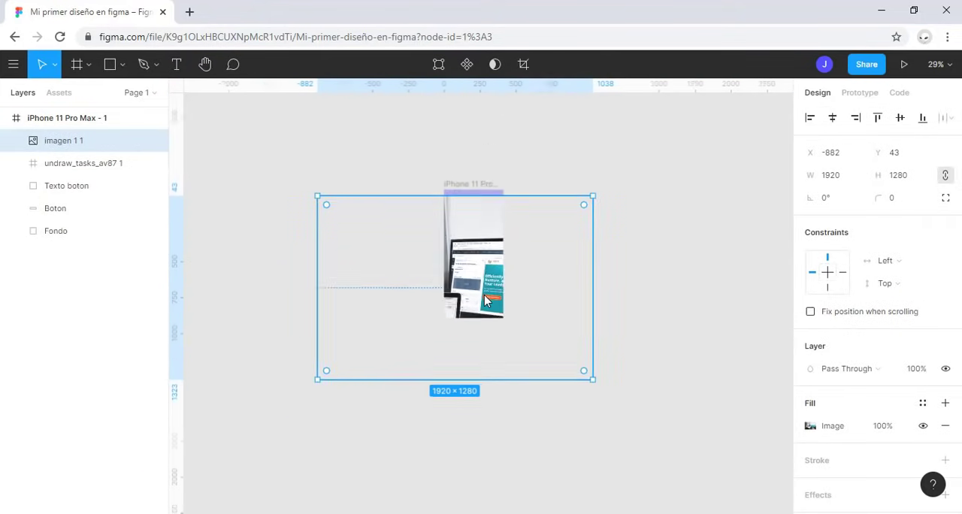
{"action": "scroll", "coordinate": [554, 275], "scroll_direction": "down", "scroll_amount": 2}
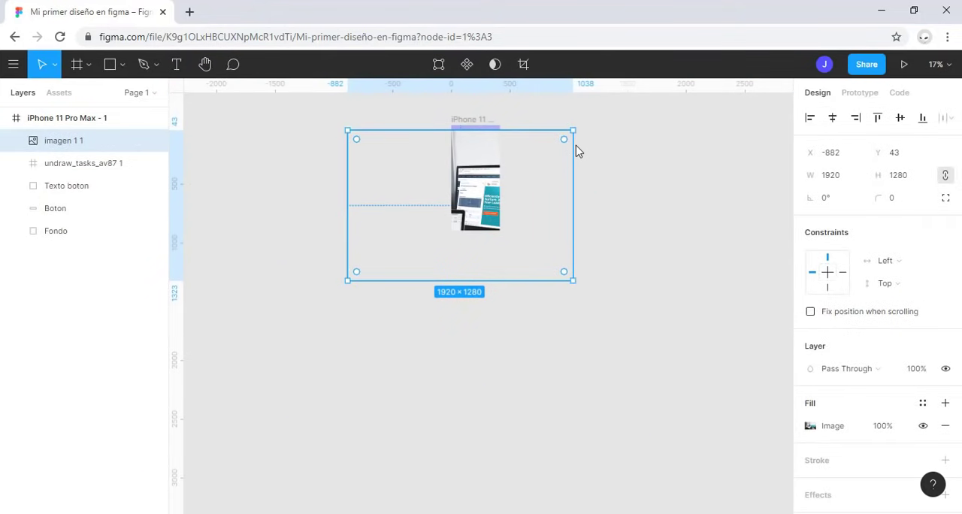
{"action": "left_click_drag", "start_coordinate": [574, 137], "coordinate": [476, 216]}
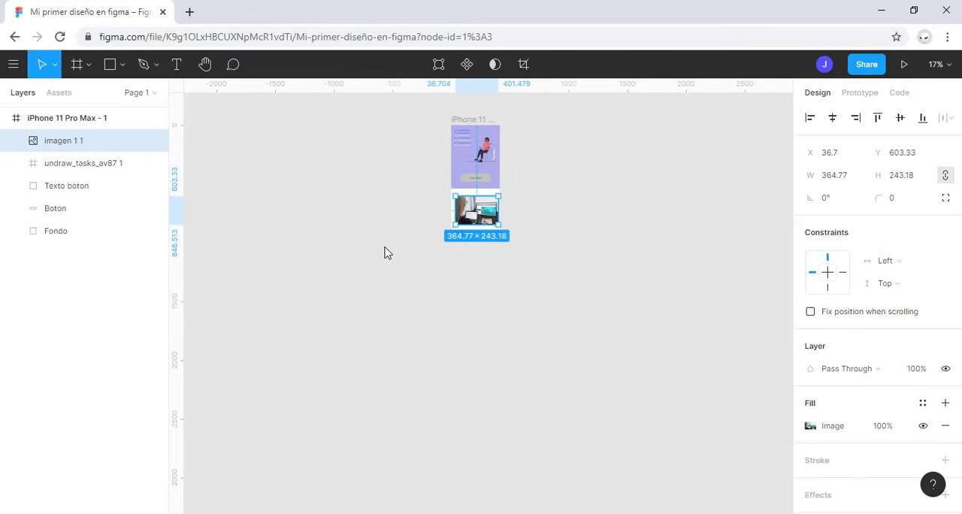
{"action": "key", "text": "Delete"}
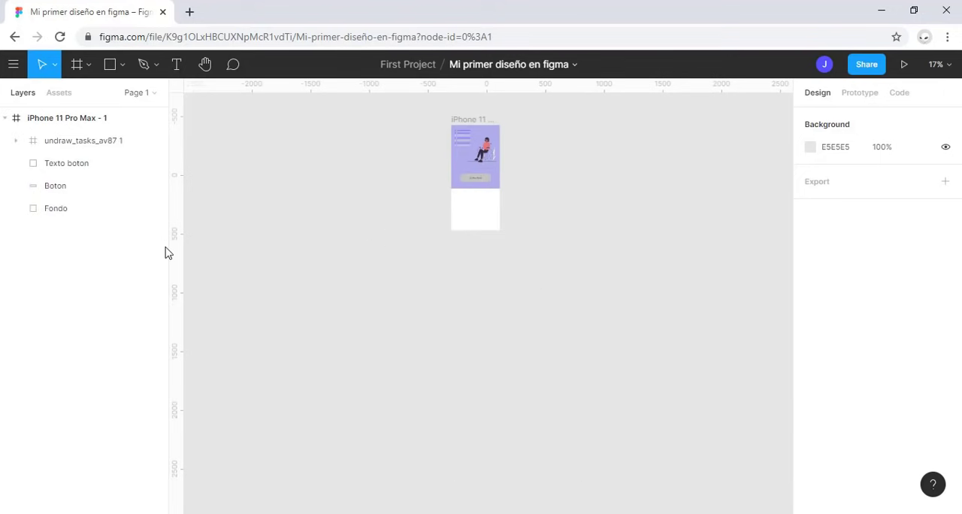
Step: Place imagen 1 again in the frame's blank lower area, drawing it at about 342 × 236
{"action": "left_click", "coordinate": [123, 67]}
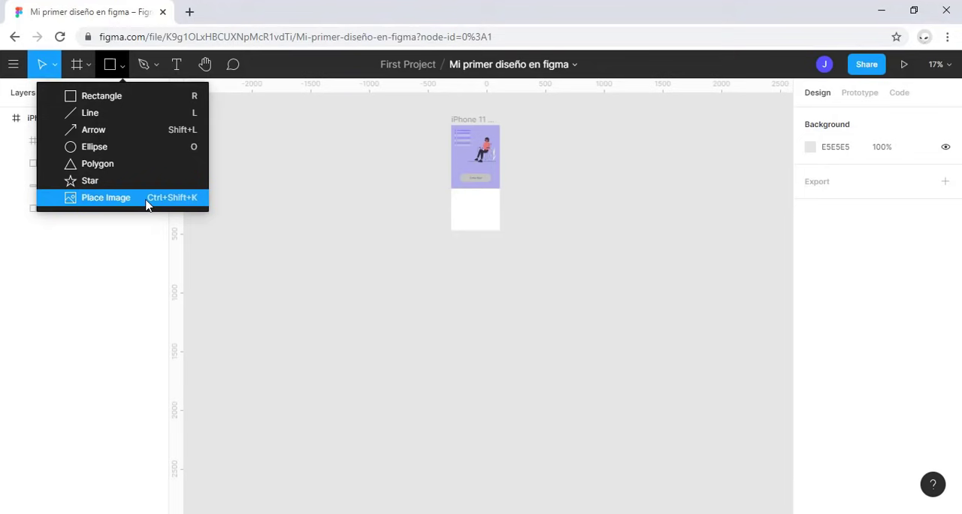
{"action": "left_click", "coordinate": [105, 198]}
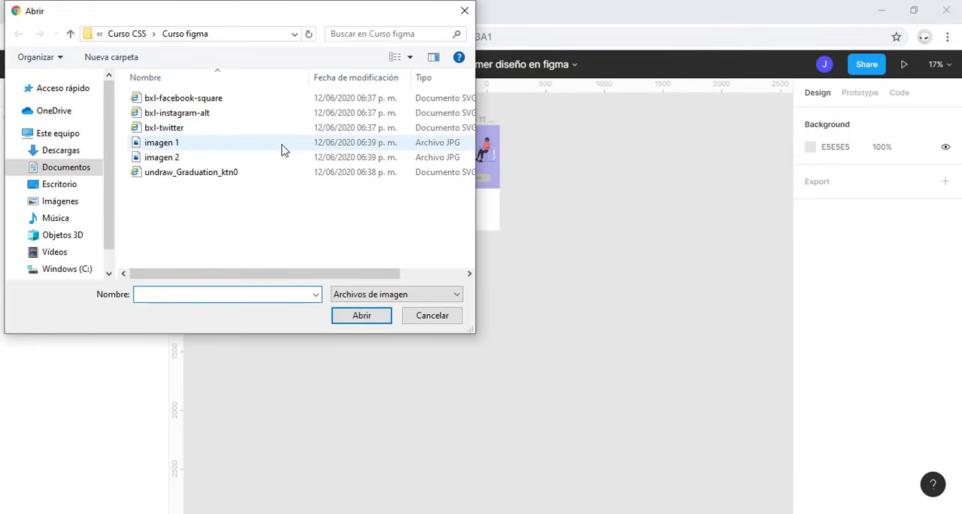
{"action": "left_click", "coordinate": [281, 144]}
{"action": "left_click", "coordinate": [363, 316]}
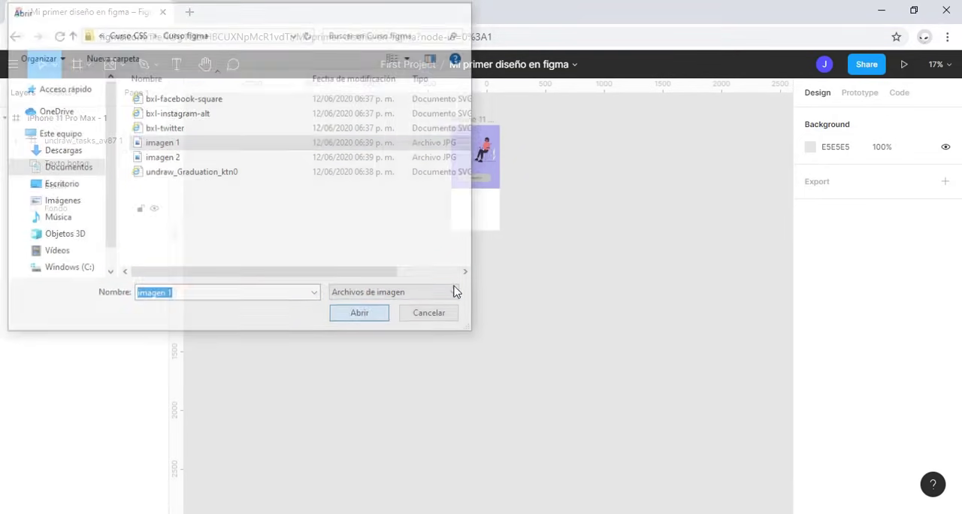
{"action": "scroll", "coordinate": [484, 250], "scroll_direction": "up", "scroll_amount": 5}
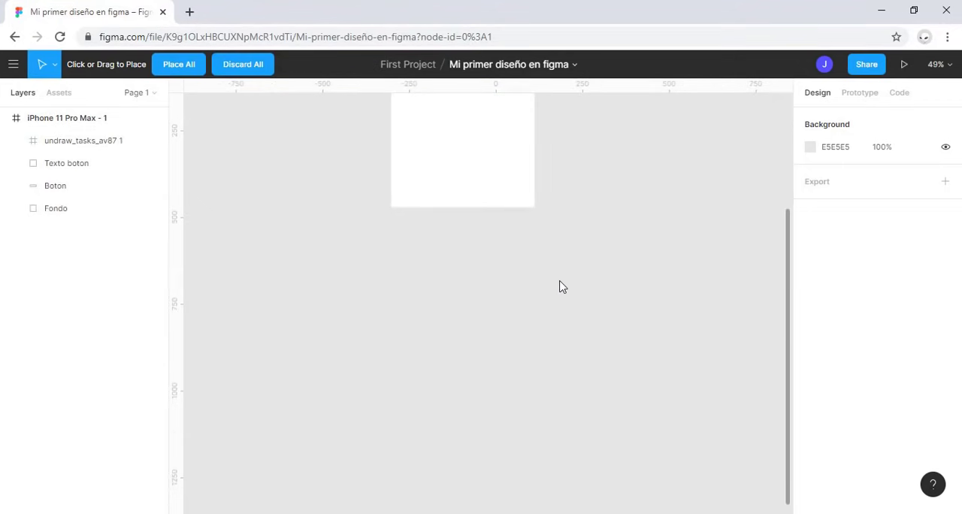
{"action": "scroll", "coordinate": [541, 282], "scroll_direction": "up", "scroll_amount": 5}
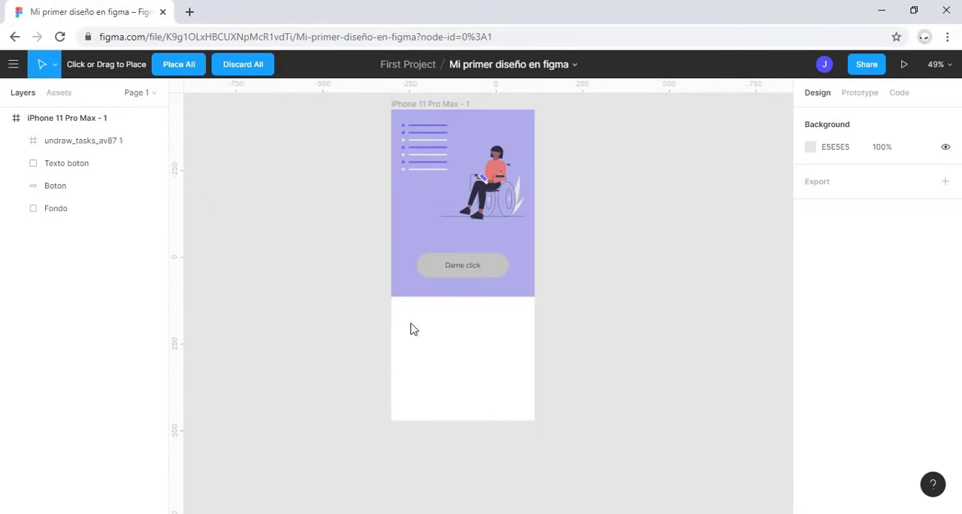
{"action": "left_click_drag", "start_coordinate": [405, 322], "coordinate": [527, 410]}
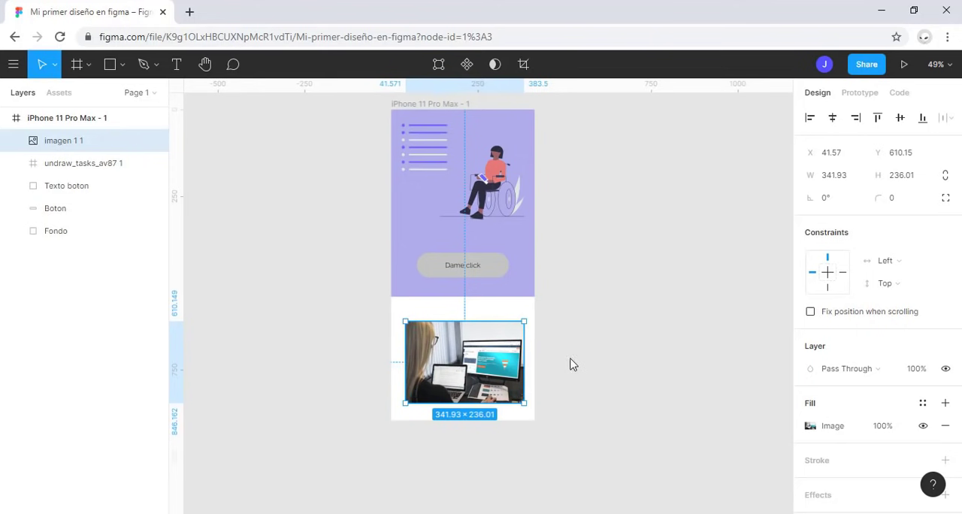
Step: Crop the placed image to its lower-left part, about 200 × 120, and move it slightly up and to the right
{"action": "left_click", "coordinate": [524, 64]}
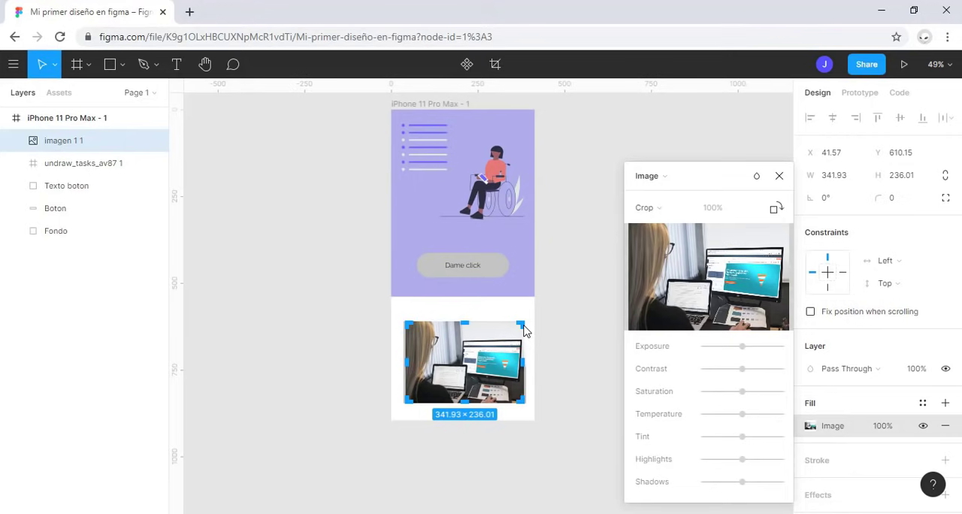
{"action": "left_click_drag", "start_coordinate": [524, 331], "coordinate": [474, 366]}
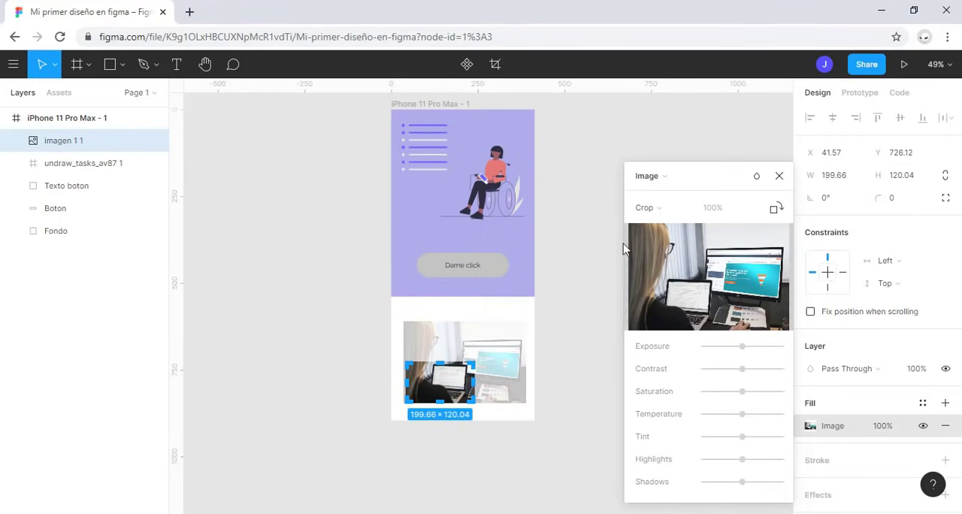
{"action": "left_click", "coordinate": [779, 176]}
{"action": "mouse_move", "coordinate": [461, 380]}
{"action": "left_mouse_down"}
{"action": "mouse_move", "coordinate": [490, 349]}
{"action": "mouse_move", "coordinate": [466, 366]}
{"action": "left_mouse_up"}
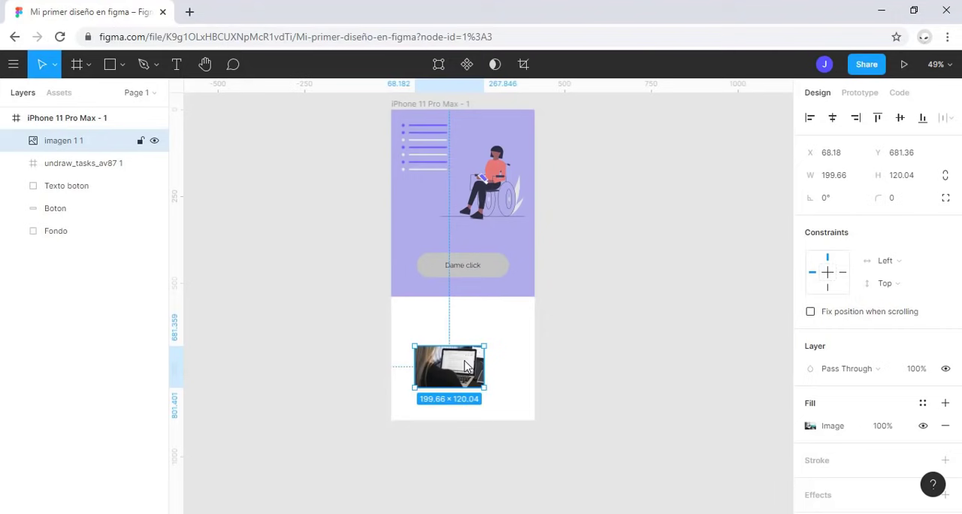
Step: Undo the move and the crop of the placed image
{"action": "key", "text": "ctrl+z"}
{"action": "key", "text": "ctrl+z"}
{"action": "key", "text": "Escape"}
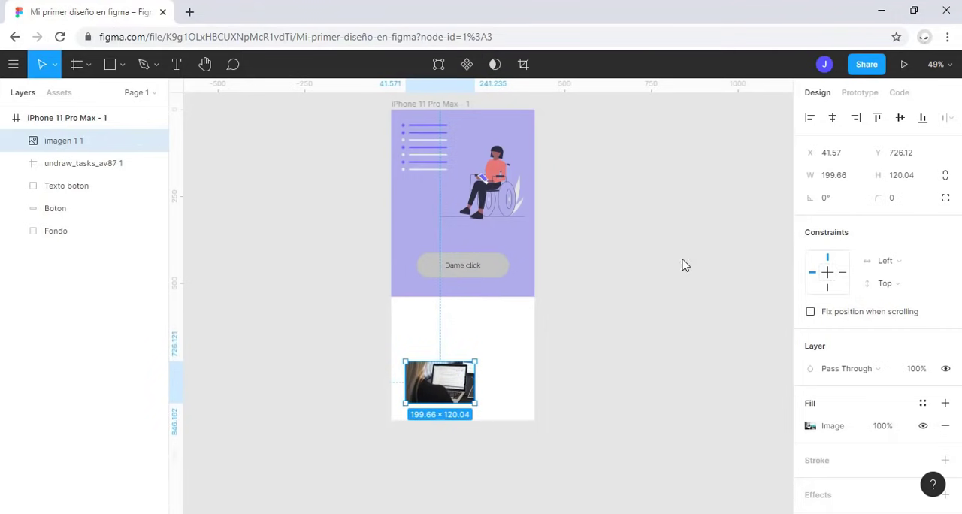
{"action": "key", "text": "ctrl+z"}
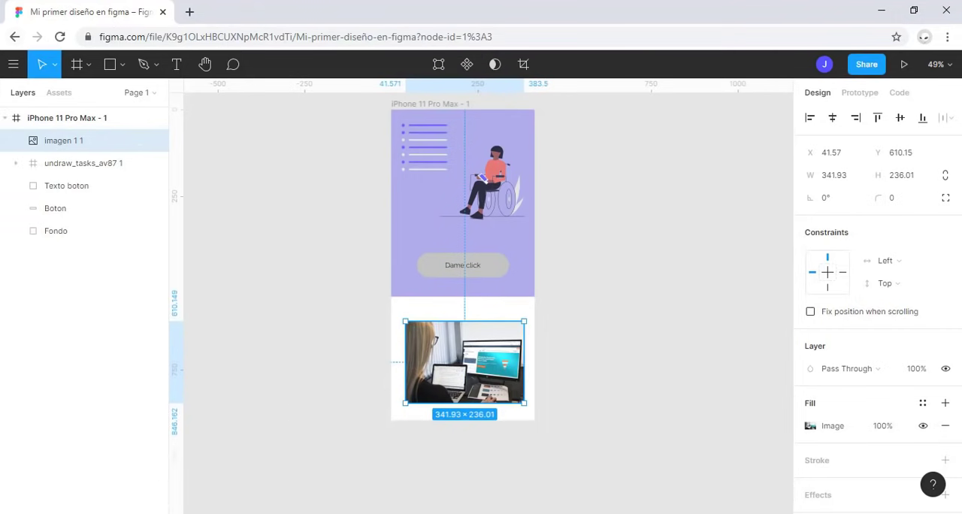
Step: Try the Fill and Fit scaling modes on the placed image's fill, and leave it set to Crop
{"action": "left_click", "coordinate": [809, 426]}
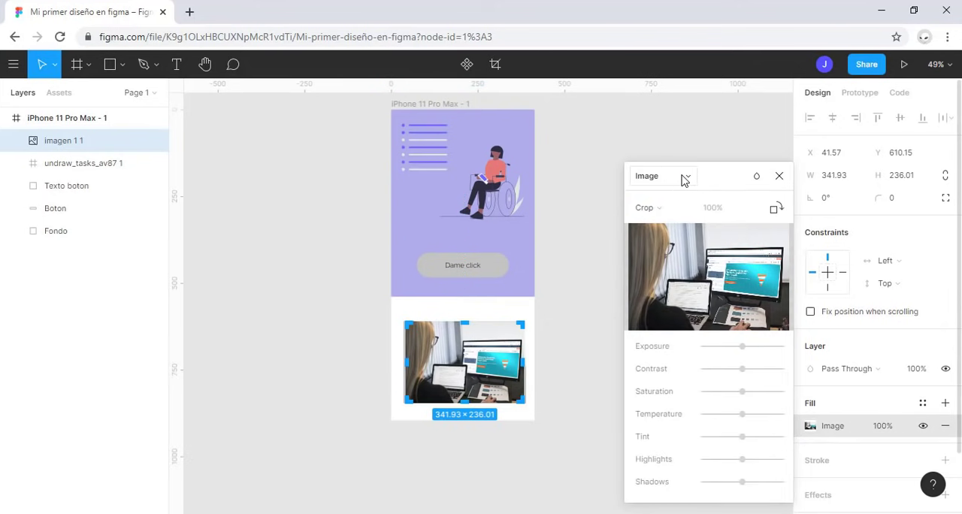
{"action": "left_click", "coordinate": [674, 215]}
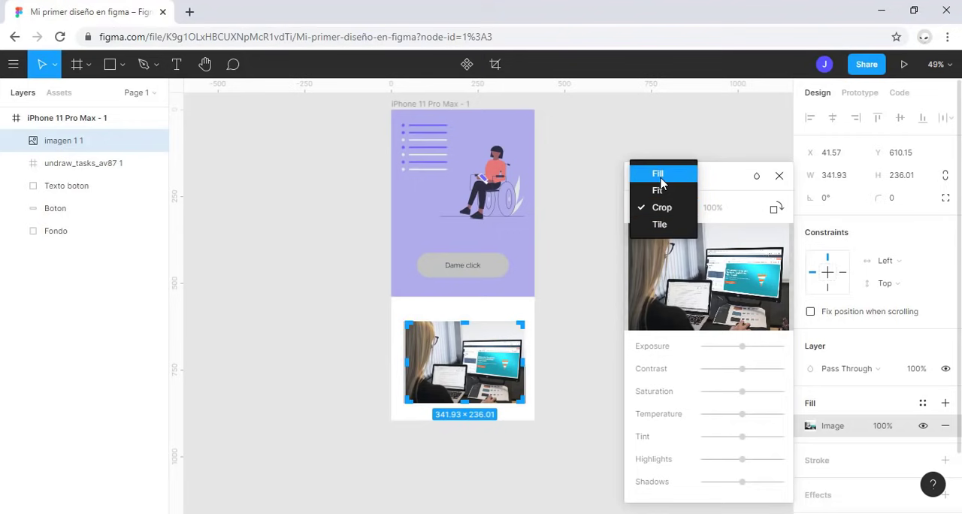
{"action": "left_click", "coordinate": [659, 174]}
{"action": "left_click", "coordinate": [664, 208]}
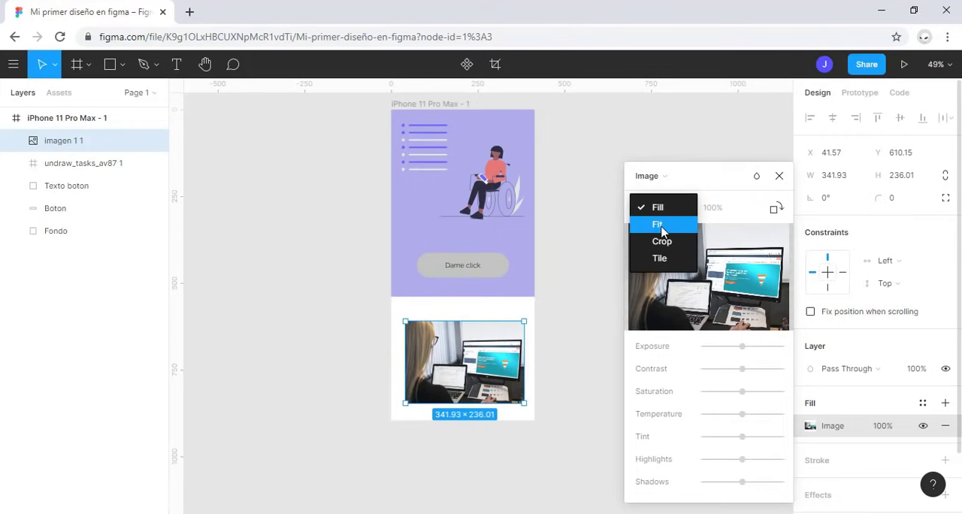
{"action": "left_click", "coordinate": [670, 223]}
{"action": "left_click", "coordinate": [674, 218]}
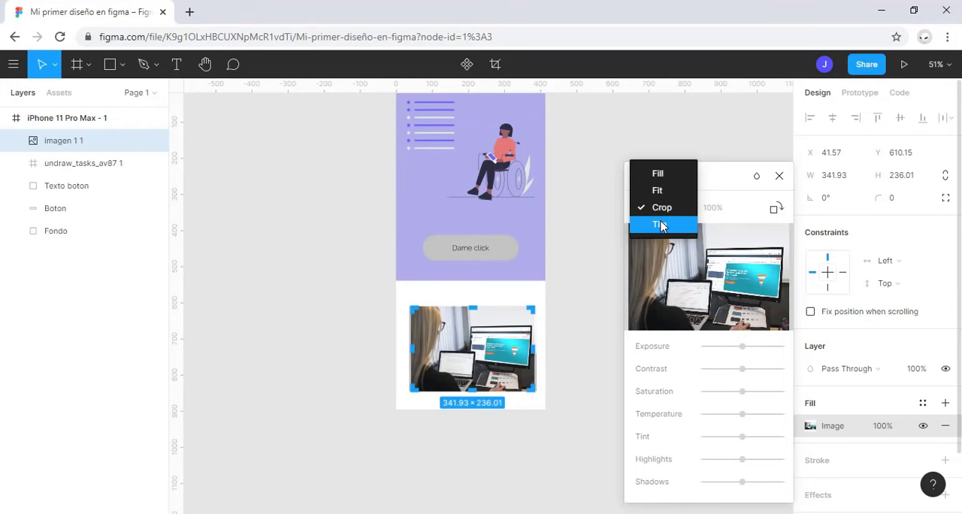
{"action": "left_click", "coordinate": [665, 210]}
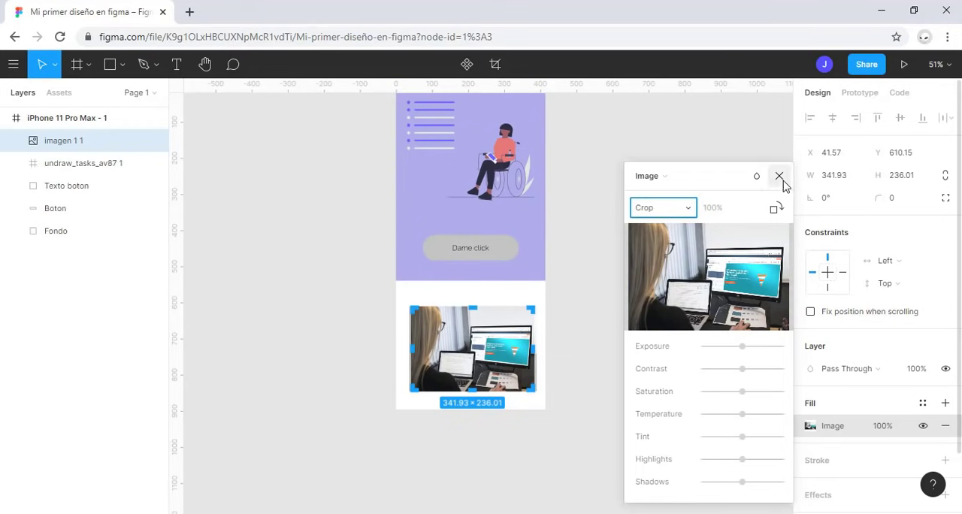
{"action": "left_click", "coordinate": [779, 176]}
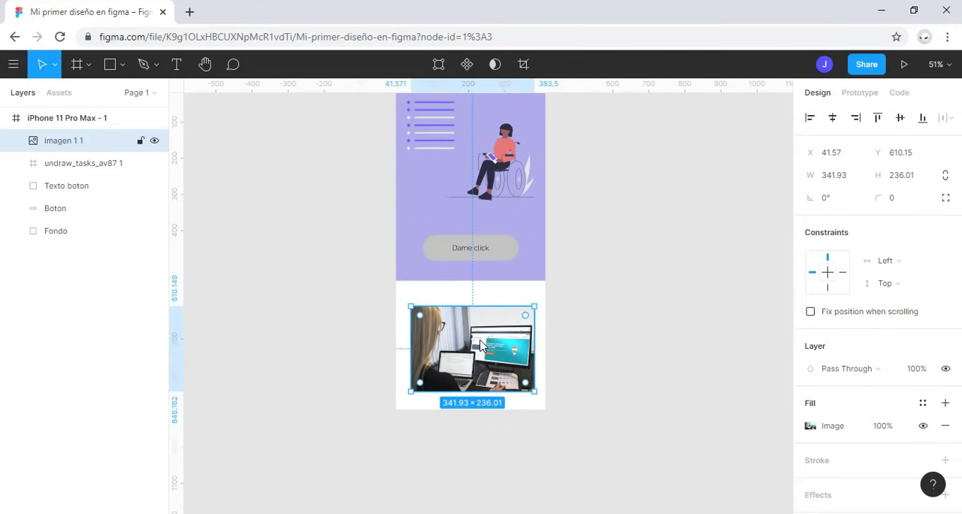
Step: Delete the placed image and put the undraw_tasks_av87 1 illustration in the frame's blank lower area at about 299 × 234
{"action": "key", "text": "Delete"}
{"action": "scroll", "coordinate": [483, 346], "scroll_direction": "up", "scroll_amount": 2}
{"action": "left_click", "coordinate": [453, 196]}
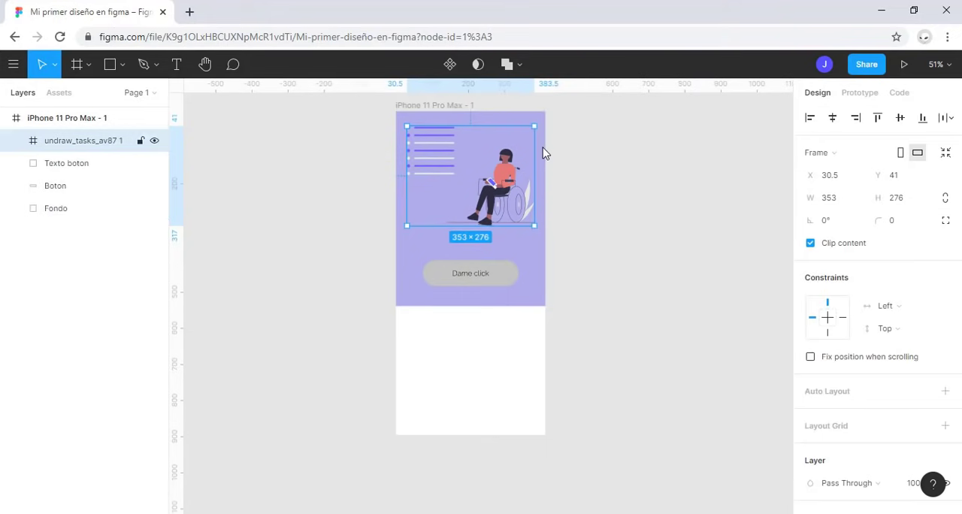
{"action": "left_click_drag", "start_coordinate": [526, 156], "coordinate": [492, 368]}
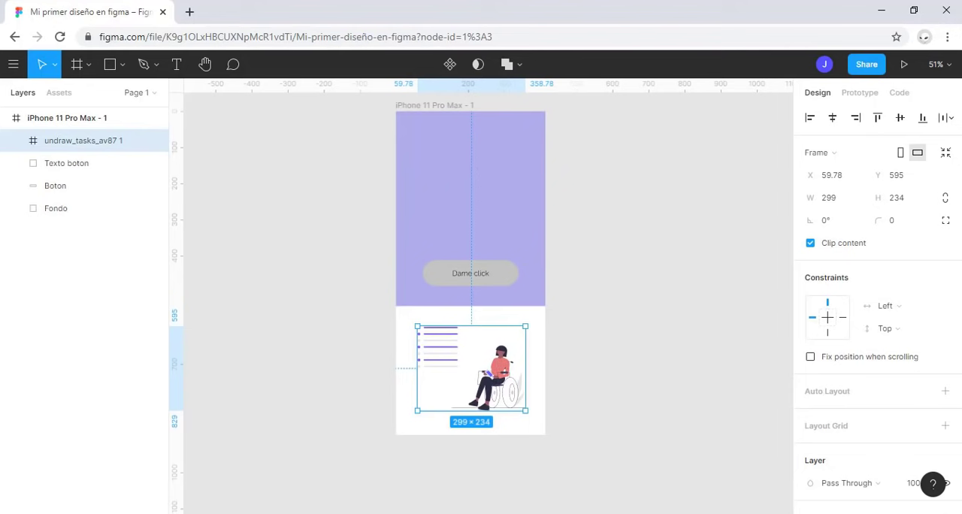
Step: Change the Fondo rectangle's fill type from solid to Image, using the imagen 2 file
{"action": "left_click", "coordinate": [476, 153]}
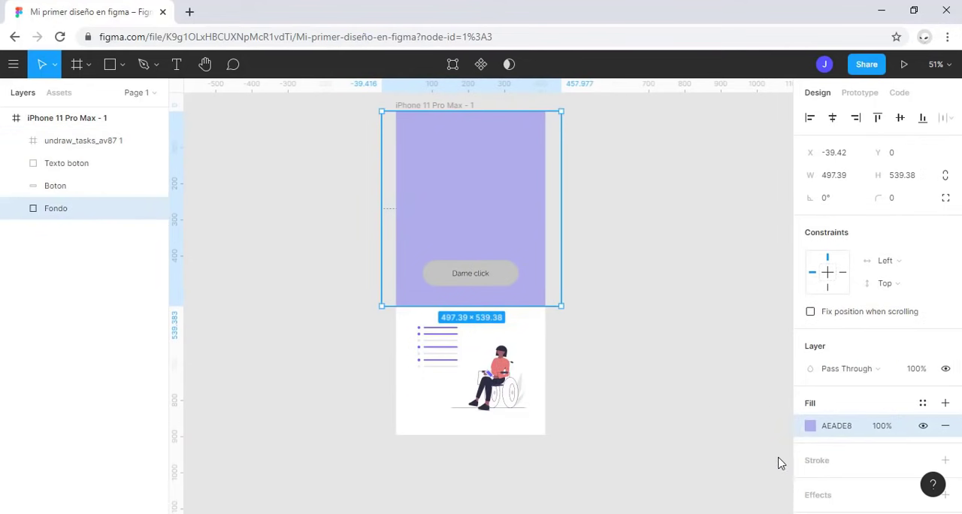
{"action": "left_click", "coordinate": [816, 430]}
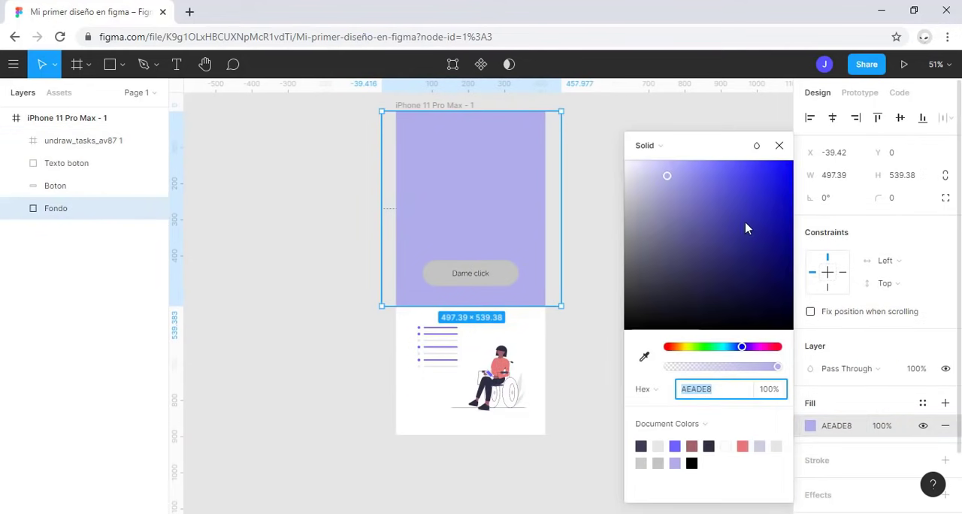
{"action": "left_click", "coordinate": [650, 148]}
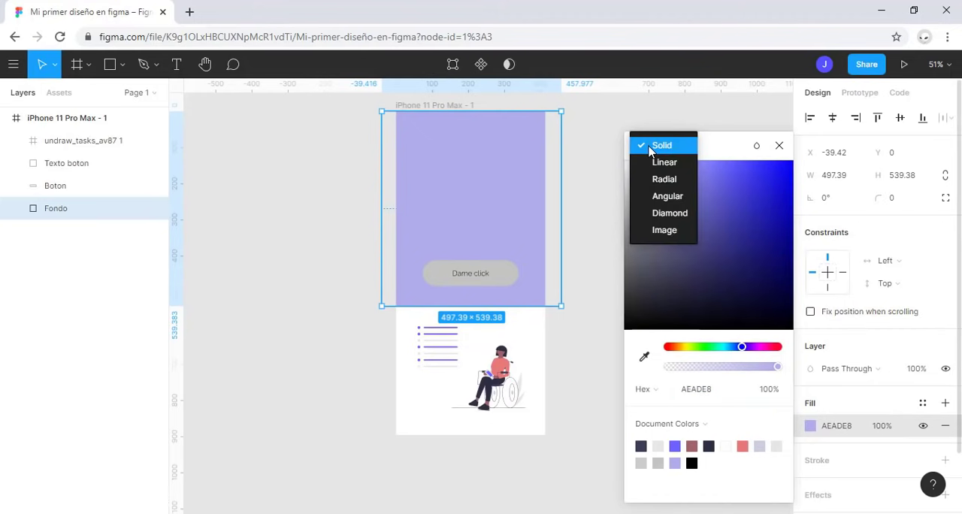
{"action": "left_click", "coordinate": [664, 229]}
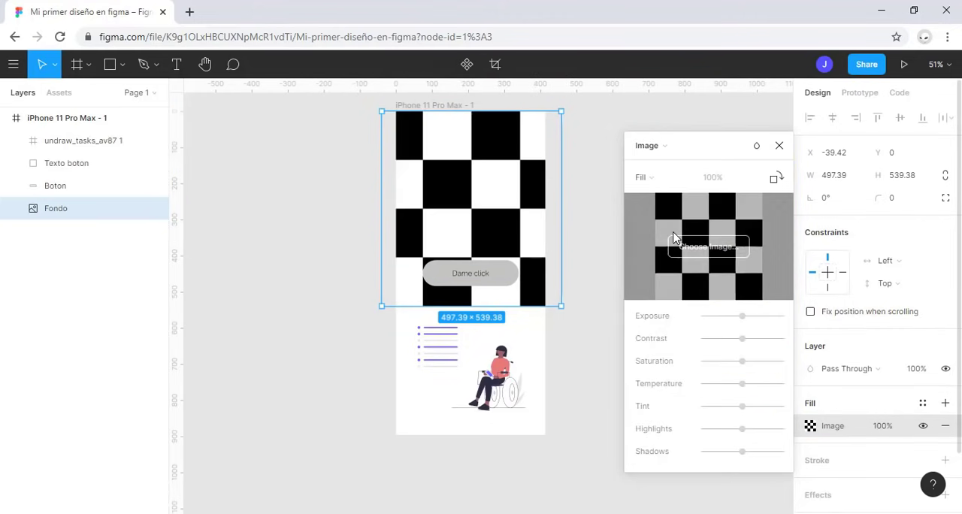
{"action": "left_click", "coordinate": [719, 255]}
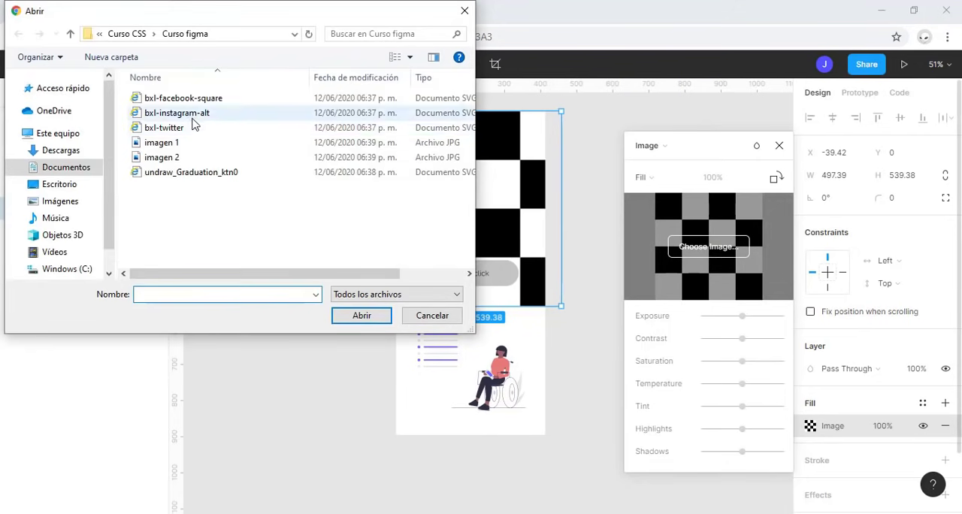
{"action": "left_click", "coordinate": [191, 148]}
{"action": "left_click", "coordinate": [265, 160]}
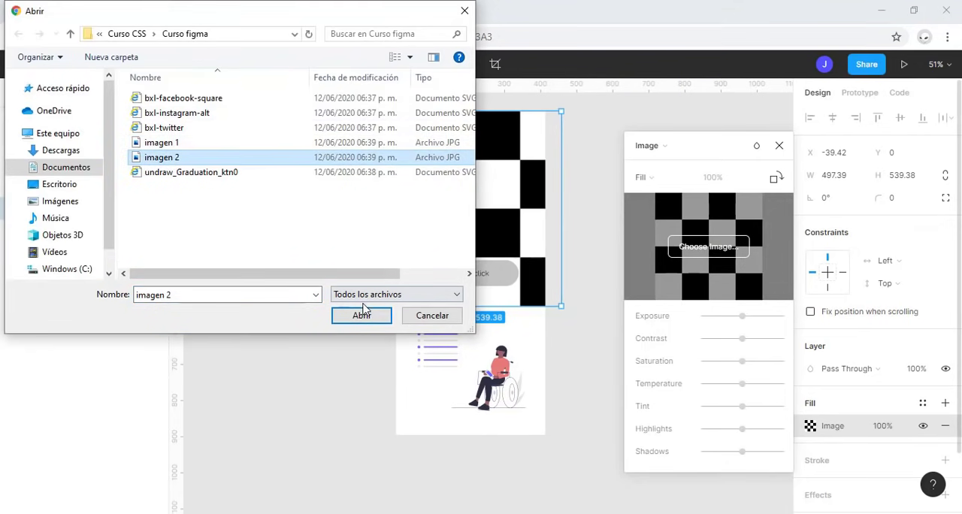
{"action": "left_click", "coordinate": [361, 315]}
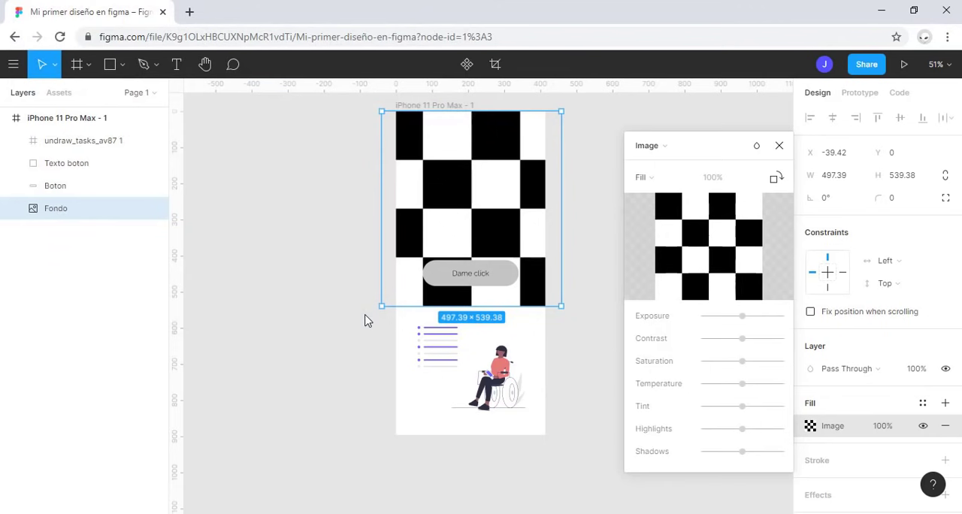
{"action": "left_click", "coordinate": [779, 146]}
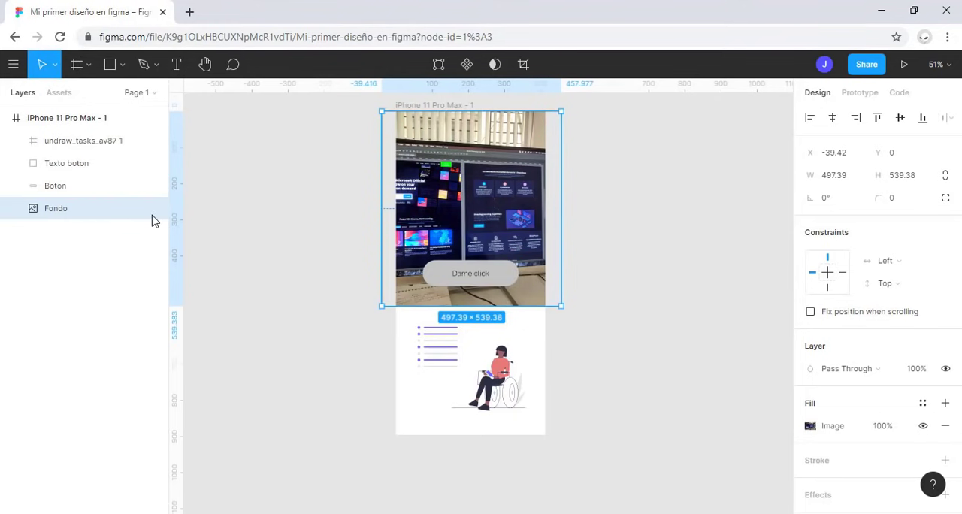
Step: Add a second fill over the Fondo rectangle's image as a solid blue overlay, 4975E7 at 48% opacity
{"action": "left_click", "coordinate": [946, 406]}
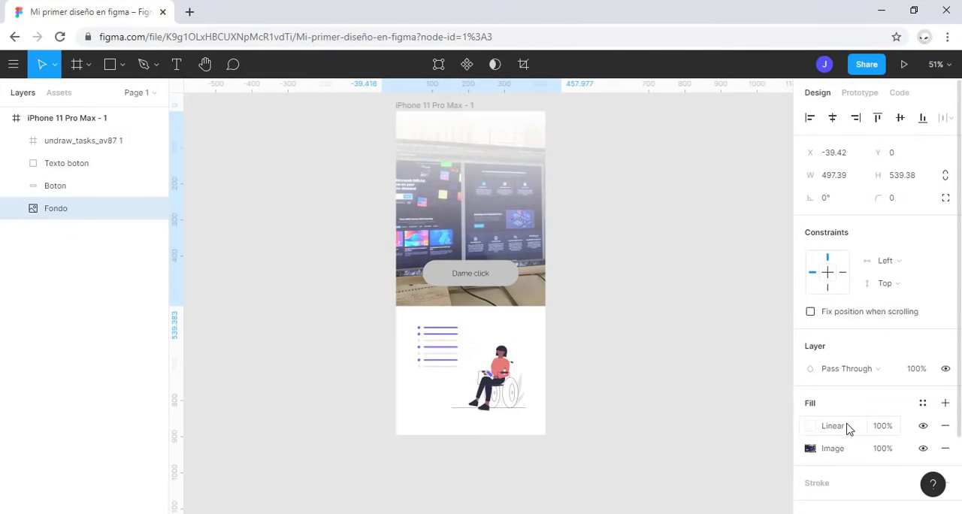
{"action": "left_click", "coordinate": [811, 426]}
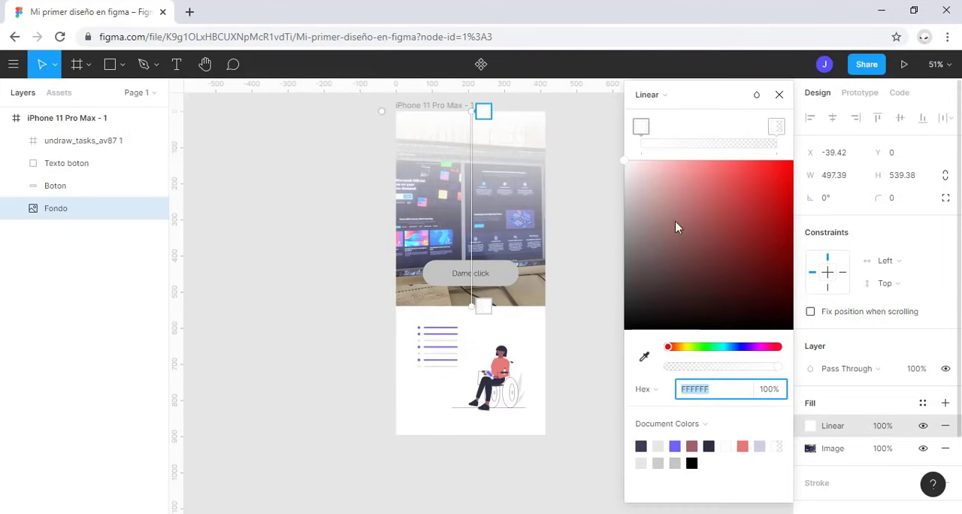
{"action": "left_click", "coordinate": [664, 96]}
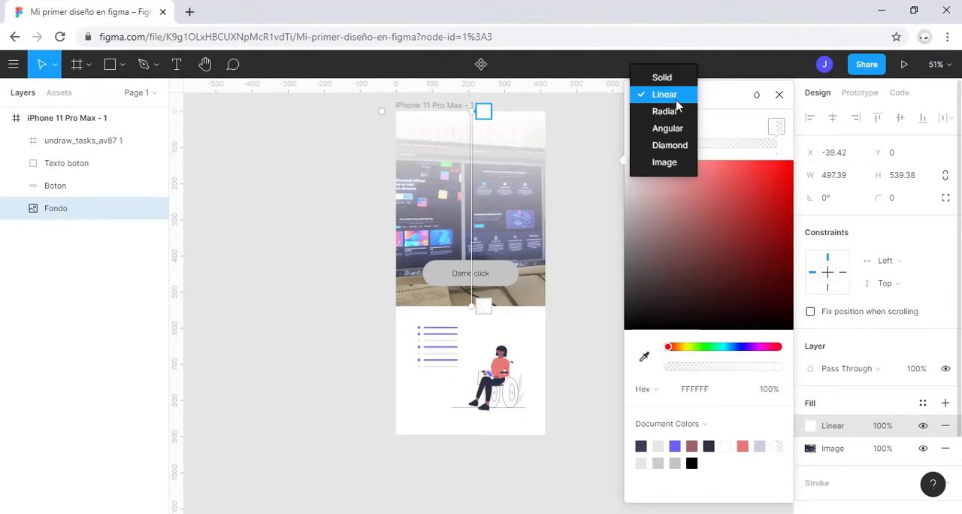
{"action": "left_click", "coordinate": [664, 80]}
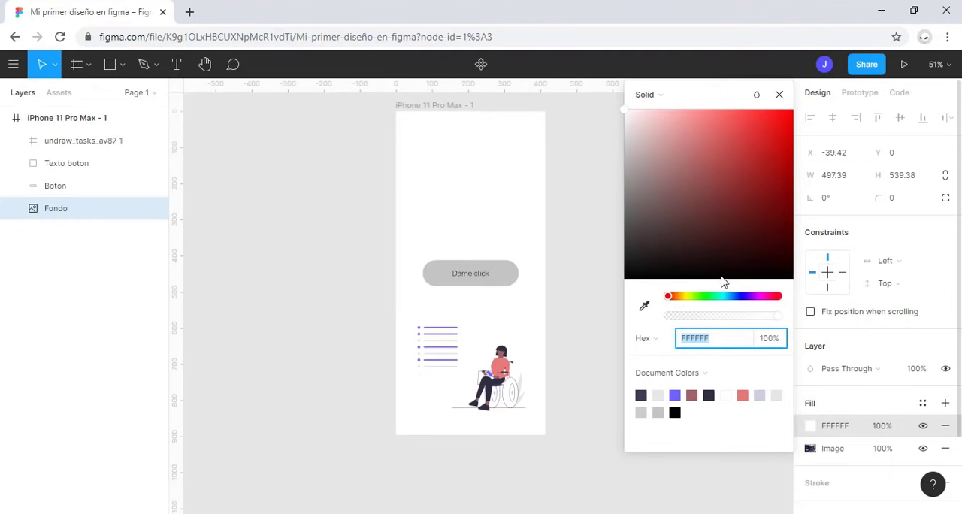
{"action": "left_click", "coordinate": [736, 296]}
{"action": "left_click_drag", "start_coordinate": [730, 167], "coordinate": [739, 125]}
{"action": "left_click_drag", "start_coordinate": [742, 321], "coordinate": [723, 321]}
{"action": "left_click", "coordinate": [779, 95]}
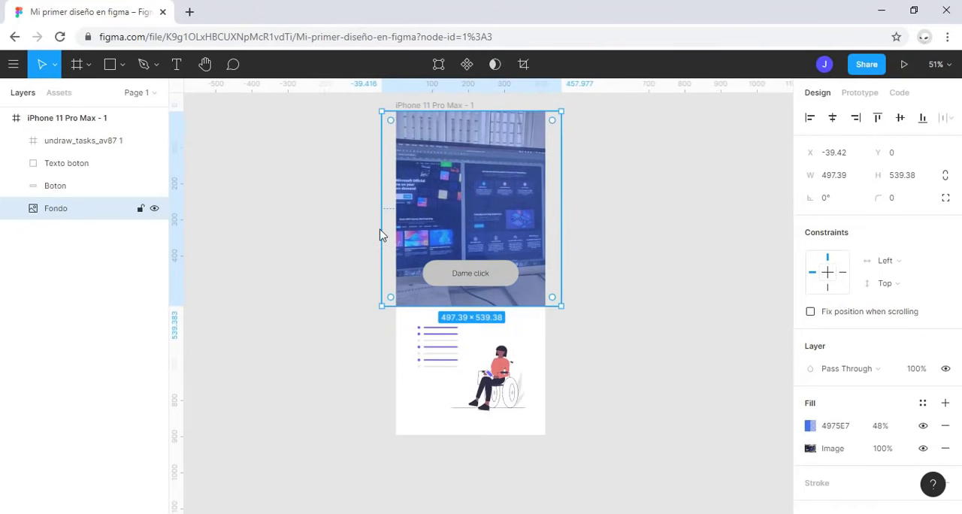
Step: Place two vertical ruler guides aligned with the left and right edges of the Dame click button
{"action": "scroll", "coordinate": [359, 234], "scroll_direction": "up", "scroll_amount": 5}
{"action": "left_click_drag", "start_coordinate": [769, 254], "coordinate": [662, 327]}
{"action": "scroll", "coordinate": [662, 332], "scroll_direction": "up", "scroll_amount": 2}
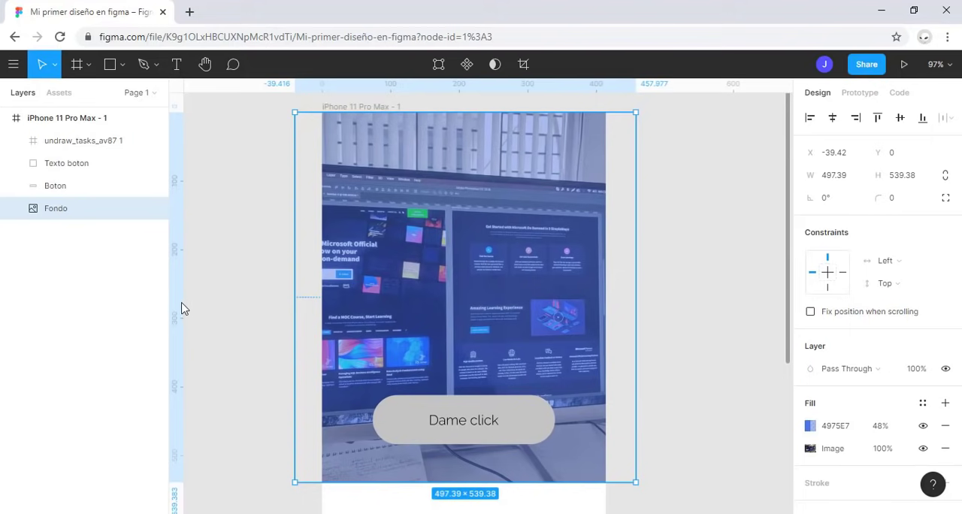
{"action": "left_click_drag", "start_coordinate": [179, 305], "coordinate": [328, 379]}
{"action": "left_click_drag", "start_coordinate": [178, 241], "coordinate": [557, 358]}
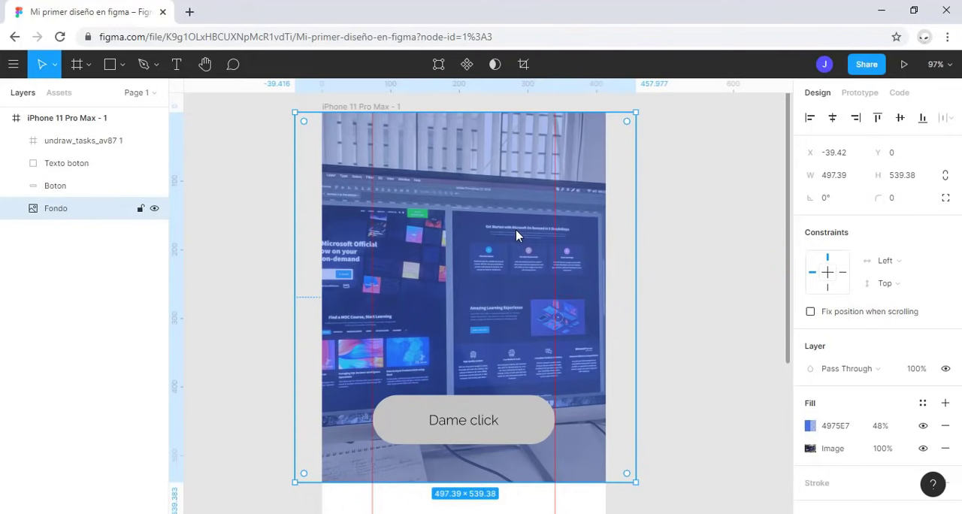
{"action": "scroll", "coordinate": [515, 229], "scroll_direction": "down", "scroll_amount": 5}
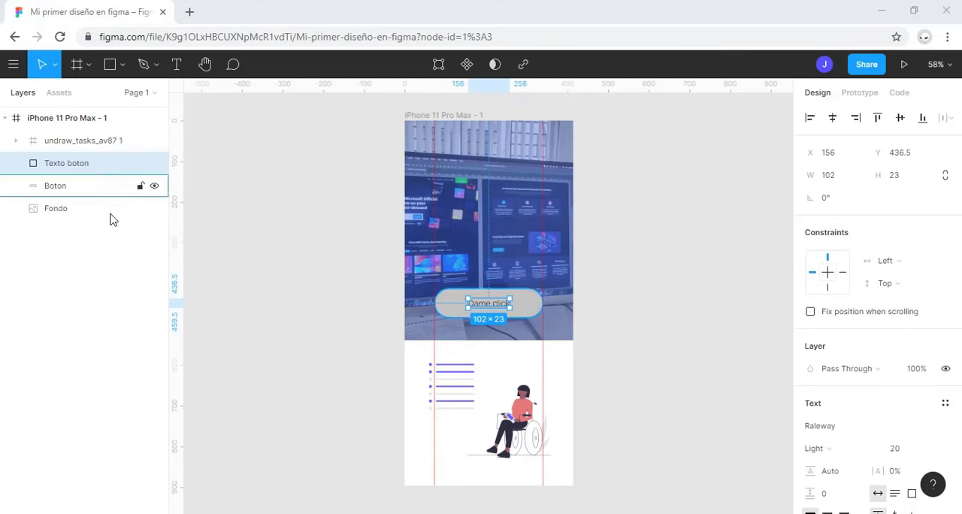
Step: Try moving the button shape and its text up together, and undo the move
{"action": "left_click", "coordinate": [57, 186], "text": "shift"}
{"action": "left_click_drag", "start_coordinate": [461, 307], "coordinate": [460, 286]}
{"action": "key", "text": "ctrl+z"}
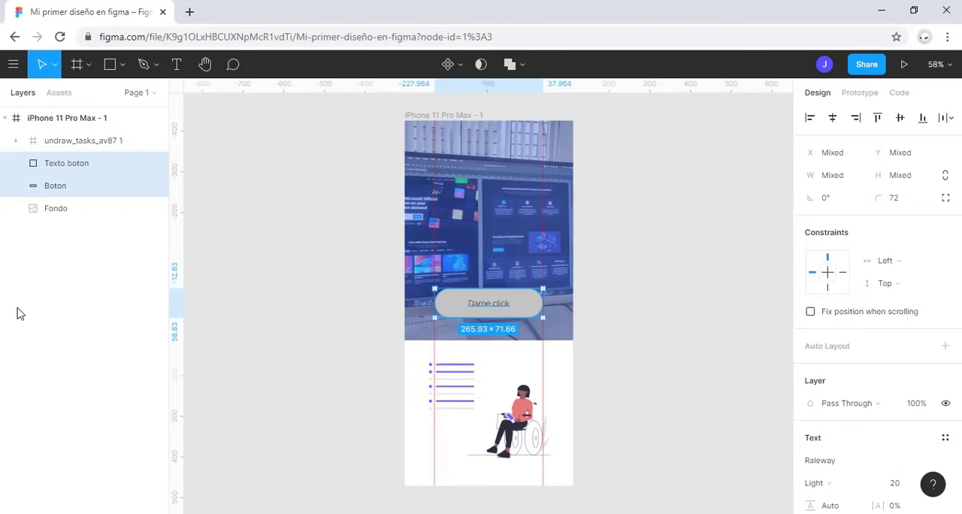
Step: Group the Texto boton and Boton layers and rename the group Boton
{"action": "left_click", "coordinate": [53, 166]}
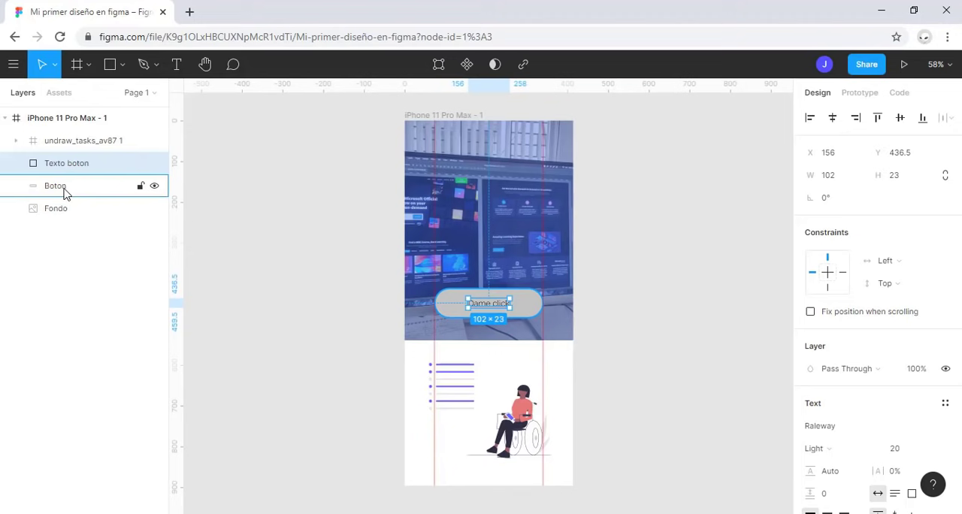
{"action": "left_click", "coordinate": [64, 188], "text": "shift"}
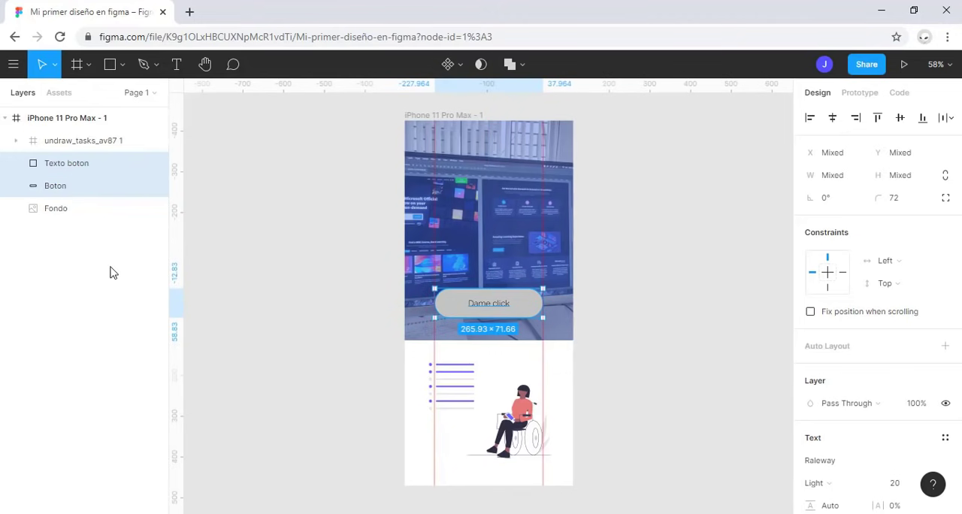
{"action": "key", "text": "ctrl+g"}
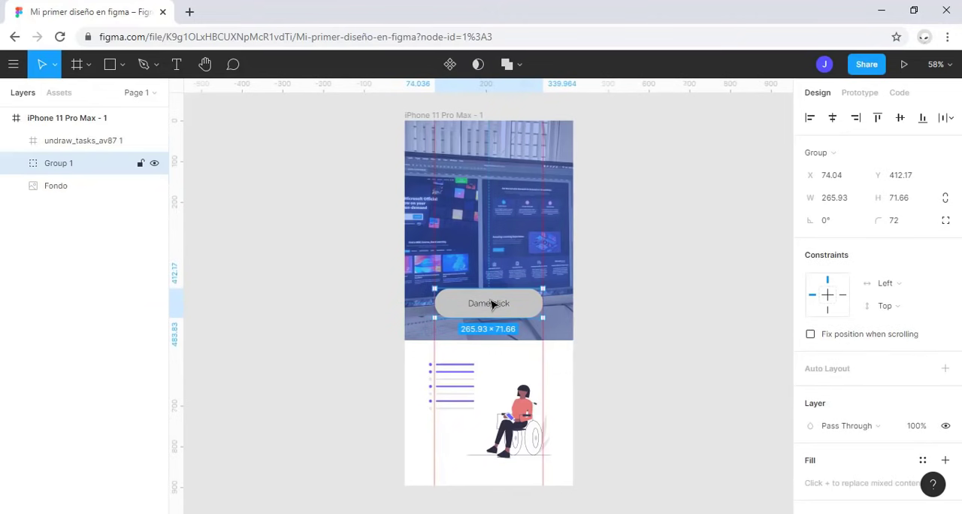
{"action": "double_click", "coordinate": [64, 166]}
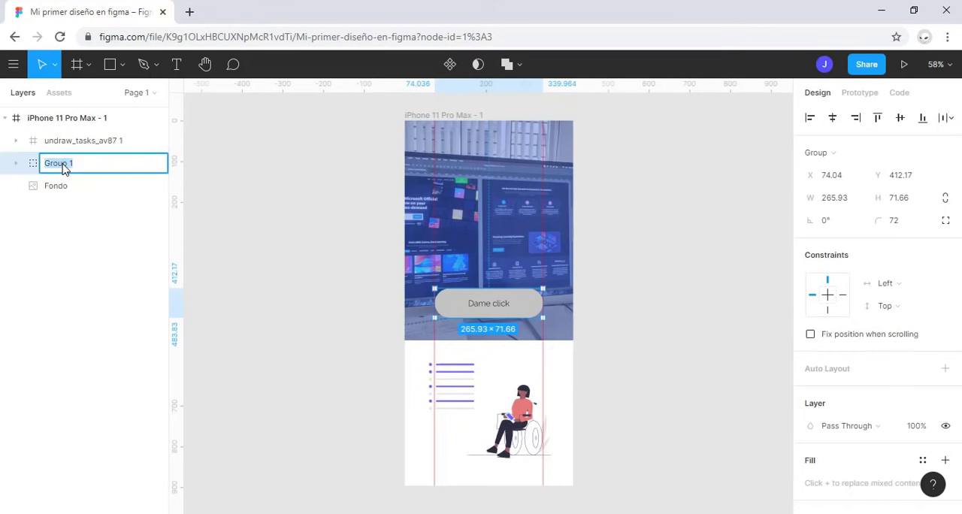
{"action": "type", "text": "Boton"}
{"action": "key", "text": "Return"}
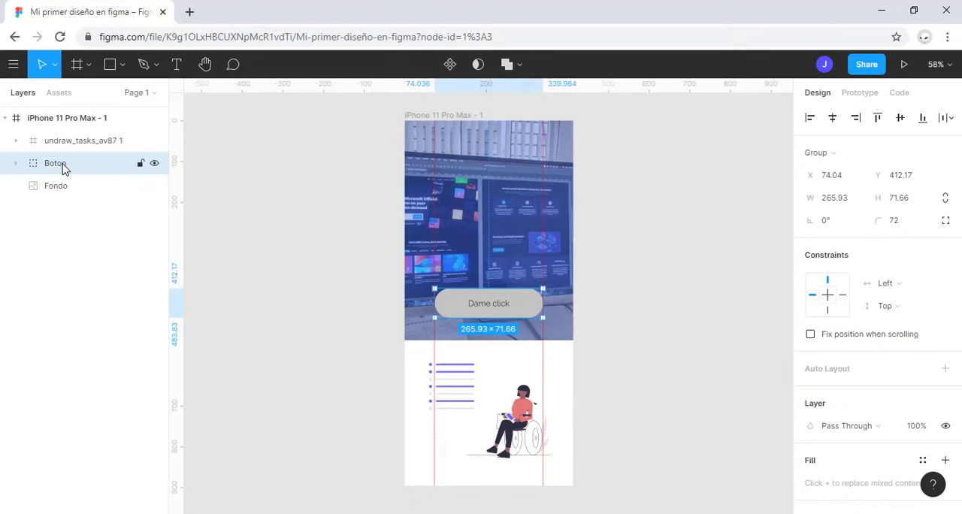
Step: Examine the text and shape layers inside the Boton group, and try moving the group as one object
{"action": "left_click", "coordinate": [16, 164]}
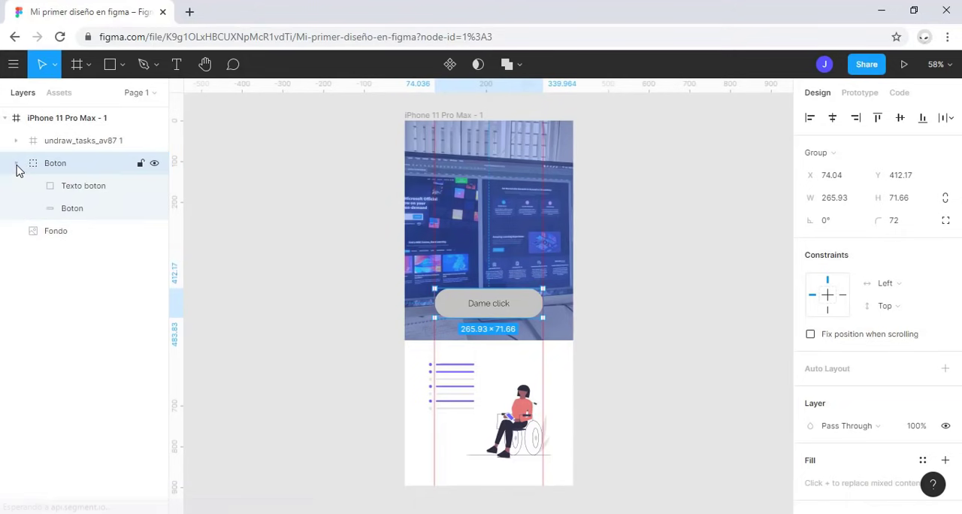
{"action": "left_click", "coordinate": [95, 187]}
{"action": "left_click", "coordinate": [85, 210]}
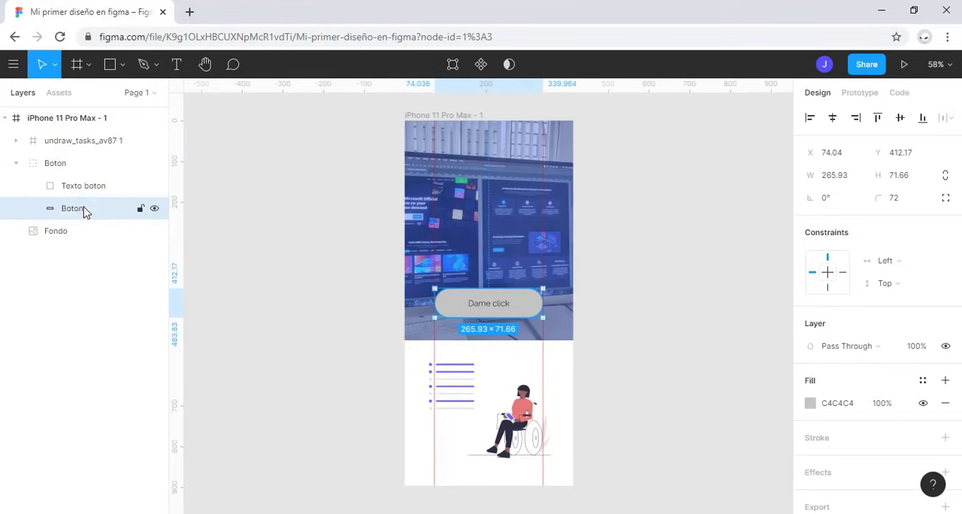
{"action": "left_click", "coordinate": [85, 163]}
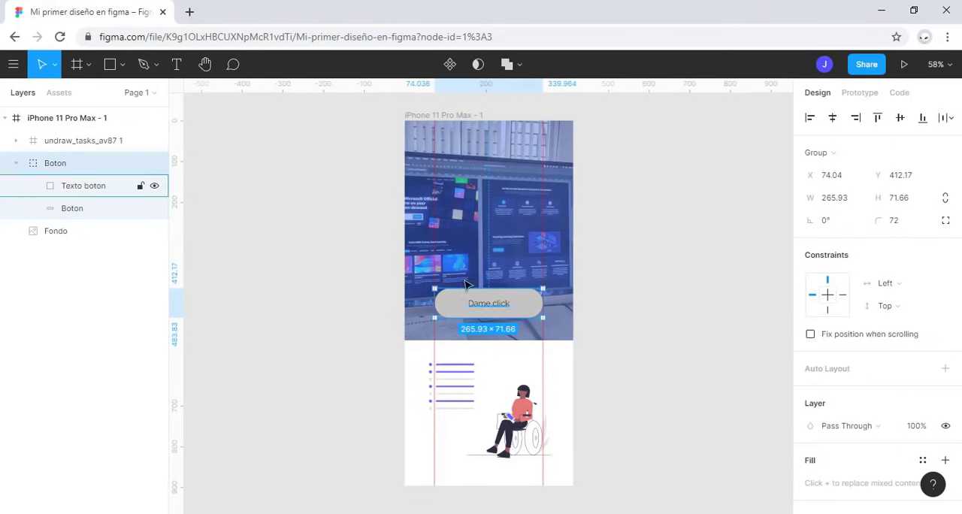
{"action": "mouse_move", "coordinate": [500, 306]}
{"action": "left_mouse_down"}
{"action": "mouse_move", "coordinate": [458, 169]}
{"action": "mouse_move", "coordinate": [462, 225]}
{"action": "mouse_move", "coordinate": [507, 275]}
{"action": "mouse_move", "coordinate": [500, 310]}
{"action": "left_mouse_up"}
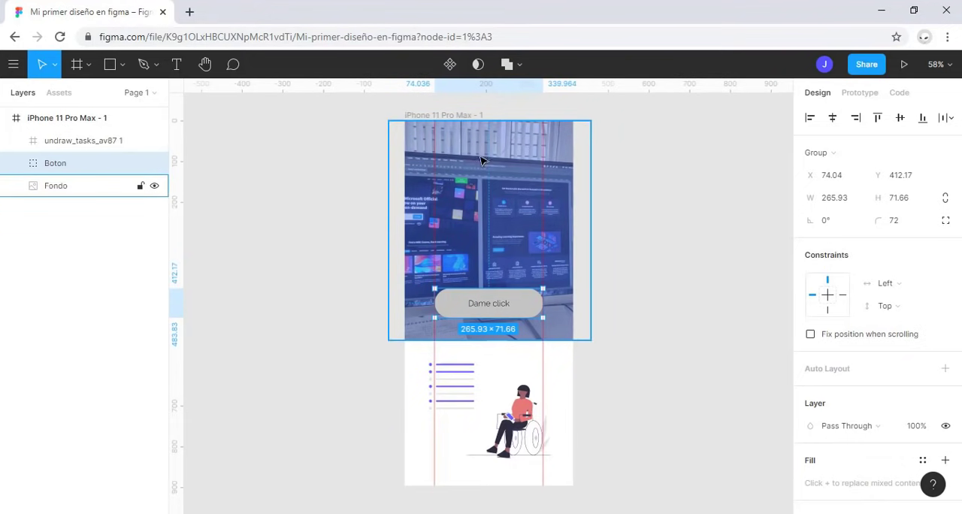
Step: Shorten the Fondo rectangle to a height of about 459.5 and move the Boton group up to about Y 313
{"action": "left_click", "coordinate": [492, 180]}
{"action": "left_click_drag", "start_coordinate": [487, 328], "coordinate": [497, 308]}
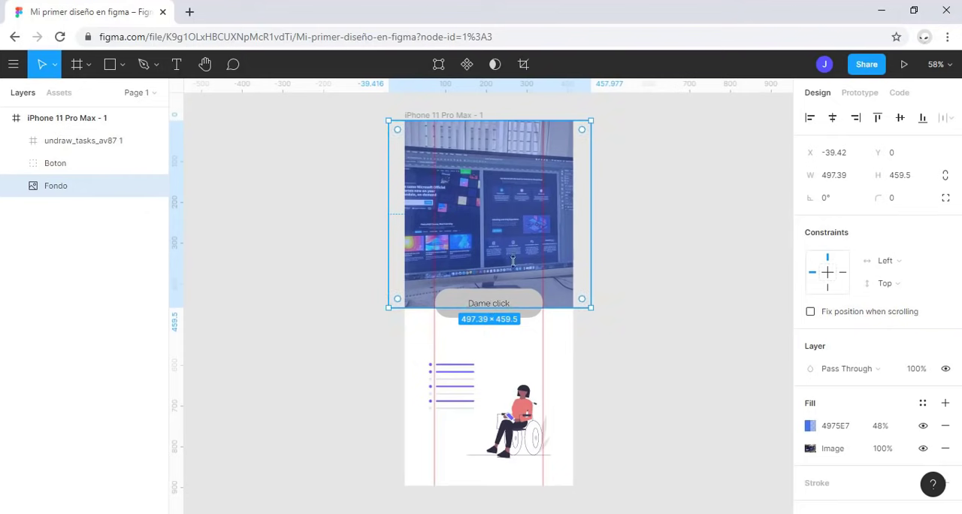
{"action": "left_click", "coordinate": [487, 310]}
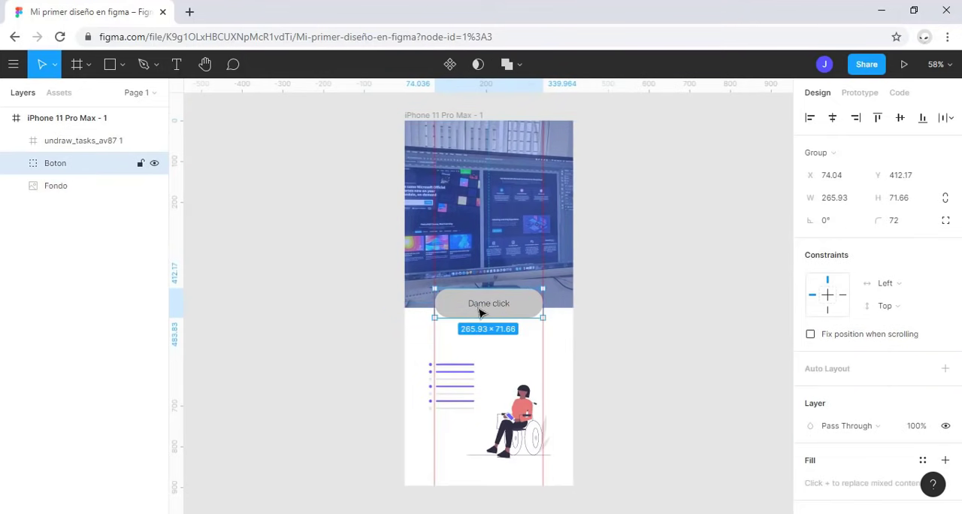
{"action": "left_click_drag", "start_coordinate": [488, 313], "coordinate": [489, 273]}
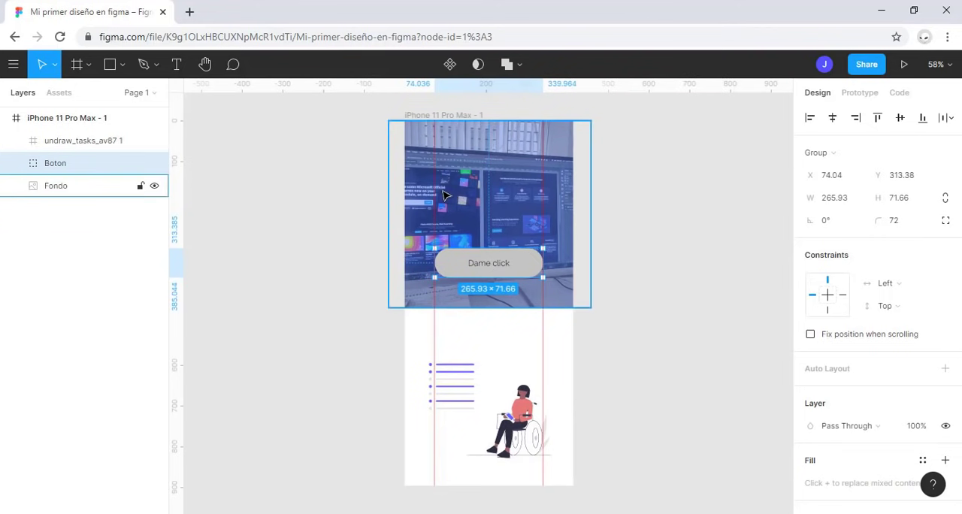
Step: Shift the left vertical guide outward, and remove both vertical guides from the canvas
{"action": "key", "text": "alt"}
{"action": "left_click_drag", "start_coordinate": [438, 186], "coordinate": [417, 185]}
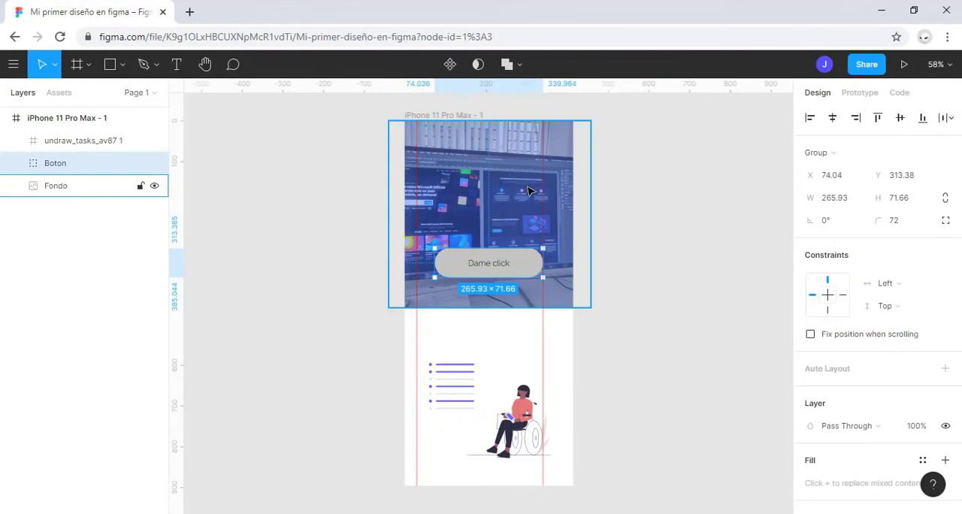
{"action": "left_click_drag", "start_coordinate": [543, 188], "coordinate": [147, 183]}
{"action": "left_click_drag", "start_coordinate": [414, 206], "coordinate": [179, 187]}
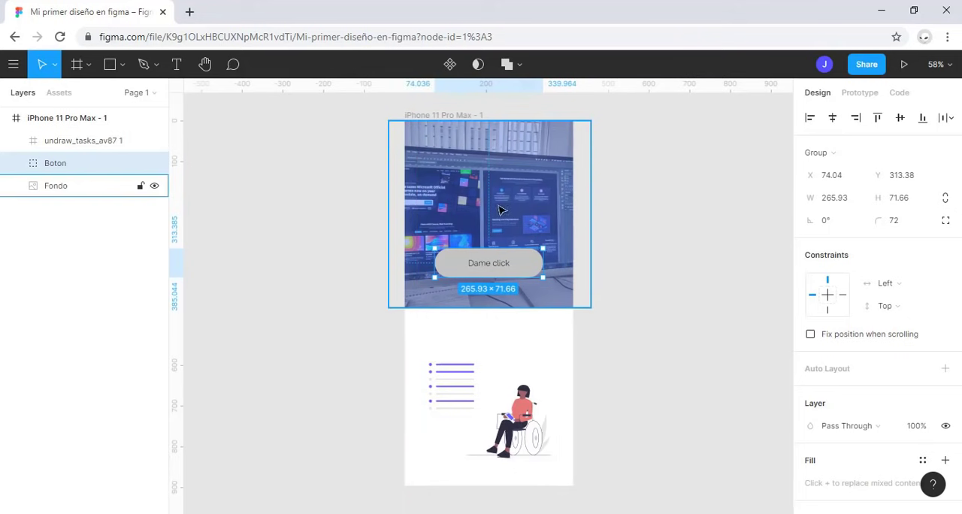
Step: Add a layout grid to the iPhone 11 Pro Max - 1 frame and set its size to 50
{"action": "left_click", "coordinate": [457, 116]}
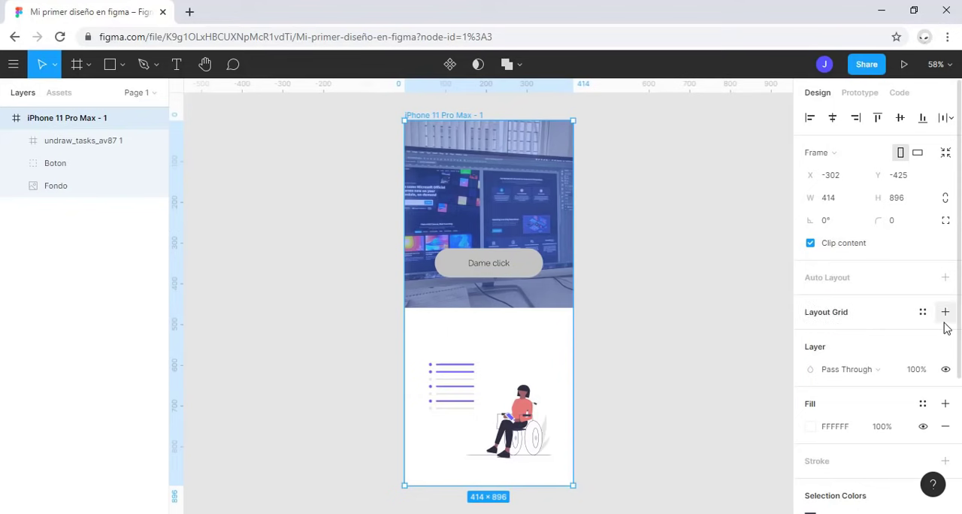
{"action": "left_click", "coordinate": [839, 316]}
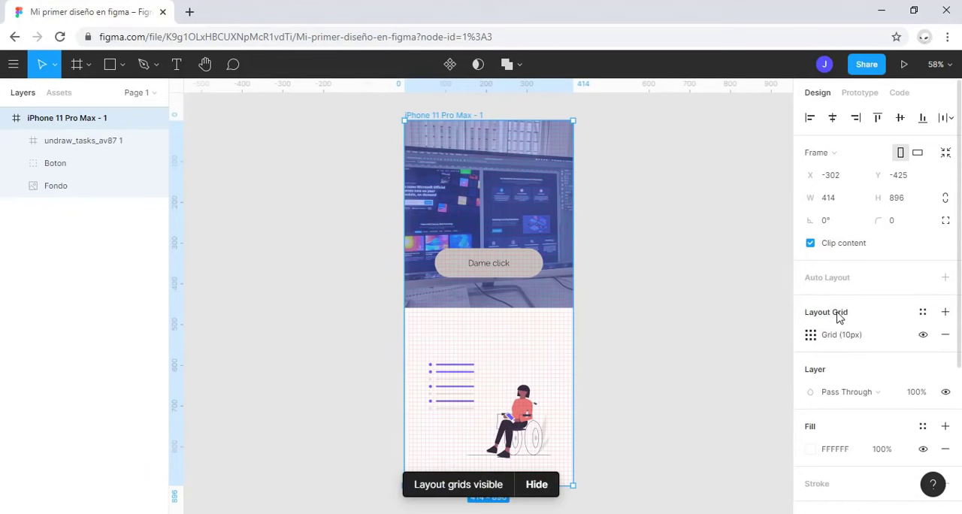
{"action": "scroll", "coordinate": [535, 374], "scroll_direction": "up", "scroll_amount": 5, "text": "ctrl"}
{"action": "scroll", "coordinate": [530, 374], "scroll_direction": "up", "scroll_amount": 5, "text": "ctrl"}
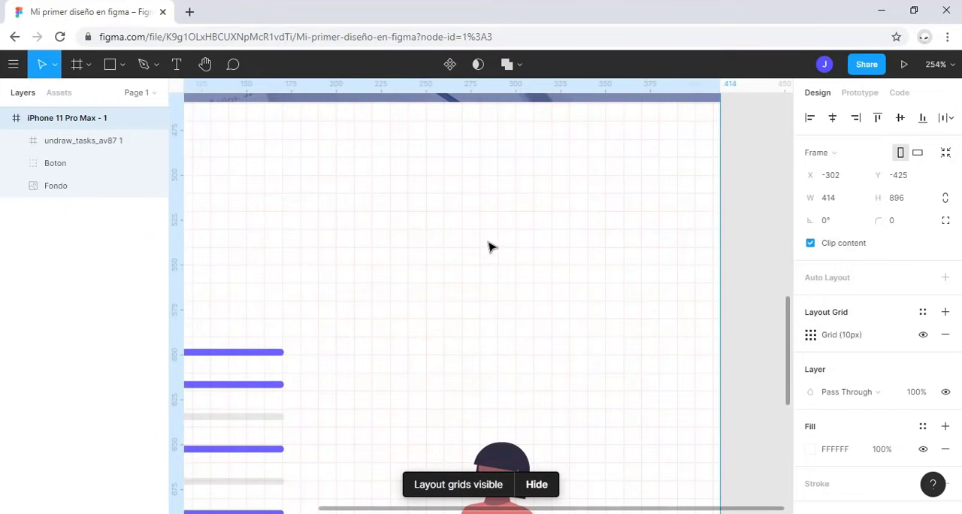
{"action": "scroll", "coordinate": [479, 249], "scroll_direction": "down", "scroll_amount": 2, "text": "ctrl"}
{"action": "scroll", "coordinate": [482, 249], "scroll_direction": "down", "scroll_amount": 5, "text": "ctrl"}
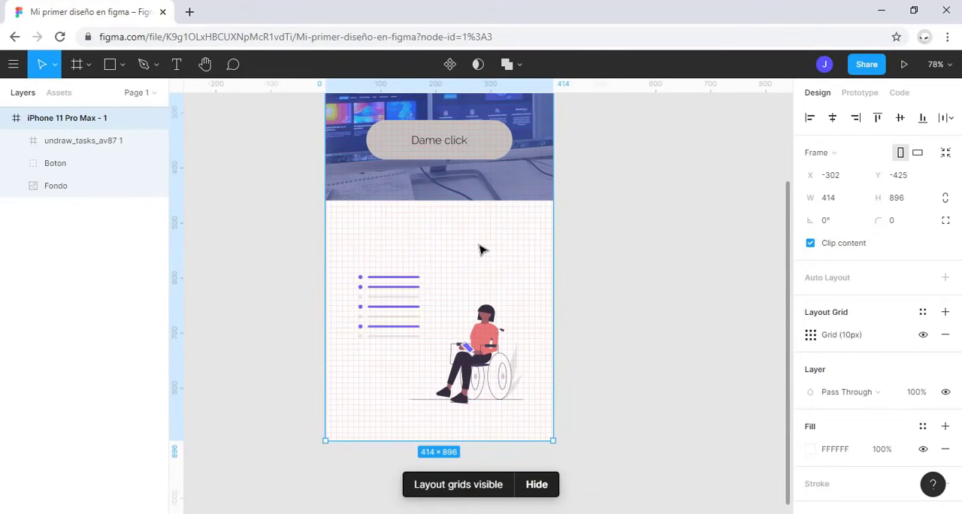
{"action": "key", "text": "shift+2"}
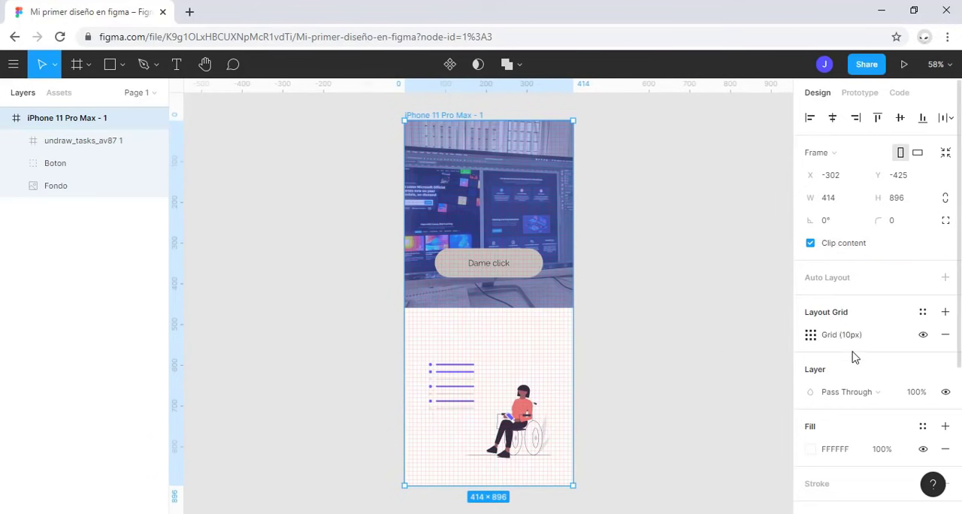
{"action": "left_click", "coordinate": [810, 334]}
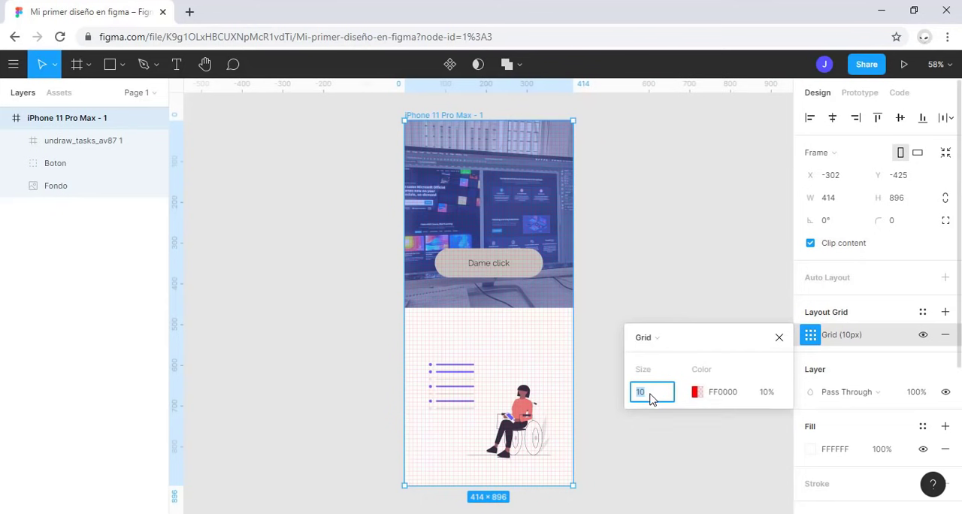
{"action": "key", "text": "Return"}
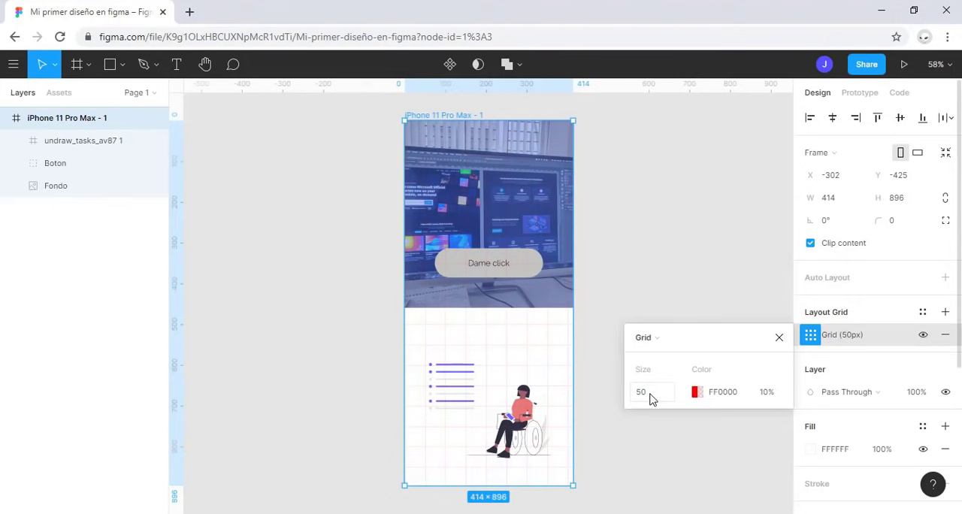
Step: Try the frame's layout grid as Columns and as Rows
{"action": "left_click", "coordinate": [684, 340]}
{"action": "left_click", "coordinate": [680, 355]}
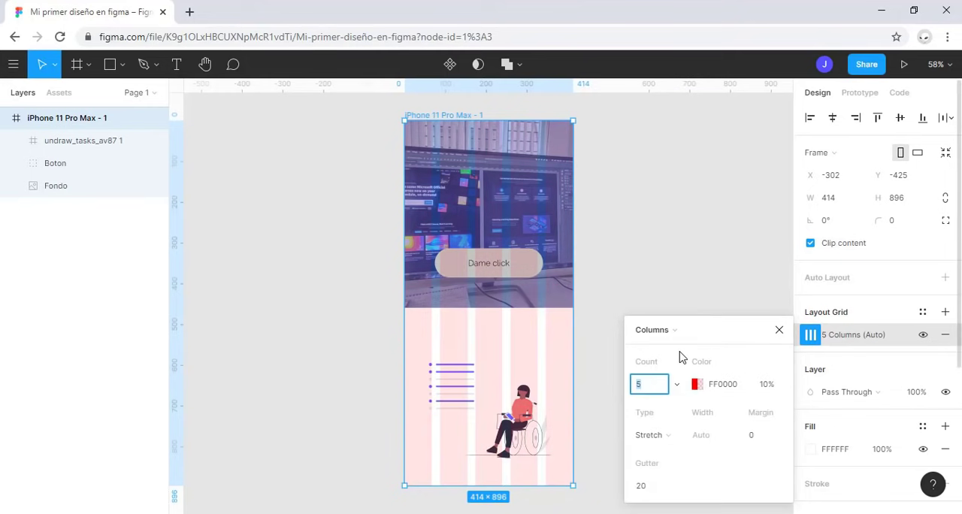
{"action": "left_click", "coordinate": [673, 333]}
{"action": "left_click", "coordinate": [662, 347]}
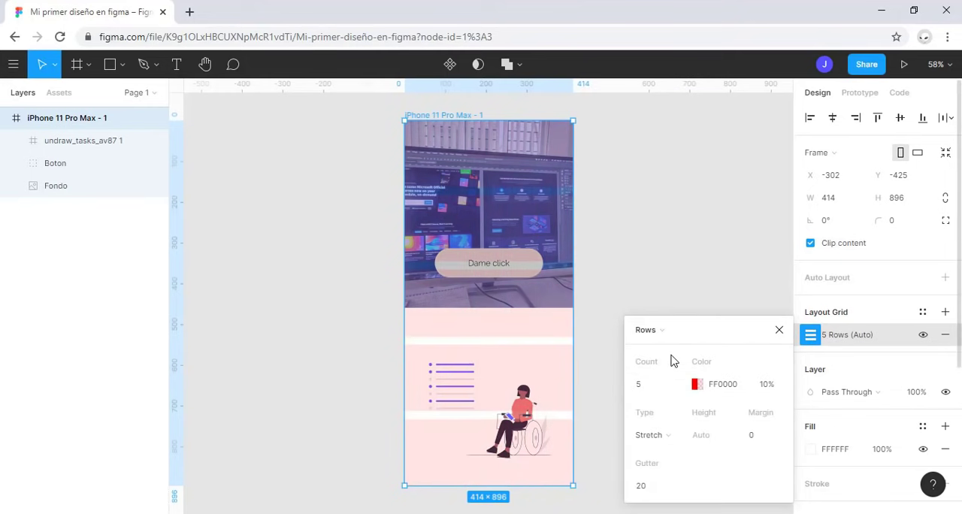
Step: Change the frame's layout grid to Columns and set the column count to 12
{"action": "left_click", "coordinate": [672, 335]}
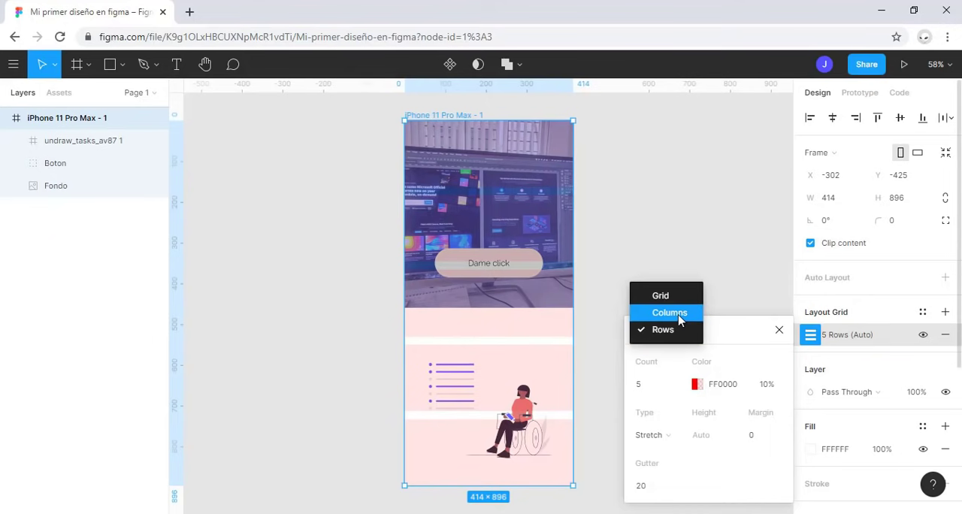
{"action": "left_click", "coordinate": [679, 313]}
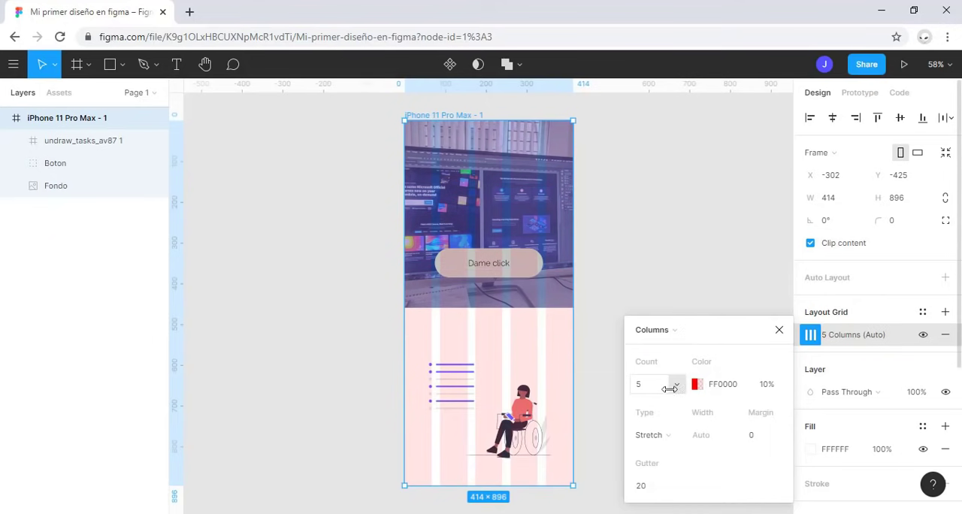
{"action": "left_click", "coordinate": [677, 386]}
{"action": "left_click", "coordinate": [678, 382]}
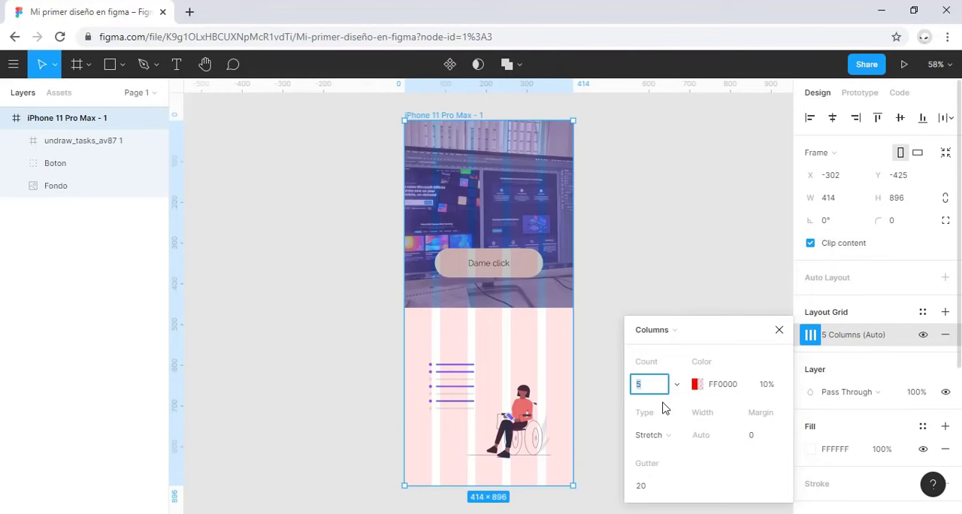
{"action": "type", "text": "12"}
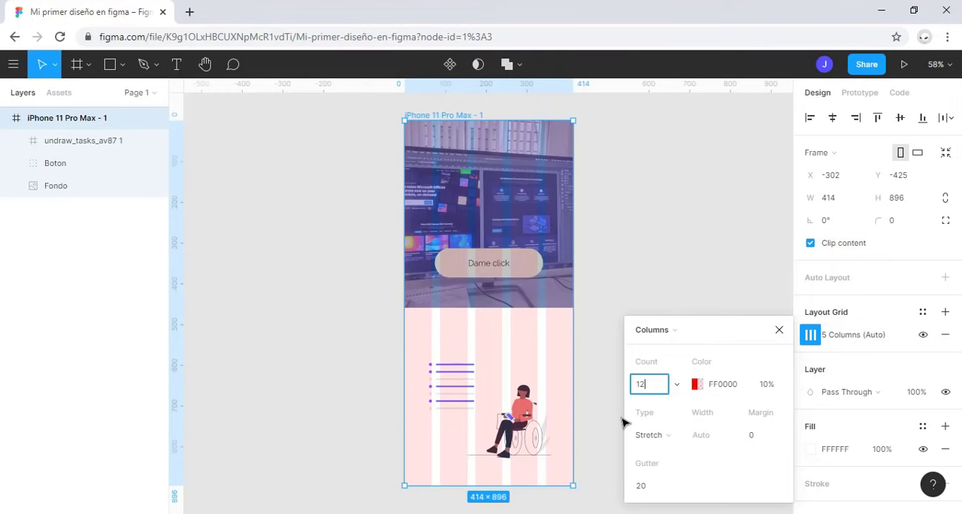
{"action": "key", "text": "Return"}
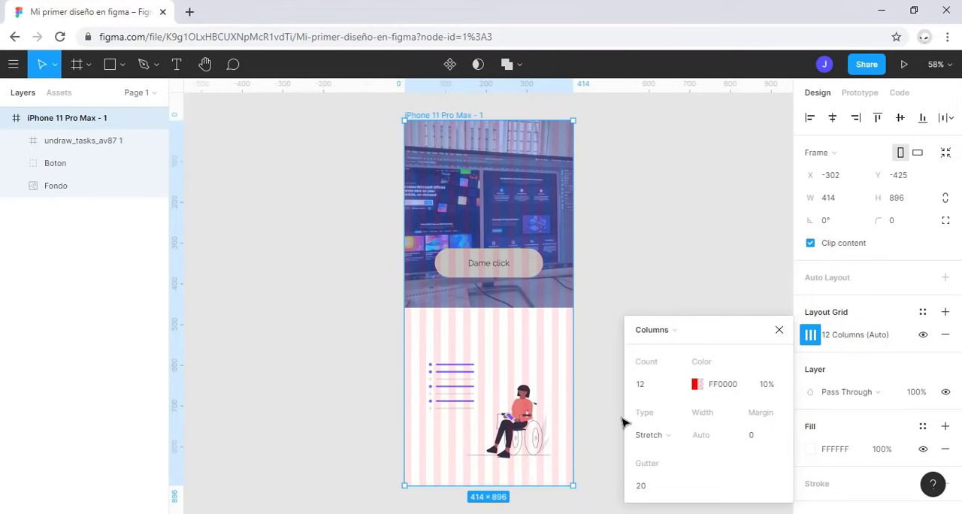
Step: Recolor the column layout grid to FF3232 and set its opacity to 30%
{"action": "left_click", "coordinate": [695, 385]}
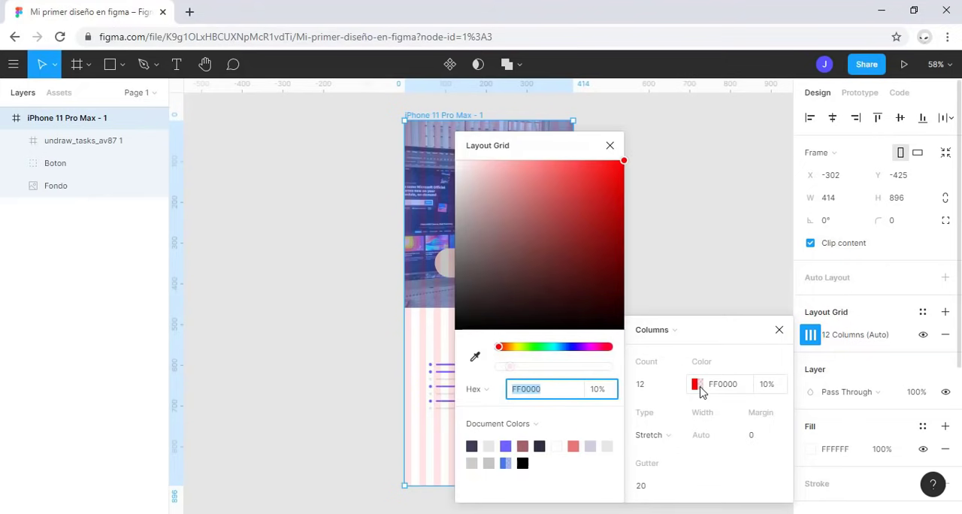
{"action": "left_click", "coordinate": [569, 347]}
{"action": "left_click", "coordinate": [575, 241]}
{"action": "left_click", "coordinate": [607, 347]}
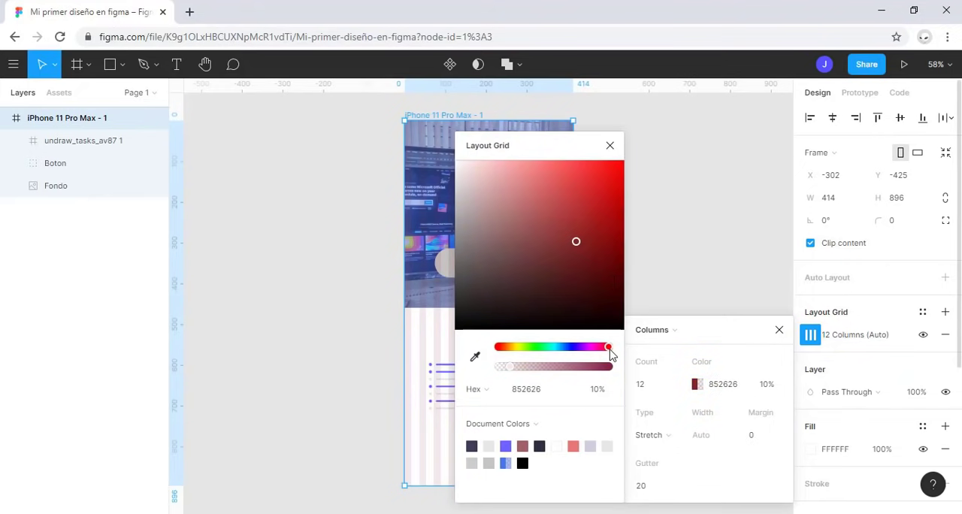
{"action": "left_click_drag", "start_coordinate": [606, 209], "coordinate": [591, 161]}
{"action": "left_click", "coordinate": [609, 145]}
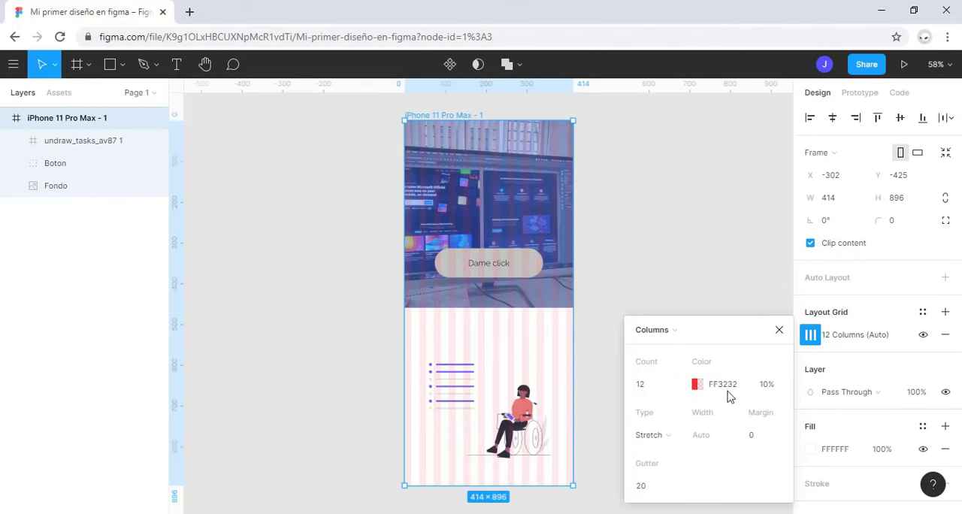
{"action": "left_click", "coordinate": [766, 386]}
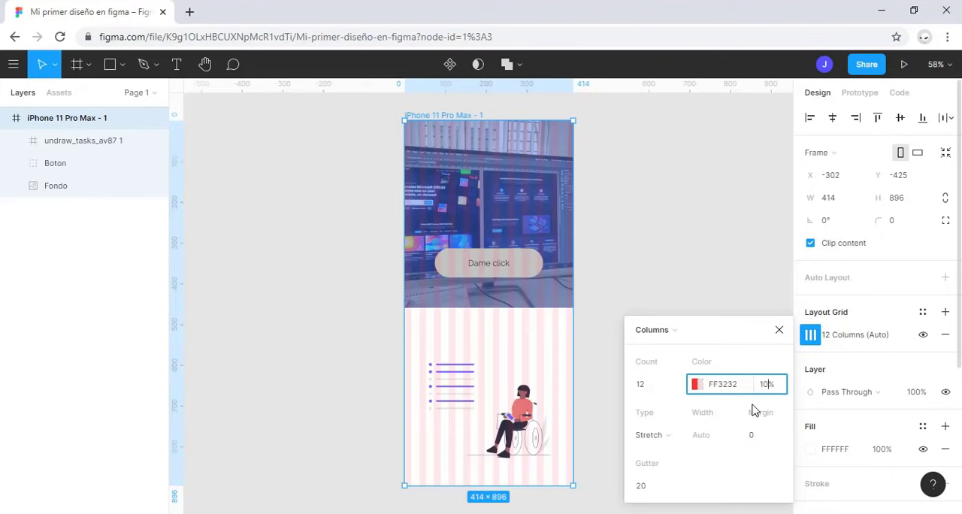
{"action": "type", "text": "30"}
{"action": "key", "text": "Return"}
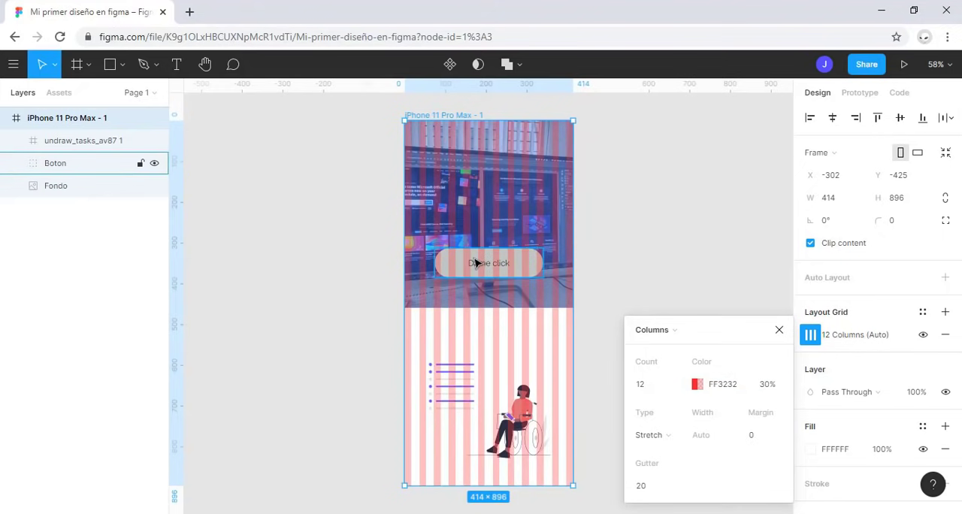
Step: Try the Center column type with widths of 20 and 10, and return the grid to the Stretch type
{"action": "left_click", "coordinate": [672, 444]}
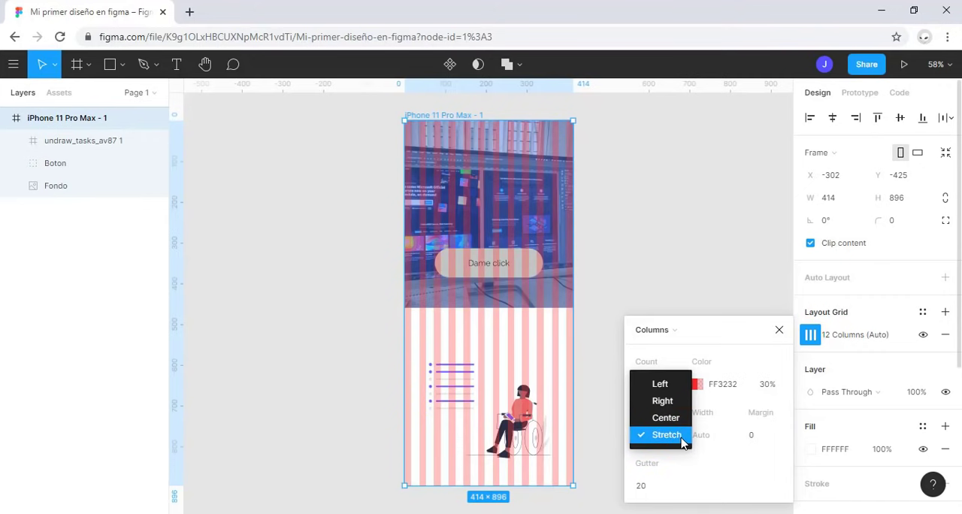
{"action": "left_click", "coordinate": [683, 442]}
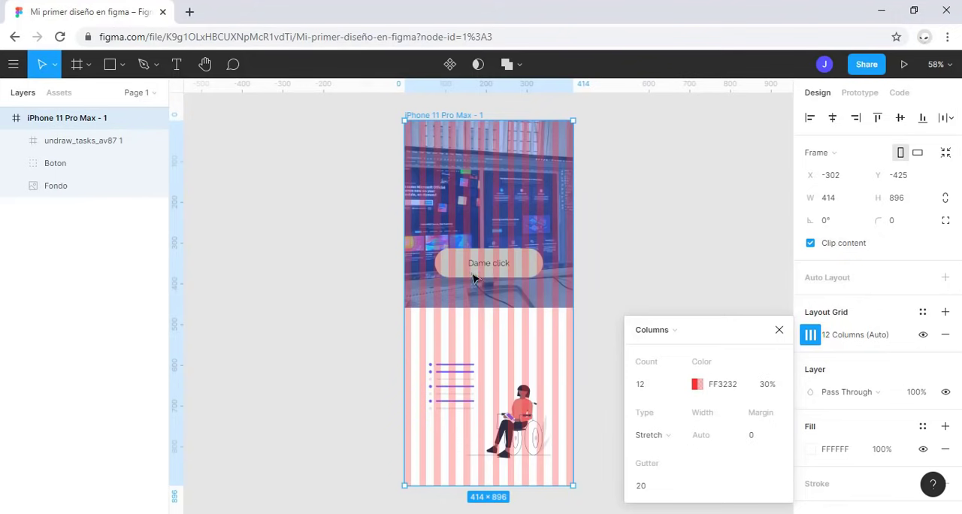
{"action": "left_click", "coordinate": [672, 434]}
{"action": "left_click", "coordinate": [674, 418]}
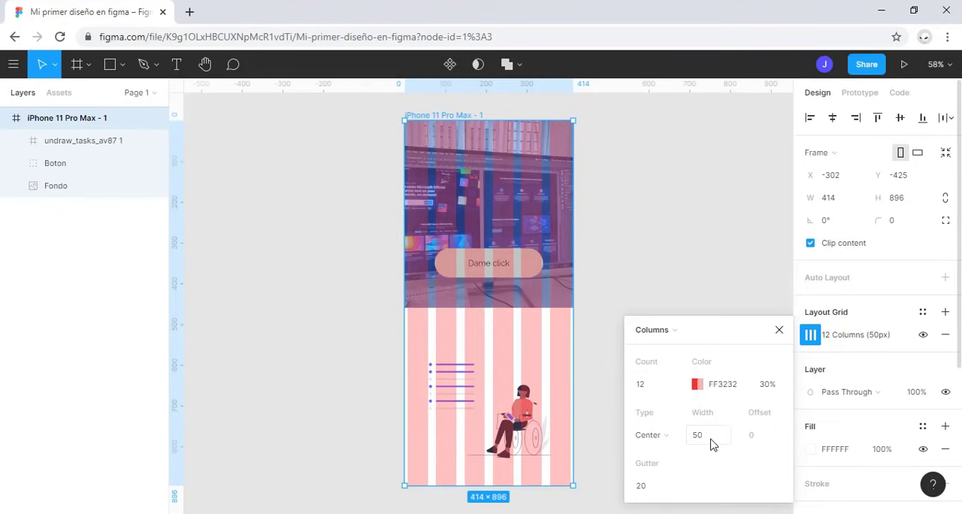
{"action": "left_click", "coordinate": [711, 442]}
{"action": "type", "text": "20"}
{"action": "key", "text": "Return"}
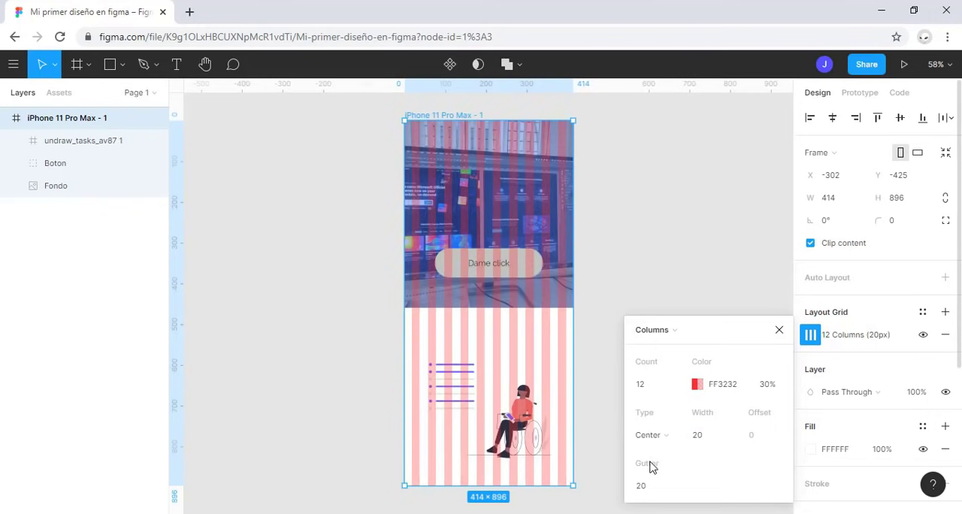
{"action": "left_click", "coordinate": [697, 441]}
{"action": "type", "text": "10"}
{"action": "key", "text": "Return"}
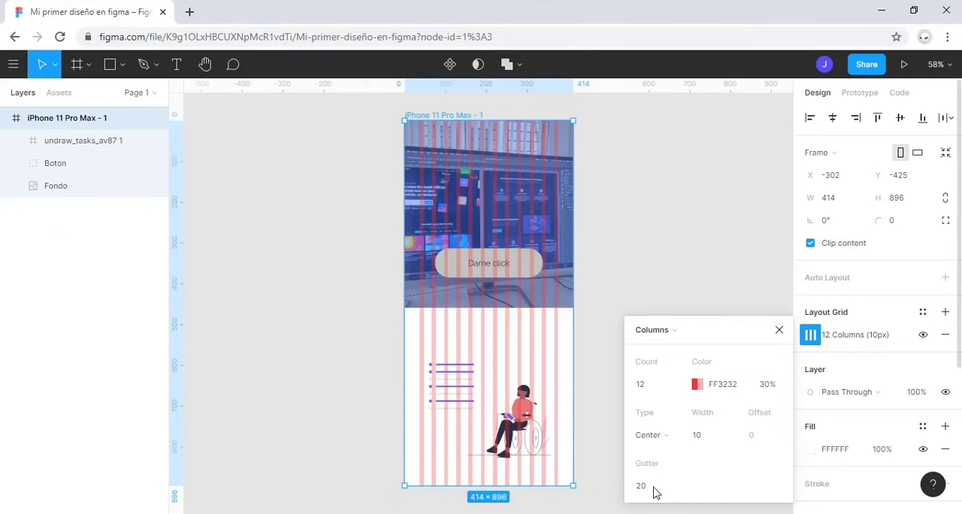
{"action": "left_click", "coordinate": [678, 440]}
{"action": "left_click", "coordinate": [665, 451]}
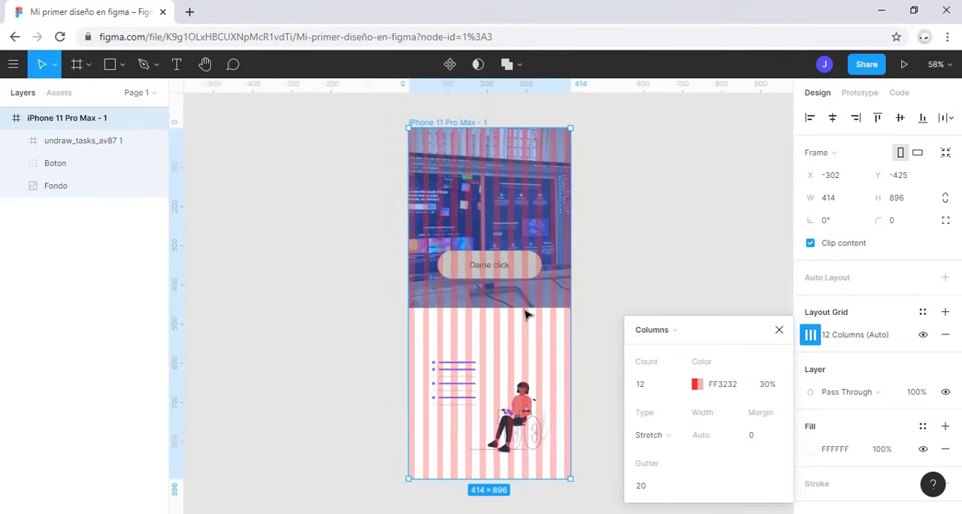
Step: Close the grid settings and place two vertical guides along the inner edges of the first and last grid columns
{"action": "scroll", "coordinate": [525, 314], "scroll_direction": "up", "scroll_amount": 2}
{"action": "scroll", "coordinate": [526, 314], "scroll_direction": "up", "scroll_amount": 5}
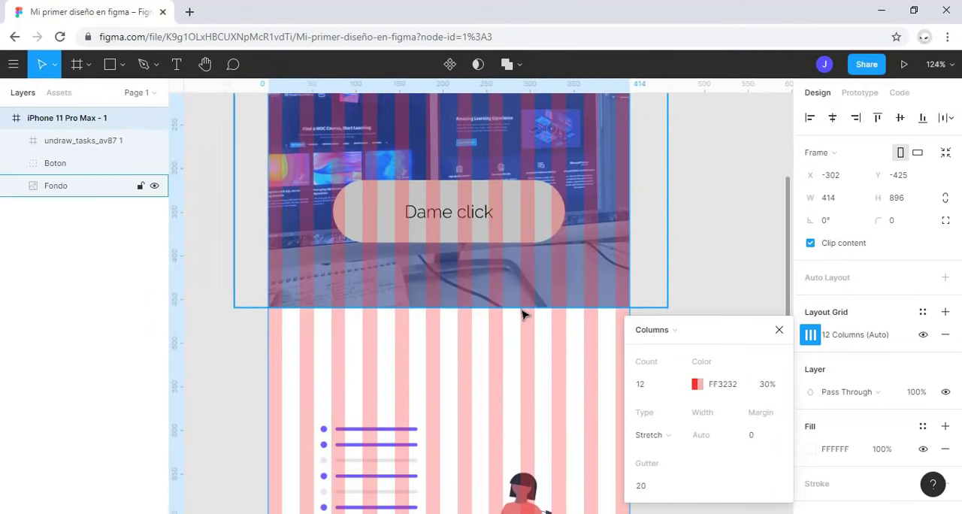
{"action": "left_click", "coordinate": [779, 332]}
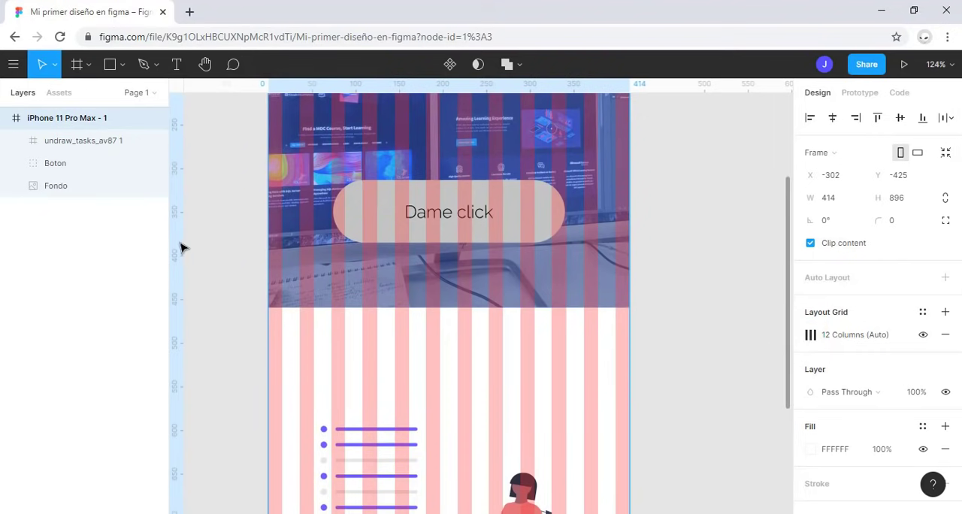
{"action": "left_click_drag", "start_coordinate": [177, 246], "coordinate": [615, 329]}
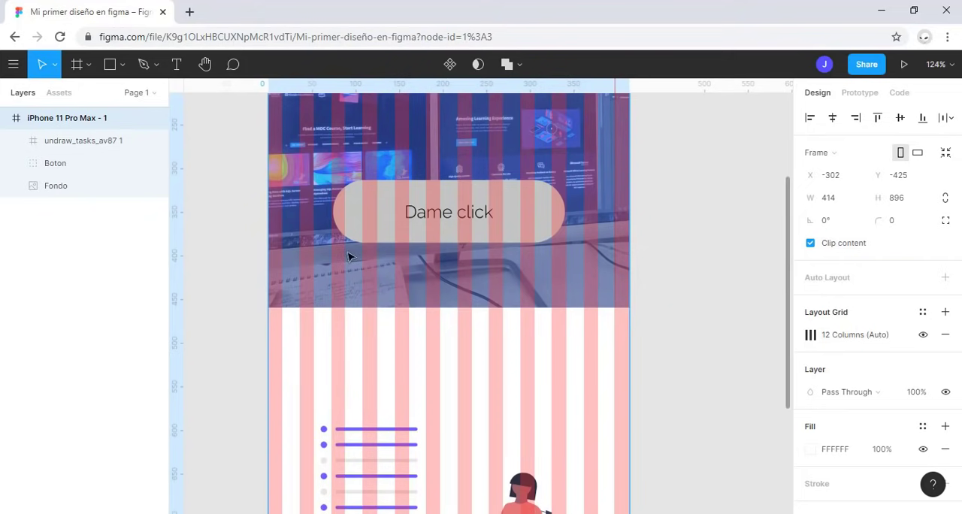
{"action": "left_click_drag", "start_coordinate": [177, 226], "coordinate": [281, 303]}
Step: Toggle the layout grid display and leave the grids hidden
{"action": "scroll", "coordinate": [453, 344], "scroll_direction": "down", "scroll_amount": 5}
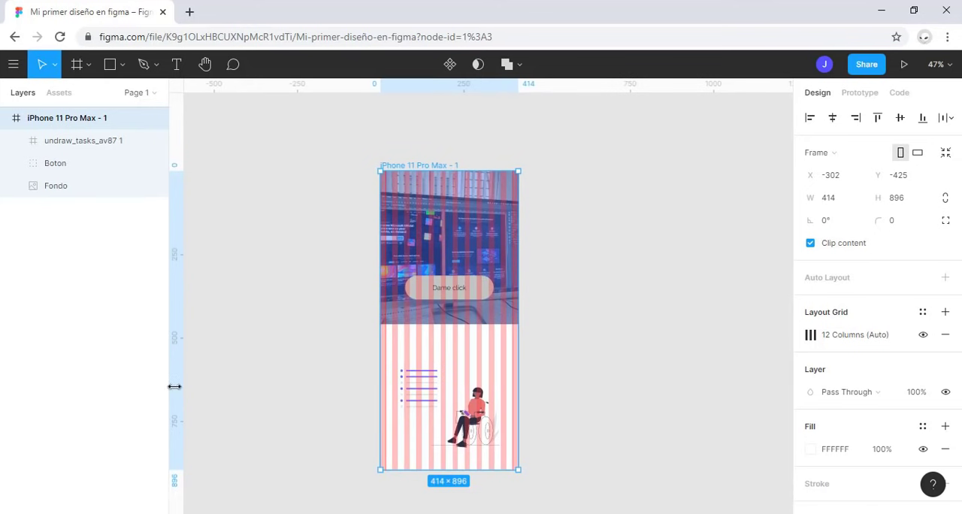
{"action": "key", "text": "ctrl+g"}
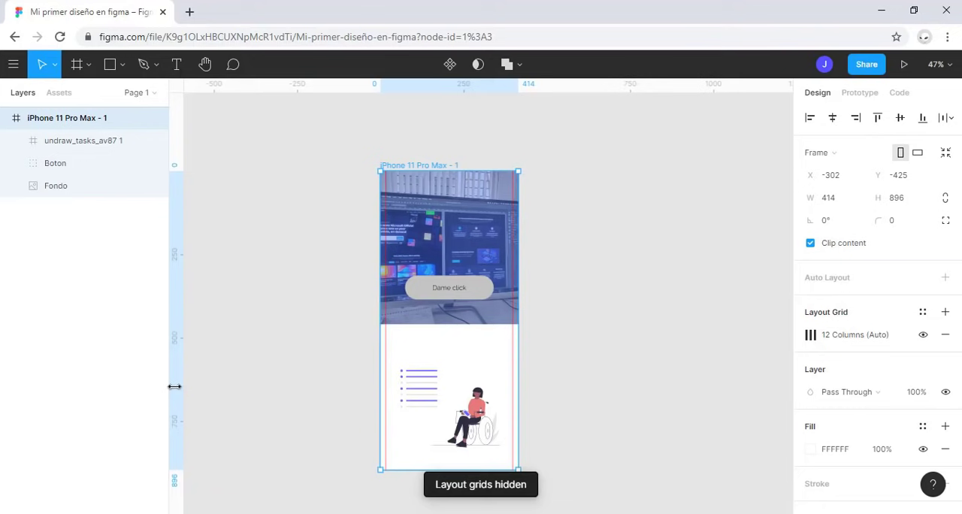
{"action": "key", "text": "ctrl+g"}
{"action": "key", "text": "ctrl+g"}
Step: Try a text layer reading "Hola mundo" over the frame's background image, and delete it
{"action": "scroll", "coordinate": [535, 334], "scroll_direction": "up", "scroll_amount": 5}
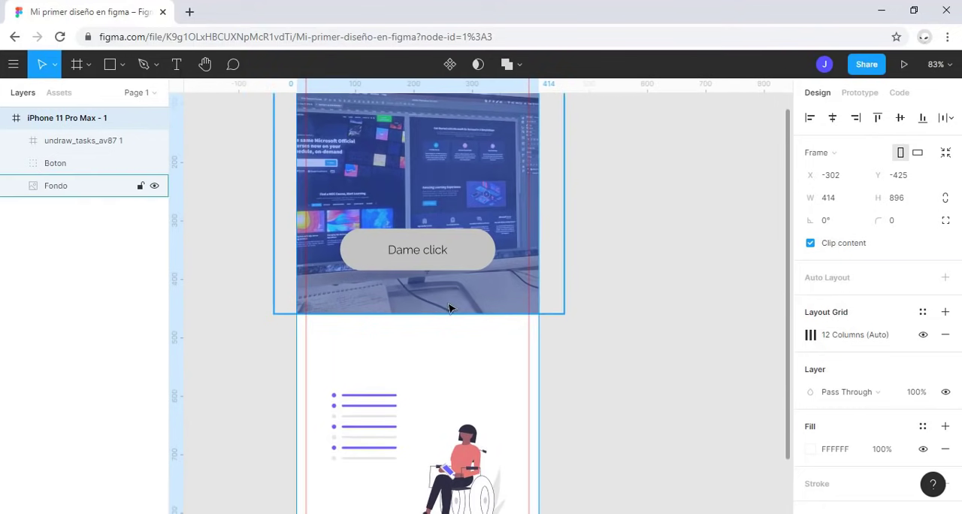
{"action": "scroll", "coordinate": [450, 308], "scroll_direction": "up", "scroll_amount": 3}
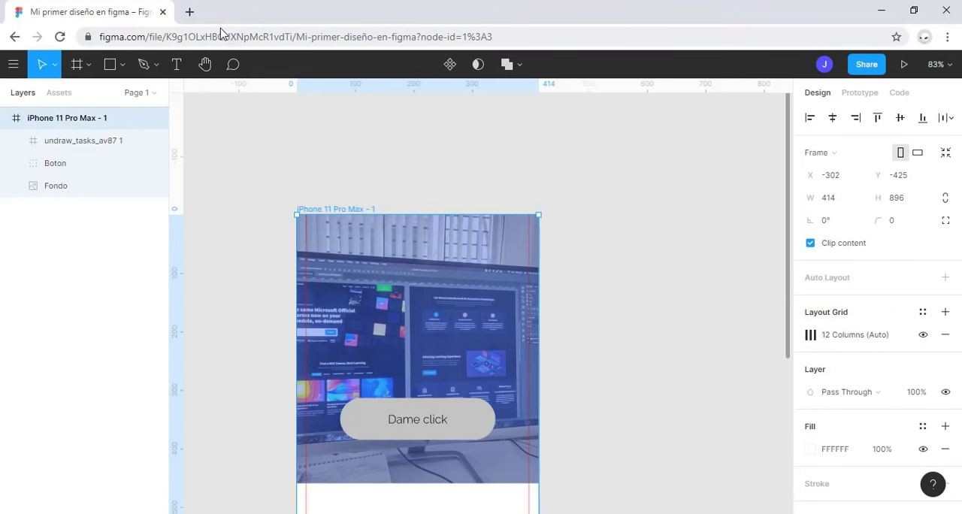
{"action": "left_click", "coordinate": [176, 67]}
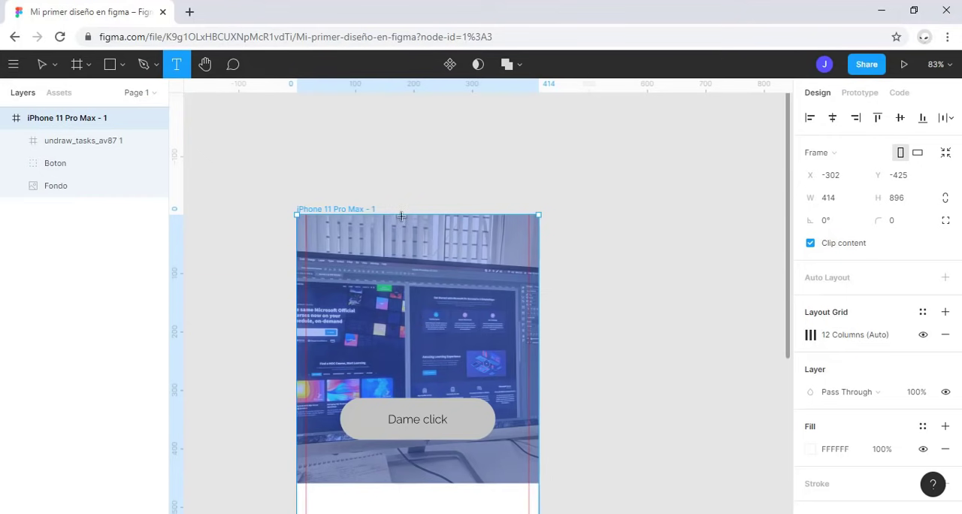
{"action": "left_click", "coordinate": [346, 261]}
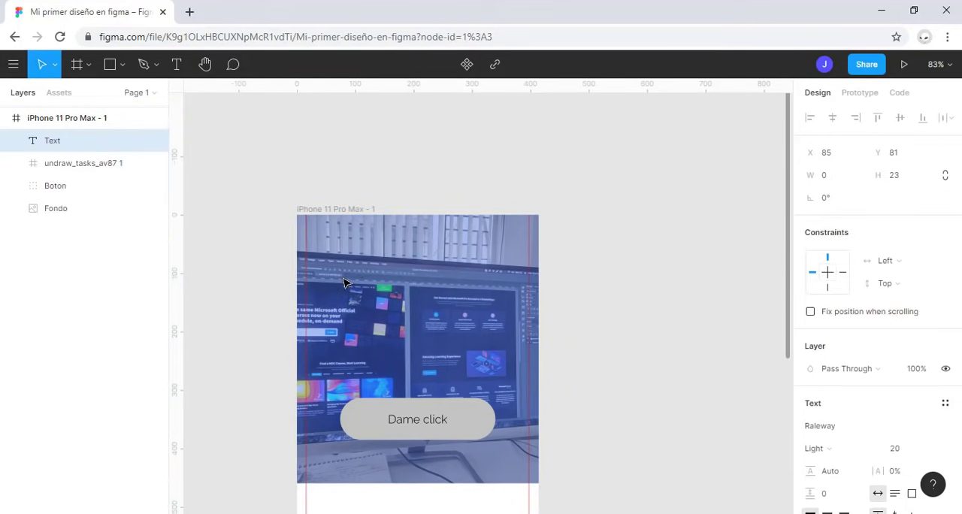
{"action": "type", "text": "Hola mundo"}
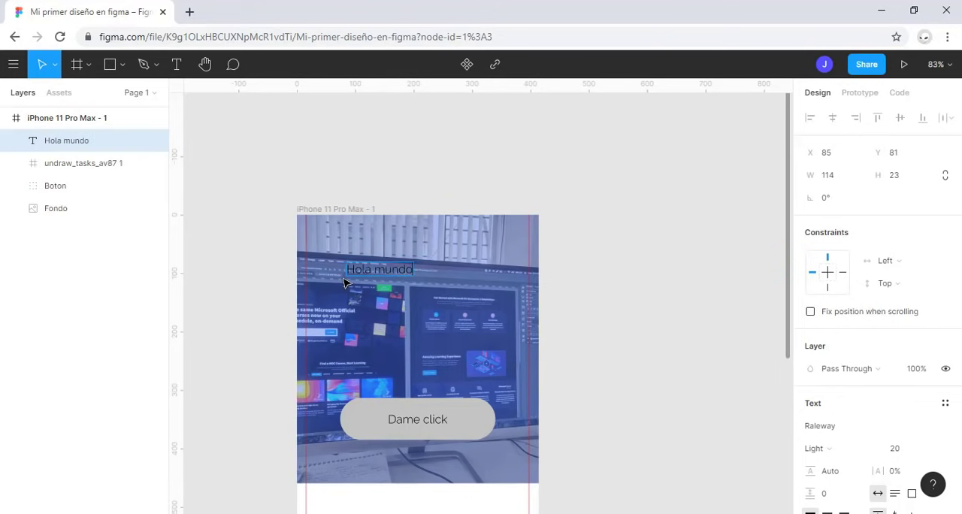
{"action": "key", "text": "Escape"}
{"action": "key", "text": "Delete"}
Step: Try a fixed-size text box about 326 by 117 over the background image with random filler characters, and clear its text
{"action": "key", "text": "t"}
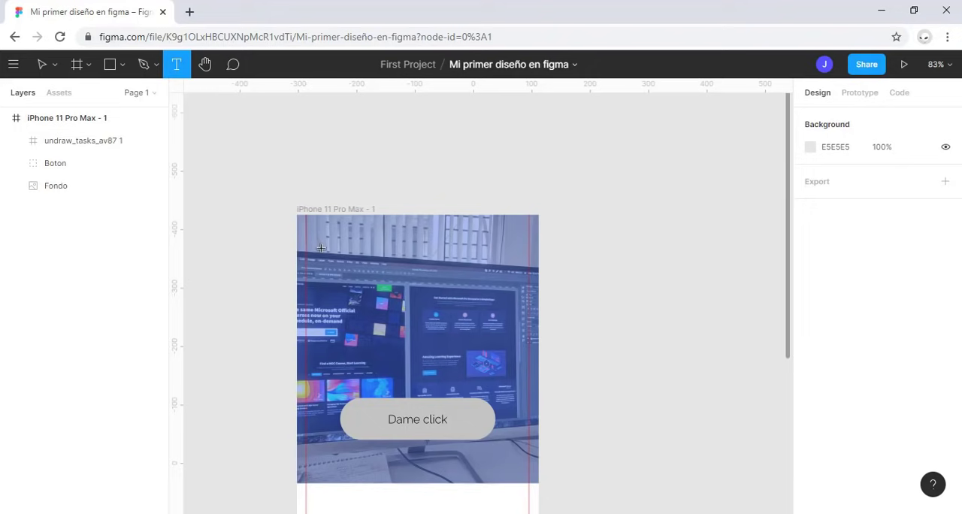
{"action": "left_click_drag", "start_coordinate": [317, 248], "coordinate": [508, 316]}
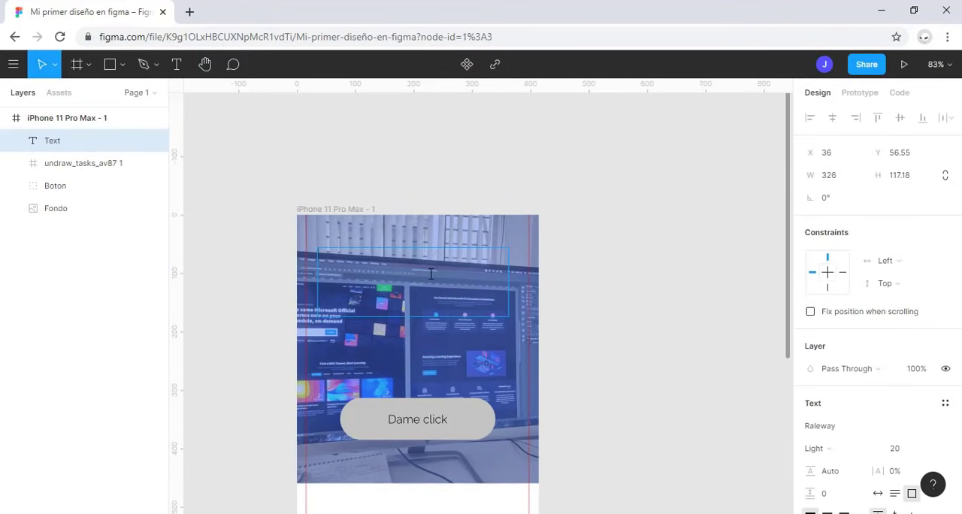
{"action": "type", "text": "asghgshabhdsa"}
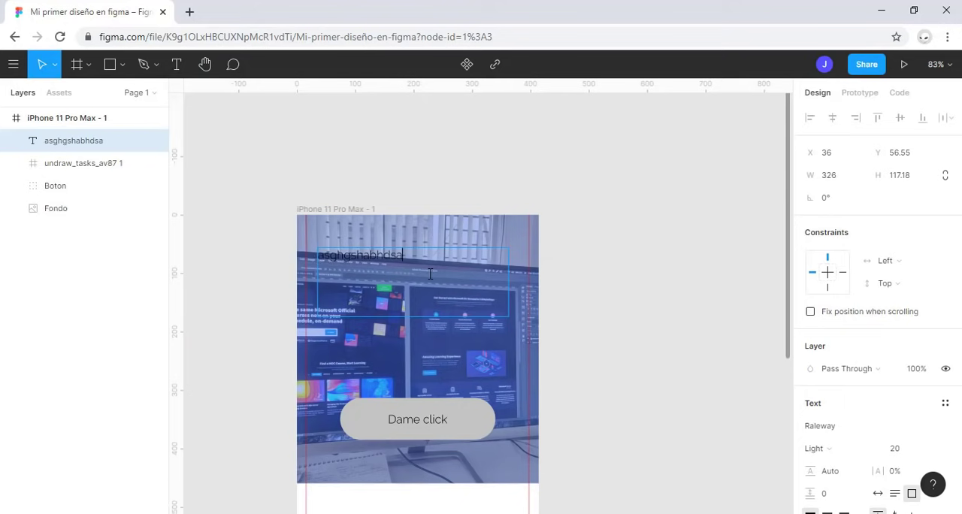
{"action": "type", "text": "hjudshuahusadbuhysuabusdhyubasduasubd"}
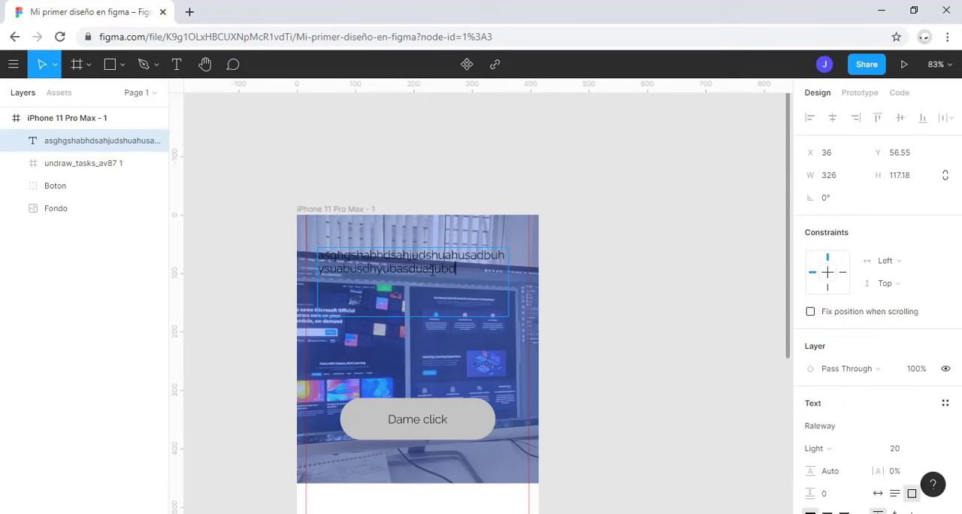
{"action": "left_click_drag", "start_coordinate": [454, 269], "coordinate": [323, 253]}
{"action": "key", "text": "BackSpace"}
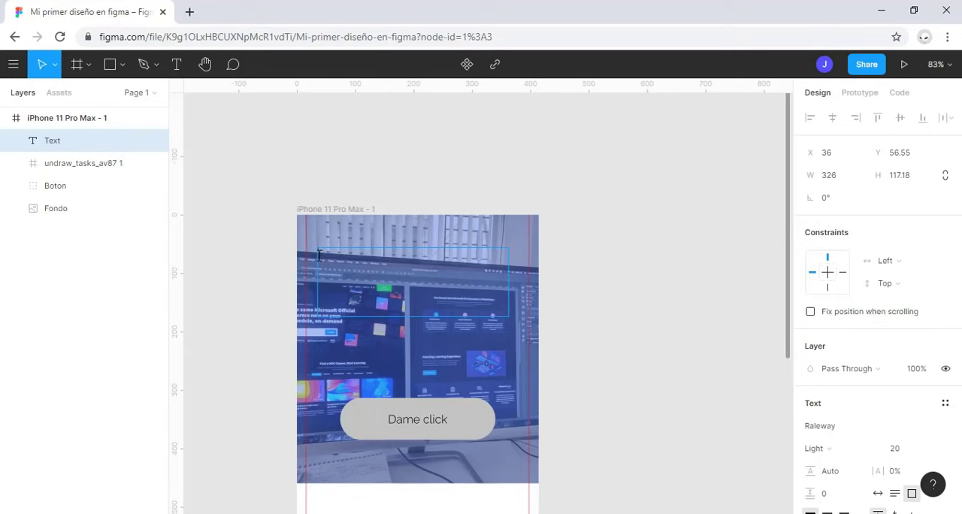
Step: Add a text layer reading "Bienvenido a mi aplicación" over the upper part of the background image
{"action": "key", "text": "t"}
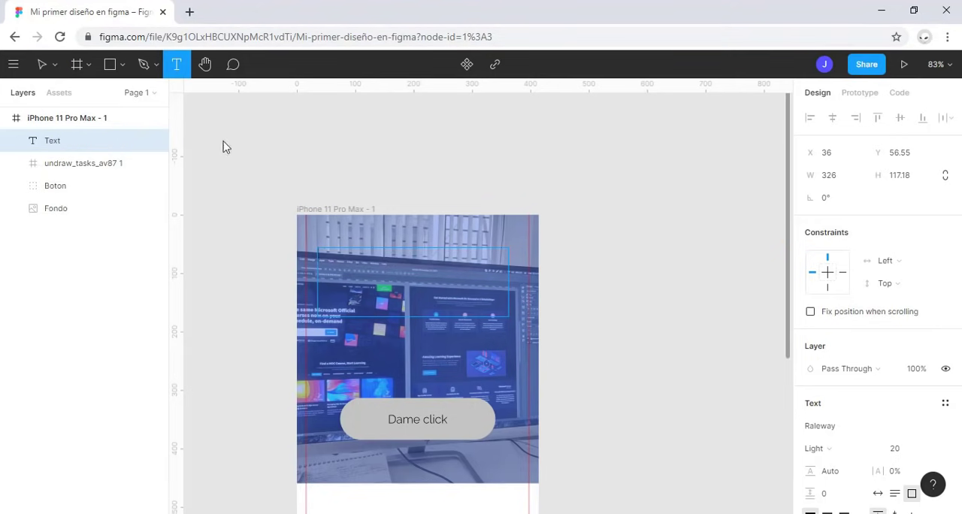
{"action": "left_click", "coordinate": [323, 230]}
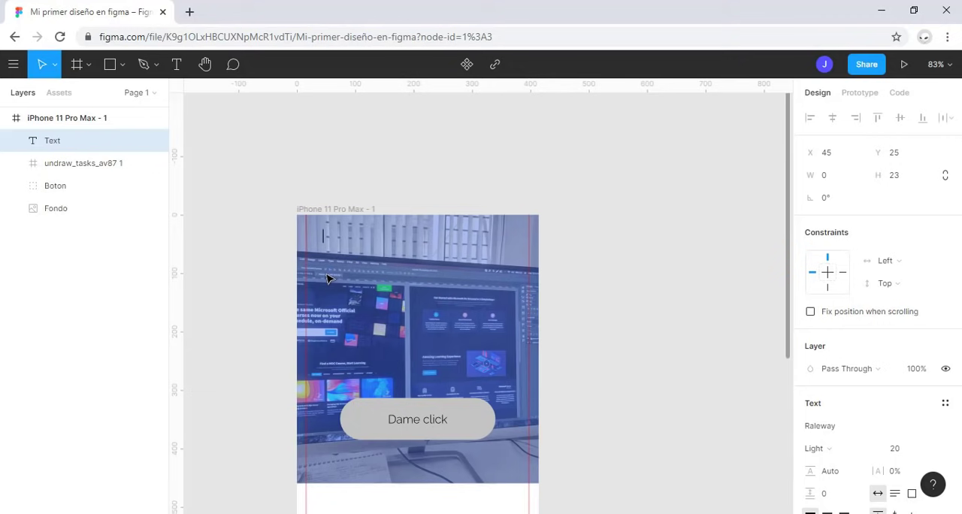
{"action": "type", "text": "Bienvenido a mi aplicación"}
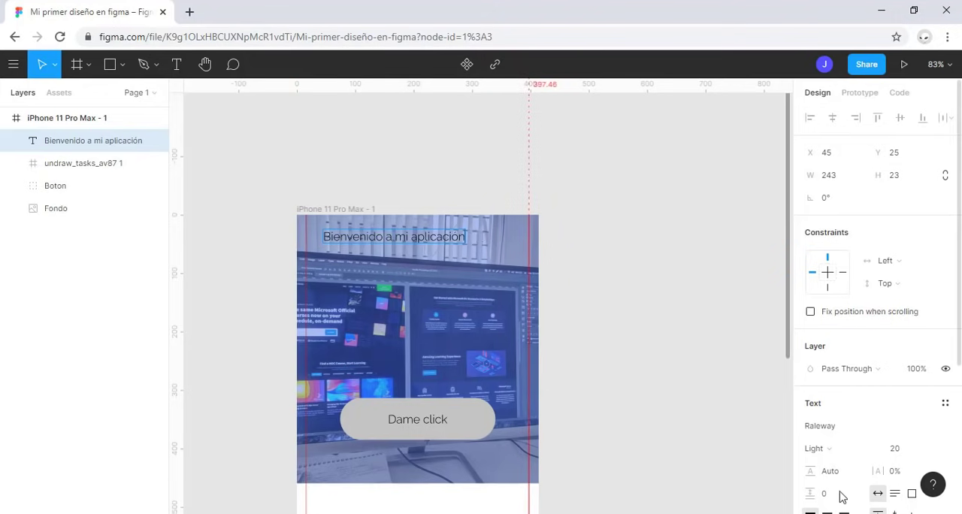
Step: Set the fill color of the "Bienvenido a mi aplicación" text to white, FFFFFF
{"action": "scroll", "coordinate": [931, 251], "scroll_direction": "down", "scroll_amount": 5}
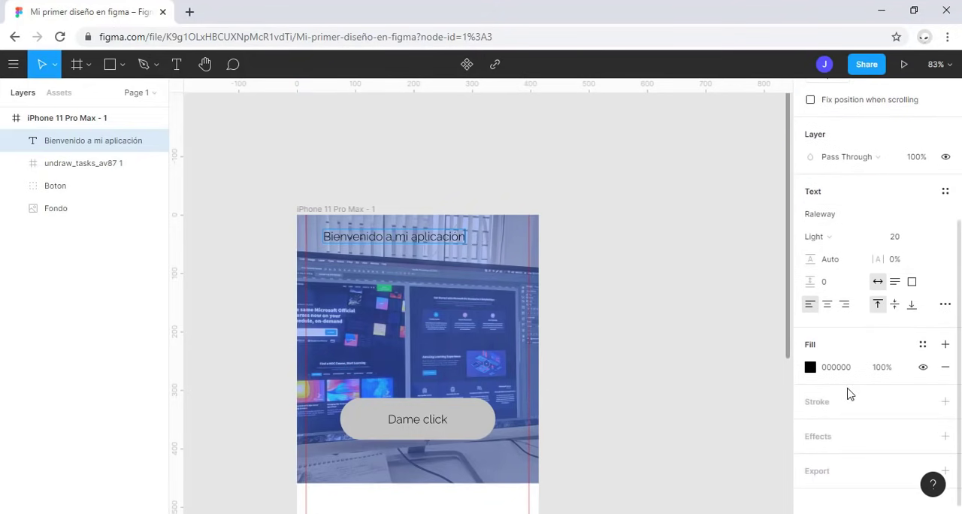
{"action": "left_click", "coordinate": [810, 366]}
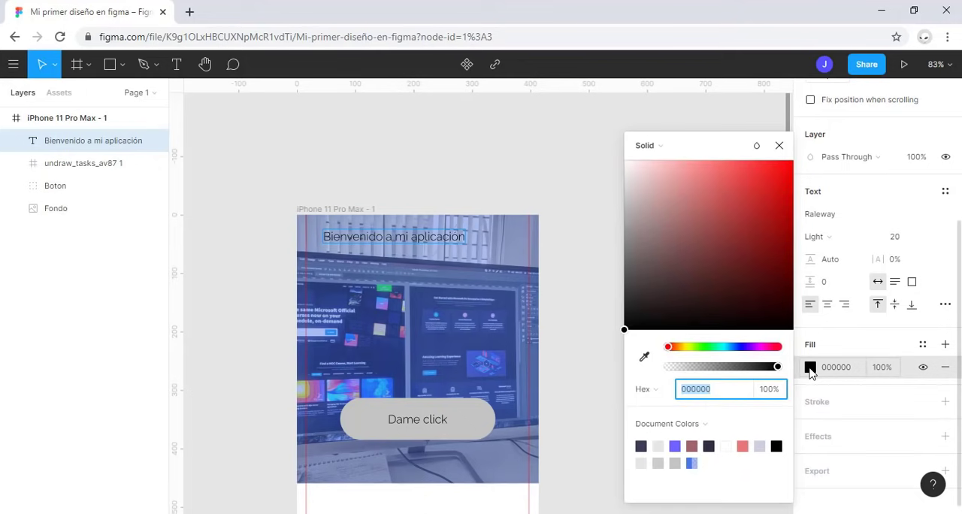
{"action": "left_click_drag", "start_coordinate": [637, 171], "coordinate": [623, 160]}
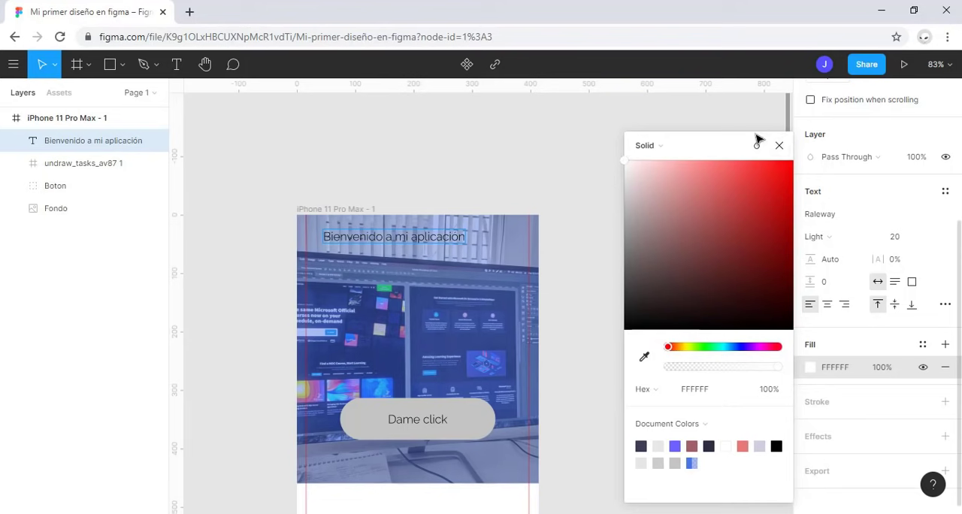
{"action": "left_click", "coordinate": [98, 148]}
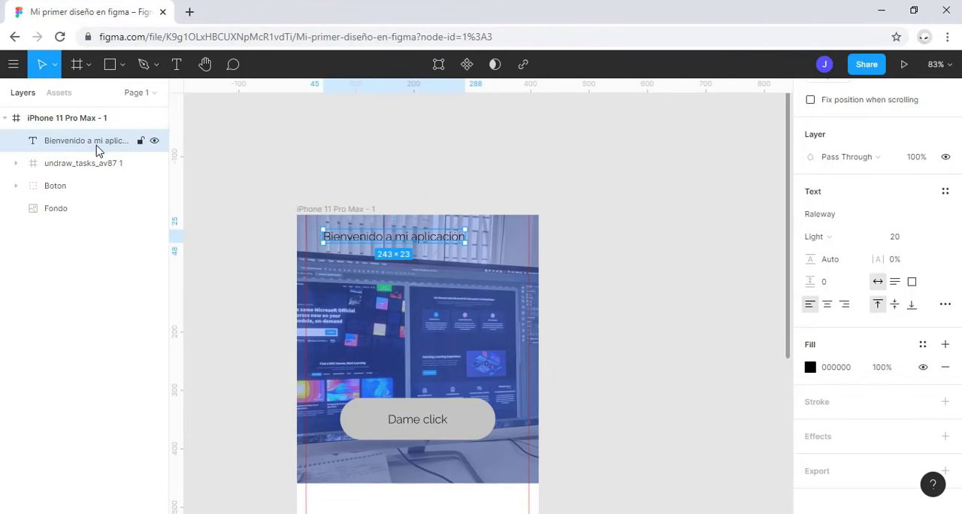
{"action": "left_click", "coordinate": [809, 367]}
{"action": "left_click_drag", "start_coordinate": [668, 191], "coordinate": [611, 117]}
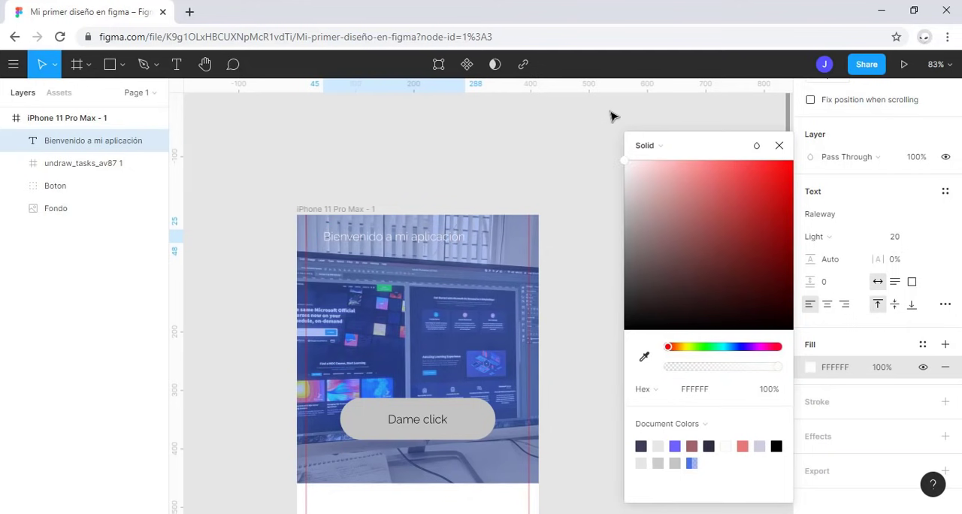
{"action": "left_click", "coordinate": [779, 145]}
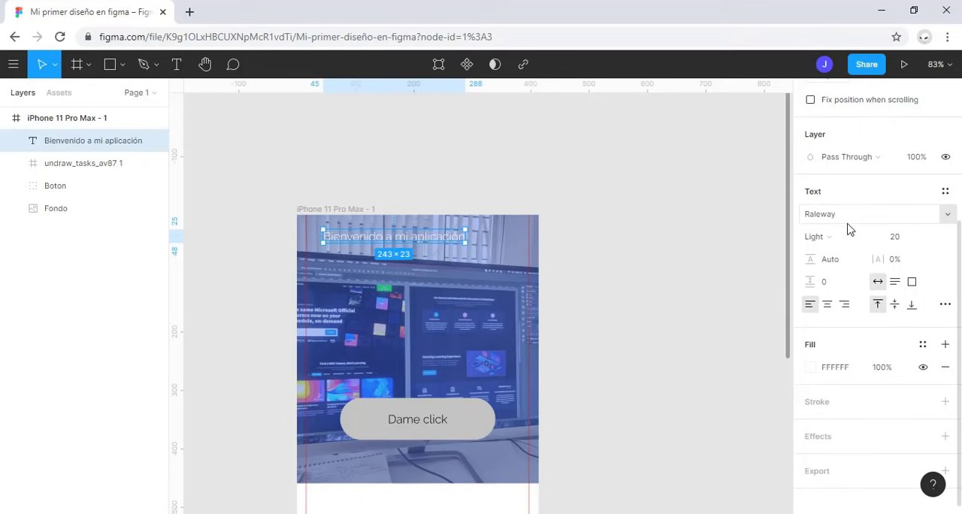
Step: Browse the list of fonts available for the heading text without choosing a different one
{"action": "left_click", "coordinate": [945, 217]}
{"action": "scroll", "coordinate": [864, 450], "scroll_direction": "down", "scroll_amount": 5}
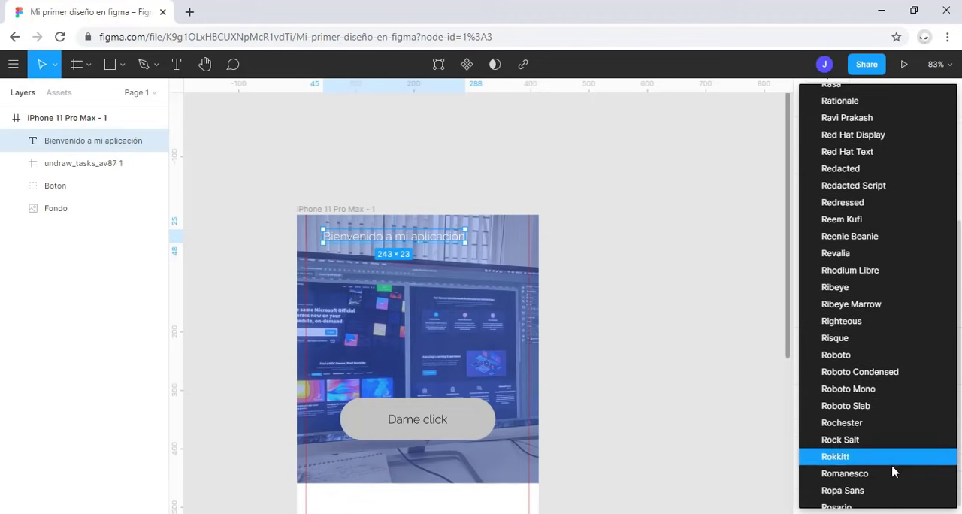
{"action": "scroll", "coordinate": [892, 467], "scroll_direction": "up", "scroll_amount": 3}
{"action": "scroll", "coordinate": [859, 321], "scroll_direction": "down", "scroll_amount": 1}
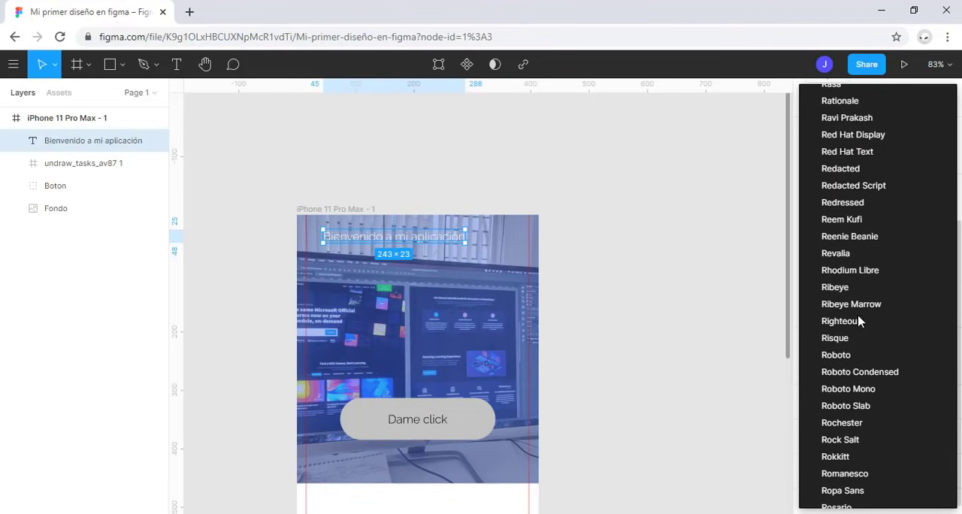
{"action": "scroll", "coordinate": [858, 319], "scroll_direction": "down", "scroll_amount": 1}
{"action": "left_click", "coordinate": [740, 309]}
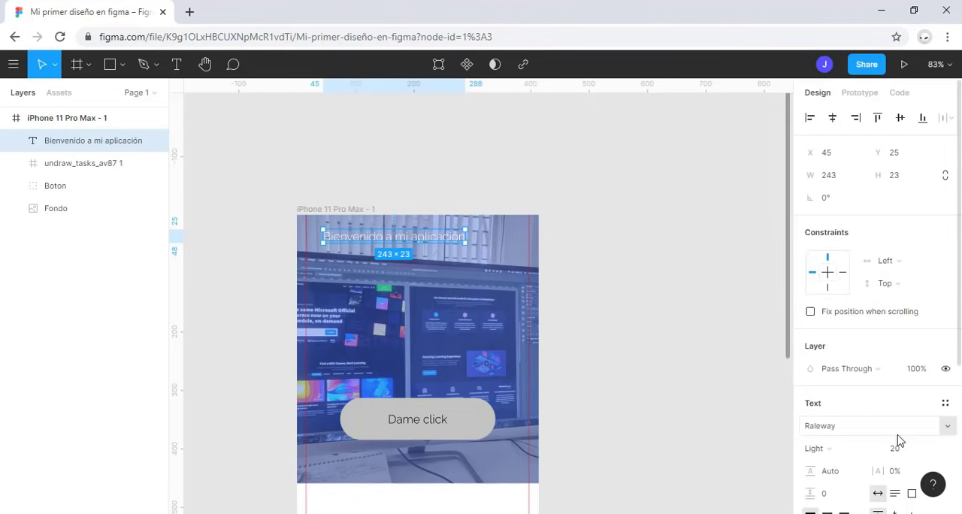
Step: Set the heading's font weight to Bold
{"action": "scroll", "coordinate": [894, 429], "scroll_direction": "down", "scroll_amount": 2}
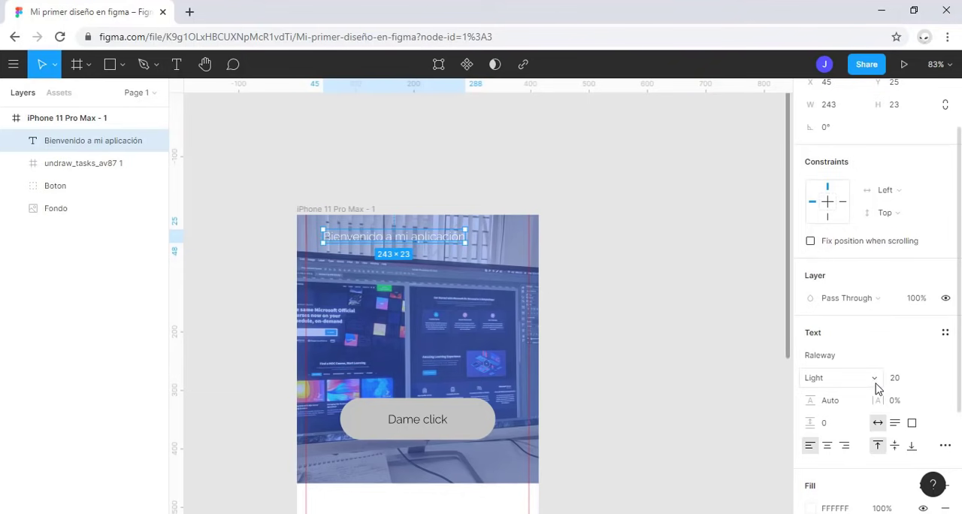
{"action": "left_click", "coordinate": [876, 388]}
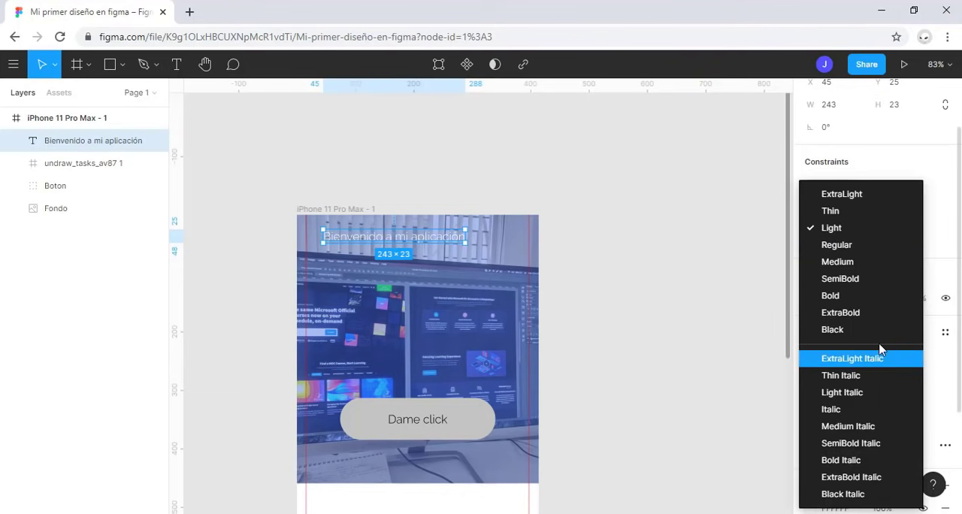
{"action": "left_click", "coordinate": [872, 302]}
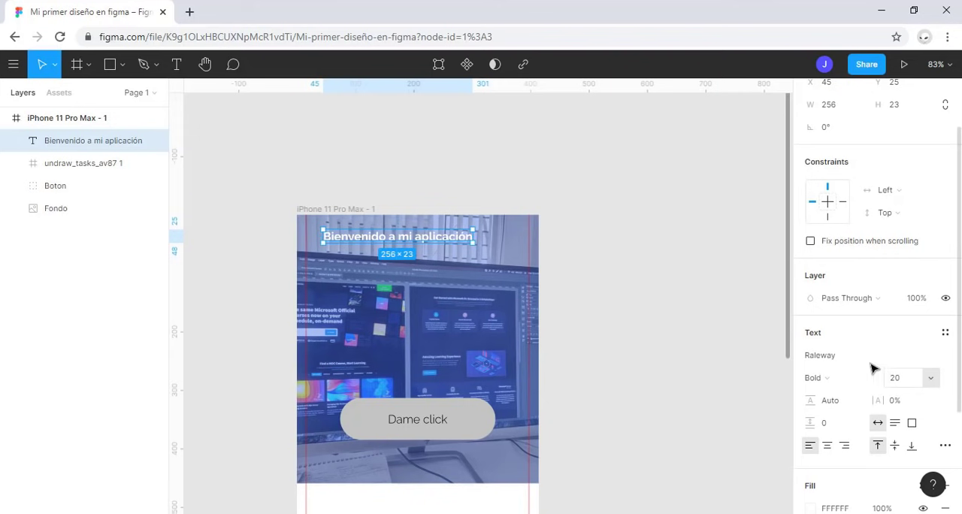
Step: Set the heading's font size to 48 and fit its text box between the two vertical guides, about 382 wide
{"action": "scroll", "coordinate": [874, 369], "scroll_direction": "down", "scroll_amount": 2}
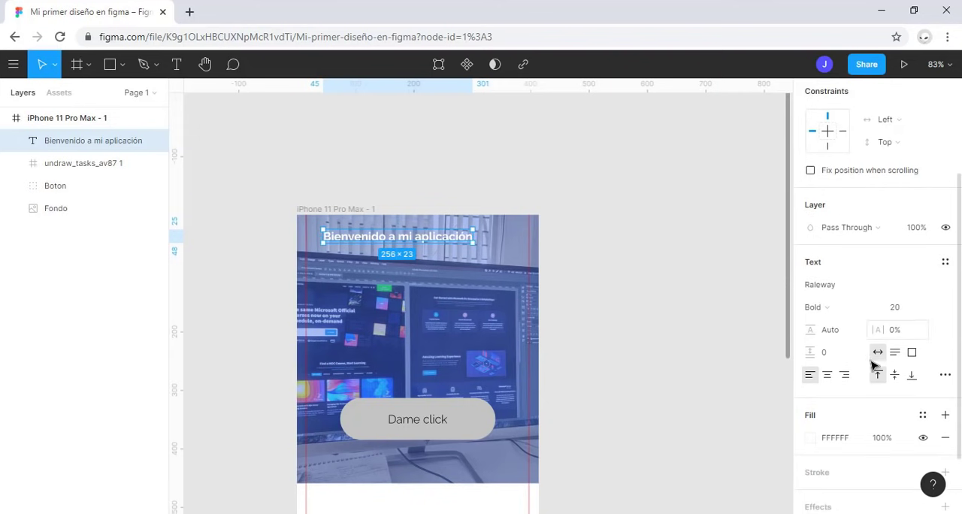
{"action": "left_click", "coordinate": [931, 316]}
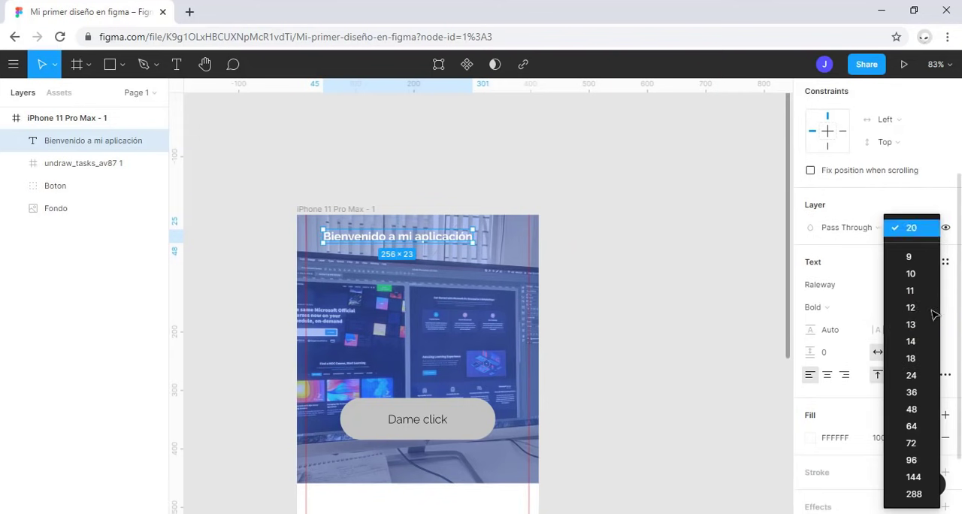
{"action": "left_click", "coordinate": [915, 412]}
{"action": "left_click_drag", "start_coordinate": [486, 252], "coordinate": [469, 272]}
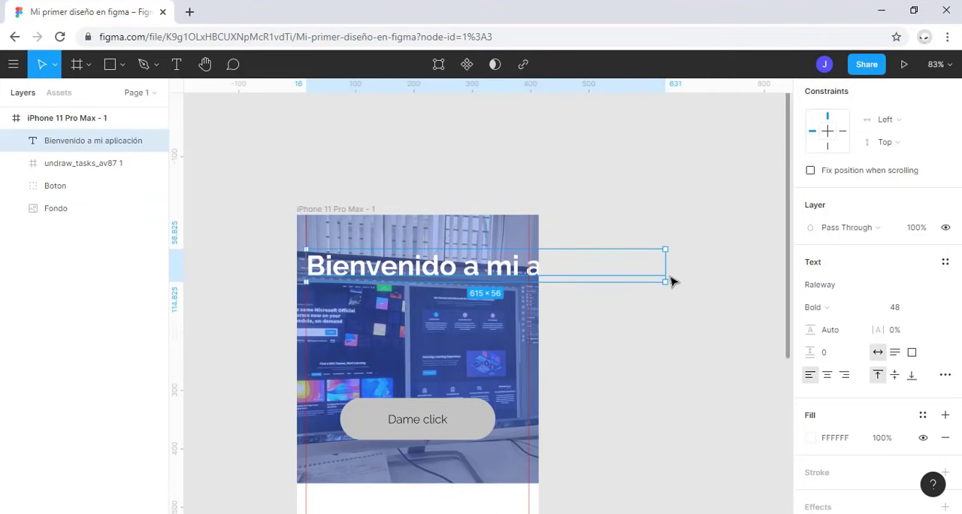
{"action": "left_click_drag", "start_coordinate": [666, 271], "coordinate": [528, 266]}
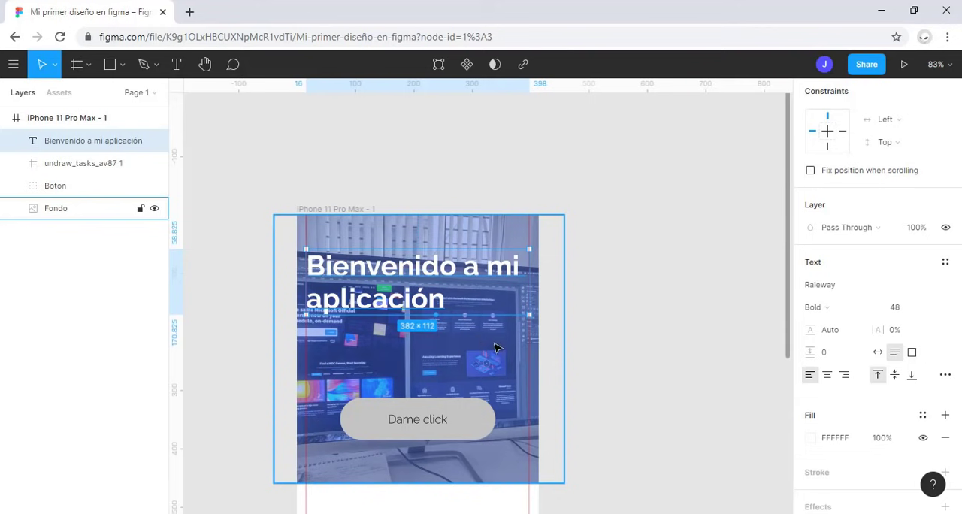
Step: Try center and right alignment on the heading text, and return it to left alignment
{"action": "left_click", "coordinate": [826, 377]}
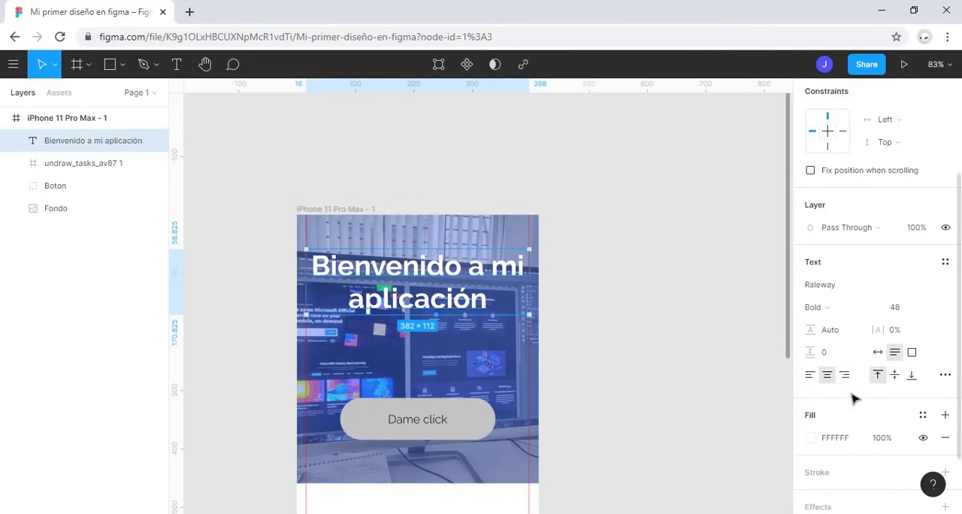
{"action": "left_click", "coordinate": [845, 376]}
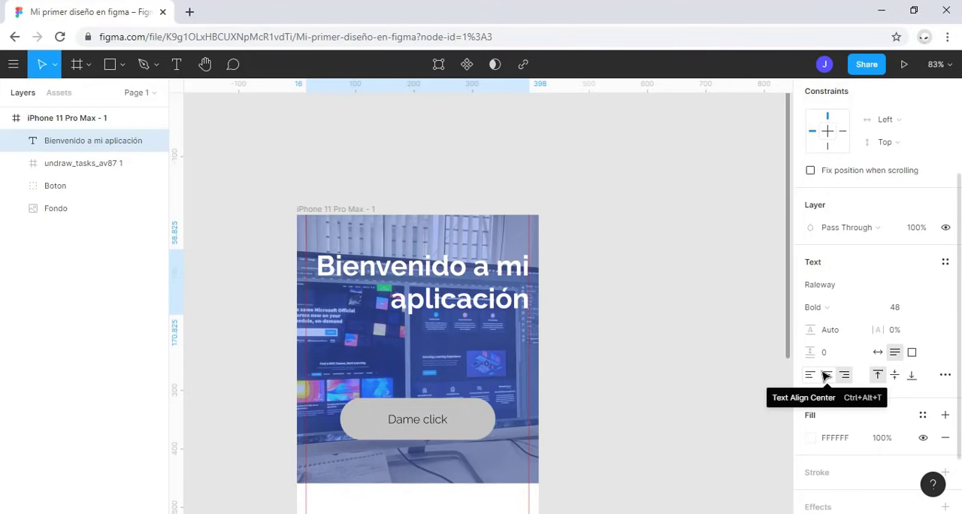
{"action": "left_click", "coordinate": [809, 375]}
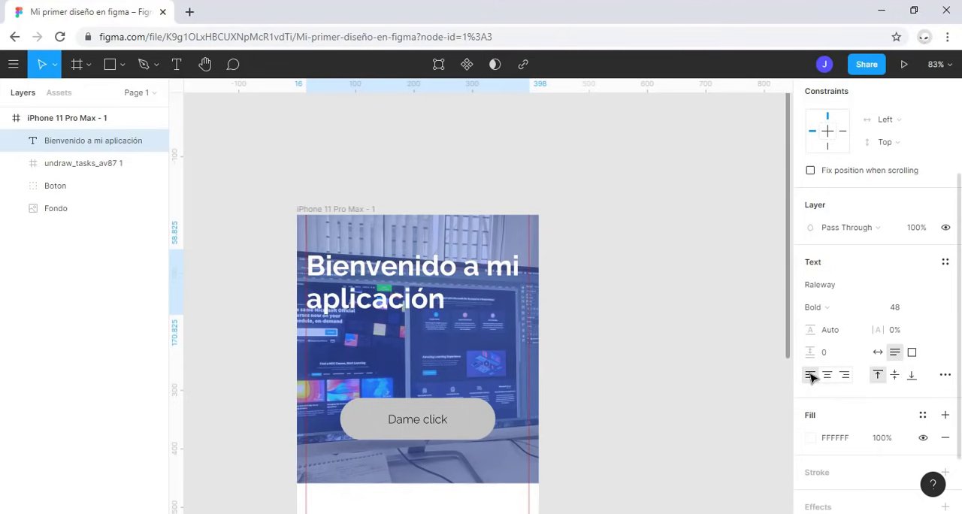
Step: Try a line height of 125.4% on the heading and reset it to Auto, then try the letter spacing and leave it at 0%
{"action": "mouse_move", "coordinate": [821, 329]}
{"action": "left_mouse_down"}
{"action": "mouse_move", "coordinate": [903, 339]}
{"action": "mouse_move", "coordinate": [19, 347]}
{"action": "mouse_move", "coordinate": [834, 334]}
{"action": "mouse_move", "coordinate": [819, 331]}
{"action": "left_mouse_up"}
{"action": "left_click", "coordinate": [833, 335]}
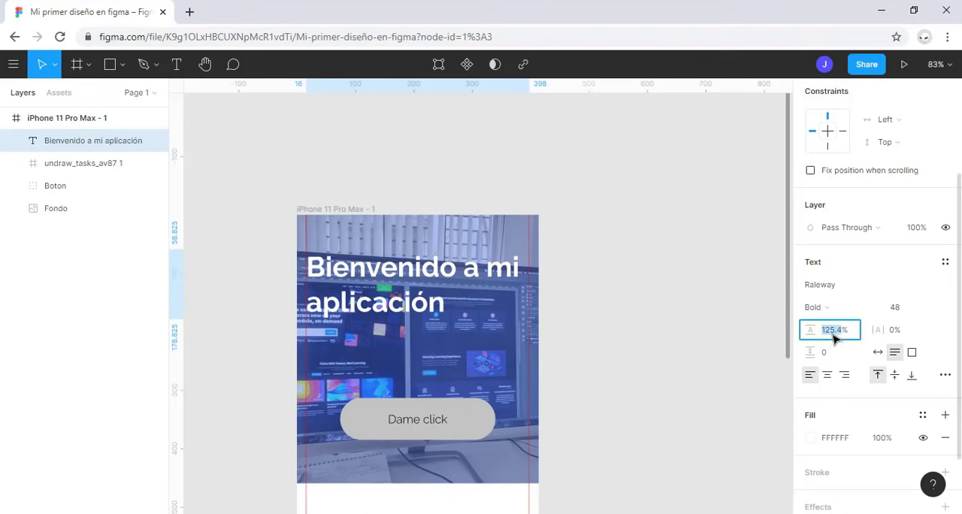
{"action": "key", "text": "BackSpace"}
{"action": "key", "text": "Return"}
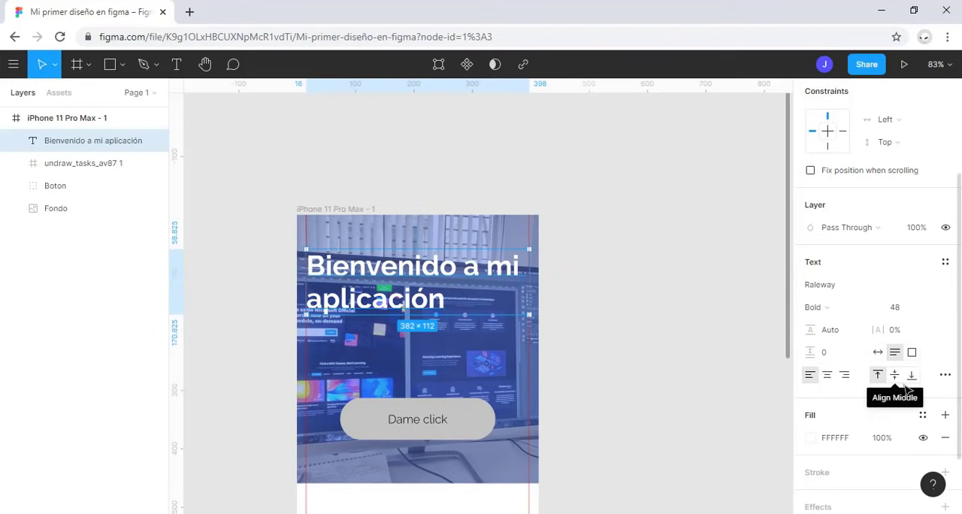
{"action": "mouse_move", "coordinate": [885, 336]}
{"action": "left_mouse_down"}
{"action": "mouse_move", "coordinate": [13, 331]}
{"action": "mouse_move", "coordinate": [931, 329]}
{"action": "mouse_move", "coordinate": [897, 333]}
{"action": "left_mouse_up"}
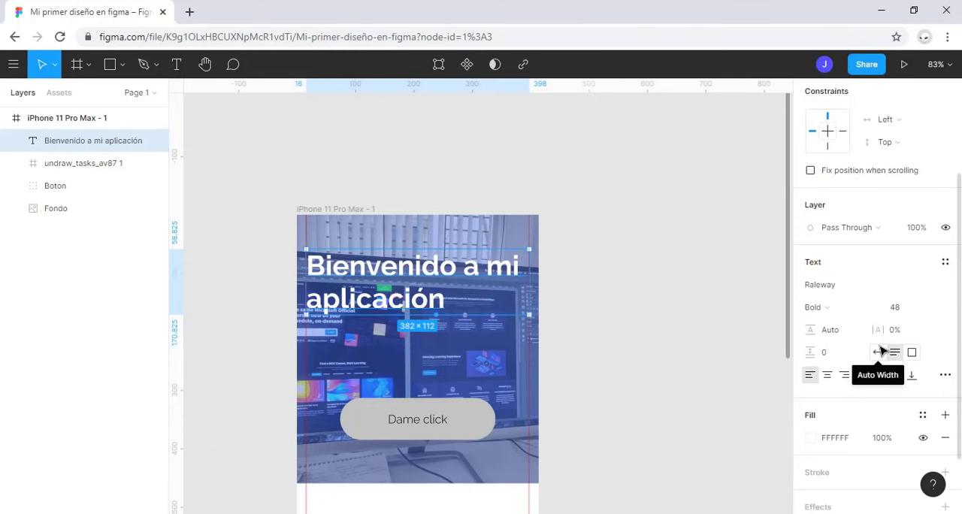
Step: Try auto width on the heading, switch back to auto height, and refit its box between the guides at about 381 wide
{"action": "left_click", "coordinate": [882, 355]}
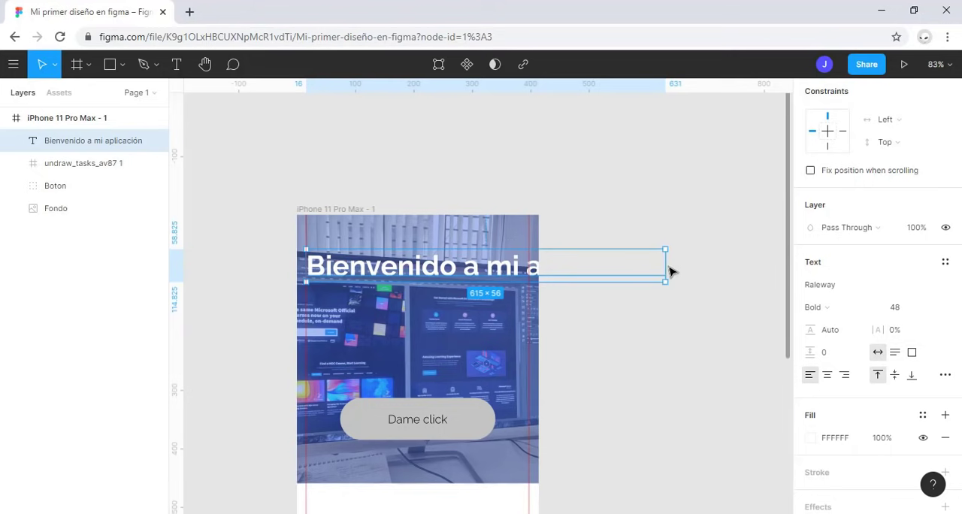
{"action": "left_click", "coordinate": [894, 353]}
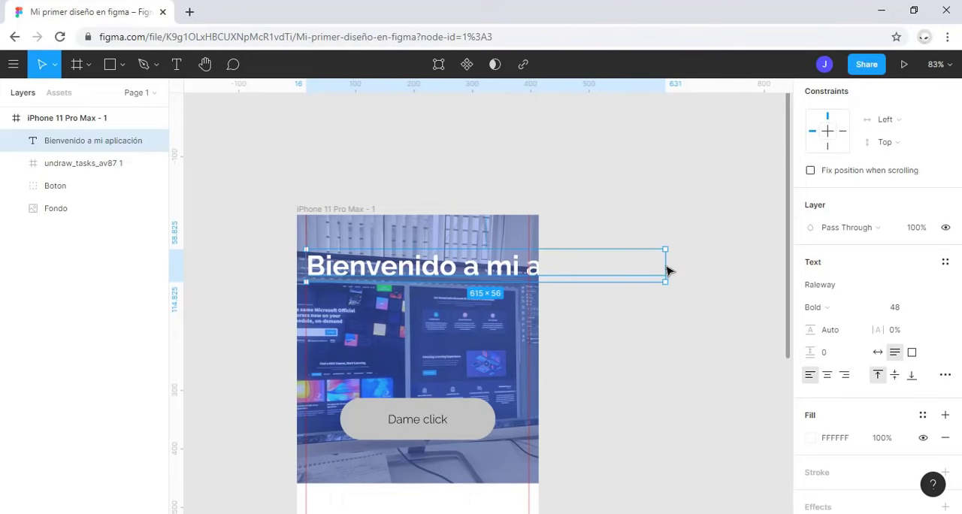
{"action": "left_click_drag", "start_coordinate": [668, 271], "coordinate": [528, 269]}
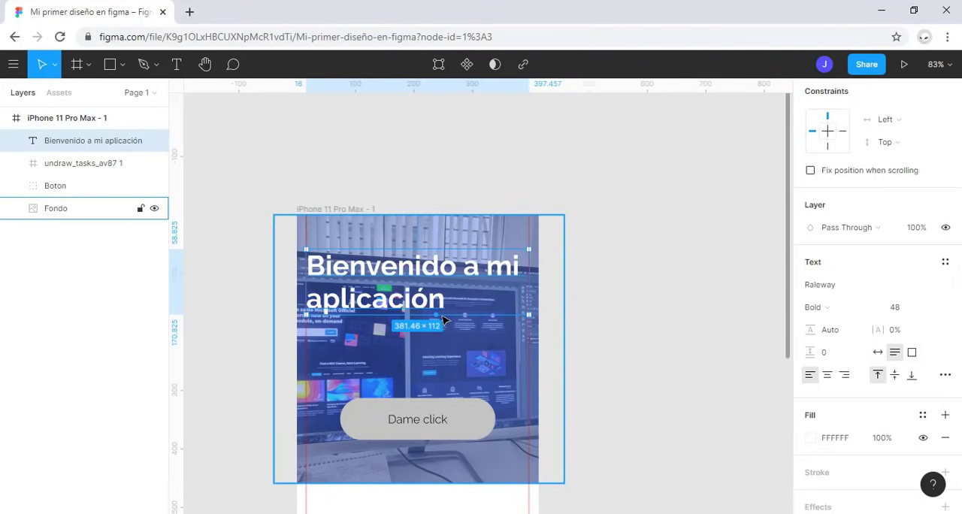
Step: Try middle and bottom vertical alignment with the heading box stretched to about 279 high, and restore top alignment and auto height
{"action": "left_click_drag", "start_coordinate": [443, 319], "coordinate": [456, 412]}
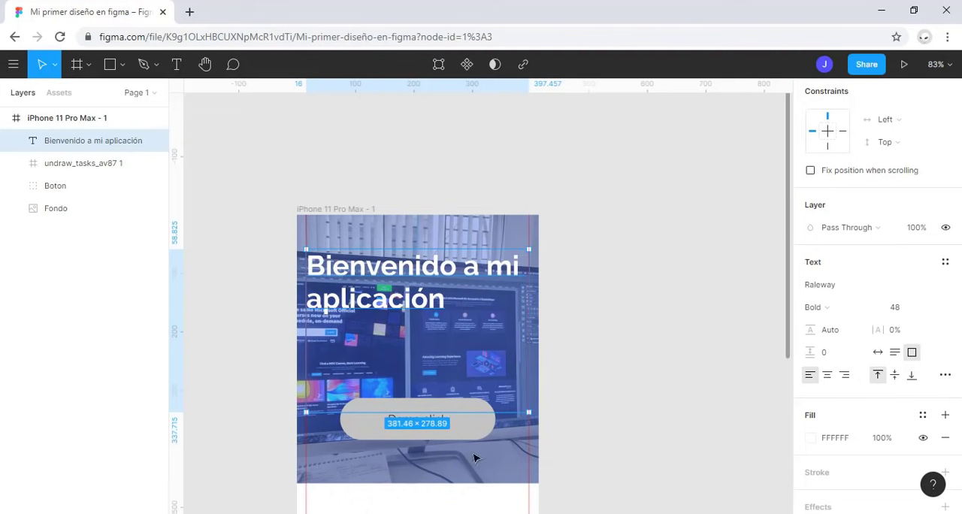
{"action": "left_click", "coordinate": [894, 381]}
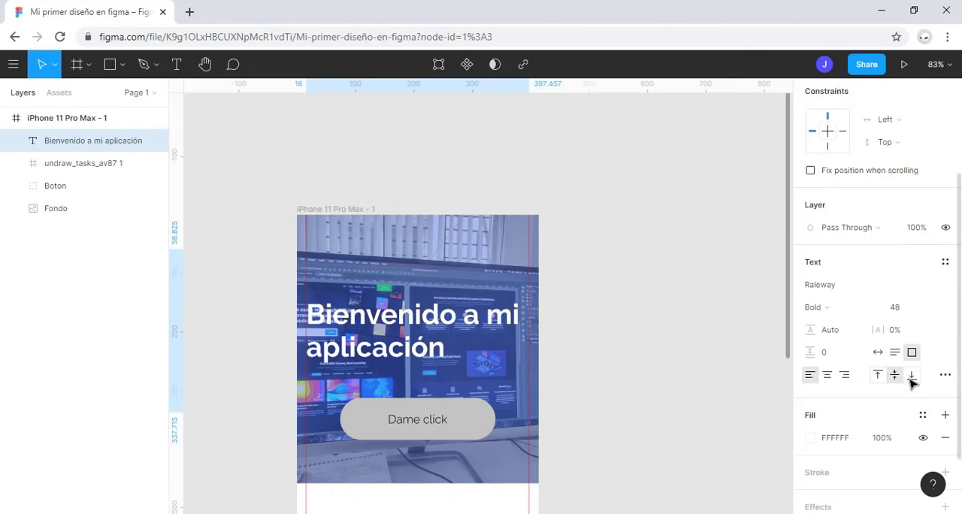
{"action": "left_click", "coordinate": [910, 380]}
{"action": "left_click", "coordinate": [489, 317]}
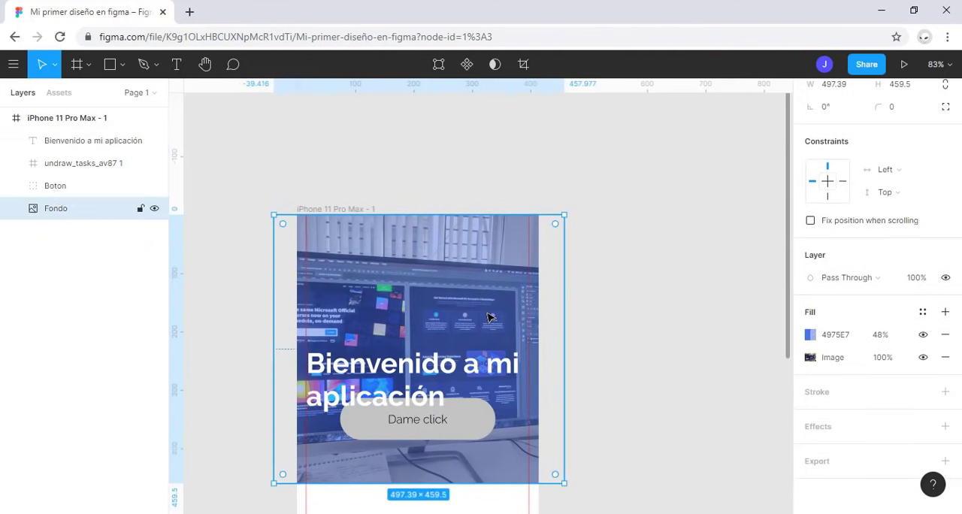
{"action": "left_click", "coordinate": [65, 142]}
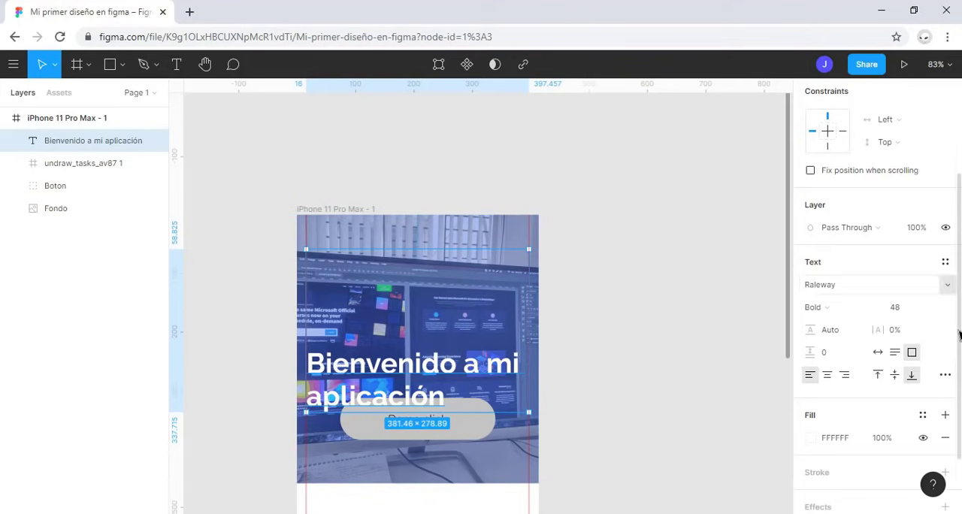
{"action": "left_click", "coordinate": [878, 374]}
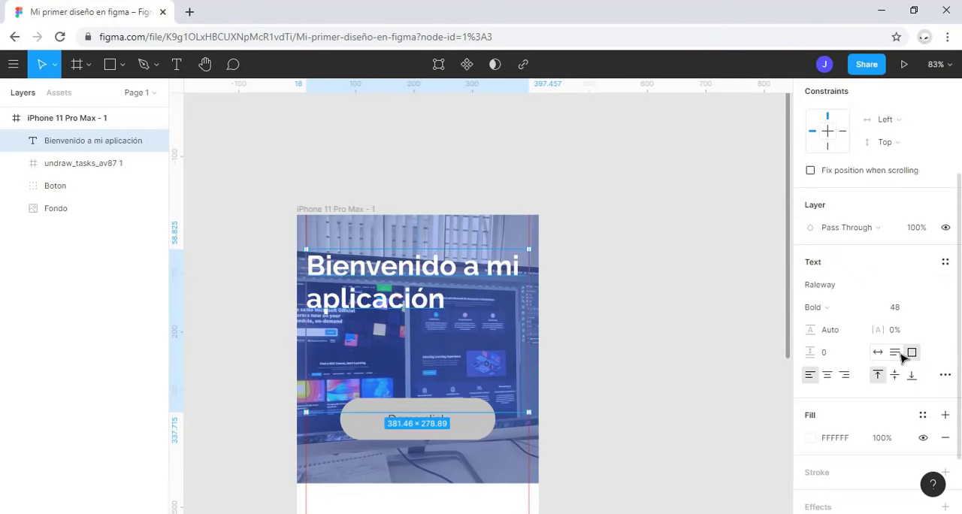
{"action": "left_click", "coordinate": [895, 352]}
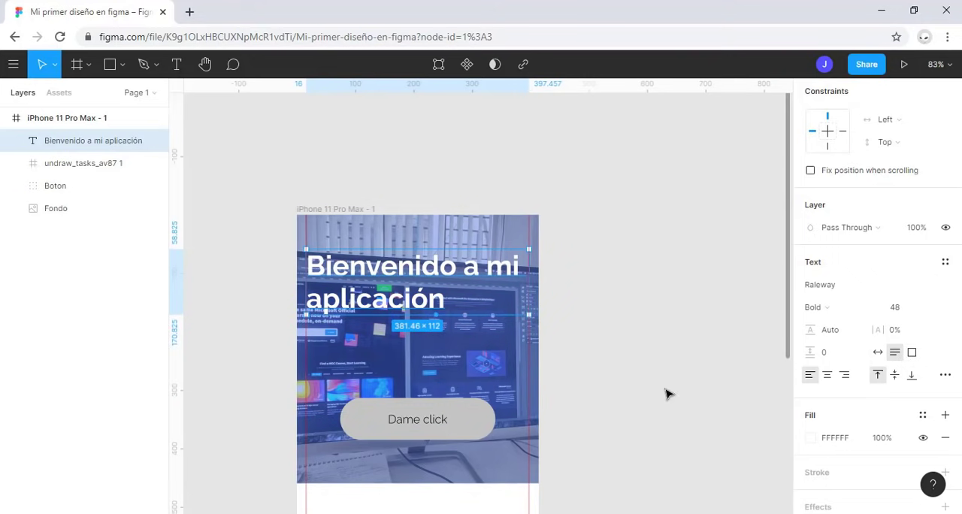
Step: Try a paragraph indent of 100 on the heading, reset it to 0, and look through the remaining type details
{"action": "left_click", "coordinate": [947, 376]}
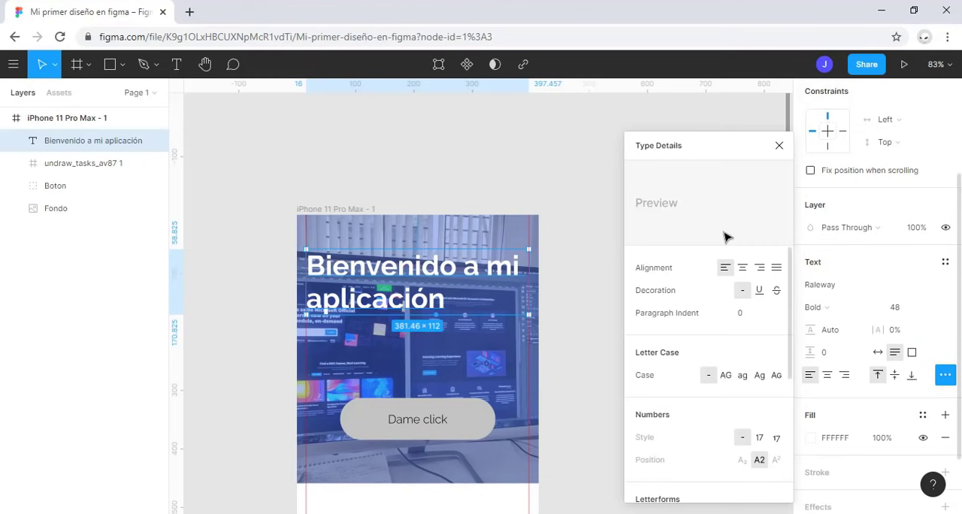
{"action": "left_click", "coordinate": [759, 320]}
{"action": "key", "text": "Return"}
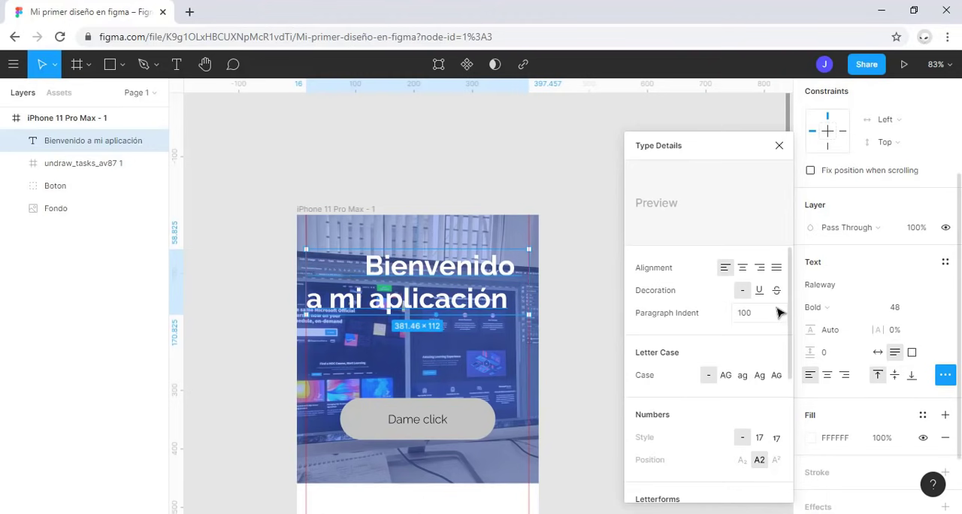
{"action": "left_click", "coordinate": [744, 319]}
{"action": "type", "text": "0"}
{"action": "key", "text": "Return"}
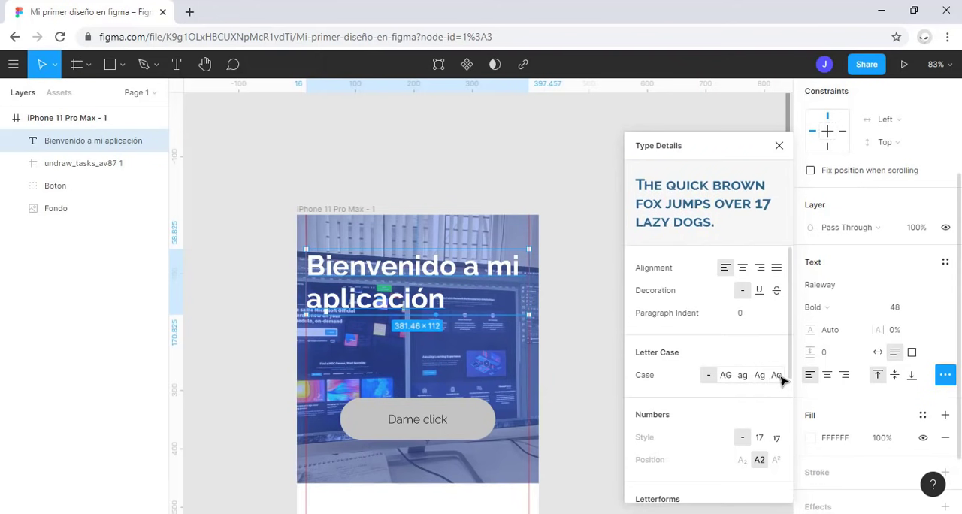
{"action": "scroll", "coordinate": [777, 368], "scroll_direction": "down", "scroll_amount": 2}
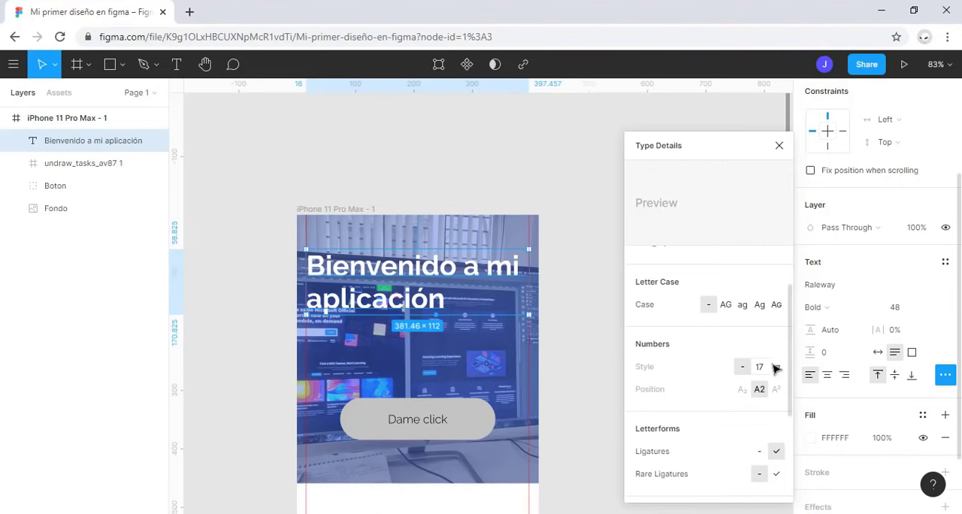
{"action": "scroll", "coordinate": [693, 394], "scroll_direction": "down", "scroll_amount": 1}
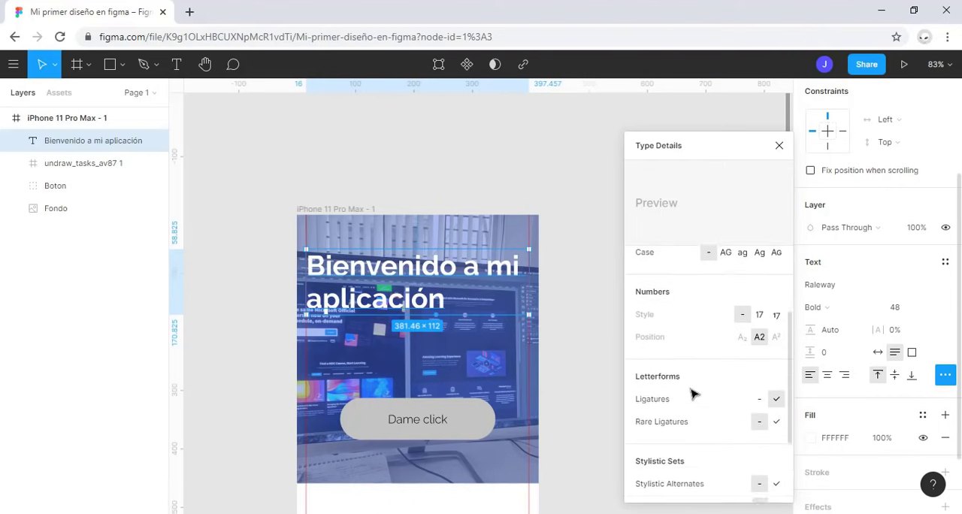
{"action": "scroll", "coordinate": [693, 394], "scroll_direction": "down", "scroll_amount": 2}
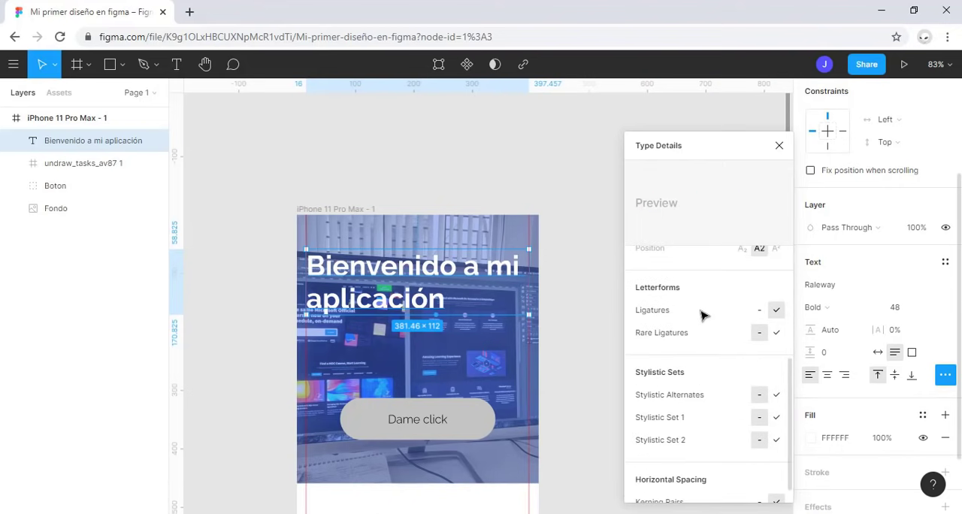
{"action": "scroll", "coordinate": [676, 410], "scroll_direction": "down", "scroll_amount": 1}
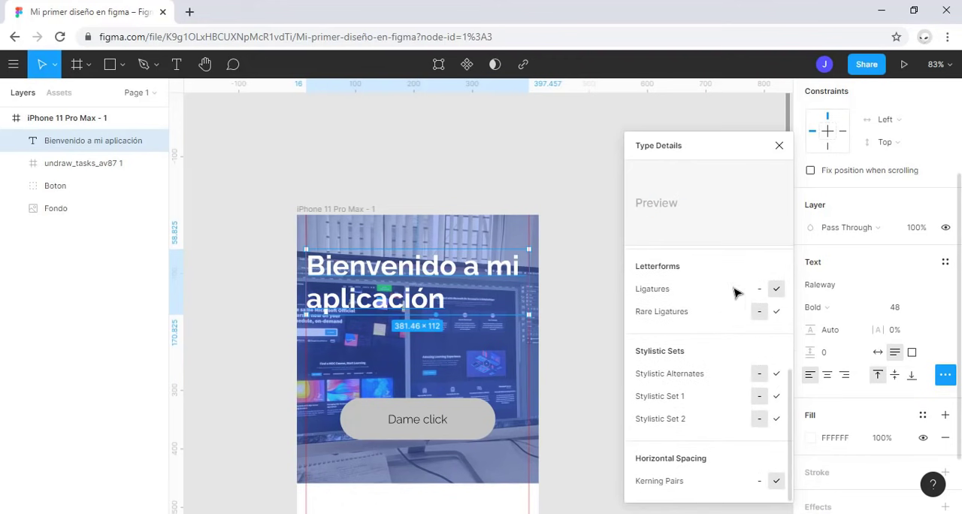
{"action": "left_click", "coordinate": [779, 146]}
Step: Center-align the heading text and move it down over the background image to about Y 129
{"action": "left_click", "coordinate": [826, 374]}
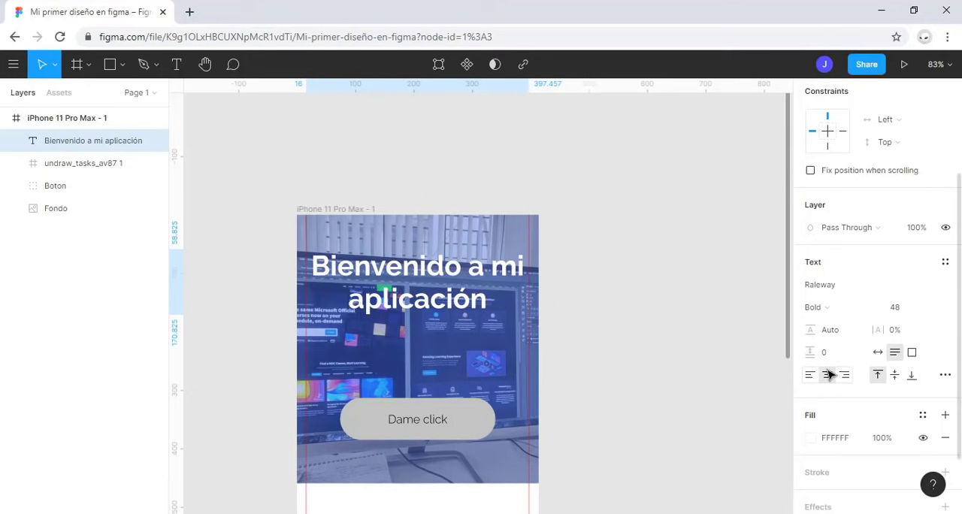
{"action": "left_click_drag", "start_coordinate": [443, 284], "coordinate": [443, 302]}
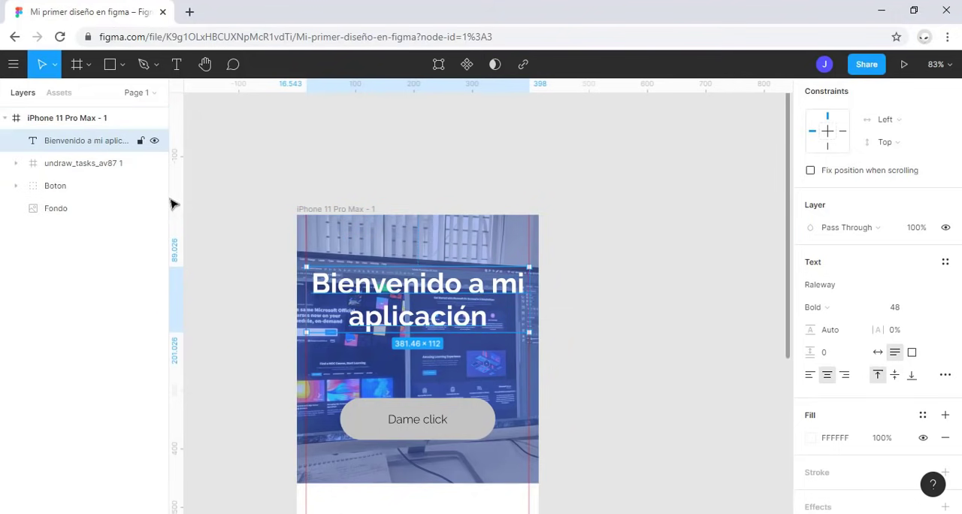
{"action": "key", "text": "alt"}
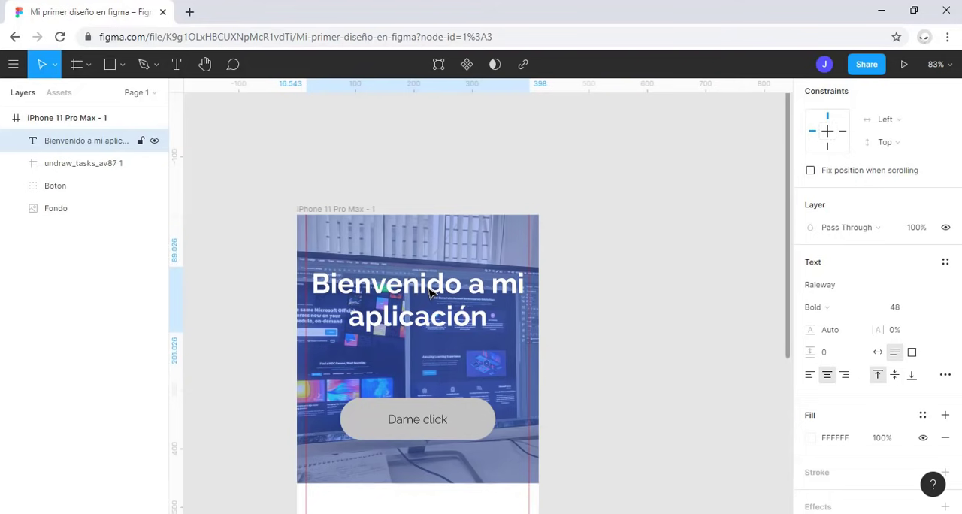
{"action": "key", "text": "shift+Down"}
{"action": "key", "text": "shift+Down"}
{"action": "key", "text": "shift+Down"}
{"action": "key", "text": "shift+Down"}
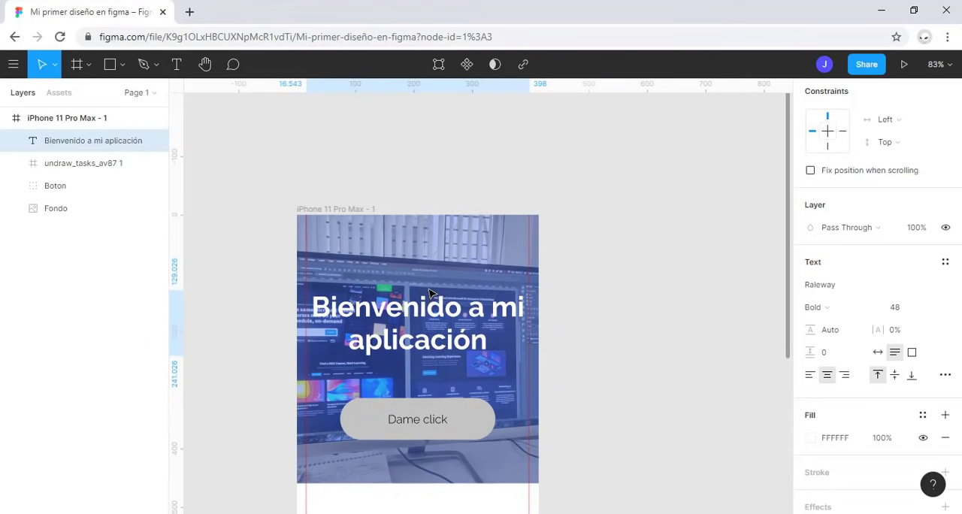
{"action": "key", "text": "shift+Up"}
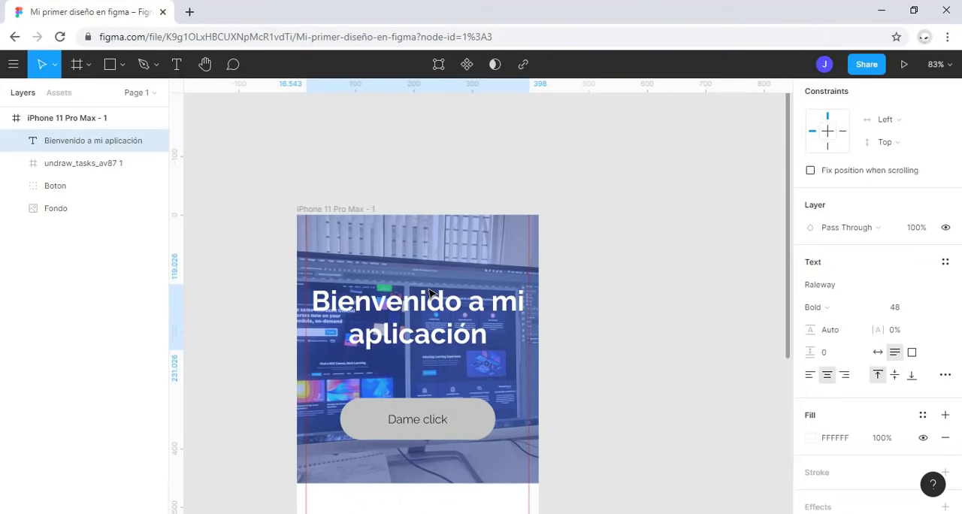
{"action": "key", "text": "shift+Down"}
Step: Move the "Dame click" button up so it sits just beneath the heading
{"action": "left_click", "coordinate": [438, 430]}
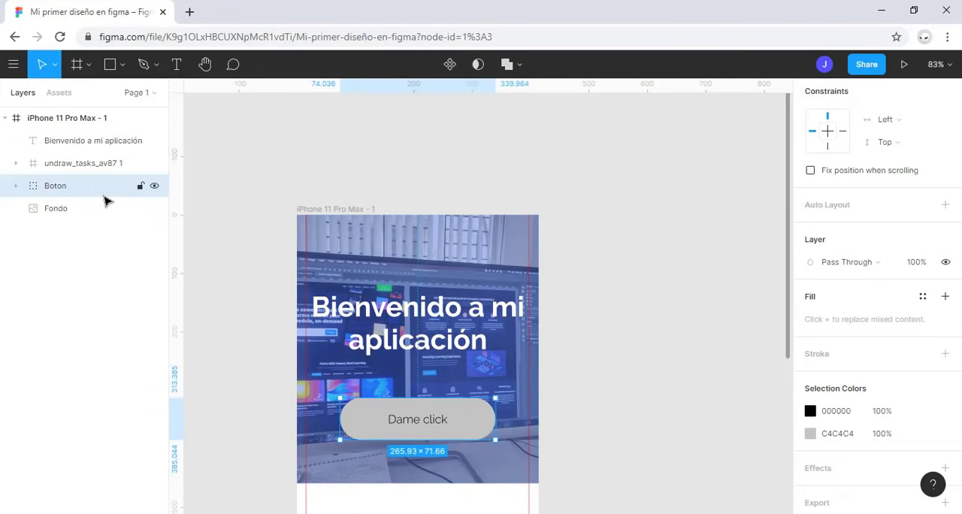
{"action": "left_click_drag", "start_coordinate": [441, 428], "coordinate": [442, 403]}
{"action": "left_click", "coordinate": [629, 326]}
{"action": "scroll", "coordinate": [609, 316], "scroll_direction": "down", "scroll_amount": 5}
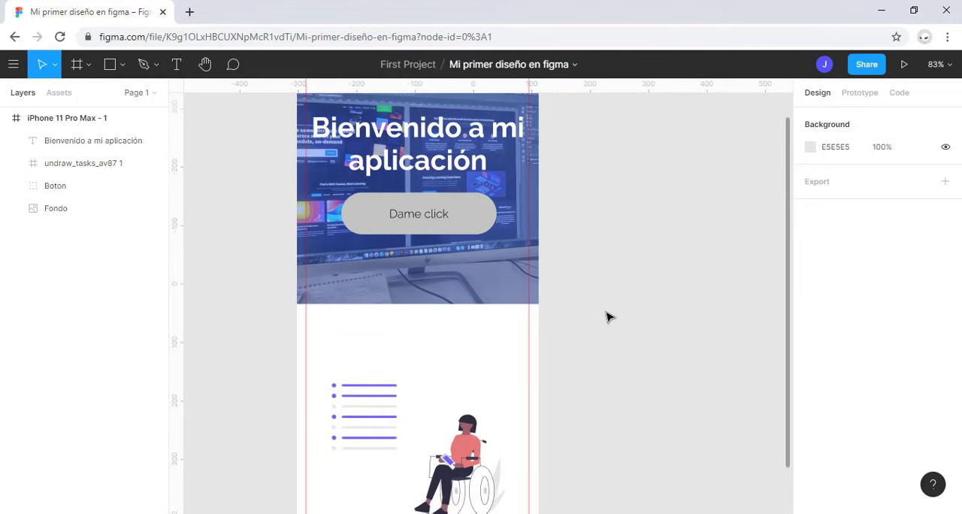
{"action": "scroll", "coordinate": [610, 317], "scroll_direction": "up", "scroll_amount": 5}
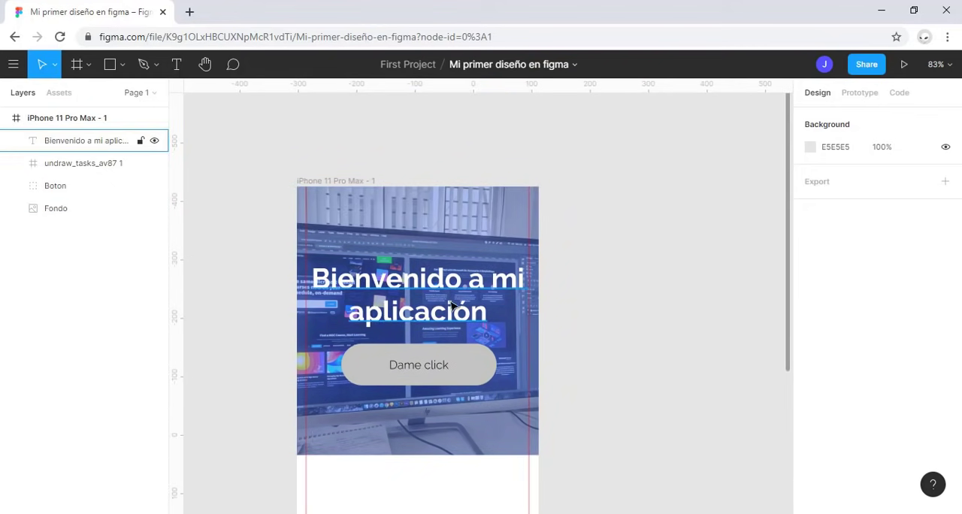
Step: Duplicate the heading into the white area below the background image at about Y 475 and center it horizontally in the frame
{"action": "left_click", "coordinate": [425, 295]}
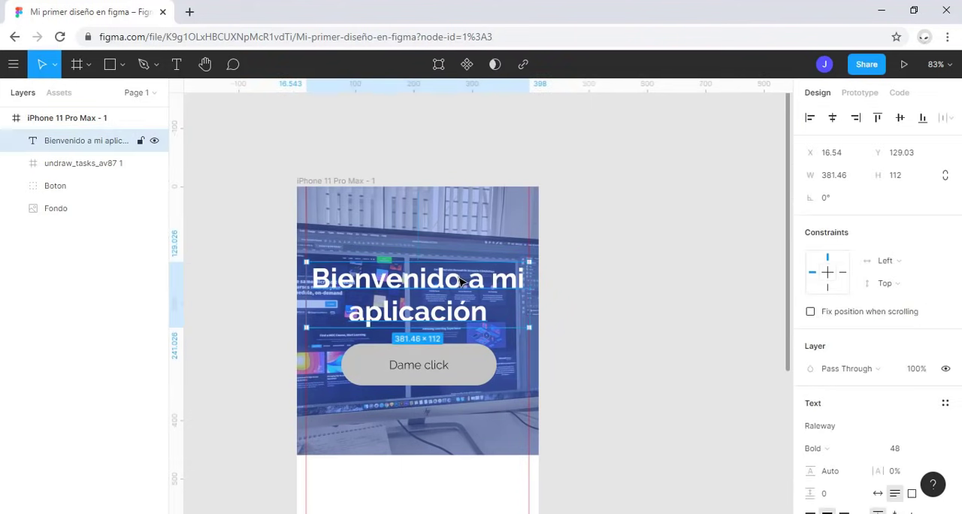
{"action": "left_click_drag", "start_coordinate": [435, 301], "coordinate": [435, 501]}
{"action": "scroll", "coordinate": [410, 333], "scroll_direction": "down", "scroll_amount": 3}
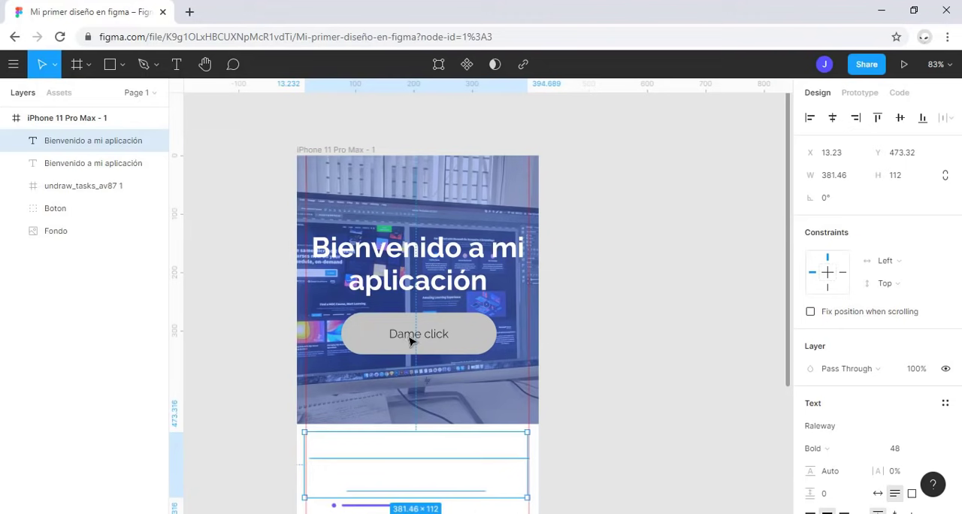
{"action": "scroll", "coordinate": [528, 337], "scroll_direction": "down", "scroll_amount": 1}
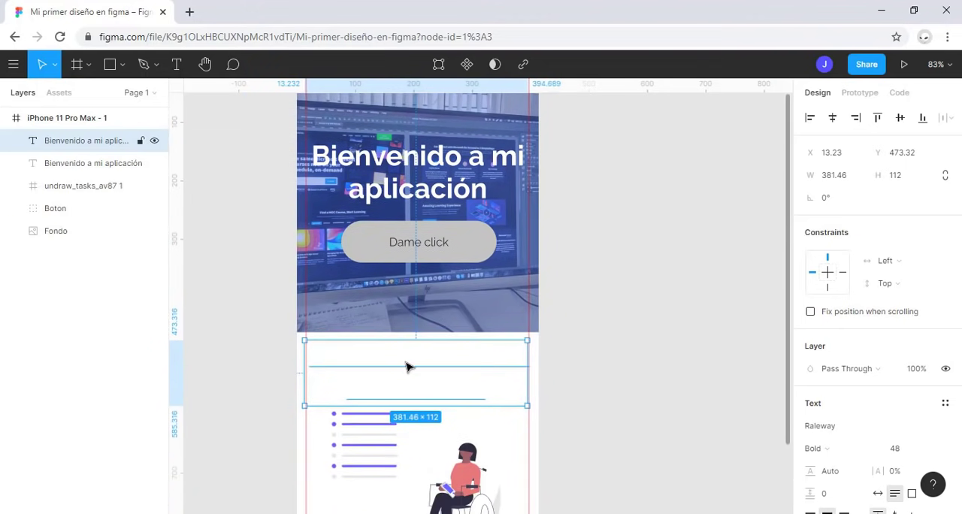
{"action": "scroll", "coordinate": [408, 365], "scroll_direction": "up", "scroll_amount": 5}
{"action": "left_click_drag", "start_coordinate": [392, 385], "coordinate": [399, 388]}
{"action": "key", "text": "Left"}
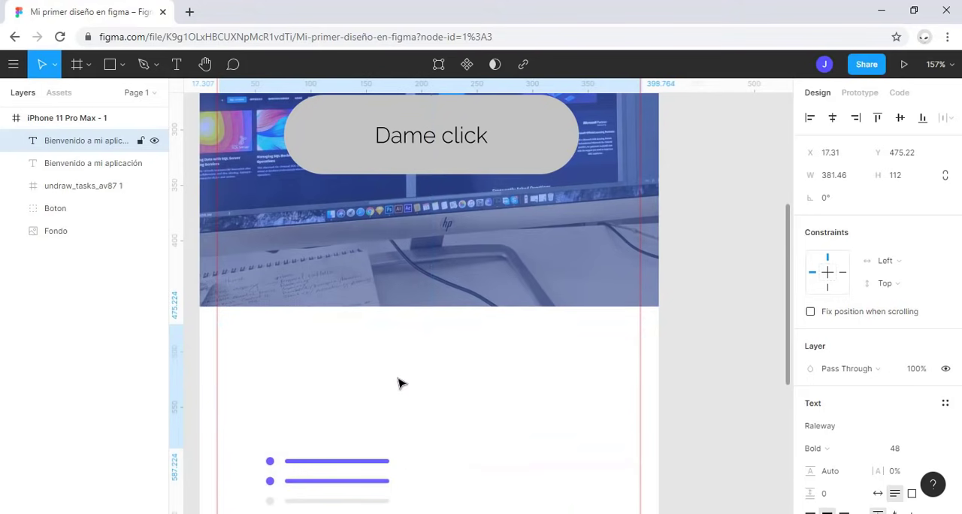
{"action": "left_click", "coordinate": [831, 118]}
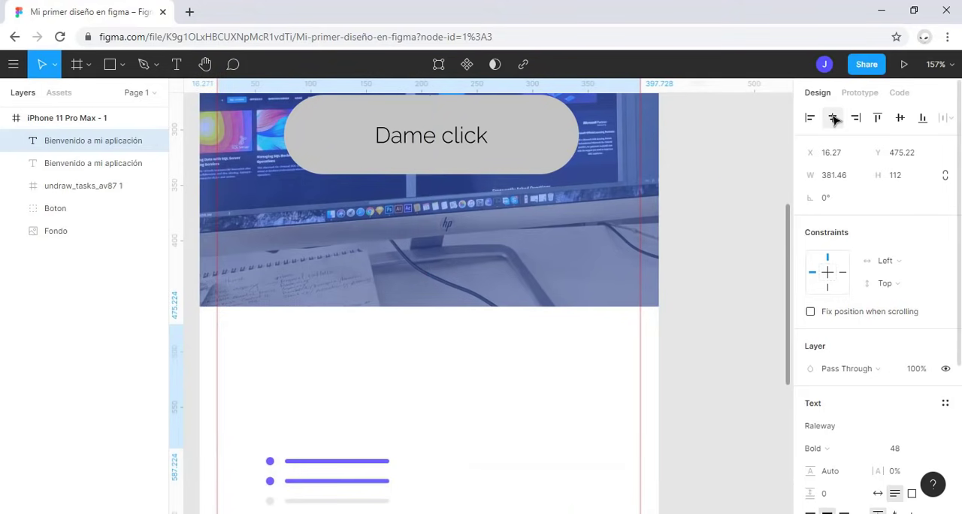
Step: Change the duplicated heading's fill to near-black 131313 and set its font size to 30
{"action": "scroll", "coordinate": [808, 371], "scroll_direction": "down", "scroll_amount": 5}
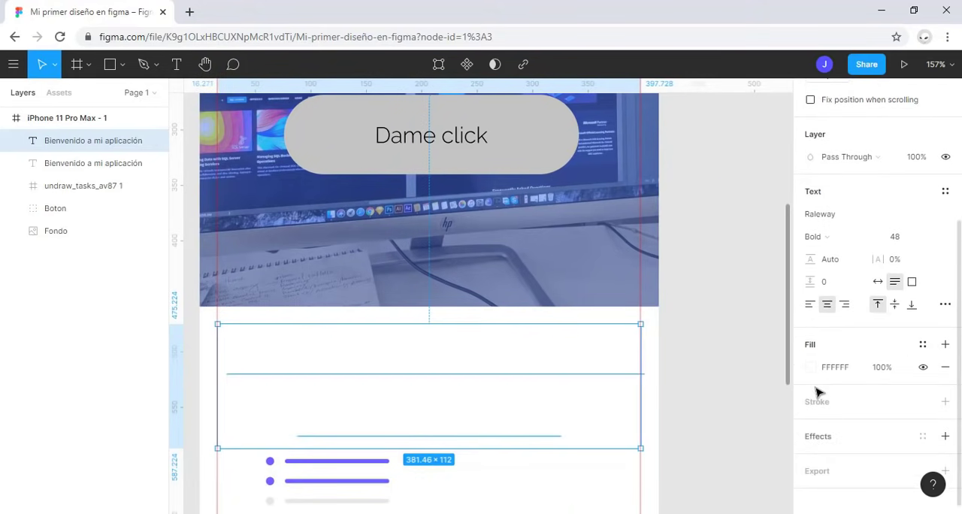
{"action": "left_click", "coordinate": [811, 368]}
{"action": "left_click", "coordinate": [629, 319]}
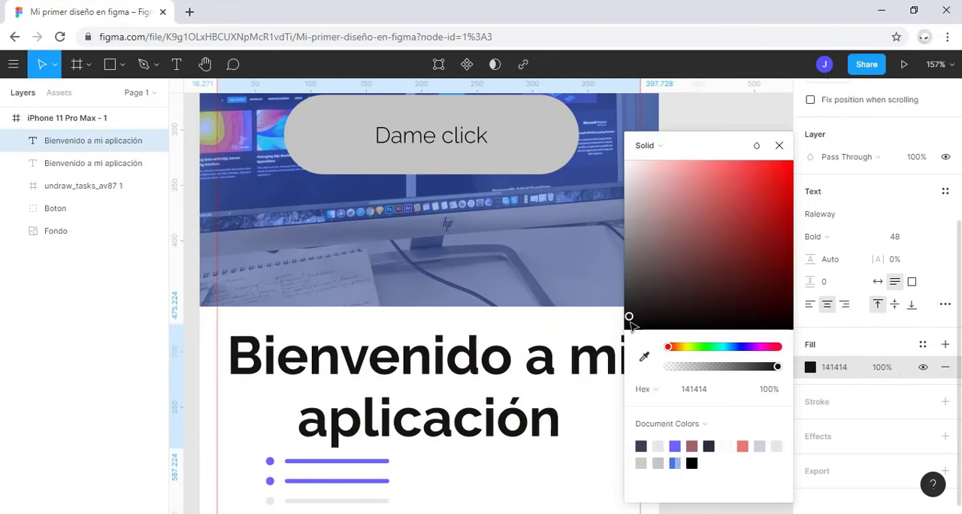
{"action": "left_click_drag", "start_coordinate": [629, 322], "coordinate": [630, 322]}
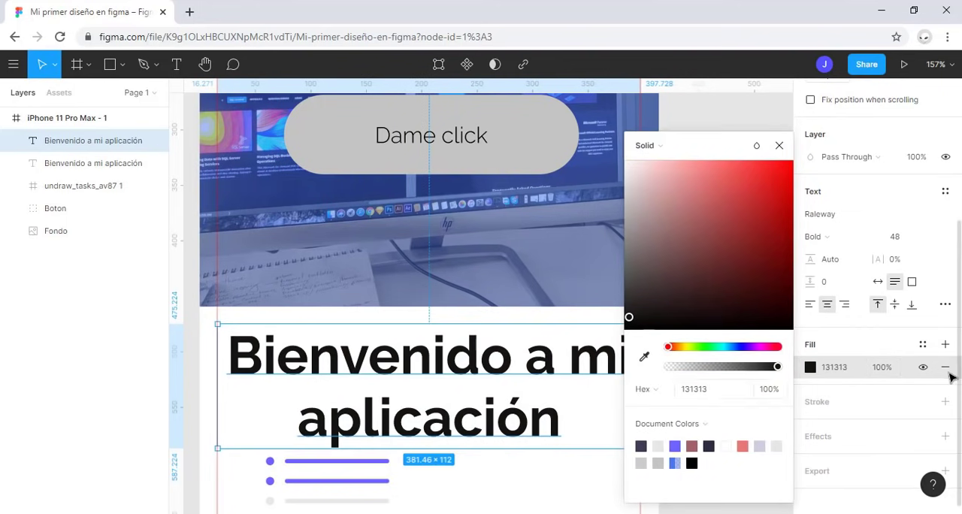
{"action": "left_click", "coordinate": [904, 239]}
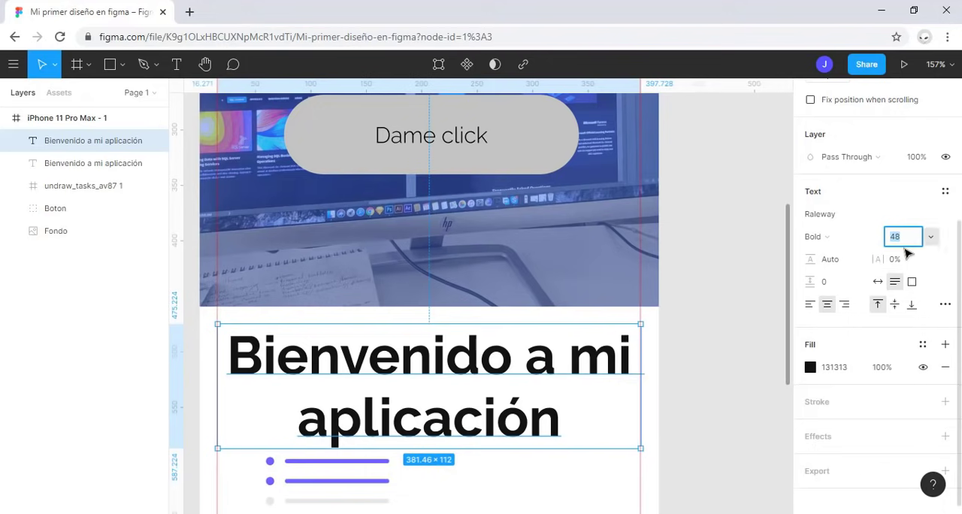
{"action": "type", "text": "30"}
{"action": "key", "text": "Return"}
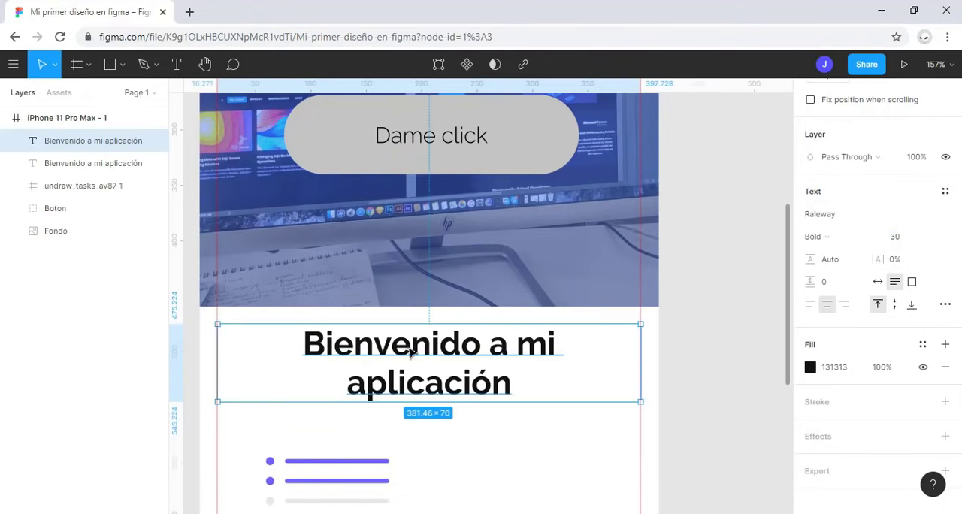
Step: Enlarge the undraw_tasks_av87 1 illustration to about 382 × 299 so it spans the width between the two guides
{"action": "left_click", "coordinate": [657, 352]}
{"action": "scroll", "coordinate": [657, 351], "scroll_direction": "down", "scroll_amount": 3}
{"action": "scroll", "coordinate": [670, 394], "scroll_direction": "down", "scroll_amount": 3}
{"action": "left_click", "coordinate": [517, 197]}
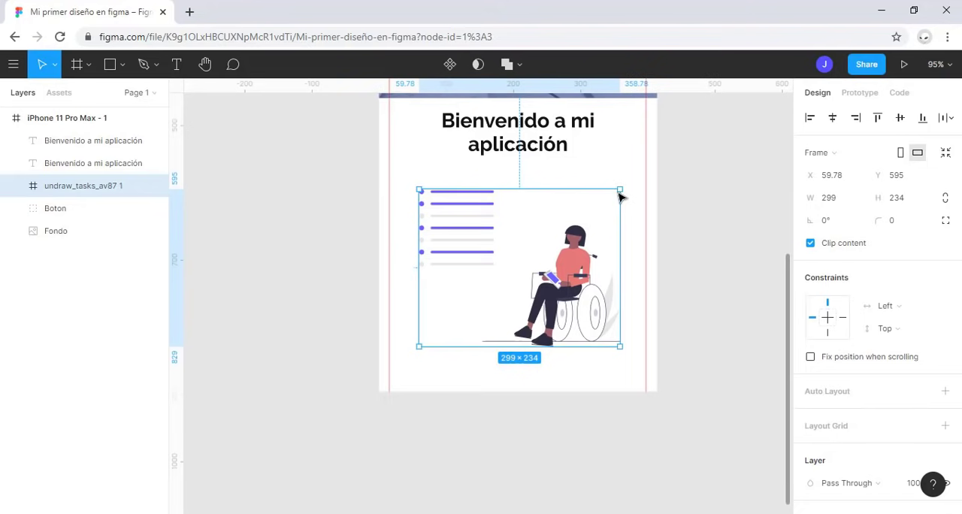
{"action": "left_click_drag", "start_coordinate": [619, 194], "coordinate": [646, 173]}
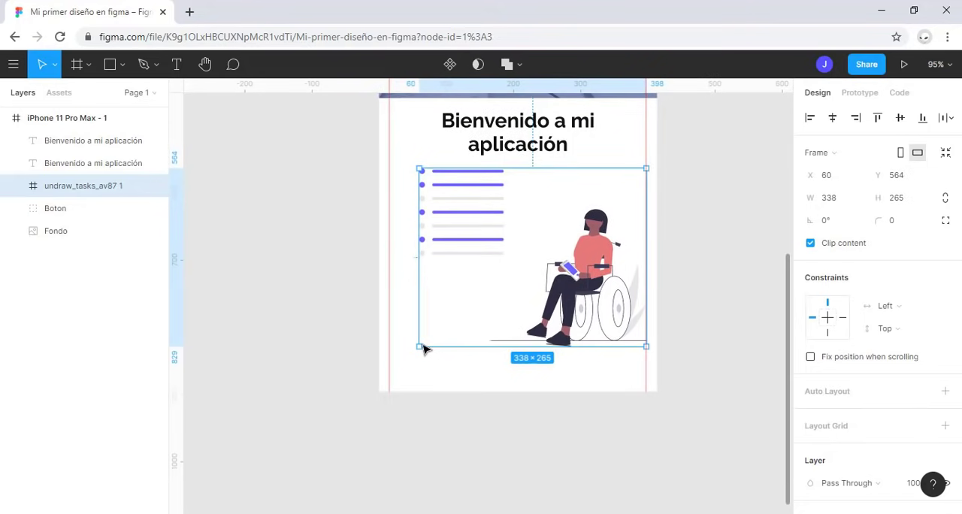
{"action": "left_click_drag", "start_coordinate": [418, 351], "coordinate": [393, 365]}
{"action": "left_click", "coordinate": [693, 282]}
{"action": "scroll", "coordinate": [694, 282], "scroll_direction": "down", "scroll_amount": 1}
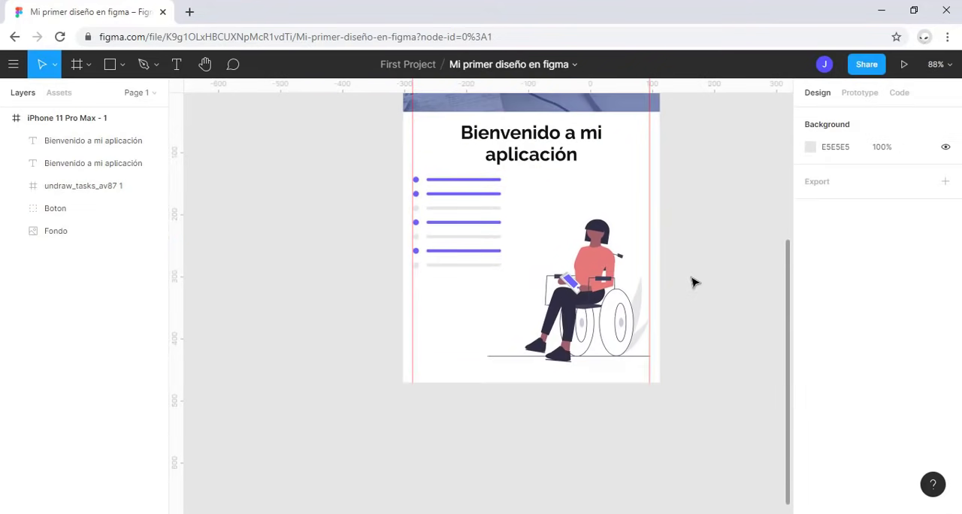
Step: Zoom to the whole iPhone 11 Pro Max - 1 frame and inspect the second heading and the illustration
{"action": "left_click", "coordinate": [53, 118]}
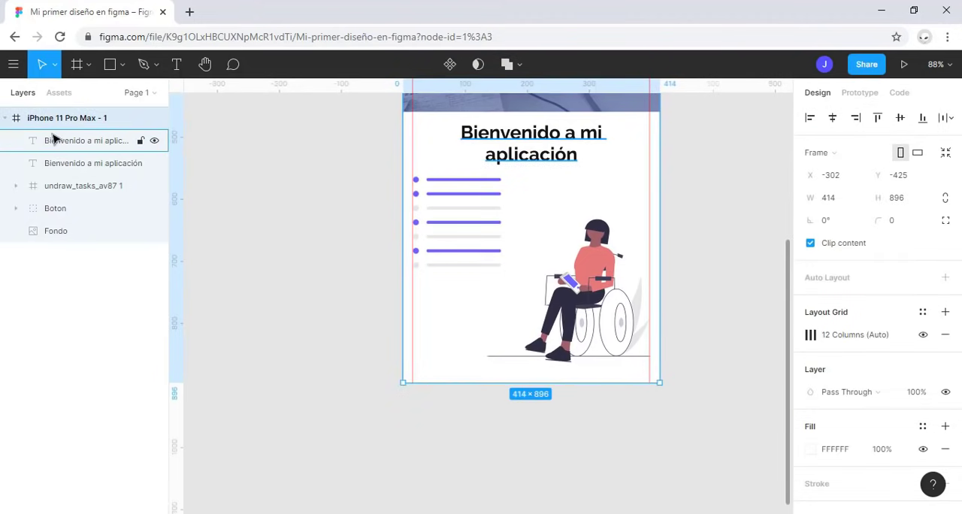
{"action": "key", "text": "shift+2"}
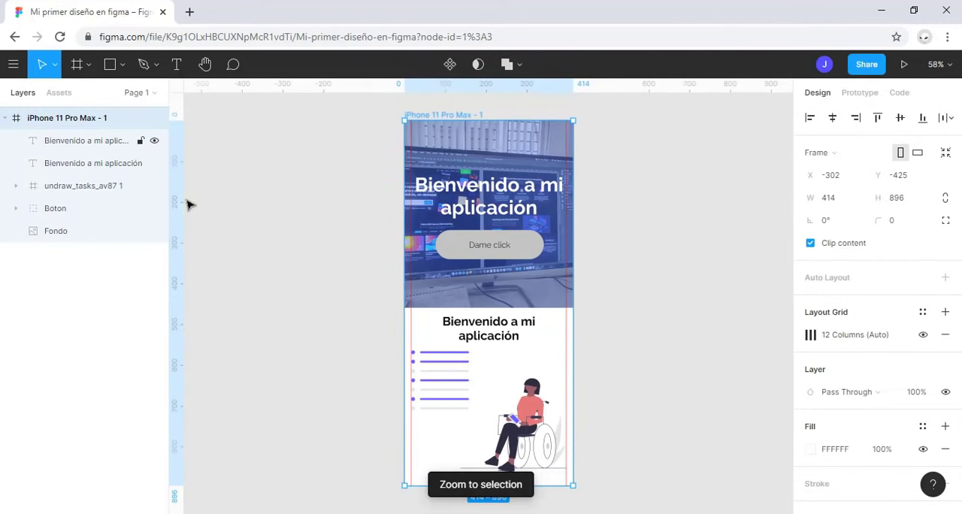
{"action": "left_click", "coordinate": [631, 240]}
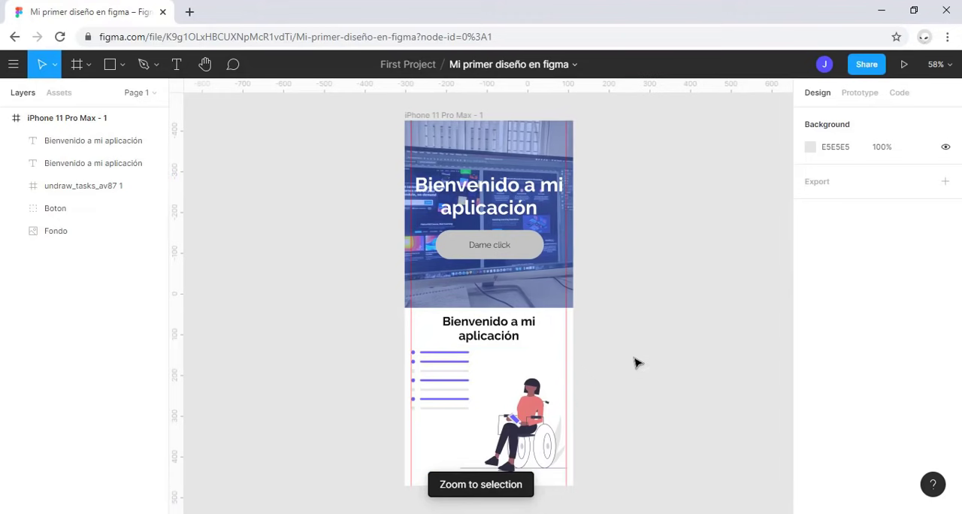
{"action": "left_click", "coordinate": [502, 331]}
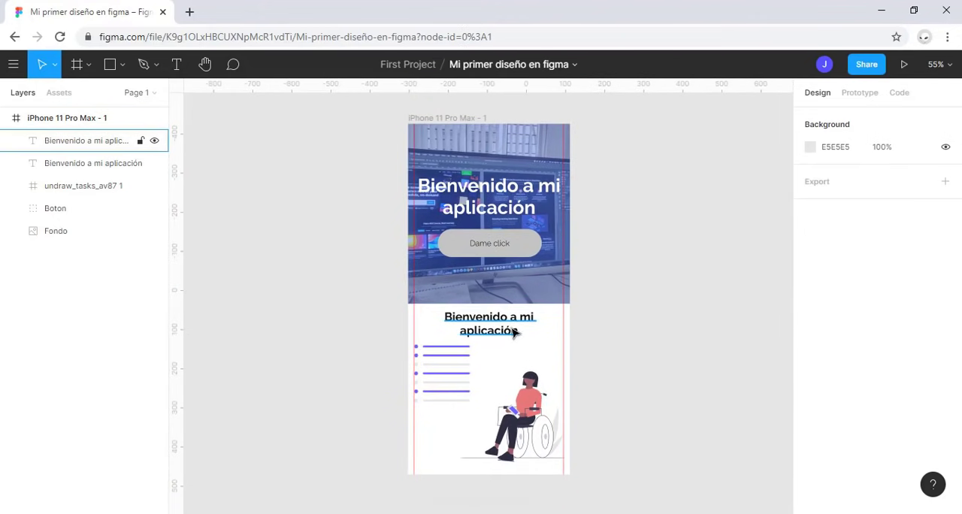
{"action": "left_click", "coordinate": [497, 331]}
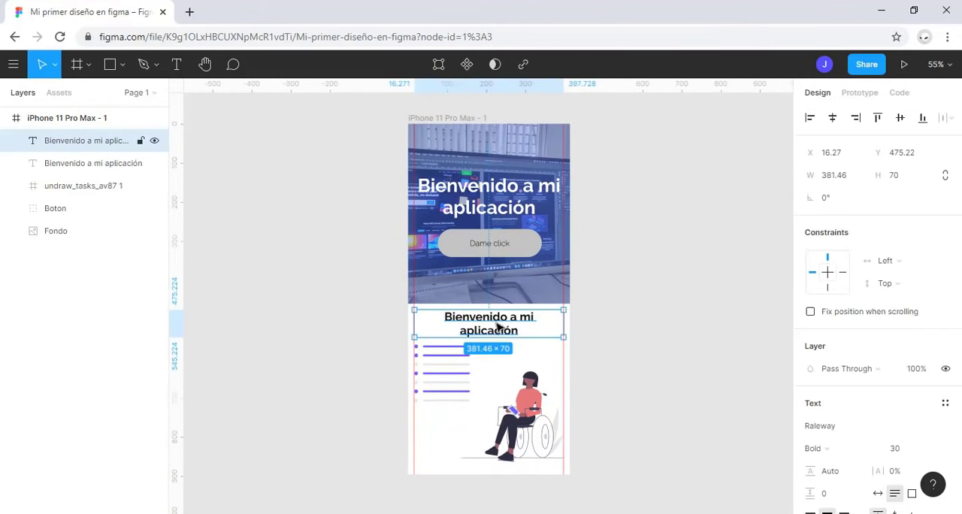
{"action": "left_click", "coordinate": [486, 382]}
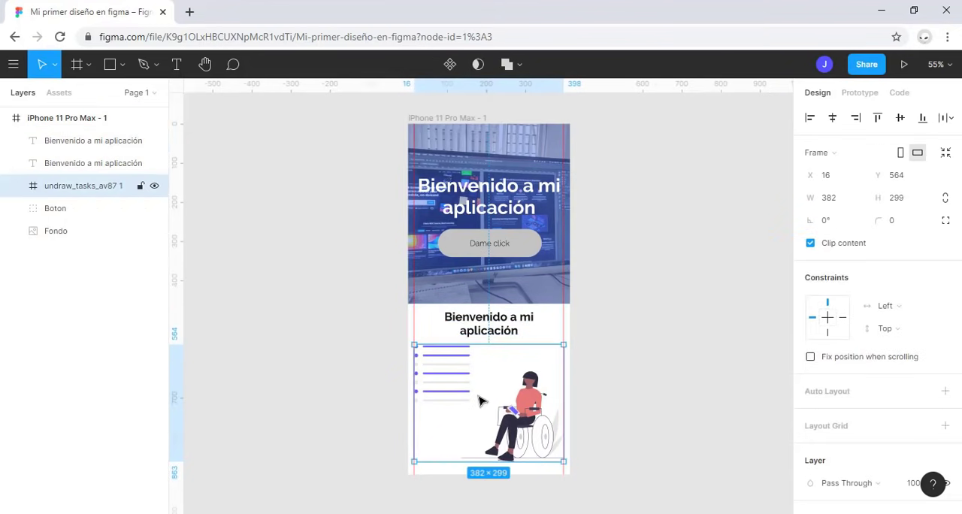
{"action": "left_click", "coordinate": [517, 330]}
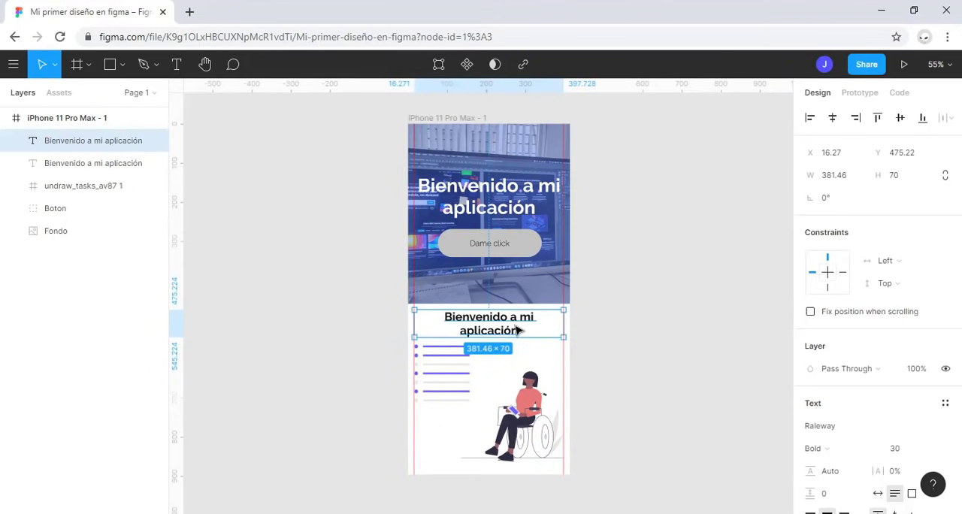
Step: Extend the iPhone 11 Pro Max - 1 frame downward to a height of about 1002
{"action": "left_click", "coordinate": [456, 124]}
{"action": "scroll", "coordinate": [479, 414], "scroll_direction": "down", "scroll_amount": 3}
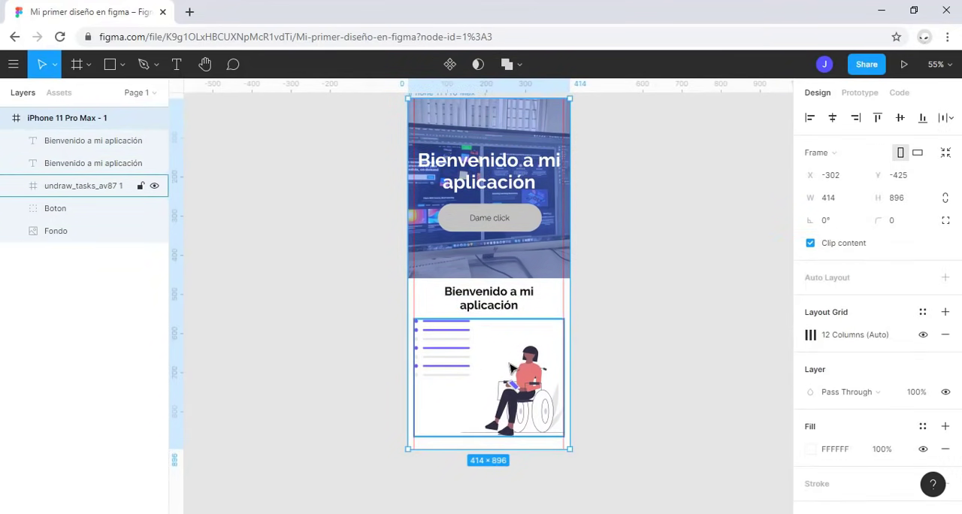
{"action": "left_click_drag", "start_coordinate": [485, 400], "coordinate": [487, 443]}
Step: Group the second heading with the undraw_tasks_av87 1 illustration and rename the group acerca-de
{"action": "left_click", "coordinate": [515, 251]}
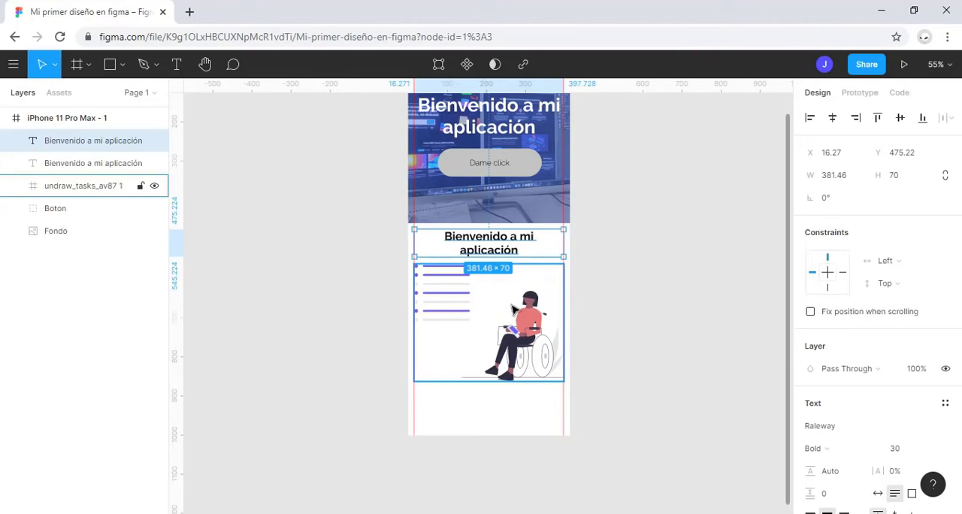
{"action": "left_click", "coordinate": [445, 355], "text": "shift"}
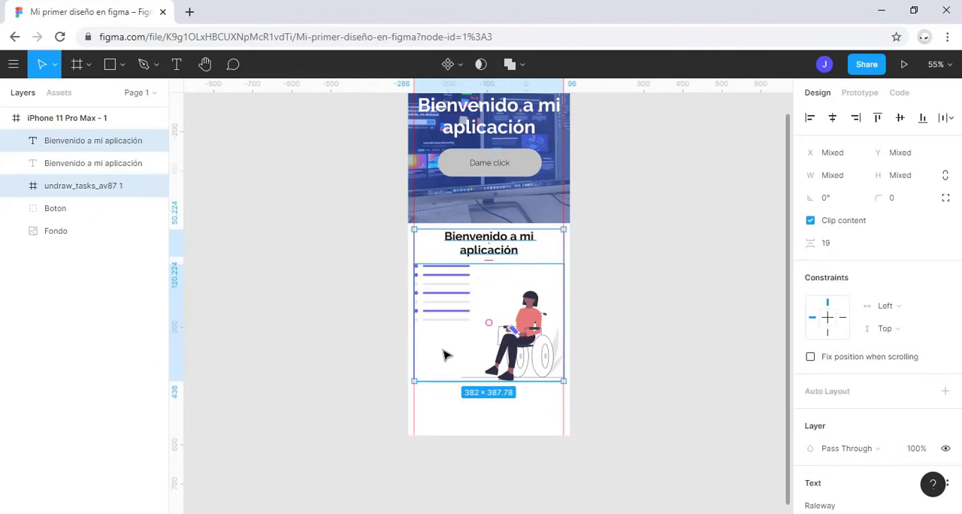
{"action": "key", "text": "ctrl+g"}
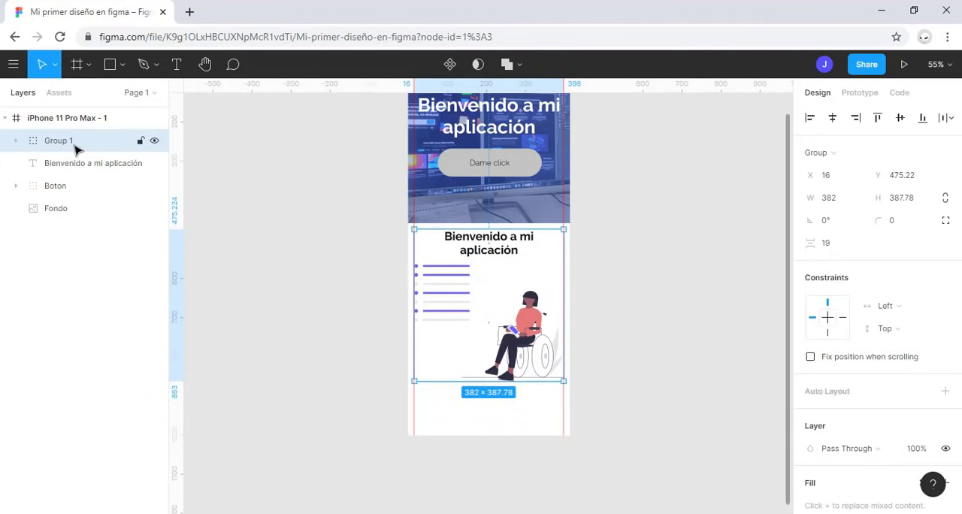
{"action": "double_click", "coordinate": [75, 142]}
{"action": "type", "text": "ac"}
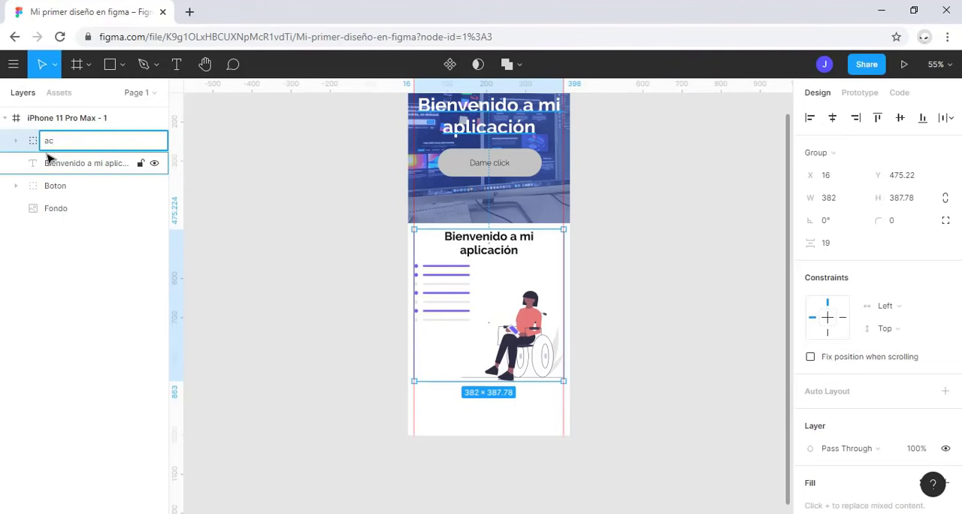
{"action": "type", "text": "erca-de"}
{"action": "key", "text": "Return"}
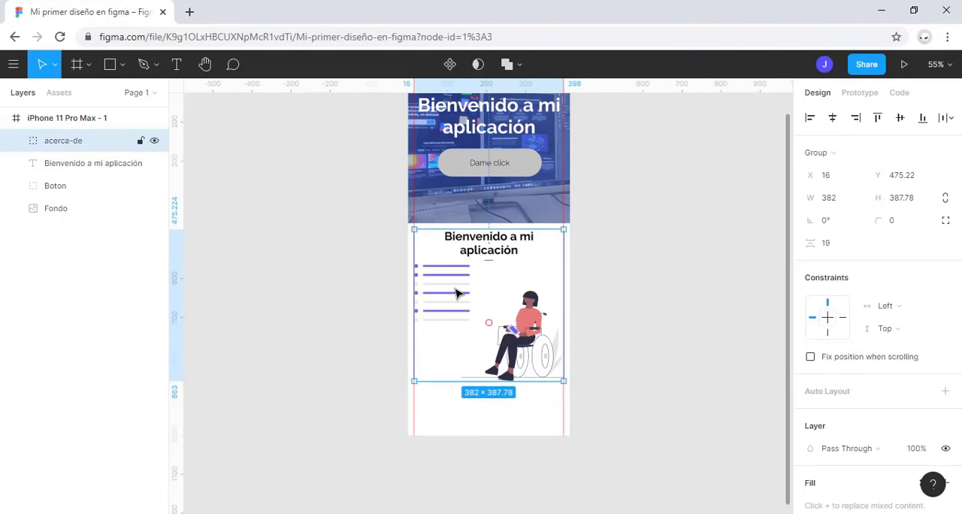
Step: Move the acerca-de group down to Y 505.22 and check its distance from the background image
{"action": "key", "text": "shift+Down"}
{"action": "key", "text": "shift+Down"}
{"action": "key", "text": "shift+Down"}
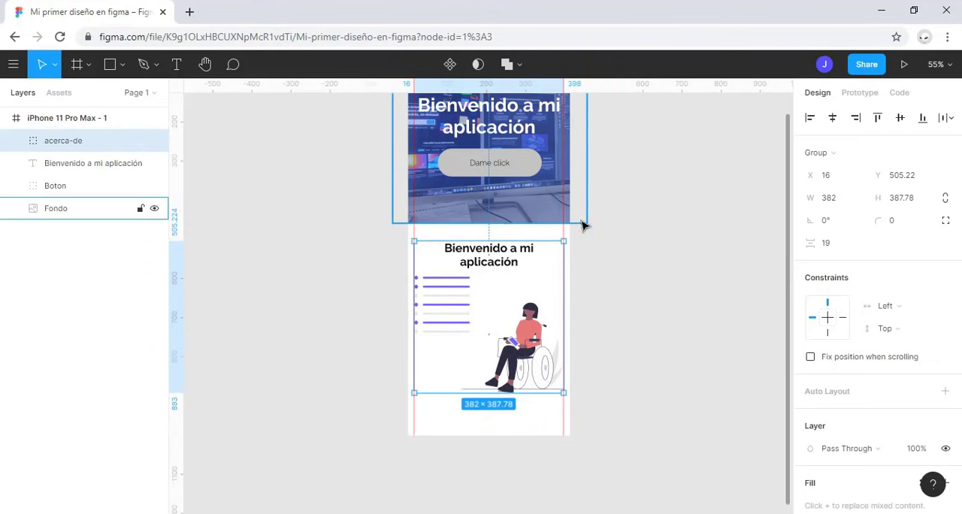
{"action": "scroll", "coordinate": [538, 264], "scroll_direction": "up", "scroll_amount": 2}
{"action": "scroll", "coordinate": [499, 297], "scroll_direction": "up", "scroll_amount": 5}
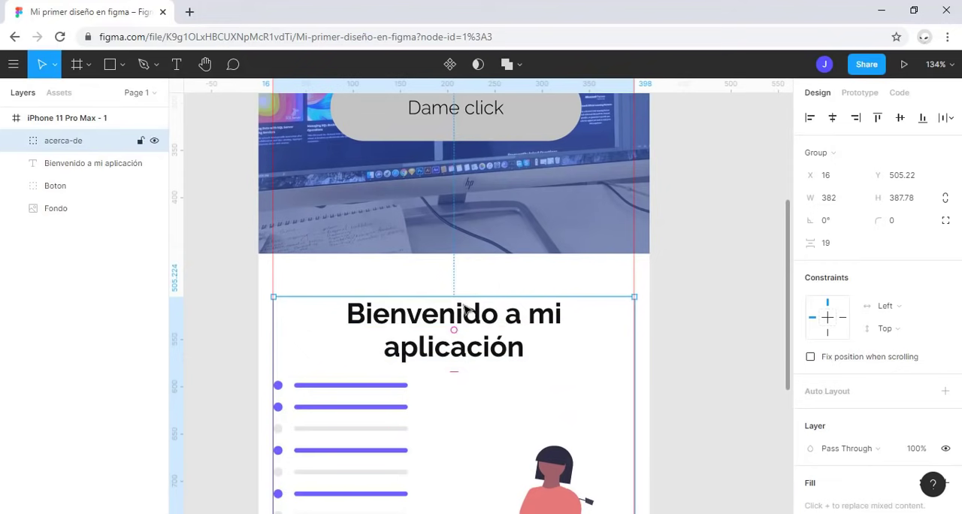
{"action": "mouse_move", "coordinate": [453, 243]}
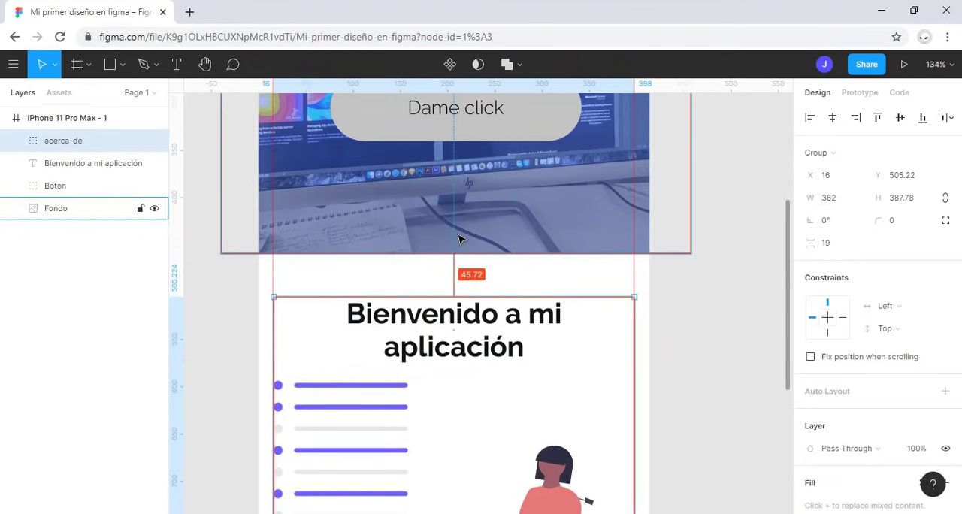
{"action": "scroll", "coordinate": [466, 263], "scroll_direction": "down", "scroll_amount": 1}
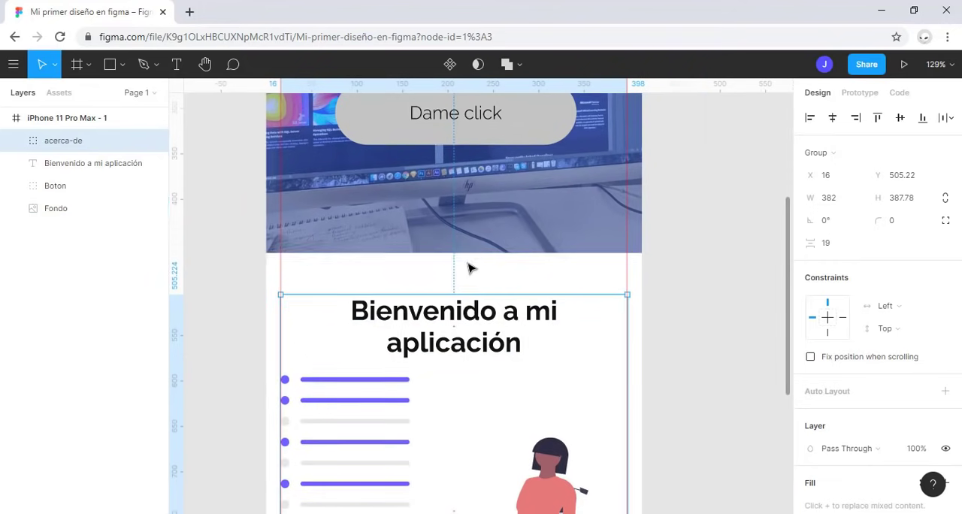
{"action": "scroll", "coordinate": [471, 271], "scroll_direction": "down", "scroll_amount": 6}
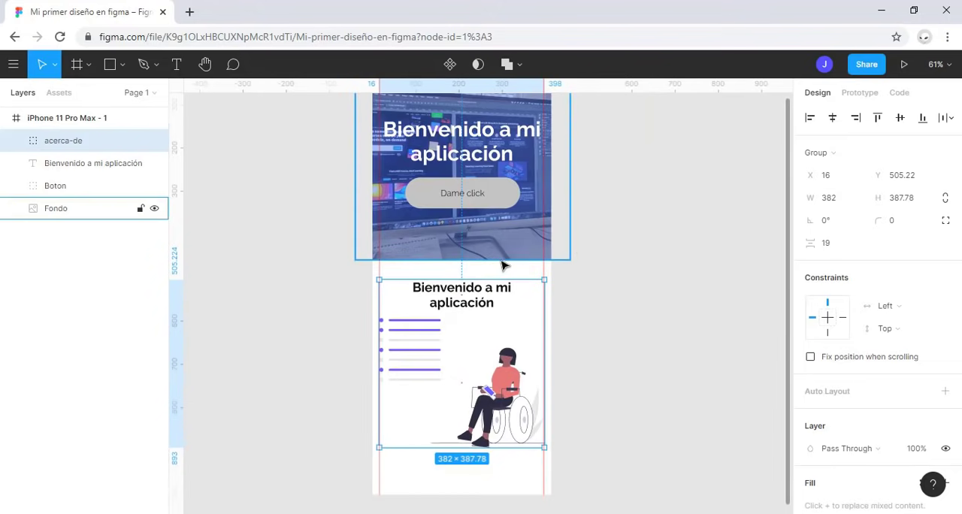
Step: Deselect everything and collapse the layer tree of the iPhone 11 Pro Max - 1 frame
{"action": "left_click", "coordinate": [556, 279]}
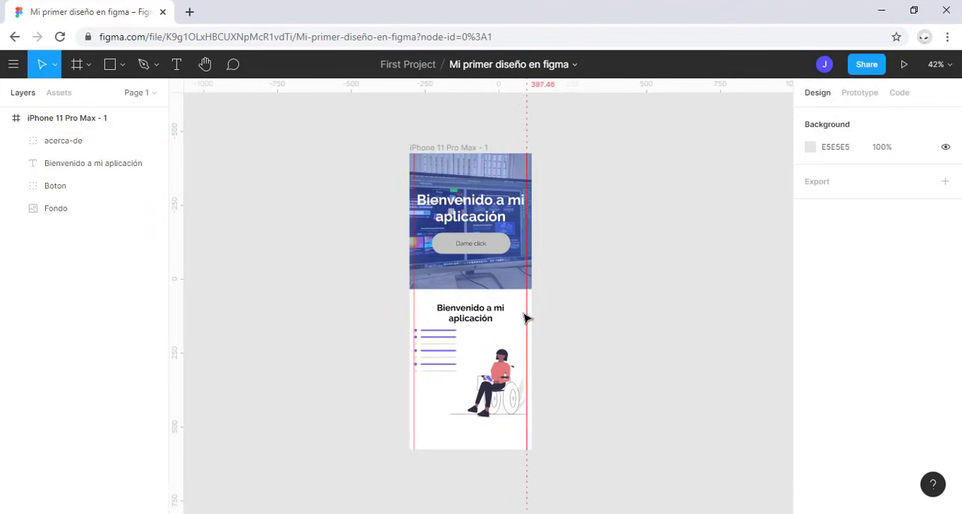
{"action": "left_click", "coordinate": [526, 319]}
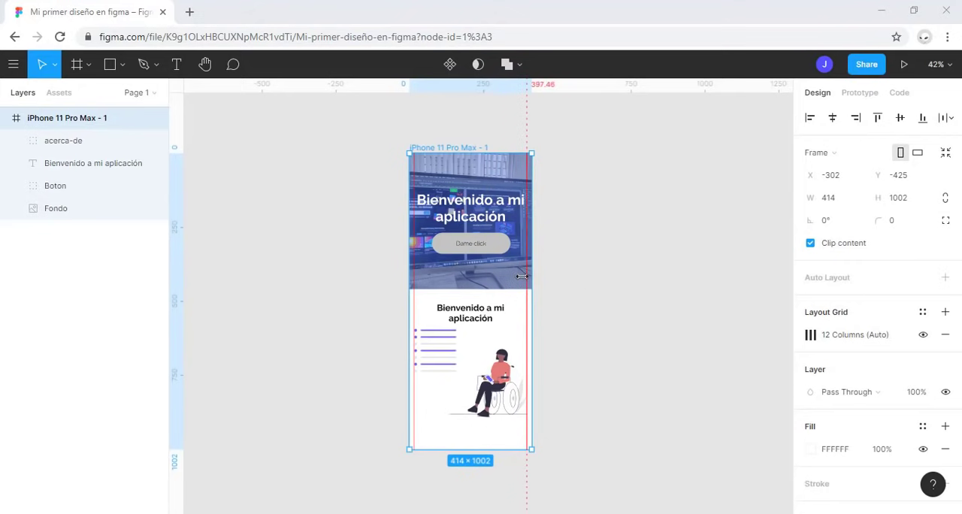
{"action": "left_click", "coordinate": [543, 320]}
{"action": "key", "text": "h"}
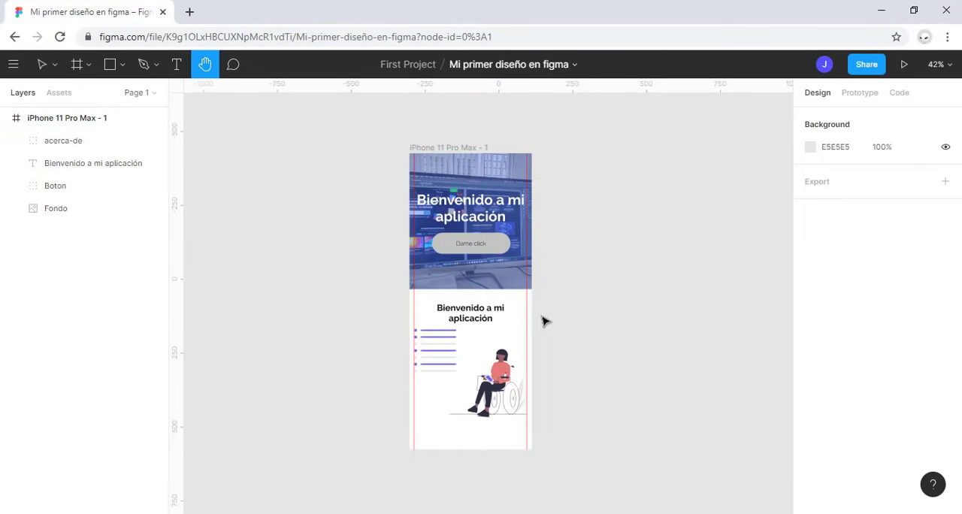
{"action": "left_click_drag", "start_coordinate": [621, 293], "coordinate": [249, 225]}
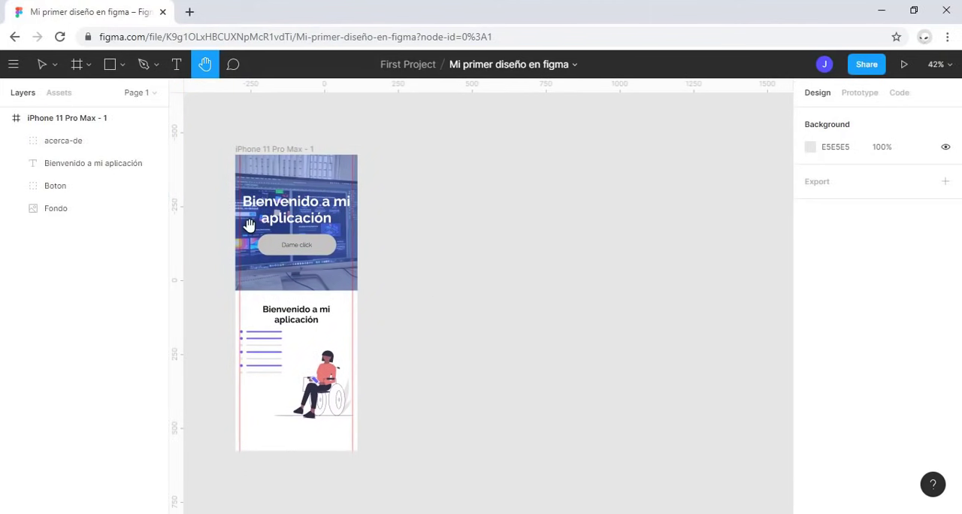
{"action": "left_click", "coordinate": [6, 119]}
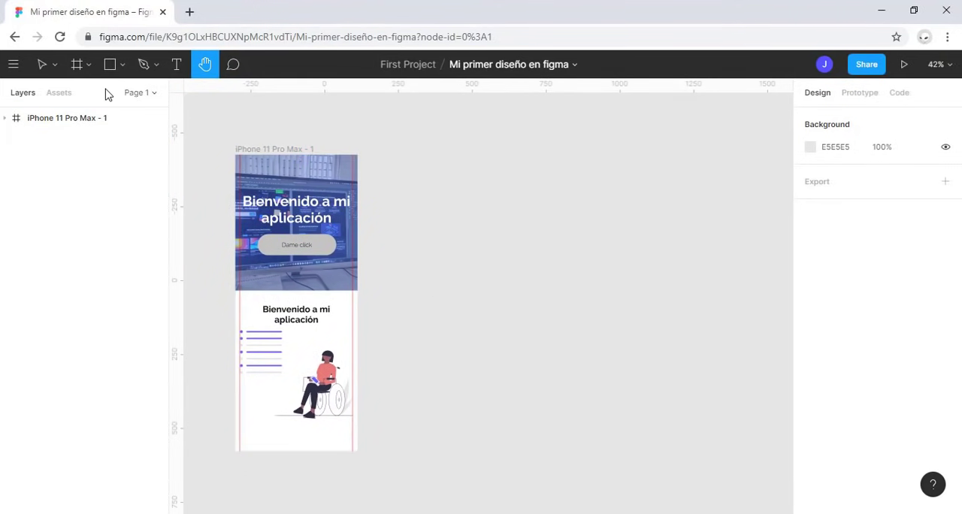
Step: Add a MacBook preset frame (1152 × 700) beside the phone frame and align their tops at X 243, Y -425
{"action": "left_click", "coordinate": [78, 65]}
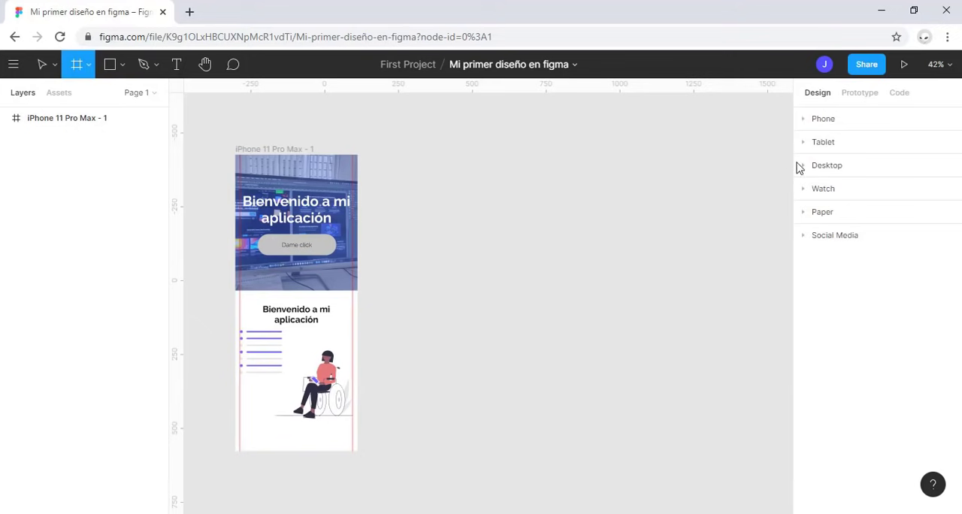
{"action": "left_click", "coordinate": [806, 170]}
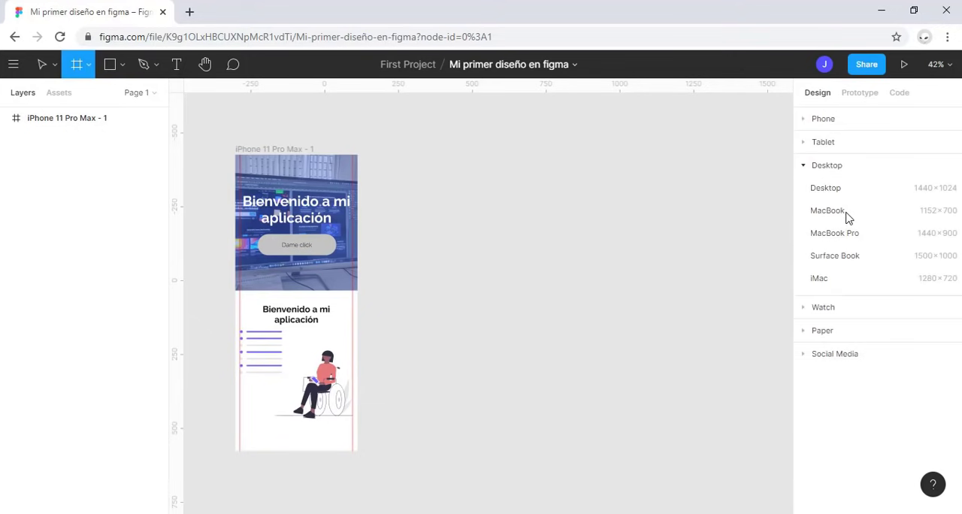
{"action": "left_click", "coordinate": [827, 211]}
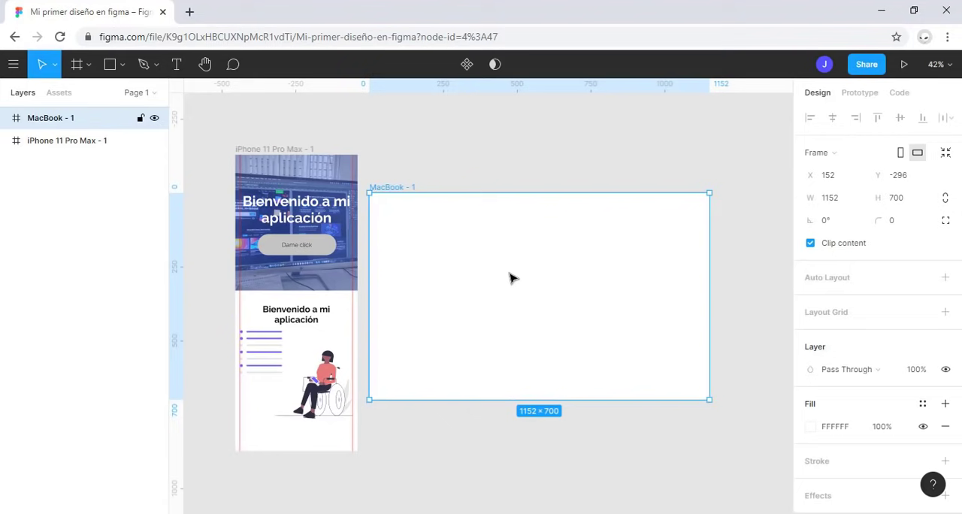
{"action": "left_click_drag", "start_coordinate": [399, 190], "coordinate": [426, 151]}
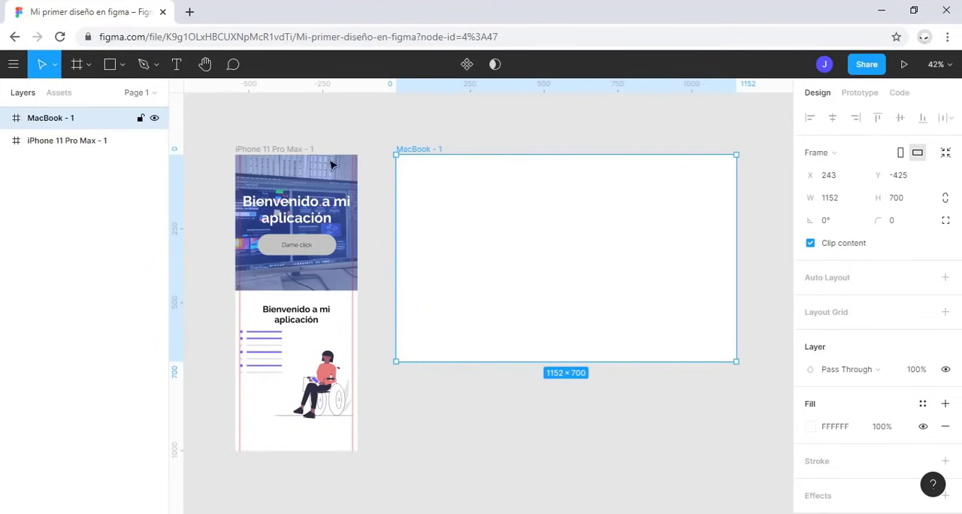
Step: Rename the new MacBook frame as Landing page
{"action": "double_click", "coordinate": [49, 119]}
{"action": "type", "text": "L"}
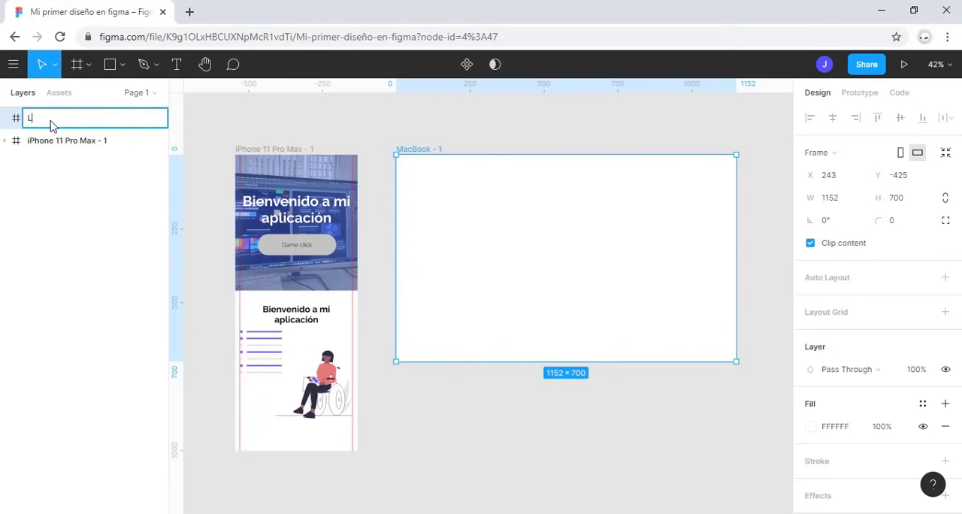
{"action": "type", "text": "anding page"}
{"action": "key", "text": "Return"}
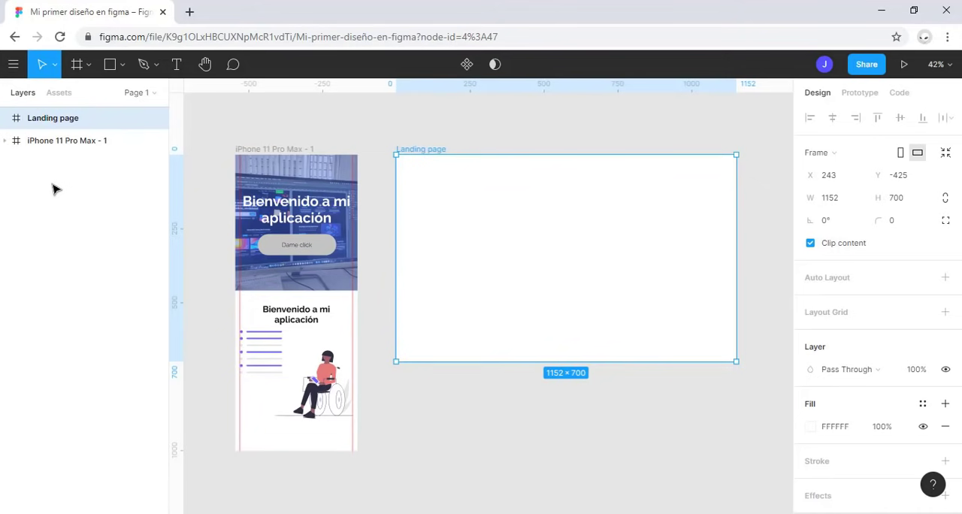
Step: Try the iPhone 11 Pro / X size preset on the Landing page frame and restore the MacBook preset
{"action": "left_click", "coordinate": [843, 152]}
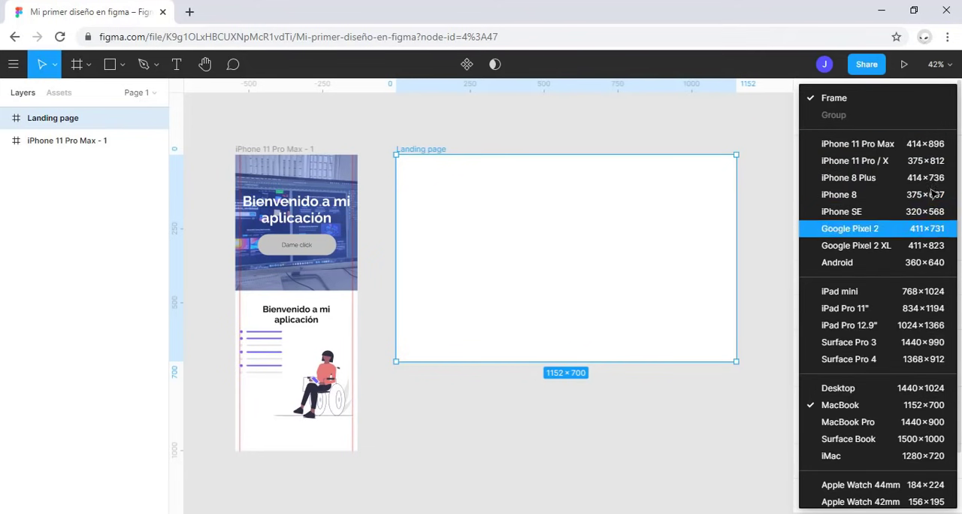
{"action": "left_click", "coordinate": [905, 168]}
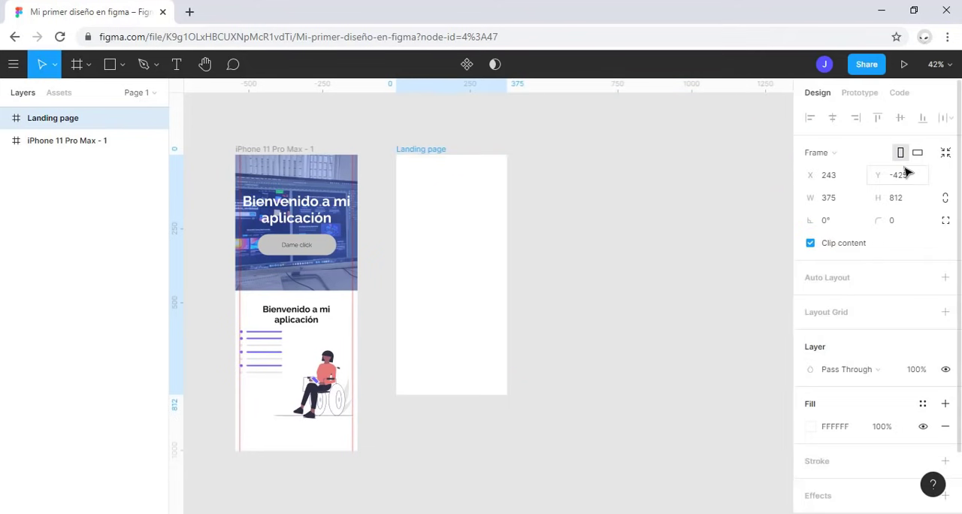
{"action": "left_click", "coordinate": [845, 155]}
{"action": "scroll", "coordinate": [887, 306], "scroll_direction": "down", "scroll_amount": 3}
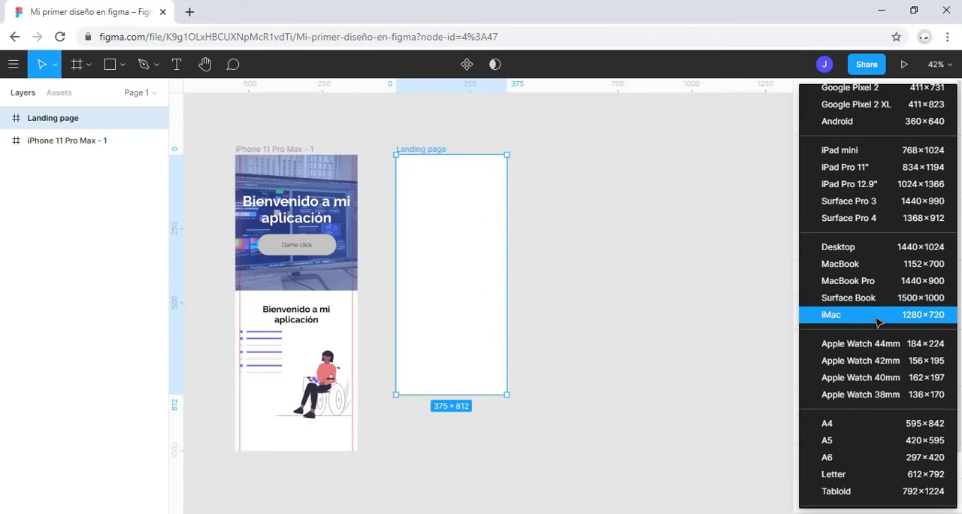
{"action": "left_click", "coordinate": [864, 266]}
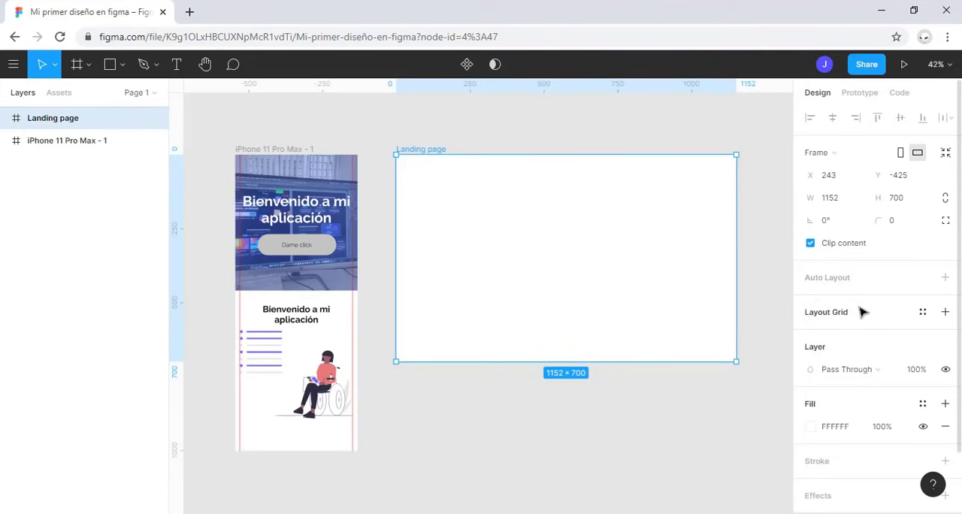
Step: Add a 10 px layout grid to the Landing page frame and remove it again
{"action": "left_click", "coordinate": [925, 312]}
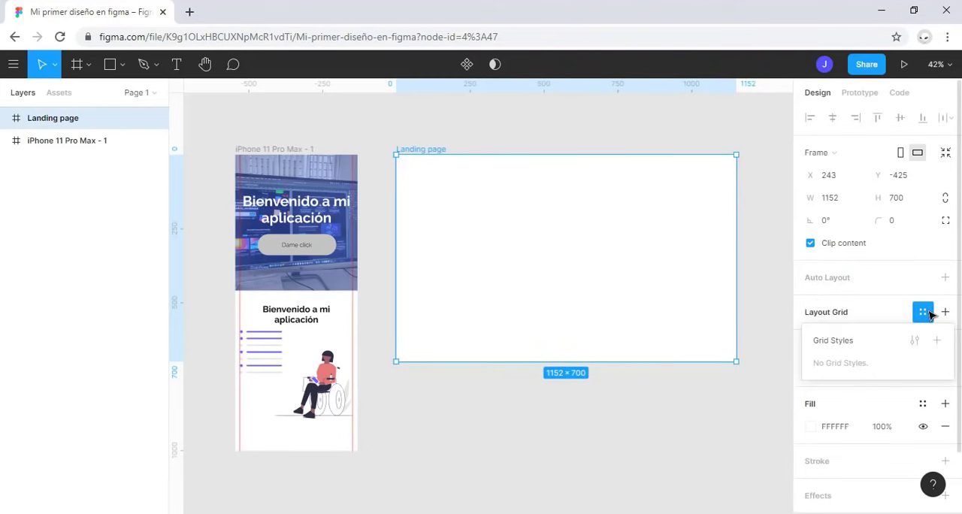
{"action": "left_click", "coordinate": [925, 312]}
{"action": "left_click", "coordinate": [831, 312]}
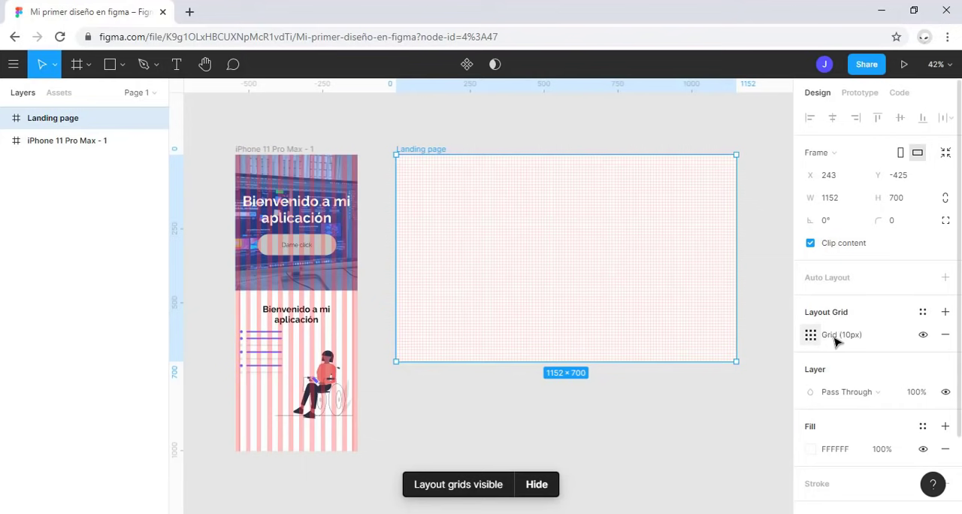
{"action": "left_click", "coordinate": [944, 335]}
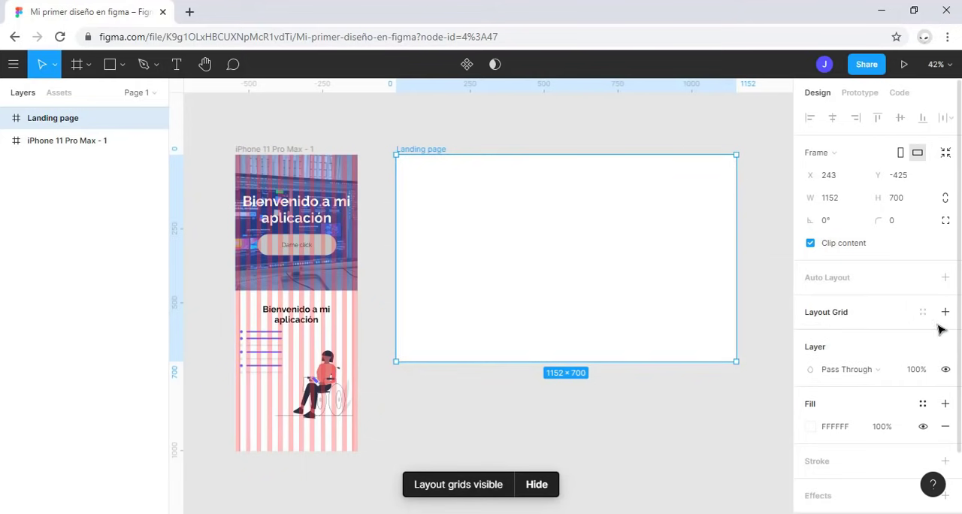
Step: Try the Darken blend mode on the Landing page frame and undo it
{"action": "left_click", "coordinate": [891, 376]}
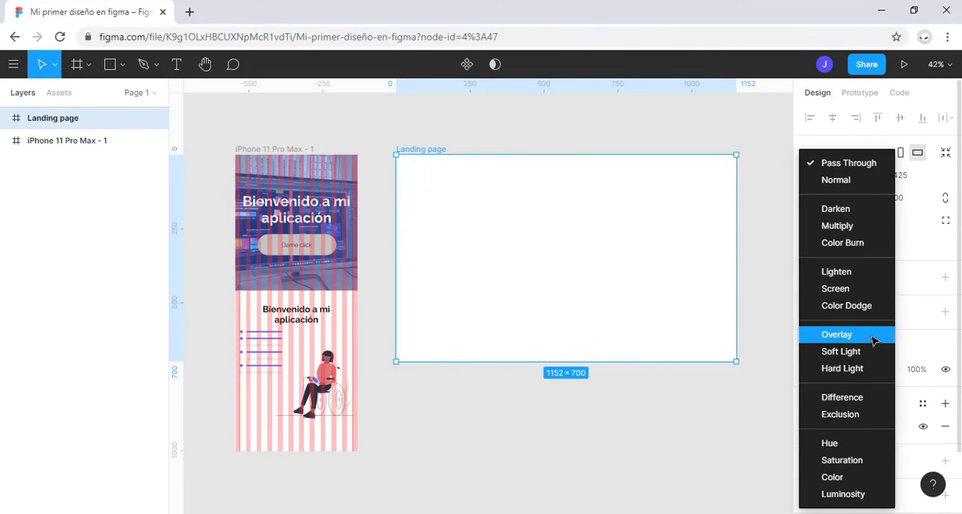
{"action": "left_click", "coordinate": [861, 211]}
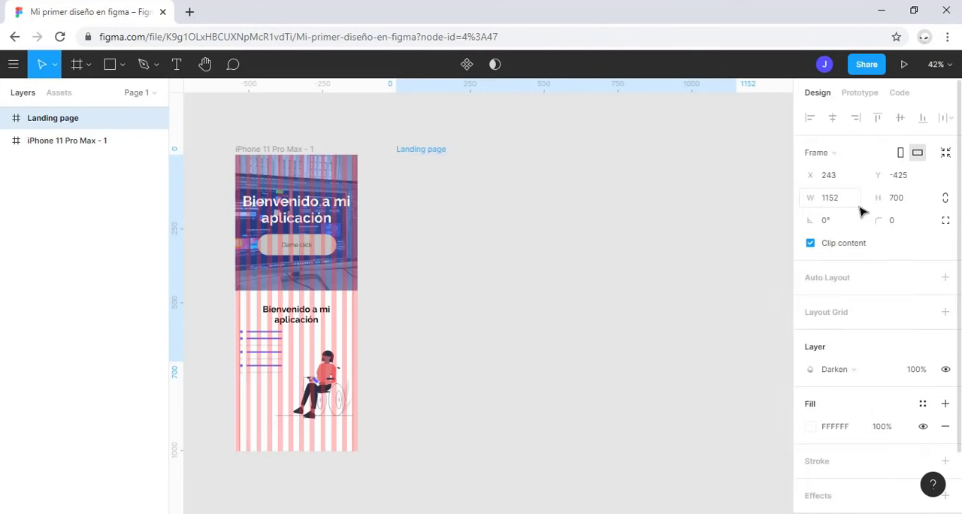
{"action": "key", "text": "ctrl+z"}
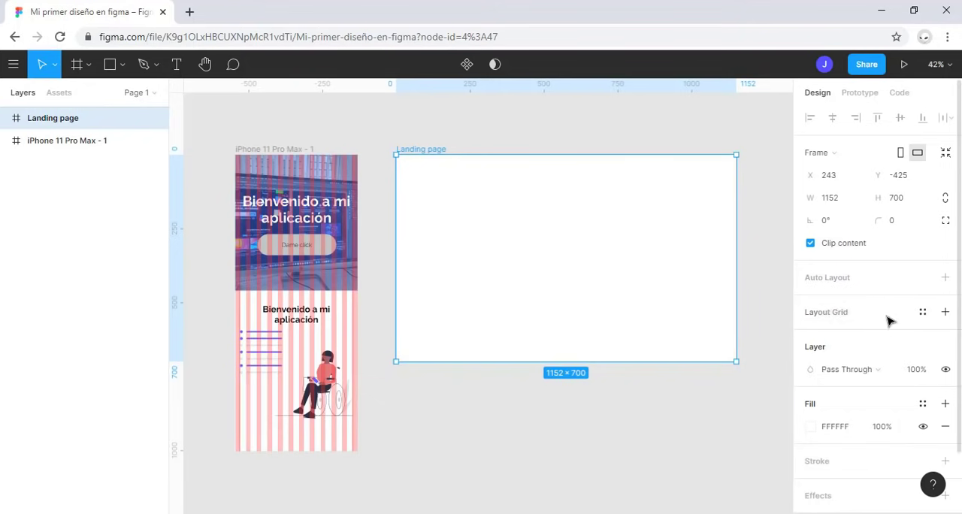
Step: Change the Landing page frame's fill color to light gray F2F2F2
{"action": "scroll", "coordinate": [861, 344], "scroll_direction": "down", "scroll_amount": 1}
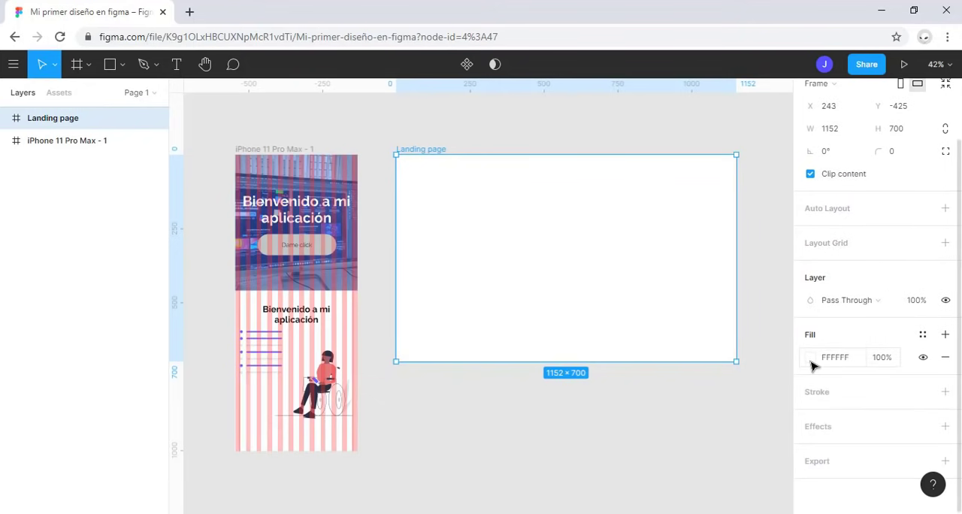
{"action": "left_click", "coordinate": [811, 361]}
{"action": "left_click", "coordinate": [845, 359]}
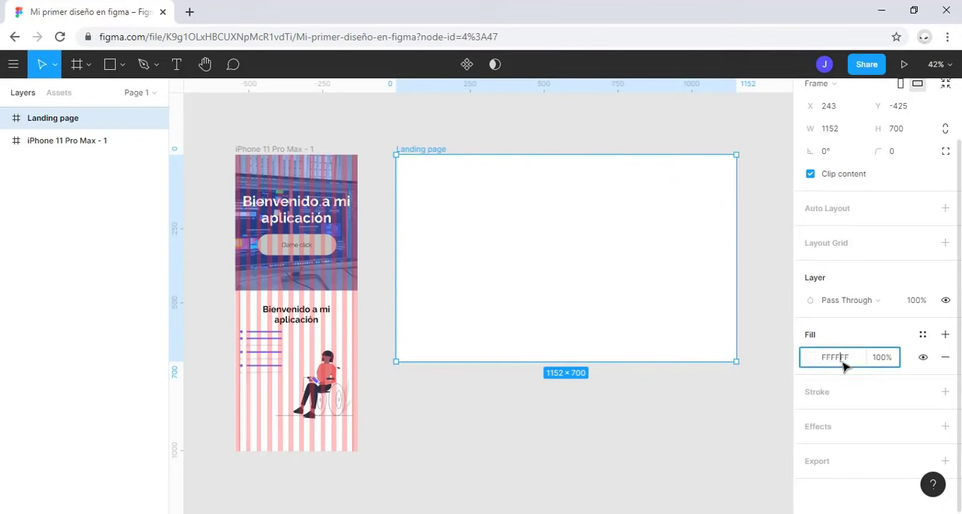
{"action": "double_click", "coordinate": [831, 360]}
{"action": "type", "text": "f2f2f2"}
{"action": "key", "text": "Return"}
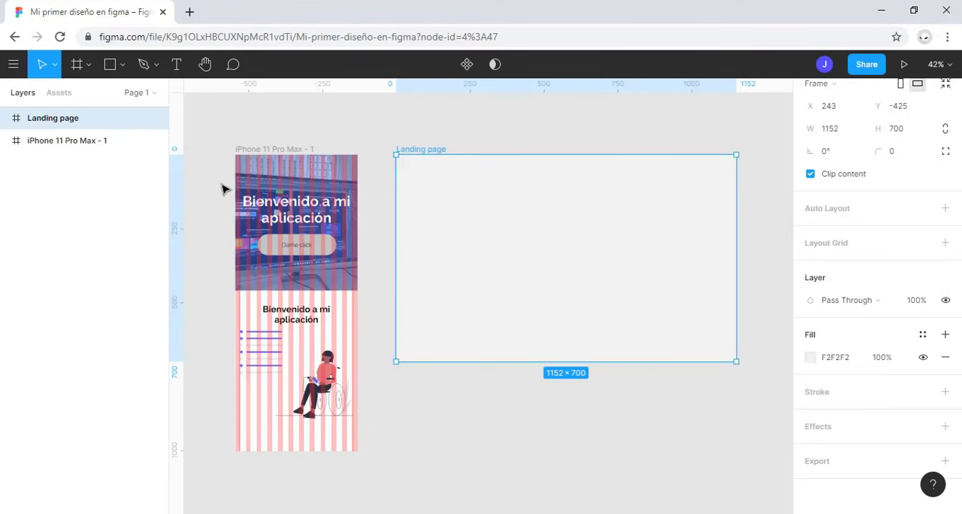
Step: Hide the layout grids on the iPhone 11 Pro Max - 1 frame
{"action": "left_click", "coordinate": [255, 149]}
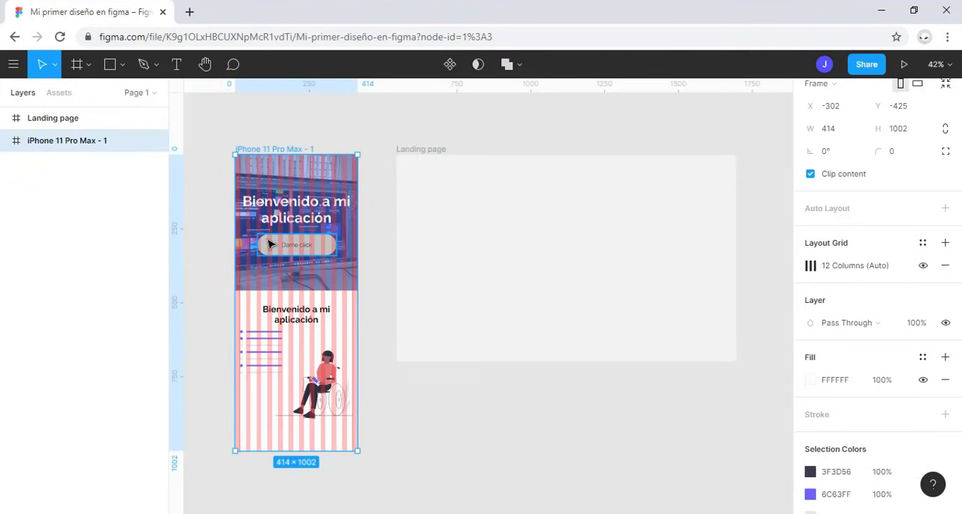
{"action": "key", "text": "ctrl+shift+4"}
{"action": "scroll", "coordinate": [269, 245], "scroll_direction": "up", "scroll_amount": 1}
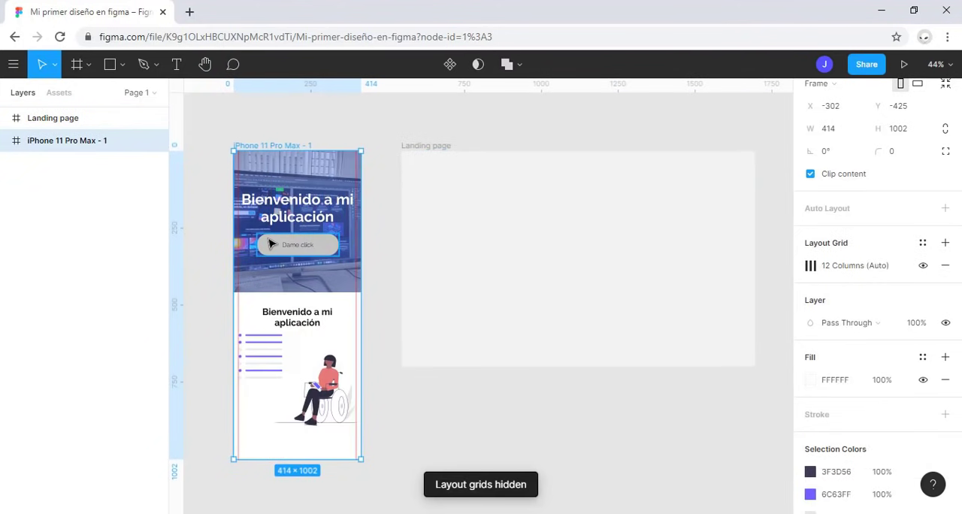
{"action": "scroll", "coordinate": [279, 248], "scroll_direction": "up", "scroll_amount": 1}
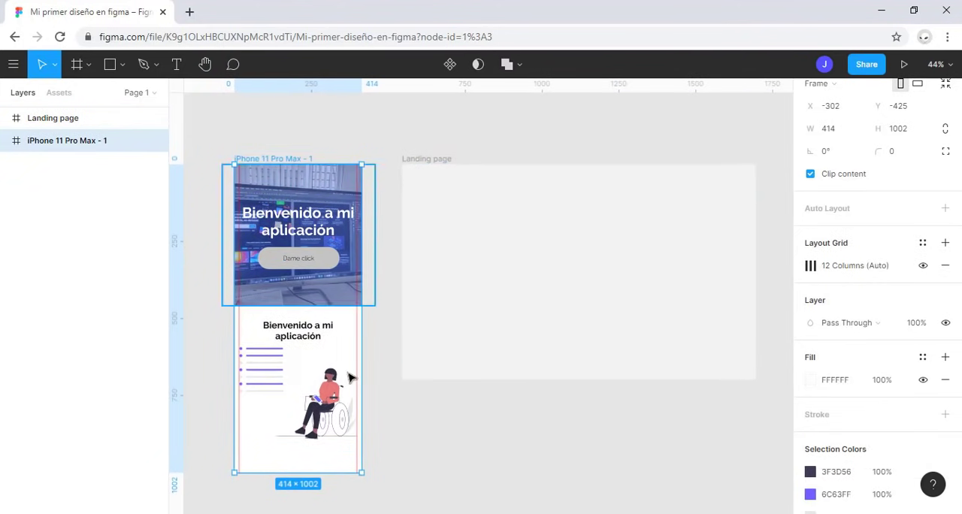
Step: Add a 1x PNG export setting to the Fondo background image and check its export preview
{"action": "left_click", "coordinate": [303, 285]}
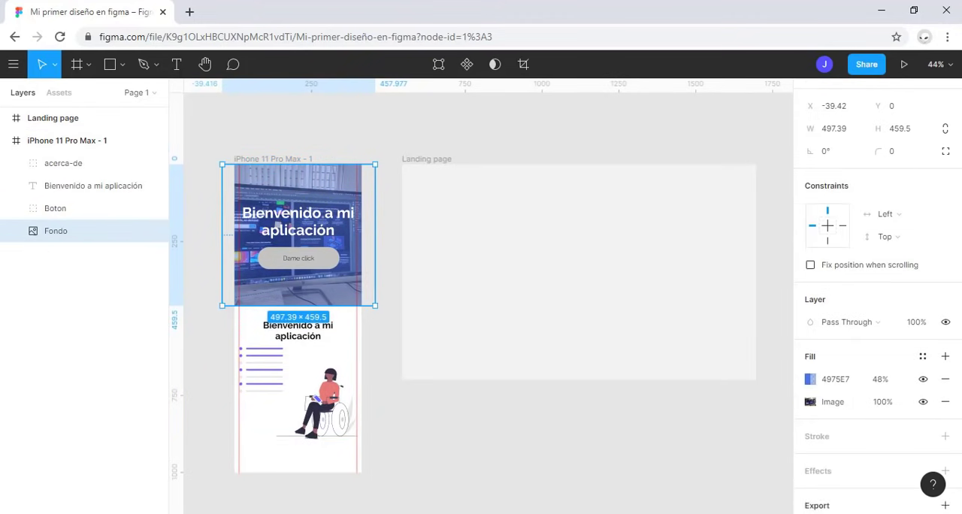
{"action": "scroll", "coordinate": [882, 490], "scroll_direction": "down", "scroll_amount": 1}
{"action": "left_click", "coordinate": [875, 464]}
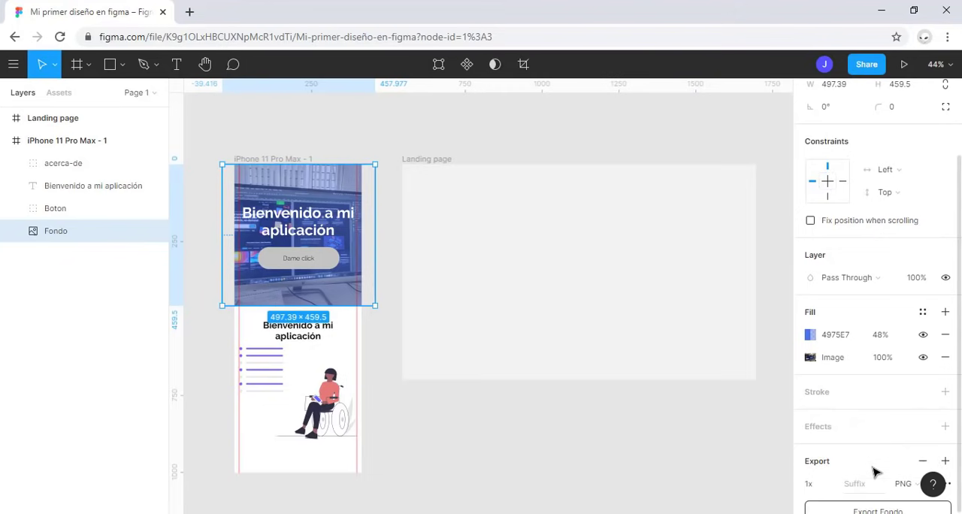
{"action": "scroll", "coordinate": [816, 369], "scroll_direction": "down", "scroll_amount": 3}
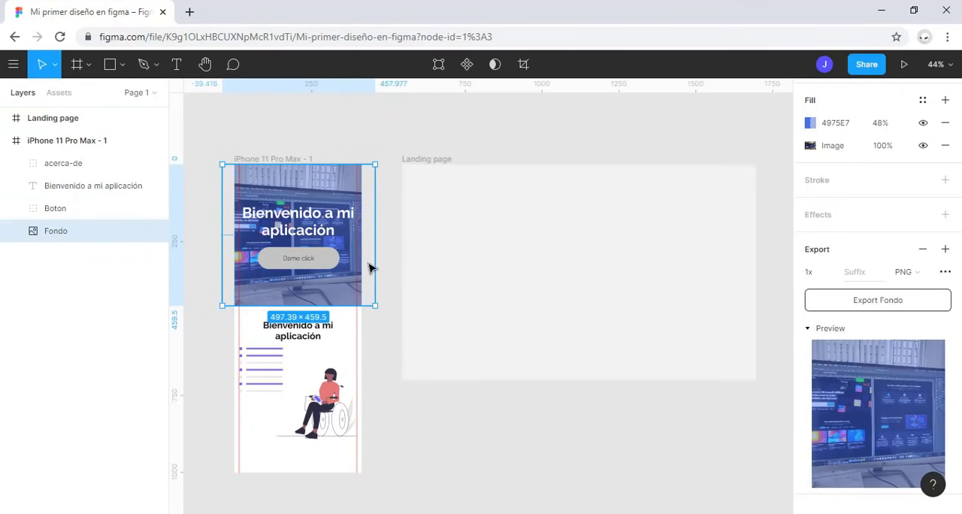
{"action": "left_click", "coordinate": [341, 152]}
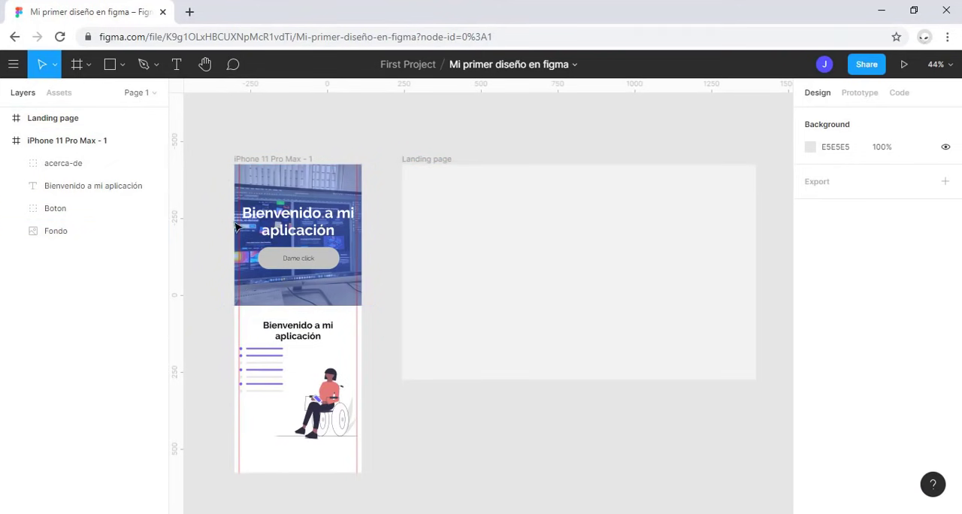
Step: Draw a rectangle about 379 × 223 in the upper-left area of the Landing page frame and fill it with blue 64ADD7
{"action": "key", "text": "r"}
{"action": "mouse_move", "coordinate": [421, 192]}
{"action": "left_mouse_down"}
{"action": "mouse_move", "coordinate": [483, 252]}
{"action": "mouse_move", "coordinate": [537, 259]}
{"action": "left_mouse_up"}
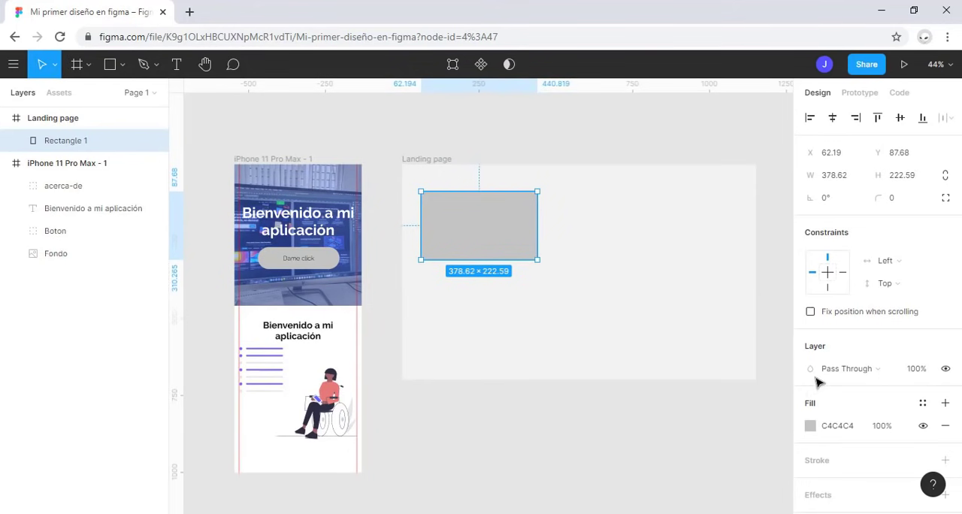
{"action": "left_click", "coordinate": [820, 435]}
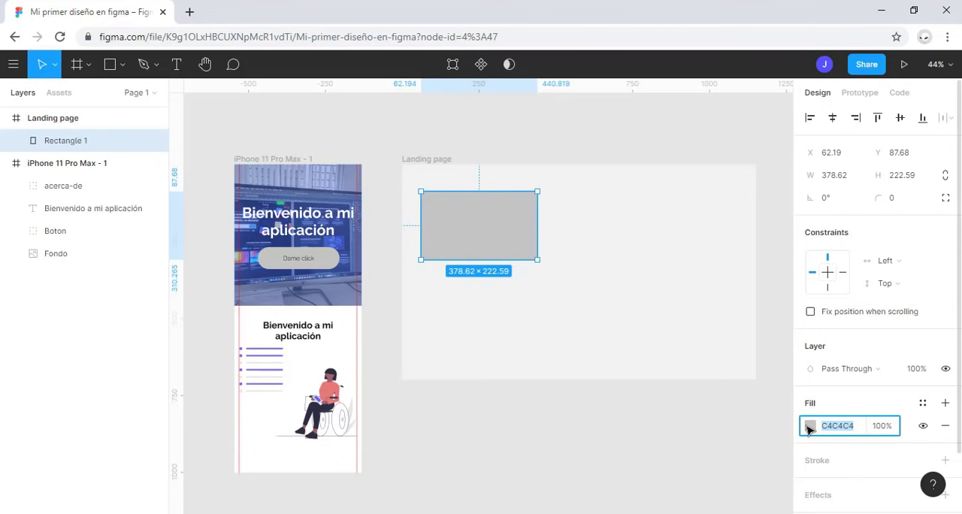
{"action": "left_click", "coordinate": [809, 427]}
{"action": "left_click", "coordinate": [731, 348]}
{"action": "left_click", "coordinate": [719, 199]}
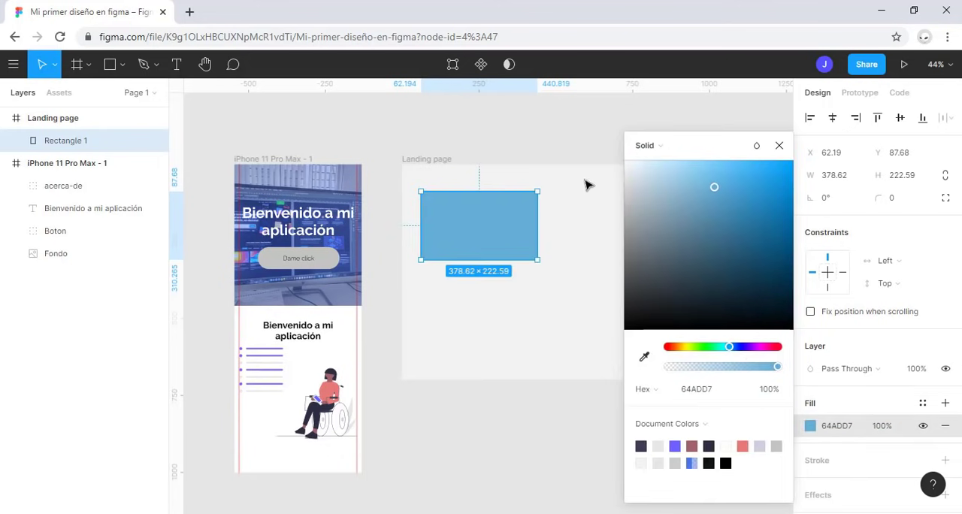
{"action": "left_click", "coordinate": [475, 166]}
Step: Try aligning the blue rectangle to the Landing page frame's left, horizontal center, right, top, vertical center and bottom in turn
{"action": "left_click", "coordinate": [447, 161]}
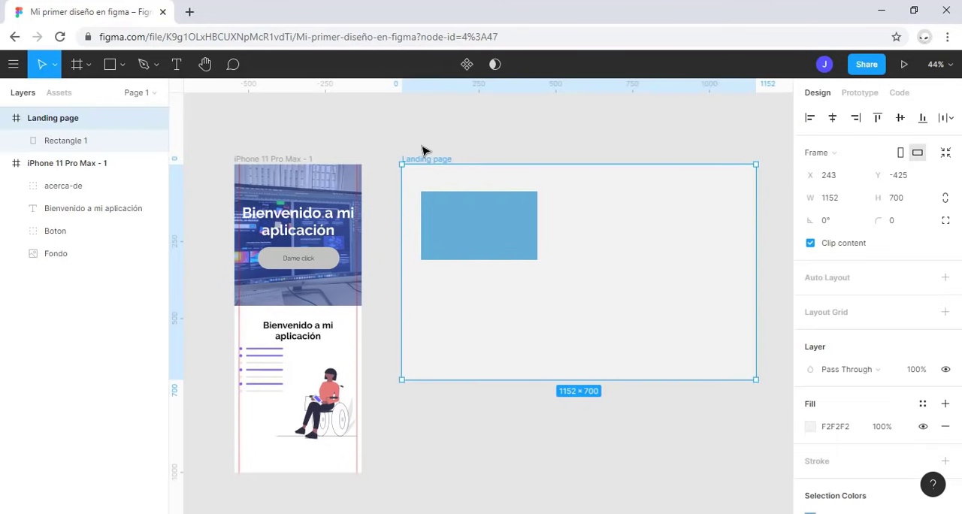
{"action": "key", "text": "shift+2"}
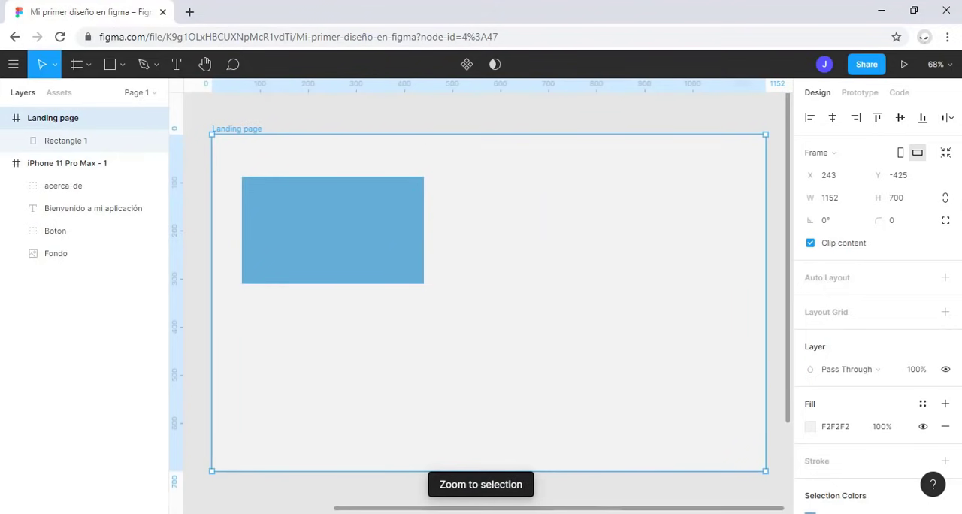
{"action": "left_click", "coordinate": [391, 237]}
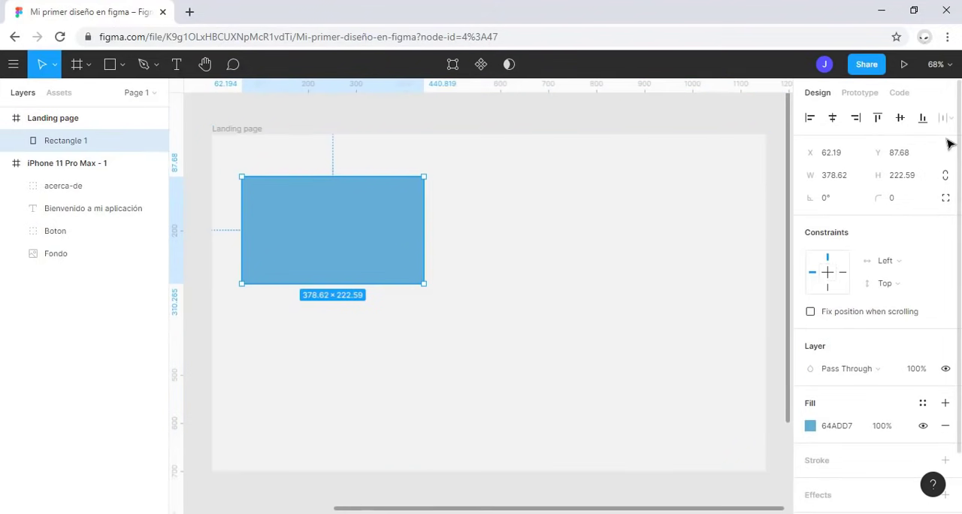
{"action": "left_click", "coordinate": [817, 118]}
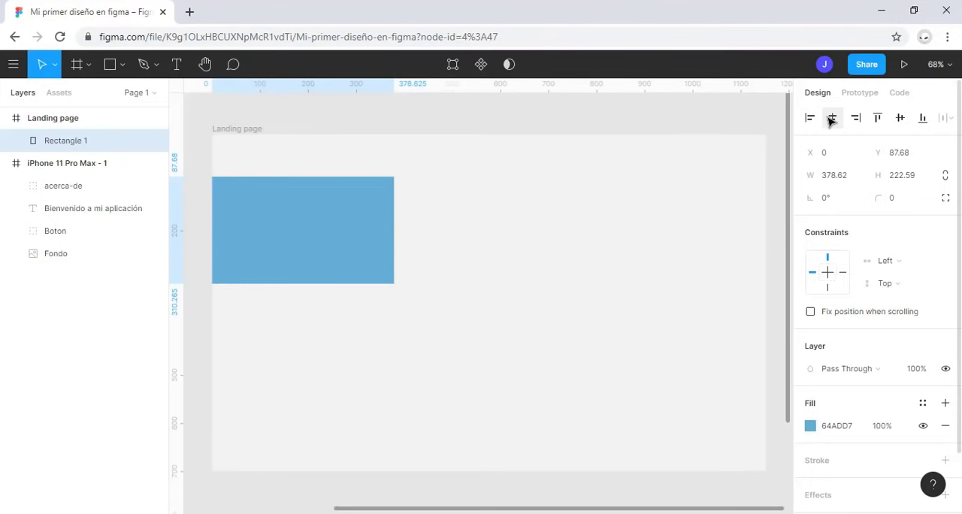
{"action": "left_click", "coordinate": [833, 119]}
{"action": "left_click", "coordinate": [857, 119]}
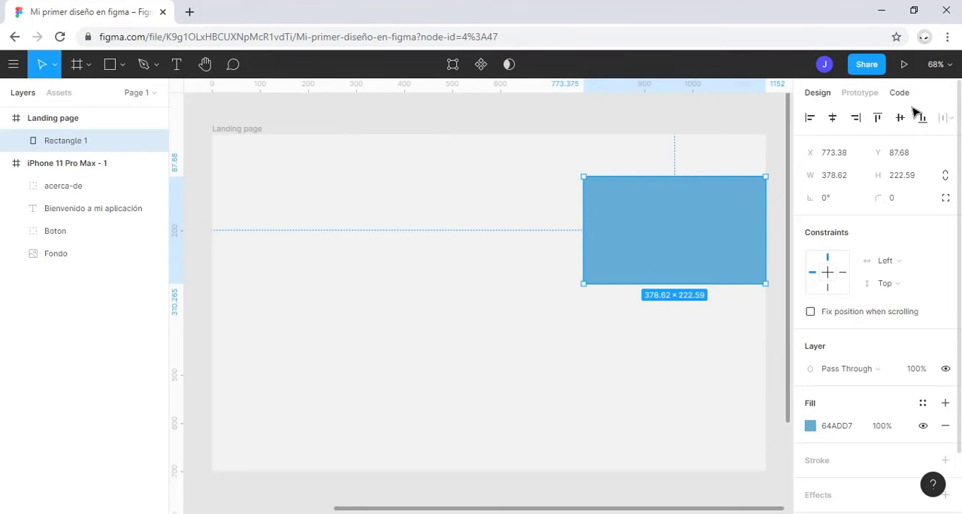
{"action": "left_click", "coordinate": [877, 118]}
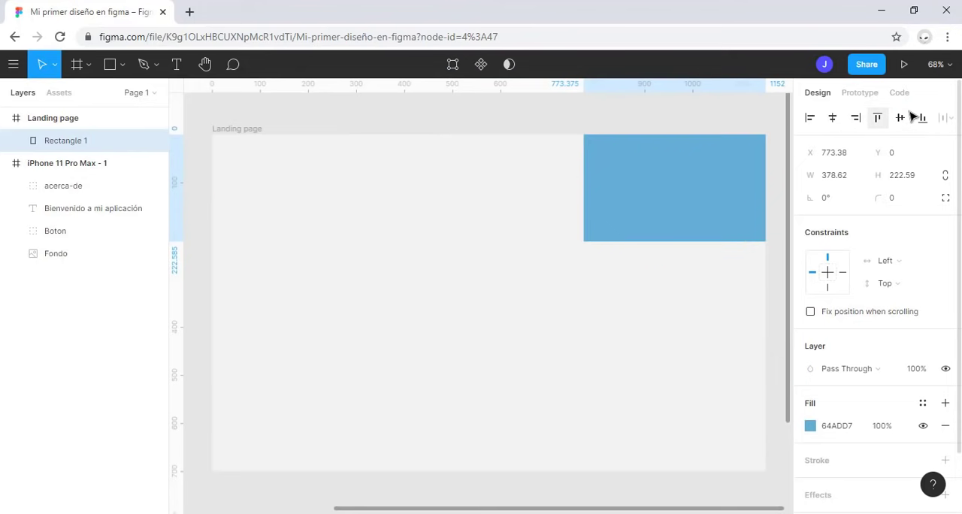
{"action": "left_click", "coordinate": [904, 117]}
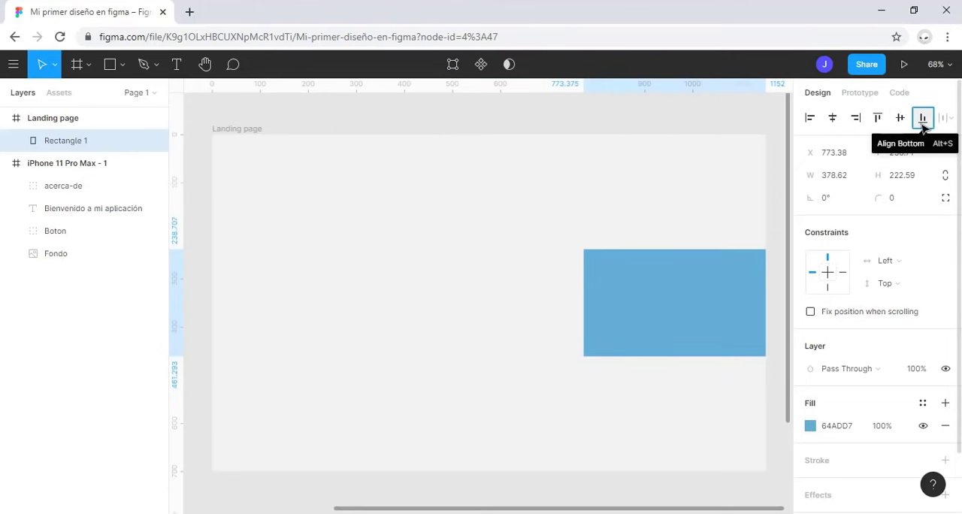
{"action": "left_click", "coordinate": [922, 118]}
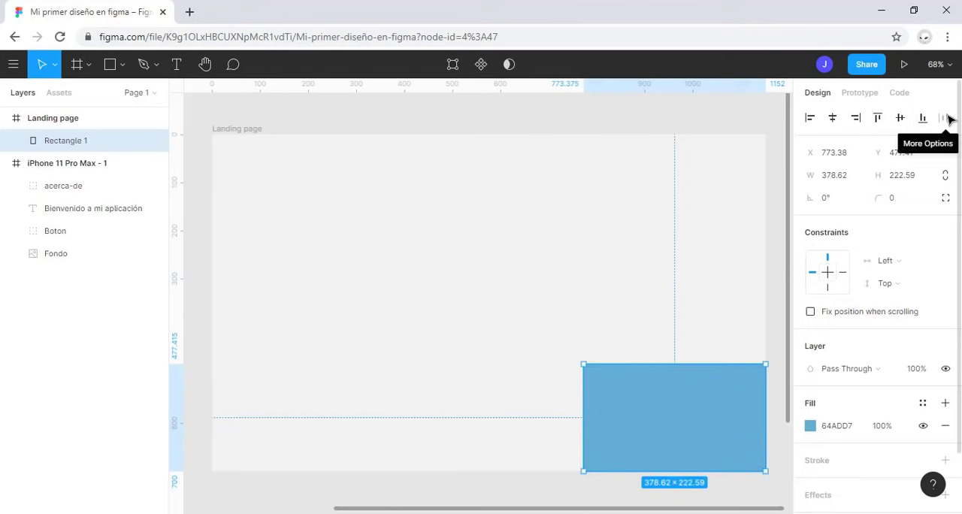
Step: Move the blue rectangle to the left half of the Landing page frame and place a duplicate beside it at the same height
{"action": "left_click_drag", "start_coordinate": [669, 419], "coordinate": [579, 278]}
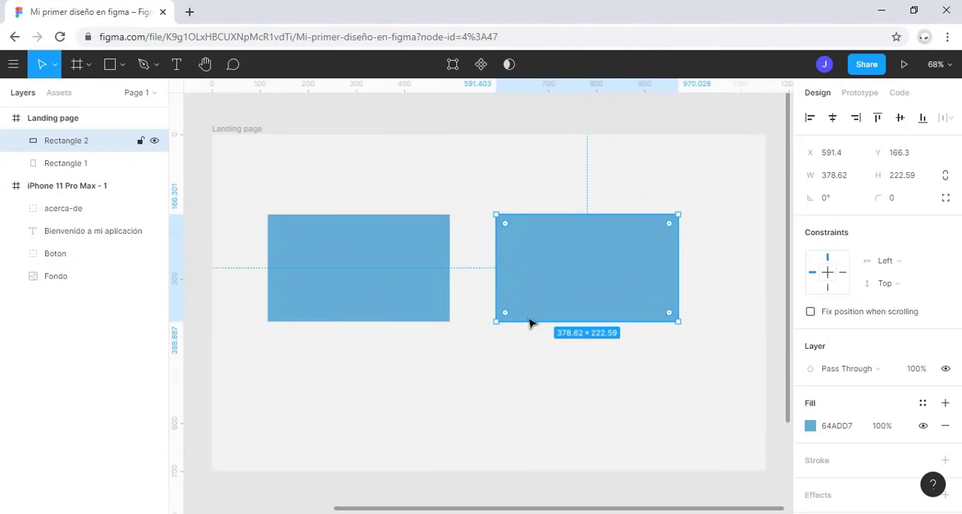
{"action": "left_click", "coordinate": [697, 363]}
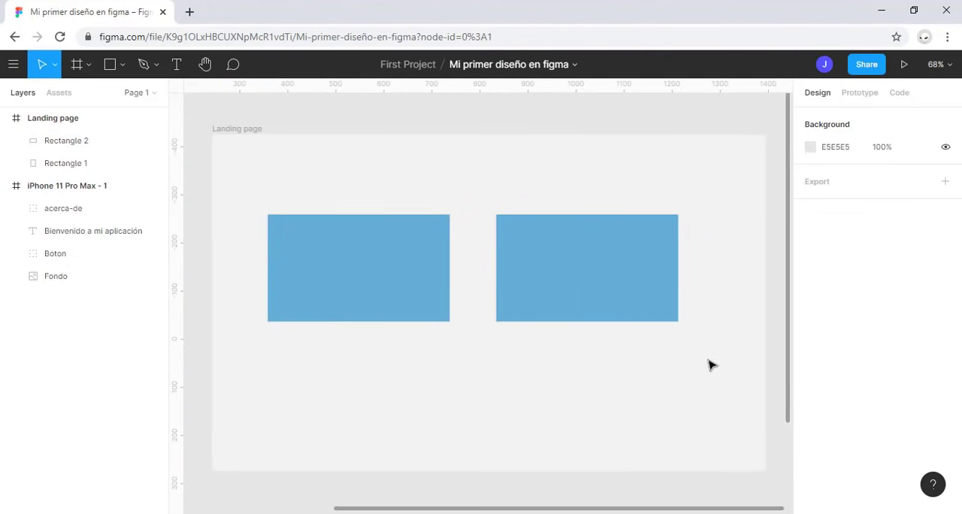
Step: Try distributing the vertical and horizontal spacing of both rectangles, and delete the right-hand copy
{"action": "left_click_drag", "start_coordinate": [710, 365], "coordinate": [233, 188]}
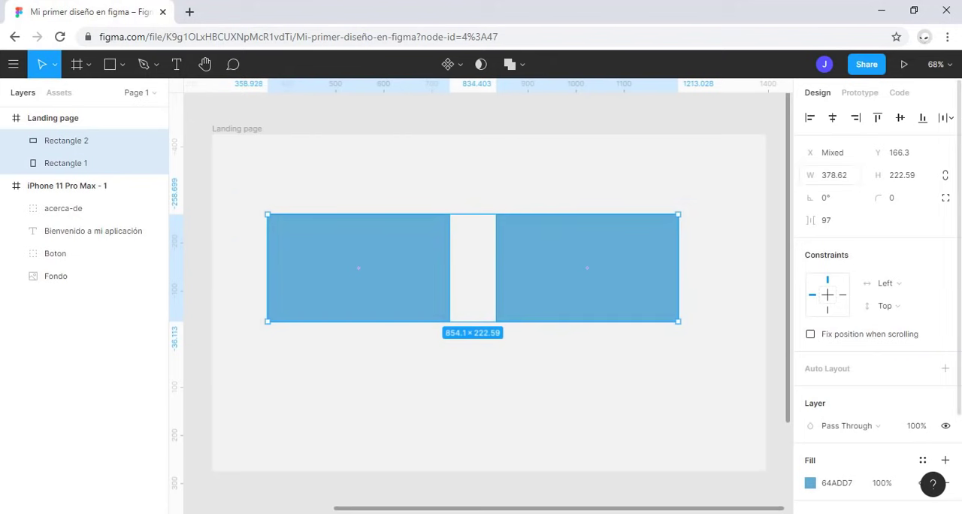
{"action": "left_click", "coordinate": [941, 119]}
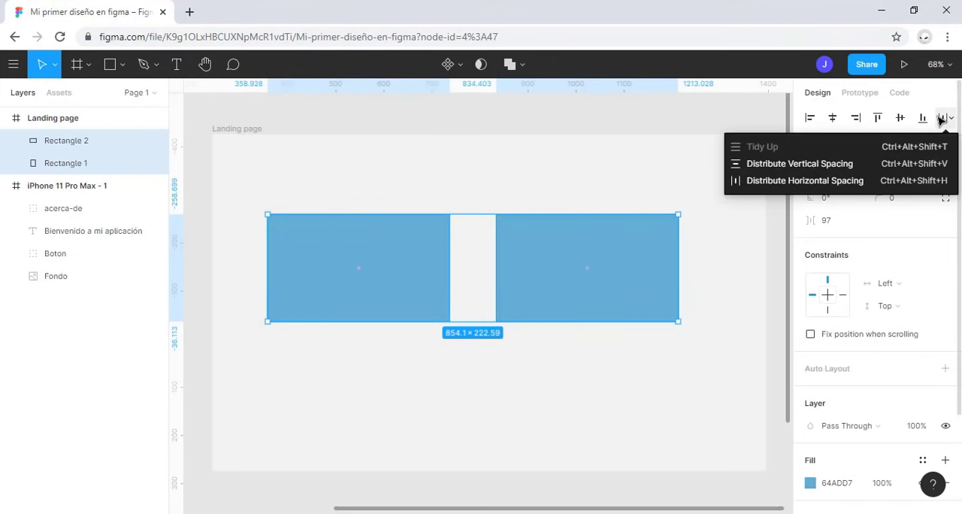
{"action": "left_click", "coordinate": [857, 170]}
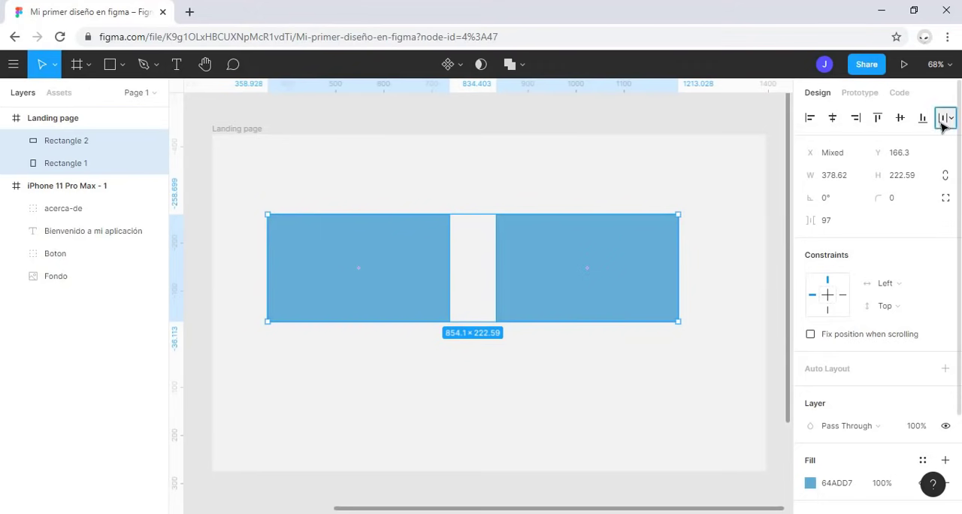
{"action": "left_click", "coordinate": [944, 118]}
{"action": "left_click", "coordinate": [895, 188]}
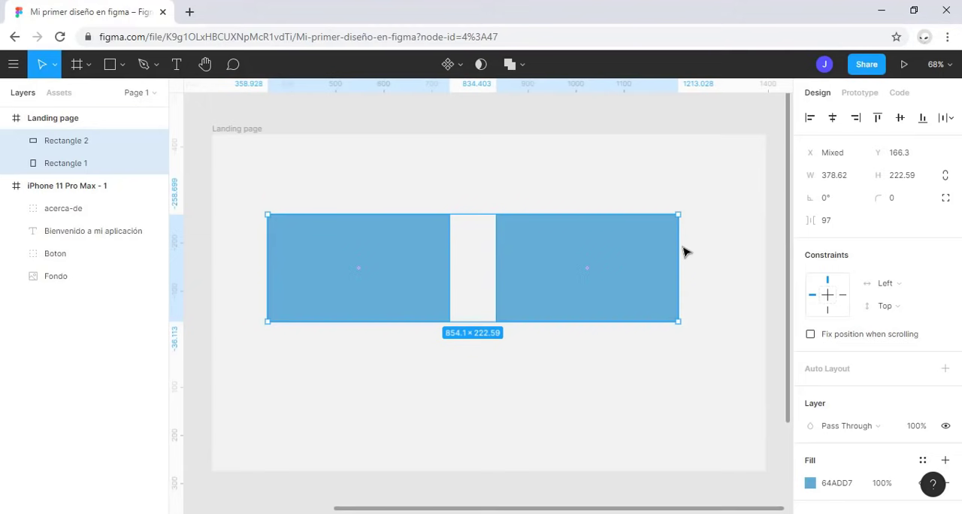
{"action": "left_click", "coordinate": [579, 267]}
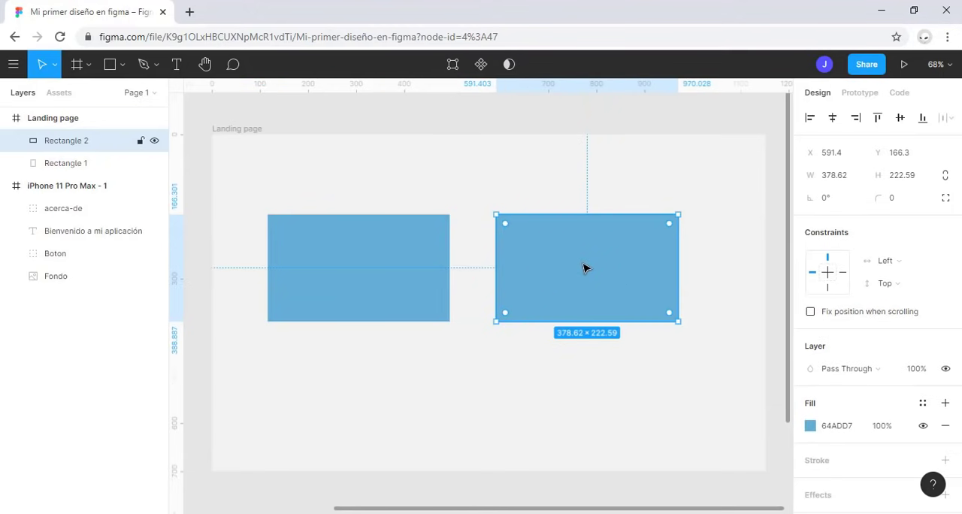
{"action": "key", "text": "Delete"}
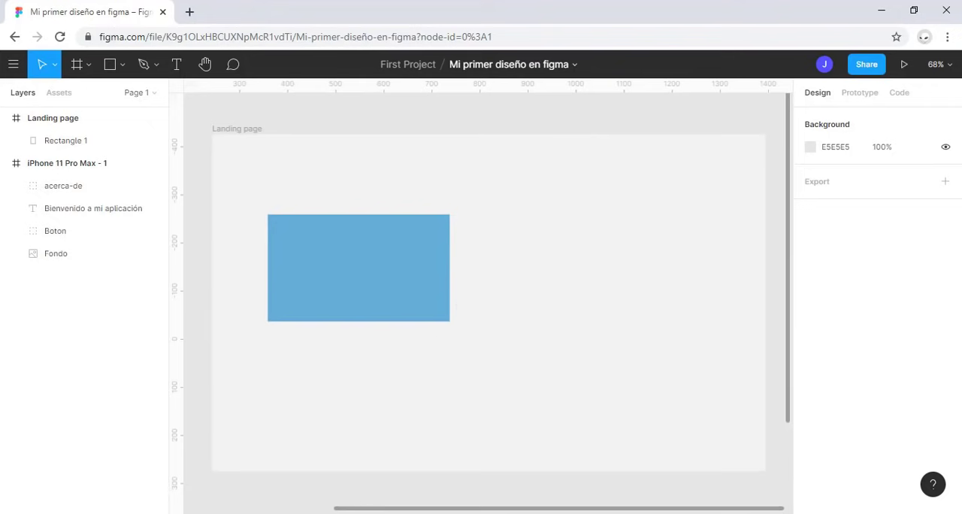
Step: Switch to the Curso figma folder in File Explorer and import bxl-facebook-square, bxl-instagram-alt and bxl-twitter onto the blue rectangle
{"action": "key", "text": "alt+Tab"}
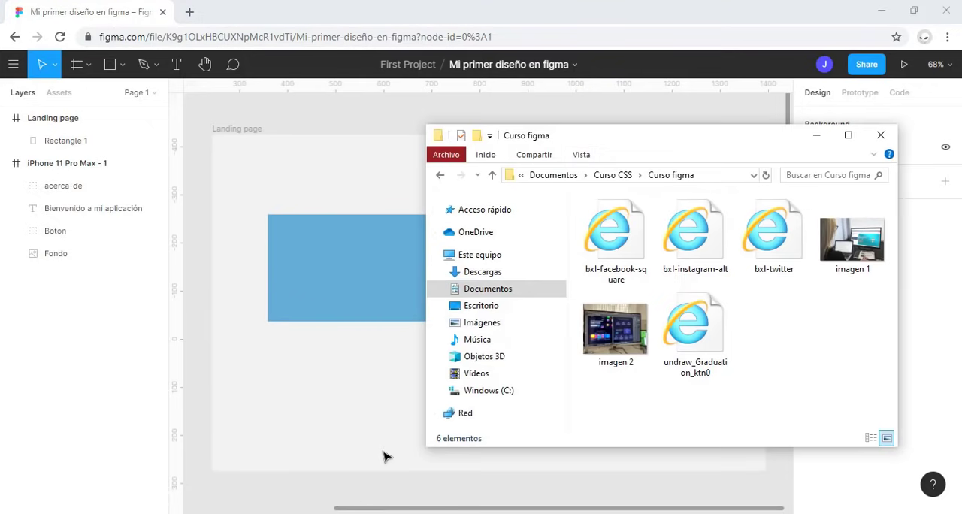
{"action": "left_click", "coordinate": [740, 274]}
{"action": "left_click", "coordinate": [691, 233], "text": "ctrl"}
{"action": "left_click", "coordinate": [610, 248], "text": "ctrl"}
{"action": "left_click_drag", "start_coordinate": [610, 248], "coordinate": [318, 275]}
{"action": "scroll", "coordinate": [335, 294], "scroll_direction": "up", "scroll_amount": 5}
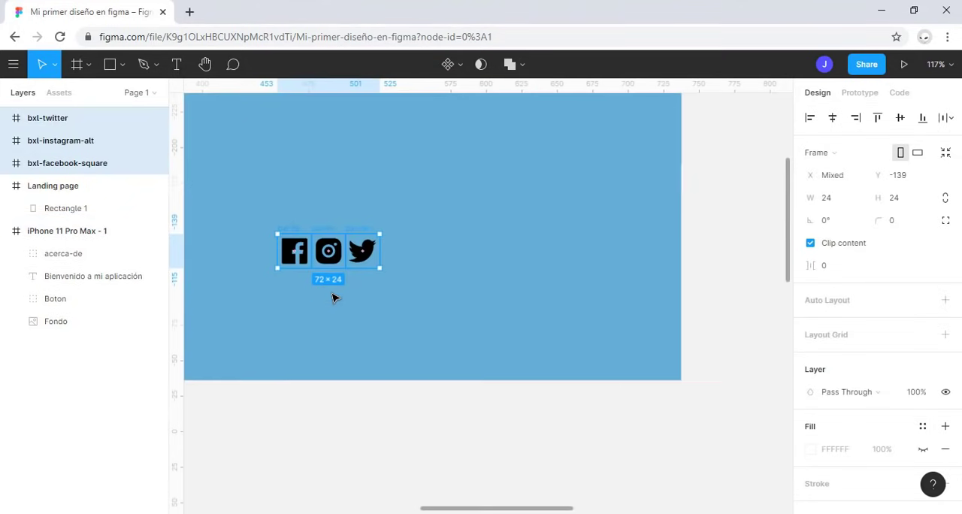
Step: Nest the three social icon frames inside the Landing page frame, above Rectangle 1
{"action": "scroll", "coordinate": [365, 302], "scroll_direction": "down", "scroll_amount": 4}
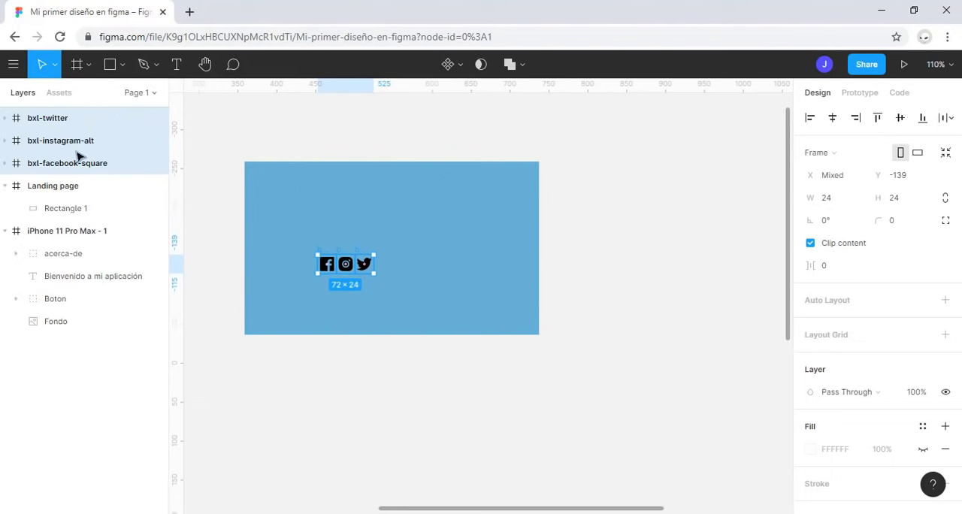
{"action": "left_click_drag", "start_coordinate": [72, 133], "coordinate": [34, 188]}
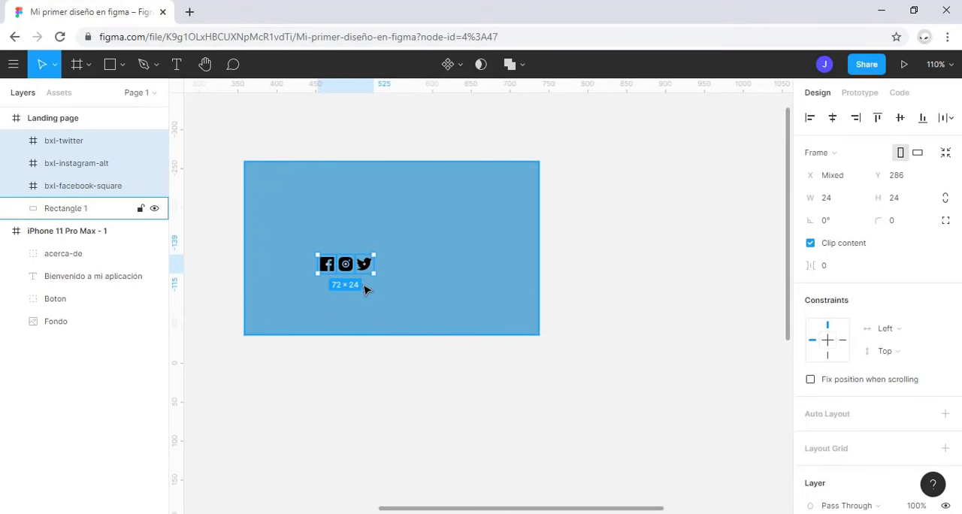
Step: Move the Twitter icon away from the other two icons to about X 409, Y 289, still on the blue rectangle
{"action": "scroll", "coordinate": [364, 290], "scroll_direction": "up", "scroll_amount": 5}
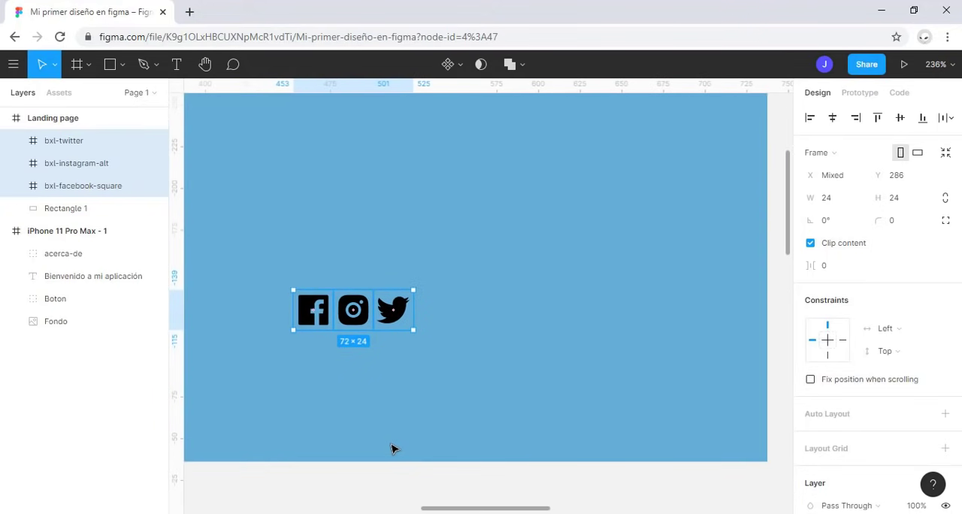
{"action": "scroll", "coordinate": [455, 369], "scroll_direction": "down", "scroll_amount": 4}
{"action": "left_click", "coordinate": [419, 336]}
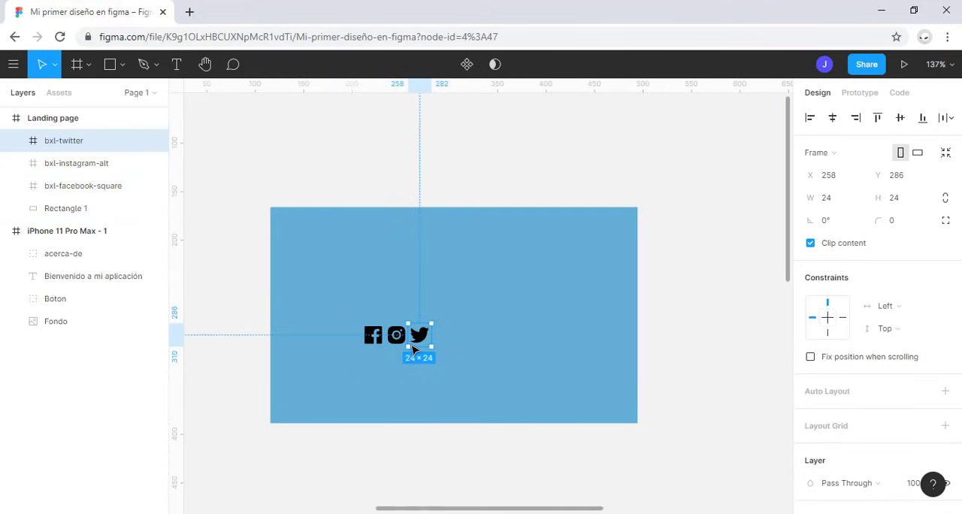
{"action": "left_click_drag", "start_coordinate": [425, 340], "coordinate": [571, 343]}
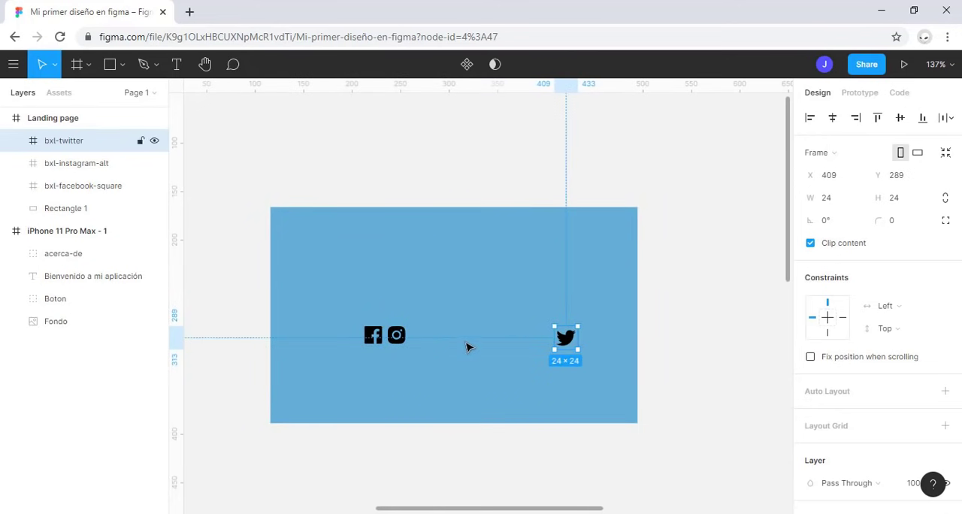
Step: Distribute the horizontal spacing of the Facebook, Instagram and Twitter icons evenly on the blue rectangle
{"action": "left_click", "coordinate": [398, 337]}
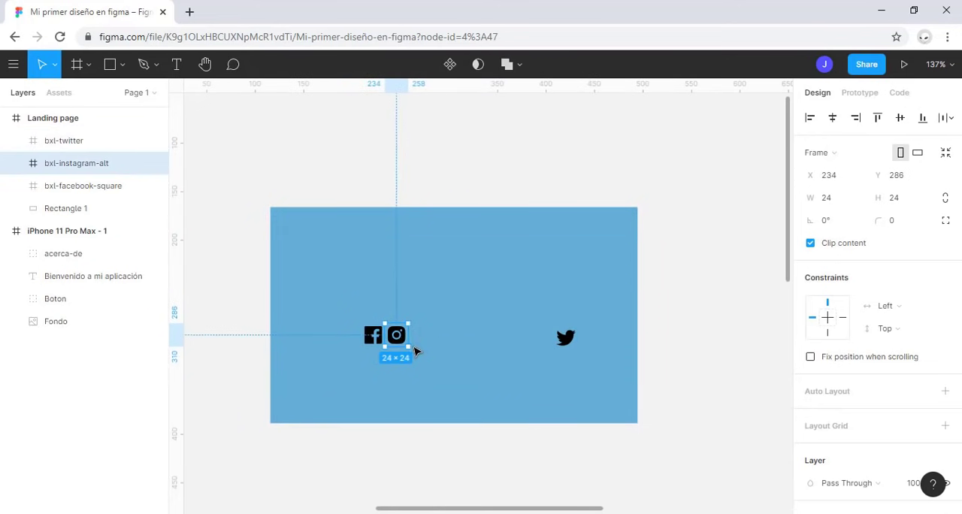
{"action": "left_click", "coordinate": [375, 338], "text": "shift"}
{"action": "left_click", "coordinate": [565, 340], "text": "shift"}
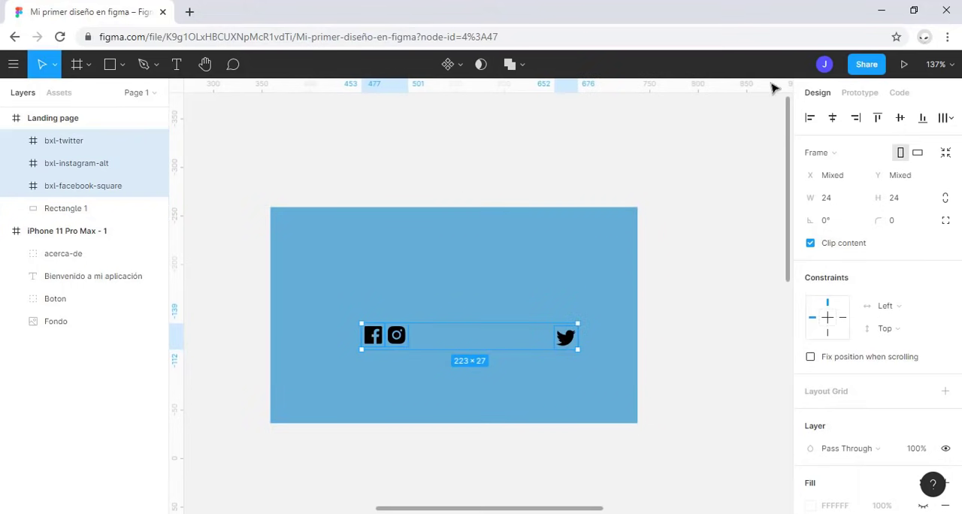
{"action": "left_click", "coordinate": [952, 120]}
{"action": "left_click", "coordinate": [930, 181]}
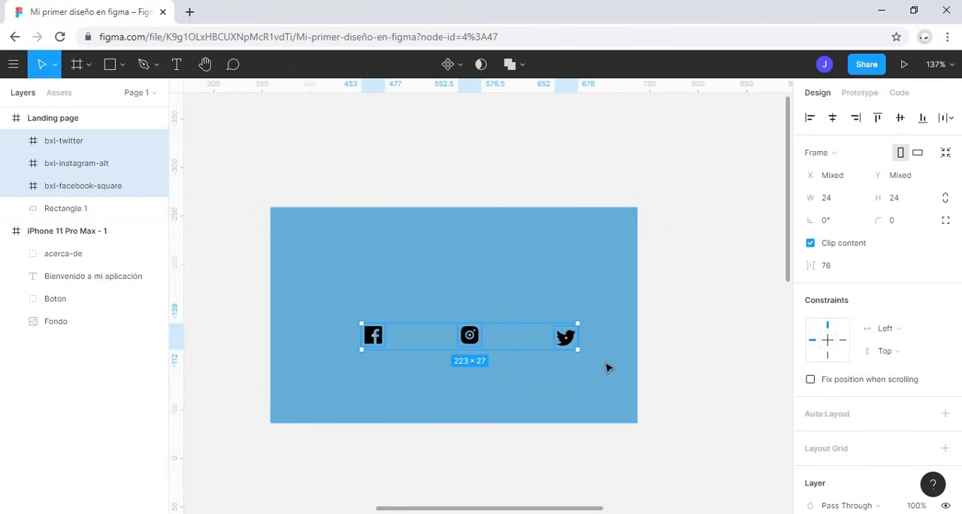
Step: Move the Facebook icon up to about X 213, Y 199, and distribute the three icons' vertical and horizontal spacing
{"action": "left_click", "coordinate": [380, 340]}
{"action": "left_click_drag", "start_coordinate": [380, 340], "coordinate": [384, 255]}
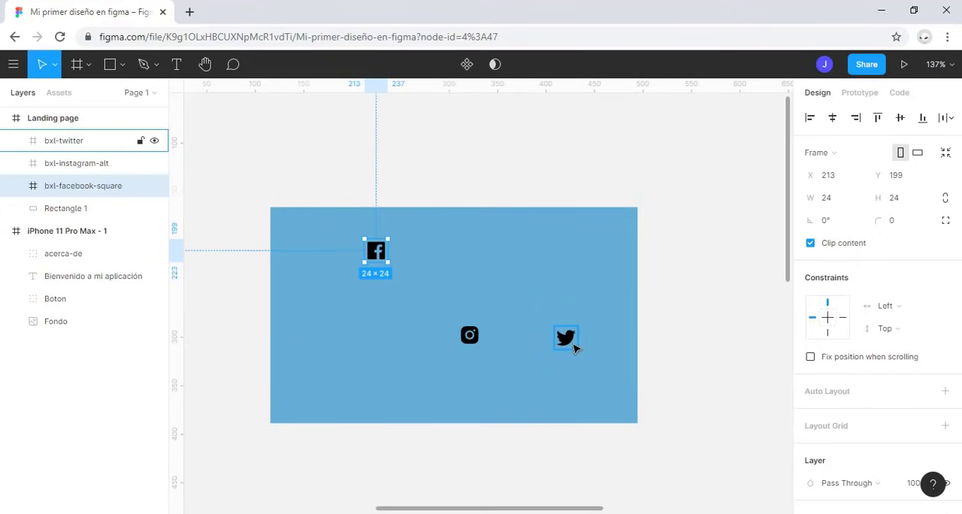
{"action": "left_click", "coordinate": [570, 341], "text": "shift"}
{"action": "left_click", "coordinate": [470, 336], "text": "shift"}
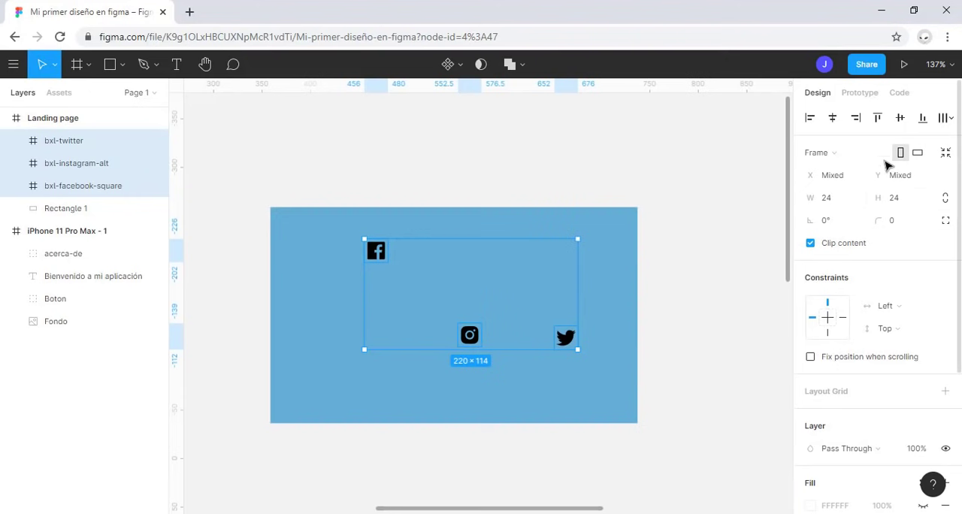
{"action": "left_click", "coordinate": [946, 118]}
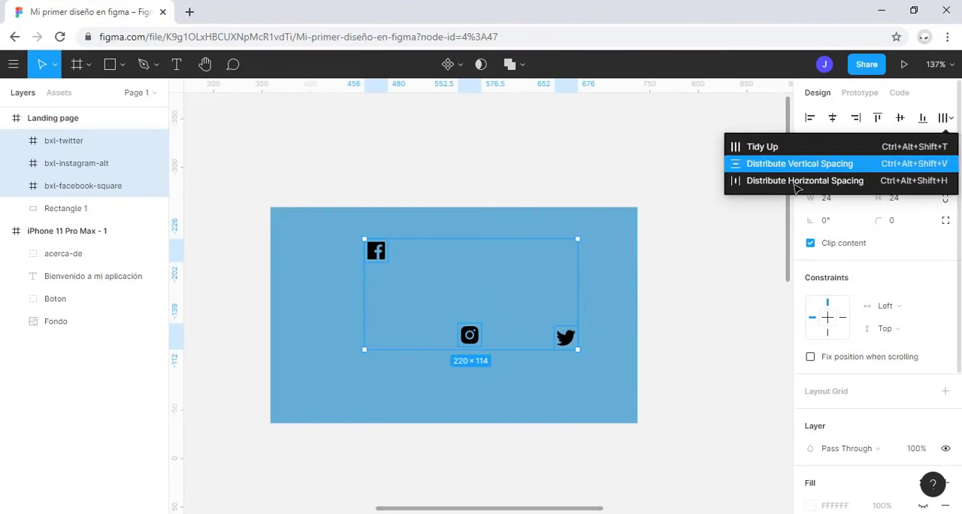
{"action": "left_click", "coordinate": [831, 167]}
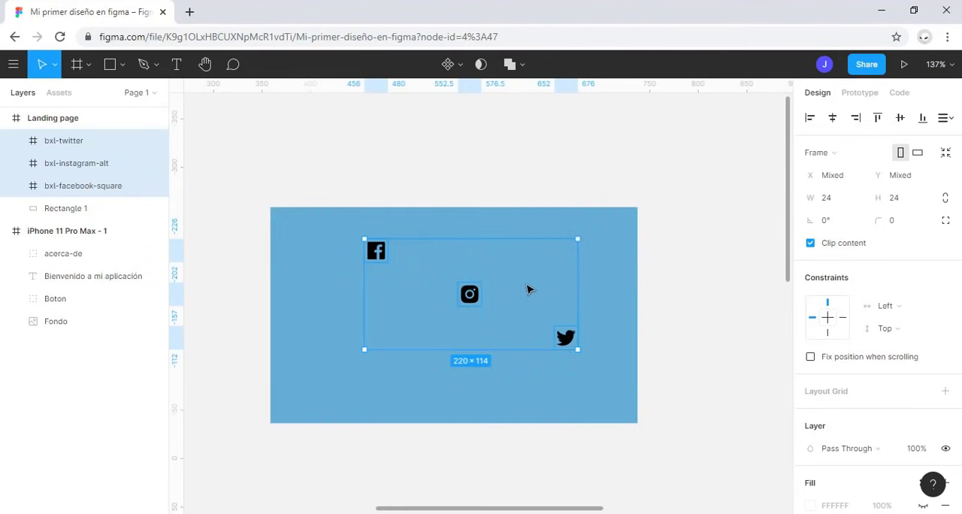
{"action": "key", "text": "alt+shift+h"}
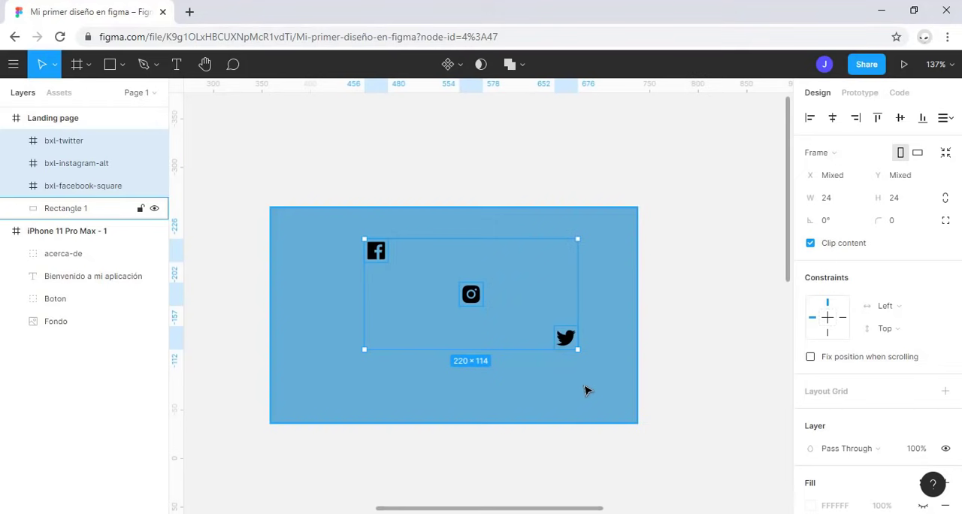
{"action": "scroll", "coordinate": [572, 374], "scroll_direction": "down", "scroll_amount": 3}
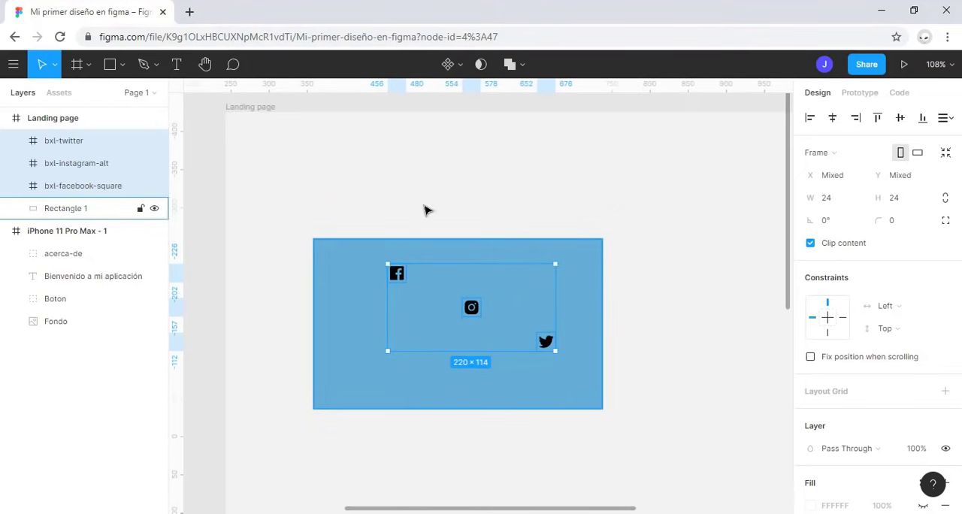
{"action": "left_click", "coordinate": [547, 344]}
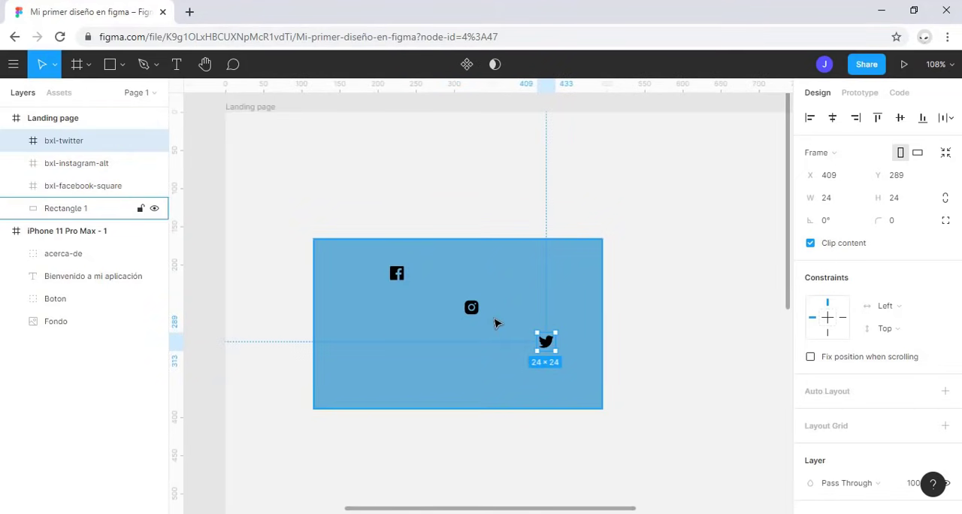
{"action": "left_click", "coordinate": [471, 308], "text": "shift"}
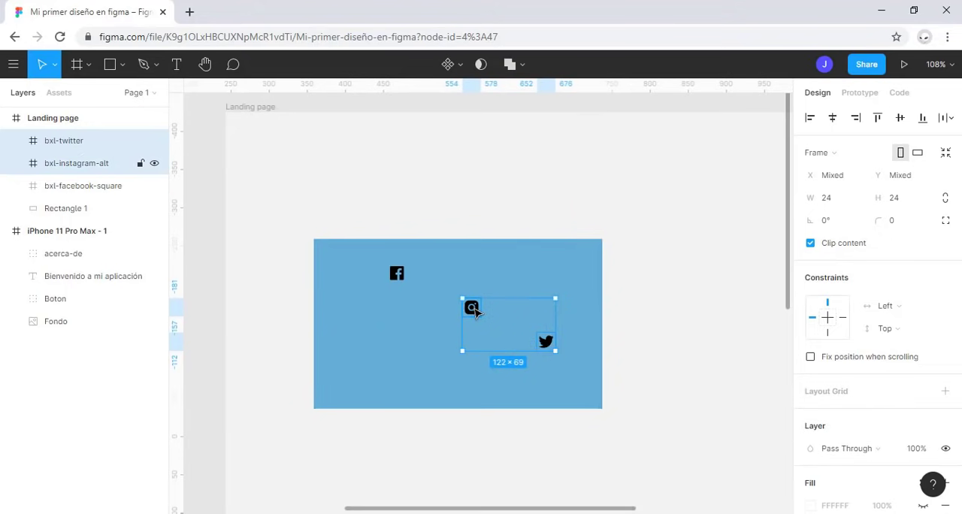
{"action": "left_click", "coordinate": [402, 276], "text": "shift"}
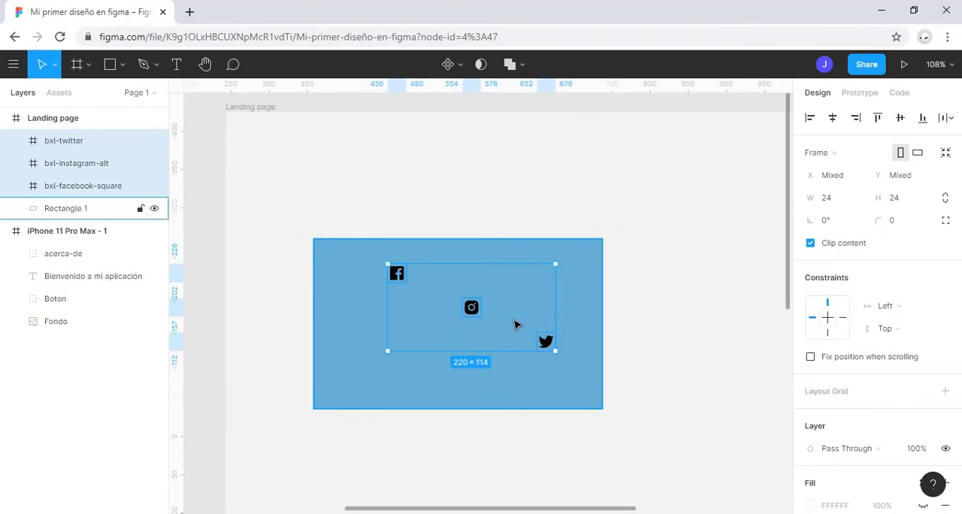
{"action": "scroll", "coordinate": [637, 369], "scroll_direction": "down", "scroll_amount": 3}
{"action": "left_click", "coordinate": [250, 426]}
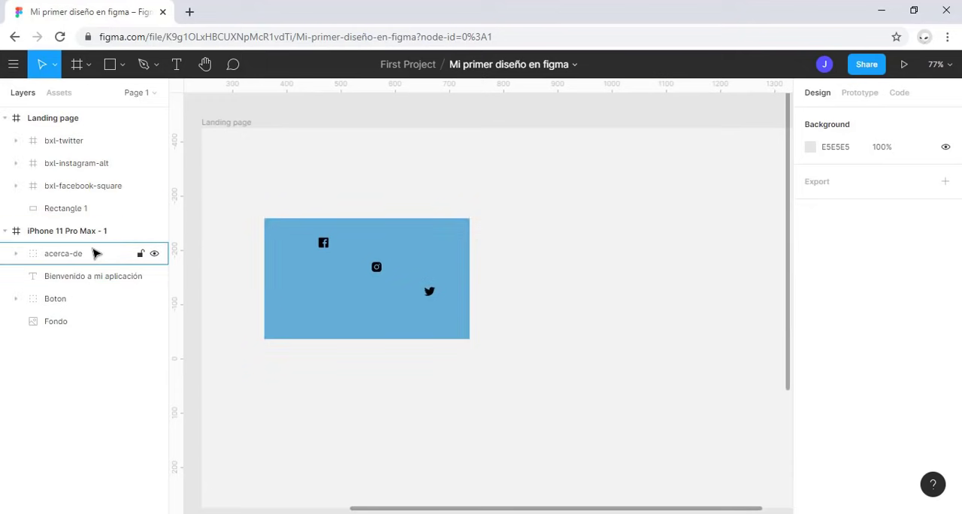
Step: Delete the bxl-facebook-square, bxl-instagram-alt and bxl-twitter frames from the Landing page frame
{"action": "left_click", "coordinate": [108, 187]}
{"action": "left_click", "coordinate": [101, 165], "text": "shift"}
{"action": "left_click", "coordinate": [90, 145], "text": "shift"}
{"action": "key", "text": "Delete"}
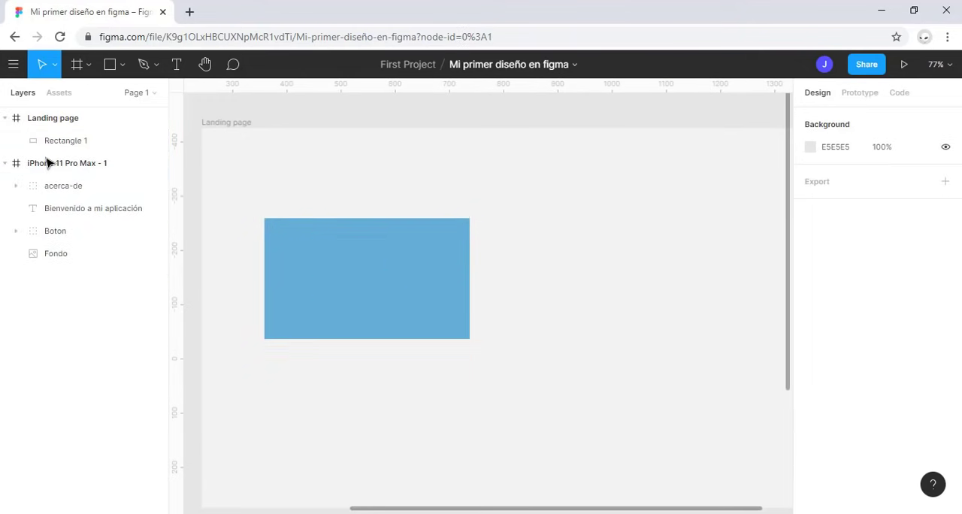
Step: Add a black 000000 stroke to the blue Rectangle 1 and set its thickness to 40
{"action": "left_click", "coordinate": [268, 307]}
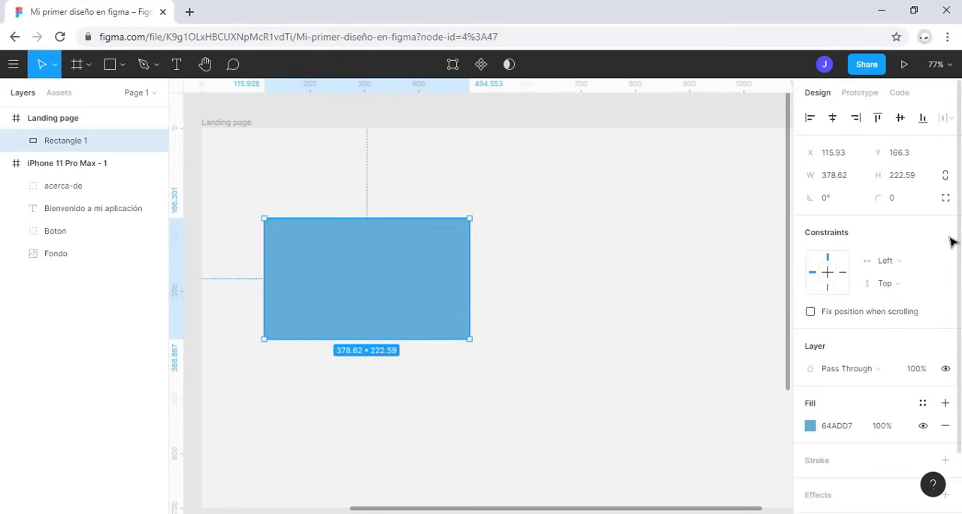
{"action": "scroll", "coordinate": [909, 220], "scroll_direction": "down", "scroll_amount": 2}
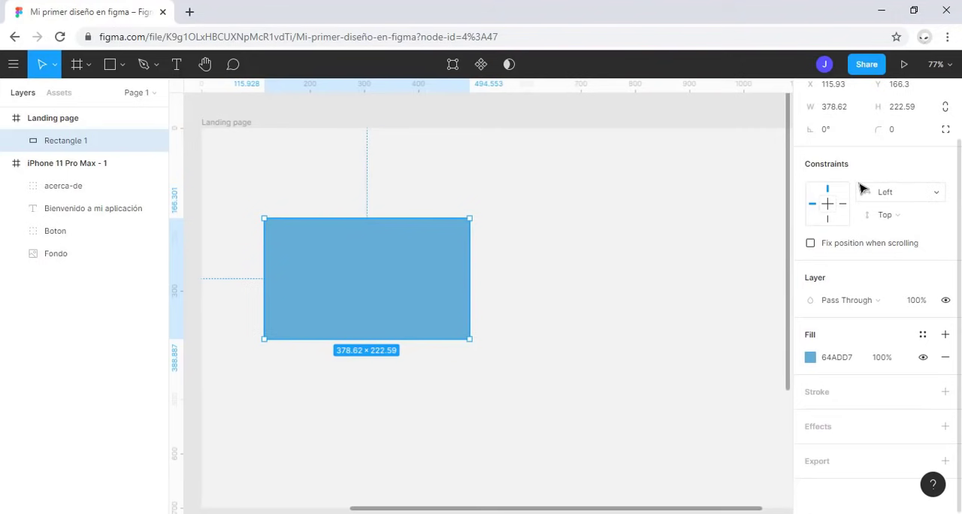
{"action": "scroll", "coordinate": [862, 189], "scroll_direction": "up", "scroll_amount": 2}
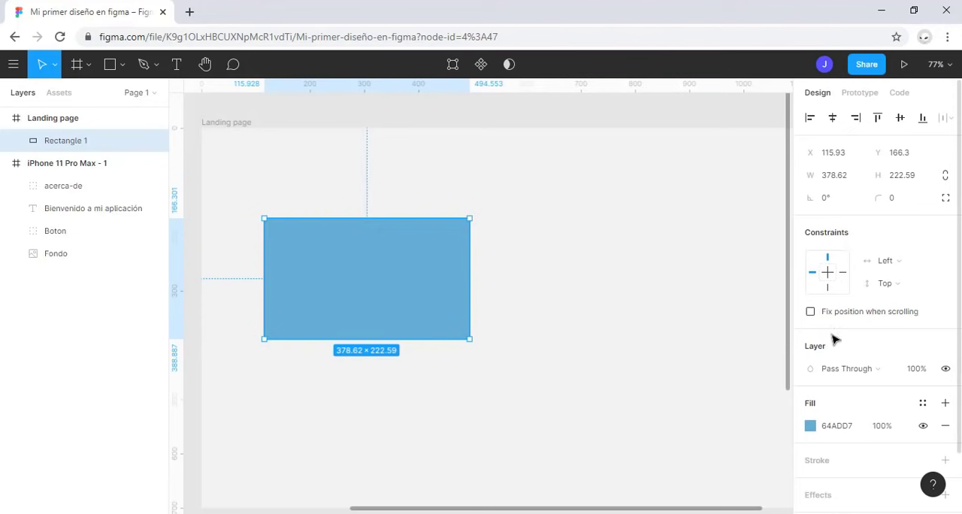
{"action": "scroll", "coordinate": [904, 293], "scroll_direction": "down", "scroll_amount": 2}
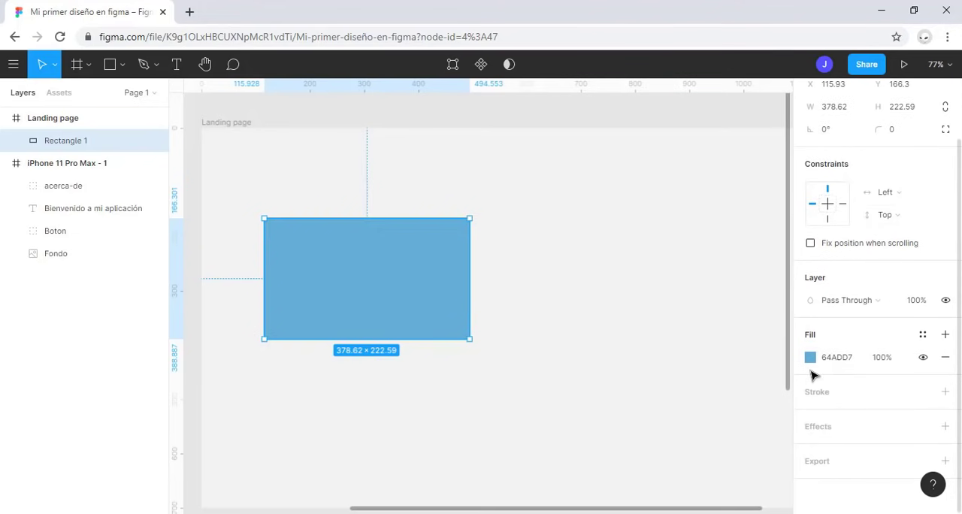
{"action": "left_click", "coordinate": [838, 397]}
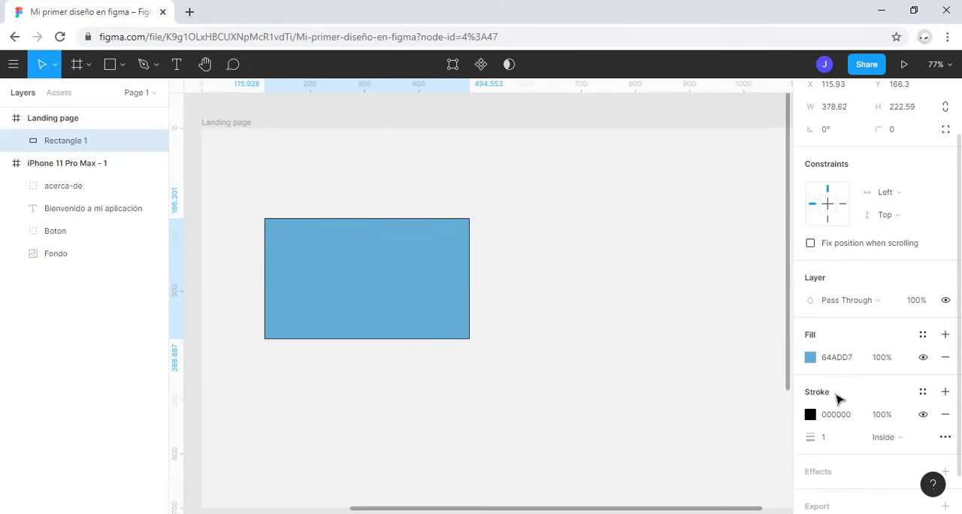
{"action": "scroll", "coordinate": [837, 394], "scroll_direction": "down", "scroll_amount": 1}
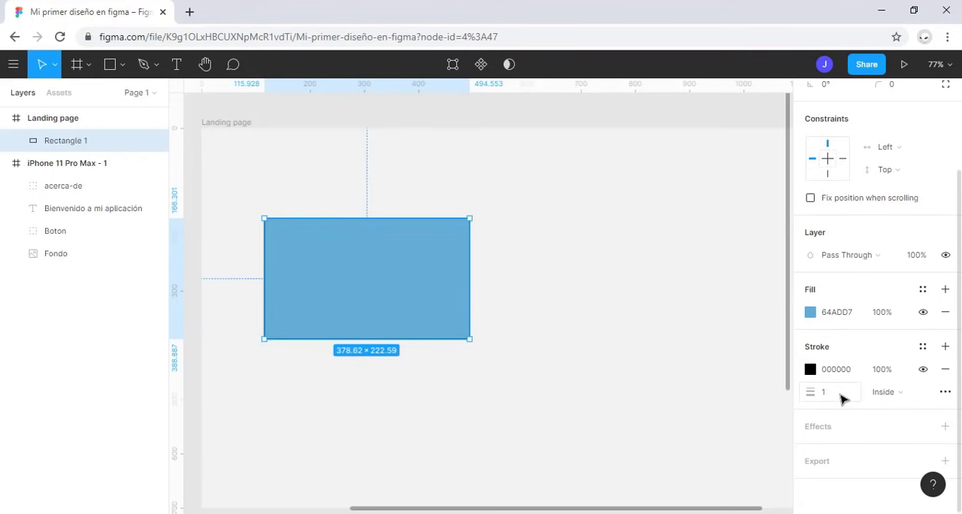
{"action": "left_click", "coordinate": [840, 398]}
{"action": "key", "text": "Return"}
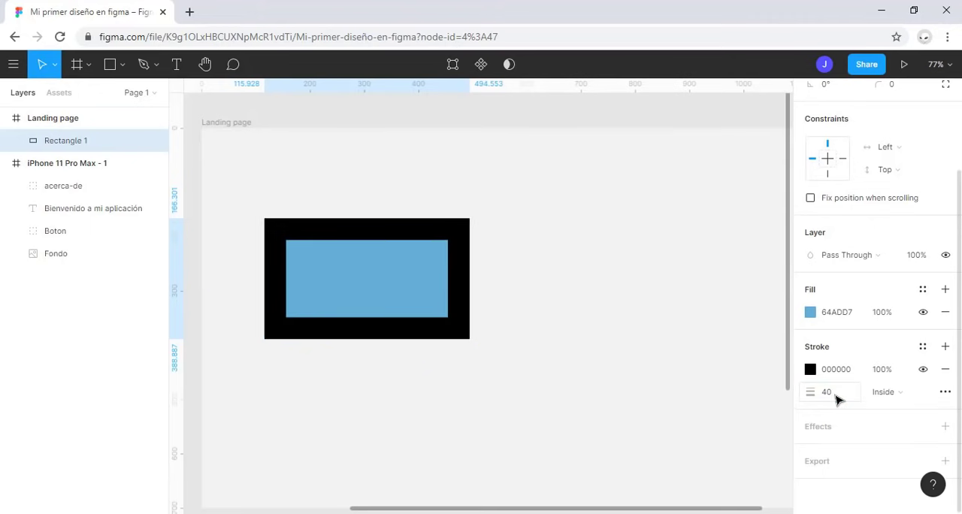
Step: Try the Outside alignment for the rectangle's stroke, and set the stroke alignment to Center
{"action": "left_click", "coordinate": [914, 405]}
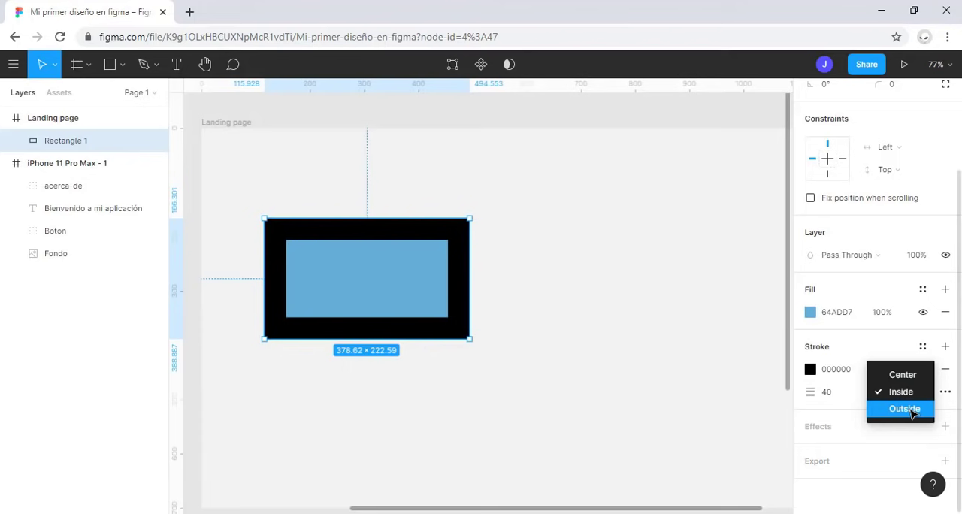
{"action": "left_click", "coordinate": [911, 410]}
{"action": "left_click", "coordinate": [911, 394]}
{"action": "left_click", "coordinate": [905, 358]}
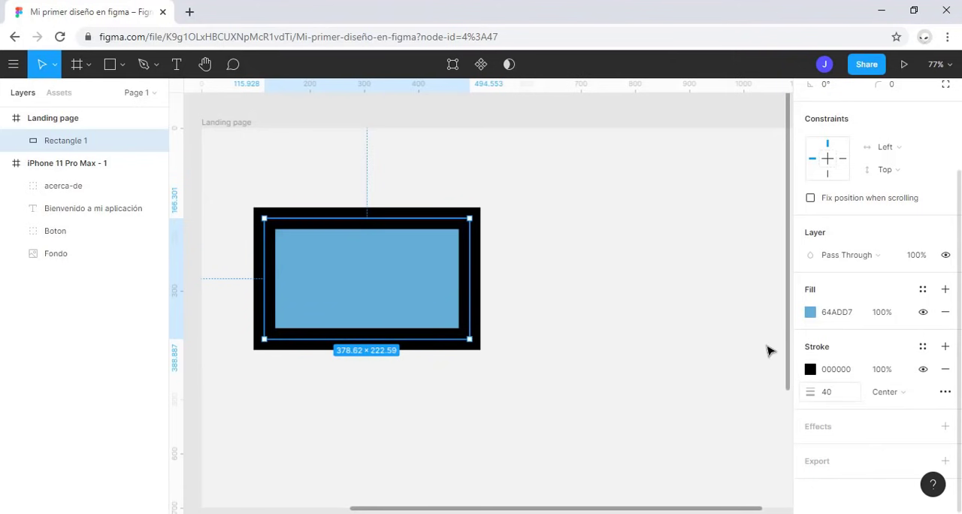
Step: Toggle the stroke's visibility off and on, and remove the stroke from the blue rectangle
{"action": "left_click", "coordinate": [922, 369]}
{"action": "left_click", "coordinate": [923, 369]}
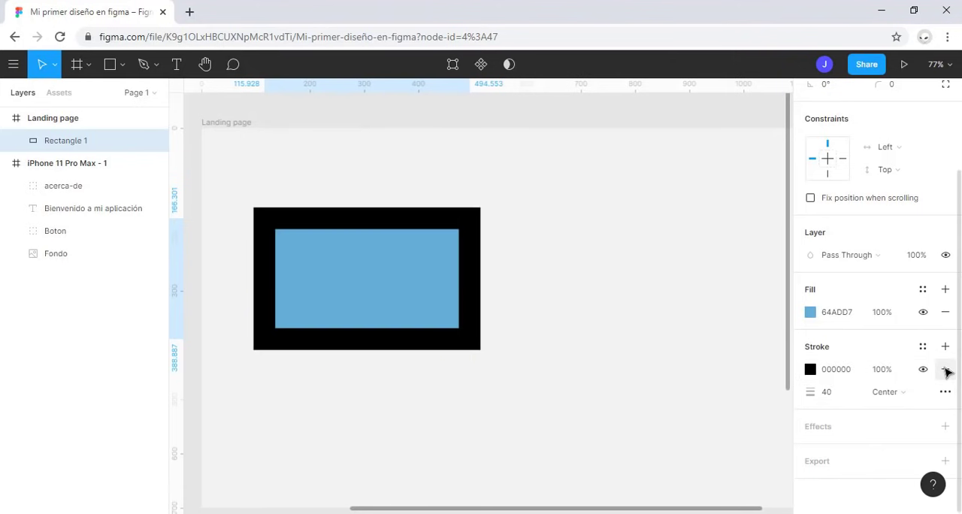
{"action": "left_click", "coordinate": [945, 370]}
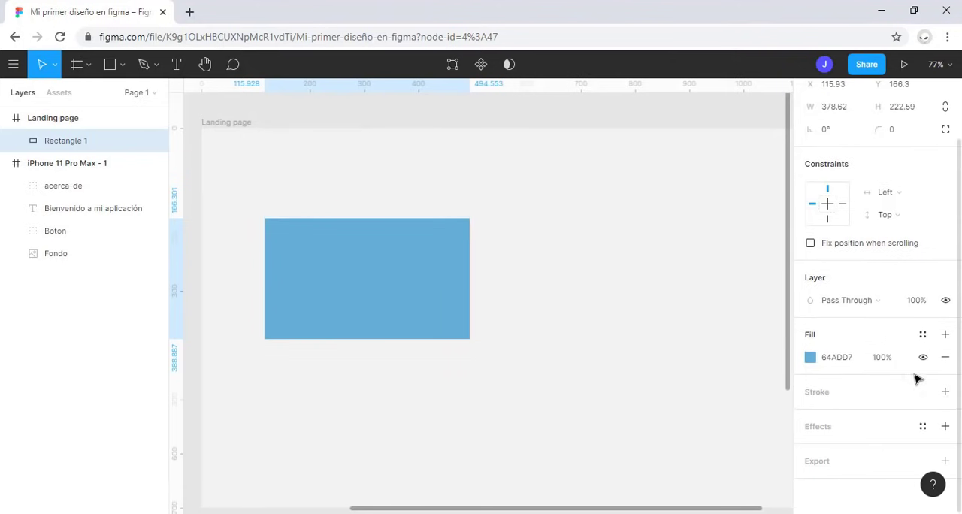
Step: Add a Drop Shadow effect to the blue rectangle with blur 15, X 15 and Y 15
{"action": "left_click", "coordinate": [828, 427]}
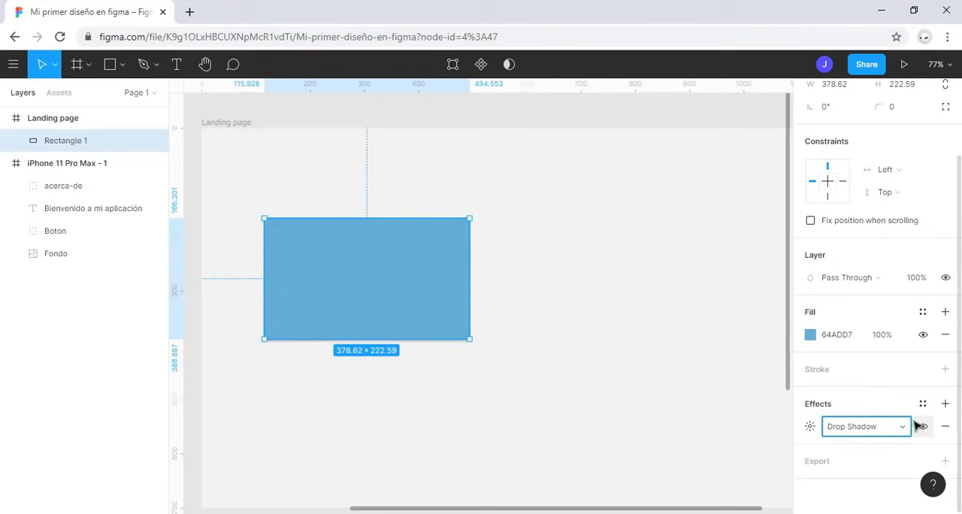
{"action": "left_click", "coordinate": [810, 426]}
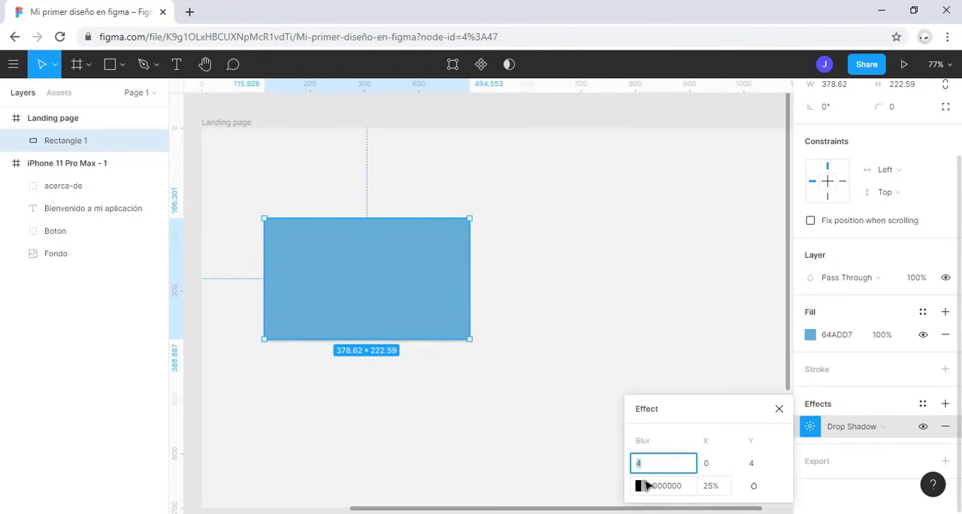
{"action": "type", "text": "15"}
{"action": "key", "text": "Tab"}
{"action": "key", "text": "BackSpace"}
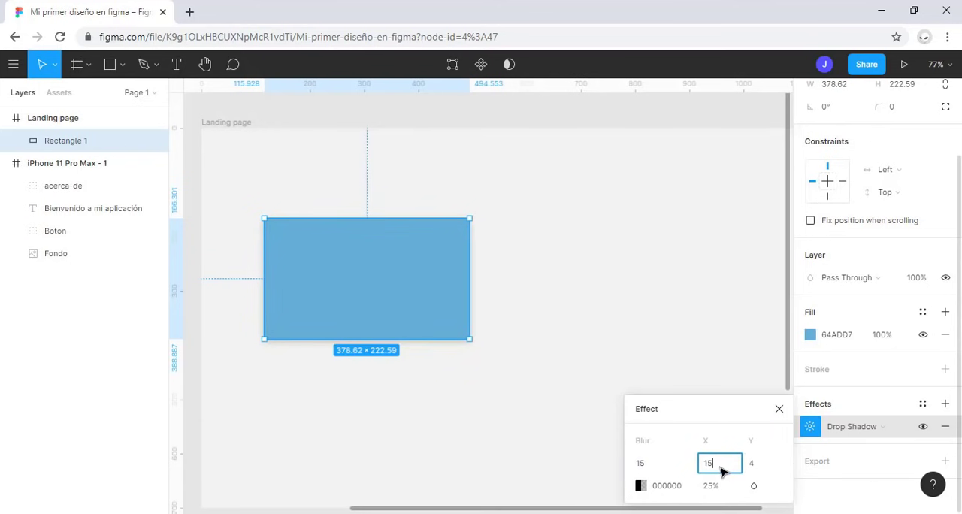
{"action": "type", "text": "15"}
{"action": "key", "text": "Tab"}
{"action": "type", "text": "15"}
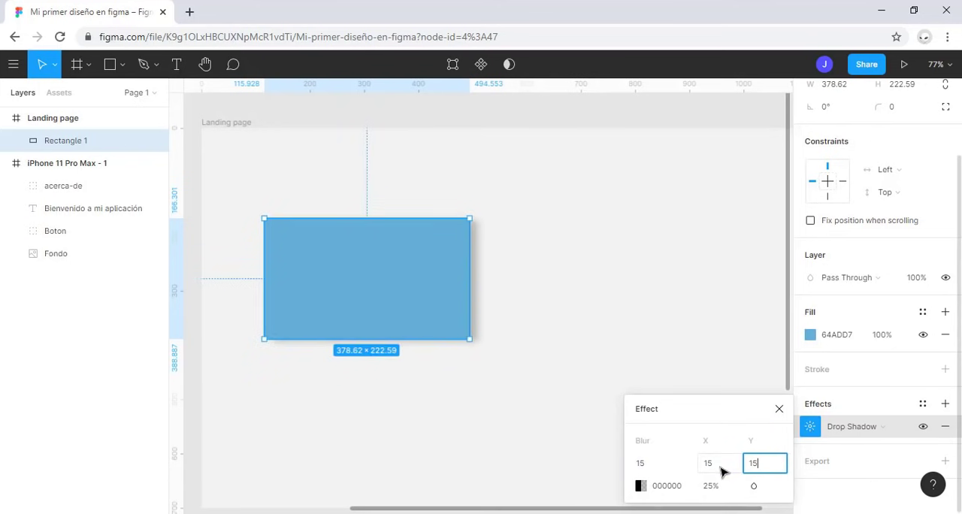
{"action": "left_click", "coordinate": [521, 340]}
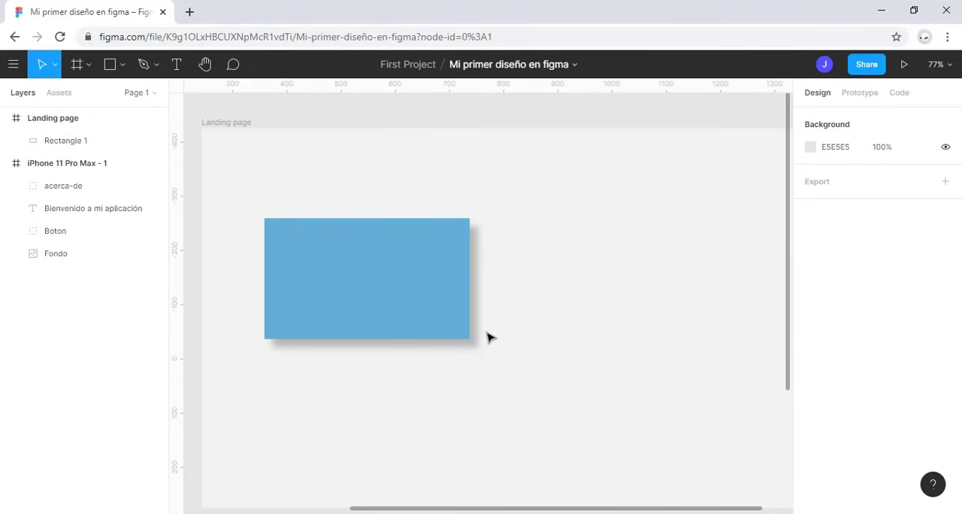
{"action": "left_click", "coordinate": [384, 294]}
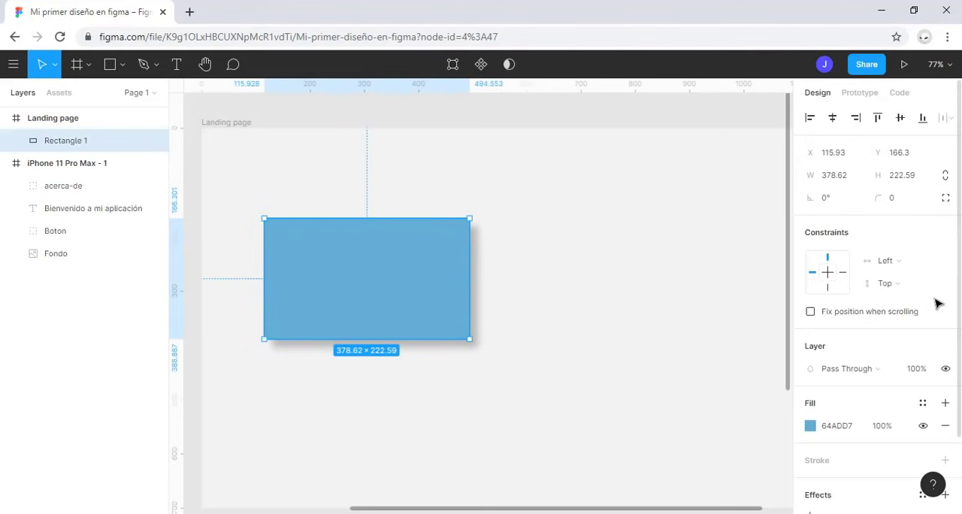
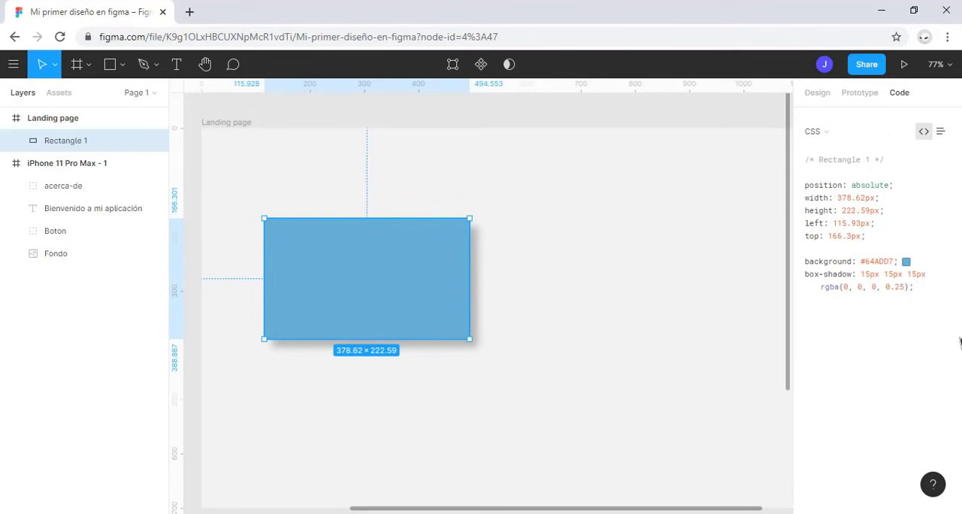
Step: Inspect Rectangle 1's generated CSS for size, position, background and box-shadow, and return to its design properties
{"action": "left_click_drag", "start_coordinate": [913, 287], "coordinate": [832, 186]}
{"action": "key", "text": "alt"}
{"action": "left_click", "coordinate": [905, 218]}
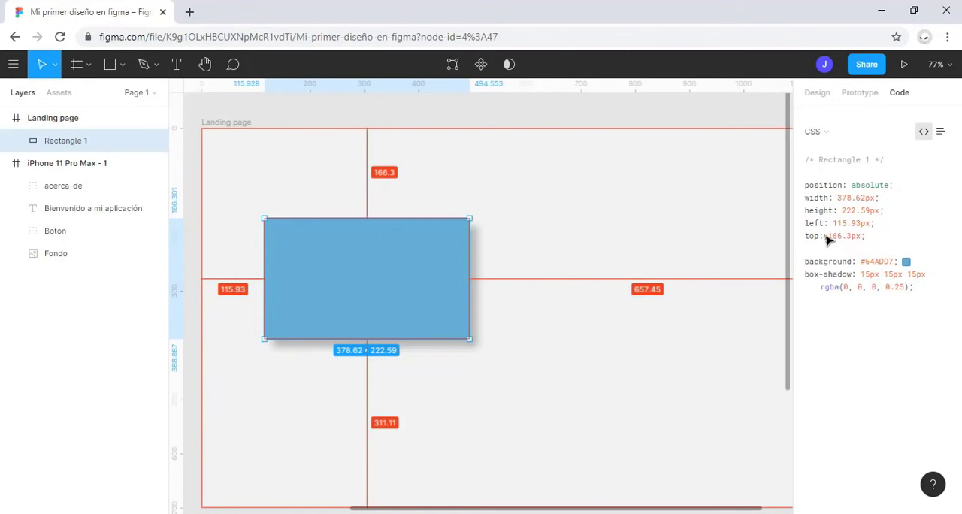
{"action": "left_click_drag", "start_coordinate": [829, 236], "coordinate": [858, 240]}
{"action": "left_click_drag", "start_coordinate": [860, 261], "coordinate": [898, 290]}
{"action": "left_click", "coordinate": [856, 277]}
{"action": "left_click", "coordinate": [818, 92]}
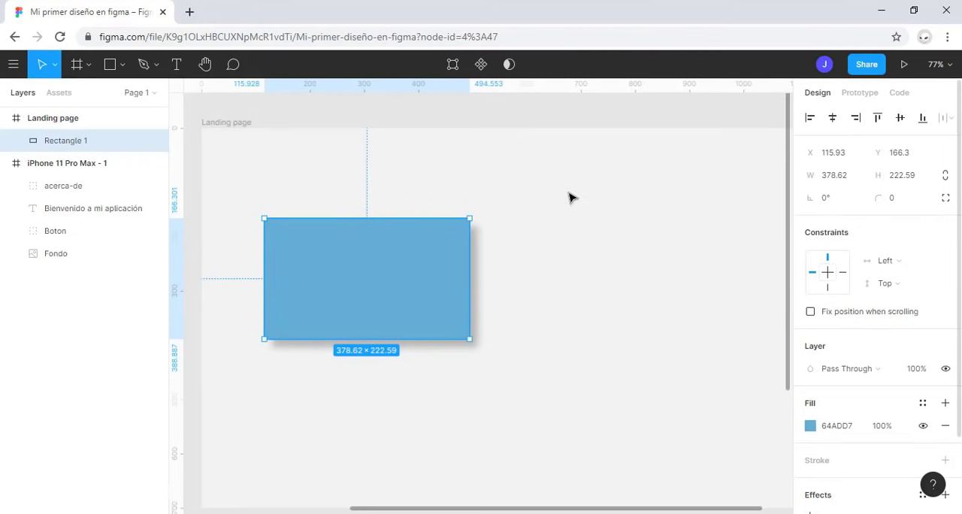
Step: Duplicate the blue rectangle to its right, and try a spacing of 0 between the two before setting it to 100
{"action": "left_click", "coordinate": [6, 163]}
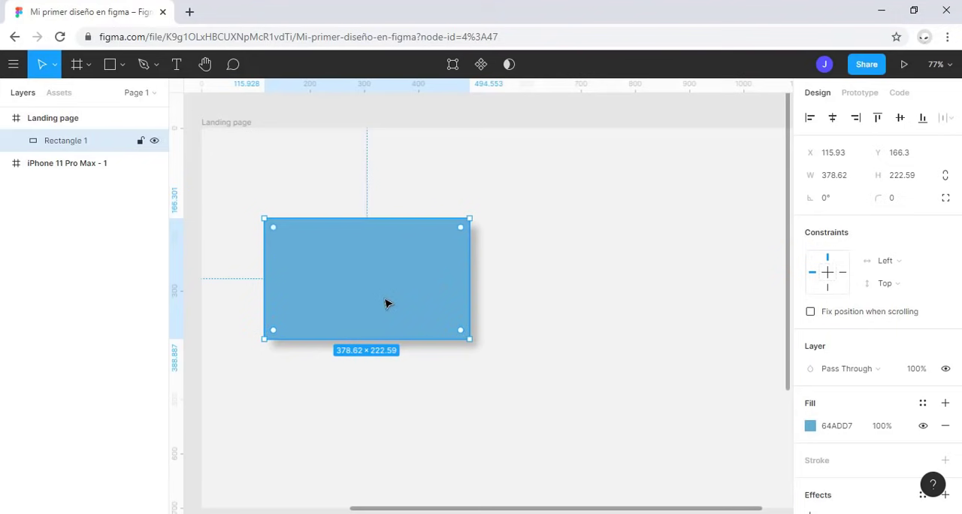
{"action": "left_click_drag", "start_coordinate": [385, 302], "coordinate": [635, 308]}
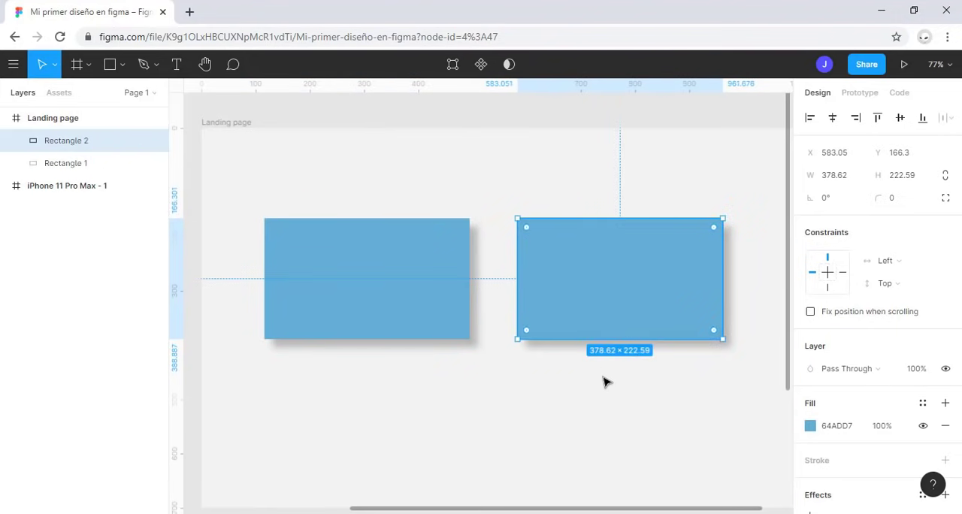
{"action": "left_click", "coordinate": [429, 300], "text": "shift"}
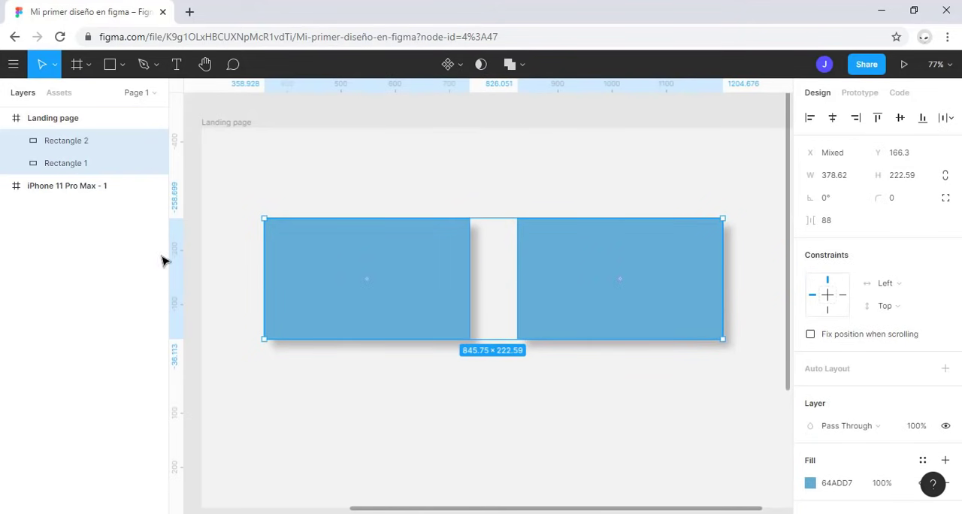
{"action": "left_click", "coordinate": [818, 224]}
{"action": "type", "text": "0"}
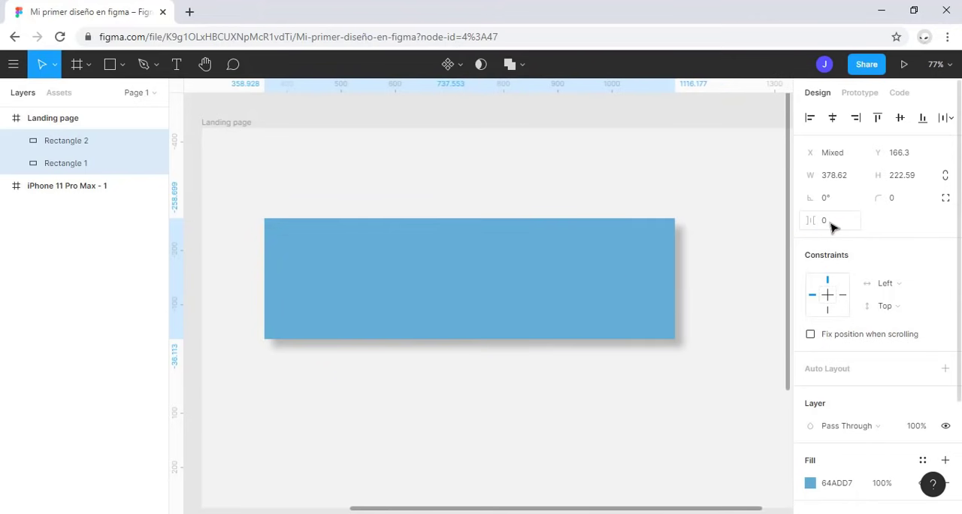
{"action": "key", "text": "Return"}
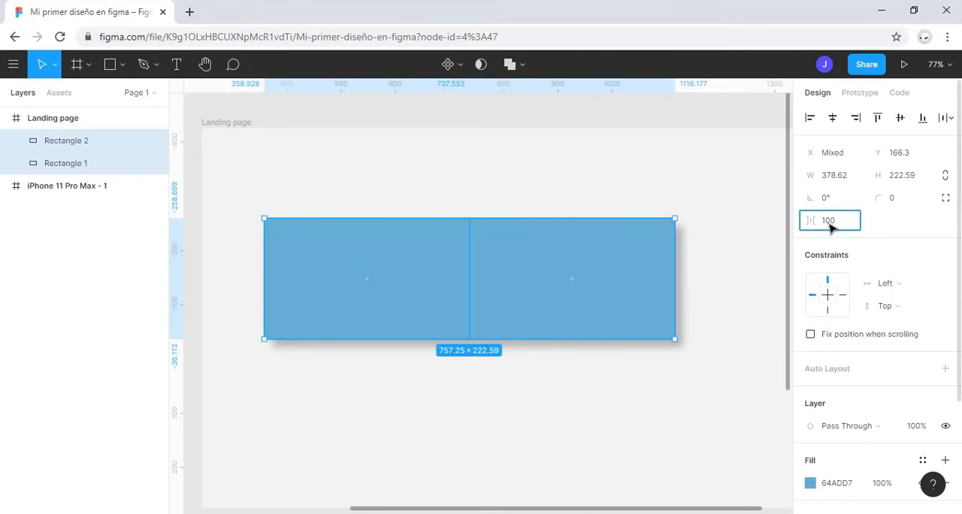
{"action": "type", "text": "100"}
{"action": "key", "text": "Return"}
Step: Try left-aligning the two blue rectangles with each other, and undo the alignment
{"action": "scroll", "coordinate": [628, 305], "scroll_direction": "down", "scroll_amount": 3}
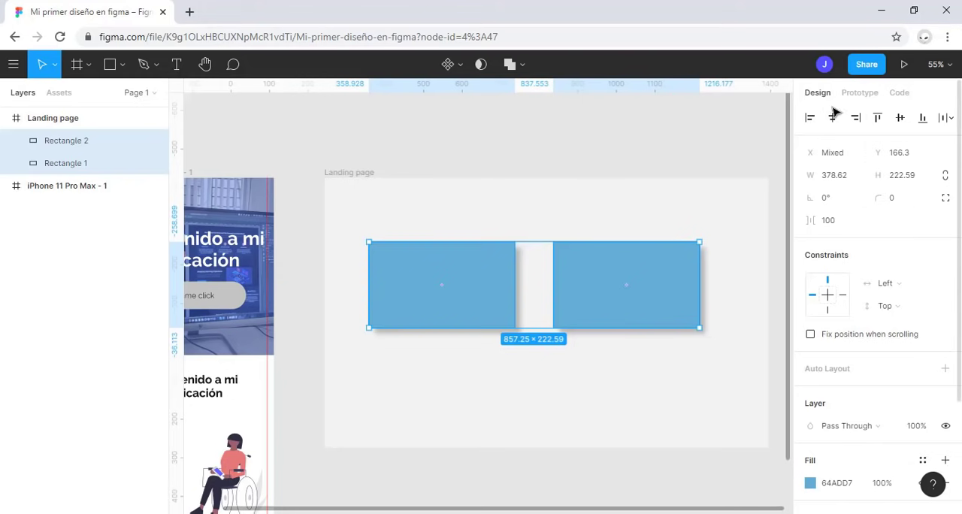
{"action": "left_click", "coordinate": [809, 118]}
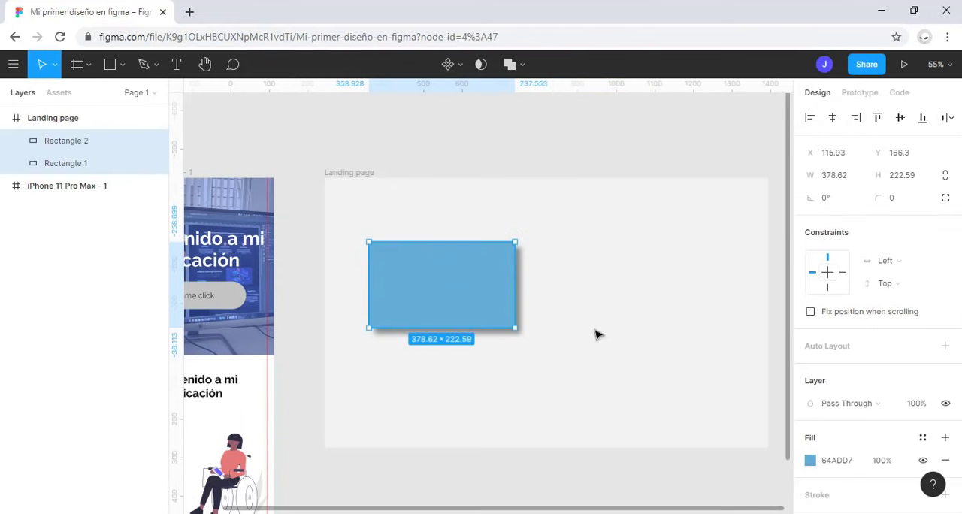
{"action": "key", "text": "ctrl+alt+t"}
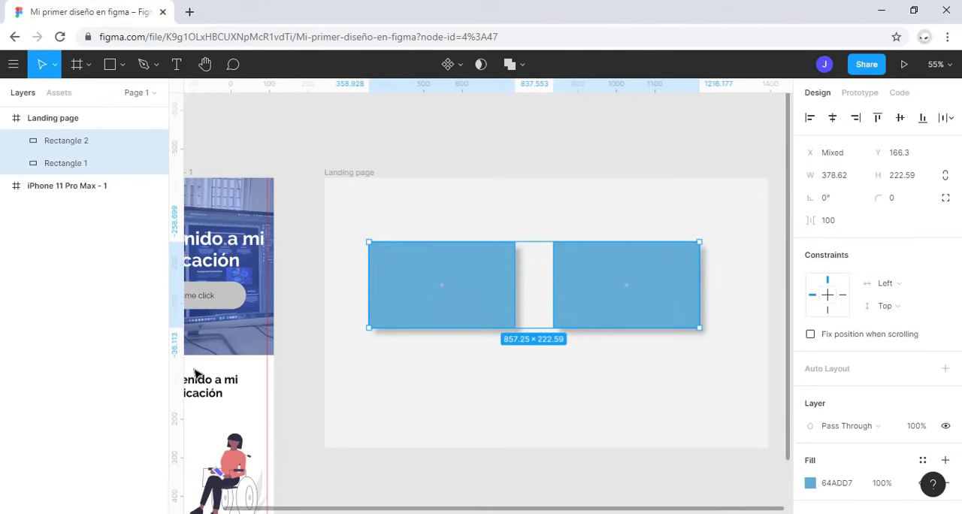
Step: Group the two blue rectangles and try top, middle, bottom and left alignment in the Landing page frame, finishing with horizontal centring
{"action": "key", "text": "ctrl+g"}
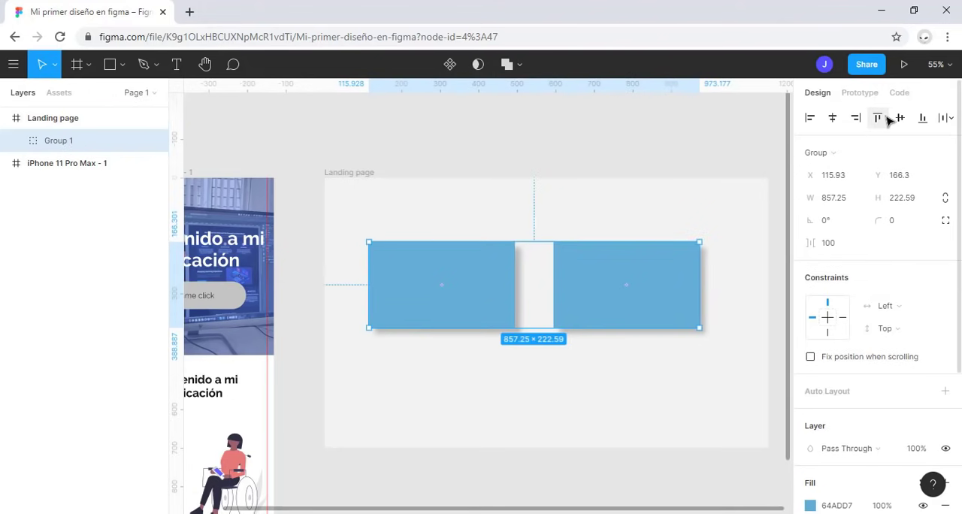
{"action": "left_click", "coordinate": [876, 118]}
{"action": "left_click", "coordinate": [900, 117]}
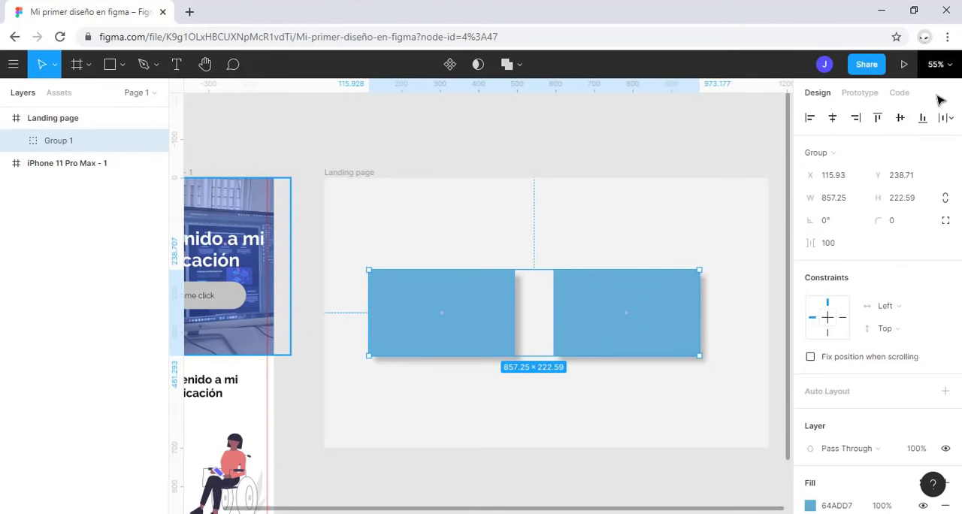
{"action": "left_click", "coordinate": [922, 118]}
{"action": "left_click", "coordinate": [809, 118]}
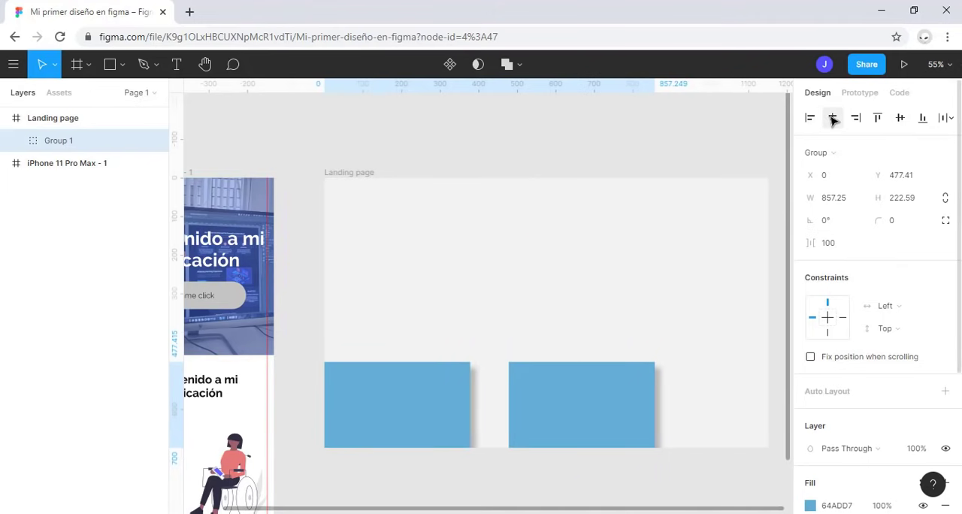
{"action": "left_click", "coordinate": [832, 118]}
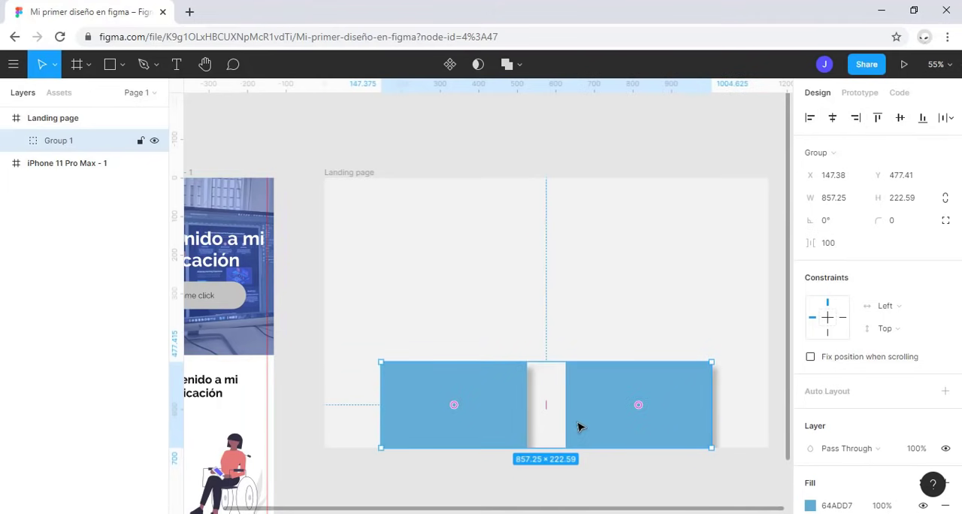
Step: Move the group up to about Y 192 in the frame and ungroup the two blue rectangles
{"action": "left_click_drag", "start_coordinate": [578, 427], "coordinate": [486, 316]}
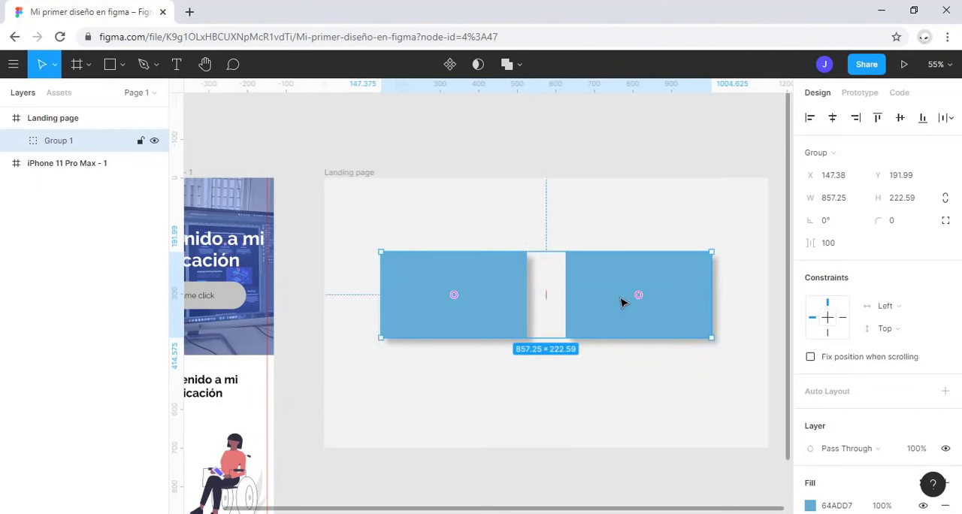
{"action": "left_click", "coordinate": [16, 140]}
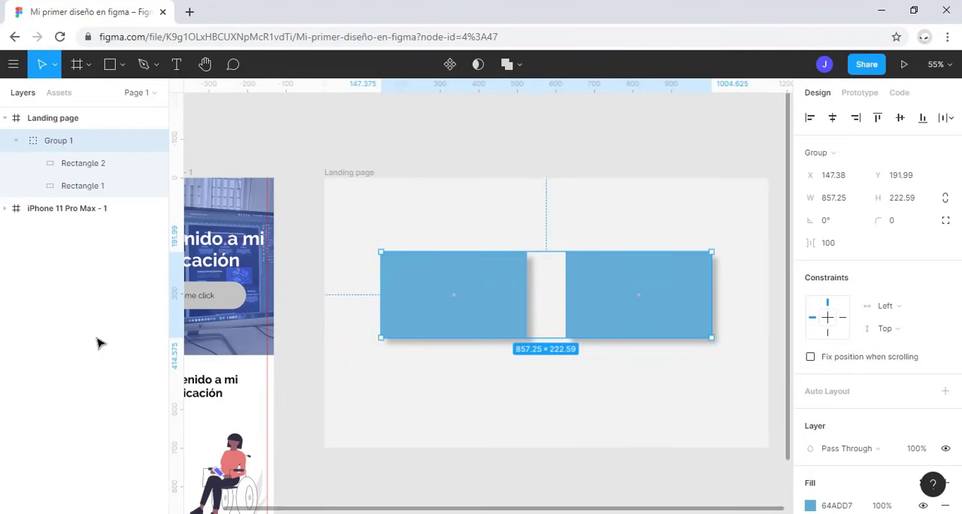
{"action": "key", "text": "ctrl+shift+g"}
{"action": "left_click", "coordinate": [555, 301]}
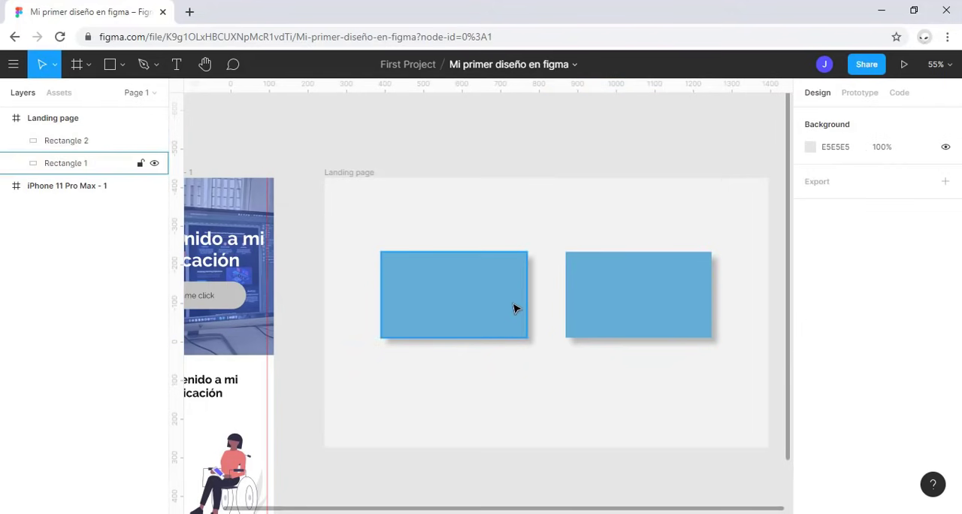
Step: Import the bxl-facebook-square, bxl-instagram-alt and bxl-twitter files from the Curso figma folder onto the first blue rectangle
{"action": "left_click", "coordinate": [469, 318]}
{"action": "key", "text": "alt+Tab"}
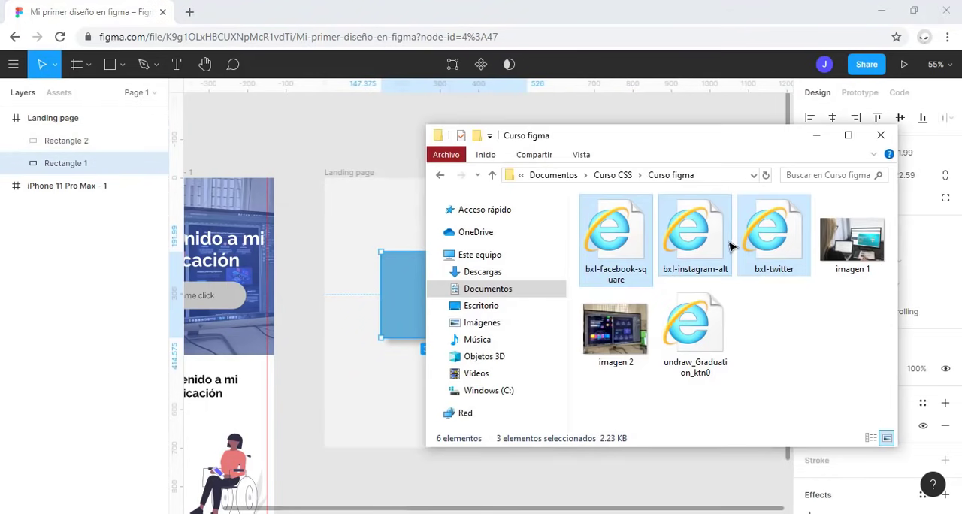
{"action": "left_click_drag", "start_coordinate": [732, 248], "coordinate": [406, 300]}
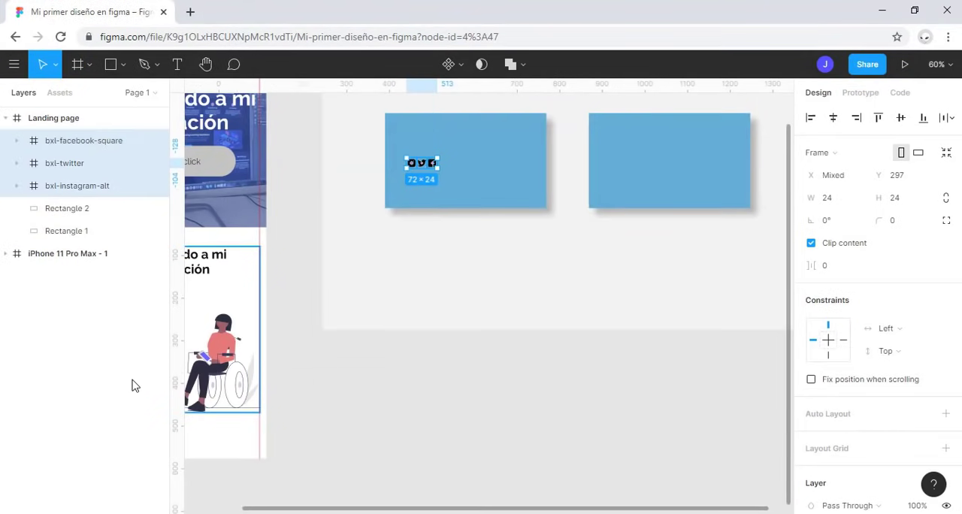
Step: Group the three imported social icons together
{"action": "key", "text": "shift+2"}
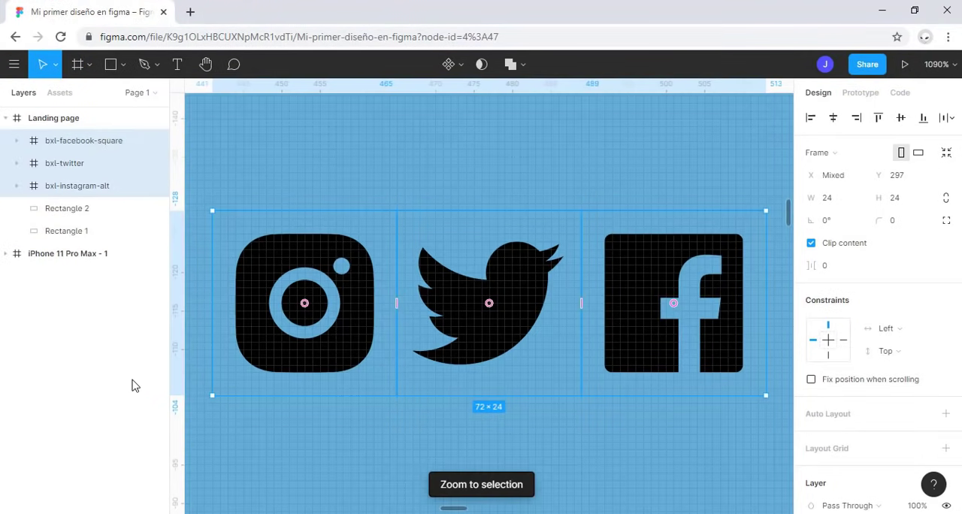
{"action": "scroll", "coordinate": [414, 405], "scroll_direction": "down", "scroll_amount": 6}
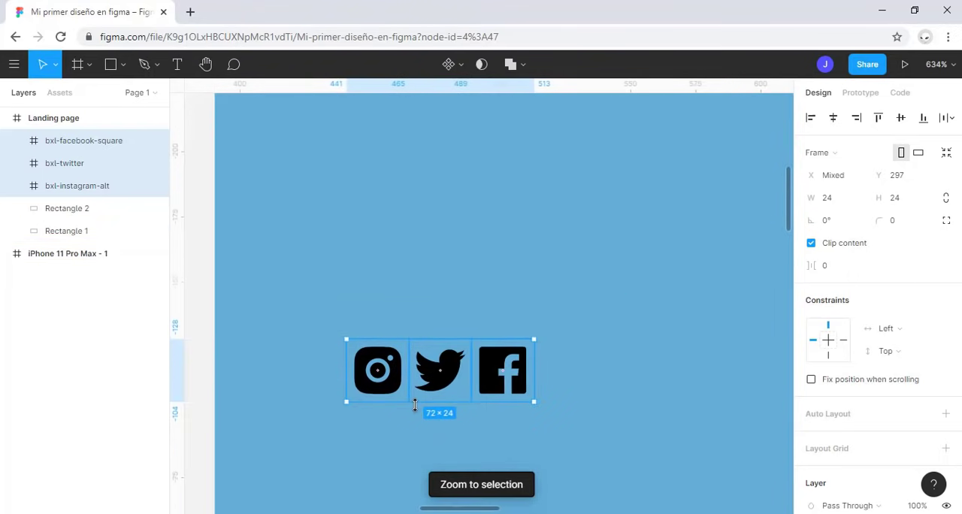
{"action": "scroll", "coordinate": [414, 406], "scroll_direction": "down", "scroll_amount": 3}
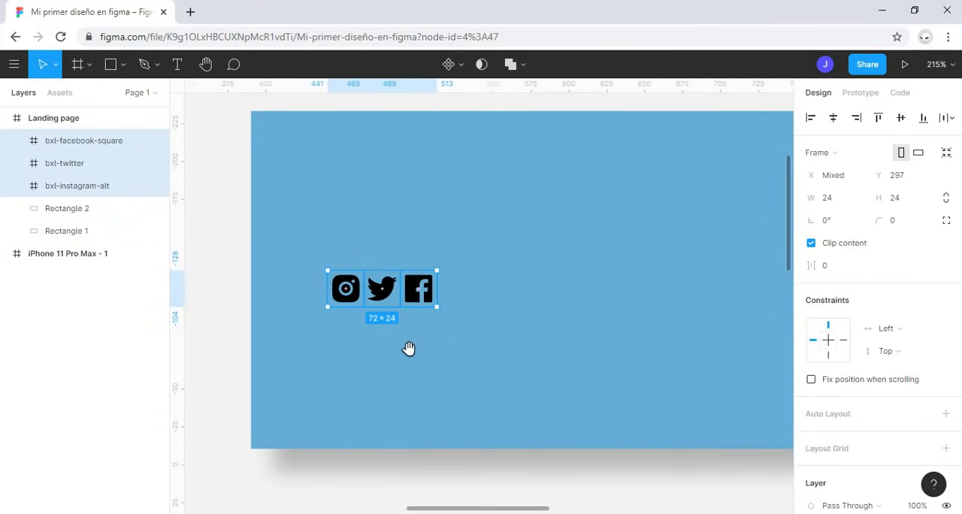
{"action": "key", "text": "ctrl+g"}
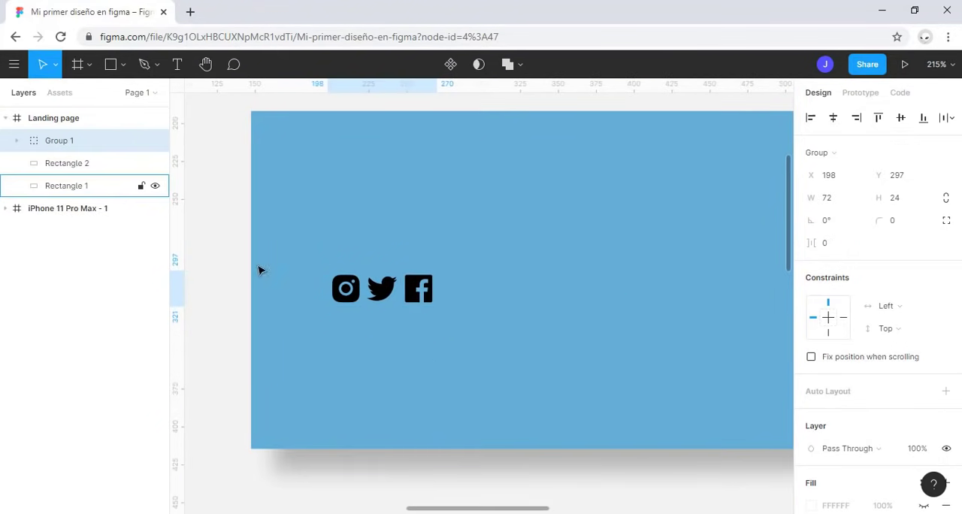
Step: Try aligning the icon group to the vertical and horizontal centres of the Landing page frame
{"action": "scroll", "coordinate": [490, 359], "scroll_direction": "down", "scroll_amount": 4}
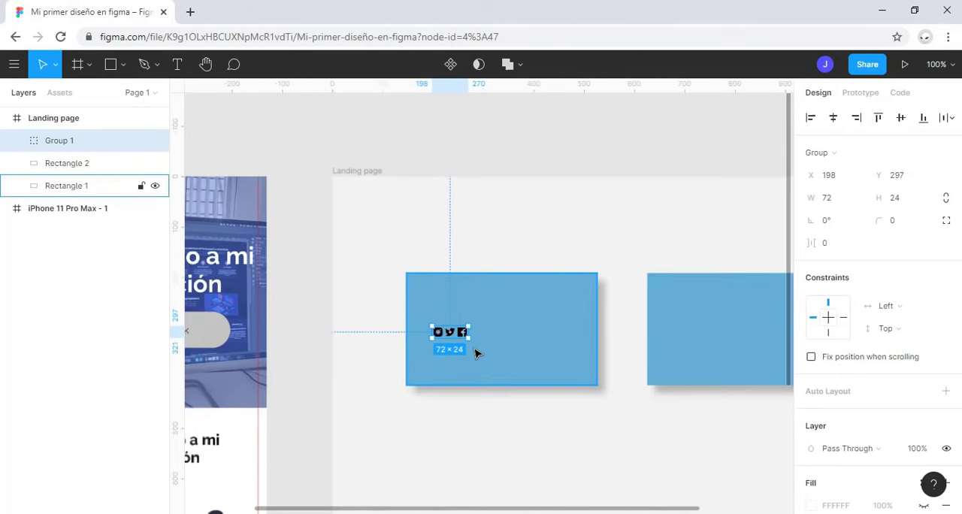
{"action": "left_click_drag", "start_coordinate": [501, 421], "coordinate": [433, 368]}
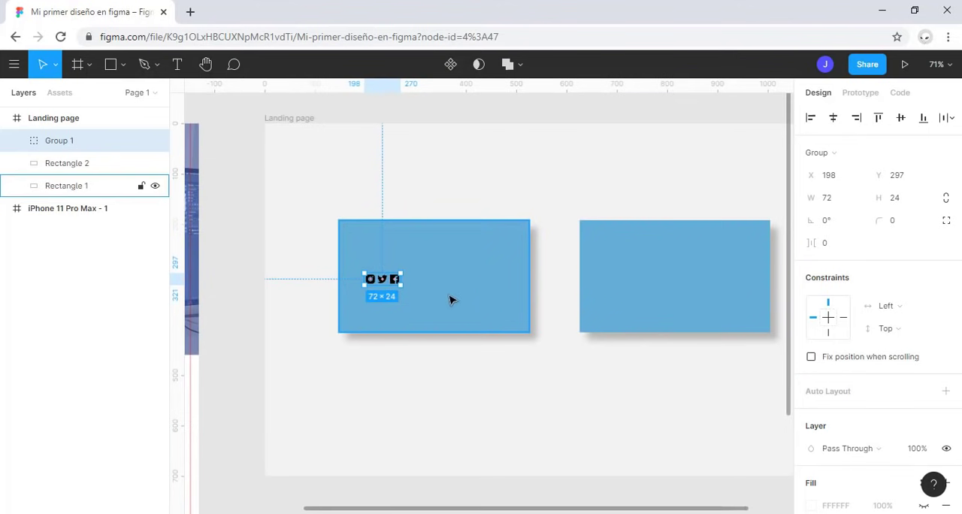
{"action": "left_click", "coordinate": [904, 121]}
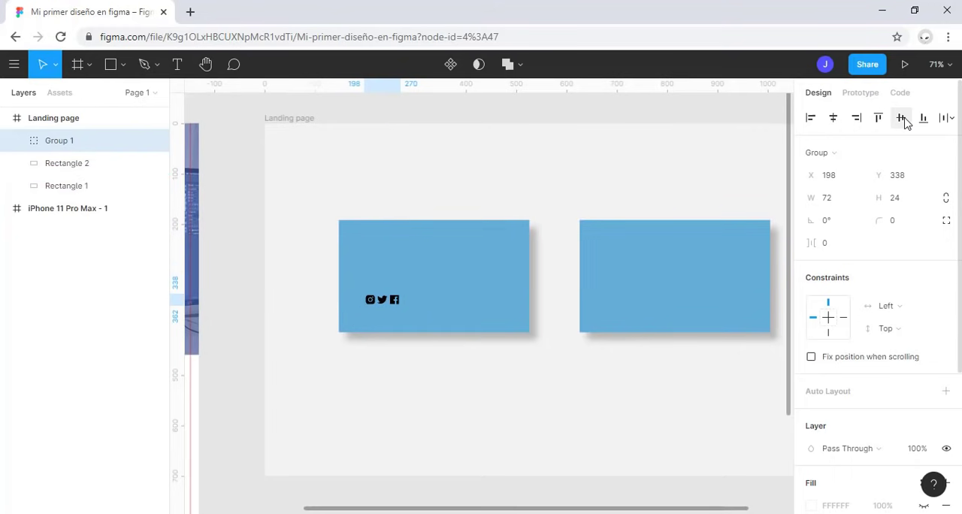
{"action": "left_click", "coordinate": [833, 118]}
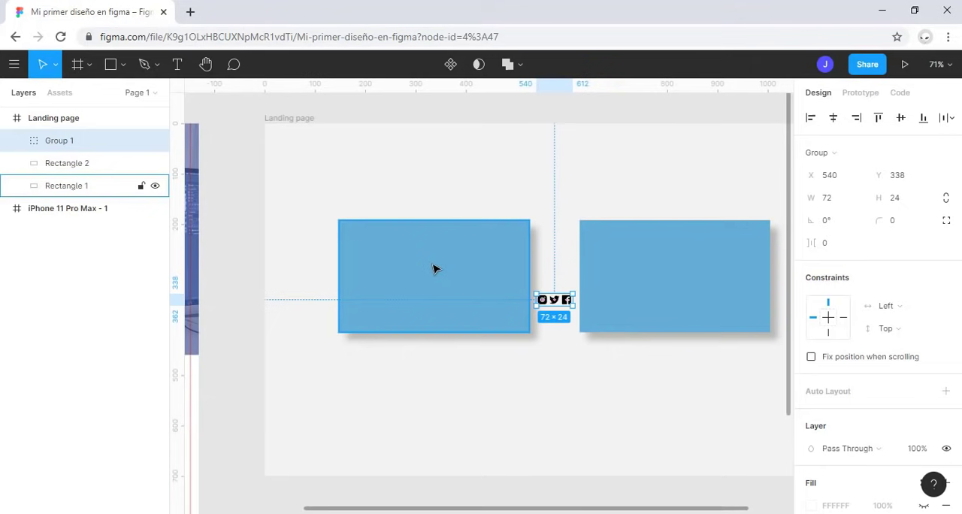
Step: Move the icon group onto the middle of the first blue rectangle, at about X 290, Y 303, and rename it social-media
{"action": "left_click_drag", "start_coordinate": [558, 305], "coordinate": [433, 289]}
{"action": "double_click", "coordinate": [121, 141]}
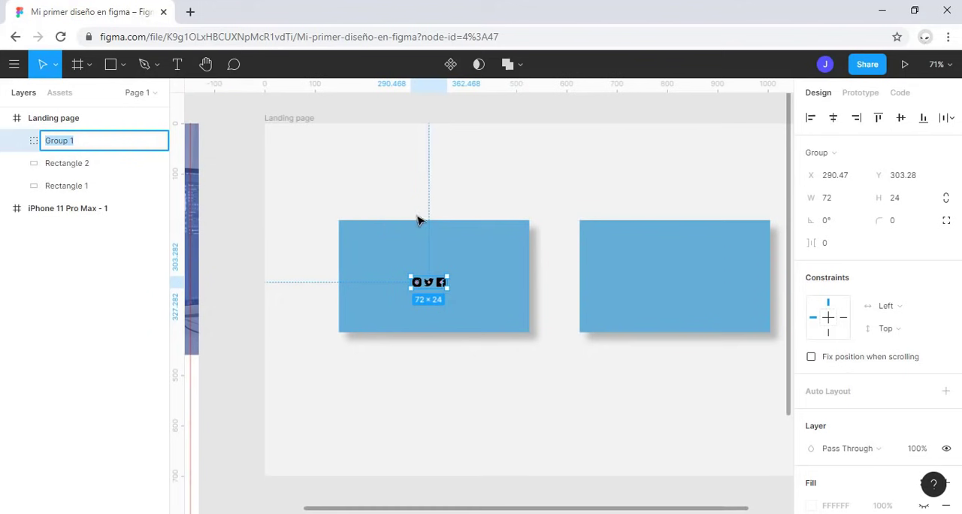
{"action": "type", "text": "s"}
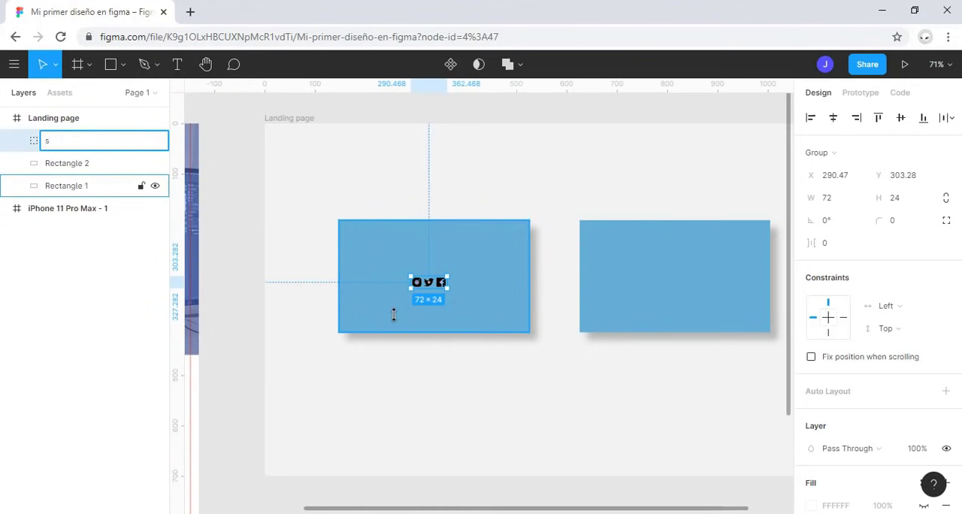
{"action": "type", "text": "ocial-media"}
{"action": "key", "text": "Return"}
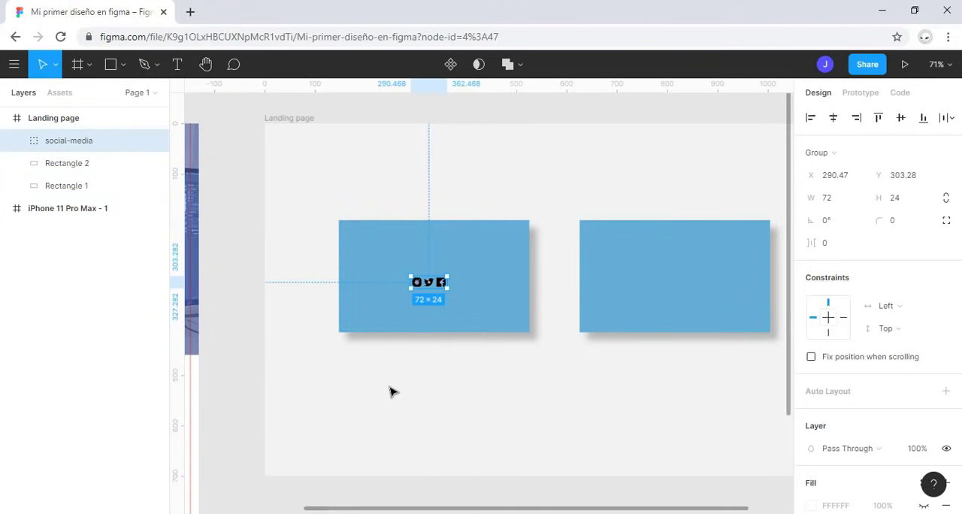
Step: Group Rectangle 1 together with the social-media icon group
{"action": "key", "text": "Escape"}
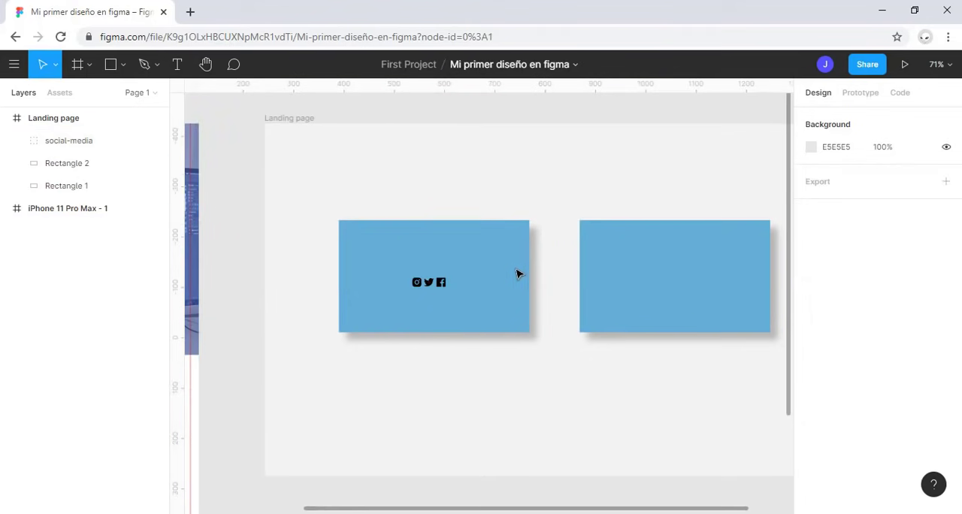
{"action": "left_click", "coordinate": [489, 279]}
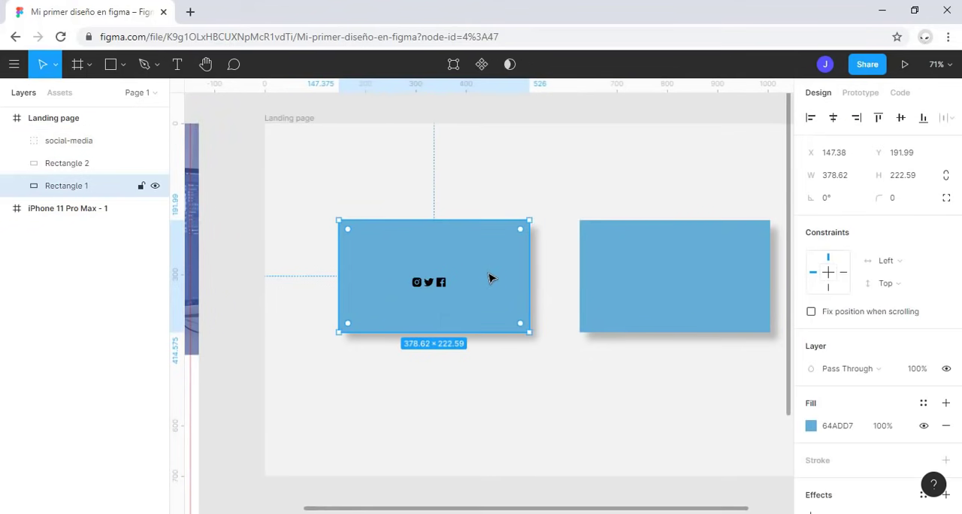
{"action": "left_click", "coordinate": [118, 141], "text": "shift"}
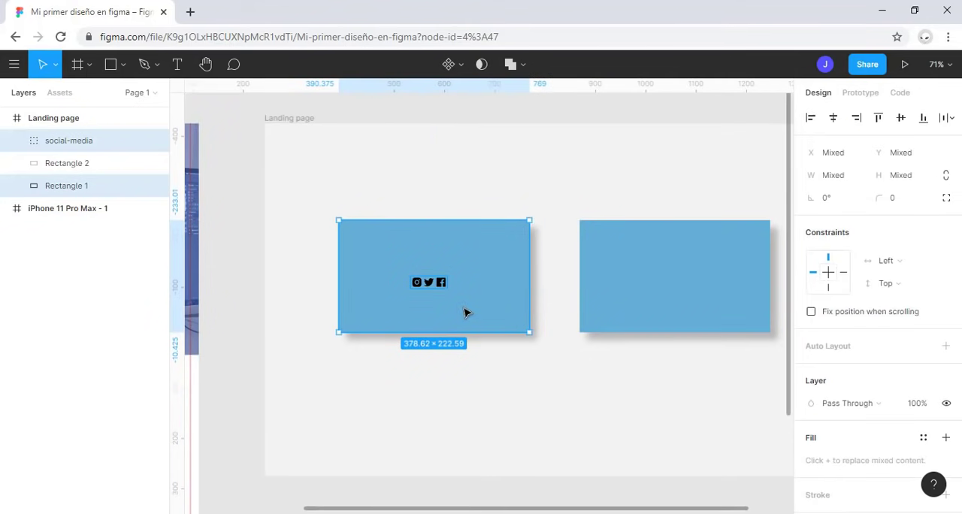
{"action": "key", "text": "ctrl+g"}
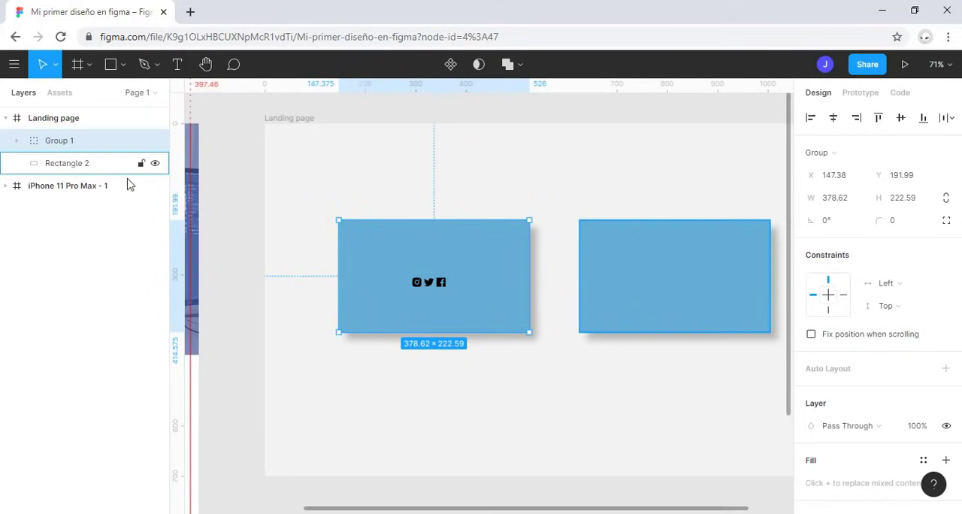
Step: Select the social-media group inside Group 1, try its top and bottom alignment, and leave it vertically centred on the rectangle
{"action": "left_click", "coordinate": [18, 141]}
{"action": "left_click", "coordinate": [72, 163]}
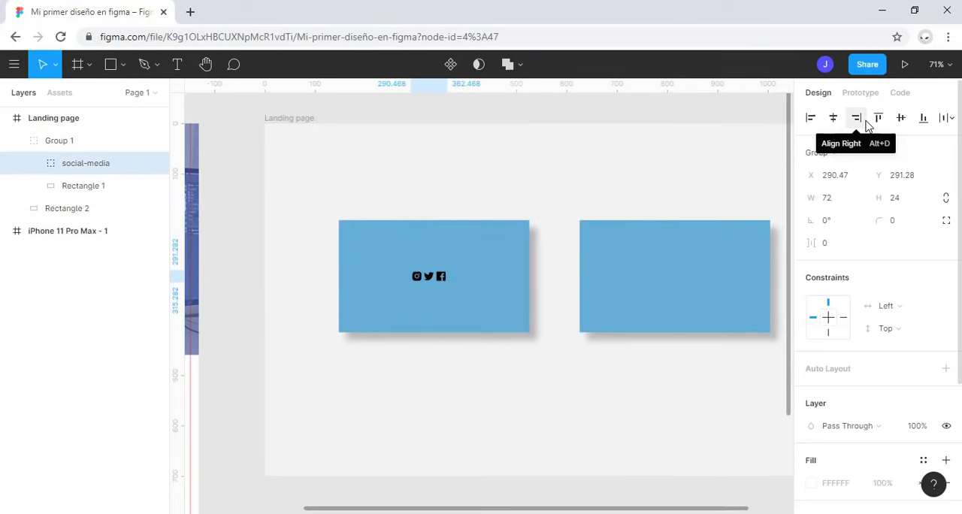
{"action": "left_click", "coordinate": [877, 118]}
{"action": "left_click", "coordinate": [900, 118]}
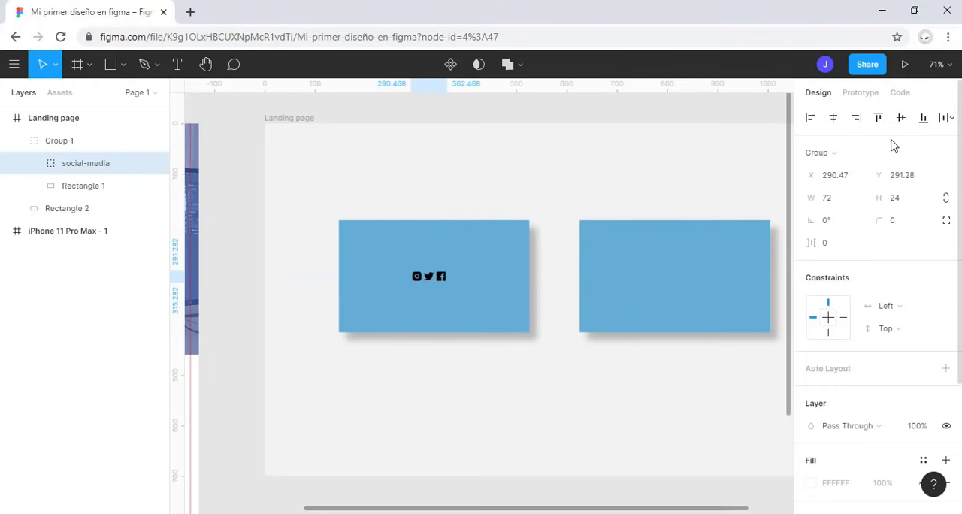
{"action": "left_click", "coordinate": [878, 118]}
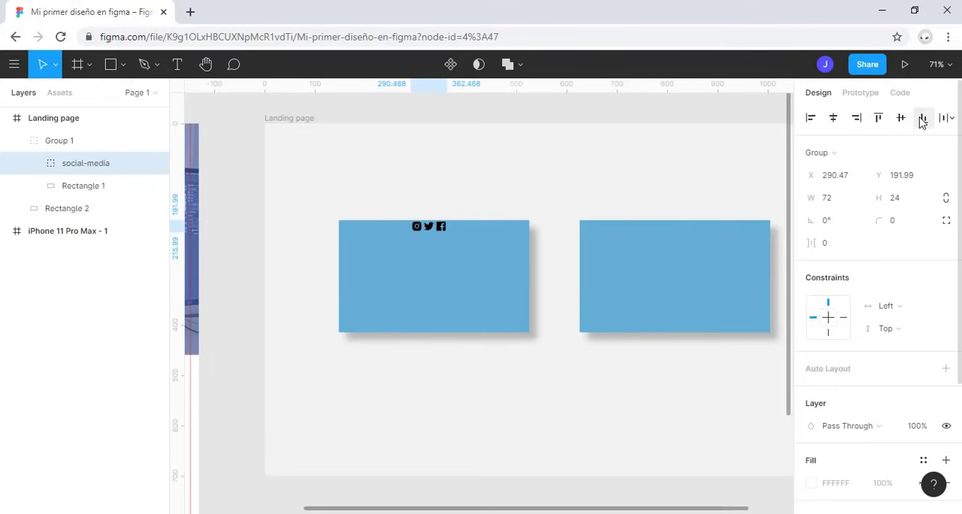
{"action": "left_click", "coordinate": [923, 118]}
{"action": "left_click", "coordinate": [900, 118]}
Step: Try the social-media group's right and left alignment within Group 1 and leave it horizontally centred
{"action": "left_click", "coordinate": [856, 118]}
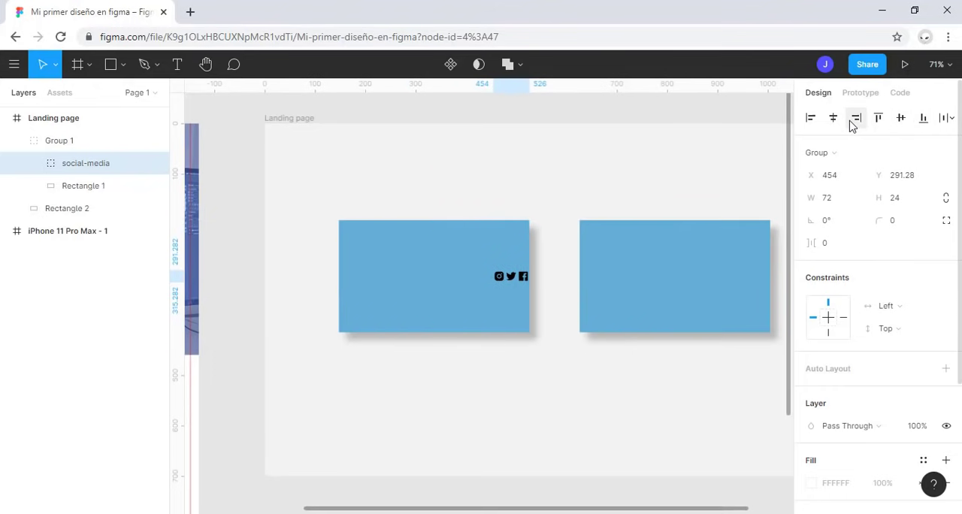
{"action": "left_click", "coordinate": [832, 118]}
{"action": "left_click", "coordinate": [809, 118]}
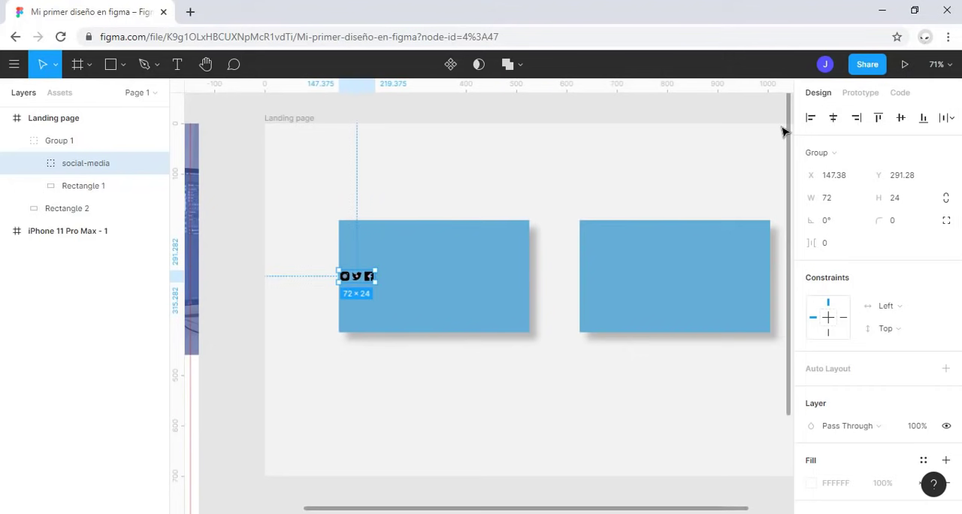
{"action": "left_click", "coordinate": [833, 118]}
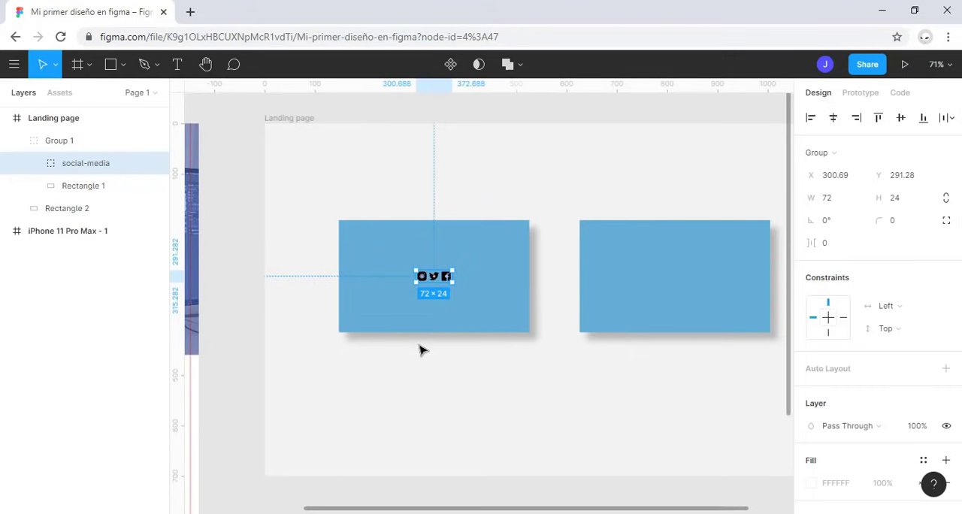
Step: Change the fill of the Facebook icon's vector to white (FFFFFF)
{"action": "scroll", "coordinate": [446, 331], "scroll_direction": "up", "scroll_amount": 5}
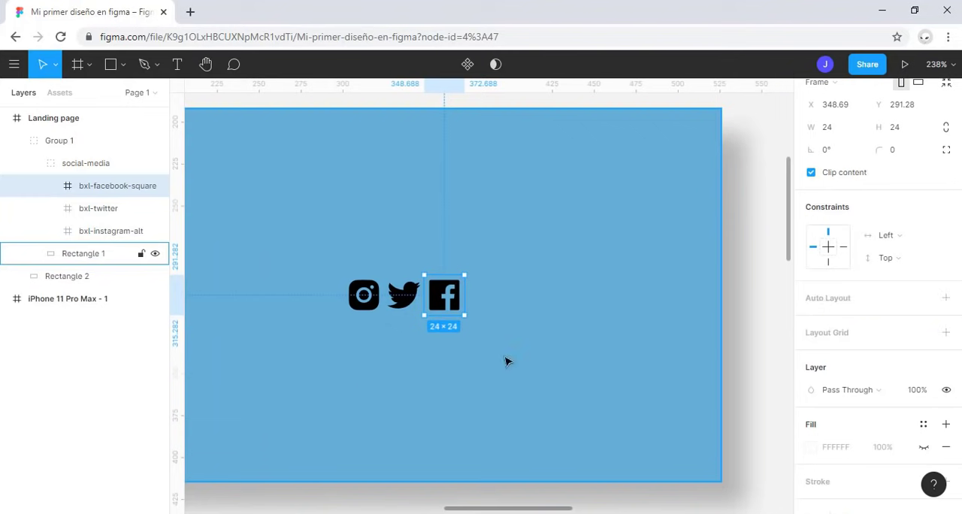
{"action": "left_click", "coordinate": [50, 187]}
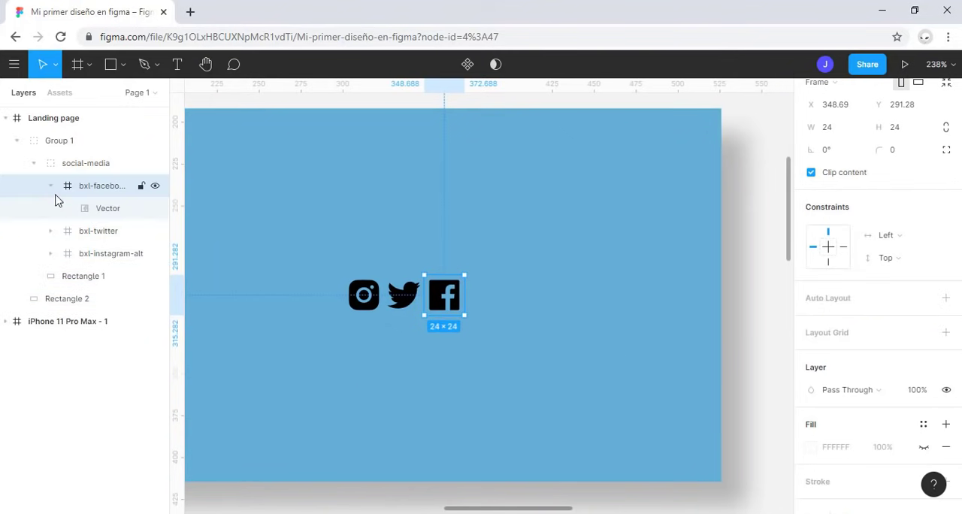
{"action": "left_click", "coordinate": [96, 211]}
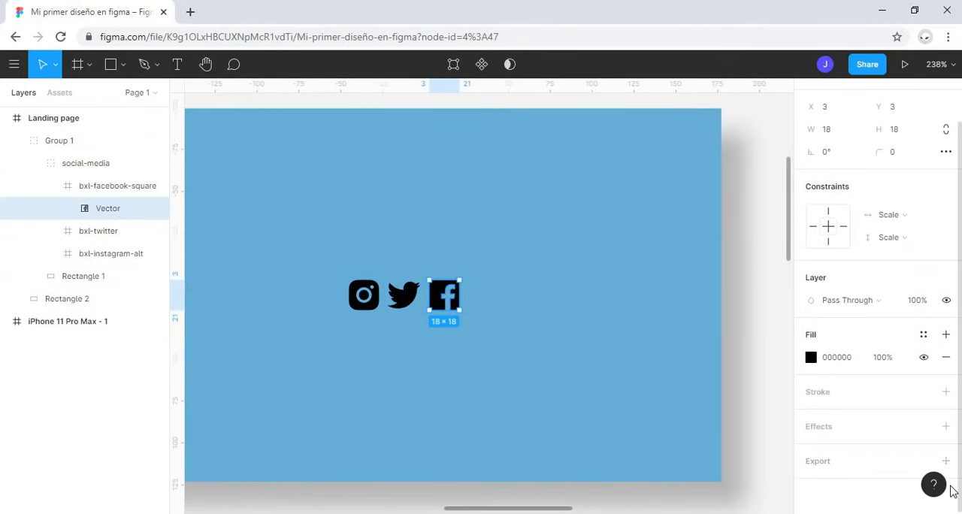
{"action": "left_click", "coordinate": [812, 356]}
{"action": "left_click_drag", "start_coordinate": [766, 280], "coordinate": [762, 195]}
{"action": "left_click", "coordinate": [733, 347]}
{"action": "left_click_drag", "start_coordinate": [745, 241], "coordinate": [607, 123]}
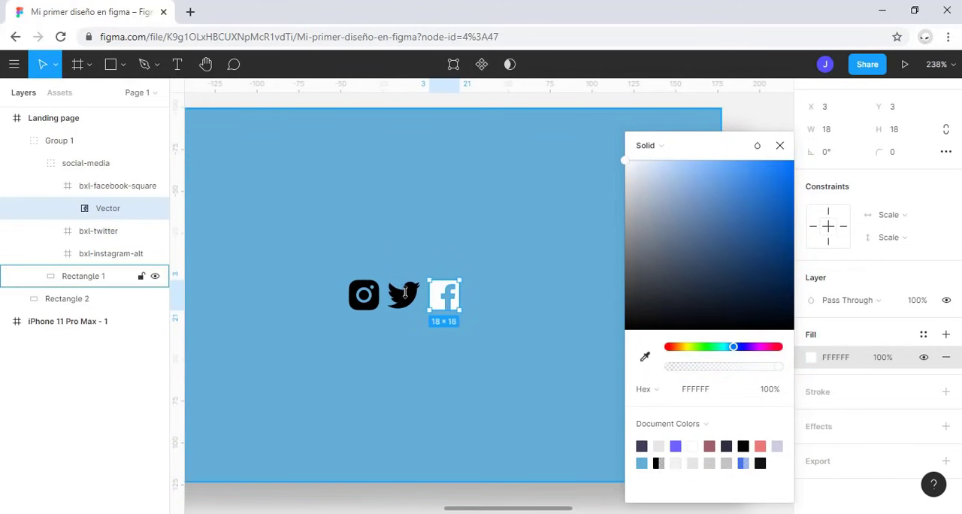
Step: Change the fill of the Twitter icon's vector to white (FFFFFF)
{"action": "left_click", "coordinate": [56, 231]}
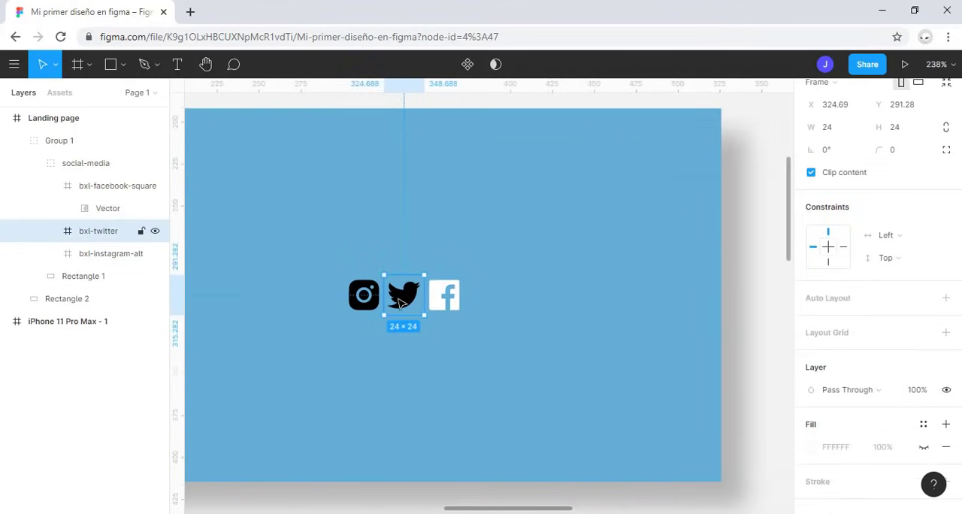
{"action": "left_click", "coordinate": [50, 232]}
{"action": "left_click", "coordinate": [90, 253]}
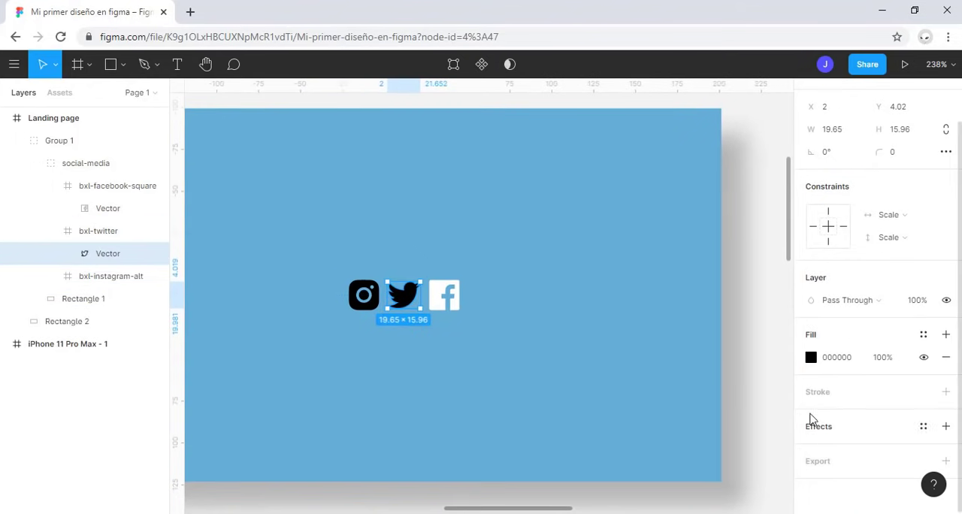
{"action": "left_click", "coordinate": [810, 358]}
{"action": "left_click_drag", "start_coordinate": [716, 253], "coordinate": [619, 146]}
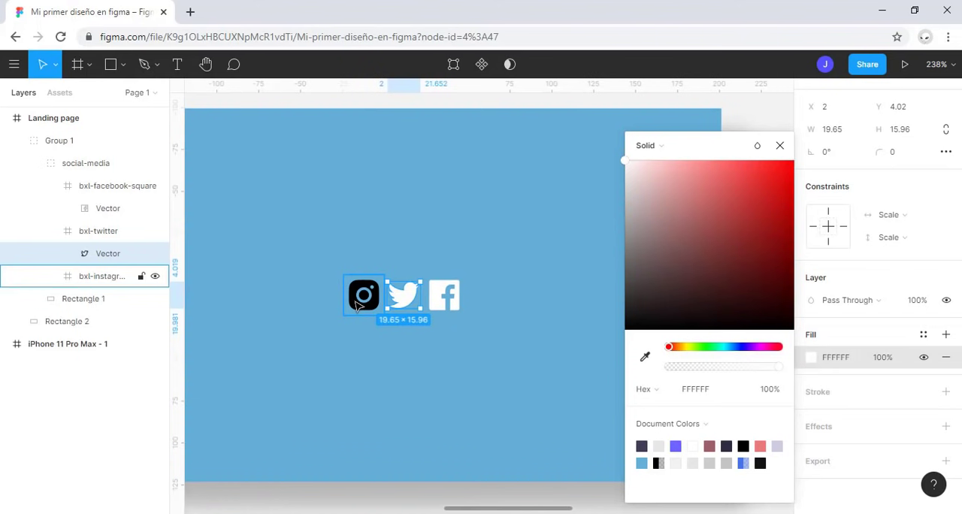
Step: Select both vectors of the Instagram icon and change their fill to white
{"action": "left_click", "coordinate": [358, 305]}
{"action": "left_click", "coordinate": [50, 276]}
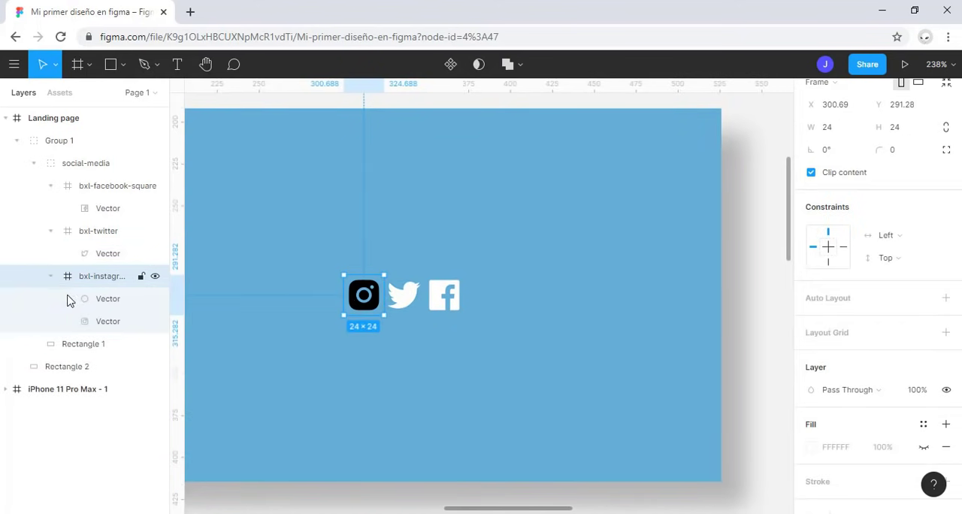
{"action": "left_click", "coordinate": [90, 298]}
{"action": "left_click", "coordinate": [111, 321], "text": "shift"}
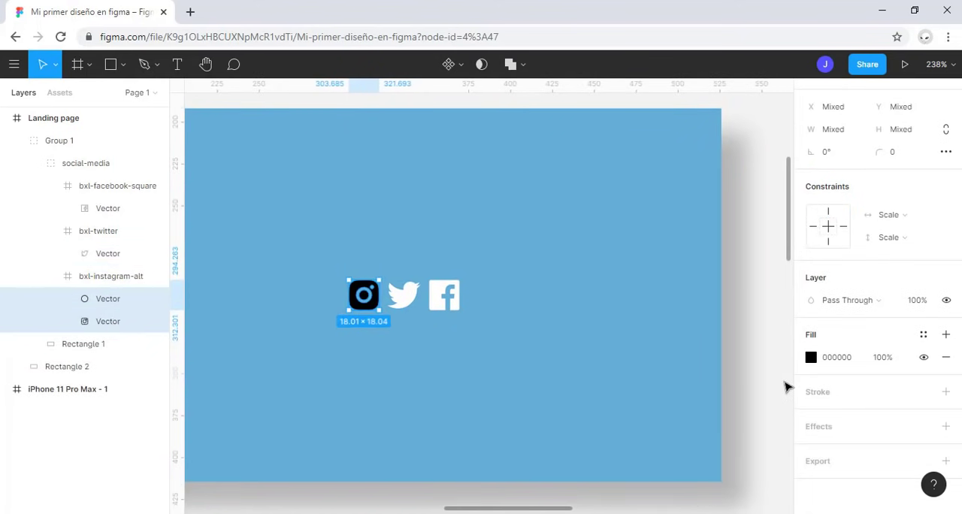
{"action": "left_click", "coordinate": [810, 358]}
{"action": "left_click_drag", "start_coordinate": [701, 217], "coordinate": [569, 147]}
{"action": "left_click", "coordinate": [521, 275]}
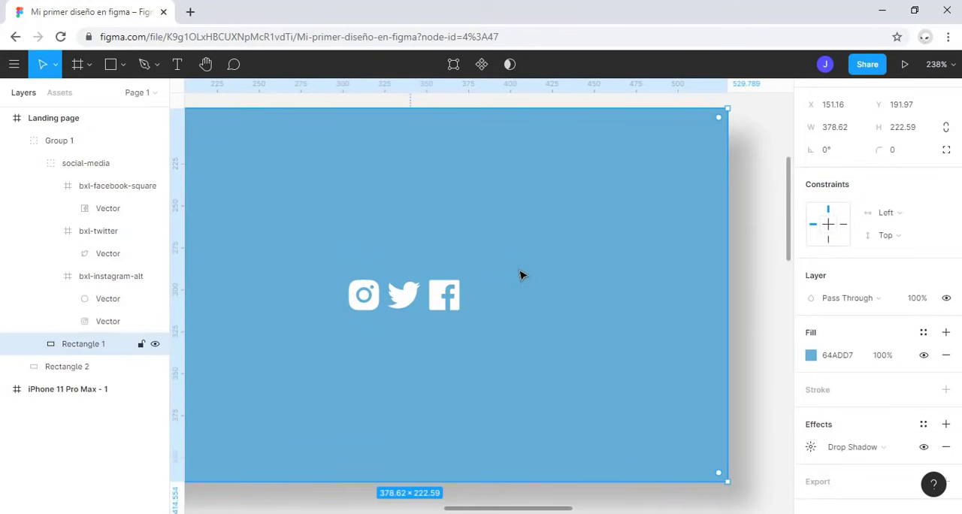
Step: Enlarge the social-media group proportionally to about 316 × 105 and move it back inside the first blue rectangle
{"action": "scroll", "coordinate": [523, 293], "scroll_direction": "down", "scroll_amount": 5}
{"action": "left_click", "coordinate": [476, 301]}
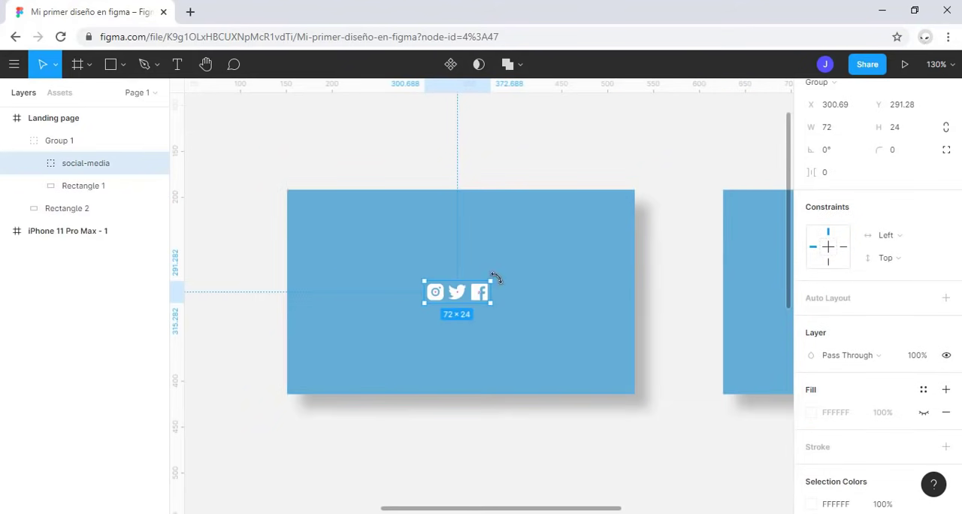
{"action": "left_click_drag", "start_coordinate": [490, 277], "coordinate": [628, 206]}
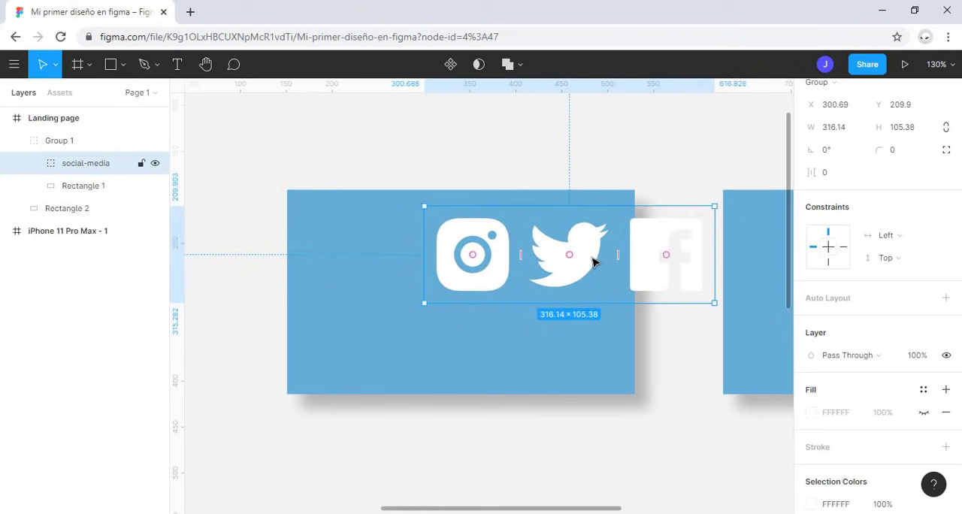
{"action": "left_click_drag", "start_coordinate": [592, 260], "coordinate": [473, 315]}
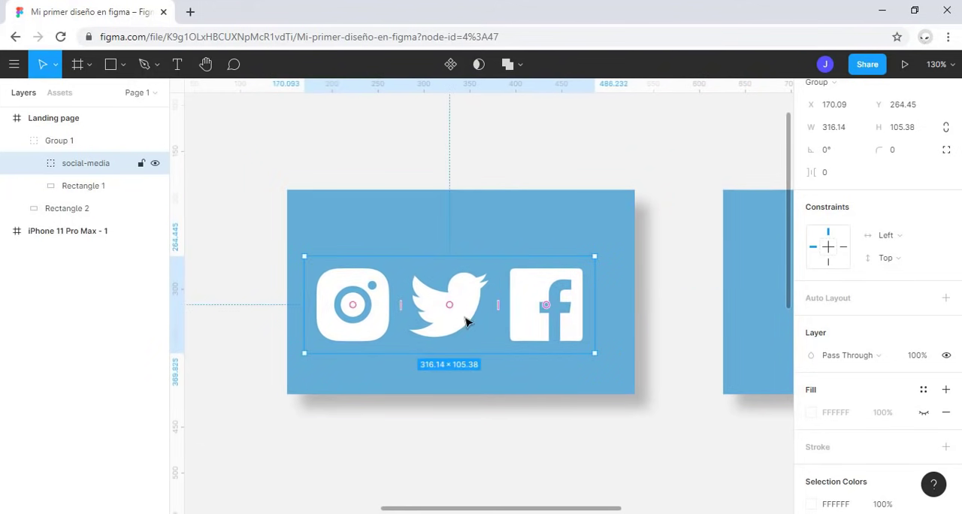
Step: Centre the enlarged social-media group horizontally and vertically within Group 1
{"action": "scroll", "coordinate": [885, 177], "scroll_direction": "up", "scroll_amount": 2}
{"action": "left_click", "coordinate": [832, 118]}
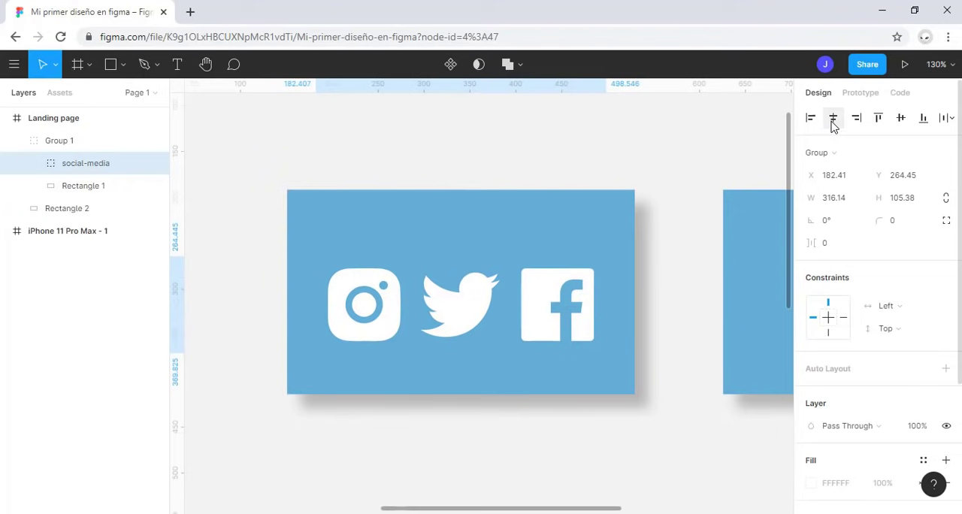
{"action": "left_click", "coordinate": [901, 119]}
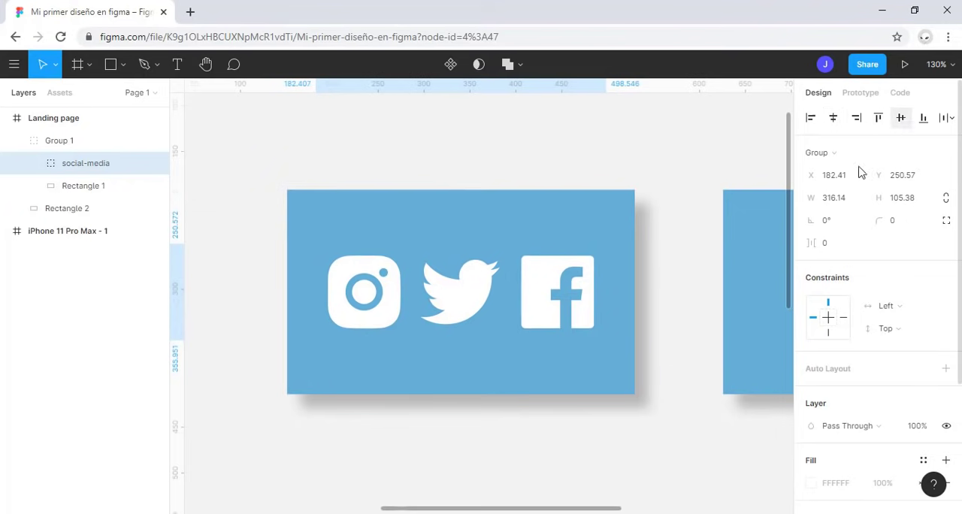
{"action": "left_click", "coordinate": [686, 305]}
Step: Draw a new frame of about 1031 × 898 to the right of the Landing page frame and zoom to it
{"action": "scroll", "coordinate": [685, 305], "scroll_direction": "down", "scroll_amount": 1}
{"action": "scroll", "coordinate": [685, 307], "scroll_direction": "down", "scroll_amount": 4}
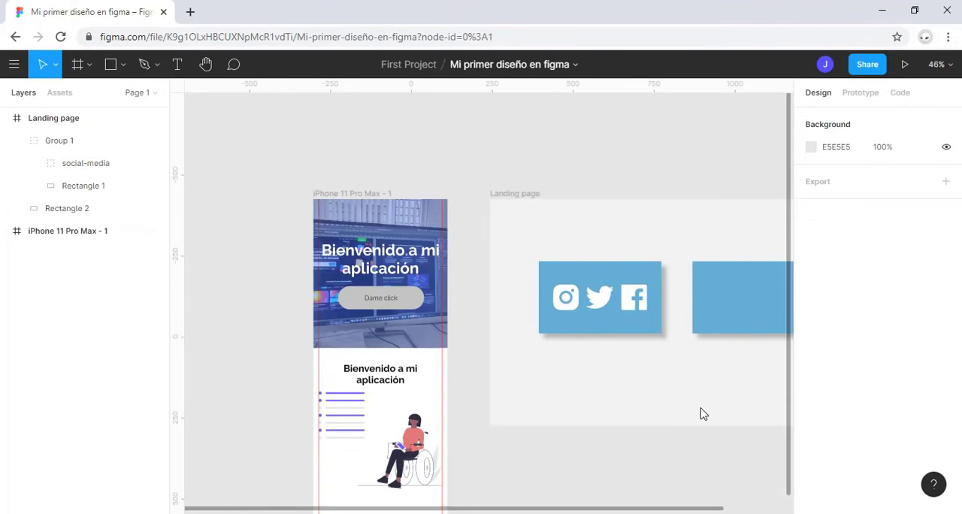
{"action": "left_click_drag", "start_coordinate": [668, 395], "coordinate": [461, 374]}
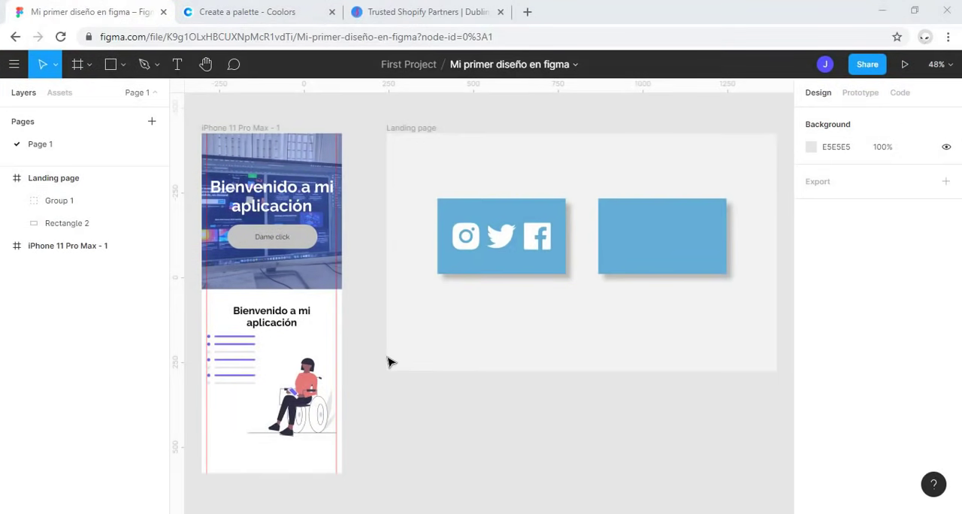
{"action": "scroll", "coordinate": [390, 362], "scroll_direction": "down", "scroll_amount": 3}
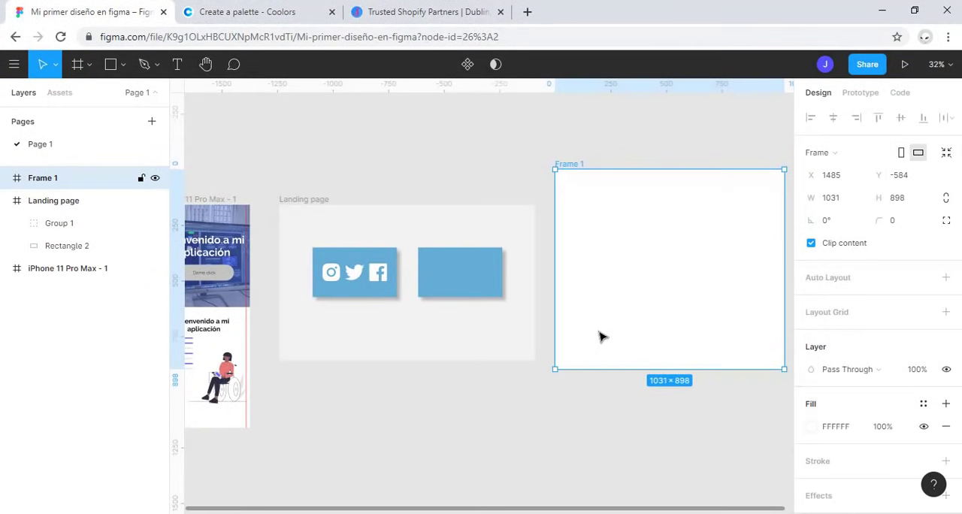
{"action": "scroll", "coordinate": [619, 306], "scroll_direction": "down", "scroll_amount": 1}
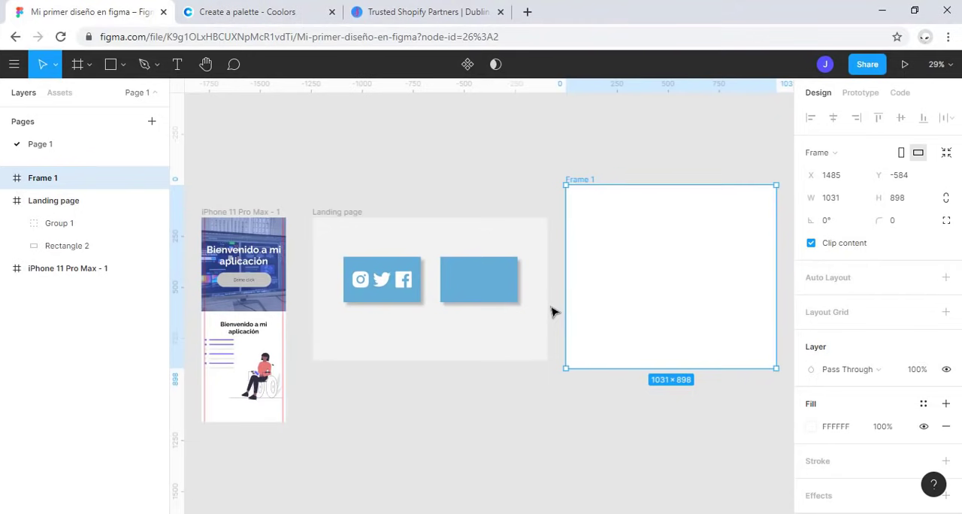
{"action": "key", "text": "shift+2"}
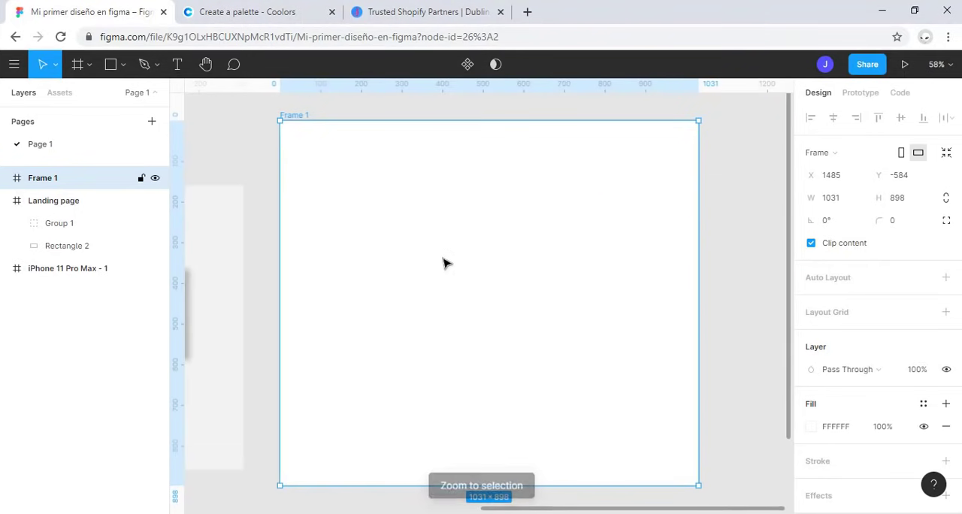
Step: Draw a rectangle of about 248 × 214 in Frame 1 and move it to about X 302, Y 178
{"action": "left_click", "coordinate": [115, 71]}
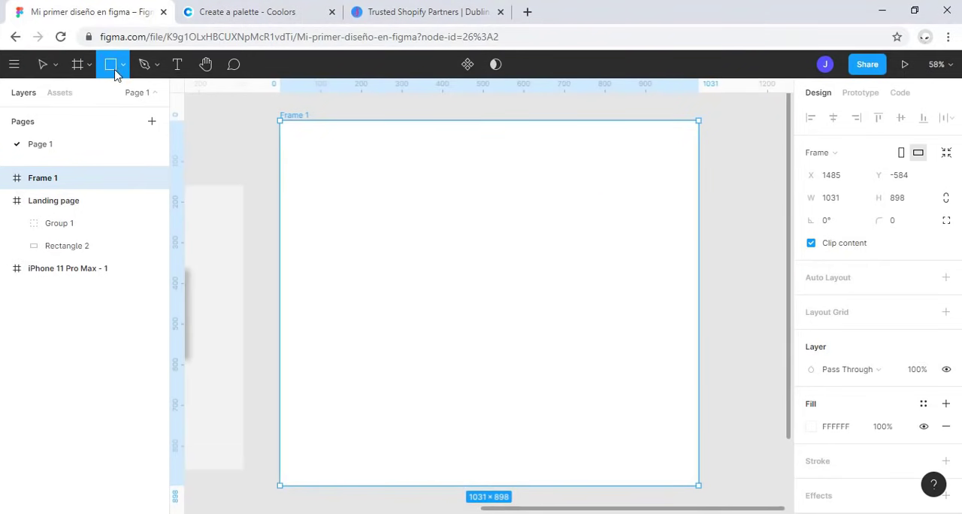
{"action": "left_click", "coordinate": [123, 70]}
{"action": "left_click", "coordinate": [120, 95]}
{"action": "mouse_move", "coordinate": [416, 192]}
{"action": "left_mouse_down"}
{"action": "mouse_move", "coordinate": [493, 275]}
{"action": "mouse_move", "coordinate": [517, 278]}
{"action": "left_mouse_up"}
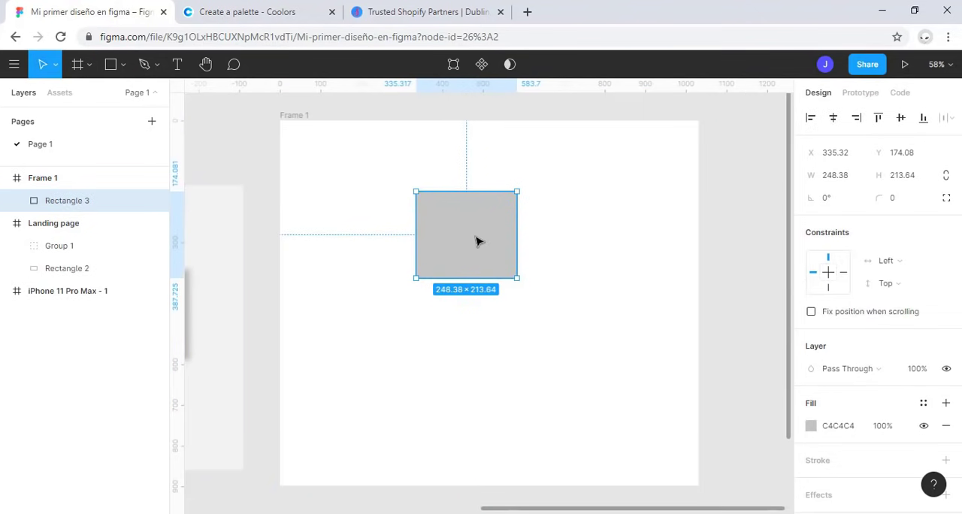
{"action": "left_click_drag", "start_coordinate": [478, 241], "coordinate": [464, 243]}
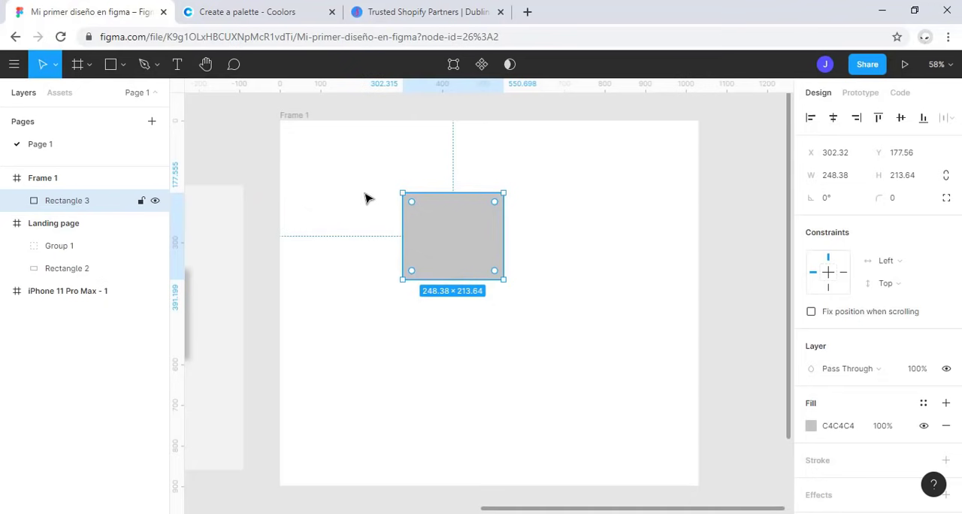
Step: Shrink Frame 1 from its top-left corner to about 657 × 700
{"action": "left_click", "coordinate": [293, 116]}
{"action": "left_click_drag", "start_coordinate": [298, 130], "coordinate": [434, 204]}
Step: Reshape Rectangle 3 into a shallow bar spanning the full width along the top edge of Frame 1
{"action": "left_click", "coordinate": [605, 332]}
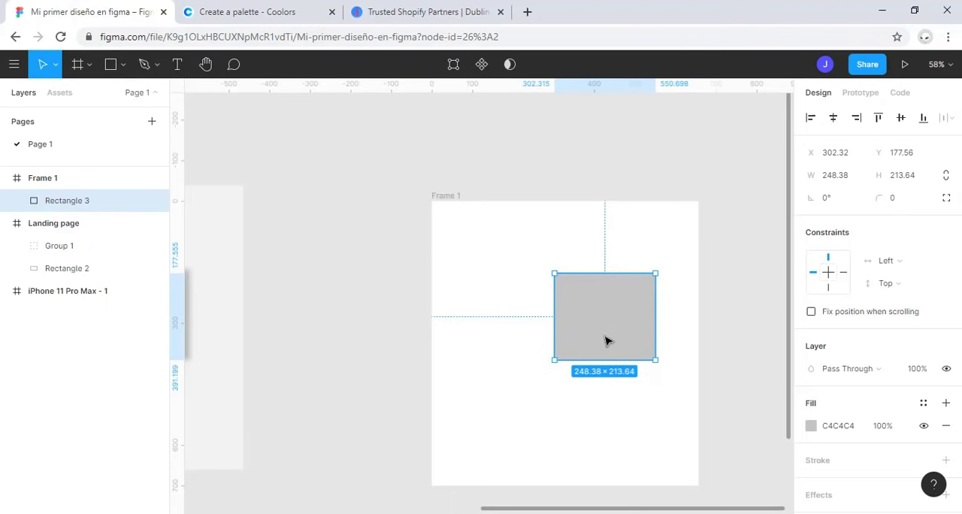
{"action": "left_click_drag", "start_coordinate": [620, 330], "coordinate": [699, 221]}
{"action": "left_click", "coordinate": [606, 254]}
{"action": "scroll", "coordinate": [606, 254], "scroll_direction": "down", "scroll_amount": 1}
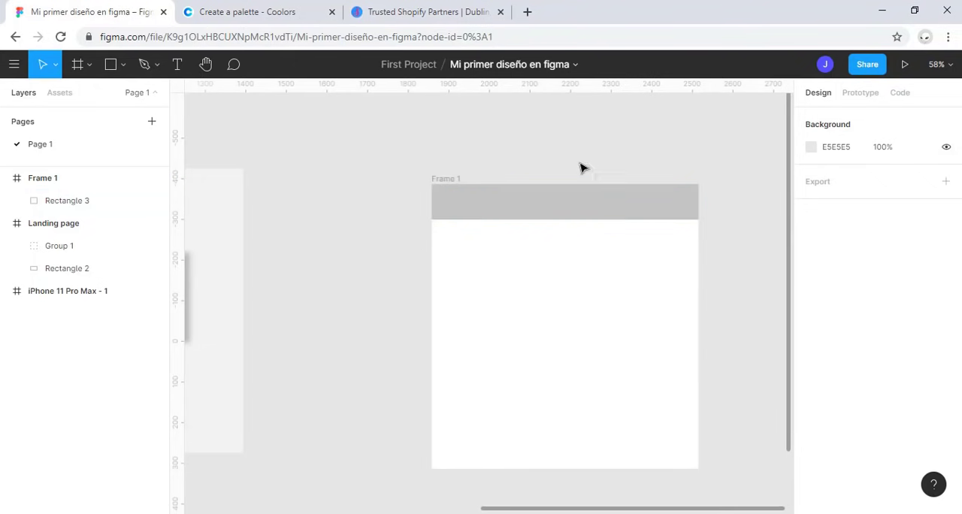
Step: Resize Frame 1 by its top edge and top-left corner to about 991 × 795 with the bar inside it
{"action": "left_click", "coordinate": [446, 179]}
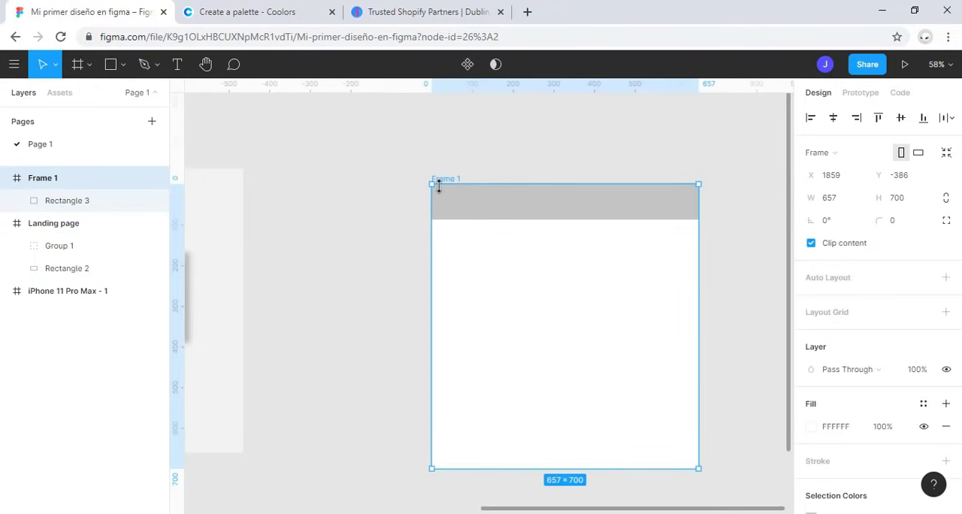
{"action": "left_click_drag", "start_coordinate": [439, 175], "coordinate": [442, 197]}
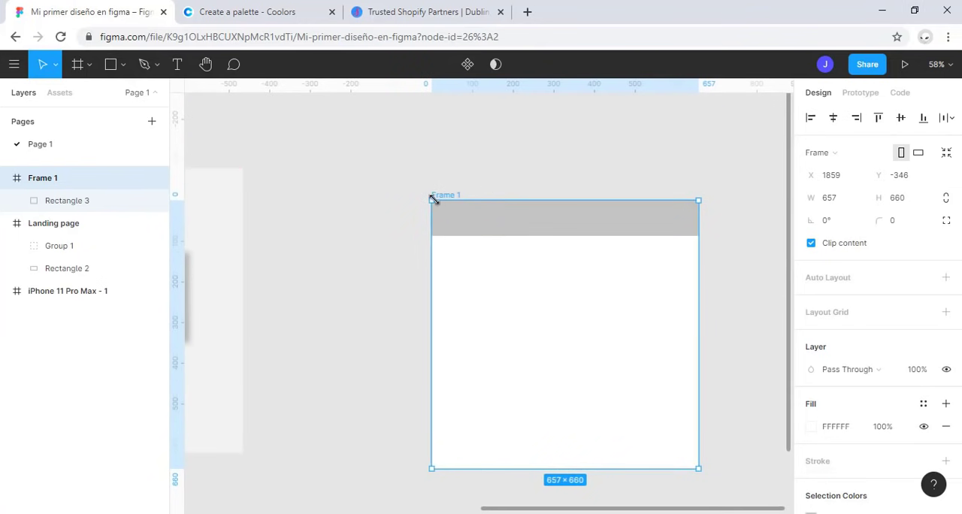
{"action": "left_click_drag", "start_coordinate": [419, 188], "coordinate": [296, 142]}
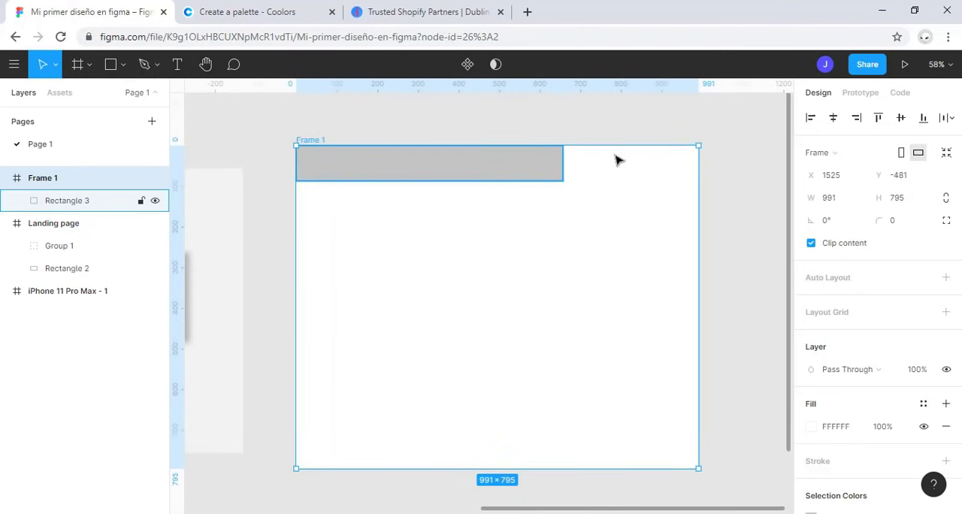
{"action": "left_click", "coordinate": [561, 237]}
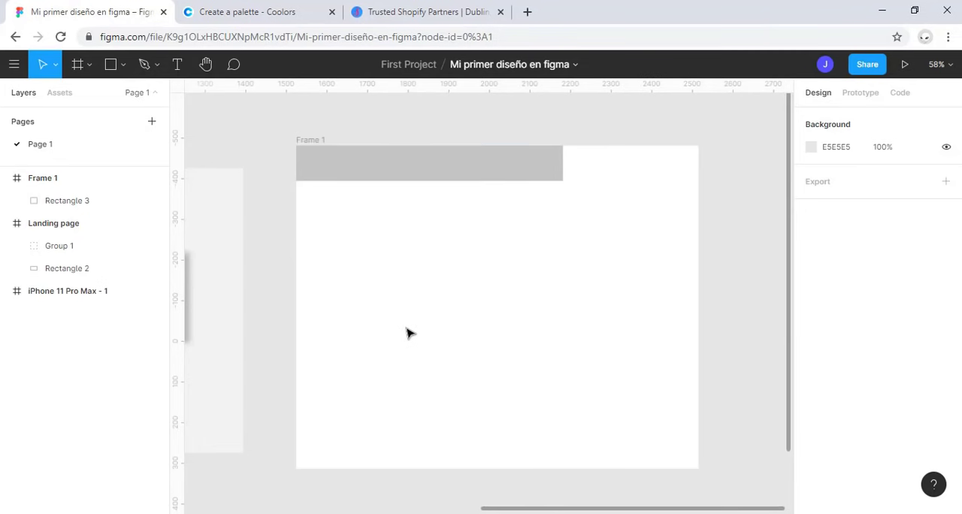
Step: Narrow Frame 1 to about 943 × 795 from its right side and move Rectangle 3 to the frame's top-right corner
{"action": "left_click", "coordinate": [428, 174]}
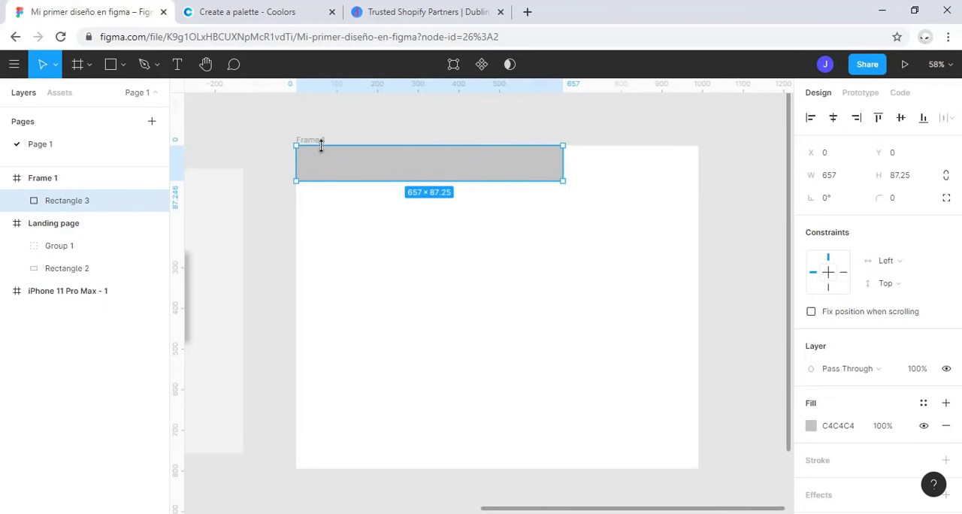
{"action": "left_click", "coordinate": [319, 140]}
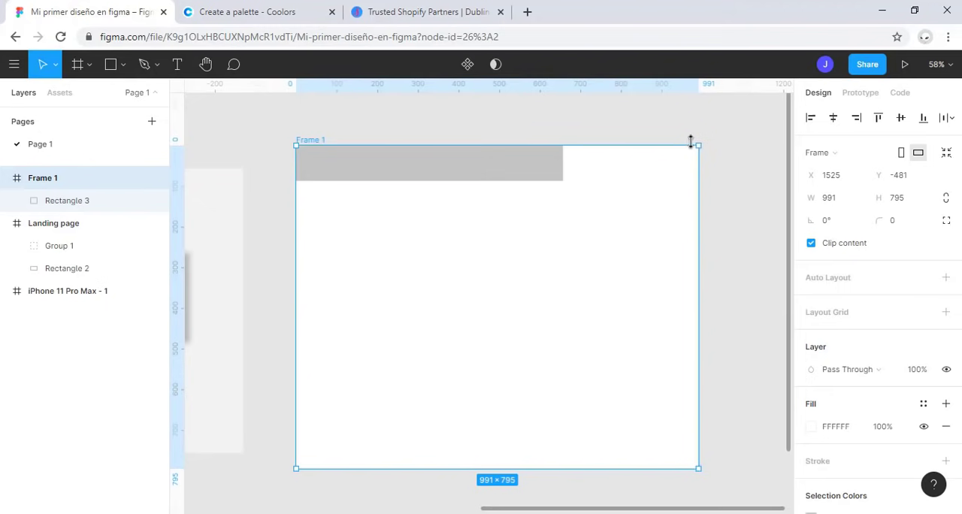
{"action": "mouse_move", "coordinate": [699, 142]}
{"action": "left_mouse_down"}
{"action": "mouse_move", "coordinate": [779, 101]}
{"action": "mouse_move", "coordinate": [684, 148]}
{"action": "left_mouse_up"}
{"action": "left_click", "coordinate": [504, 173]}
{"action": "left_click_drag", "start_coordinate": [504, 173], "coordinate": [627, 170]}
Step: Enlarge Frame 1 from its top-left corner to about 1204 × 903
{"action": "left_click", "coordinate": [301, 151]}
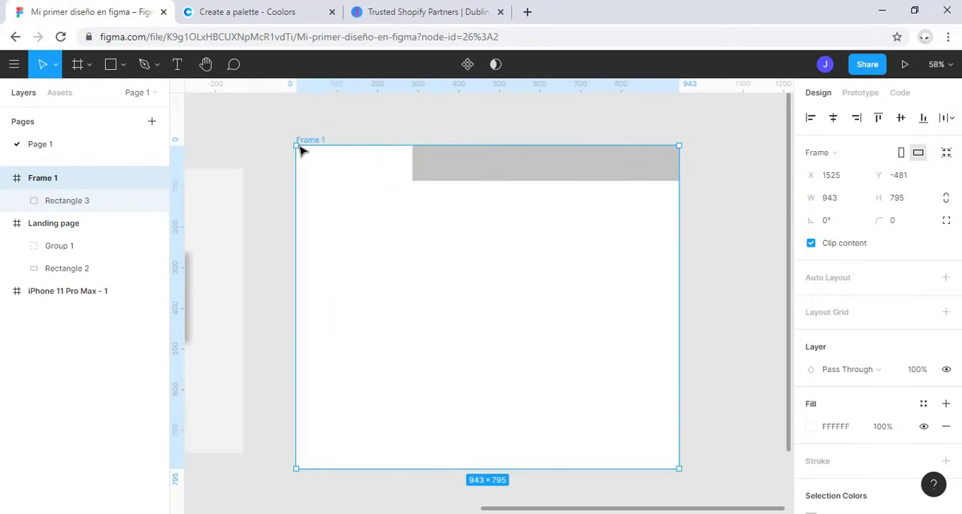
{"action": "left_click_drag", "start_coordinate": [284, 130], "coordinate": [188, 96]}
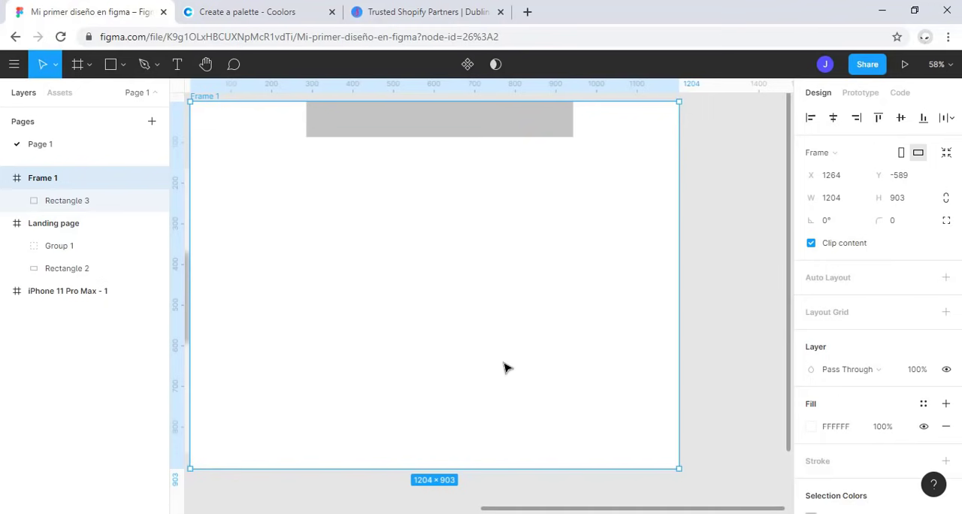
Step: Centre Rectangle 3 horizontally in Frame 1 and set its horizontal constraint to Center
{"action": "key", "text": "shift+1"}
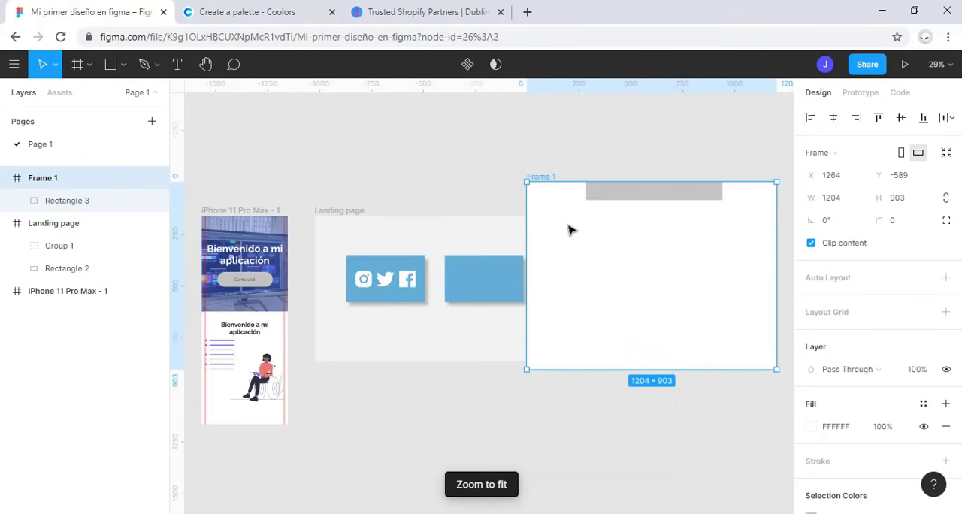
{"action": "left_click", "coordinate": [612, 201]}
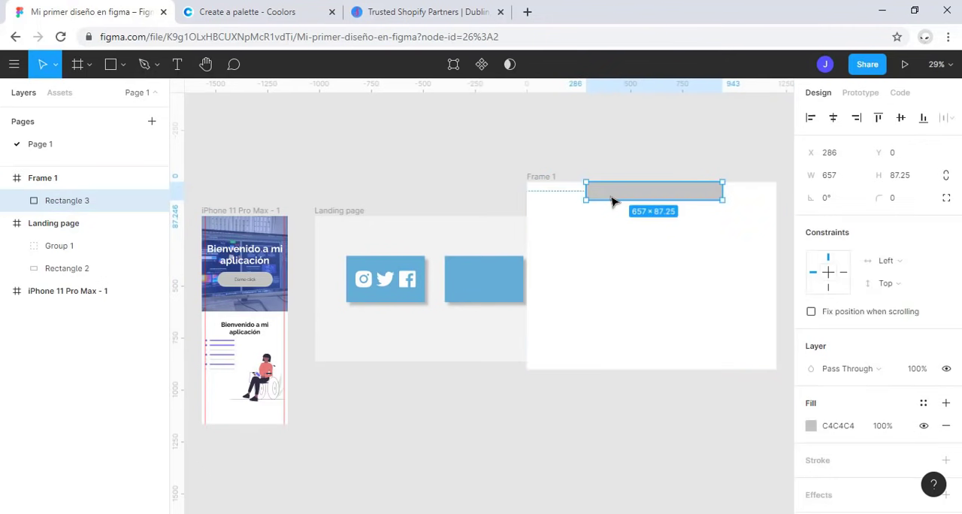
{"action": "left_click", "coordinate": [837, 120]}
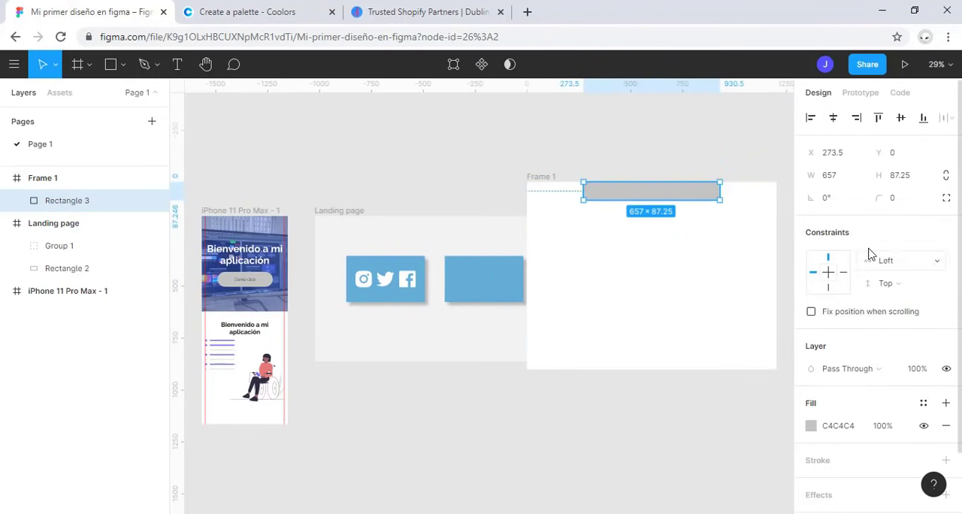
{"action": "left_click", "coordinate": [909, 269]}
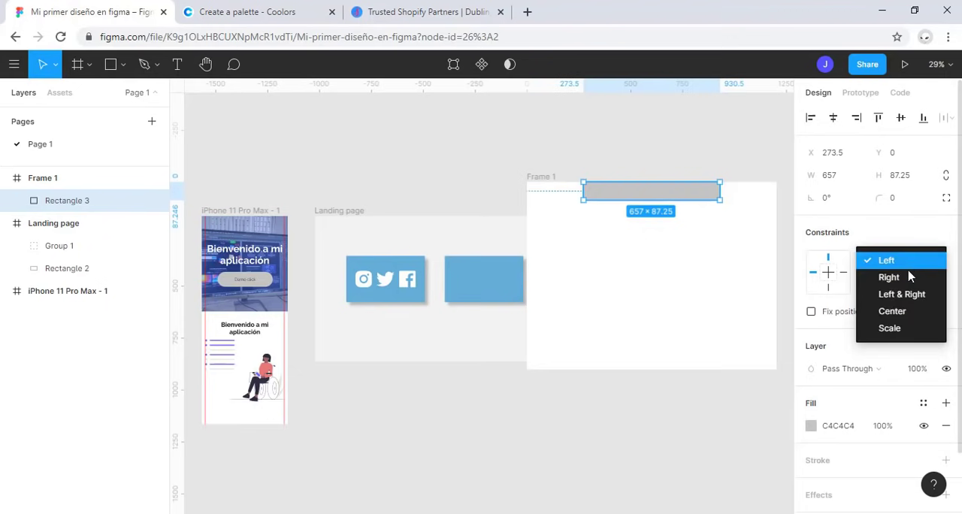
{"action": "left_click", "coordinate": [892, 311]}
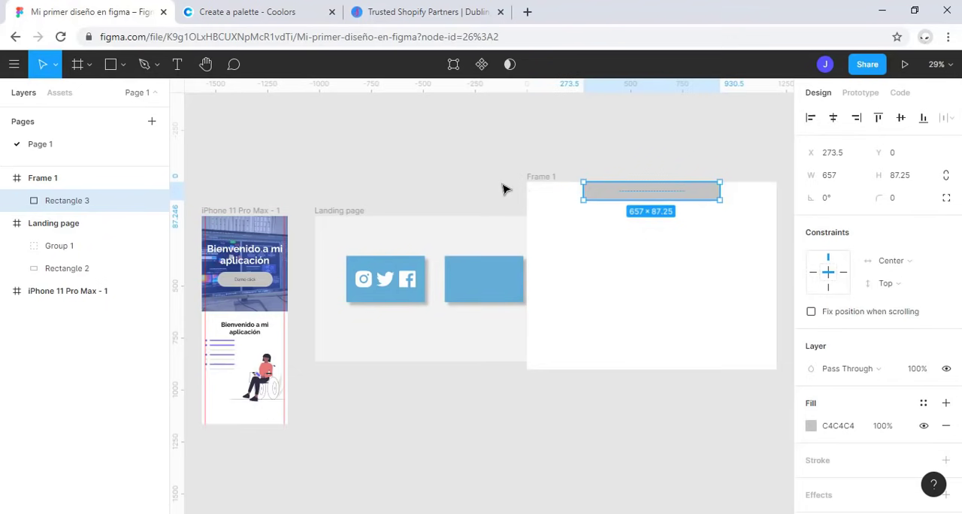
Step: Stretch Frame 1 from its top-left corner to about 2254 × 956
{"action": "left_click", "coordinate": [549, 182]}
{"action": "left_click_drag", "start_coordinate": [531, 184], "coordinate": [308, 169]}
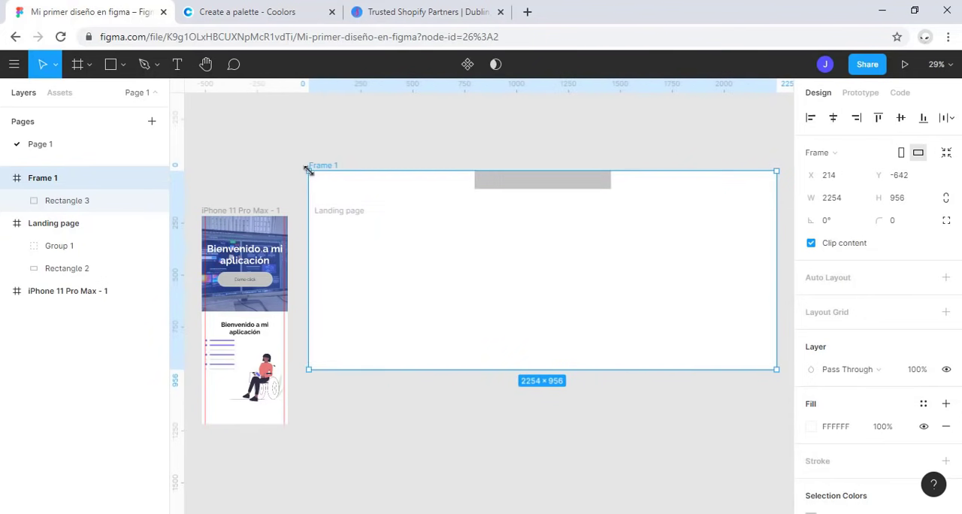
Step: Set the vertical constraint of Rectangle 3 to Bottom
{"action": "left_click", "coordinate": [560, 184]}
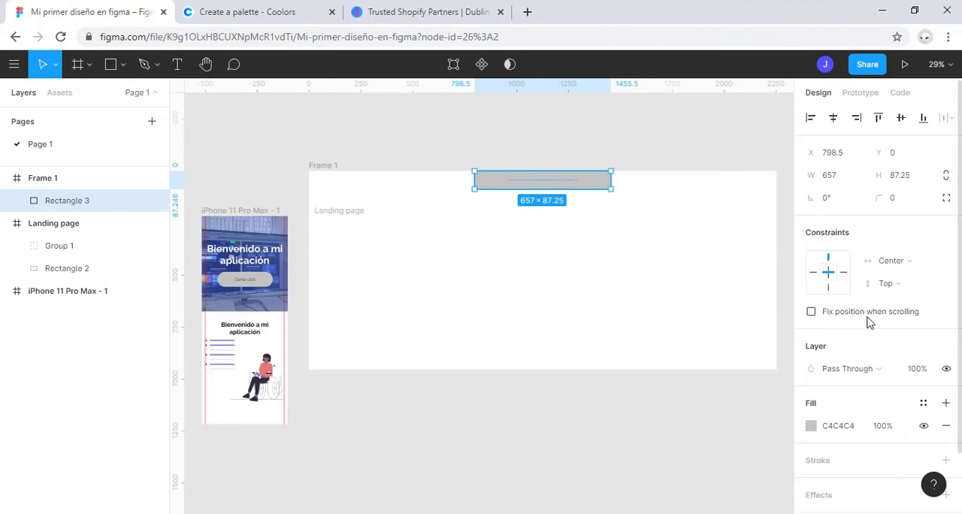
{"action": "mouse_move", "coordinate": [870, 322]}
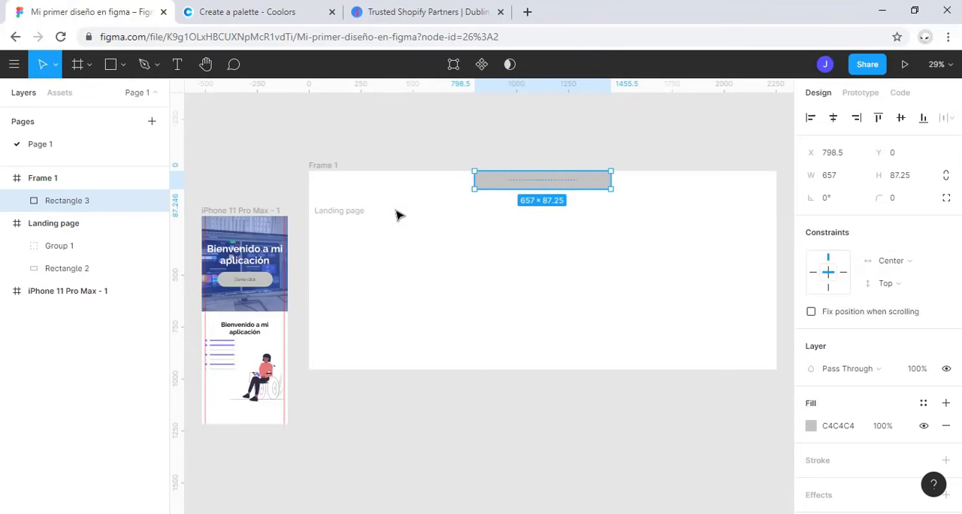
{"action": "left_click", "coordinate": [909, 284]}
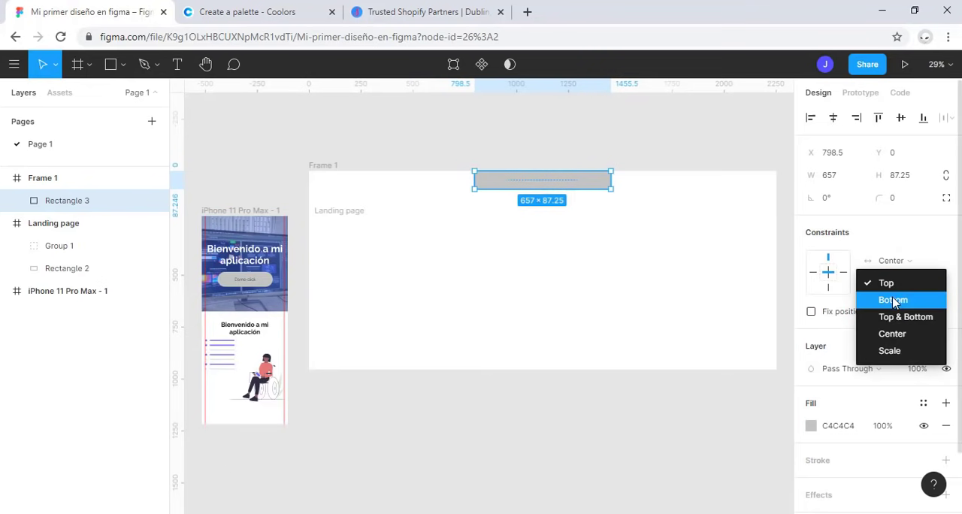
{"action": "left_click", "coordinate": [893, 300]}
Step: Enlarge Frame 1 from its top-left corner to about 2417 × 1140 and undo that resize
{"action": "left_click", "coordinate": [307, 172]}
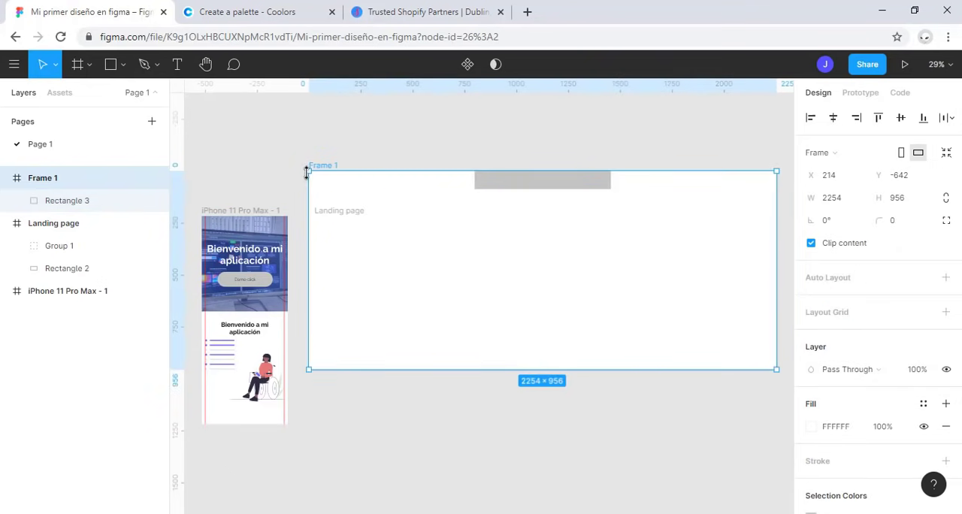
{"action": "left_click_drag", "start_coordinate": [300, 142], "coordinate": [273, 131]}
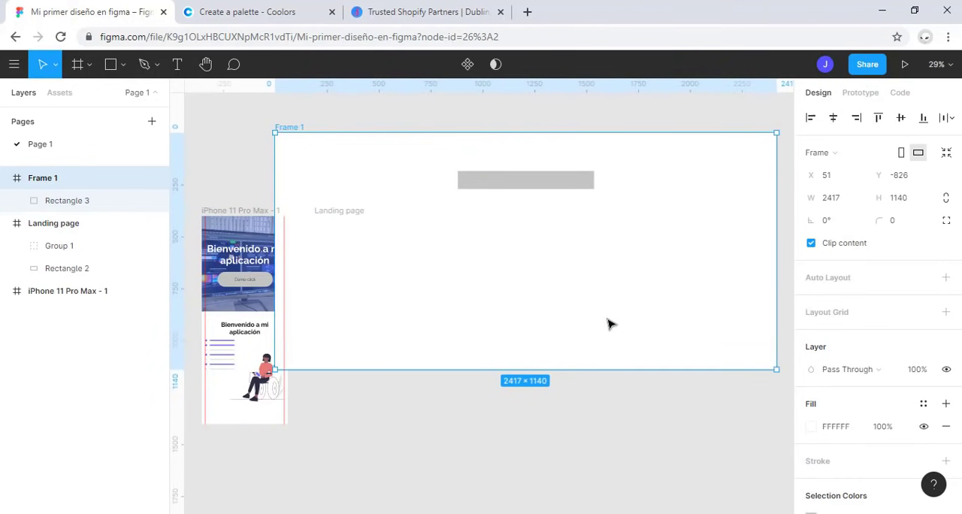
{"action": "key", "text": "ctrl+z"}
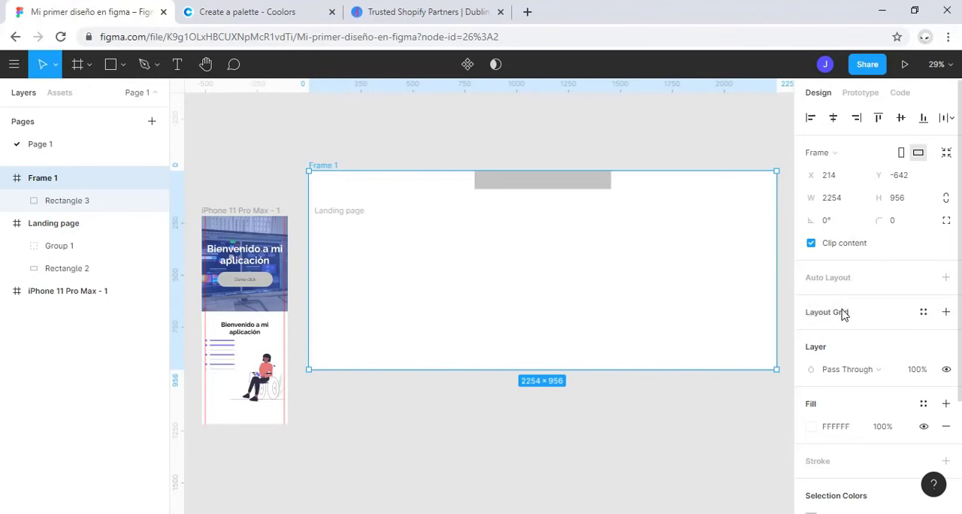
Step: Set the vertical constraint of Rectangle 3 back to Top
{"action": "left_click", "coordinate": [531, 175]}
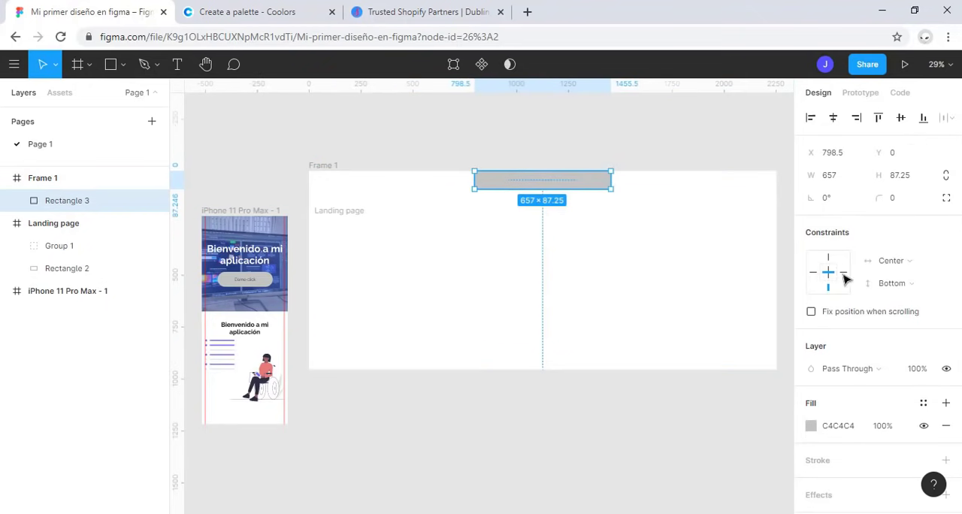
{"action": "left_click", "coordinate": [900, 283]}
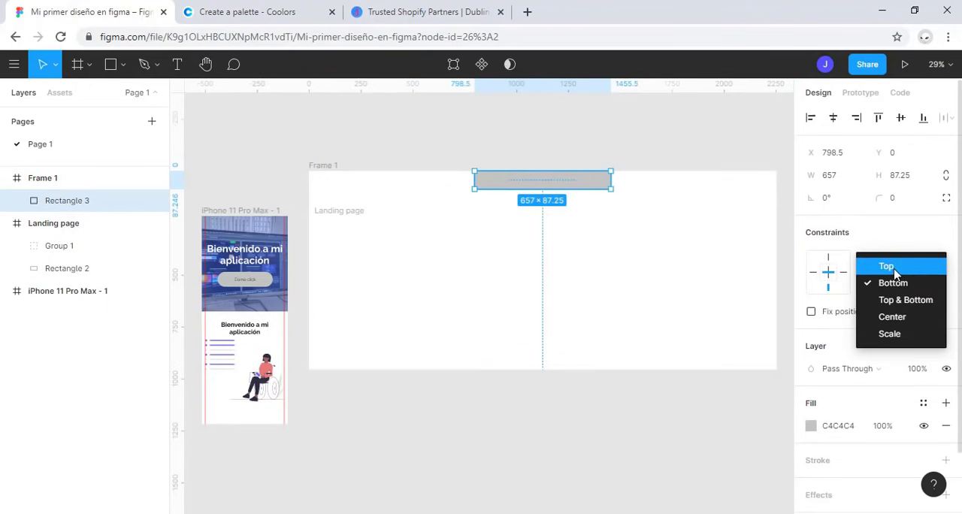
{"action": "left_click", "coordinate": [887, 266]}
Step: Enlarge Frame 1 to about 2264 × 1035 and narrow it from its left edge to about 643 wide
{"action": "left_click", "coordinate": [323, 164]}
{"action": "left_click_drag", "start_coordinate": [309, 172], "coordinate": [305, 153]}
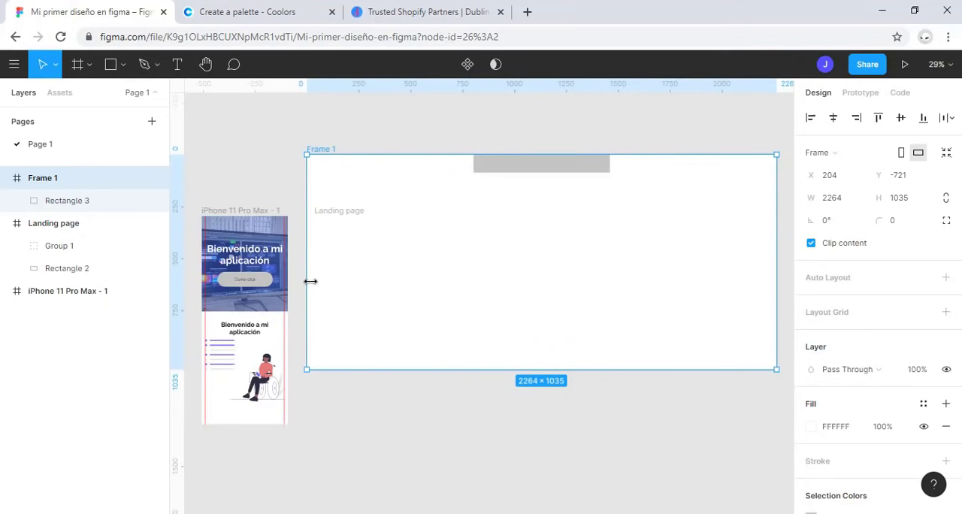
{"action": "left_click_drag", "start_coordinate": [311, 281], "coordinate": [642, 272]}
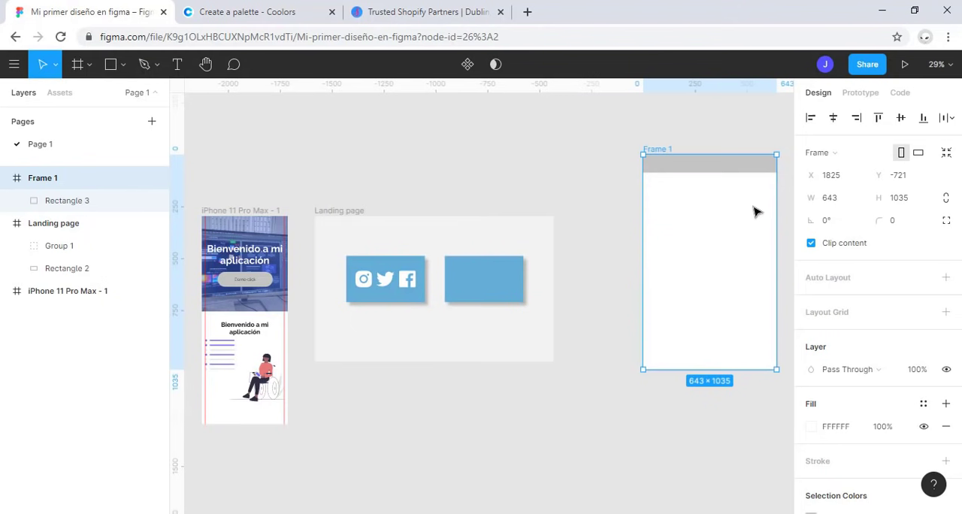
Step: Trim Rectangle 3 on both sides to Frame 1's full width of 643 and set its horizontal constraint to Left & Right
{"action": "left_click", "coordinate": [766, 167]}
{"action": "key", "text": "shift+2"}
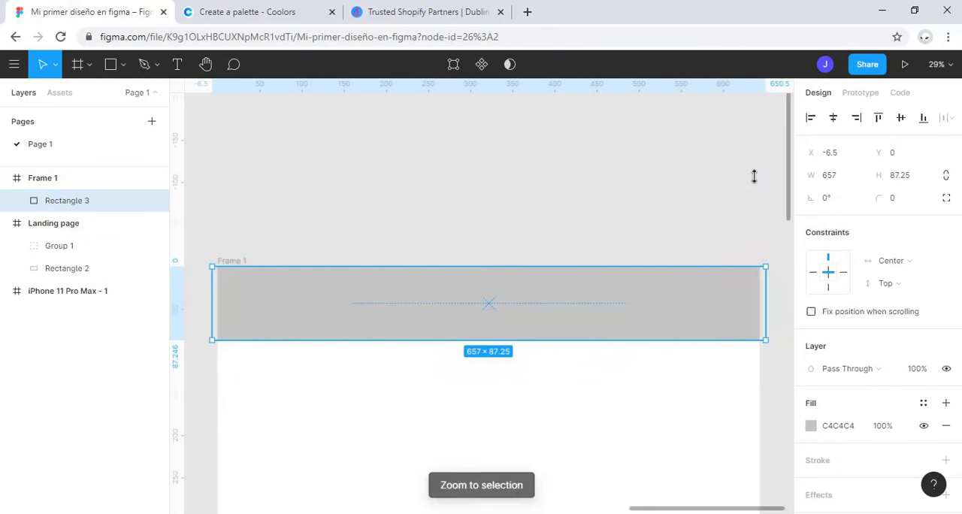
{"action": "left_click_drag", "start_coordinate": [765, 306], "coordinate": [757, 308]}
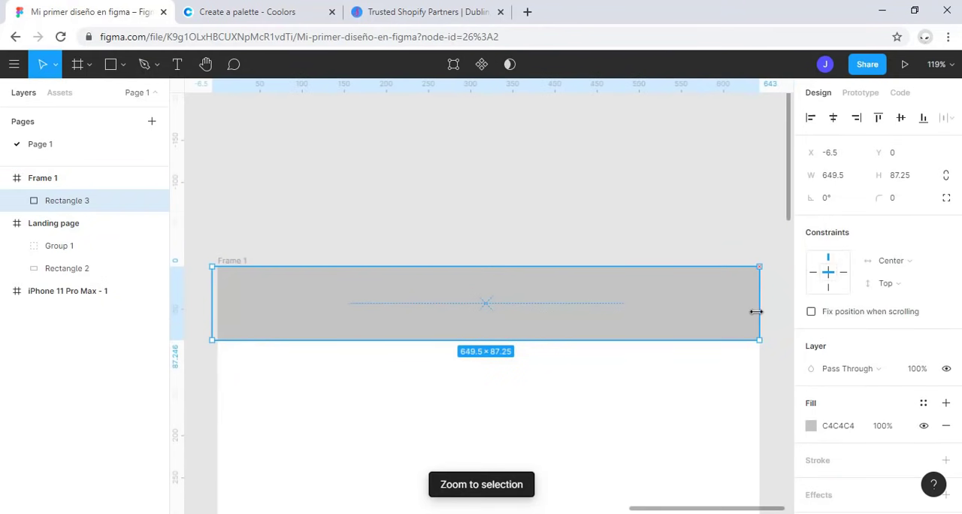
{"action": "left_click_drag", "start_coordinate": [212, 305], "coordinate": [217, 305]}
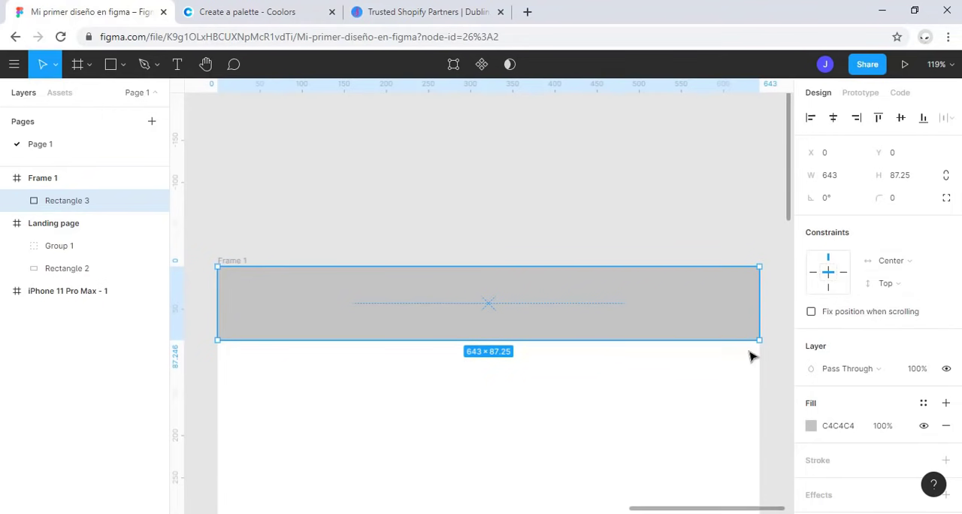
{"action": "left_click", "coordinate": [906, 262]}
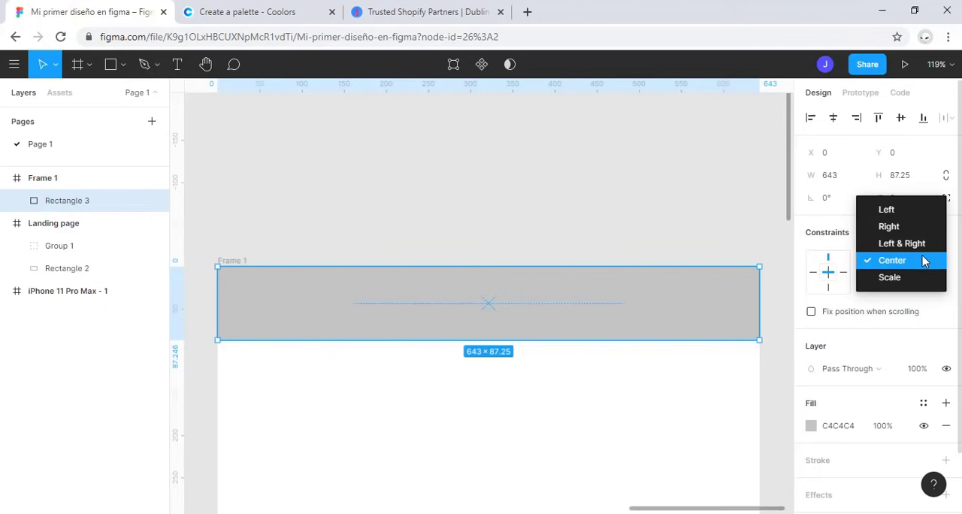
{"action": "left_click", "coordinate": [926, 250]}
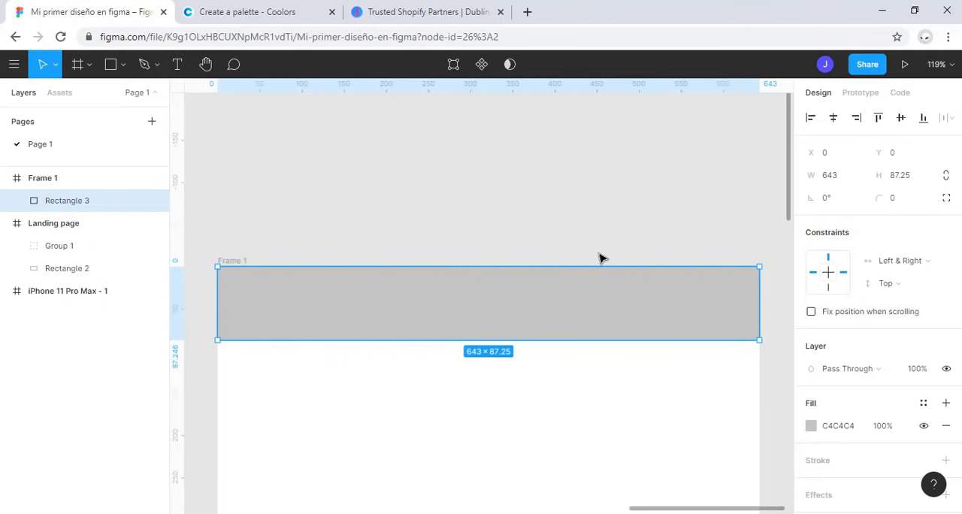
Step: Shorten Frame 1 from its top-left corner to about 643 × 795
{"action": "scroll", "coordinate": [555, 231], "scroll_direction": "down", "scroll_amount": 1}
{"action": "scroll", "coordinate": [515, 217], "scroll_direction": "down", "scroll_amount": 10}
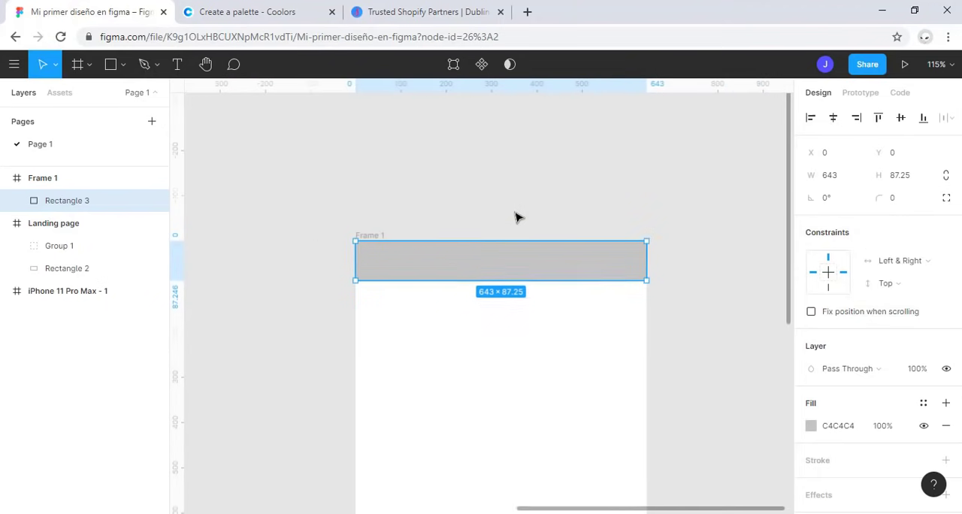
{"action": "left_click", "coordinate": [453, 219]}
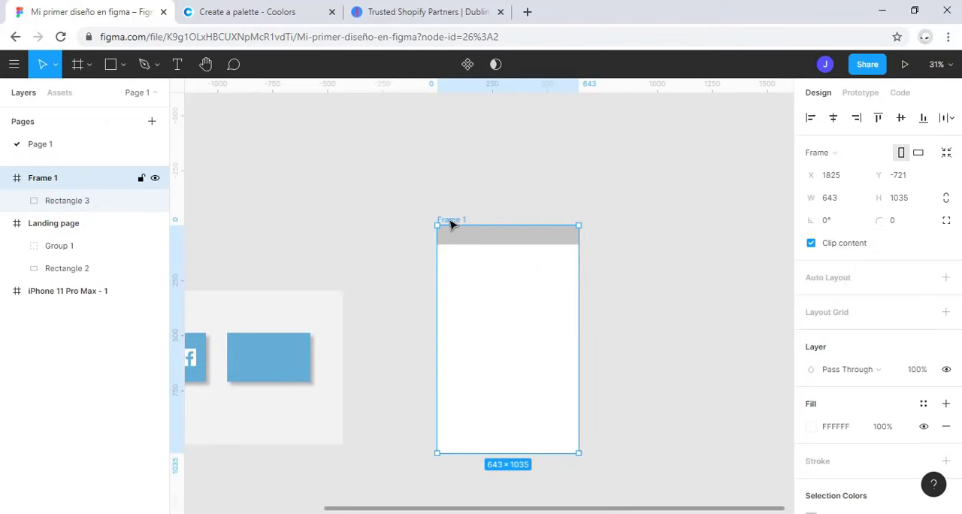
{"action": "left_click_drag", "start_coordinate": [434, 223], "coordinate": [438, 277]}
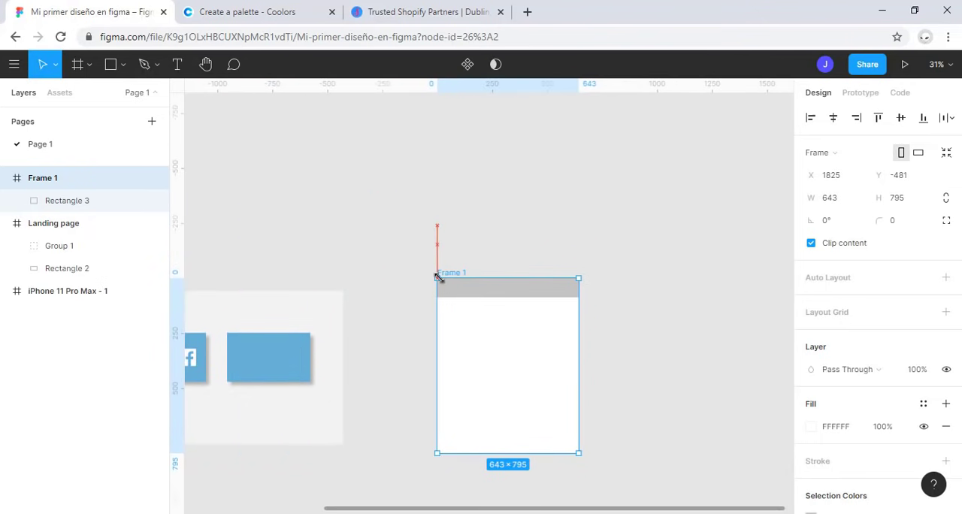
Step: Set the vertical constraint of Rectangle 3 to Scale
{"action": "left_click", "coordinate": [481, 289]}
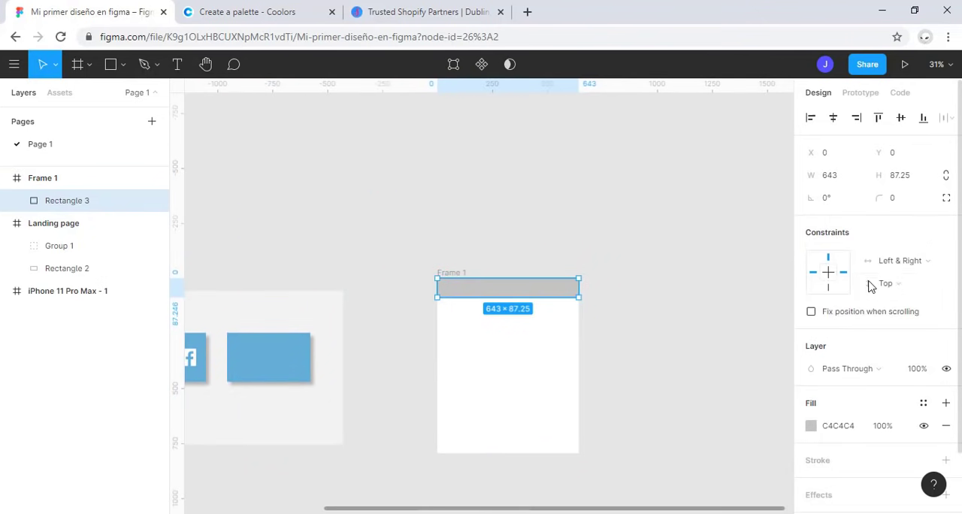
{"action": "left_click", "coordinate": [915, 298]}
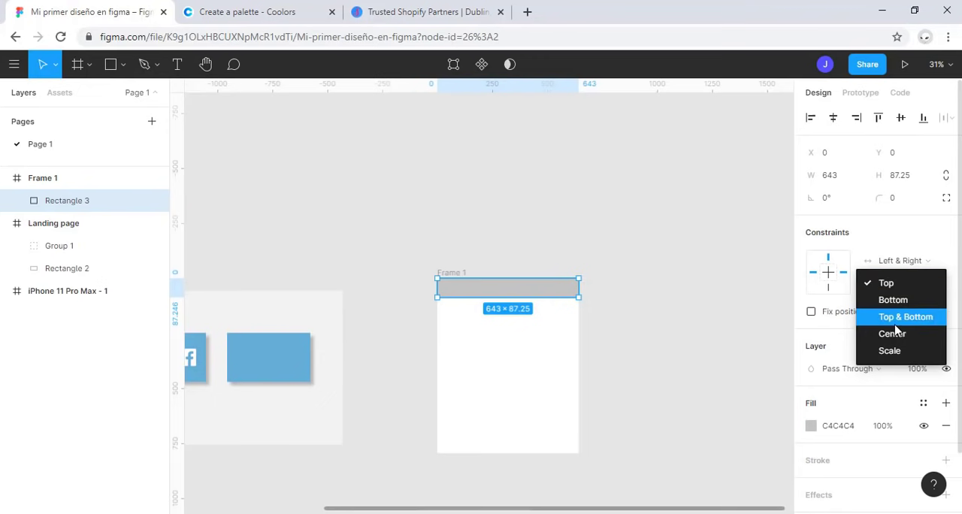
{"action": "left_click", "coordinate": [896, 350]}
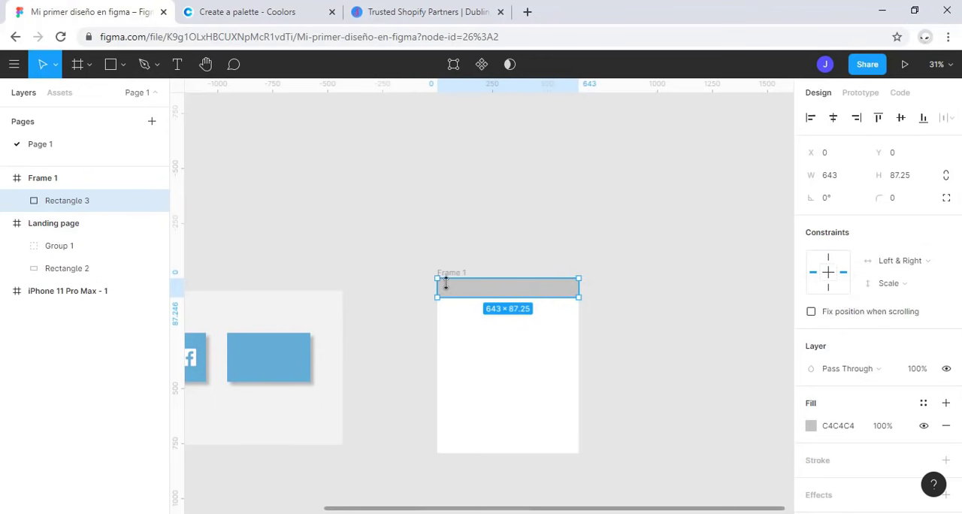
Step: Enlarge Frame 1 from its top-left corner to about 1047 × 1562 and select Rectangle 3 to check its size
{"action": "left_click", "coordinate": [38, 180]}
{"action": "left_click_drag", "start_coordinate": [437, 278], "coordinate": [347, 108]}
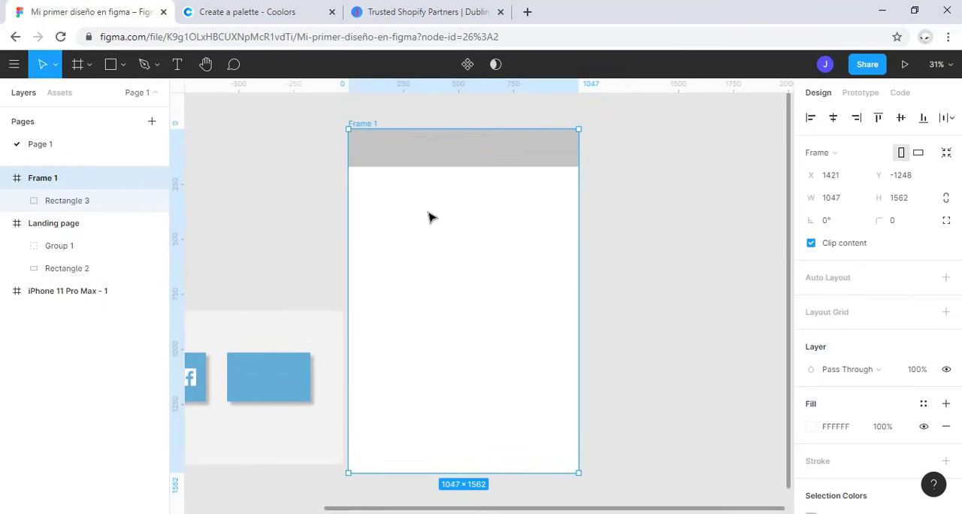
{"action": "left_click", "coordinate": [475, 150]}
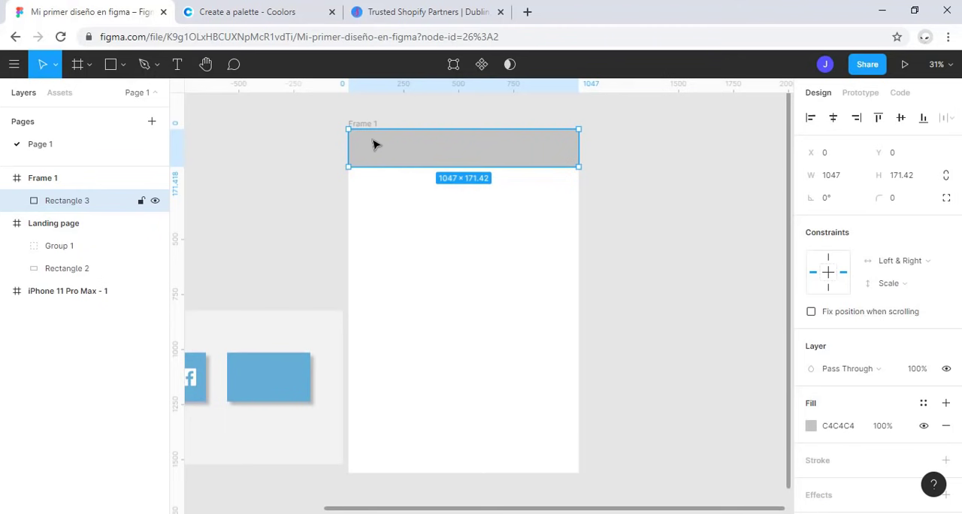
Step: Shrink Frame 1 in both width and height from its top-left corner and clear the selection
{"action": "left_click", "coordinate": [79, 178]}
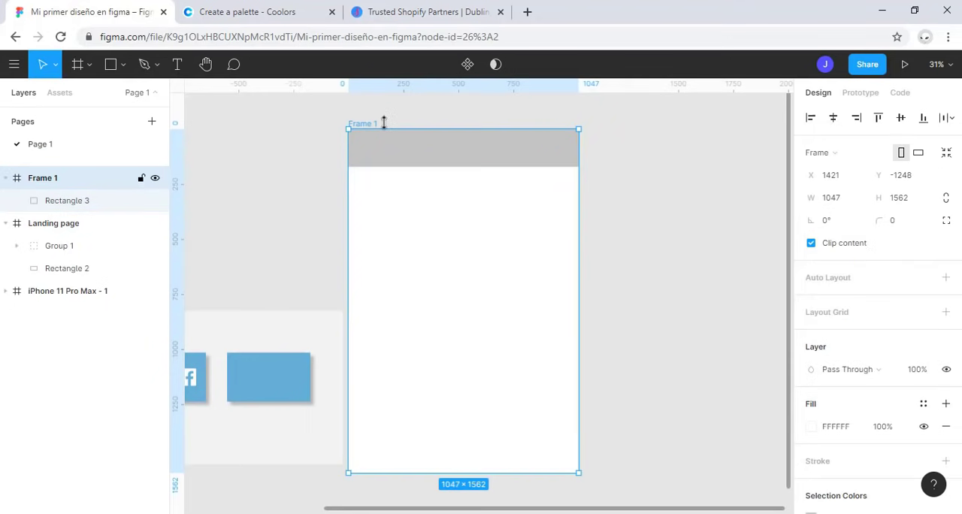
{"action": "left_click_drag", "start_coordinate": [347, 129], "coordinate": [419, 245]}
{"action": "left_click", "coordinate": [367, 218]}
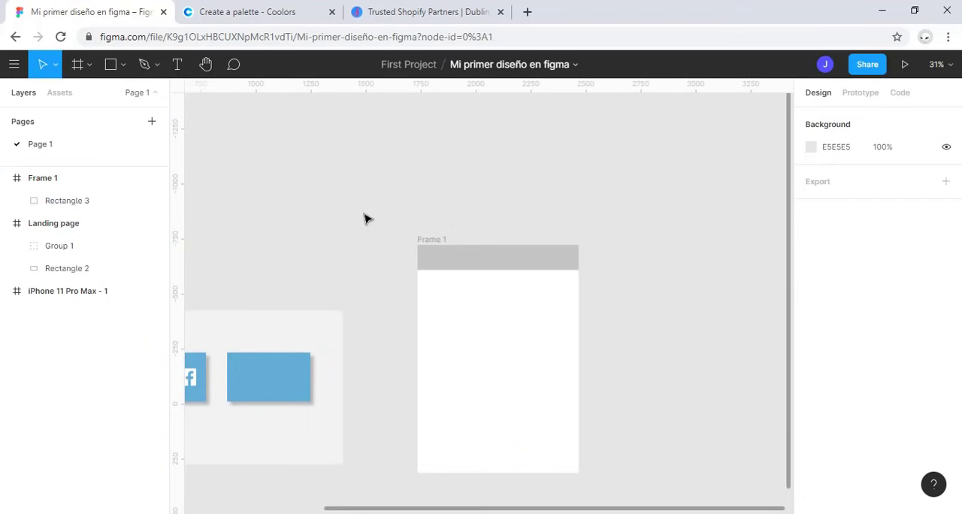
Step: Open plugin management from the design file and bring up the full list of community plugins
{"action": "key", "text": "shift+1"}
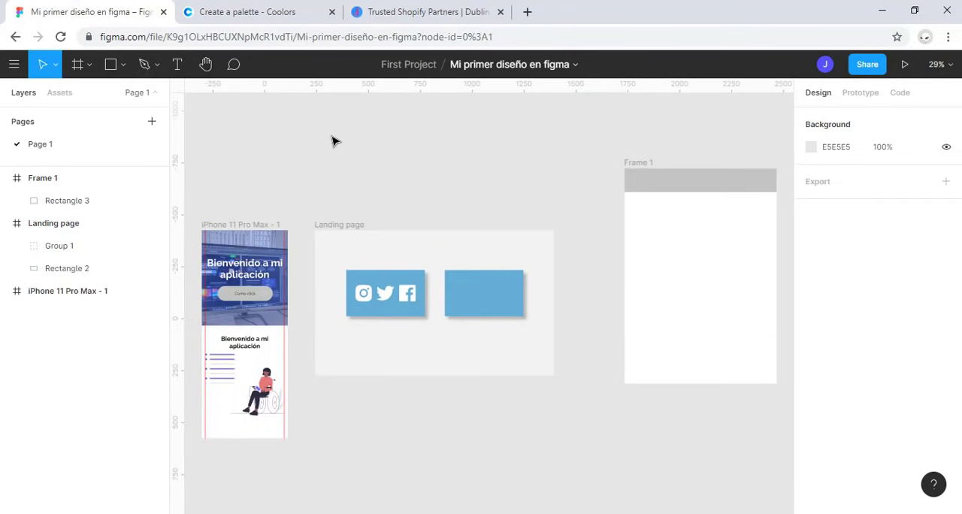
{"action": "left_click", "coordinate": [9, 65]}
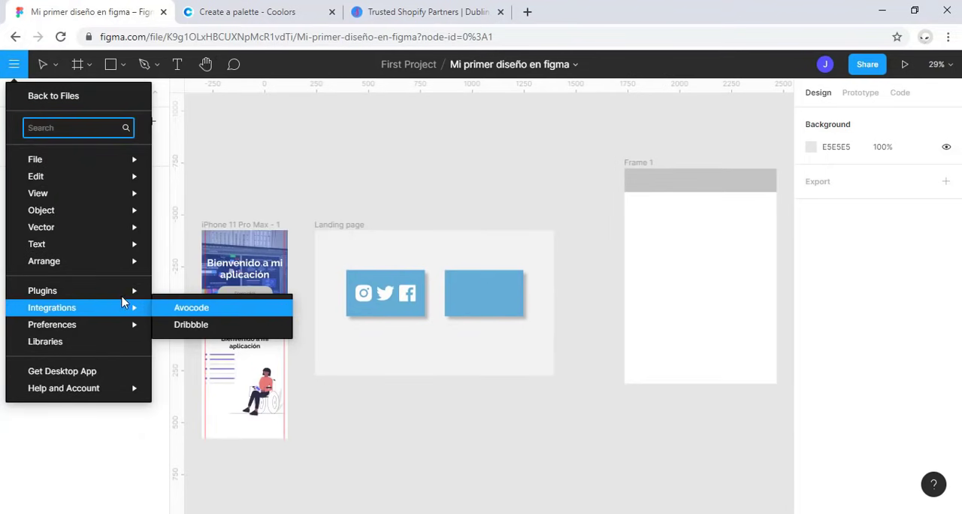
{"action": "mouse_move", "coordinate": [122, 301]}
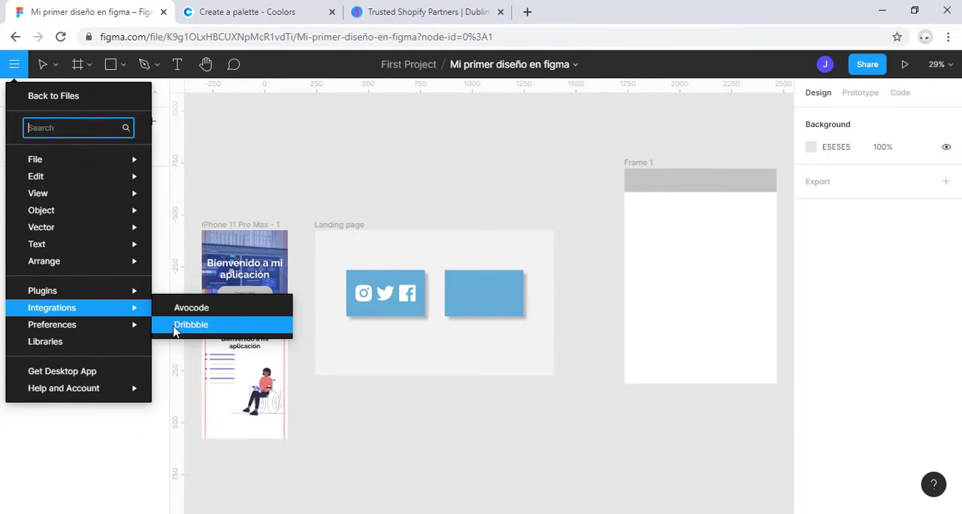
{"action": "left_click", "coordinate": [178, 323]}
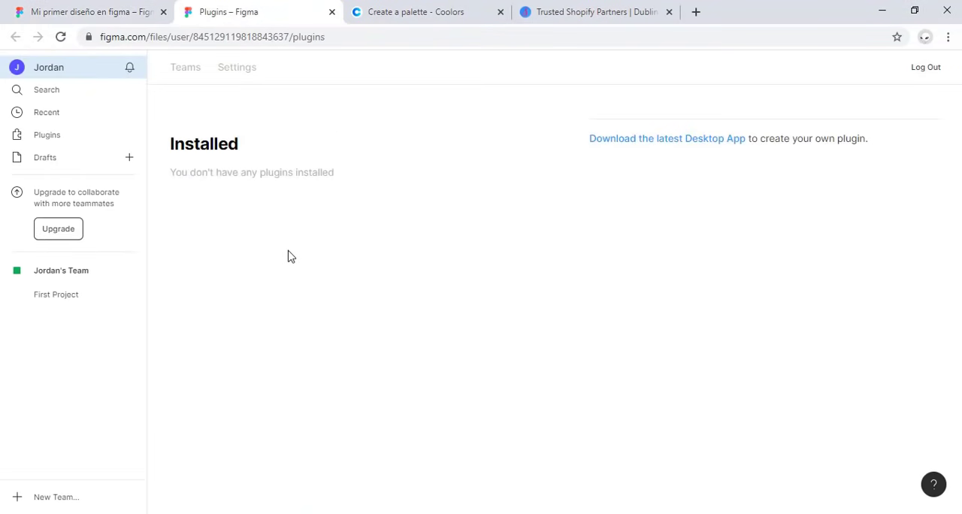
{"action": "left_click", "coordinate": [48, 135]}
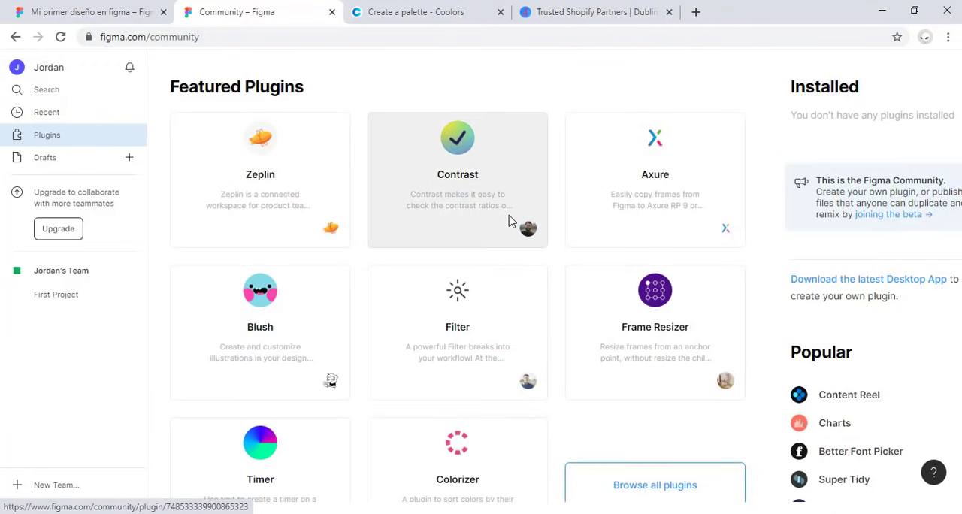
{"action": "scroll", "coordinate": [508, 217], "scroll_direction": "down", "scroll_amount": 1}
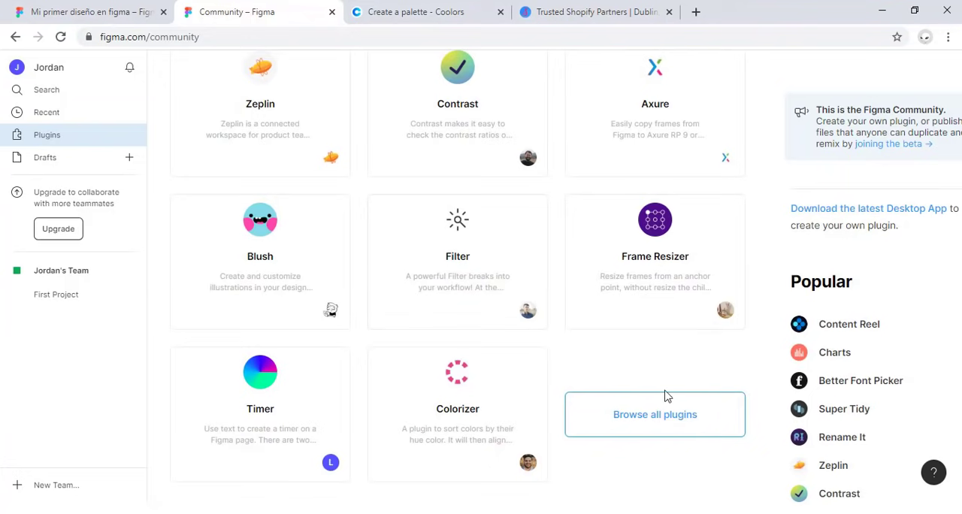
{"action": "left_click", "coordinate": [652, 418]}
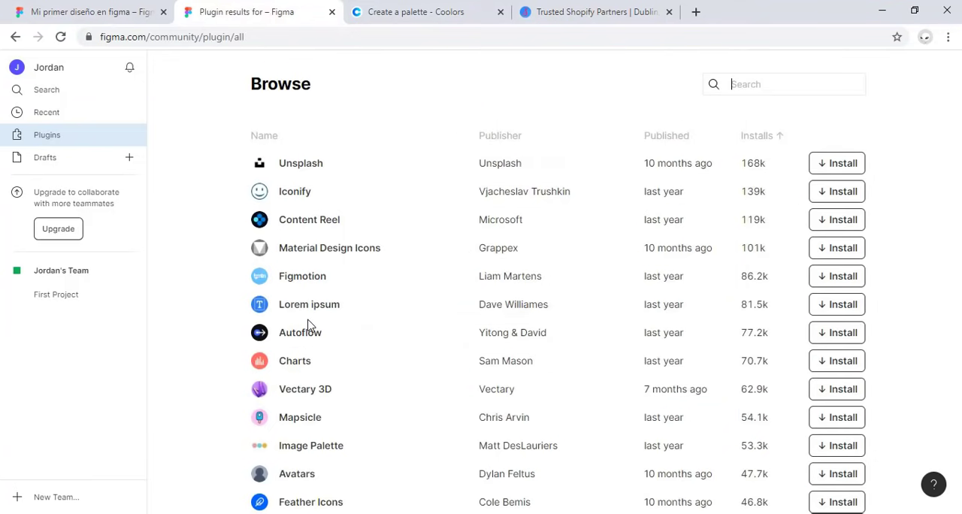
Step: Browse the list of all plugins and install the Lorem ipsum plugin
{"action": "scroll", "coordinate": [308, 325], "scroll_direction": "down", "scroll_amount": 10}
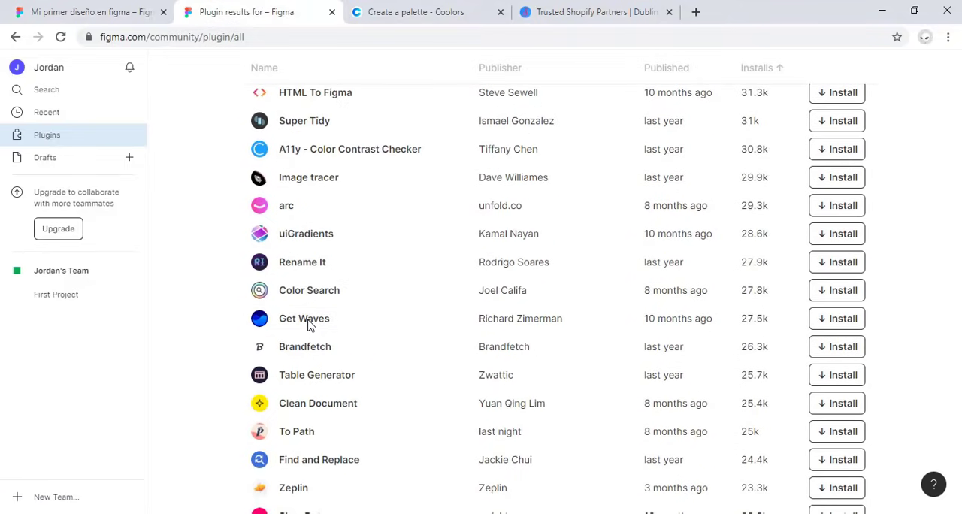
{"action": "scroll", "coordinate": [308, 325], "scroll_direction": "up", "scroll_amount": 10}
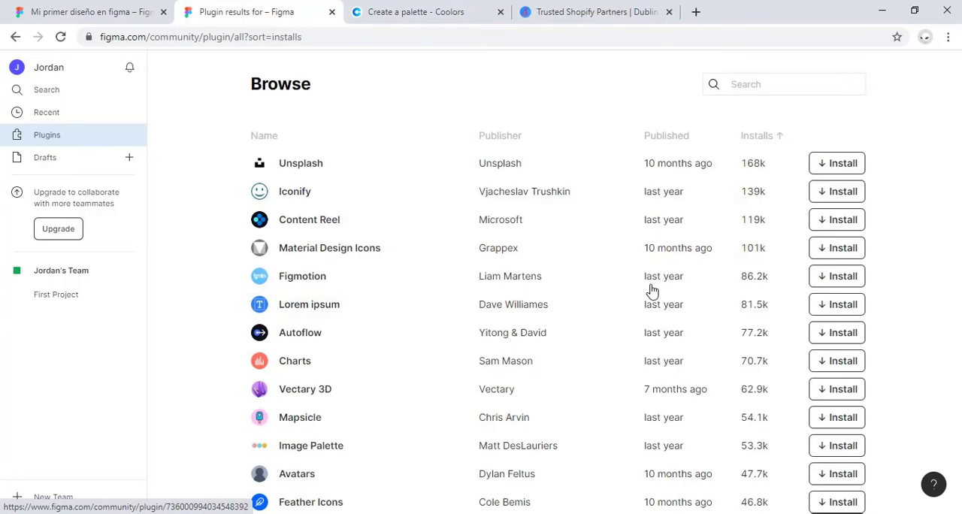
{"action": "left_click", "coordinate": [834, 308]}
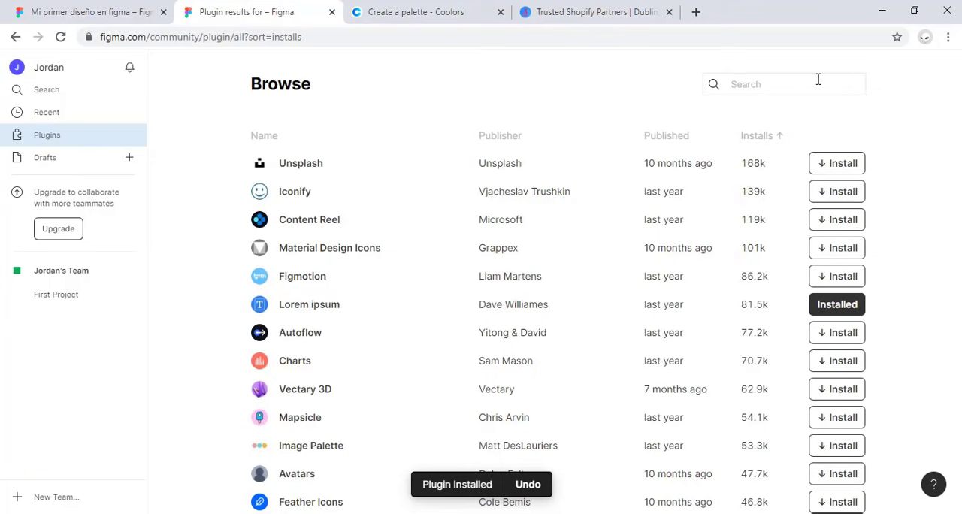
Step: Search the plugins for "get waves", install Get Waves, and return to the design file, closing the plugin page
{"action": "type", "text": "w"}
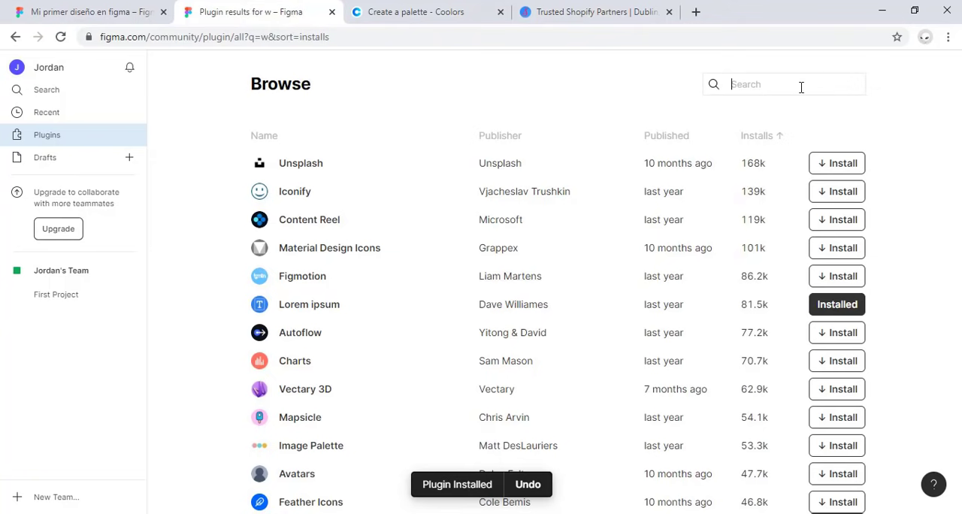
{"action": "type", "text": "wave g"}
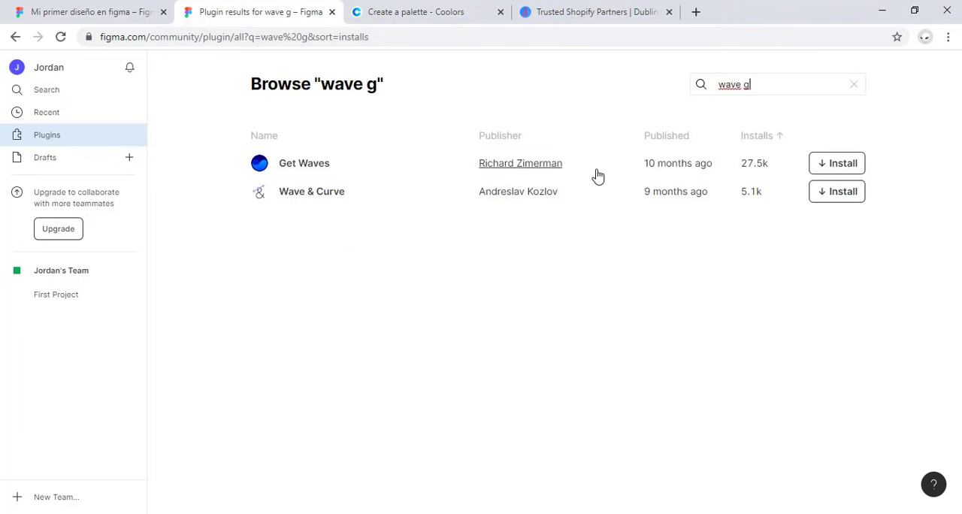
{"action": "left_click", "coordinate": [436, 295]}
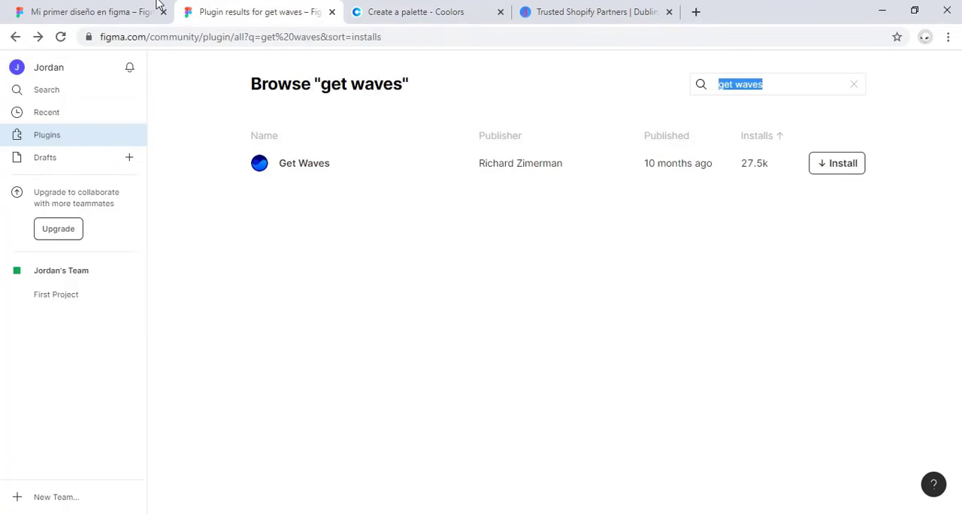
{"action": "left_click", "coordinate": [113, 12]}
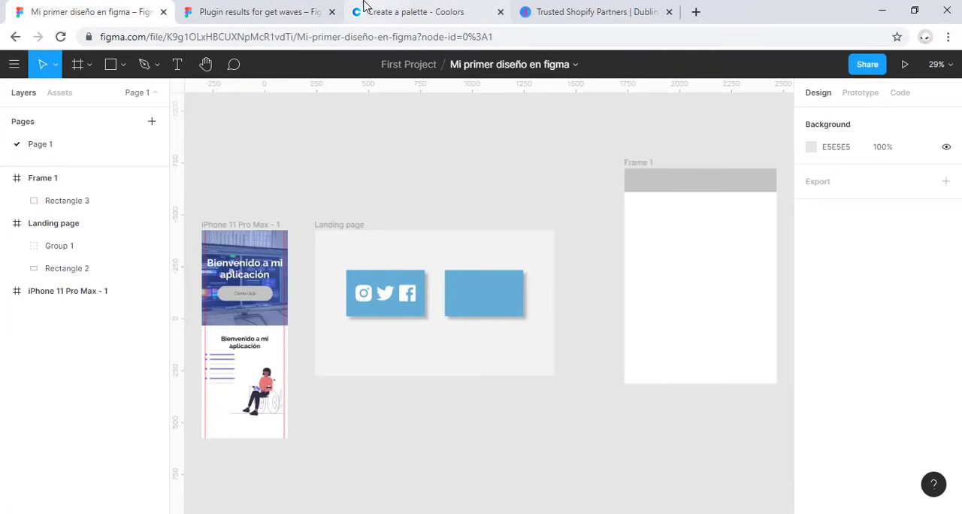
{"action": "left_click", "coordinate": [331, 11]}
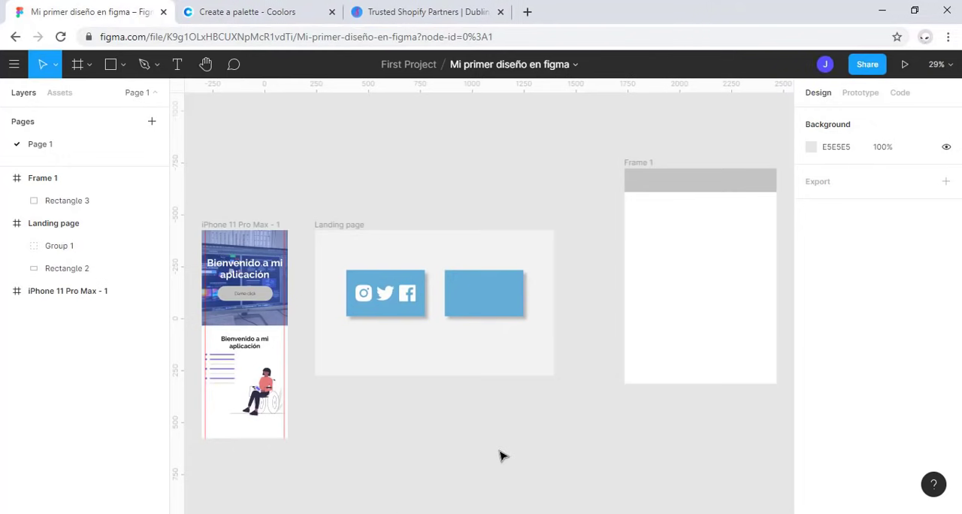
Step: Run the Get Waves plugin and move its window to the middle of the canvas
{"action": "left_click", "coordinate": [10, 65]}
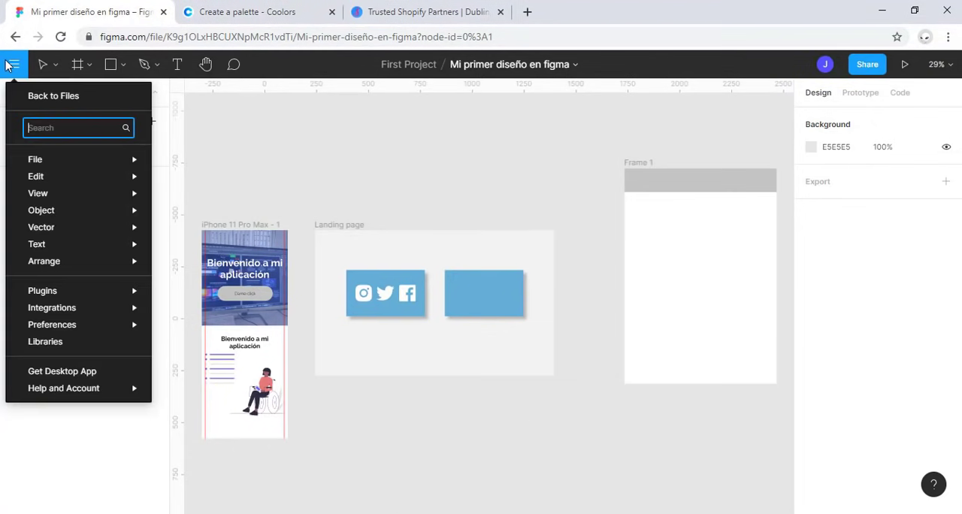
{"action": "mouse_move", "coordinate": [116, 299]}
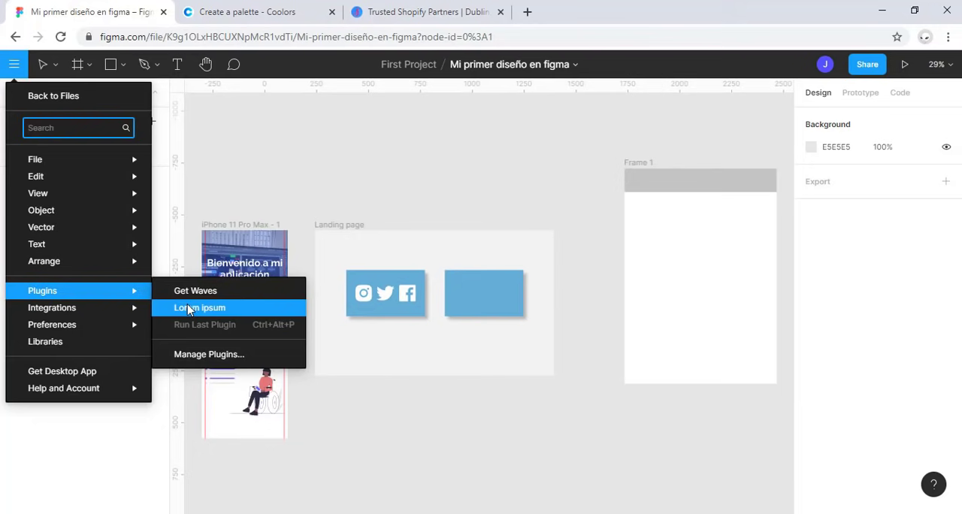
{"action": "key", "text": "Up"}
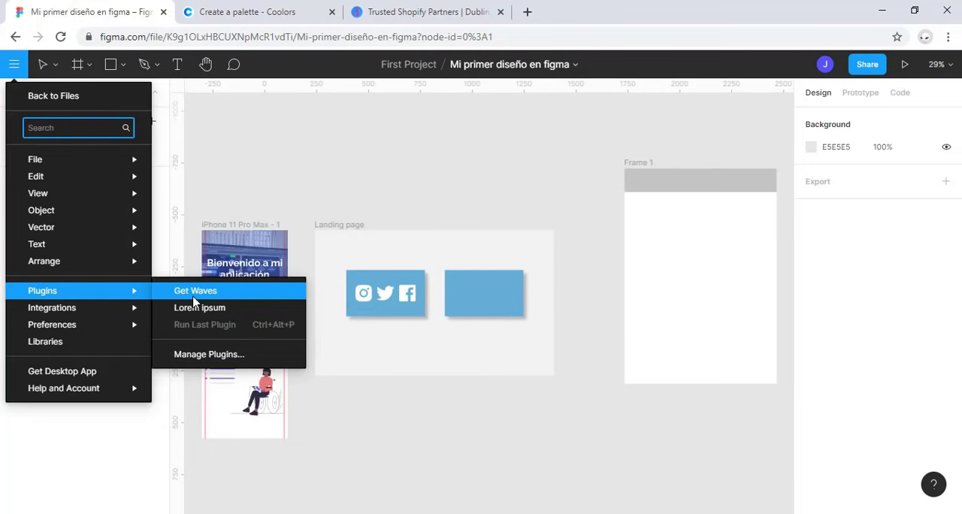
{"action": "left_click", "coordinate": [195, 293]}
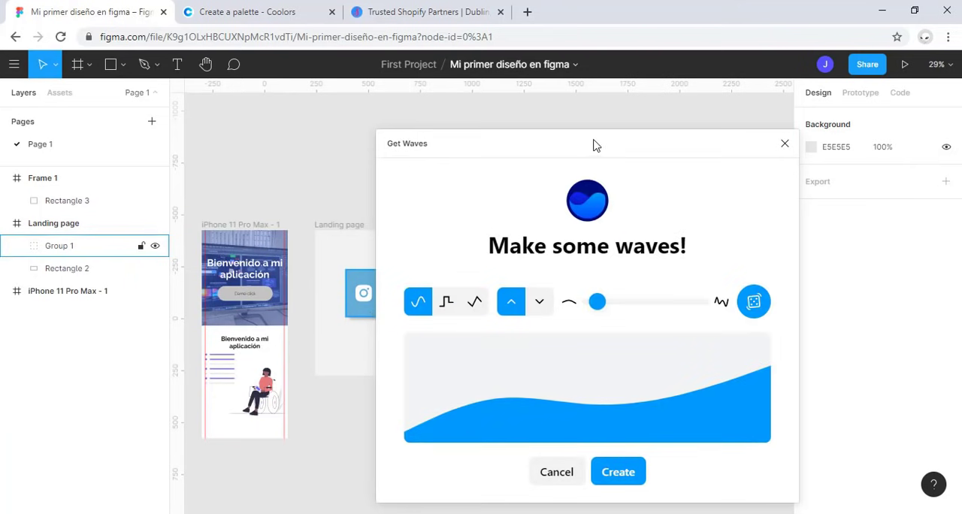
{"action": "left_click_drag", "start_coordinate": [590, 156], "coordinate": [440, 118]}
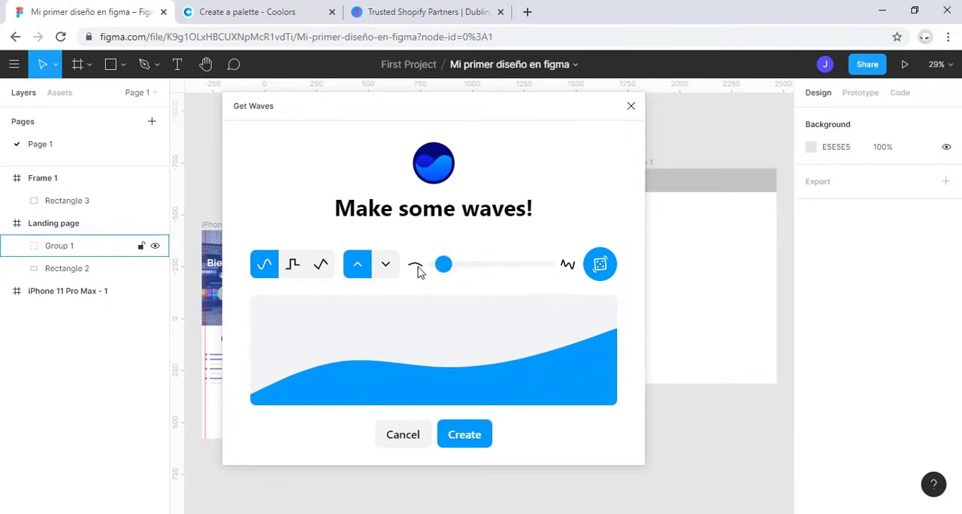
Step: Try the stepped and angular wave shapes, return to the smooth curve and slightly increase its complexity
{"action": "left_click", "coordinate": [294, 265]}
{"action": "left_click", "coordinate": [327, 274]}
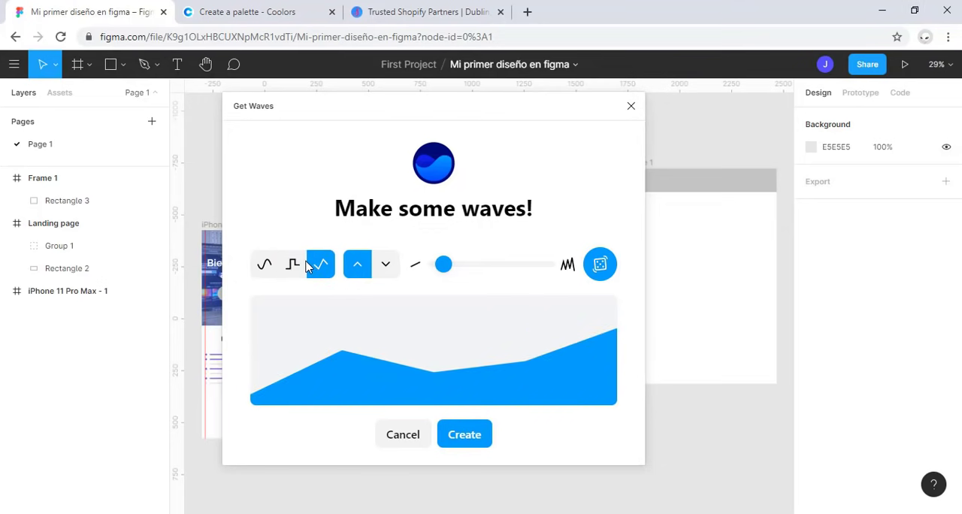
{"action": "left_click", "coordinate": [294, 265]}
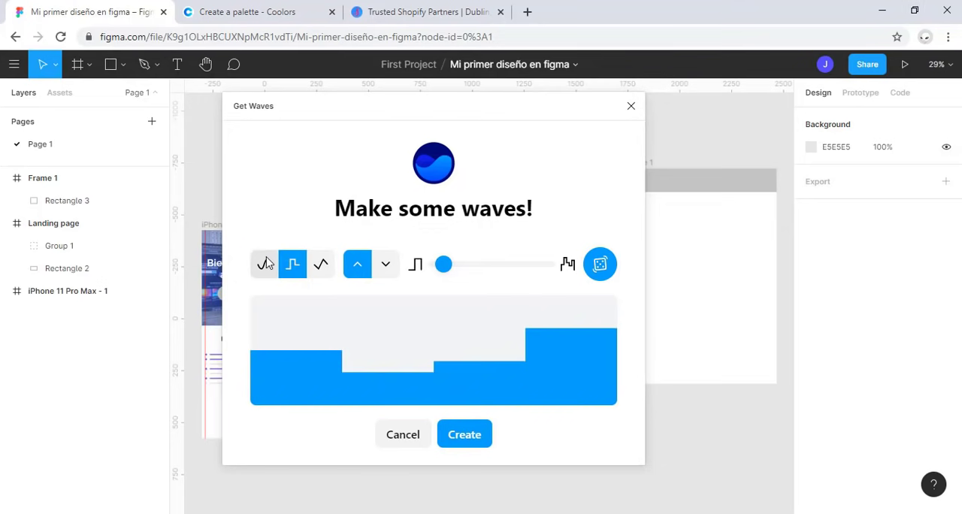
{"action": "left_click", "coordinate": [266, 263]}
{"action": "left_click_drag", "start_coordinate": [445, 266], "coordinate": [530, 281]}
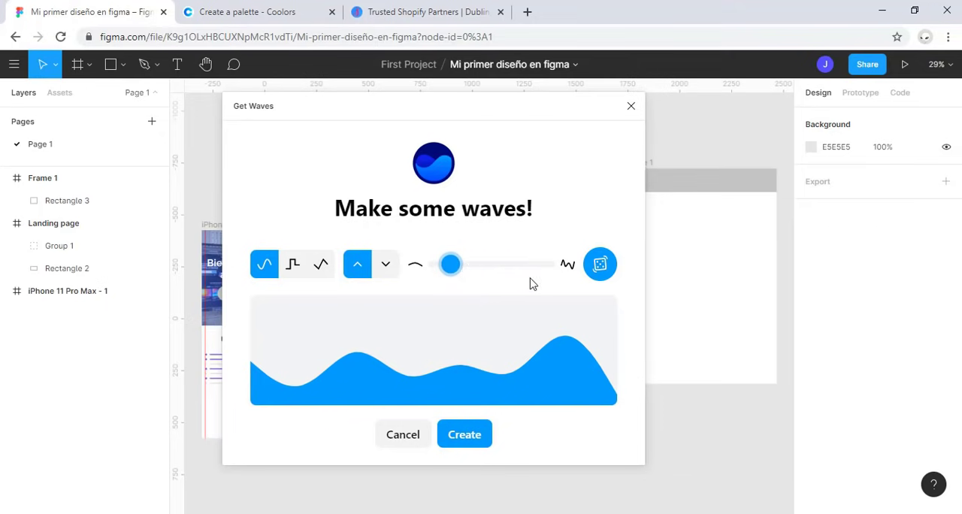
Step: Randomize the smooth wave several times and create it as a vector on the canvas
{"action": "left_click", "coordinate": [600, 269]}
{"action": "left_click", "coordinate": [599, 269]}
{"action": "left_click", "coordinate": [599, 269]}
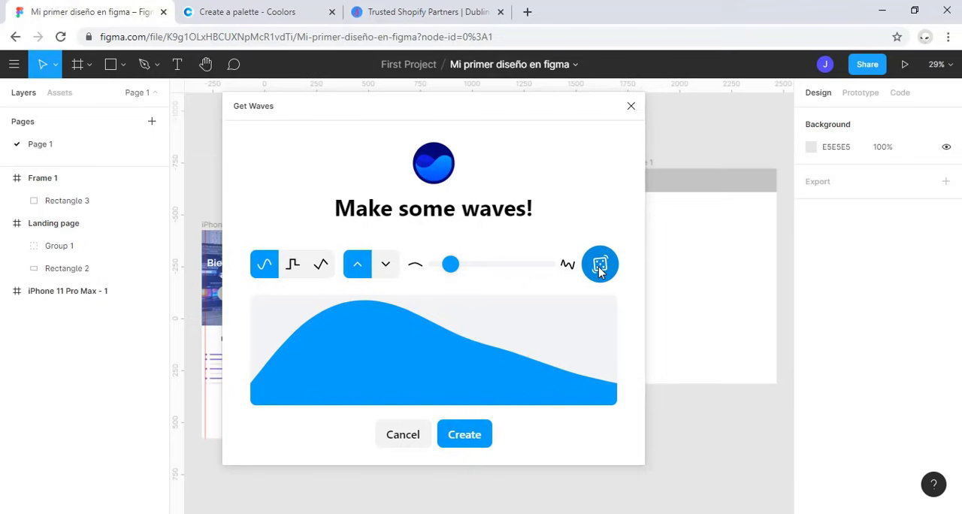
{"action": "left_click", "coordinate": [600, 269]}
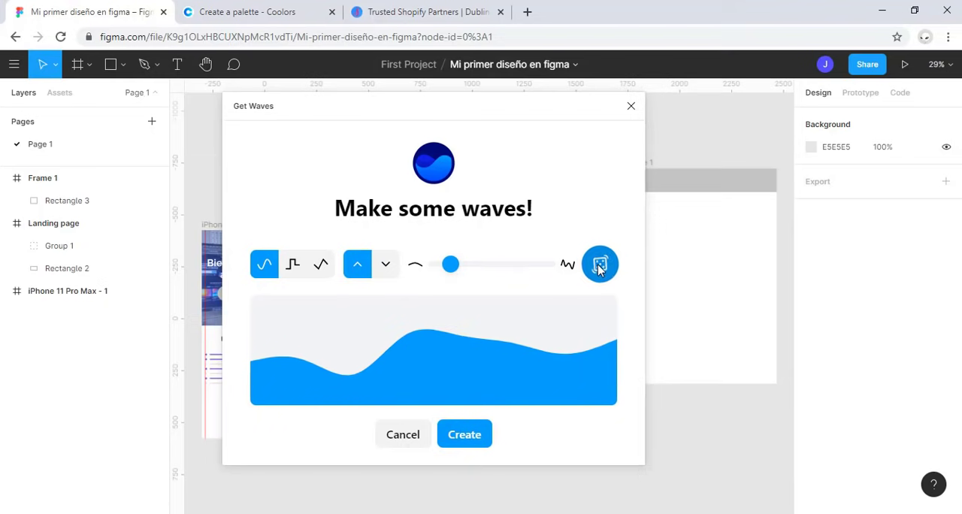
{"action": "left_click", "coordinate": [464, 435]}
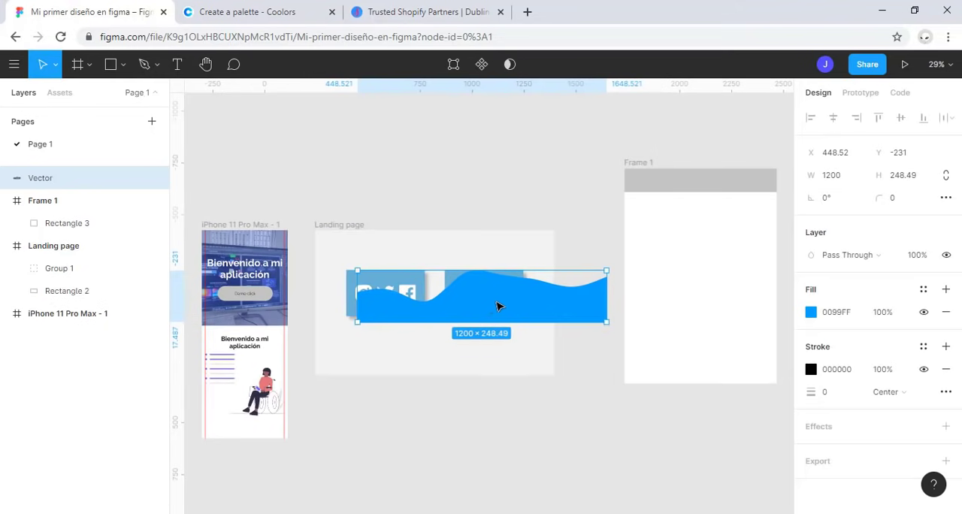
Step: Move the 1200 × 248.49 wave vector into Frame 1
{"action": "left_click_drag", "start_coordinate": [498, 305], "coordinate": [673, 303]}
{"action": "scroll", "coordinate": [665, 305], "scroll_direction": "down", "scroll_amount": 3}
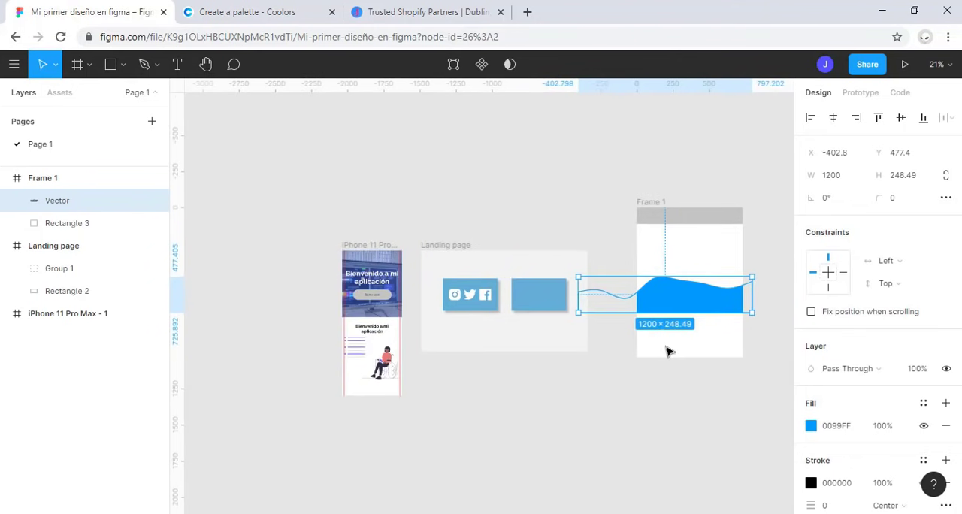
{"action": "key", "text": "shift+2"}
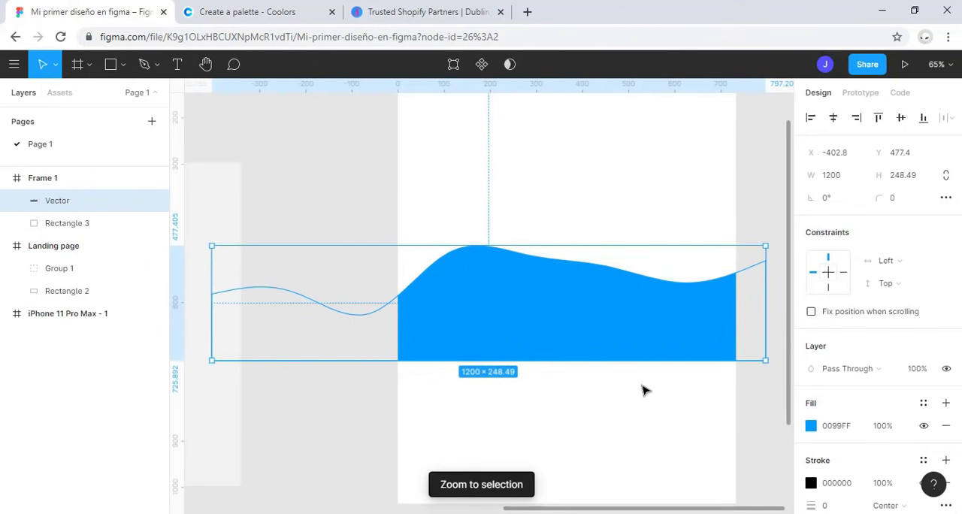
{"action": "scroll", "coordinate": [642, 390], "scroll_direction": "down", "scroll_amount": 1}
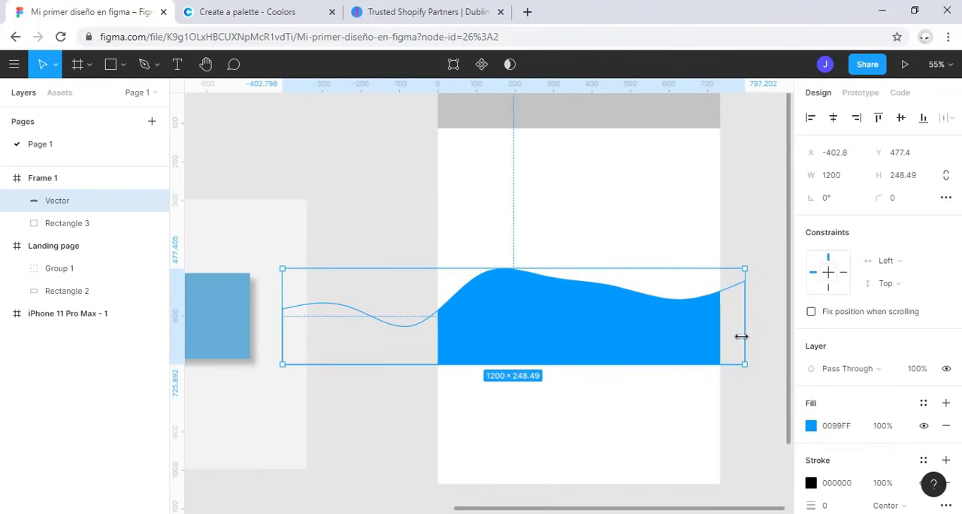
Step: Resize the wave to Frame 1's full width, align it with the frame's bottom edge and clear the selection
{"action": "left_click_drag", "start_coordinate": [741, 337], "coordinate": [526, 319]}
{"action": "left_click_drag", "start_coordinate": [468, 346], "coordinate": [601, 462]}
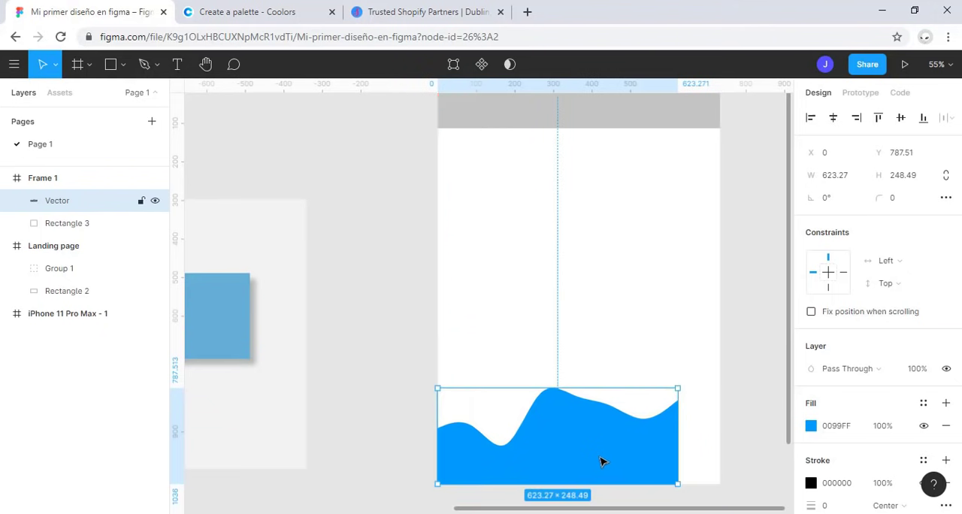
{"action": "left_click_drag", "start_coordinate": [676, 445], "coordinate": [719, 449]}
{"action": "key", "text": "Escape"}
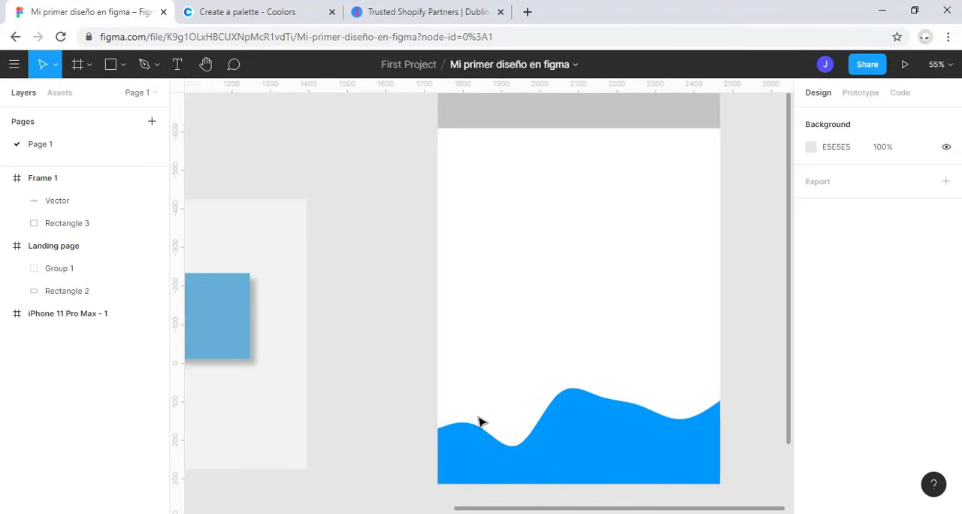
Step: Run the Lorem ipsum plugin on the design file
{"action": "scroll", "coordinate": [480, 422], "scroll_direction": "down", "scroll_amount": 2}
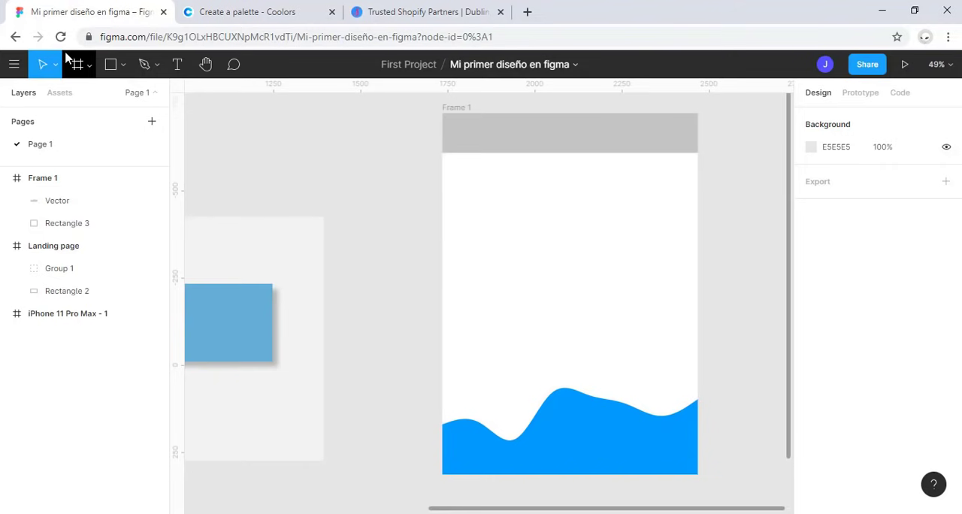
{"action": "left_click", "coordinate": [18, 65]}
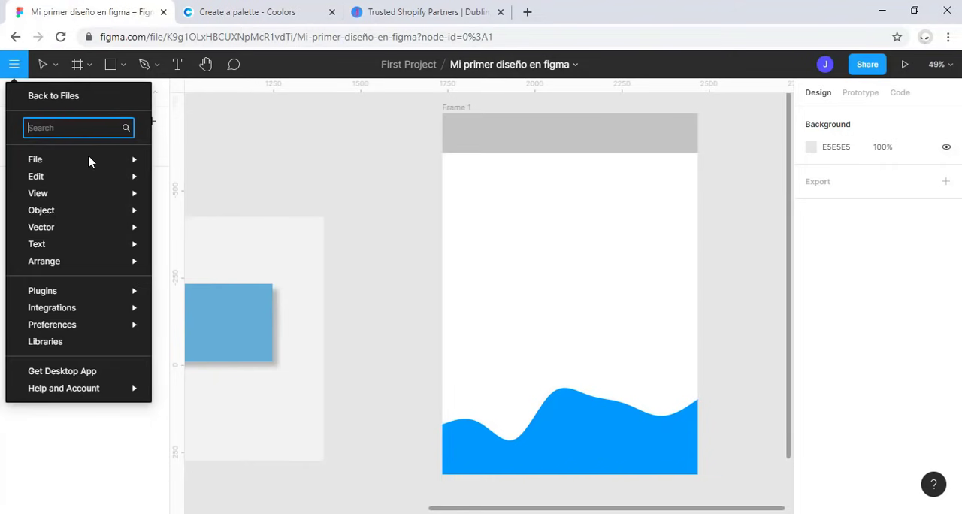
{"action": "mouse_move", "coordinate": [136, 299]}
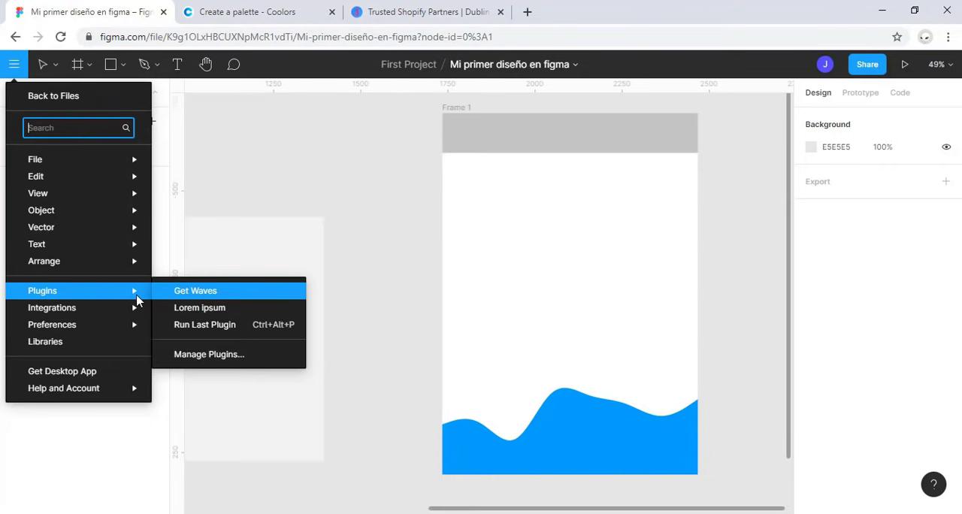
{"action": "left_click", "coordinate": [197, 308]}
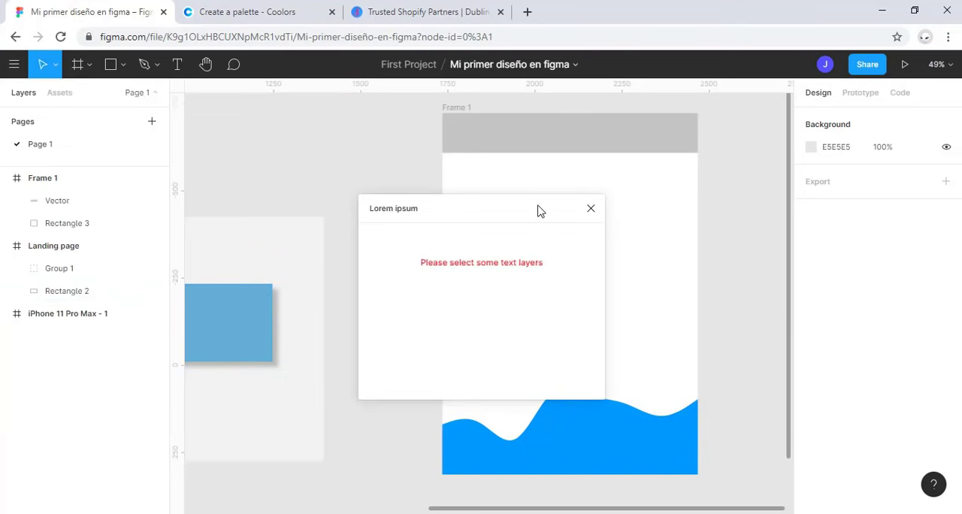
Step: Draw a text box about 603 × 549 in Frame 1 between the header and the wave, and generate 6 Lorem ipsum sentences in it
{"action": "left_click_drag", "start_coordinate": [529, 218], "coordinate": [326, 253]}
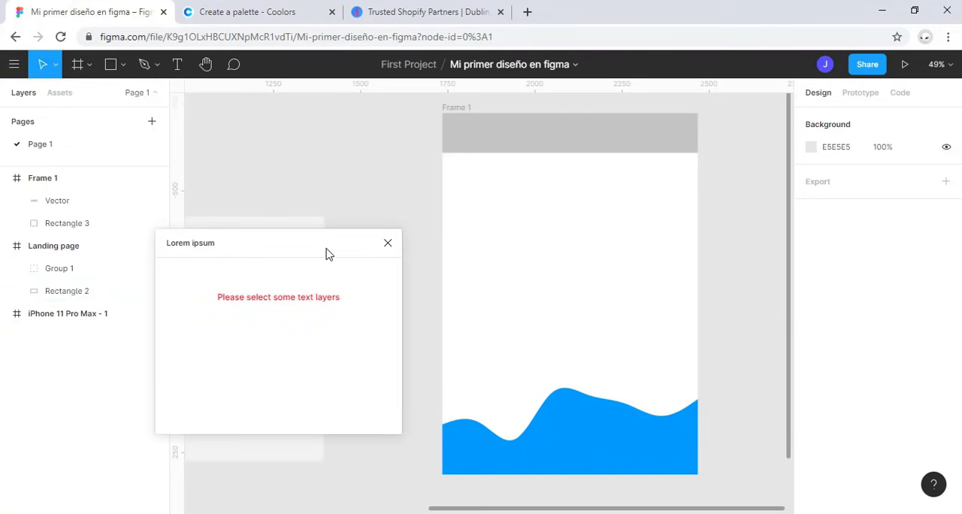
{"action": "left_click", "coordinate": [177, 64]}
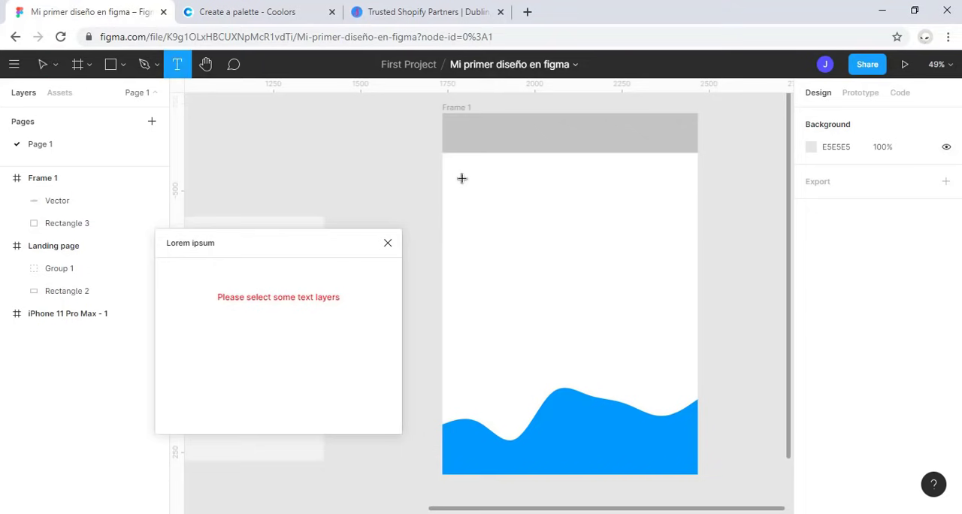
{"action": "left_click_drag", "start_coordinate": [460, 178], "coordinate": [674, 371]}
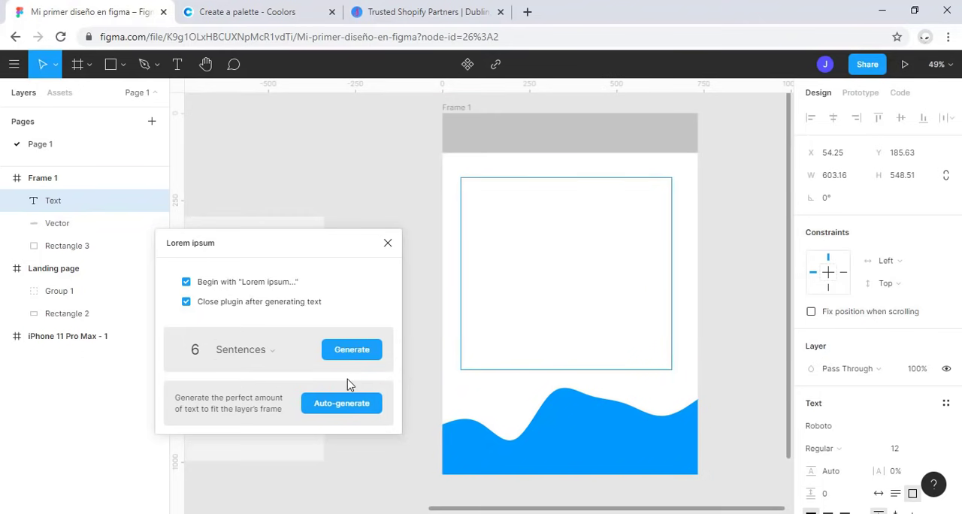
{"action": "left_click", "coordinate": [356, 361]}
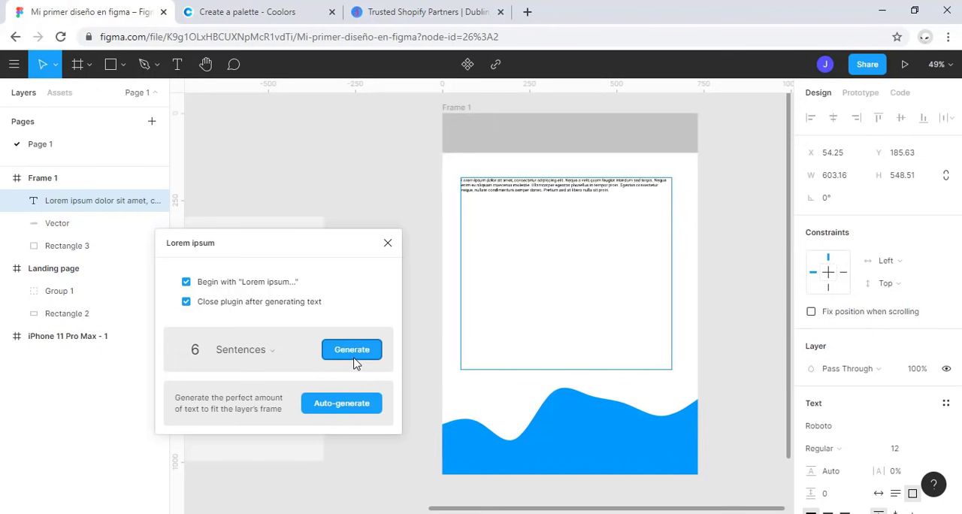
Step: Set the Lorem ipsum text's font size to 40 and clear the selection
{"action": "left_click", "coordinate": [81, 211]}
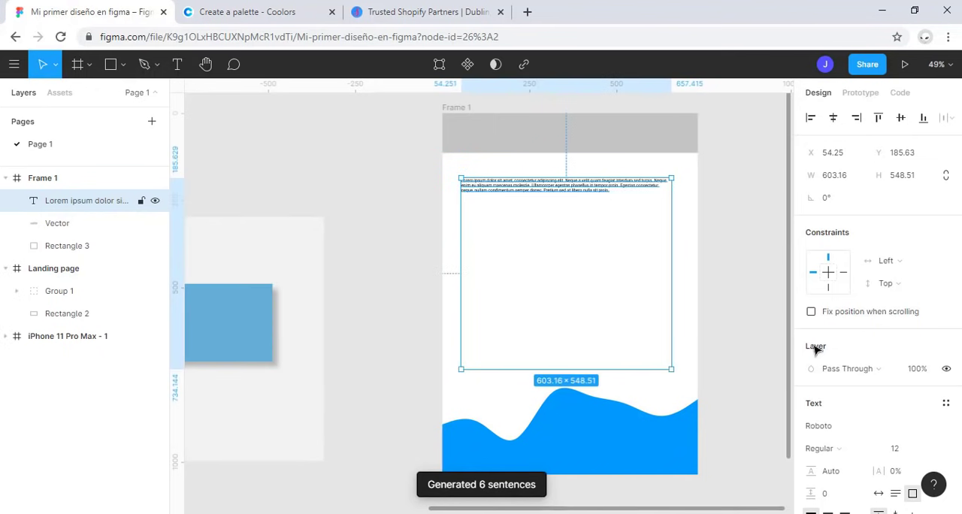
{"action": "scroll", "coordinate": [911, 416], "scroll_direction": "down", "scroll_amount": 2}
{"action": "left_click", "coordinate": [906, 384]}
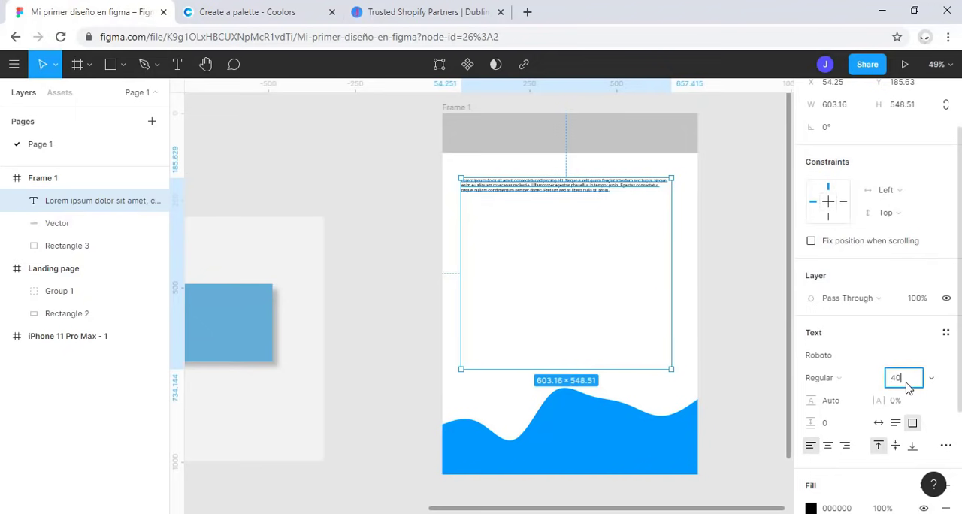
{"action": "key", "text": "Return"}
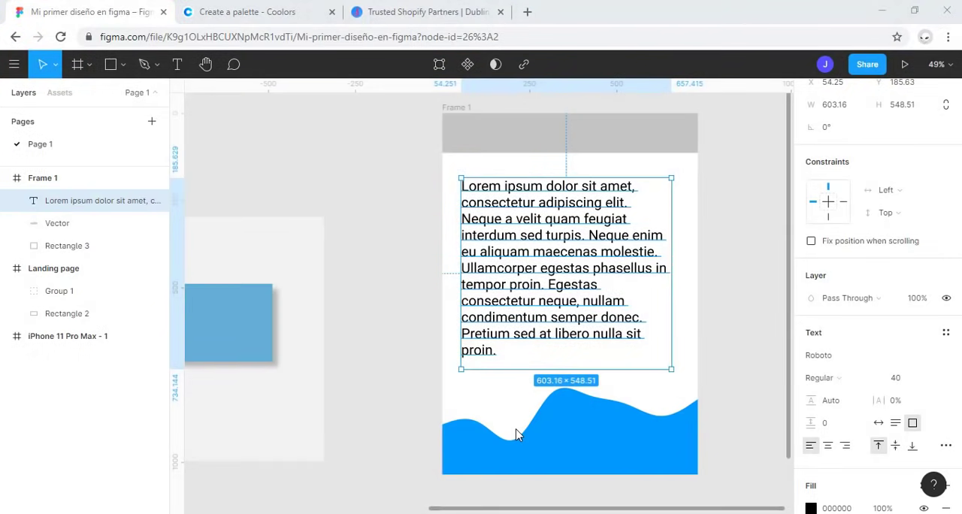
{"action": "left_click", "coordinate": [638, 373]}
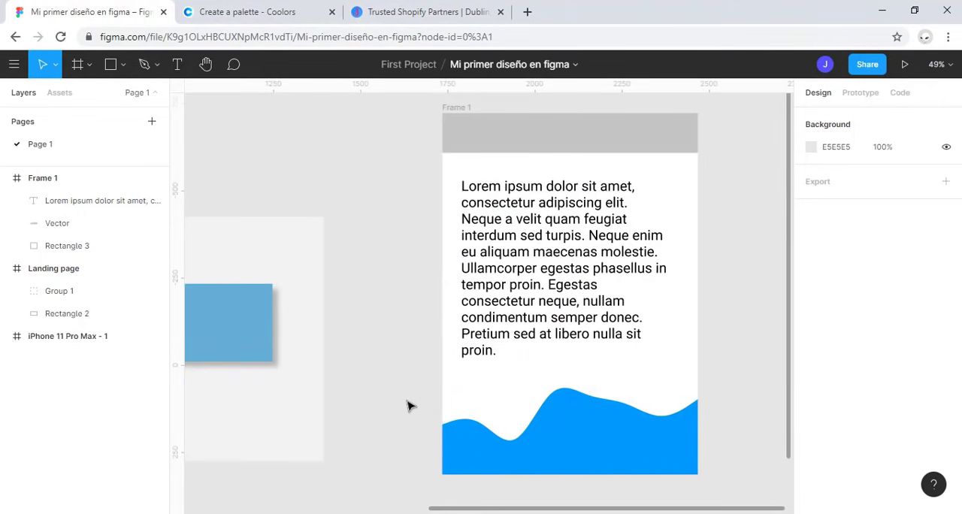
Step: Draw a new frame about 625 × 632 in the empty canvas area below the Landing page frame
{"action": "key", "text": "shift+2"}
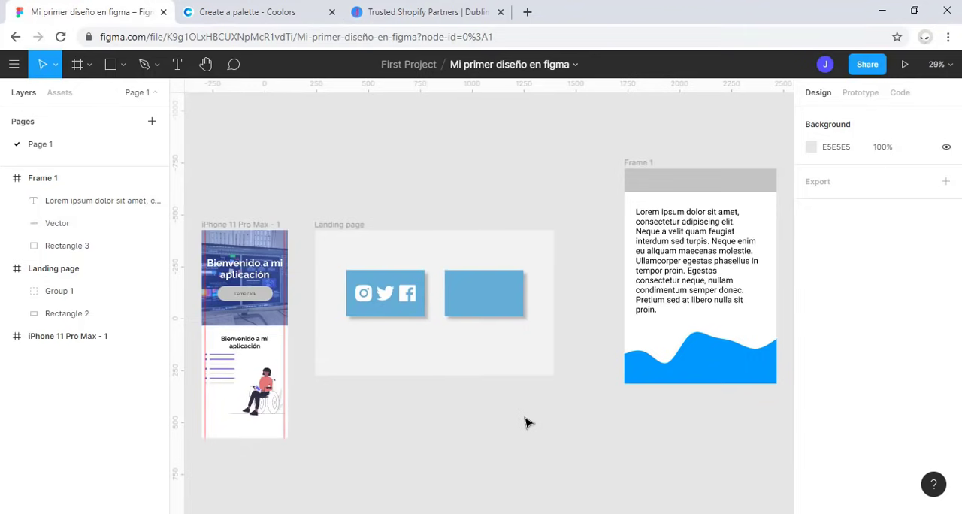
{"action": "key", "text": "space"}
{"action": "left_click_drag", "start_coordinate": [524, 417], "coordinate": [590, 262]}
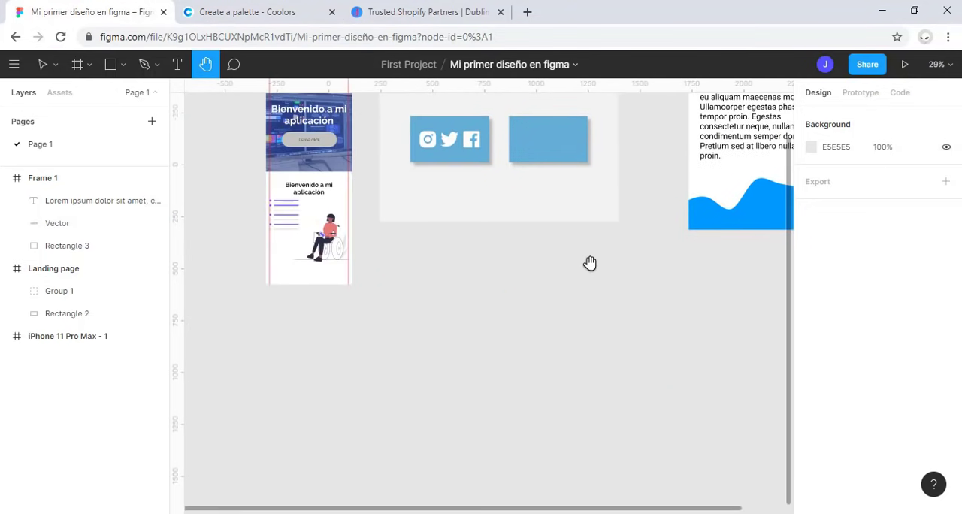
{"action": "left_click", "coordinate": [88, 67]}
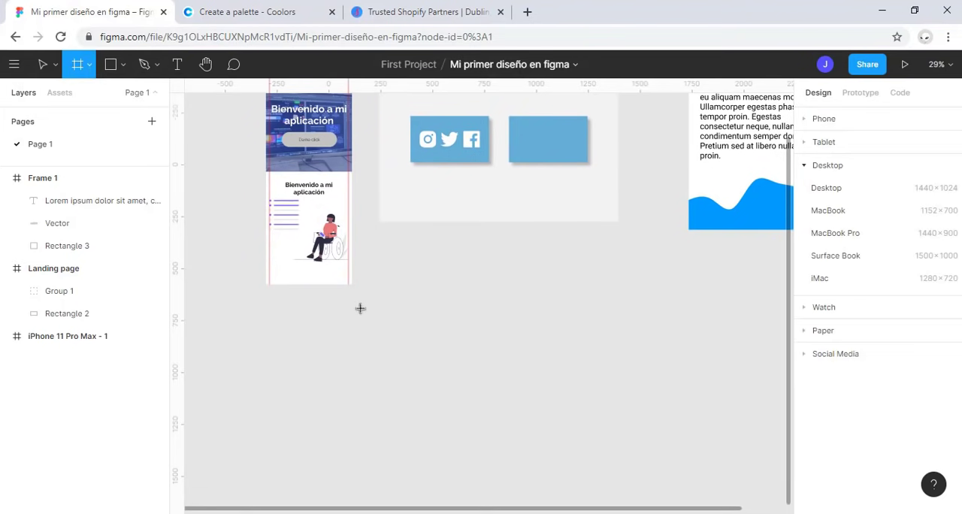
{"action": "left_click_drag", "start_coordinate": [360, 308], "coordinate": [490, 439]}
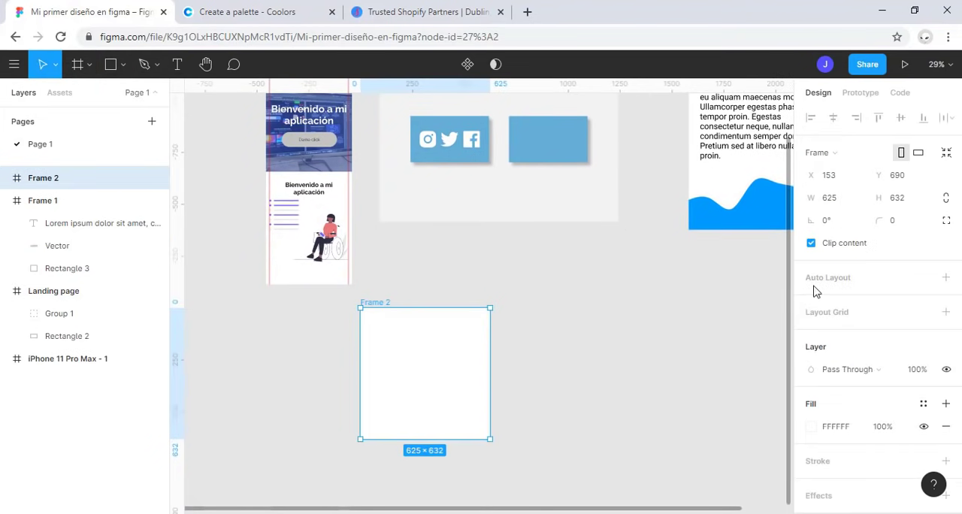
Step: Set Frame 2's width to 1200 and its height to 600
{"action": "left_click", "coordinate": [839, 199]}
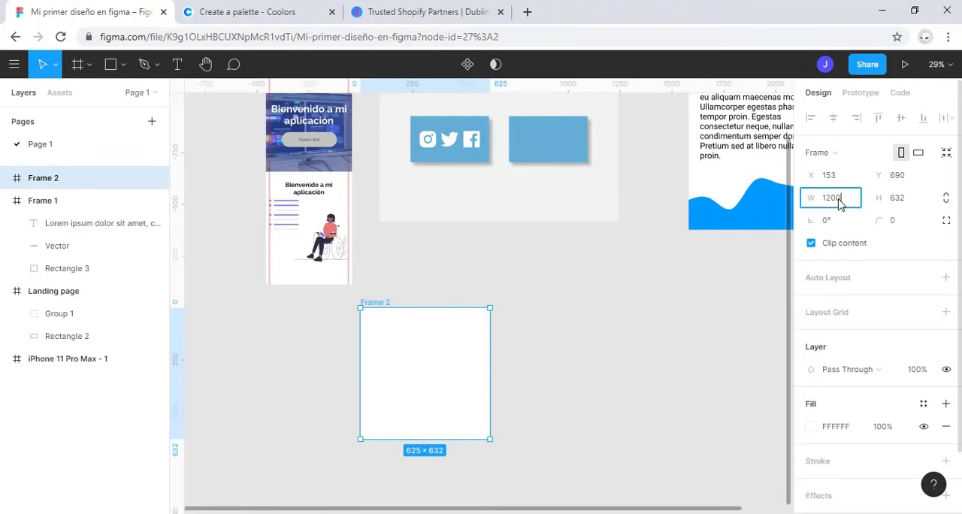
{"action": "key", "text": "Tab"}
{"action": "type", "text": "600"}
{"action": "key", "text": "Return"}
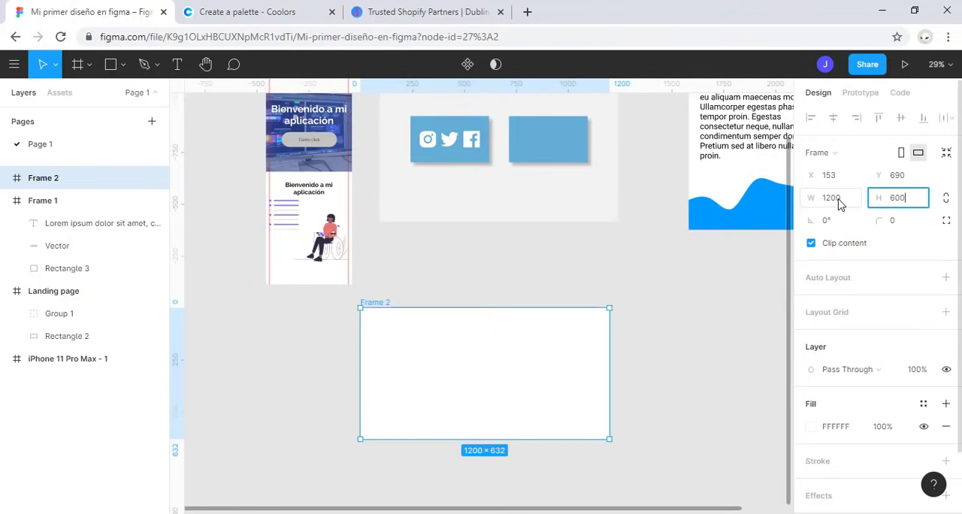
{"action": "left_click", "coordinate": [639, 361]}
{"action": "left_click", "coordinate": [472, 379]}
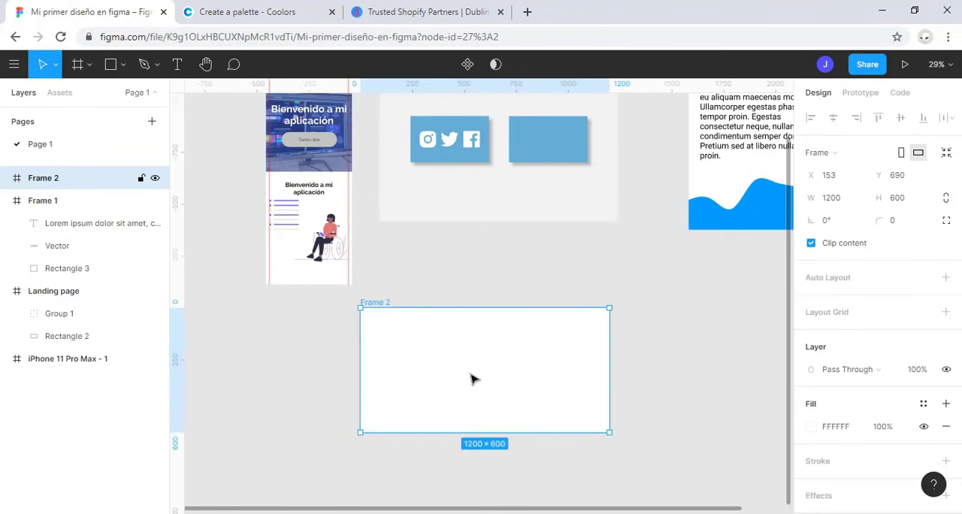
Step: Sketch a freehand triangle-like outline about 283 × 239 inside Frame 2 with the Pencil tool
{"action": "key", "text": "shift+2"}
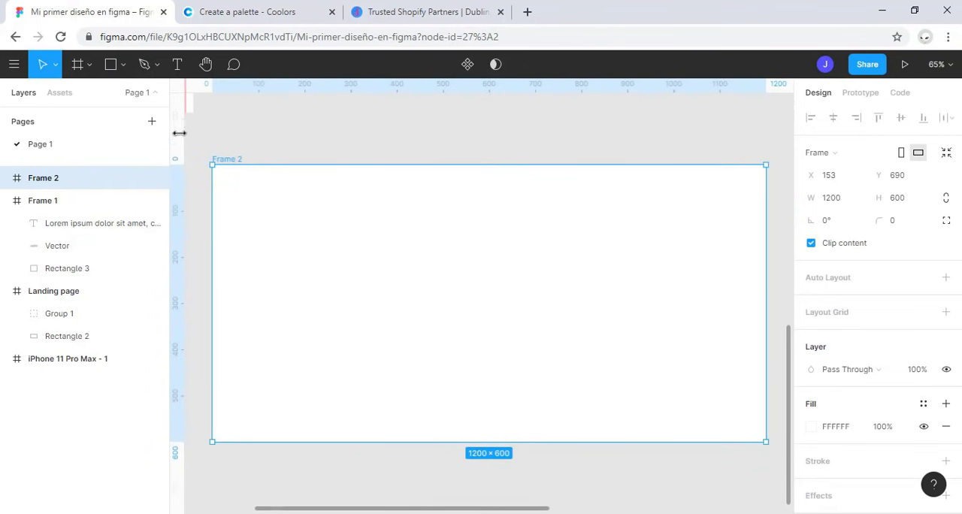
{"action": "left_click", "coordinate": [146, 67]}
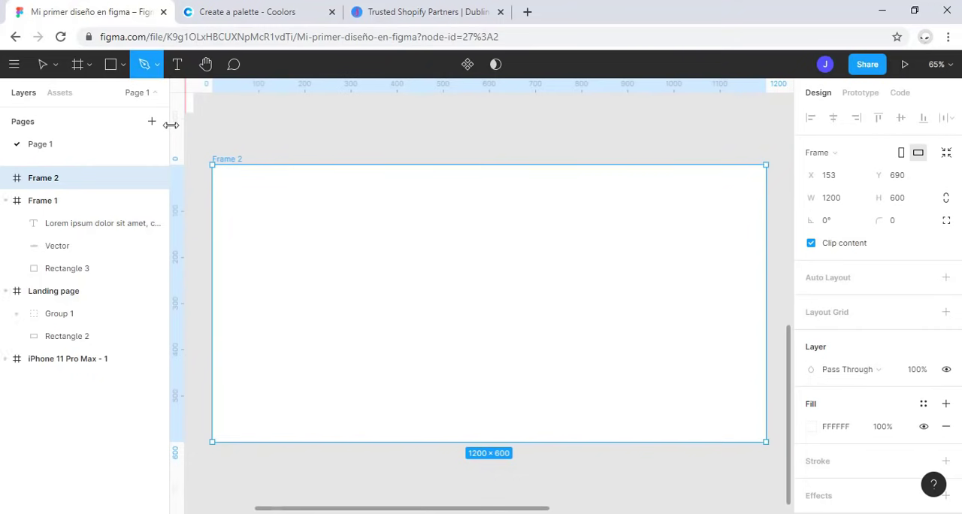
{"action": "left_click", "coordinate": [159, 66]}
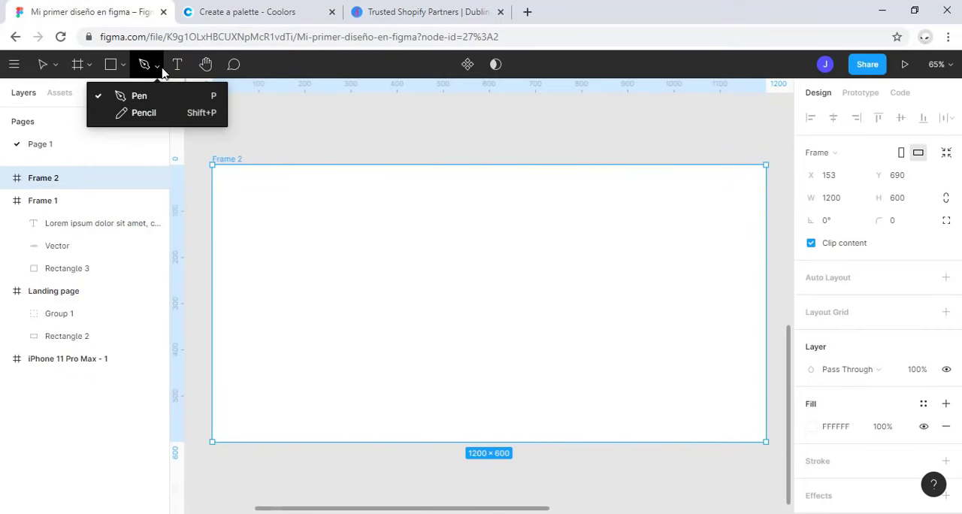
{"action": "left_click", "coordinate": [156, 114]}
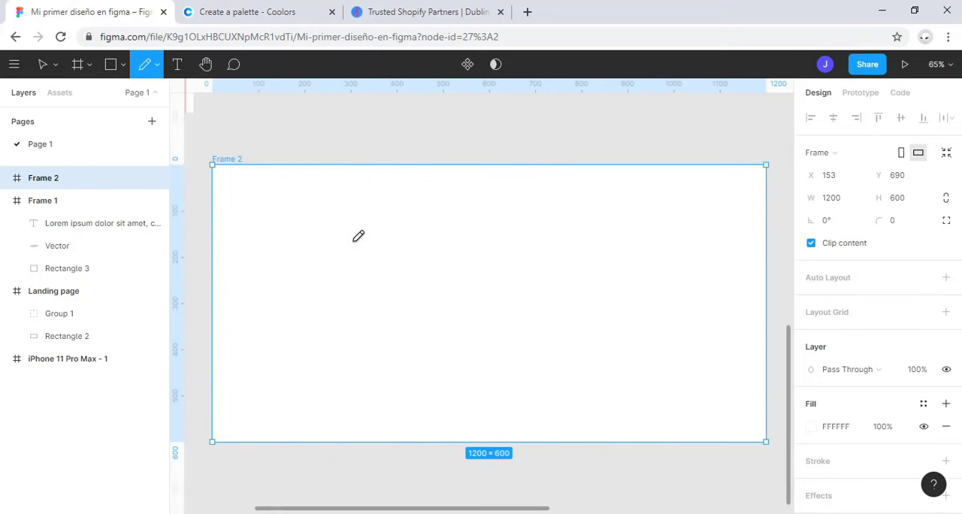
{"action": "mouse_move", "coordinate": [393, 236]}
{"action": "left_mouse_down"}
{"action": "mouse_move", "coordinate": [356, 331]}
{"action": "mouse_move", "coordinate": [459, 336]}
{"action": "mouse_move", "coordinate": [395, 237]}
{"action": "left_mouse_up"}
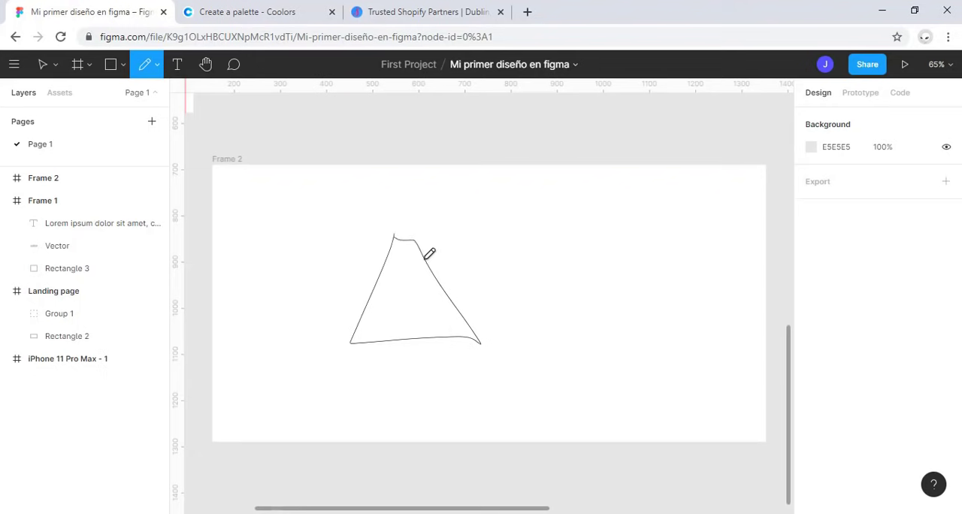
Step: Enlarge the pencil shape to about 434 × 319, shrink it to about 249 × 193 and delete it
{"action": "scroll", "coordinate": [387, 242], "scroll_direction": "up", "scroll_amount": 5}
{"action": "key", "text": "v"}
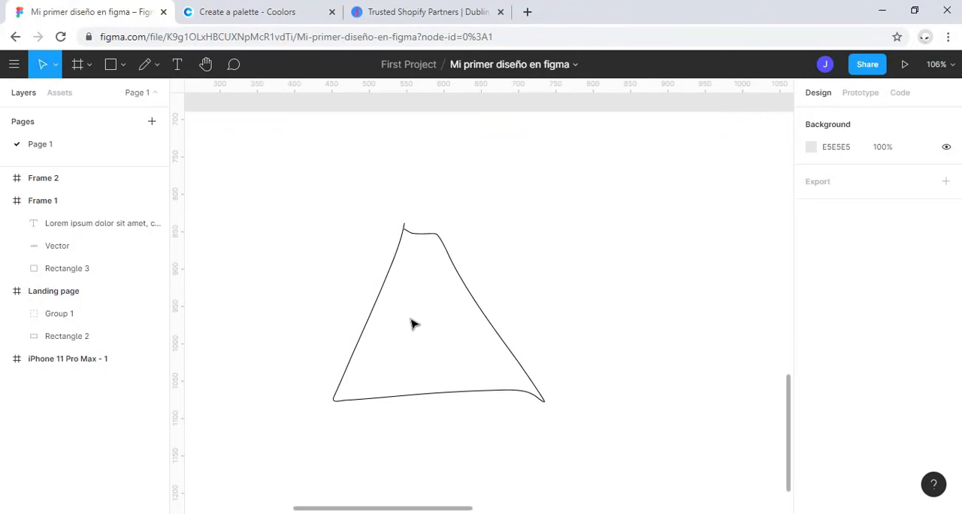
{"action": "left_click", "coordinate": [376, 312]}
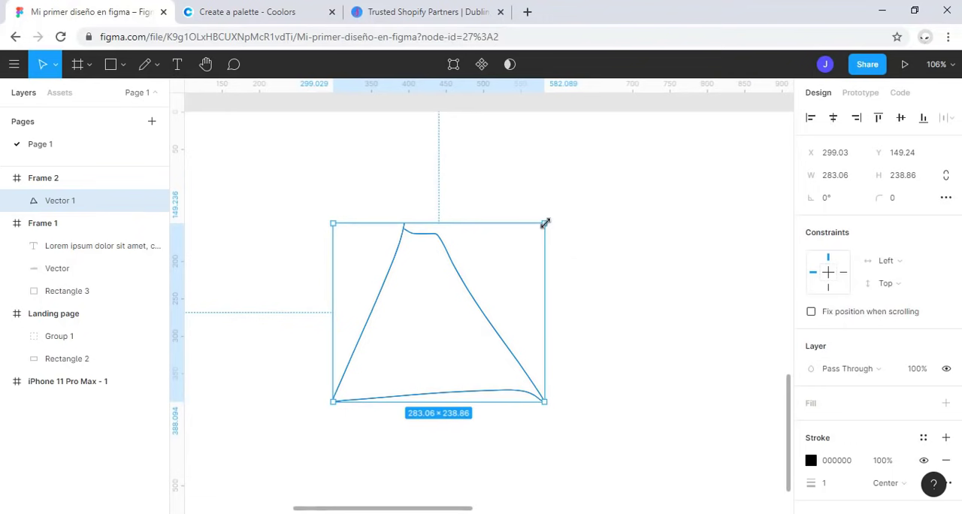
{"action": "left_click_drag", "start_coordinate": [544, 223], "coordinate": [656, 163]}
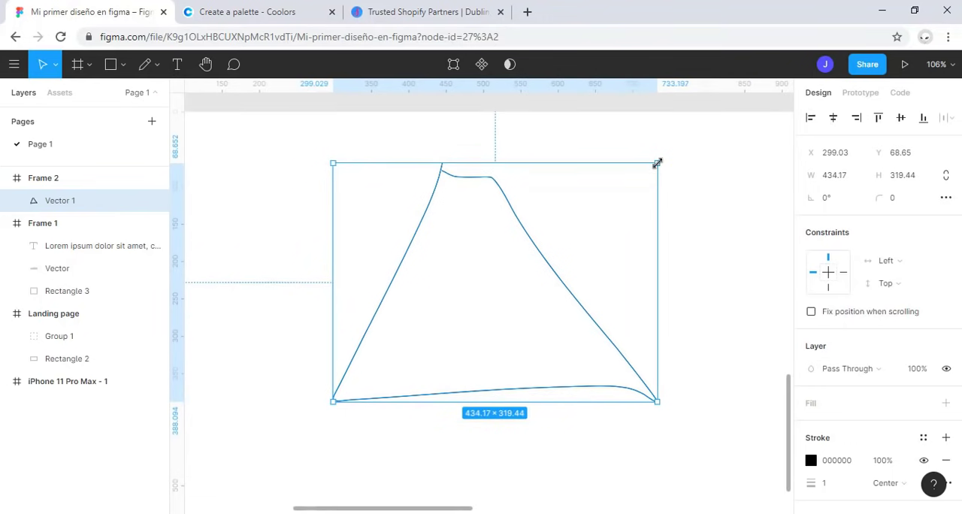
{"action": "left_click_drag", "start_coordinate": [657, 162], "coordinate": [518, 257]}
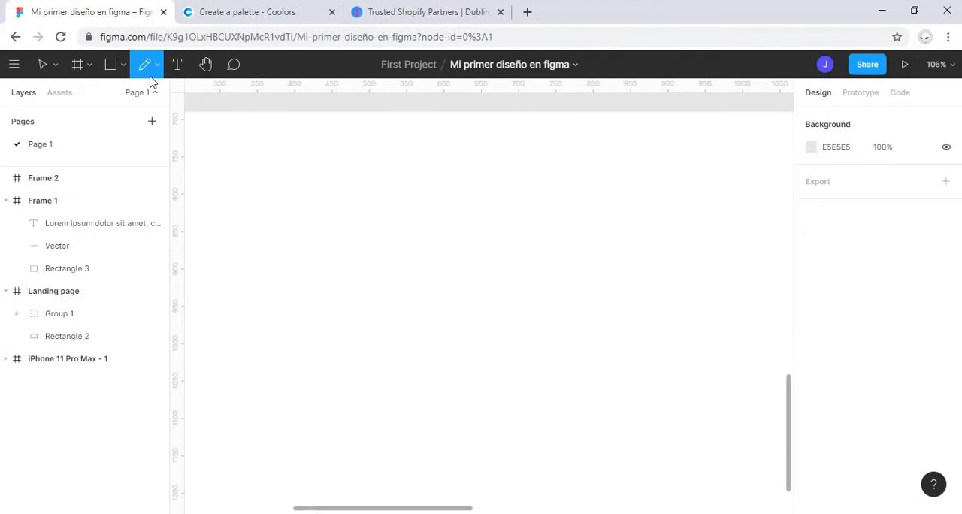
Step: Draw a wavy curved path across the upper half of Frame 2 with the Pen tool, ending just beyond the frame's right edge
{"action": "left_click", "coordinate": [155, 64]}
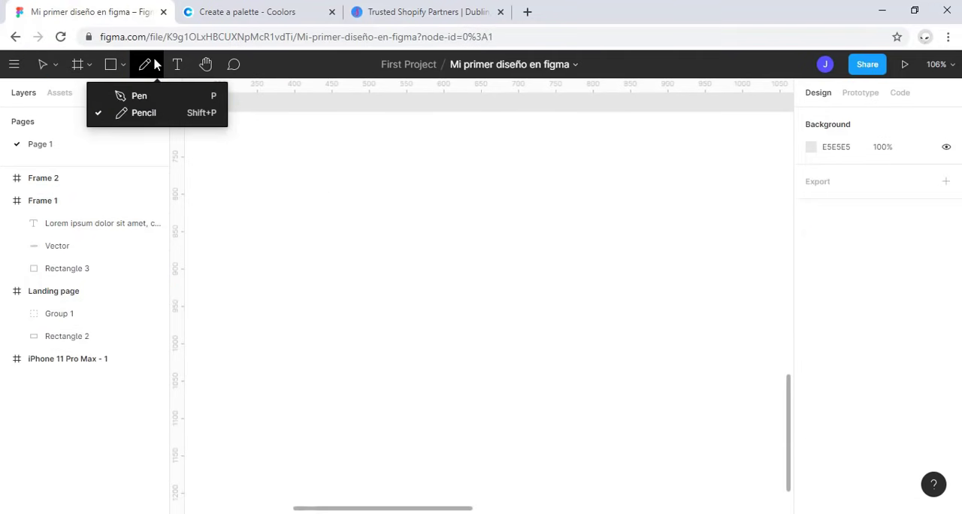
{"action": "left_click", "coordinate": [161, 95]}
{"action": "scroll", "coordinate": [418, 301], "scroll_direction": "down", "scroll_amount": 3}
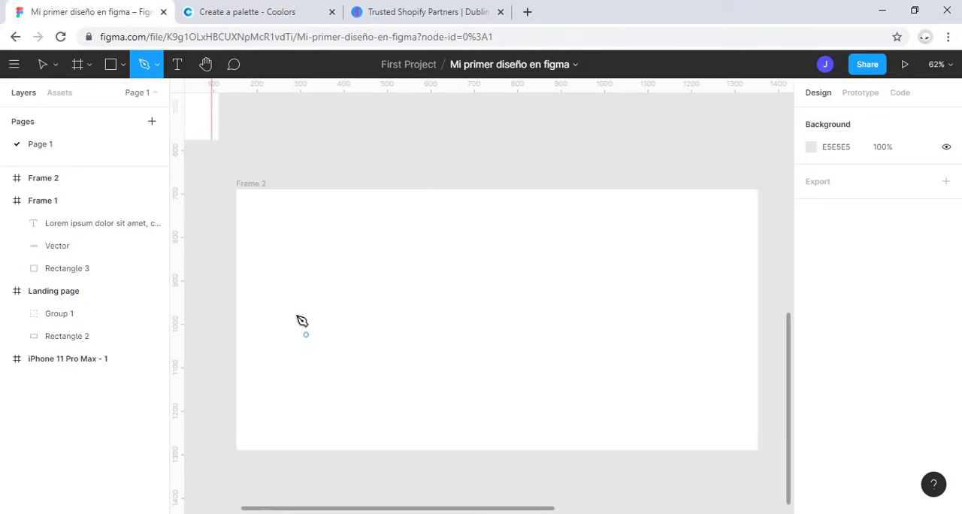
{"action": "left_click", "coordinate": [328, 268]}
{"action": "left_click_drag", "start_coordinate": [489, 269], "coordinate": [568, 346]}
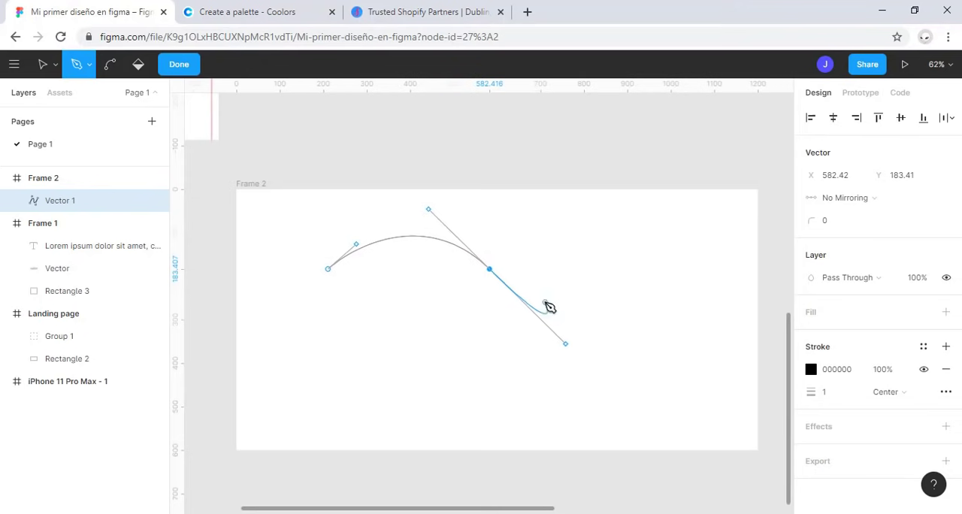
{"action": "left_click_drag", "start_coordinate": [637, 268], "coordinate": [764, 243]}
{"action": "left_click", "coordinate": [773, 242]}
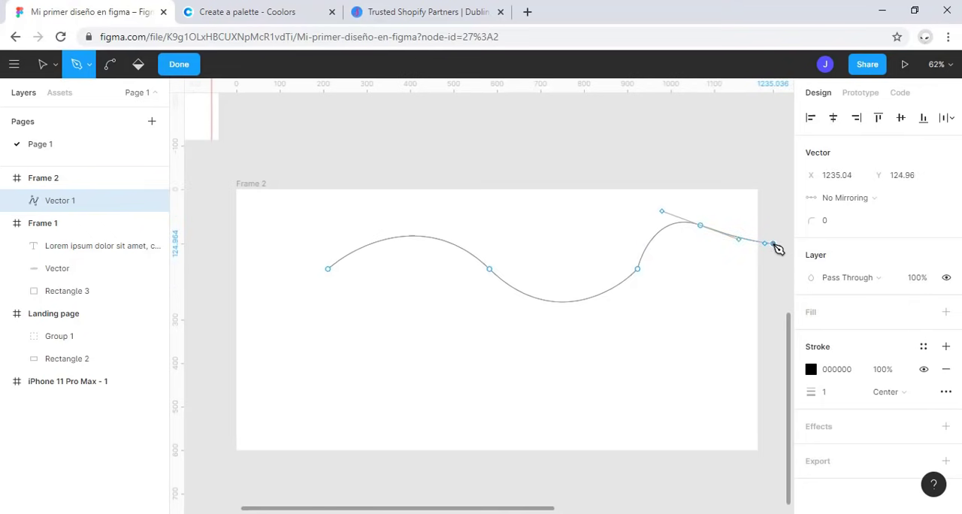
Step: Close the wavy path with straight side and base segments into a shape about 1162 × 231 and leave vector editing
{"action": "left_click", "coordinate": [773, 322]}
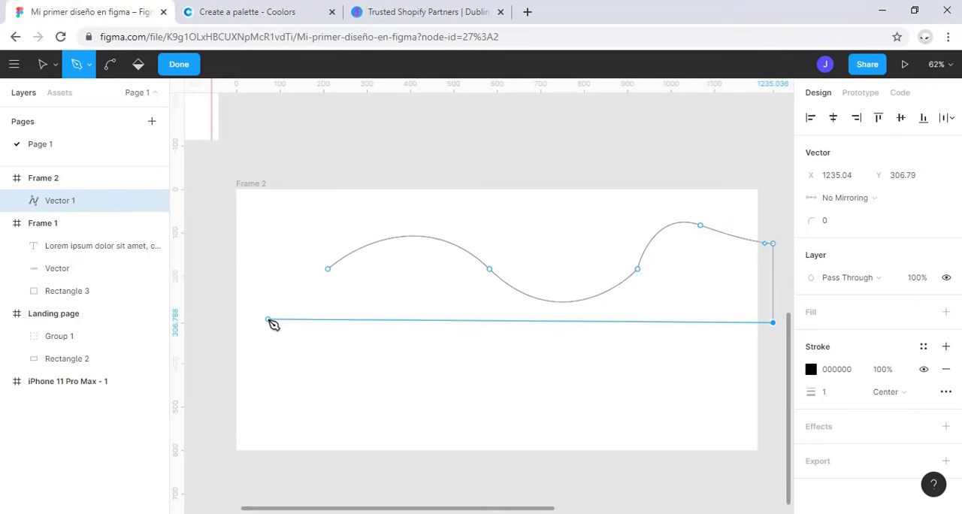
{"action": "left_click", "coordinate": [269, 318]}
{"action": "left_click", "coordinate": [273, 268]}
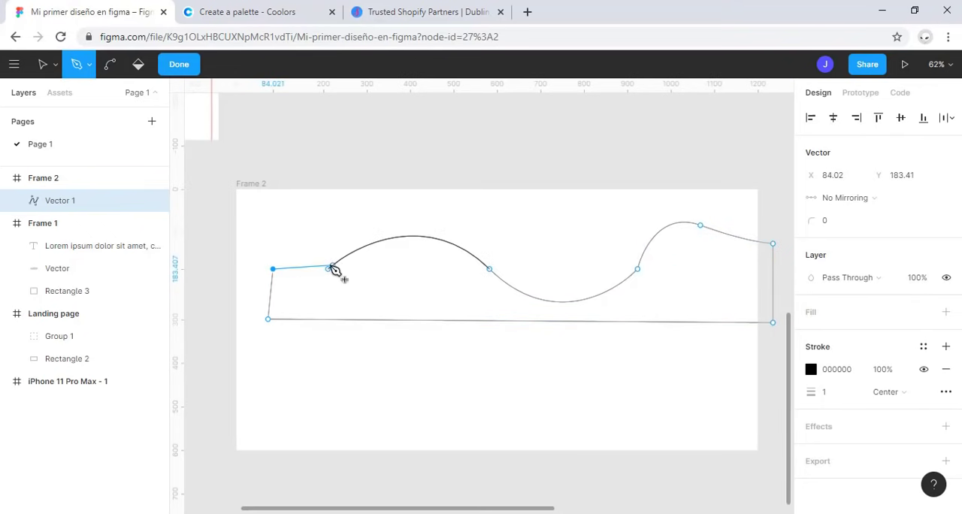
{"action": "left_click", "coordinate": [327, 269]}
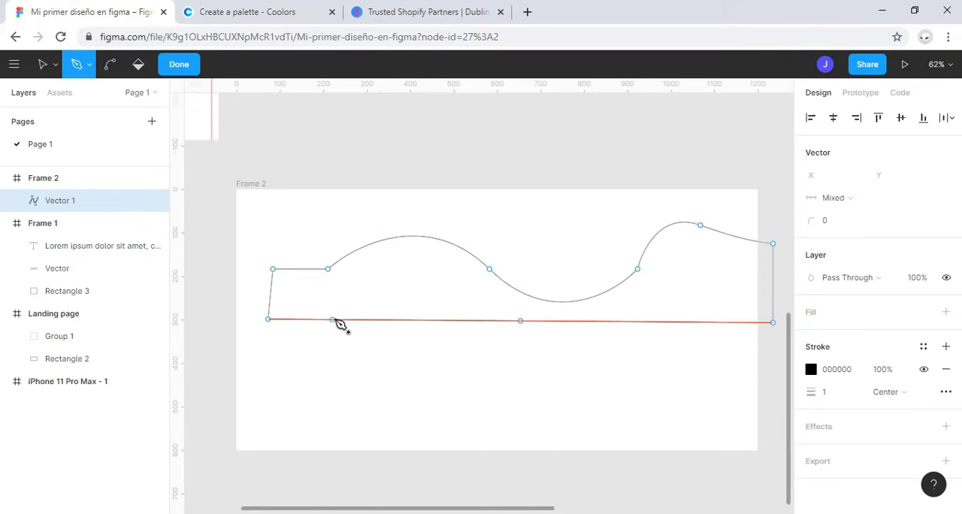
{"action": "key", "text": "Escape"}
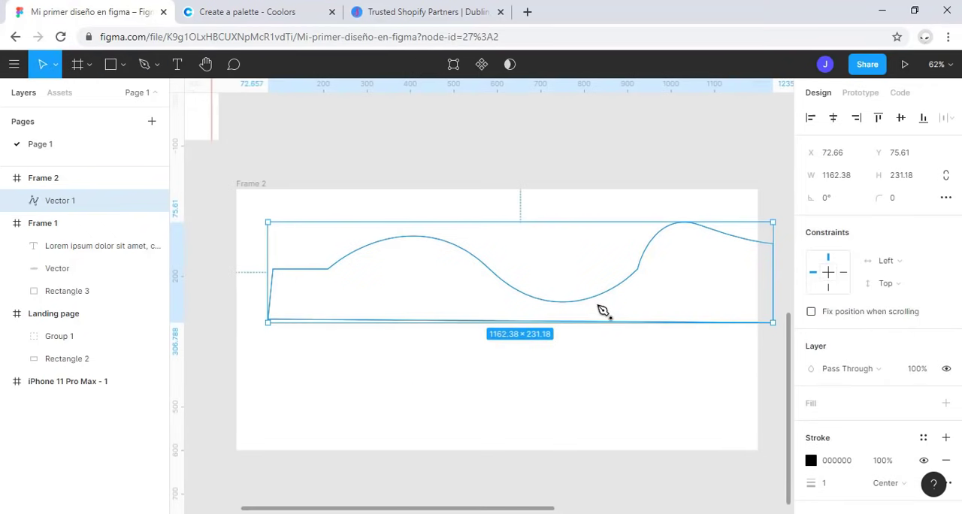
Step: Centre the wave shape horizontally within Frame 2 at about X 18.81, Y 41.52, and give it a solid FF2121 red fill
{"action": "left_click_drag", "start_coordinate": [568, 295], "coordinate": [545, 279]}
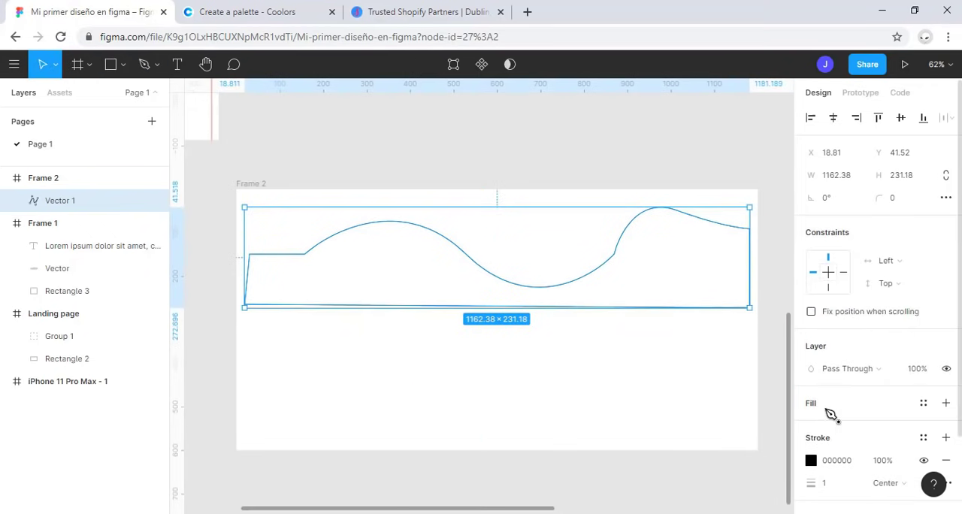
{"action": "left_click", "coordinate": [829, 410]}
{"action": "left_click", "coordinate": [810, 425]}
{"action": "left_click", "coordinate": [762, 236]}
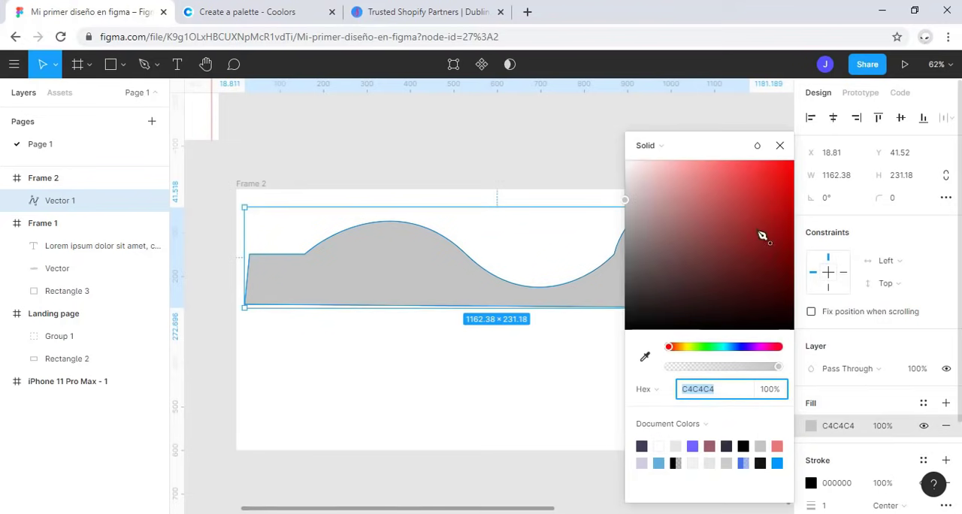
{"action": "left_click", "coordinate": [505, 402]}
{"action": "left_click", "coordinate": [678, 265]}
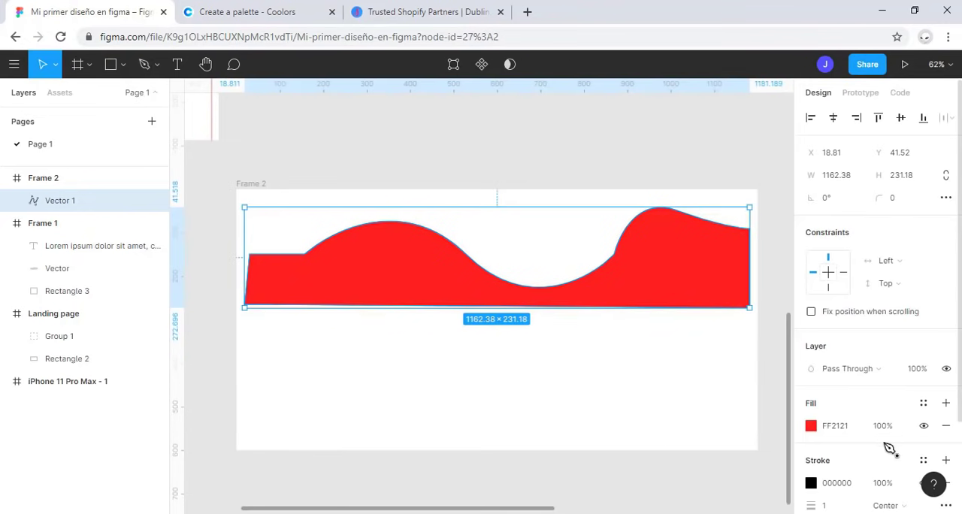
Step: Remove the red wave shape's stroke and move the shape down to about Y 93.47 in Frame 2
{"action": "scroll", "coordinate": [879, 405], "scroll_direction": "down", "scroll_amount": 3}
{"action": "left_click", "coordinate": [945, 369]}
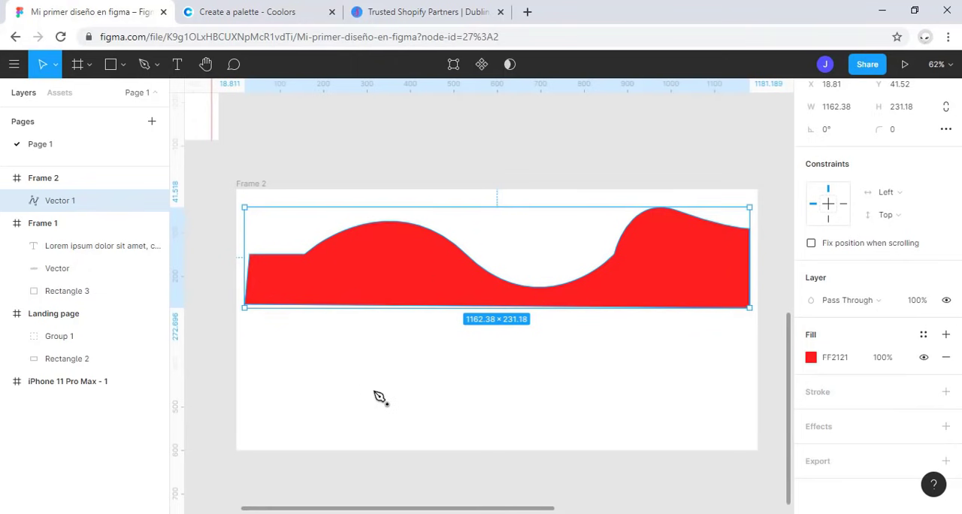
{"action": "left_click_drag", "start_coordinate": [363, 278], "coordinate": [363, 300]}
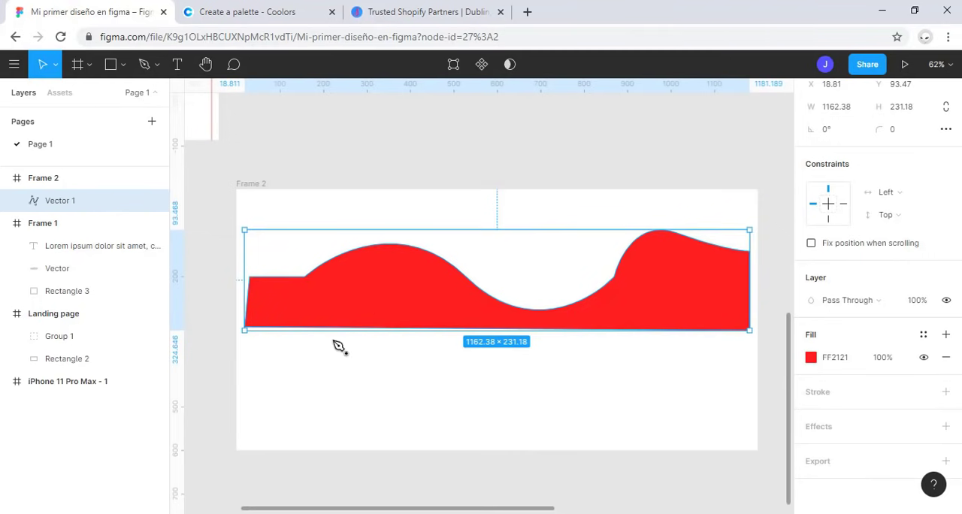
Step: Delete the red wave shape from Frame 2
{"action": "key", "text": "Delete"}
{"action": "key", "text": "Escape"}
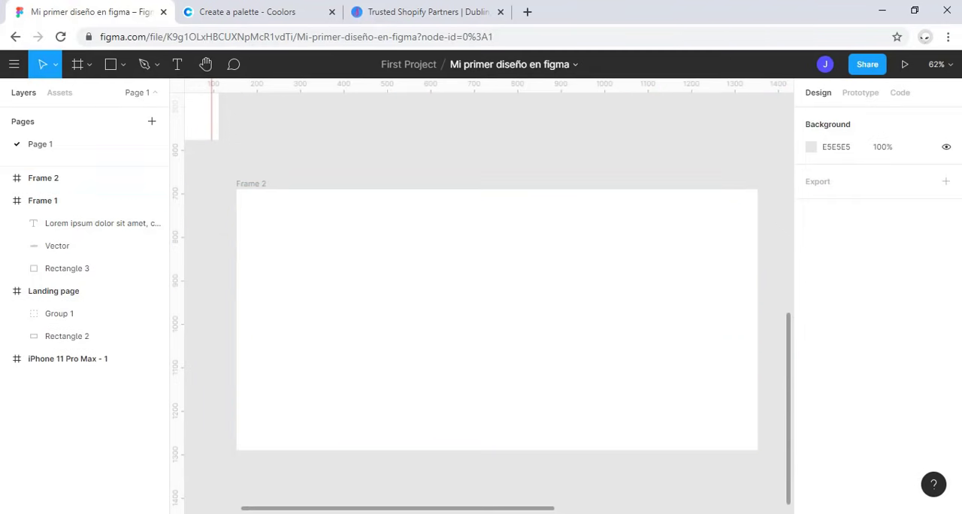
Step: Draw an eleven-point zigzag path with the Pen tool across Frame 2's lower part, starting and ending just beyond its side edges
{"action": "left_click", "coordinate": [148, 72]}
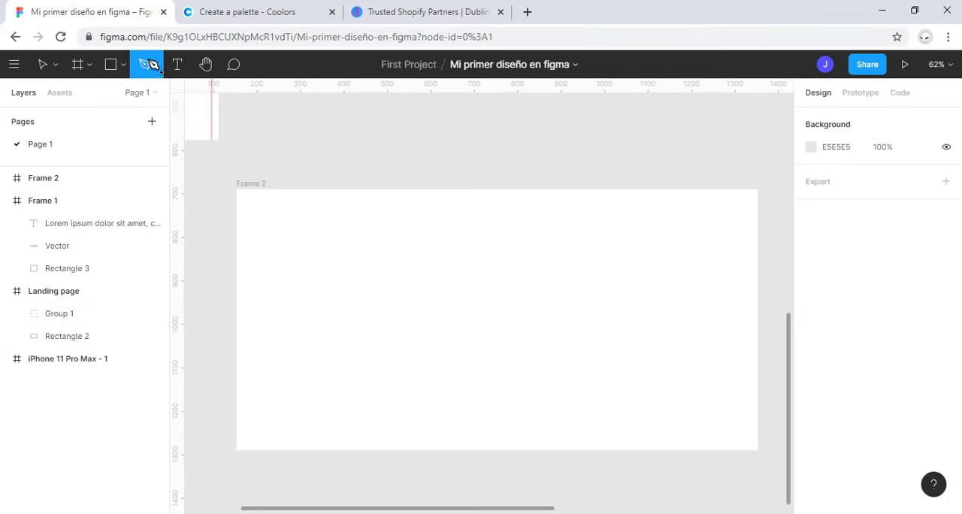
{"action": "left_click", "coordinate": [219, 374]}
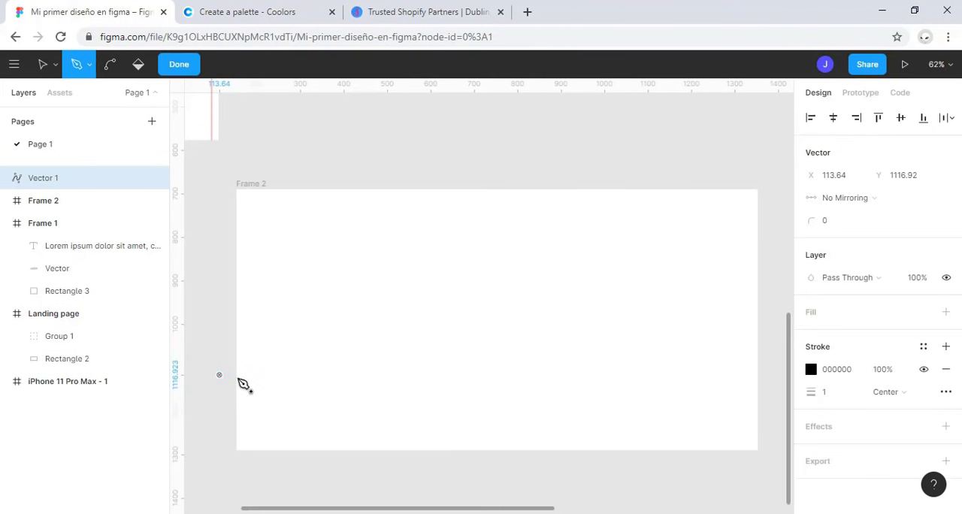
{"action": "left_click", "coordinate": [286, 405]}
{"action": "left_click", "coordinate": [367, 371]}
{"action": "left_click", "coordinate": [406, 406]}
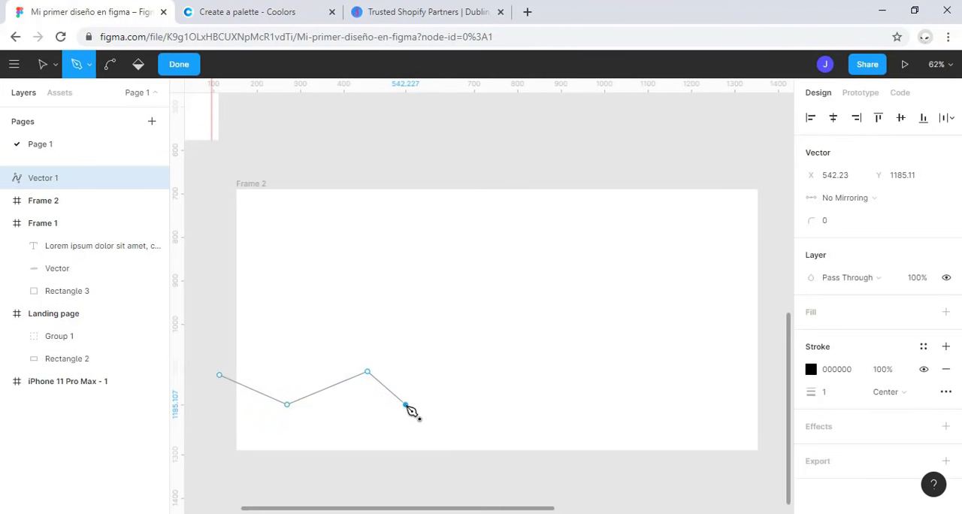
{"action": "left_click", "coordinate": [480, 374]}
{"action": "left_click", "coordinate": [526, 404]}
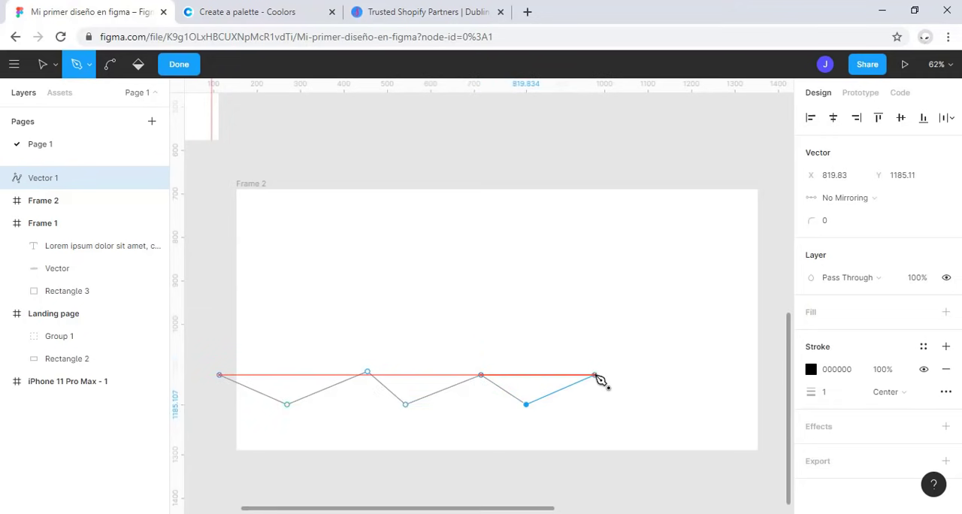
{"action": "left_click", "coordinate": [594, 374]}
{"action": "left_click", "coordinate": [636, 398]}
{"action": "left_click", "coordinate": [689, 371]}
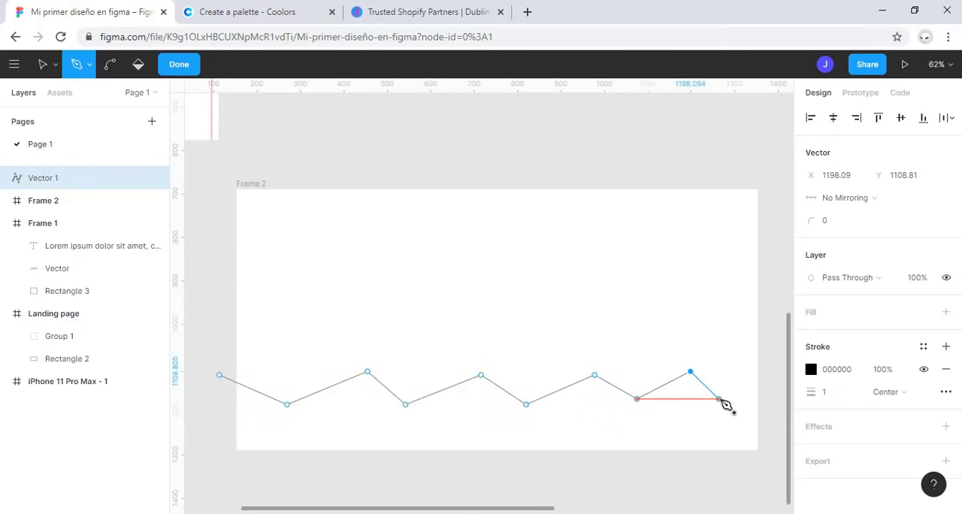
{"action": "left_click", "coordinate": [720, 398]}
{"action": "left_click", "coordinate": [767, 365]}
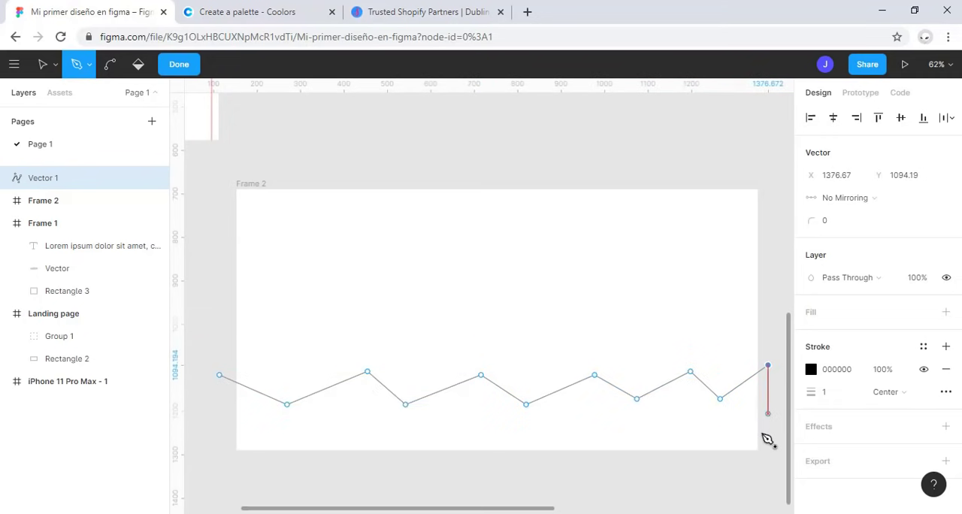
Step: Close the zigzag path with straight side segments and a base segment running just below Frame 2
{"action": "left_click", "coordinate": [767, 470]}
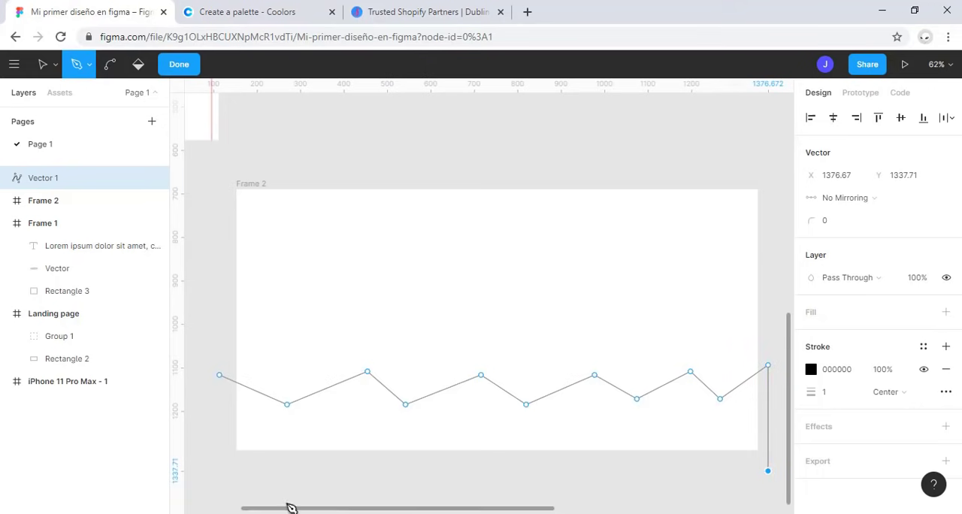
{"action": "left_click", "coordinate": [219, 466]}
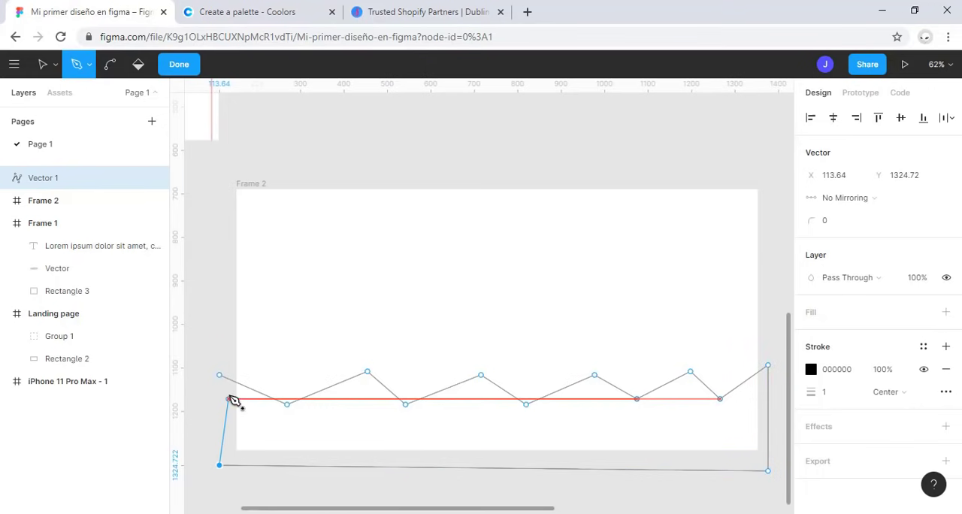
{"action": "left_click", "coordinate": [220, 374]}
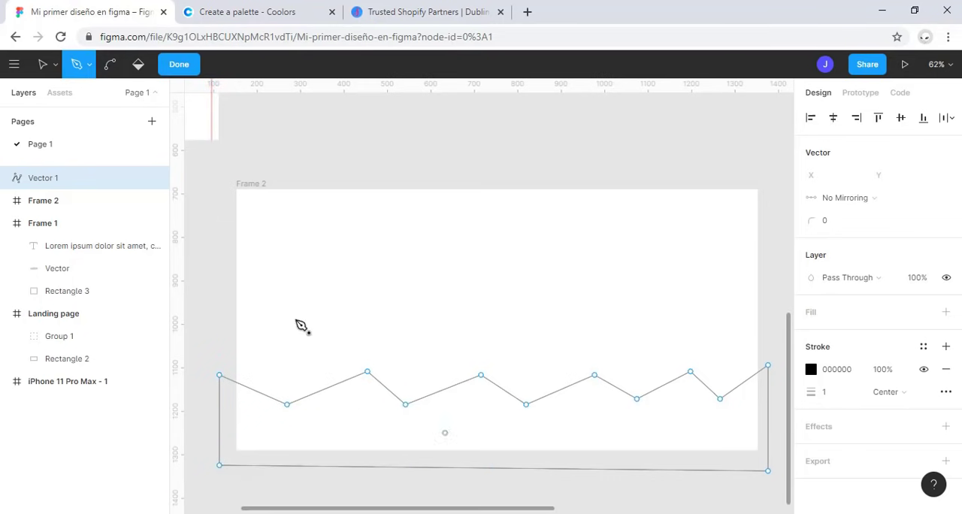
{"action": "left_click", "coordinate": [383, 199]}
Step: Fill the closed zigzag shape with the Paint Bucket and set its fill colour to CA5353
{"action": "left_click", "coordinate": [147, 68]}
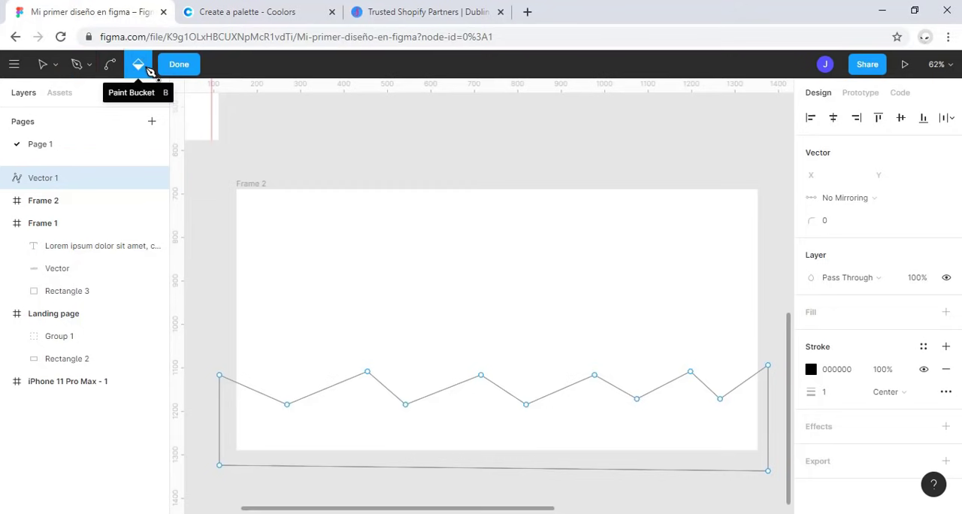
{"action": "left_click", "coordinate": [381, 427]}
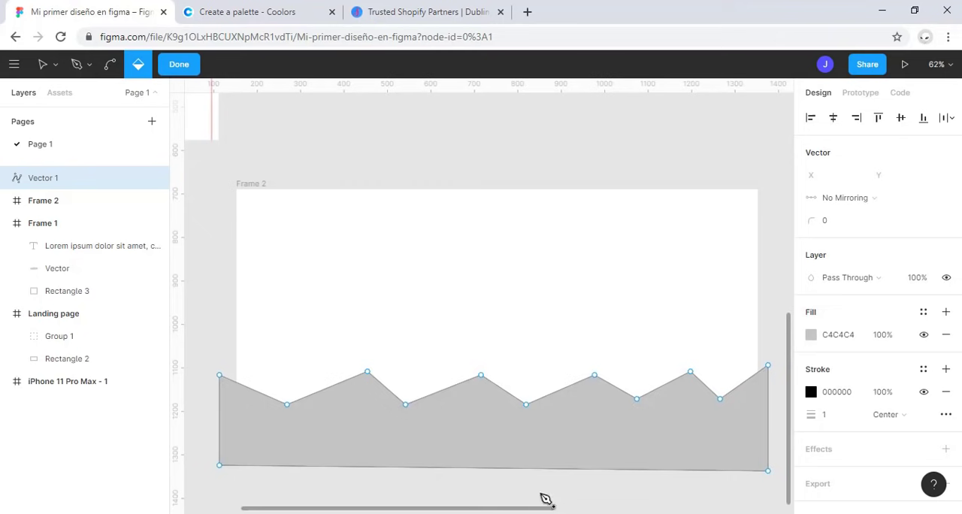
{"action": "left_click", "coordinate": [813, 336]}
{"action": "left_click", "coordinate": [727, 205]}
{"action": "left_click_drag", "start_coordinate": [727, 205], "coordinate": [723, 195]}
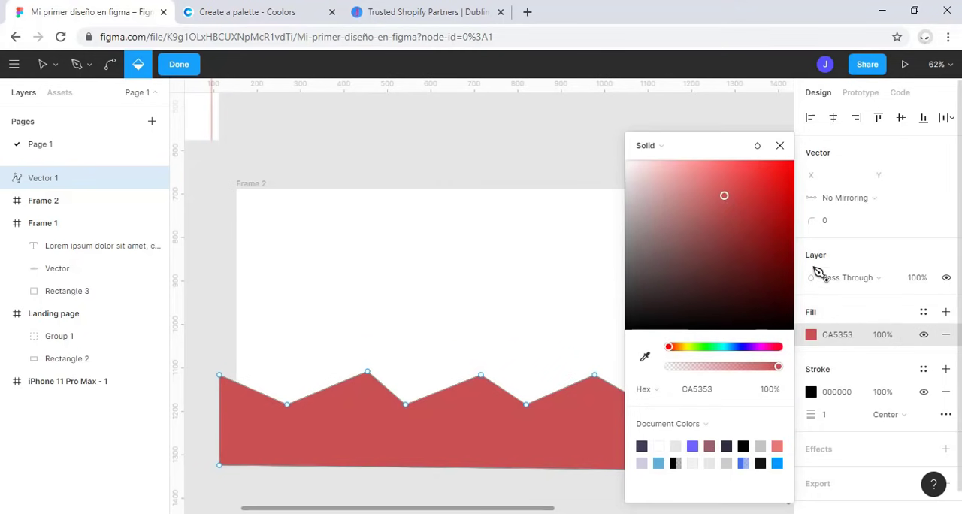
{"action": "left_click", "coordinate": [780, 146]}
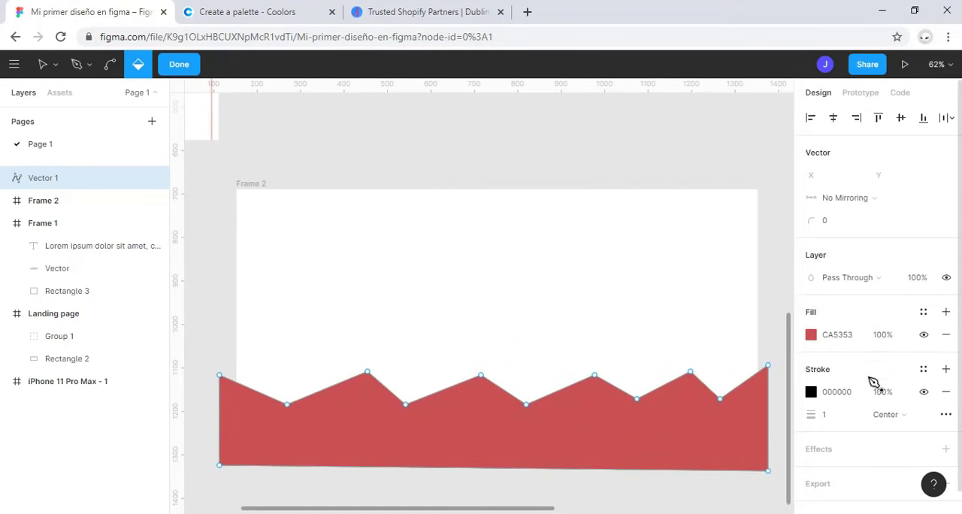
Step: Remove the zigzag shape's stroke and refill it with the Paint Bucket in solid BD2F2F red
{"action": "left_click", "coordinate": [945, 391]}
{"action": "left_click", "coordinate": [355, 400]}
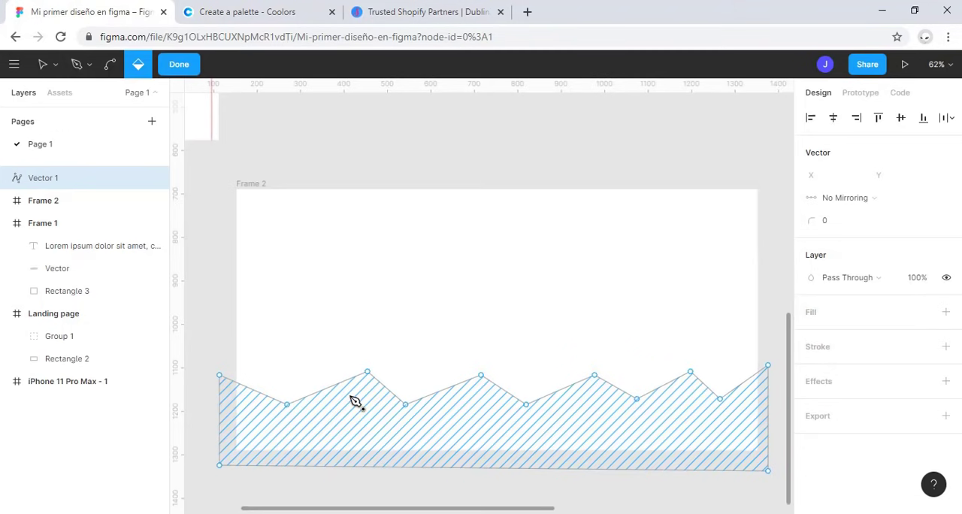
{"action": "left_click", "coordinate": [355, 401]}
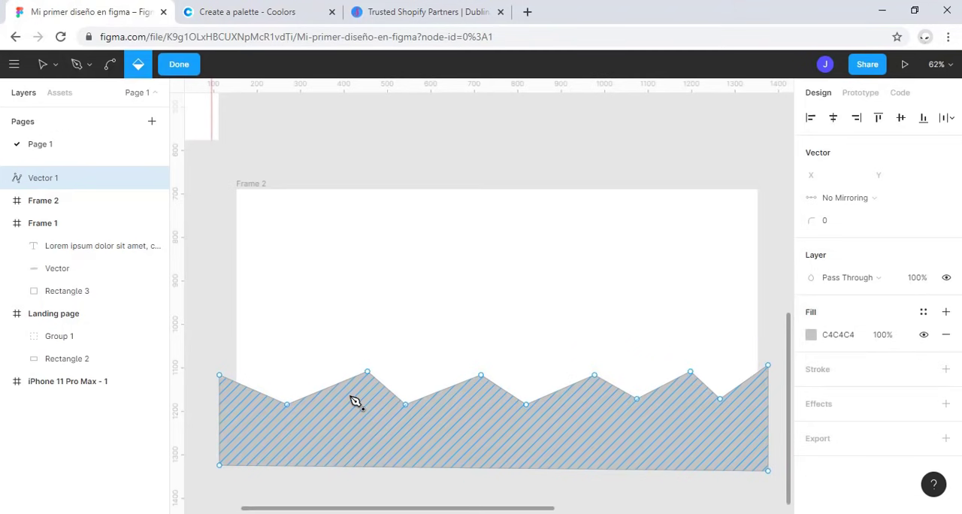
{"action": "left_click", "coordinate": [811, 335]}
{"action": "left_click", "coordinate": [751, 204]}
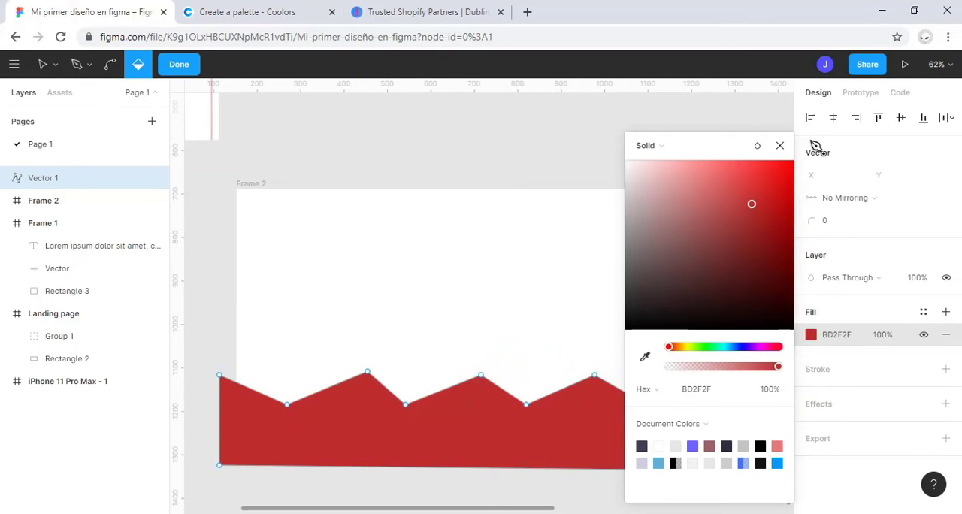
{"action": "left_click", "coordinate": [779, 145]}
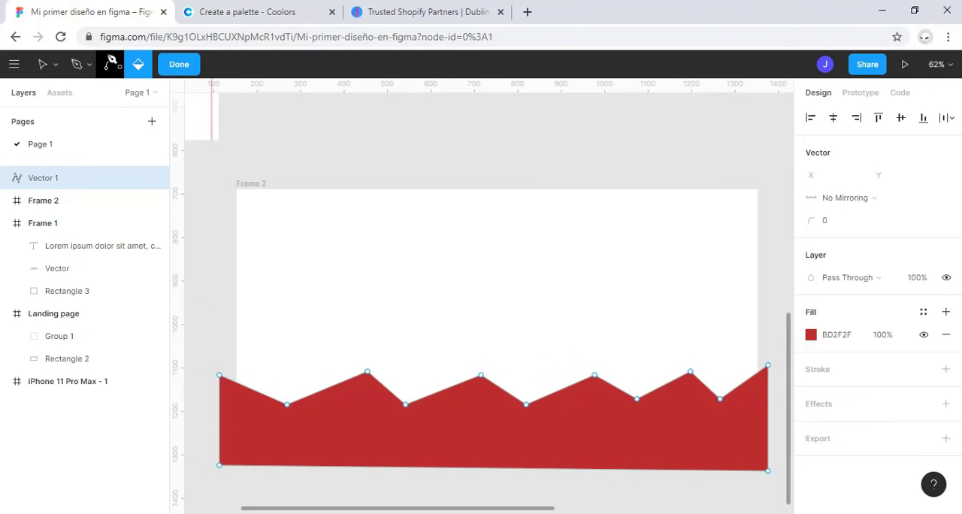
Step: Curve the first four points of the zigzag edge, from the left, into smooth waves with the Bend tool
{"action": "left_click", "coordinate": [111, 66]}
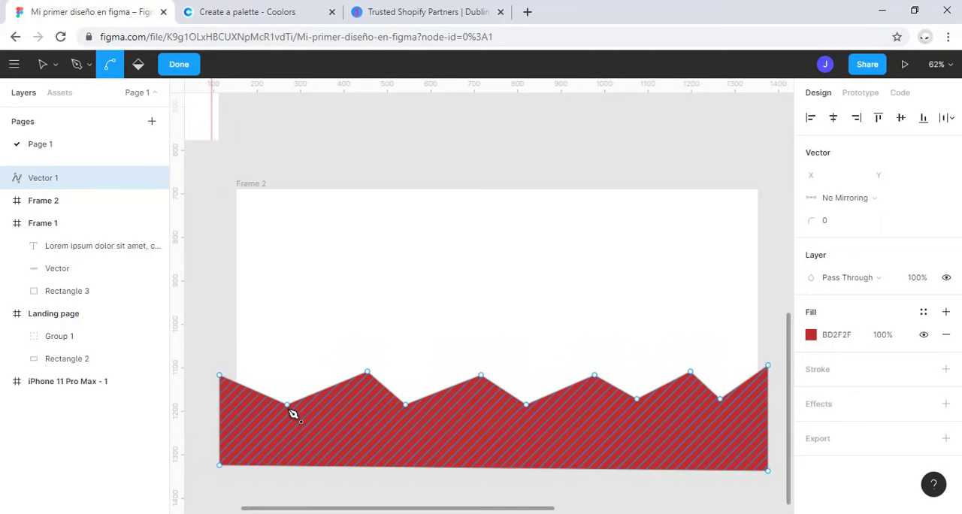
{"action": "left_click_drag", "start_coordinate": [287, 408], "coordinate": [321, 405]}
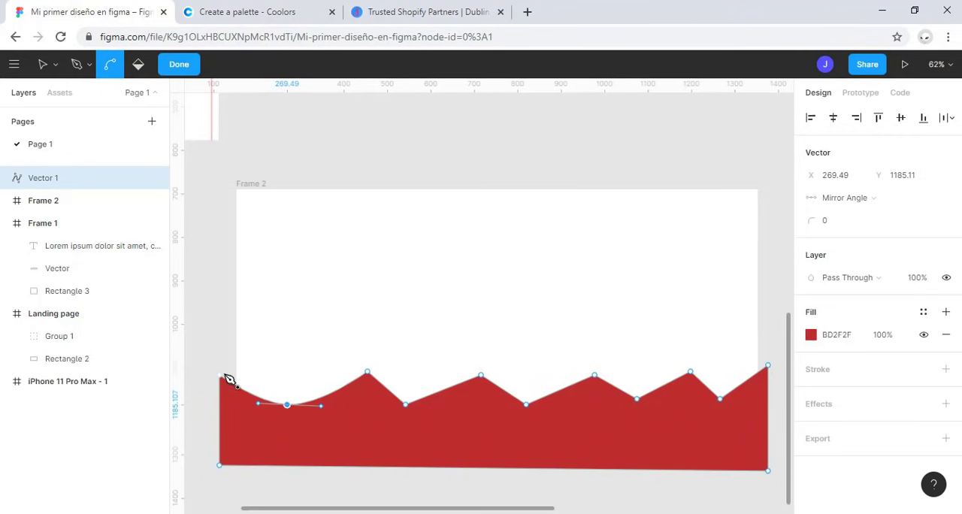
{"action": "left_click_drag", "start_coordinate": [223, 377], "coordinate": [318, 391]}
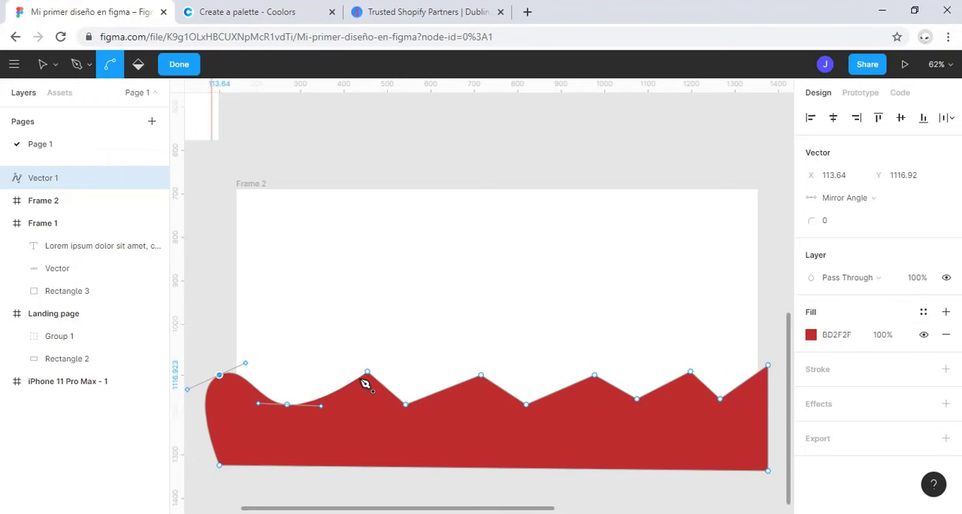
{"action": "left_click_drag", "start_coordinate": [367, 372], "coordinate": [436, 414]}
{"action": "key", "text": "ctrl+a"}
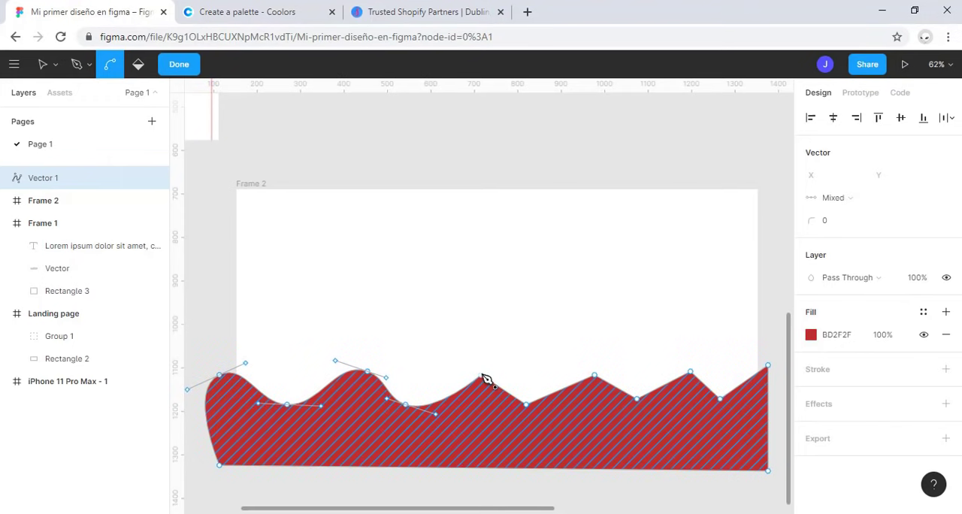
Step: Curve the remaining seven points of the zigzag edge into smooth waves, finishing at the corner beyond Frame 2's right edge
{"action": "left_click", "coordinate": [482, 375]}
{"action": "left_click", "coordinate": [525, 404]}
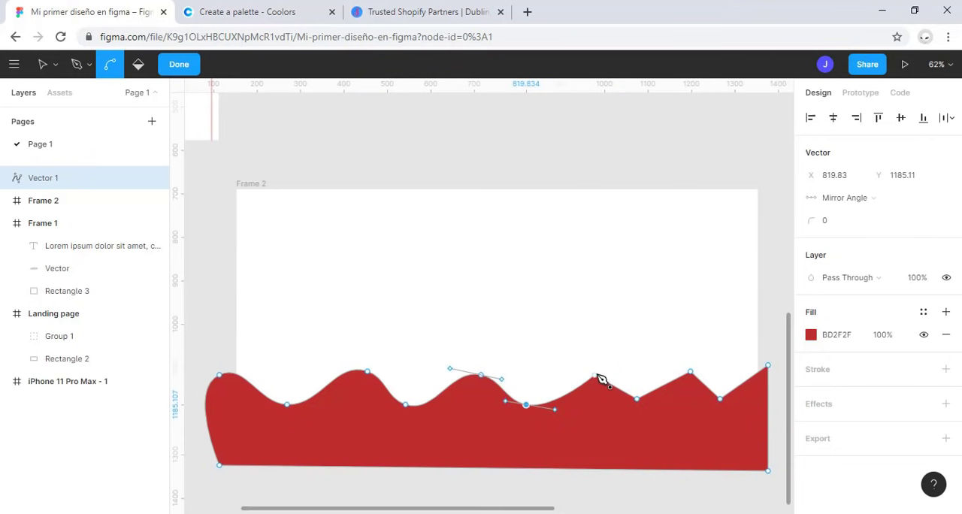
{"action": "left_click", "coordinate": [595, 375]}
{"action": "left_click", "coordinate": [637, 399]}
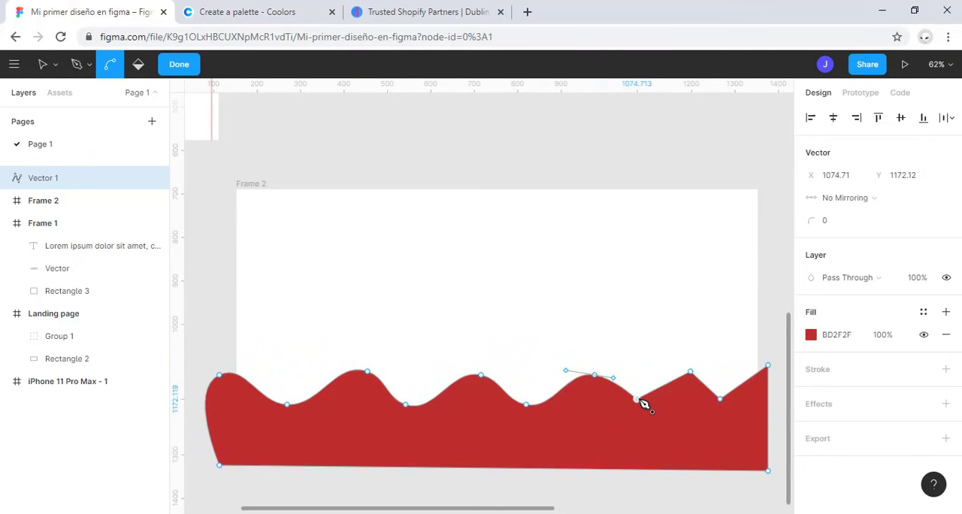
{"action": "left_click", "coordinate": [689, 372]}
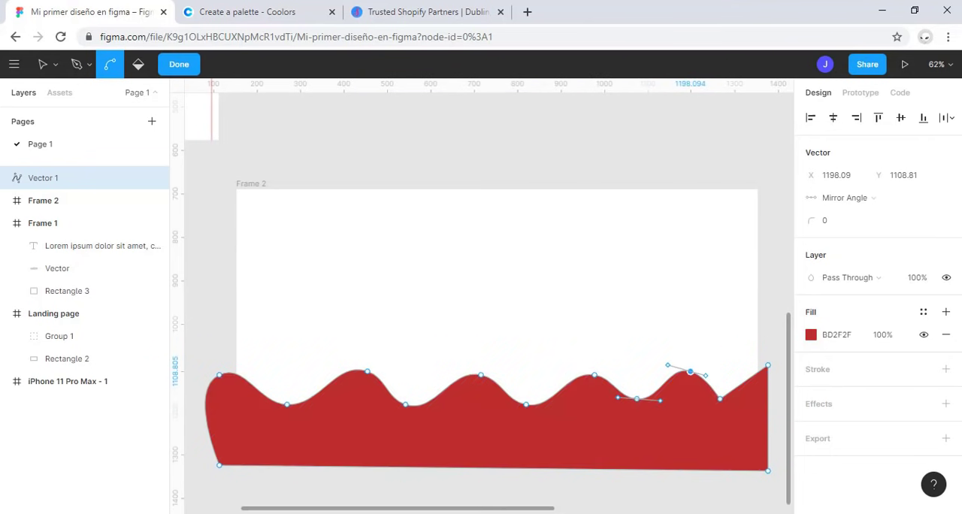
{"action": "left_click", "coordinate": [721, 399]}
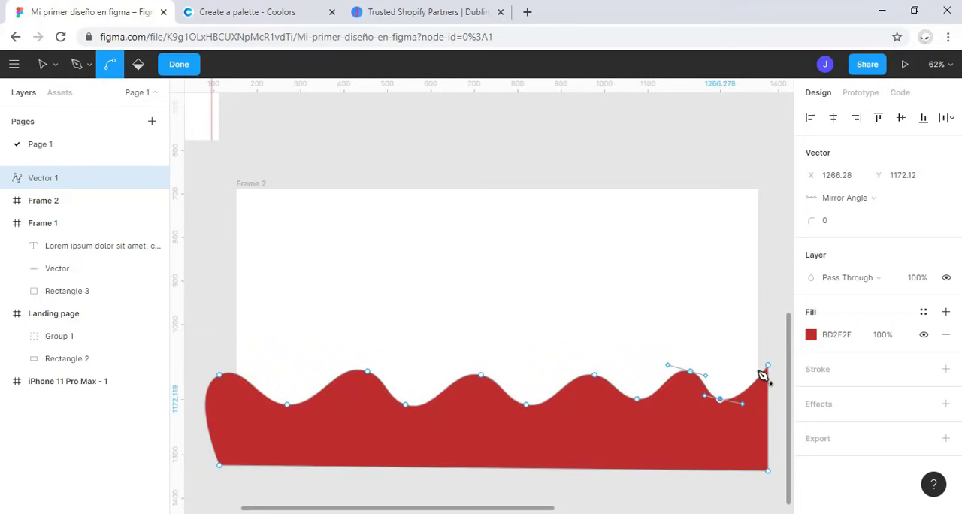
{"action": "left_click", "coordinate": [768, 368]}
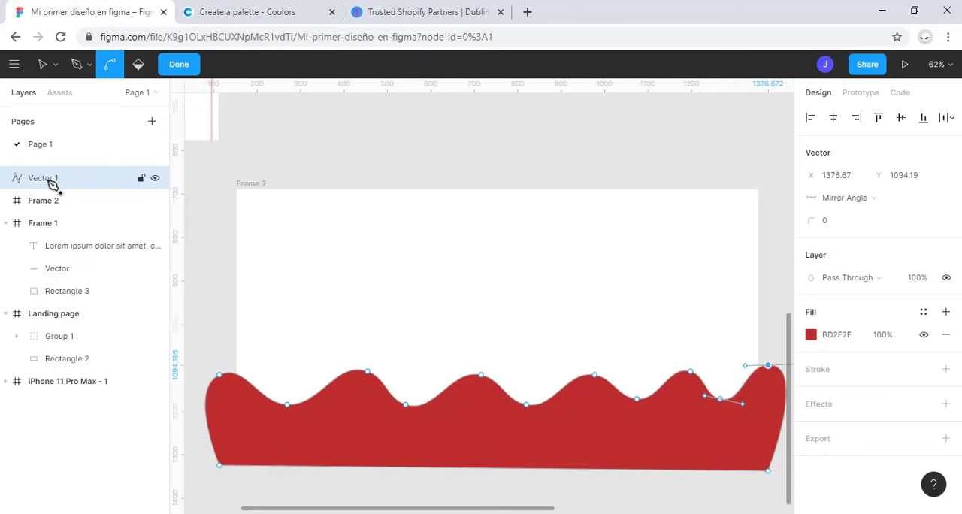
Step: Nest the Vector 1 layer inside Frame 2 so the frame clips it, and leave vector editing
{"action": "mouse_move", "coordinate": [51, 183]}
{"action": "left_mouse_down"}
{"action": "mouse_move", "coordinate": [53, 213]}
{"action": "mouse_move", "coordinate": [70, 184]}
{"action": "left_mouse_up"}
{"action": "left_click", "coordinate": [333, 419]}
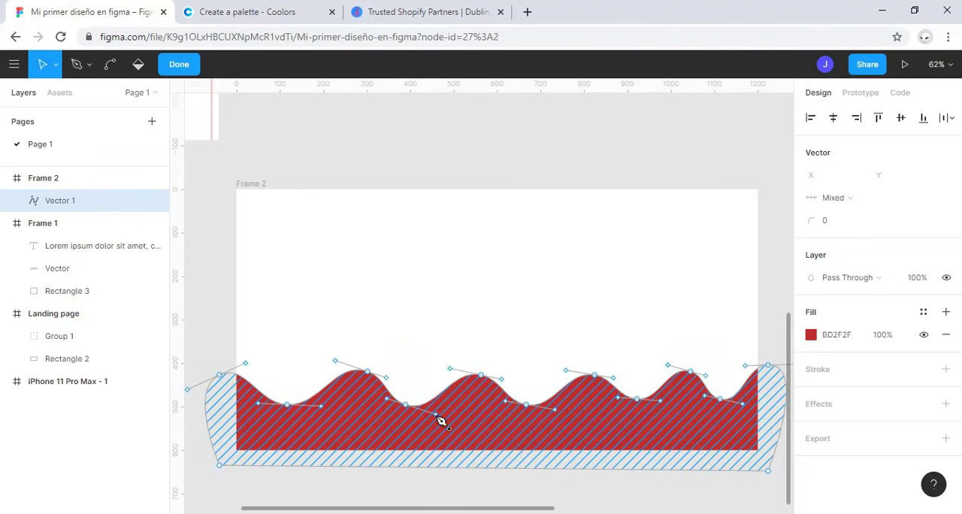
{"action": "key", "text": "Escape"}
{"action": "key", "text": "Escape"}
{"action": "key", "text": "Escape"}
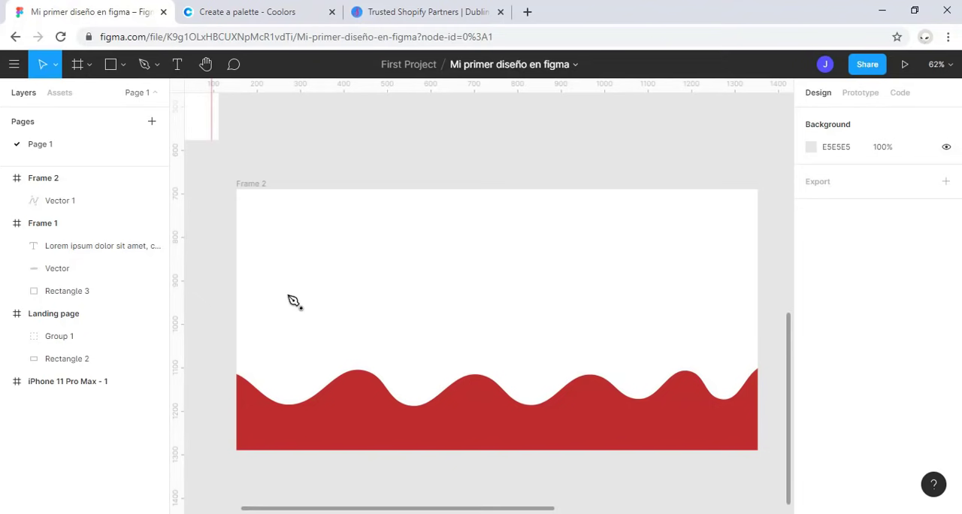
Step: Add an export setting in SVG format to Vector 1 in Frame 2 and export it
{"action": "left_click", "coordinate": [60, 200]}
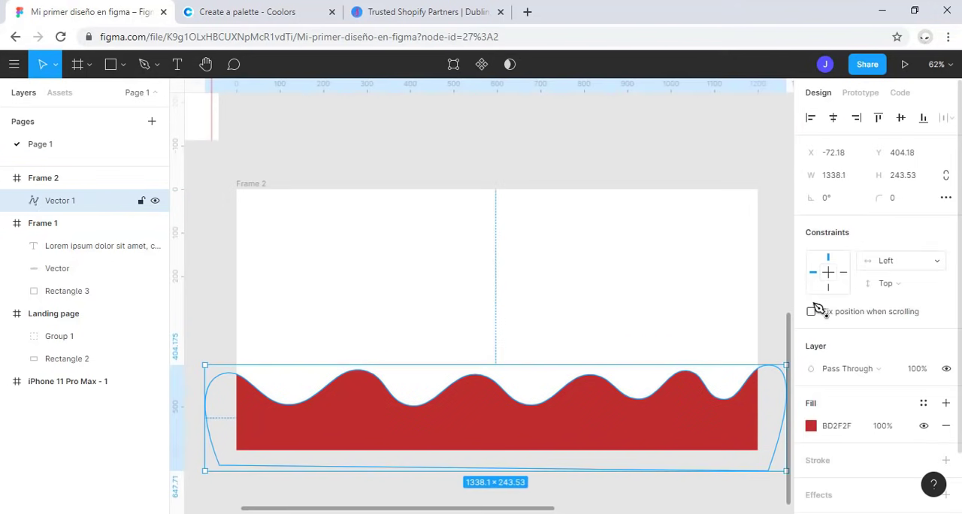
{"action": "scroll", "coordinate": [842, 330], "scroll_direction": "down", "scroll_amount": 2}
{"action": "scroll", "coordinate": [847, 463], "scroll_direction": "down", "scroll_amount": 2}
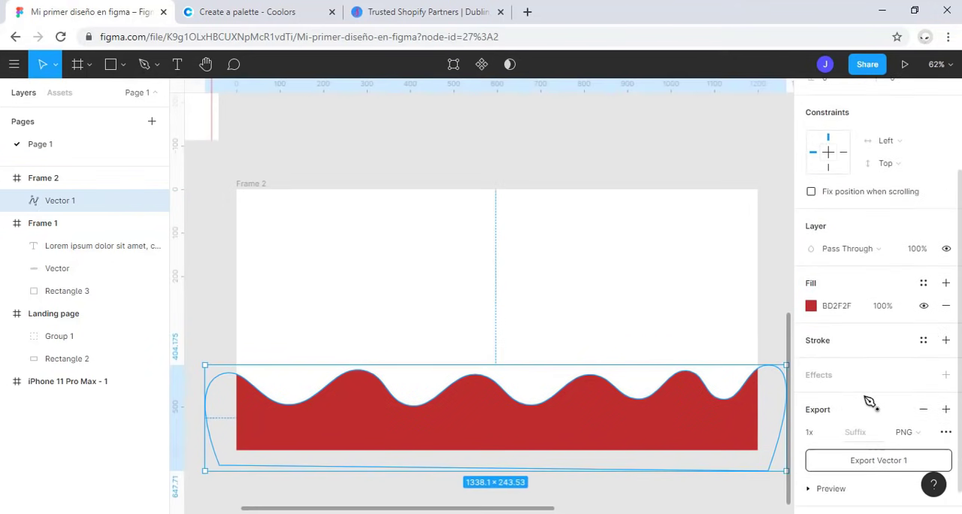
{"action": "left_click", "coordinate": [913, 405]}
{"action": "left_click", "coordinate": [918, 436]}
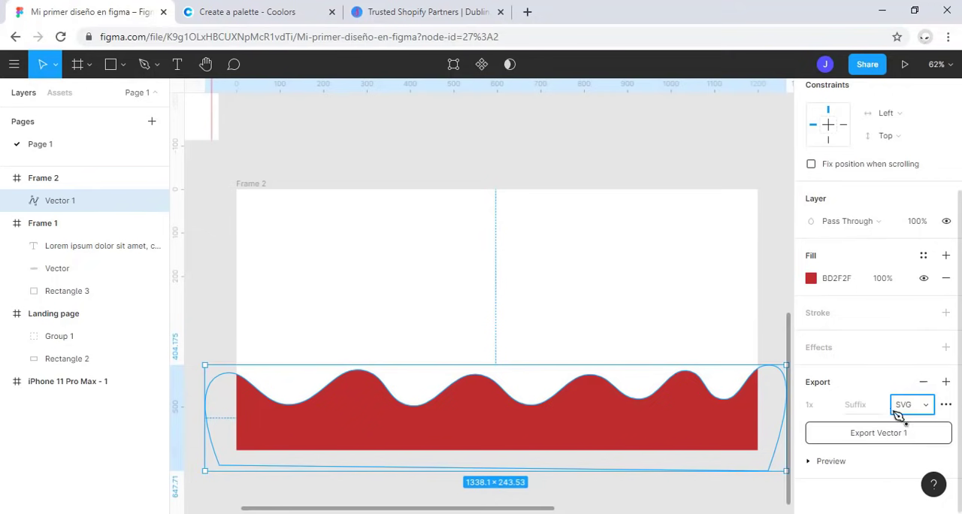
{"action": "left_click", "coordinate": [896, 435]}
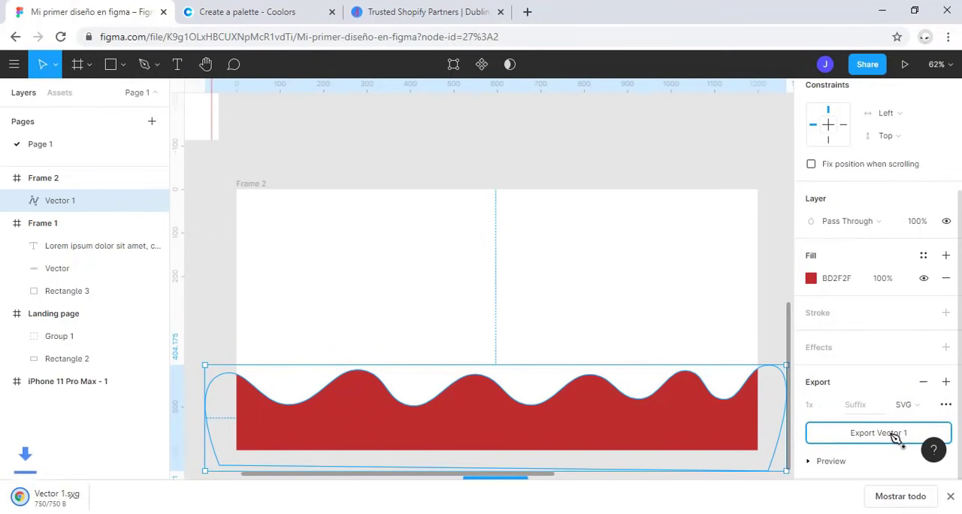
Step: Check the exported Vector 1.svg in its own browser tab, return to the Figma design and dismiss the downloads bar
{"action": "left_click_drag", "start_coordinate": [59, 501], "coordinate": [519, 7]}
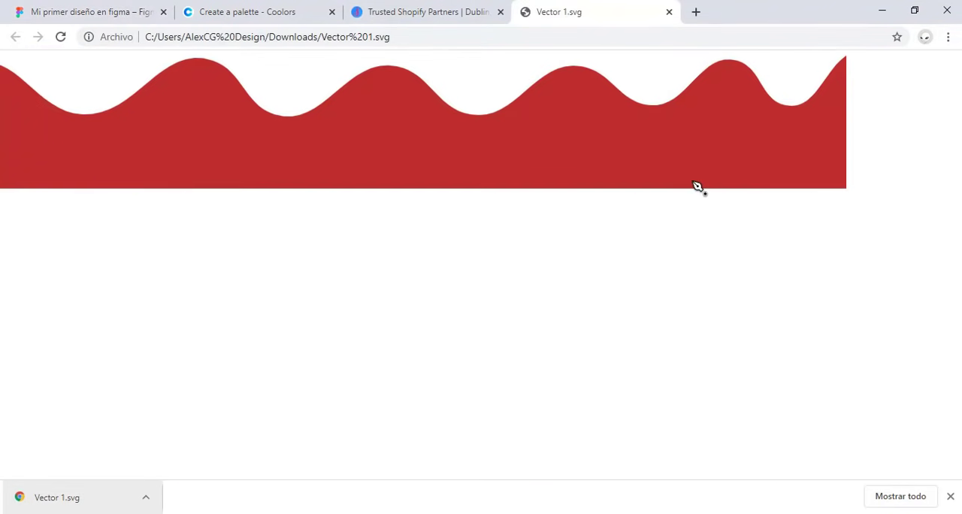
{"action": "left_click", "coordinate": [73, 12]}
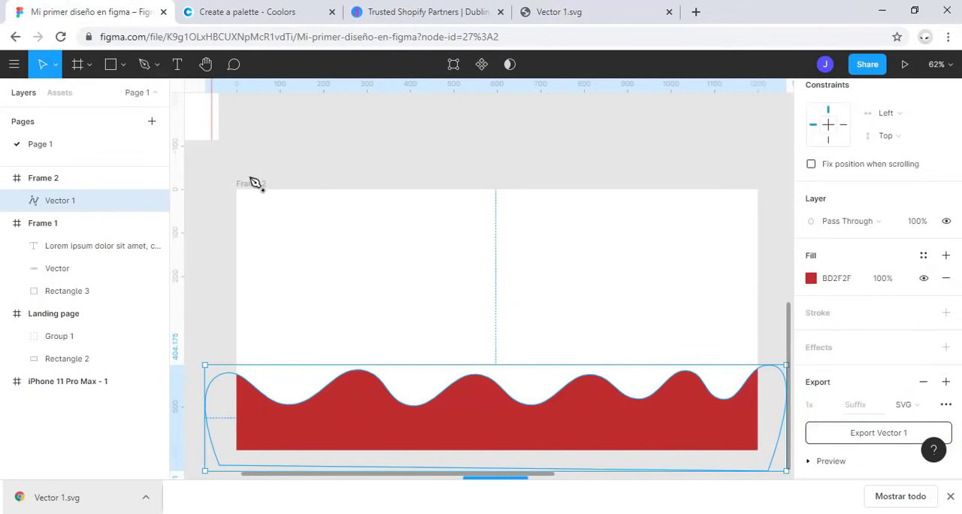
{"action": "scroll", "coordinate": [929, 264], "scroll_direction": "up", "scroll_amount": 2}
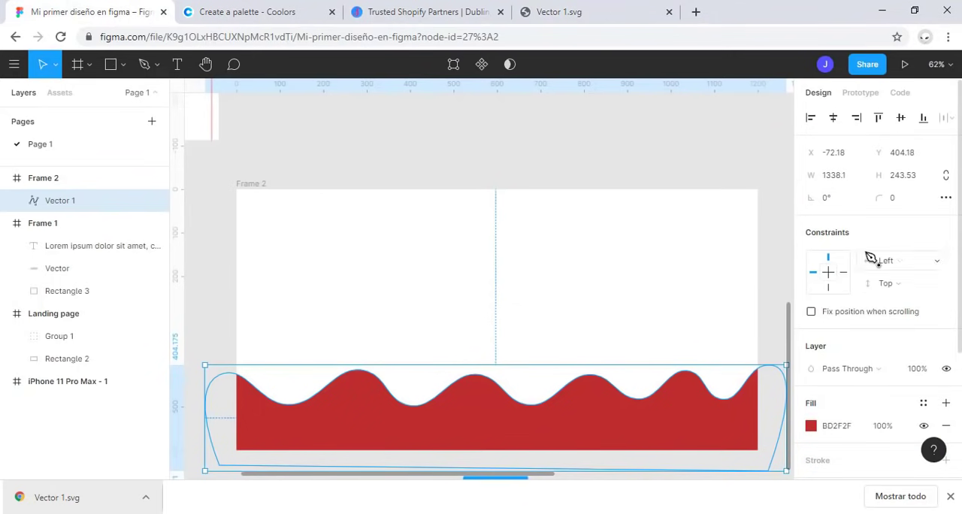
{"action": "left_click", "coordinate": [243, 185]}
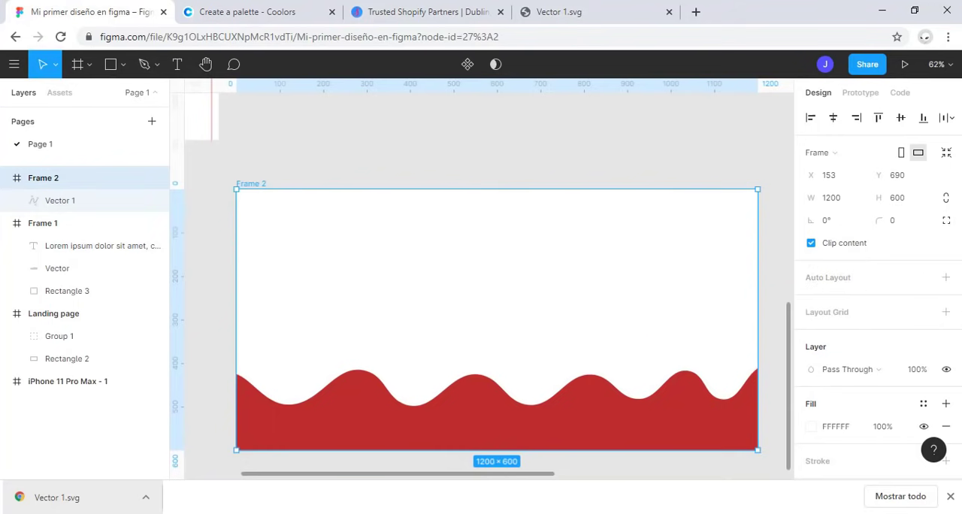
{"action": "left_click", "coordinate": [950, 497]}
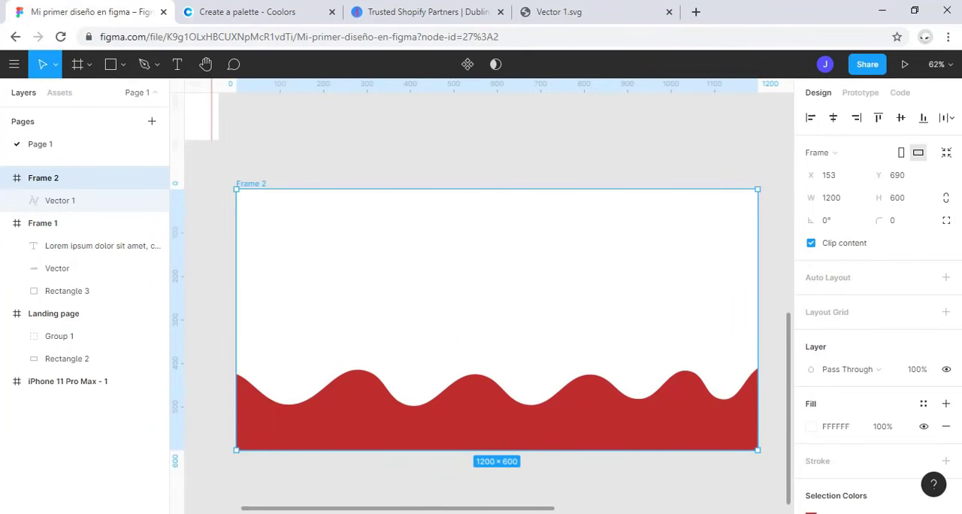
Step: Place the undraw_Graduation_ktn0 illustration from the course folder into the right half of Frame 2, scaled to about 623 × 411
{"action": "left_click", "coordinate": [378, 512]}
{"action": "left_click_drag", "start_coordinate": [298, 239], "coordinate": [590, 299]}
{"action": "left_click_drag", "start_coordinate": [436, 190], "coordinate": [506, 269]}
{"action": "left_click_drag", "start_coordinate": [603, 348], "coordinate": [580, 313]}
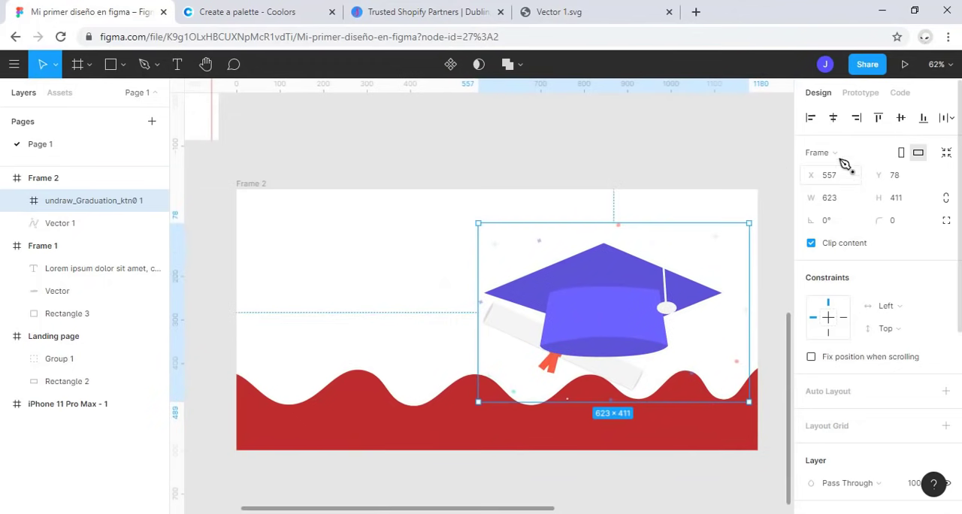
Step: Align the graduation illustration to the vertical centre and right edge of Frame 2, and deselect it
{"action": "left_click", "coordinate": [832, 119]}
{"action": "left_click", "coordinate": [900, 118]}
{"action": "left_click", "coordinate": [856, 119]}
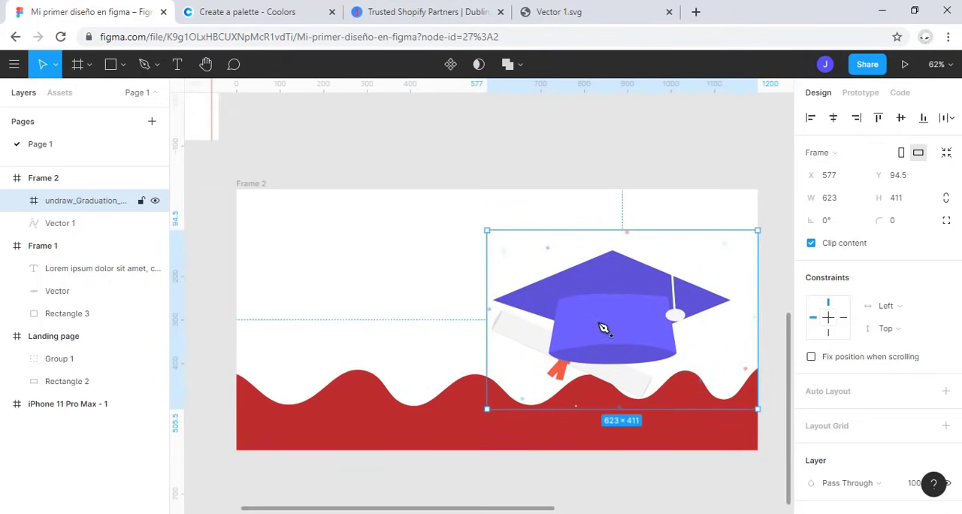
{"action": "left_click", "coordinate": [661, 178]}
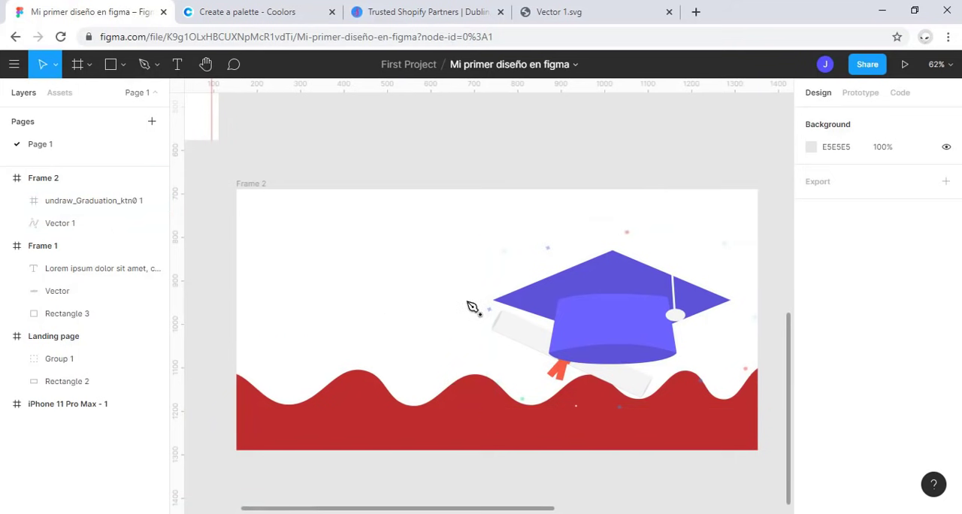
Step: Delete the graduation illustration and the Vector 1 wave from Frame 2
{"action": "left_click", "coordinate": [588, 334]}
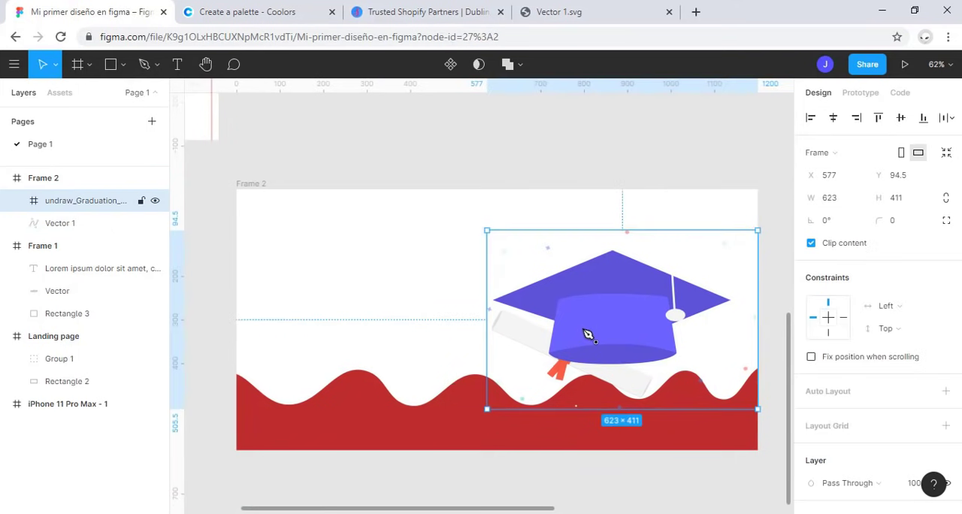
{"action": "key", "text": "Delete"}
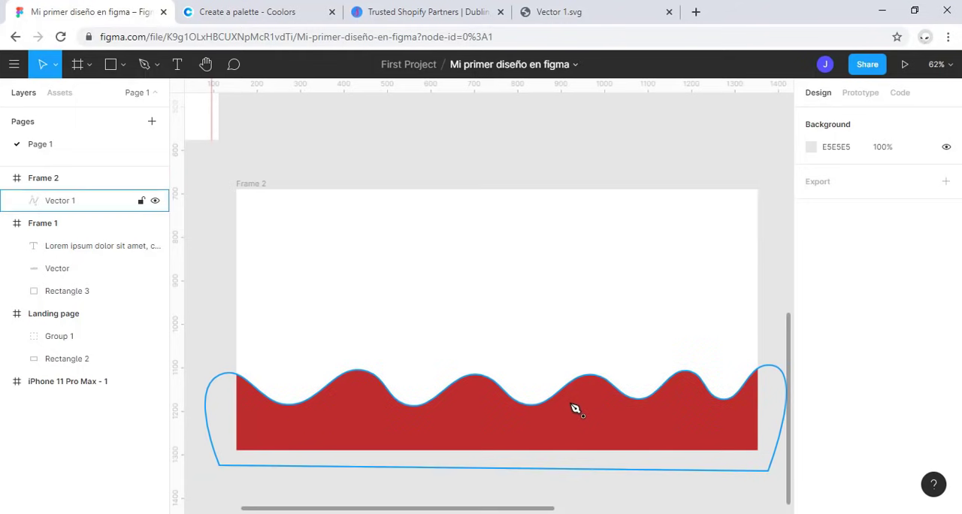
{"action": "left_click", "coordinate": [552, 414]}
{"action": "key", "text": "Delete"}
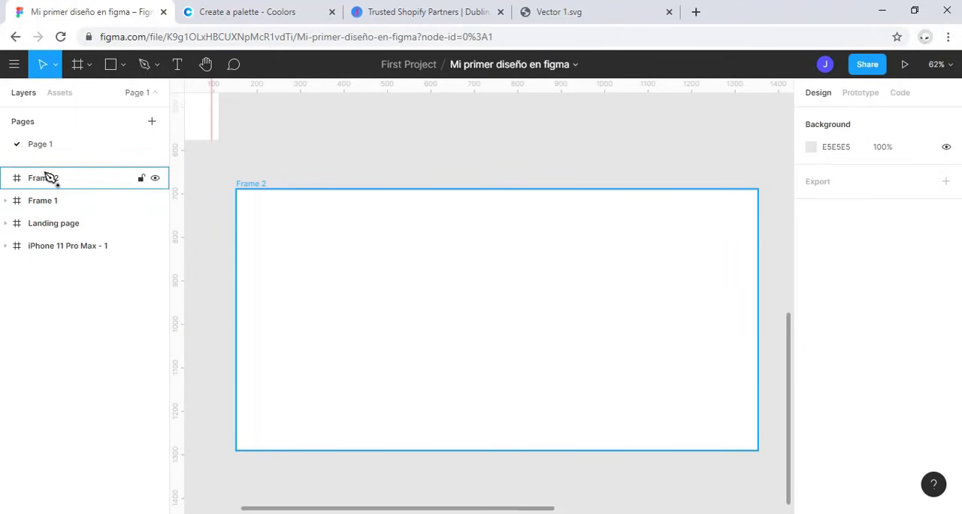
Step: Rename Frame 2 as Desktop
{"action": "left_click", "coordinate": [45, 177]}
{"action": "double_click", "coordinate": [47, 182]}
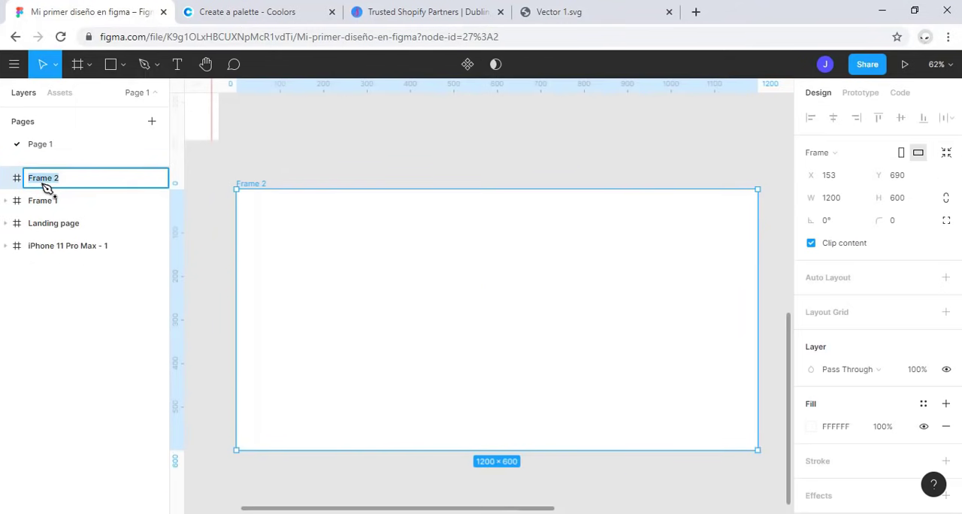
{"action": "type", "text": "Desktop"}
{"action": "key", "text": "Return"}
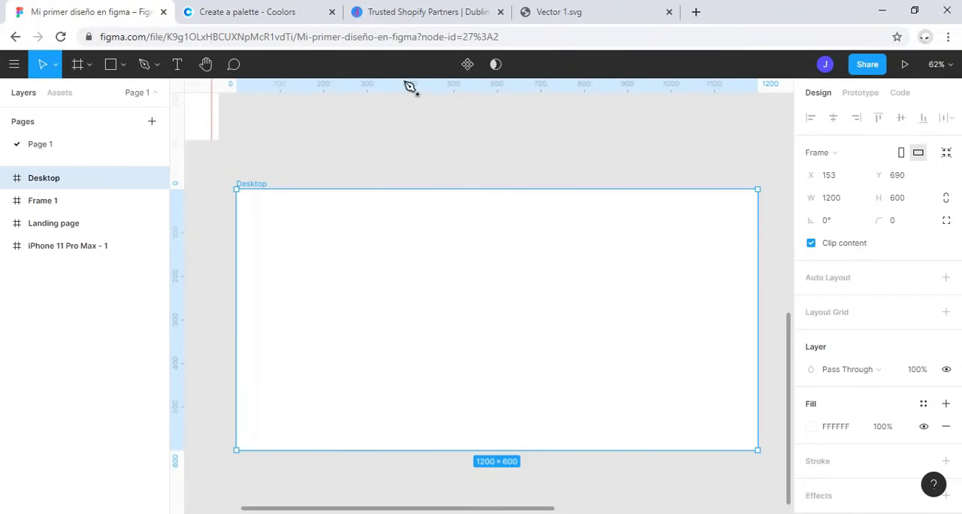
Step: Switch to the smooth.ie SVG wave generator and reshape the wave by moving its upper control handle up and further left
{"action": "left_click_drag", "start_coordinate": [419, 4], "coordinate": [251, 5]}
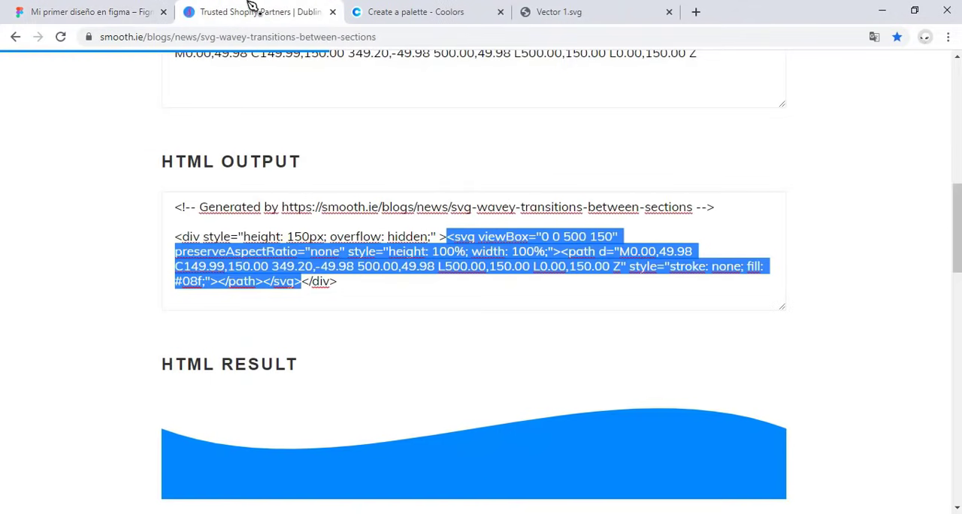
{"action": "left_click", "coordinate": [353, 286]}
{"action": "scroll", "coordinate": [354, 286], "scroll_direction": "up", "scroll_amount": 5}
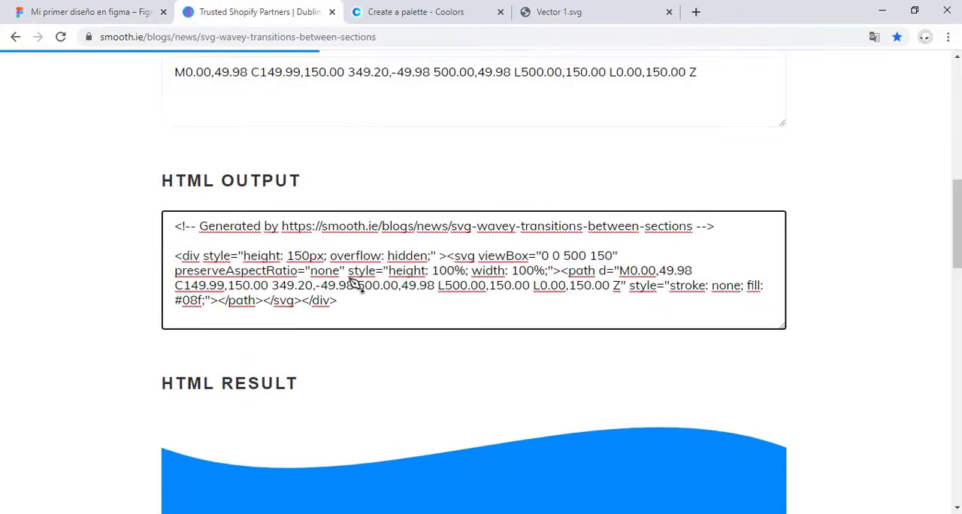
{"action": "scroll", "coordinate": [374, 297], "scroll_direction": "up", "scroll_amount": 3}
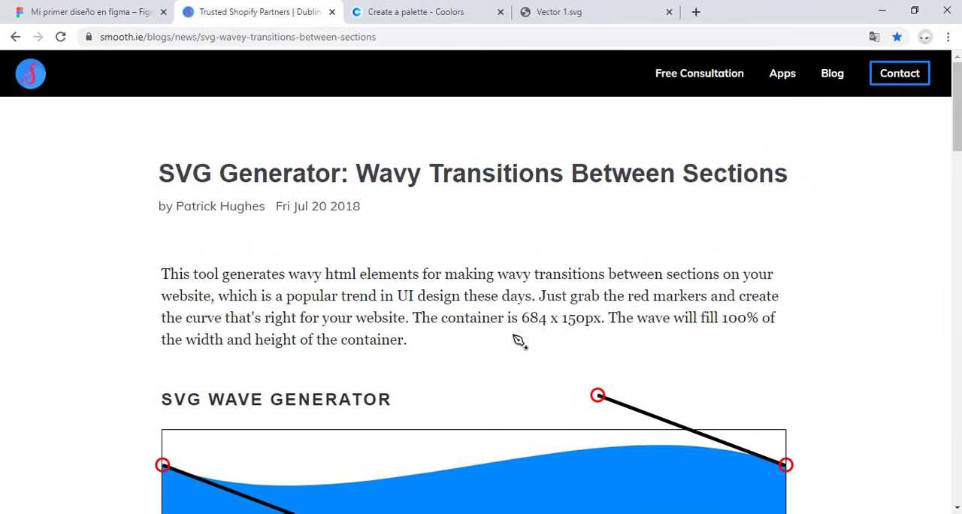
{"action": "left_click_drag", "start_coordinate": [177, 173], "coordinate": [241, 188]}
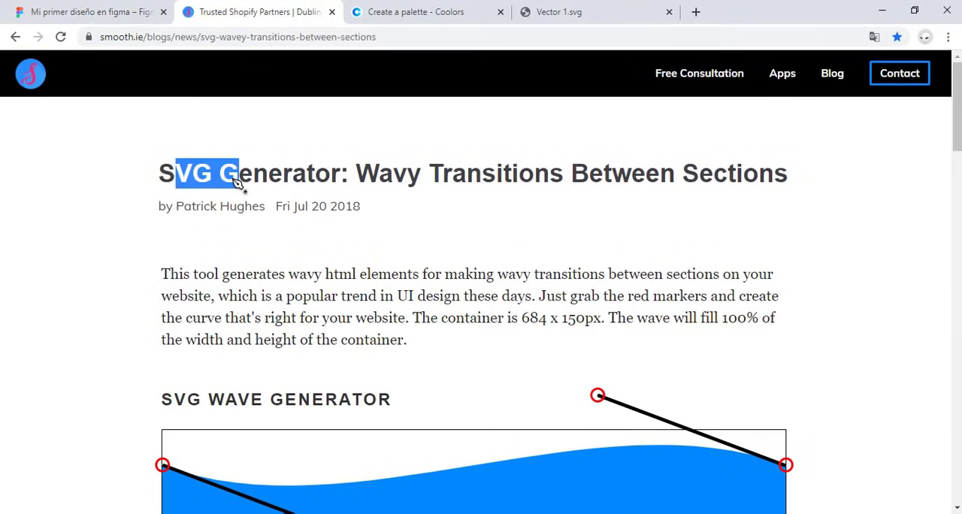
{"action": "scroll", "coordinate": [549, 344], "scroll_direction": "down", "scroll_amount": 2}
{"action": "mouse_move", "coordinate": [598, 258]}
{"action": "left_mouse_down"}
{"action": "mouse_move", "coordinate": [682, 212]}
{"action": "mouse_move", "coordinate": [421, 398]}
{"action": "mouse_move", "coordinate": [496, 214]}
{"action": "left_mouse_up"}
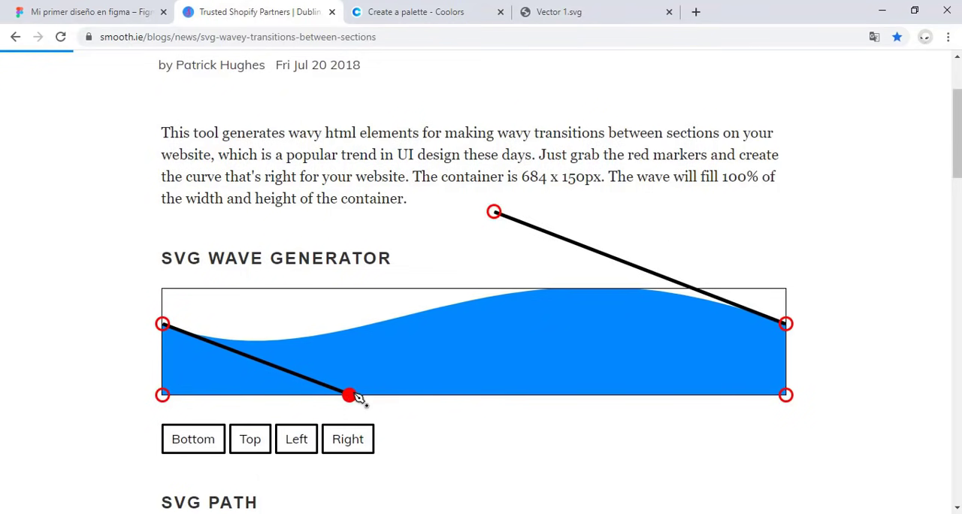
{"action": "mouse_move", "coordinate": [361, 399]}
{"action": "left_mouse_down"}
{"action": "mouse_move", "coordinate": [275, 444]}
{"action": "mouse_move", "coordinate": [531, 427]}
{"action": "left_mouse_up"}
Step: Copy only the svg element from the generator's HTML output and paste it into the Desktop frame in Figma
{"action": "scroll", "coordinate": [438, 445], "scroll_direction": "down", "scroll_amount": 5}
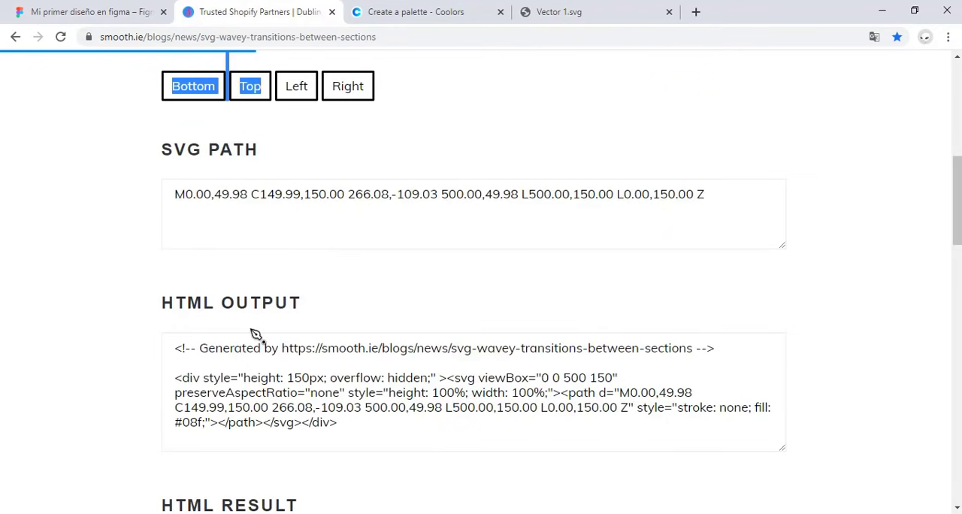
{"action": "left_click_drag", "start_coordinate": [188, 305], "coordinate": [262, 302]}
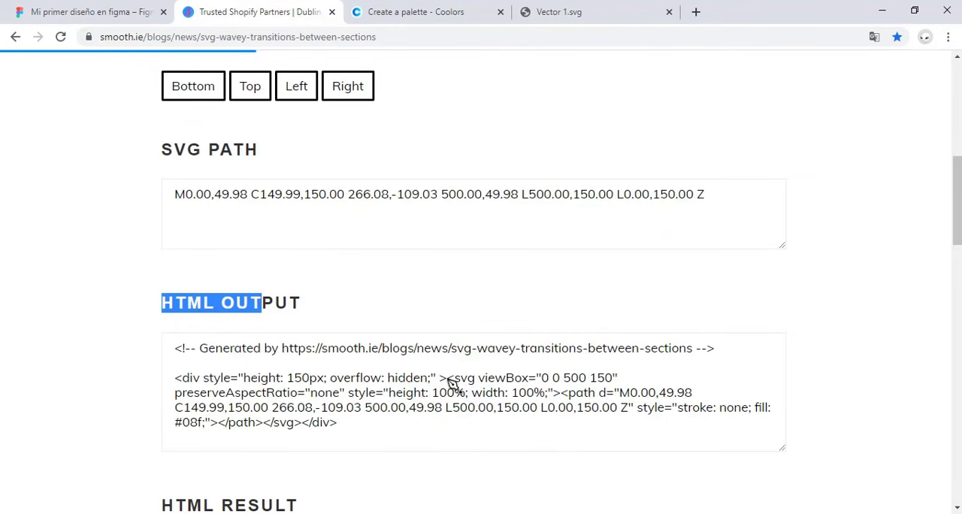
{"action": "left_click_drag", "start_coordinate": [448, 379], "coordinate": [303, 434]}
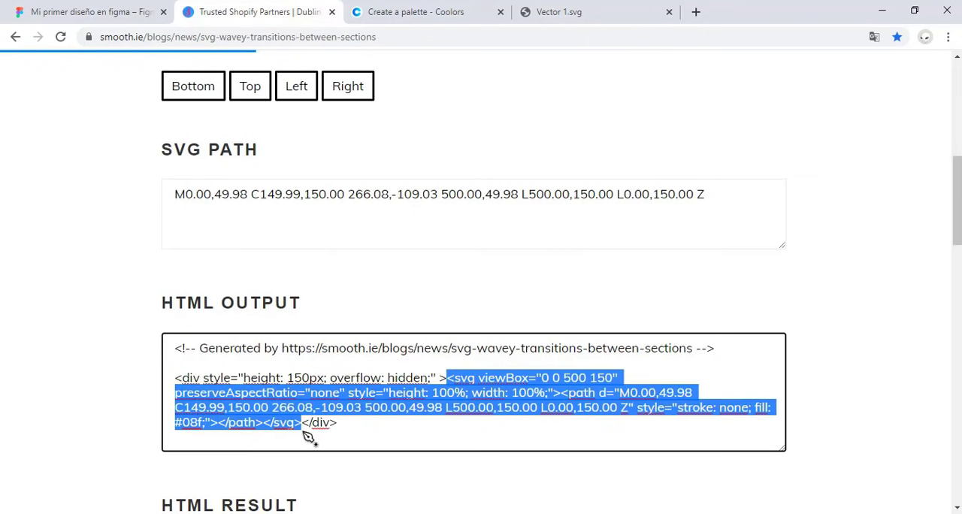
{"action": "left_click", "coordinate": [113, 12]}
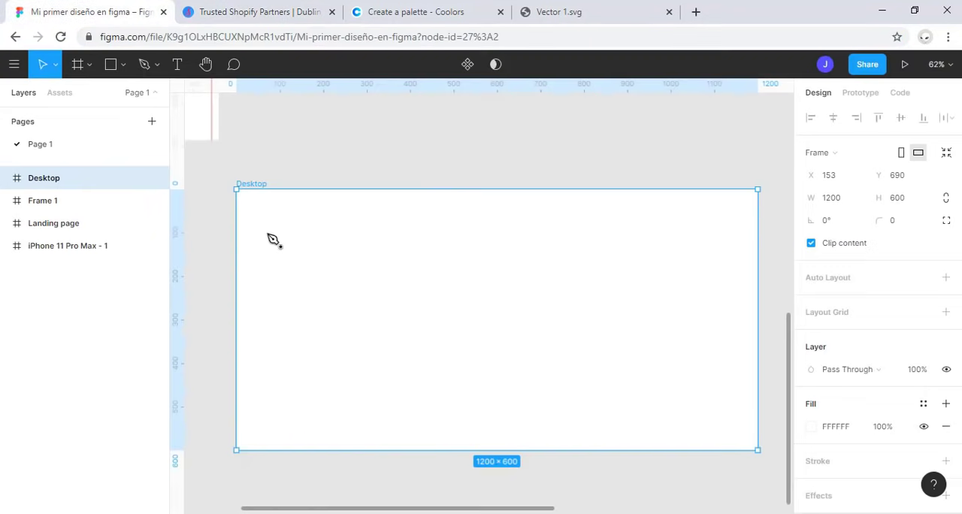
{"action": "key", "text": "ctrl+v"}
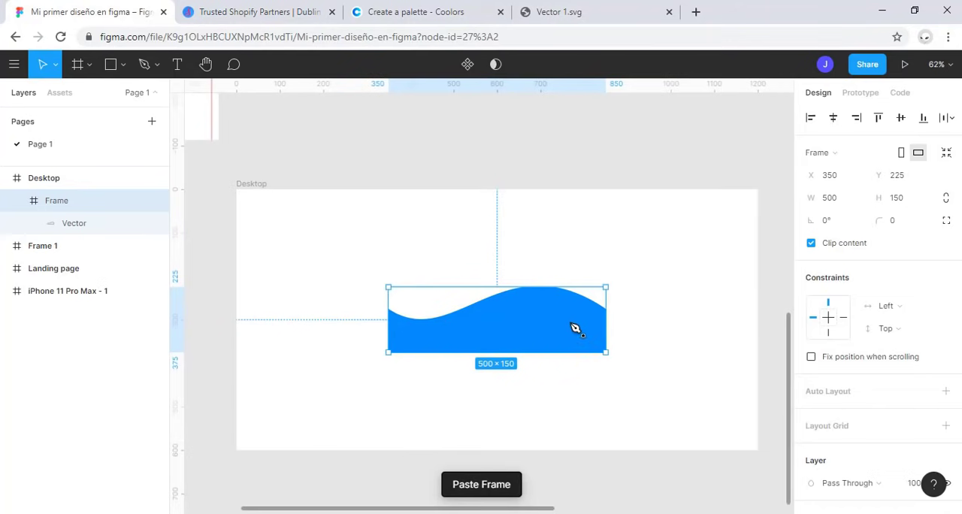
Step: Move the pasted wave down to Y 300 and delete it from the Desktop frame
{"action": "left_click_drag", "start_coordinate": [575, 328], "coordinate": [571, 373]}
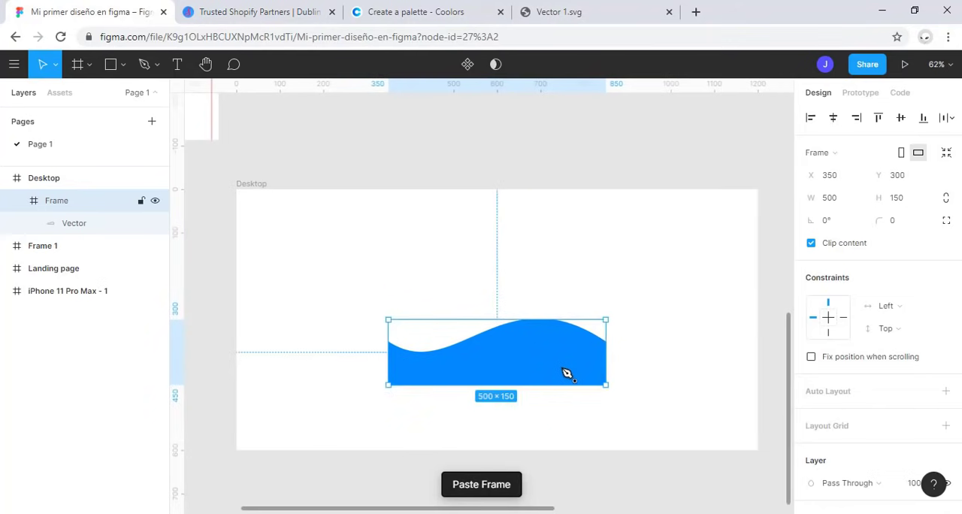
{"action": "key", "text": "Delete"}
Step: Return to the SVG wave generator, set the wave's orientation to Right and copy the svg element from its HTML output
{"action": "left_click", "coordinate": [216, 10]}
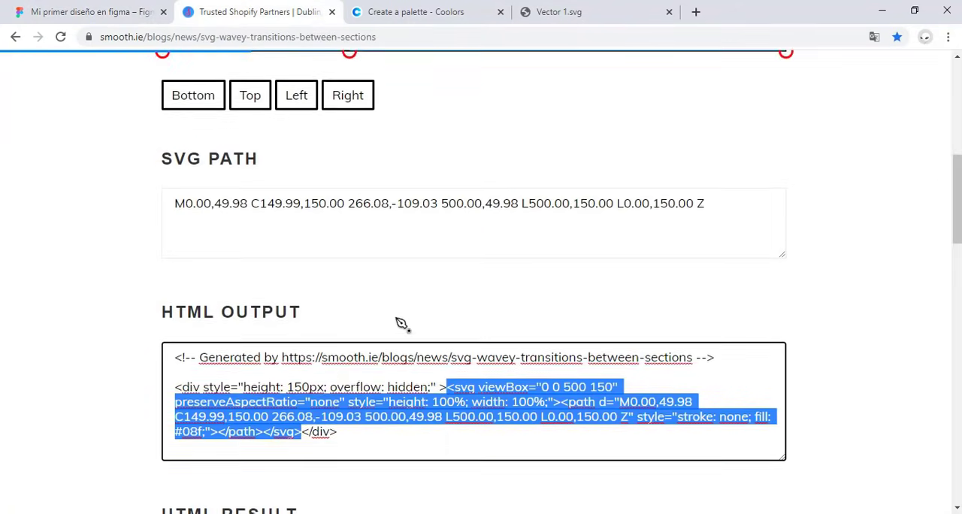
{"action": "scroll", "coordinate": [401, 323], "scroll_direction": "up", "scroll_amount": 5}
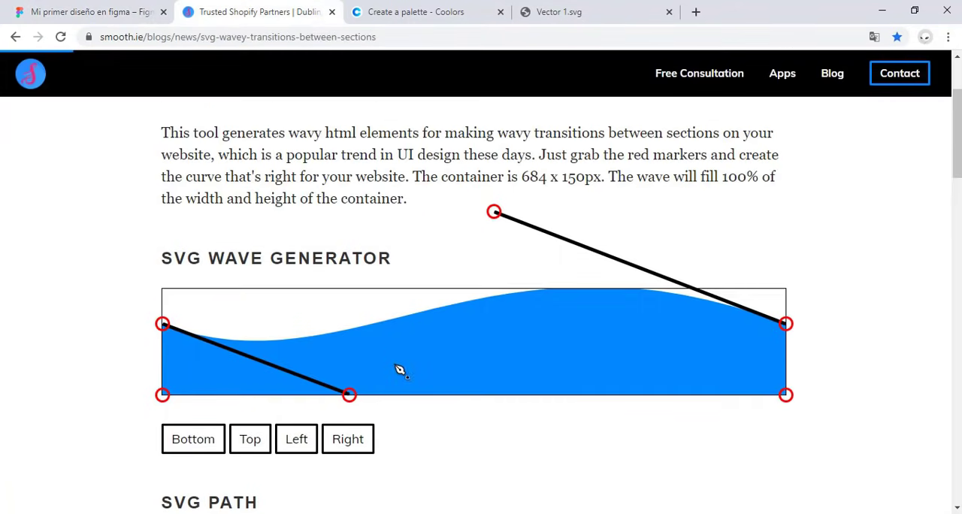
{"action": "left_click", "coordinate": [350, 451]}
{"action": "left_click", "coordinate": [312, 443]}
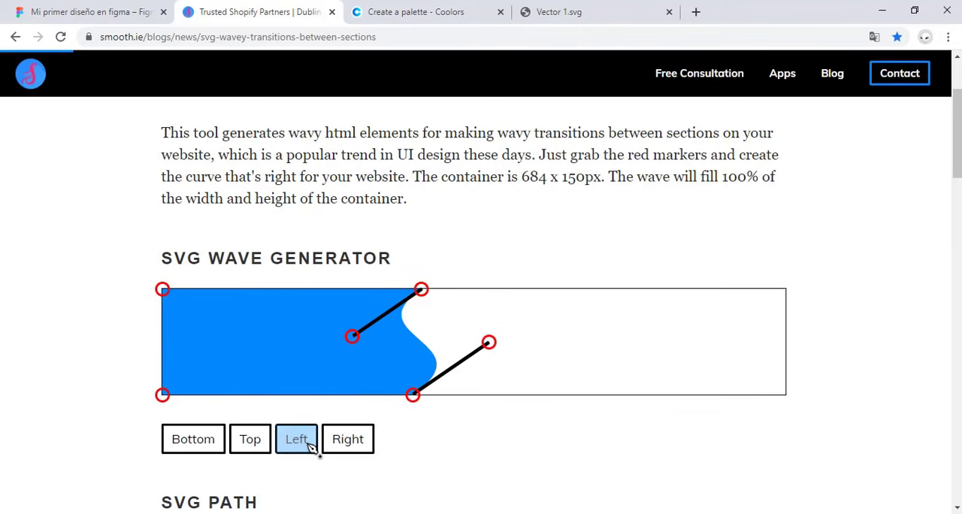
{"action": "left_click", "coordinate": [360, 441]}
{"action": "scroll", "coordinate": [517, 349], "scroll_direction": "down", "scroll_amount": 8}
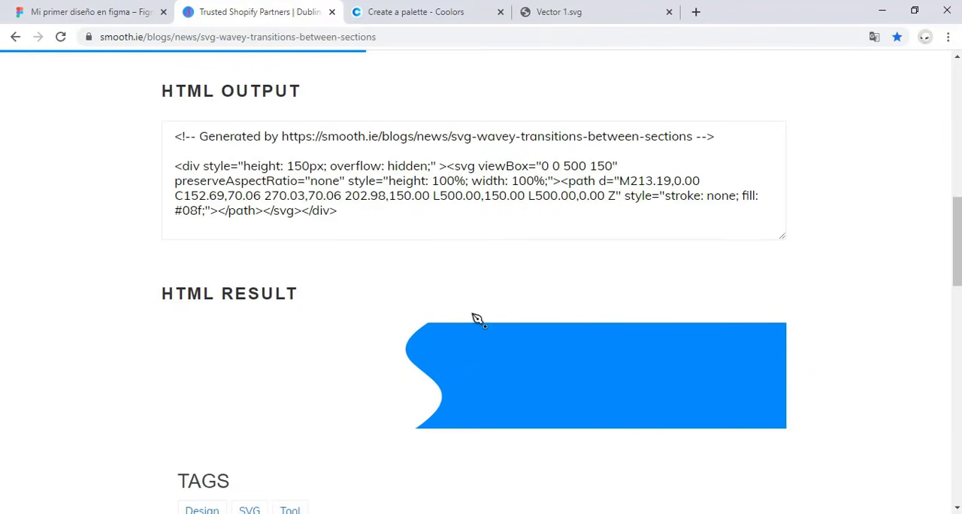
{"action": "left_click_drag", "start_coordinate": [447, 166], "coordinate": [310, 221]}
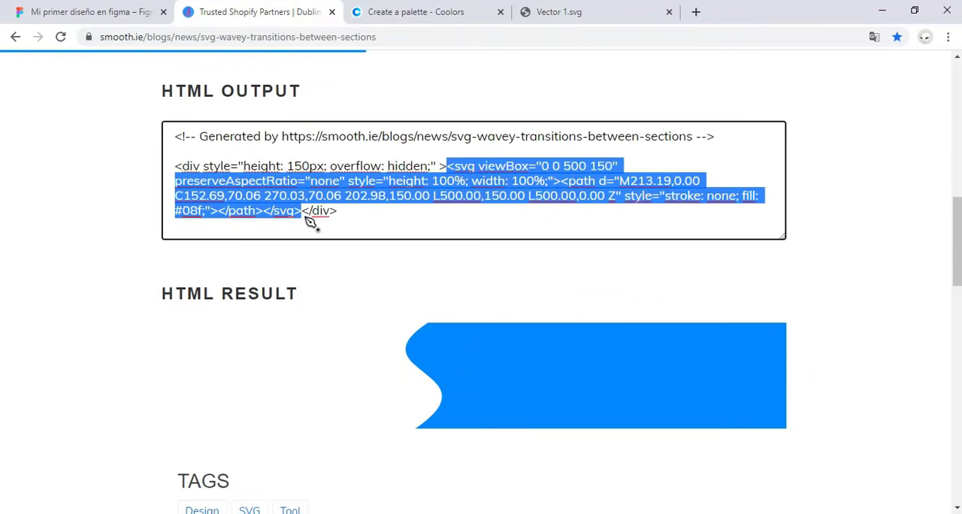
Step: Paste the right-side wave into the Desktop frame in Figma and enlarge it to 993 × 600, flush with the frame's right edge
{"action": "left_click", "coordinate": [129, 7]}
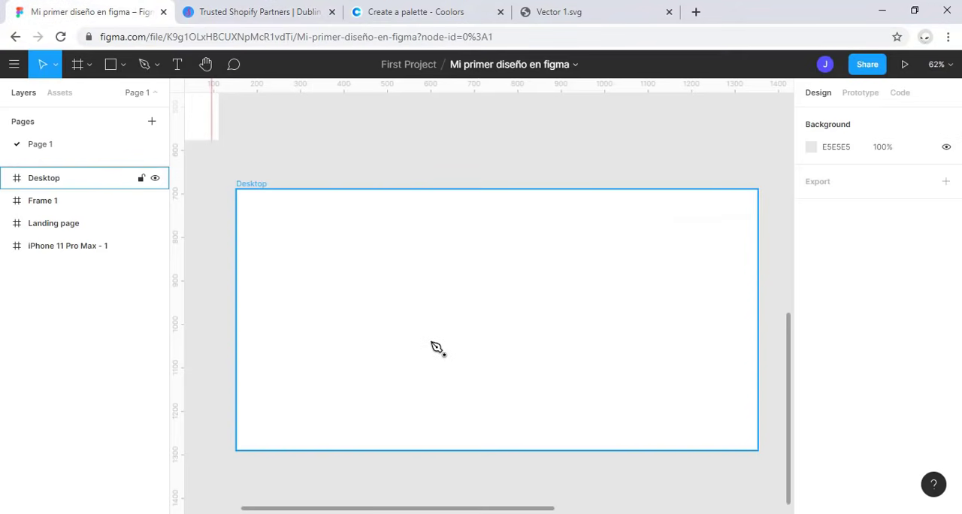
{"action": "key", "text": "ctrl+v"}
{"action": "left_click_drag", "start_coordinate": [569, 290], "coordinate": [758, 190]}
{"action": "left_click_drag", "start_coordinate": [426, 347], "coordinate": [326, 450]}
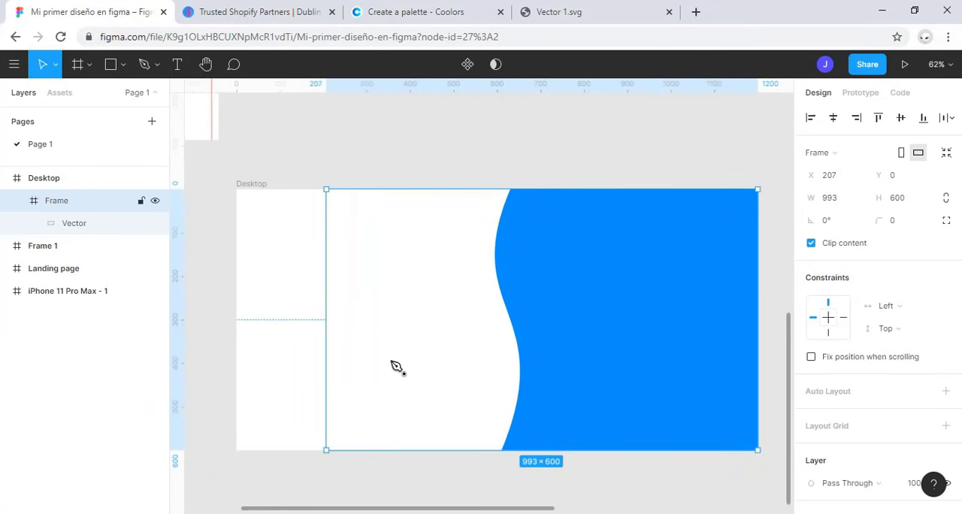
Step: Place the undraw_Graduation_ktn0 illustration from the Curso figma folder over the blue wave in Desktop, about 795 × 574
{"action": "left_click", "coordinate": [349, 491]}
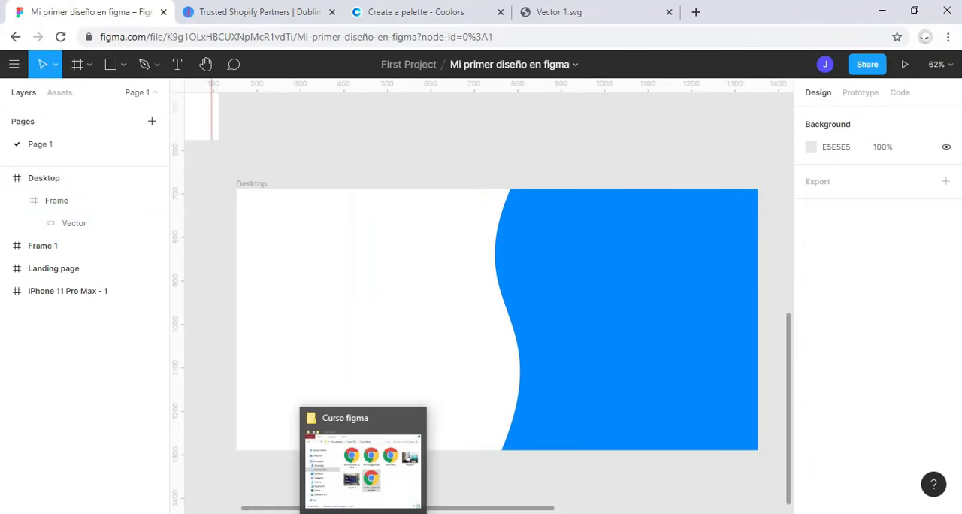
{"action": "left_click", "coordinate": [375, 473]}
{"action": "left_click_drag", "start_coordinate": [301, 255], "coordinate": [589, 335]}
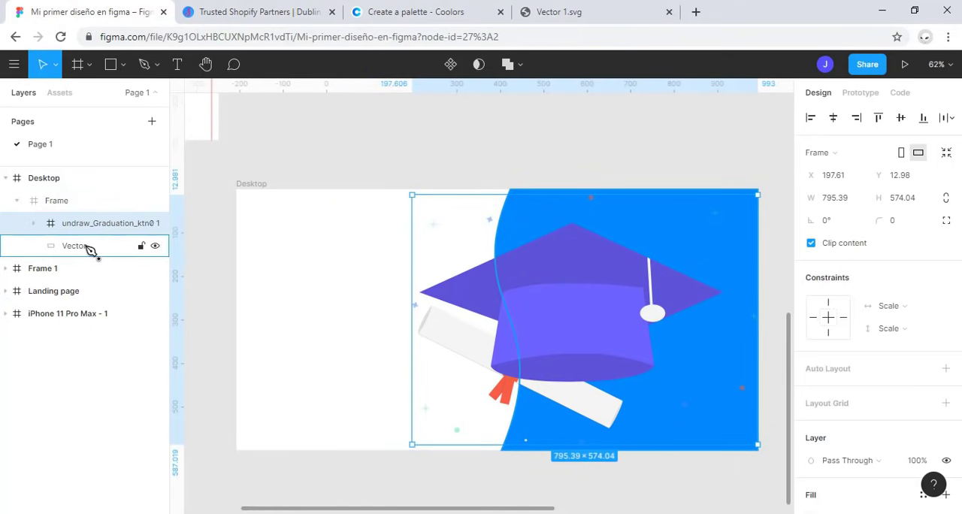
Step: Recolor the blue wave vector behind the graduation illustration with the dark purple-grey document color
{"action": "left_click", "coordinate": [91, 248]}
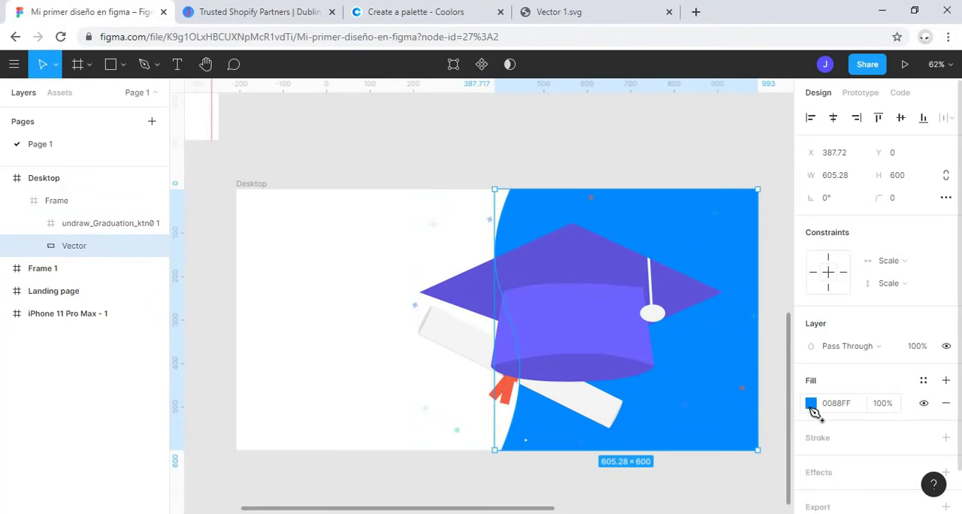
{"action": "left_click", "coordinate": [811, 404]}
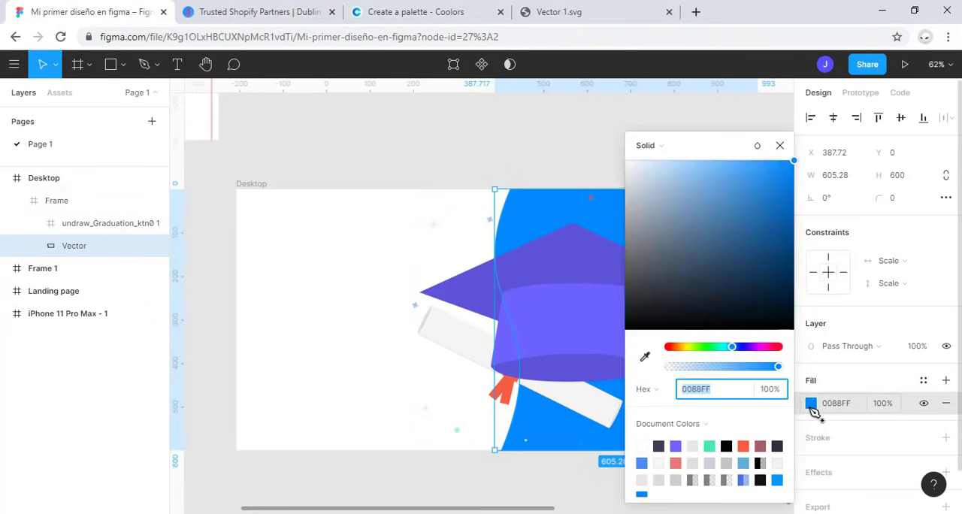
{"action": "left_click", "coordinate": [660, 446]}
{"action": "left_click", "coordinate": [489, 155]}
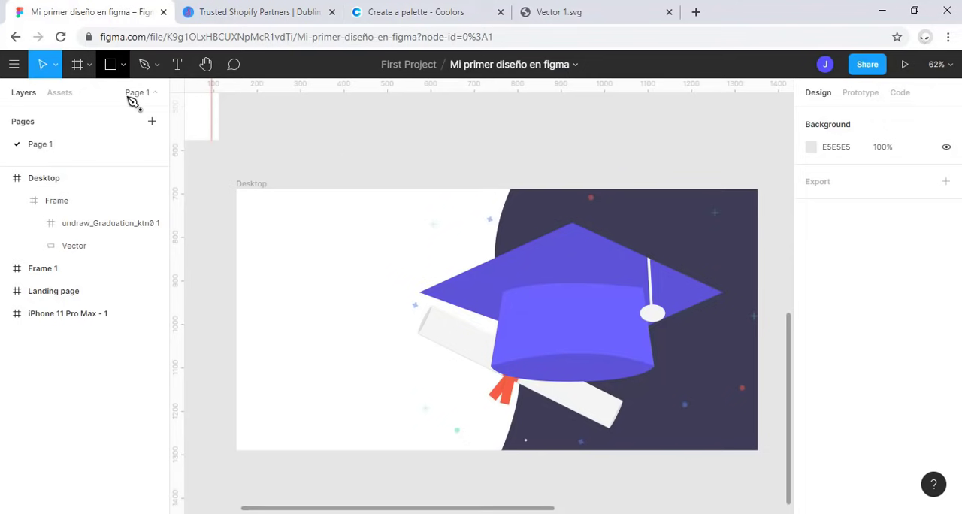
Step: Draw two stacked grey rectangles in the white area beside the illustration, the upper one about 328 × 70
{"action": "key", "text": "r"}
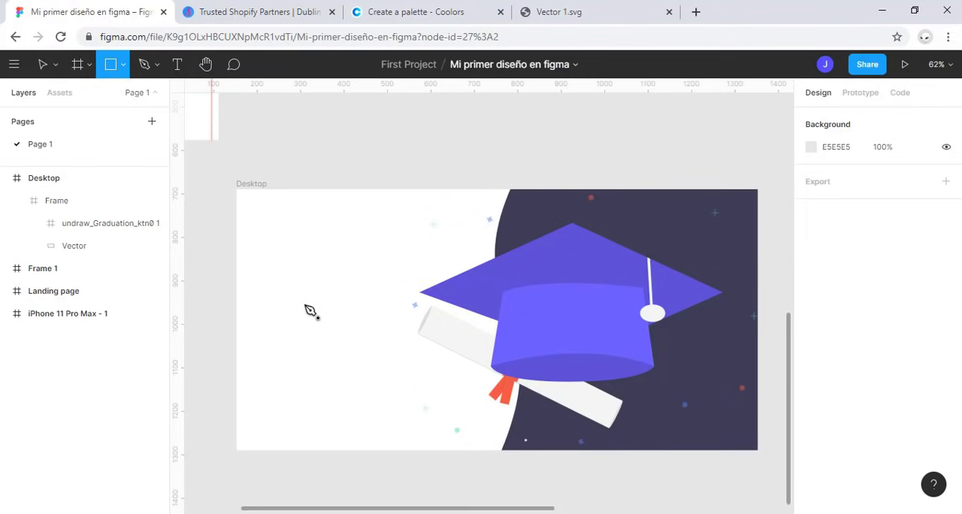
{"action": "left_click_drag", "start_coordinate": [254, 267], "coordinate": [396, 297]}
{"action": "left_click", "coordinate": [268, 348]}
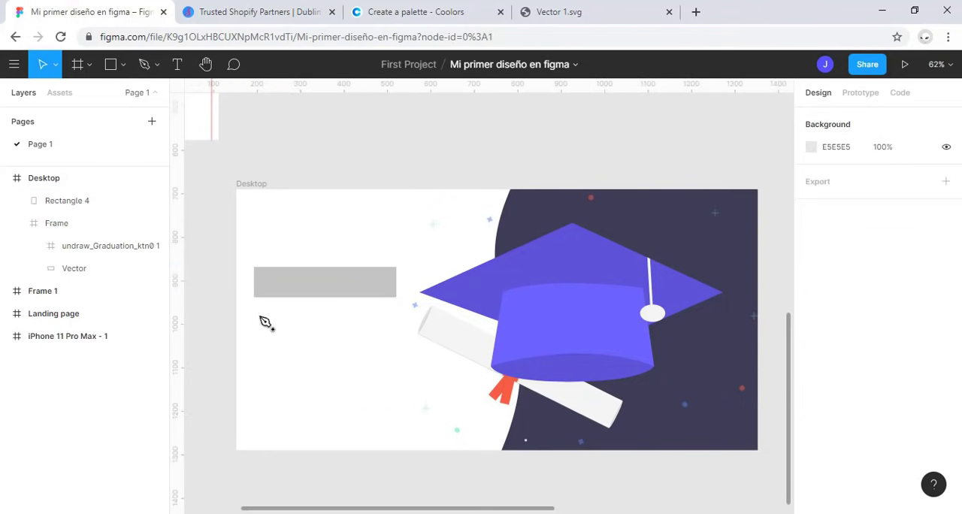
{"action": "key", "text": "r"}
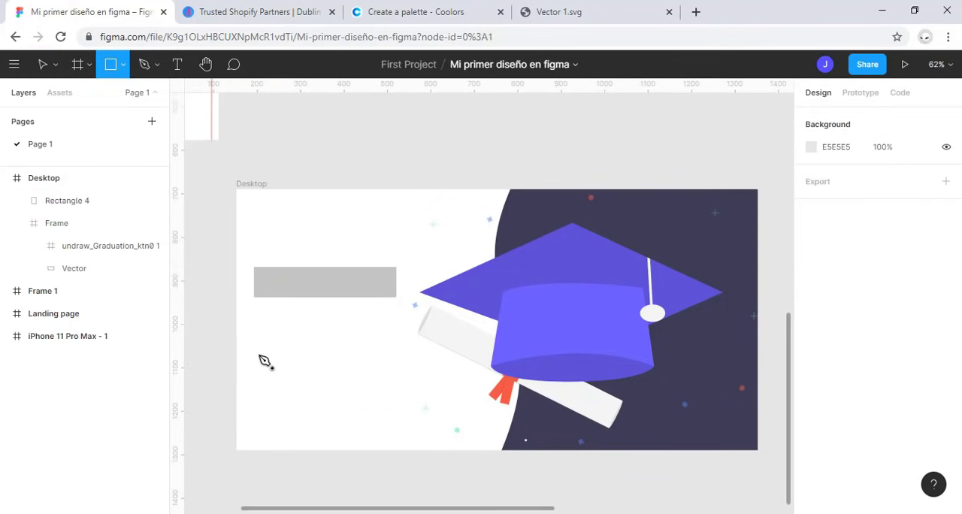
{"action": "mouse_move", "coordinate": [258, 319]}
{"action": "left_mouse_down"}
{"action": "mouse_move", "coordinate": [386, 360]}
{"action": "mouse_move", "coordinate": [408, 354]}
{"action": "left_mouse_up"}
{"action": "left_click", "coordinate": [316, 410]}
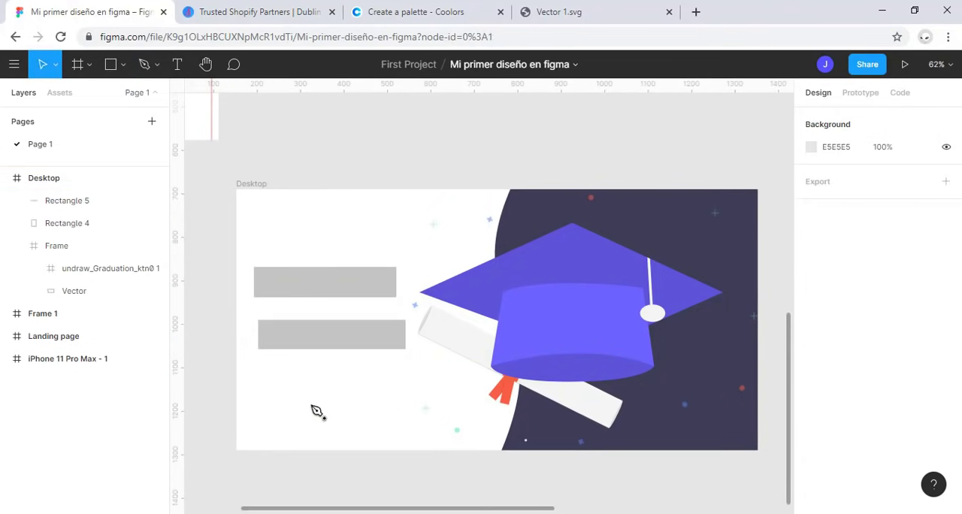
Step: Duplicate the Desktop frame and place the copy directly below the original at X 153, Y 1570
{"action": "key", "text": "shift+2"}
{"action": "scroll", "coordinate": [412, 260], "scroll_direction": "down", "scroll_amount": 3}
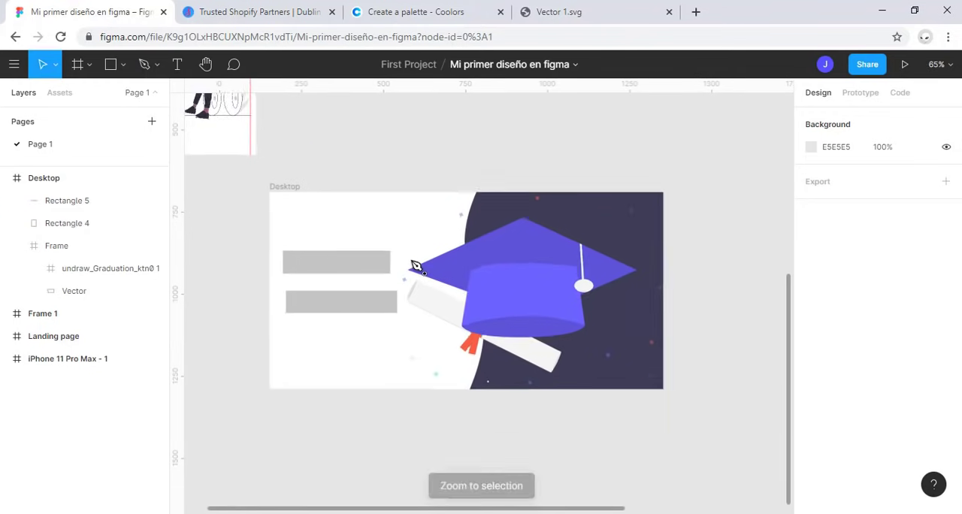
{"action": "left_click", "coordinate": [347, 217]}
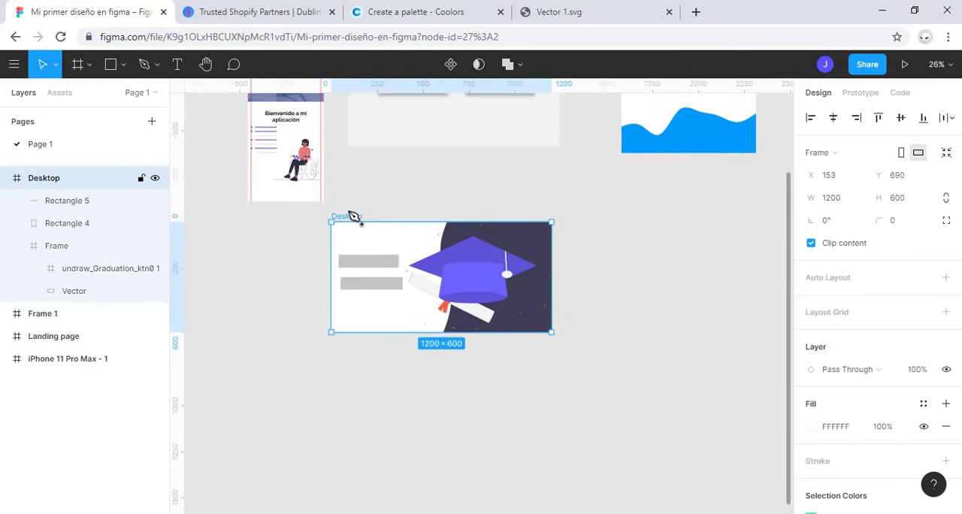
{"action": "left_click_drag", "start_coordinate": [337, 307], "coordinate": [353, 369]}
{"action": "key", "text": "shift+2"}
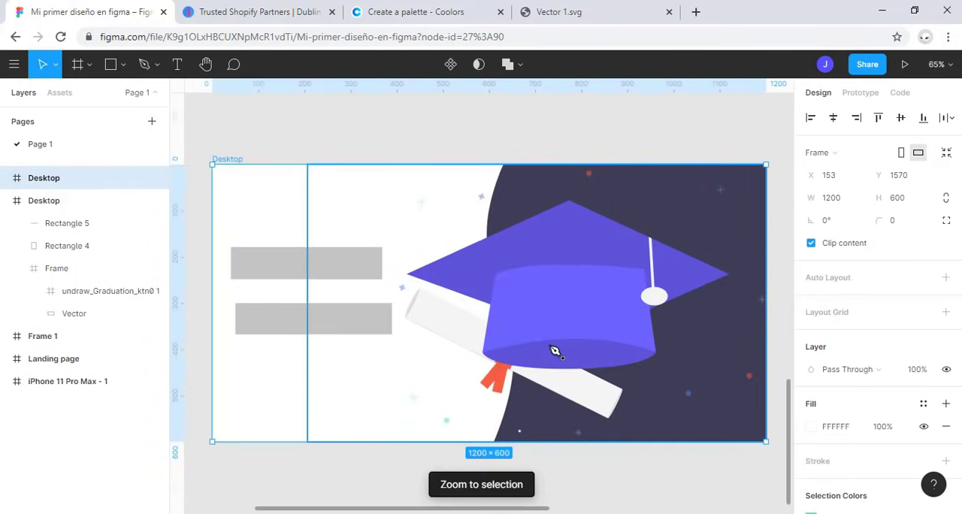
Step: Delete the wave and illustration frame and both grey rectangles from the duplicated Desktop frame
{"action": "left_click", "coordinate": [549, 333]}
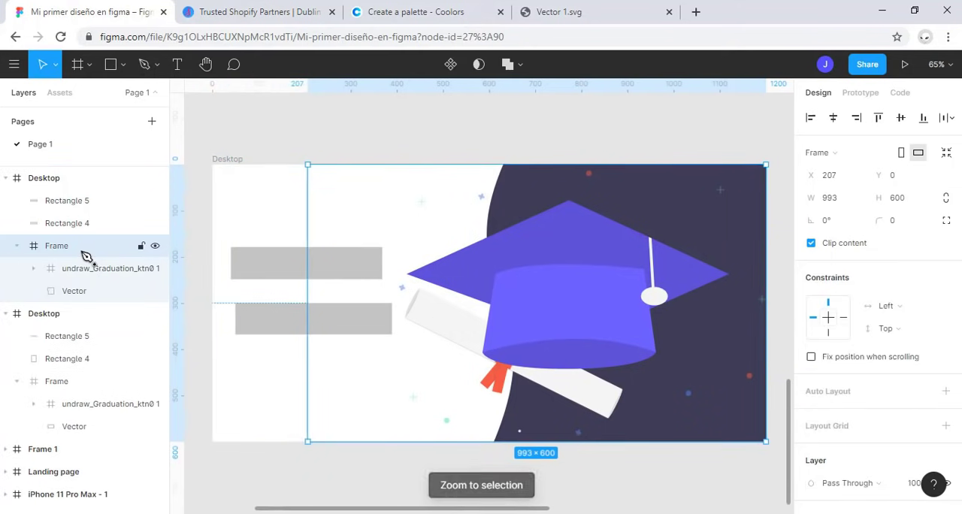
{"action": "key", "text": "Delete"}
{"action": "left_click", "coordinate": [54, 221]}
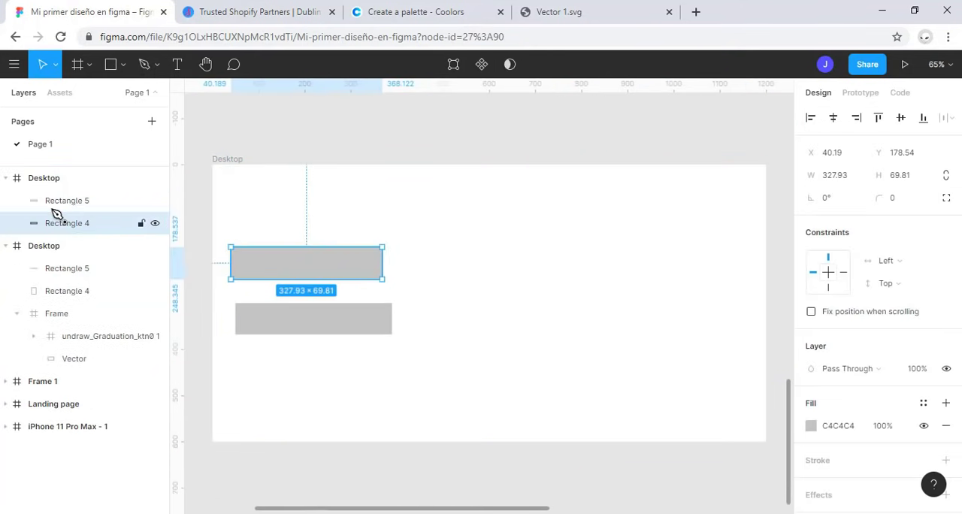
{"action": "left_click", "coordinate": [56, 205], "text": "shift"}
{"action": "key", "text": "Delete"}
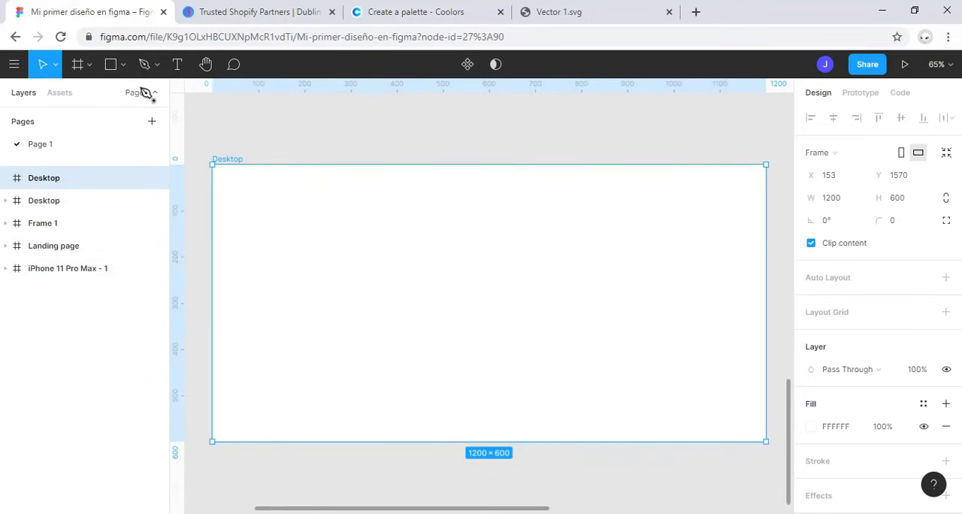
Step: Draw a full-width rectangle about 1200 × 527 from the top edge of the empty Desktop frame
{"action": "left_click", "coordinate": [124, 65]}
{"action": "left_click", "coordinate": [106, 97]}
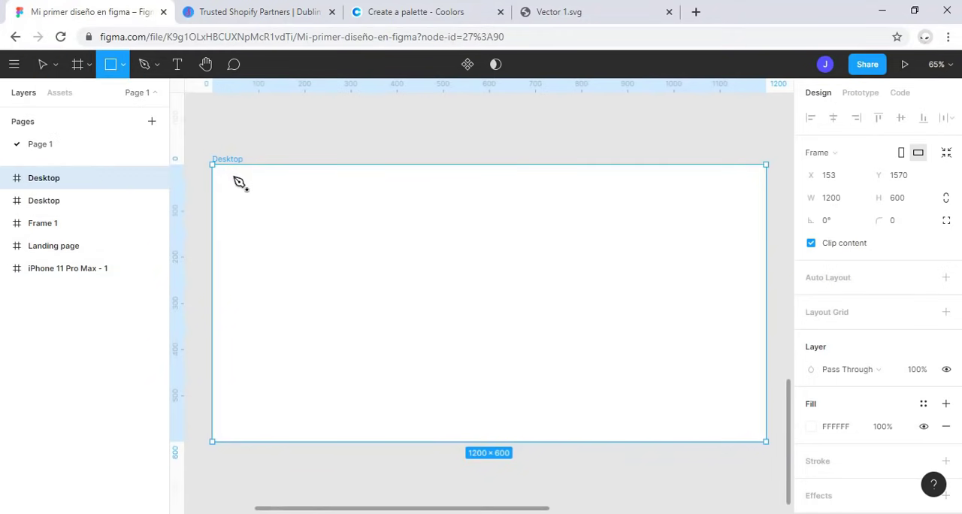
{"action": "mouse_move", "coordinate": [214, 165]}
{"action": "left_mouse_down"}
{"action": "mouse_move", "coordinate": [281, 251]}
{"action": "mouse_move", "coordinate": [571, 376]}
{"action": "mouse_move", "coordinate": [766, 407]}
{"action": "left_mouse_up"}
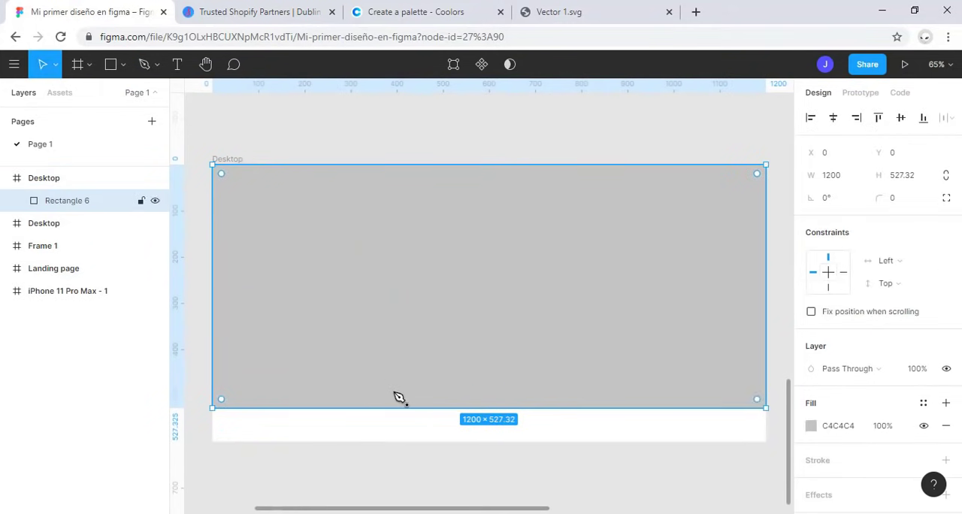
Step: Edit the rectangle as a vector and add an anchor point near the middle of its bottom edge, at about X 565
{"action": "left_click", "coordinate": [453, 66]}
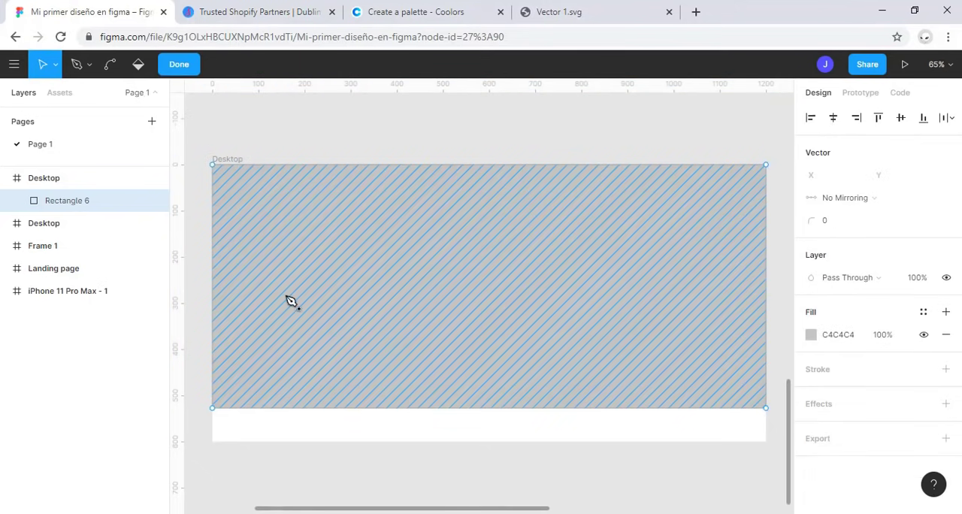
{"action": "left_click", "coordinate": [78, 65]}
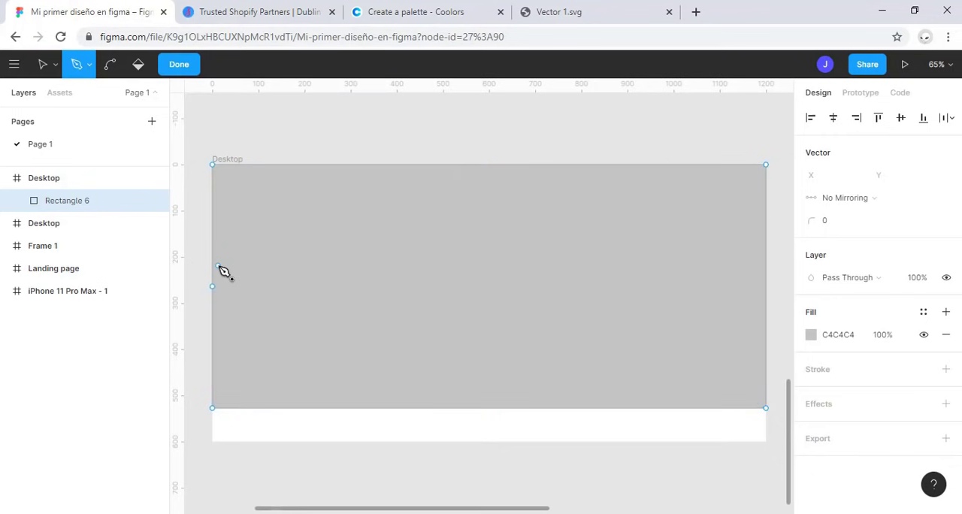
{"action": "left_click", "coordinate": [472, 408]}
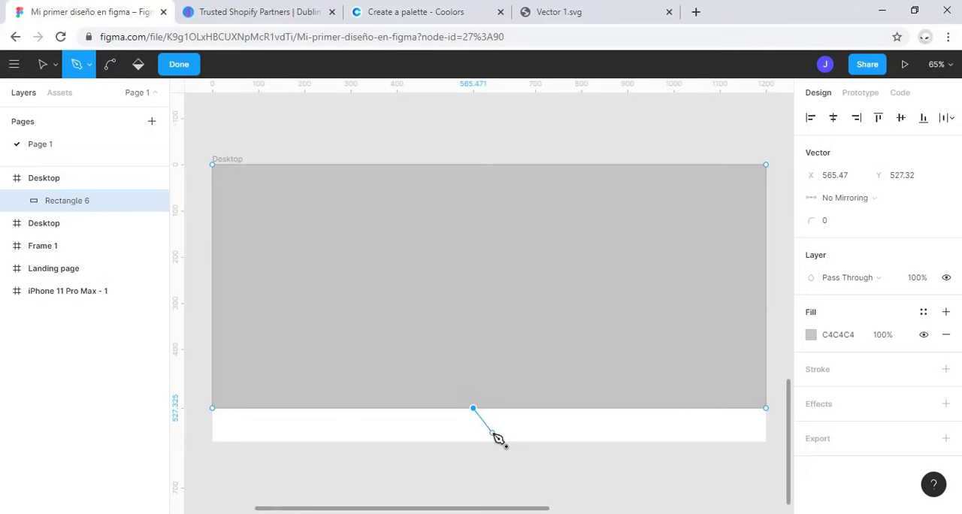
{"action": "key", "text": "Escape"}
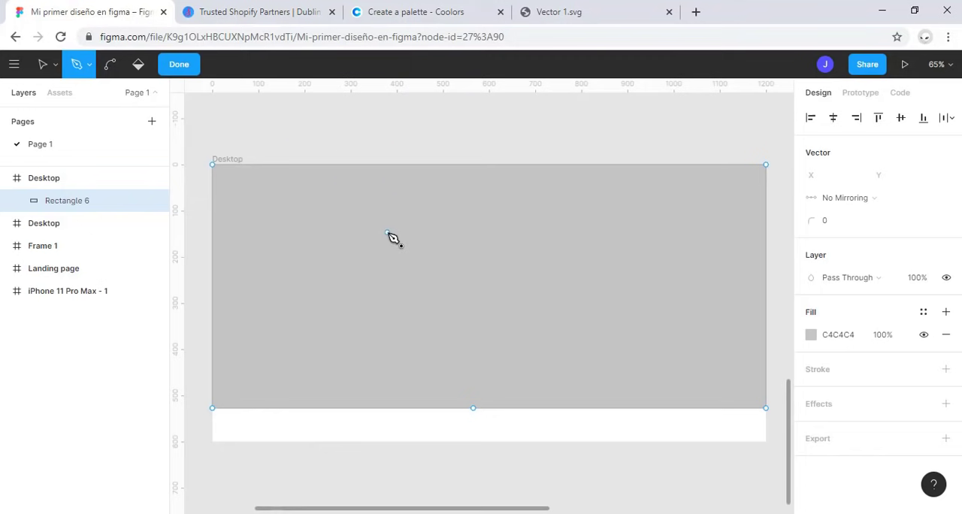
Step: Raise both bottom corner points to about Y 347 and bend the bottom middle point into a smooth downward curve
{"action": "left_click", "coordinate": [43, 64]}
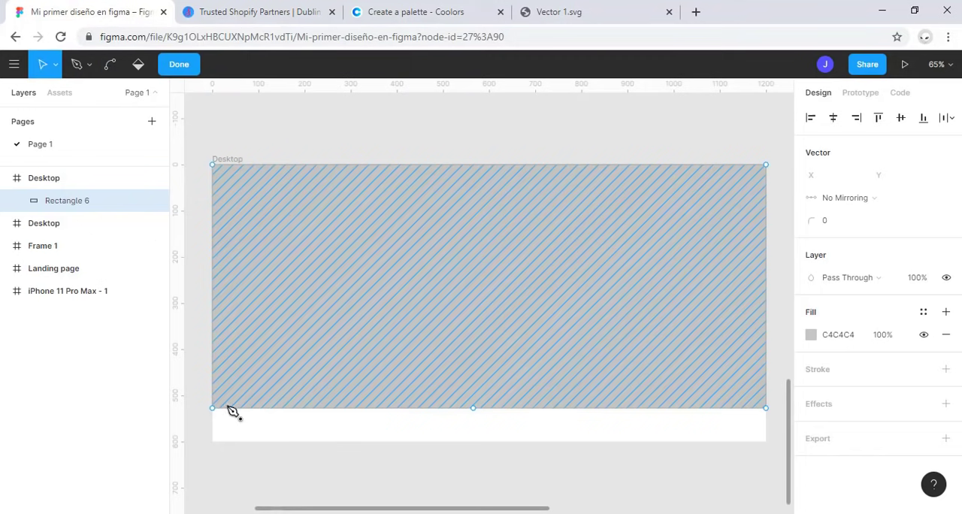
{"action": "left_click_drag", "start_coordinate": [213, 410], "coordinate": [212, 326]}
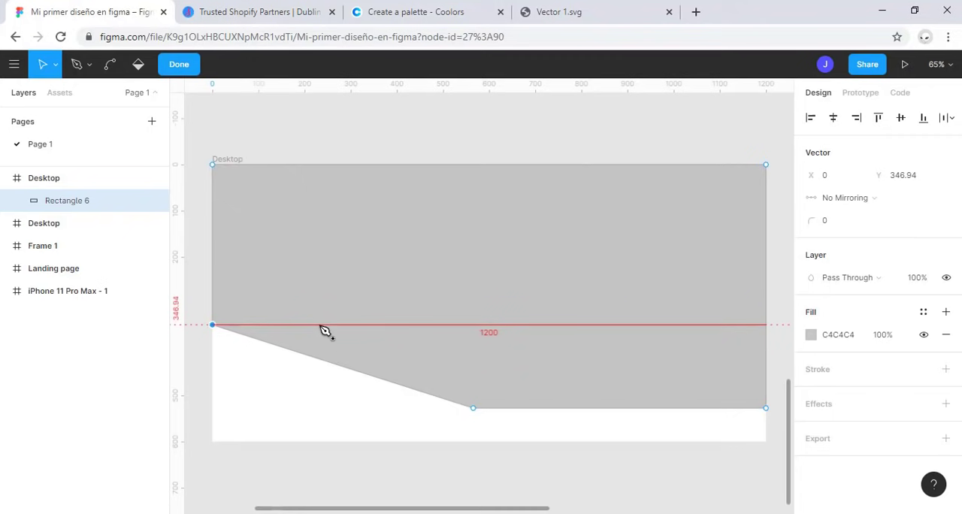
{"action": "left_click", "coordinate": [766, 408]}
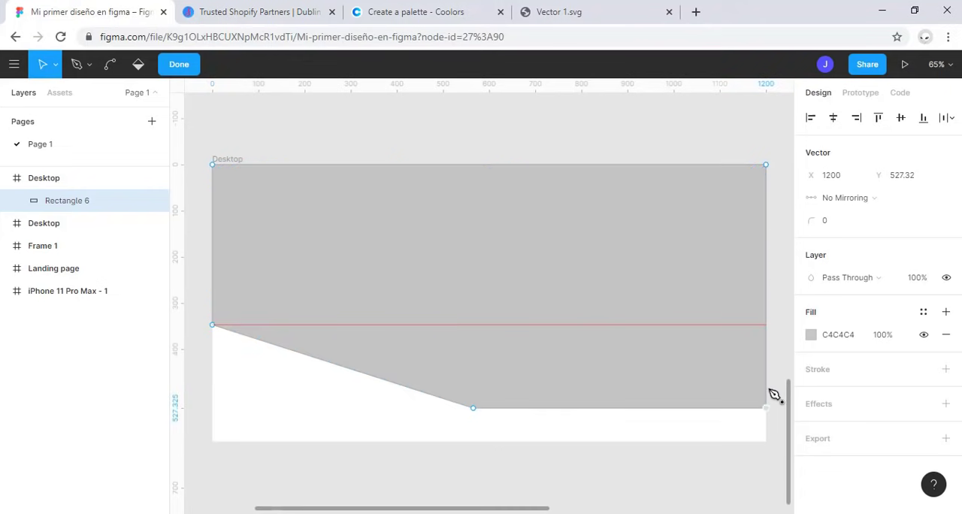
{"action": "left_click_drag", "start_coordinate": [766, 406], "coordinate": [768, 328]}
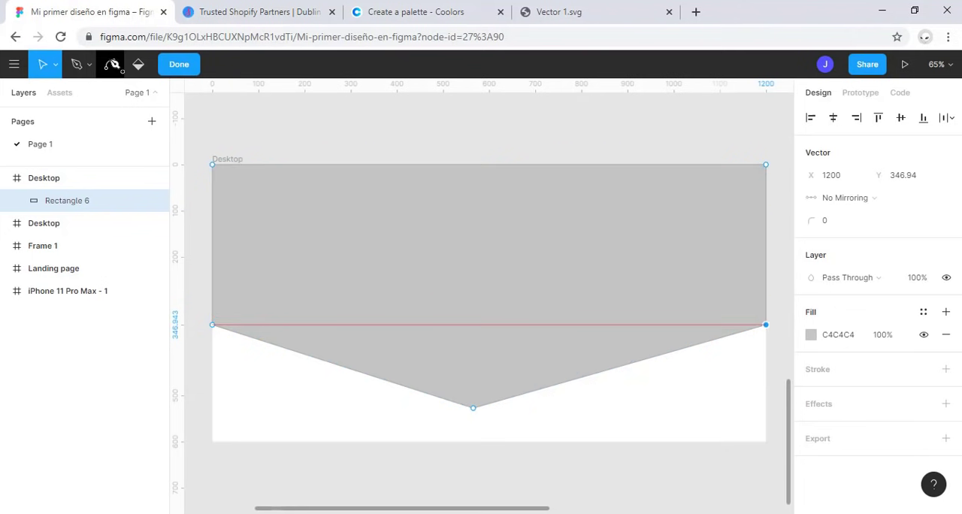
{"action": "left_click", "coordinate": [112, 64]}
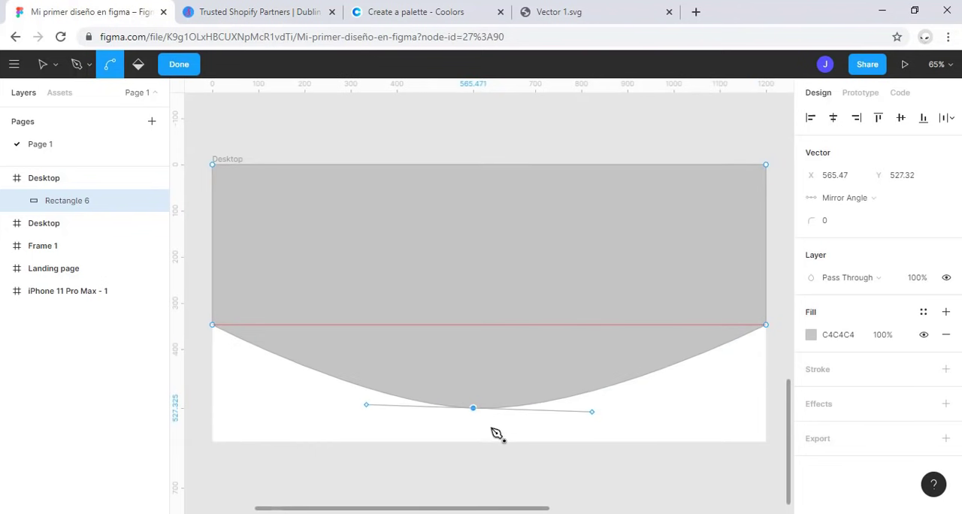
{"action": "left_click", "coordinate": [44, 66]}
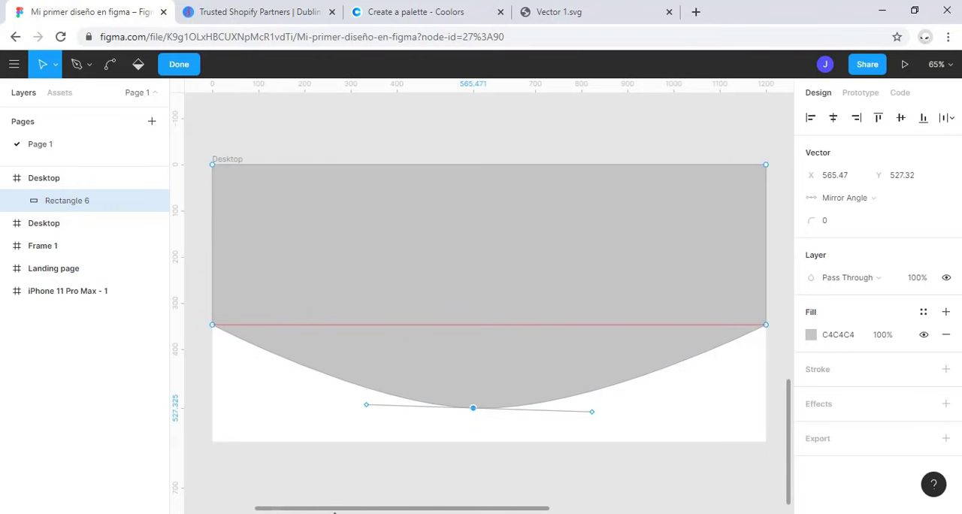
Step: Change the curved shape's fill from solid to Image, using the photo of a laptop and monitor on a desk
{"action": "left_click", "coordinate": [810, 335]}
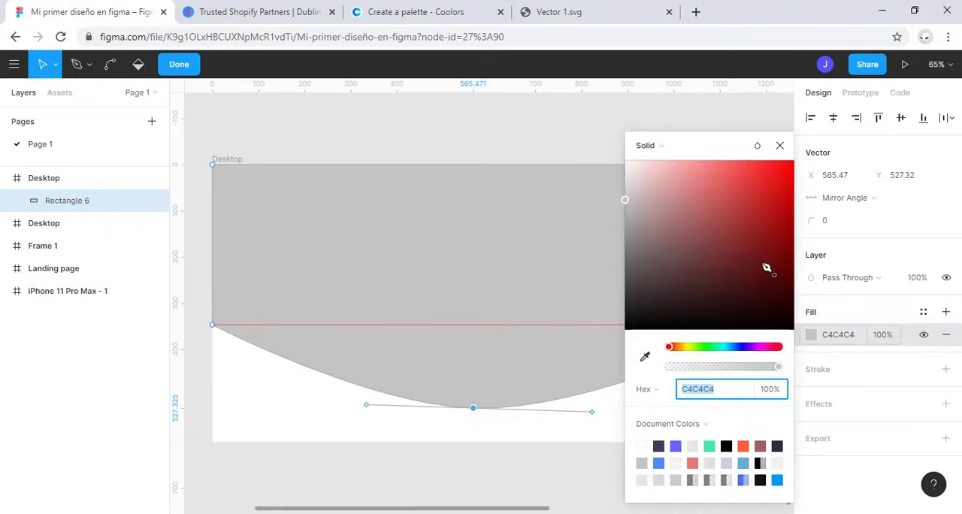
{"action": "left_click", "coordinate": [653, 146]}
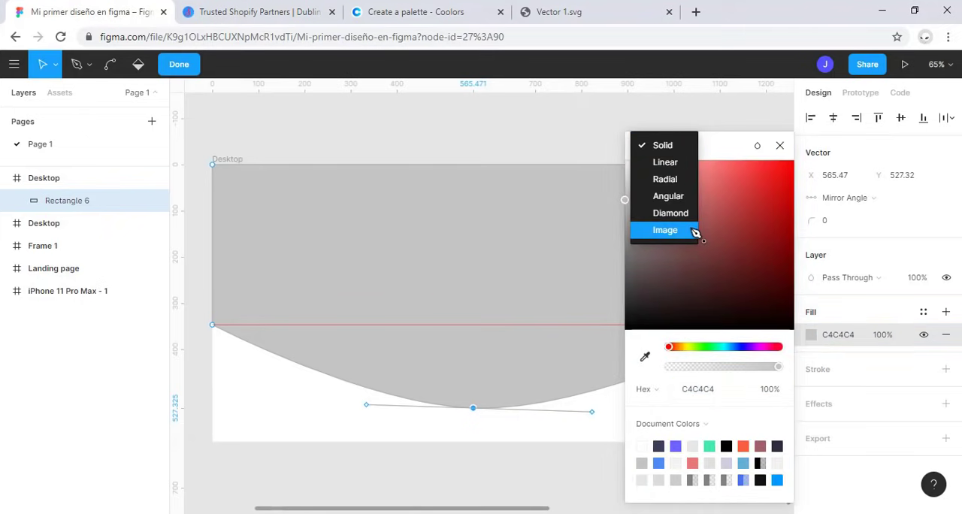
{"action": "left_click", "coordinate": [665, 230]}
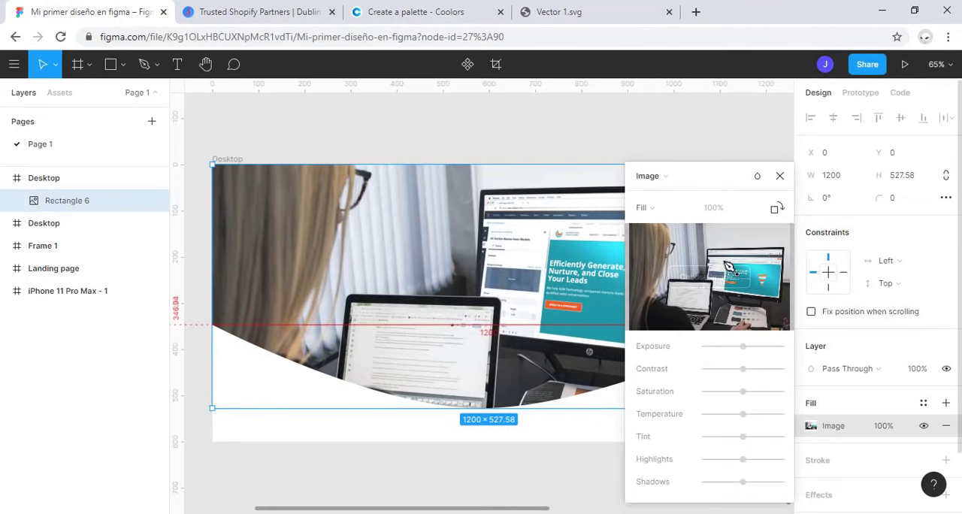
{"action": "left_click", "coordinate": [780, 176]}
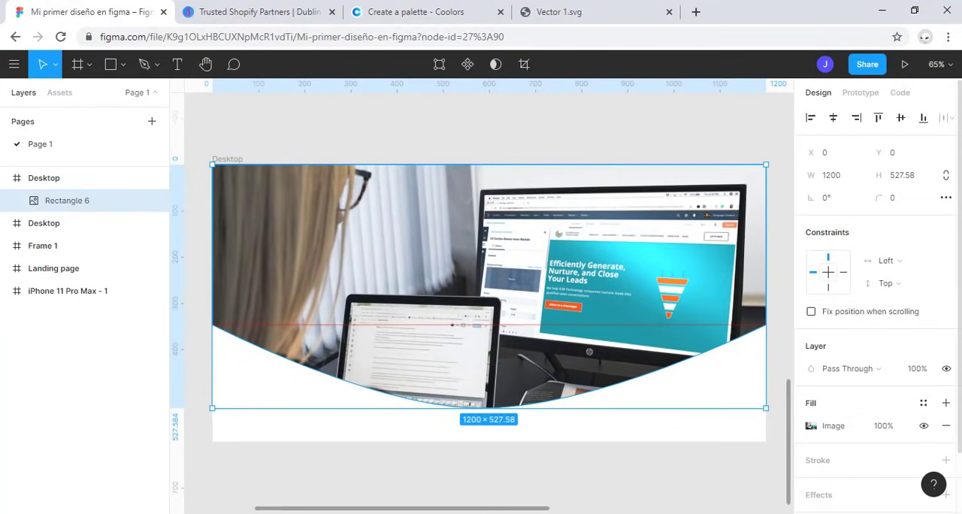
Step: Add a second fill above the image as a linear gradient fading from A04646 to transparent, keeping the color picker clear of the shape
{"action": "left_click", "coordinate": [945, 403]}
{"action": "left_click", "coordinate": [812, 426]}
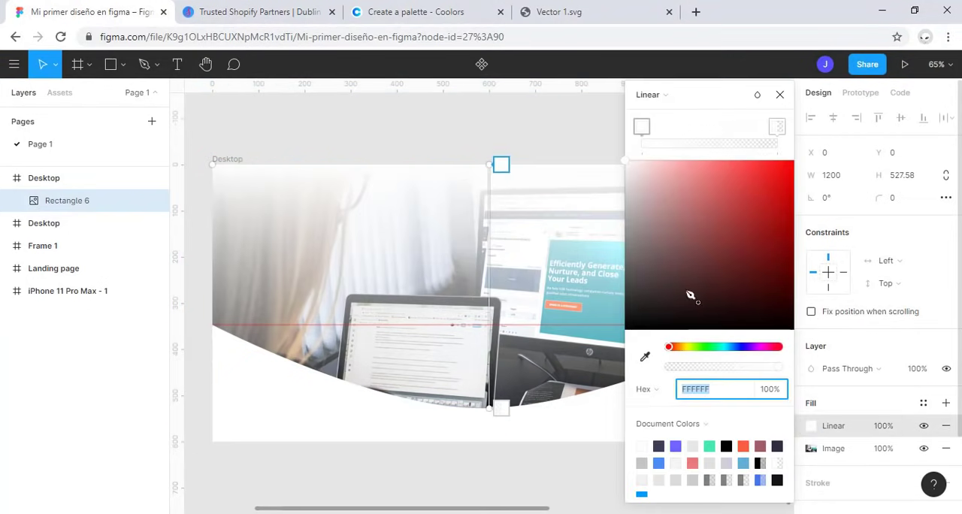
{"action": "left_click", "coordinate": [667, 99]}
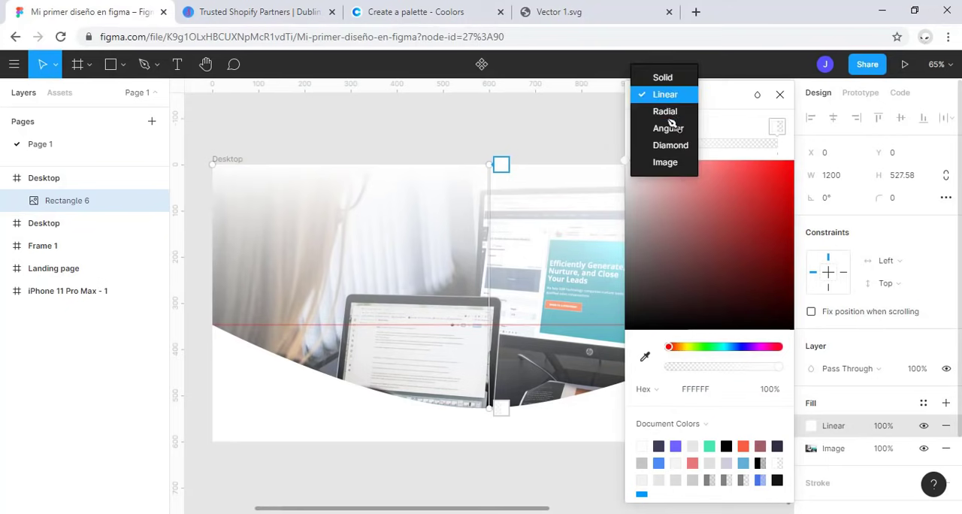
{"action": "left_click", "coordinate": [667, 78]}
{"action": "mouse_move", "coordinate": [730, 161]}
{"action": "left_mouse_down"}
{"action": "mouse_move", "coordinate": [726, 139]}
{"action": "mouse_move", "coordinate": [732, 172]}
{"action": "mouse_move", "coordinate": [718, 172]}
{"action": "left_mouse_up"}
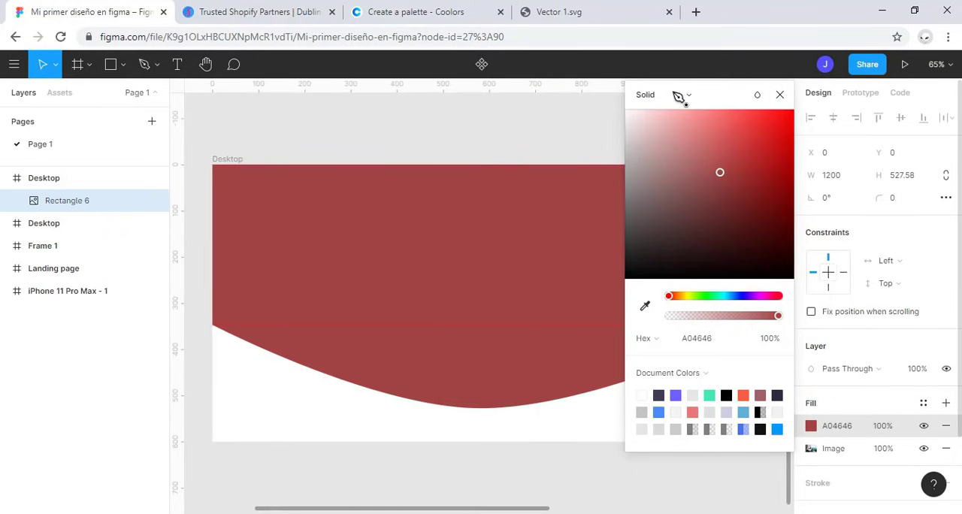
{"action": "left_click", "coordinate": [689, 99]}
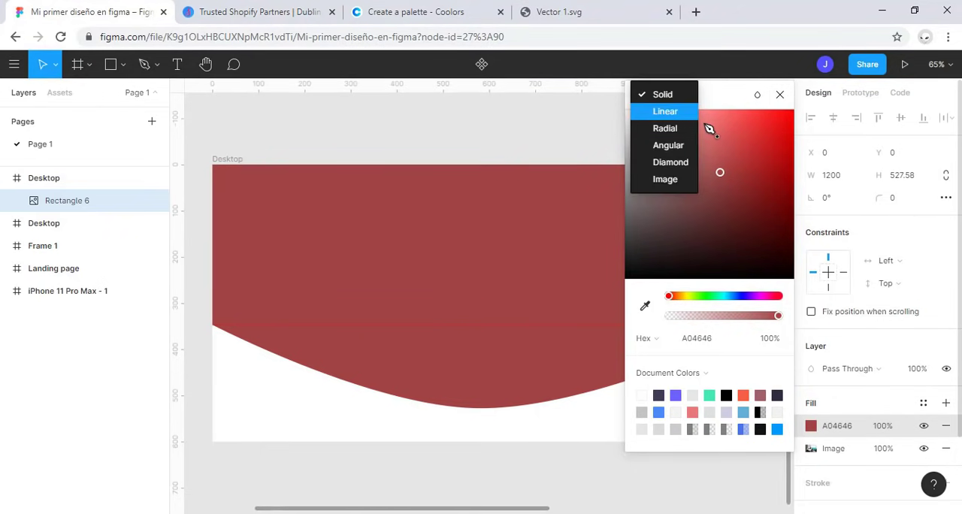
{"action": "left_click", "coordinate": [679, 114]}
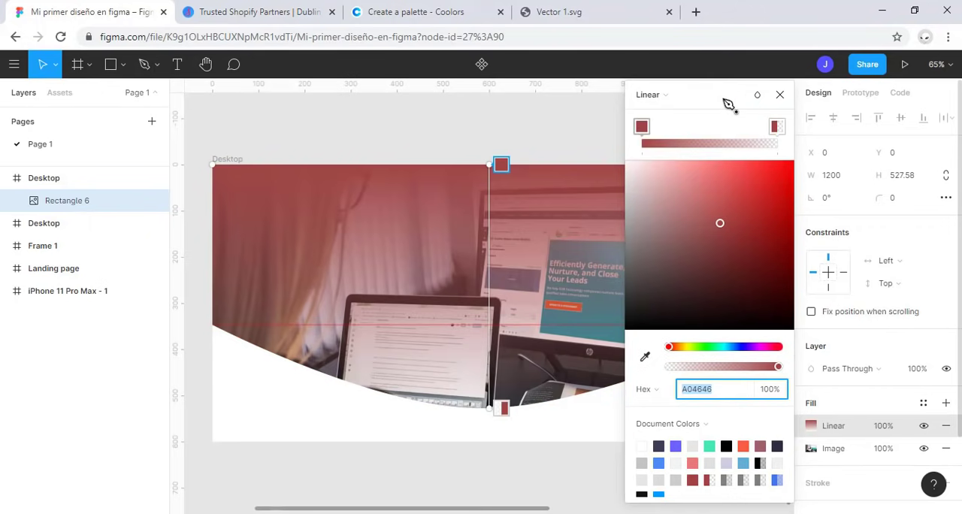
{"action": "left_click_drag", "start_coordinate": [730, 100], "coordinate": [138, 114]}
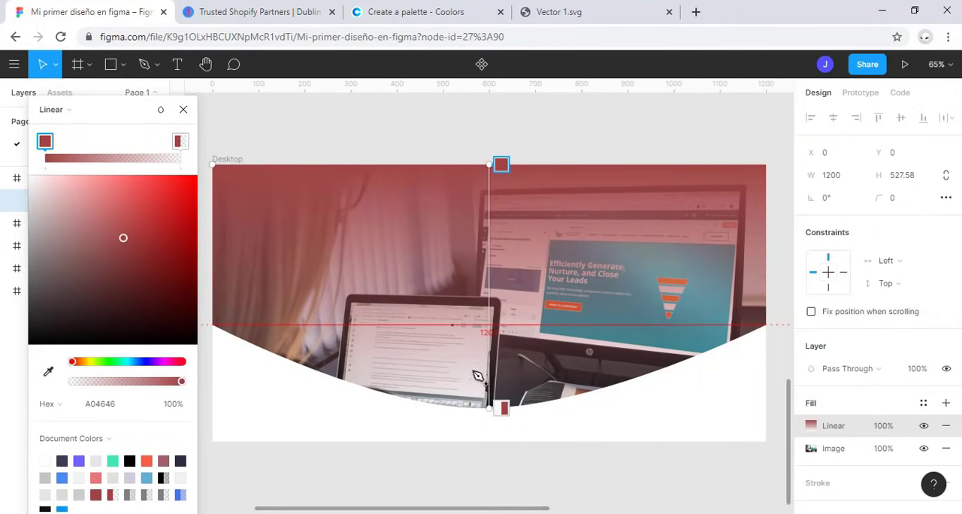
Step: Angle the linear gradient from the shape's lower-left edge to near its upper-right corner and set the start color to 6C63FF
{"action": "left_click_drag", "start_coordinate": [498, 166], "coordinate": [255, 329]}
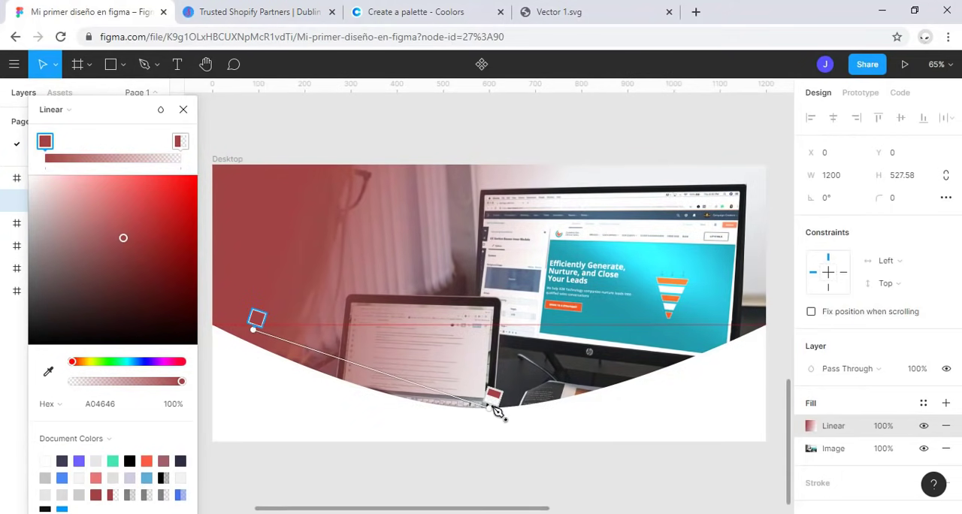
{"action": "left_click_drag", "start_coordinate": [498, 405], "coordinate": [760, 220]}
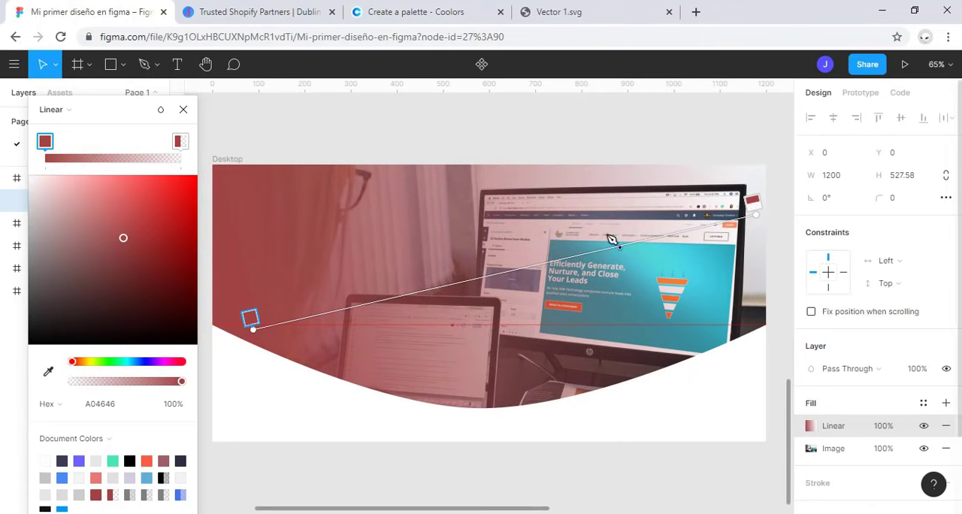
{"action": "left_click", "coordinate": [147, 361]}
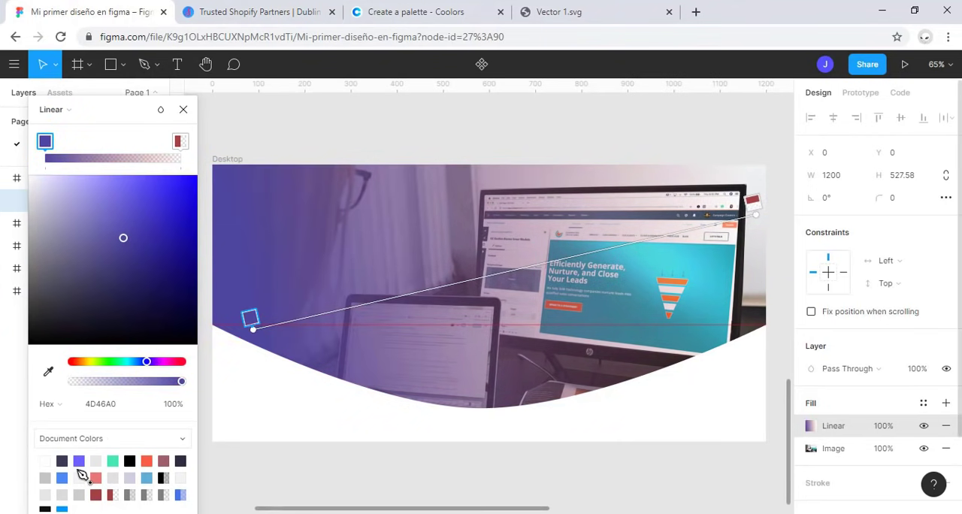
{"action": "left_click", "coordinate": [78, 461]}
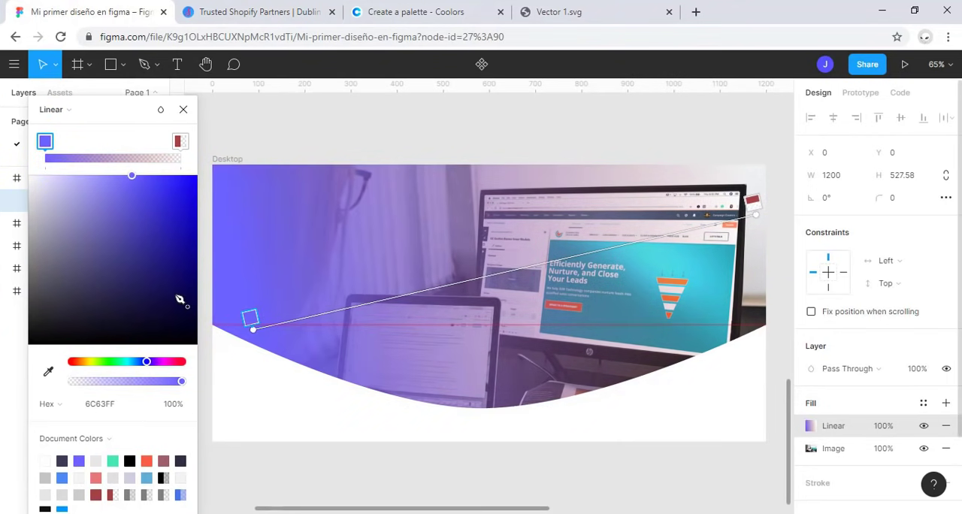
Step: Set the gradient's end color to F55F44 at 51% opacity and lower the start color's opacity to 59%
{"action": "left_click", "coordinate": [180, 141]}
{"action": "left_click", "coordinate": [147, 461]}
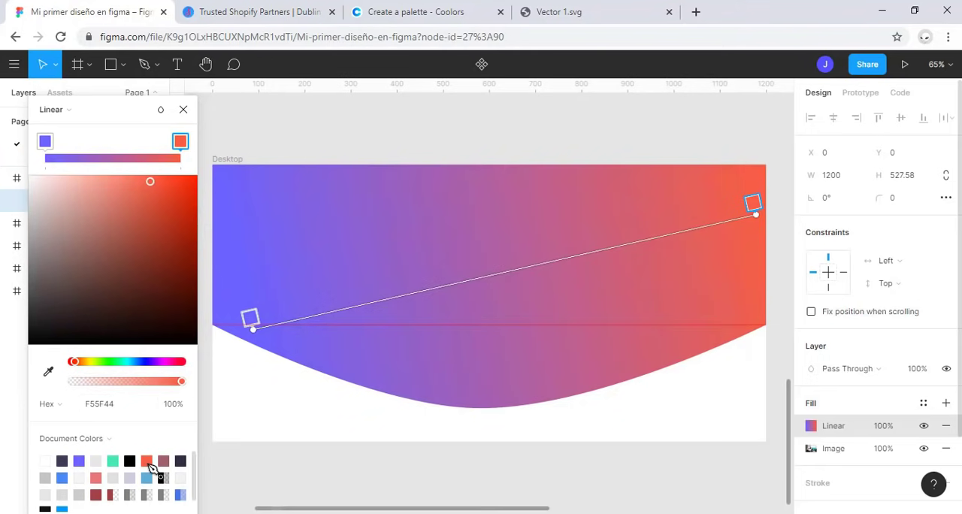
{"action": "left_click_drag", "start_coordinate": [168, 383], "coordinate": [130, 382]}
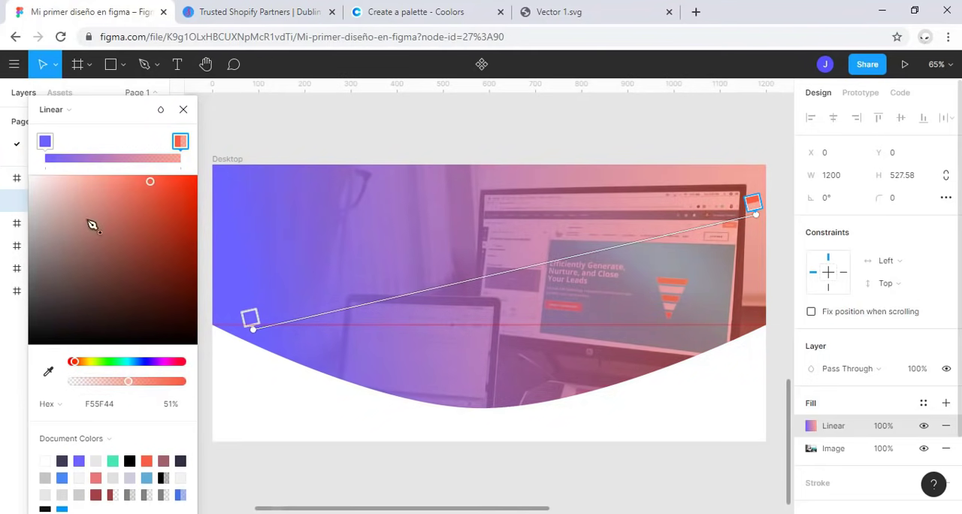
{"action": "left_click", "coordinate": [51, 142]}
{"action": "left_click_drag", "start_coordinate": [145, 384], "coordinate": [137, 383]}
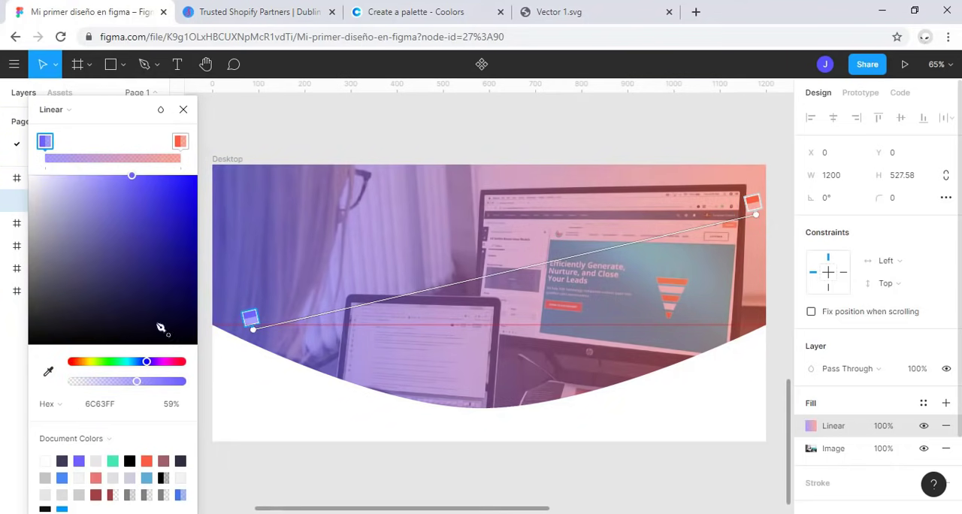
{"action": "left_click", "coordinate": [184, 110]}
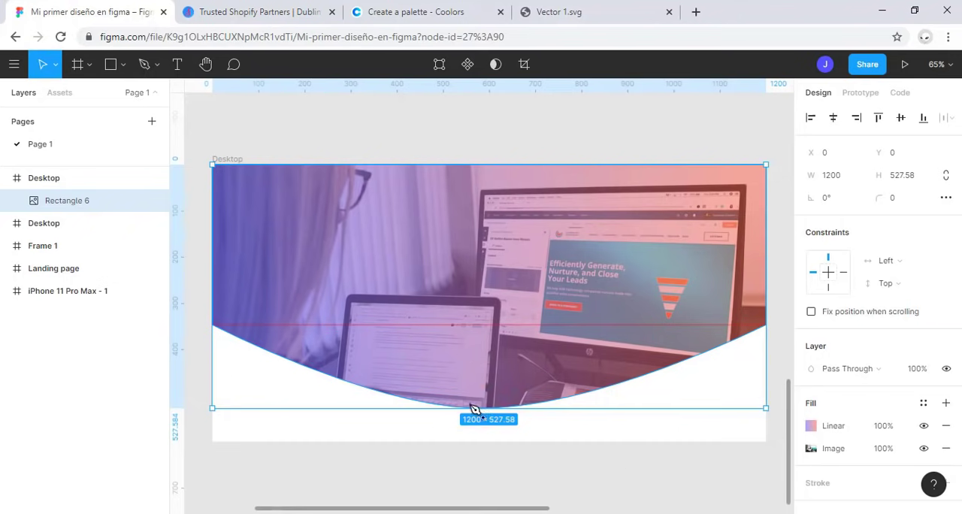
{"action": "left_click", "coordinate": [396, 467]}
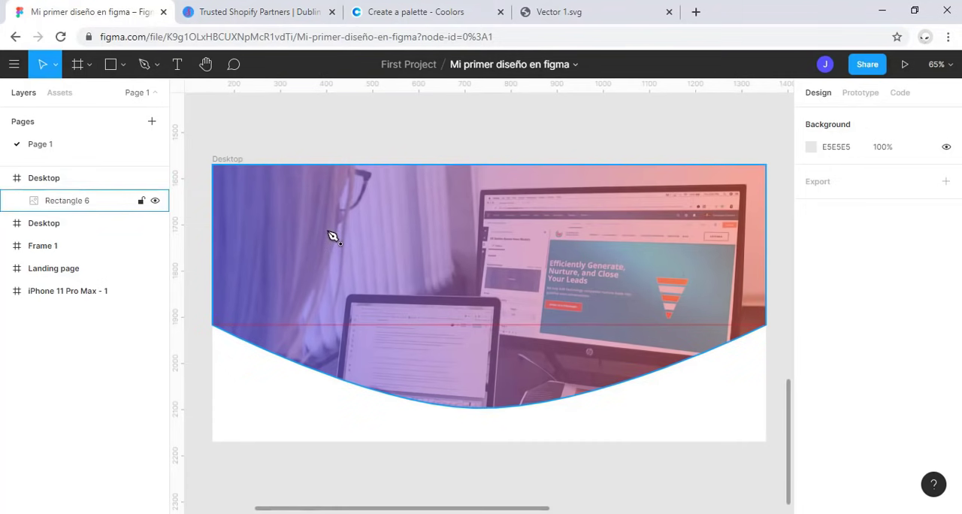
Step: Add a 1x PNG export setting to the curved image shape and export it
{"action": "left_click", "coordinate": [60, 210]}
{"action": "scroll", "coordinate": [887, 326], "scroll_direction": "down", "scroll_amount": 2}
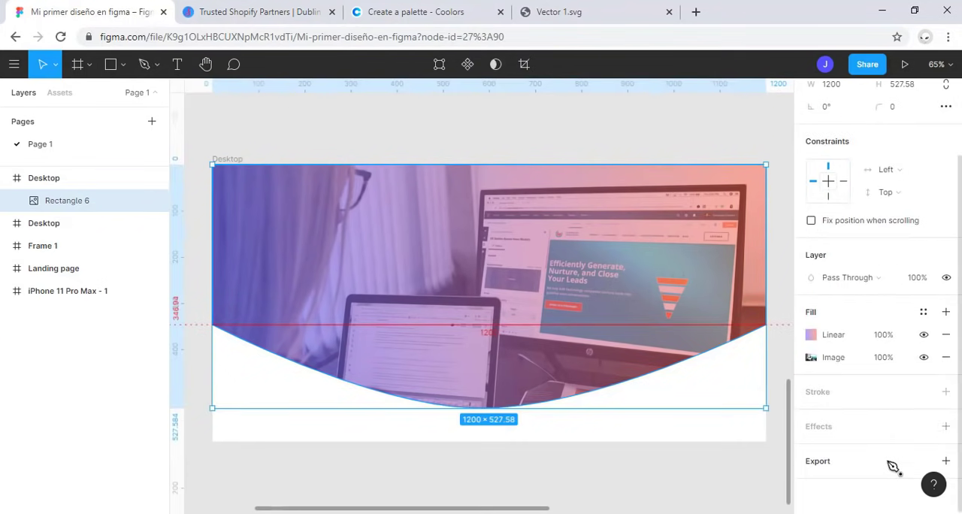
{"action": "left_click", "coordinate": [884, 467]}
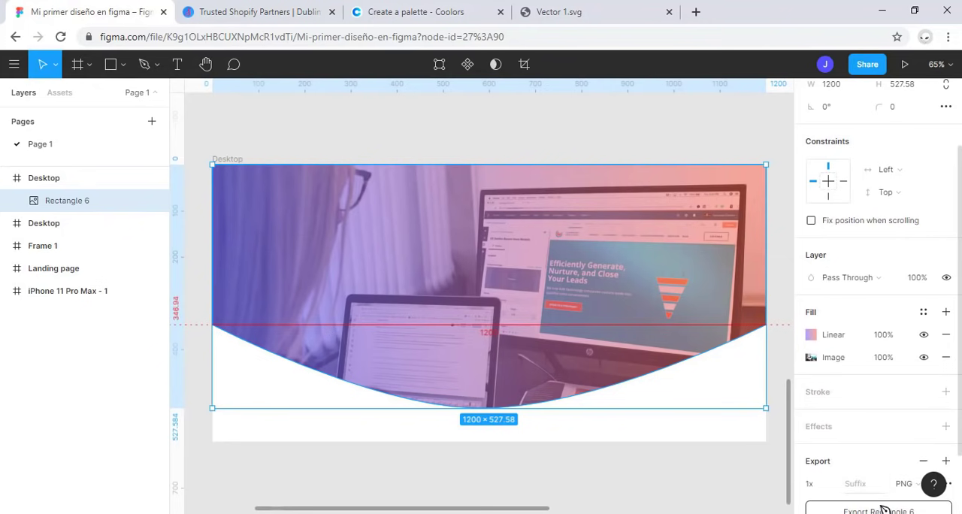
{"action": "left_click", "coordinate": [881, 508]}
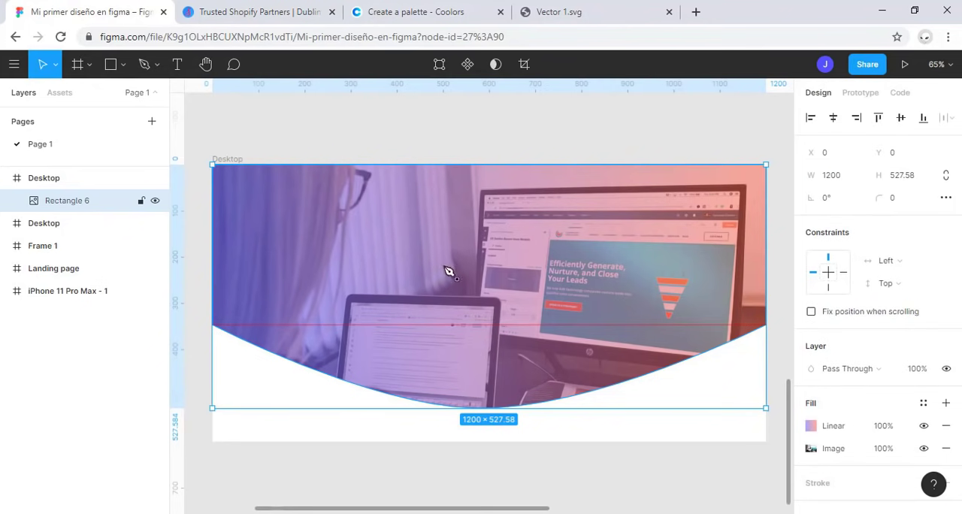
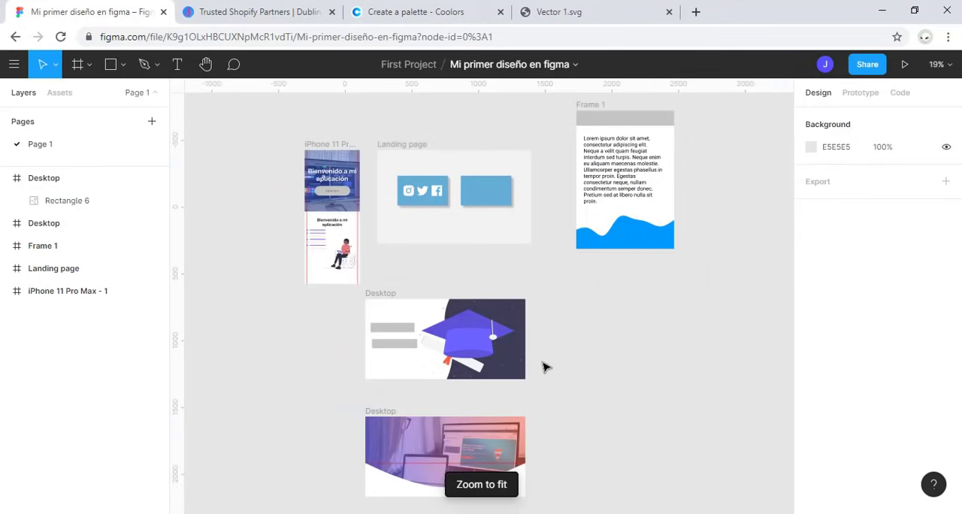
Step: Duplicate the Desktop frame with the graduation cap illustration and place the copy beside the original
{"action": "left_click", "coordinate": [387, 309]}
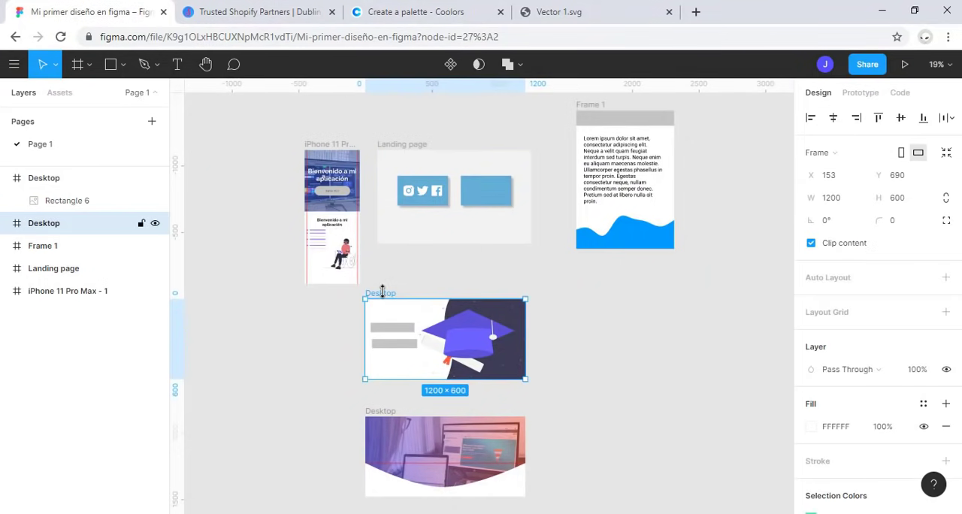
{"action": "left_click_drag", "start_coordinate": [381, 291], "coordinate": [585, 302]}
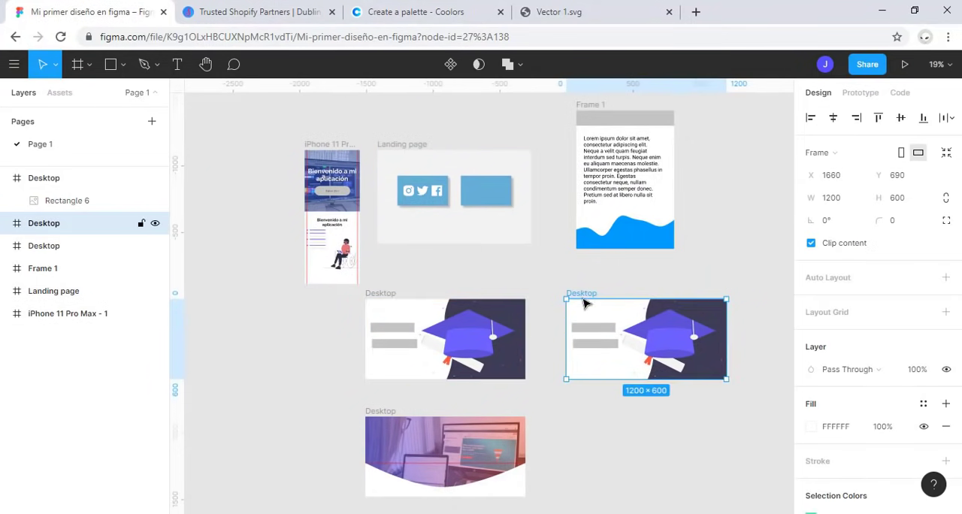
{"action": "key", "text": "shift+2"}
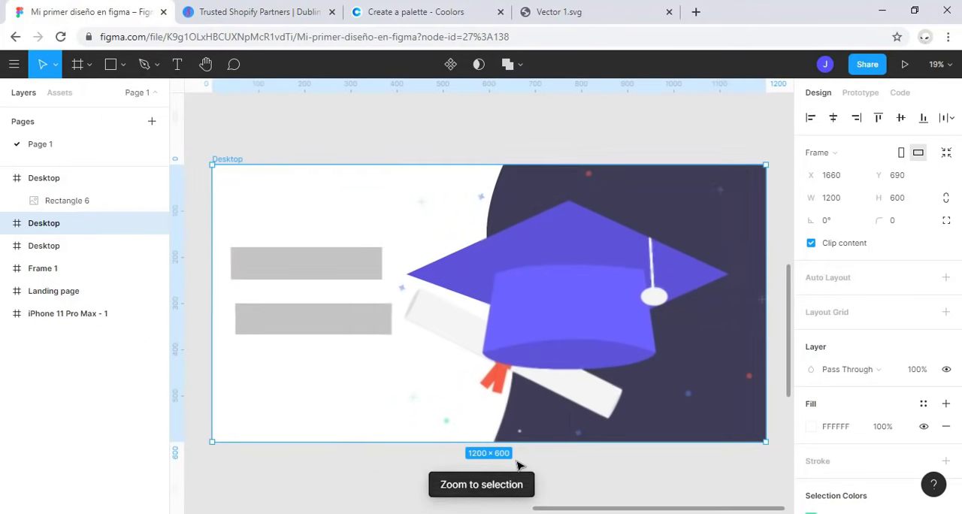
Step: Delete both gray rectangles and the graduation illustration from the duplicated frame, leaving it empty
{"action": "left_click", "coordinate": [317, 276]}
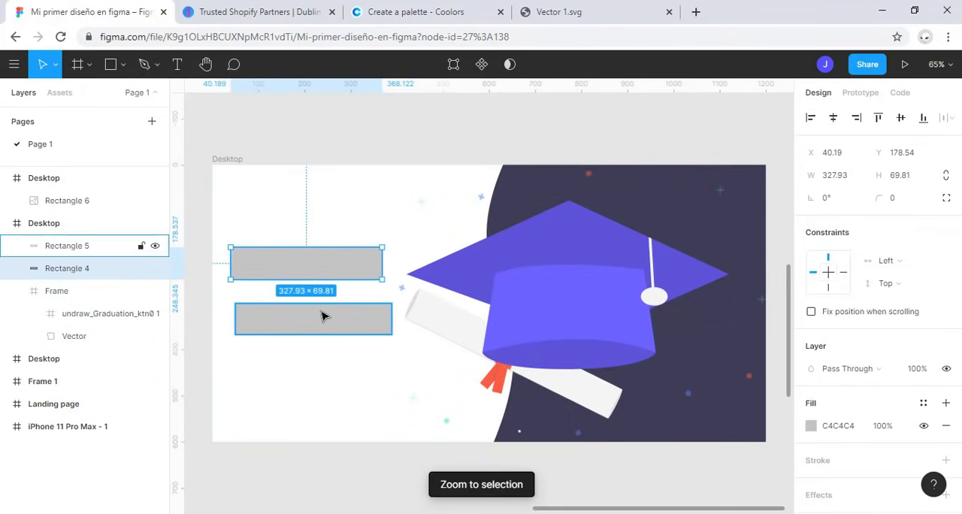
{"action": "left_click", "coordinate": [322, 316], "text": "shift"}
{"action": "left_click", "coordinate": [619, 289], "text": "shift"}
{"action": "key", "text": "Delete"}
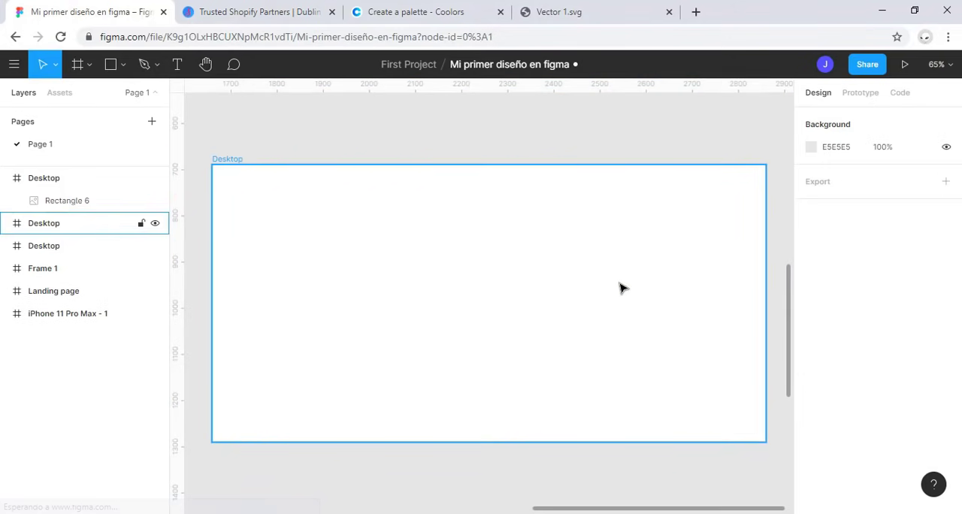
Step: Rename the empty duplicated frame as Auto Layout
{"action": "double_click", "coordinate": [44, 201]}
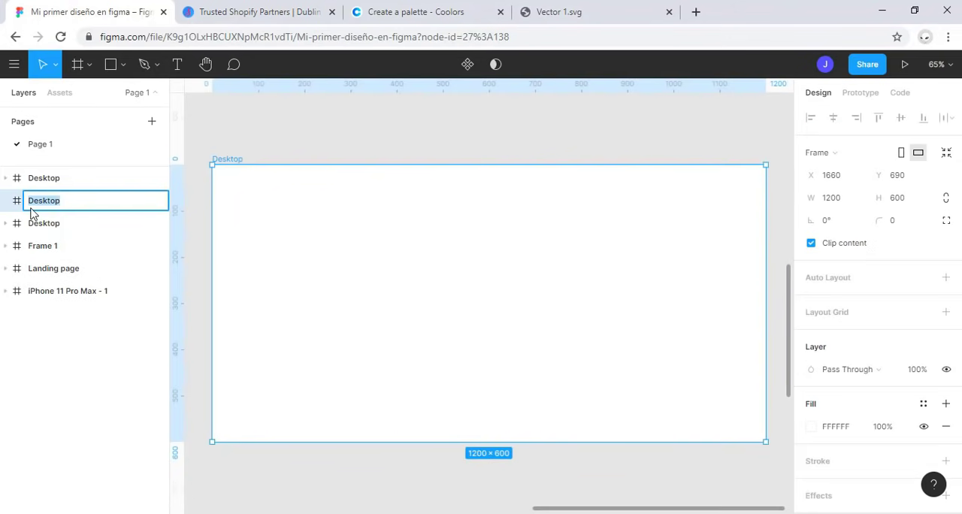
{"action": "type", "text": "Auto Layout"}
{"action": "key", "text": "Return"}
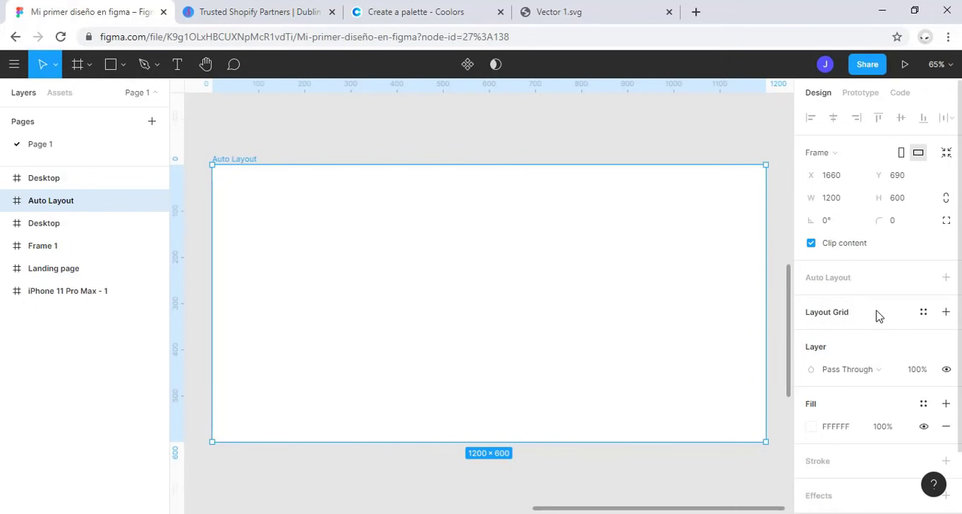
Step: Draw a rectangle about 258 × 283 near the left side of the Auto Layout frame
{"action": "left_click", "coordinate": [111, 65]}
{"action": "left_click_drag", "start_coordinate": [252, 223], "coordinate": [371, 352]}
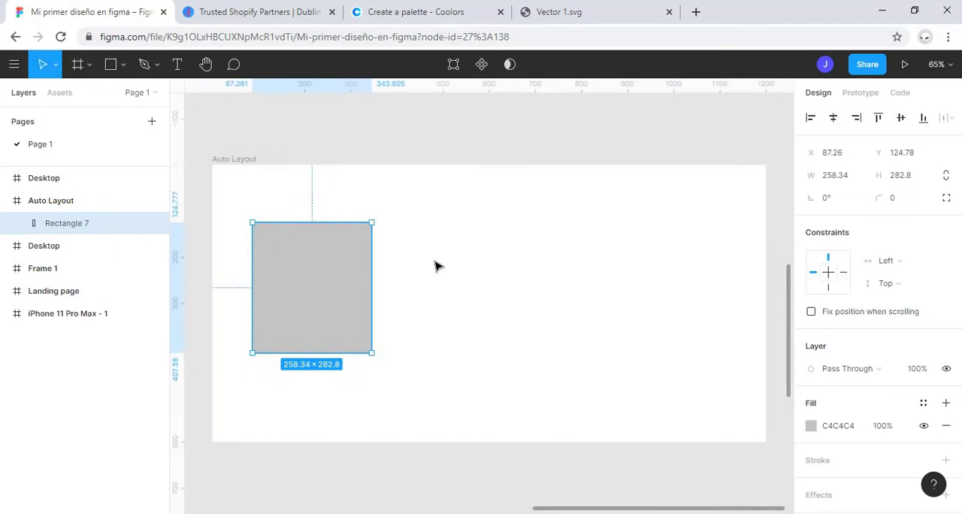
{"action": "left_click", "coordinate": [111, 64]}
{"action": "mouse_move", "coordinate": [411, 224]}
{"action": "left_mouse_down"}
{"action": "mouse_move", "coordinate": [463, 342]}
{"action": "mouse_move", "coordinate": [515, 350]}
{"action": "left_mouse_up"}
{"action": "key", "text": "Delete"}
Step: Duplicate the gray rectangle twice to form a horizontal row of three across the Auto Layout frame
{"action": "left_click", "coordinate": [359, 294]}
{"action": "left_click_drag", "start_coordinate": [359, 294], "coordinate": [644, 298]}
{"action": "key", "text": "Escape"}
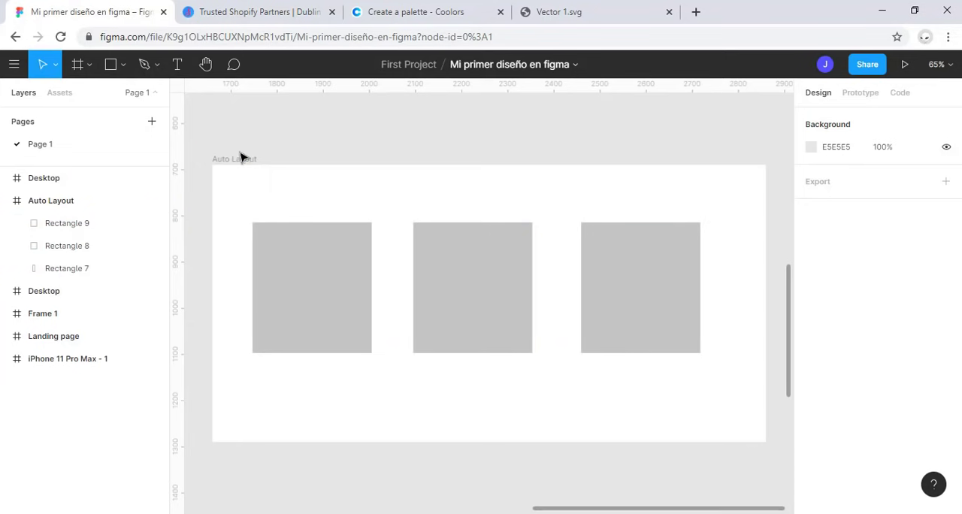
Step: Apply auto layout to the frame holding the three rectangles
{"action": "left_click", "coordinate": [260, 161]}
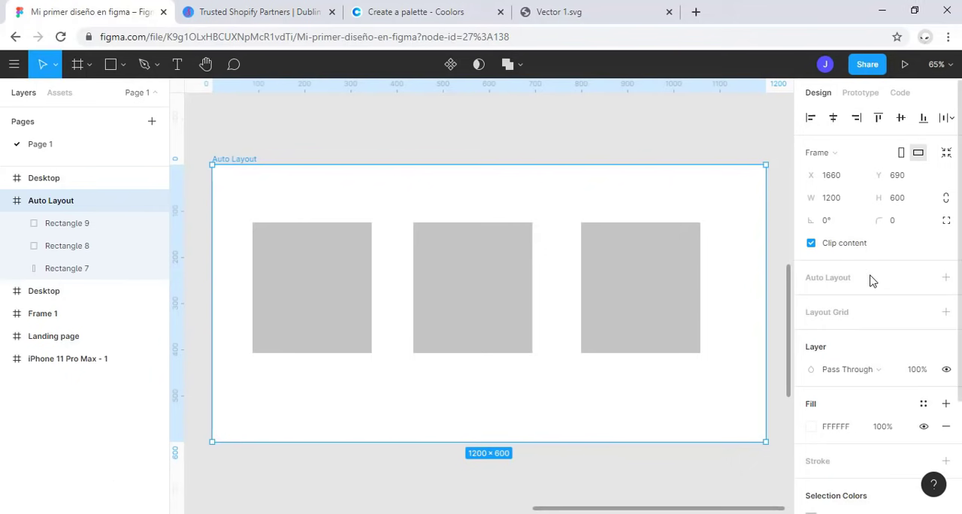
{"action": "left_click", "coordinate": [838, 276]}
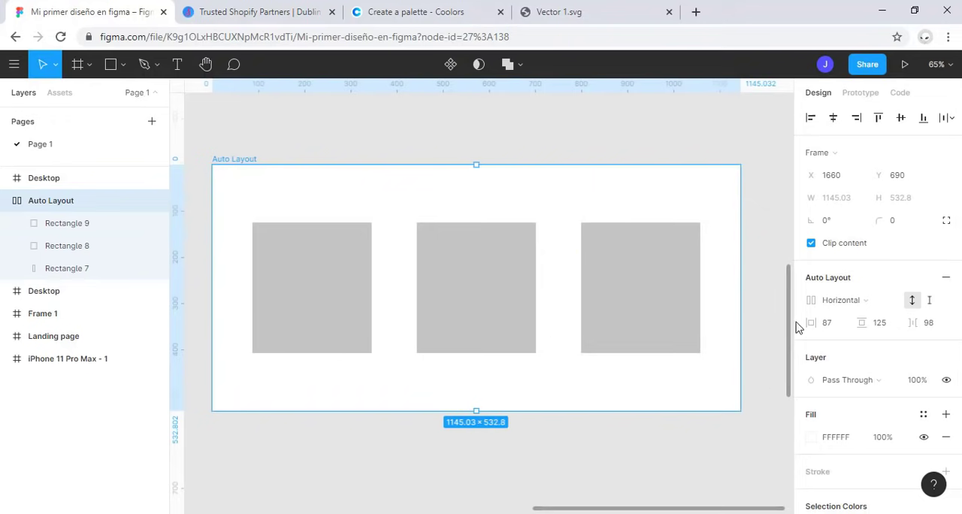
Step: Try the vertical direction for the frame's auto layout, and return it to horizontal
{"action": "left_click", "coordinate": [864, 300]}
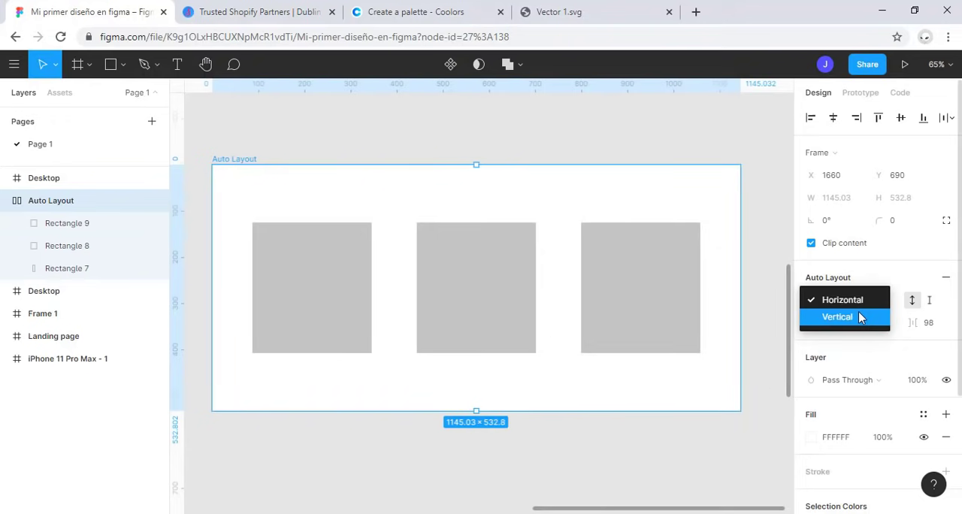
{"action": "left_click", "coordinate": [858, 311]}
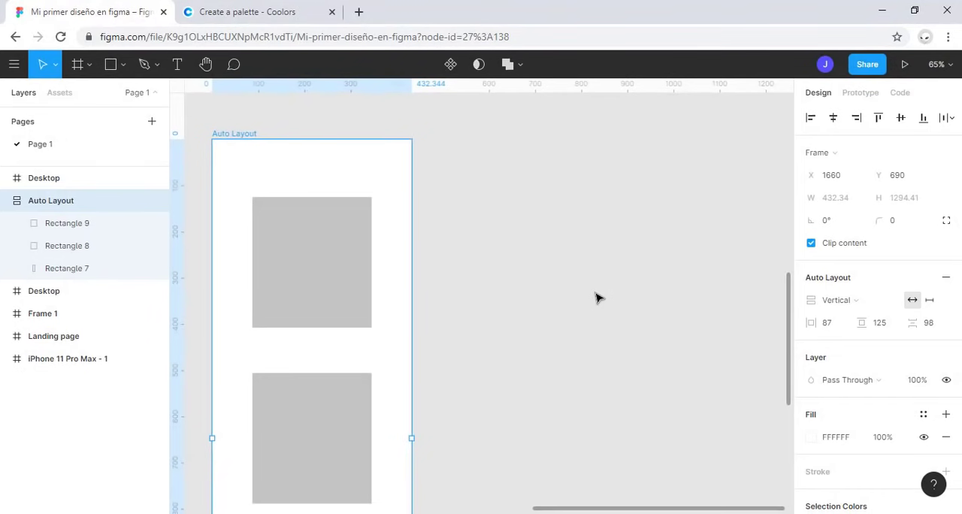
{"action": "left_click", "coordinate": [871, 304]}
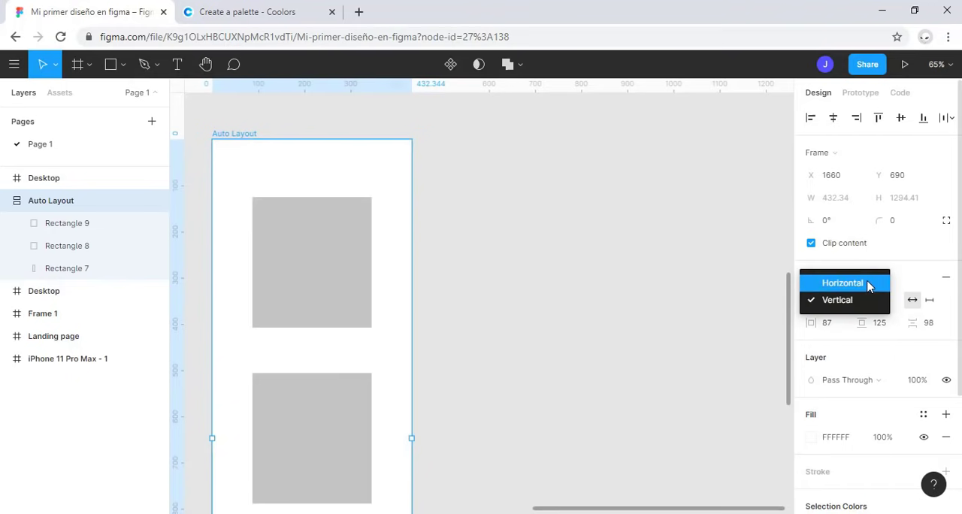
{"action": "left_click", "coordinate": [869, 284]}
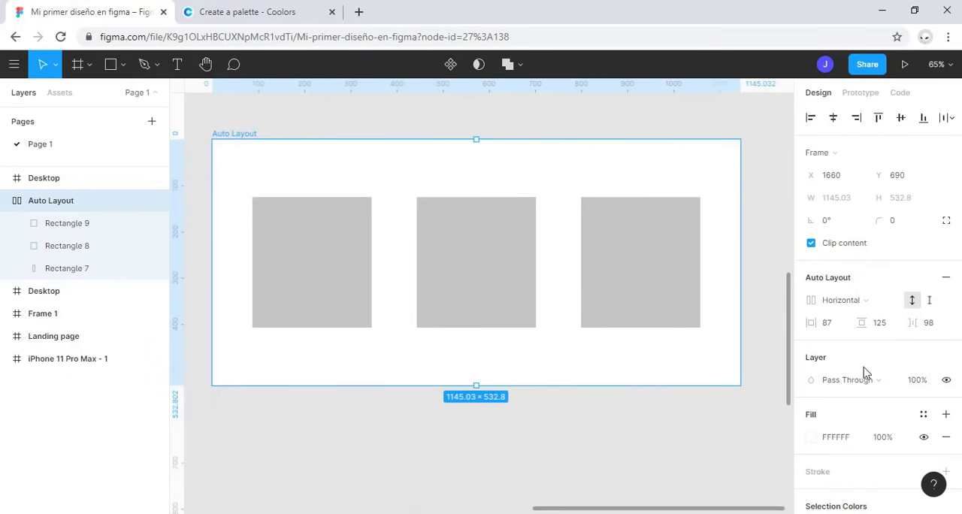
Step: Try horizontal padding values of 0 and 20 on the auto layout frame
{"action": "left_click", "coordinate": [830, 325]}
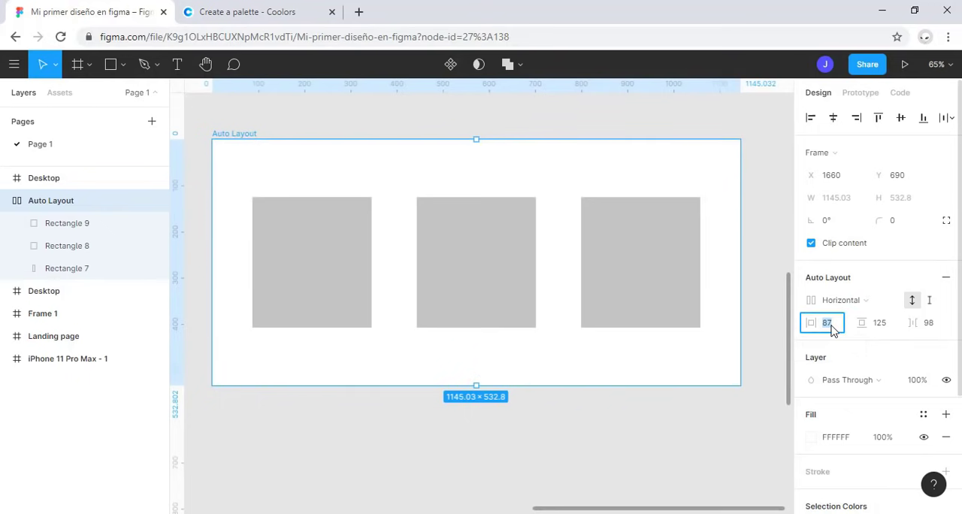
{"action": "type", "text": "0"}
{"action": "key", "text": "Return"}
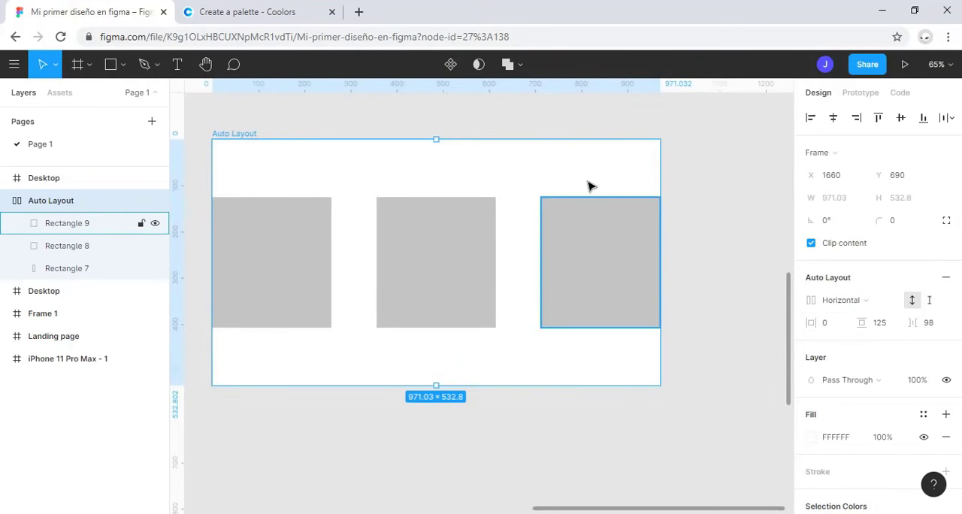
{"action": "left_click", "coordinate": [839, 329]}
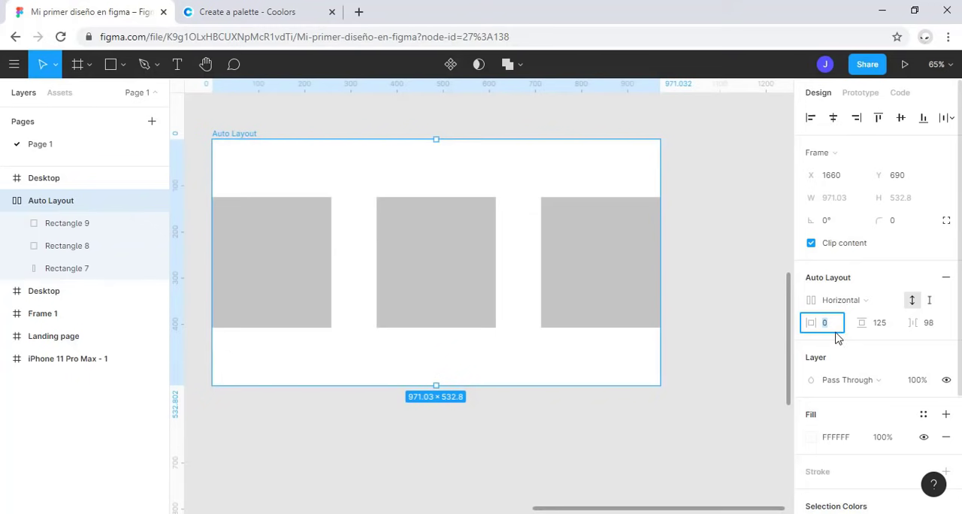
{"action": "type", "text": "20"}
{"action": "key", "text": "Return"}
{"action": "left_click", "coordinate": [285, 314]}
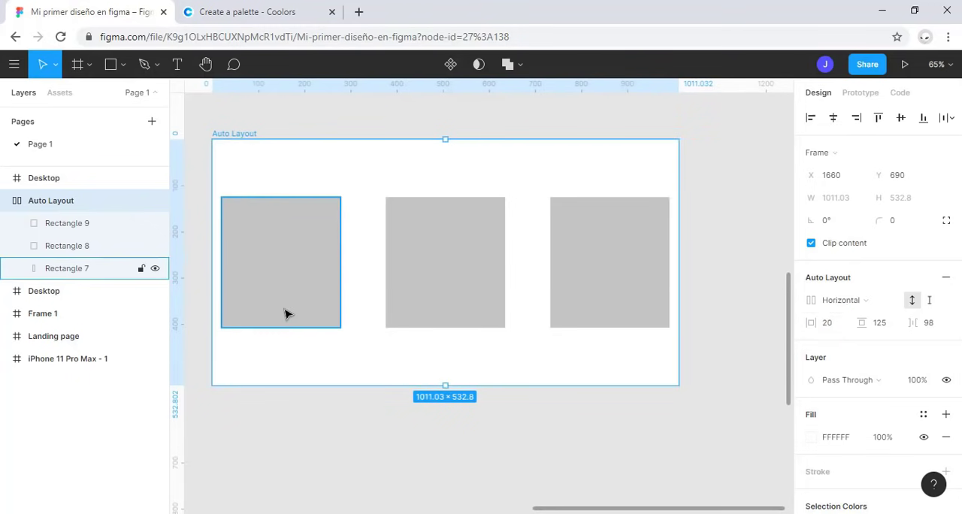
{"action": "mouse_move", "coordinate": [235, 262]}
{"action": "left_mouse_down"}
{"action": "mouse_move", "coordinate": [317, 260]}
{"action": "mouse_move", "coordinate": [246, 264]}
{"action": "left_mouse_up"}
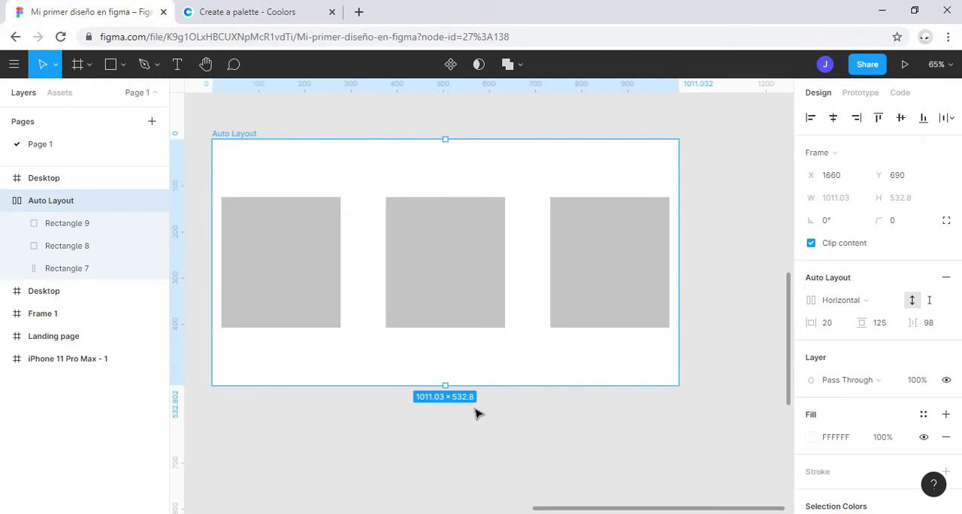
Step: Measure the distances from the middle rectangle to the edges of the Auto Layout frame
{"action": "left_click", "coordinate": [448, 177]}
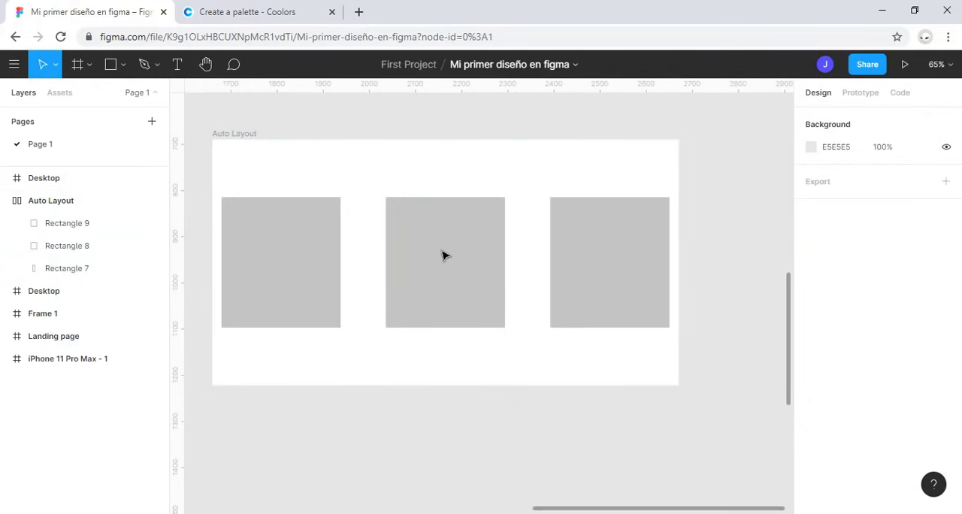
{"action": "left_click", "coordinate": [494, 278]}
{"action": "key", "text": "alt"}
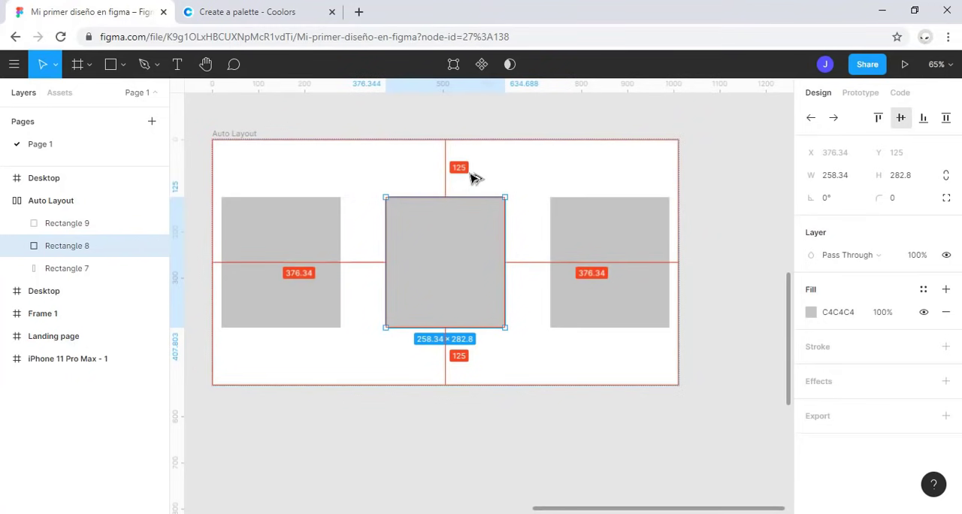
Step: Try spacing between items of 0 and 10 in the Auto Layout frame
{"action": "left_click", "coordinate": [434, 387]}
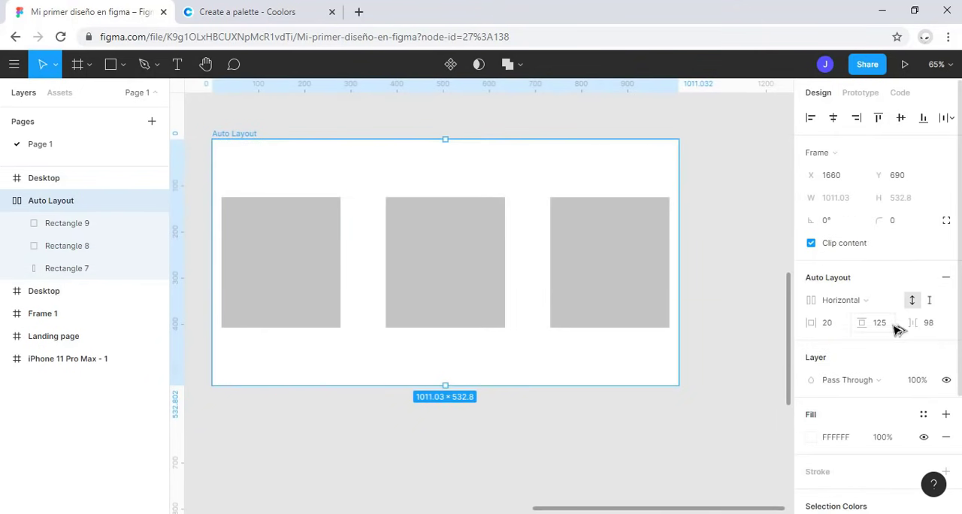
{"action": "left_click", "coordinate": [931, 325]}
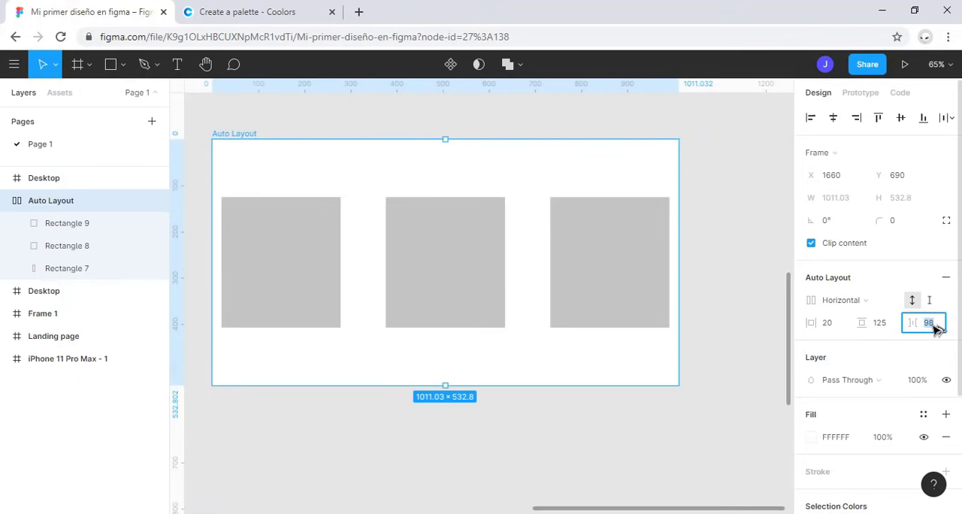
{"action": "type", "text": "0"}
{"action": "key", "text": "Return"}
{"action": "left_click", "coordinate": [934, 323]}
{"action": "type", "text": "10"}
{"action": "key", "text": "Return"}
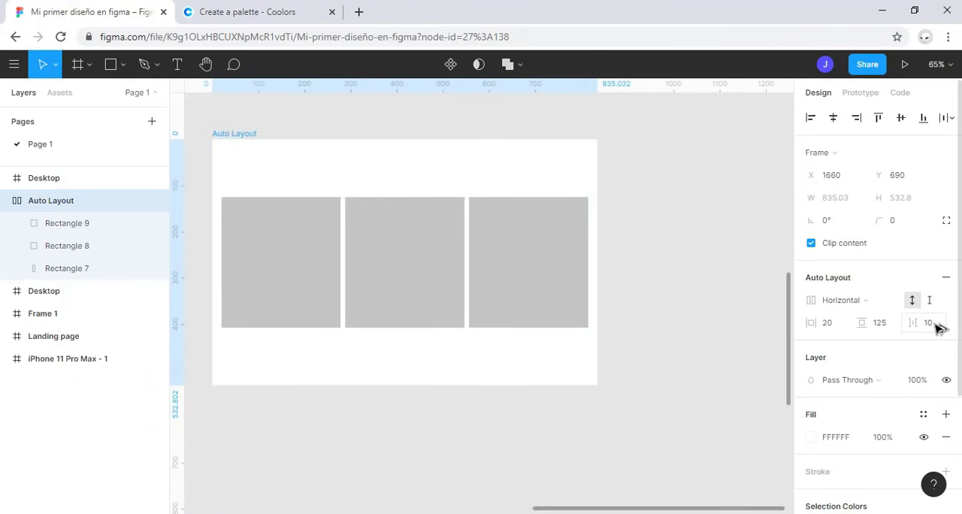
Step: Set the spacing between the three rectangles to 100 in the frame's auto layout
{"action": "left_click", "coordinate": [935, 326]}
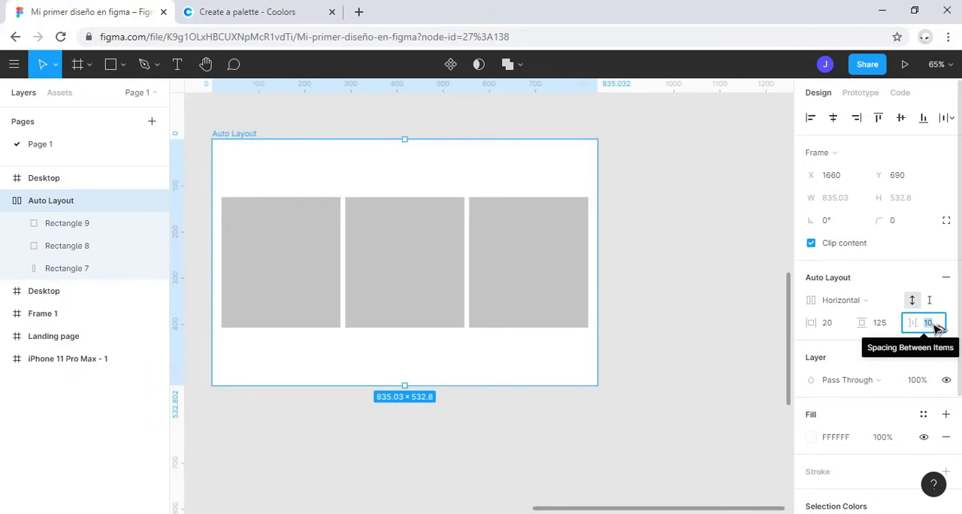
{"action": "type", "text": "100"}
{"action": "key", "text": "Return"}
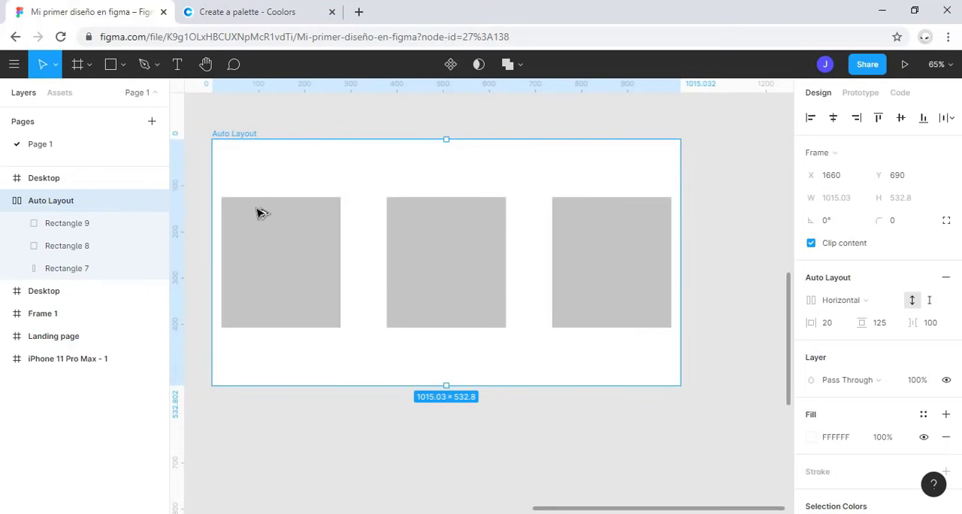
Step: Set the auto layout frame's horizontal padding to 60 and vertical padding to 80
{"action": "left_click", "coordinate": [828, 323]}
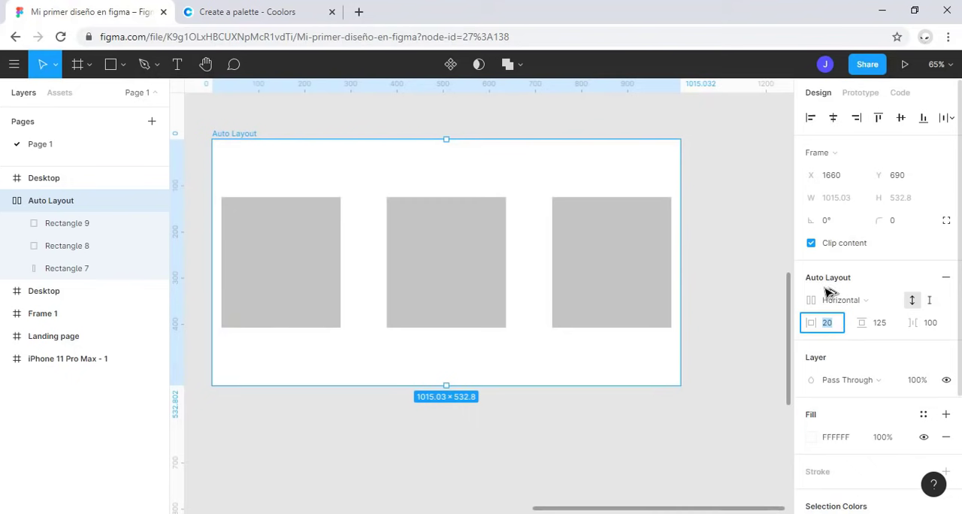
{"action": "type", "text": "60"}
{"action": "key", "text": "Return"}
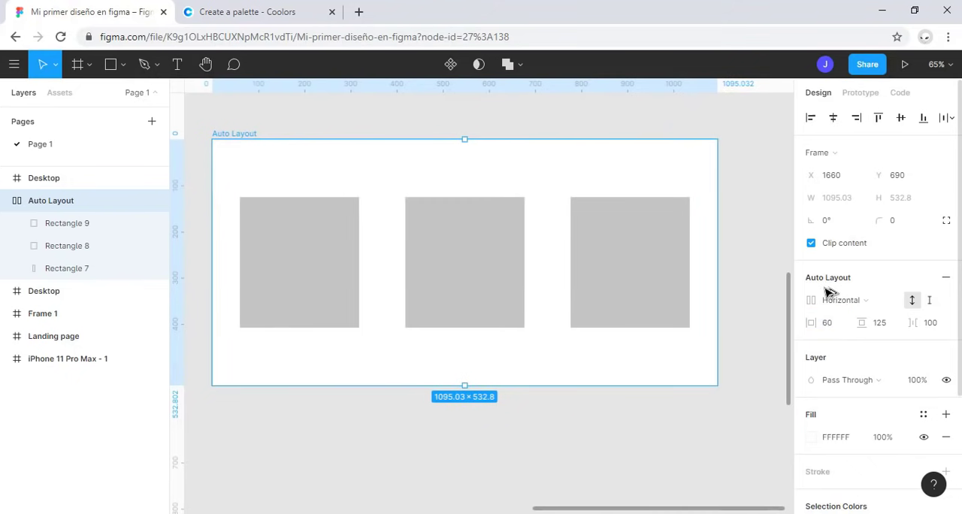
{"action": "left_click", "coordinate": [872, 322]}
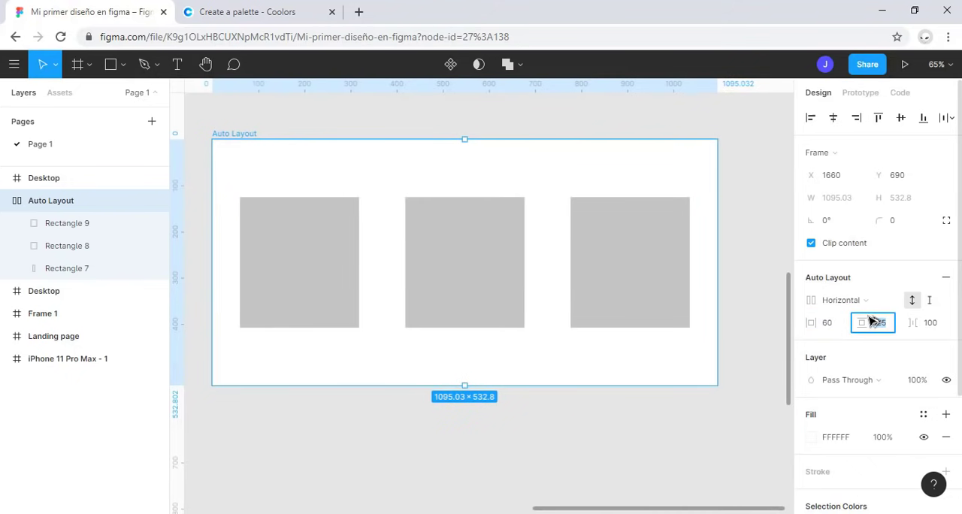
{"action": "type", "text": "60"}
{"action": "key", "text": "Return"}
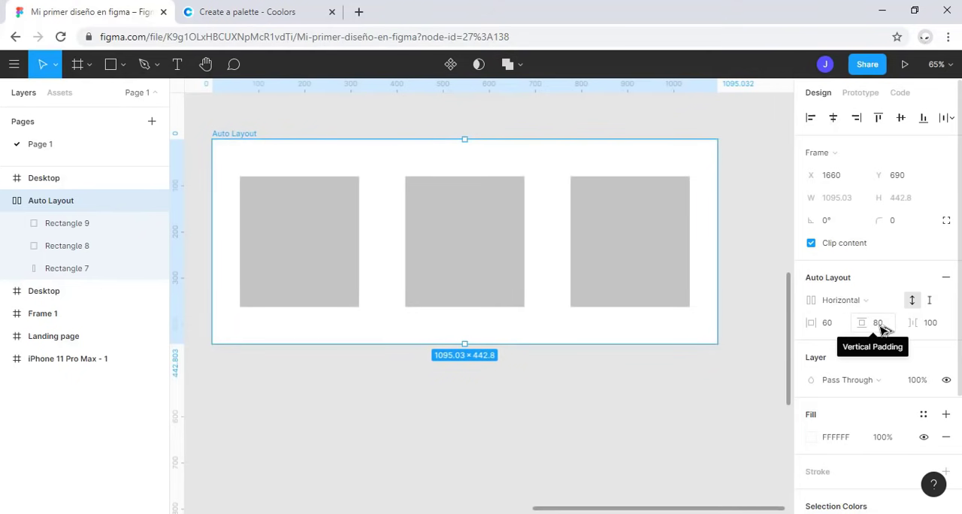
Step: Switch the frame's auto layout to vertical with a fixed width, and set the frame's width to 500
{"action": "left_click", "coordinate": [879, 300]}
{"action": "left_click", "coordinate": [876, 321]}
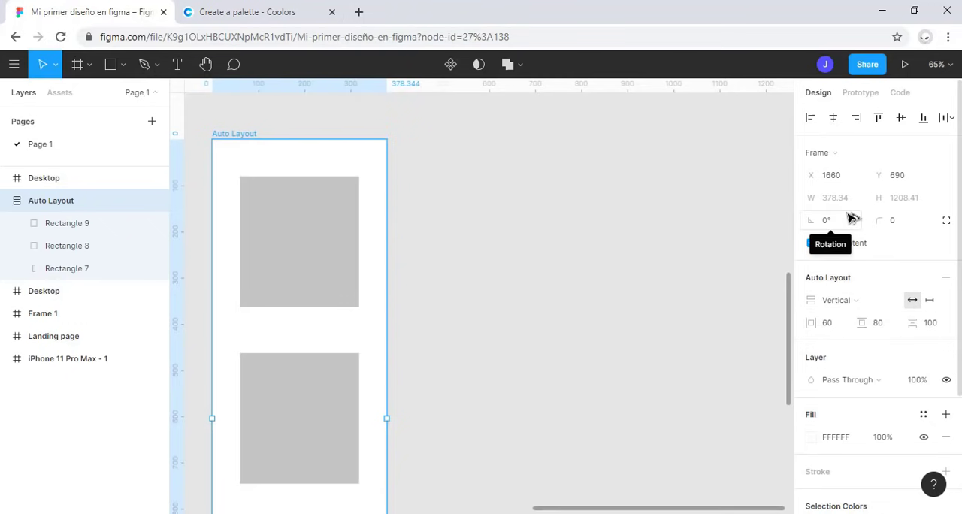
{"action": "left_click", "coordinate": [930, 299]}
{"action": "left_click", "coordinate": [835, 198]}
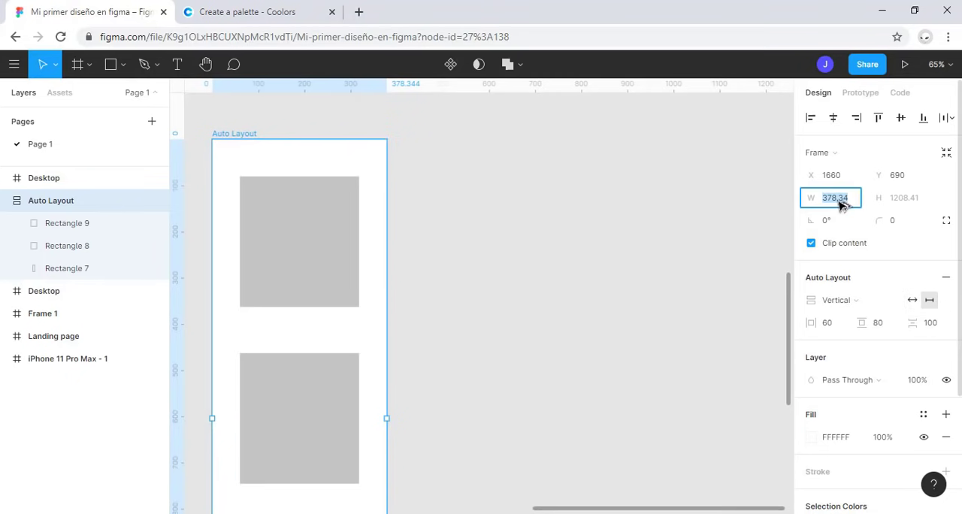
{"action": "type", "text": "50"}
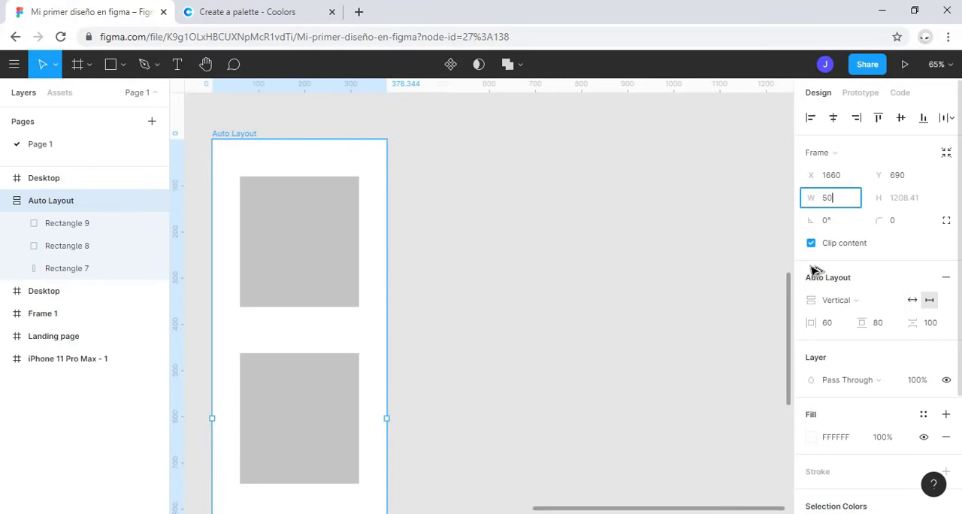
{"action": "type", "text": "0"}
{"action": "key", "text": "Return"}
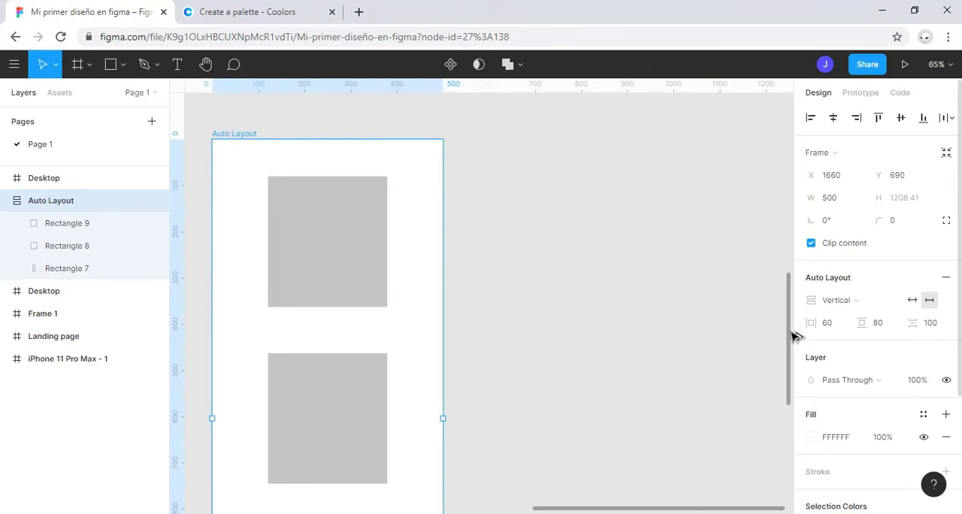
Step: Switch the frame's auto layout to horizontal with a fixed height, and set the frame's height to 700
{"action": "left_click", "coordinate": [832, 300]}
{"action": "left_click", "coordinate": [881, 285]}
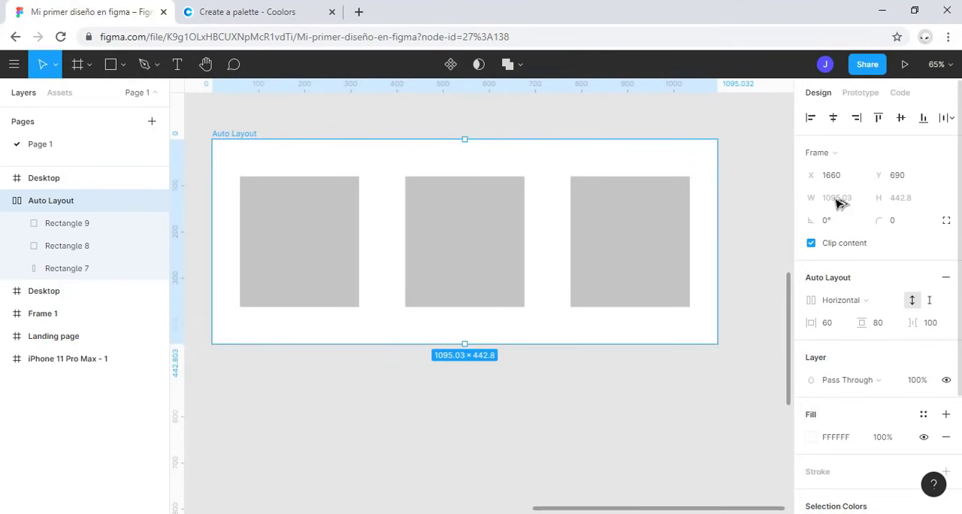
{"action": "left_click", "coordinate": [932, 301]}
{"action": "left_click", "coordinate": [912, 199]}
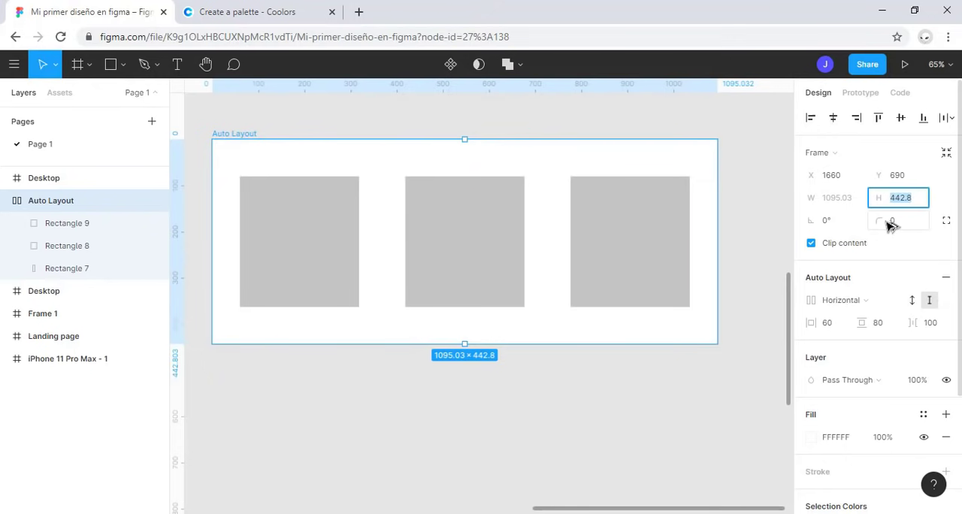
{"action": "type", "text": "700"}
{"action": "key", "text": "Return"}
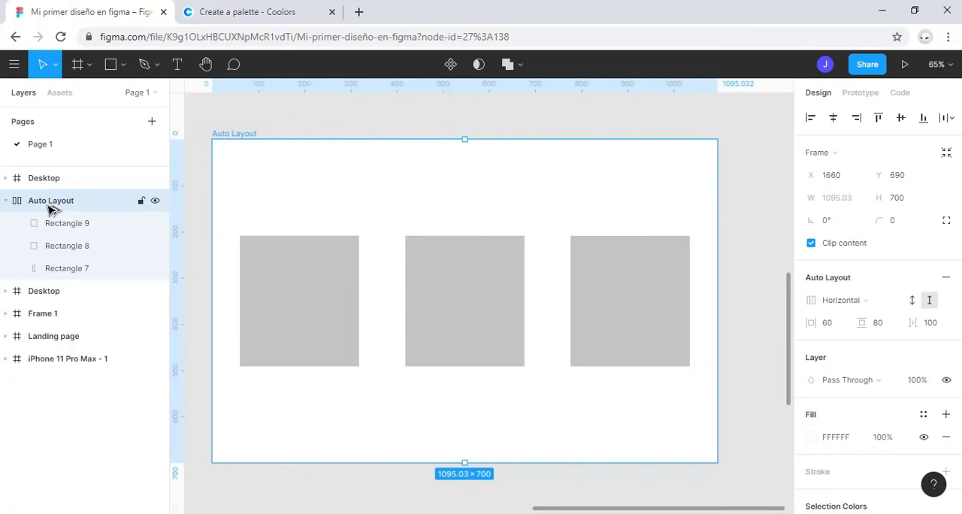
Step: Remove the frame's auto layout, apply it again, and remove it once more
{"action": "left_click", "coordinate": [948, 279]}
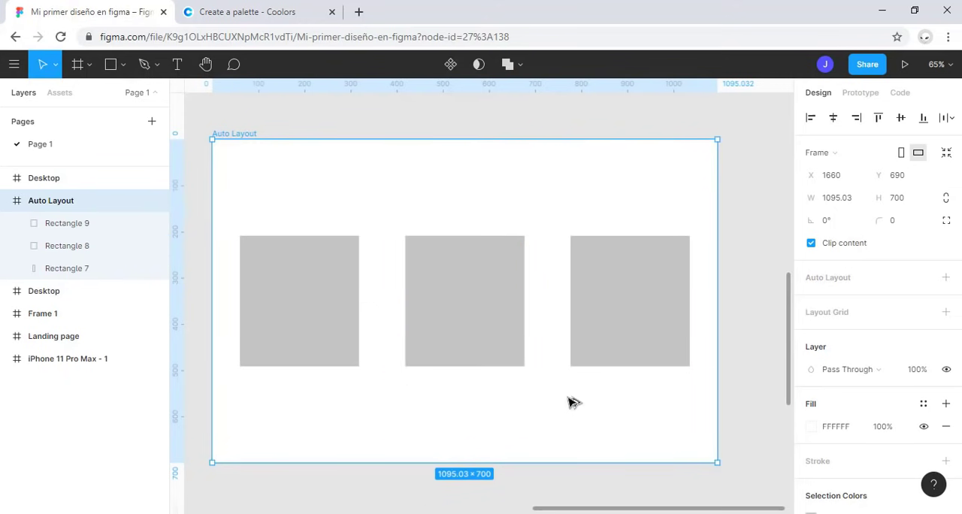
{"action": "key", "text": "shift+a"}
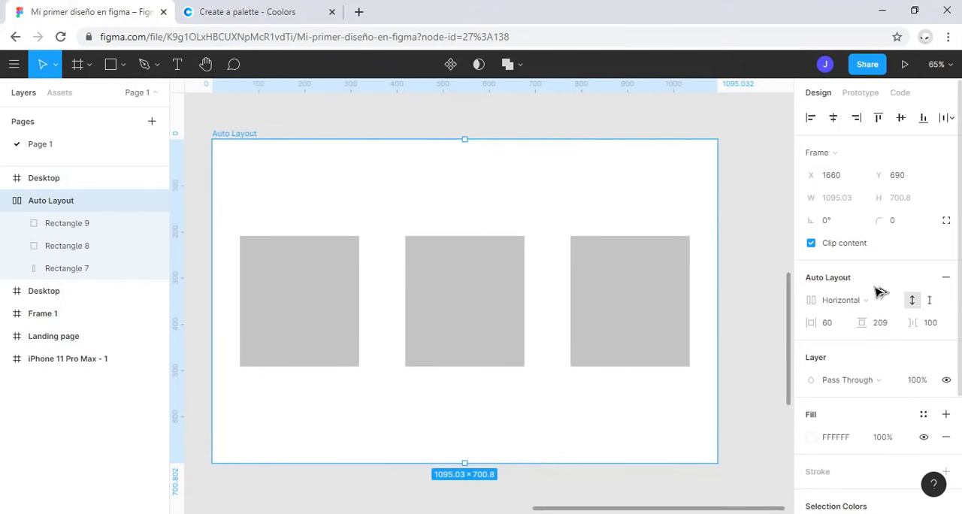
{"action": "left_click", "coordinate": [945, 277]}
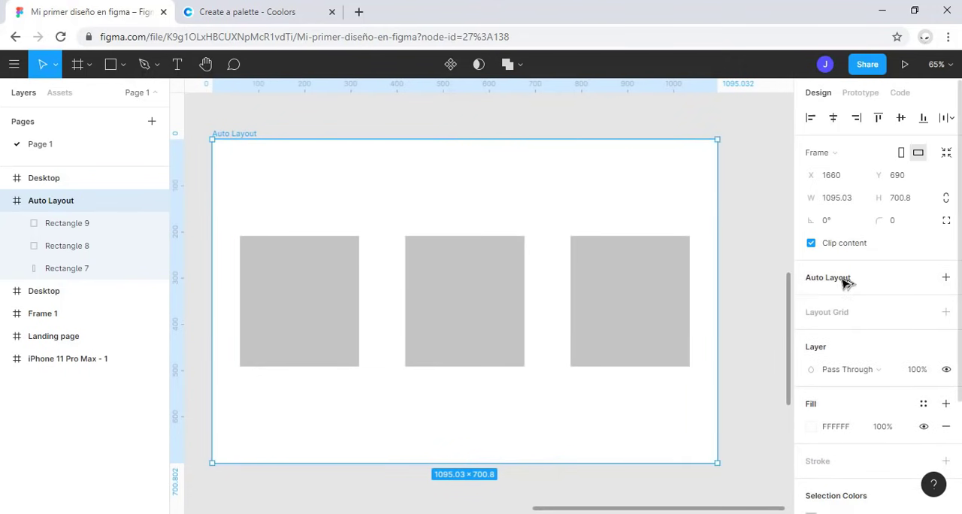
{"action": "left_click", "coordinate": [291, 242]}
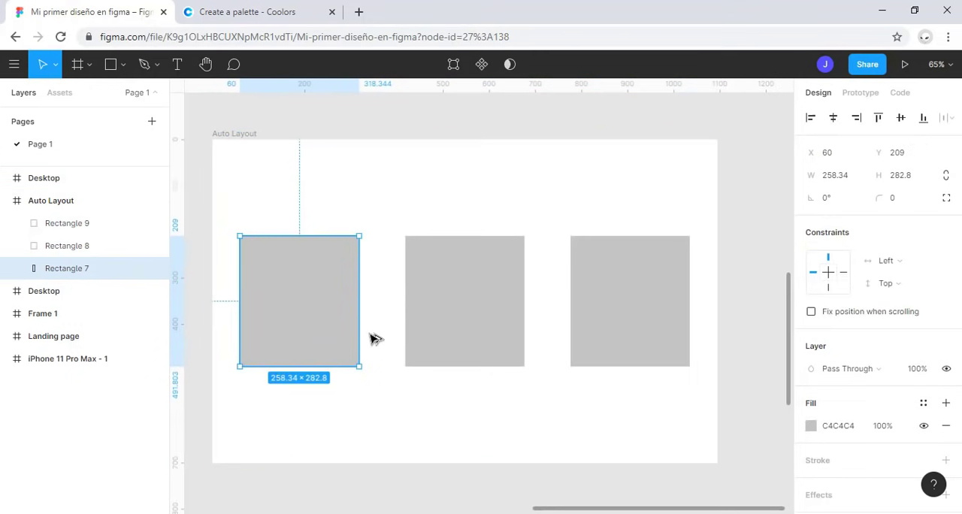
{"action": "left_click", "coordinate": [434, 338], "text": "shift"}
{"action": "left_click", "coordinate": [583, 338], "text": "shift"}
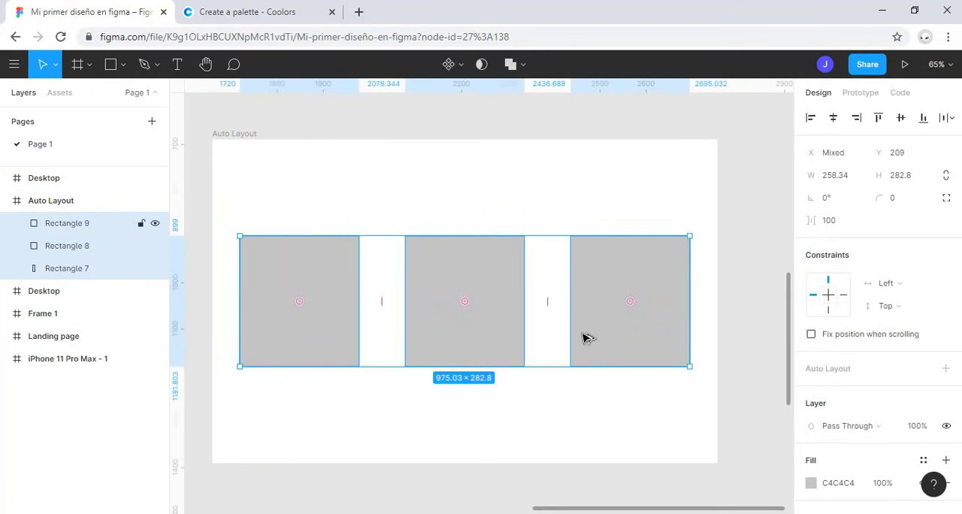
{"action": "right_click", "coordinate": [444, 274]}
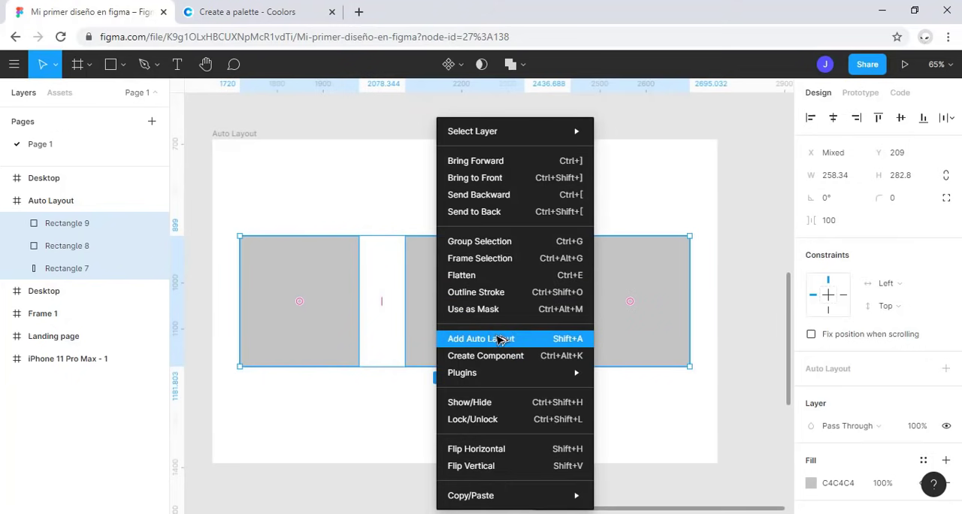
Step: Select the three gray rectangles together and wrap them in their own auto layout frame inside the parent frame
{"action": "left_click", "coordinate": [345, 315]}
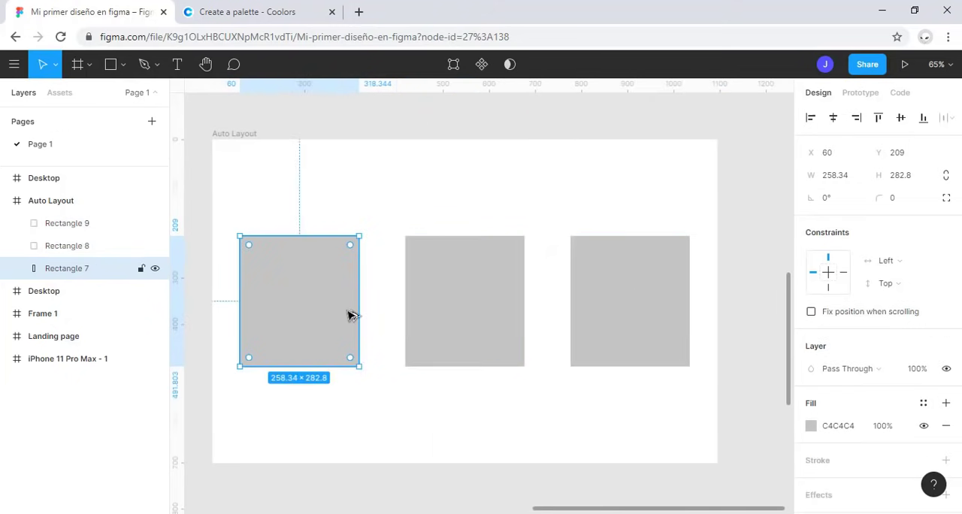
{"action": "left_click", "coordinate": [444, 311], "text": "shift"}
{"action": "left_click", "coordinate": [596, 326], "text": "shift"}
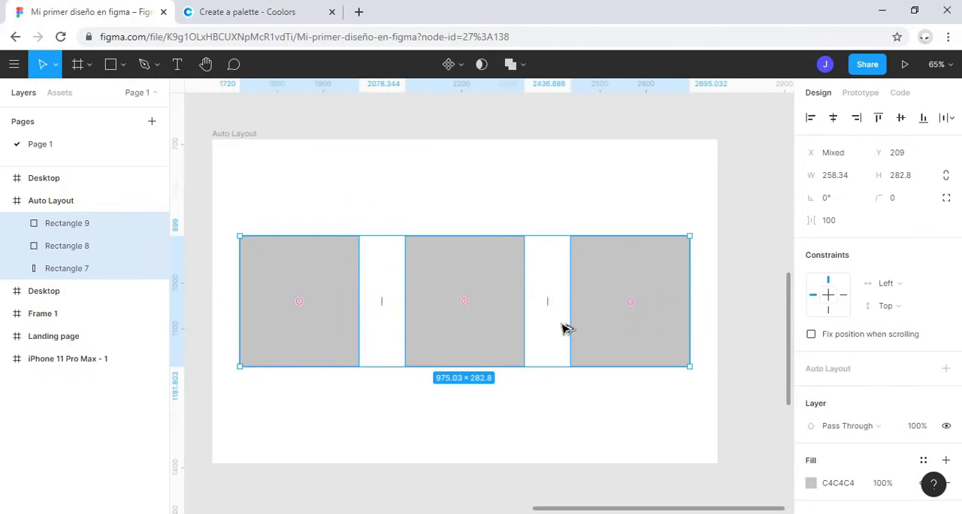
{"action": "key", "text": "shift+a"}
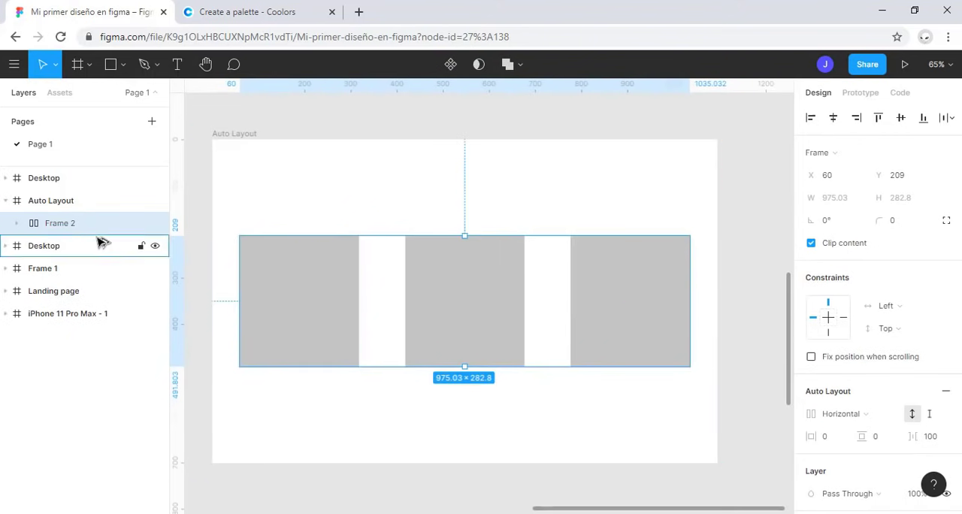
Step: Align the nested auto layout frame of three rectangles to the top edge of its parent frame
{"action": "scroll", "coordinate": [871, 405], "scroll_direction": "down", "scroll_amount": 2}
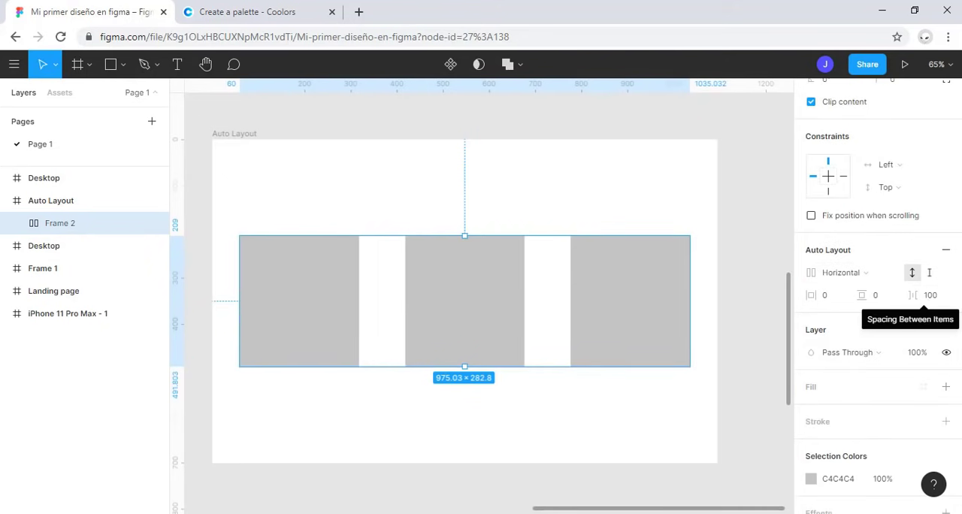
{"action": "left_click_drag", "start_coordinate": [356, 320], "coordinate": [352, 316]}
{"action": "scroll", "coordinate": [872, 194], "scroll_direction": "up", "scroll_amount": 2}
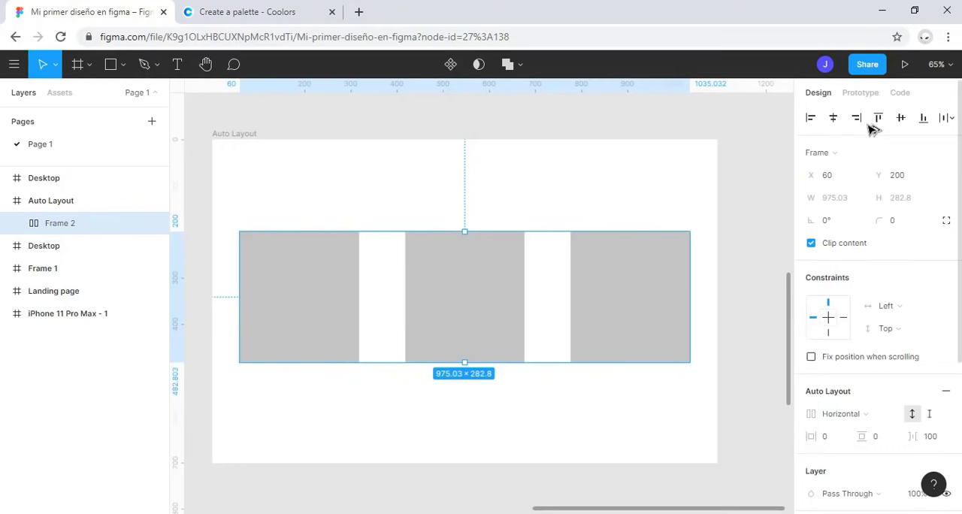
{"action": "left_click", "coordinate": [877, 117]}
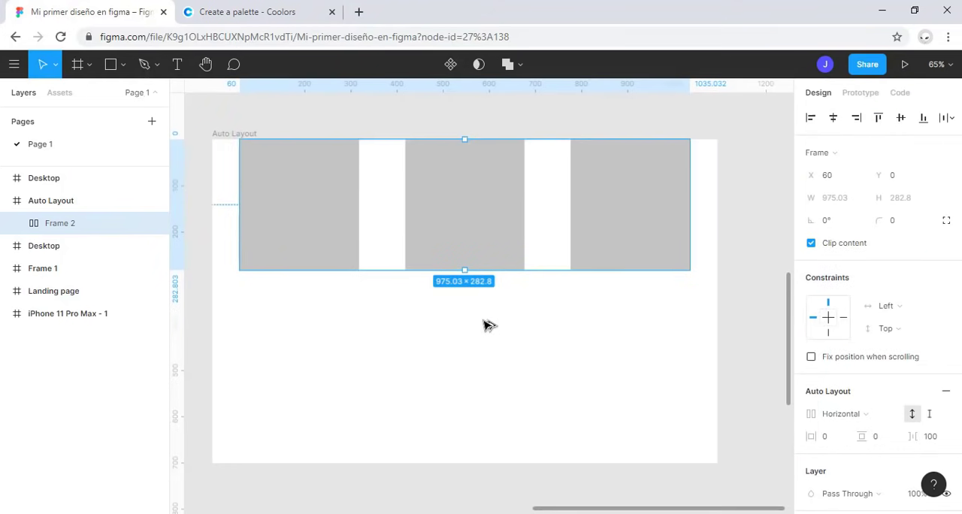
{"action": "left_click", "coordinate": [157, 343]}
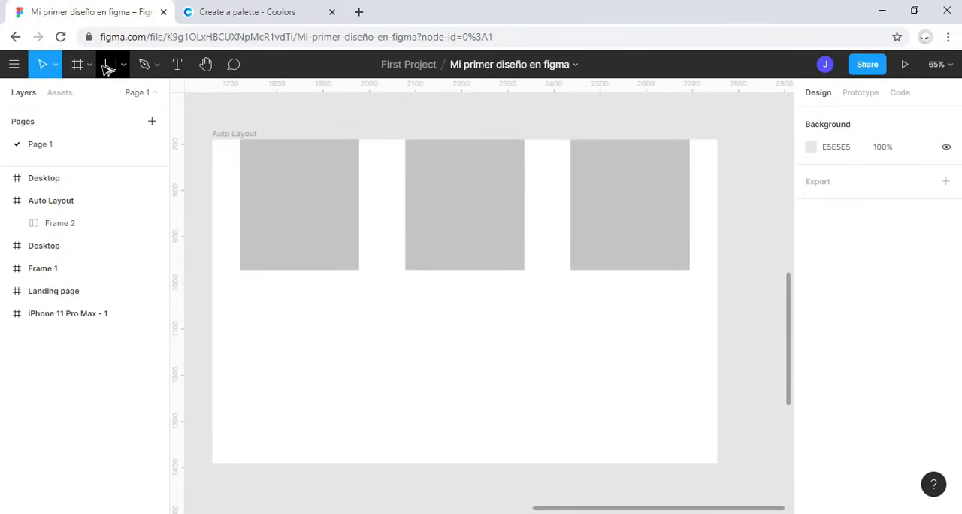
Step: Draw a rectangle about 322 by 83 below the three gray rectangles and set its width to 200
{"action": "left_click", "coordinate": [111, 64]}
{"action": "left_click", "coordinate": [122, 65]}
{"action": "left_click", "coordinate": [118, 98]}
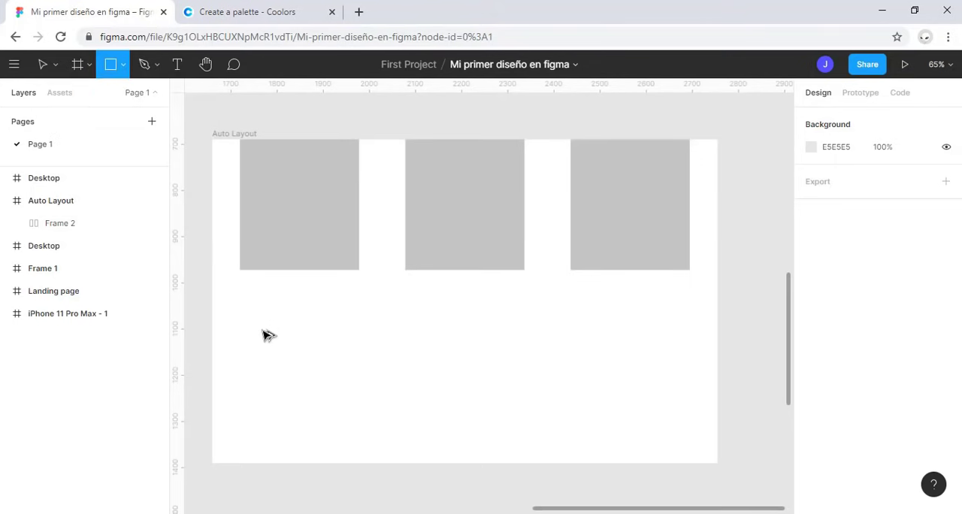
{"action": "mouse_move", "coordinate": [256, 327]}
{"action": "left_mouse_down"}
{"action": "mouse_move", "coordinate": [440, 377]}
{"action": "mouse_move", "coordinate": [410, 376]}
{"action": "mouse_move", "coordinate": [406, 366]}
{"action": "left_mouse_up"}
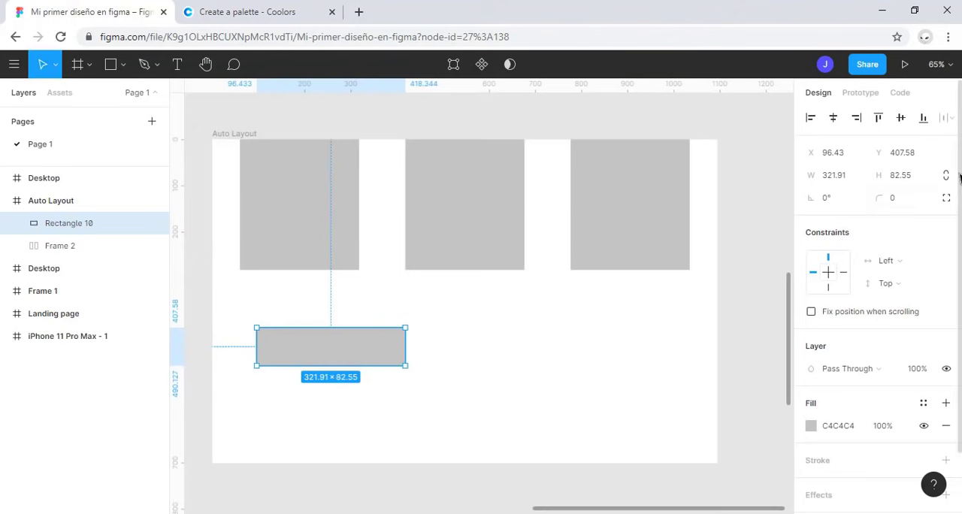
{"action": "left_click", "coordinate": [838, 177]}
{"action": "type", "text": "200"}
{"action": "key", "text": "Return"}
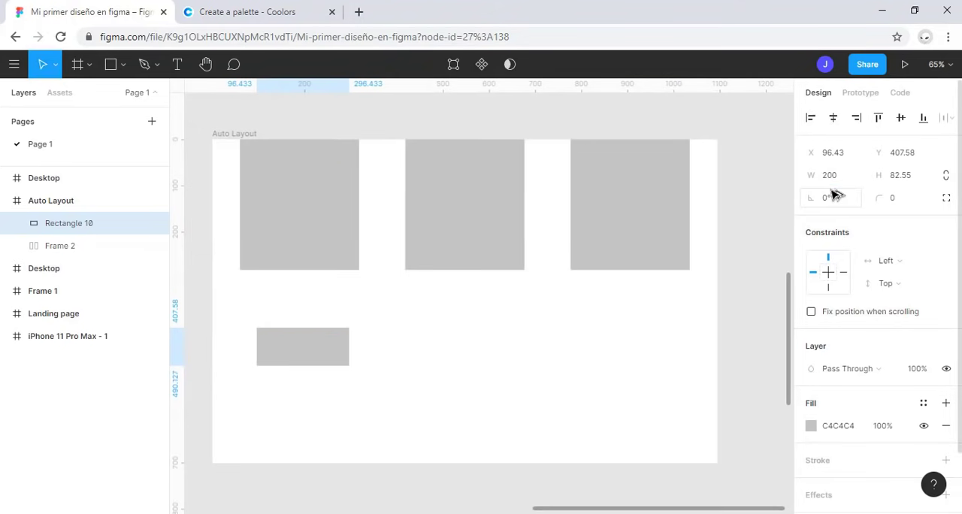
Step: Fill the new rectangle with the purple document color 6C63FF
{"action": "key", "text": "shift+2"}
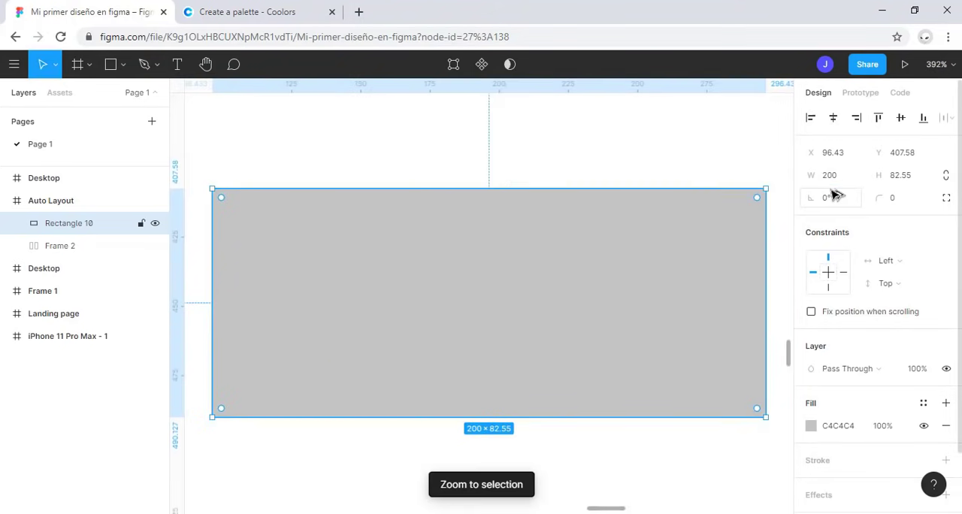
{"action": "right_click", "coordinate": [558, 356]}
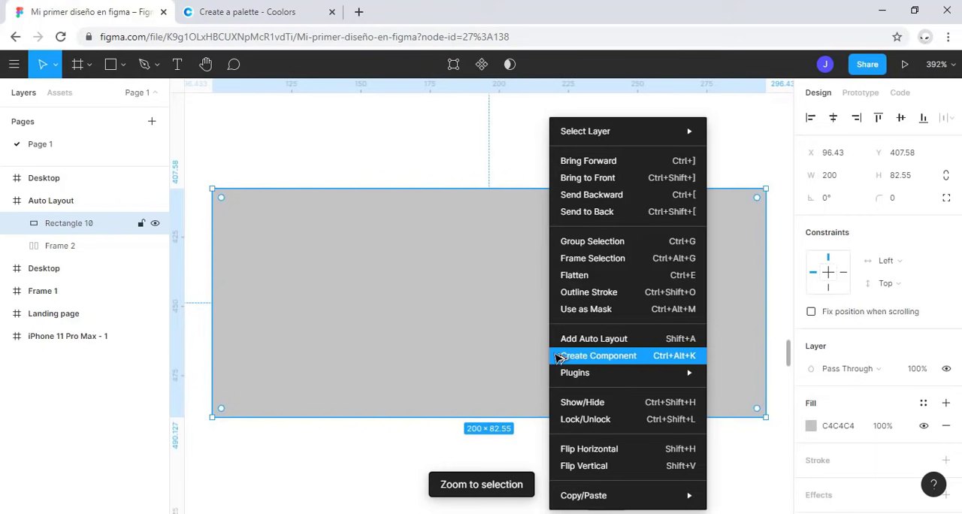
{"action": "left_click", "coordinate": [811, 427]}
{"action": "left_click", "coordinate": [676, 447]}
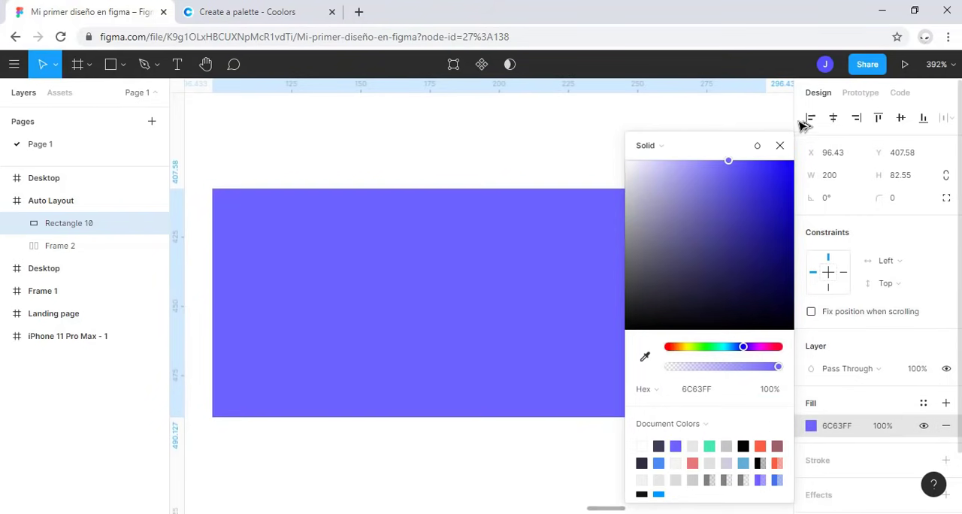
{"action": "left_click", "coordinate": [779, 145]}
Step: Add the text "Entrar ahora" on top of the purple rectangle
{"action": "left_click", "coordinate": [178, 65]}
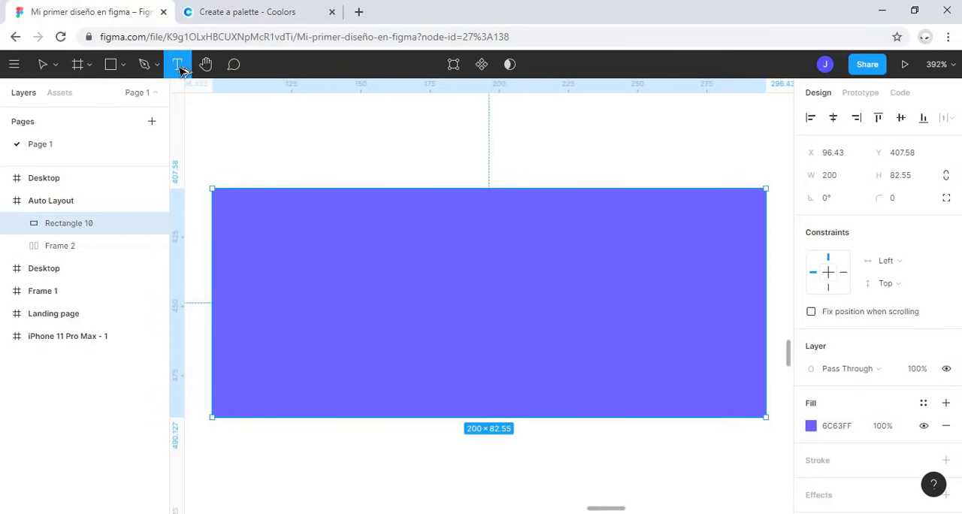
{"action": "left_click", "coordinate": [323, 283]}
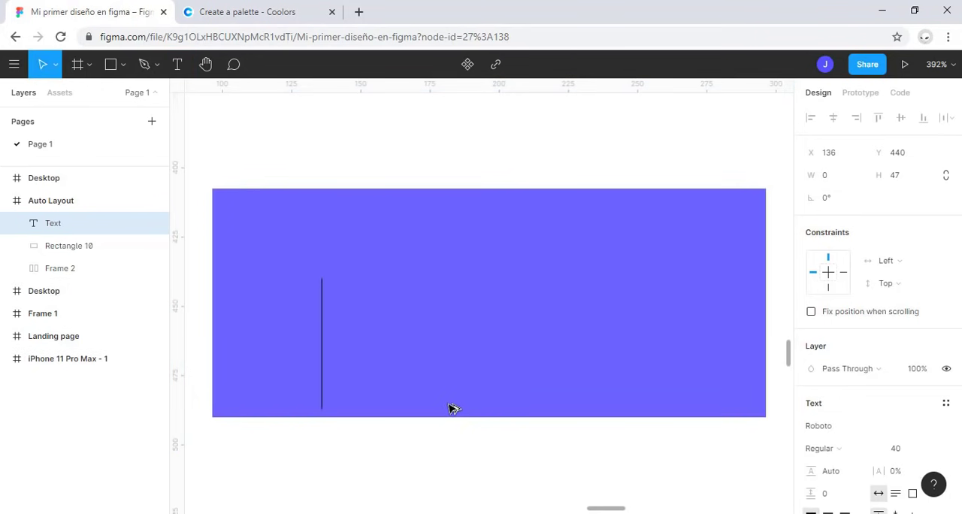
{"action": "type", "text": "Entrar "}
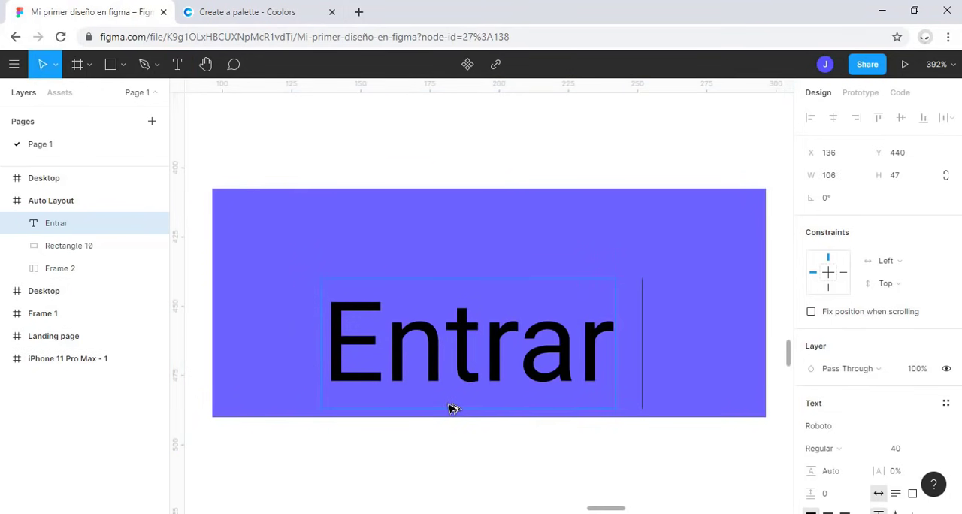
{"action": "type", "text": "ahora"}
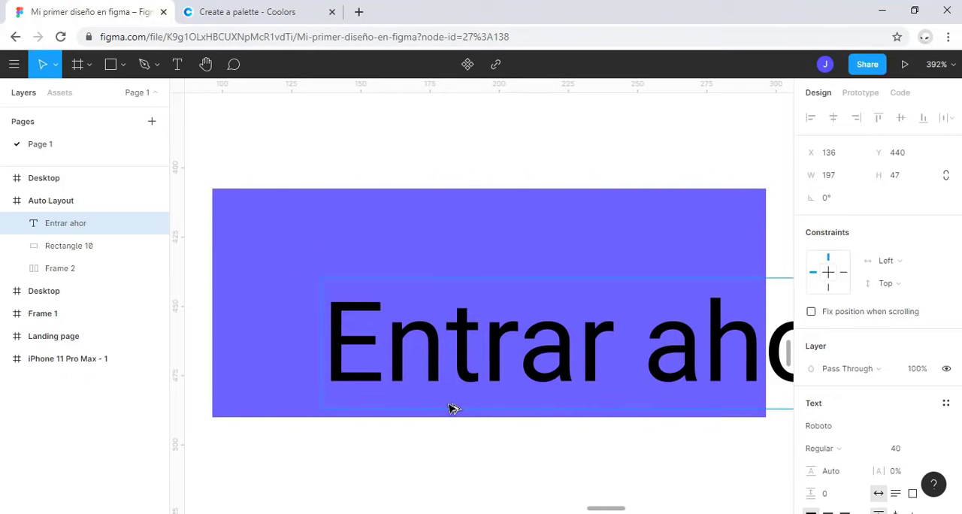
{"action": "scroll", "coordinate": [494, 396], "scroll_direction": "down", "scroll_amount": 5}
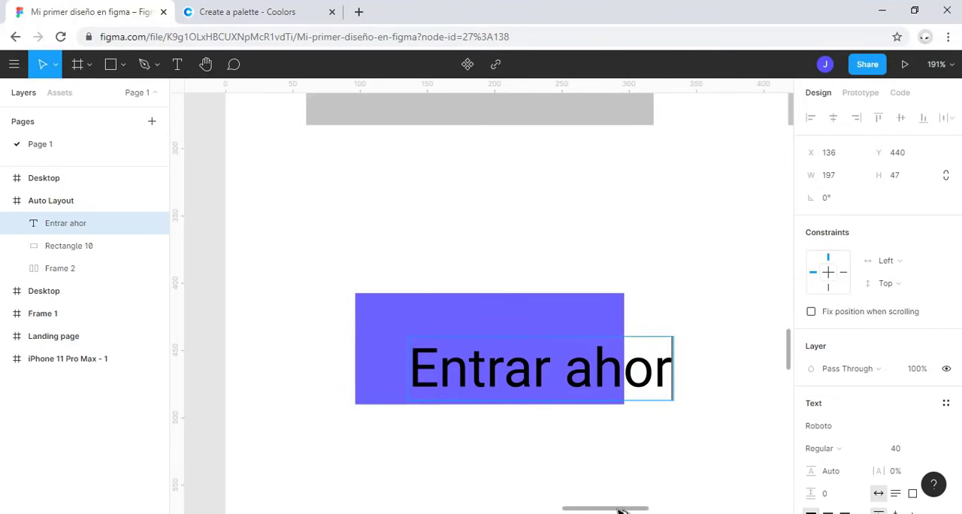
{"action": "type", "text": "A"}
{"action": "key", "text": "BackSpace"}
{"action": "type", "text": "a"}
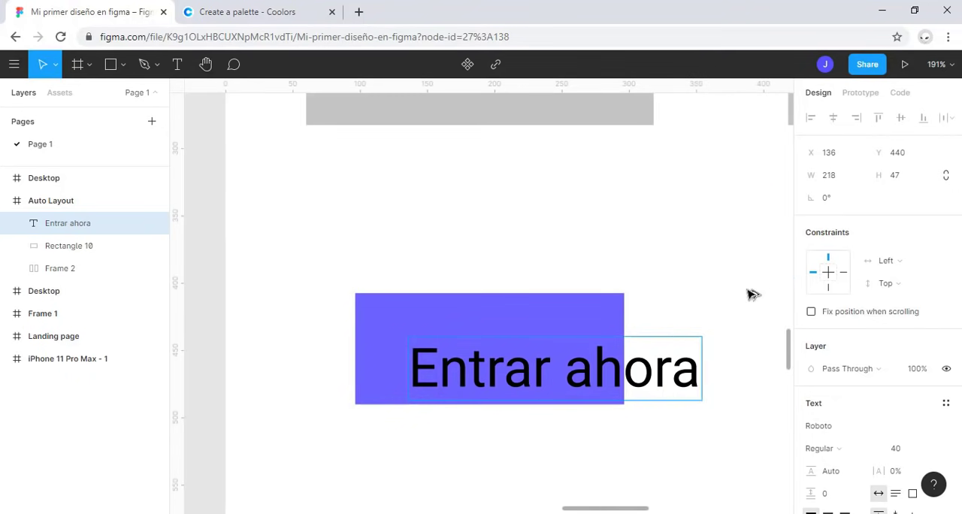
{"action": "key", "text": "Escape"}
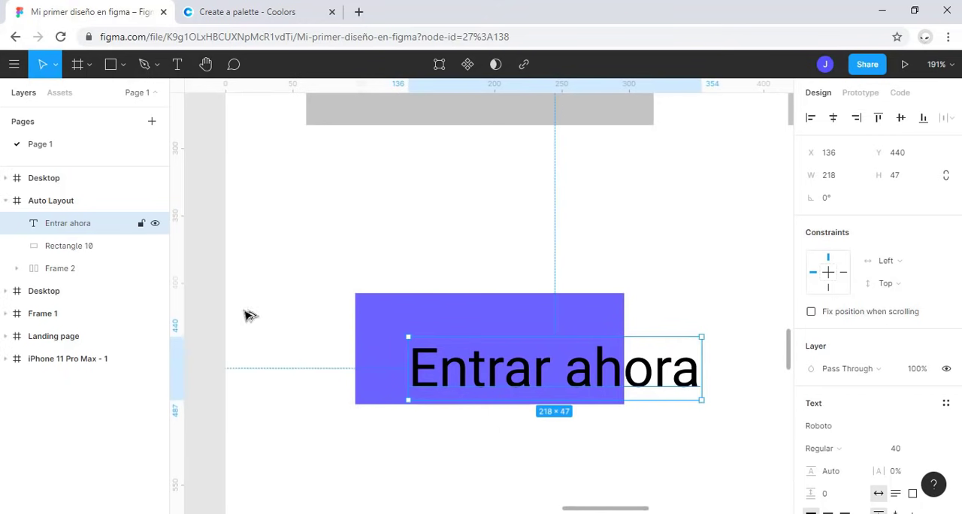
Step: Set the font size of the "Entrar ahora" text to 20
{"action": "left_click", "coordinate": [909, 448]}
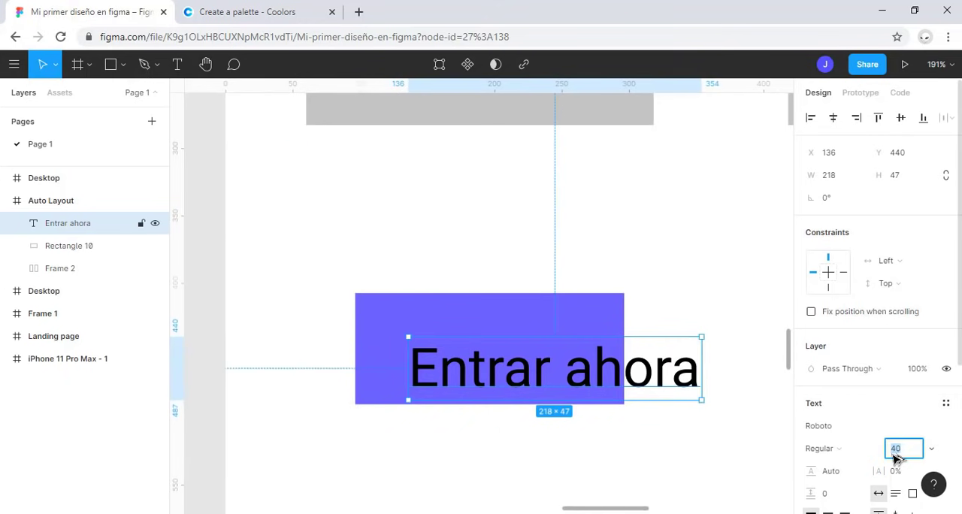
{"action": "type", "text": "20"}
{"action": "key", "text": "Return"}
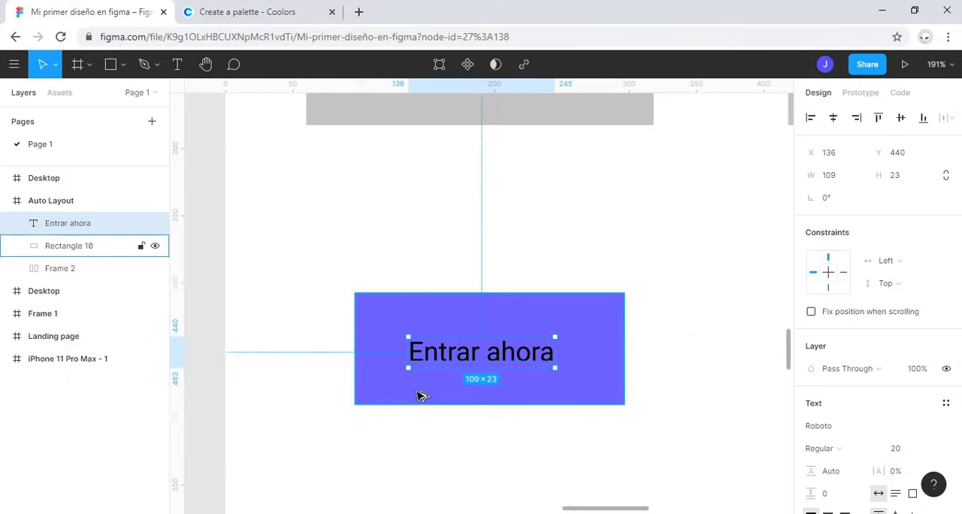
Step: Center the "Entrar ahora" text horizontally and vertically on the purple rectangle
{"action": "left_click", "coordinate": [563, 319], "text": "shift"}
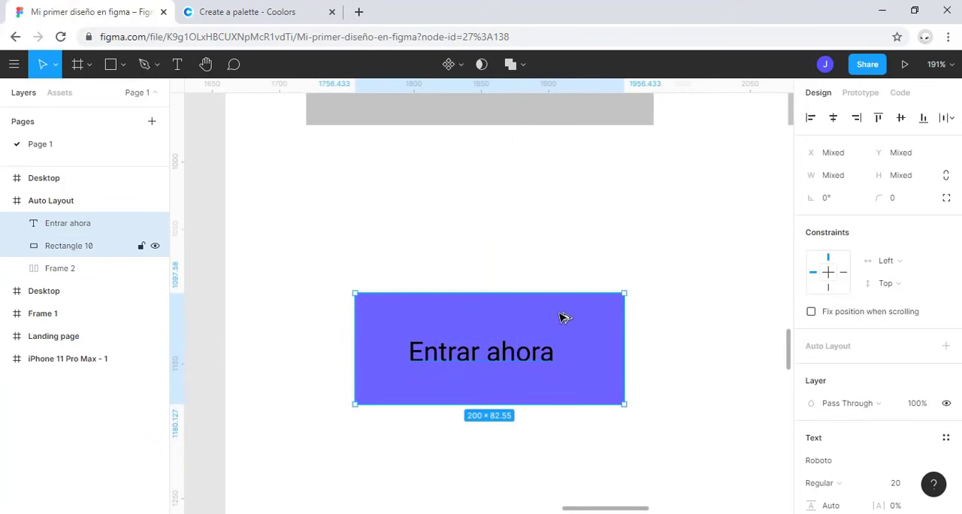
{"action": "left_click", "coordinate": [832, 118]}
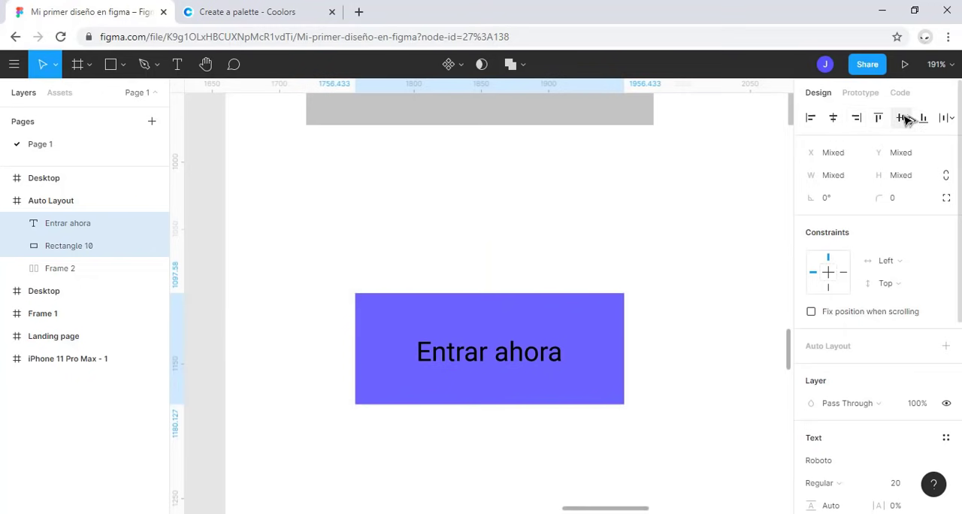
{"action": "left_click", "coordinate": [900, 118]}
{"action": "left_click", "coordinate": [610, 342]}
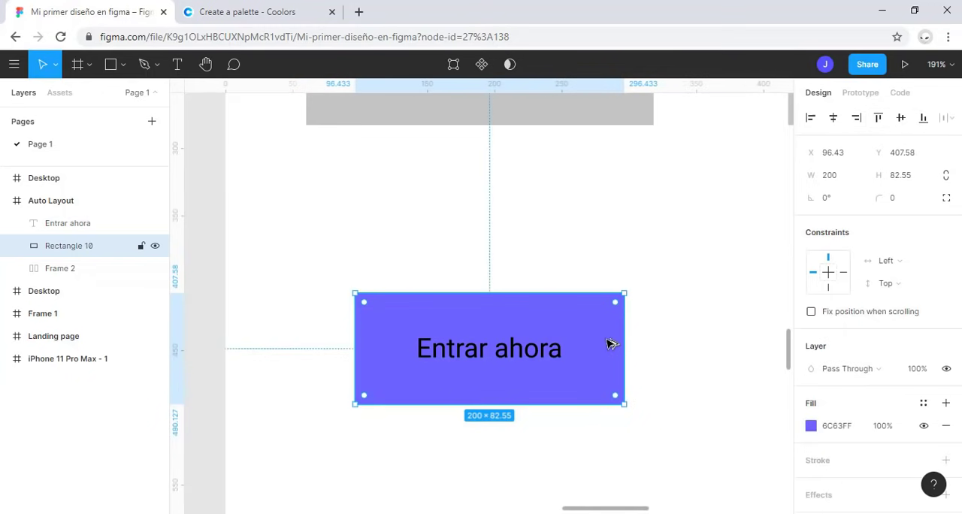
{"action": "scroll", "coordinate": [587, 352], "scroll_direction": "up", "scroll_amount": 3}
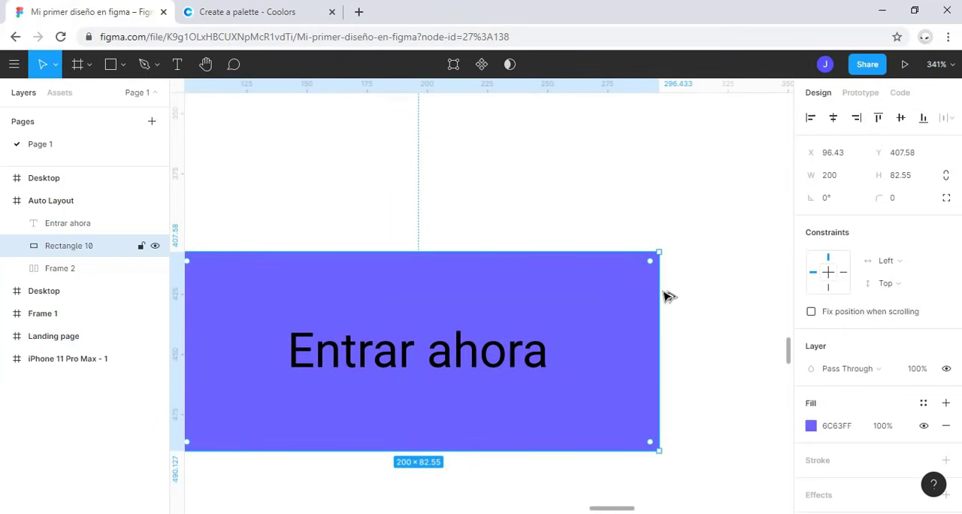
Step: Round the corners of the purple button rectangle to a radius of 35
{"action": "left_click_drag", "start_coordinate": [656, 267], "coordinate": [548, 316]}
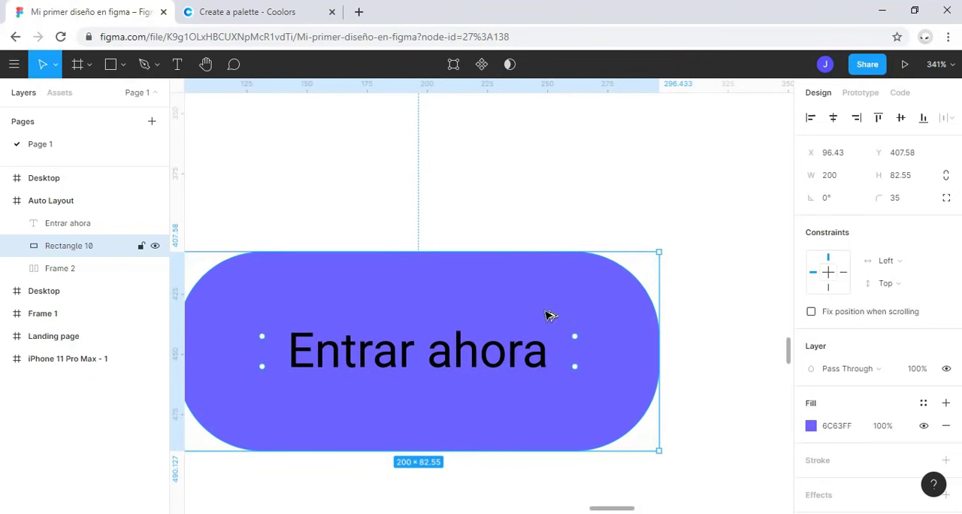
{"action": "left_click", "coordinate": [698, 350]}
{"action": "left_click", "coordinate": [478, 400]}
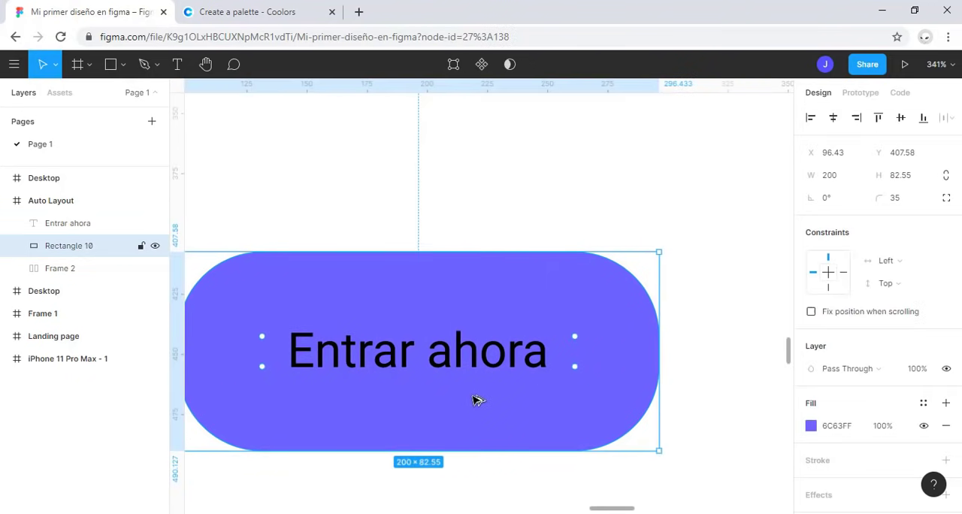
Step: Change the fill of the "Entrar ahora" text to white FFFFFF
{"action": "left_click", "coordinate": [75, 225]}
{"action": "scroll", "coordinate": [847, 425], "scroll_direction": "down", "scroll_amount": 3}
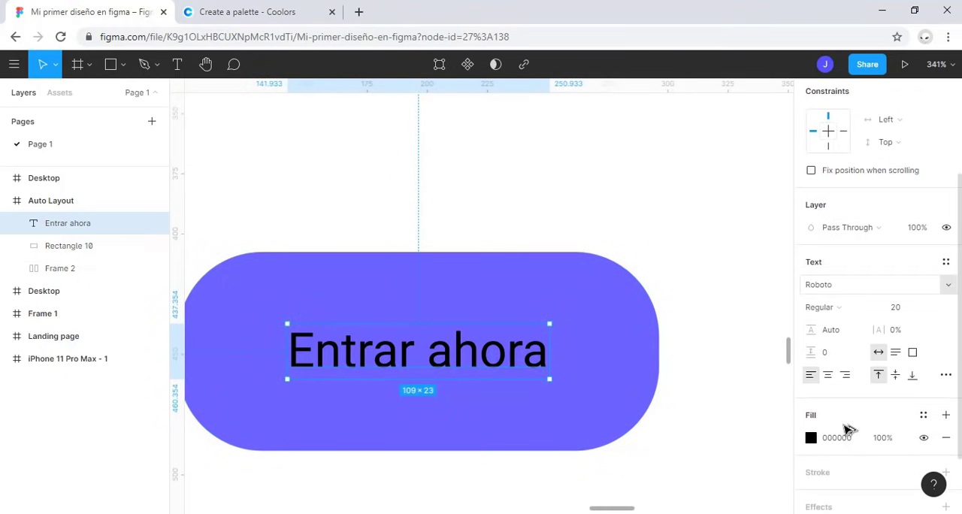
{"action": "left_click", "coordinate": [812, 442]}
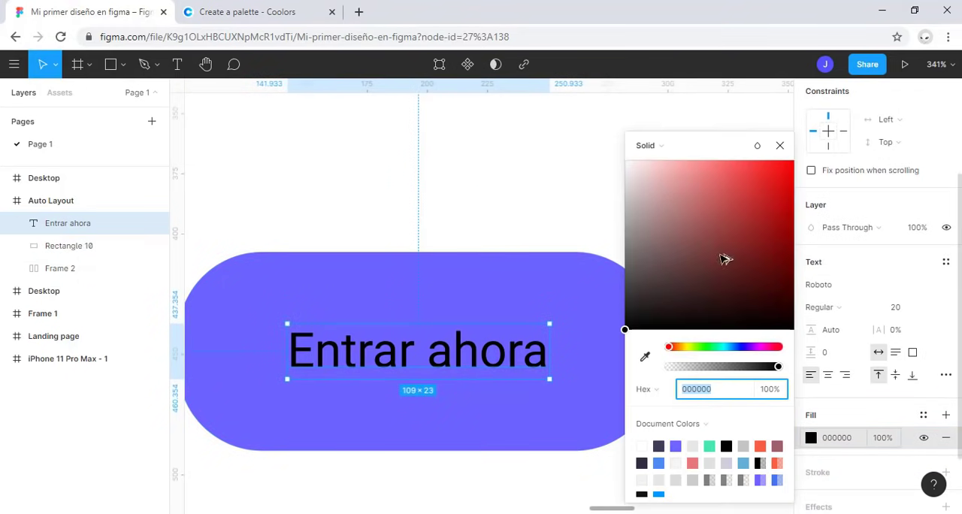
{"action": "left_click_drag", "start_coordinate": [660, 179], "coordinate": [481, 180]}
{"action": "left_click", "coordinate": [471, 183]}
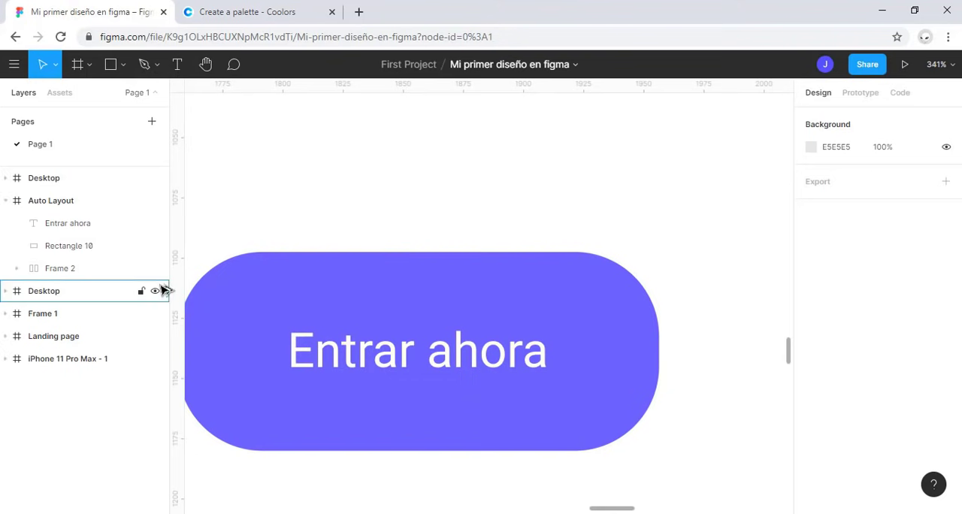
Step: Set the font weight of the "Entrar ahora" text to Light
{"action": "left_click", "coordinate": [154, 246]}
{"action": "left_click", "coordinate": [51, 224]}
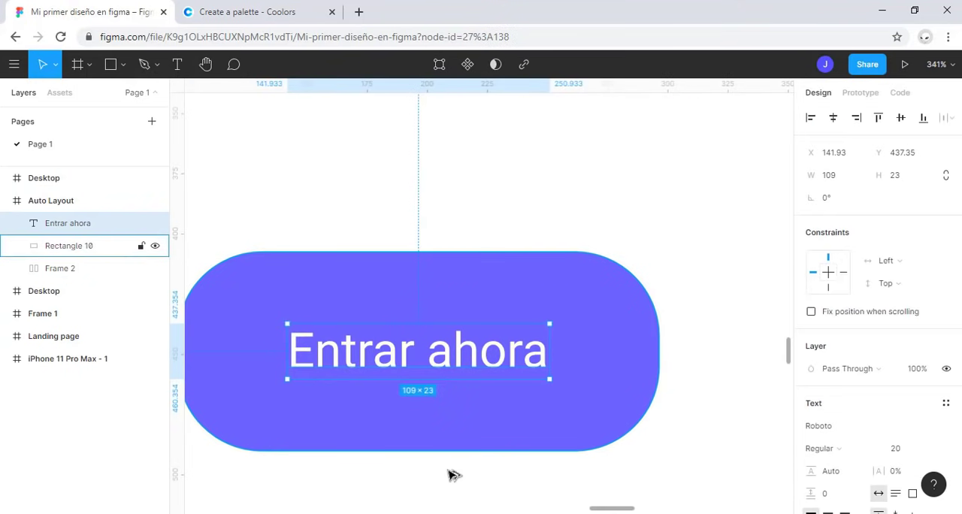
{"action": "scroll", "coordinate": [887, 435], "scroll_direction": "down", "scroll_amount": 3}
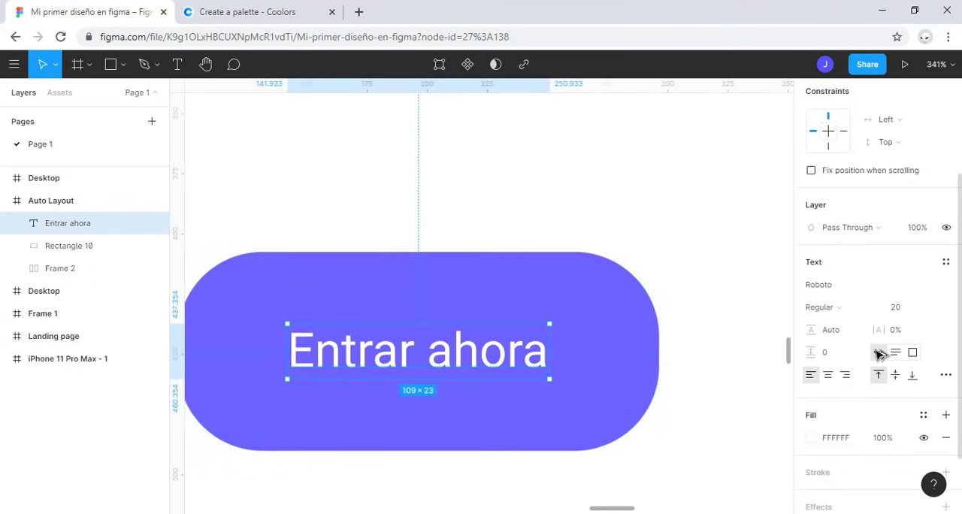
{"action": "left_click", "coordinate": [853, 310]}
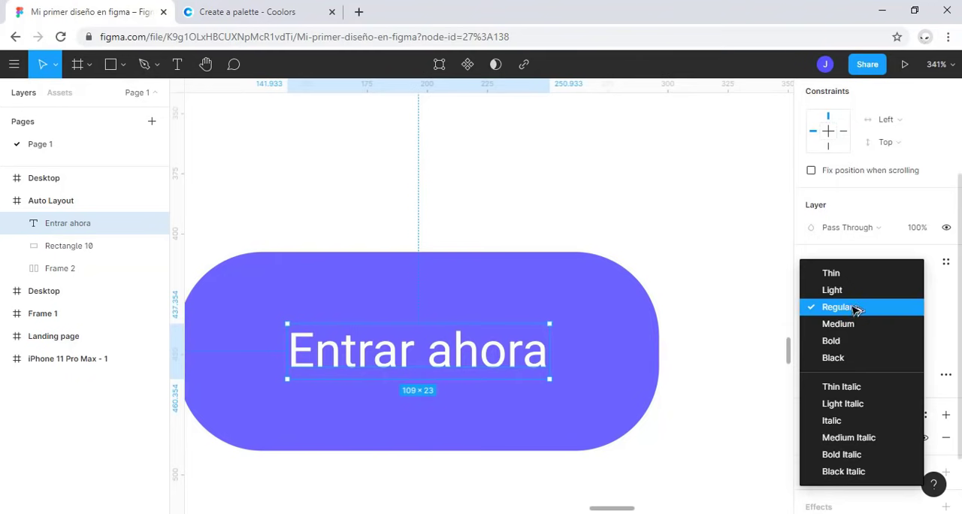
{"action": "left_click", "coordinate": [831, 290]}
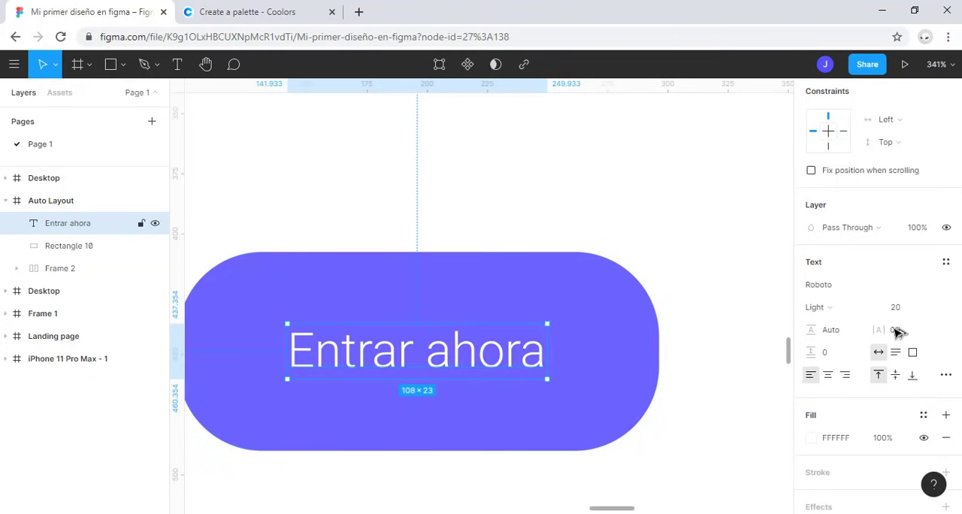
{"action": "left_click", "coordinate": [515, 237]}
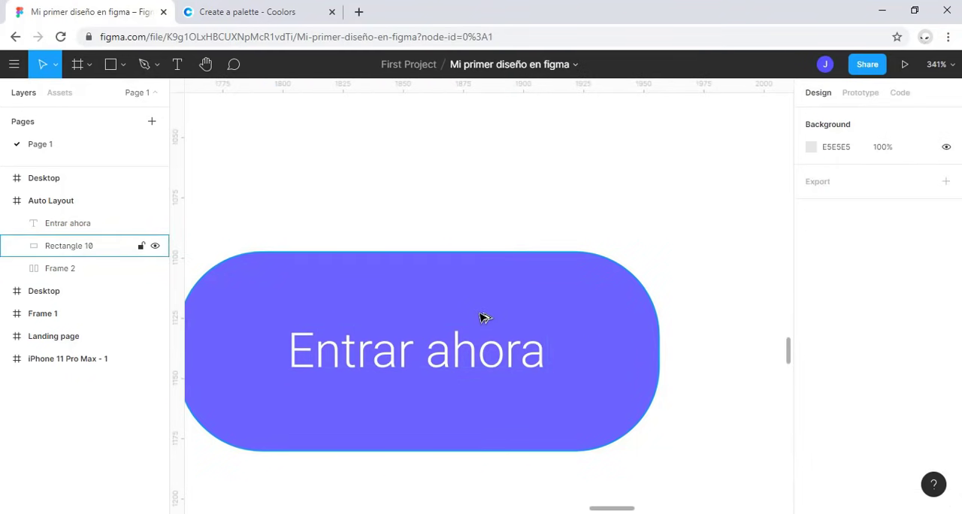
Step: Resize the purple button rectangle to about 215 by 48, making it wider and flatter
{"action": "scroll", "coordinate": [484, 318], "scroll_direction": "down", "scroll_amount": 3}
{"action": "scroll", "coordinate": [483, 326], "scroll_direction": "down", "scroll_amount": 5}
{"action": "scroll", "coordinate": [483, 328], "scroll_direction": "down", "scroll_amount": 2}
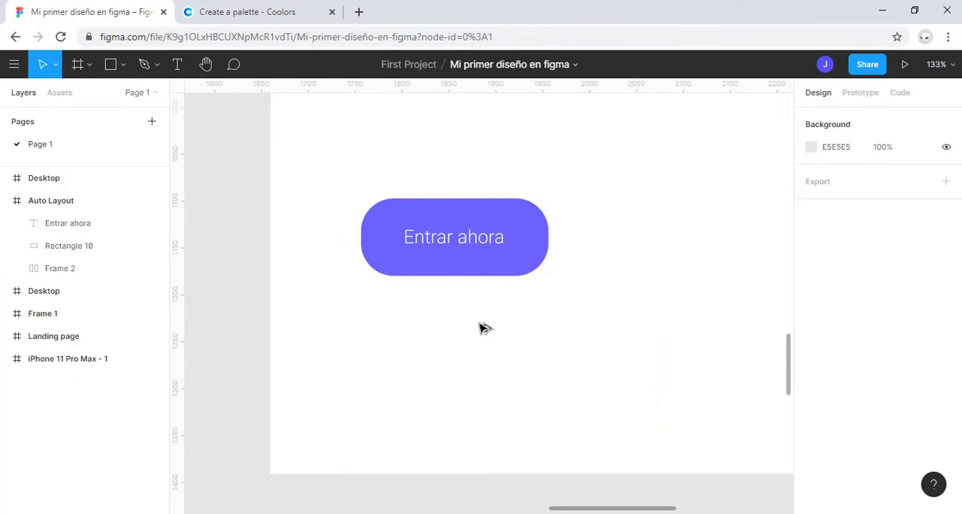
{"action": "scroll", "coordinate": [483, 329], "scroll_direction": "up", "scroll_amount": 2}
{"action": "left_click", "coordinate": [489, 372]}
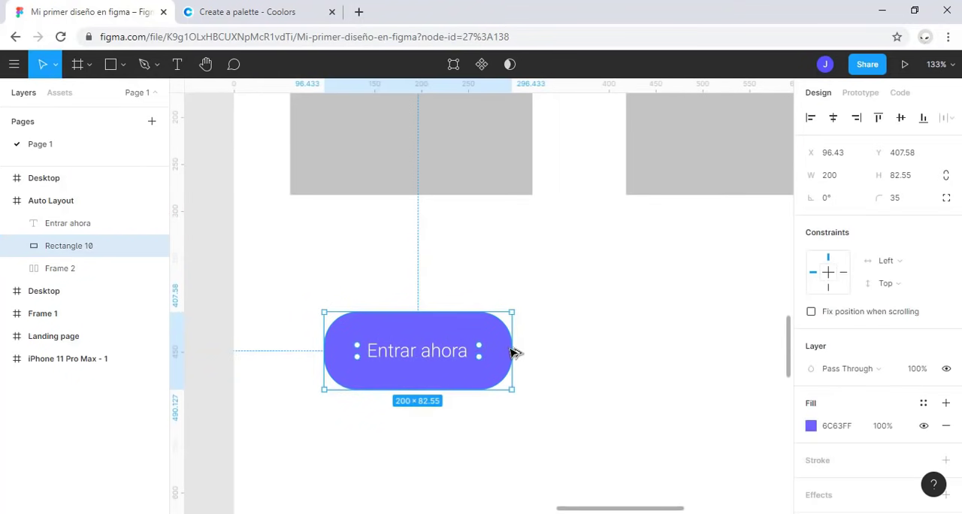
{"action": "left_click_drag", "start_coordinate": [511, 352], "coordinate": [567, 359]}
{"action": "left_click_drag", "start_coordinate": [507, 389], "coordinate": [507, 359]}
{"action": "left_click_drag", "start_coordinate": [563, 337], "coordinate": [530, 337]}
{"action": "left_click", "coordinate": [322, 321]}
Step: Center the "Entrar ahora" text horizontally and vertically on the resized purple rectangle
{"action": "left_click", "coordinate": [443, 349]}
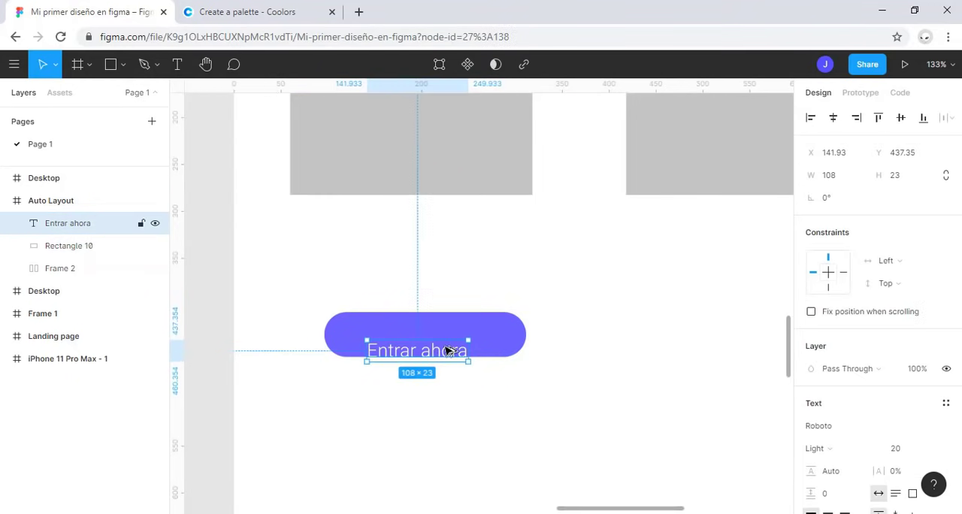
{"action": "left_click", "coordinate": [494, 336], "text": "shift"}
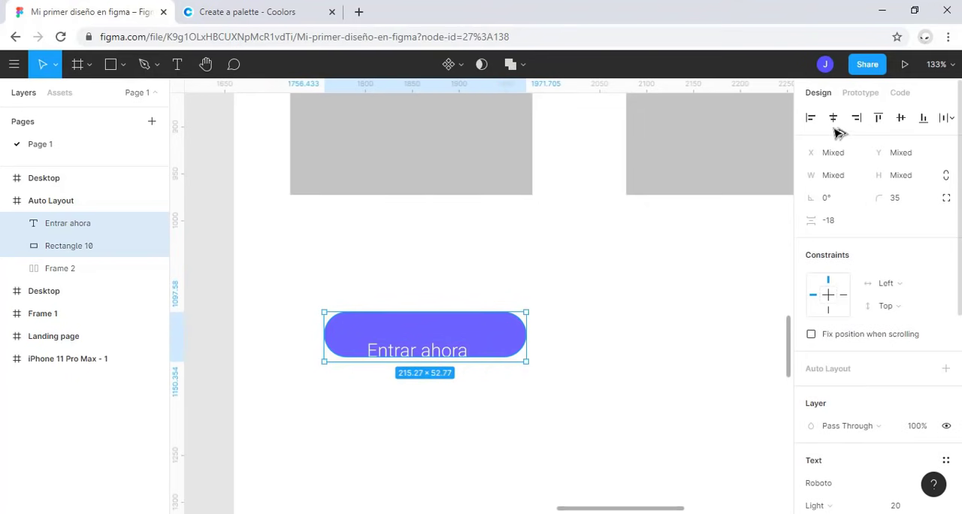
{"action": "left_click", "coordinate": [900, 118]}
{"action": "left_click", "coordinate": [560, 288]}
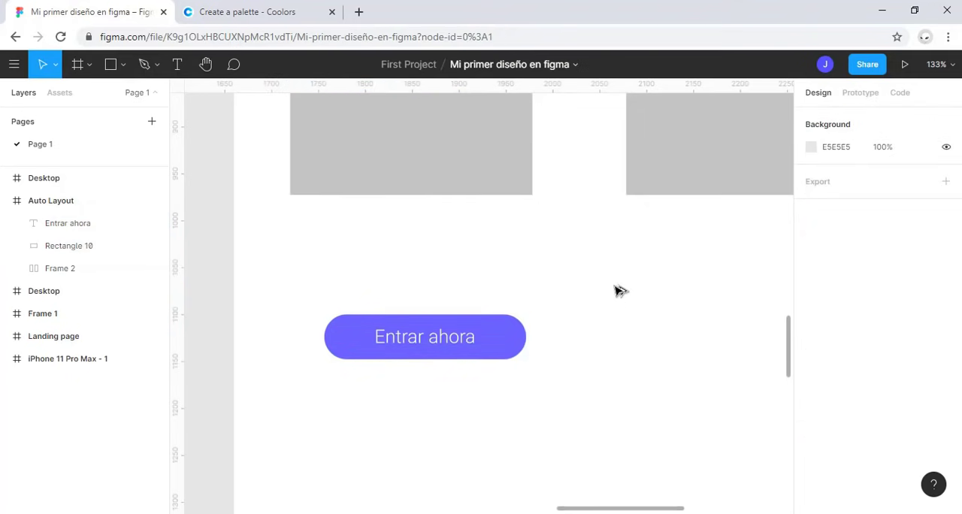
Step: Group the "Entrar ahora" text with its purple rectangle and rename the group Boton
{"action": "scroll", "coordinate": [546, 371], "scroll_direction": "down", "scroll_amount": 5}
{"action": "scroll", "coordinate": [559, 377], "scroll_direction": "down", "scroll_amount": 2}
{"action": "scroll", "coordinate": [558, 377], "scroll_direction": "up", "scroll_amount": 4}
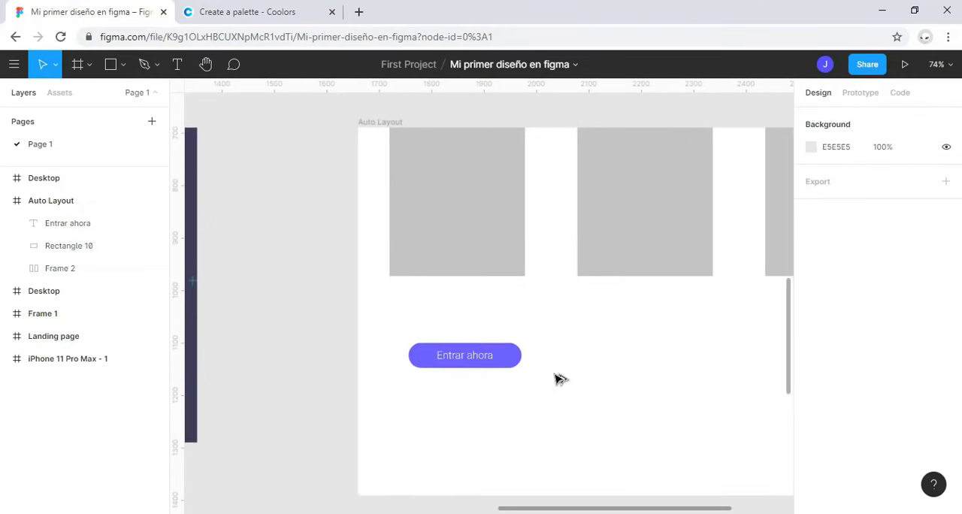
{"action": "left_click", "coordinate": [95, 243]}
{"action": "left_click", "coordinate": [103, 224], "text": "shift"}
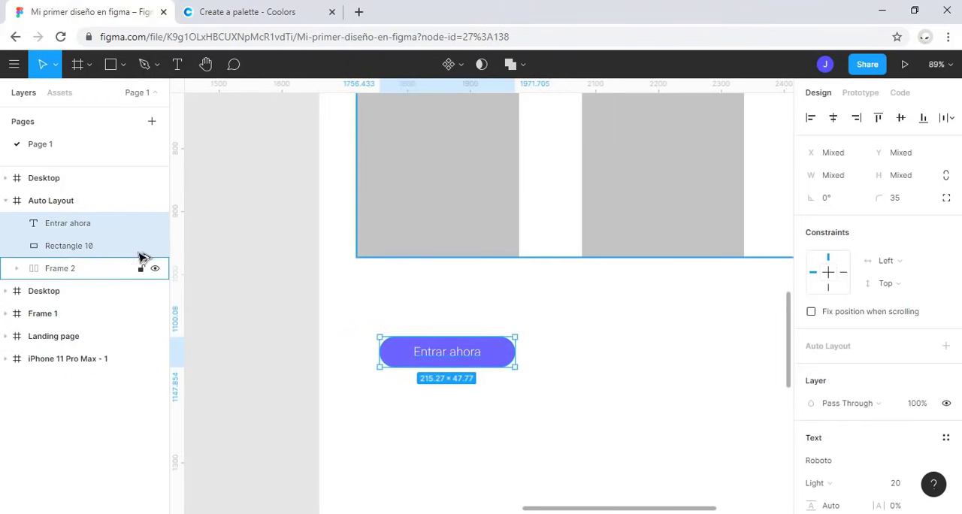
{"action": "key", "text": "ctrl+g"}
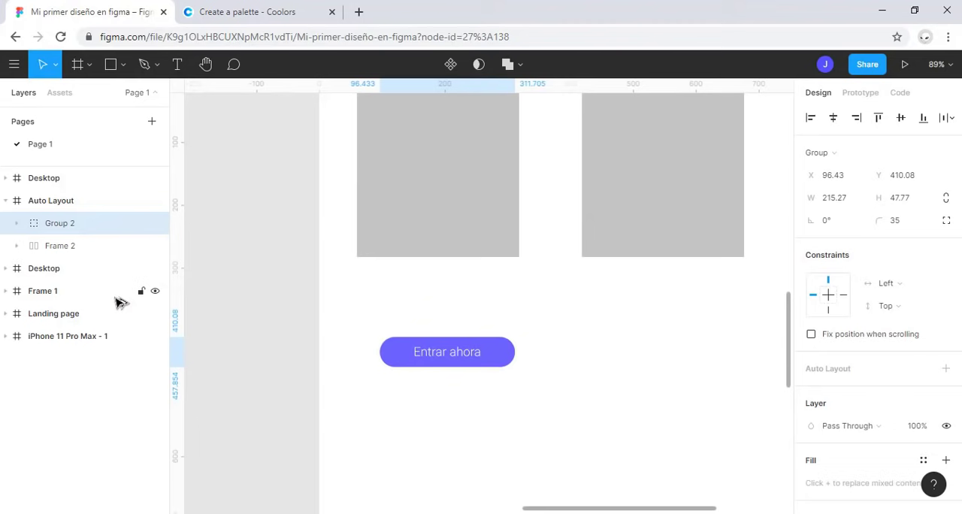
{"action": "double_click", "coordinate": [83, 229]}
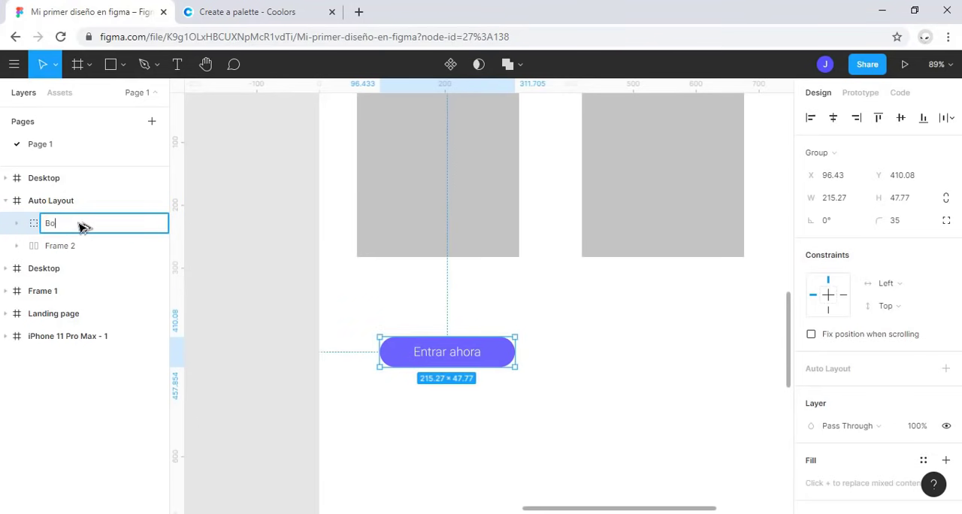
{"action": "key", "text": "Return"}
{"action": "key", "text": "Escape"}
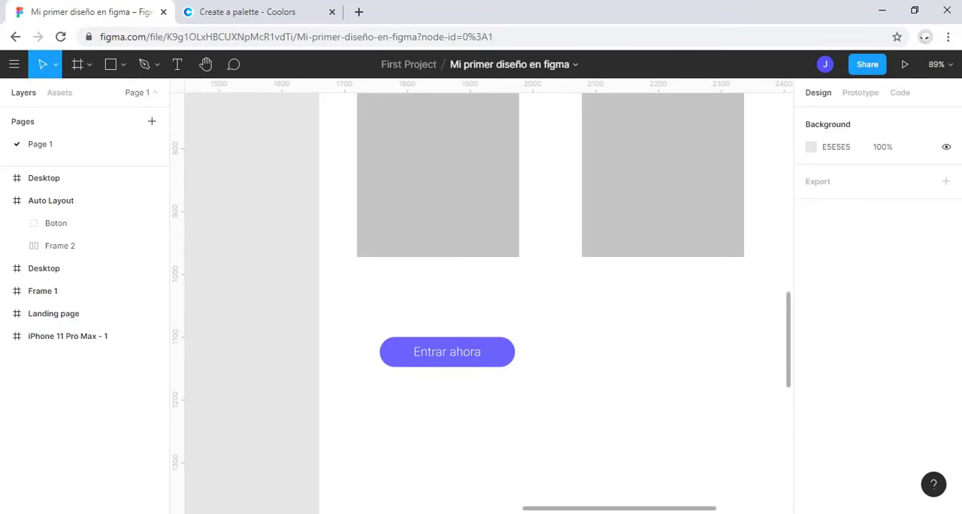
Step: Make two copies of the Boton group, one beside the original at the same height and one below
{"action": "scroll", "coordinate": [654, 314], "scroll_direction": "down", "scroll_amount": 5}
{"action": "scroll", "coordinate": [691, 375], "scroll_direction": "right", "scroll_amount": 3}
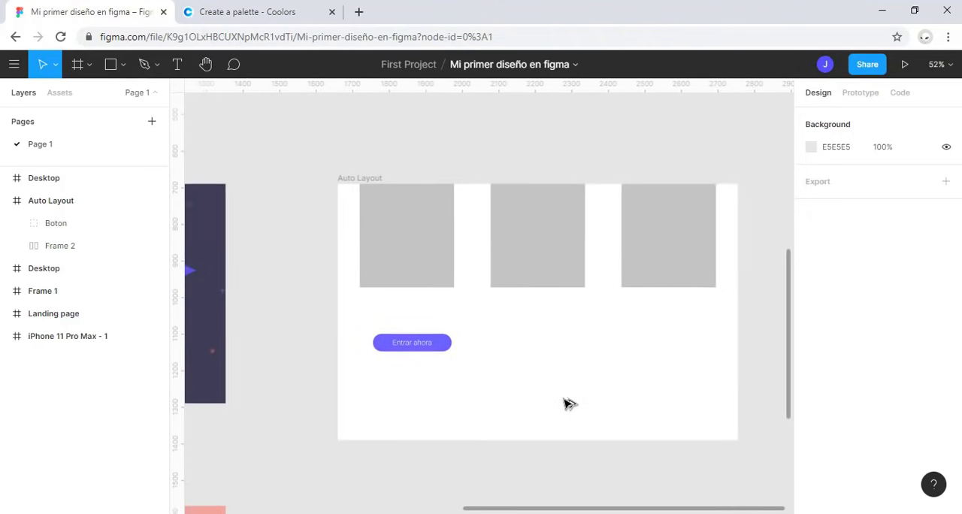
{"action": "scroll", "coordinate": [569, 404], "scroll_direction": "right", "scroll_amount": 2}
{"action": "left_click", "coordinate": [360, 345]}
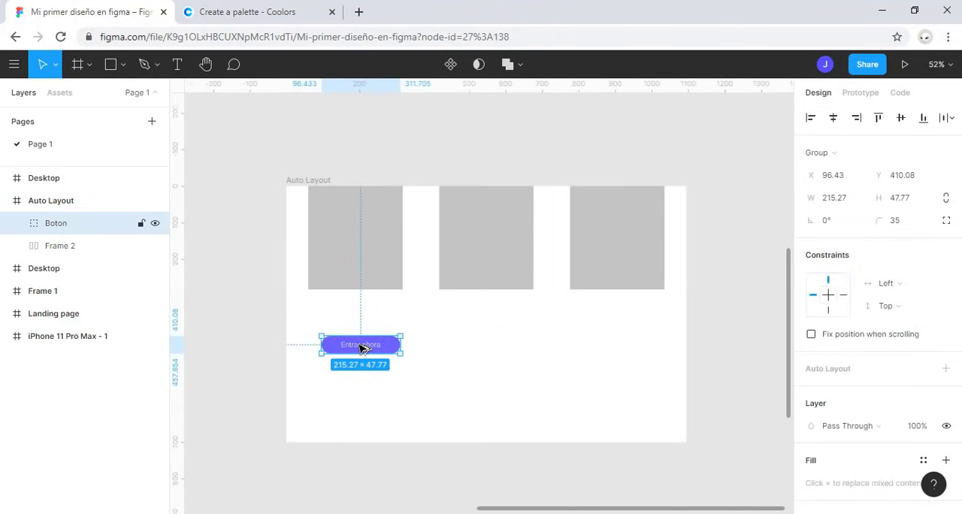
{"action": "left_click_drag", "start_coordinate": [363, 347], "coordinate": [491, 347]}
{"action": "left_click_drag", "start_coordinate": [376, 350], "coordinate": [470, 399]}
{"action": "left_click_drag", "start_coordinate": [609, 400], "coordinate": [465, 328]}
{"action": "left_click", "coordinate": [589, 349]}
{"action": "left_click", "coordinate": [361, 345]}
{"action": "left_click", "coordinate": [617, 386]}
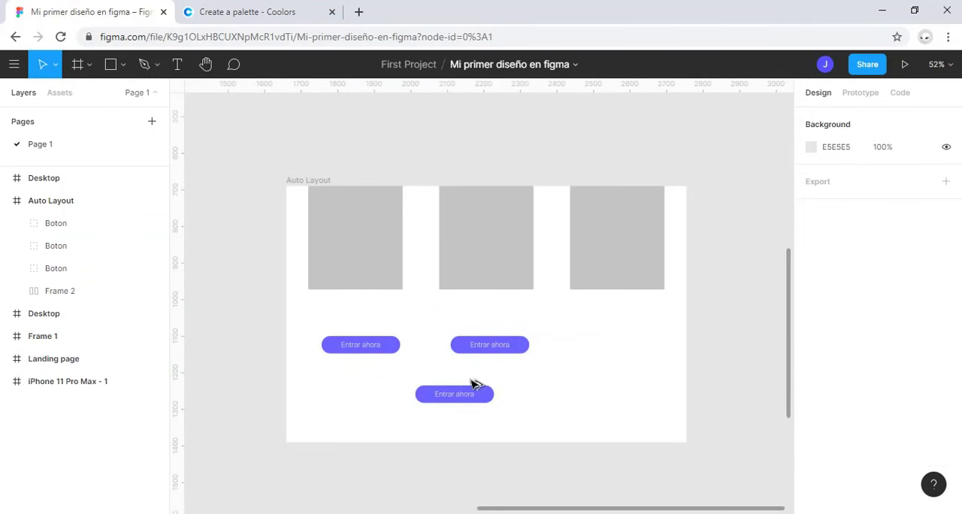
Step: Delete the two copied buttons, keeping only the original Boton group
{"action": "left_click", "coordinate": [395, 349]}
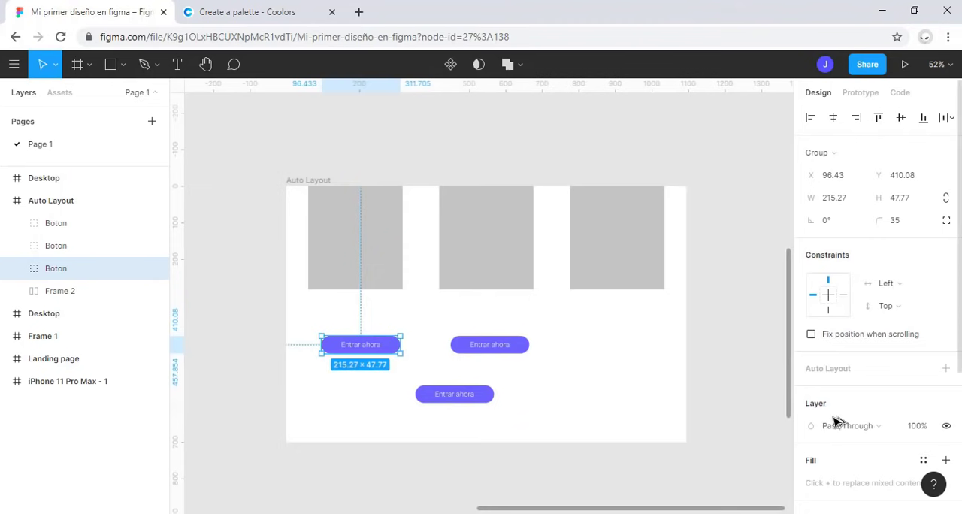
{"action": "scroll", "coordinate": [834, 423], "scroll_direction": "down", "scroll_amount": 2}
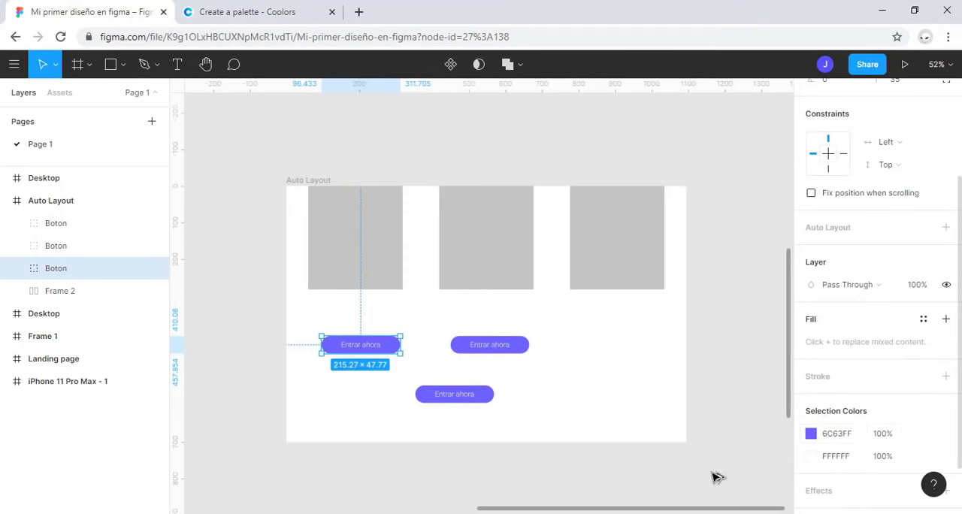
{"action": "left_click_drag", "start_coordinate": [572, 440], "coordinate": [441, 317]}
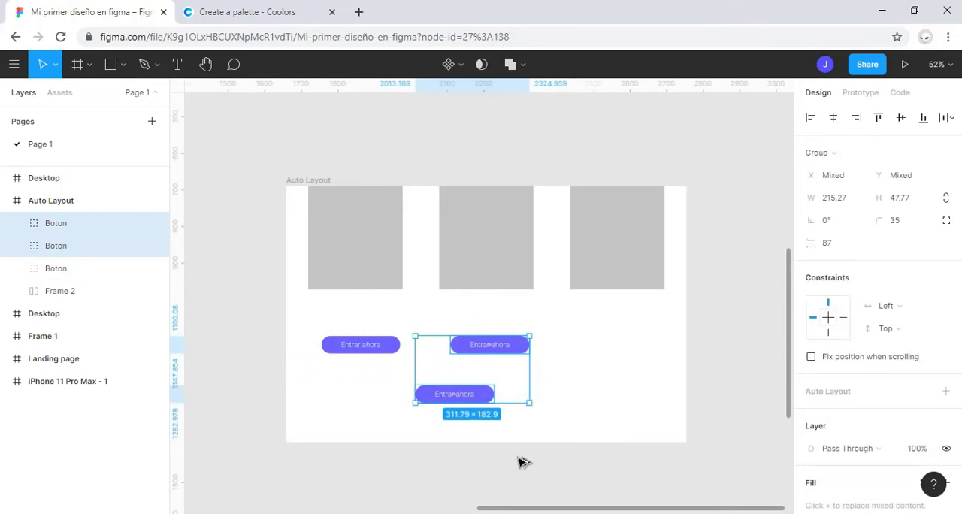
{"action": "left_click", "coordinate": [601, 426]}
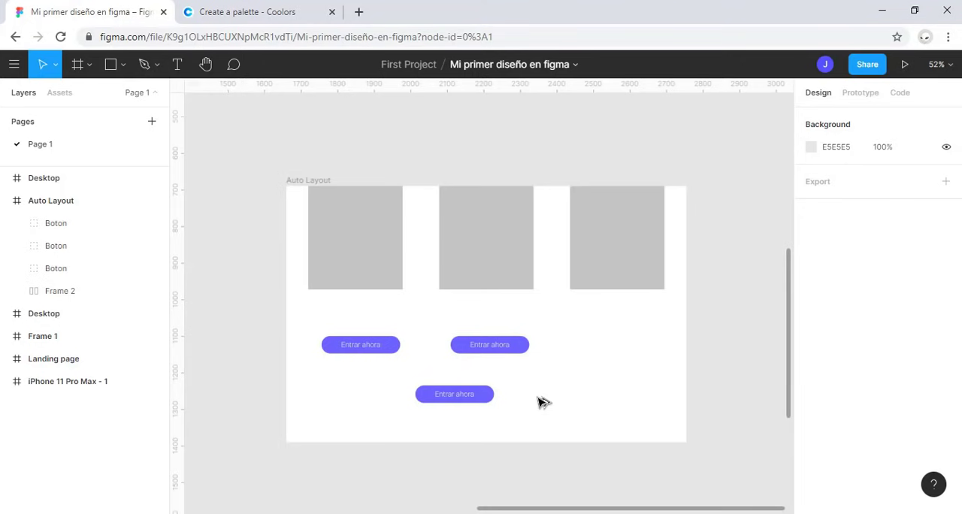
{"action": "left_click_drag", "start_coordinate": [561, 427], "coordinate": [423, 333]}
{"action": "key", "text": "Delete"}
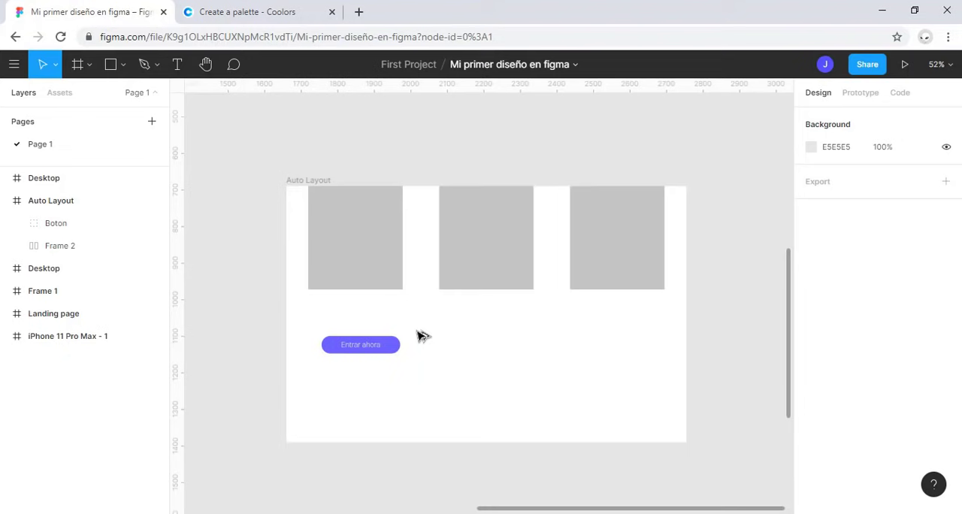
Step: Turn the blue wave vector in Frame 1 into a component
{"action": "scroll", "coordinate": [623, 347], "scroll_direction": "down", "scroll_amount": 5}
{"action": "scroll", "coordinate": [601, 333], "scroll_direction": "up", "scroll_amount": 3}
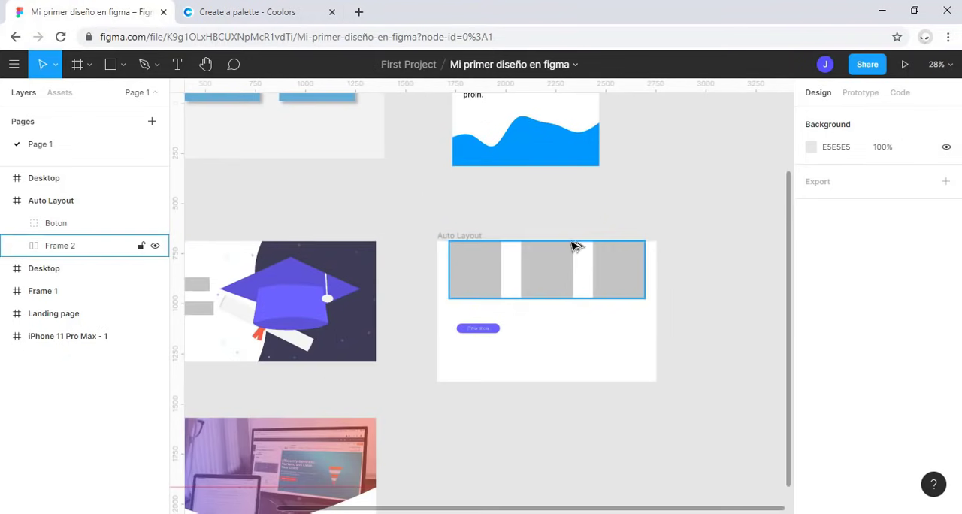
{"action": "scroll", "coordinate": [556, 247], "scroll_direction": "up", "scroll_amount": 3}
{"action": "left_click", "coordinate": [564, 258]}
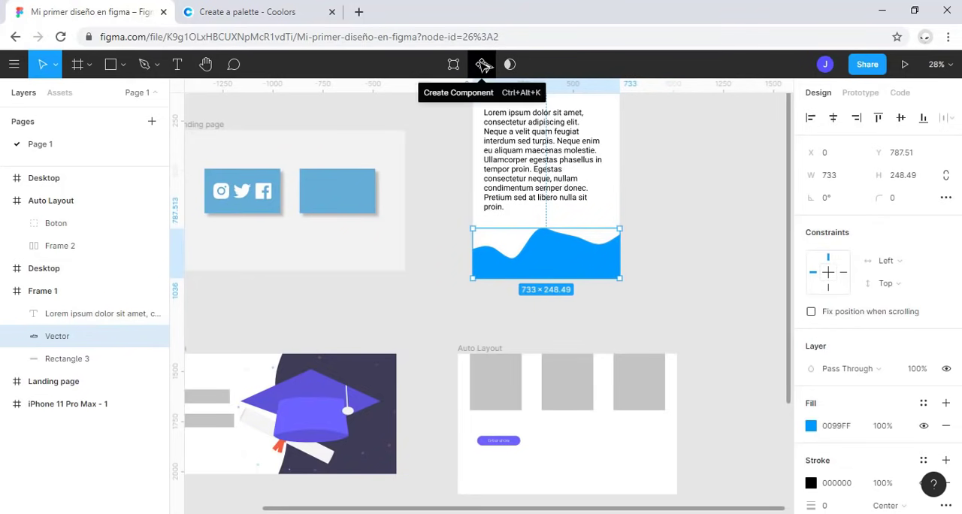
{"action": "right_click", "coordinate": [568, 268]}
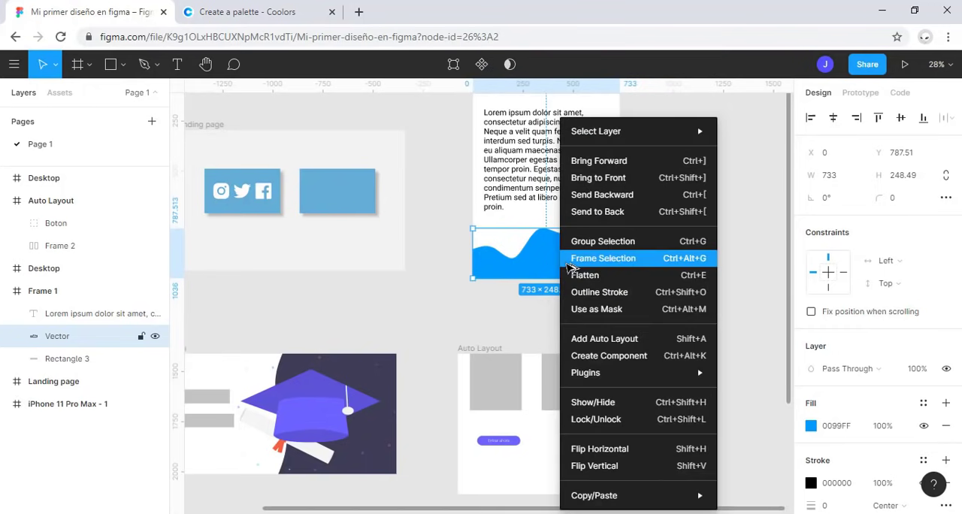
{"action": "left_click", "coordinate": [644, 359]}
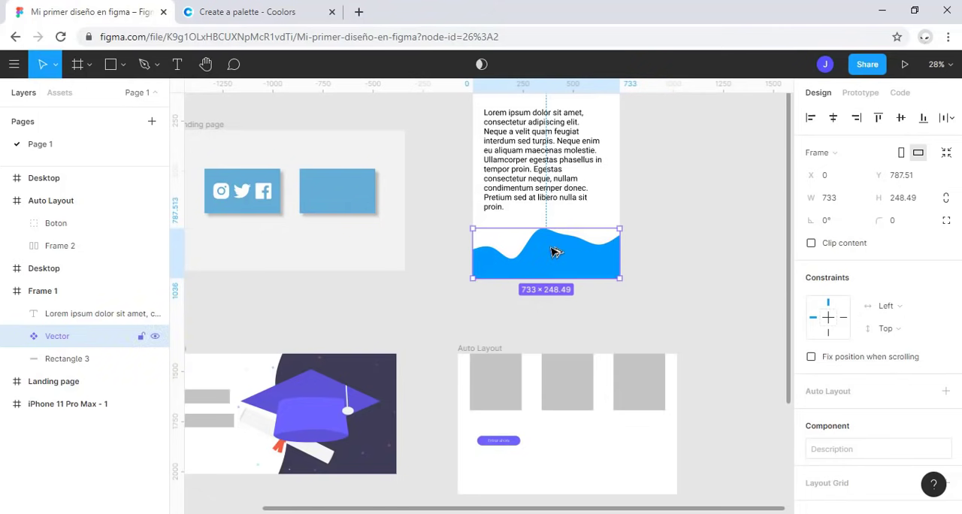
Step: Show the wave component under Frame 1 in the file's local component assets
{"action": "left_click", "coordinate": [141, 93]}
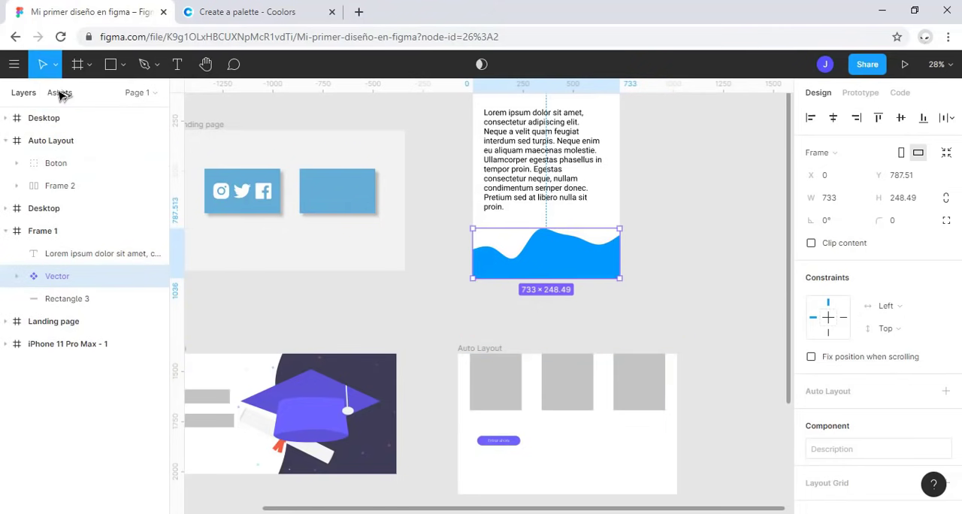
{"action": "left_click", "coordinate": [60, 92]}
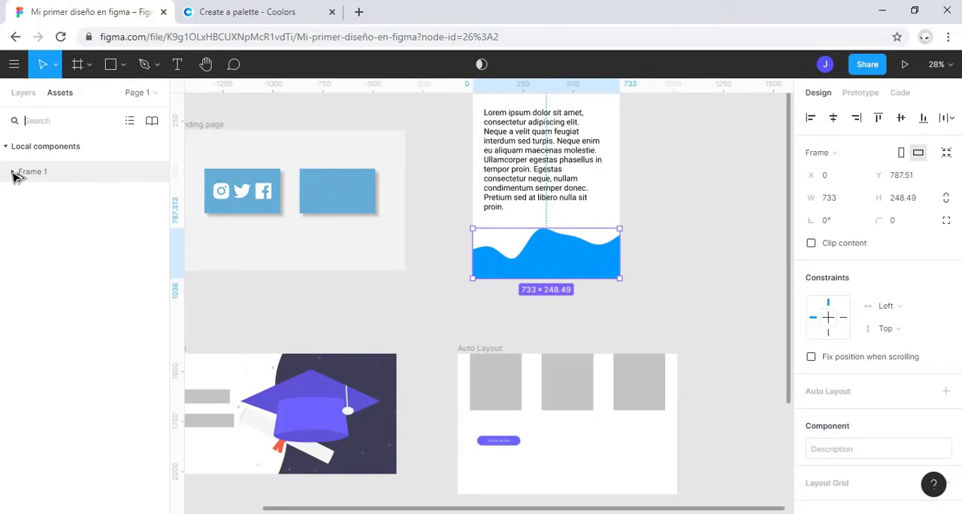
{"action": "left_click", "coordinate": [14, 172]}
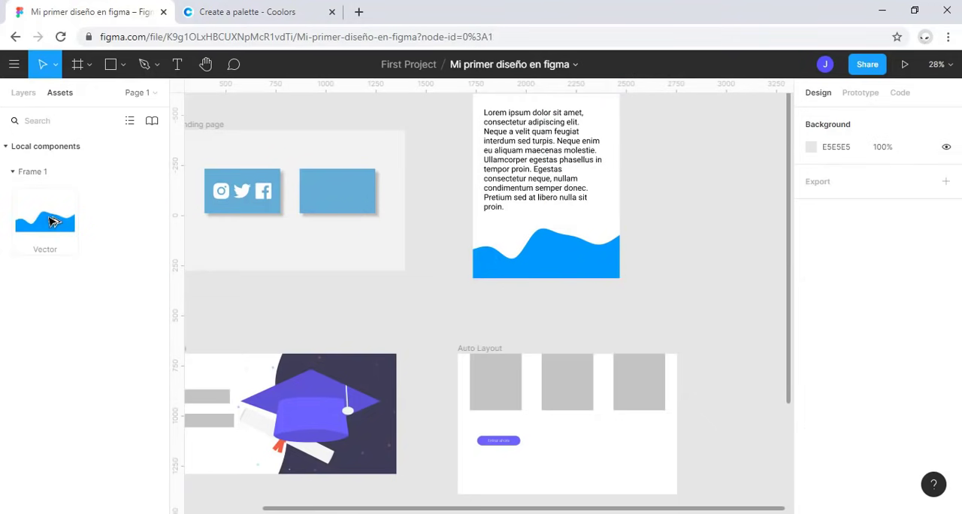
Step: Place two instances of the wave component in the Auto Layout frame, both outside the row of grey rectangles
{"action": "left_click_drag", "start_coordinate": [108, 239], "coordinate": [558, 477]}
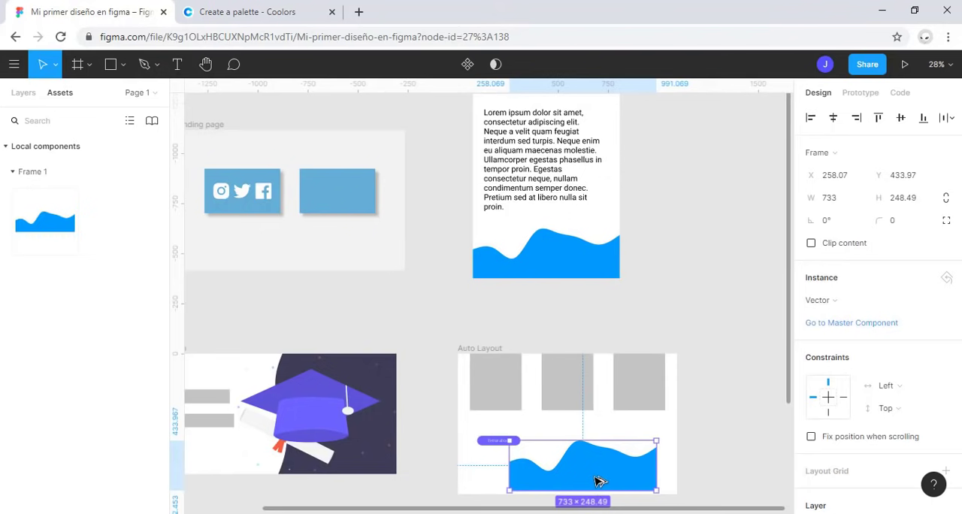
{"action": "left_click_drag", "start_coordinate": [54, 221], "coordinate": [577, 390]}
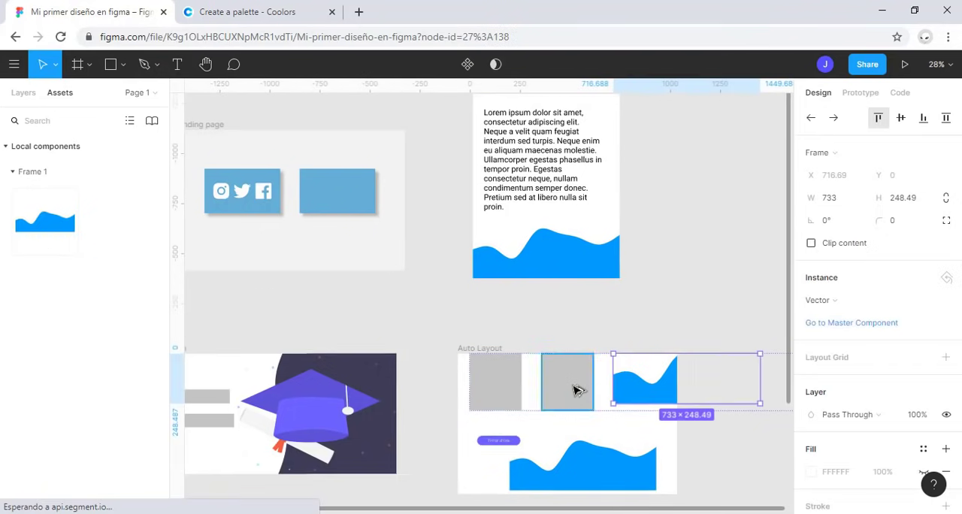
{"action": "left_click_drag", "start_coordinate": [639, 386], "coordinate": [535, 430]}
Step: Duplicate Rectangle 9 inside Frame 2 to extend the auto layout row of grey rectangles
{"action": "left_click", "coordinate": [622, 378]}
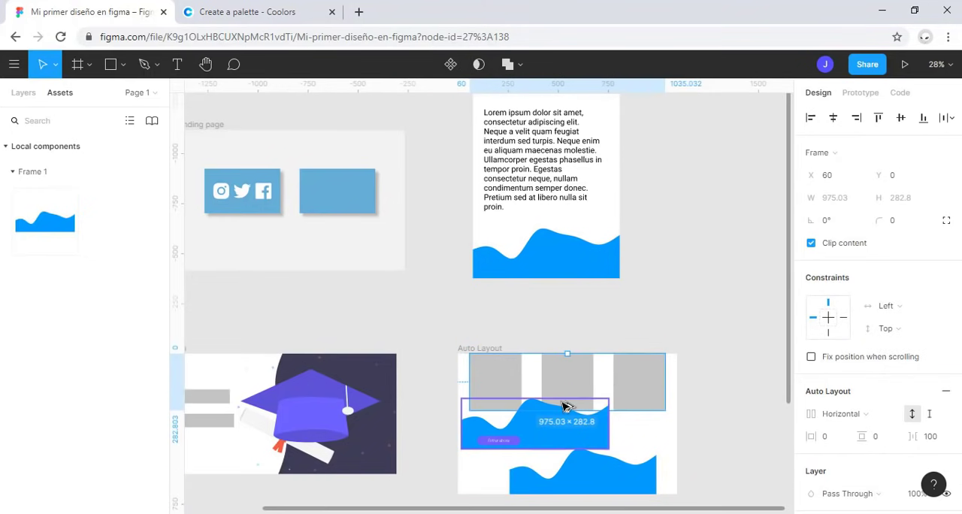
{"action": "key", "text": "shift+2"}
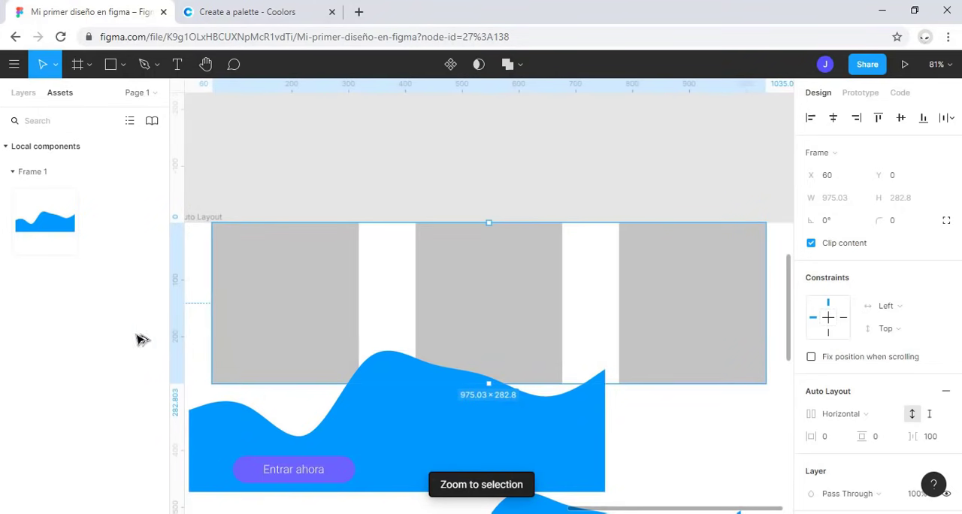
{"action": "left_click", "coordinate": [23, 93]}
{"action": "left_click", "coordinate": [86, 253]}
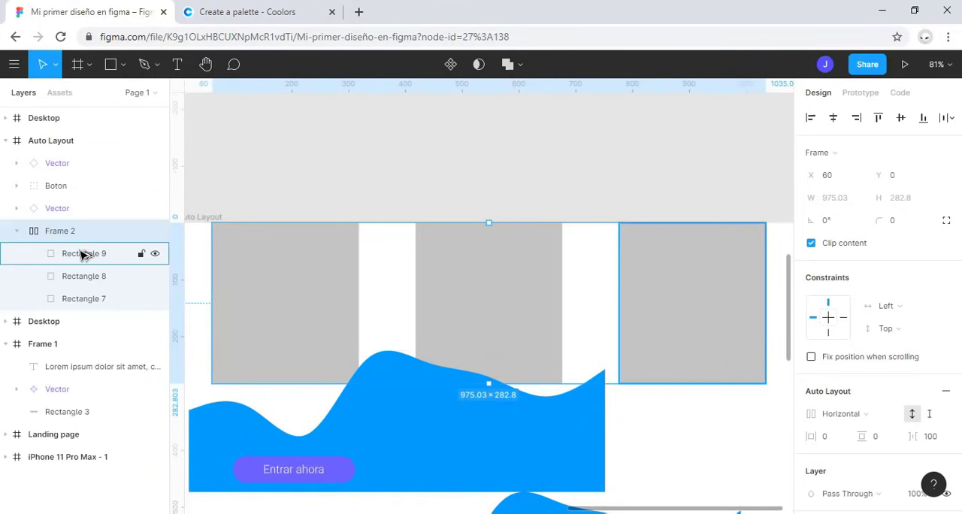
{"action": "key", "text": "ctrl+c"}
{"action": "key", "text": "ctrl+v"}
{"action": "scroll", "coordinate": [325, 414], "scroll_direction": "down", "scroll_amount": 5}
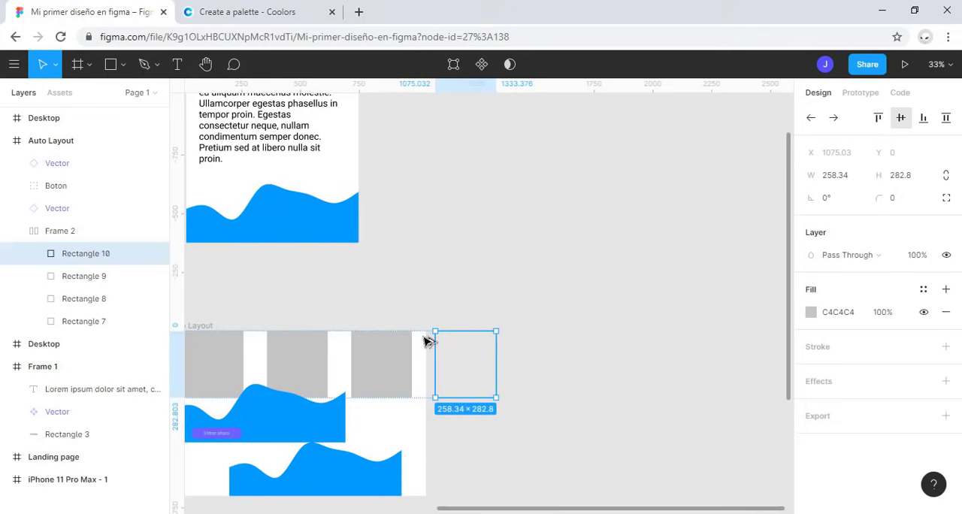
Step: Delete Frame 2 with its grey rectangles and move the upper wave instance to about X 229, Y 126, clear of the button
{"action": "left_click", "coordinate": [101, 237]}
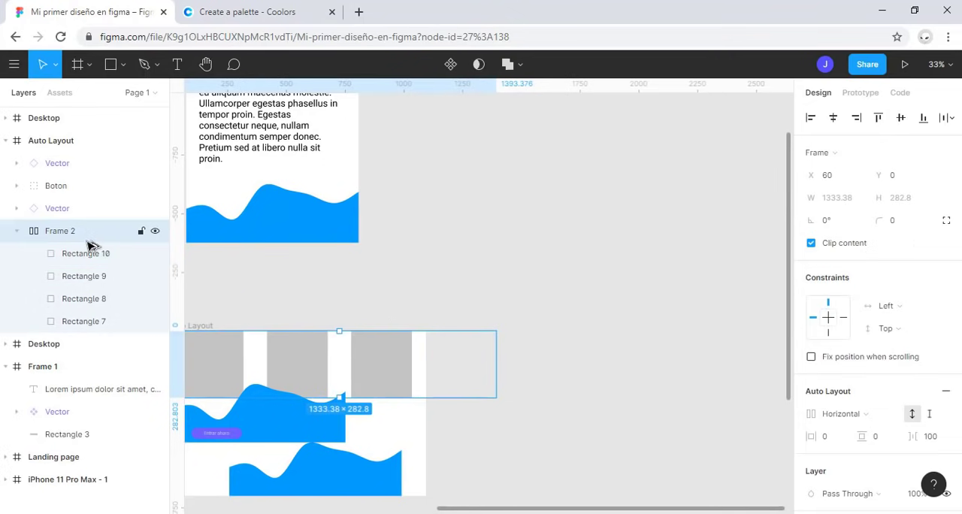
{"action": "key", "text": "Delete"}
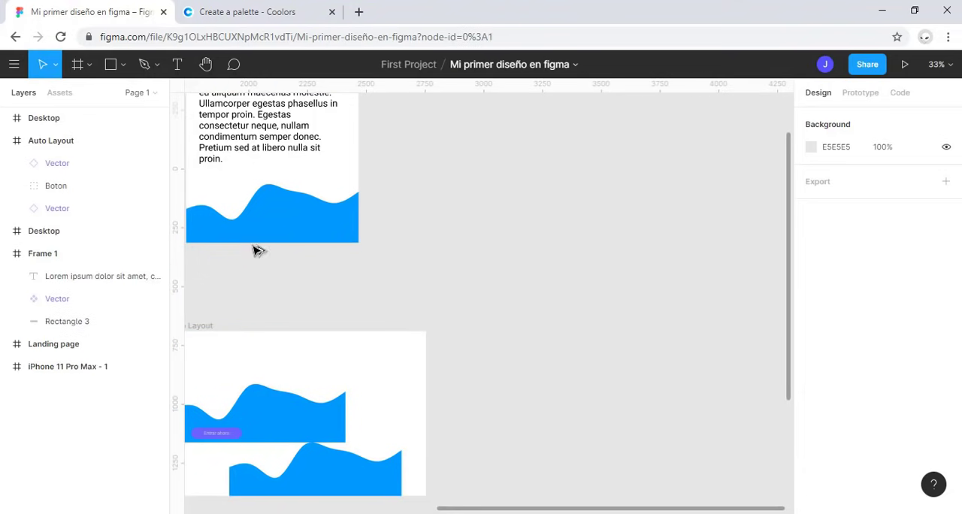
{"action": "left_click_drag", "start_coordinate": [422, 308], "coordinate": [516, 227]}
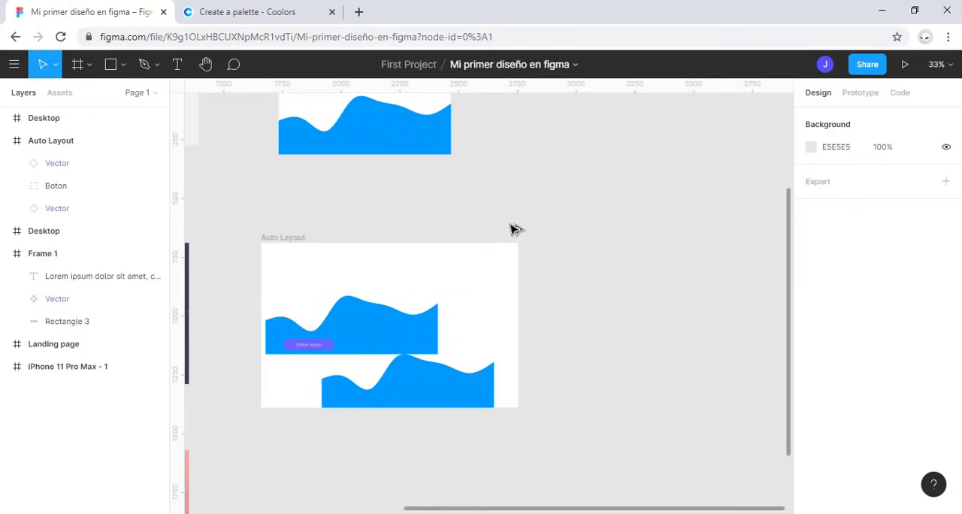
{"action": "left_click", "coordinate": [386, 331]}
{"action": "left_click_drag", "start_coordinate": [386, 330], "coordinate": [438, 309]}
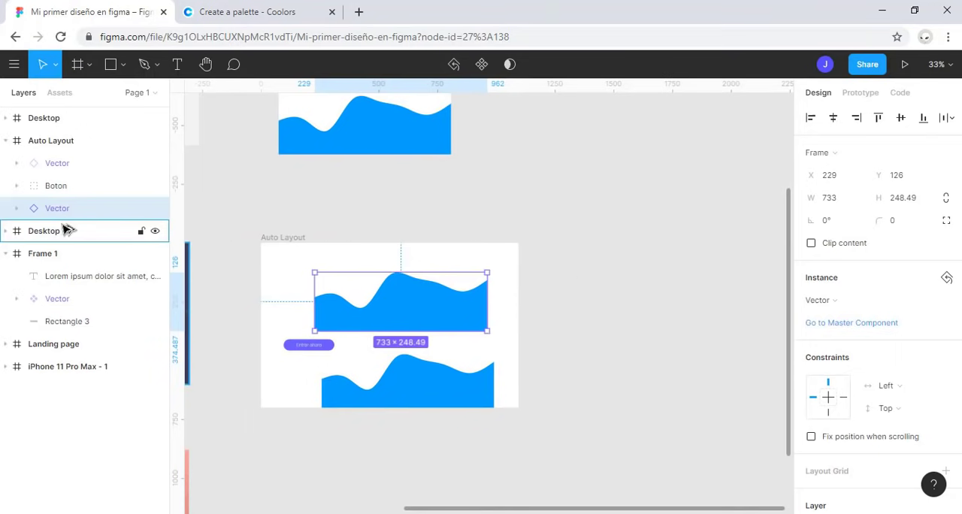
Step: Reduce the height of the master wave component in Frame 1 to about 170, keeping its lower edge in place
{"action": "left_click", "coordinate": [427, 108]}
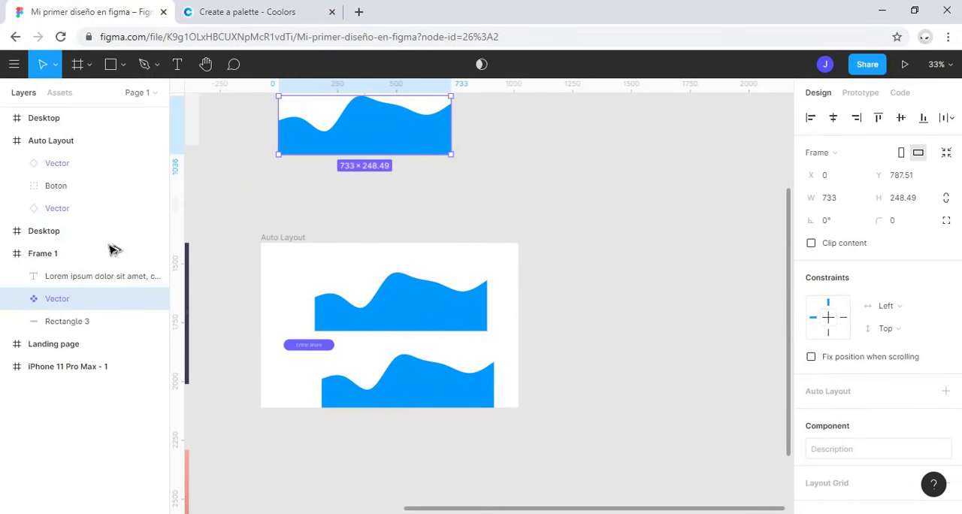
{"action": "left_click", "coordinate": [86, 208]}
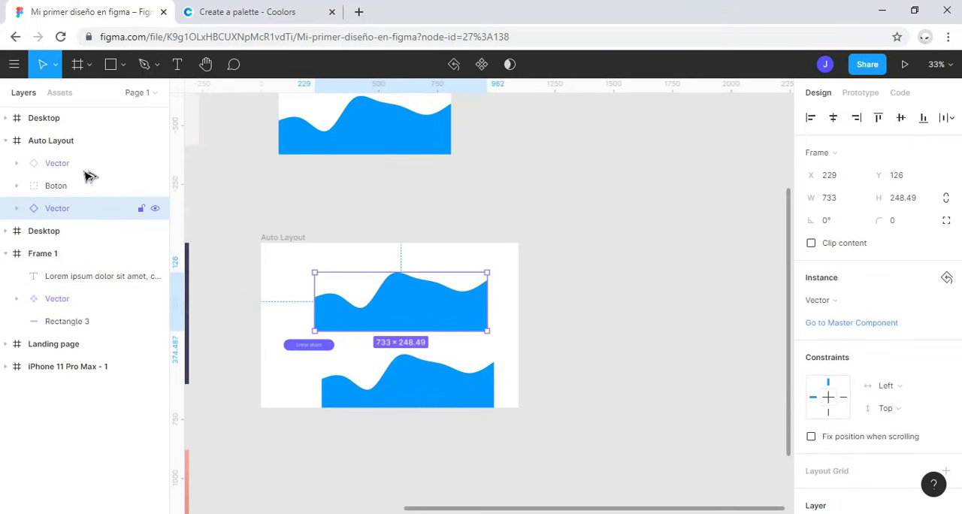
{"action": "left_click", "coordinate": [79, 163]}
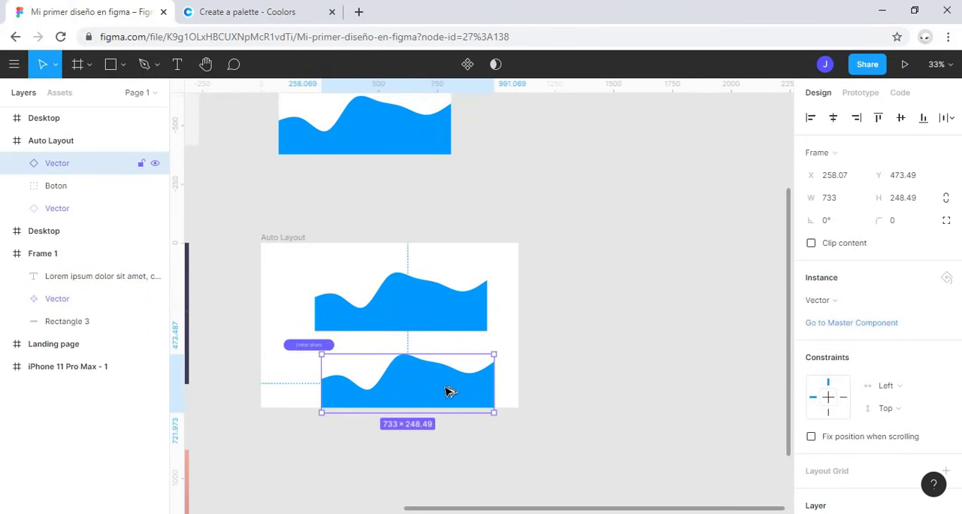
{"action": "left_click", "coordinate": [388, 143]}
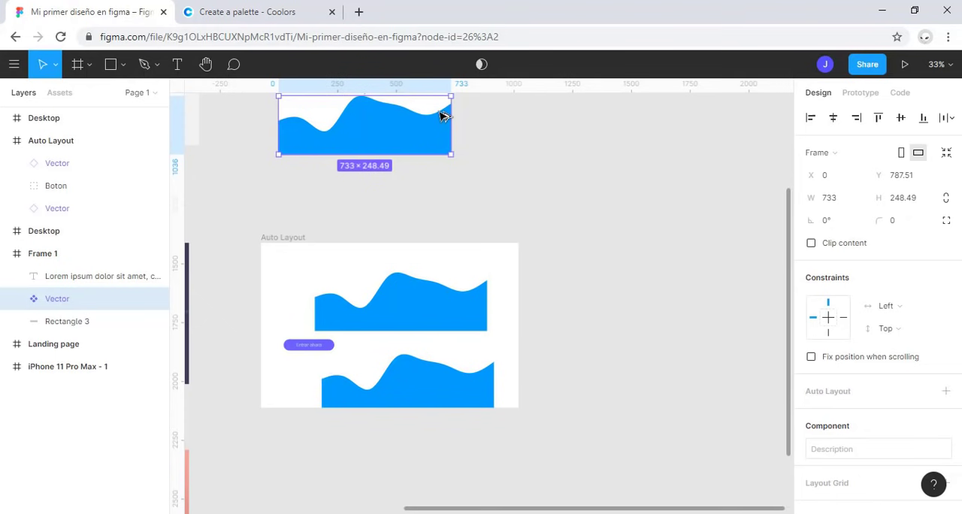
{"action": "scroll", "coordinate": [488, 259], "scroll_direction": "up", "scroll_amount": 1}
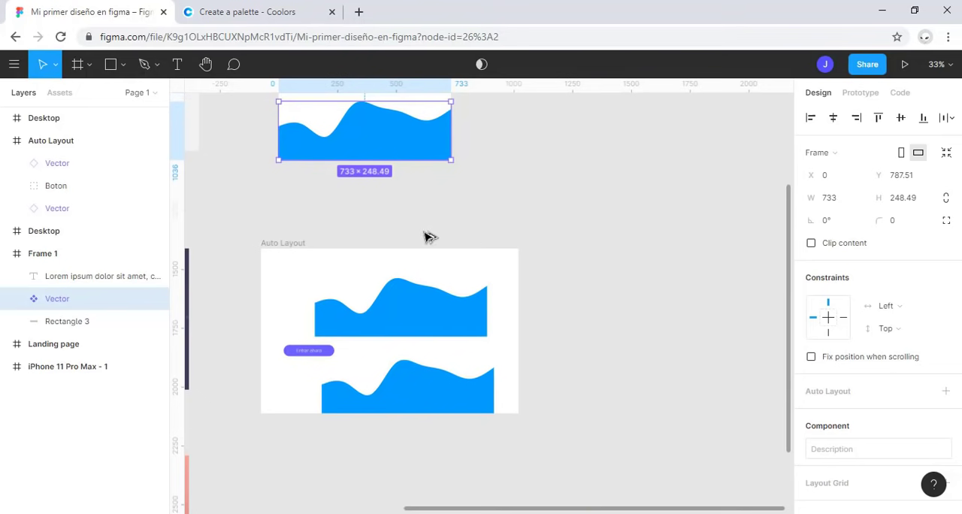
{"action": "scroll", "coordinate": [426, 236], "scroll_direction": "up", "scroll_amount": 2}
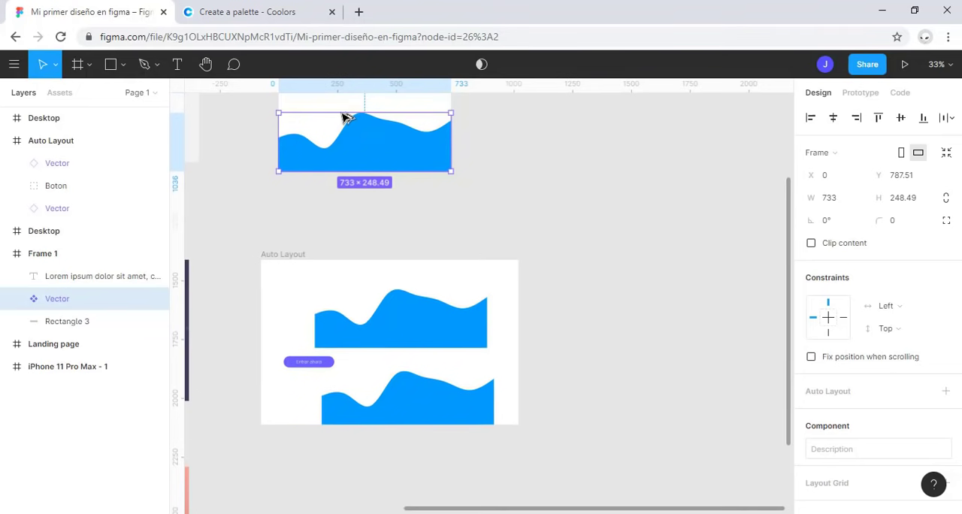
{"action": "left_click_drag", "start_coordinate": [344, 117], "coordinate": [351, 151]}
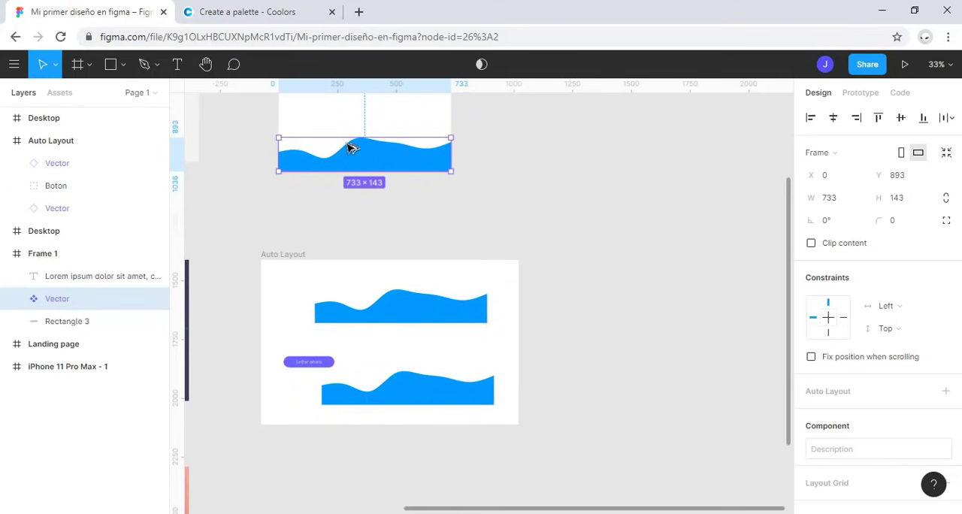
{"action": "mouse_move", "coordinate": [348, 142]}
{"action": "left_mouse_down"}
{"action": "mouse_move", "coordinate": [350, 116]}
{"action": "mouse_move", "coordinate": [350, 134]}
{"action": "left_mouse_up"}
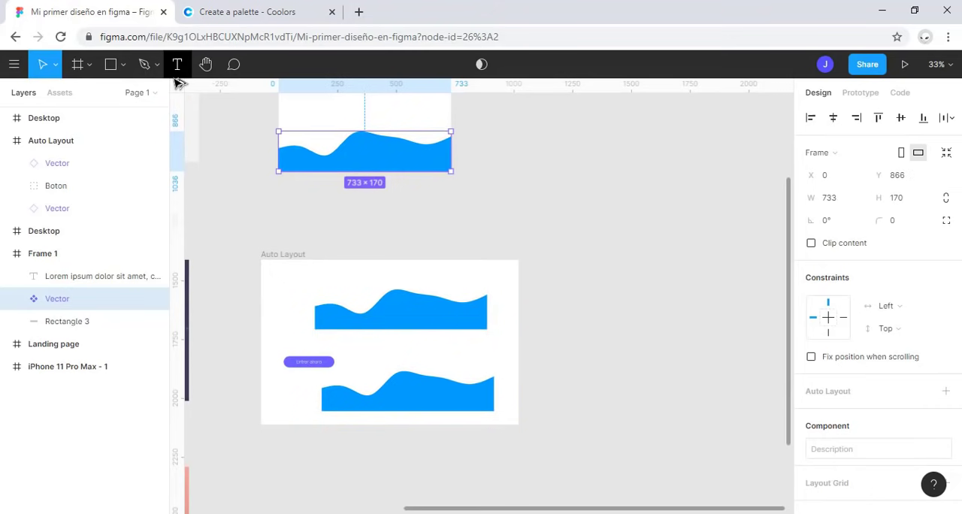
Step: Recolor the master wave component from blue to the document's orange-red, F55F44
{"action": "scroll", "coordinate": [883, 261], "scroll_direction": "down", "scroll_amount": 2}
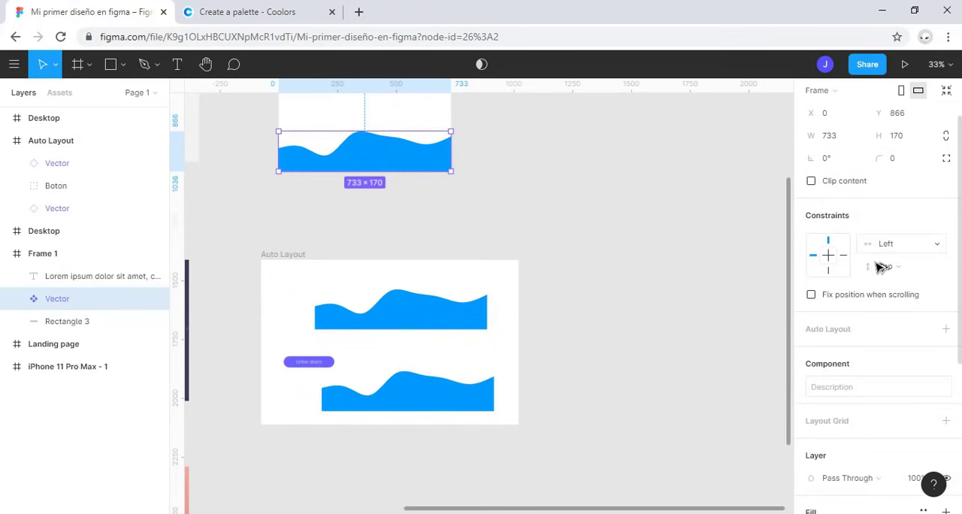
{"action": "scroll", "coordinate": [880, 267], "scroll_direction": "down", "scroll_amount": 5}
{"action": "left_click", "coordinate": [811, 429]}
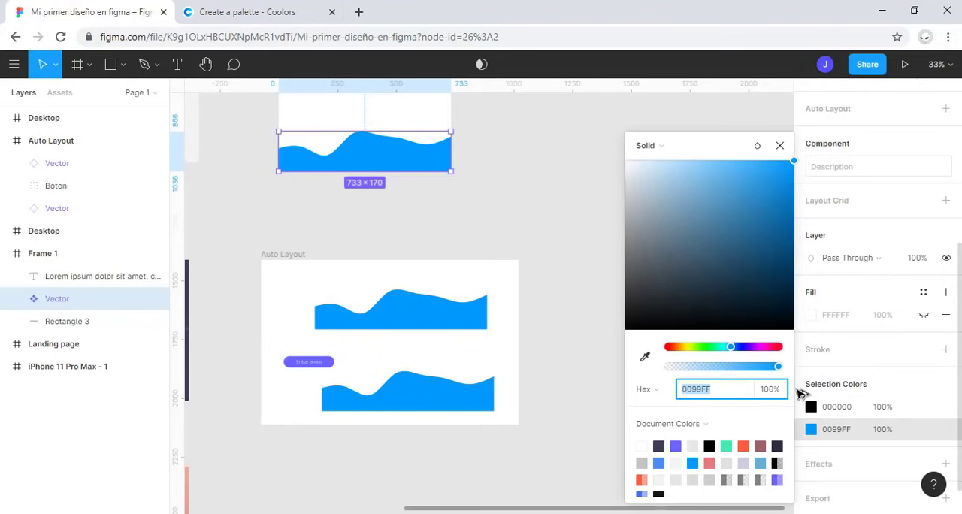
{"action": "left_click", "coordinate": [745, 448]}
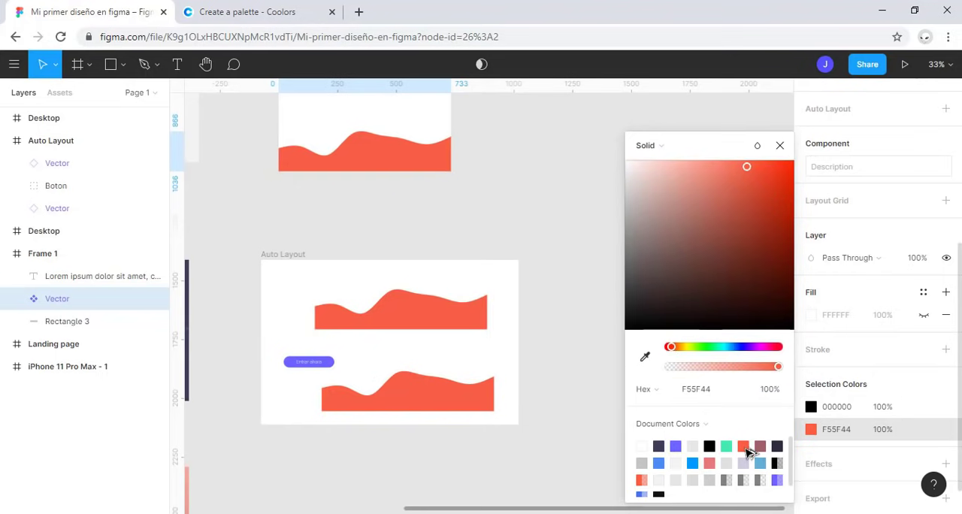
{"action": "left_click", "coordinate": [779, 145]}
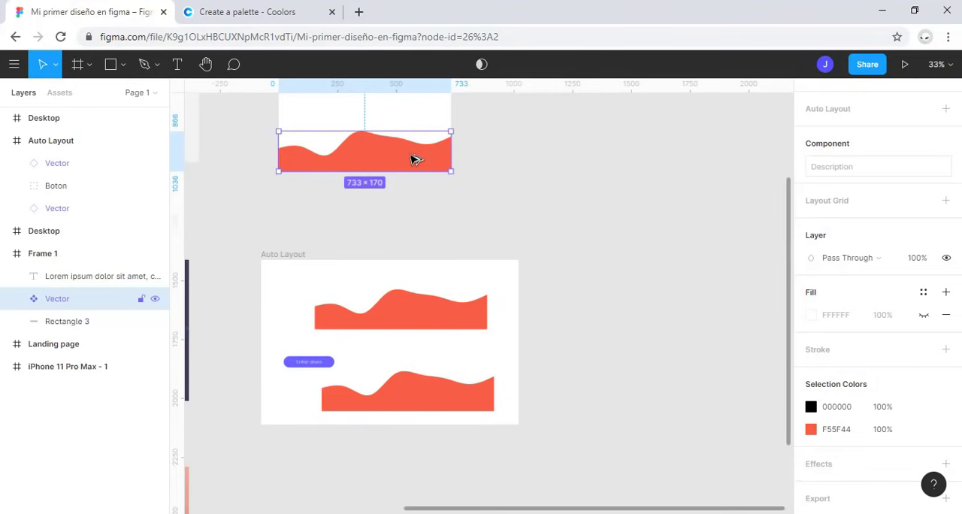
Step: Narrow the upper wave instance in the Auto Layout frame to about 413 wide and reset it to match its master
{"action": "mouse_move", "coordinate": [461, 155]}
{"action": "left_mouse_down"}
{"action": "mouse_move", "coordinate": [428, 149]}
{"action": "mouse_move", "coordinate": [456, 162]}
{"action": "left_mouse_up"}
{"action": "left_click", "coordinate": [390, 302]}
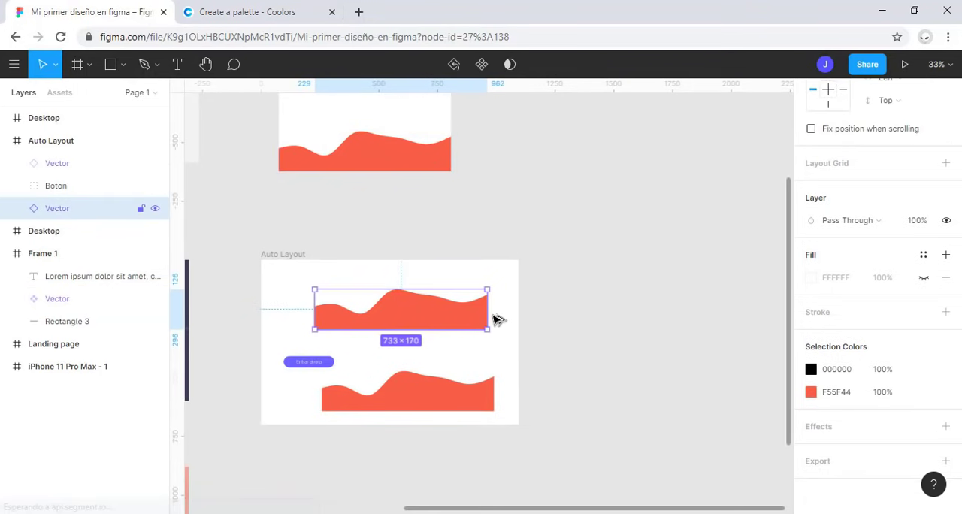
{"action": "left_click_drag", "start_coordinate": [492, 316], "coordinate": [414, 312]}
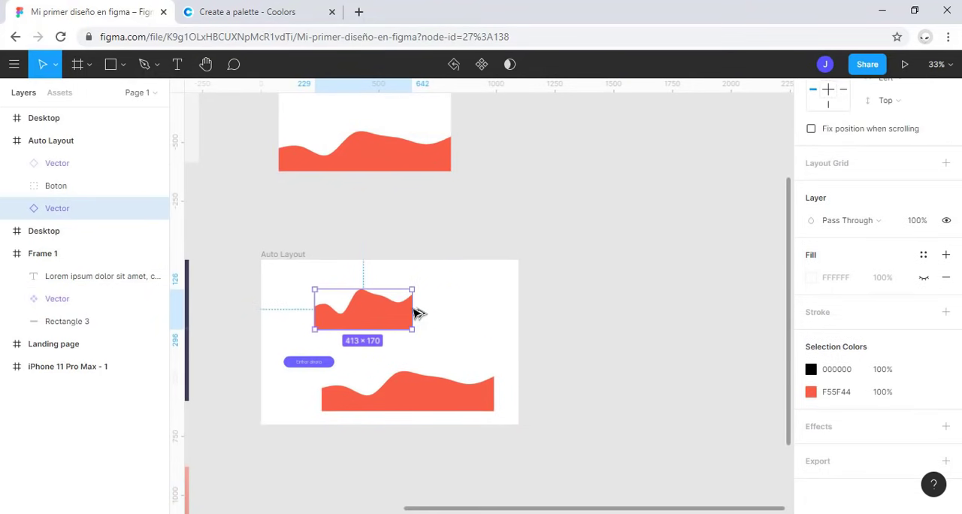
{"action": "right_click", "coordinate": [374, 317]}
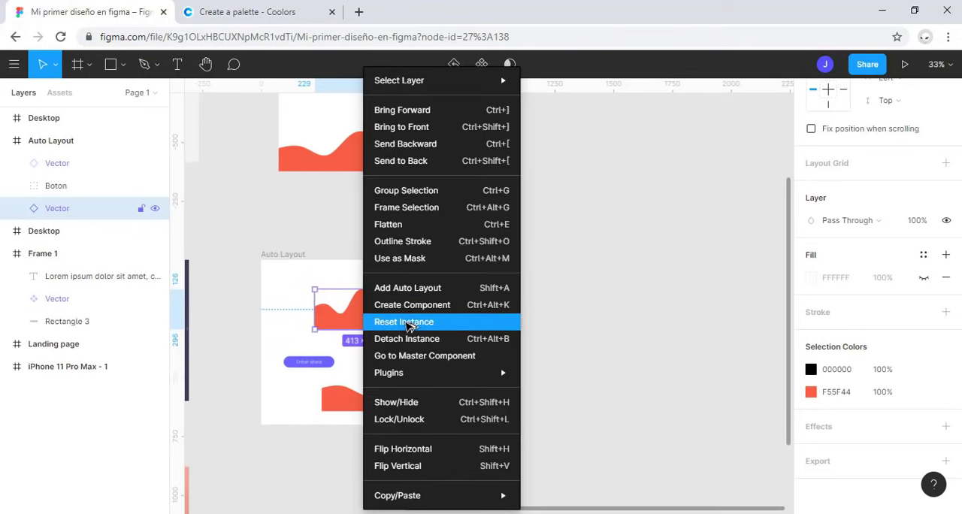
{"action": "left_click", "coordinate": [409, 323]}
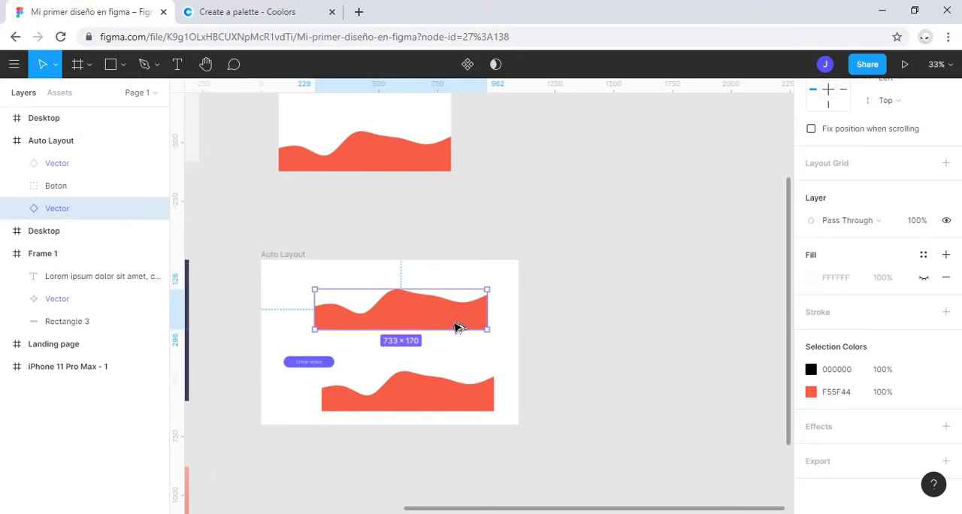
Step: Detach the upper wave instance in the Auto Layout frame from its master component
{"action": "right_click", "coordinate": [414, 314]}
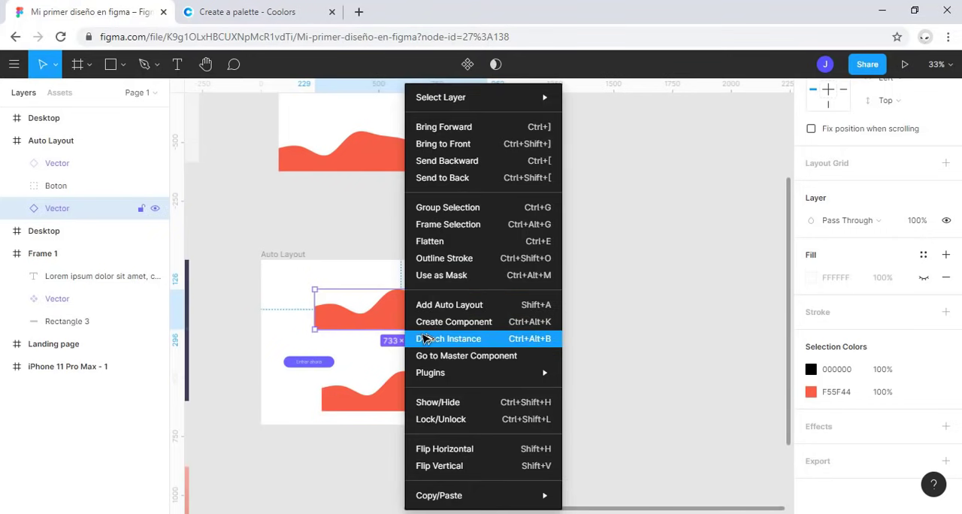
{"action": "left_click", "coordinate": [430, 339]}
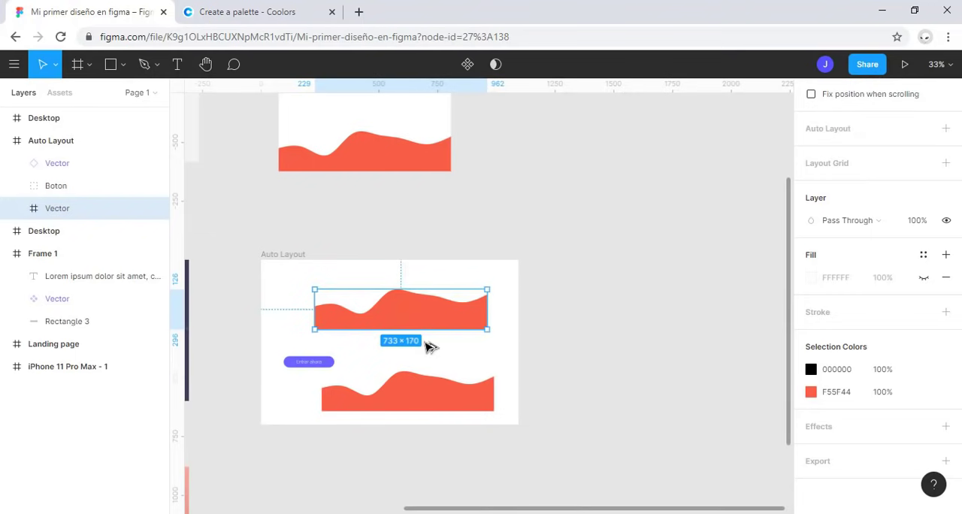
{"action": "left_click", "coordinate": [398, 156]}
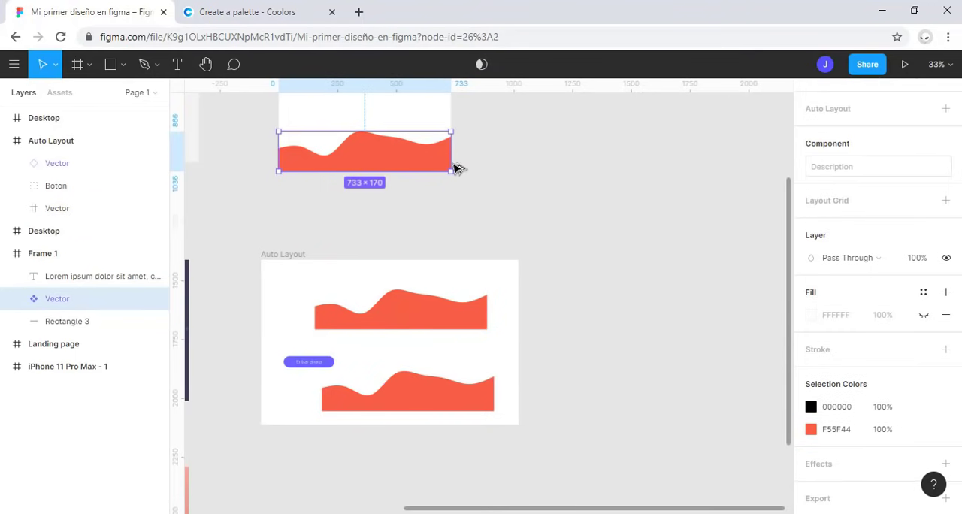
{"action": "mouse_move", "coordinate": [456, 168]}
{"action": "left_mouse_down"}
{"action": "mouse_move", "coordinate": [403, 161]}
{"action": "mouse_move", "coordinate": [459, 170]}
{"action": "left_mouse_up"}
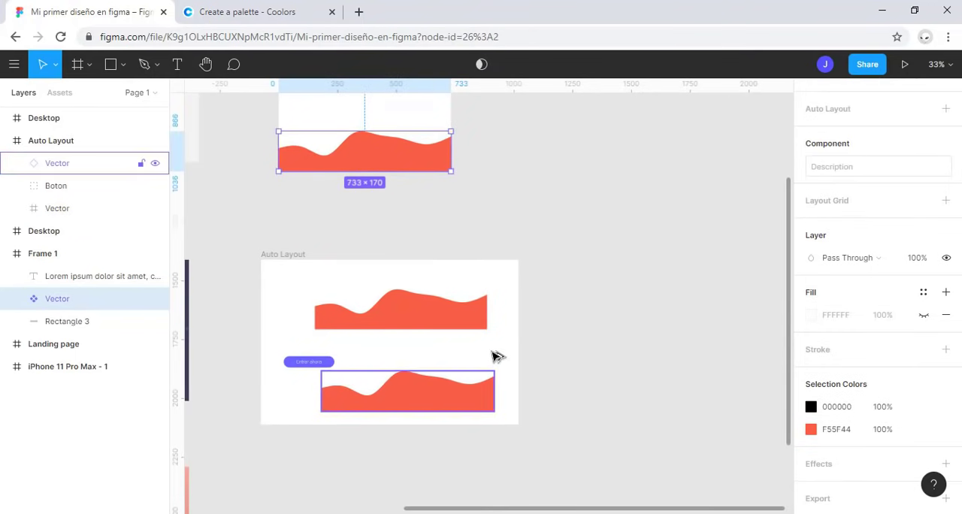
Step: Delete both waves from the Auto Layout frame, leaving only the Boton group
{"action": "left_click", "coordinate": [403, 306]}
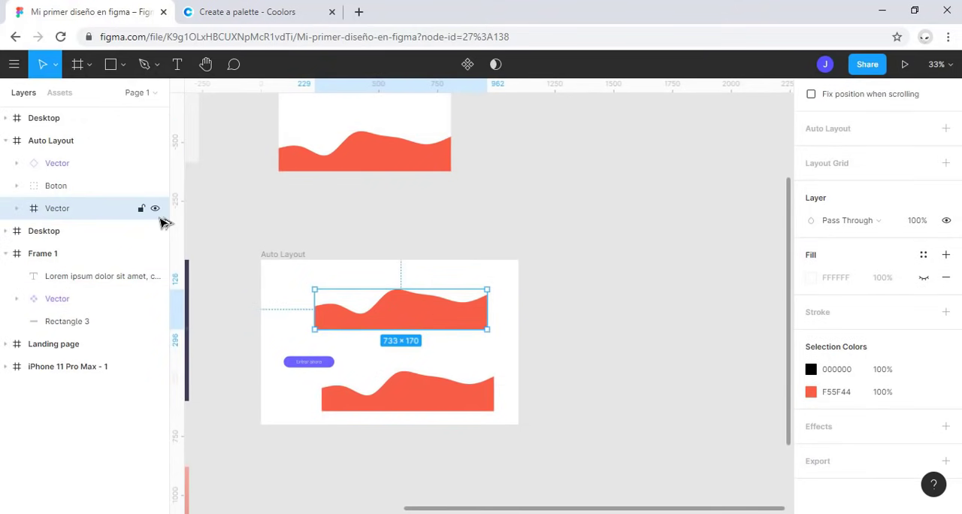
{"action": "left_click", "coordinate": [47, 209], "text": "shift"}
{"action": "key", "text": "Delete"}
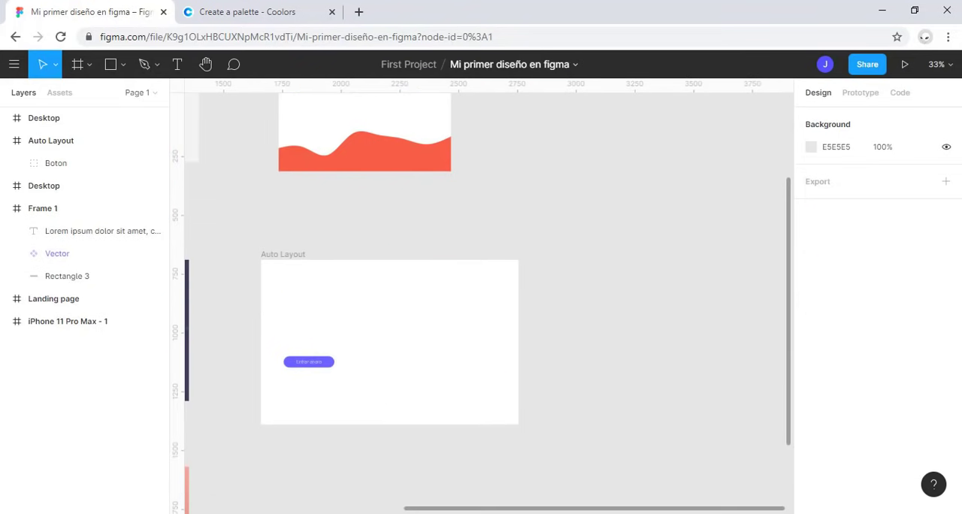
Step: Turn the Boton group with the "Entrar ahora" button into a component and show the file's component assets
{"action": "left_click", "coordinate": [326, 364]}
{"action": "scroll", "coordinate": [323, 368], "scroll_direction": "up", "scroll_amount": 3}
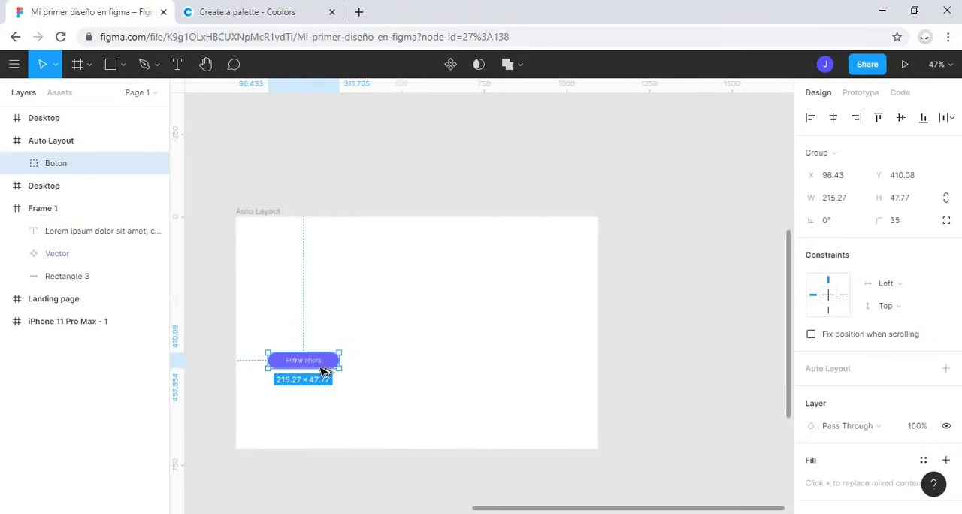
{"action": "scroll", "coordinate": [323, 368], "scroll_direction": "up", "scroll_amount": 5}
{"action": "scroll", "coordinate": [328, 376], "scroll_direction": "down", "scroll_amount": 3}
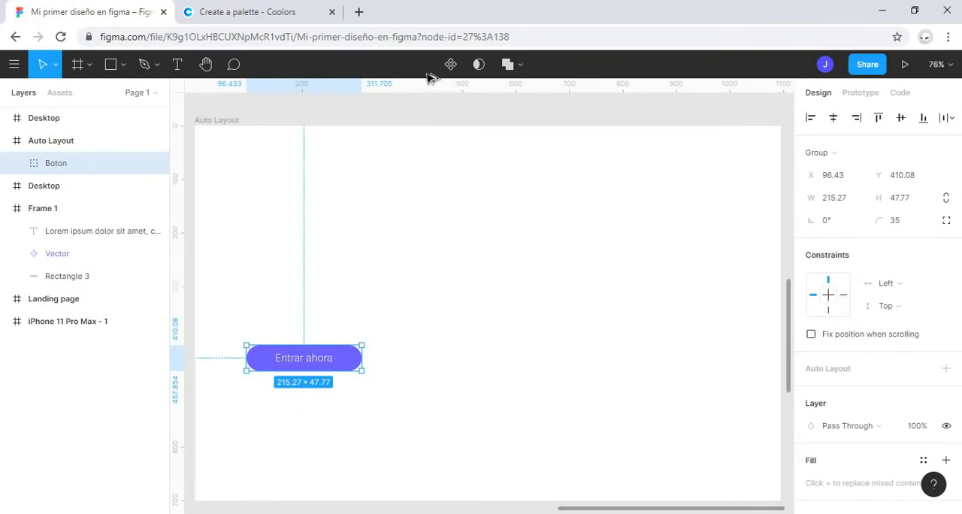
{"action": "left_click", "coordinate": [450, 64]}
{"action": "left_click", "coordinate": [75, 93]}
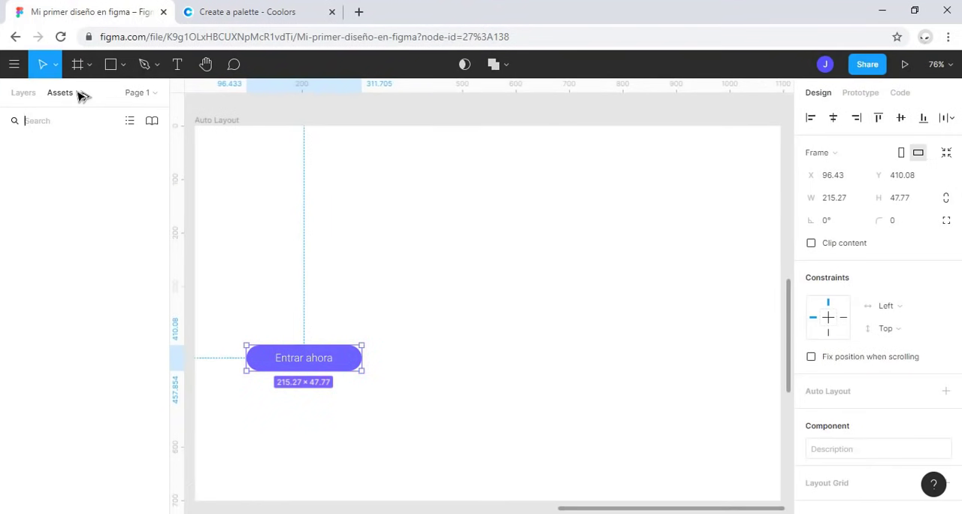
Step: Place three instances of the "Entrar ahora" button in the Auto Layout frame and widen the master button to about 236
{"action": "left_click", "coordinate": [60, 173]}
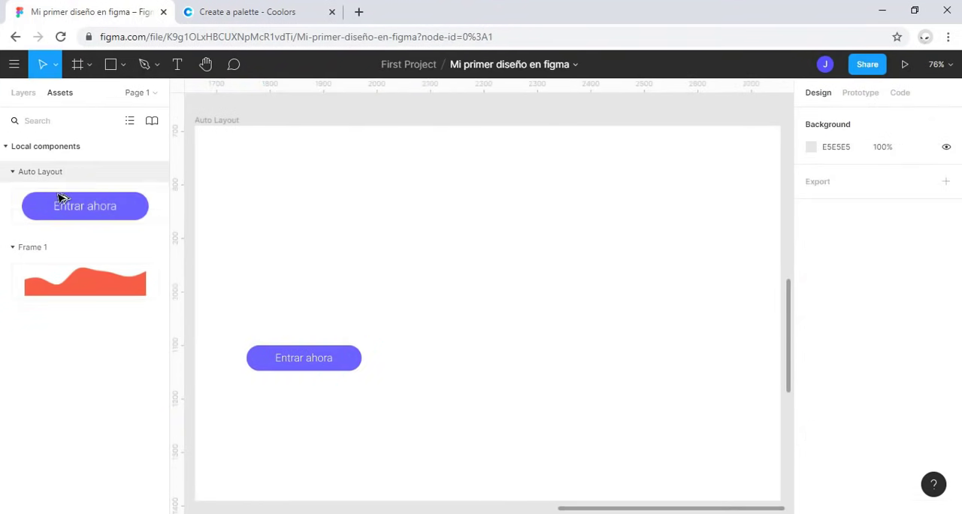
{"action": "left_click_drag", "start_coordinate": [83, 206], "coordinate": [439, 372]}
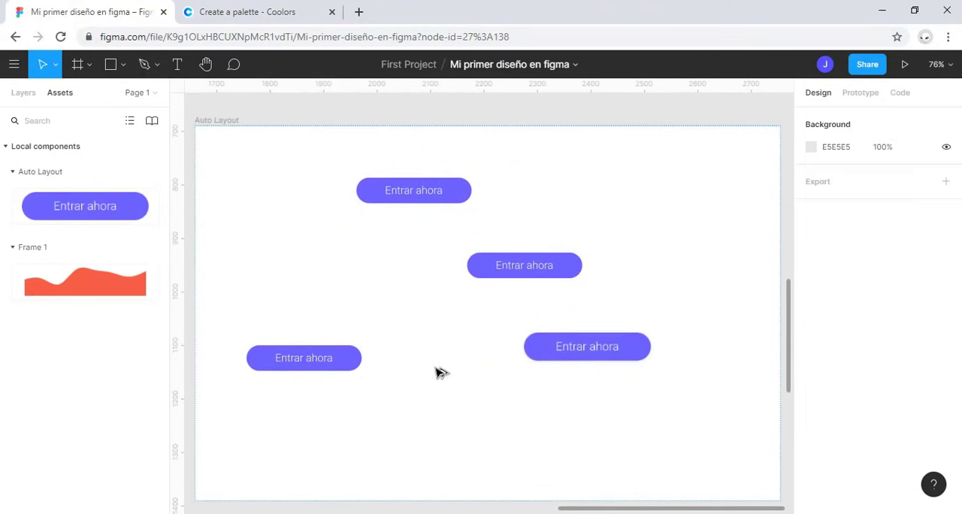
{"action": "left_click", "coordinate": [318, 365]}
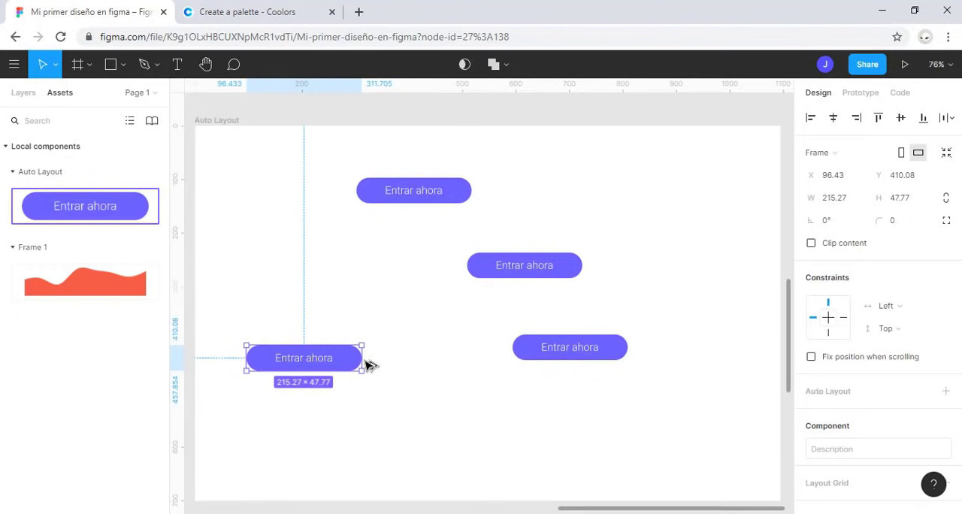
{"action": "mouse_move", "coordinate": [370, 365]}
{"action": "left_mouse_down"}
{"action": "mouse_move", "coordinate": [343, 363]}
{"action": "mouse_move", "coordinate": [378, 365]}
{"action": "left_mouse_up"}
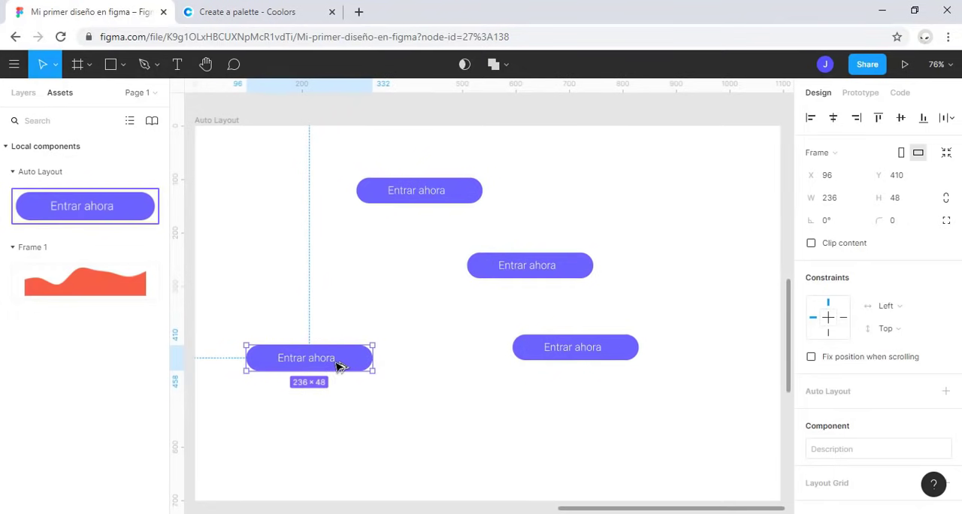
Step: Change the master button's purple background to the document's orange-red colour F55F44
{"action": "scroll", "coordinate": [838, 417], "scroll_direction": "down", "scroll_amount": 5}
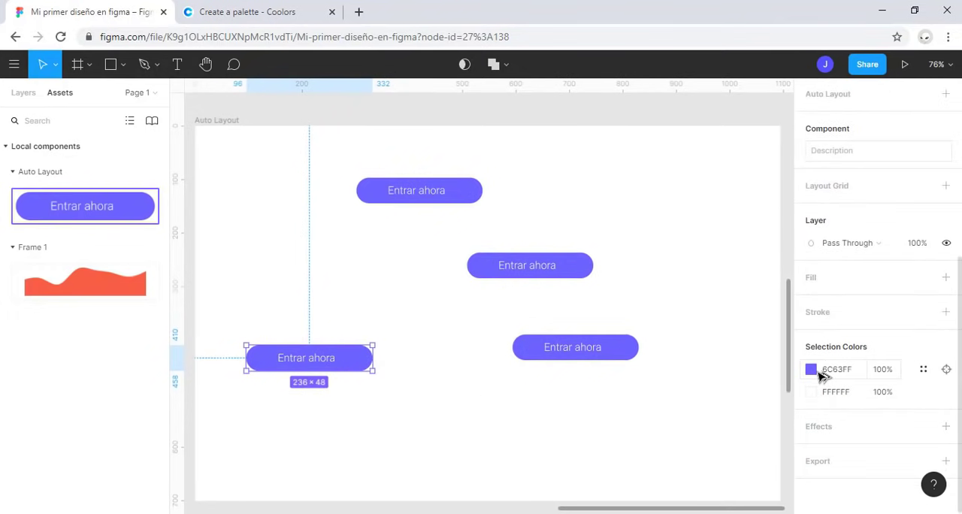
{"action": "left_click", "coordinate": [811, 368]}
{"action": "left_click", "coordinate": [745, 235]}
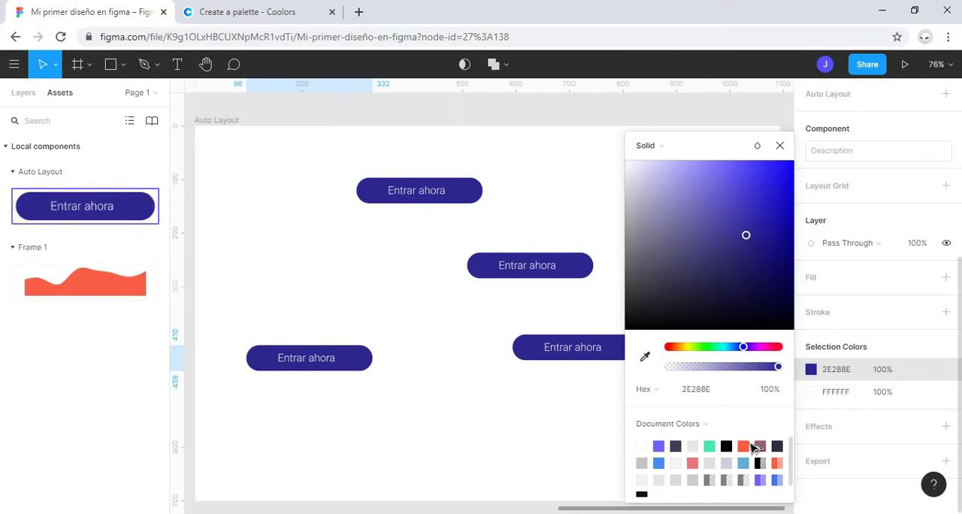
{"action": "left_click", "coordinate": [747, 446]}
{"action": "left_click", "coordinate": [779, 145]}
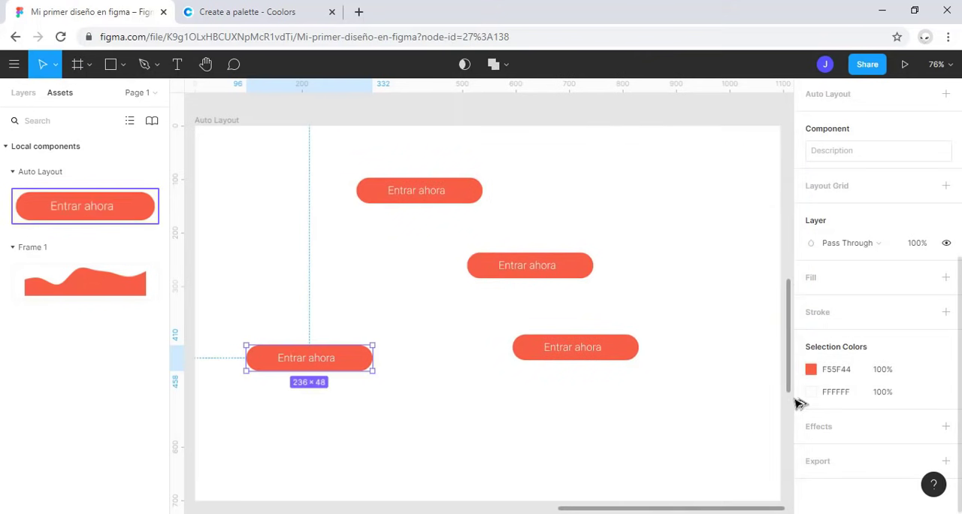
Step: Change the master button's white text colour to dark red AF2323
{"action": "left_click", "coordinate": [811, 391]}
{"action": "left_click_drag", "start_coordinate": [769, 248], "coordinate": [760, 214]}
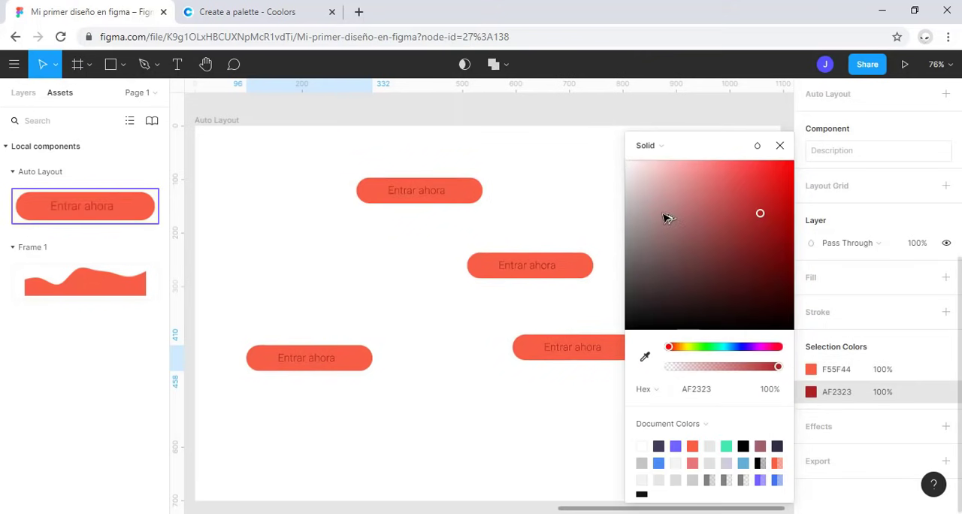
{"action": "left_click", "coordinate": [780, 147]}
{"action": "left_click", "coordinate": [601, 210]}
{"action": "scroll", "coordinate": [601, 210], "scroll_direction": "down", "scroll_amount": 2}
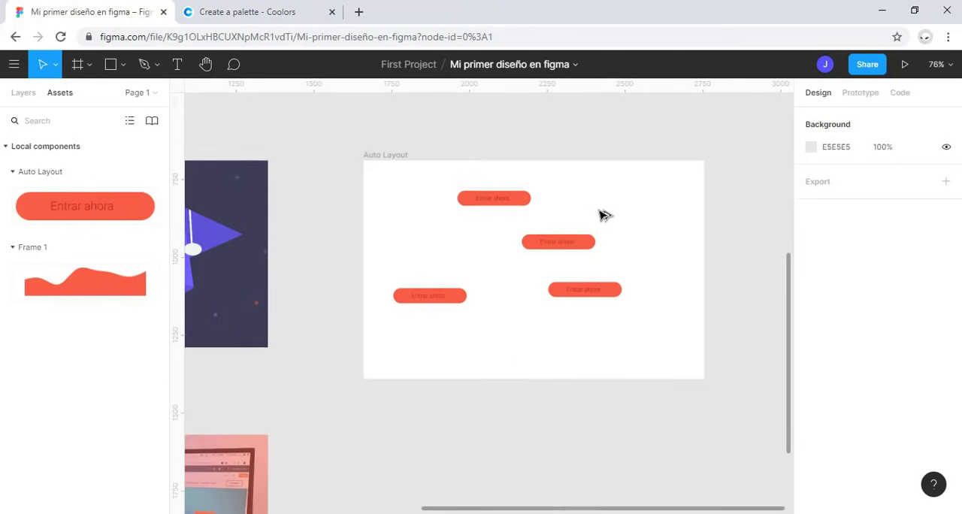
{"action": "scroll", "coordinate": [600, 210], "scroll_direction": "up", "scroll_amount": 2}
{"action": "scroll", "coordinate": [600, 215], "scroll_direction": "down", "scroll_amount": 2}
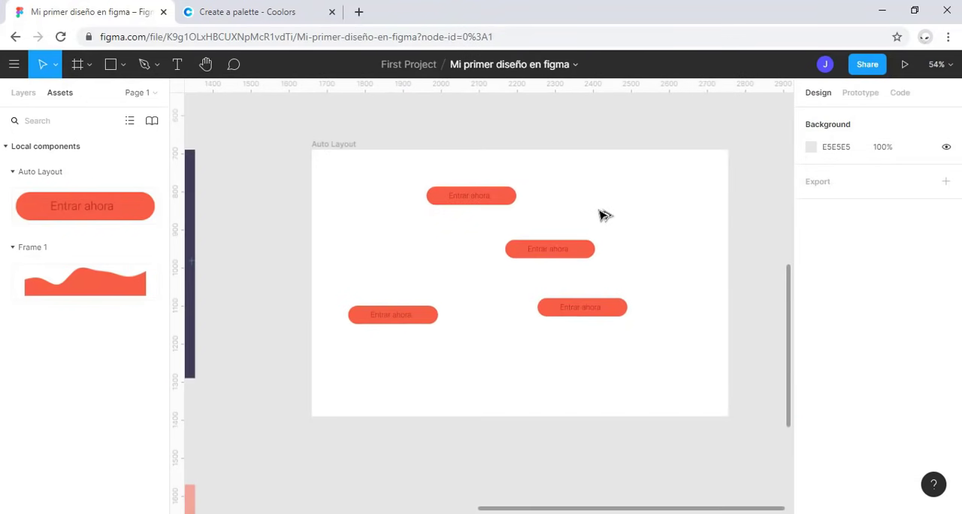
Step: Show the layer list and give the master button component the description "Boton"
{"action": "left_click", "coordinate": [18, 93]}
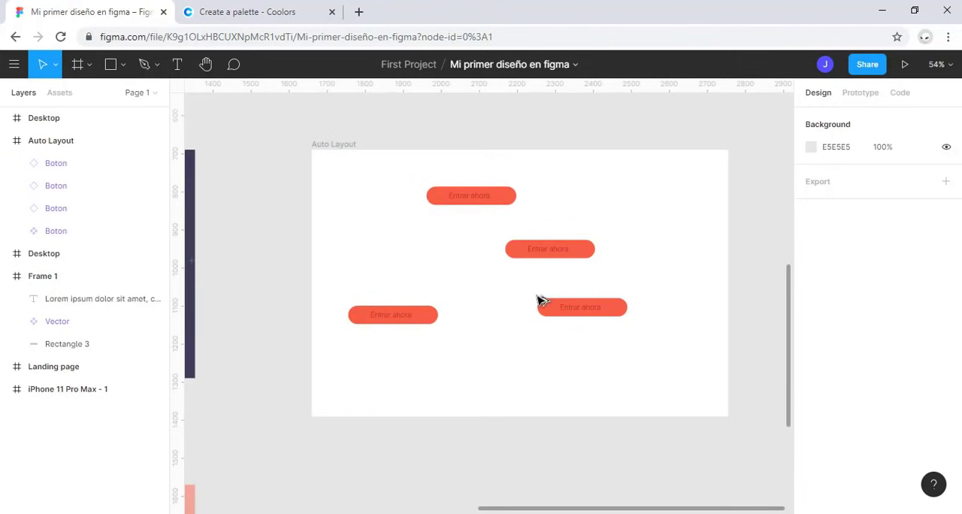
{"action": "left_click_drag", "start_coordinate": [623, 367], "coordinate": [378, 191]}
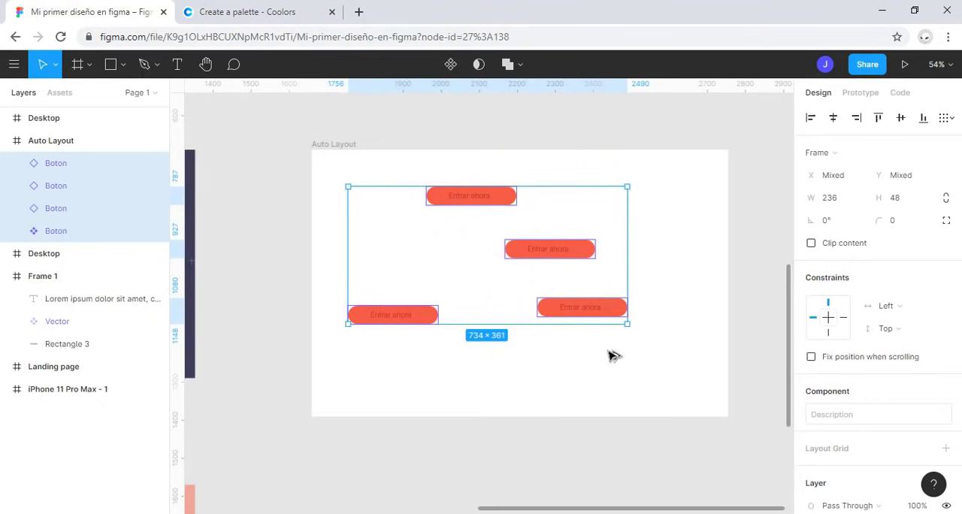
{"action": "left_click", "coordinate": [421, 316]}
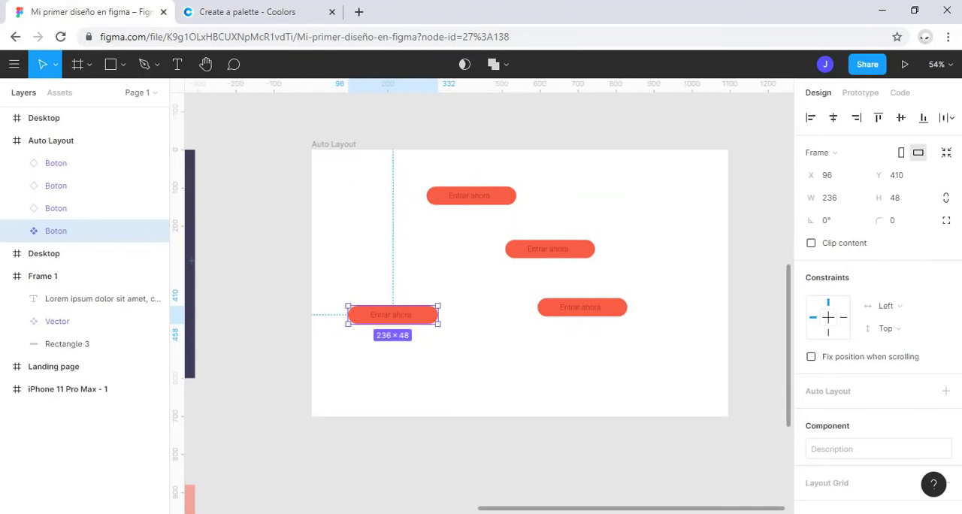
{"action": "scroll", "coordinate": [862, 442], "scroll_direction": "down", "scroll_amount": 1}
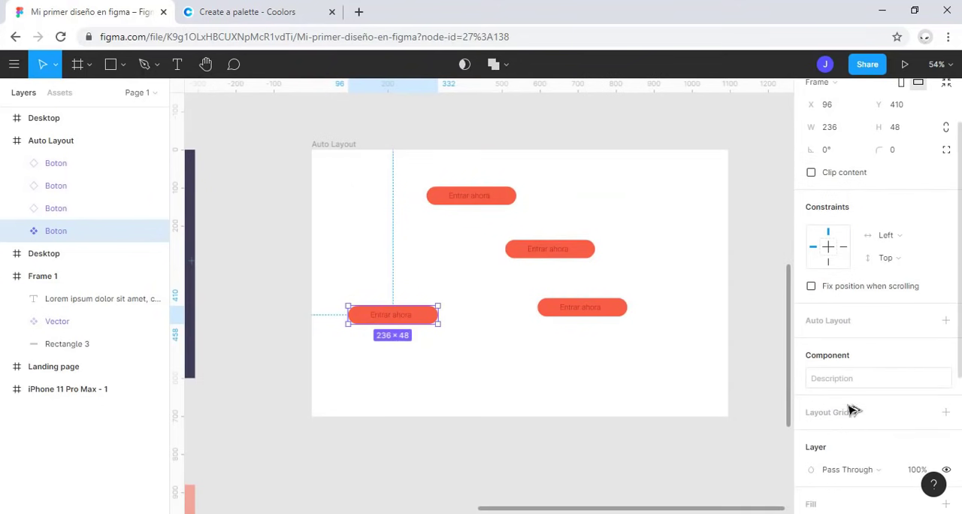
{"action": "left_click", "coordinate": [843, 380]}
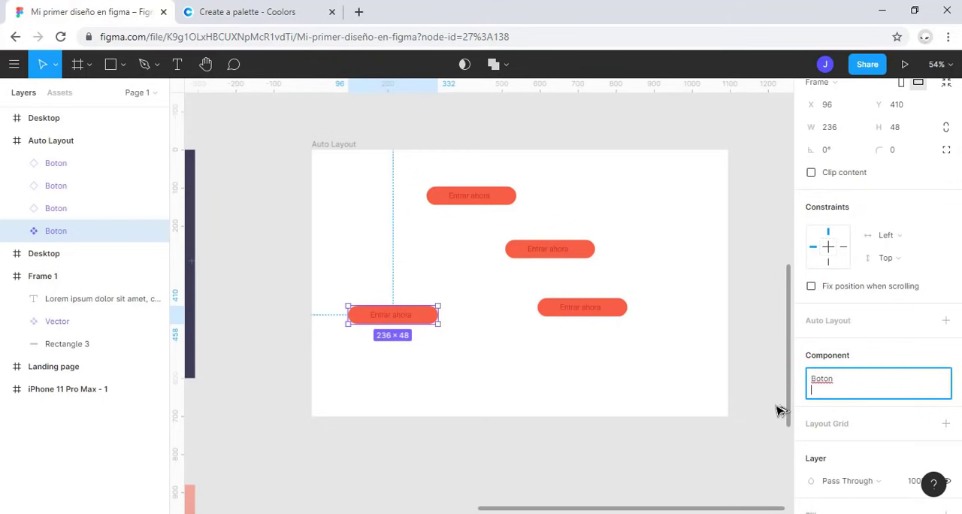
{"action": "left_click", "coordinate": [774, 411]}
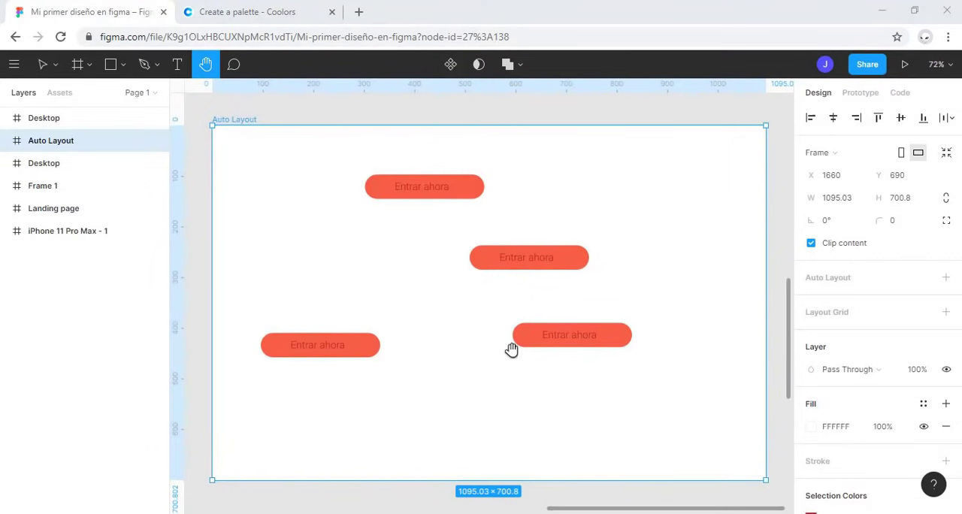
Step: Rename the Auto Layout frame to "Estilos"
{"action": "left_click", "coordinate": [7, 141]}
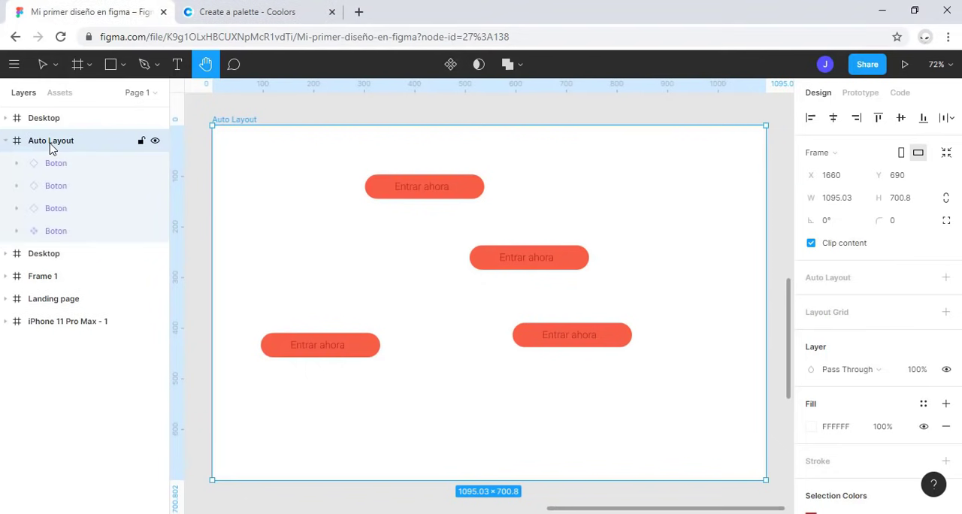
{"action": "double_click", "coordinate": [51, 143]}
{"action": "type", "text": "E"}
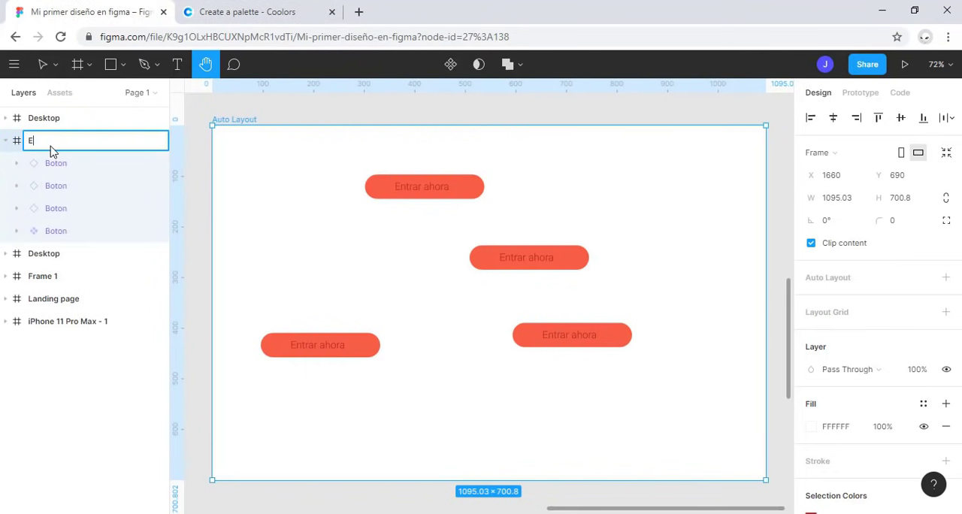
{"action": "type", "text": "stilos"}
{"action": "key", "text": "Return"}
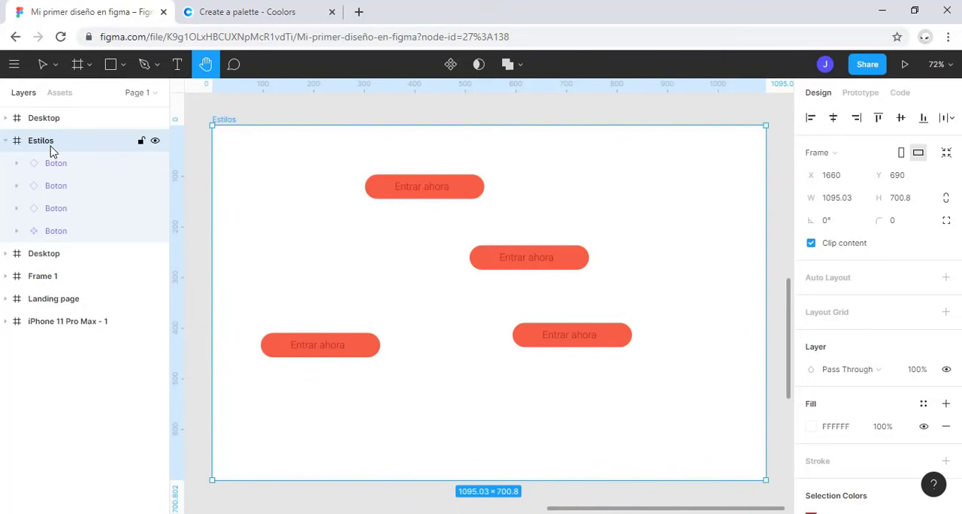
Step: Delete the Boton master and its three instances from the Estilos frame
{"action": "left_click", "coordinate": [56, 162]}
{"action": "left_click", "coordinate": [78, 234], "text": "shift"}
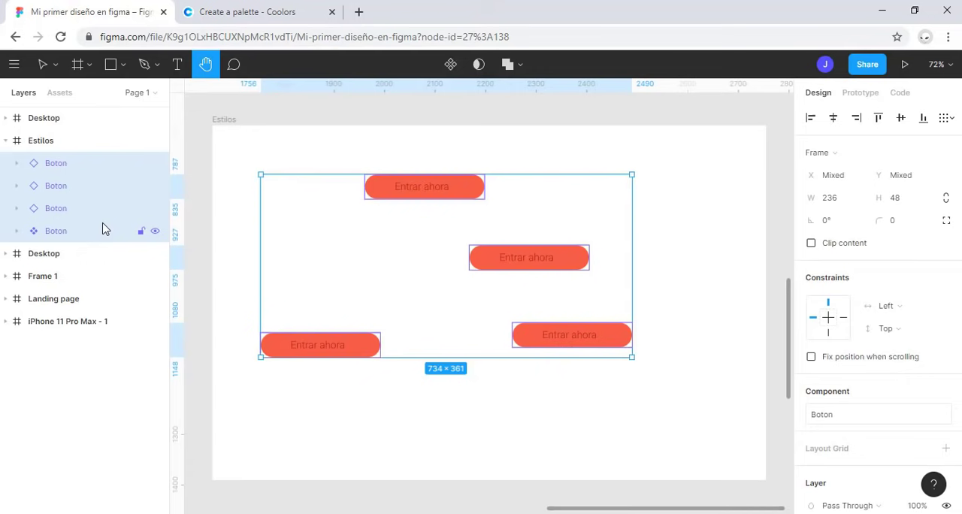
{"action": "key", "text": "Delete"}
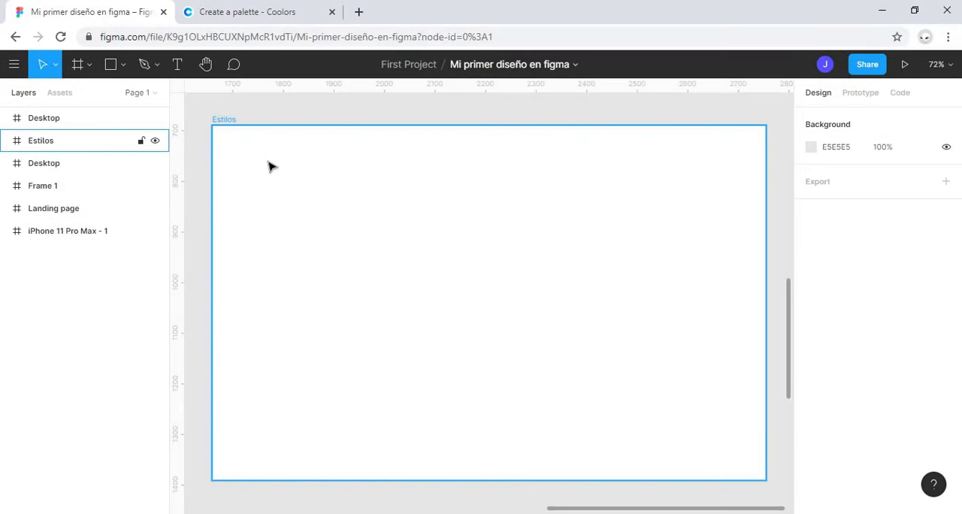
{"action": "key", "text": "Escape"}
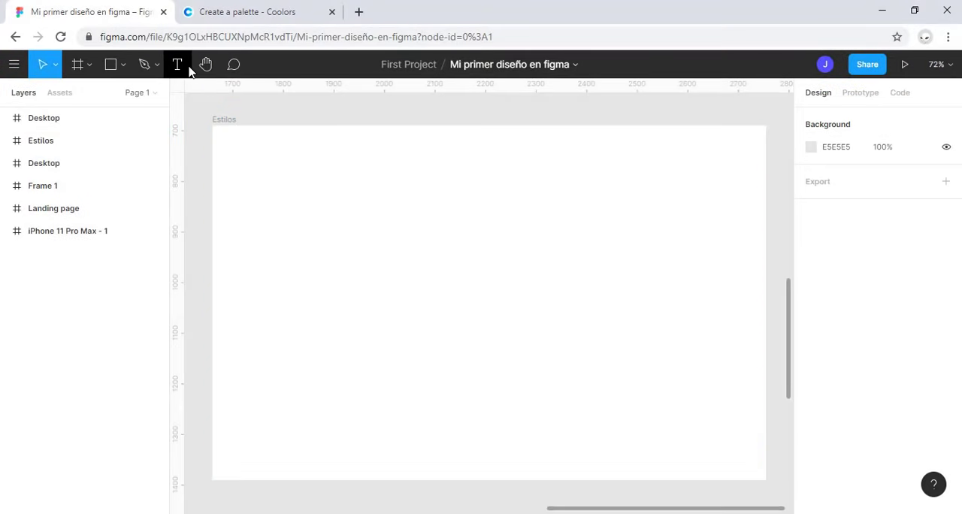
Step: Add the text "Mi primer titulo" near the upper-left corner of the Estilos frame
{"action": "left_click", "coordinate": [177, 64]}
{"action": "left_click", "coordinate": [240, 160]}
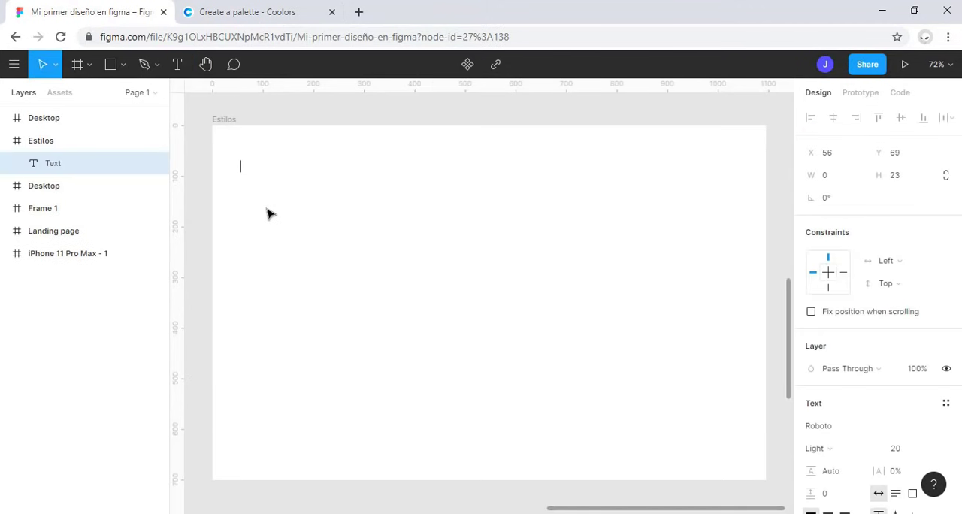
{"action": "type", "text": "Mi primer titulo"}
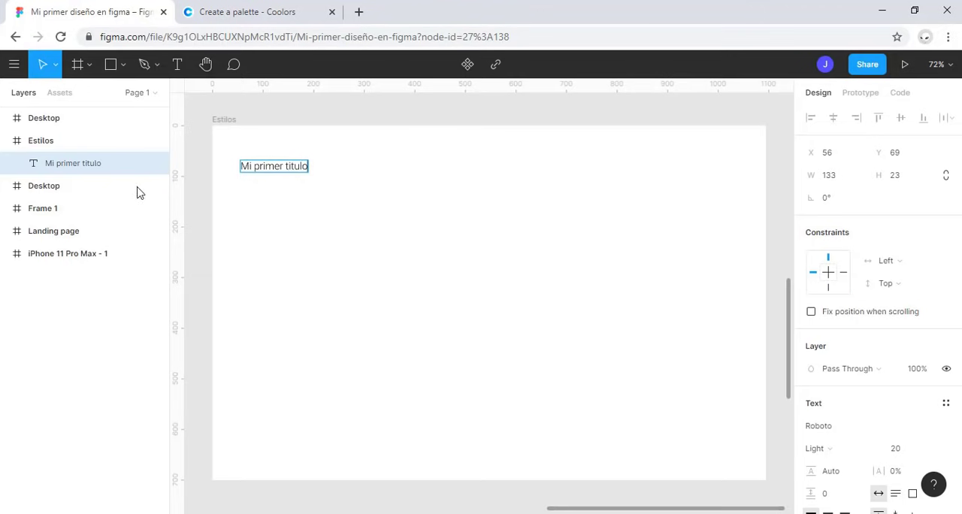
{"action": "left_click", "coordinate": [77, 163]}
Step: Set the title text to font size 50 and Bold weight
{"action": "scroll", "coordinate": [887, 360], "scroll_direction": "down", "scroll_amount": 3}
{"action": "left_click", "coordinate": [901, 379]}
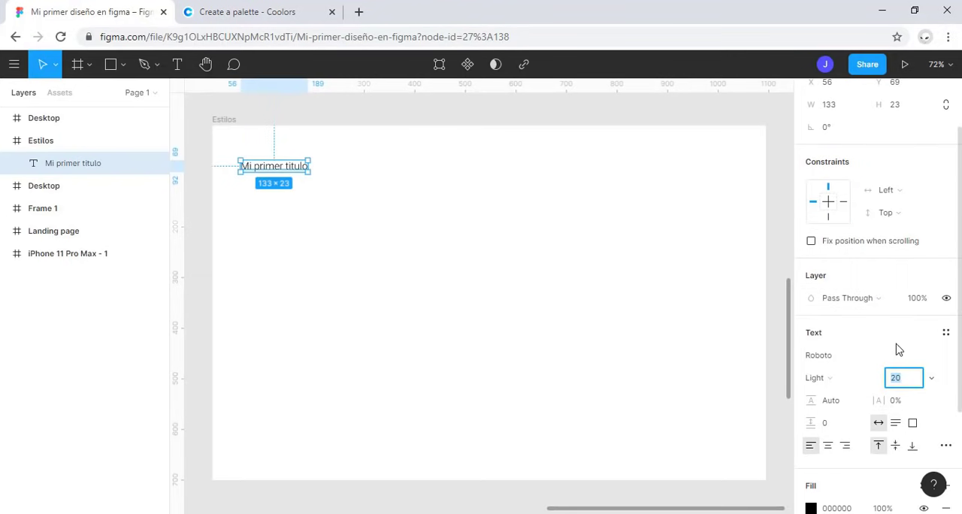
{"action": "type", "text": "50"}
{"action": "key", "text": "Return"}
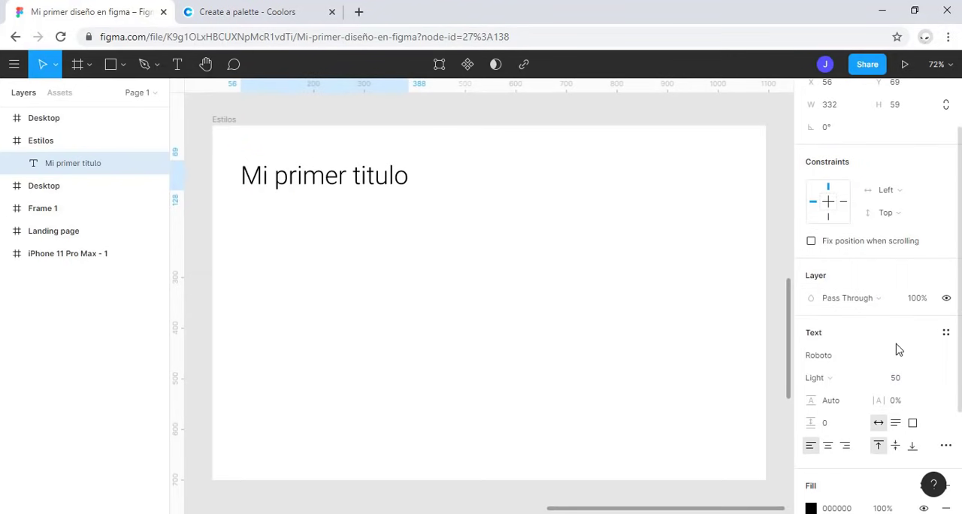
{"action": "left_click", "coordinate": [848, 379]}
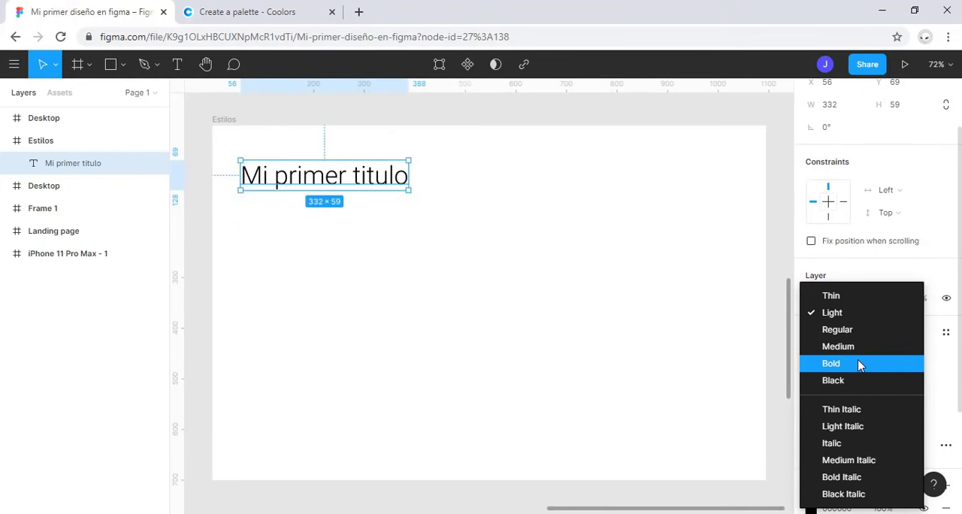
{"action": "left_click", "coordinate": [859, 364]}
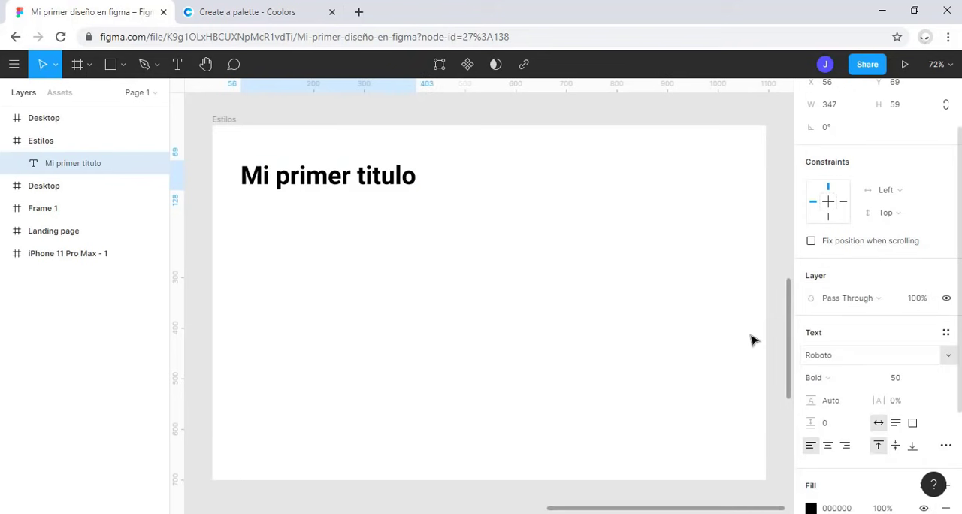
Step: Center-align the title text and move it straight up to about Y 36 in the frame
{"action": "left_click", "coordinate": [828, 448]}
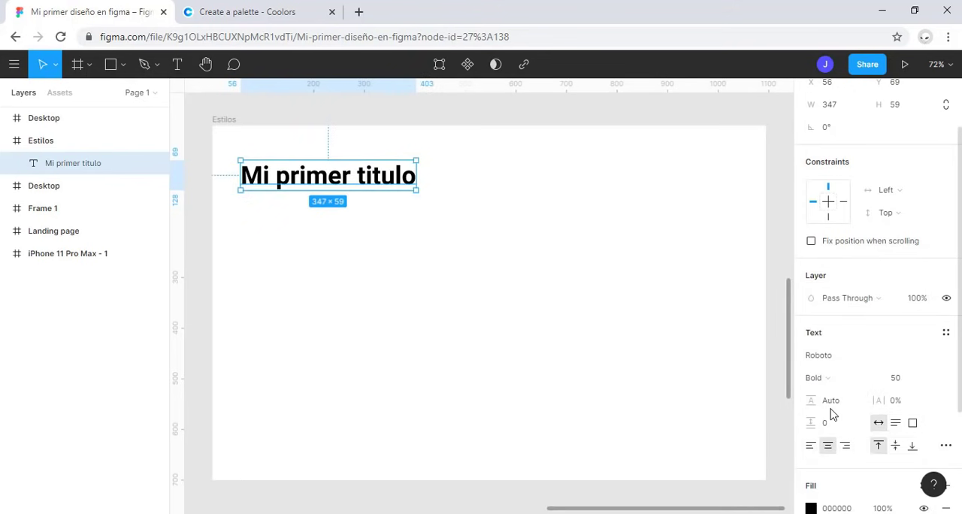
{"action": "left_click_drag", "start_coordinate": [371, 183], "coordinate": [372, 167]}
Step: Add the text "Mi primer subitulo" below the title, lined up with its left edge at about X 56, Y 127
{"action": "left_click", "coordinate": [178, 64]}
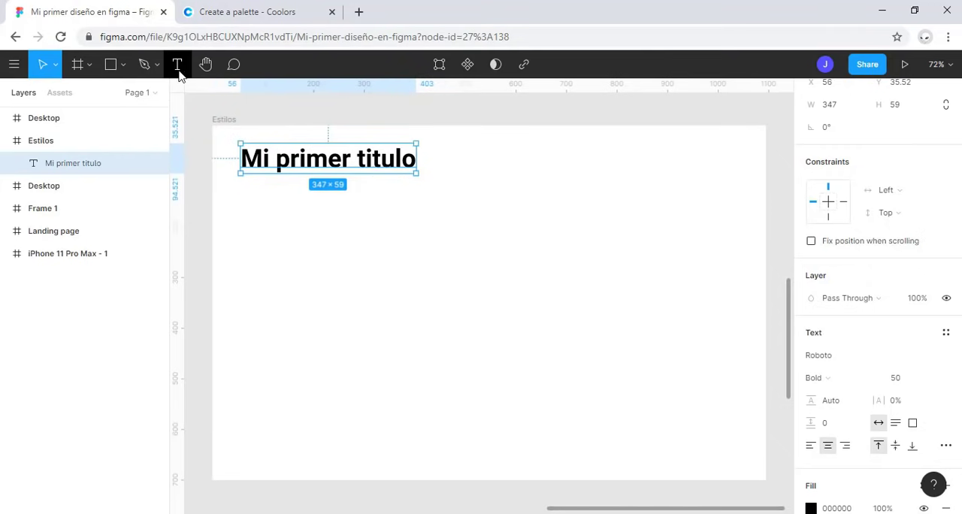
{"action": "left_click", "coordinate": [256, 201]}
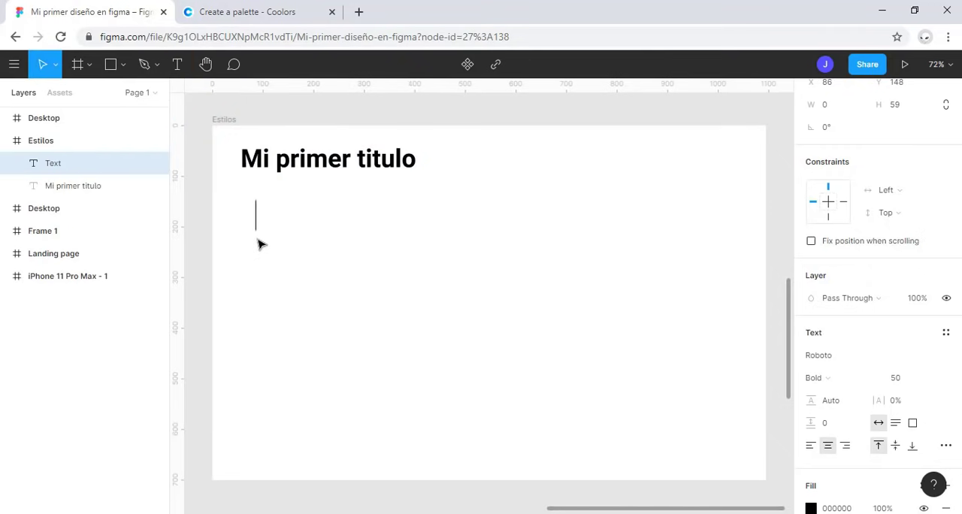
{"action": "type", "text": "Mi primer subitulo"}
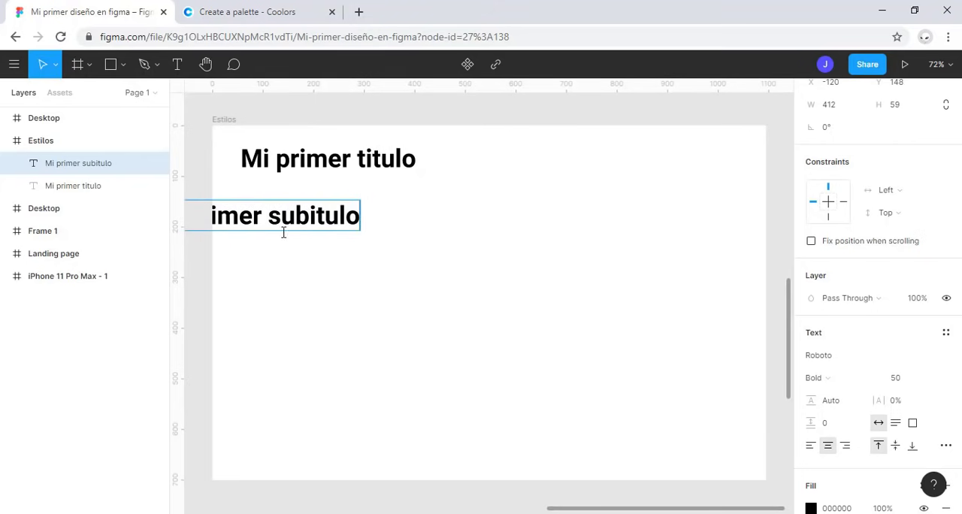
{"action": "left_click_drag", "start_coordinate": [283, 233], "coordinate": [361, 208]}
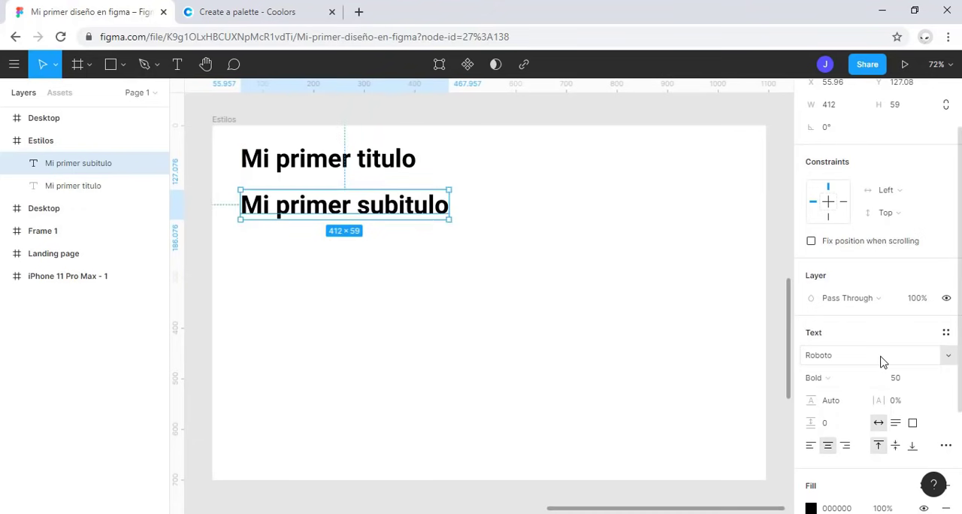
Step: Set the subtitle text to Light weight and font size 30
{"action": "left_click", "coordinate": [859, 381]}
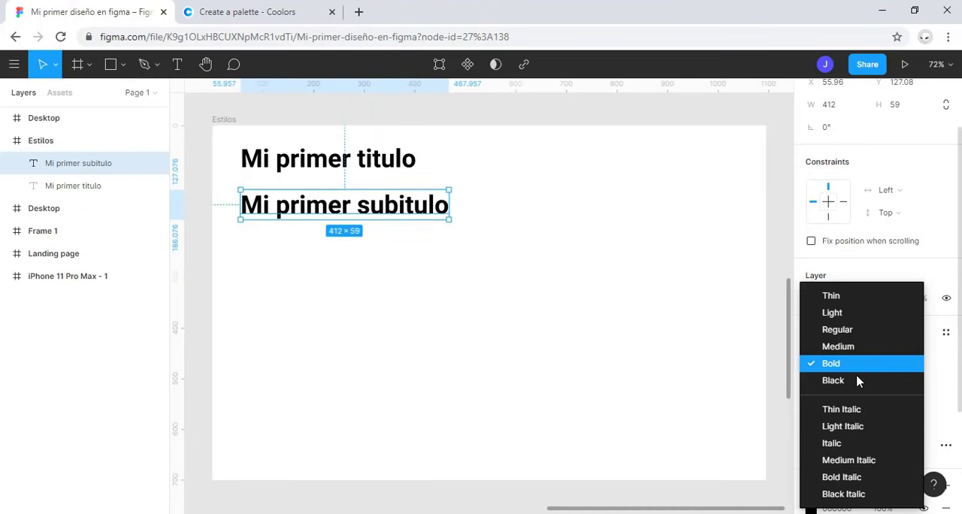
{"action": "left_click", "coordinate": [861, 312]}
{"action": "left_click", "coordinate": [916, 378]}
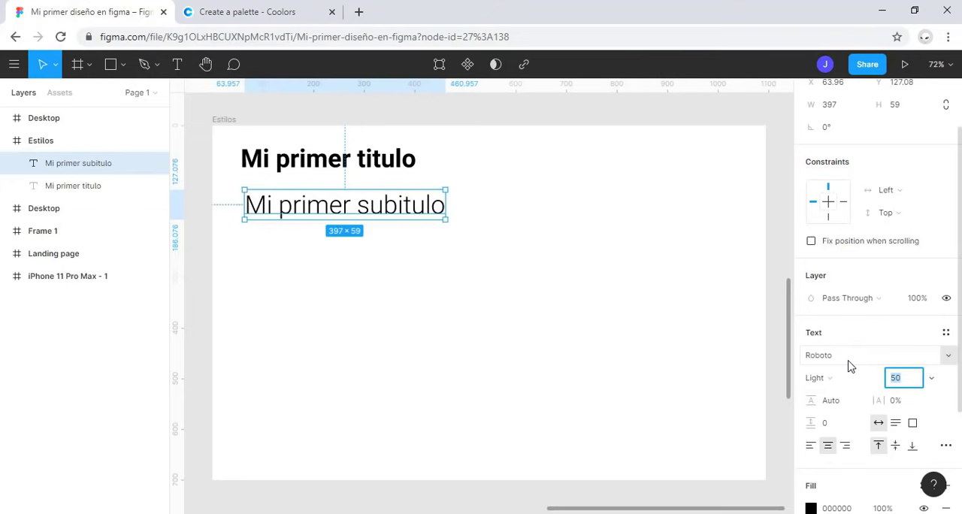
{"action": "key", "text": "Return"}
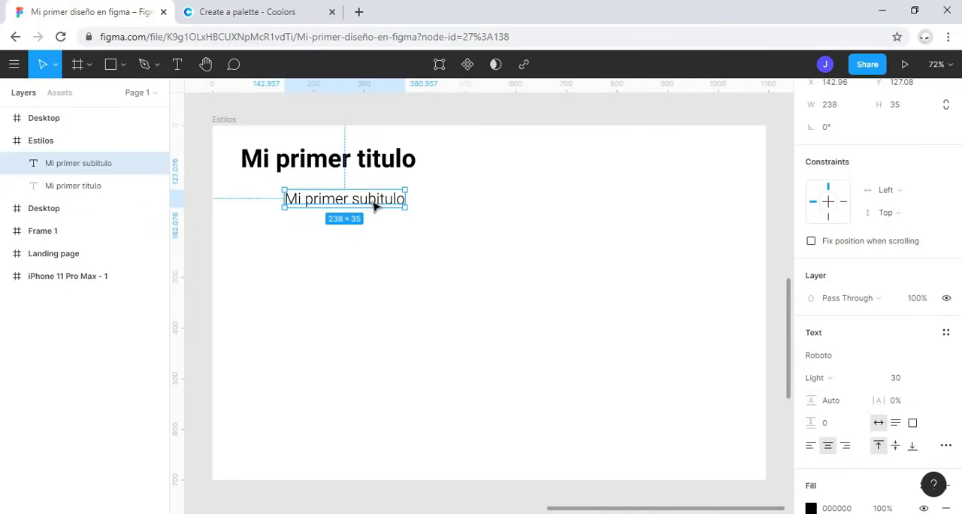
Step: Move the subtitle up under the title, lined up with its left edge at about X 56, Y 117
{"action": "left_click_drag", "start_coordinate": [373, 202], "coordinate": [327, 196]}
{"action": "key", "text": "Escape"}
{"action": "left_click", "coordinate": [328, 197]}
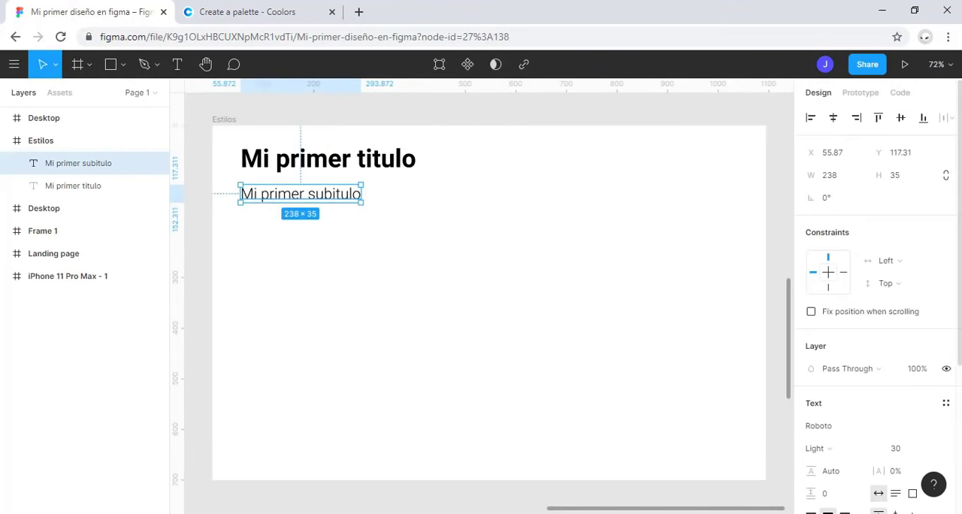
Step: Change the subtitle's weight to Regular and deselect it
{"action": "scroll", "coordinate": [891, 386], "scroll_direction": "down", "scroll_amount": 2}
{"action": "left_click", "coordinate": [859, 383]}
{"action": "left_click", "coordinate": [856, 329]}
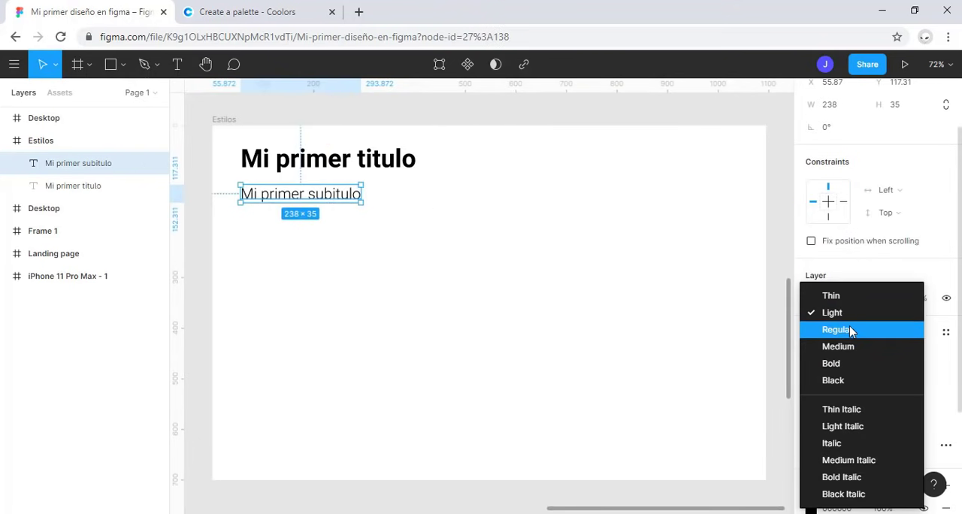
{"action": "left_click", "coordinate": [436, 266]}
Step: Draw a text box about 439 × 131 below the subtitle and fill it using the Lorem ipsum plugin
{"action": "left_click", "coordinate": [178, 65]}
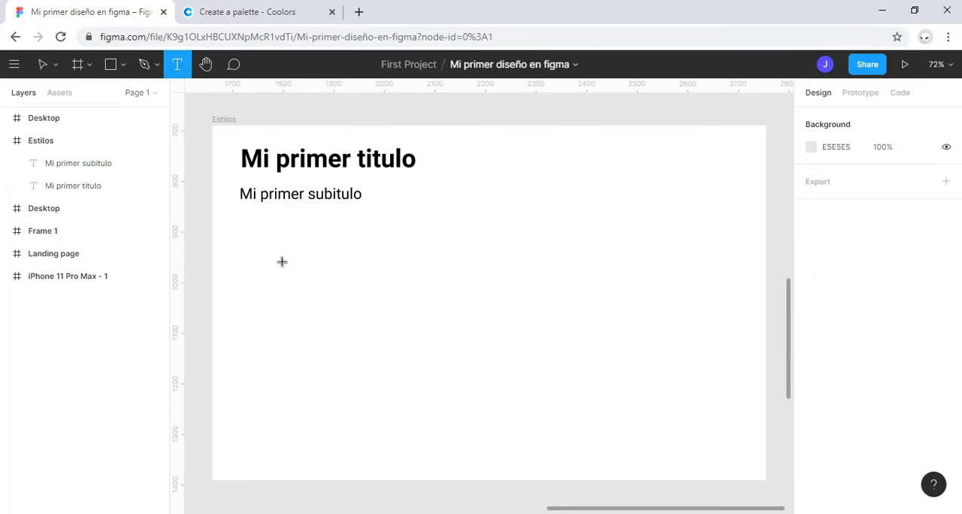
{"action": "left_click_drag", "start_coordinate": [245, 222], "coordinate": [467, 288]}
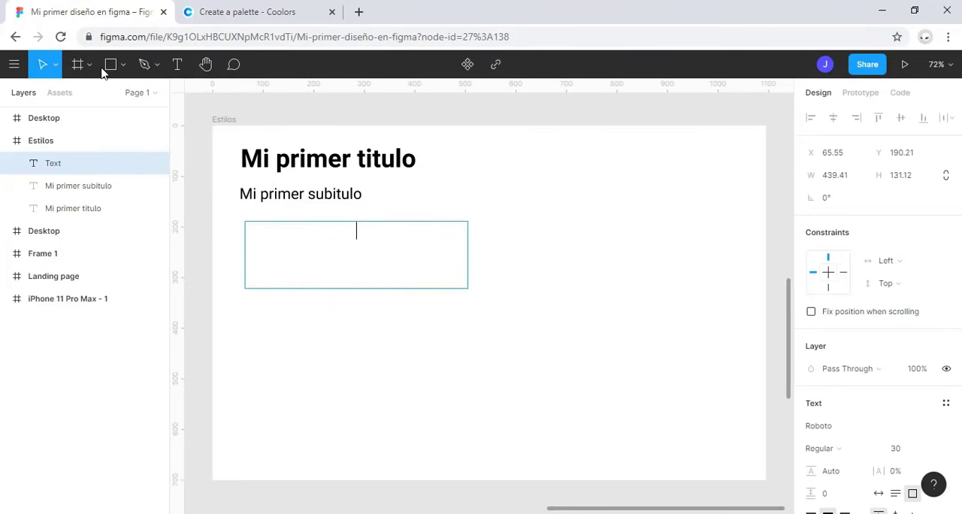
{"action": "left_click", "coordinate": [14, 64]}
{"action": "mouse_move", "coordinate": [112, 290]}
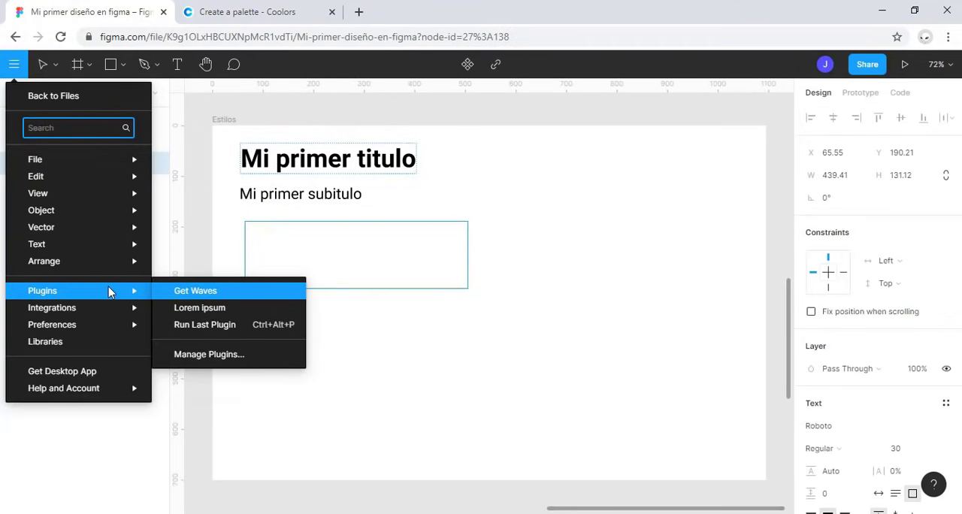
{"action": "left_click", "coordinate": [180, 304]}
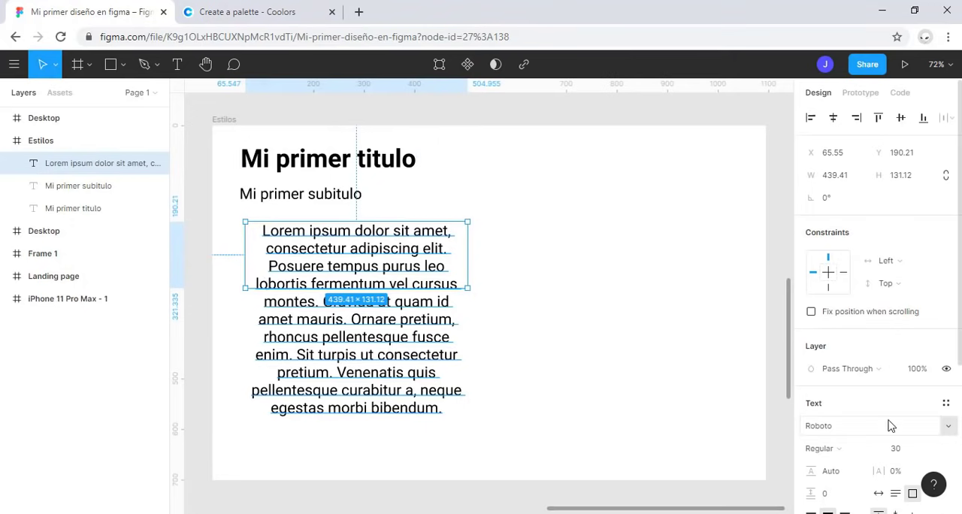
Step: Set the paragraph's text box to auto height and move it to about X 36, Y 196
{"action": "scroll", "coordinate": [949, 363], "scroll_direction": "down", "scroll_amount": 2}
{"action": "left_click", "coordinate": [895, 352]}
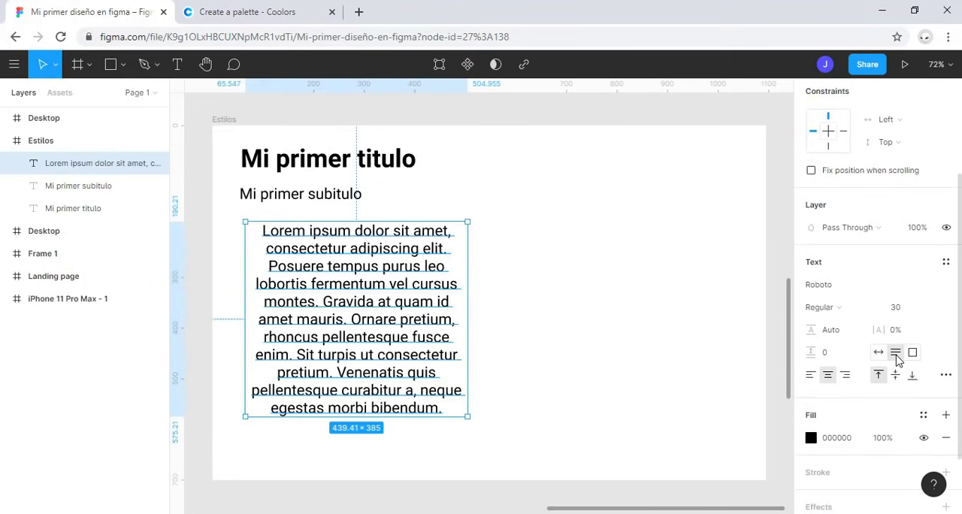
{"action": "left_click_drag", "start_coordinate": [409, 292], "coordinate": [395, 294]}
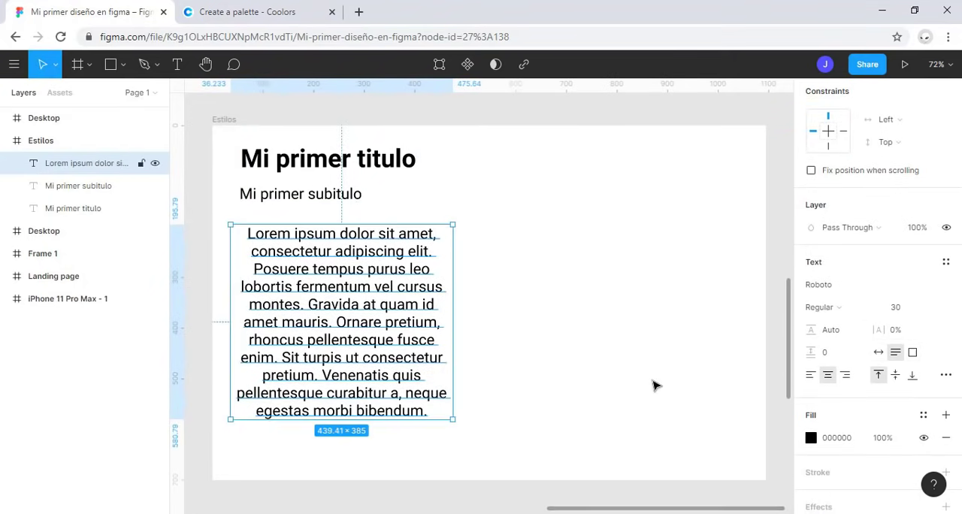
Step: Set the lorem ipsum paragraph to Light weight and font size 20
{"action": "left_click", "coordinate": [857, 307]}
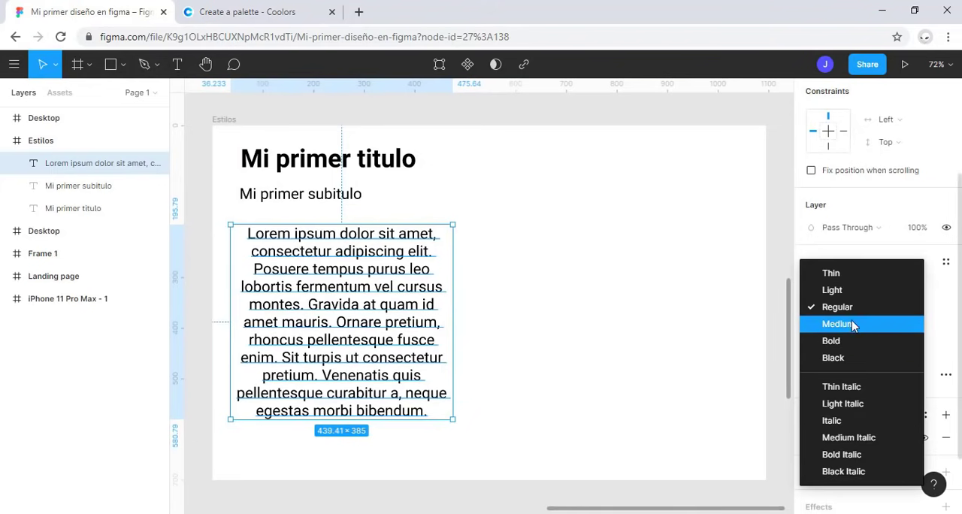
{"action": "left_click", "coordinate": [833, 290]}
{"action": "left_click", "coordinate": [895, 308]}
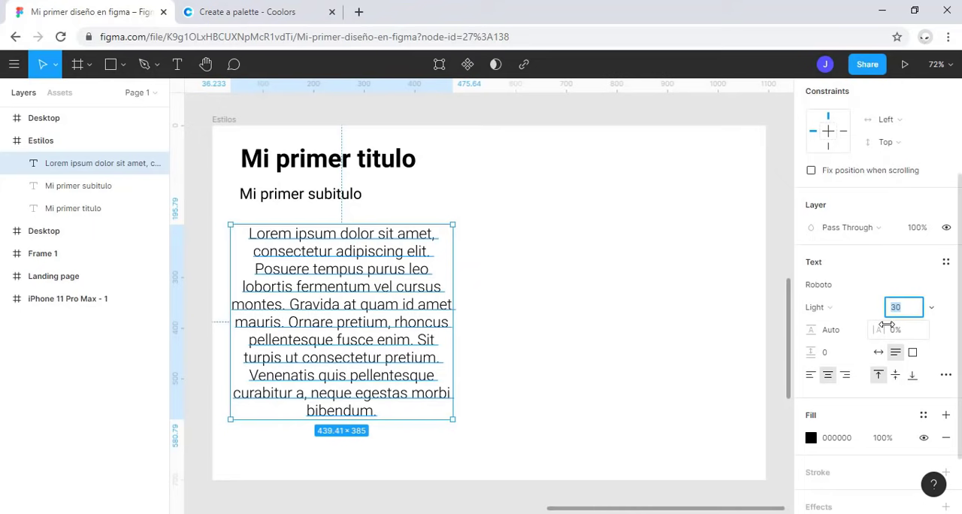
{"action": "type", "text": "2"}
{"action": "key", "text": "Return"}
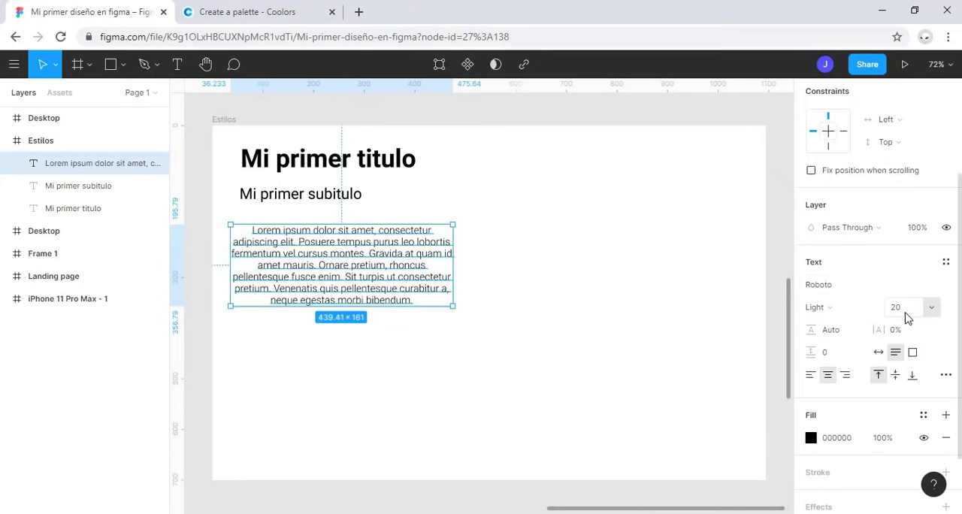
Step: Left-align the paragraph text and move its box so its left edge lines up with the subtitle
{"action": "left_click", "coordinate": [810, 374]}
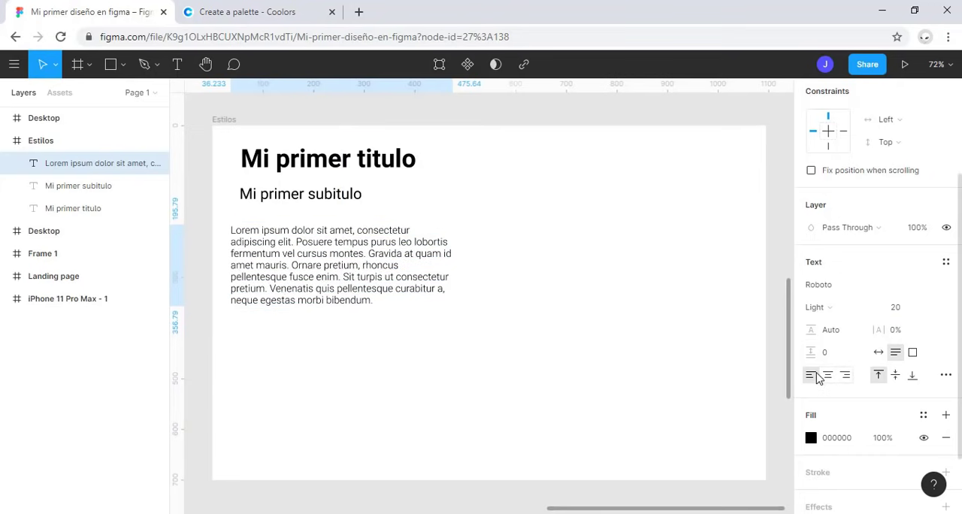
{"action": "left_click_drag", "start_coordinate": [350, 250], "coordinate": [359, 247]}
{"action": "left_click", "coordinate": [402, 377]}
{"action": "left_click_drag", "start_coordinate": [503, 398], "coordinate": [307, 155]}
{"action": "left_click", "coordinate": [633, 411]}
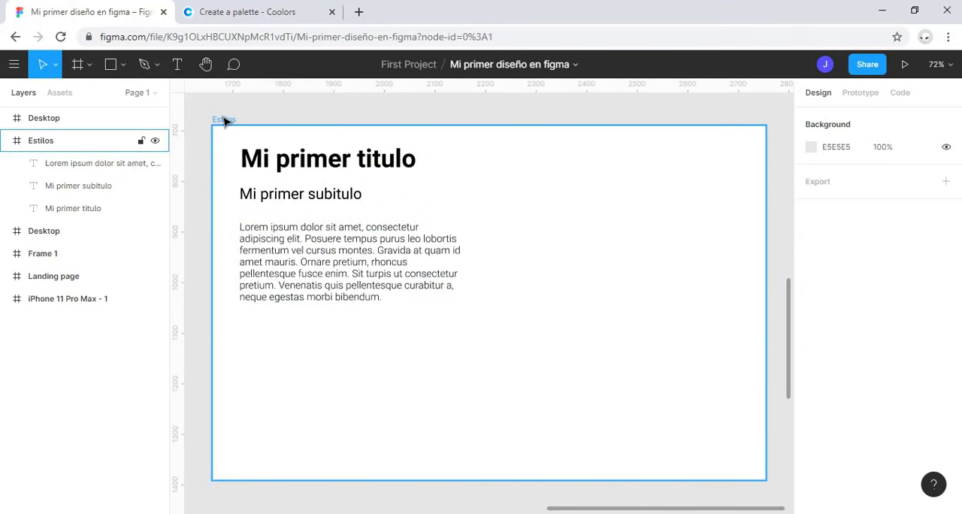
Step: Add a layout grid of 12 columns to the Estilos frame
{"action": "left_click", "coordinate": [223, 119]}
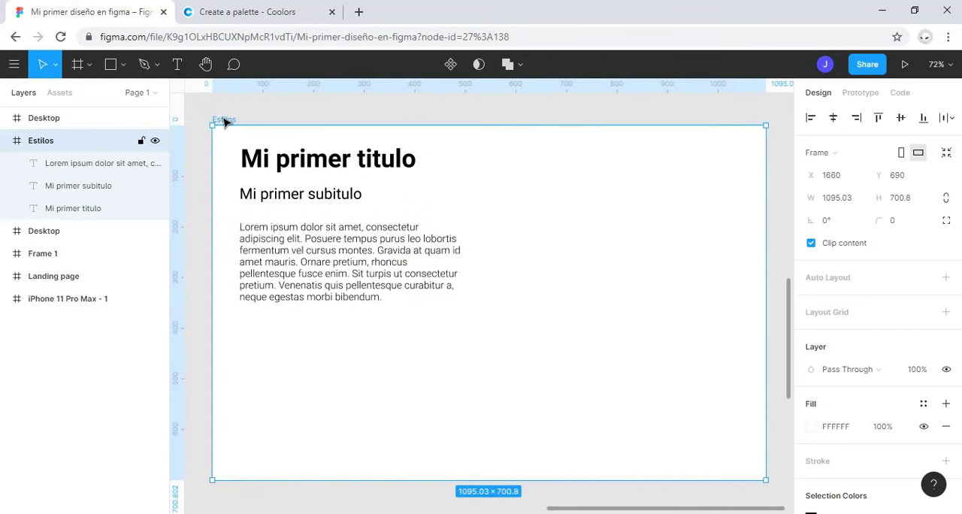
{"action": "left_click", "coordinate": [849, 314]}
{"action": "left_click", "coordinate": [811, 335]}
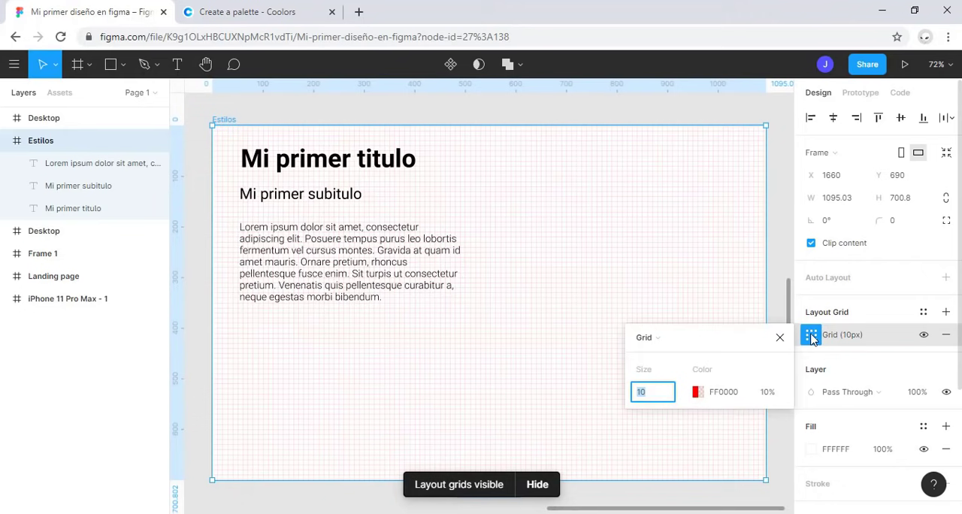
{"action": "left_click", "coordinate": [657, 338]}
{"action": "left_click", "coordinate": [668, 358]}
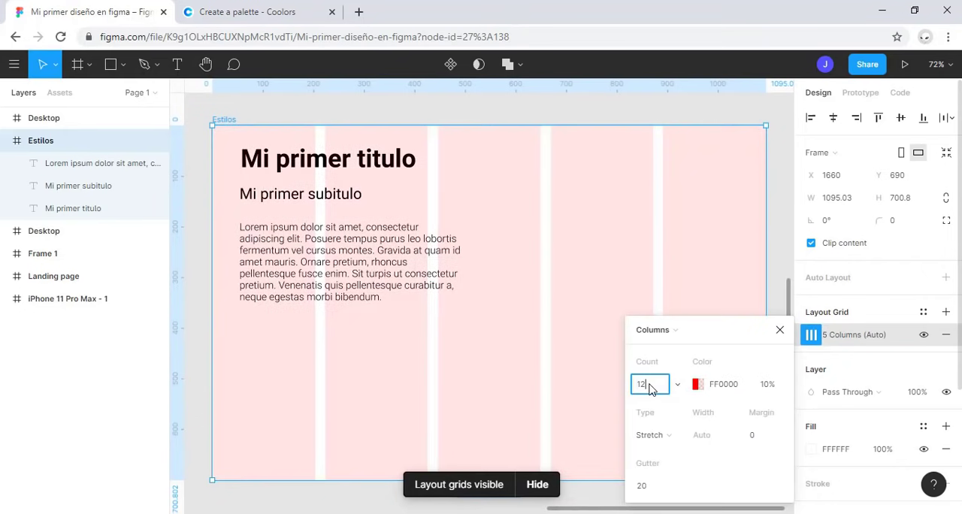
{"action": "key", "text": "Return"}
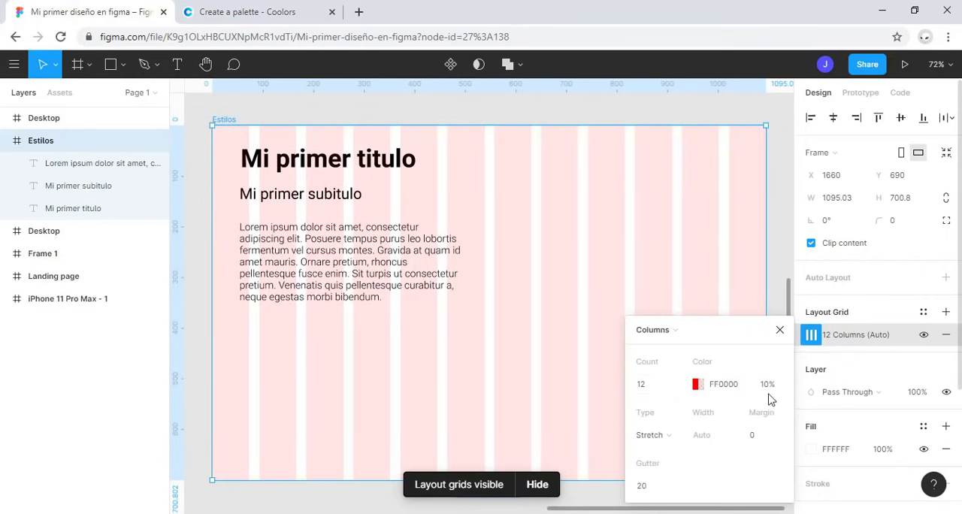
{"action": "left_click", "coordinate": [779, 329]}
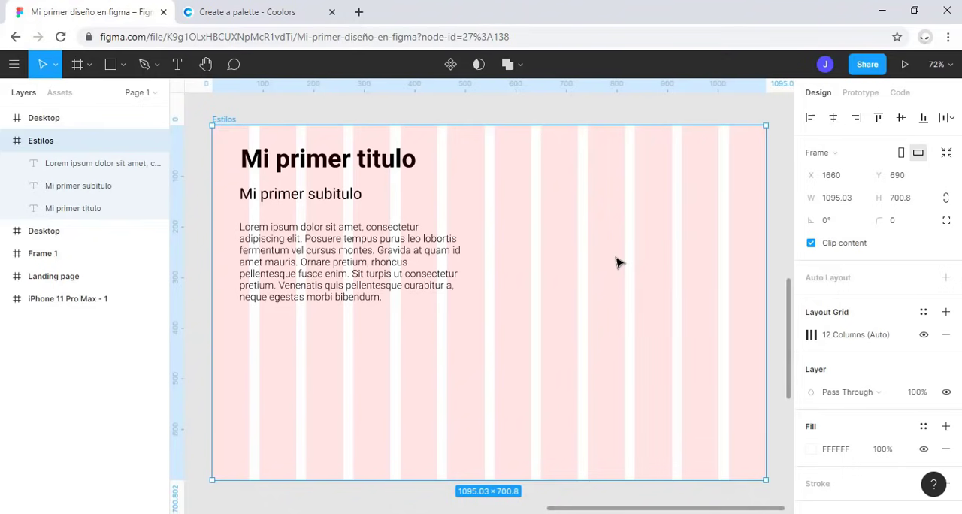
Step: Switch to Coolors, generate new color palettes until one includes red F13030, and copy that hex code
{"action": "left_click", "coordinate": [263, 9]}
{"action": "left_click", "coordinate": [332, 6]}
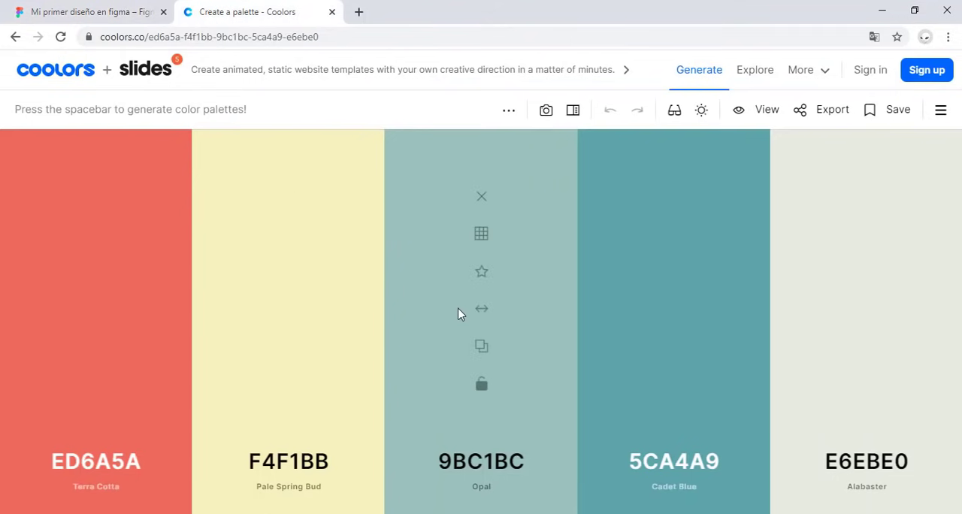
{"action": "key", "text": "space"}
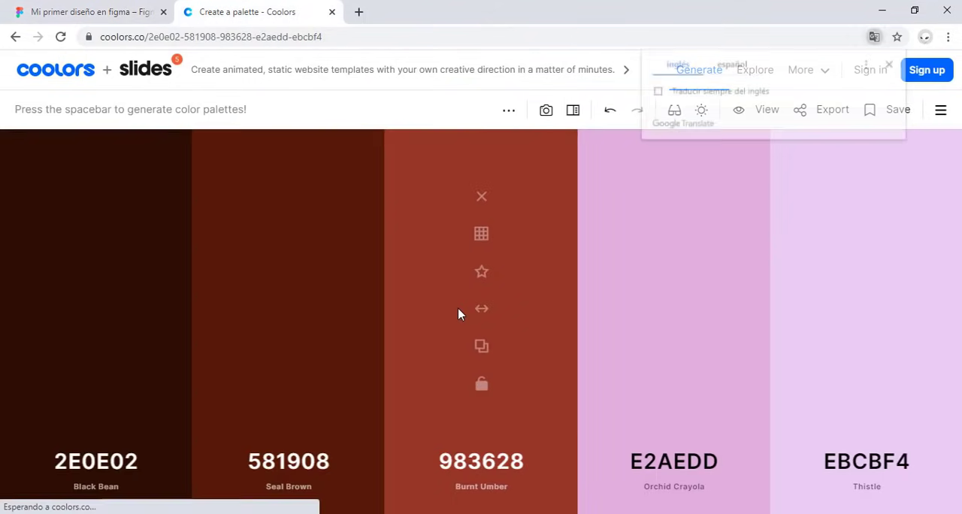
{"action": "key", "text": "space"}
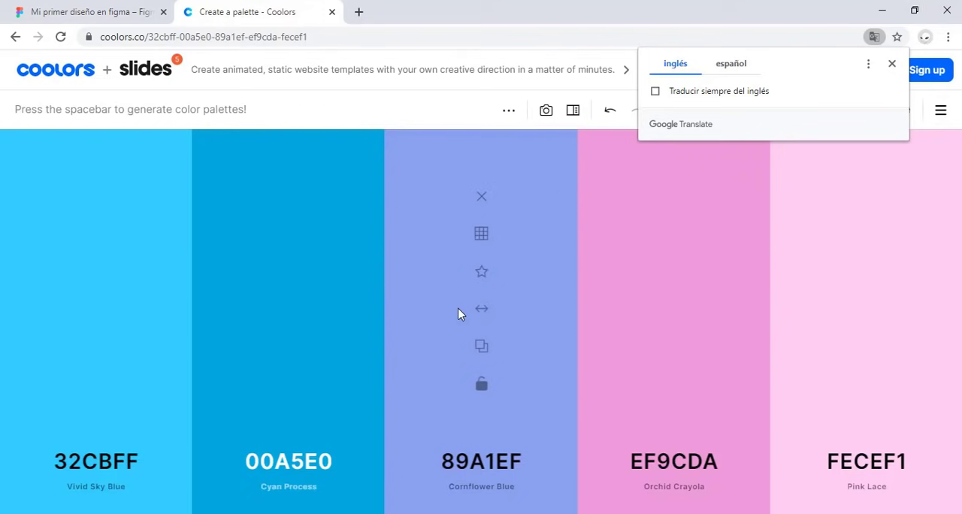
{"action": "key", "text": "space"}
{"action": "key", "text": "space"}
{"action": "key", "text": "space"}
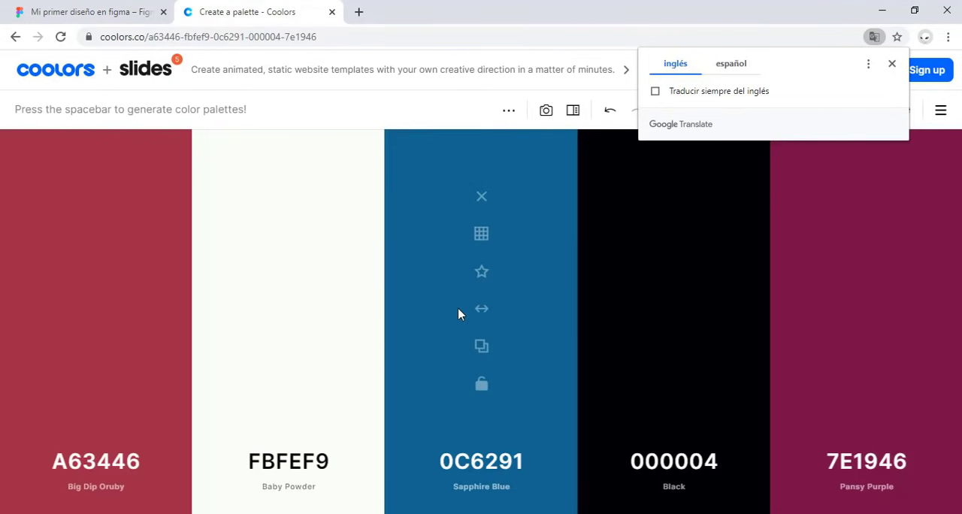
{"action": "key", "text": "space"}
{"action": "key", "text": "space"}
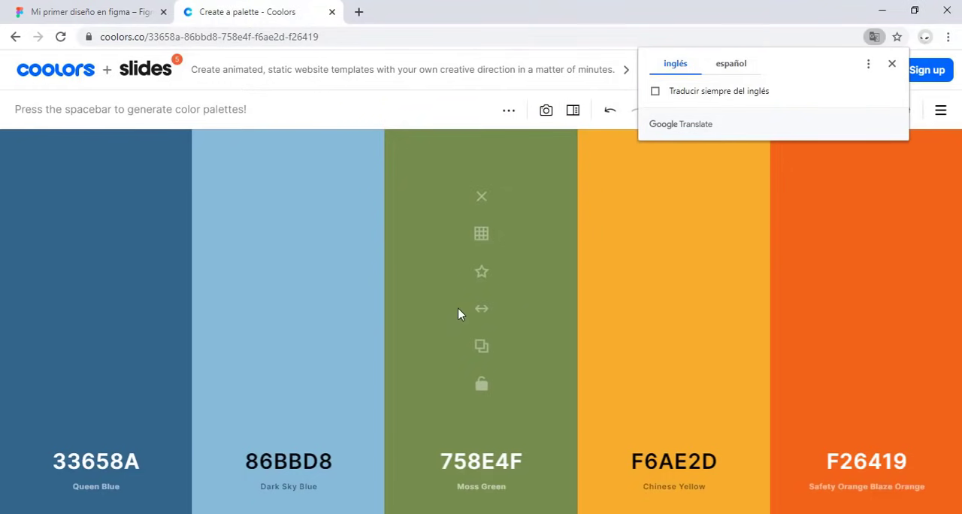
{"action": "key", "text": "space"}
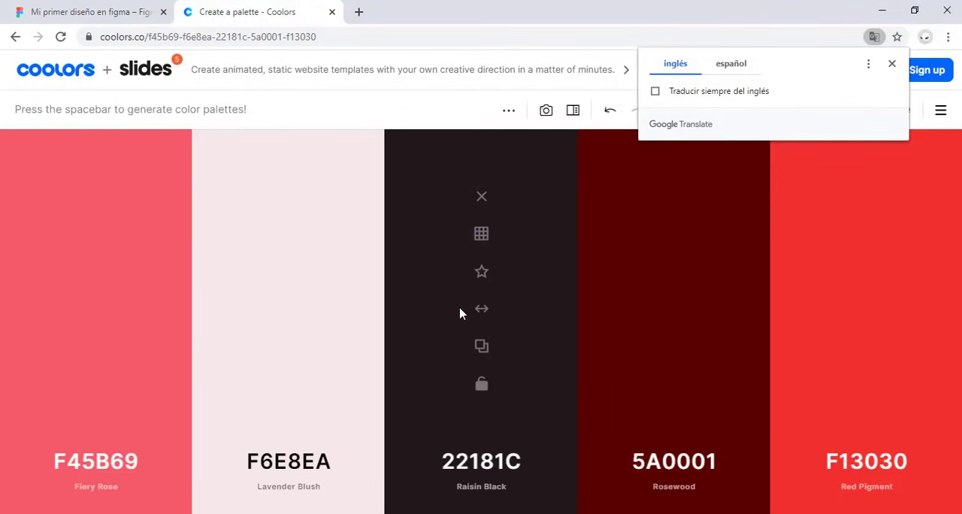
{"action": "left_click", "coordinate": [892, 65]}
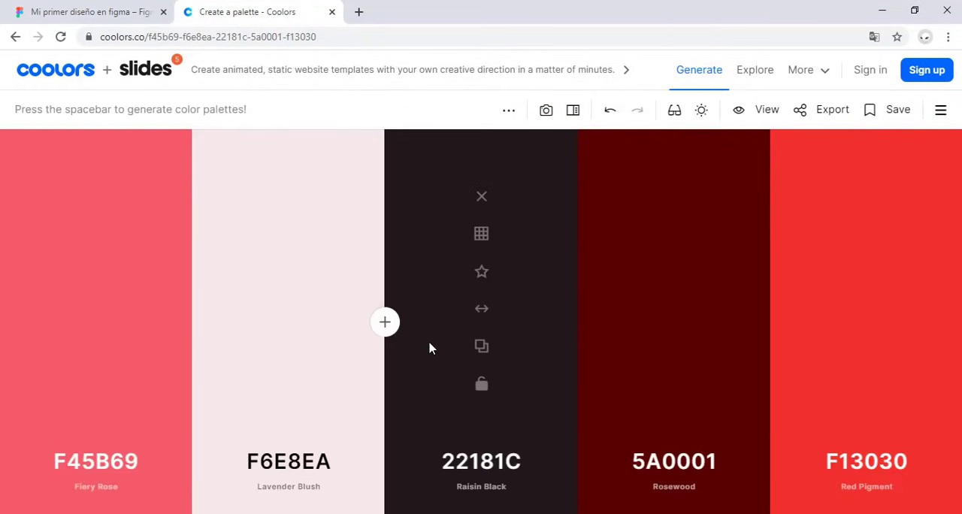
{"action": "left_click", "coordinate": [872, 469]}
{"action": "key", "text": "ctrl+c"}
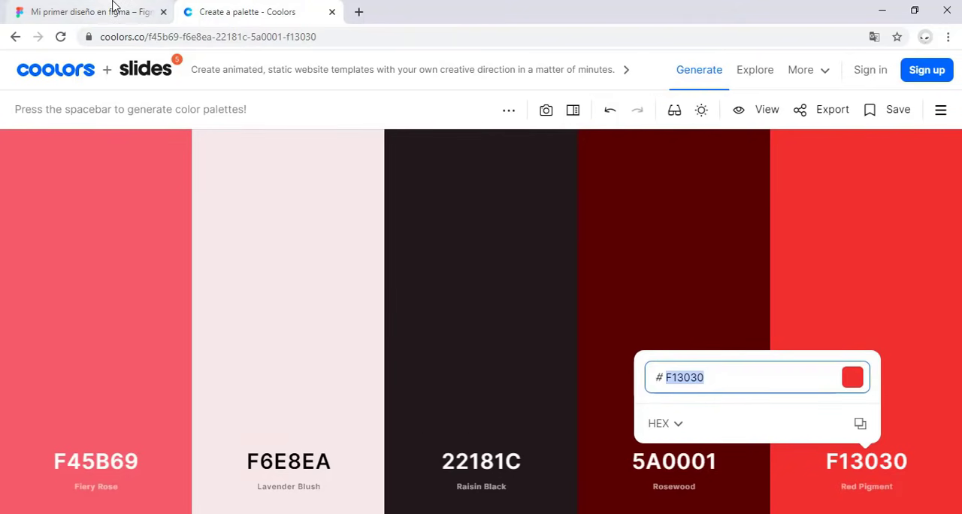
Step: Return to Figma and place a 100 × 100 square below the paragraph at about X 54, Y 373
{"action": "left_click", "coordinate": [144, 11]}
{"action": "left_click", "coordinate": [110, 65]}
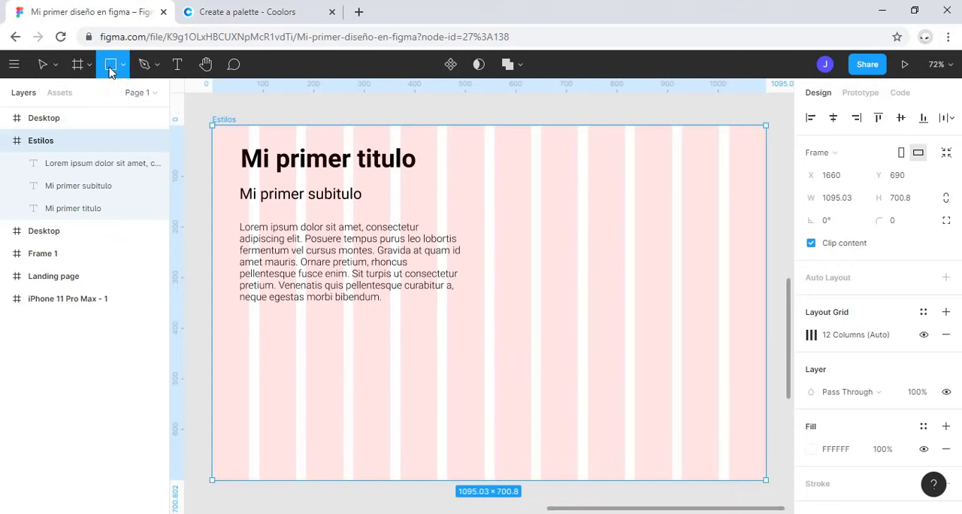
{"action": "left_click", "coordinate": [254, 347]}
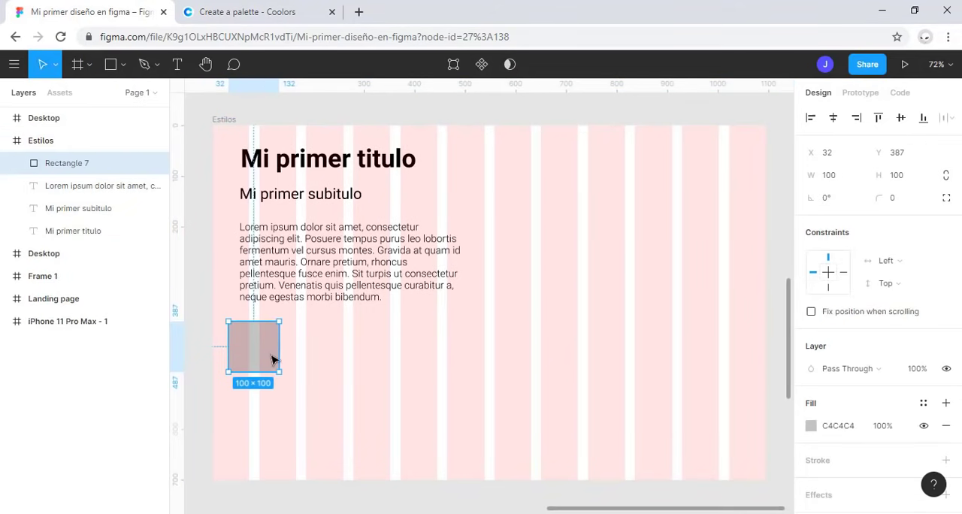
{"action": "left_click_drag", "start_coordinate": [271, 355], "coordinate": [281, 350]}
Step: Fill the square with the copied color F13030 and deselect it
{"action": "left_click", "coordinate": [810, 425]}
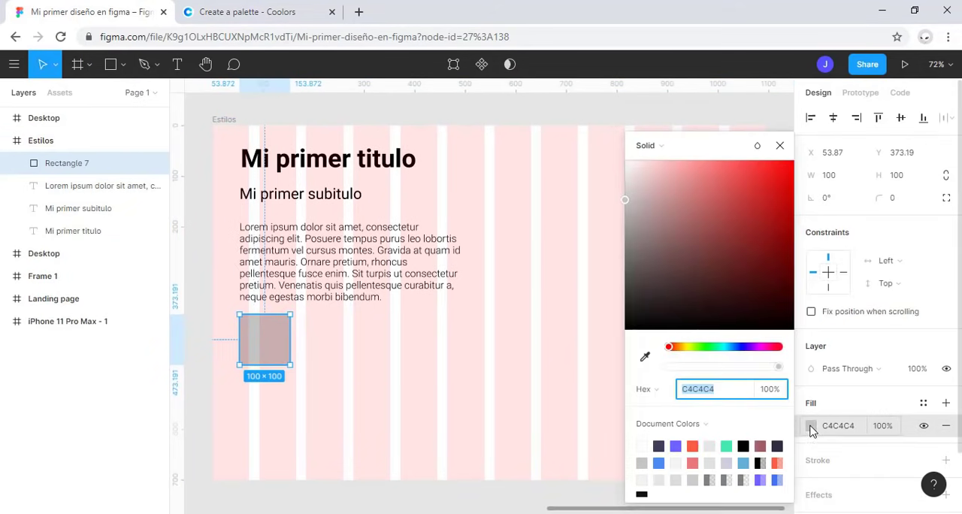
{"action": "key", "text": "ctrl+v"}
{"action": "key", "text": "Return"}
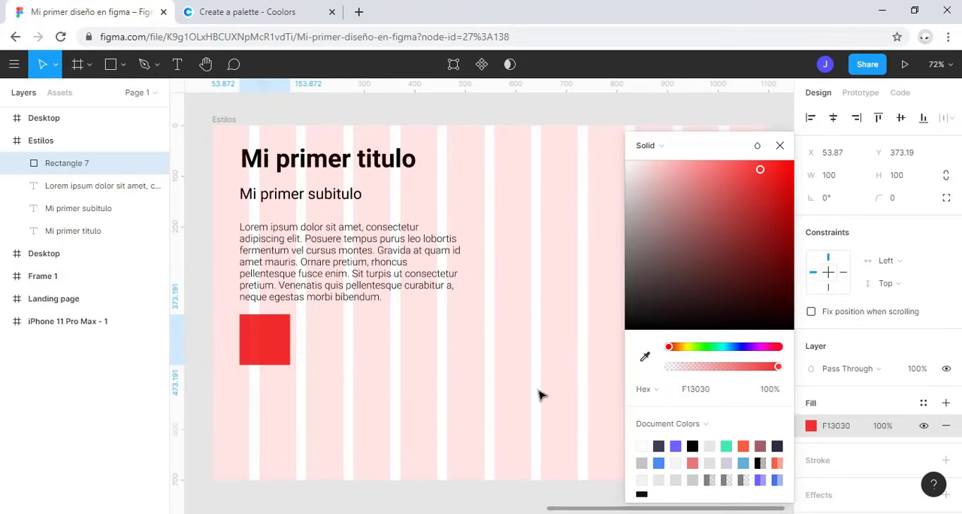
{"action": "left_click", "coordinate": [383, 368]}
Step: Switch to Coolors, copy the hex code 22181C from the palette, and return to the Figma design
{"action": "left_click", "coordinate": [260, 18]}
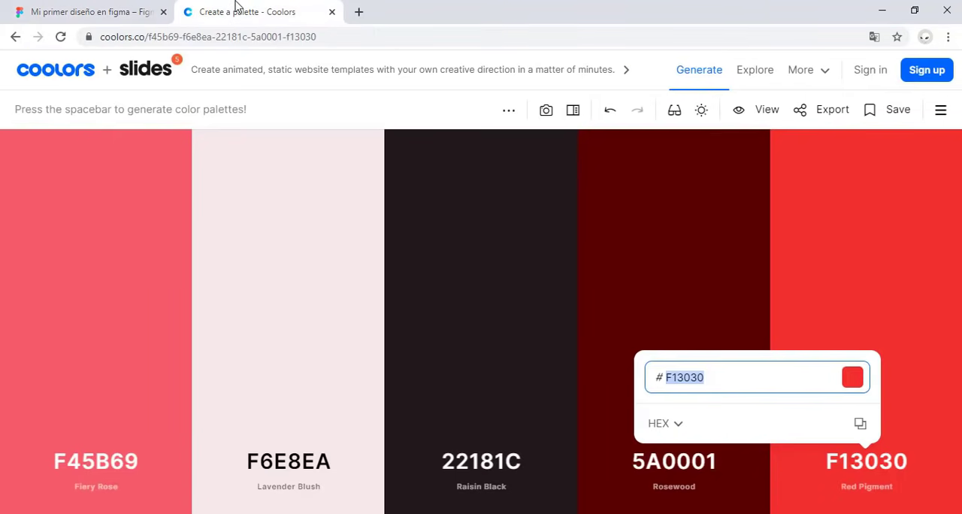
{"action": "left_click", "coordinate": [484, 464]}
{"action": "key", "text": "ctrl+c"}
{"action": "left_click", "coordinate": [75, 7]}
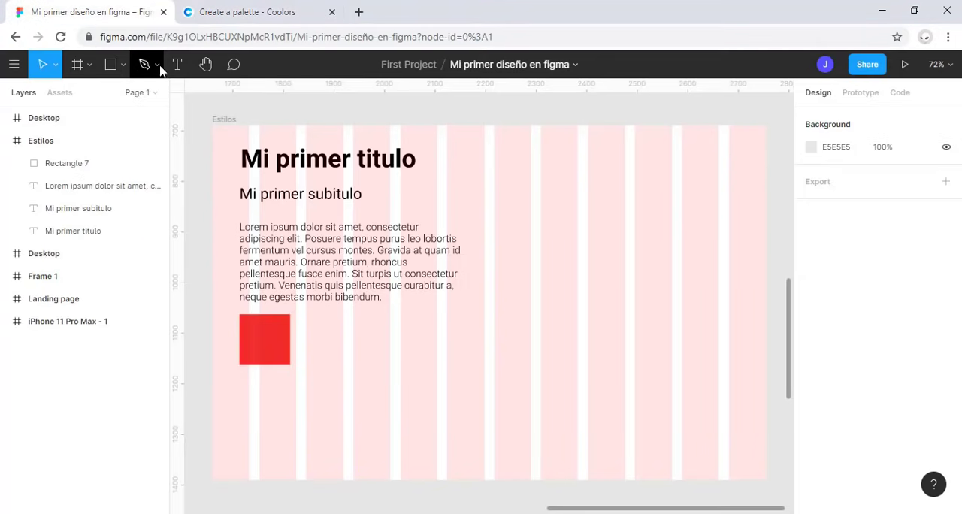
Step: Place a 100 × 100 square beside the red one at about X 196, Y 373 and fill it with the copied color 22181C
{"action": "left_click", "coordinate": [112, 68]}
{"action": "left_click", "coordinate": [336, 343]}
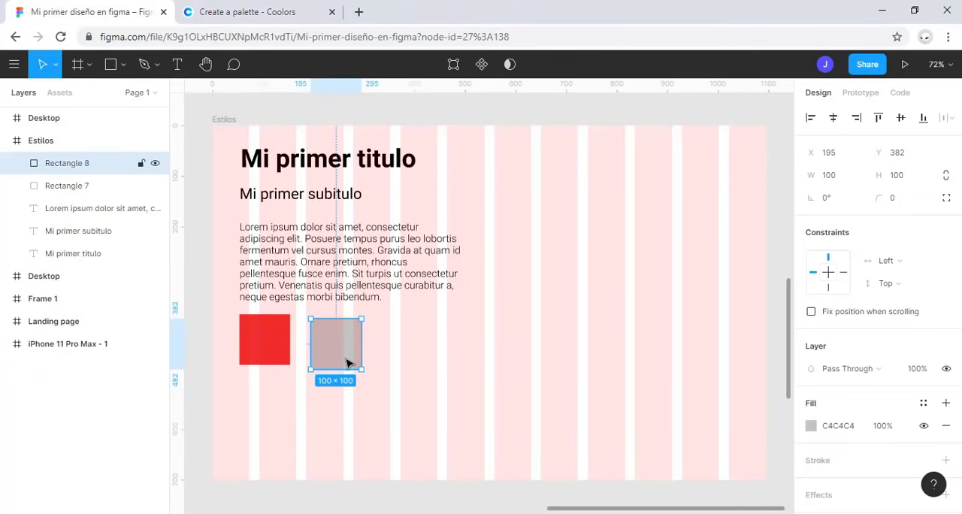
{"action": "left_click_drag", "start_coordinate": [345, 363], "coordinate": [346, 359]}
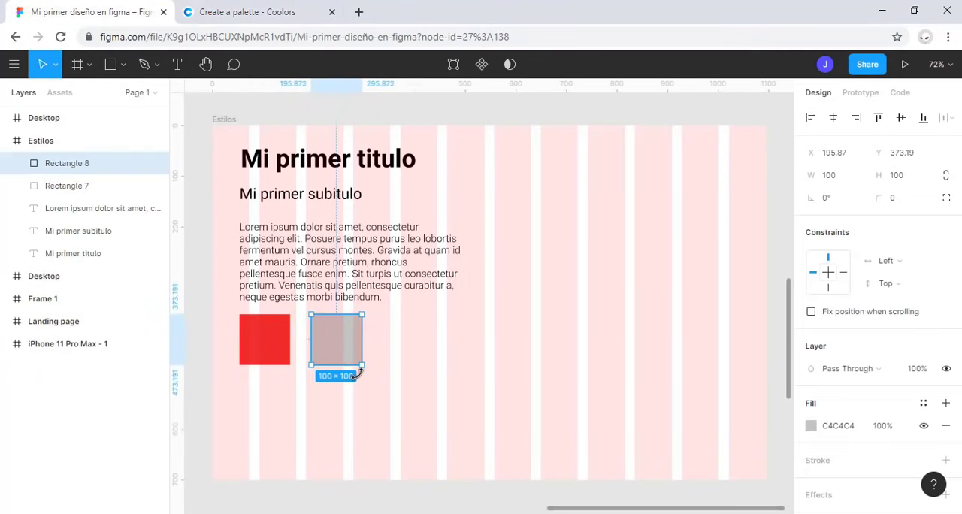
{"action": "left_click", "coordinate": [810, 426]}
{"action": "key", "text": "ctrl+v"}
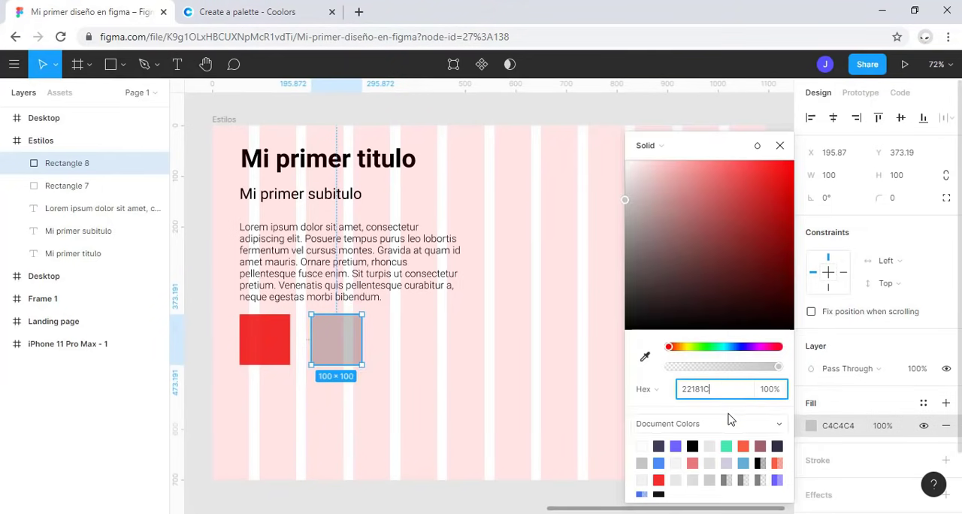
{"action": "key", "text": "Return"}
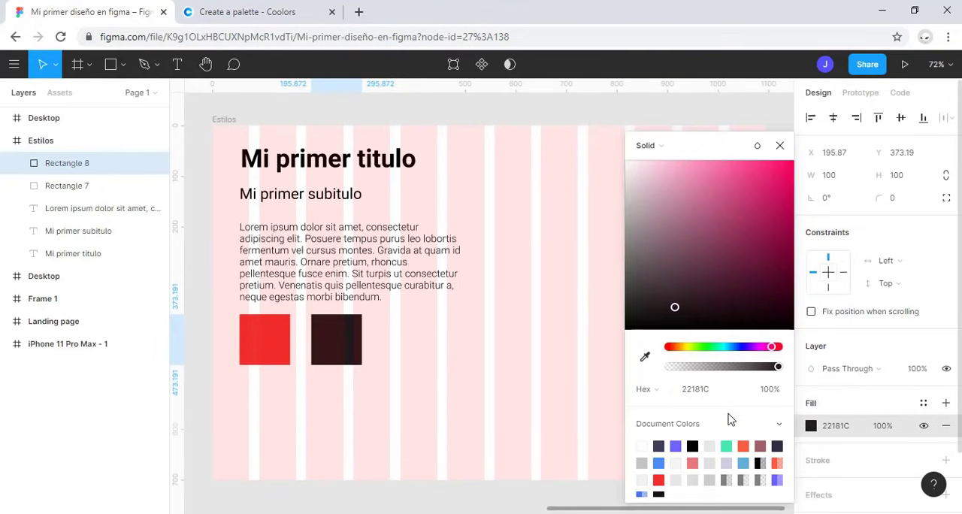
{"action": "left_click", "coordinate": [779, 146]}
Step: Switch to Coolors, copy the hex code F6E8EA from the palette, and return to the Figma design
{"action": "left_click", "coordinate": [226, 11]}
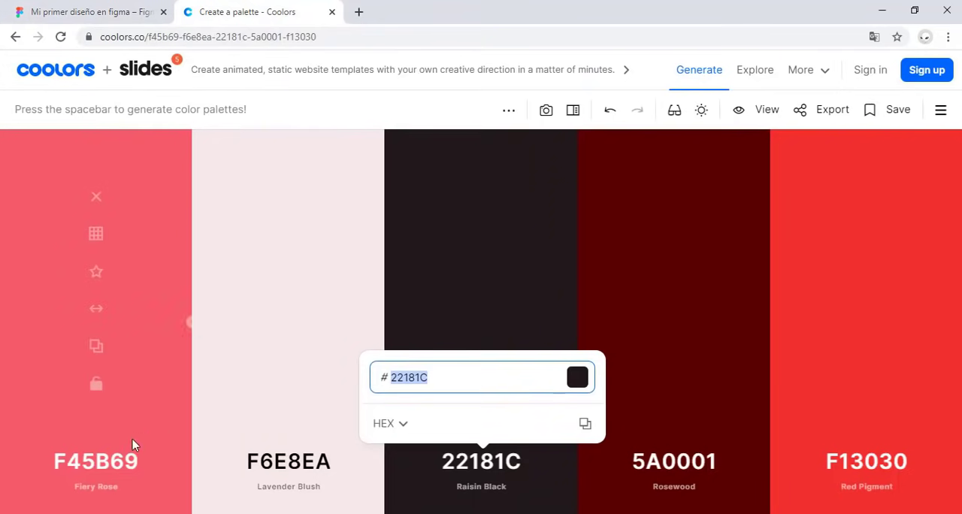
{"action": "left_click", "coordinate": [249, 467]}
{"action": "key", "text": "ctrl+c"}
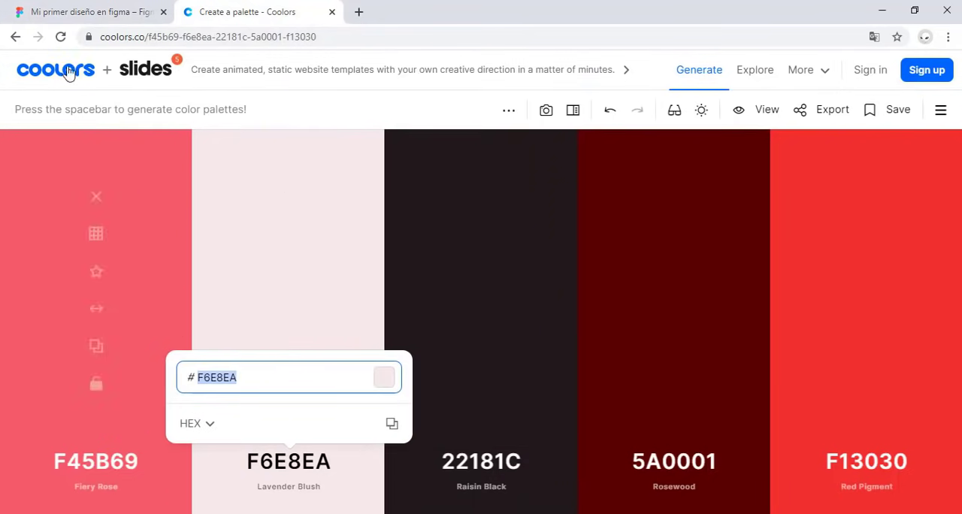
{"action": "left_click", "coordinate": [90, 11]}
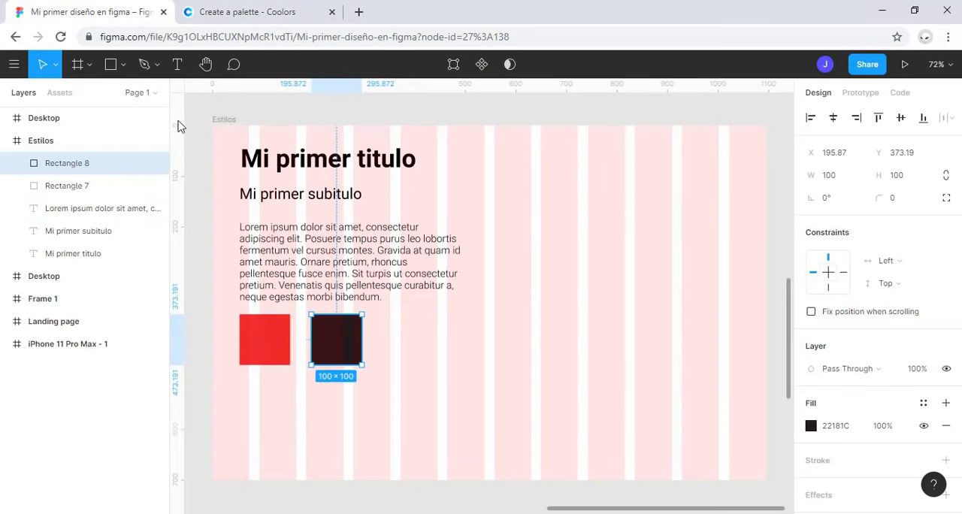
Step: Place a third 100 × 100 square at about X 352, Y 373, fill it with the copied color F6E8EA, and deselect it
{"action": "left_click", "coordinate": [111, 63]}
{"action": "left_click", "coordinate": [414, 348]}
{"action": "left_click_drag", "start_coordinate": [426, 356], "coordinate": [425, 347]}
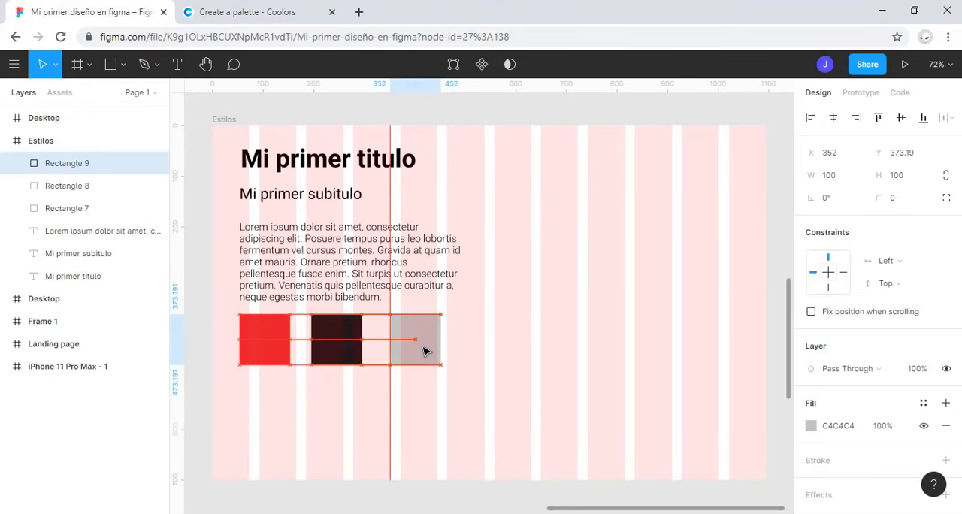
{"action": "left_click", "coordinate": [810, 425]}
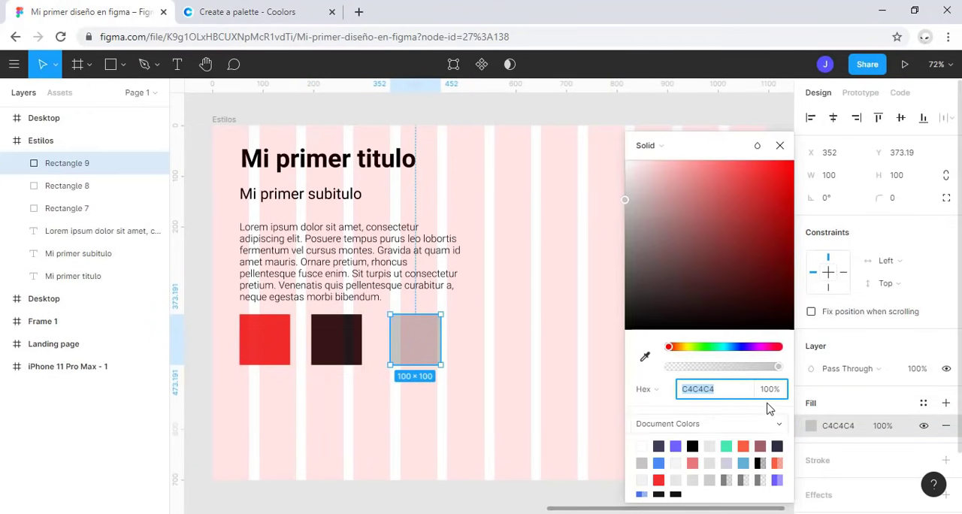
{"action": "key", "text": "ctrl+v"}
{"action": "key", "text": "Return"}
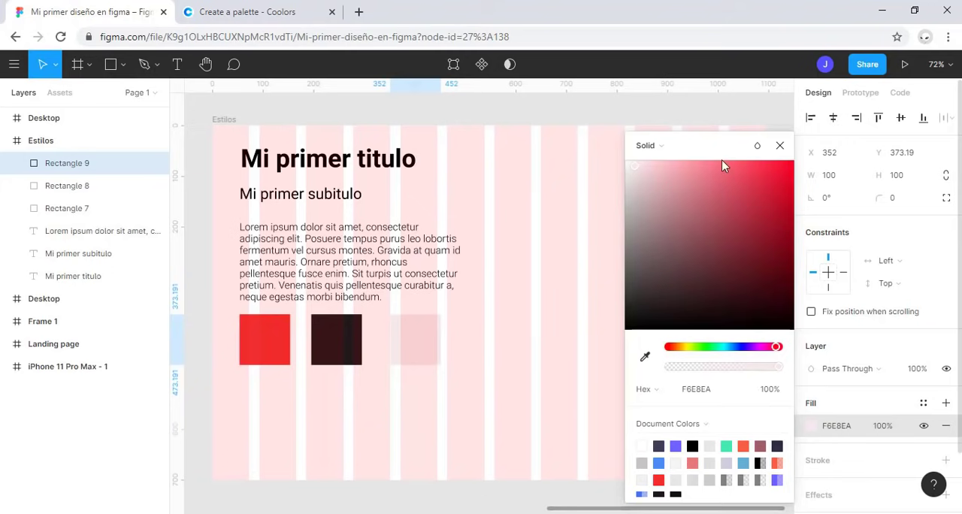
{"action": "left_click", "coordinate": [779, 146]}
{"action": "left_click", "coordinate": [563, 318]}
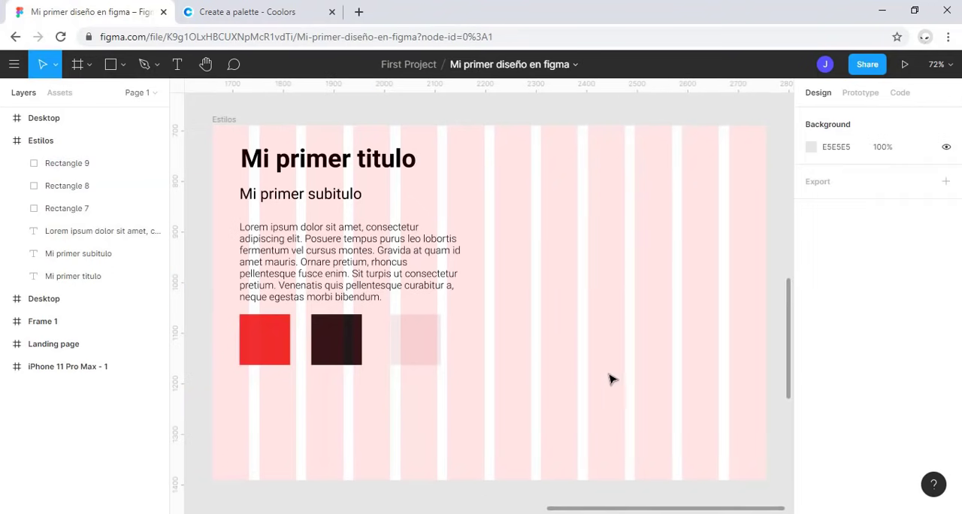
Step: Select the Estilos frame and zoom the view to the selection
{"action": "scroll", "coordinate": [601, 376], "scroll_direction": "down", "scroll_amount": 5, "text": "ctrl"}
{"action": "scroll", "coordinate": [605, 375], "scroll_direction": "up", "scroll_amount": 1, "text": "ctrl"}
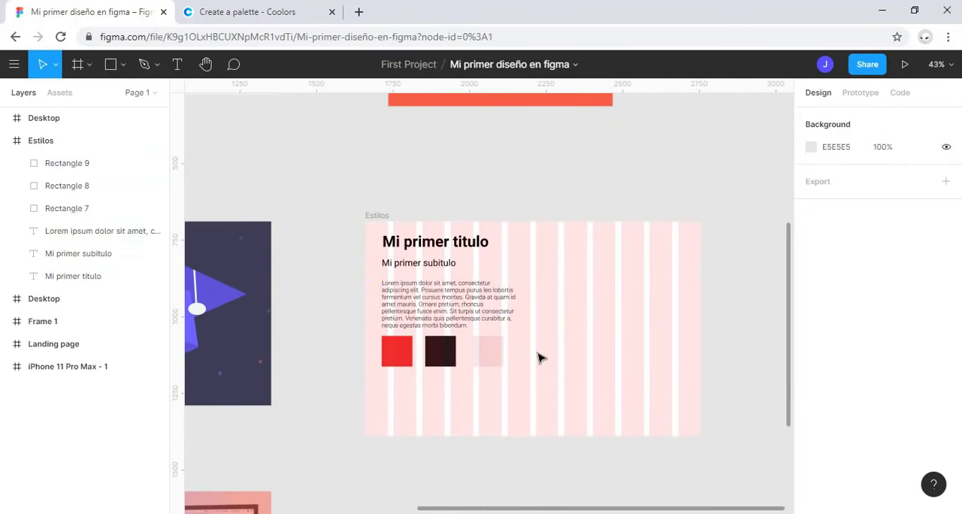
{"action": "left_click", "coordinate": [387, 216]}
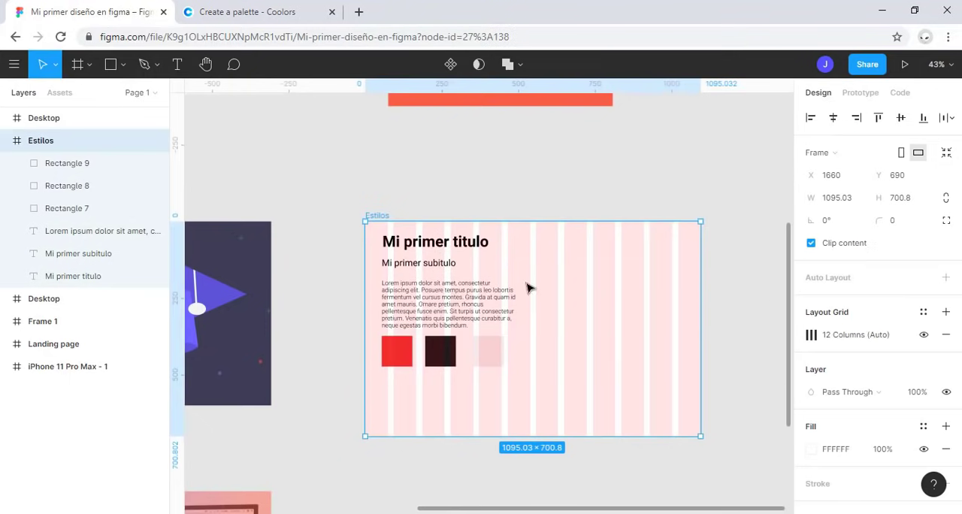
{"action": "key", "text": "shift+2"}
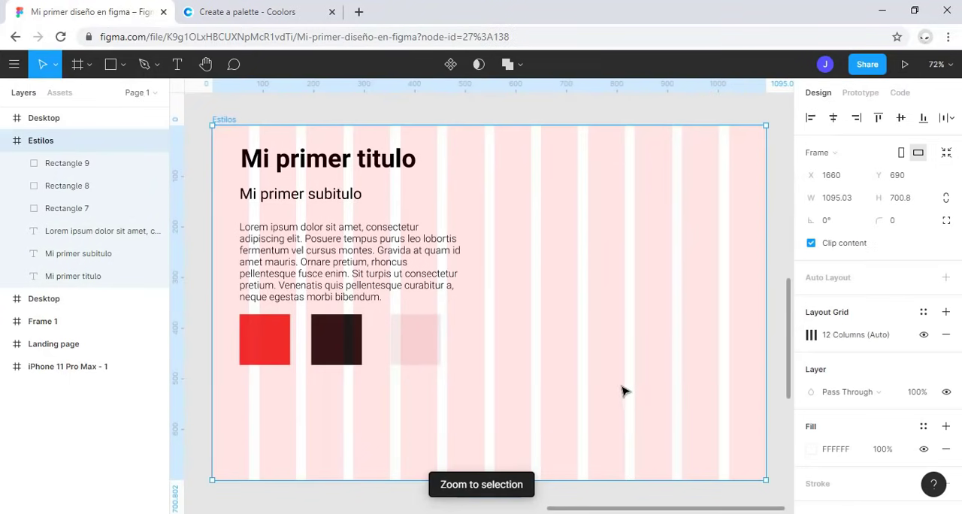
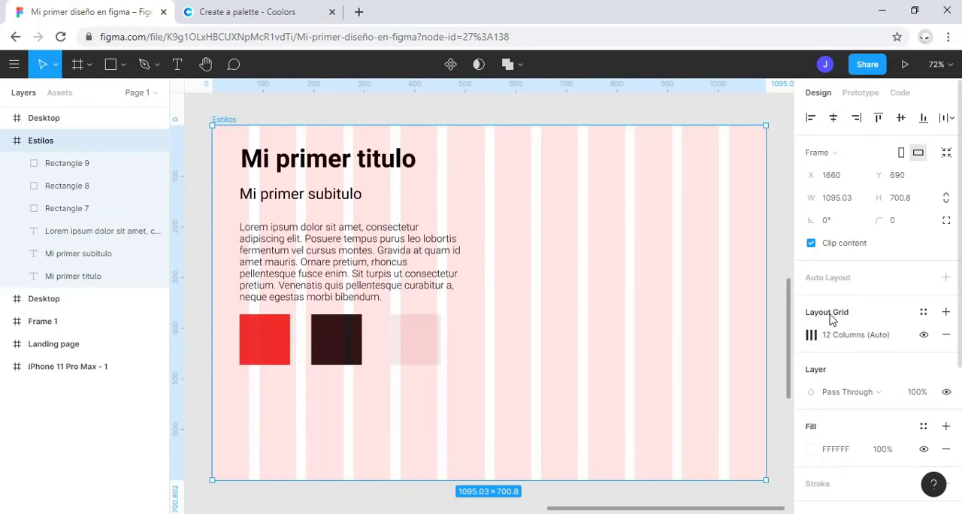
Step: Save the Estilos frame's 12-column layout grid as a new grid style named "cuadricula"
{"action": "left_click", "coordinate": [923, 313]}
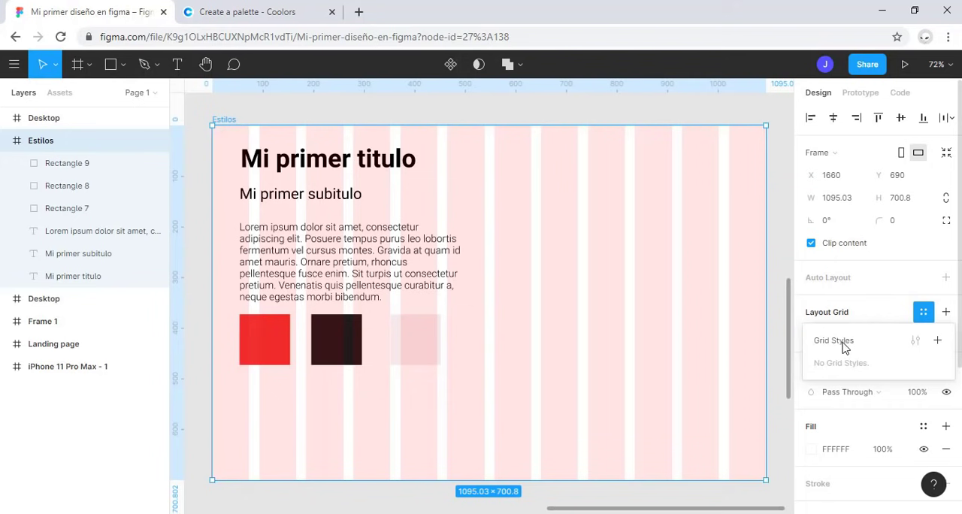
{"action": "left_click", "coordinate": [937, 341]}
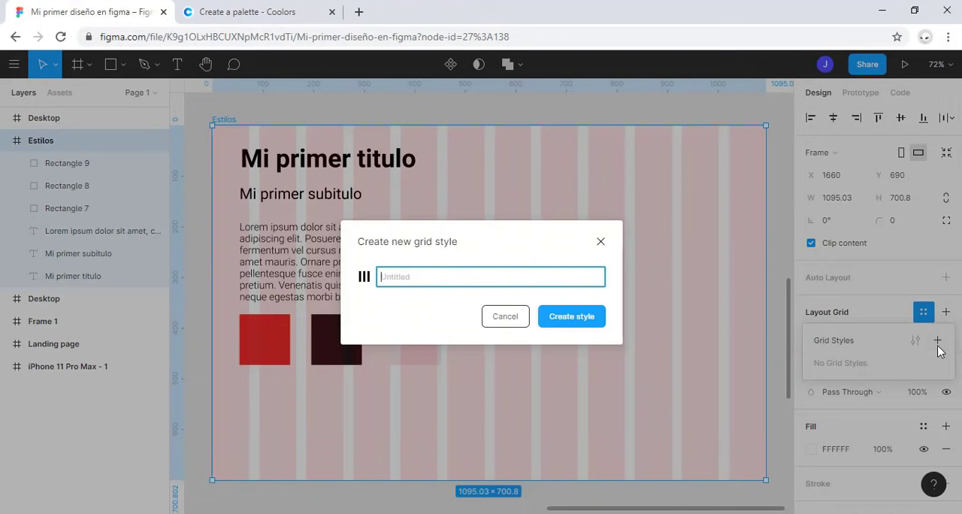
{"action": "left_click", "coordinate": [477, 249]}
{"action": "left_click", "coordinate": [443, 275]}
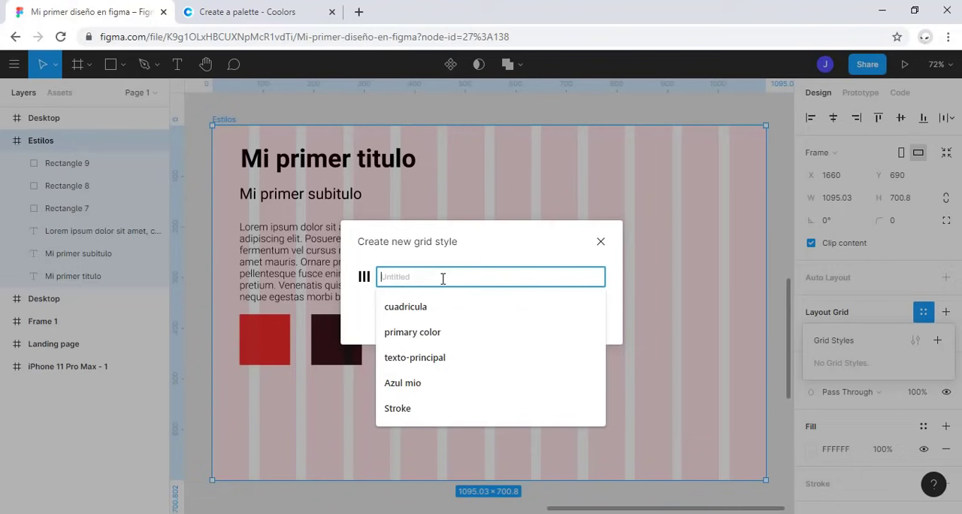
{"action": "type", "text": "cuadricu"}
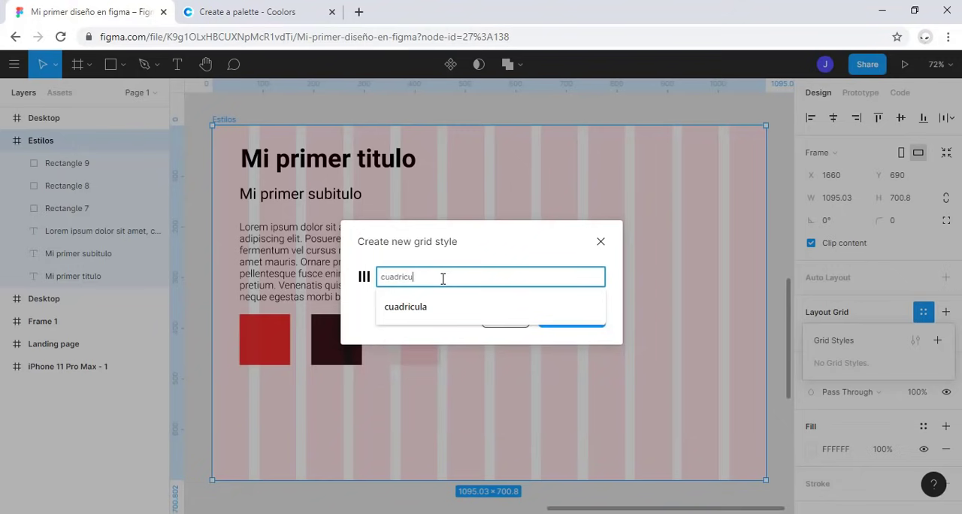
{"action": "type", "text": "la"}
{"action": "key", "text": "Return"}
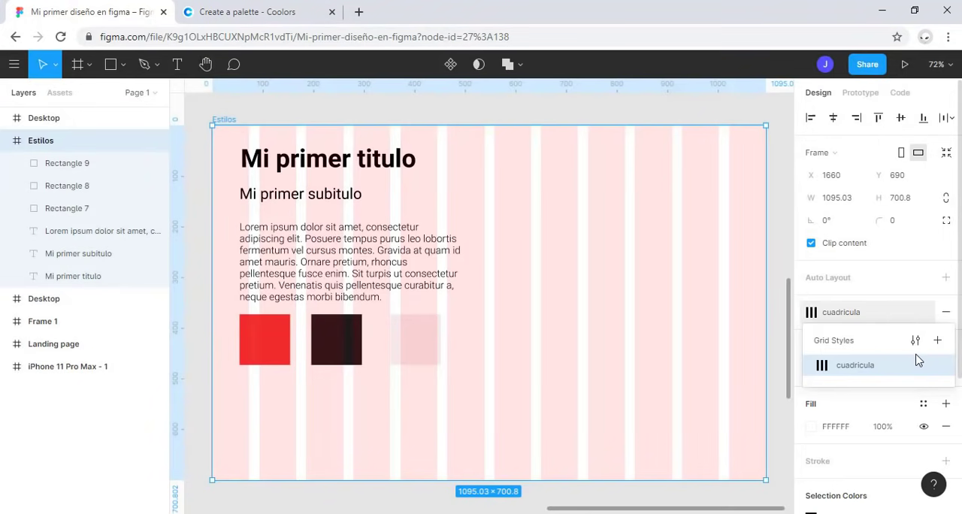
Step: Edit the "cuadricula" grid style and set its column count to 8
{"action": "left_click", "coordinate": [916, 341]}
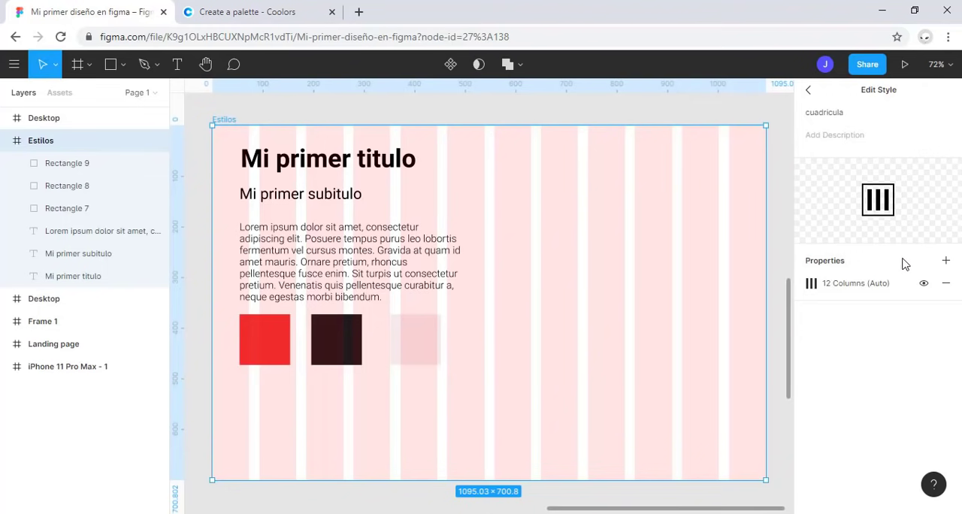
{"action": "left_click", "coordinate": [809, 90]}
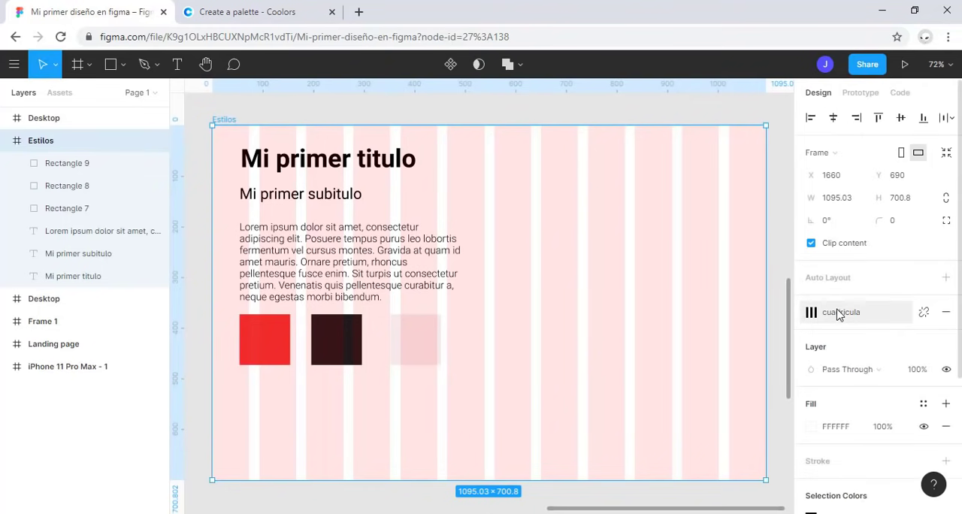
{"action": "left_click", "coordinate": [820, 314]}
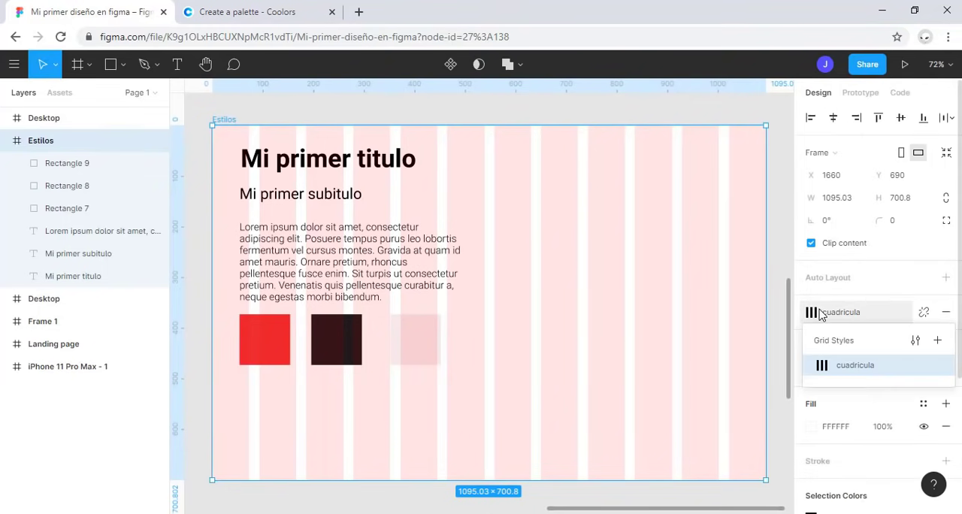
{"action": "left_click", "coordinate": [915, 341]}
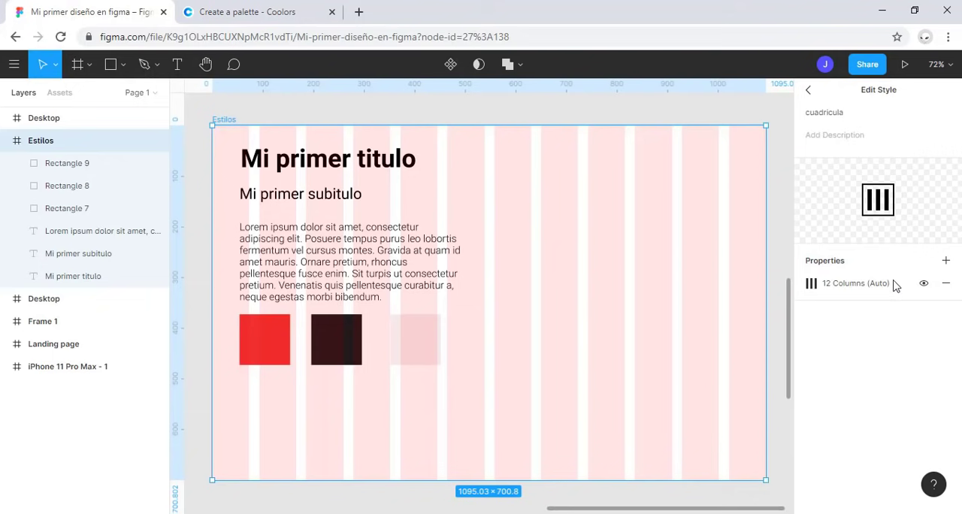
{"action": "left_click", "coordinate": [812, 284]}
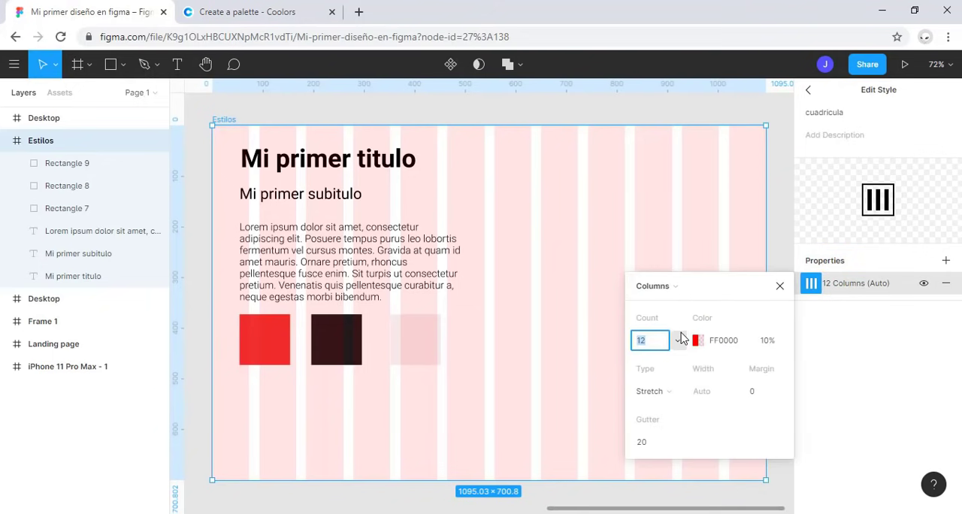
{"action": "key", "text": "Return"}
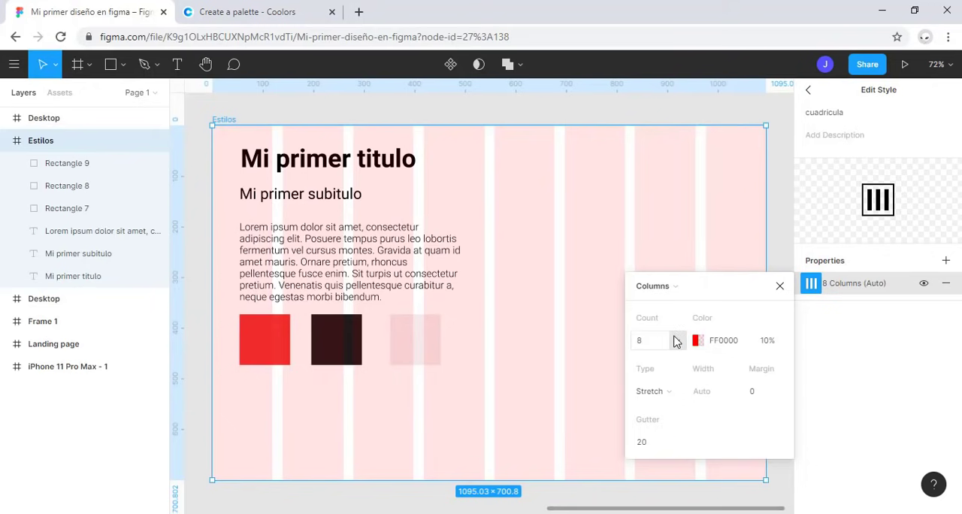
Step: Set the "cuadricula" grid style's column count back to 12 and leave the style editing
{"action": "left_click", "coordinate": [657, 343]}
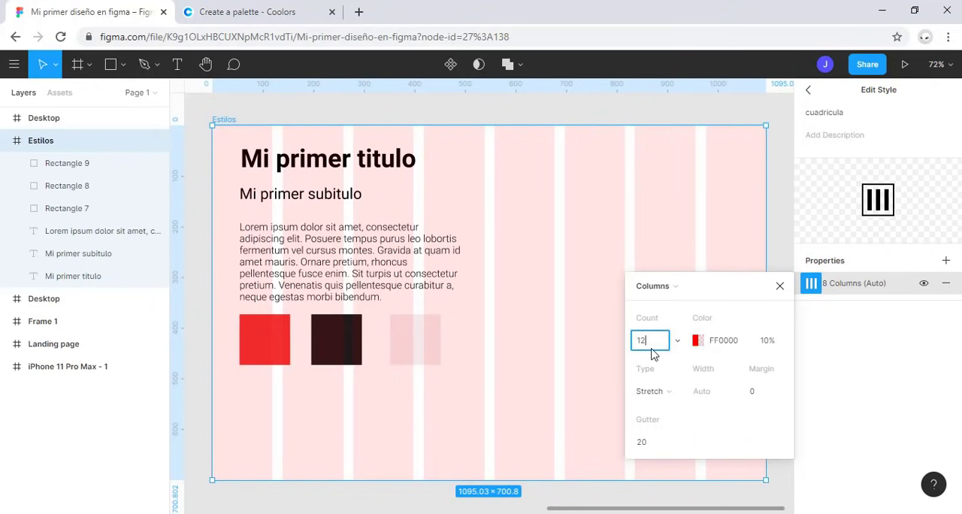
{"action": "key", "text": "Return"}
{"action": "left_click", "coordinate": [779, 285]}
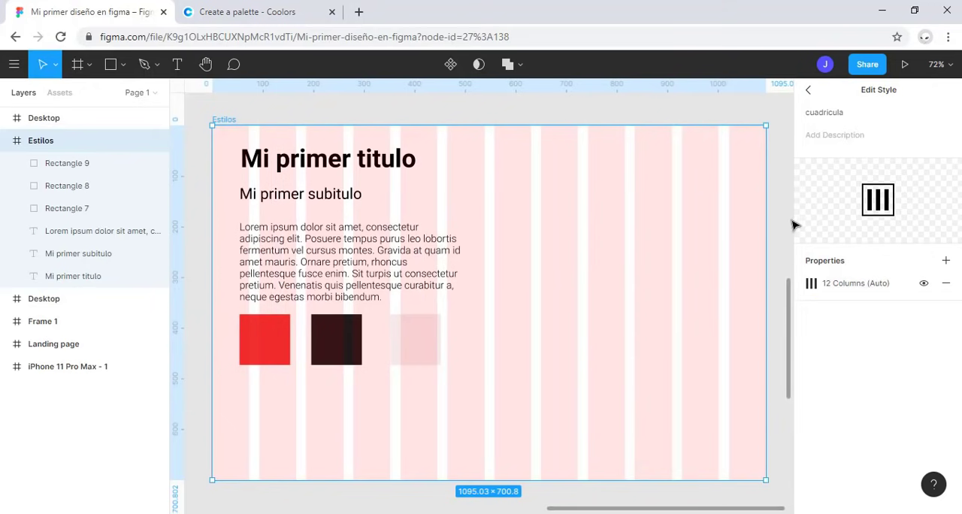
{"action": "left_click", "coordinate": [807, 90]}
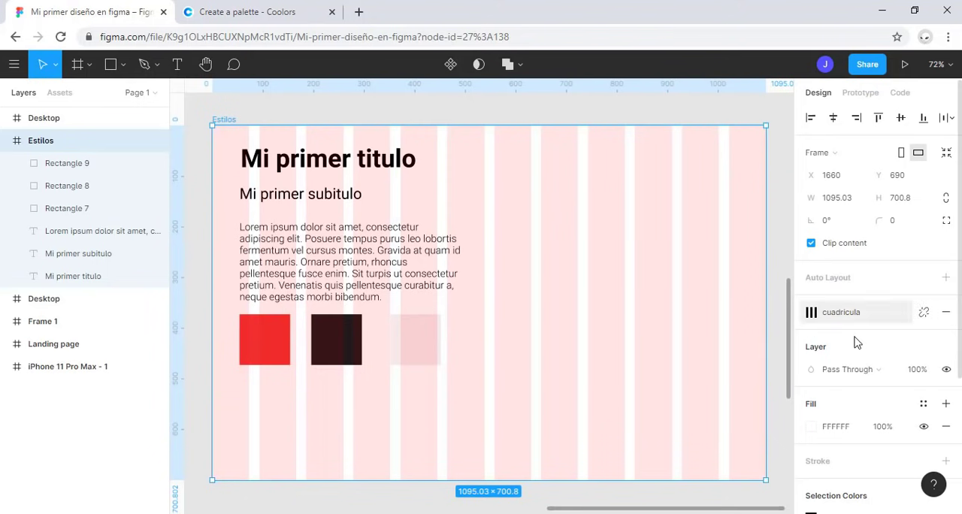
Step: Create a text style named "Titulo" from the "Mi primer titulo" text
{"action": "left_click", "coordinate": [351, 155]}
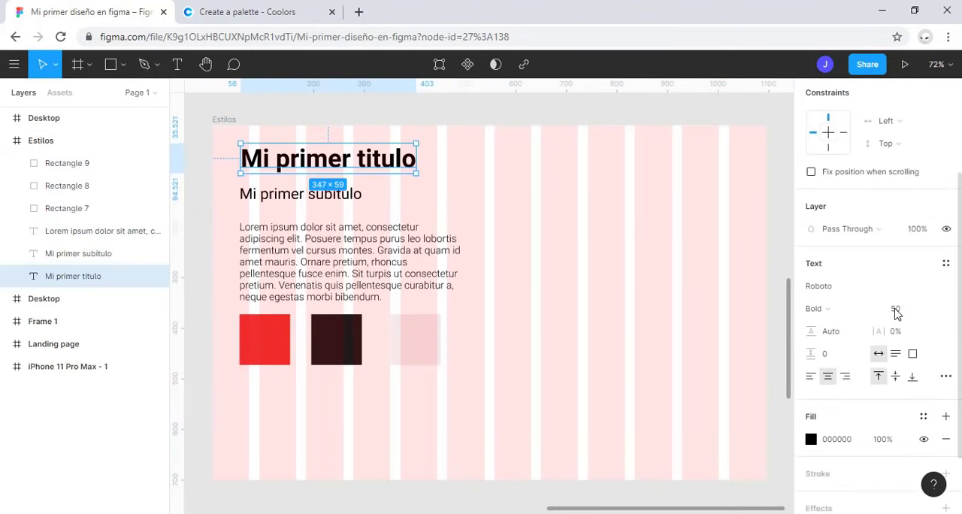
{"action": "left_click", "coordinate": [945, 263]}
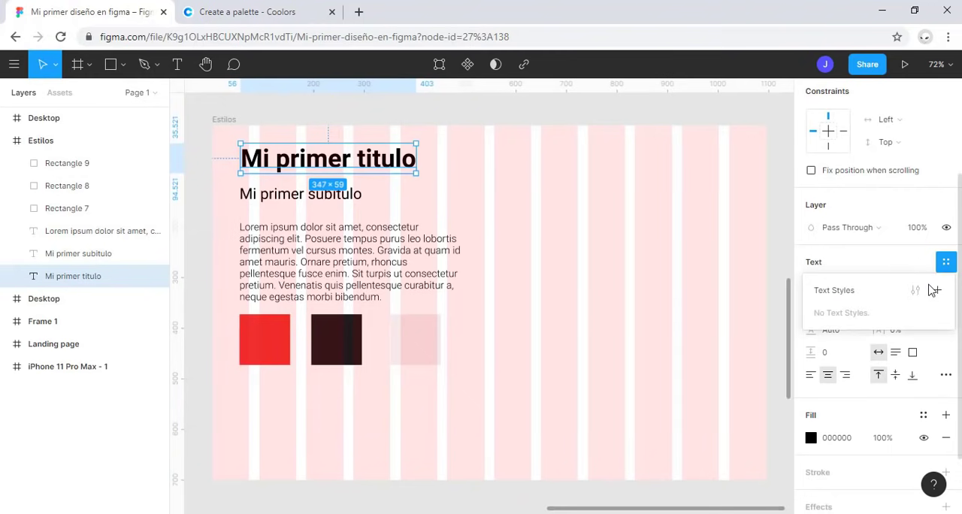
{"action": "left_click", "coordinate": [937, 290]}
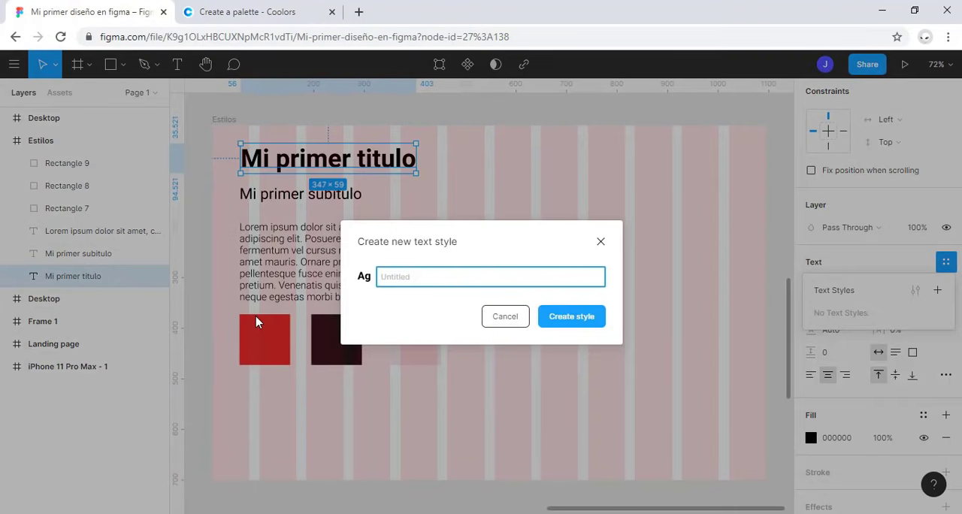
{"action": "type", "text": "Titulo"}
{"action": "key", "text": "Return"}
Step: Create a text style named "subtitulo" from the "Mi primer subitulo" text
{"action": "left_click", "coordinate": [325, 194]}
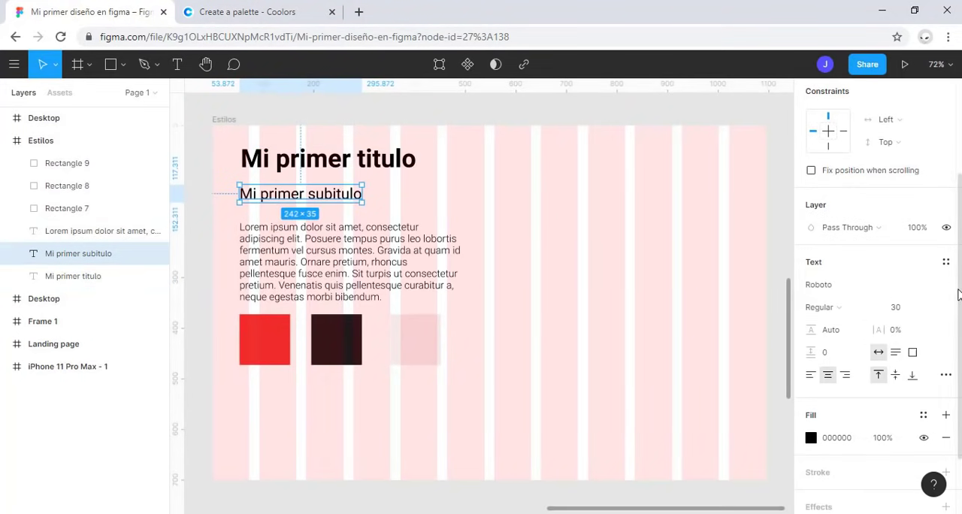
{"action": "left_click", "coordinate": [945, 262]}
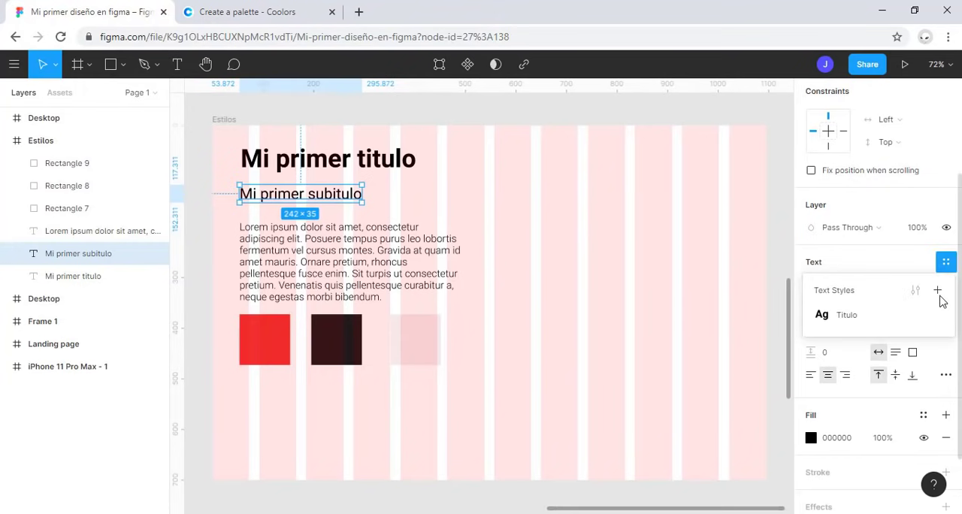
{"action": "left_click", "coordinate": [937, 291]}
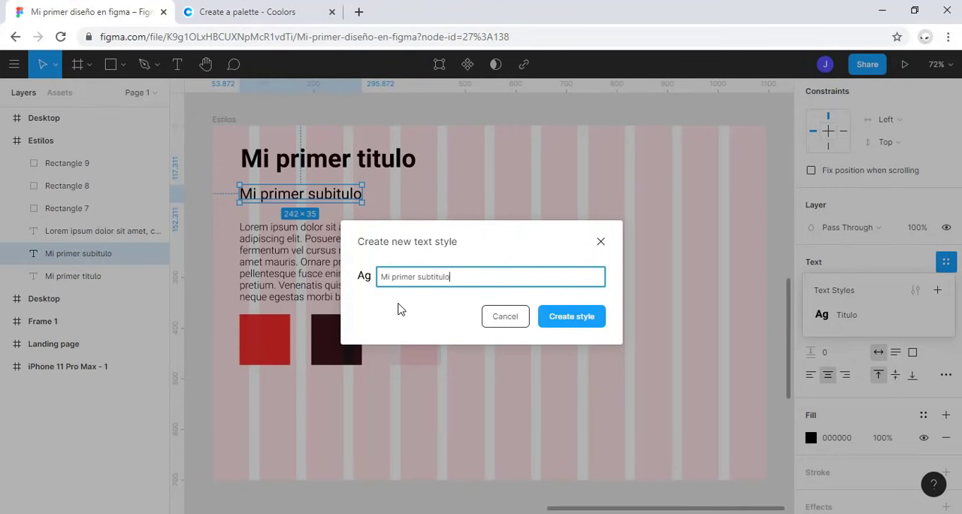
{"action": "type", "text": "Mi primer subtitul"}
{"action": "key", "text": "ctrl+a"}
{"action": "type", "text": "subtitu"}
{"action": "key", "text": "Return"}
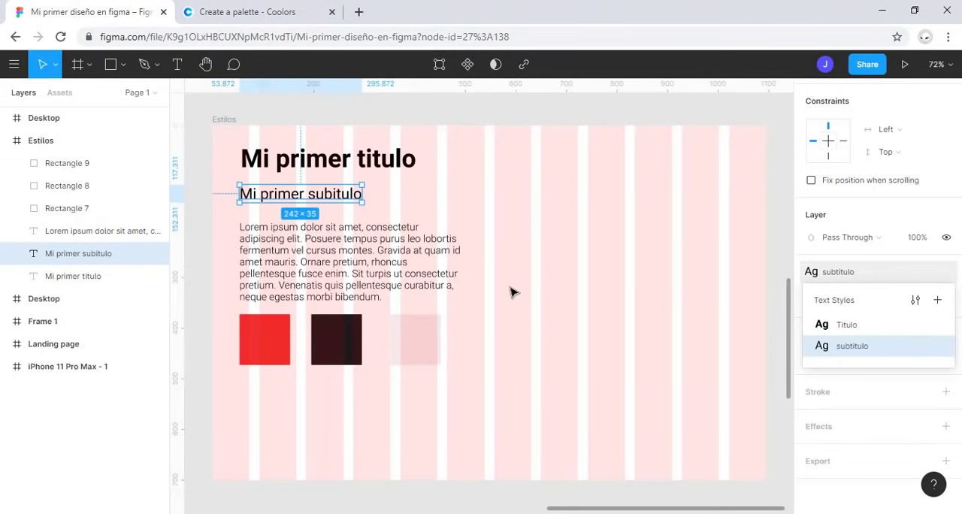
Step: Create a text style named "texto" from the Lorem ipsum paragraph
{"action": "left_click", "coordinate": [396, 257]}
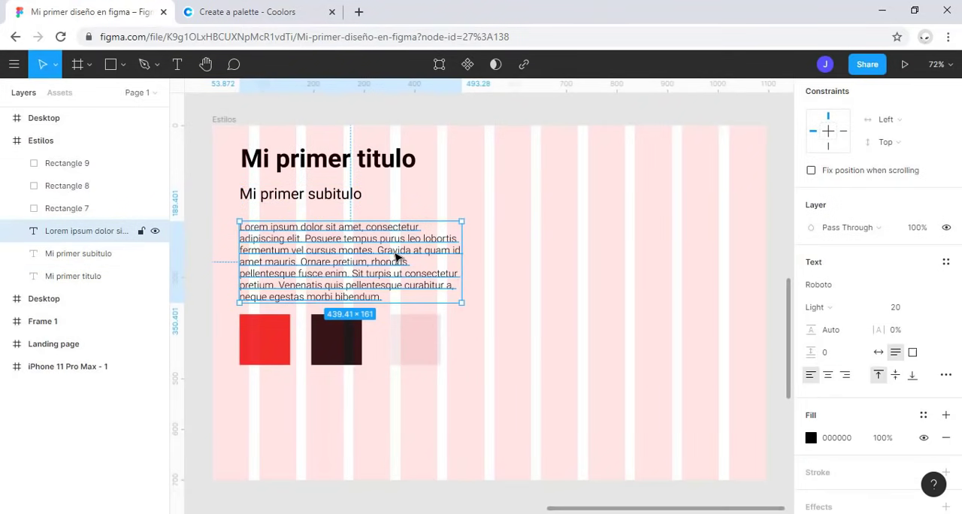
{"action": "left_click", "coordinate": [944, 263]}
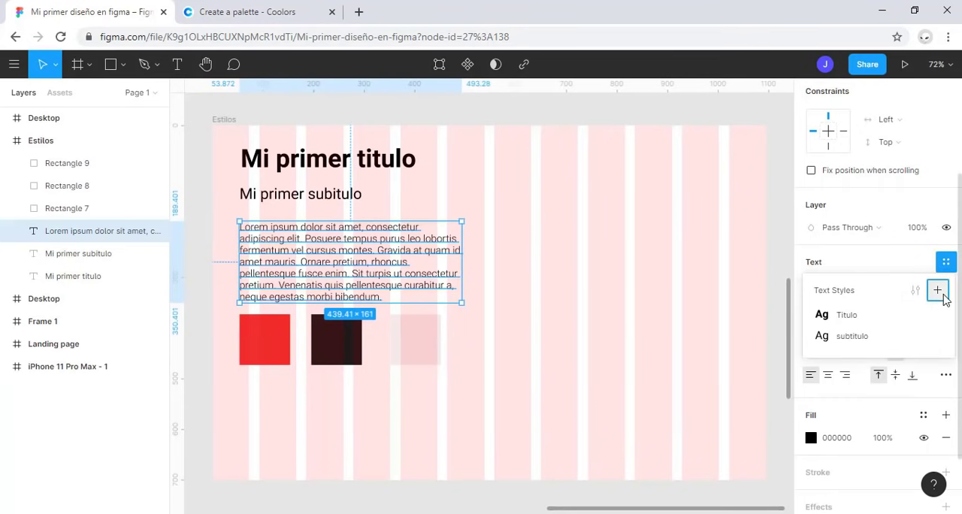
{"action": "left_click", "coordinate": [937, 290]}
{"action": "type", "text": "te"}
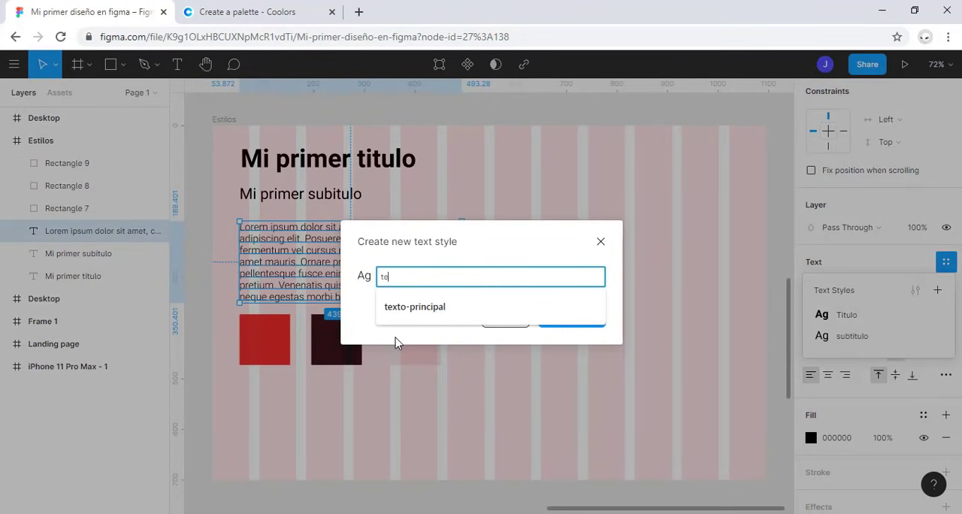
{"action": "type", "text": "xto"}
{"action": "key", "text": "Return"}
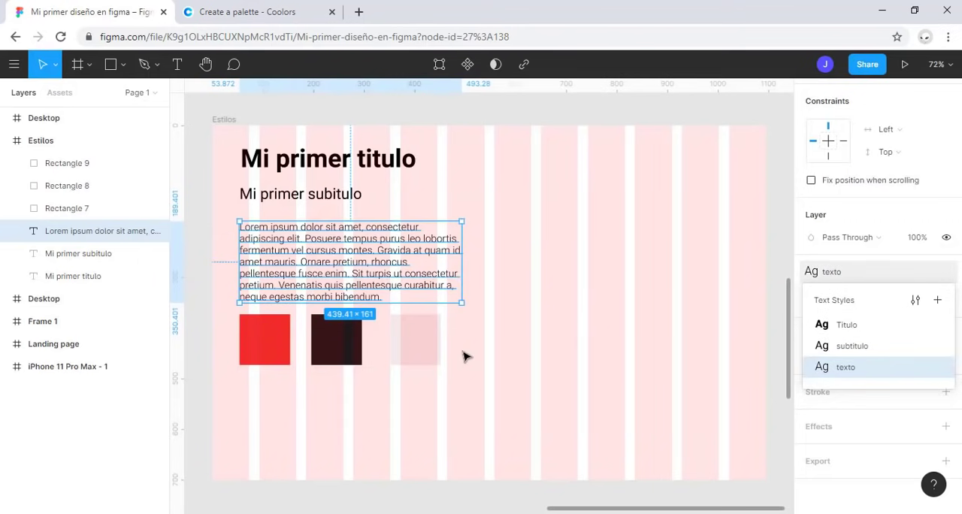
Step: Create a color style named "color primario" from the red square's fill
{"action": "left_click", "coordinate": [272, 335]}
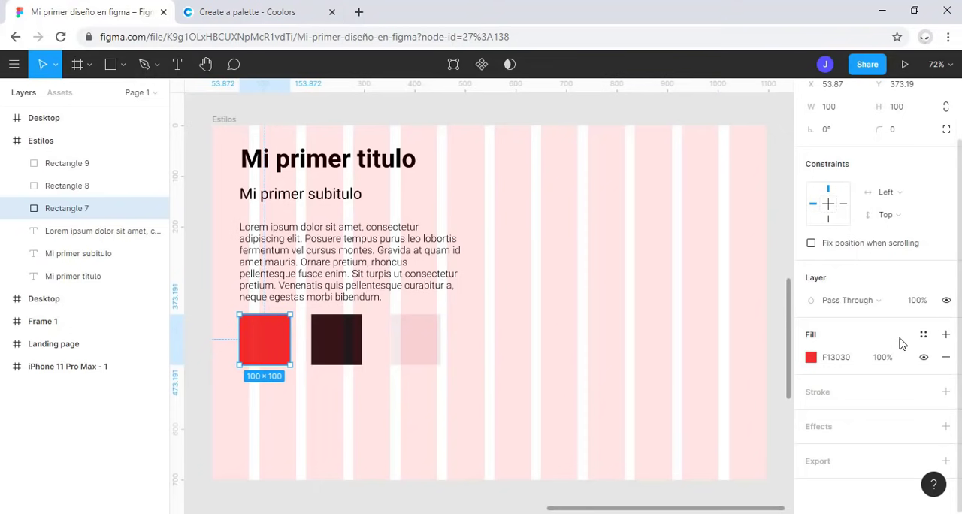
{"action": "left_click", "coordinate": [923, 334]}
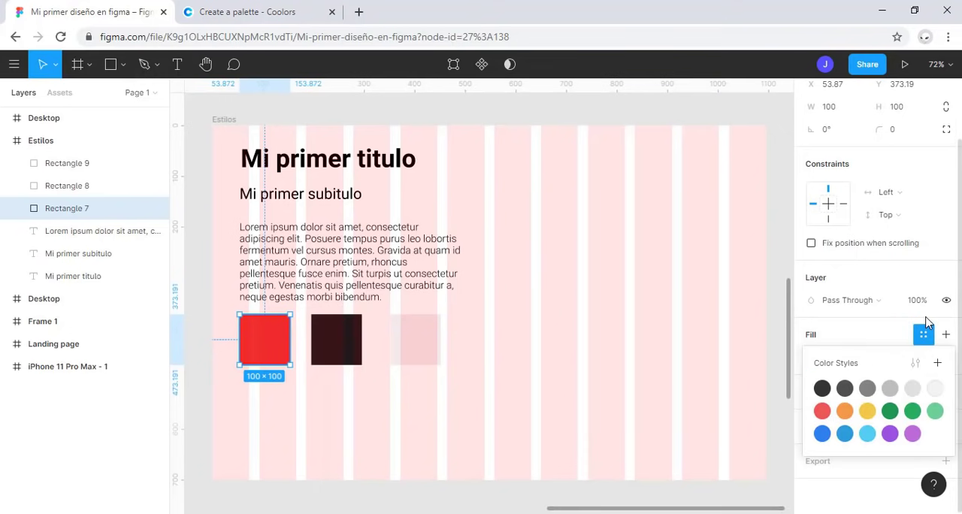
{"action": "left_click", "coordinate": [936, 364]}
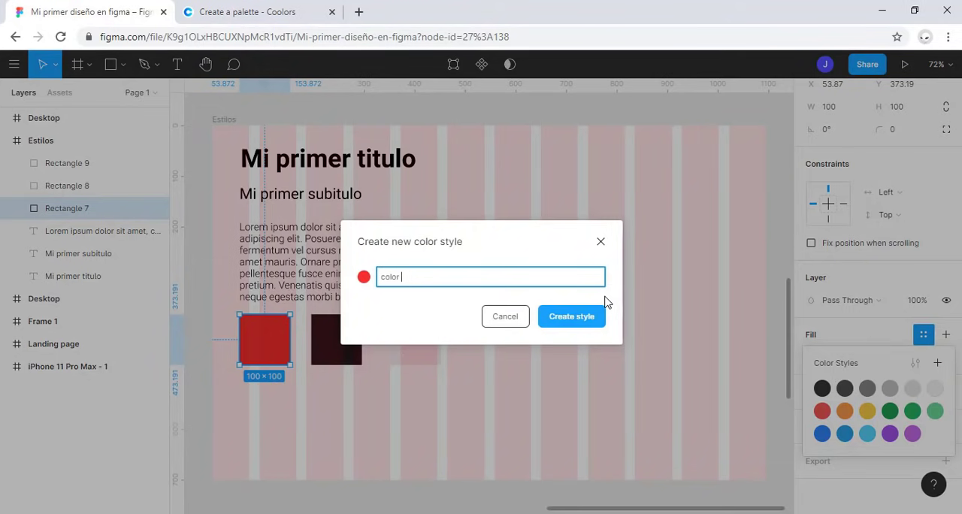
{"action": "type", "text": "color primario"}
{"action": "key", "text": "Return"}
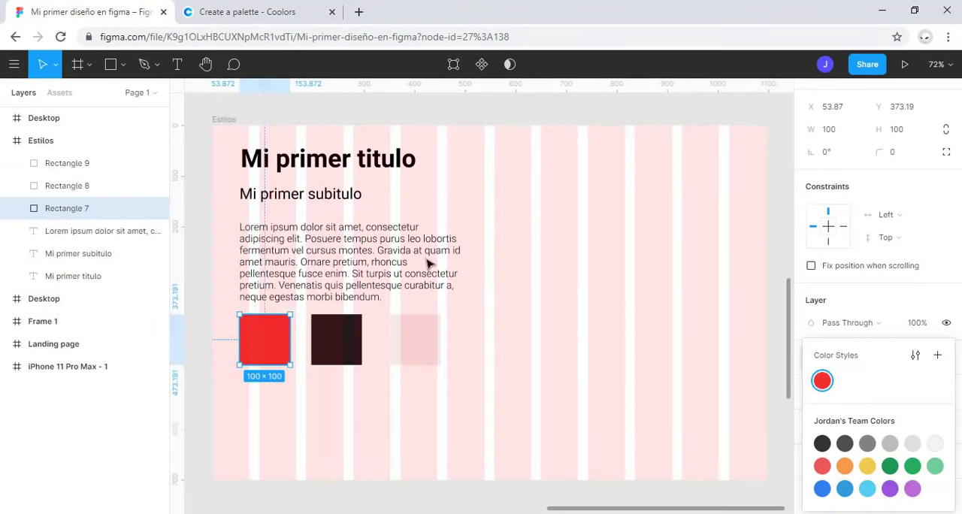
Step: Create a color style named "color secundario" from the dark square's fill
{"action": "left_click", "coordinate": [335, 345]}
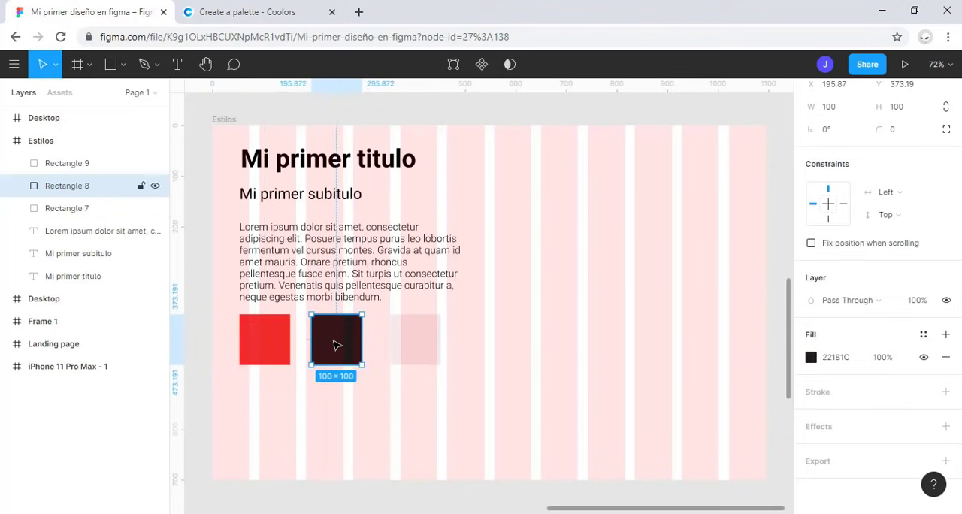
{"action": "left_click", "coordinate": [923, 334]}
{"action": "left_click", "coordinate": [937, 355]}
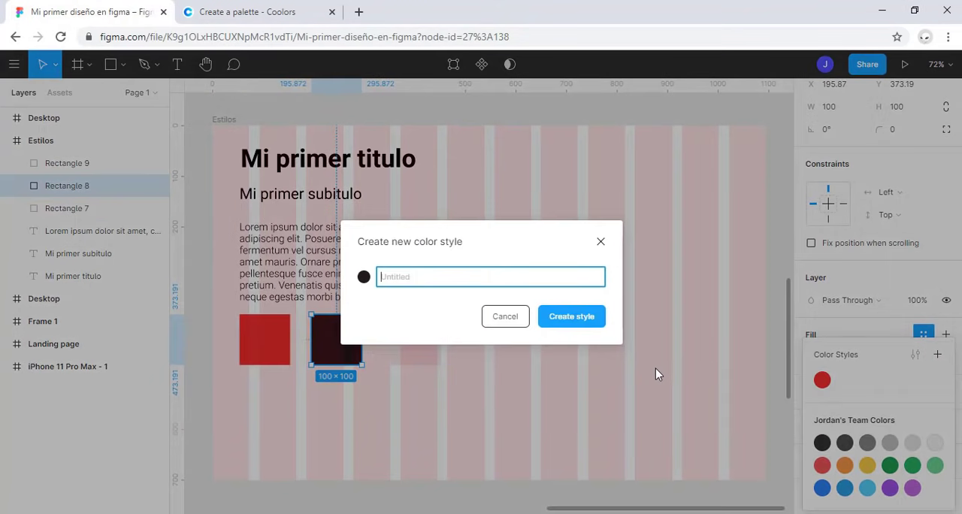
{"action": "type", "text": "color secundario"}
{"action": "key", "text": "Return"}
Step: Create a color style named "color-textos" from the pale pink square's fill
{"action": "left_click", "coordinate": [434, 344]}
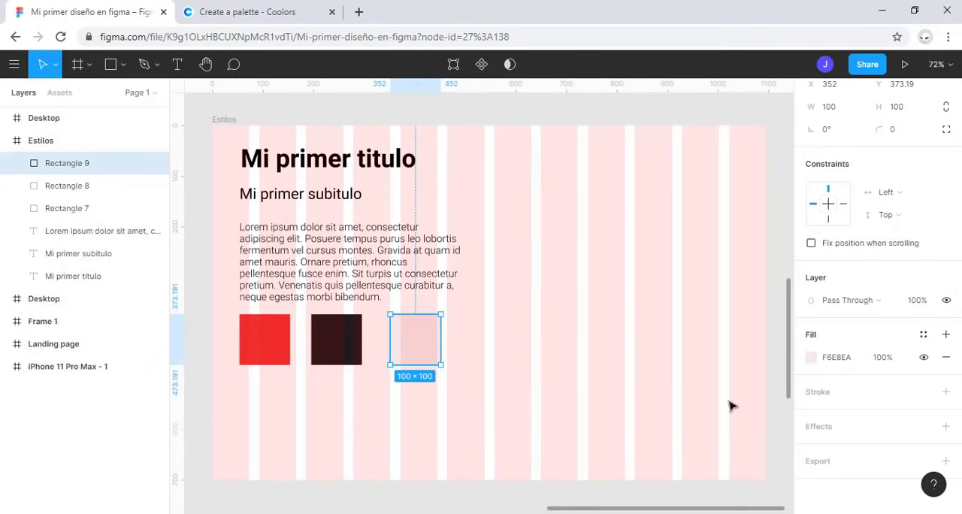
{"action": "left_click", "coordinate": [923, 335]}
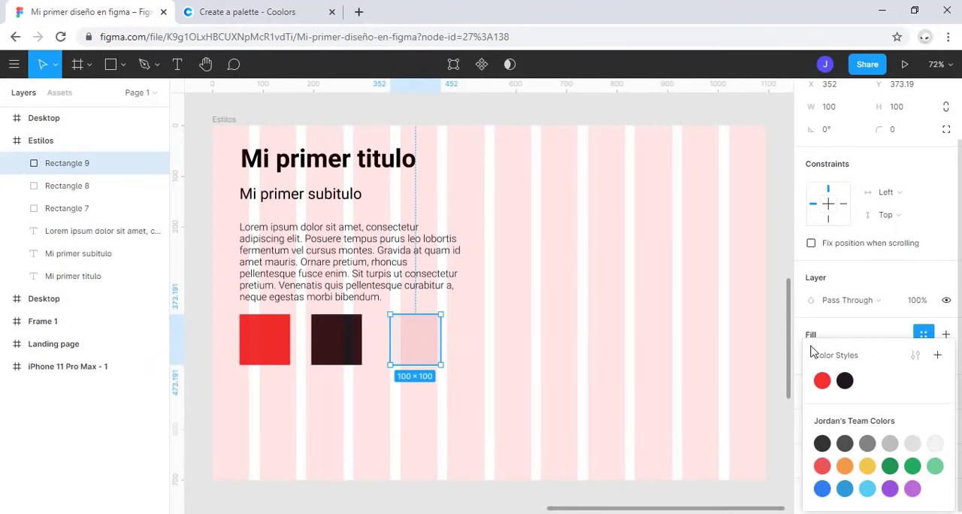
{"action": "left_click", "coordinate": [936, 355]}
{"action": "type", "text": "color-"}
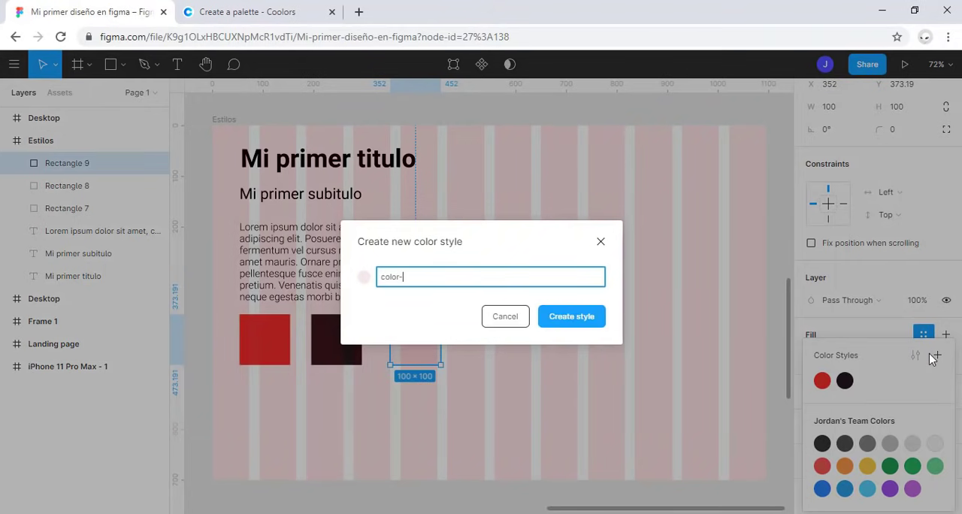
{"action": "type", "text": "textos"}
{"action": "key", "text": "Return"}
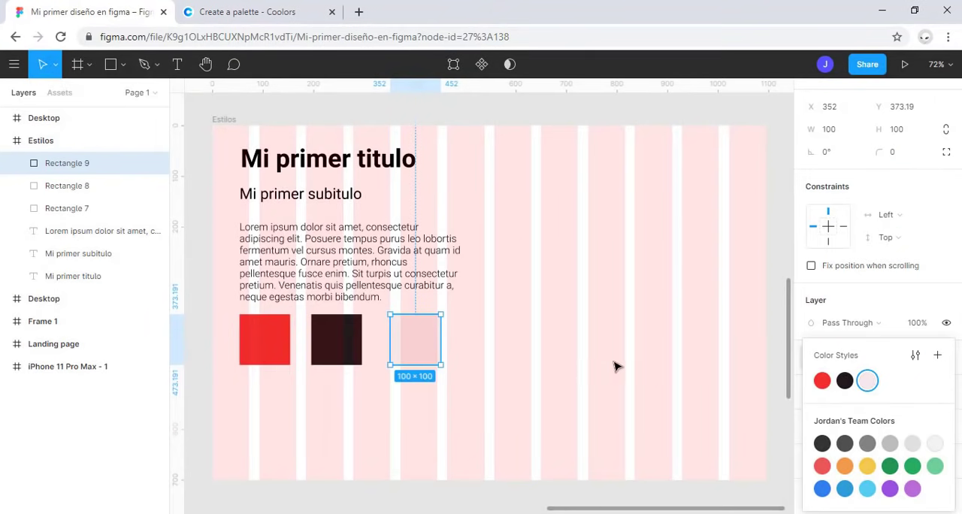
Step: Clear the selection and review the file's local text, color and grid styles
{"action": "left_click", "coordinate": [678, 410]}
{"action": "scroll", "coordinate": [519, 324], "scroll_direction": "down", "scroll_amount": 3}
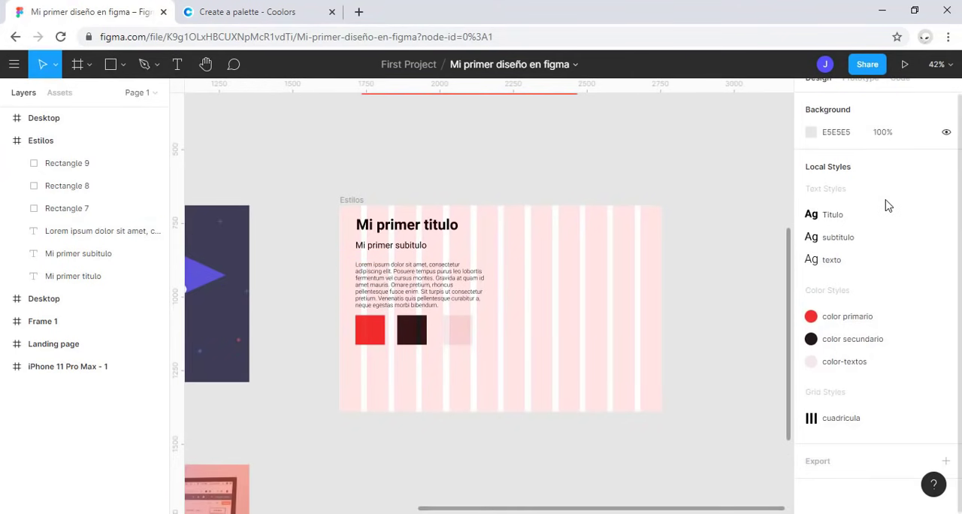
{"action": "scroll", "coordinate": [887, 205], "scroll_direction": "up", "scroll_amount": 1}
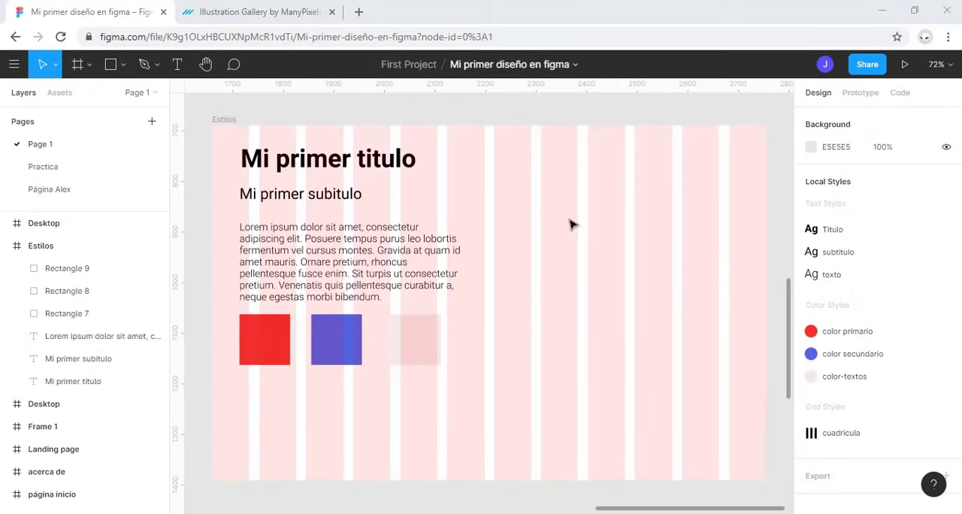
{"action": "left_click", "coordinate": [776, 159]}
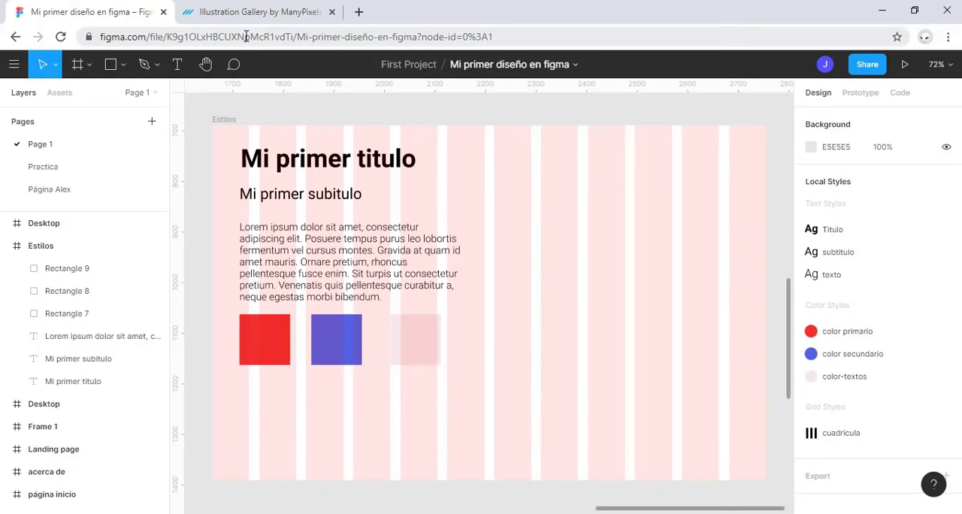
Step: Add the text "Hola mundo" in the empty lower-right area of the Estilos frame
{"action": "left_click", "coordinate": [168, 64]}
{"action": "left_click", "coordinate": [569, 373]}
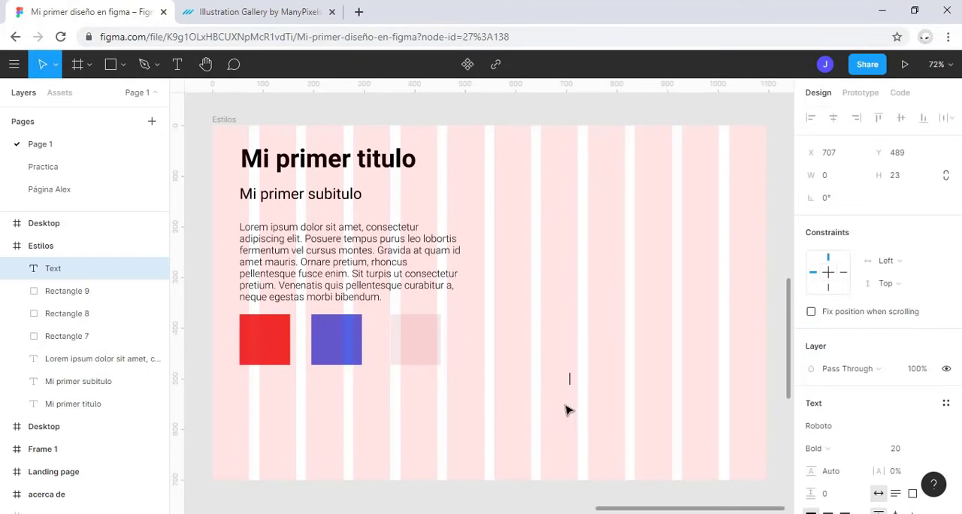
{"action": "type", "text": "a m"}
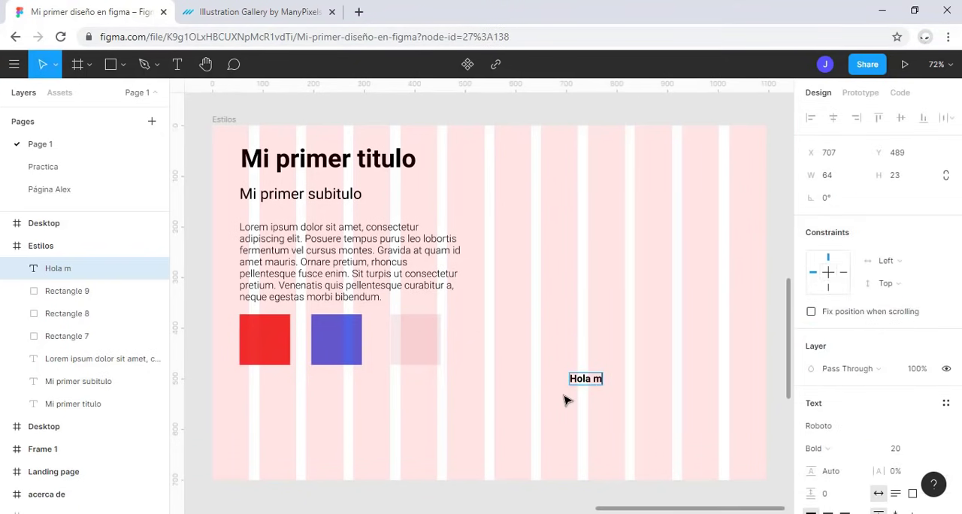
{"action": "type", "text": "undo"}
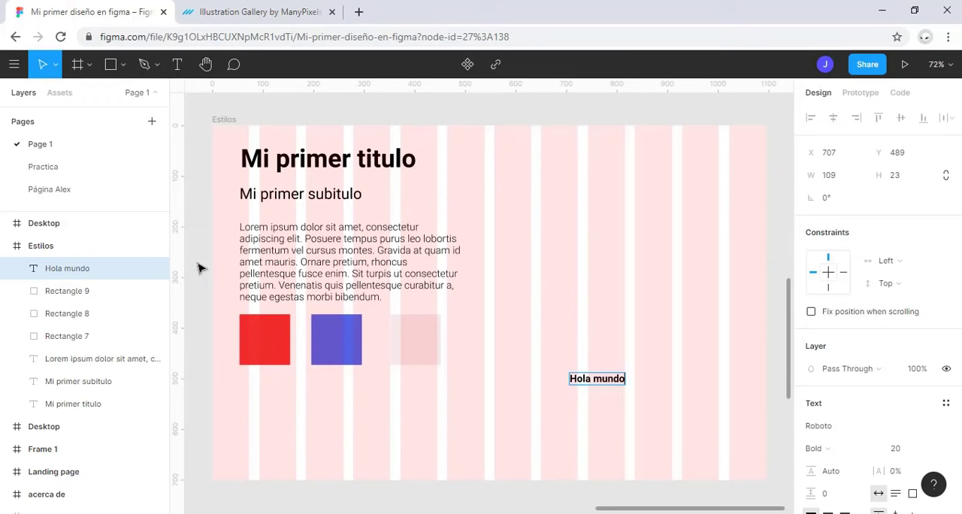
Step: Apply the Titulo text style to the "Hola mundo" text and move it to about X 672, Y 482
{"action": "left_click", "coordinate": [77, 270]}
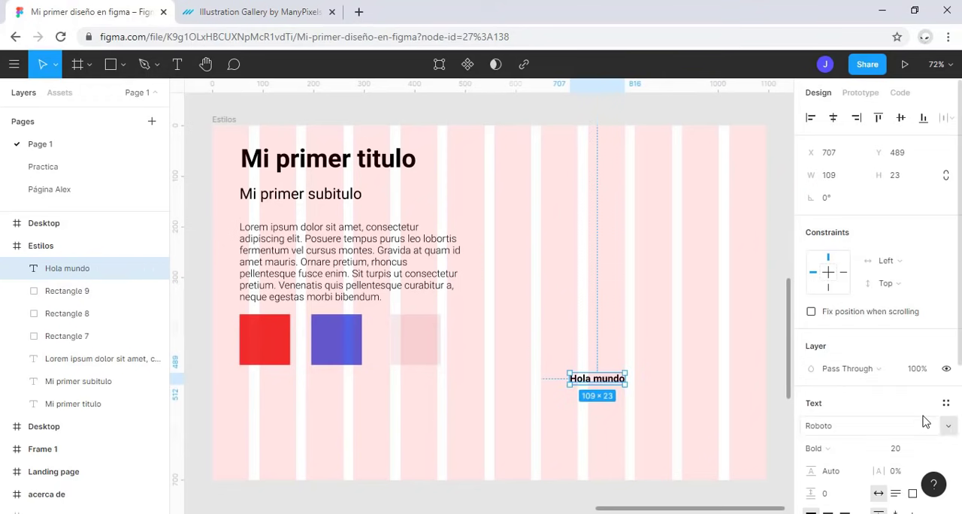
{"action": "scroll", "coordinate": [914, 409], "scroll_direction": "down", "scroll_amount": 2}
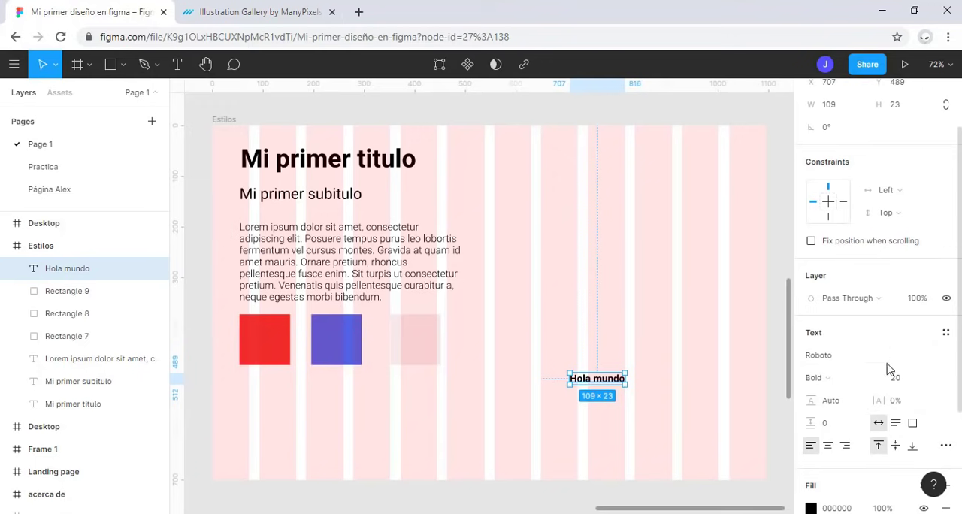
{"action": "left_click", "coordinate": [948, 334]}
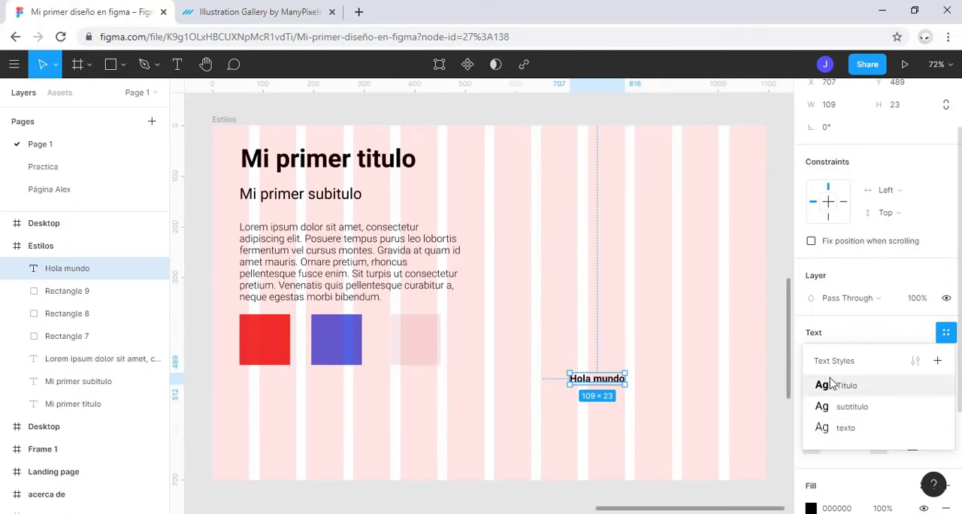
{"action": "left_click", "coordinate": [879, 392]}
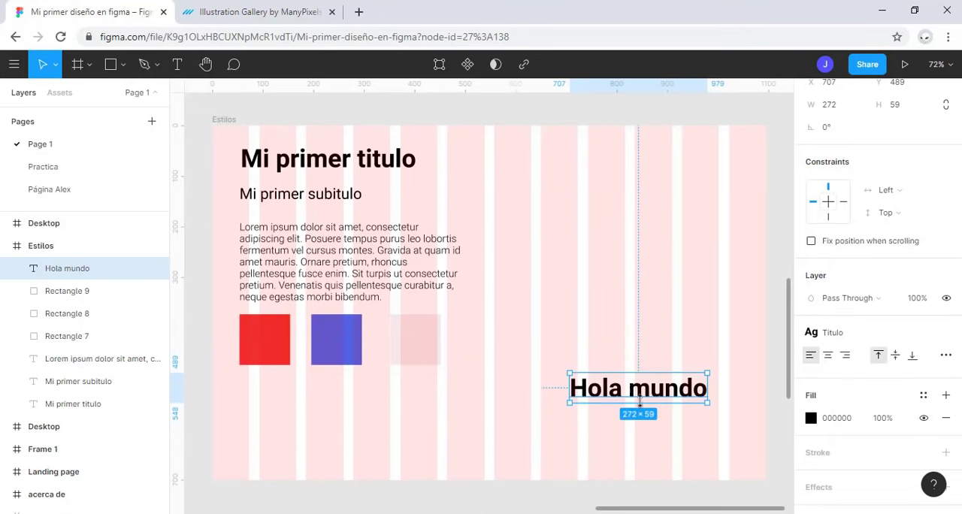
{"action": "mouse_move", "coordinate": [658, 384]}
{"action": "left_mouse_down"}
{"action": "mouse_move", "coordinate": [631, 363]}
{"action": "mouse_move", "coordinate": [640, 381]}
{"action": "left_mouse_up"}
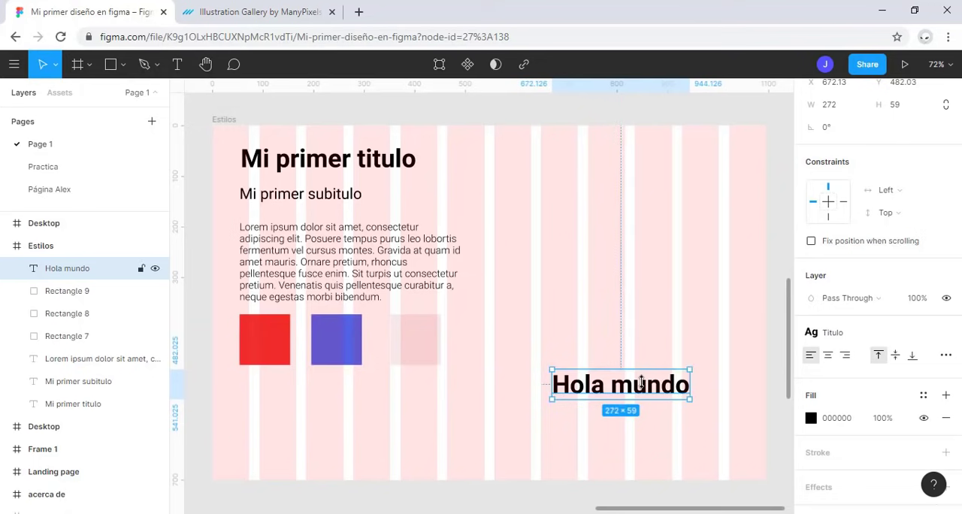
Step: Edit the Titulo text style from the "Mi primer titulo" text, setting its font to Raleway
{"action": "left_click", "coordinate": [343, 154]}
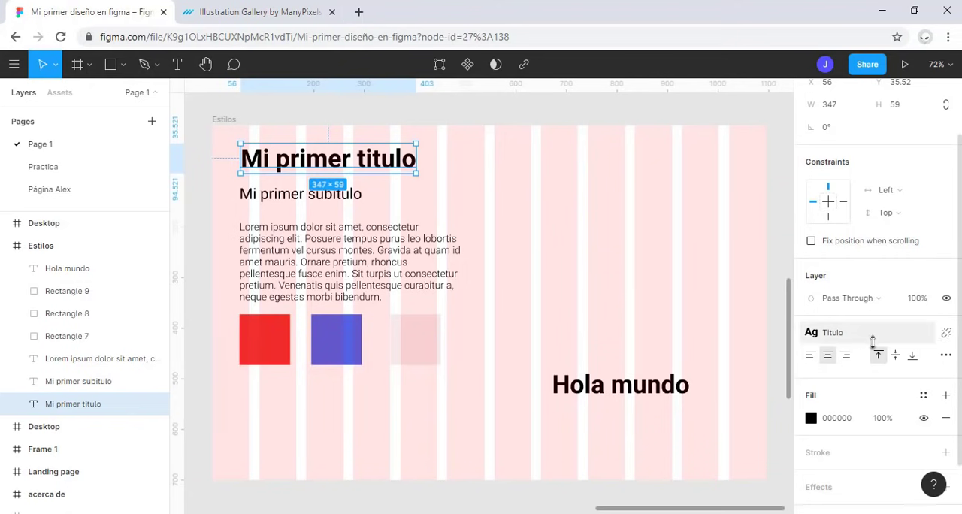
{"action": "left_click", "coordinate": [824, 333]}
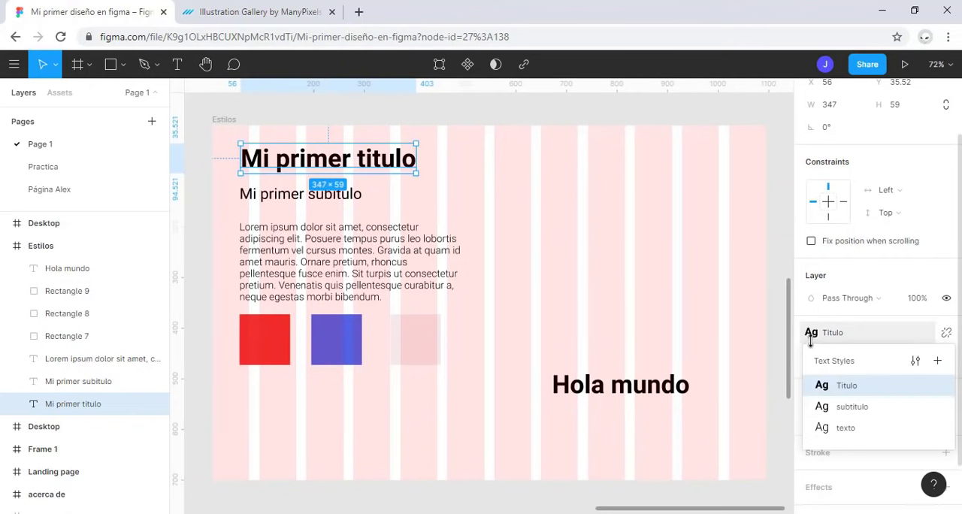
{"action": "left_click", "coordinate": [917, 362]}
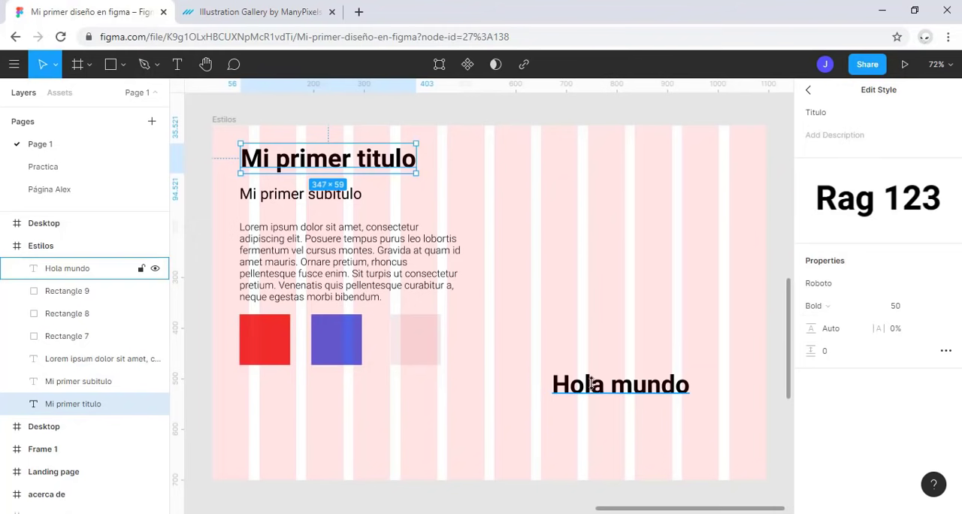
{"action": "left_click", "coordinate": [852, 286]}
{"action": "type", "text": "Raleway"}
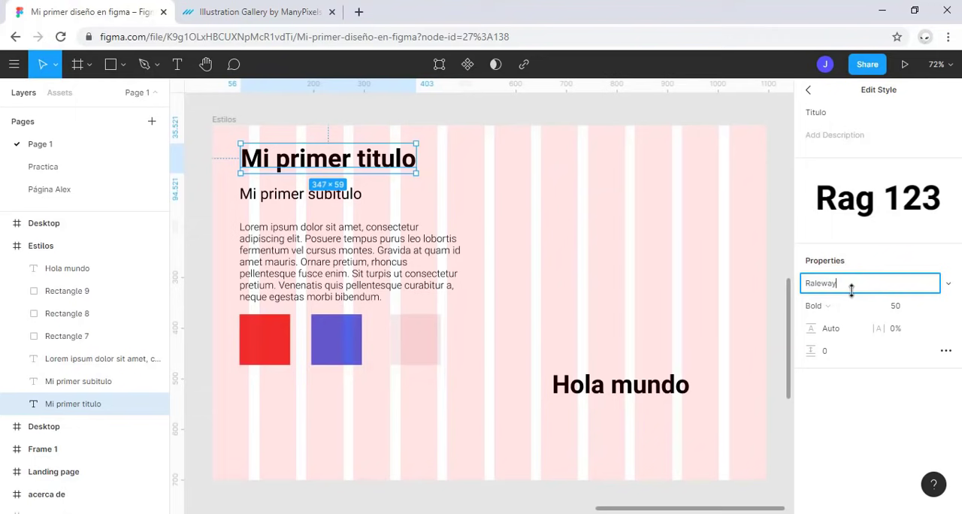
{"action": "key", "text": "Return"}
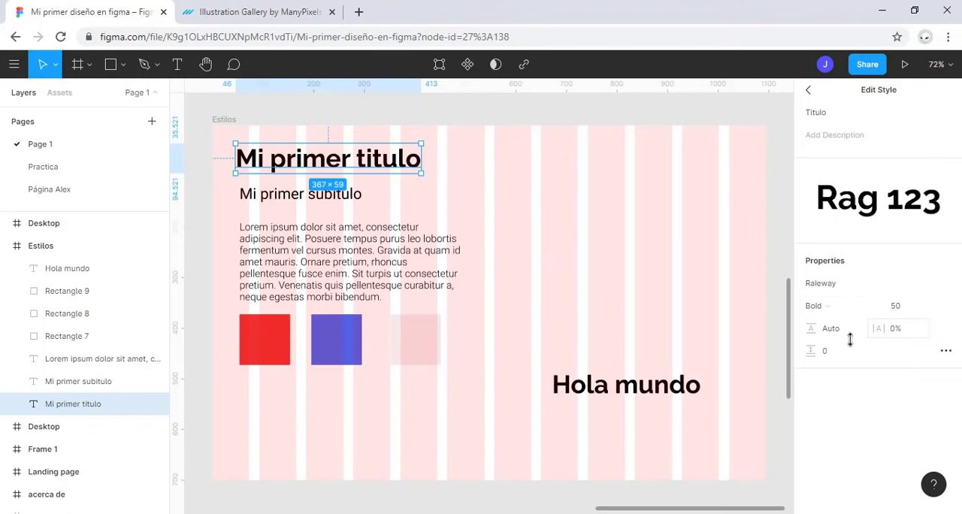
Step: Try underline, strikethrough and several letter cases in the Titulo style's type details, resetting decoration and case to none
{"action": "left_click", "coordinate": [945, 351]}
{"action": "left_click_drag", "start_coordinate": [716, 139], "coordinate": [182, 123]}
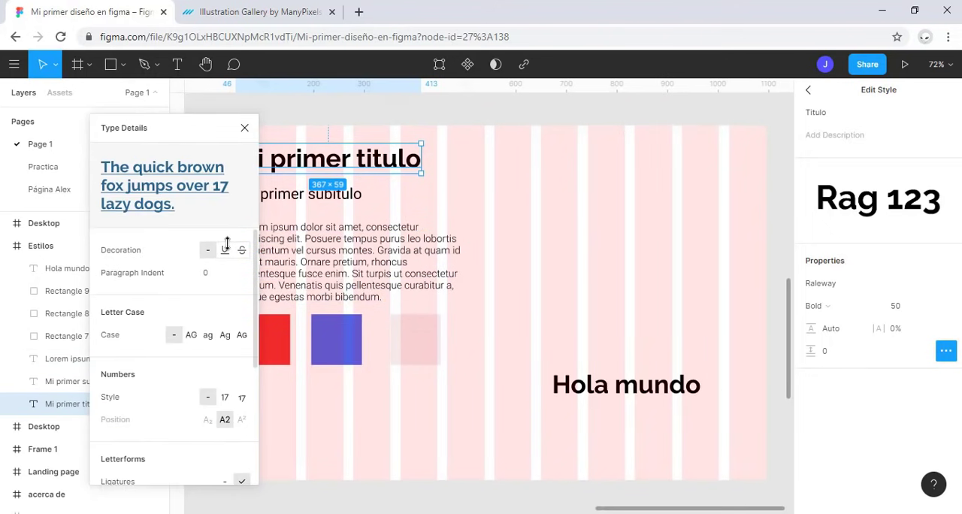
{"action": "left_click_drag", "start_coordinate": [191, 118], "coordinate": [169, 121]}
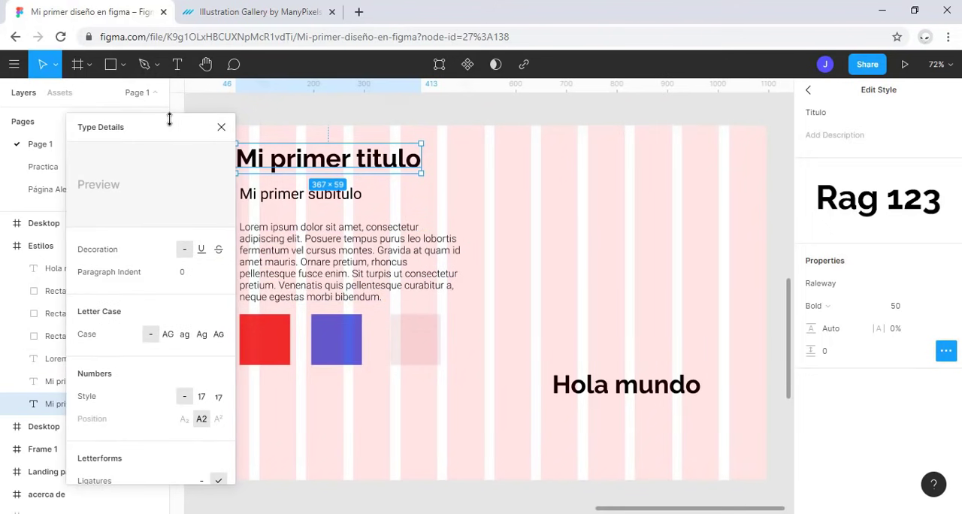
{"action": "left_click", "coordinate": [201, 249]}
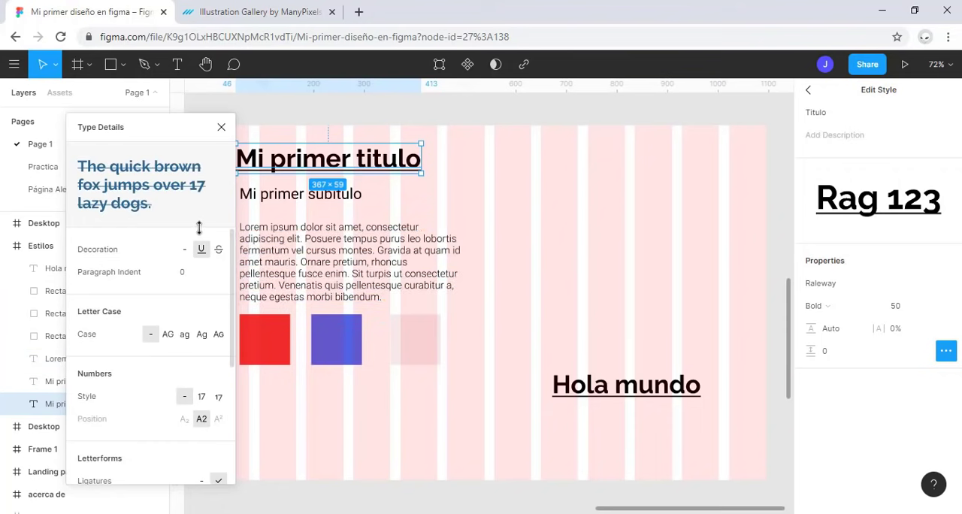
{"action": "left_click", "coordinate": [218, 249]}
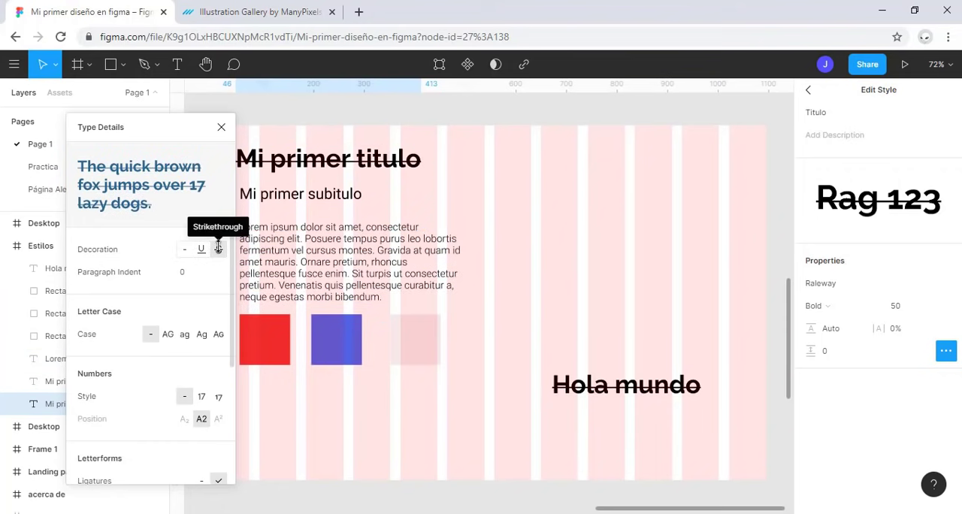
{"action": "left_click", "coordinate": [168, 333]}
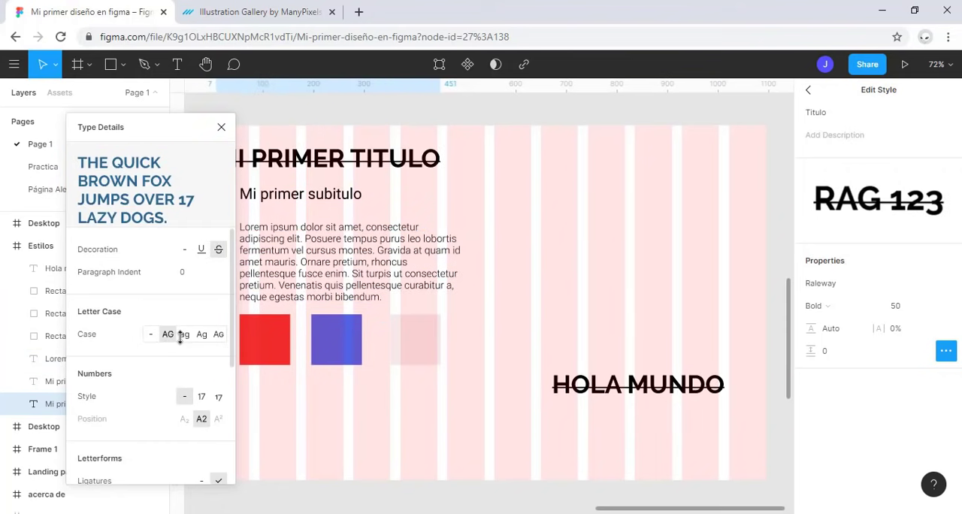
{"action": "left_click", "coordinate": [185, 334]}
{"action": "left_click", "coordinate": [218, 334]}
{"action": "left_click", "coordinate": [151, 334]}
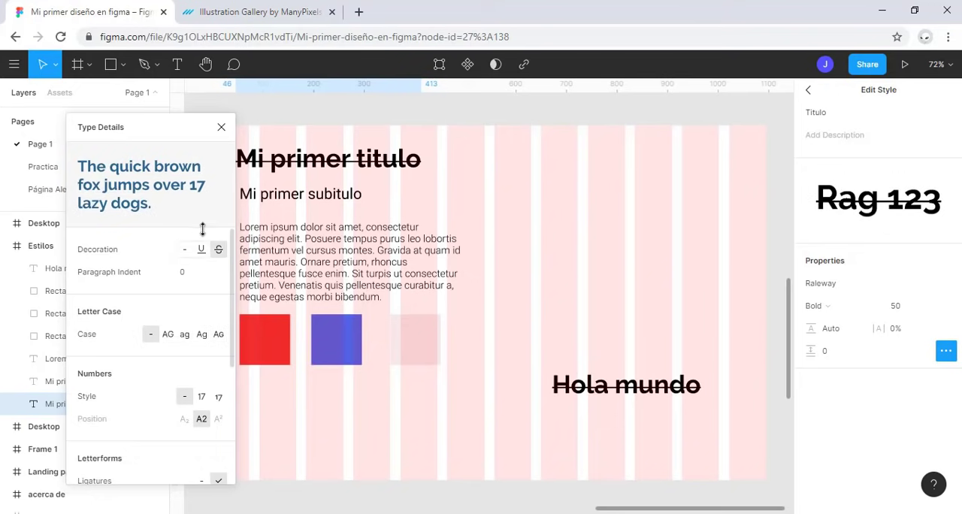
{"action": "left_click", "coordinate": [187, 248]}
{"action": "left_click", "coordinate": [221, 127]}
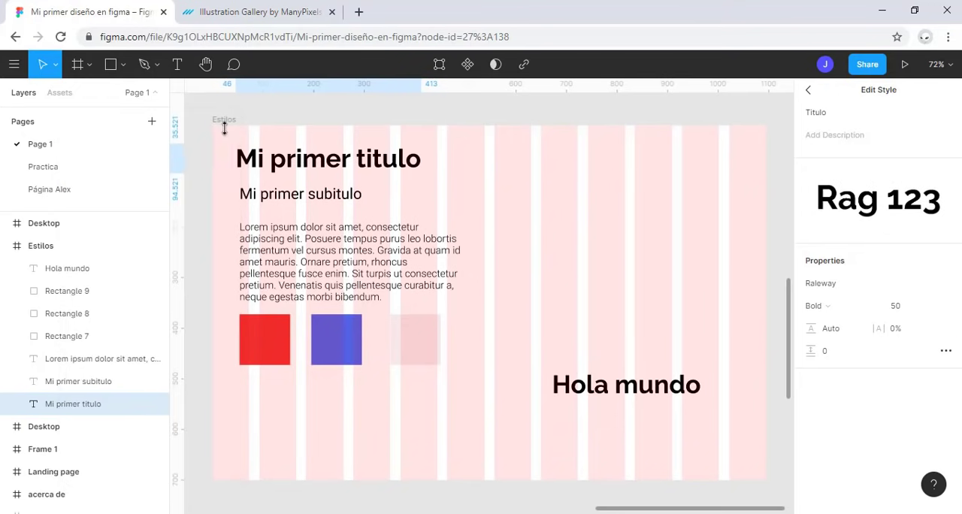
Step: Try a C23B3B fill on the "Hola mundo" text, replacing it with the color secundario style
{"action": "left_click", "coordinate": [601, 380]}
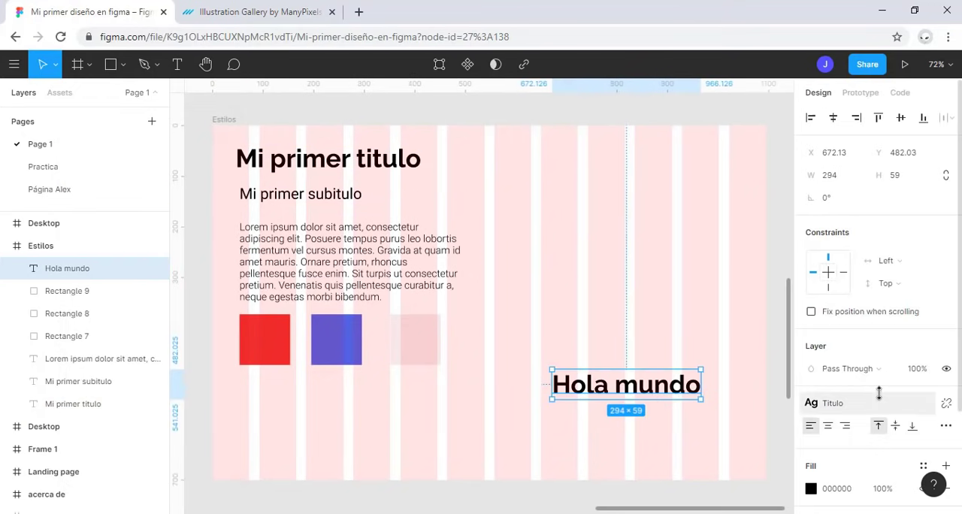
{"action": "scroll", "coordinate": [879, 391], "scroll_direction": "down", "scroll_amount": 3}
{"action": "scroll", "coordinate": [878, 391], "scroll_direction": "down", "scroll_amount": 1}
{"action": "left_click", "coordinate": [811, 357]}
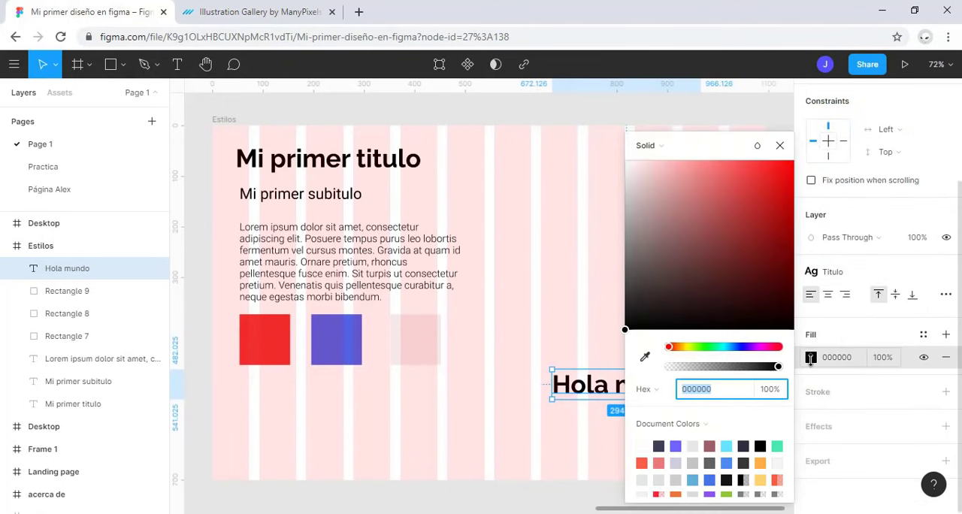
{"action": "left_click", "coordinate": [742, 204]}
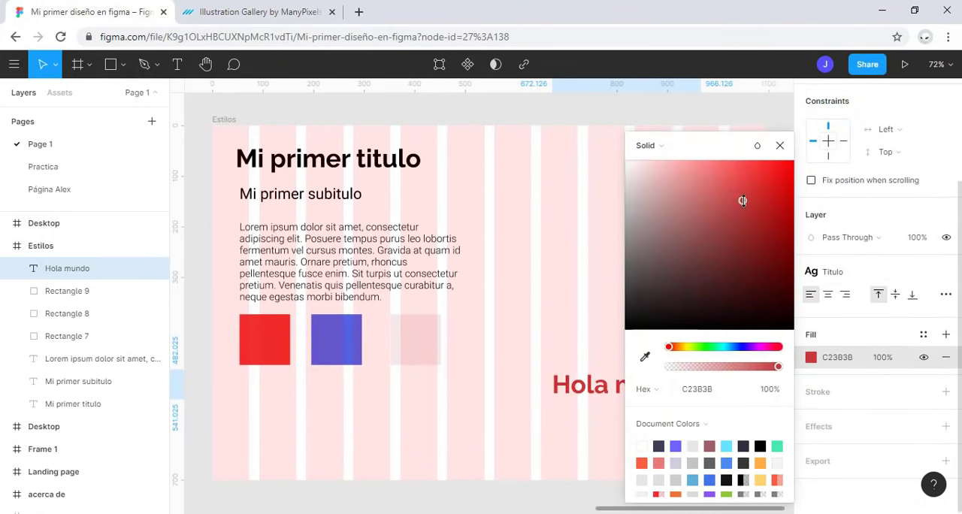
{"action": "left_click", "coordinate": [779, 145]}
{"action": "left_click", "coordinate": [923, 334]}
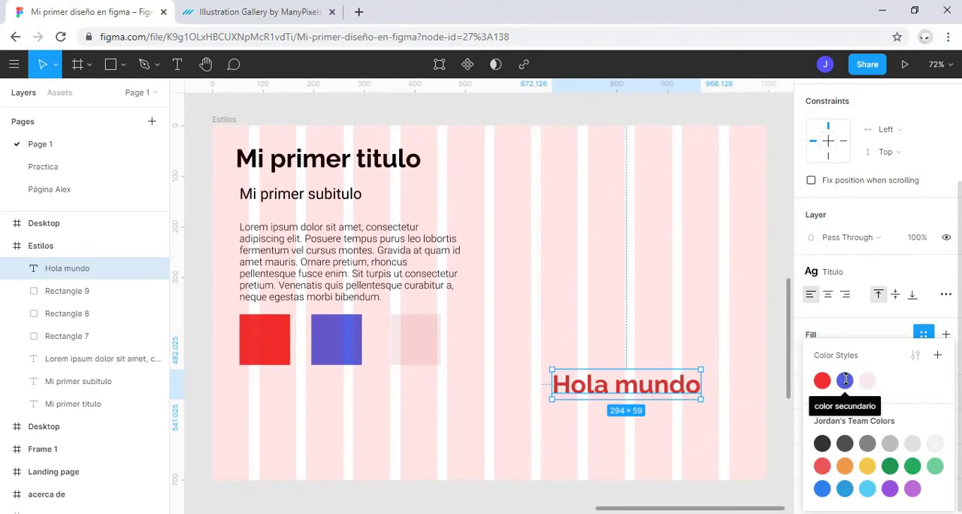
{"action": "left_click", "coordinate": [844, 380]}
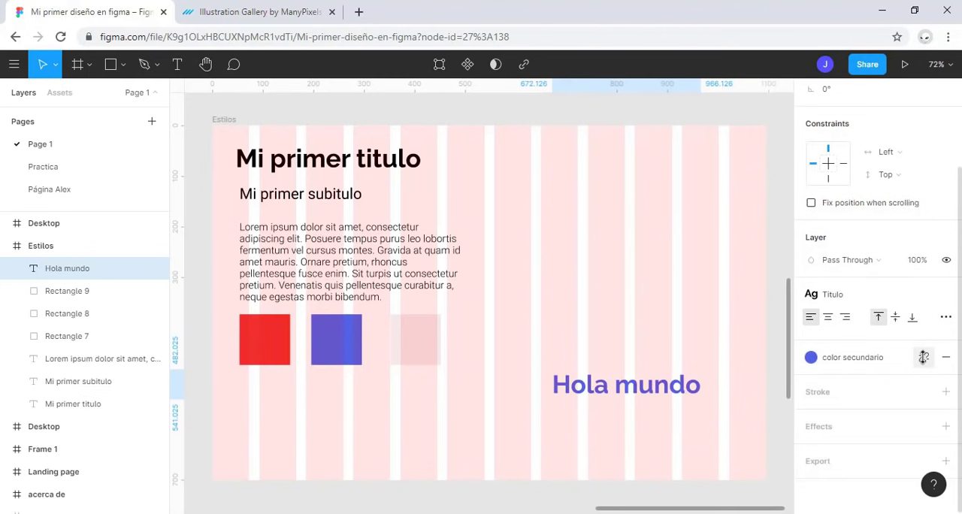
Step: Edit the color secundario style, trying 47E6B1, 4D8AF0 and 8E54E9 and settling on the document color 6C63FF
{"action": "left_click", "coordinate": [832, 357]}
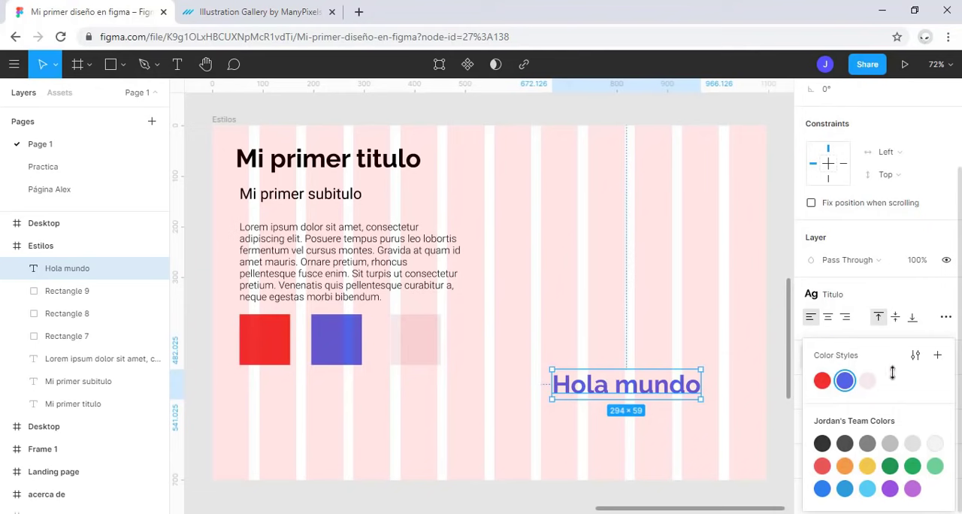
{"action": "left_click", "coordinate": [914, 355]}
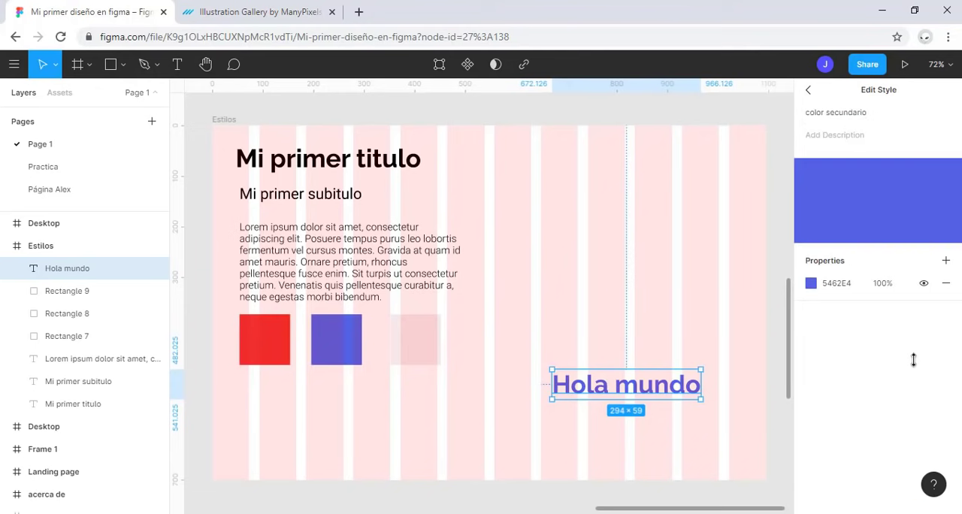
{"action": "left_click", "coordinate": [810, 283]}
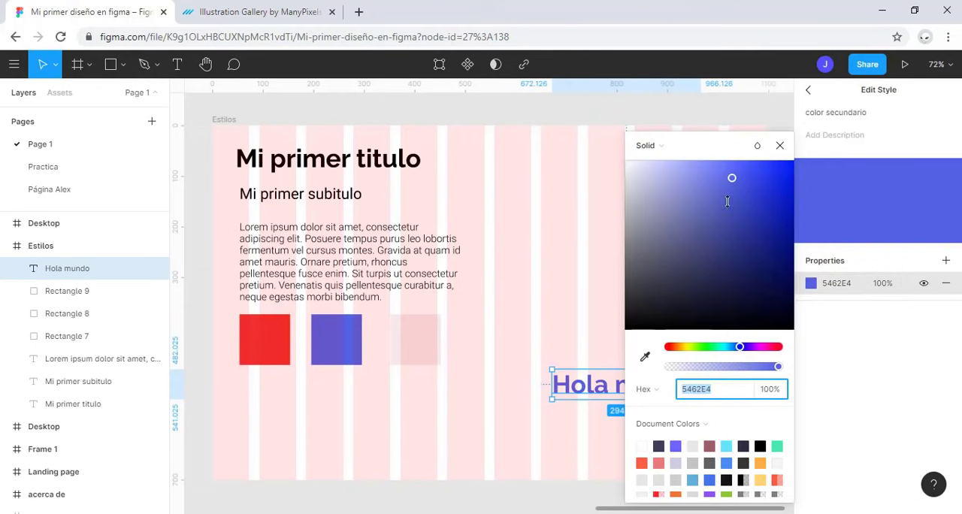
{"action": "left_click_drag", "start_coordinate": [714, 146], "coordinate": [140, 140]}
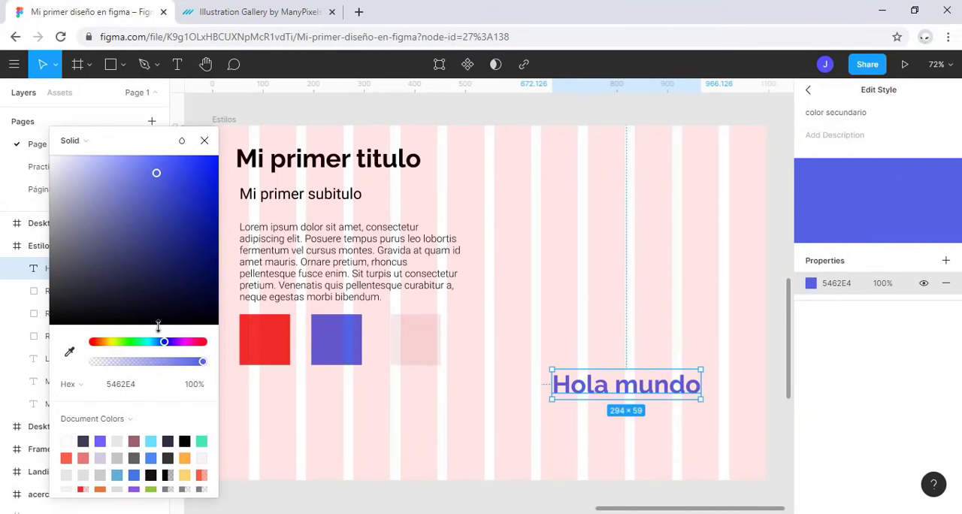
{"action": "left_click", "coordinate": [184, 441]}
{"action": "left_click", "coordinate": [201, 441]}
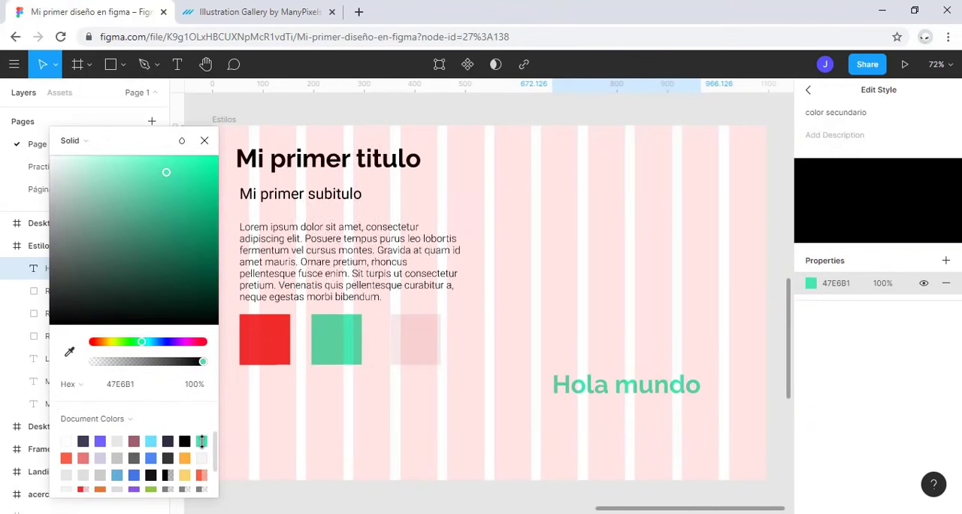
{"action": "left_click", "coordinate": [150, 458]}
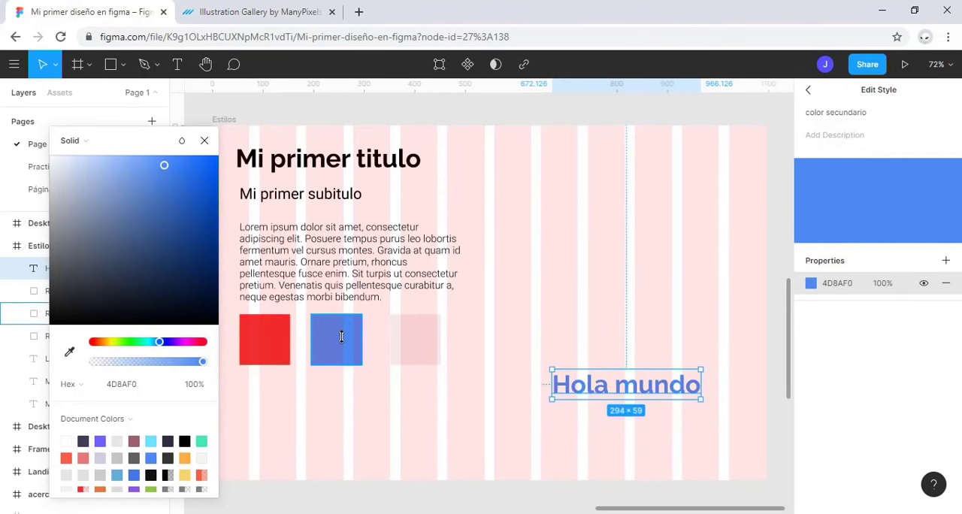
{"action": "left_click", "coordinate": [100, 440]}
{"action": "scroll", "coordinate": [136, 443], "scroll_direction": "down", "scroll_amount": 2}
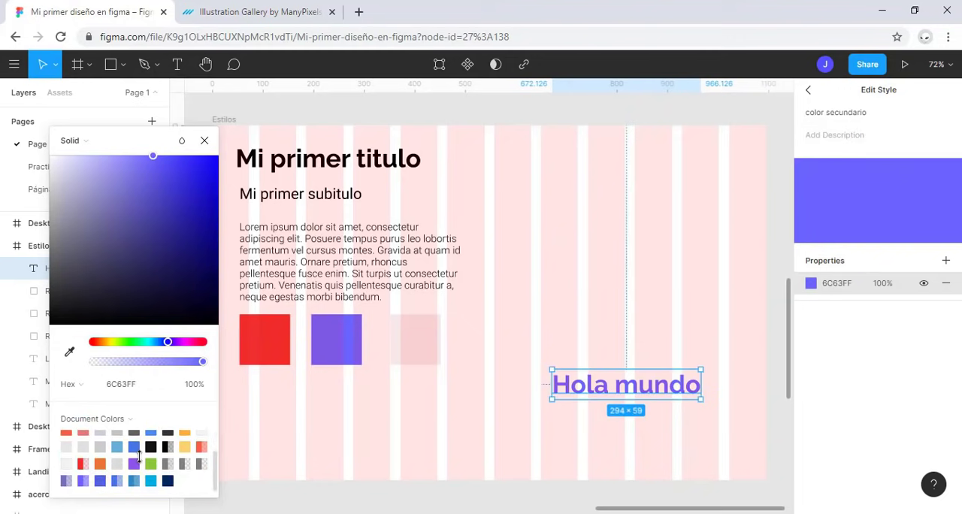
{"action": "left_click", "coordinate": [135, 460]}
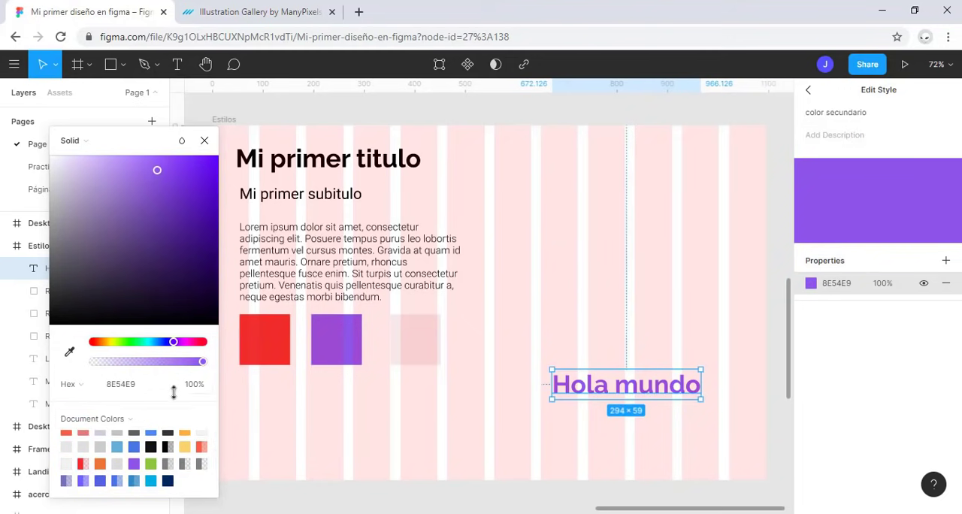
{"action": "scroll", "coordinate": [106, 451], "scroll_direction": "up", "scroll_amount": 2}
{"action": "left_click", "coordinate": [100, 441]}
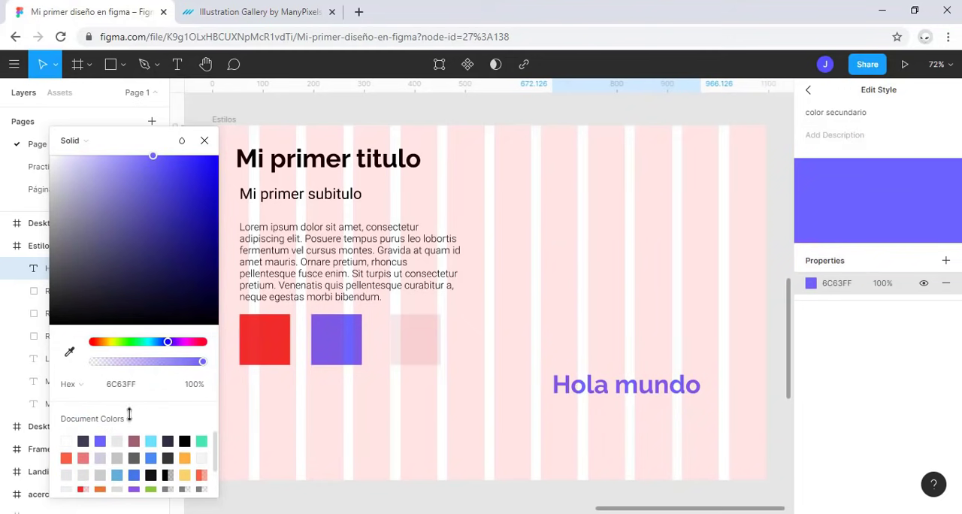
{"action": "left_click", "coordinate": [204, 140]}
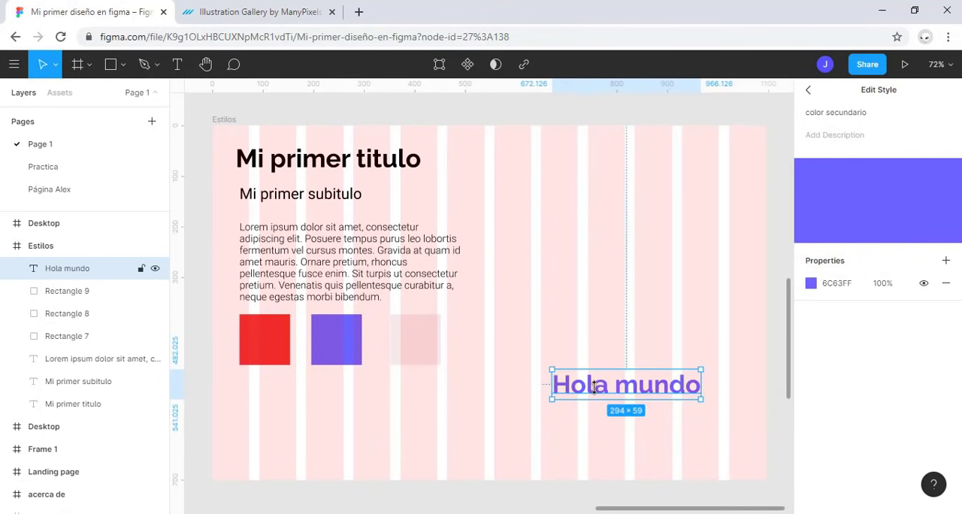
Step: Delete the "Hola mundo" text and set the subtitulo text style's font to Raleway
{"action": "key", "text": "Delete"}
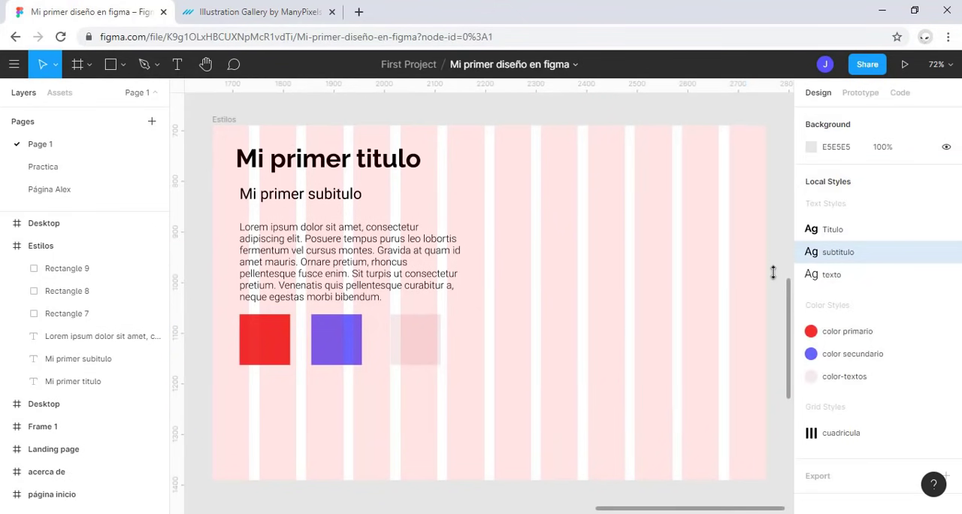
{"action": "left_click", "coordinate": [945, 253]}
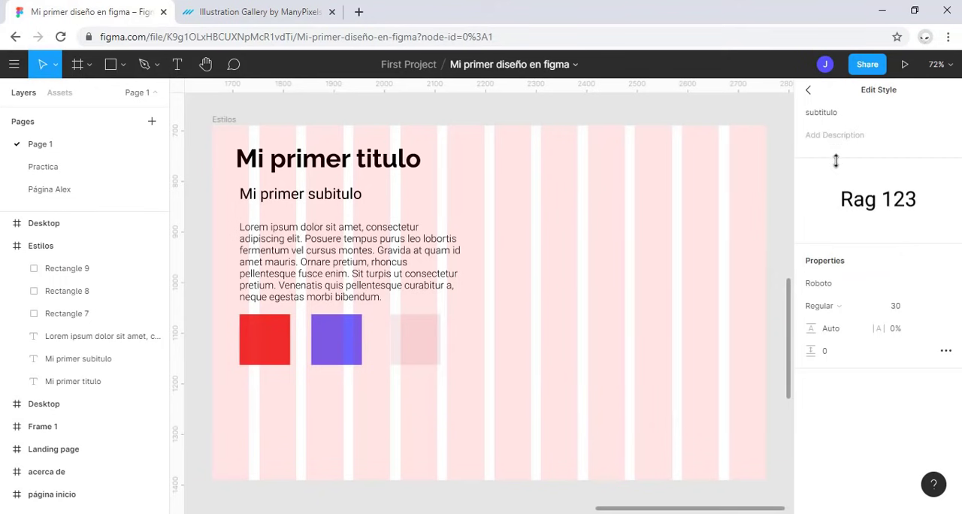
{"action": "left_click", "coordinate": [839, 284]}
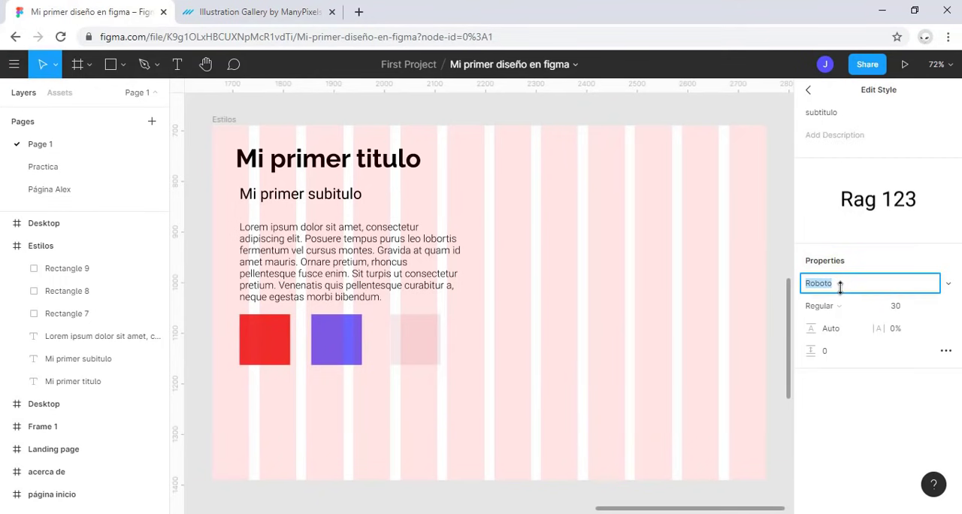
{"action": "type", "text": "Raleway"}
{"action": "key", "text": "Return"}
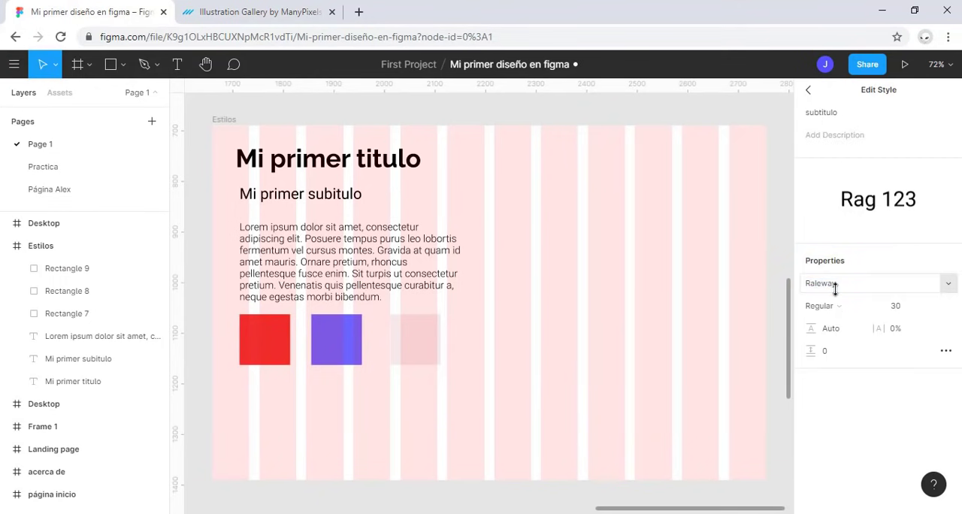
{"action": "left_click", "coordinate": [807, 90]}
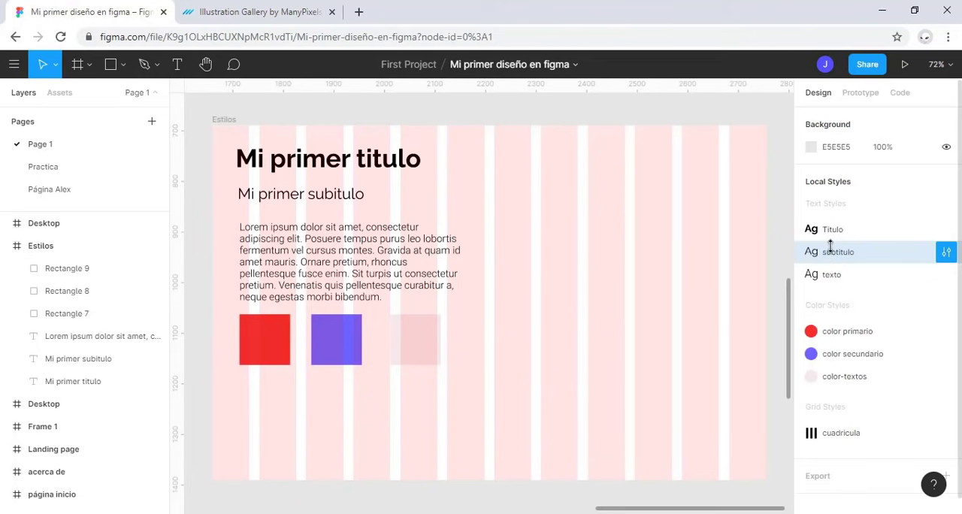
Step: Set the texto text style's font to Raleway
{"action": "left_click", "coordinate": [946, 274]}
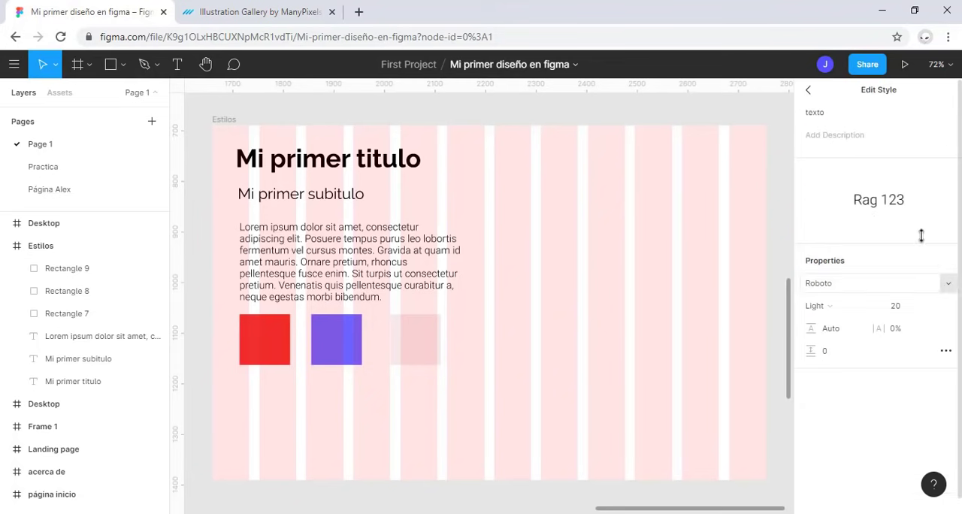
{"action": "left_click", "coordinate": [838, 280]}
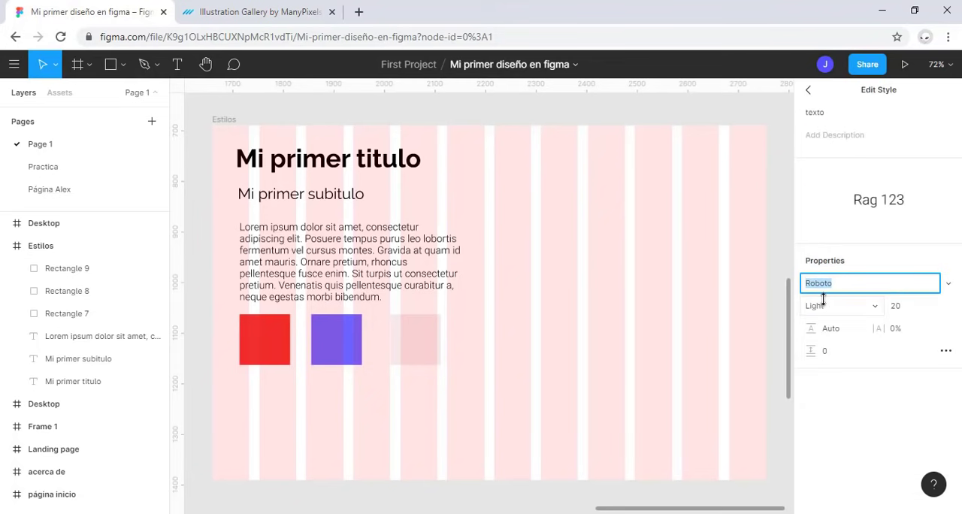
{"action": "type", "text": "Raleway"}
{"action": "key", "text": "Return"}
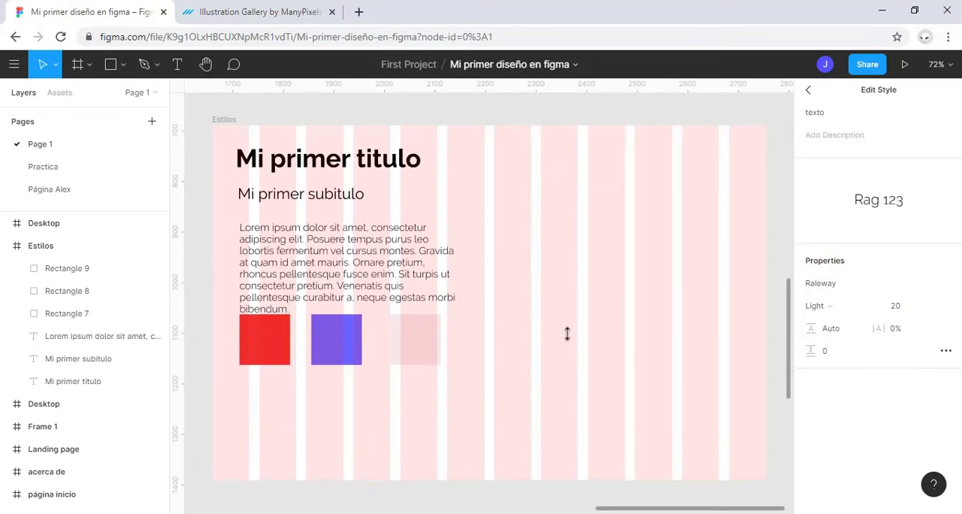
Step: Nudge the Lorem ipsum paragraph up slightly to leave a gap above the color swatches
{"action": "left_click", "coordinate": [345, 276]}
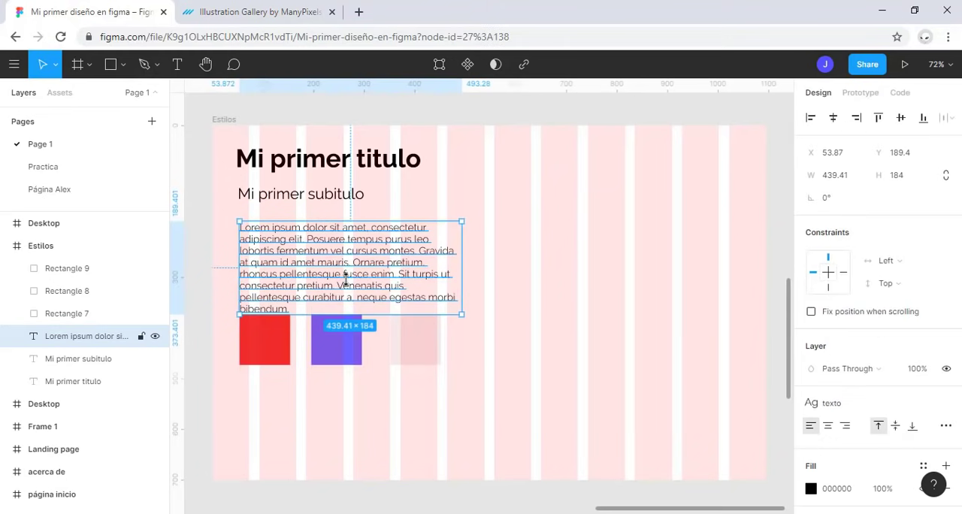
{"action": "key", "text": "Up"}
{"action": "key", "text": "Up"}
{"action": "key", "text": "Up"}
{"action": "key", "text": "Up"}
{"action": "key", "text": "Up"}
{"action": "key", "text": "Up"}
{"action": "key", "text": "Up"}
{"action": "key", "text": "Up"}
{"action": "key", "text": "Up"}
{"action": "key", "text": "Up"}
{"action": "key", "text": "Up"}
{"action": "key", "text": "Up"}
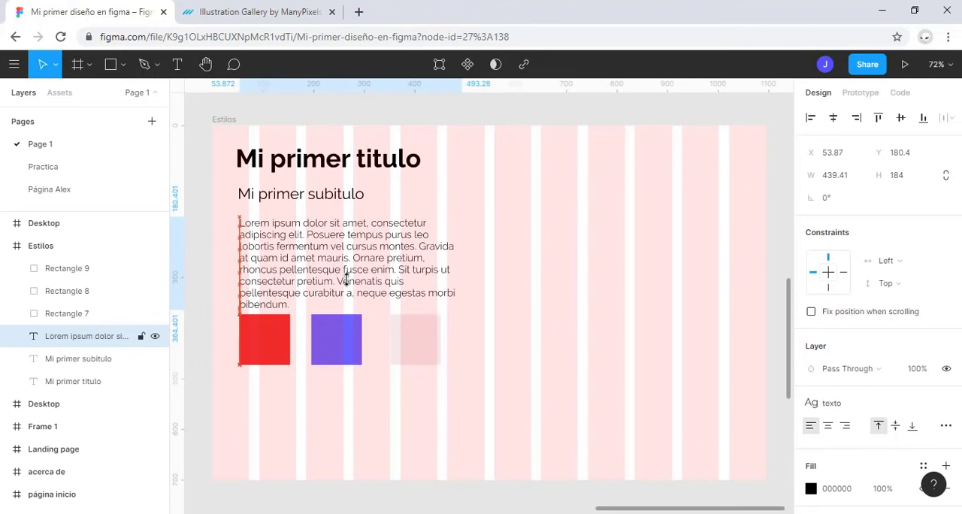
{"action": "left_click", "coordinate": [528, 334]}
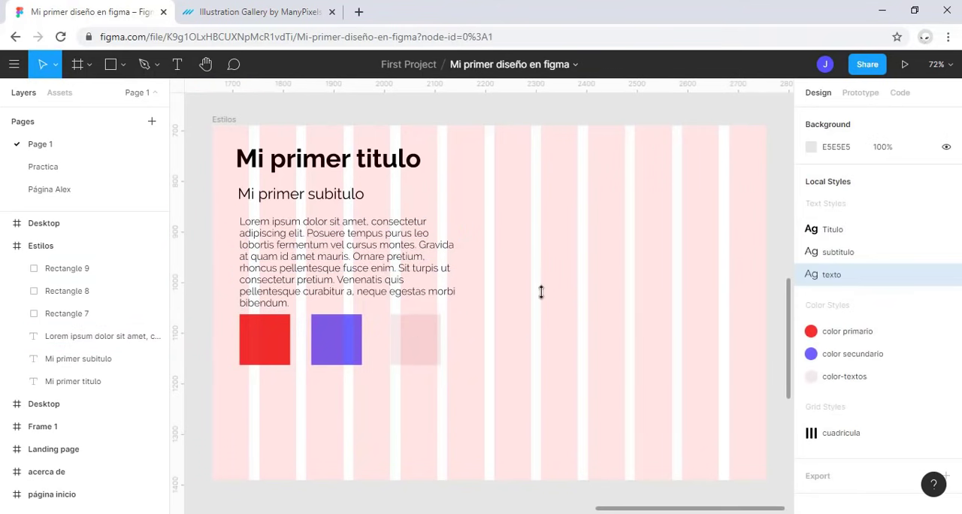
Step: Add an iPhone 11 Pro Max frame in the empty area below the Estilos frame and rename it "landing"
{"action": "key", "text": "shift+1"}
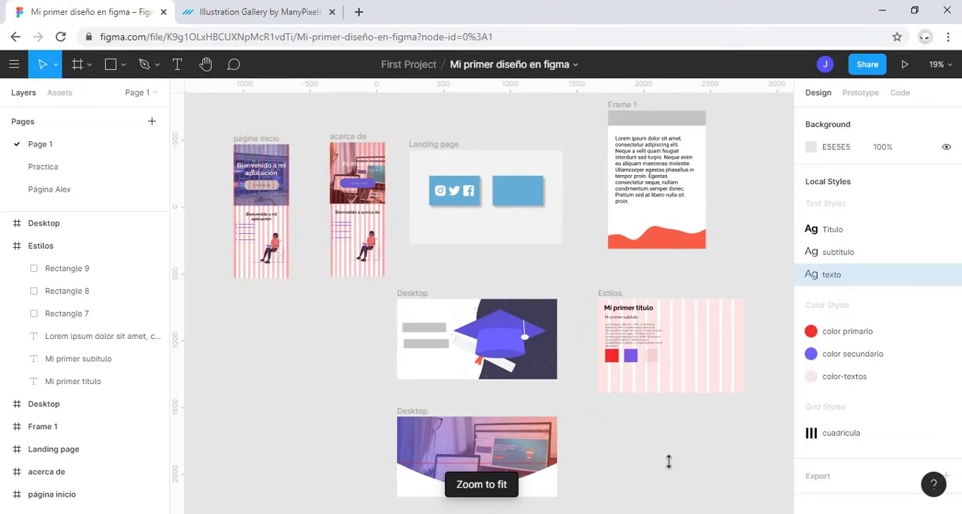
{"action": "scroll", "coordinate": [668, 461], "scroll_direction": "down", "scroll_amount": 5}
{"action": "scroll", "coordinate": [668, 461], "scroll_direction": "right", "scroll_amount": 5}
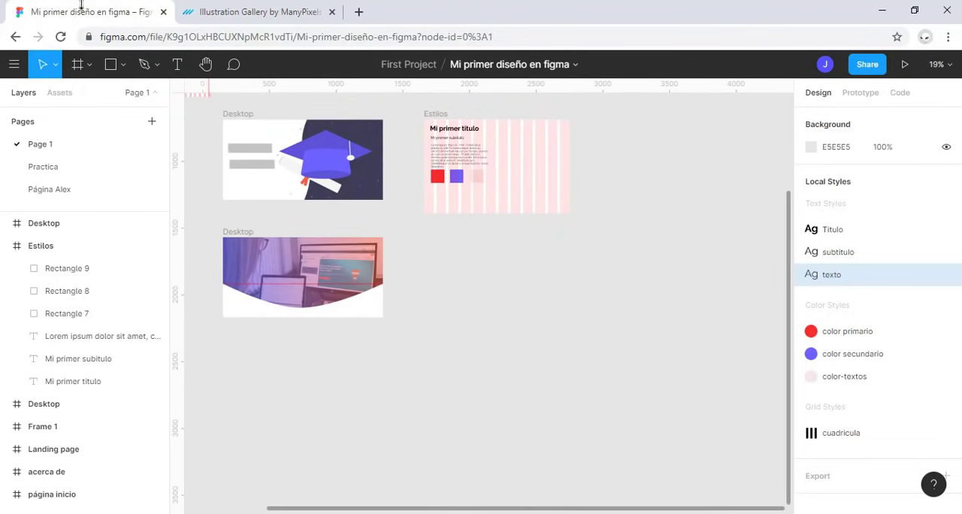
{"action": "left_click", "coordinate": [77, 63]}
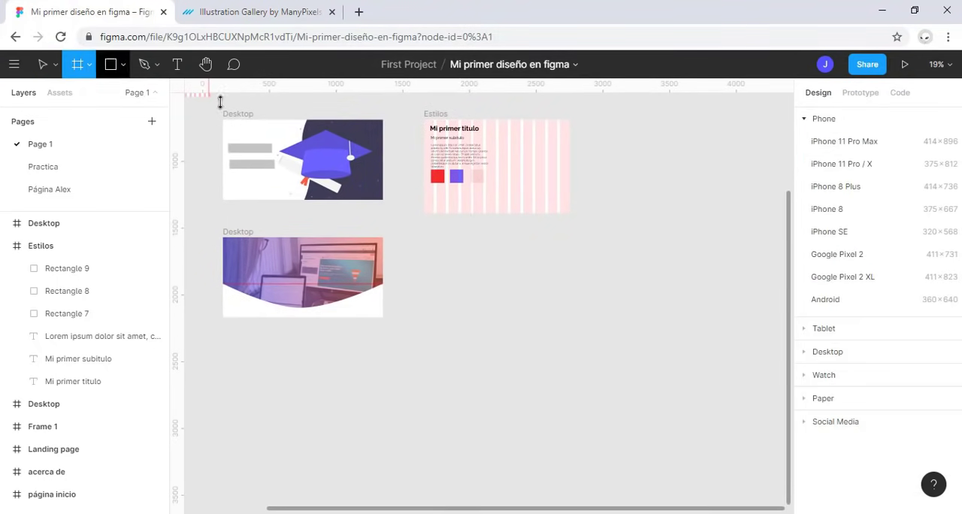
{"action": "left_click", "coordinate": [831, 138]}
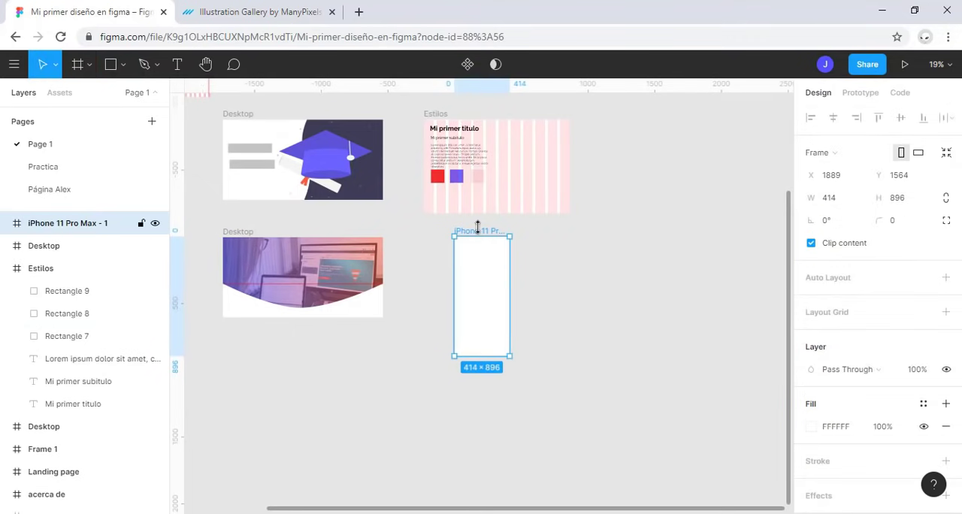
{"action": "double_click", "coordinate": [76, 223]}
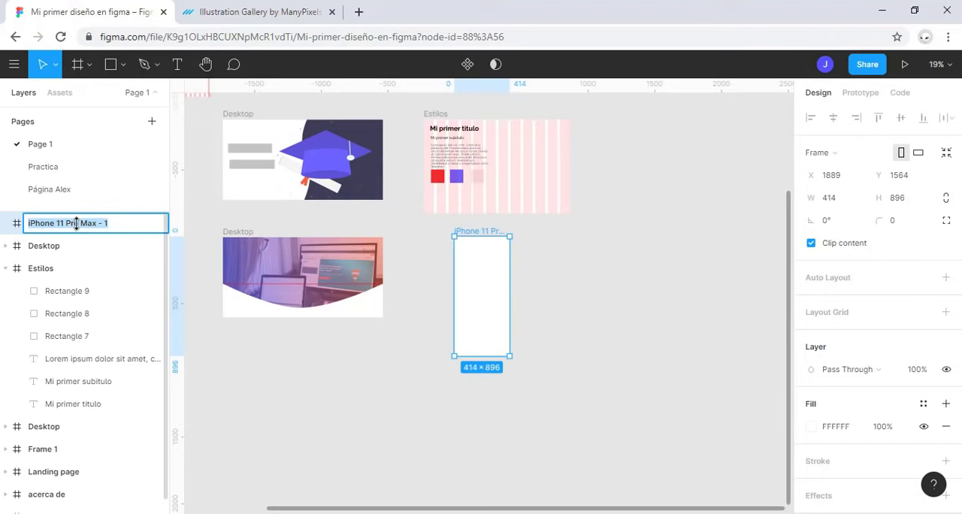
{"action": "type", "text": "landing"}
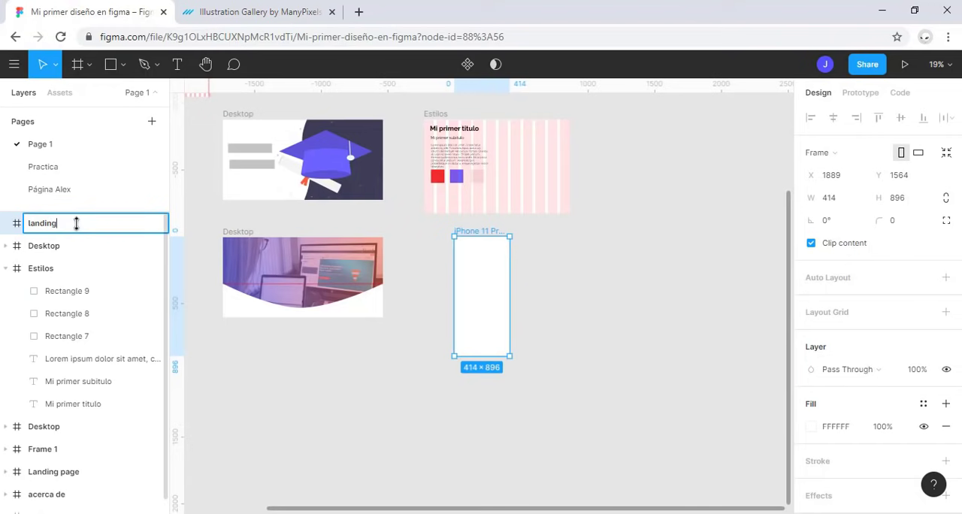
{"action": "key", "text": "Return"}
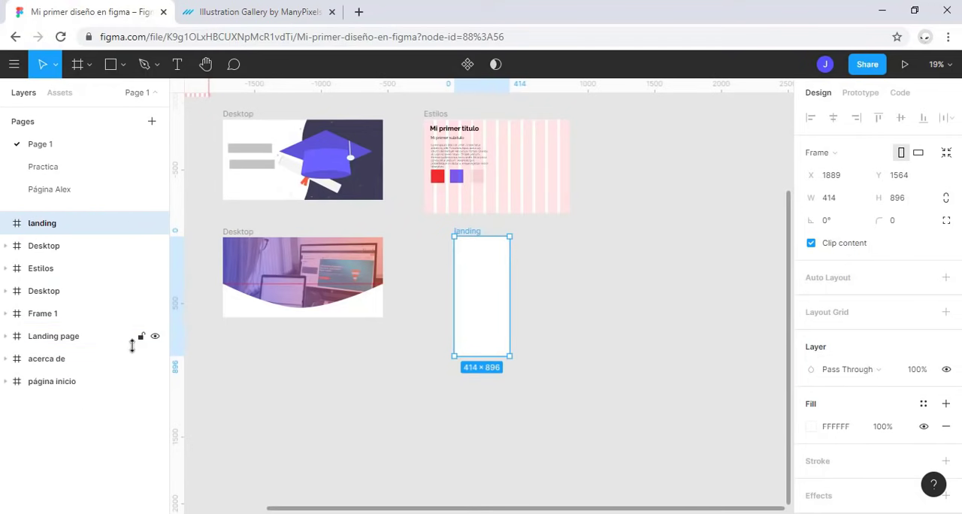
Step: Apply the color secundario fill style and the cuadricula grid style to the landing frame
{"action": "key", "text": "shift+2"}
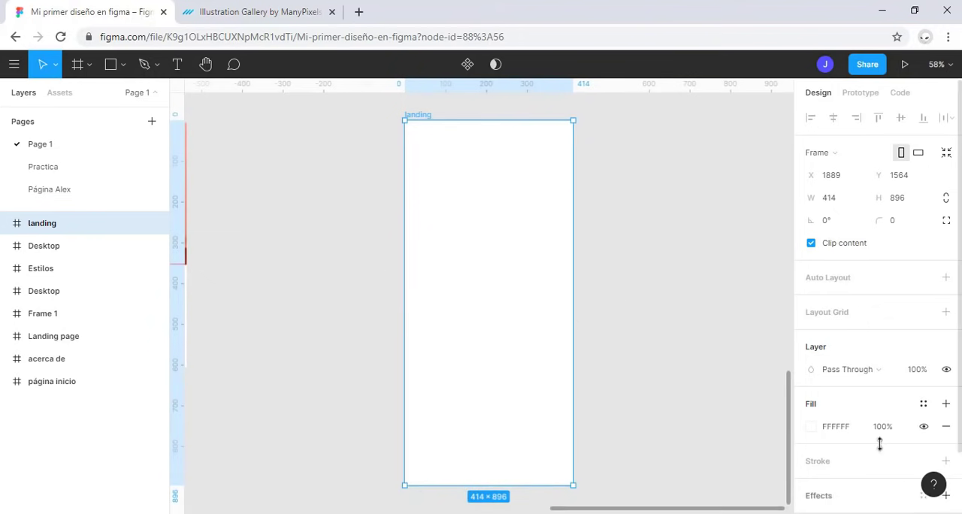
{"action": "left_click", "coordinate": [921, 403]}
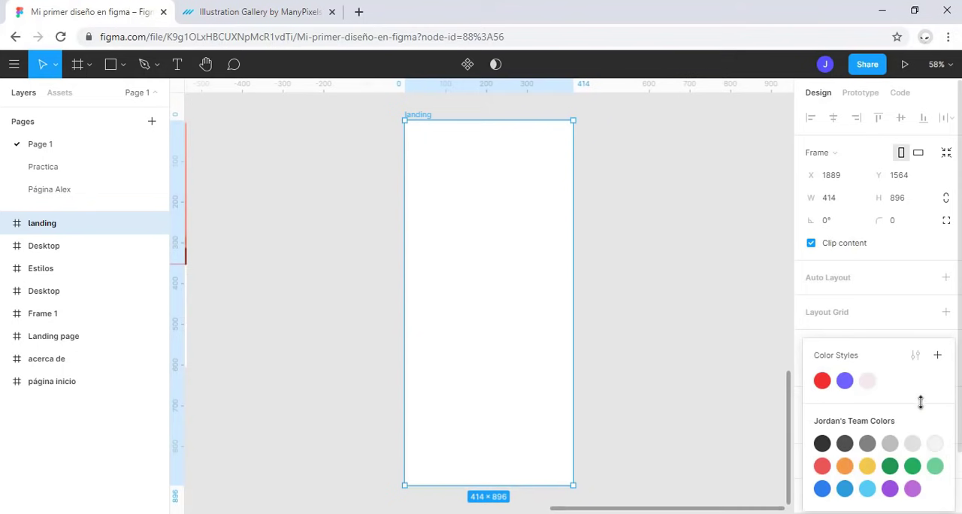
{"action": "left_click", "coordinate": [845, 380]}
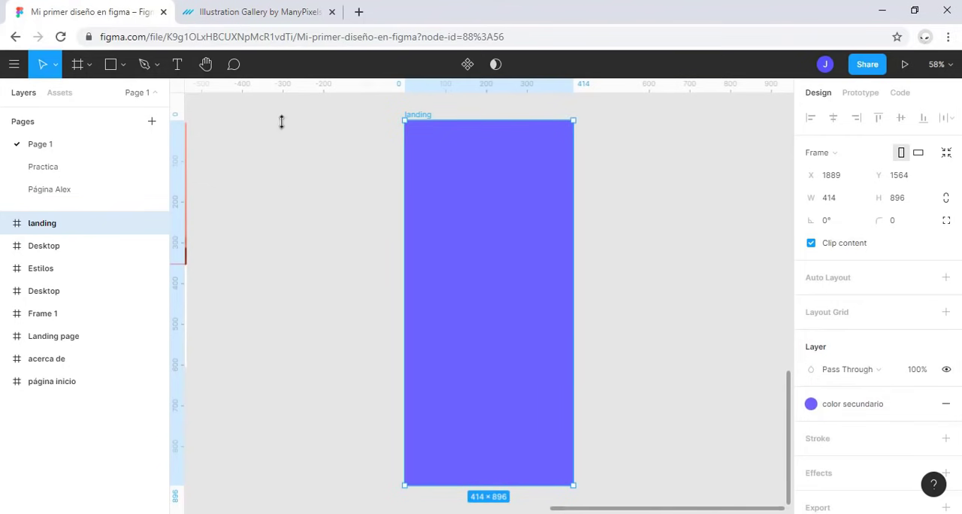
{"action": "left_click", "coordinate": [836, 312]}
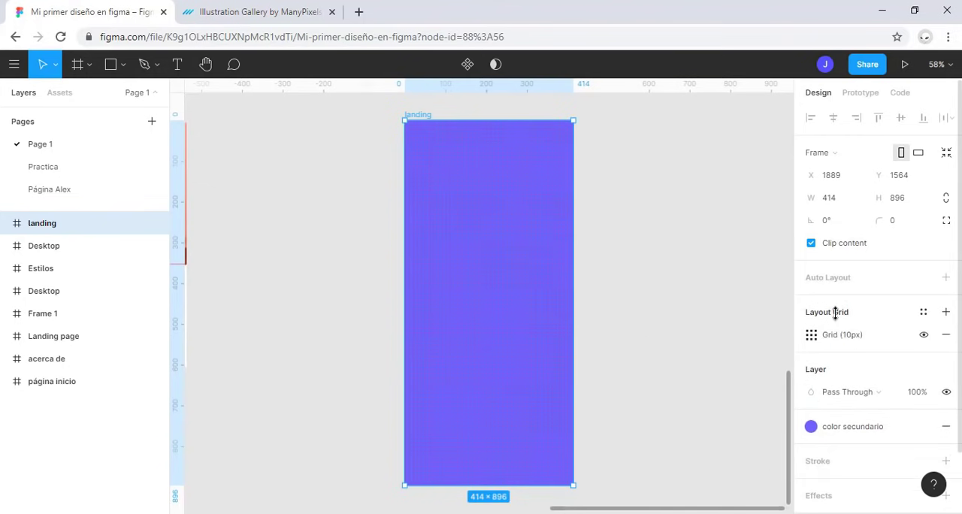
{"action": "left_click", "coordinate": [924, 313]}
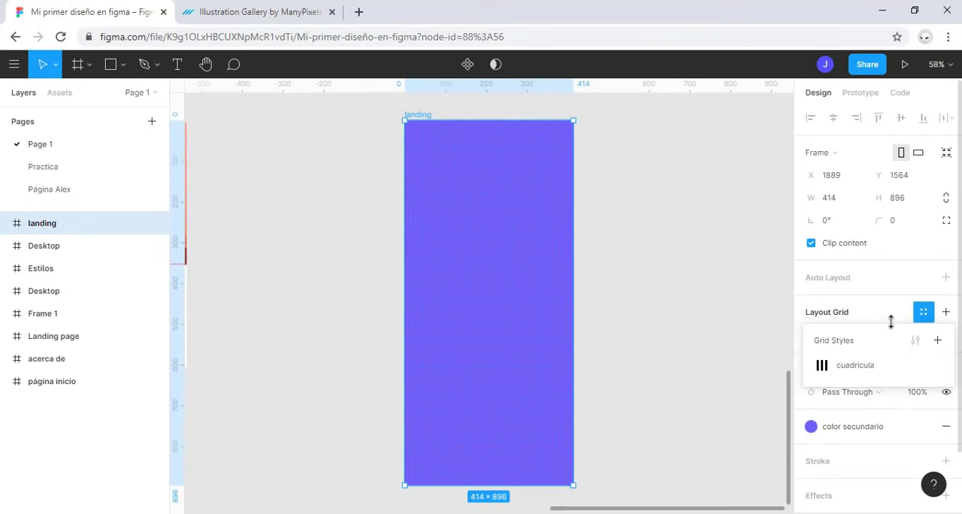
{"action": "left_click", "coordinate": [856, 365]}
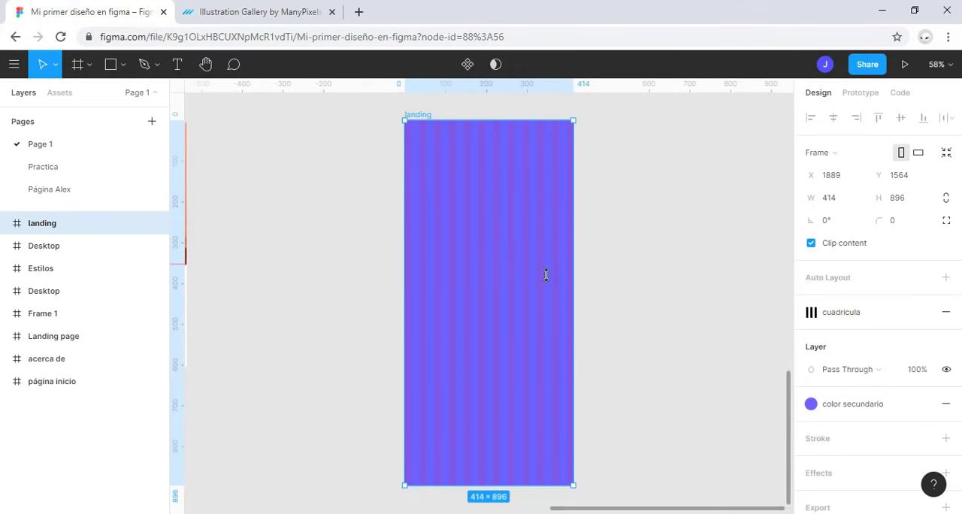
{"action": "left_click", "coordinate": [61, 92]}
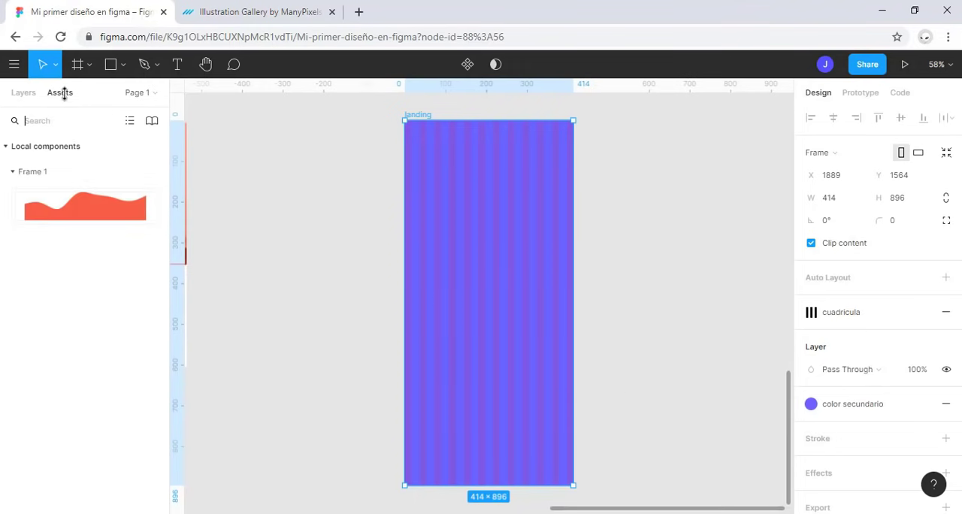
{"action": "left_click_drag", "start_coordinate": [66, 199], "coordinate": [481, 342]}
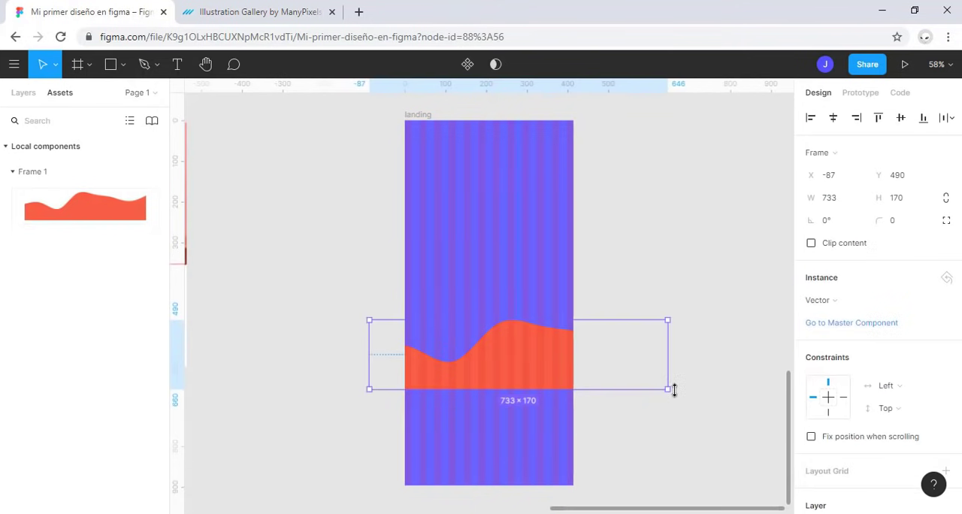
{"action": "left_click_drag", "start_coordinate": [672, 387], "coordinate": [499, 357]}
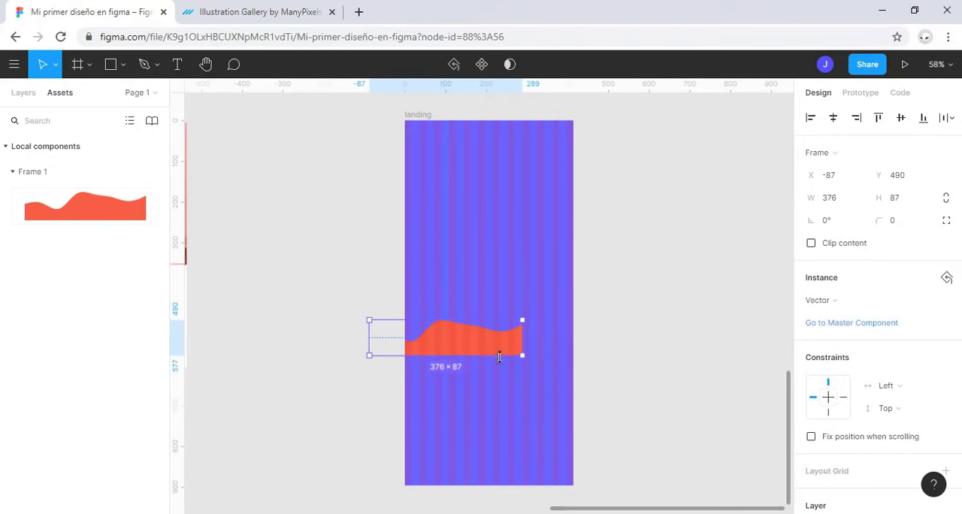
{"action": "left_click_drag", "start_coordinate": [500, 395], "coordinate": [506, 466]}
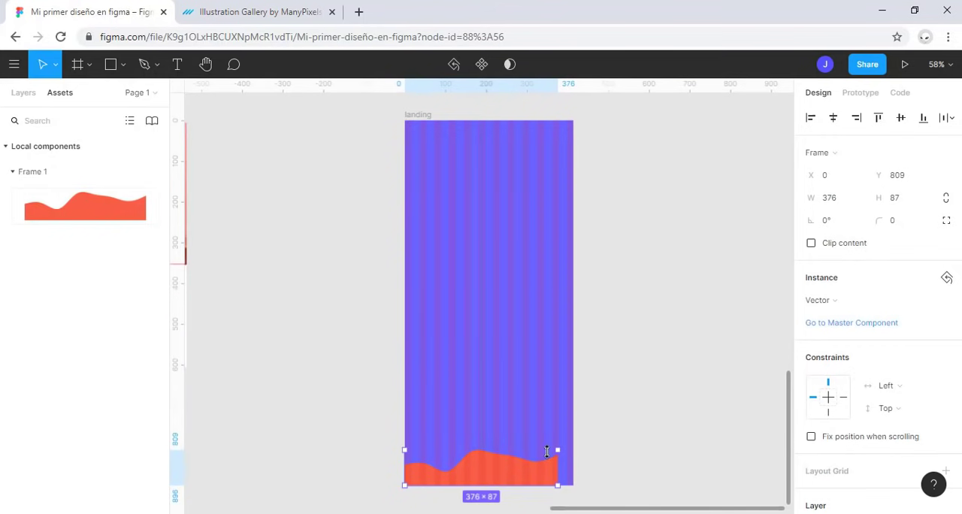
{"action": "left_click_drag", "start_coordinate": [555, 449], "coordinate": [601, 390]}
{"action": "left_click_drag", "start_coordinate": [528, 458], "coordinate": [506, 459]}
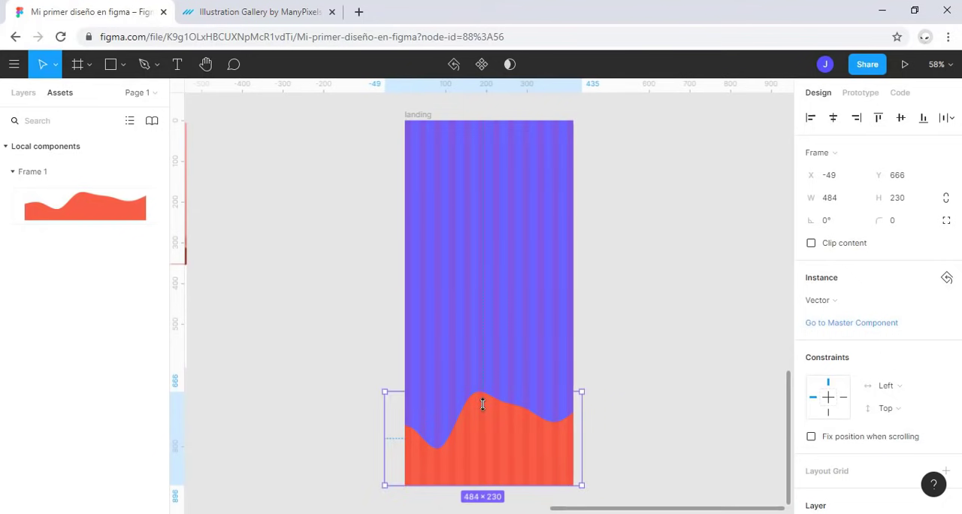
{"action": "key", "text": "Delete"}
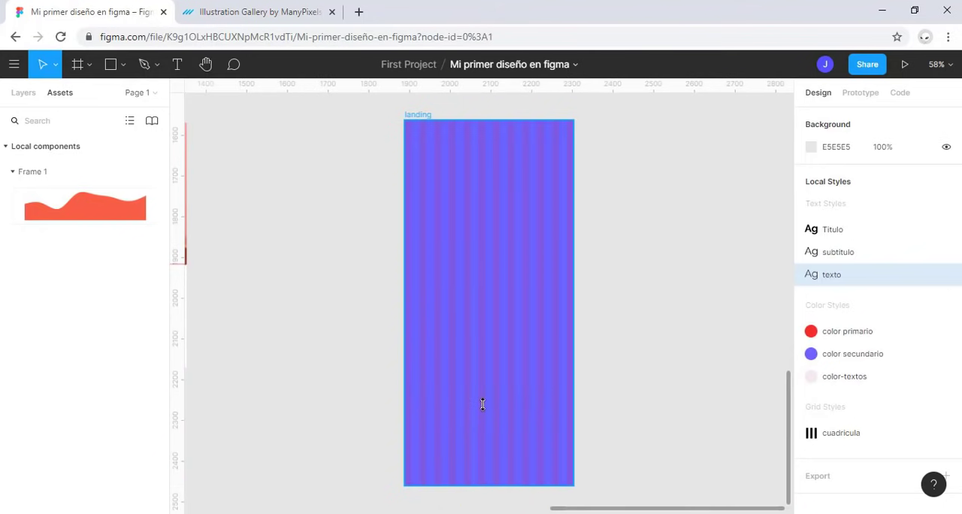
Step: Draw a closed nine-point outline with the Pen tool, zigzagging across the lower part of the landing frame and extending past its sides and bottom
{"action": "left_click", "coordinate": [10, 92]}
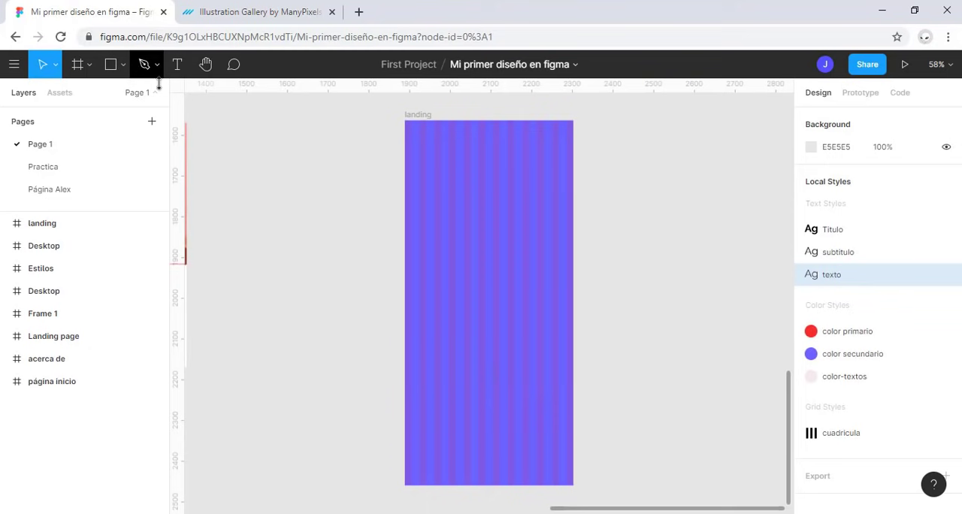
{"action": "left_click", "coordinate": [143, 62]}
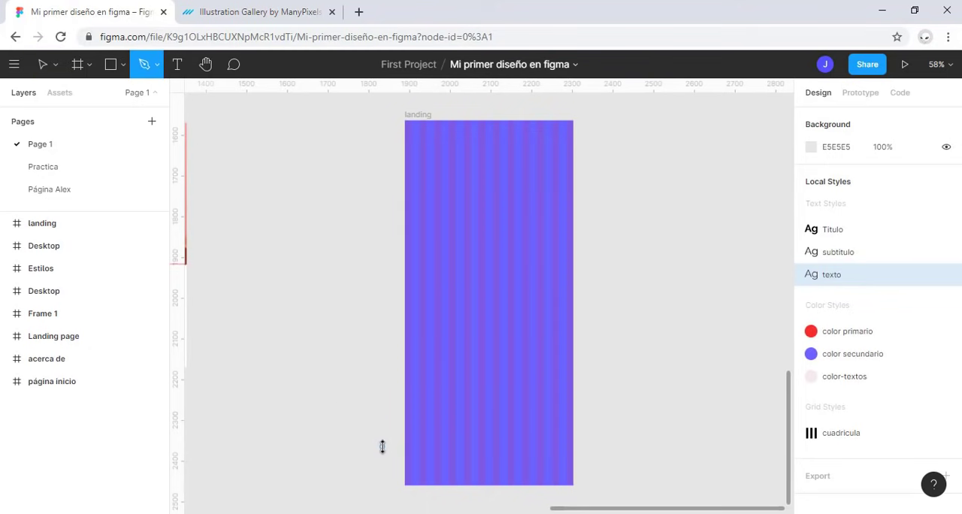
{"action": "left_click", "coordinate": [386, 417]}
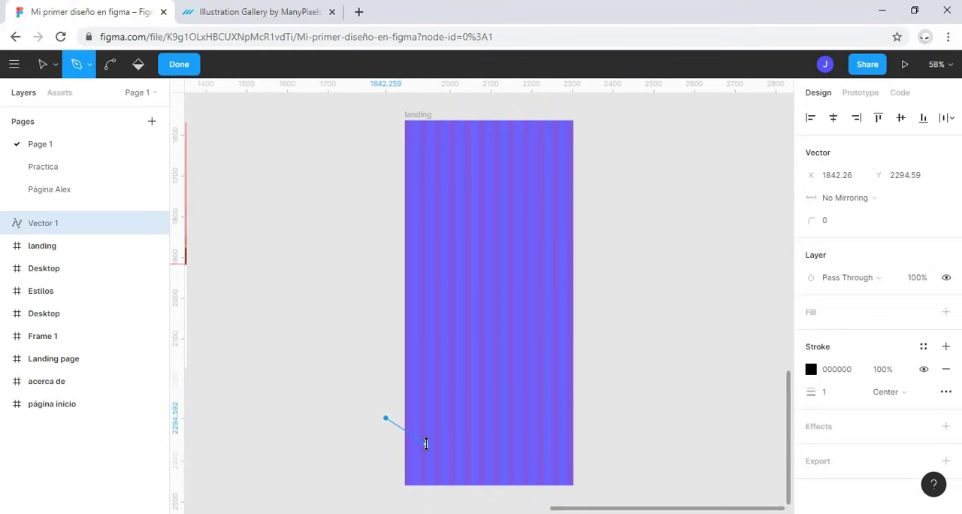
{"action": "left_click", "coordinate": [426, 443]}
{"action": "left_click", "coordinate": [455, 403]}
{"action": "left_click", "coordinate": [493, 422]}
{"action": "left_click", "coordinate": [515, 364]}
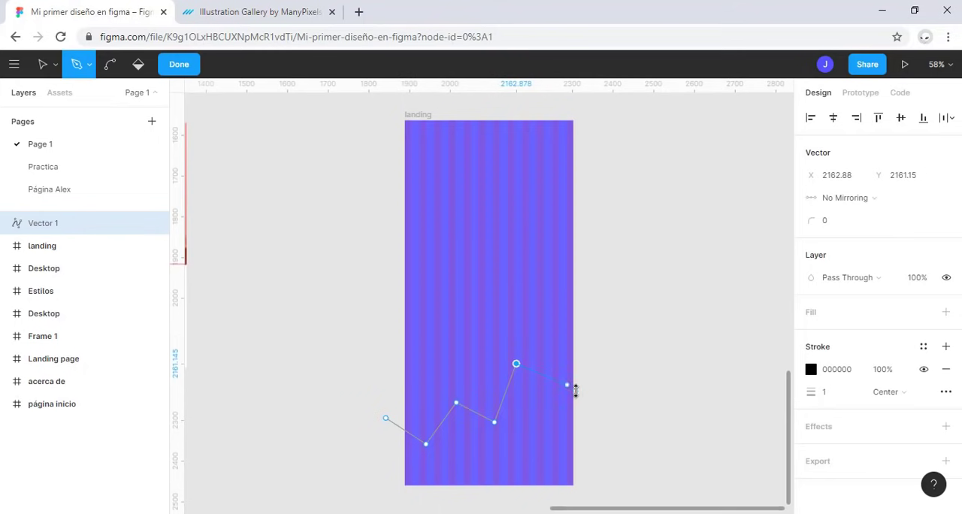
{"action": "left_click", "coordinate": [575, 390]}
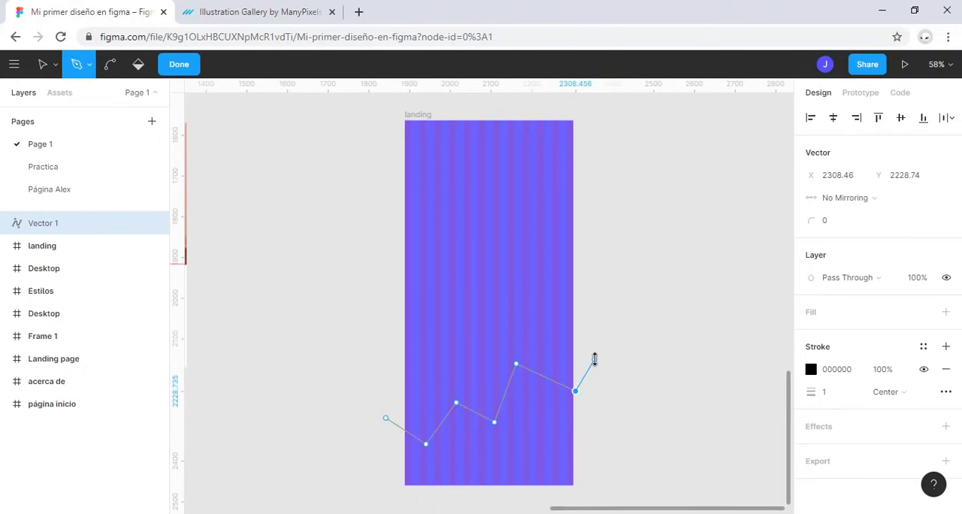
{"action": "left_click", "coordinate": [593, 359]}
{"action": "left_click", "coordinate": [593, 499]}
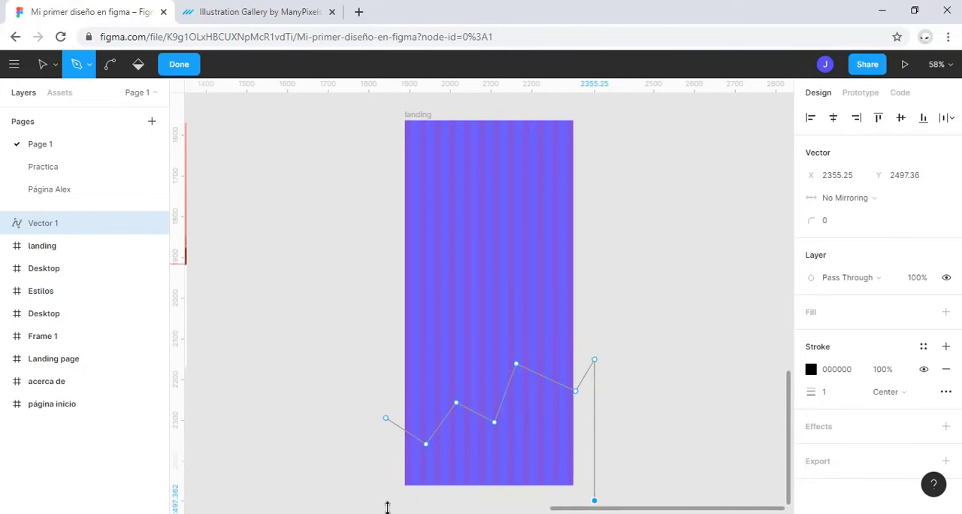
{"action": "left_click", "coordinate": [381, 500]}
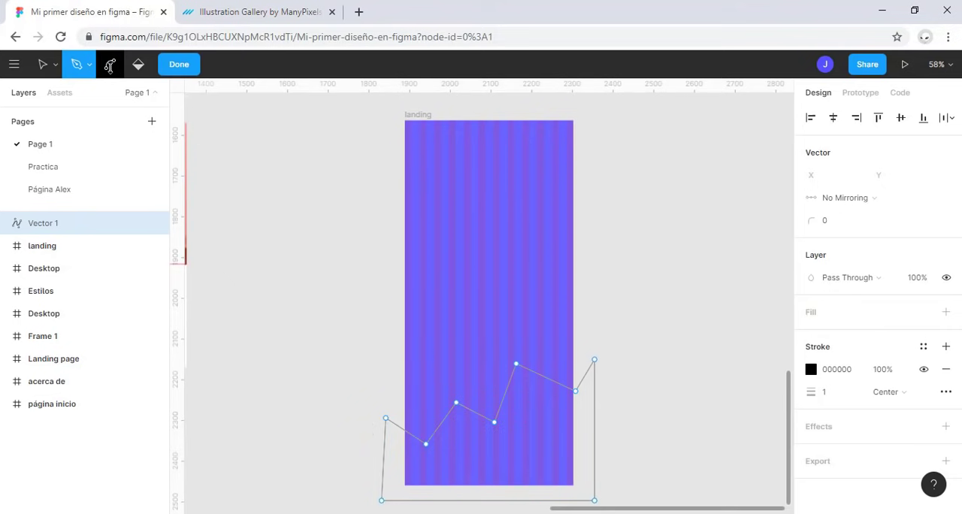
Step: Bend the zigzag points along the outline's top edge into smooth waves, giving a shape about 590 × 362
{"action": "left_click", "coordinate": [109, 65]}
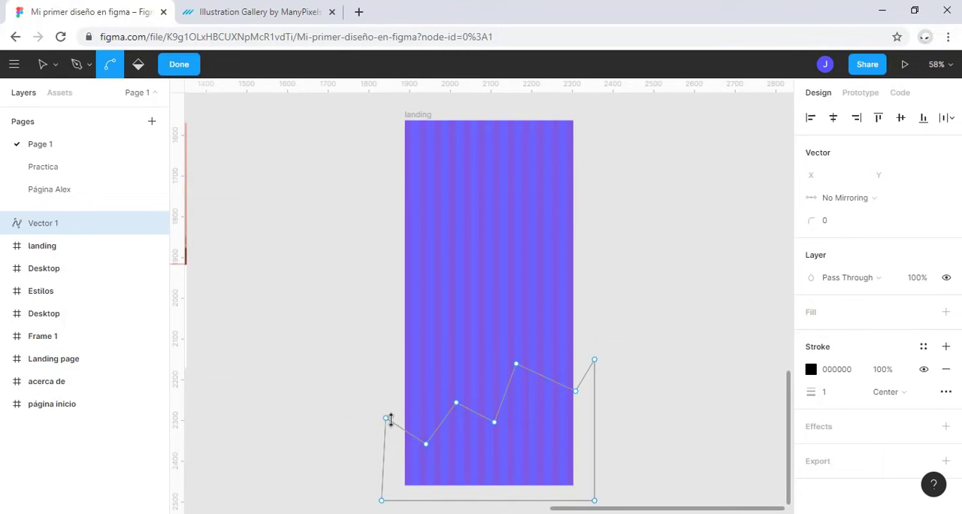
{"action": "left_click_drag", "start_coordinate": [383, 417], "coordinate": [445, 440]}
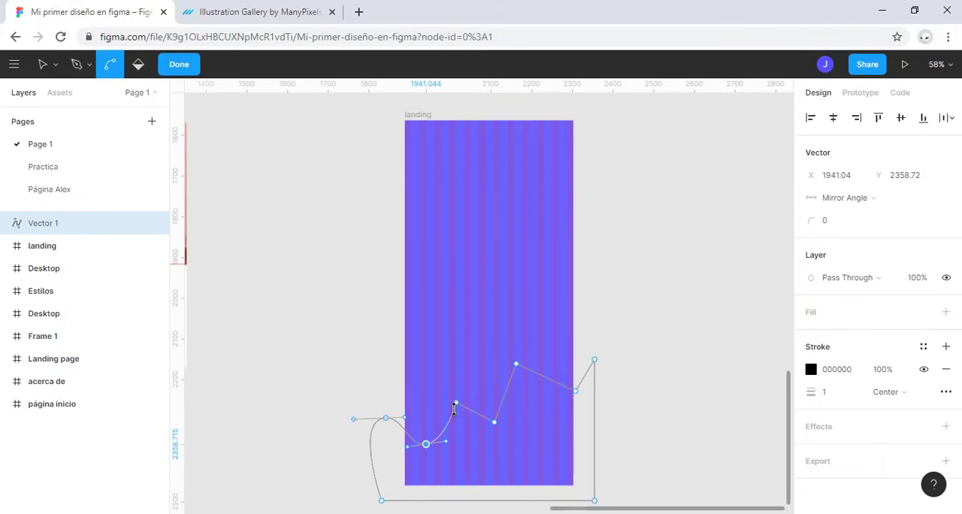
{"action": "left_click_drag", "start_coordinate": [455, 404], "coordinate": [518, 418]}
{"action": "left_click", "coordinate": [515, 363]}
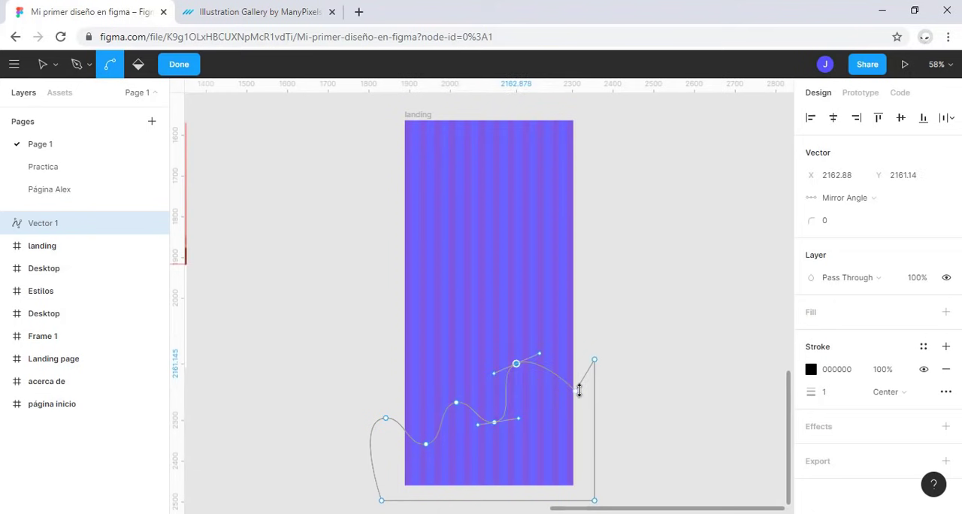
{"action": "left_click", "coordinate": [576, 391]}
{"action": "left_click", "coordinate": [595, 360]}
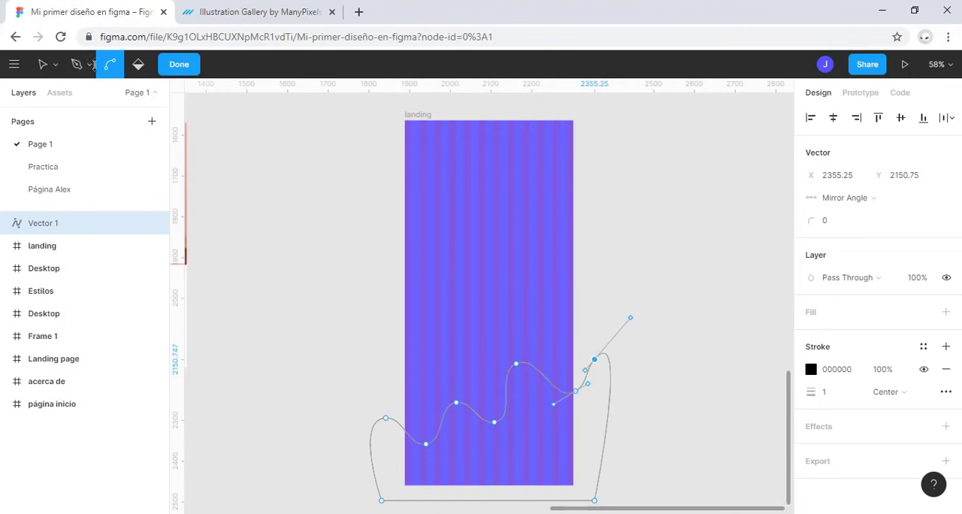
Step: Fill the wave shape with white (FFFFFF) and remove its stroke
{"action": "left_click", "coordinate": [143, 66]}
{"action": "left_click", "coordinate": [541, 445]}
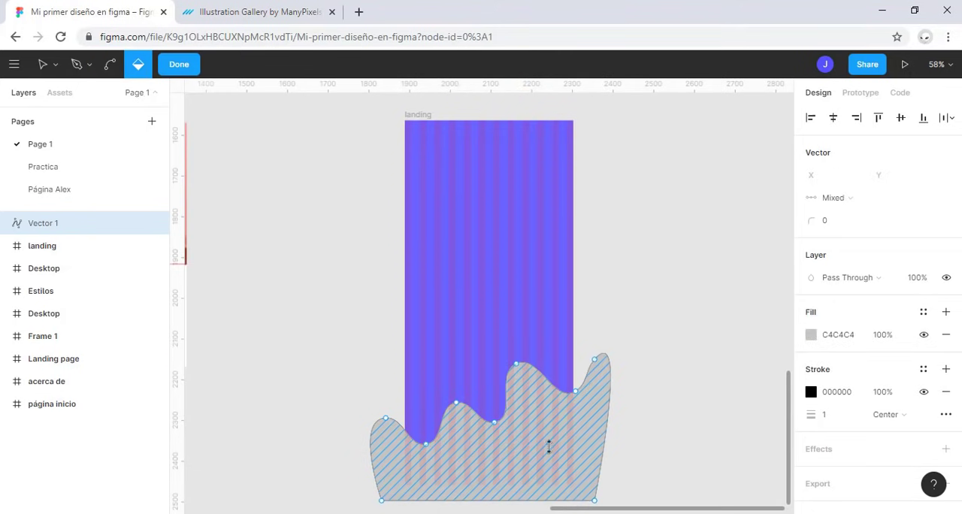
{"action": "left_click", "coordinate": [810, 335]}
{"action": "left_click", "coordinate": [627, 162]}
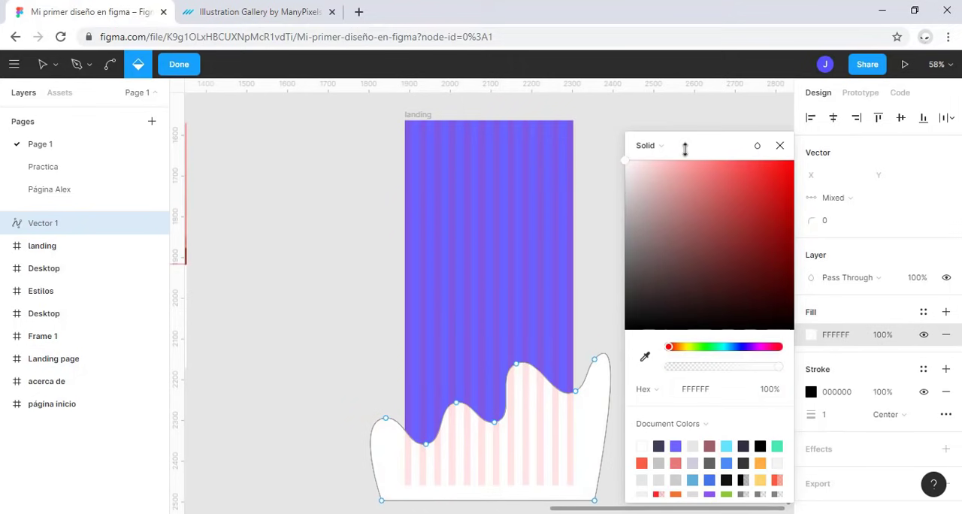
{"action": "left_click", "coordinate": [782, 147]}
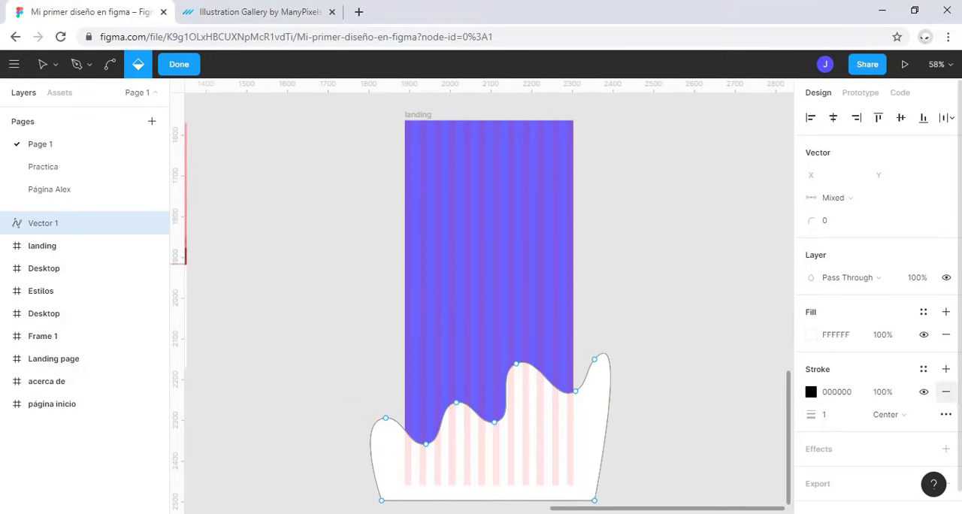
{"action": "left_click", "coordinate": [946, 391]}
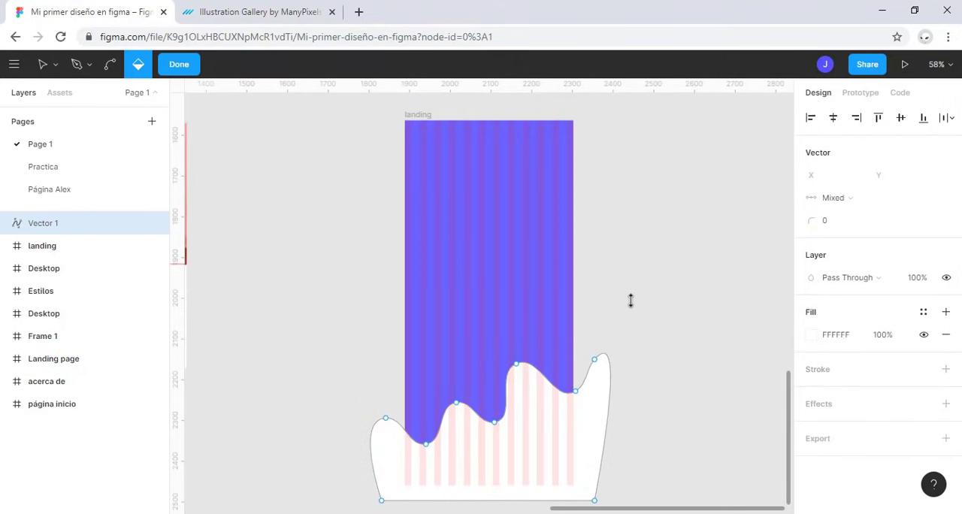
Step: Rename the wave vector "wave" and move it inside the landing frame so it is clipped by the frame
{"action": "double_click", "coordinate": [34, 223]}
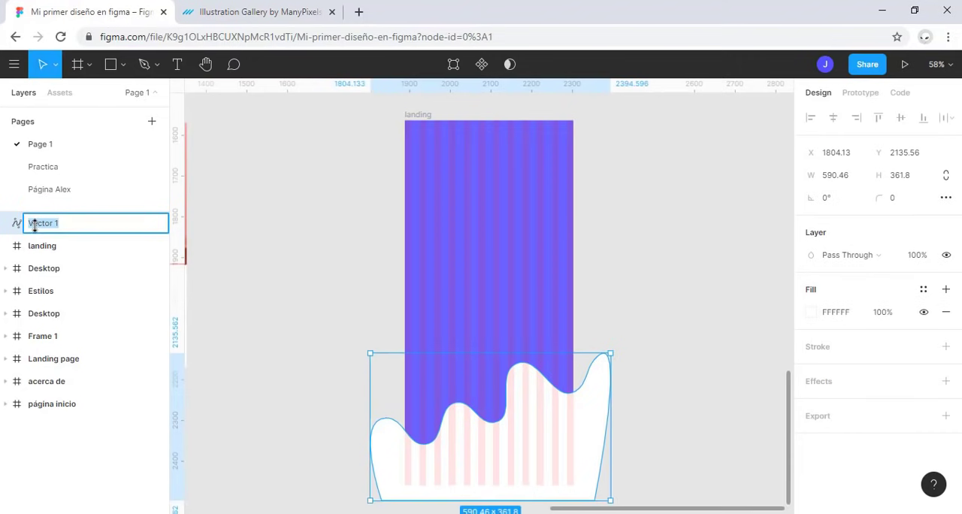
{"action": "type", "text": "ola"}
{"action": "key", "text": "Return"}
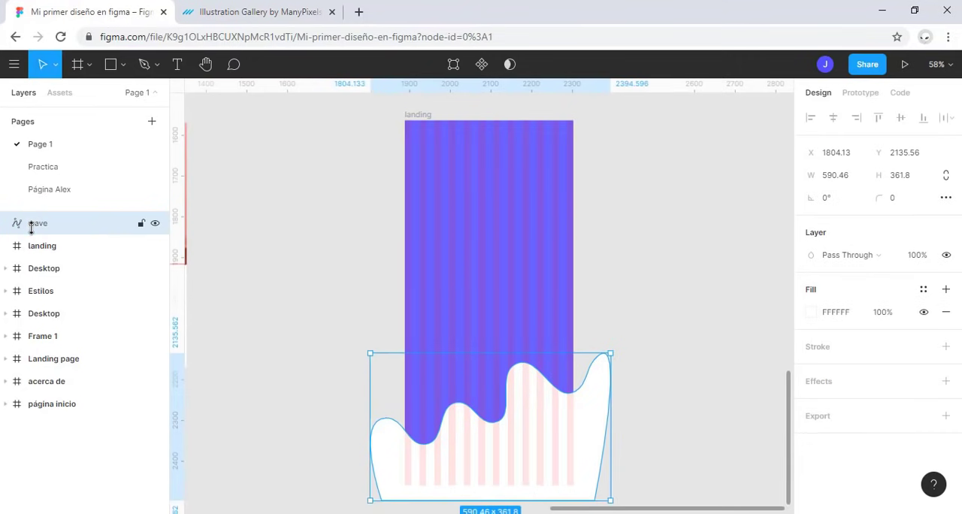
{"action": "left_click_drag", "start_coordinate": [28, 223], "coordinate": [86, 251]}
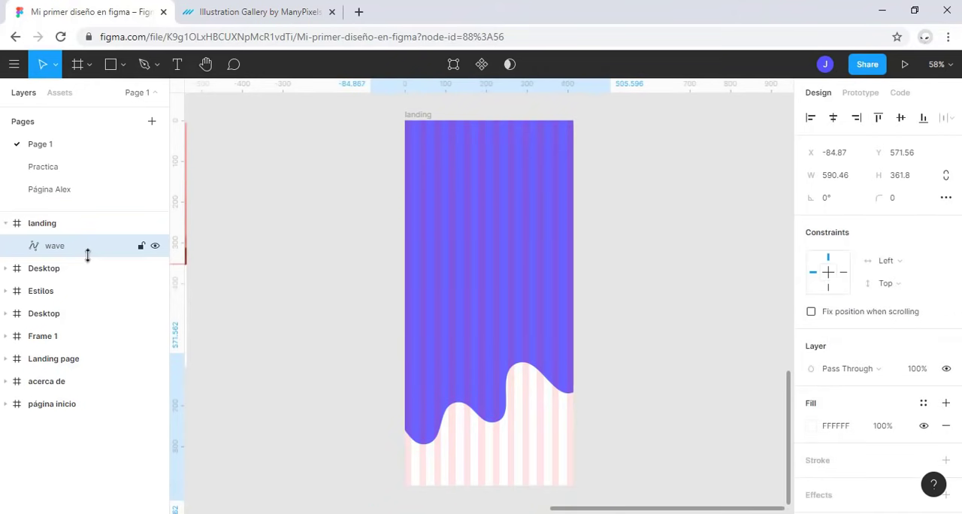
{"action": "left_click", "coordinate": [654, 318]}
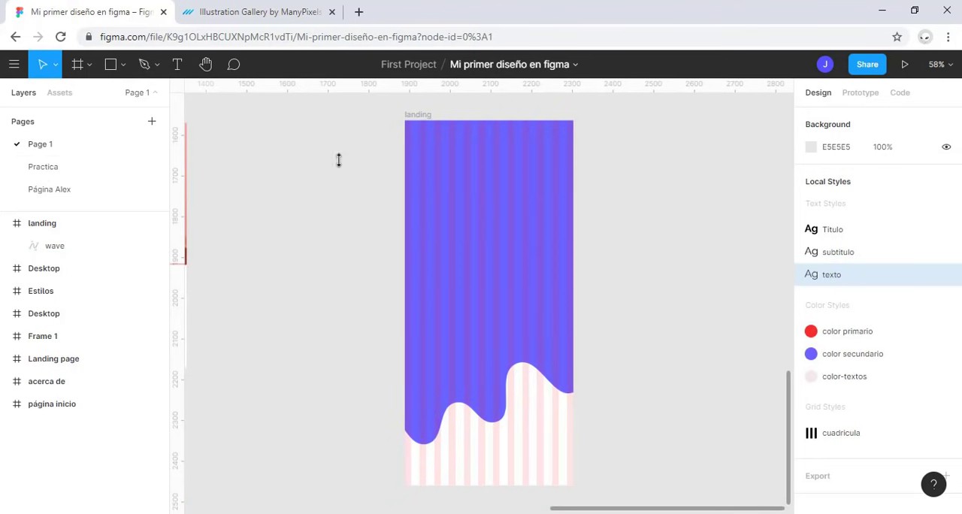
Step: Add vertical guides just inside the landing frame's left and right edges and hide the layout grid
{"action": "left_click_drag", "start_coordinate": [184, 266], "coordinate": [413, 325]}
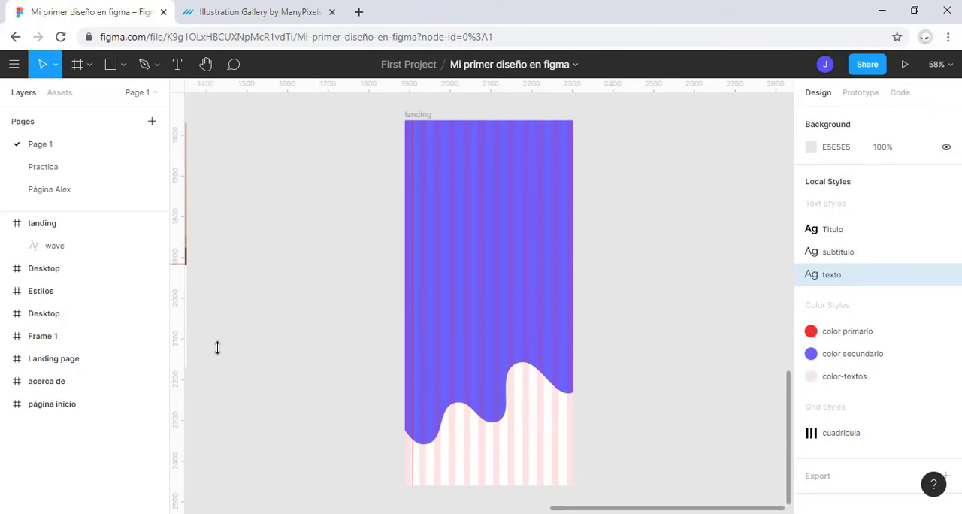
{"action": "left_click_drag", "start_coordinate": [179, 356], "coordinate": [567, 372]}
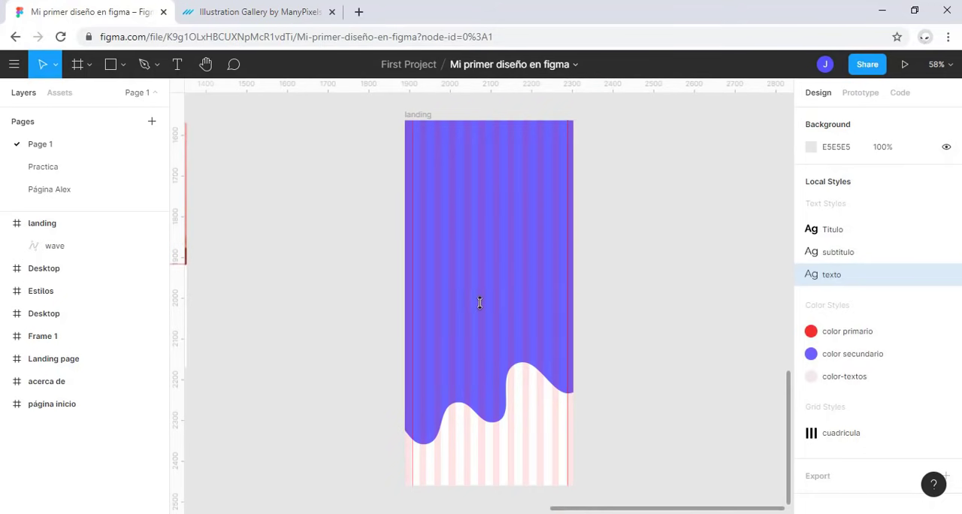
{"action": "key", "text": "ctrl+shift+4"}
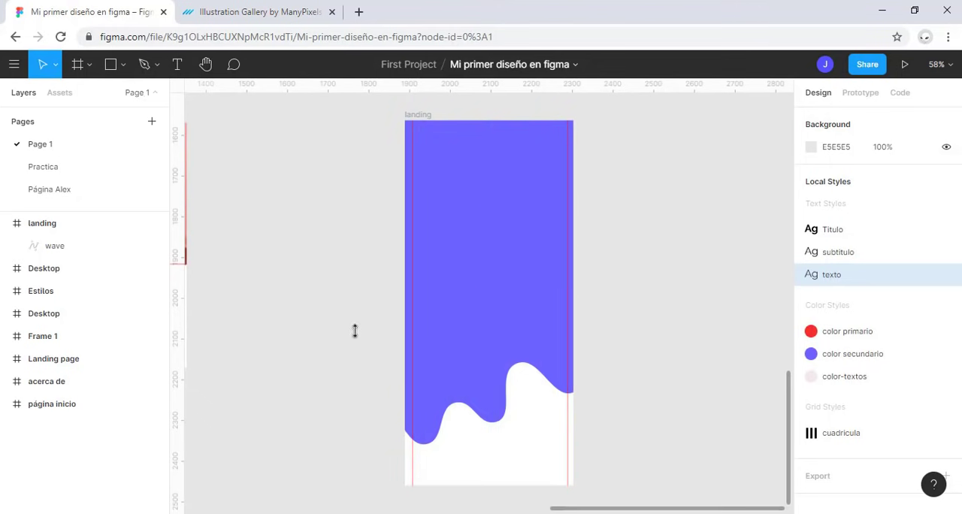
{"action": "key", "text": "ctrl+shift+4"}
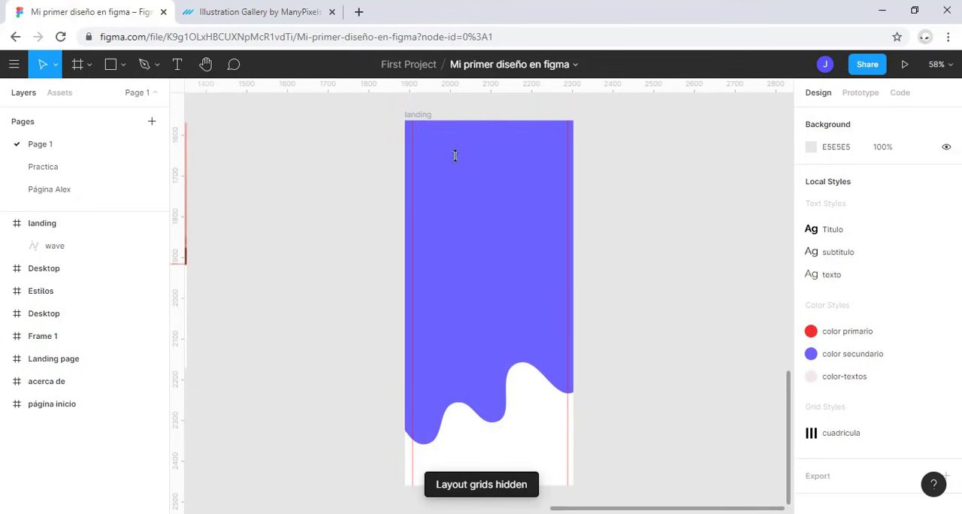
Step: Add the text "Bienvenido a nuestra app movil" in the upper part of the landing frame
{"action": "left_click", "coordinate": [177, 64]}
{"action": "left_click", "coordinate": [426, 203]}
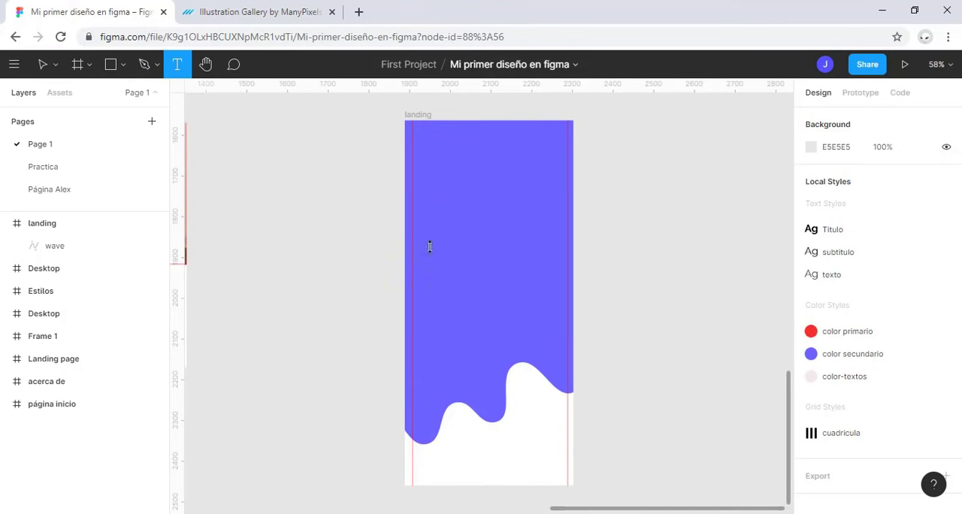
{"action": "type", "text": "Bin"}
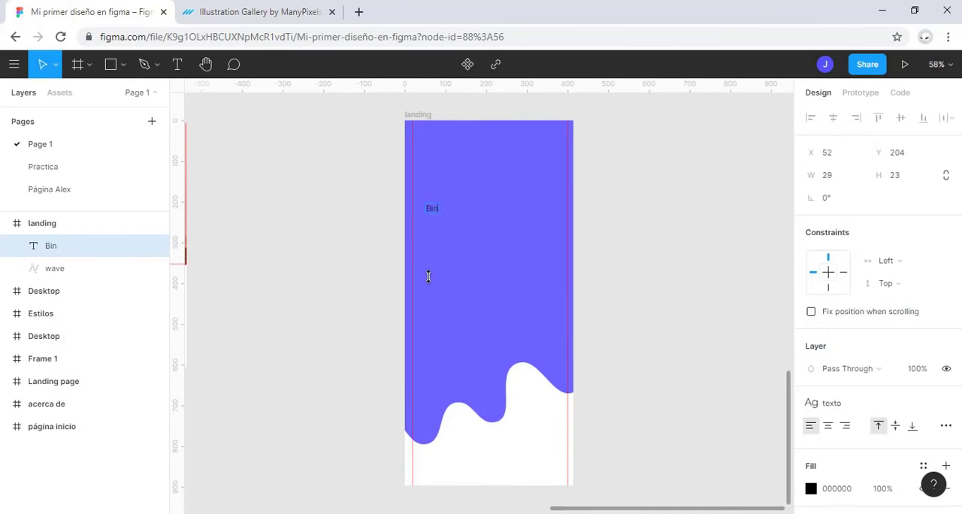
{"action": "type", "text": "nvenido a u"}
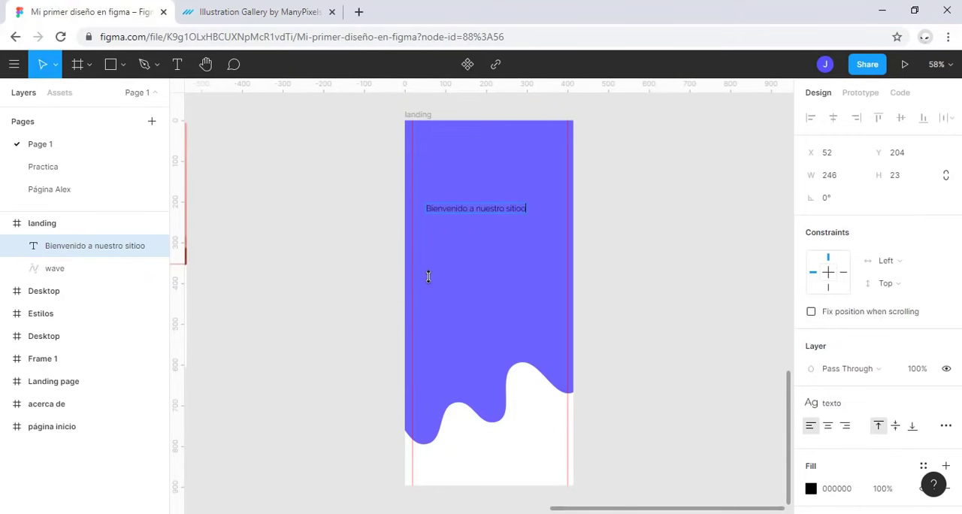
{"action": "key", "text": "BackSpace"}
{"action": "key", "text": "BackSpace"}
{"action": "key", "text": "BackSpace"}
{"action": "key", "text": "BackSpace"}
{"action": "key", "text": "BackSpace"}
{"action": "key", "text": "BackSpace"}
{"action": "key", "text": "BackSpace"}
{"action": "key", "text": "BackSpace"}
{"action": "key", "text": "BackSpace"}
{"action": "key", "text": "BackSpace"}
{"action": "key", "text": "BackSpace"}
{"action": "key", "text": "BackSpace"}
{"action": "type", "text": "u"}
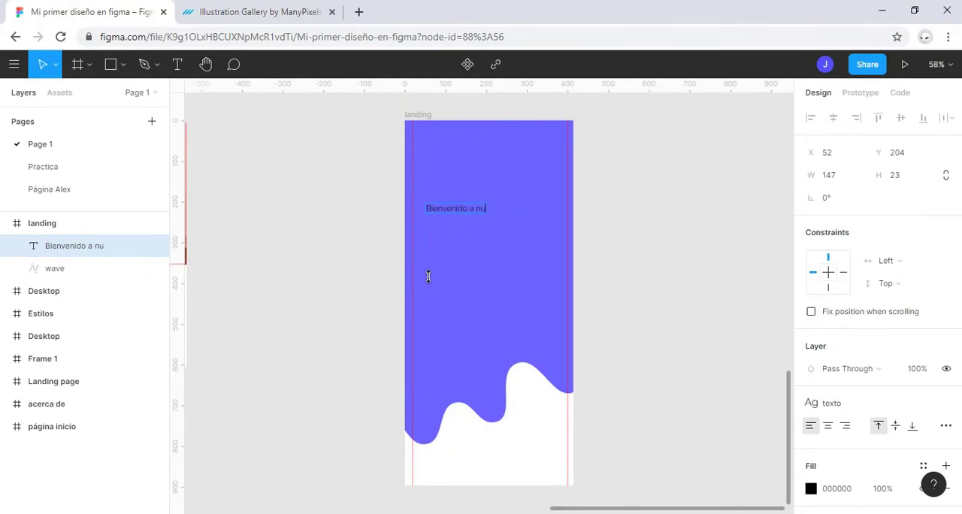
{"action": "type", "text": "estra app movil"}
Step: Apply the Titulo text style to the welcome text and narrow its box to about 379 wide so it wraps between the margin guides
{"action": "left_click", "coordinate": [115, 246]}
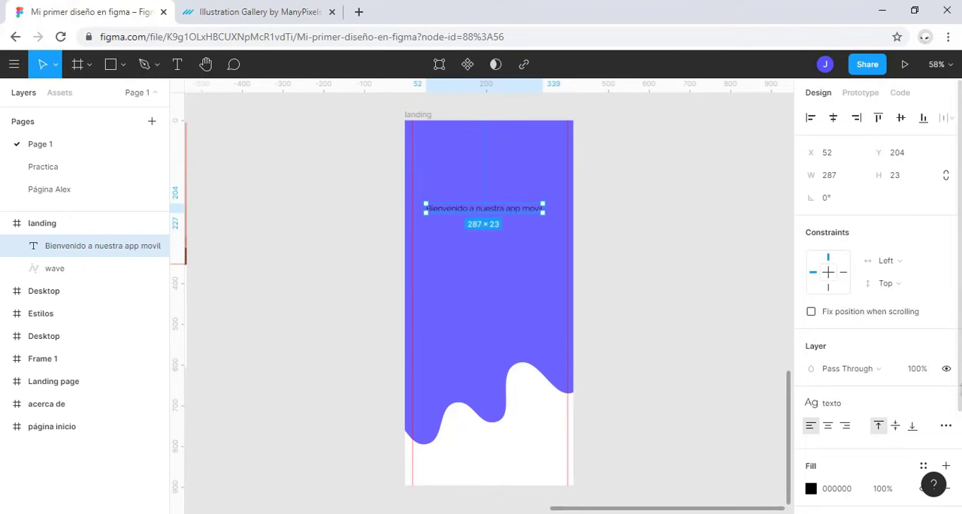
{"action": "left_click", "coordinate": [863, 406]}
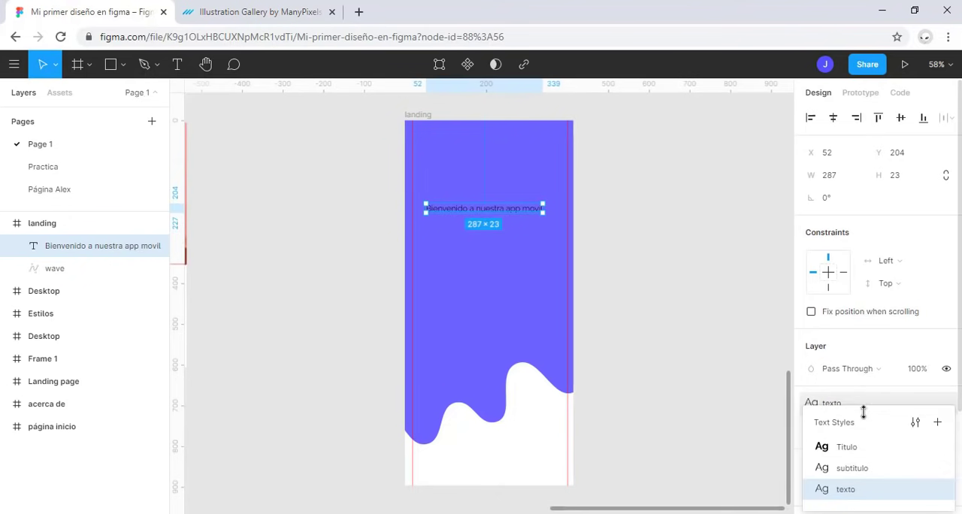
{"action": "left_click", "coordinate": [890, 453]}
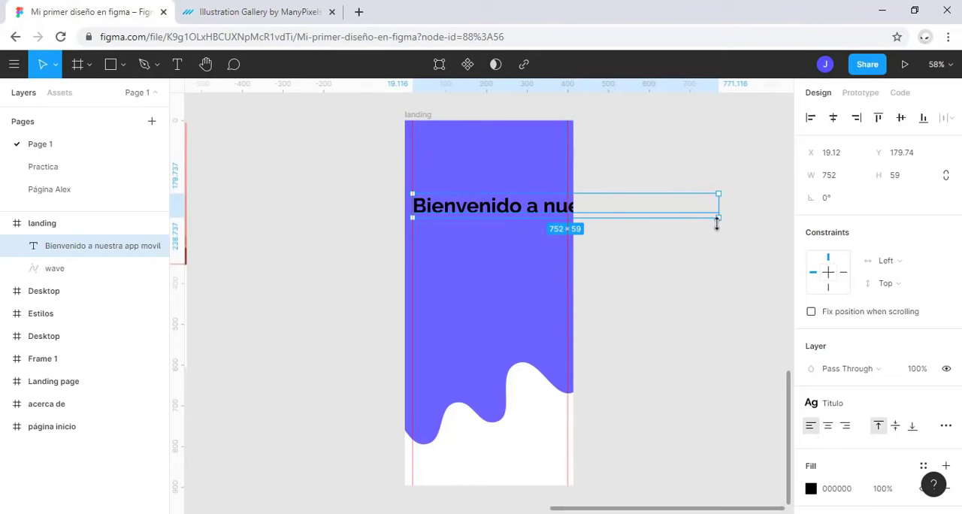
{"action": "left_click_drag", "start_coordinate": [718, 206], "coordinate": [566, 197]}
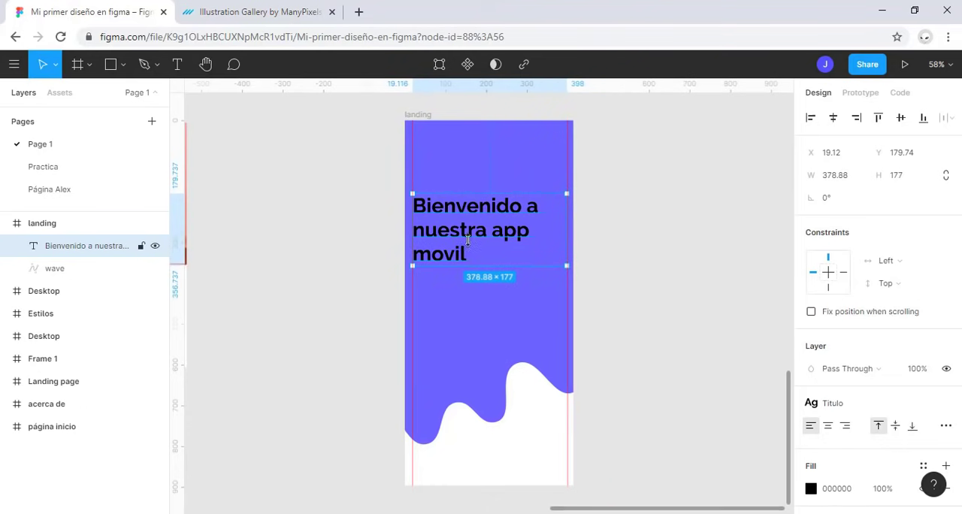
{"action": "left_click_drag", "start_coordinate": [475, 238], "coordinate": [476, 233]}
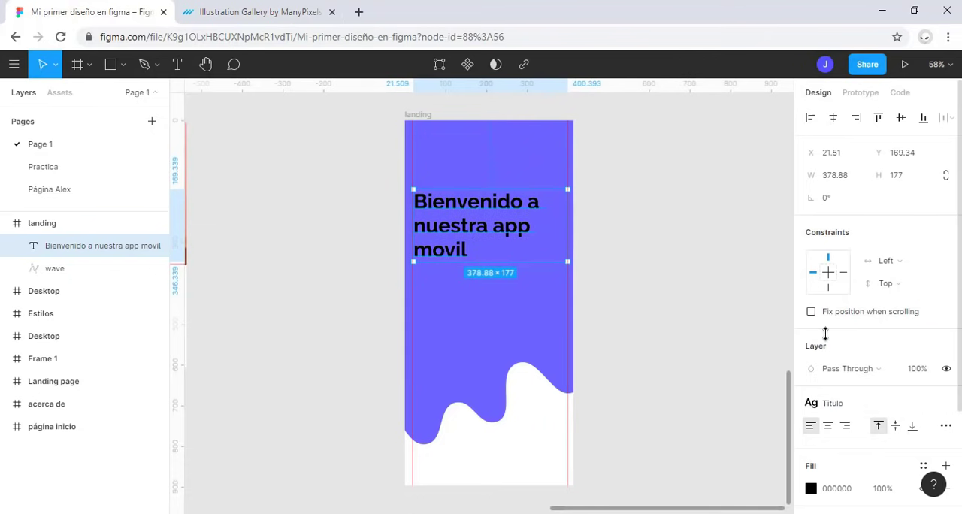
Step: Fill the welcome text with the saved color-textos color style
{"action": "scroll", "coordinate": [824, 333], "scroll_direction": "down", "scroll_amount": 3}
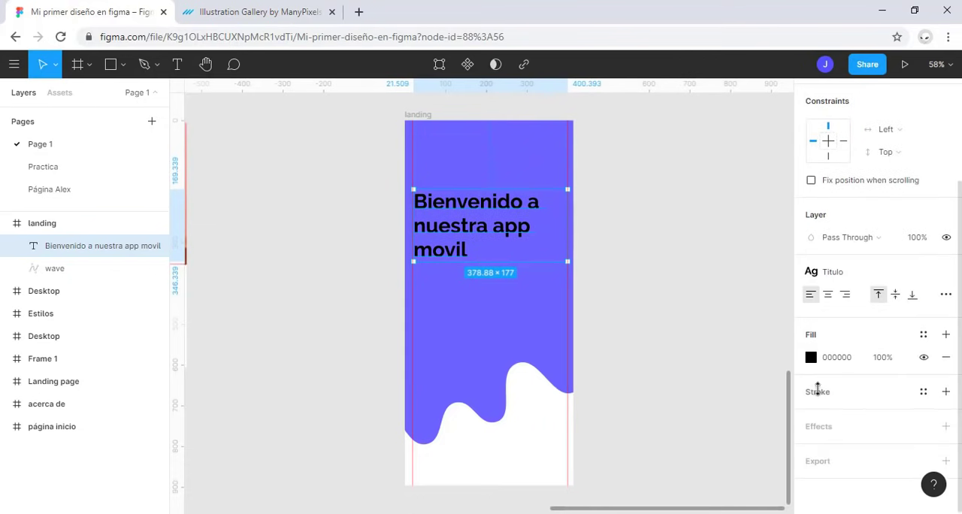
{"action": "left_click", "coordinate": [923, 335]}
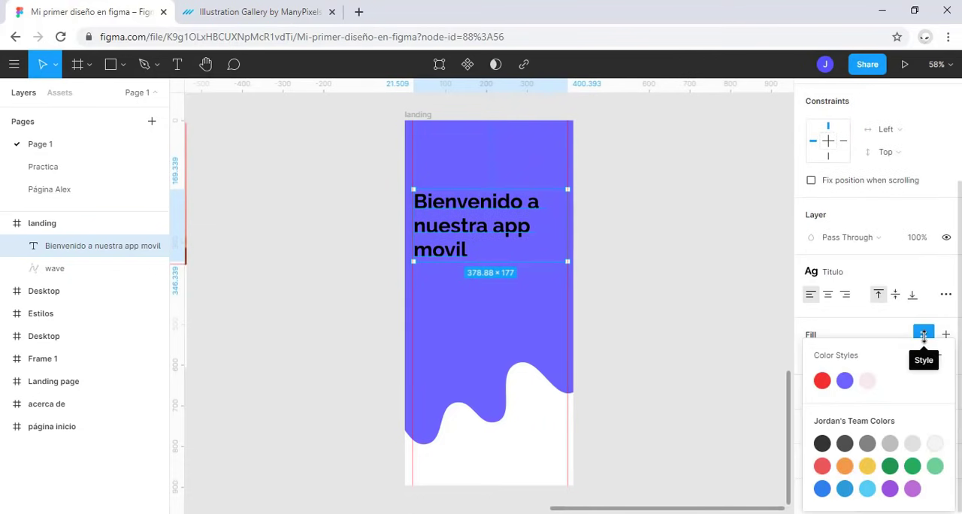
{"action": "left_click", "coordinate": [864, 379]}
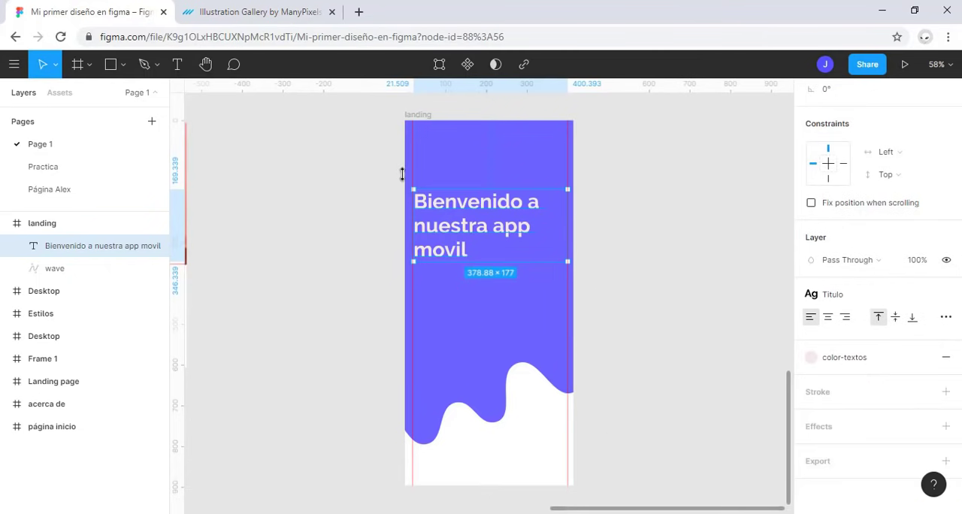
Step: Switch to the ManyPixels illustration gallery and download the isometric "Step 3" illustration as an SVG
{"action": "left_click", "coordinate": [299, 11]}
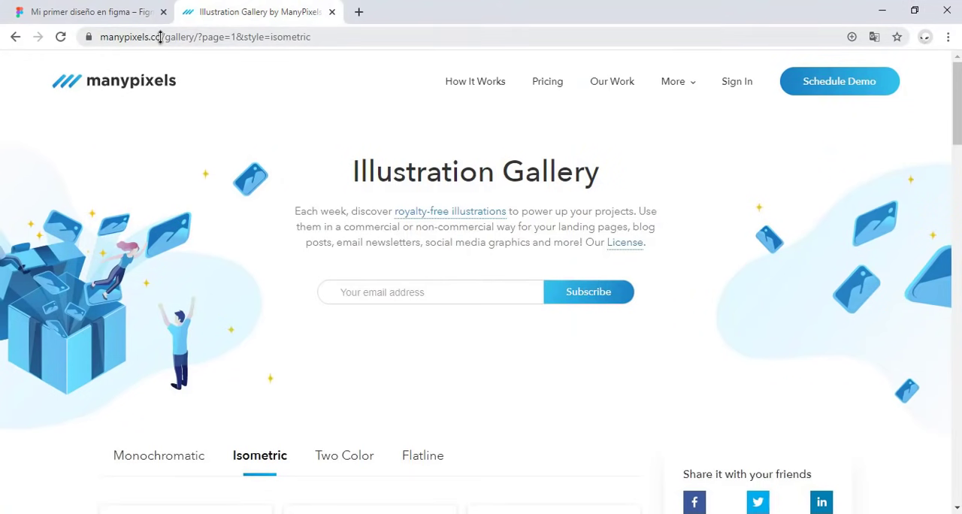
{"action": "scroll", "coordinate": [248, 243], "scroll_direction": "down", "scroll_amount": 4}
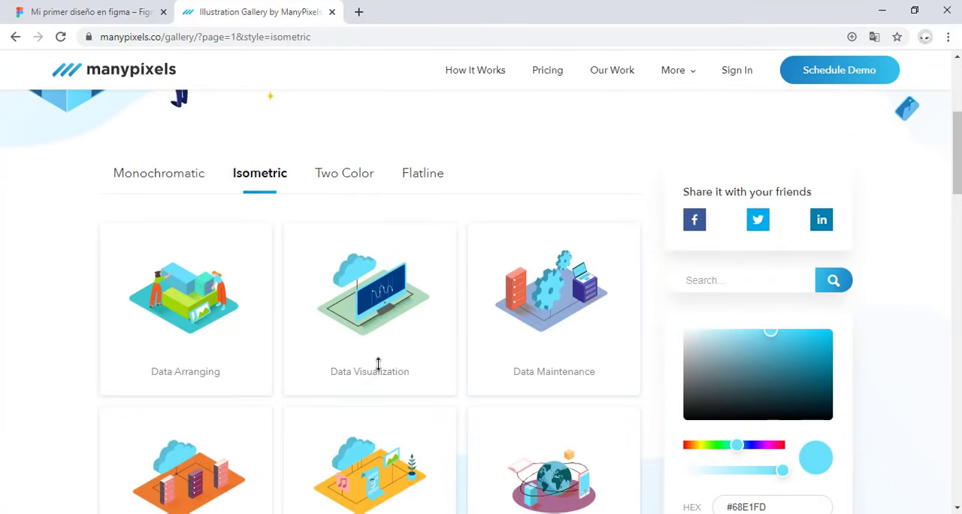
{"action": "scroll", "coordinate": [392, 299], "scroll_direction": "down", "scroll_amount": 5}
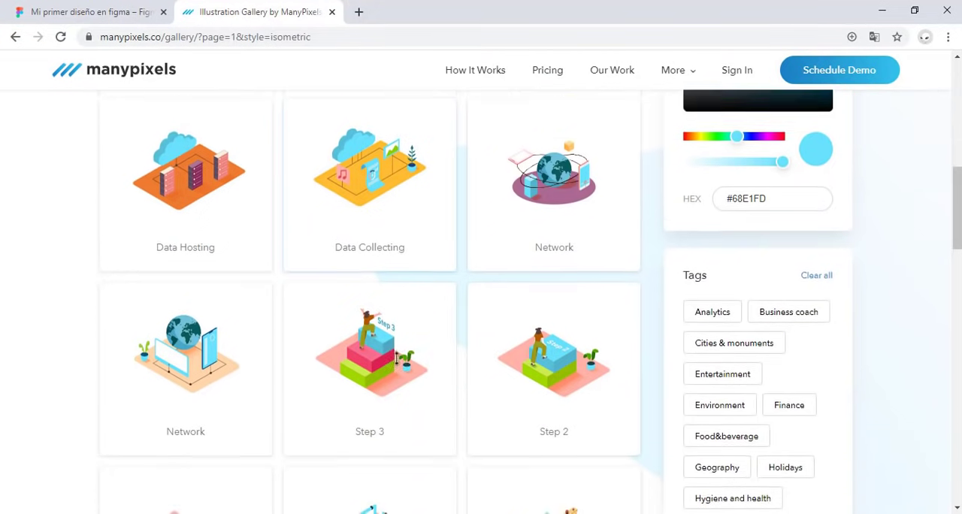
{"action": "scroll", "coordinate": [396, 359], "scroll_direction": "down", "scroll_amount": 1}
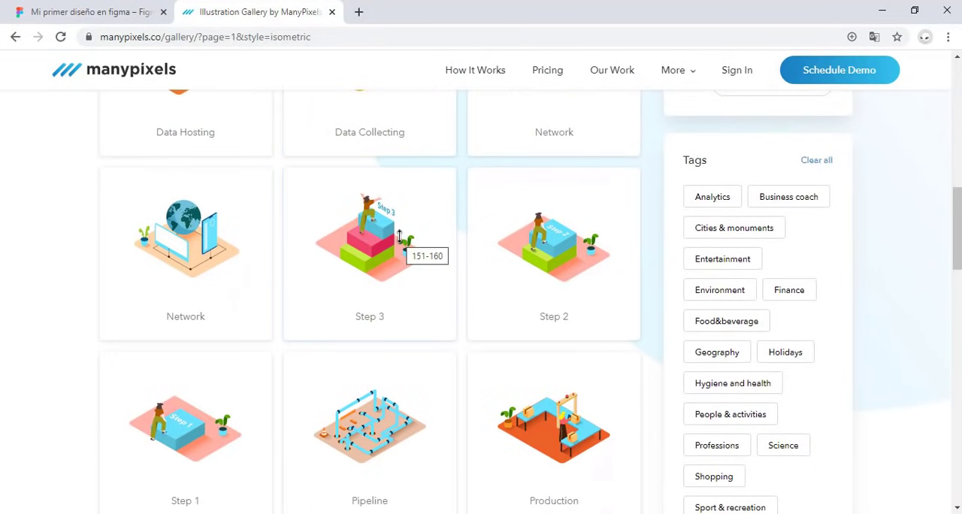
{"action": "left_click", "coordinate": [399, 236]}
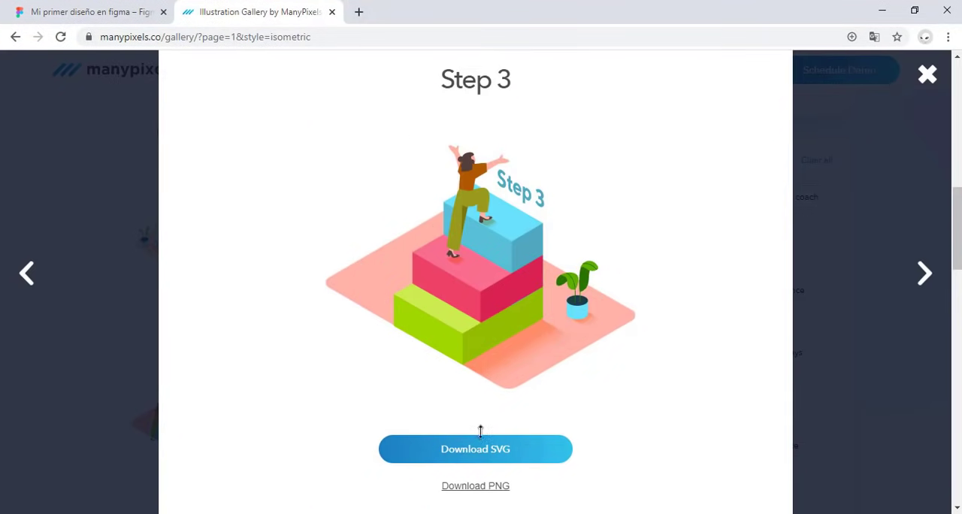
{"action": "left_click", "coordinate": [507, 448]}
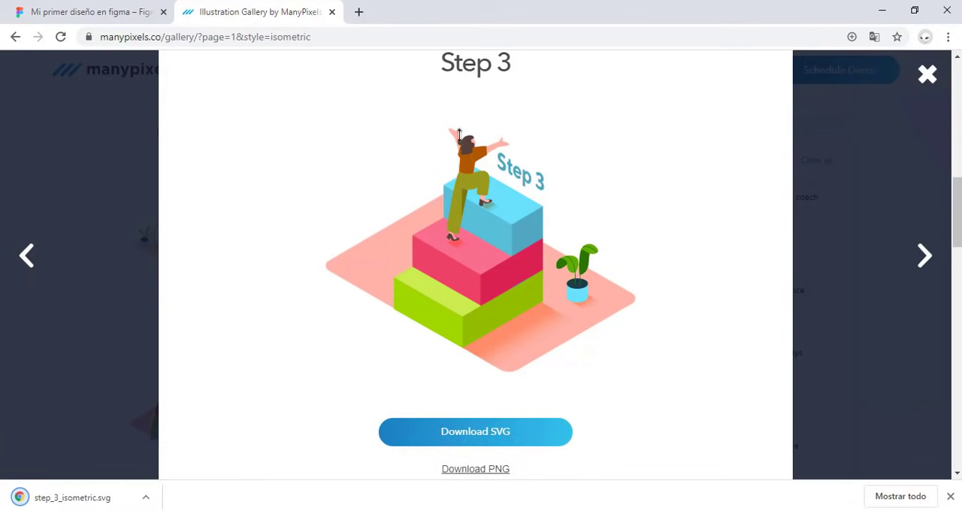
Step: Switch back to Figma, place step_3_isometric.svg near the top of the landing frame, and move the welcome text down below it, centred horizontally
{"action": "left_click", "coordinate": [89, 12]}
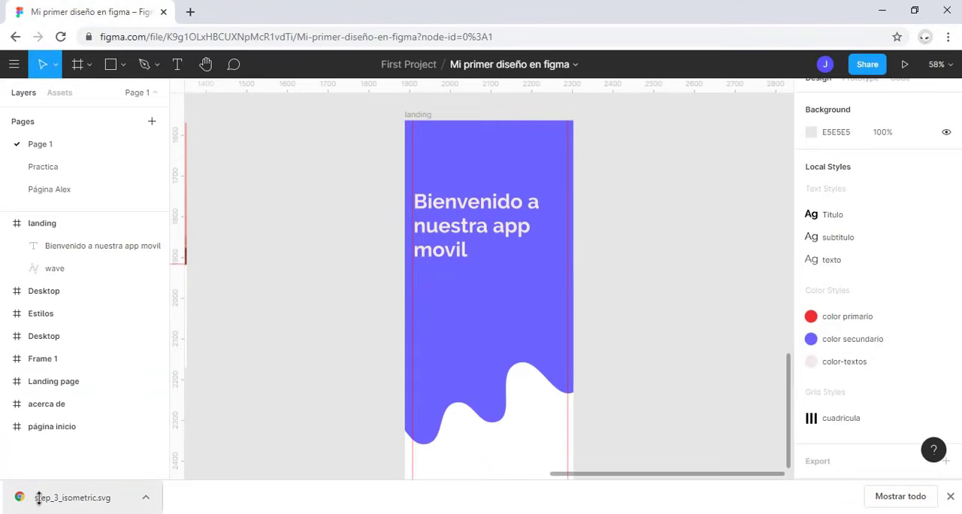
{"action": "left_click_drag", "start_coordinate": [22, 498], "coordinate": [519, 288]}
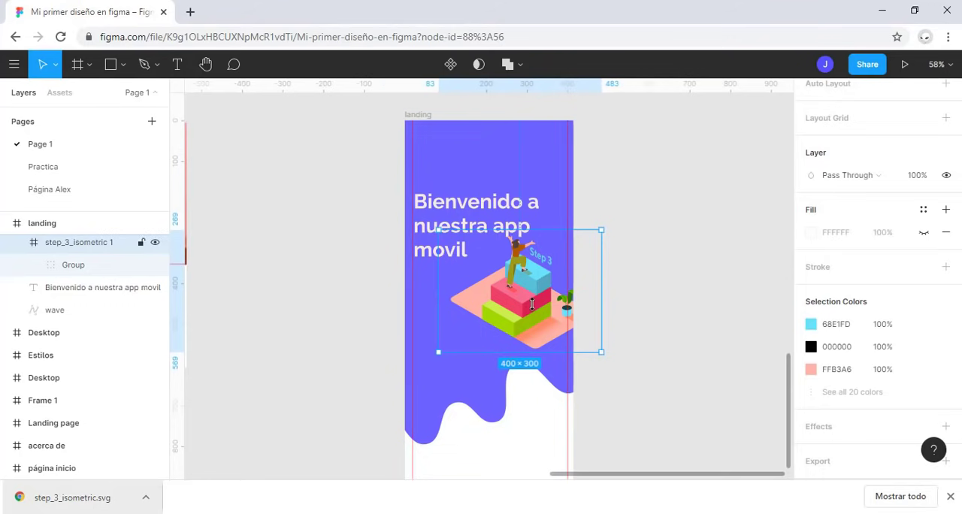
{"action": "left_click_drag", "start_coordinate": [531, 303], "coordinate": [531, 132]}
{"action": "left_click", "coordinate": [560, 202]}
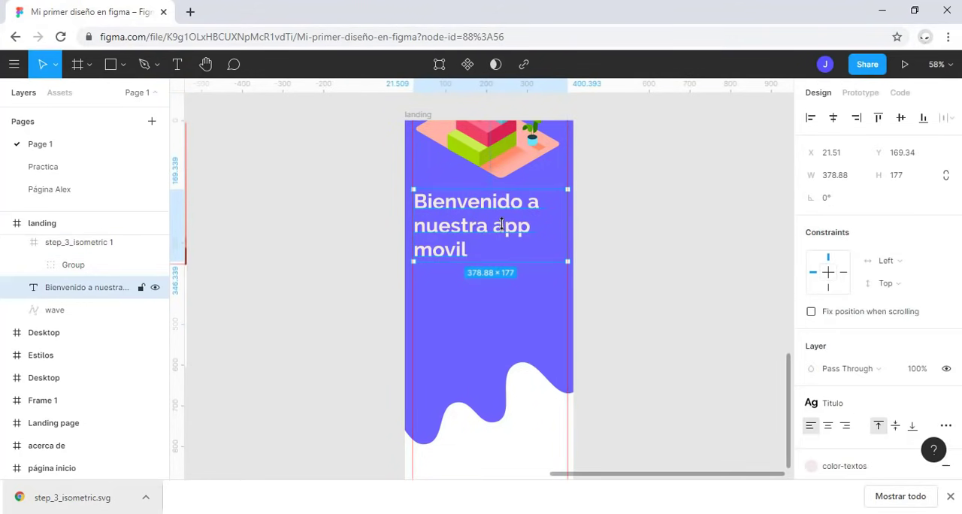
{"action": "left_click_drag", "start_coordinate": [498, 236], "coordinate": [498, 269]}
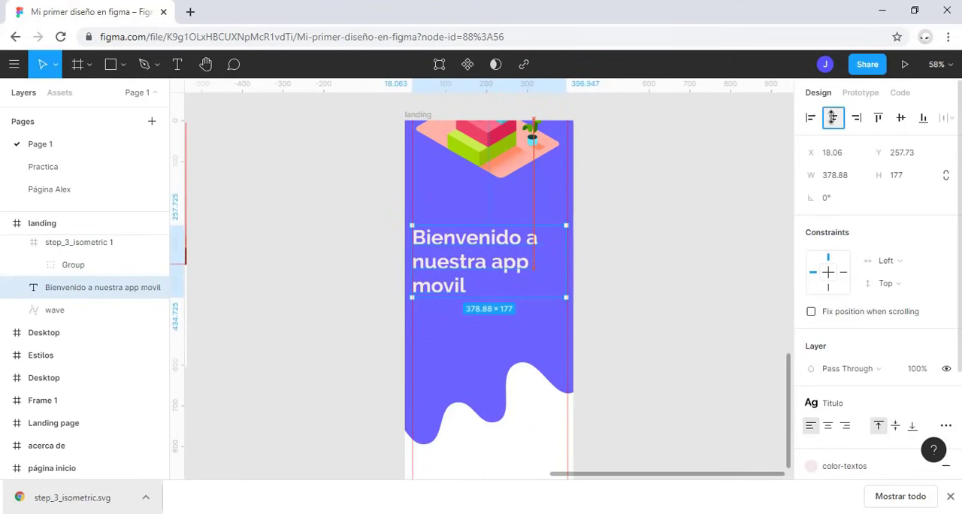
Step: Scale the illustration down to about 304 × 228 and centre it horizontally above the welcome text, fully inside the landing frame
{"action": "left_click", "coordinate": [495, 136]}
{"action": "left_click_drag", "start_coordinate": [496, 136], "coordinate": [502, 179]}
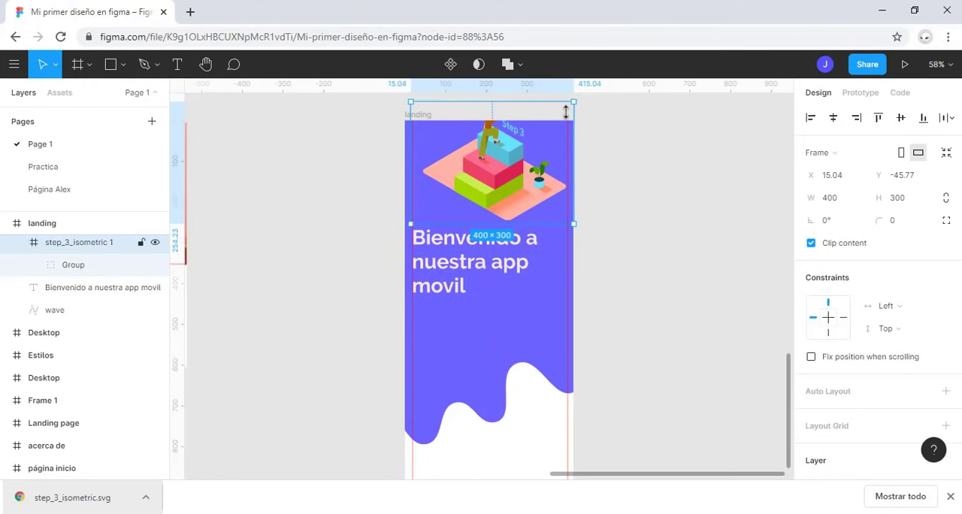
{"action": "left_click_drag", "start_coordinate": [573, 99], "coordinate": [543, 124]}
{"action": "left_click_drag", "start_coordinate": [476, 180], "coordinate": [495, 174]}
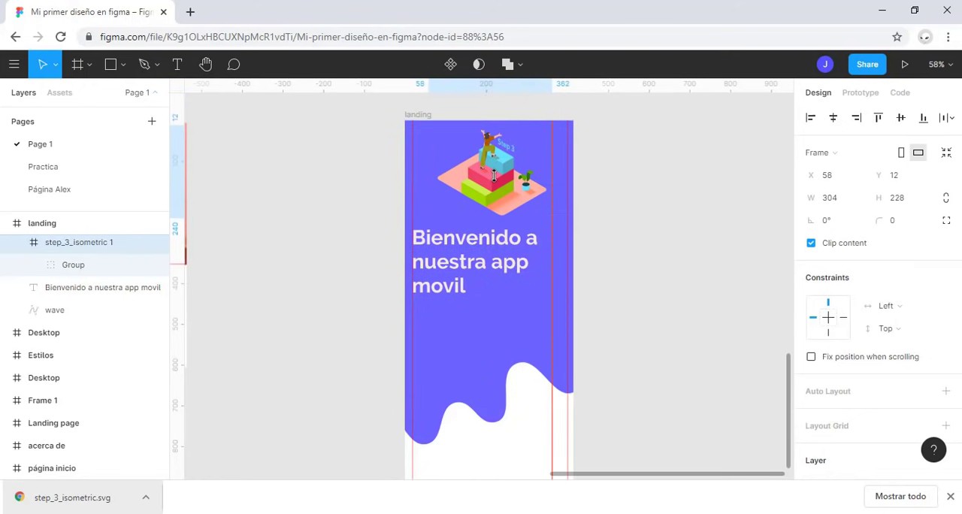
{"action": "left_click", "coordinate": [835, 118]}
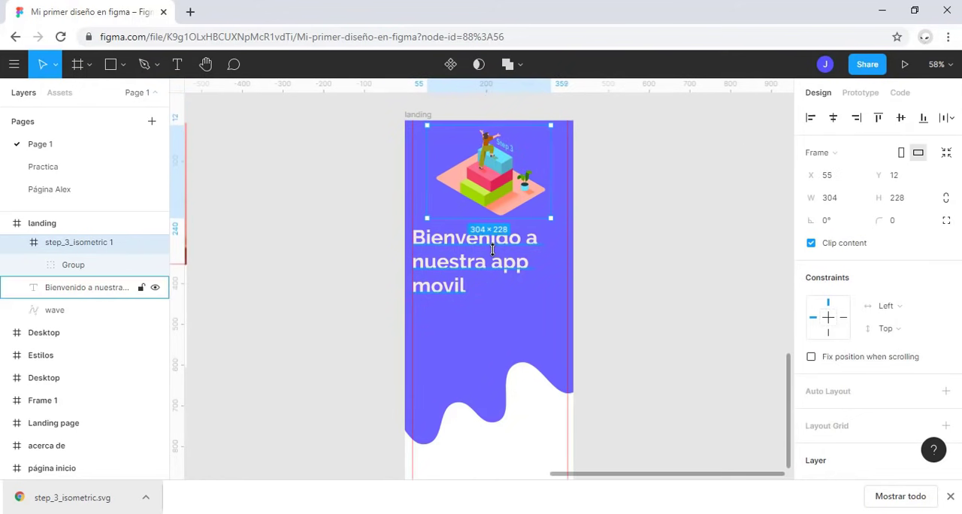
Step: Centre-align the lines of the welcome text and deselect it
{"action": "left_click", "coordinate": [90, 287]}
{"action": "left_click", "coordinate": [827, 425]}
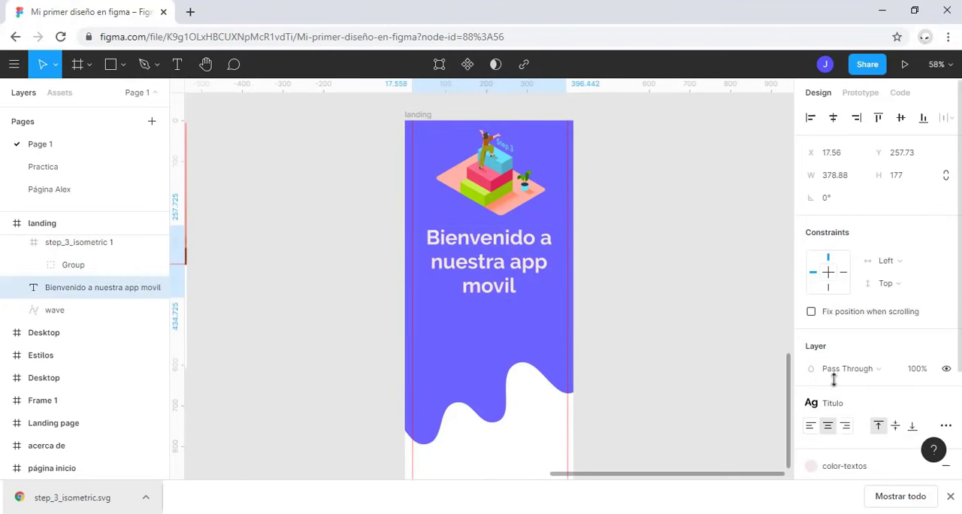
{"action": "left_click", "coordinate": [637, 275]}
Step: Draw a rectangle about 244 × 66 between the welcome text and the wave as the button background
{"action": "left_click", "coordinate": [123, 65]}
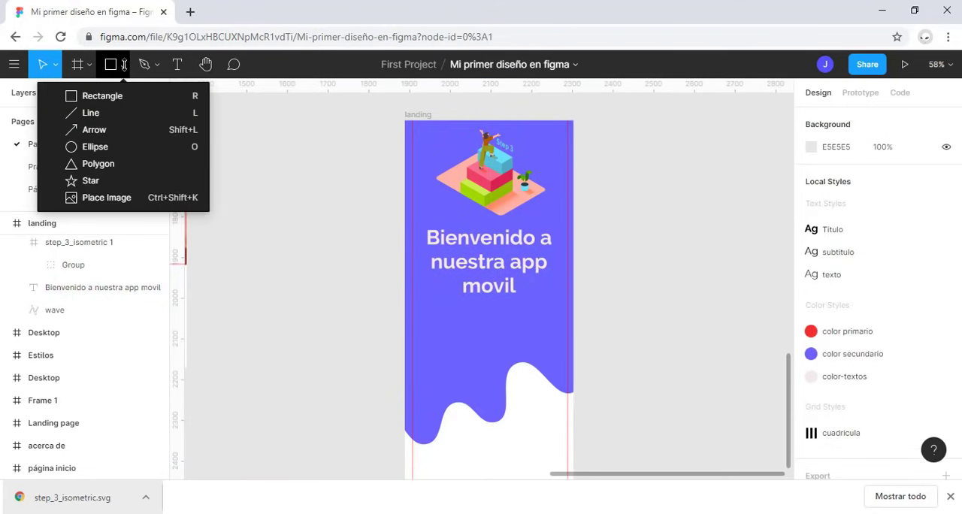
{"action": "left_click", "coordinate": [109, 94]}
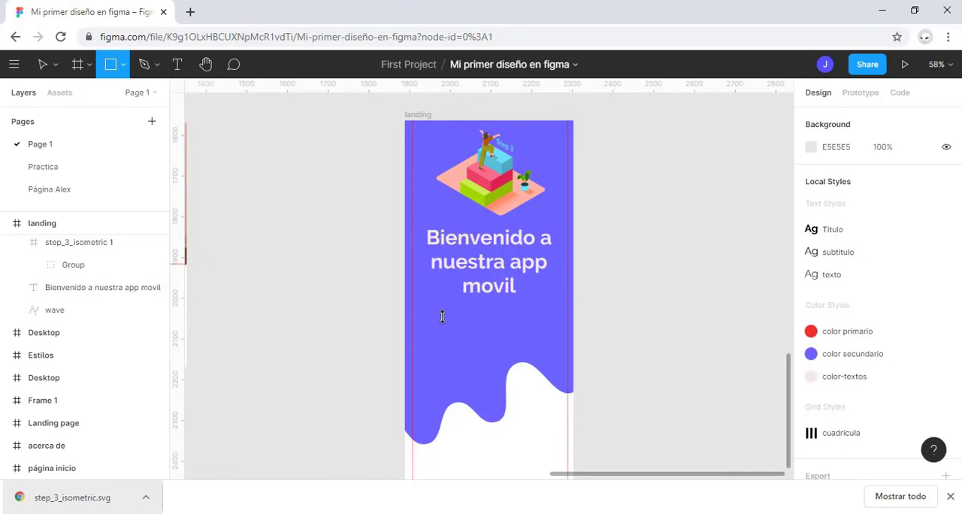
{"action": "left_click_drag", "start_coordinate": [442, 316], "coordinate": [541, 343]}
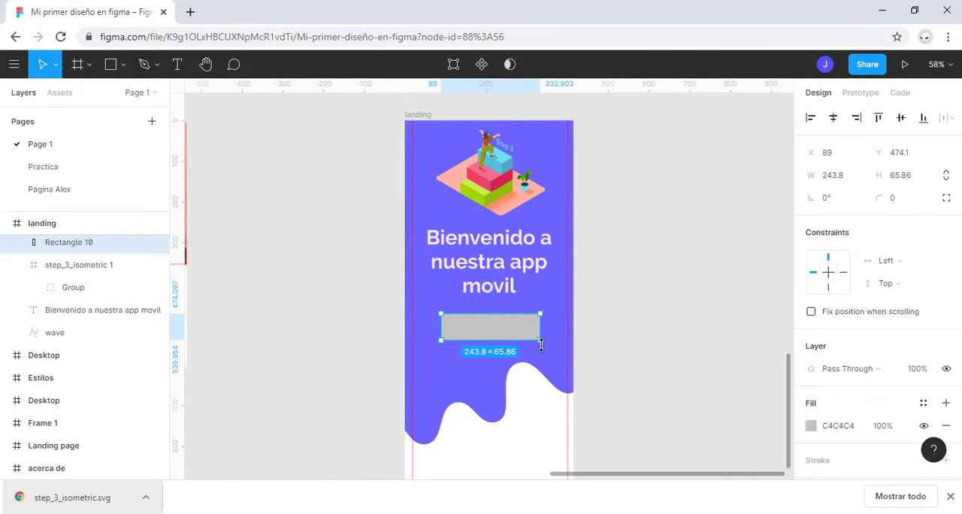
Step: Set the button rectangle's width to 150
{"action": "key", "text": "shift+2"}
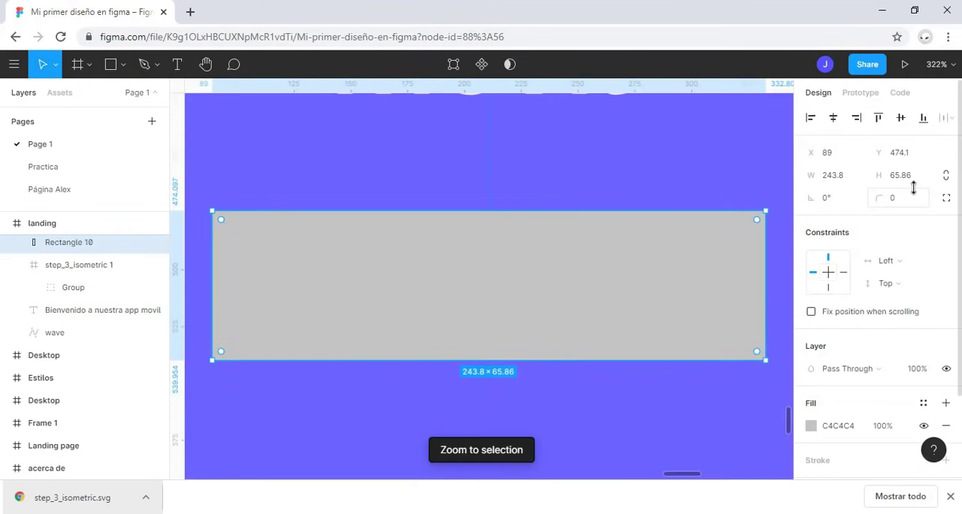
{"action": "left_click", "coordinate": [848, 176]}
{"action": "type", "text": "15"}
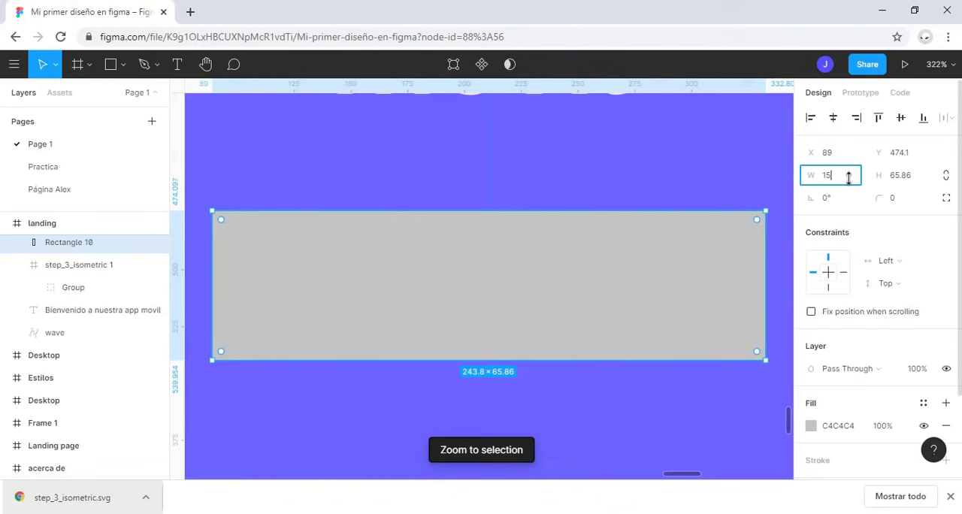
{"action": "type", "text": "0"}
{"action": "key", "text": "Return"}
{"action": "scroll", "coordinate": [475, 292], "scroll_direction": "down", "scroll_amount": 5}
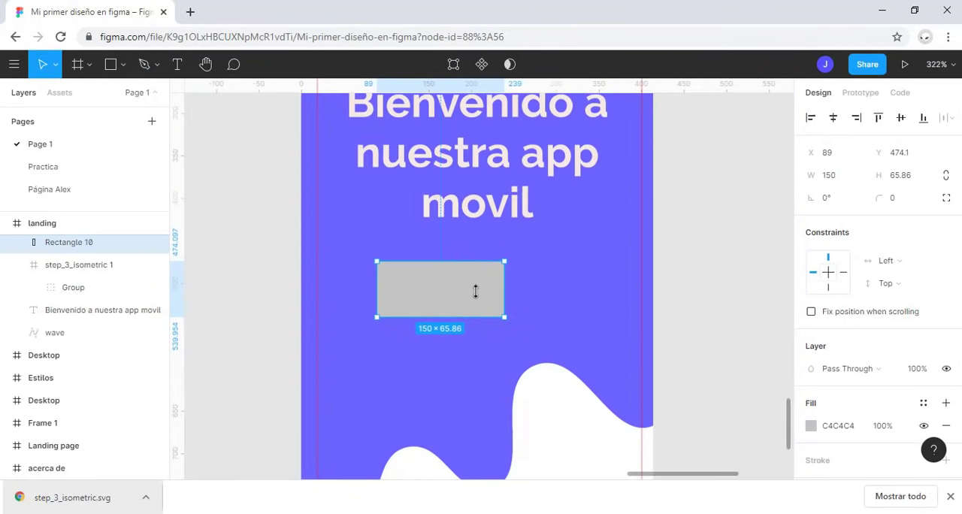
Step: Add the text "Entra ahora" over the button rectangle and apply the texto text style to it
{"action": "left_click", "coordinate": [178, 60]}
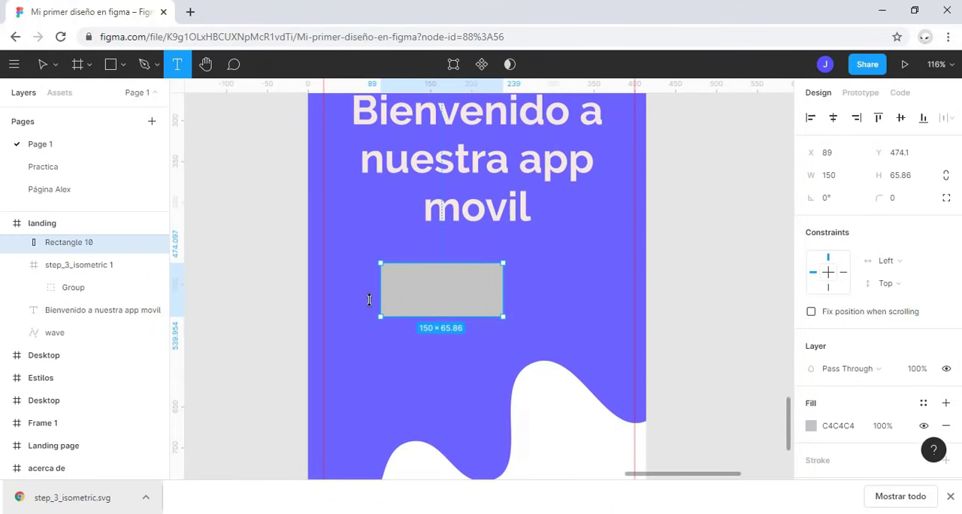
{"action": "left_click", "coordinate": [396, 287]}
{"action": "type", "text": "En"}
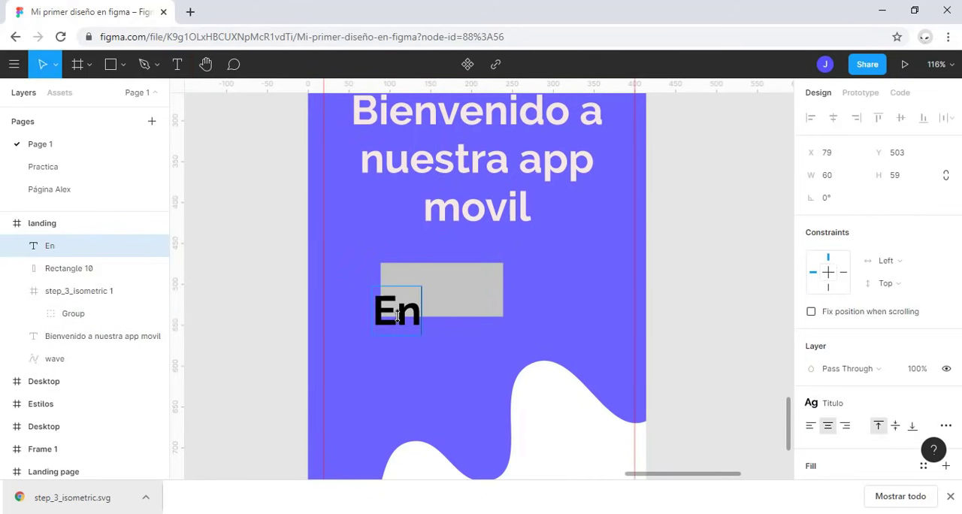
{"action": "type", "text": "tra ahora"}
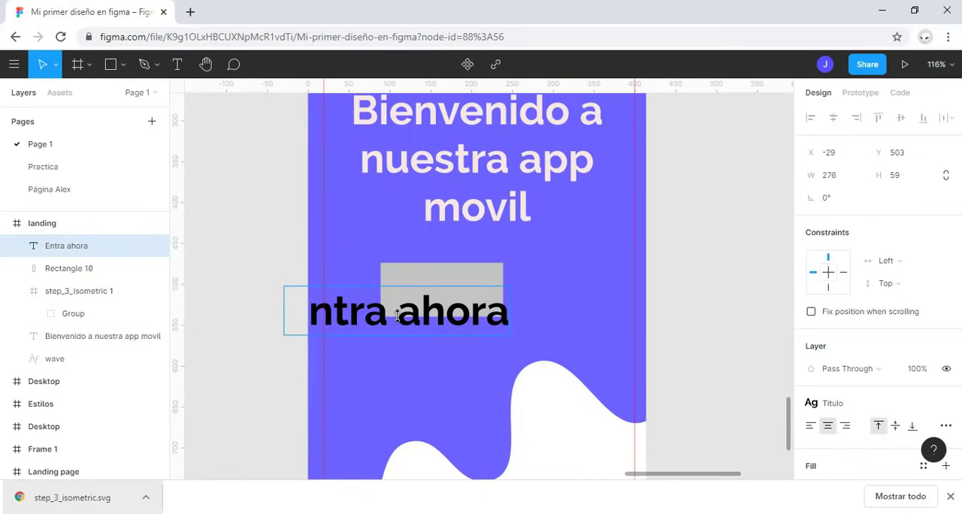
{"action": "key", "text": "Escape"}
{"action": "left_click", "coordinate": [862, 403]}
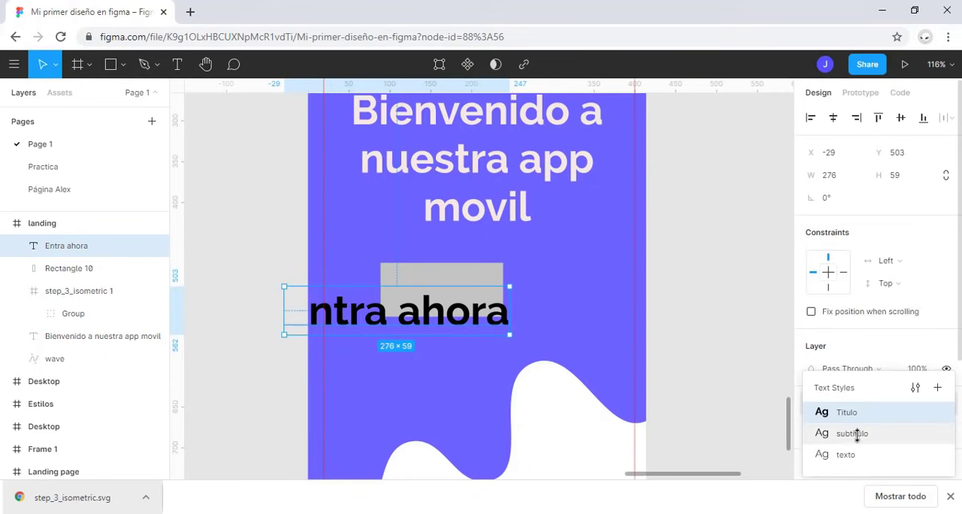
{"action": "left_click", "coordinate": [849, 455]}
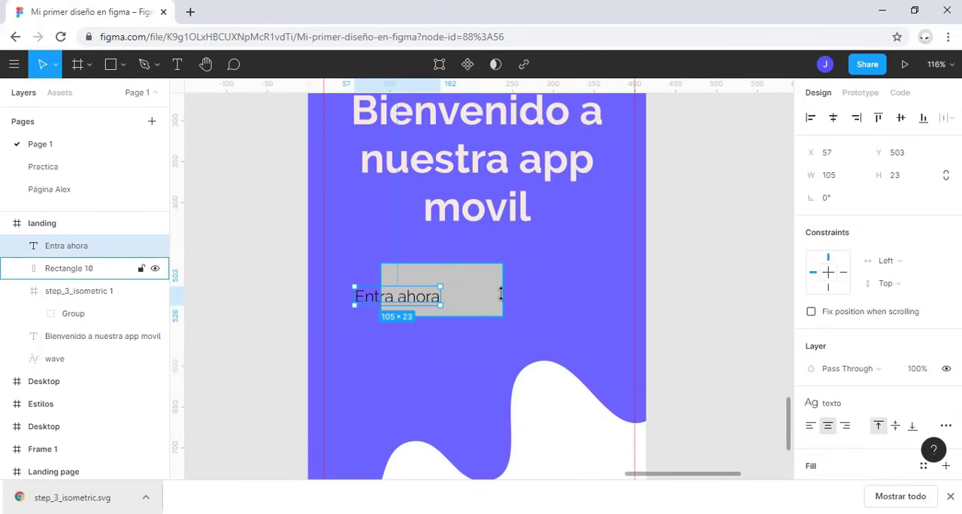
Step: Centre the "Entra ahora" text and the button rectangle on each other horizontally and vertically
{"action": "left_click", "coordinate": [478, 287]}
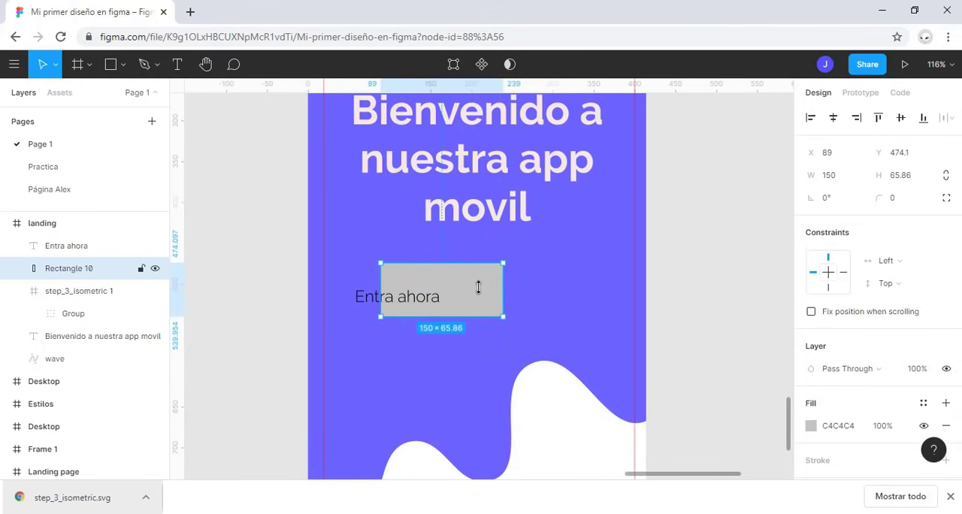
{"action": "left_click", "coordinate": [93, 244], "text": "shift"}
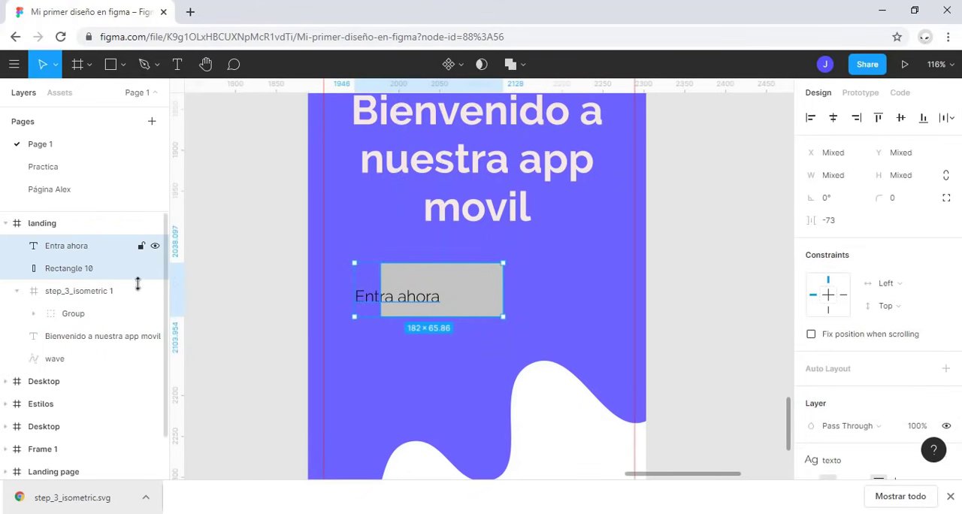
{"action": "left_click", "coordinate": [832, 118]}
{"action": "left_click", "coordinate": [900, 117]}
Step: Round the button rectangle's corners with a radius of 10
{"action": "left_click", "coordinate": [918, 197]}
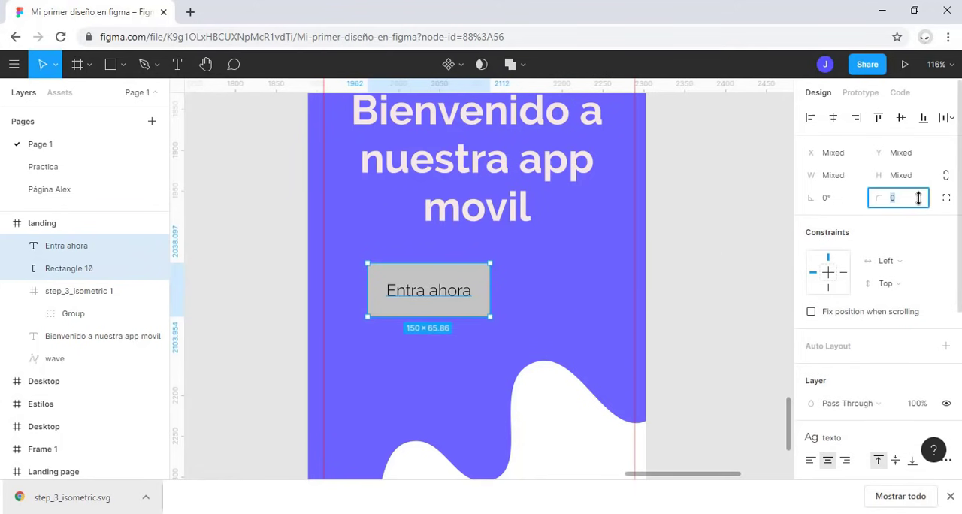
{"action": "type", "text": "10"}
{"action": "key", "text": "Return"}
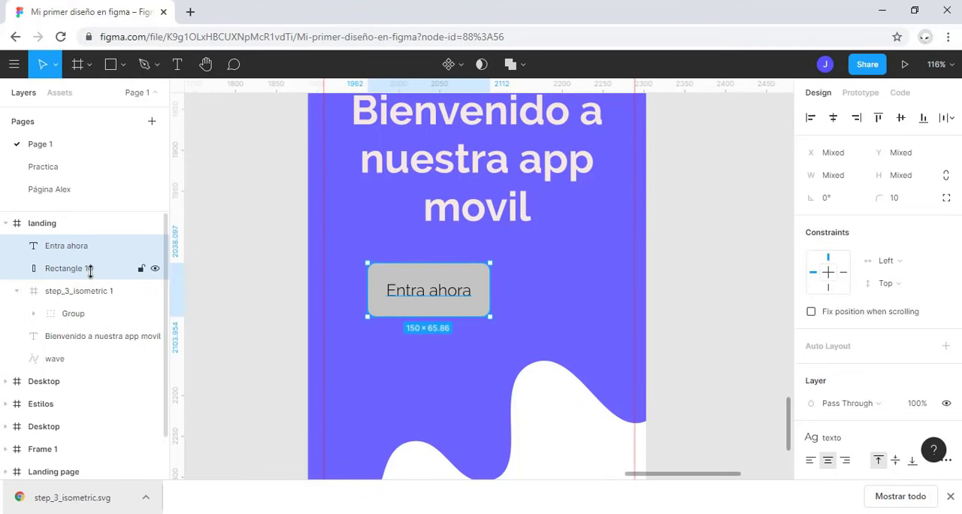
Step: Group the "Entra ahora" text with its rectangle, centre the group horizontally in the frame and name it "boton"
{"action": "key", "text": "ctrl+g"}
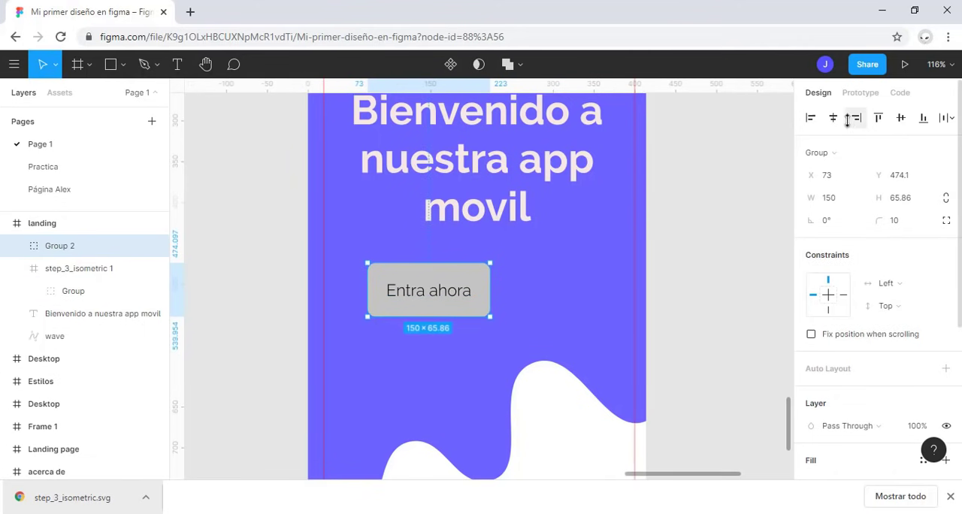
{"action": "left_click", "coordinate": [832, 118]}
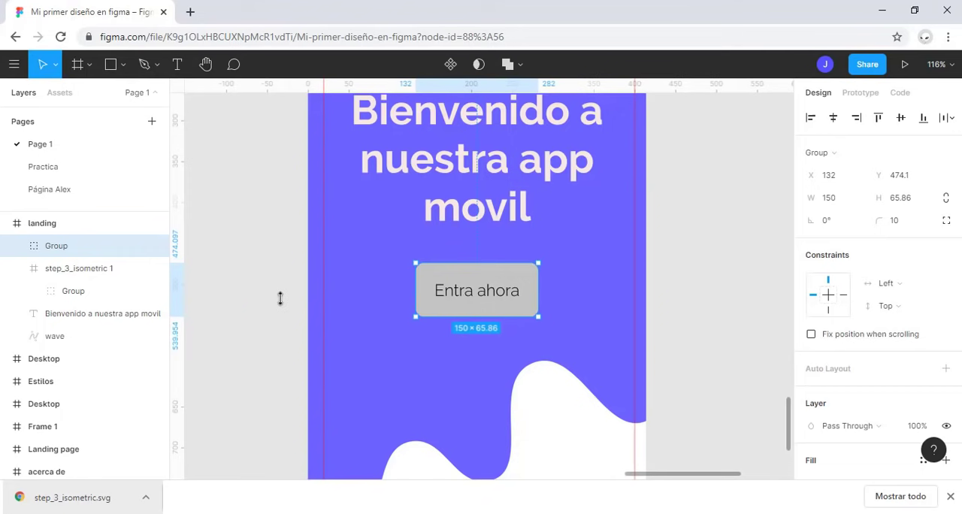
{"action": "double_click", "coordinate": [73, 246]}
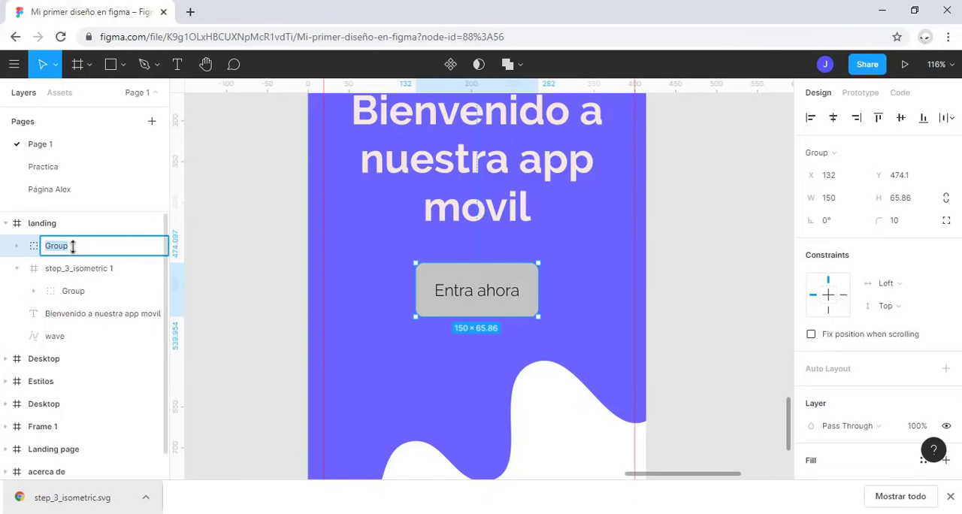
{"action": "type", "text": "boton"}
{"action": "key", "text": "Return"}
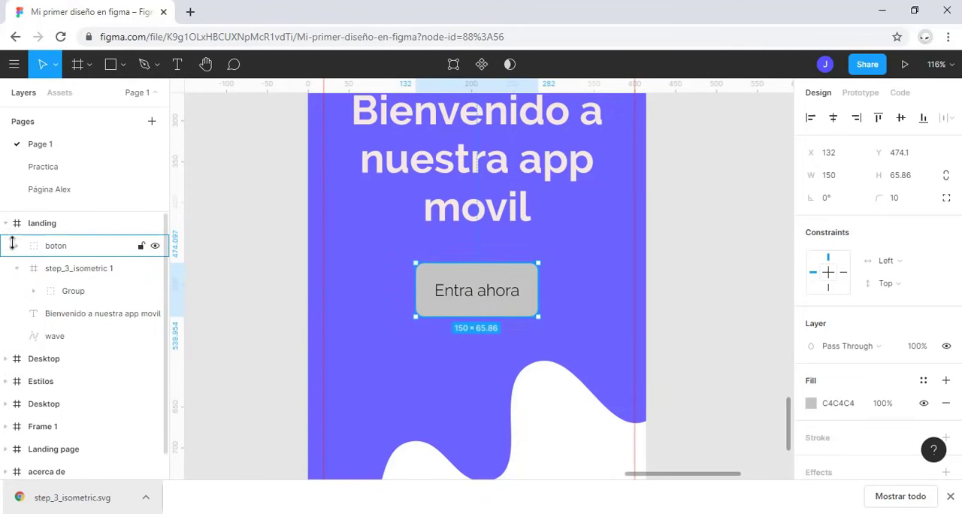
Step: Apply the color-textos colour style to the rectangle inside the boton group
{"action": "left_click", "coordinate": [13, 245]}
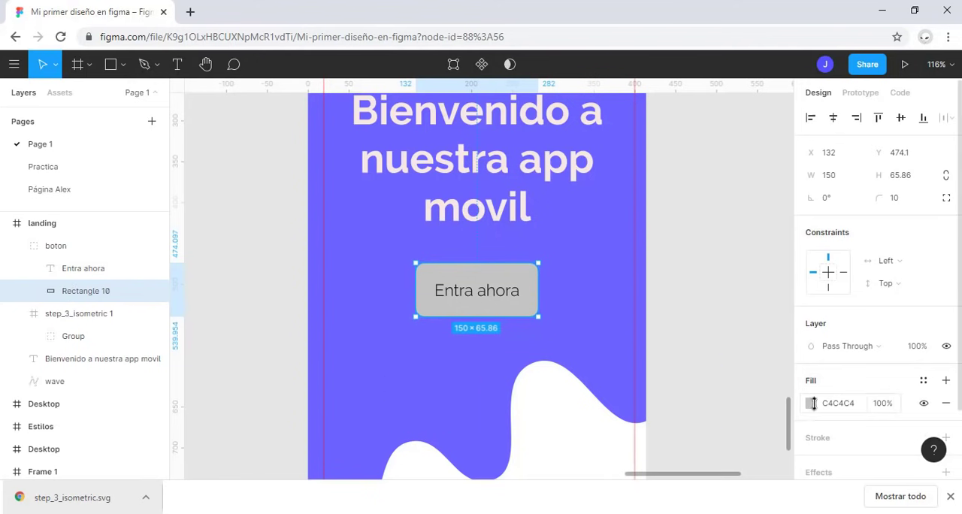
{"action": "left_click", "coordinate": [922, 380]}
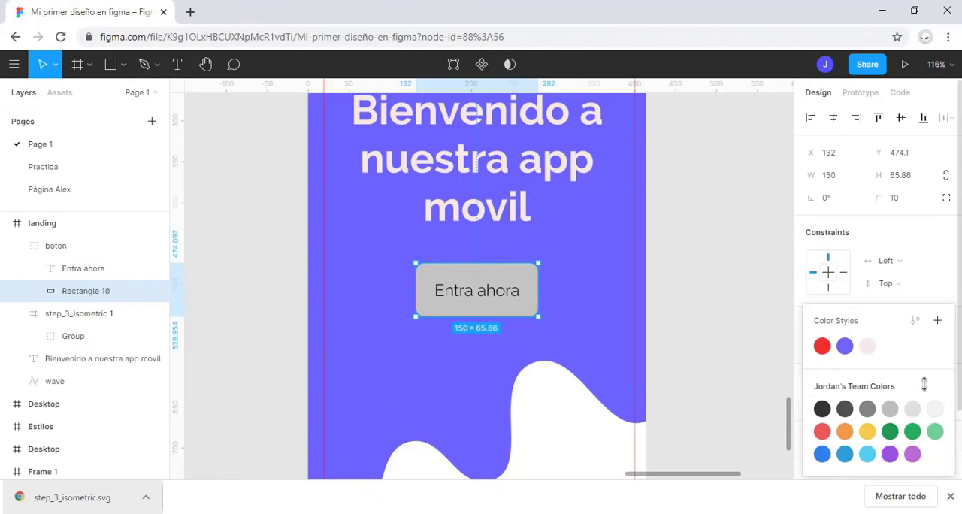
{"action": "left_click", "coordinate": [867, 346]}
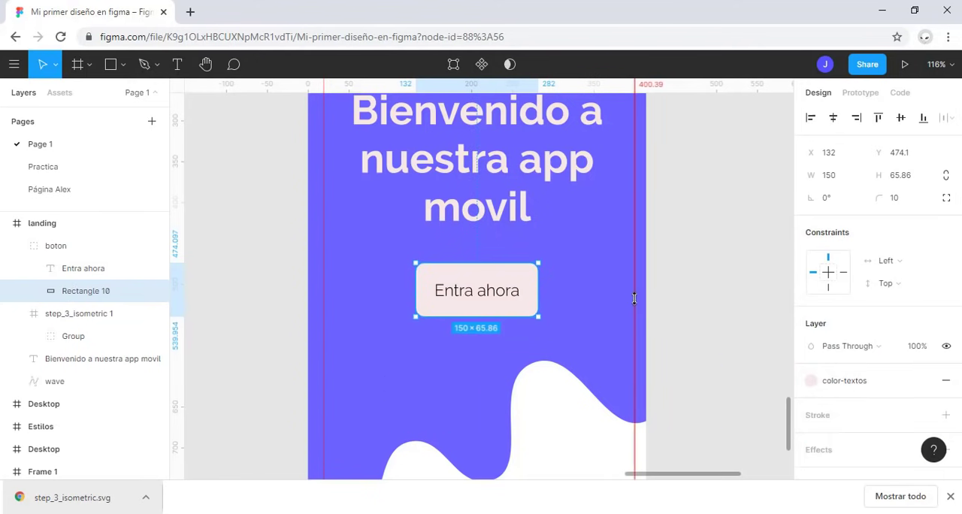
Step: Duplicate the landing frame and place the copy just to its right, level with the original
{"action": "left_click", "coordinate": [67, 219]}
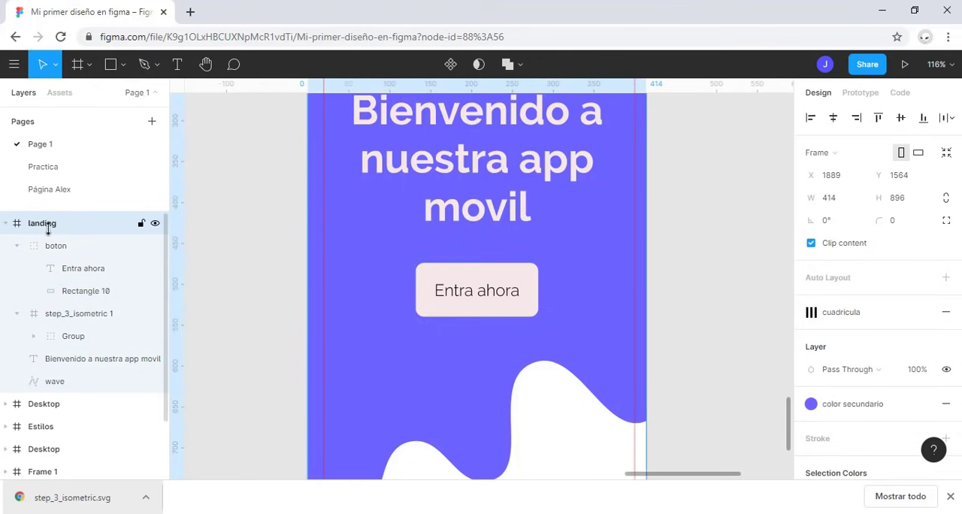
{"action": "key", "text": "shift+2"}
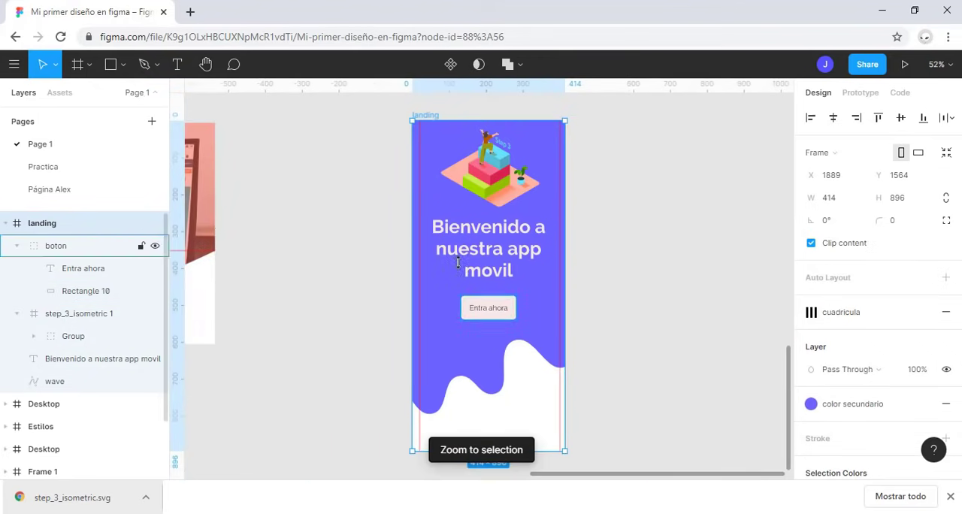
{"action": "left_click", "coordinate": [627, 266]}
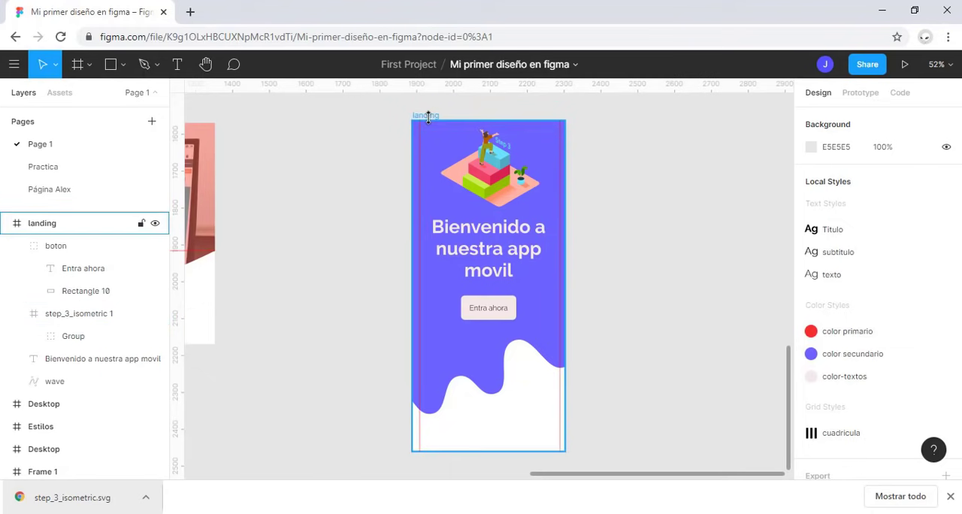
{"action": "left_click_drag", "start_coordinate": [429, 116], "coordinate": [598, 116]}
{"action": "key", "text": "Escape"}
Step: Replace the copied frame's welcome text with "¿Regresas?" and move it down closer to the button
{"action": "left_click", "coordinate": [665, 259]}
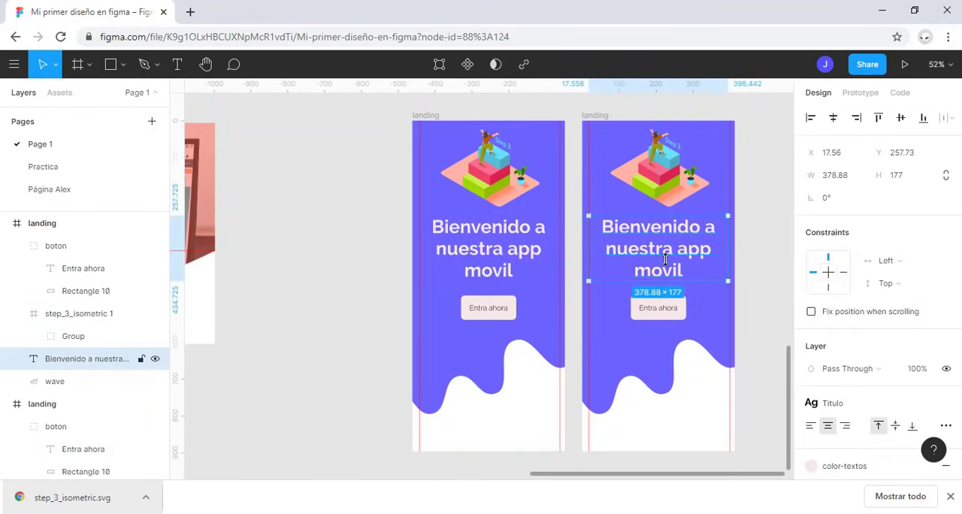
{"action": "type", "text": "¿R"}
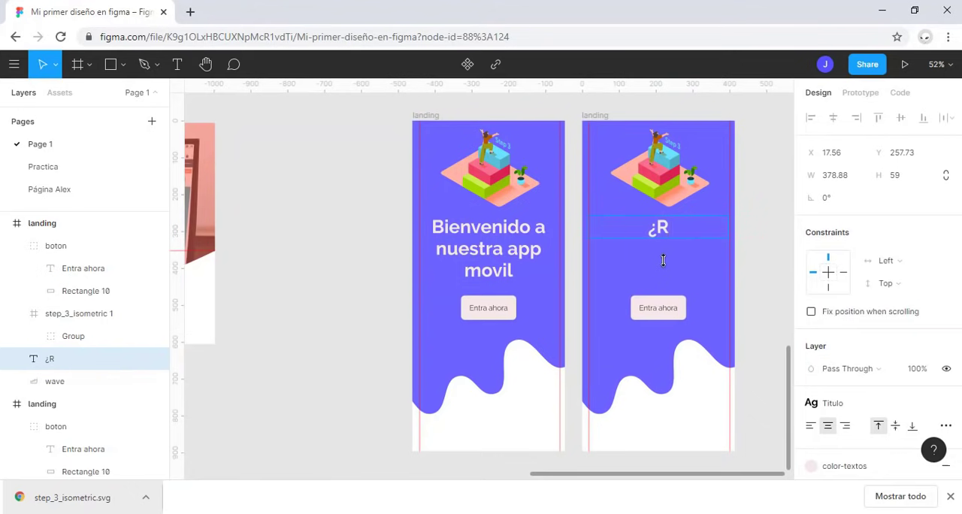
{"action": "type", "text": "egresas?"}
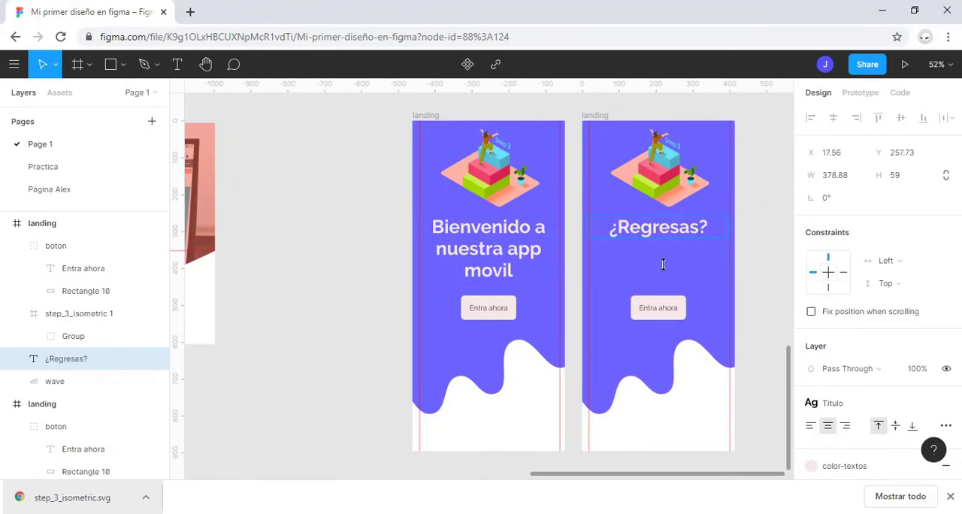
{"action": "key", "text": "Escape"}
{"action": "left_click_drag", "start_coordinate": [696, 229], "coordinate": [695, 256]}
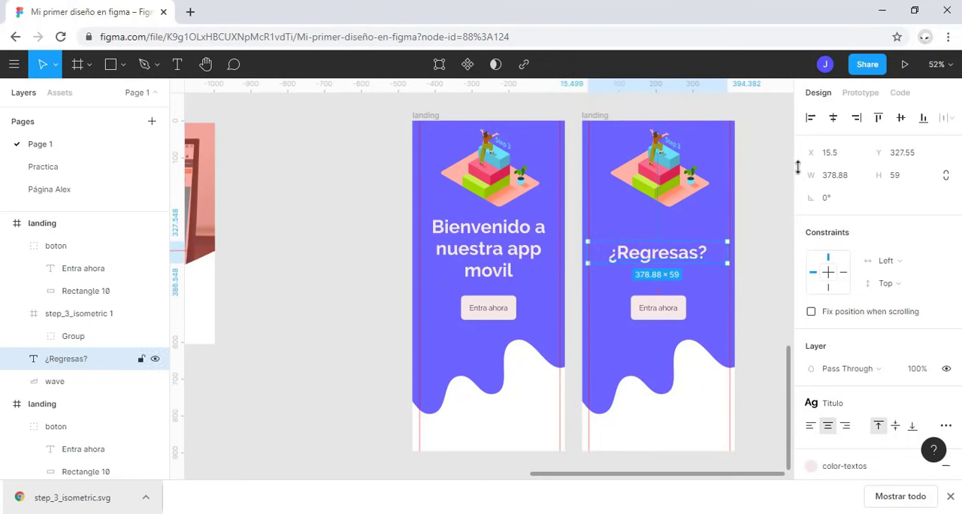
Step: Move the copied frame's button up closer to the heading and change its label to "Regresar"
{"action": "left_click", "coordinate": [669, 308]}
{"action": "left_click_drag", "start_coordinate": [673, 309], "coordinate": [673, 293]}
{"action": "left_click", "coordinate": [114, 269]}
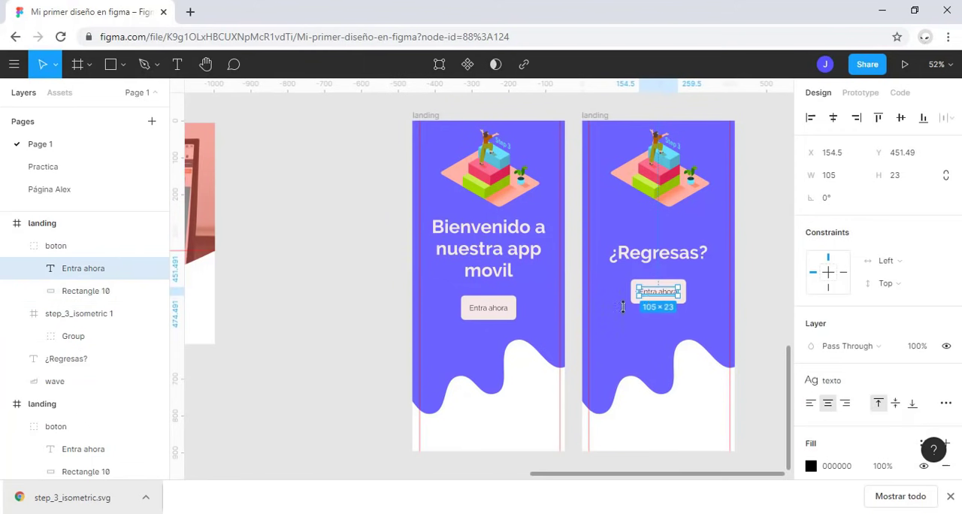
{"action": "double_click", "coordinate": [672, 292]}
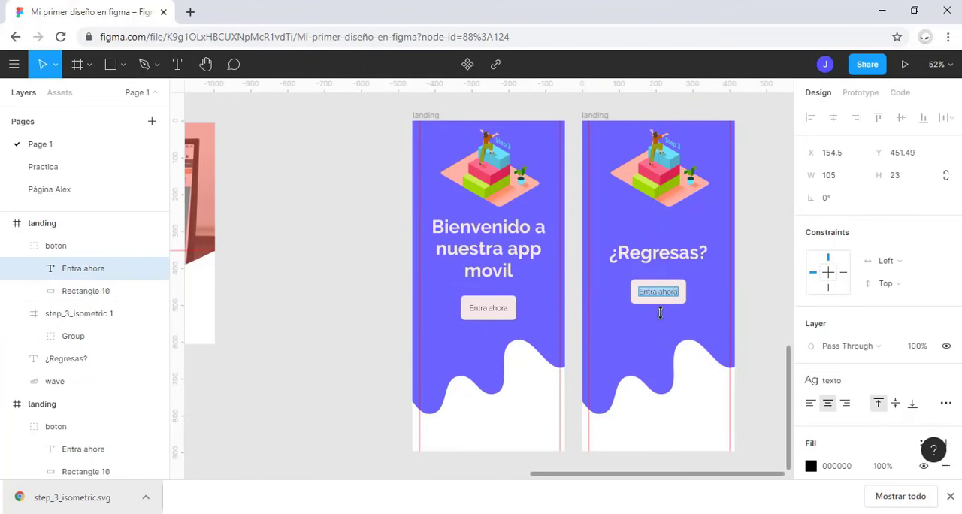
{"action": "type", "text": "Regresar"}
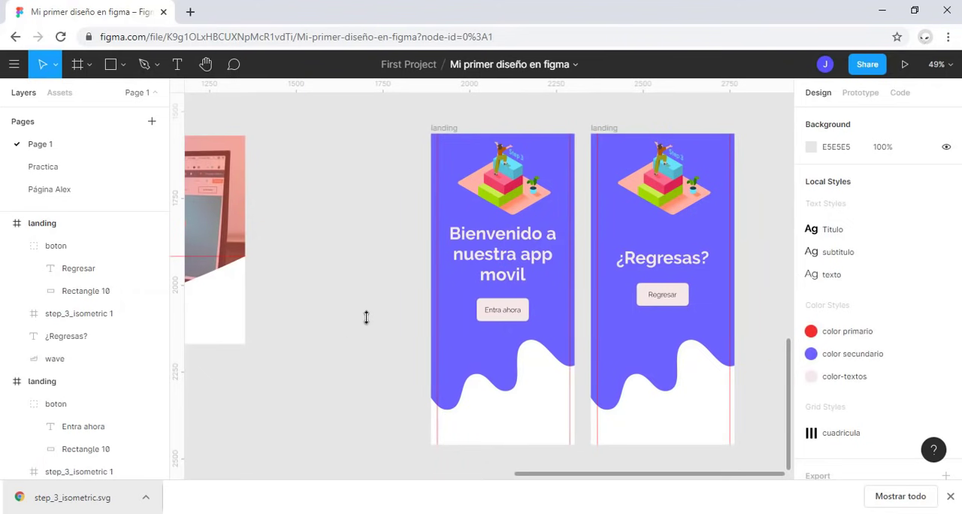
Step: Move the duplicated frame farther right to about X 3191, leaving a wide gap beside the original, and deselect it
{"action": "scroll", "coordinate": [366, 317], "scroll_direction": "down", "scroll_amount": 3}
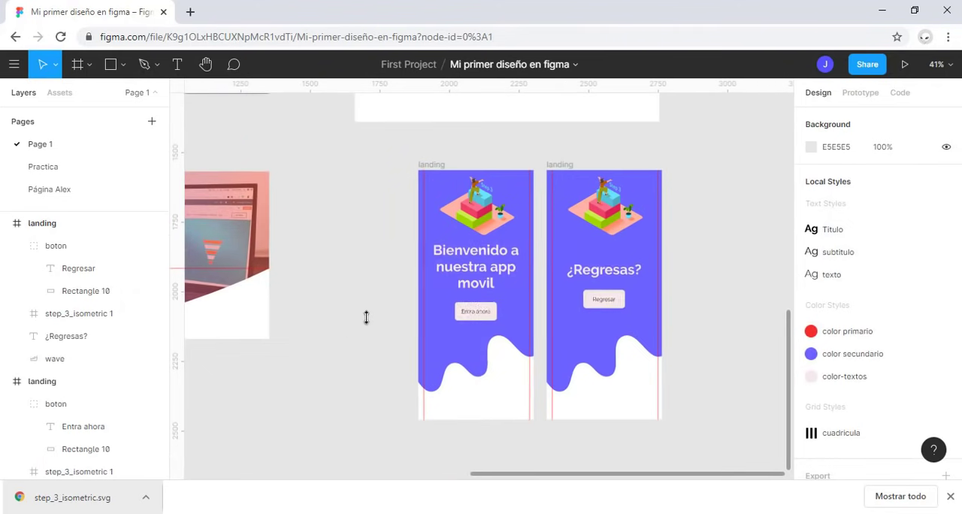
{"action": "left_click_drag", "start_coordinate": [324, 346], "coordinate": [266, 331]}
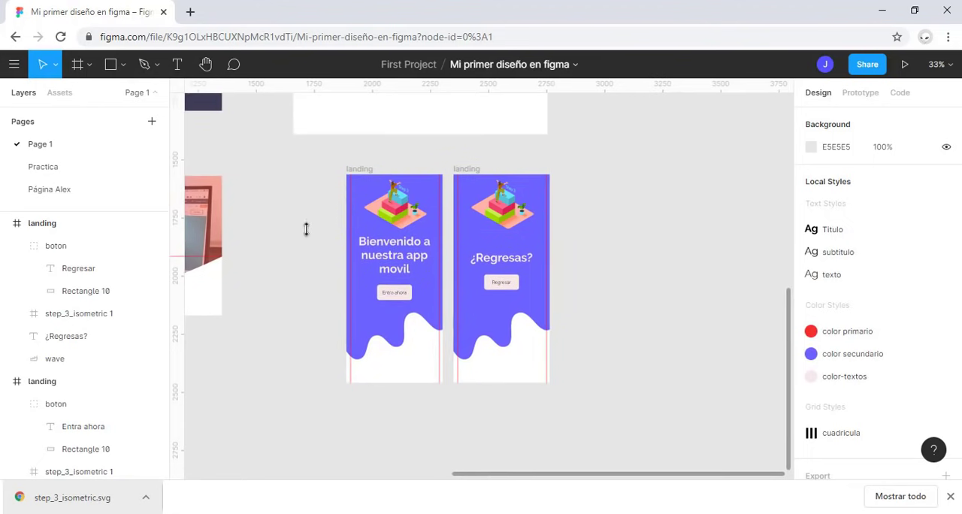
{"action": "left_click", "coordinate": [467, 169]}
{"action": "left_click_drag", "start_coordinate": [466, 170], "coordinate": [661, 166]}
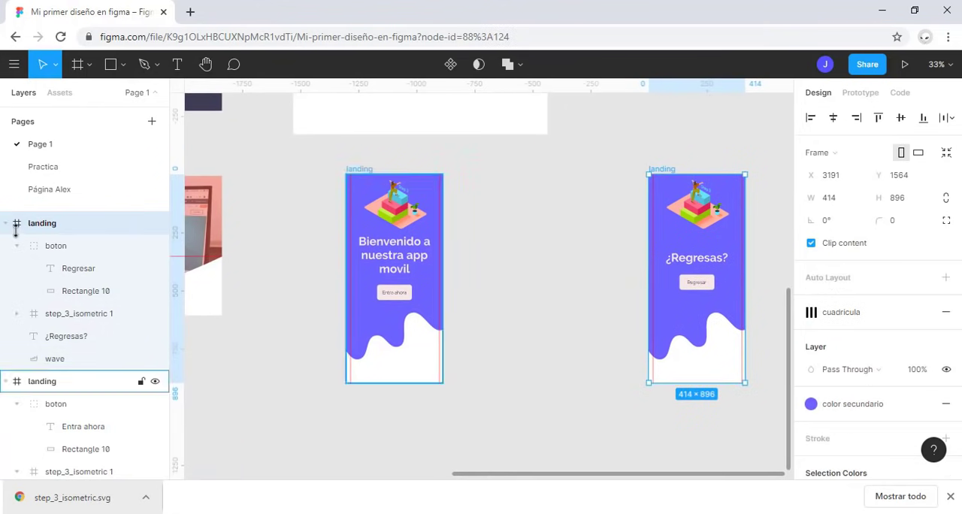
{"action": "left_click", "coordinate": [632, 215]}
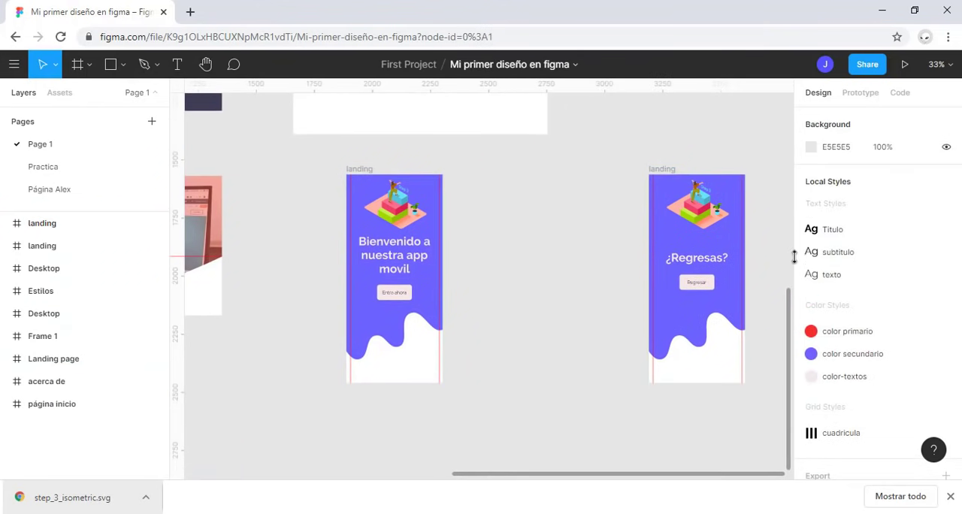
Step: Rename the duplicated frame "regresar"
{"action": "double_click", "coordinate": [45, 224]}
{"action": "type", "text": "regr"}
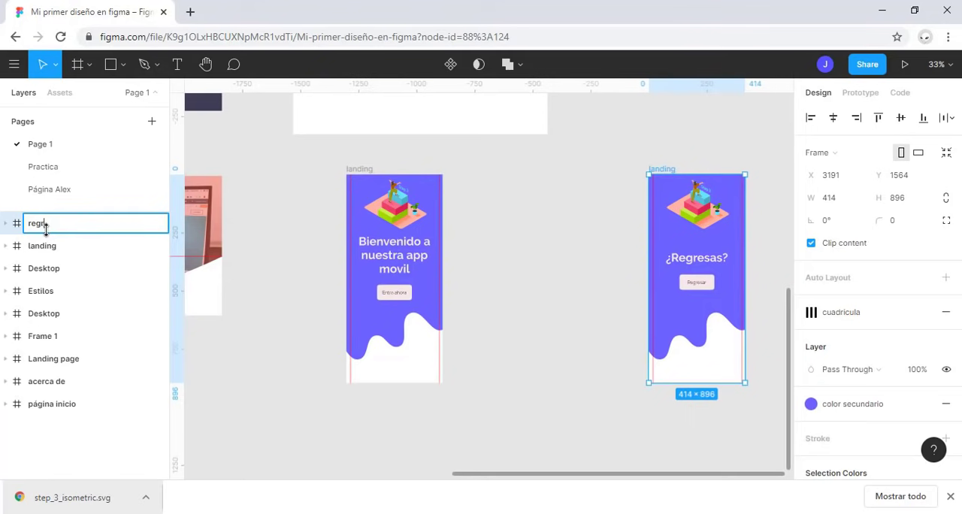
{"action": "type", "text": "esar"}
{"action": "key", "text": "Return"}
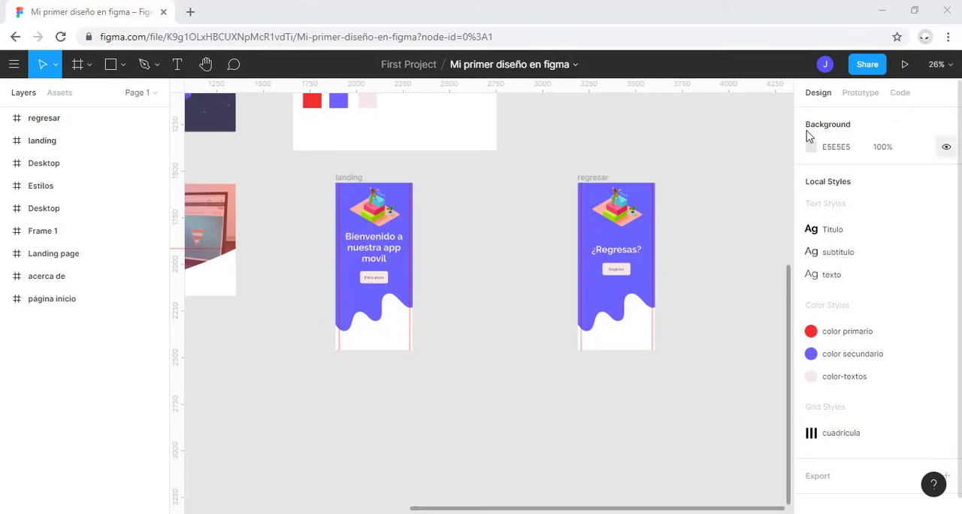
Step: Inspect the CSS code generated for the landing frame
{"action": "left_click", "coordinate": [350, 180]}
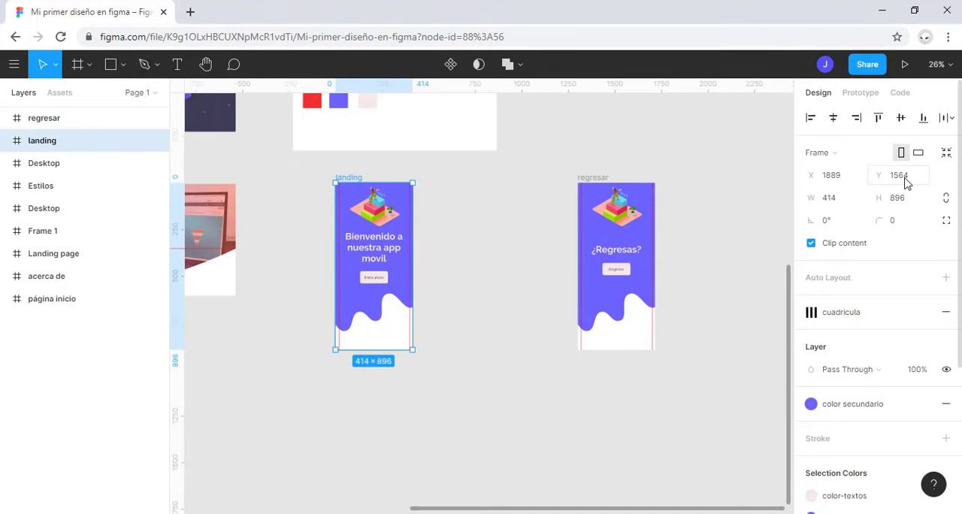
{"action": "scroll", "coordinate": [905, 195], "scroll_direction": "down", "scroll_amount": 3}
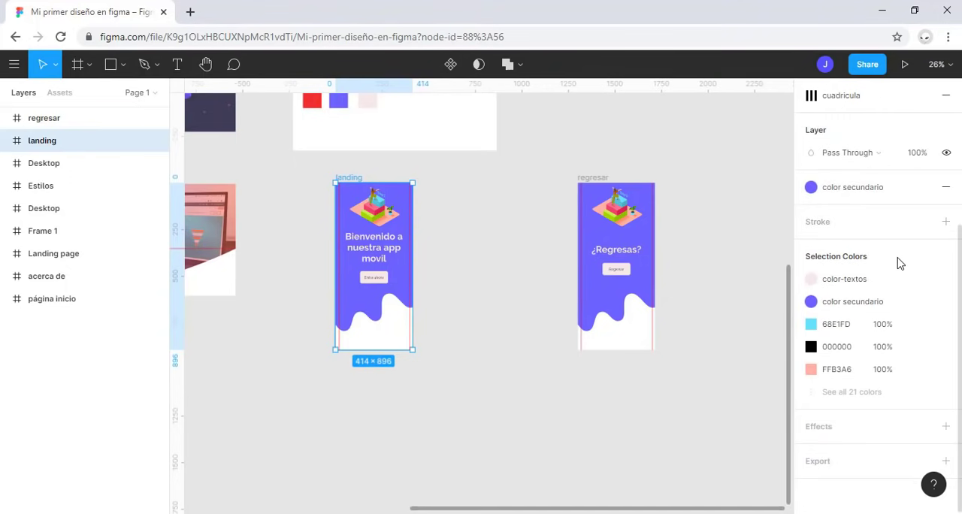
{"action": "scroll", "coordinate": [899, 262], "scroll_direction": "up", "scroll_amount": 3}
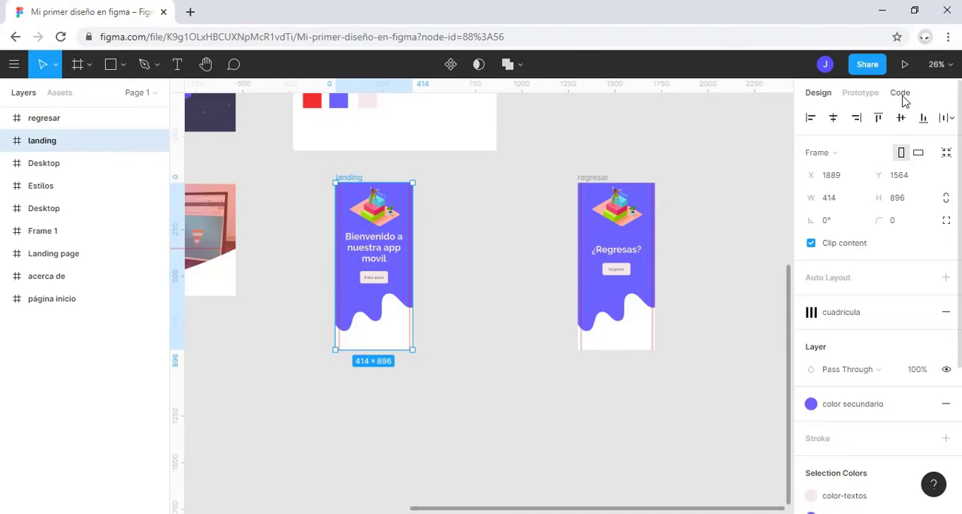
{"action": "left_click", "coordinate": [900, 93]}
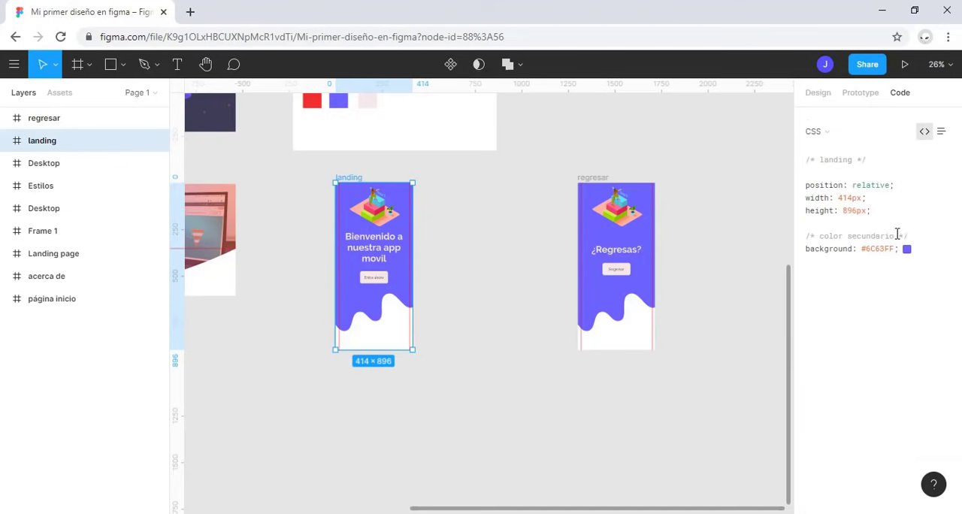
{"action": "left_click_drag", "start_coordinate": [898, 248], "coordinate": [818, 167]}
{"action": "left_click", "coordinate": [862, 154]}
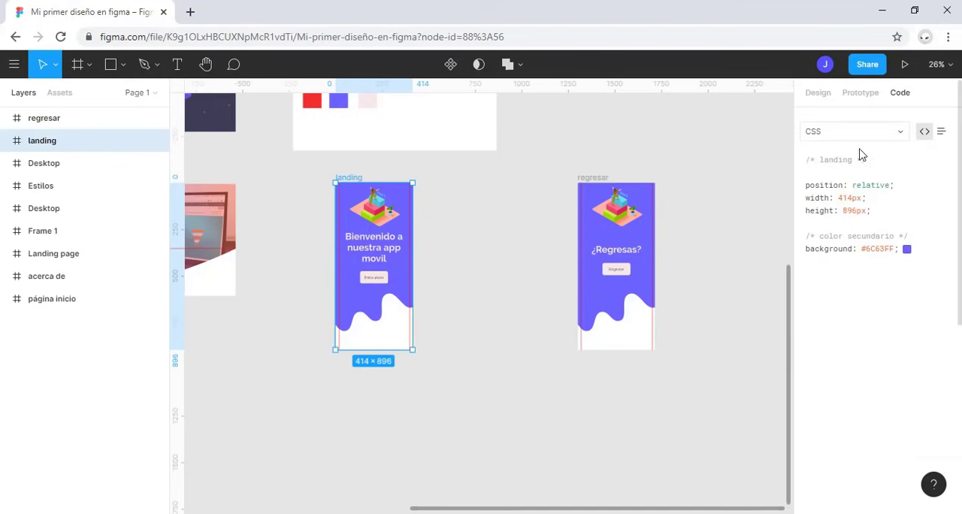
Step: View the landing frame's code as iOS and as Android, and return it to CSS
{"action": "left_click", "coordinate": [867, 133]}
{"action": "left_click", "coordinate": [857, 146]}
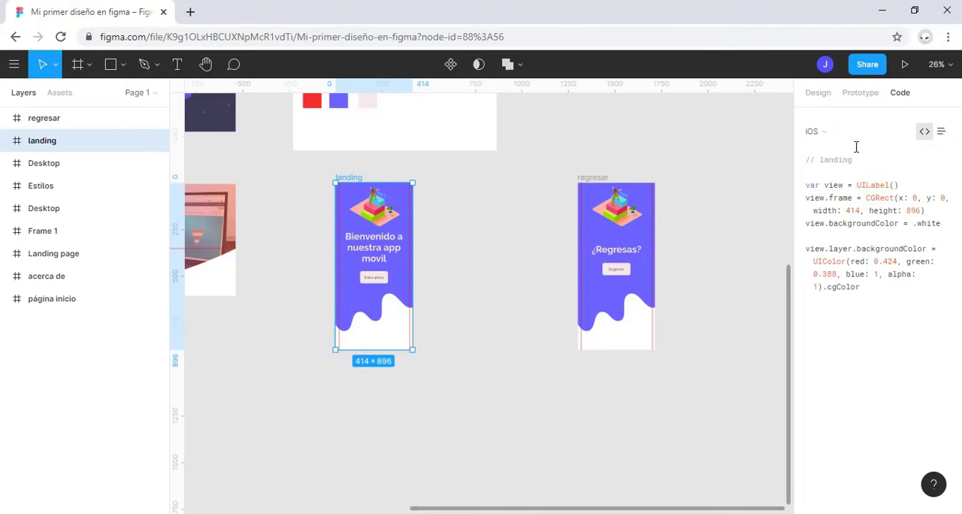
{"action": "left_click", "coordinate": [862, 134]}
{"action": "left_click", "coordinate": [855, 149]}
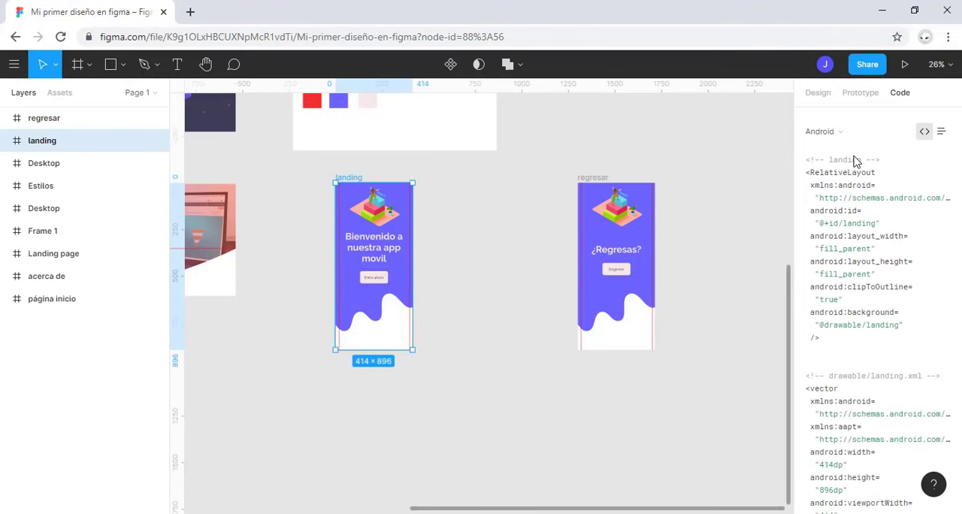
{"action": "left_click", "coordinate": [861, 135]}
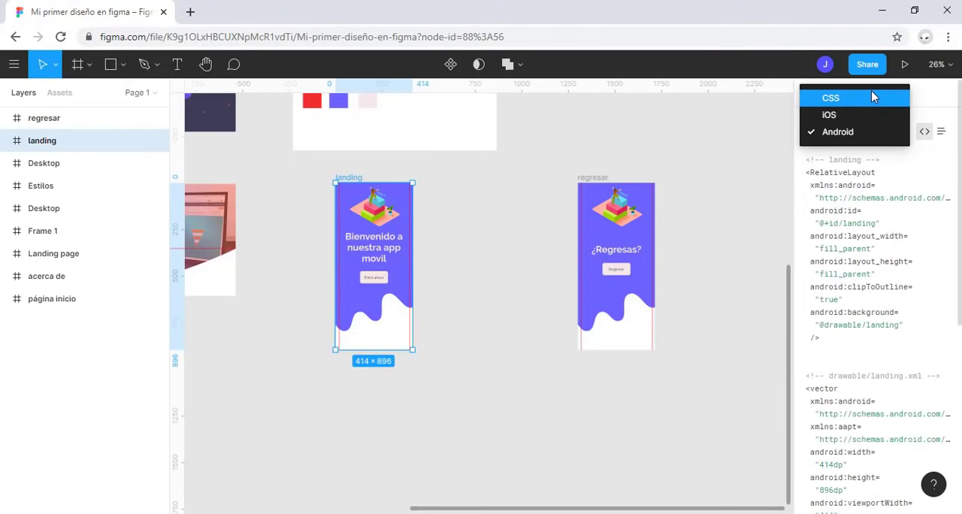
{"action": "left_click", "coordinate": [862, 98]}
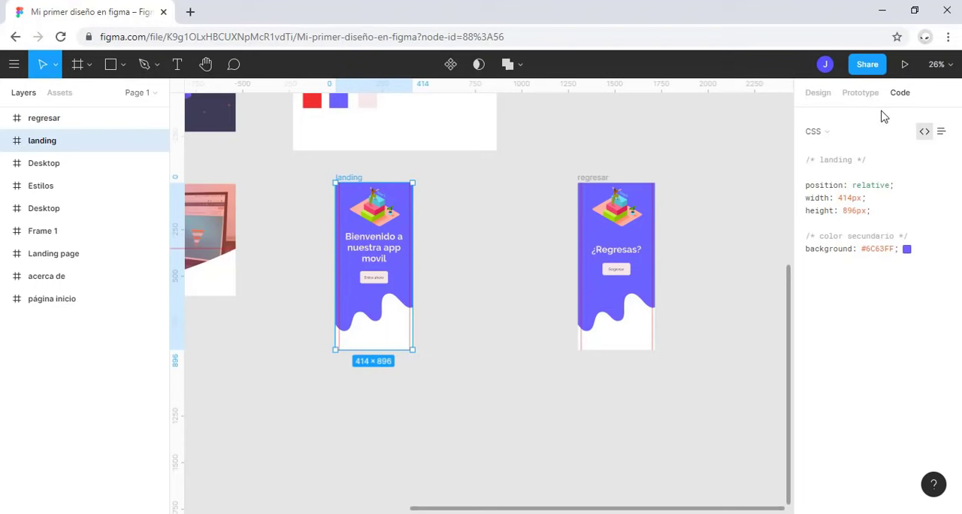
Step: Set the prototype device to iPhone 11 Pro Max, keeping the Gold model
{"action": "left_click", "coordinate": [868, 98]}
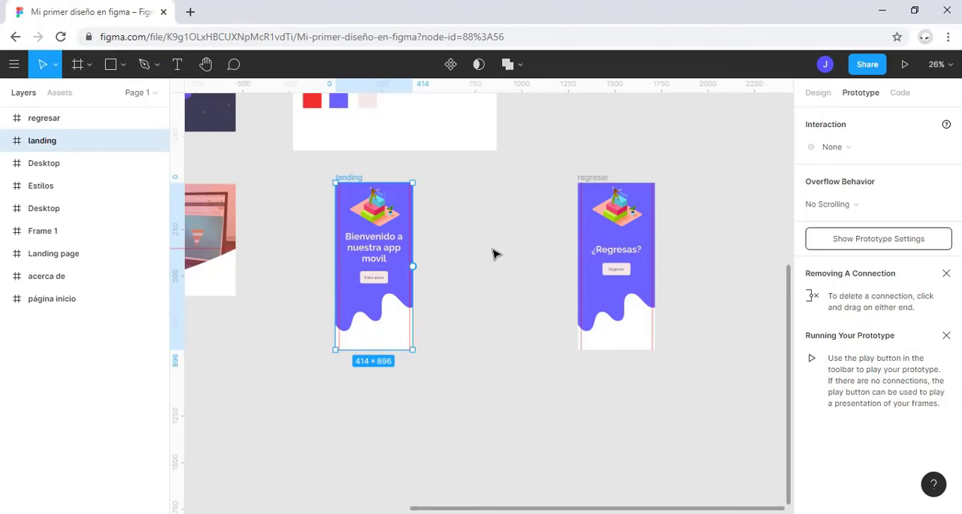
{"action": "left_click", "coordinate": [460, 259]}
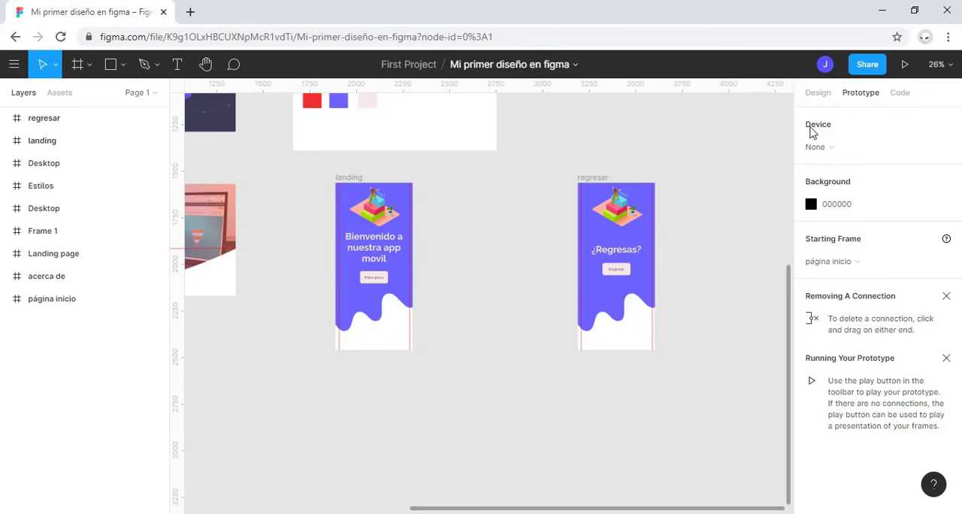
{"action": "left_click", "coordinate": [853, 149]}
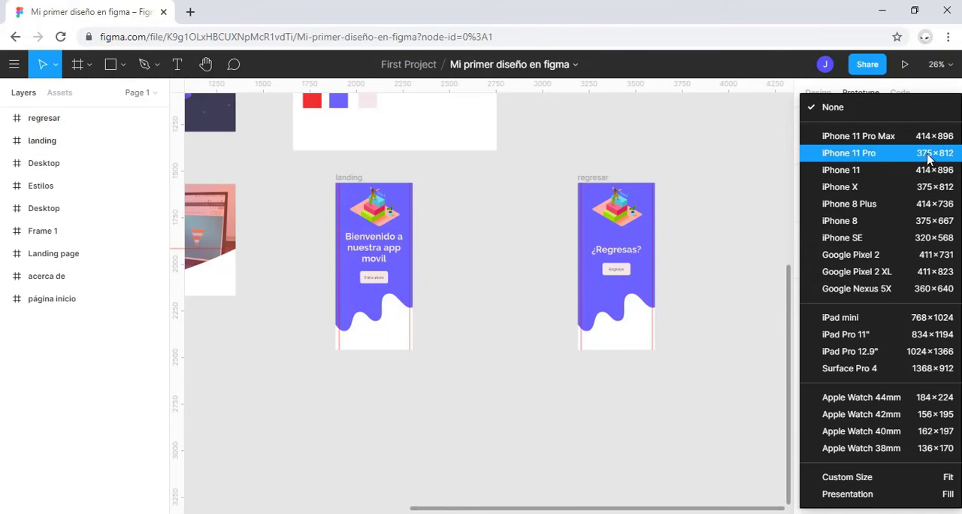
{"action": "left_click", "coordinate": [854, 137]}
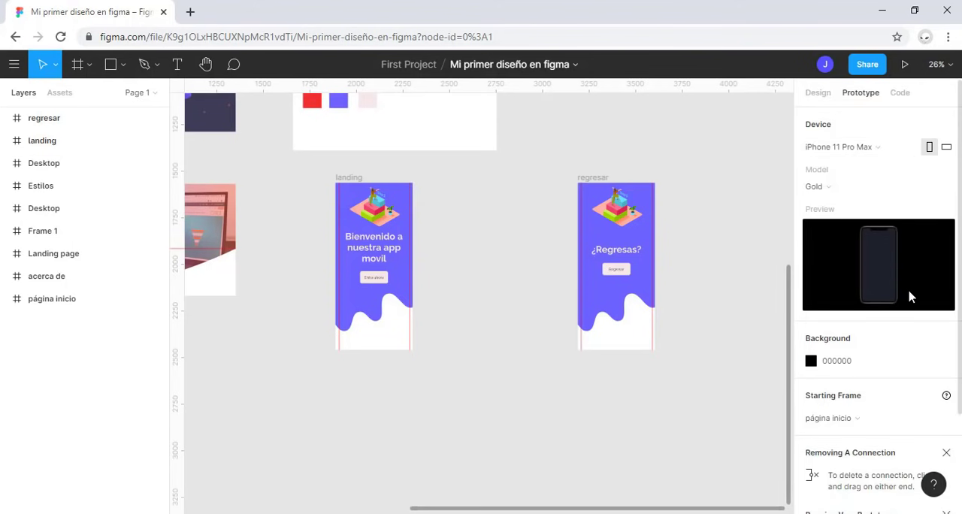
{"action": "left_click", "coordinate": [875, 194]}
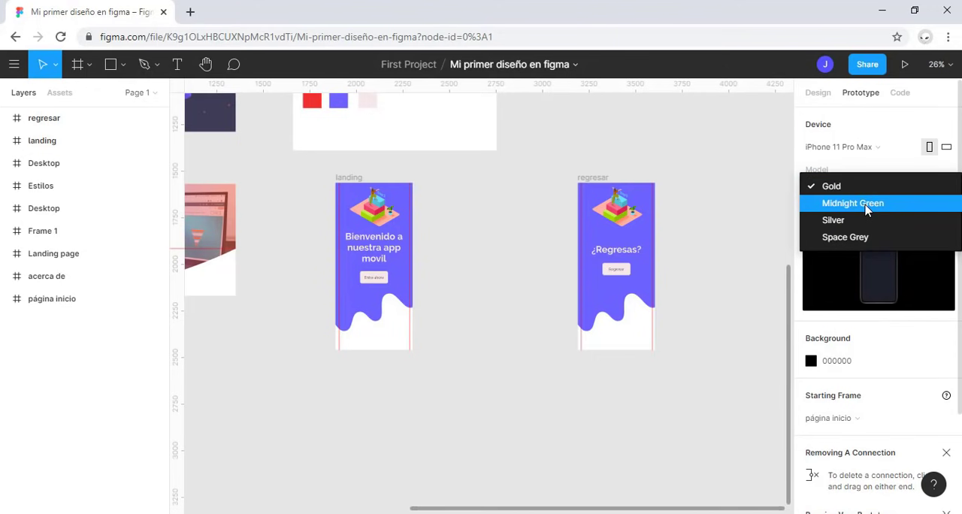
{"action": "left_click", "coordinate": [885, 346]}
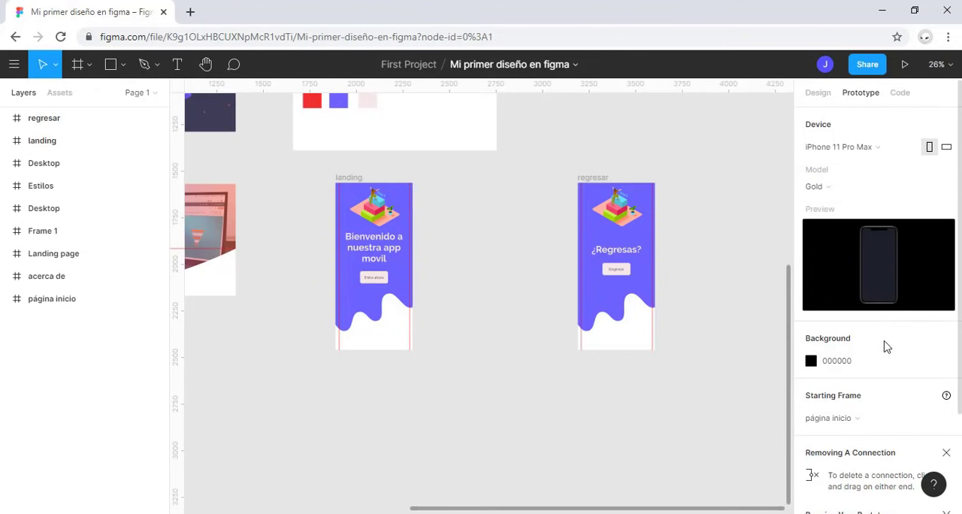
Step: Change the prototype background colour to red D82626
{"action": "left_click", "coordinate": [810, 361]}
{"action": "left_click_drag", "start_coordinate": [763, 226], "coordinate": [764, 187]}
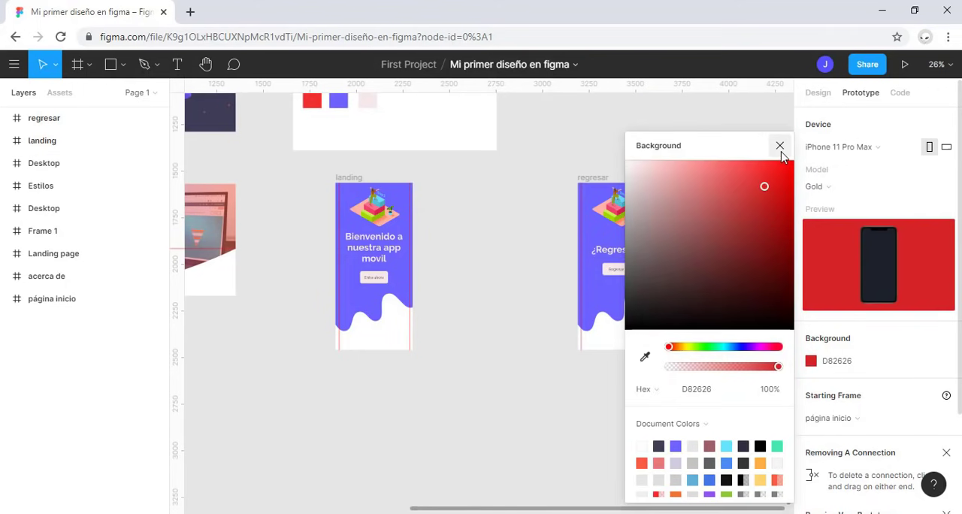
{"action": "left_click", "coordinate": [780, 146]}
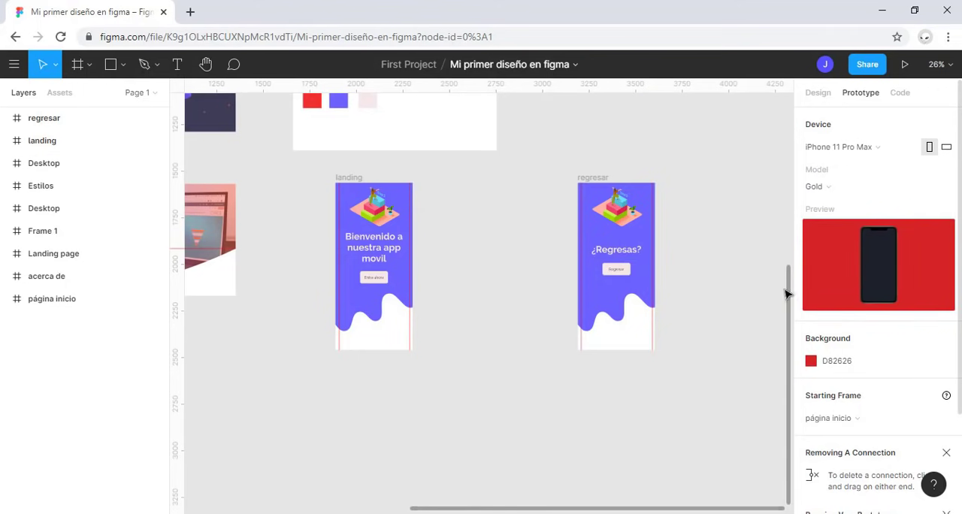
Step: Present the landing frame in the iPhone preview and return to the design file
{"action": "left_click", "coordinate": [360, 176]}
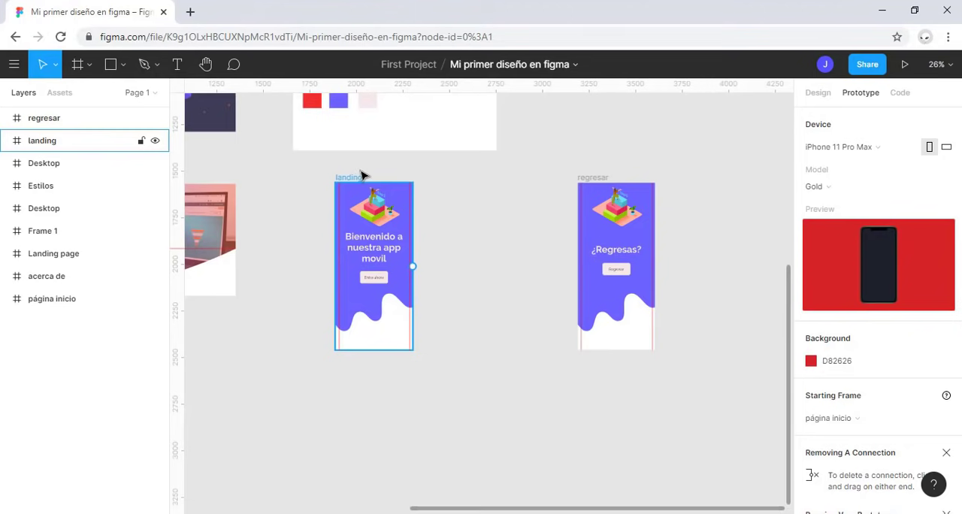
{"action": "left_click", "coordinate": [351, 182]}
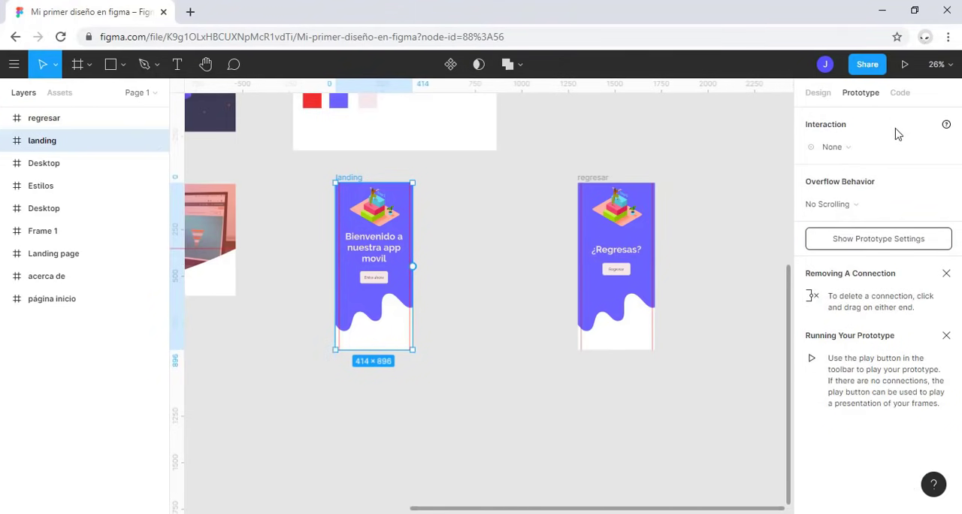
{"action": "left_click", "coordinate": [905, 65]}
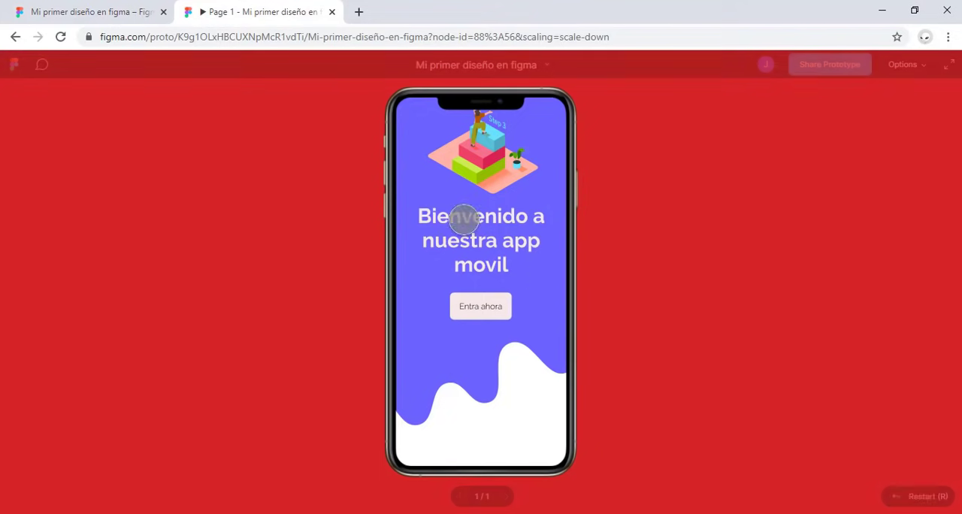
{"action": "left_click", "coordinate": [81, 10]}
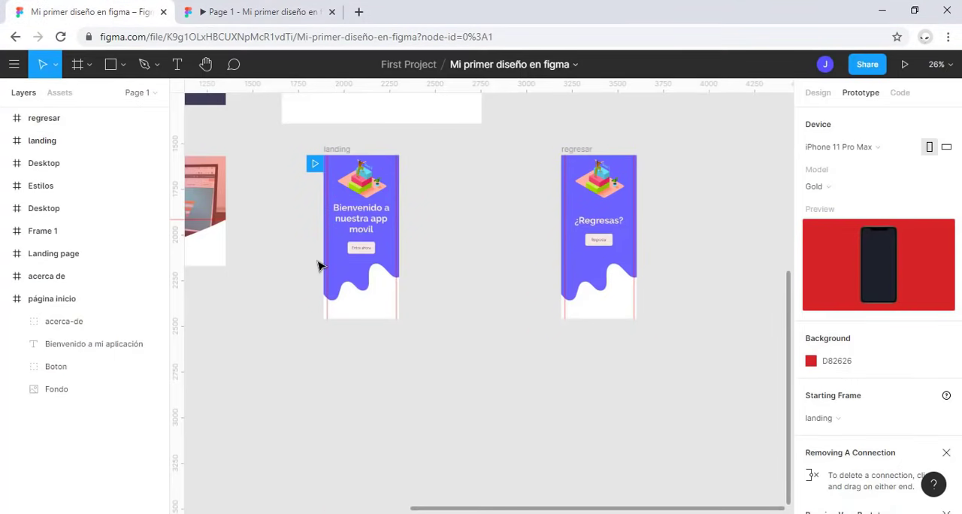
{"action": "left_click", "coordinate": [279, 9]}
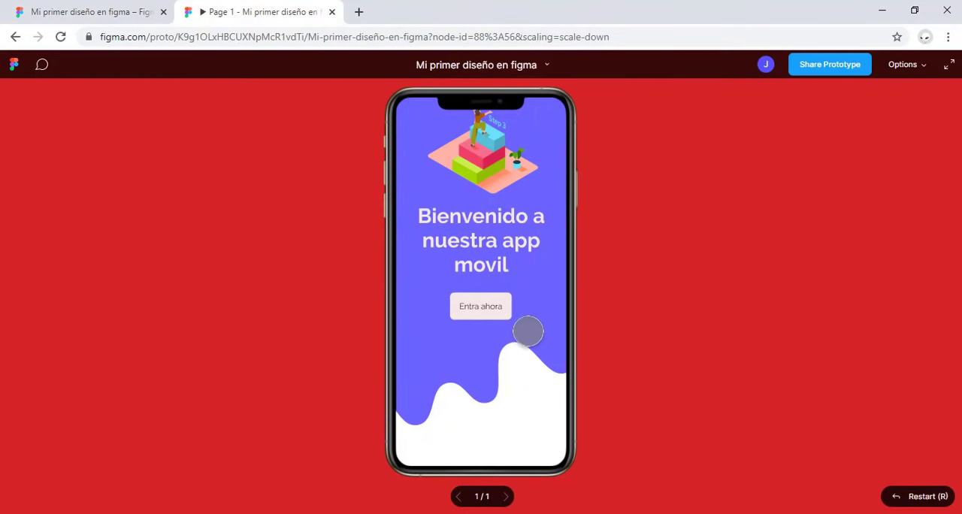
{"action": "left_click", "coordinate": [145, 9]}
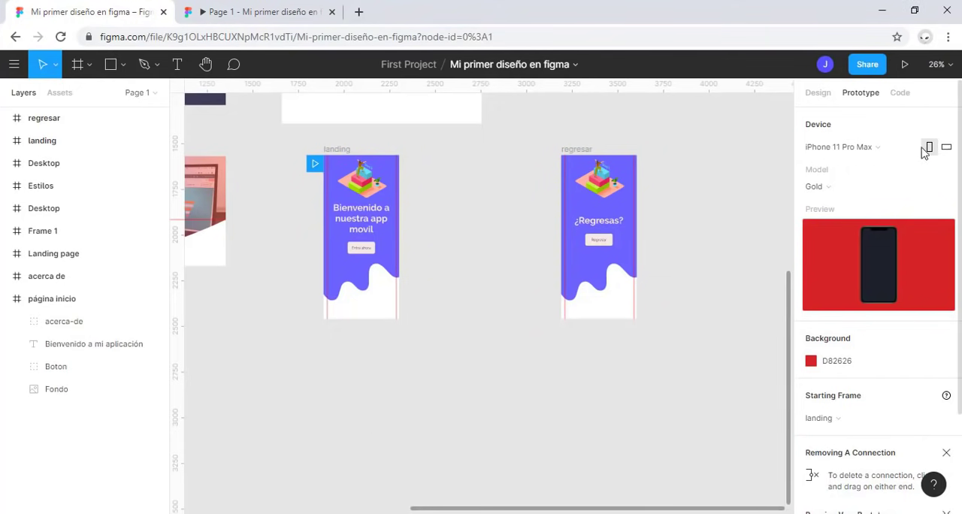
Step: Review the frames available as the prototype's starting frame and check the open presentation again
{"action": "scroll", "coordinate": [901, 248], "scroll_direction": "down", "scroll_amount": 3}
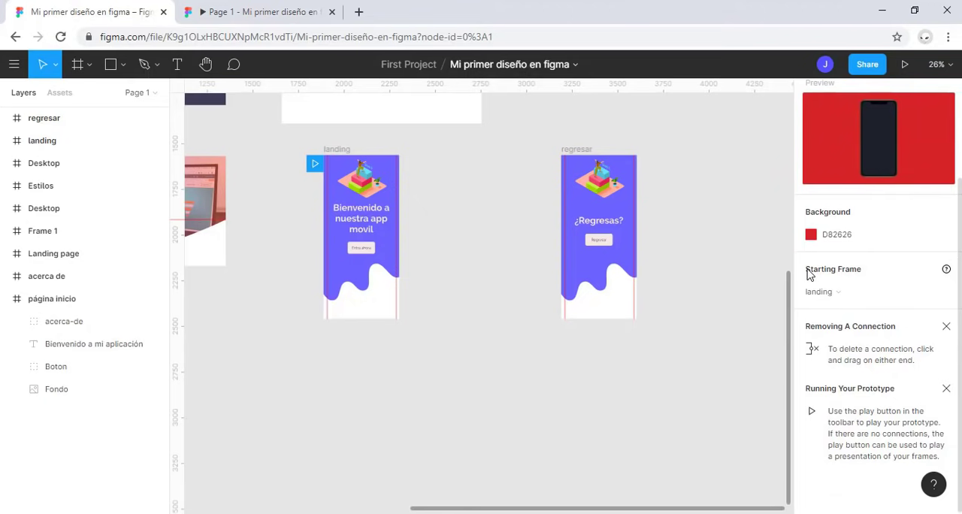
{"action": "left_click", "coordinate": [857, 296]}
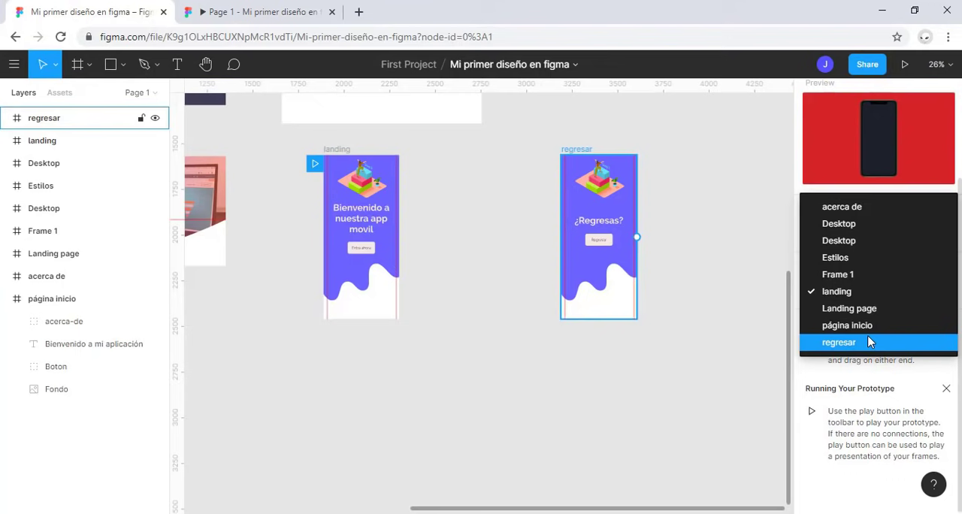
{"action": "left_click", "coordinate": [742, 357]}
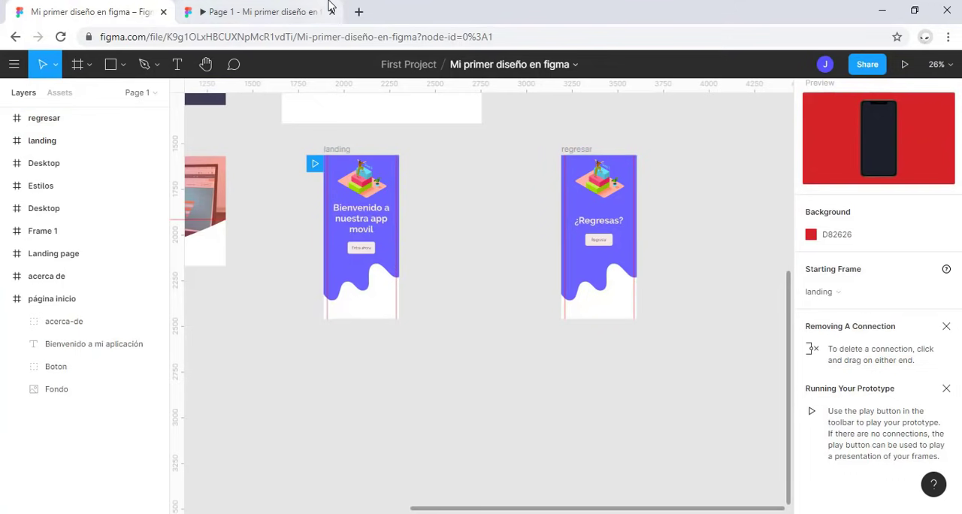
{"action": "left_click", "coordinate": [329, 4]}
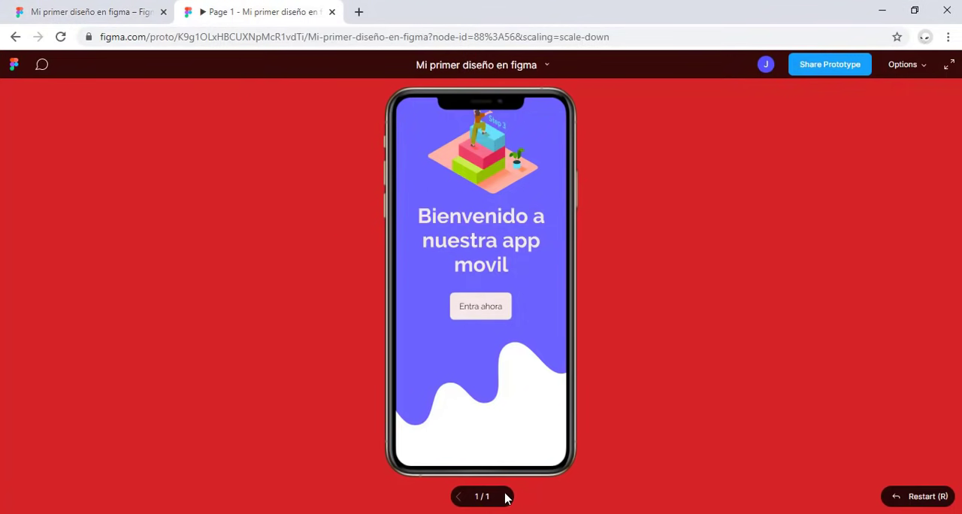
{"action": "left_click", "coordinate": [120, 10]}
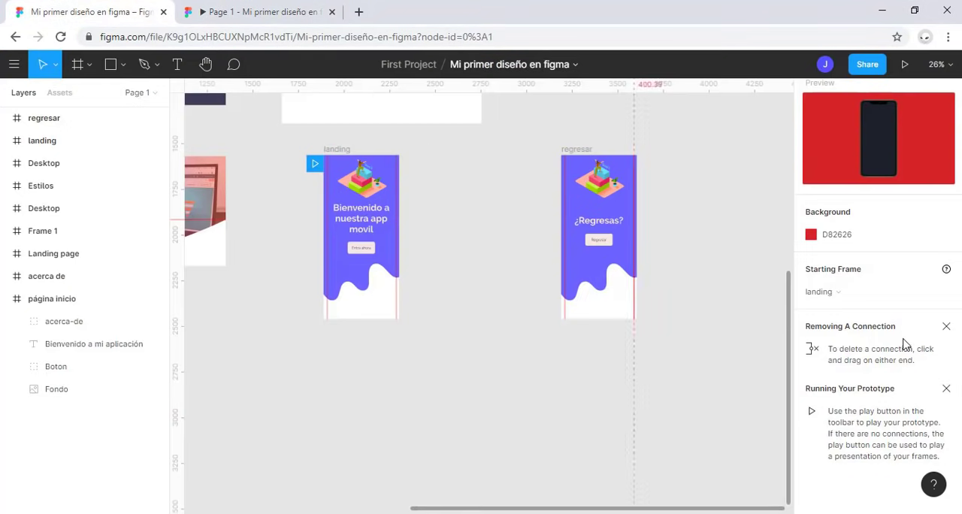
Step: Try the second Desktop frame as the starting frame, present it, and return to the design file
{"action": "left_click", "coordinate": [845, 292]}
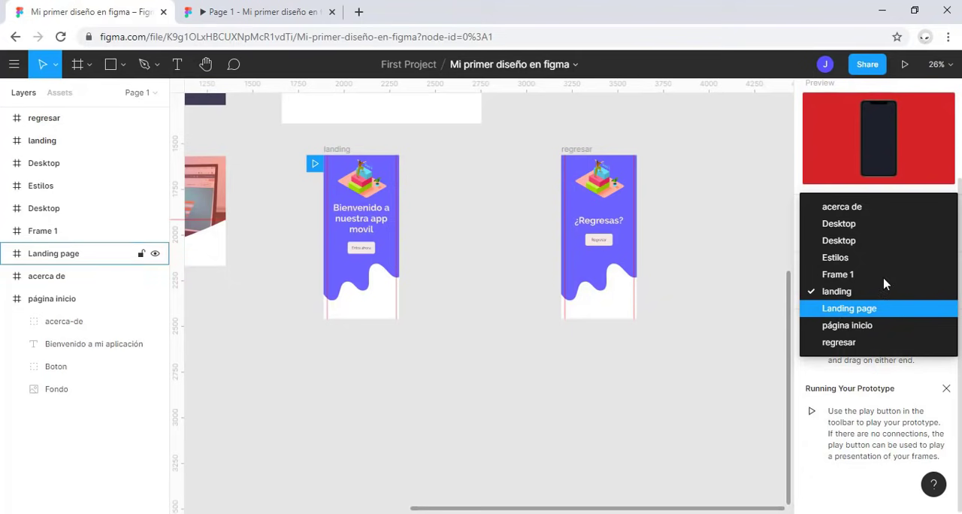
{"action": "left_click", "coordinate": [856, 241]}
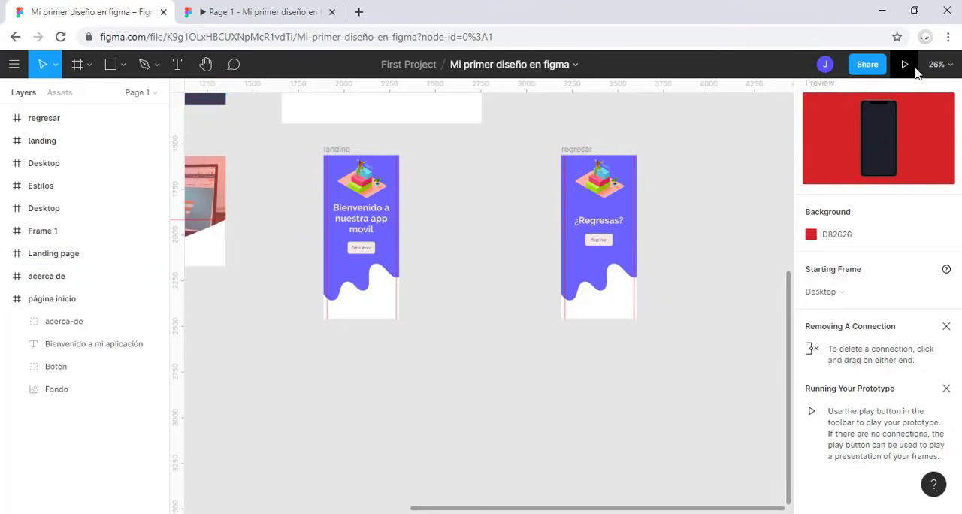
{"action": "left_click", "coordinate": [906, 65]}
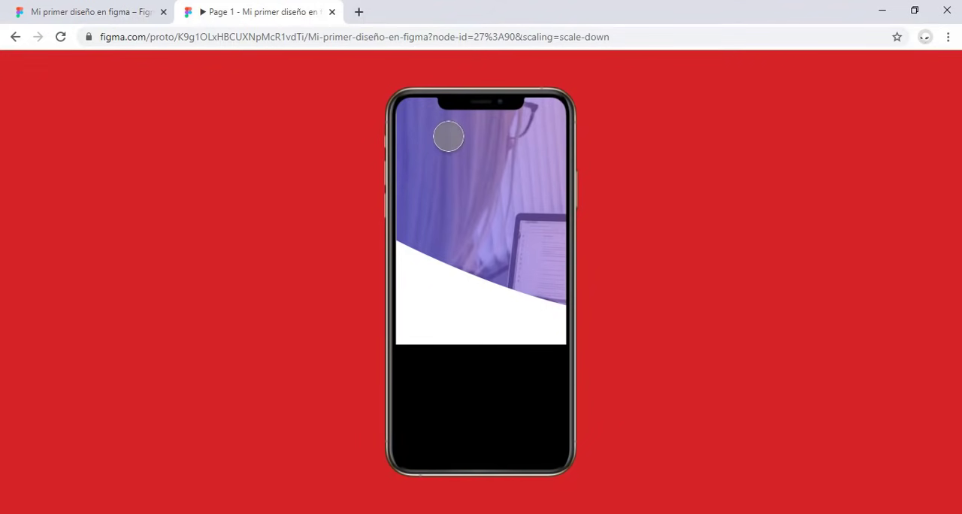
{"action": "left_click", "coordinate": [75, 13]}
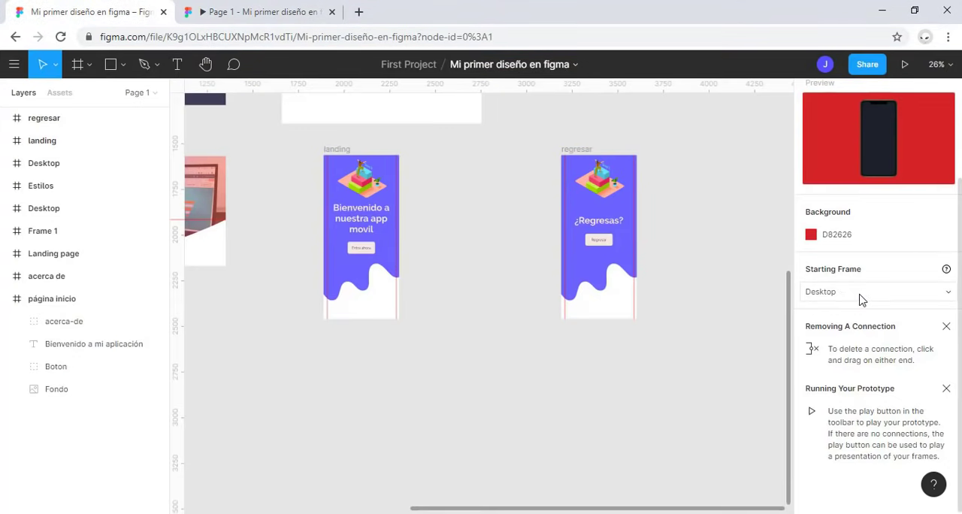
Step: Set the prototype's starting frame to landing
{"action": "left_click", "coordinate": [861, 299]}
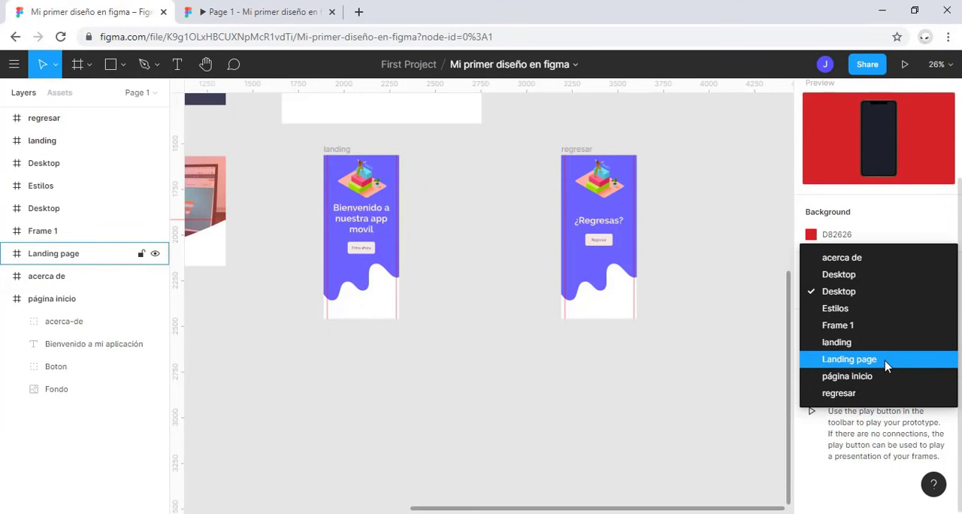
{"action": "left_click", "coordinate": [872, 342]}
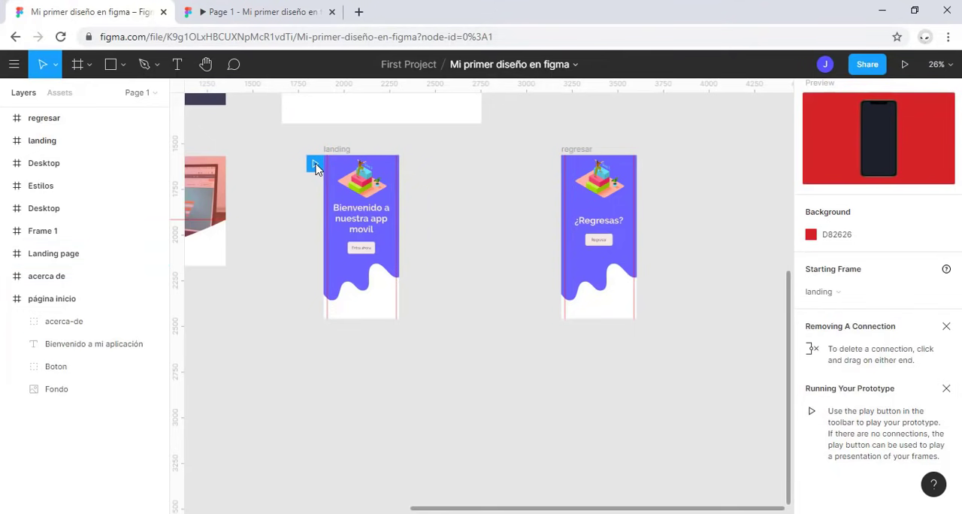
{"action": "scroll", "coordinate": [315, 168], "scroll_direction": "up", "scroll_amount": 5}
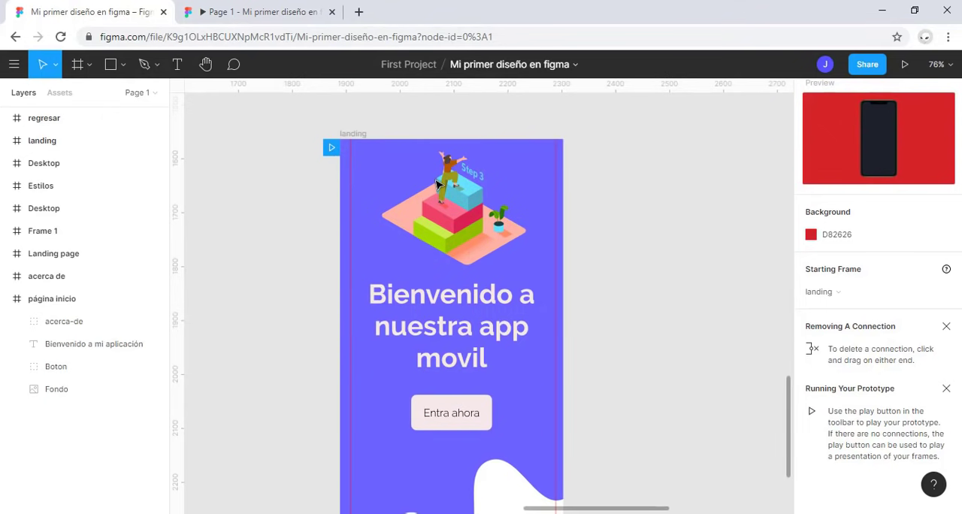
Step: Try the regresar frame as the prototype's starting frame, present it, and move the starting point back to landing
{"action": "scroll", "coordinate": [368, 187], "scroll_direction": "down", "scroll_amount": 5}
{"action": "left_click_drag", "start_coordinate": [389, 178], "coordinate": [708, 182]}
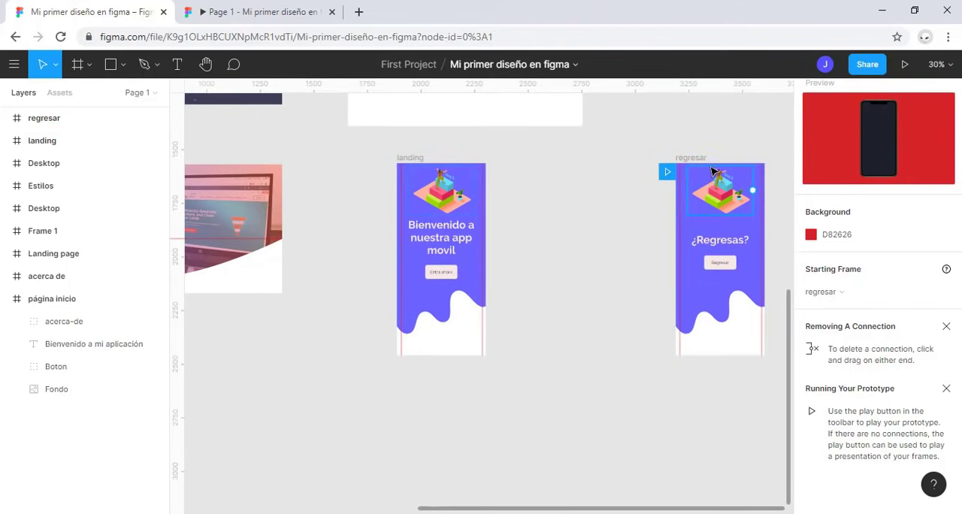
{"action": "left_click", "coordinate": [303, 8]}
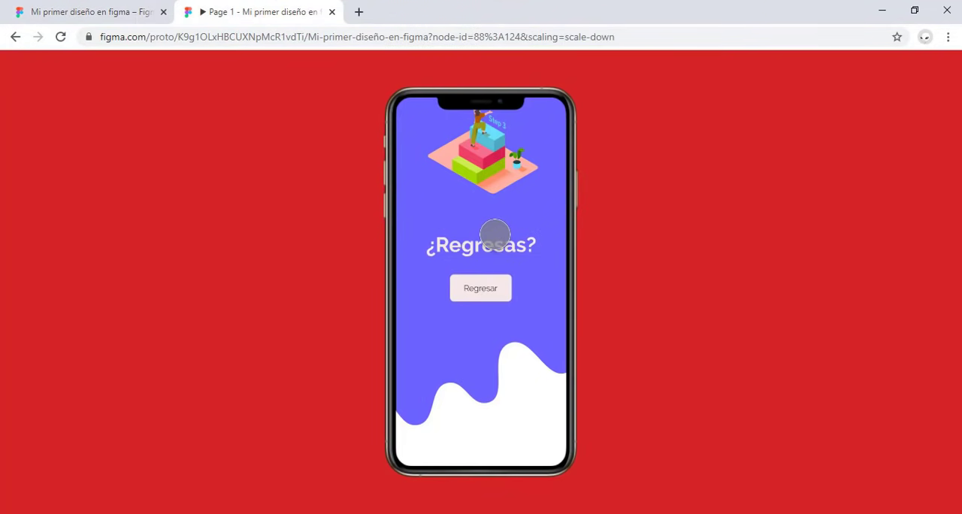
{"action": "left_click", "coordinate": [106, 12]}
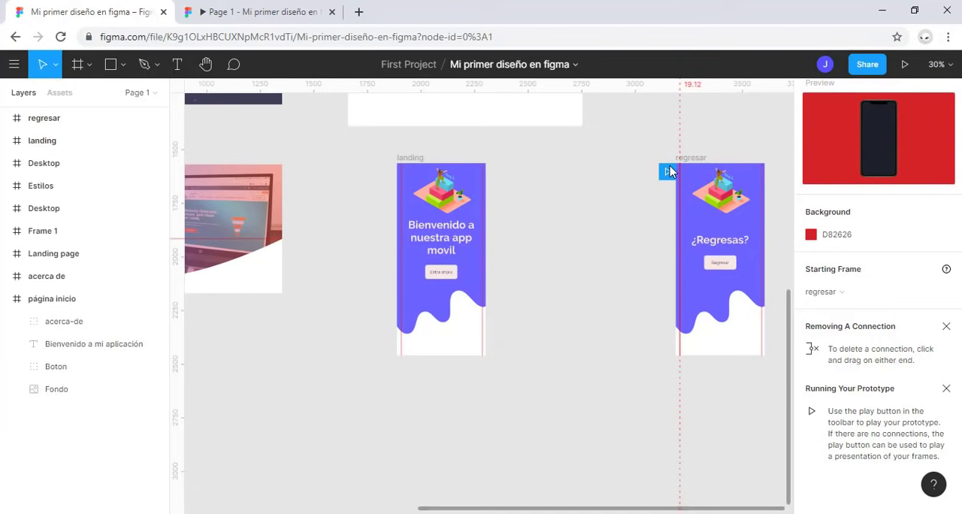
{"action": "left_click_drag", "start_coordinate": [667, 175], "coordinate": [439, 205]}
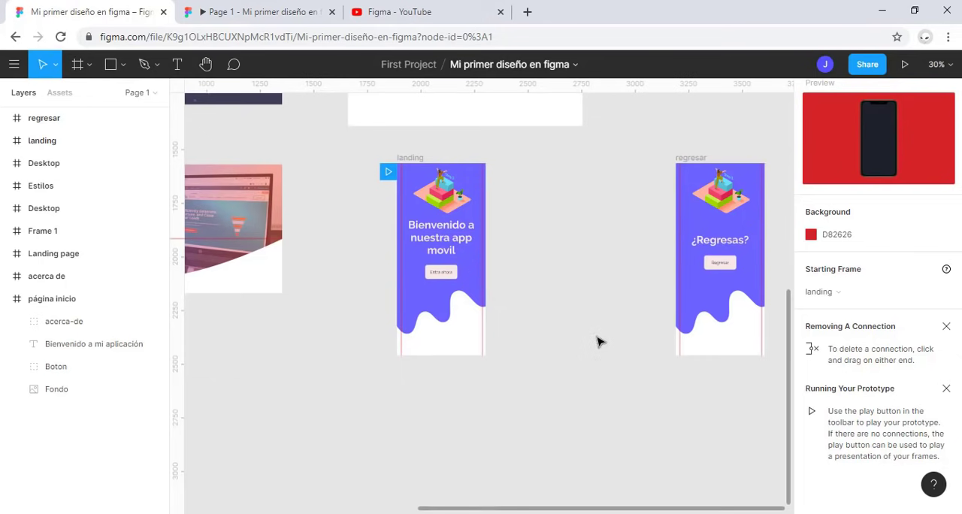
Step: Browse the uploaded videos on Figma's YouTube channel, close the channel page, and return to the design file
{"action": "left_click", "coordinate": [399, 12]}
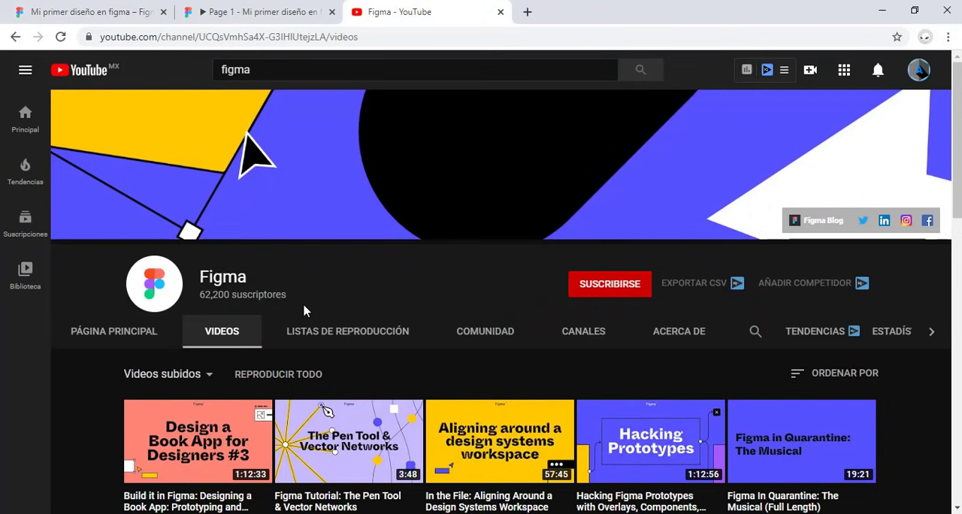
{"action": "left_click_drag", "start_coordinate": [308, 311], "coordinate": [265, 281]}
{"action": "scroll", "coordinate": [438, 279], "scroll_direction": "down", "scroll_amount": 1}
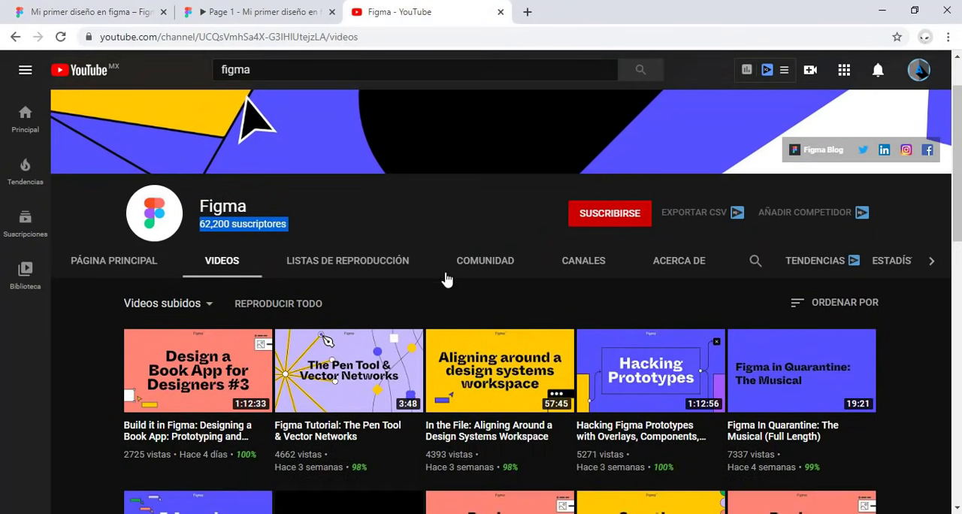
{"action": "scroll", "coordinate": [436, 314], "scroll_direction": "down", "scroll_amount": 4}
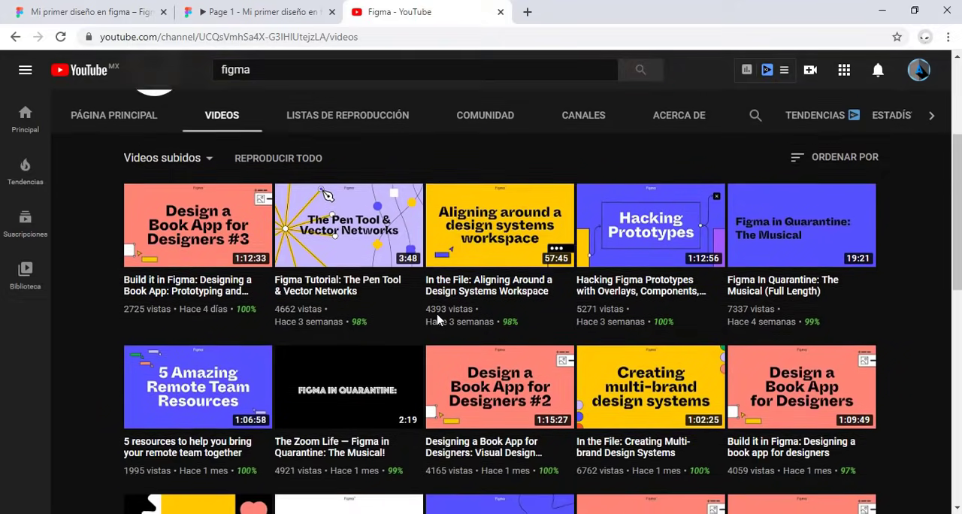
{"action": "scroll", "coordinate": [438, 316], "scroll_direction": "down", "scroll_amount": 3}
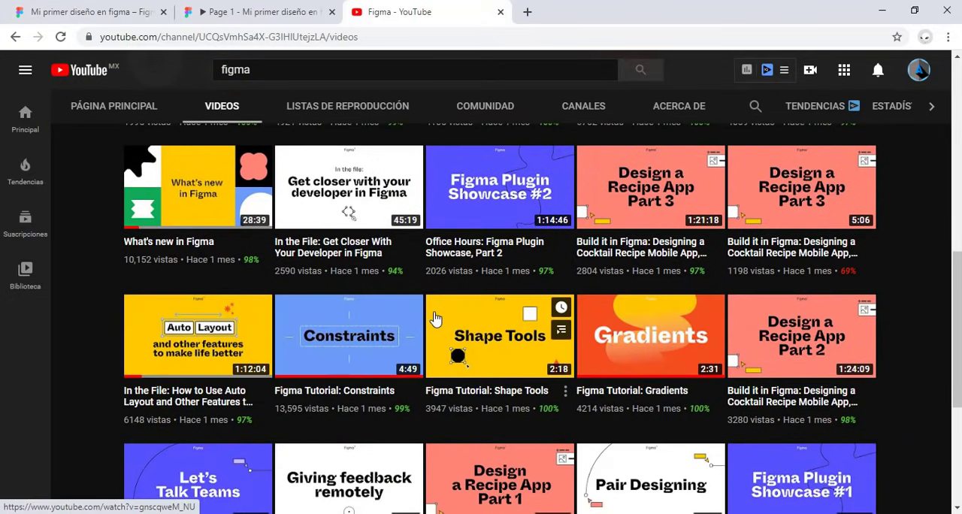
{"action": "left_click", "coordinate": [500, 12]}
{"action": "left_click", "coordinate": [64, 9]}
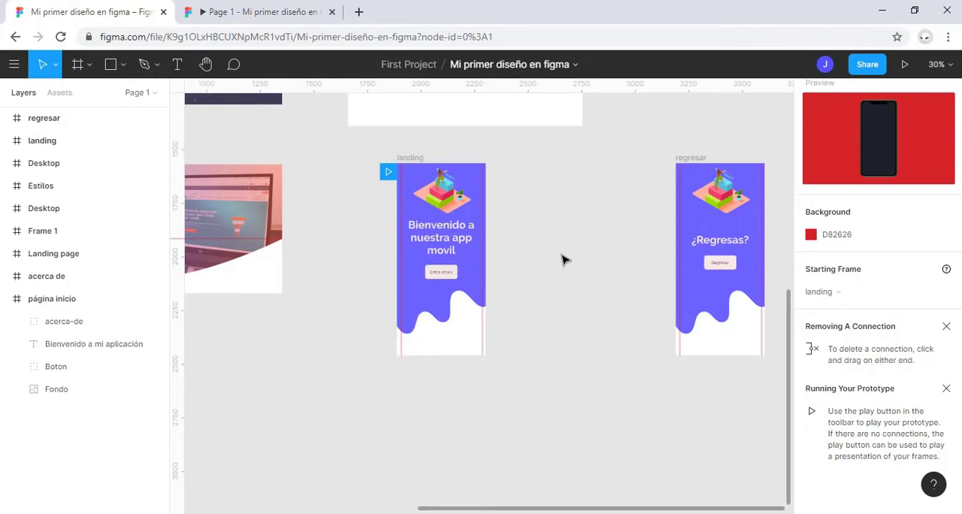
Step: Move the regresar frame closer to the landing frame
{"action": "scroll", "coordinate": [565, 261], "scroll_direction": "up", "scroll_amount": 4}
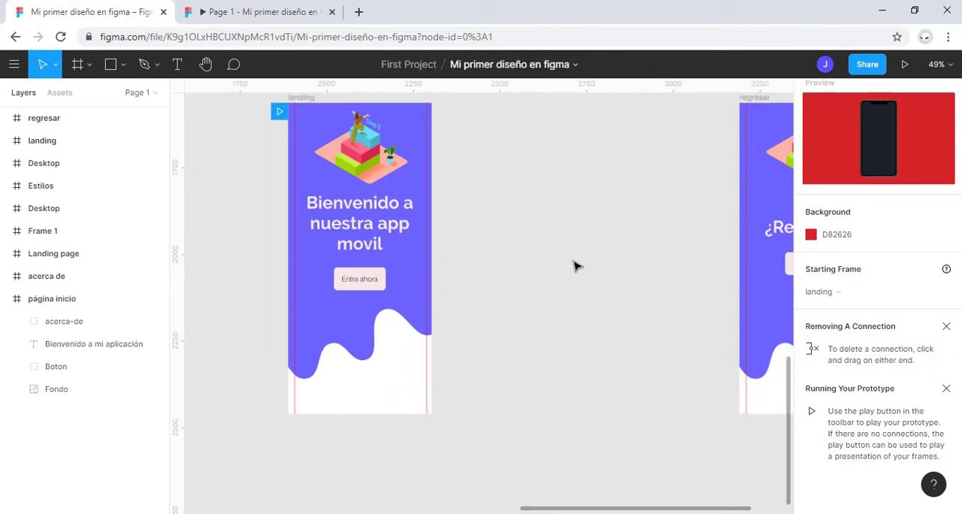
{"action": "left_click_drag", "start_coordinate": [580, 251], "coordinate": [517, 268]}
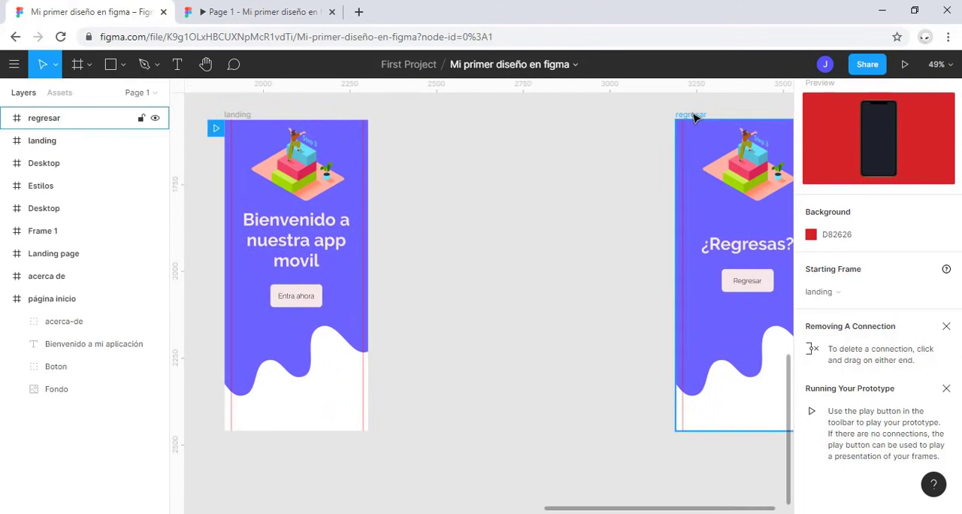
{"action": "left_click_drag", "start_coordinate": [694, 118], "coordinate": [515, 125]}
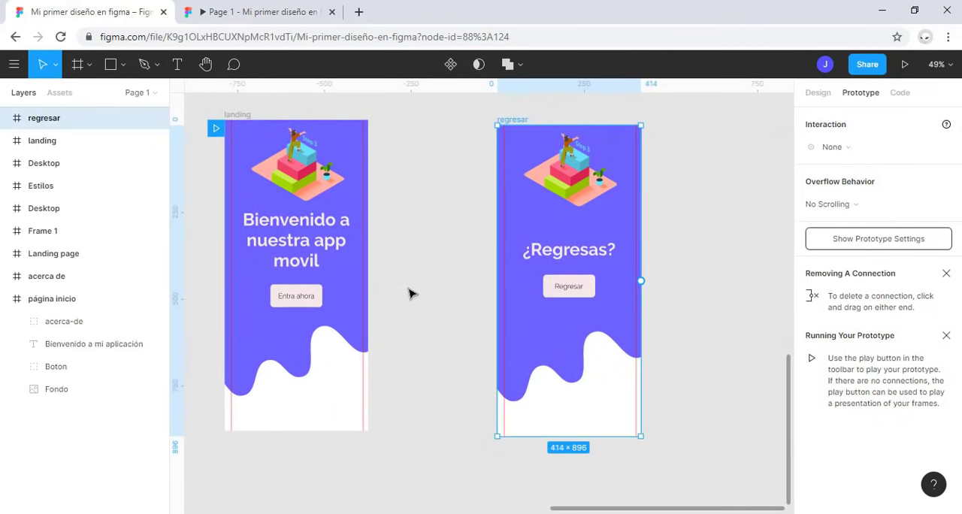
Step: Examine the connection points of the landing frame, its button, its title, and its illustration
{"action": "left_click", "coordinate": [252, 115]}
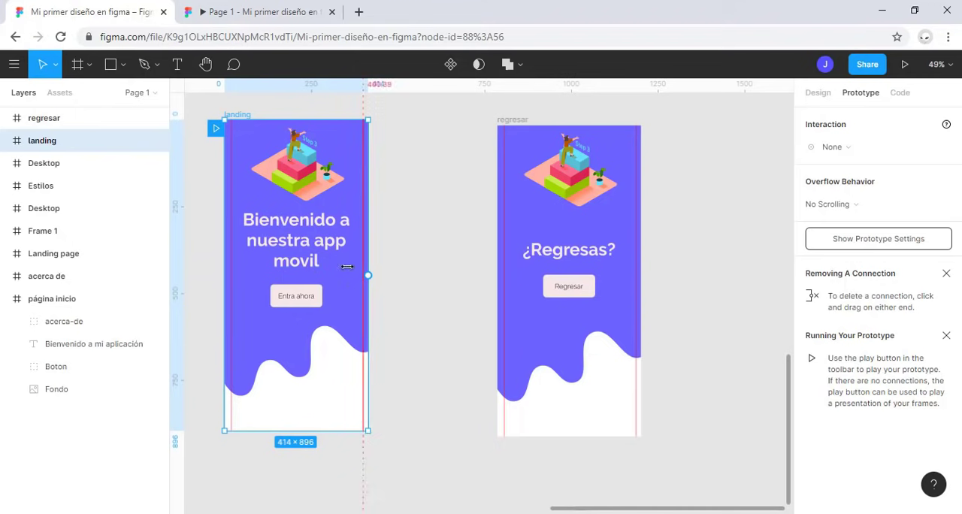
{"action": "left_click", "coordinate": [294, 296]}
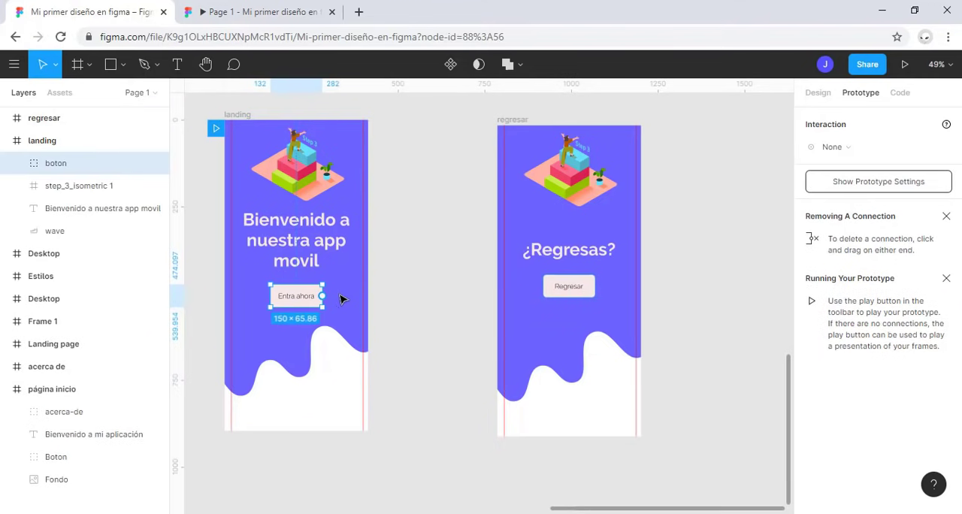
{"action": "left_click", "coordinate": [338, 366]}
{"action": "left_click", "coordinate": [314, 257]}
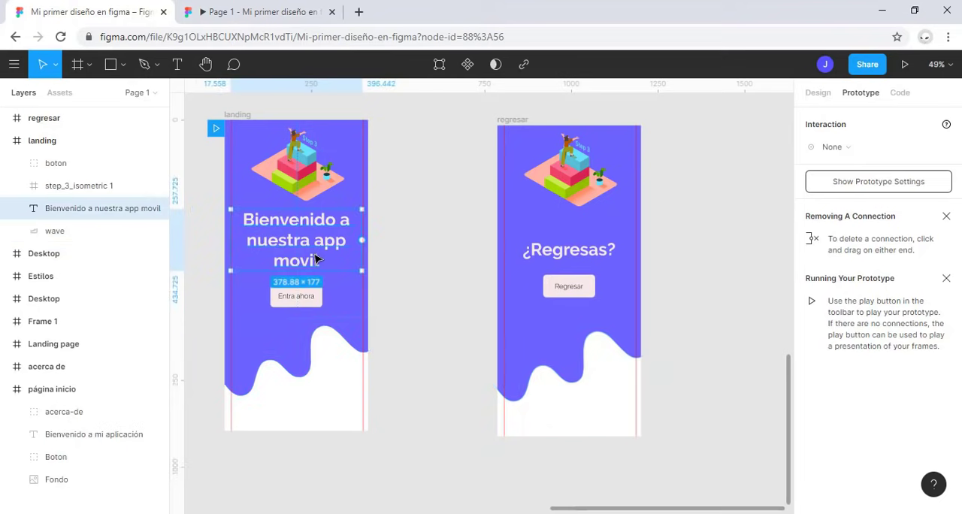
{"action": "left_click", "coordinate": [322, 182]}
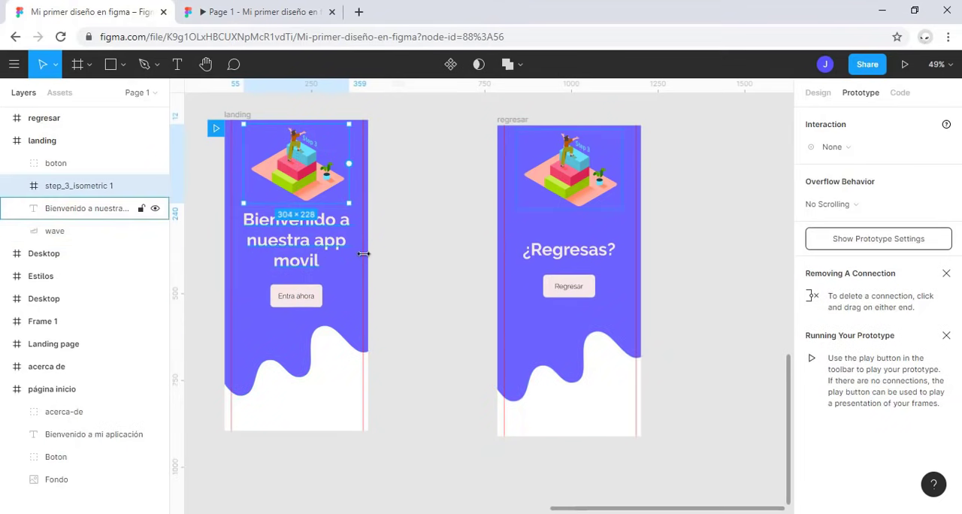
Step: Connect the "Entra ahora" button to the regresar frame with an On Tap, Navigate To interaction
{"action": "left_click", "coordinate": [317, 301]}
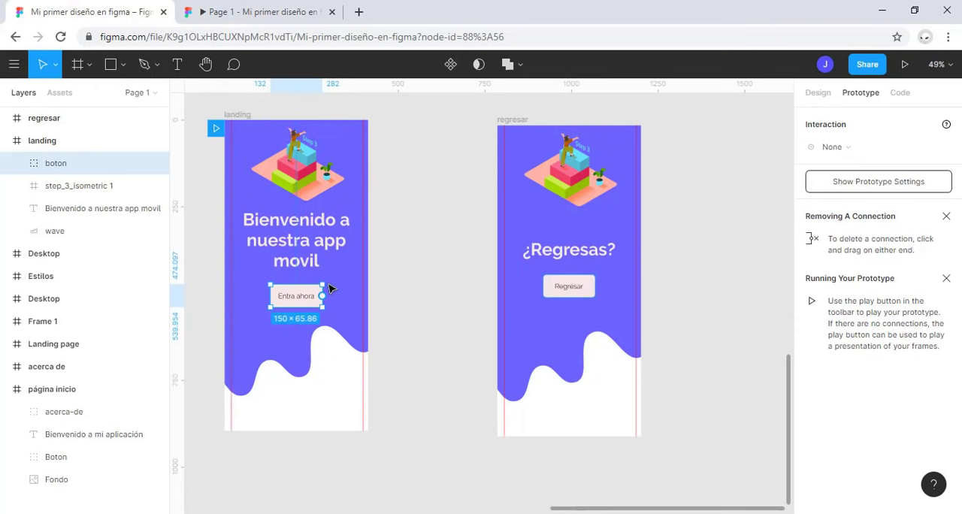
{"action": "left_click_drag", "start_coordinate": [322, 298], "coordinate": [338, 259]}
{"action": "left_click_drag", "start_coordinate": [338, 305], "coordinate": [496, 216]}
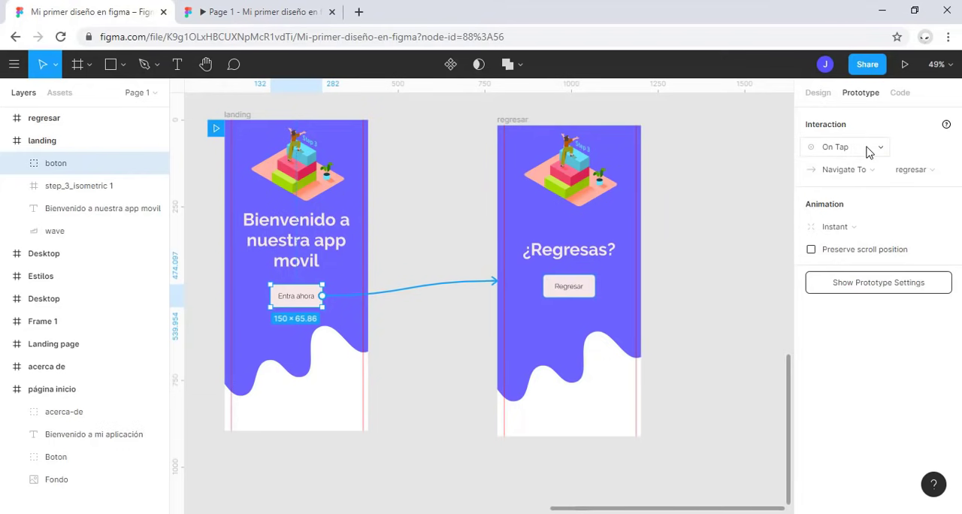
{"action": "left_click", "coordinate": [877, 175]}
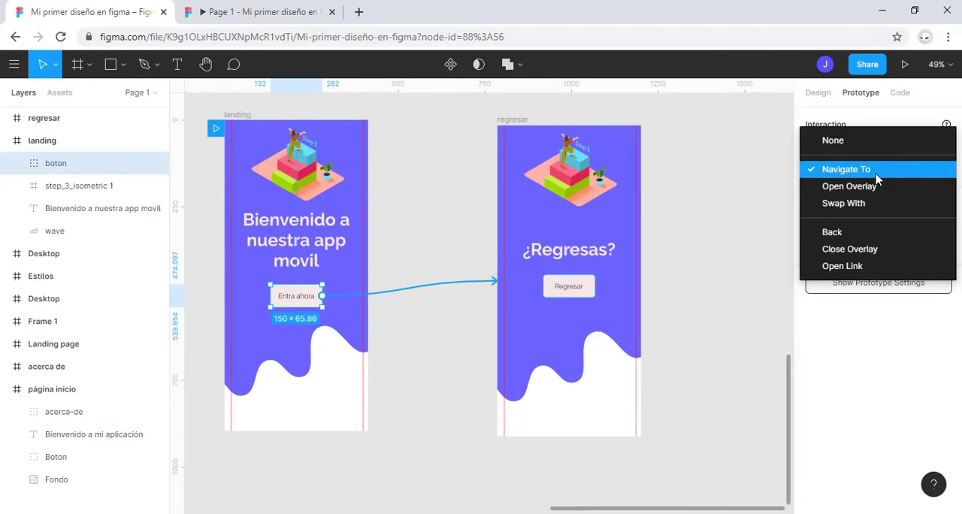
{"action": "left_click", "coordinate": [877, 173]}
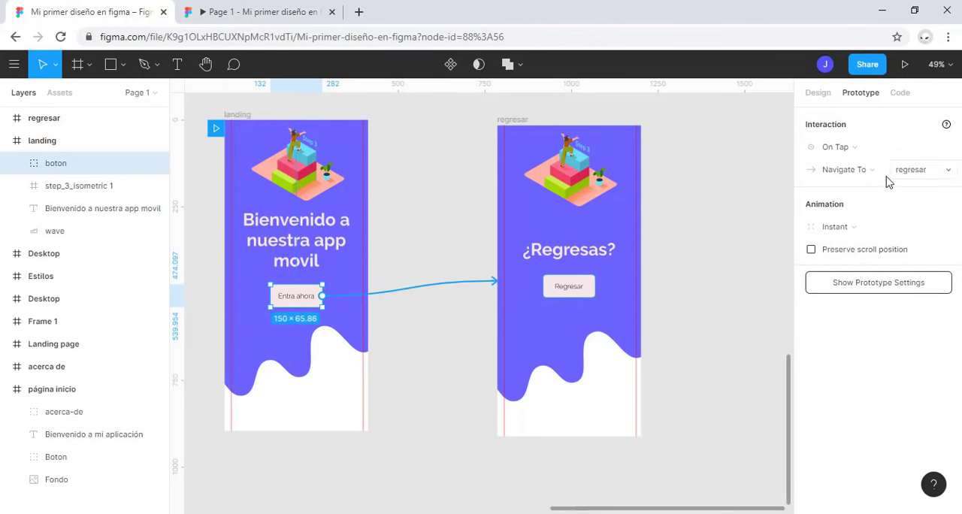
Step: Set the "Entra ahora" connection's animation to Slide In with the upward direction and Ease Out easing
{"action": "left_click", "coordinate": [862, 225]}
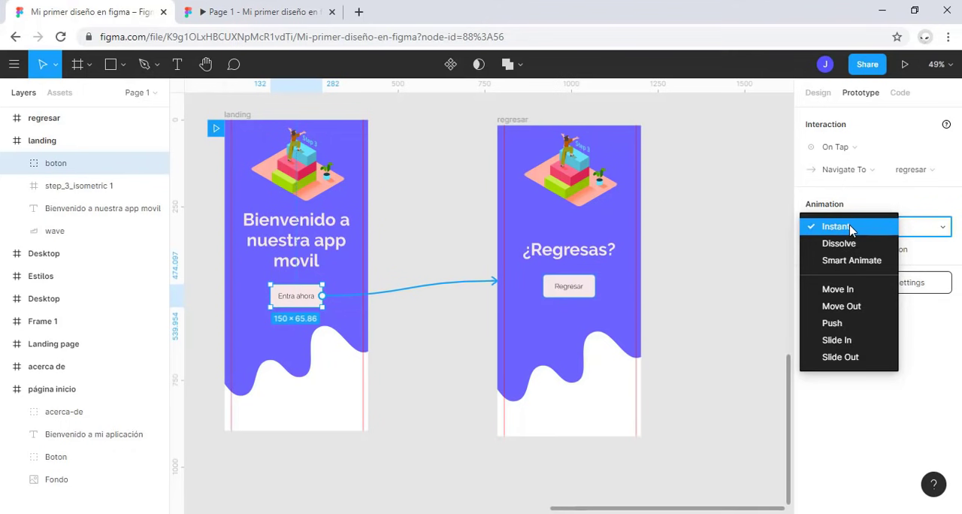
{"action": "left_click", "coordinate": [878, 342]}
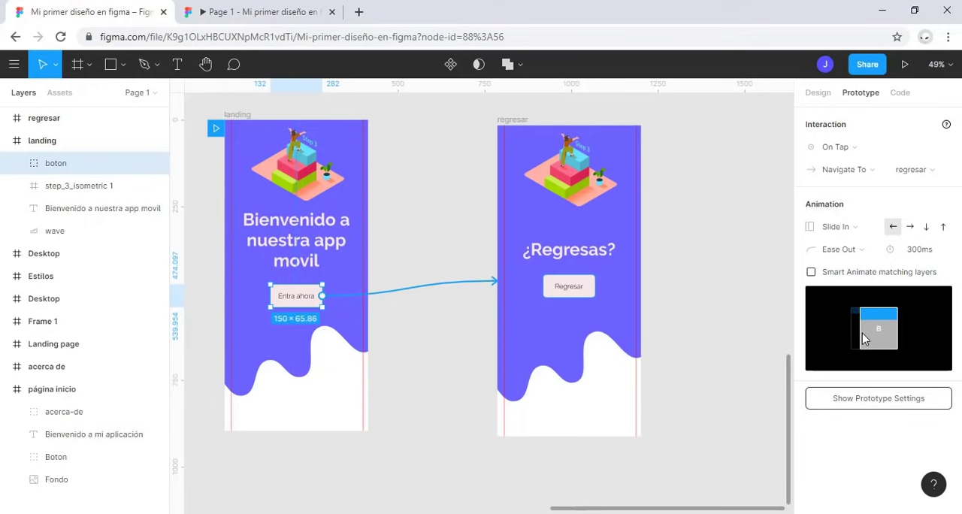
{"action": "left_click", "coordinate": [908, 228]}
{"action": "left_click", "coordinate": [925, 227]}
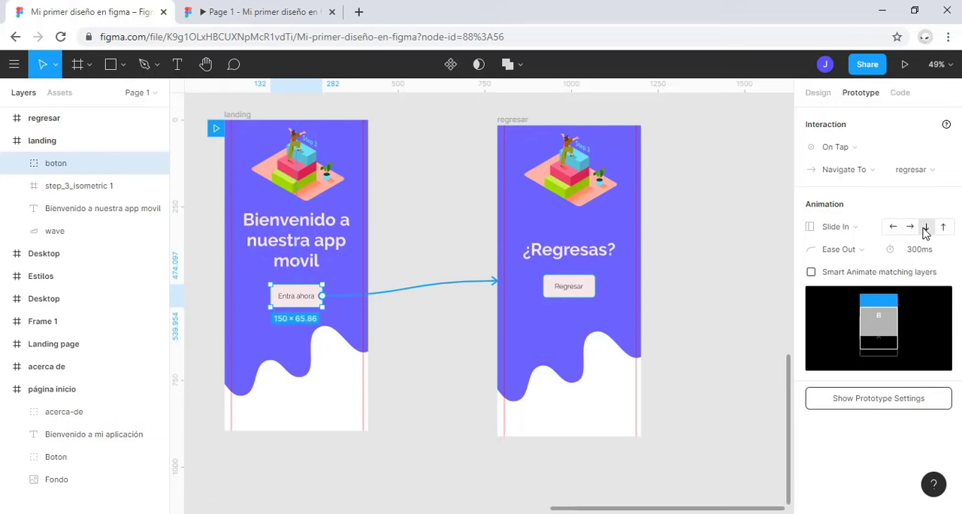
{"action": "left_click", "coordinate": [943, 227]}
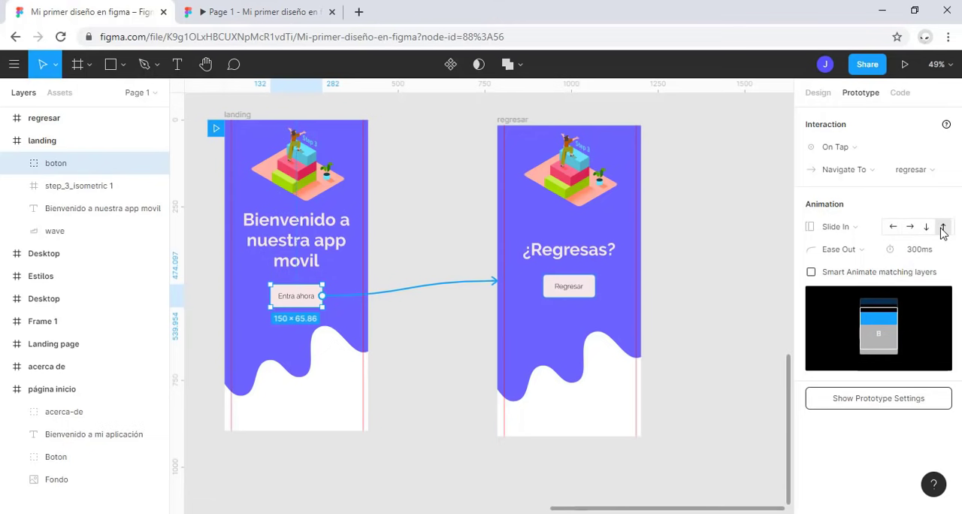
{"action": "left_click", "coordinate": [863, 257]}
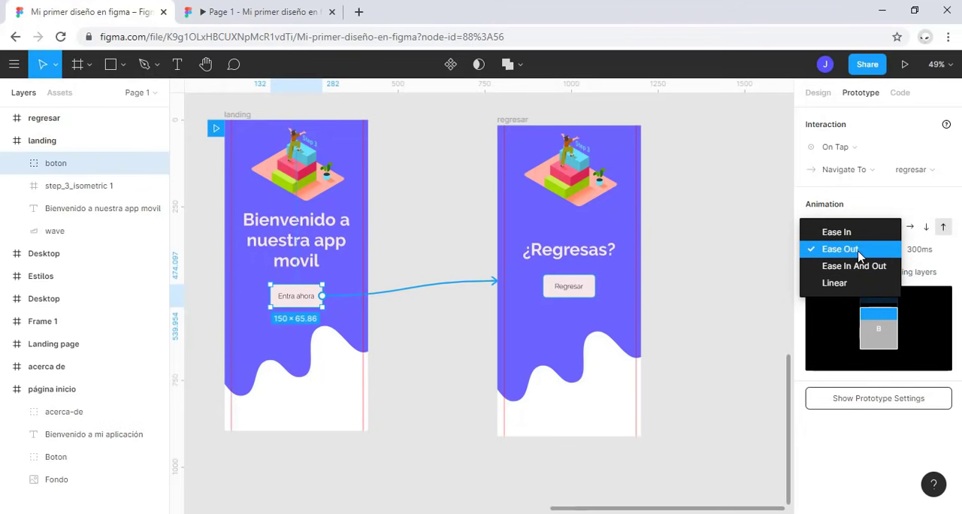
{"action": "left_click", "coordinate": [813, 248]}
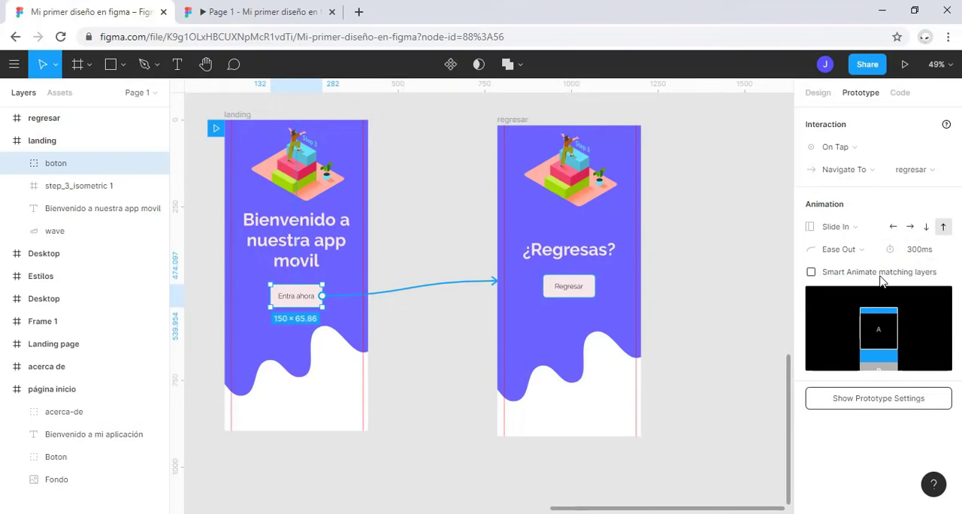
Step: Present the prototype, test the "Entra ahora" and "Regresar" buttons, and return to the design file
{"action": "left_click", "coordinate": [274, 9]}
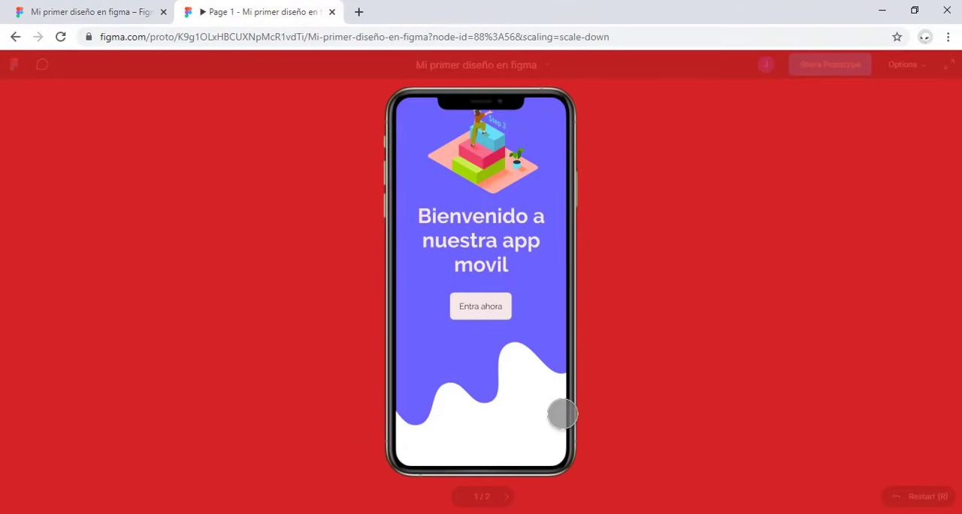
{"action": "left_click", "coordinate": [495, 303]}
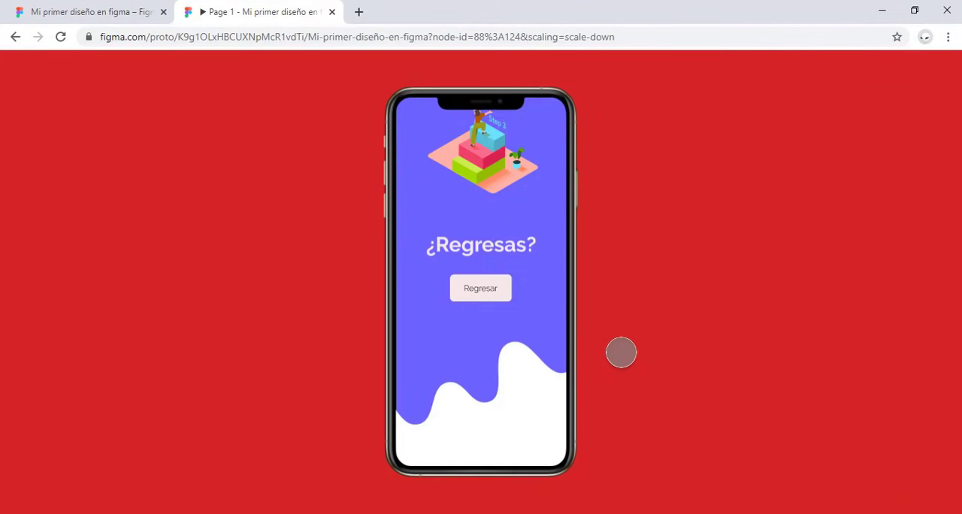
{"action": "left_click", "coordinate": [480, 288]}
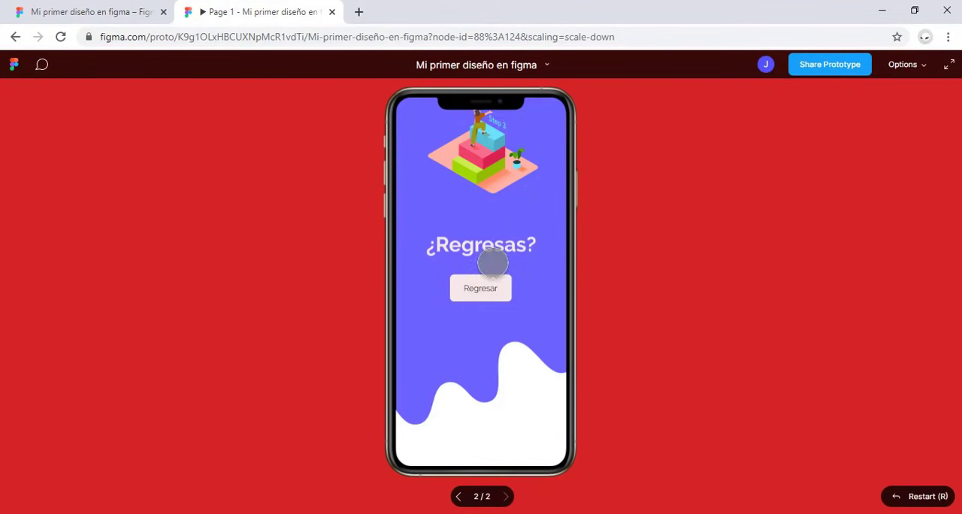
{"action": "left_click", "coordinate": [111, 8]}
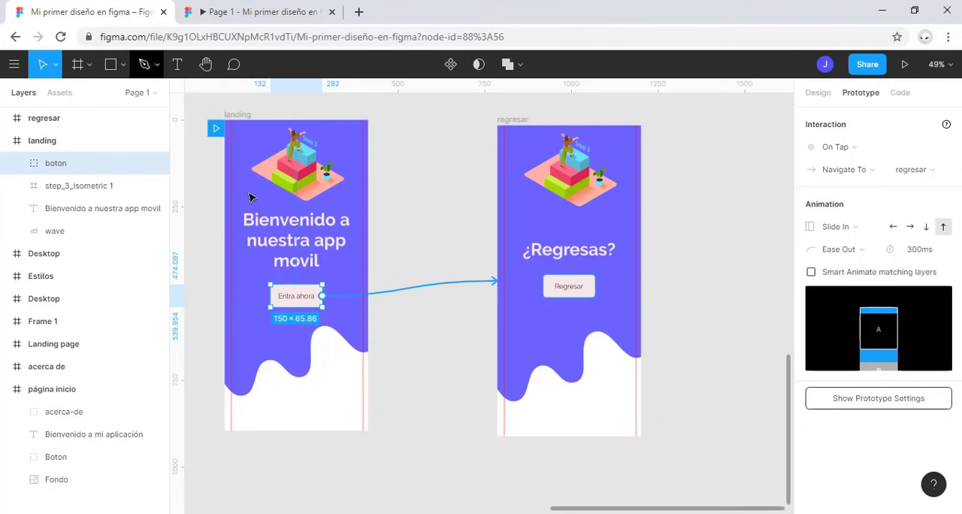
Step: Link the "¿Regresas?" text in the regresar frame to the Back action on tap
{"action": "left_click", "coordinate": [589, 293]}
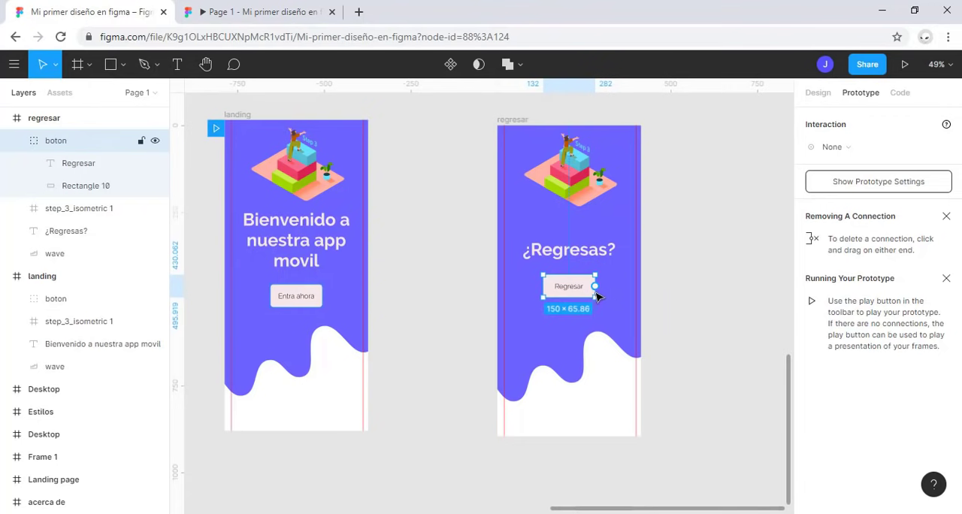
{"action": "left_click", "coordinate": [576, 248]}
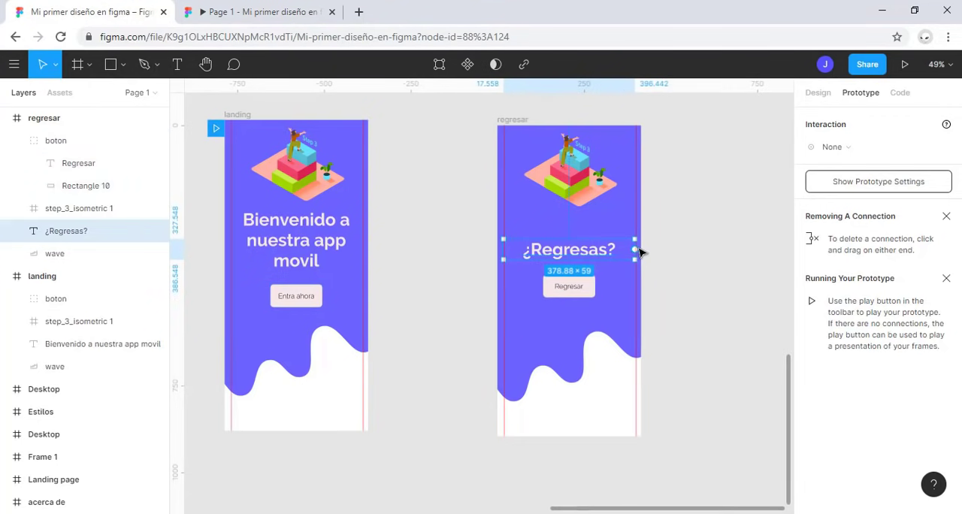
{"action": "left_click_drag", "start_coordinate": [635, 249], "coordinate": [640, 178]}
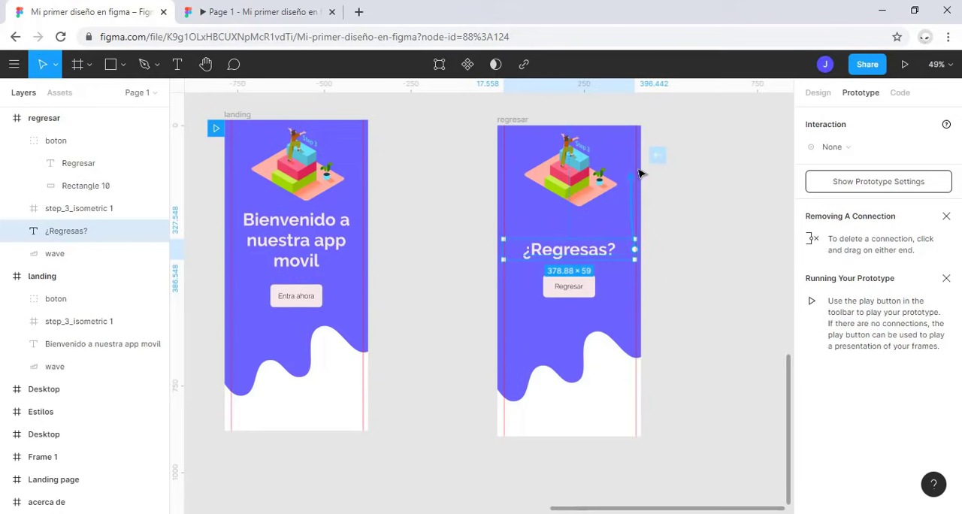
{"action": "left_click", "coordinate": [657, 155]}
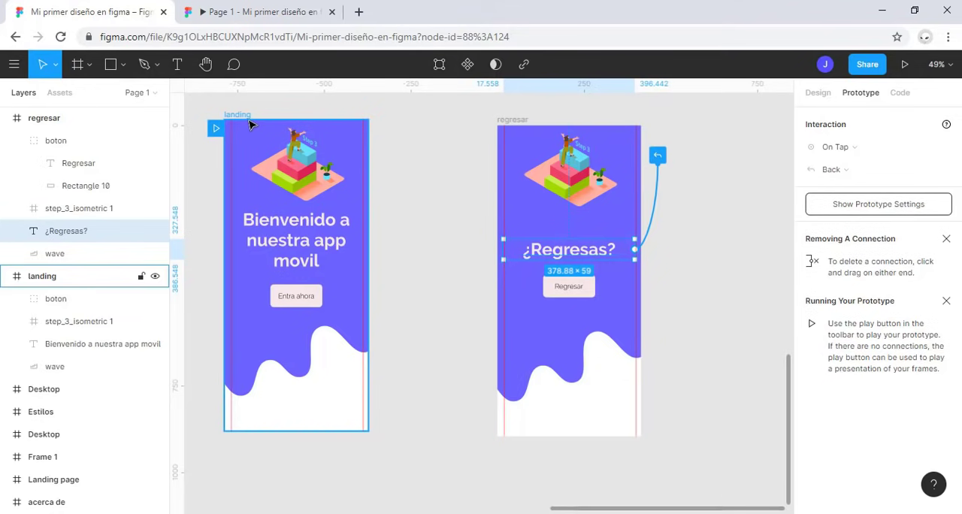
Step: Test the "Regresar" button and the "¿Regresas?" text in the running prototype, and return to the design file
{"action": "left_click", "coordinate": [285, 9]}
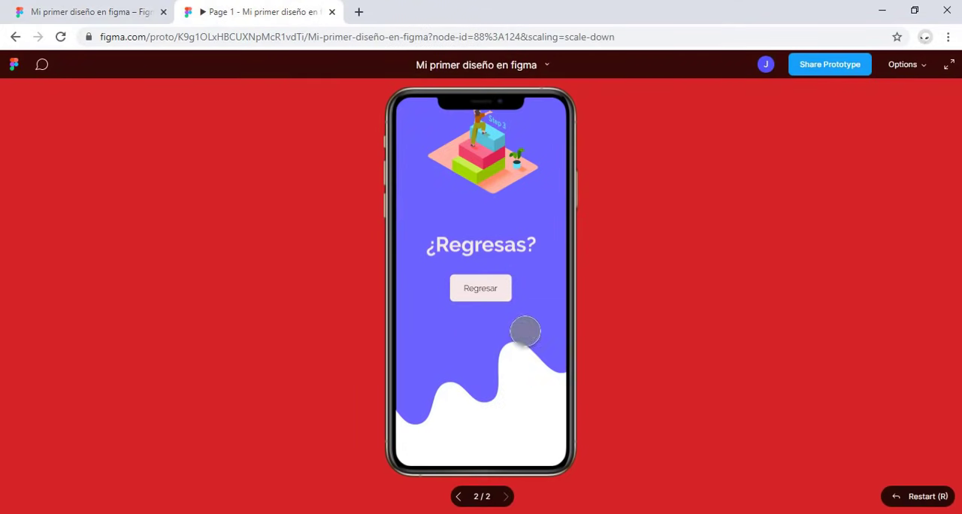
{"action": "left_click", "coordinate": [494, 286]}
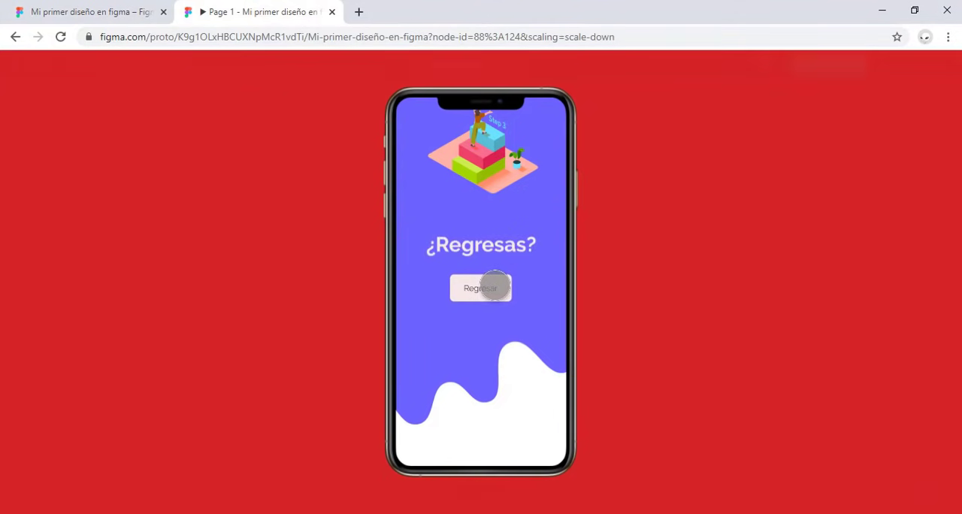
{"action": "left_click", "coordinate": [494, 286]}
{"action": "left_click", "coordinate": [494, 286]}
{"action": "left_click", "coordinate": [494, 286]}
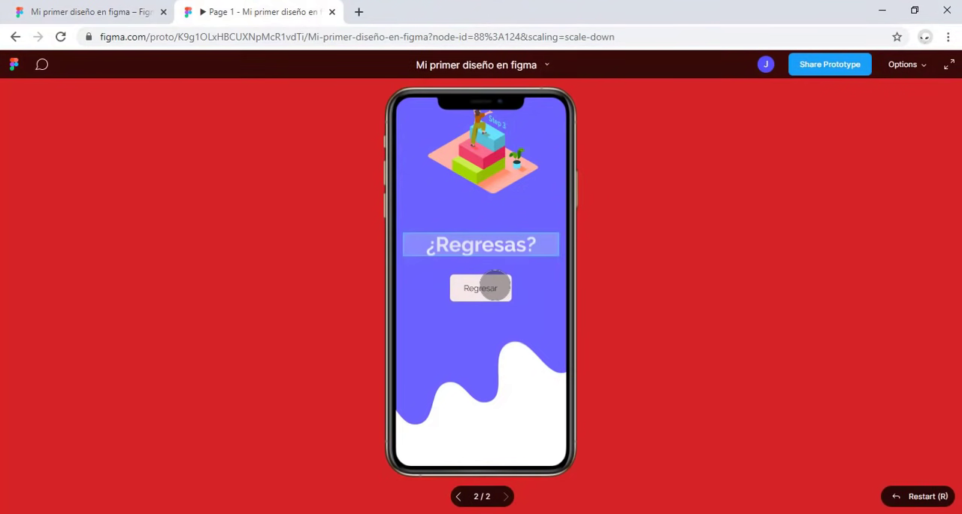
{"action": "left_click", "coordinate": [494, 286]}
{"action": "left_click", "coordinate": [495, 286]}
{"action": "left_click", "coordinate": [495, 286]}
{"action": "left_click", "coordinate": [495, 287]}
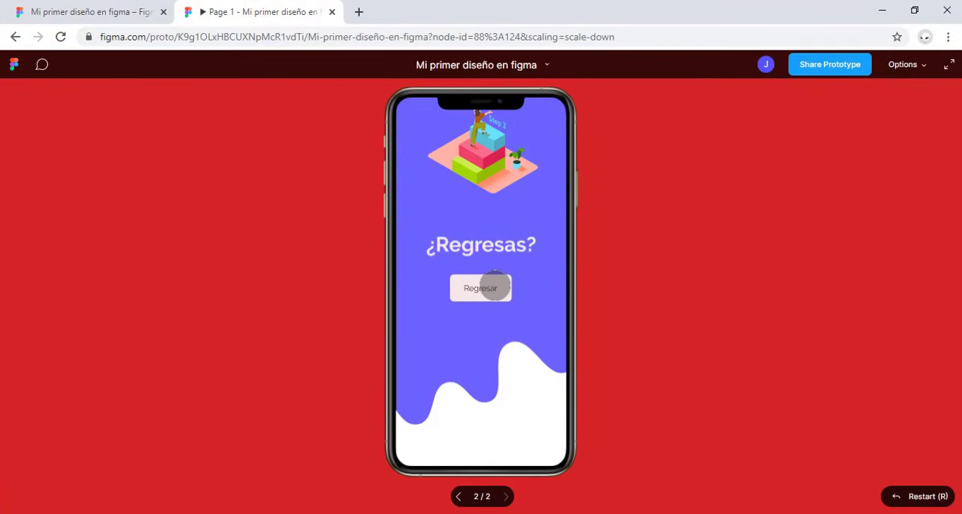
{"action": "left_click", "coordinate": [495, 286]}
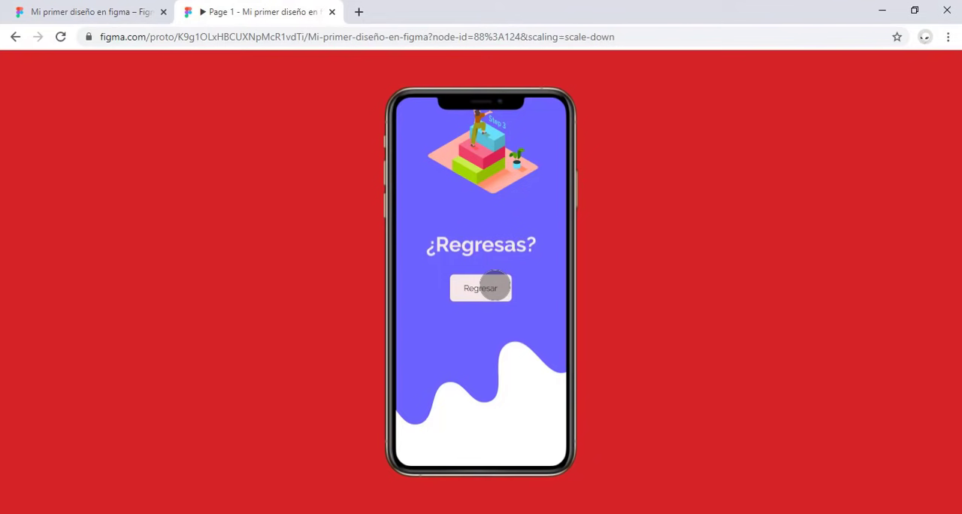
{"action": "left_click", "coordinate": [484, 249]}
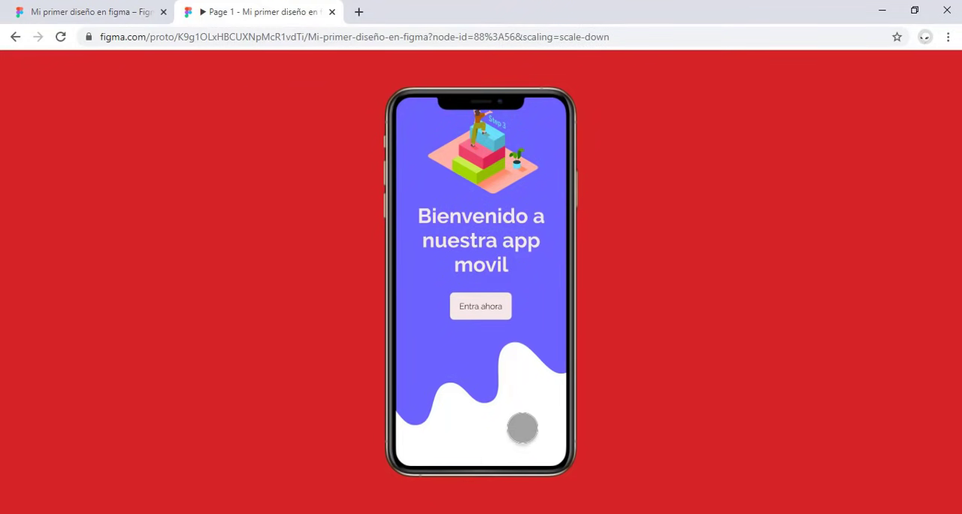
{"action": "left_click", "coordinate": [118, 6]}
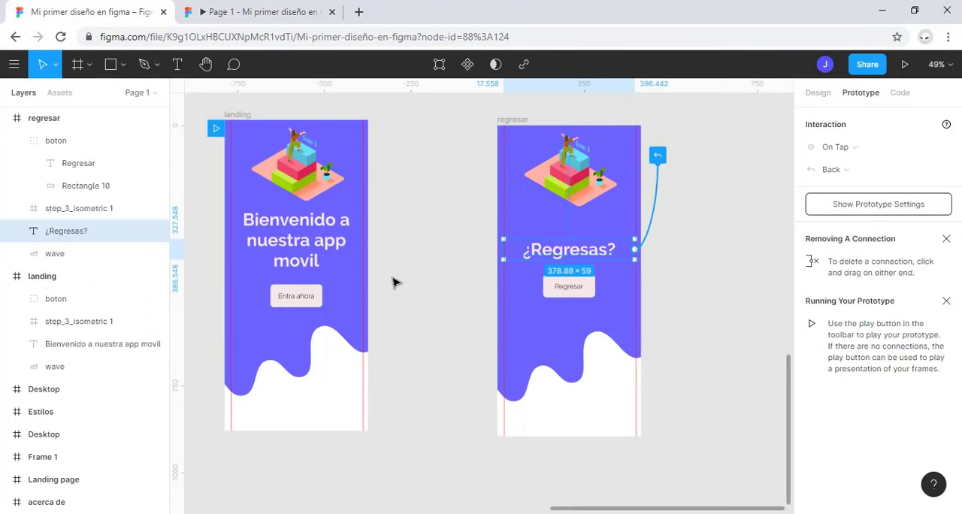
Step: Change the animation of the "Entra ahora" button's connection to Dissolve
{"action": "left_click", "coordinate": [315, 296]}
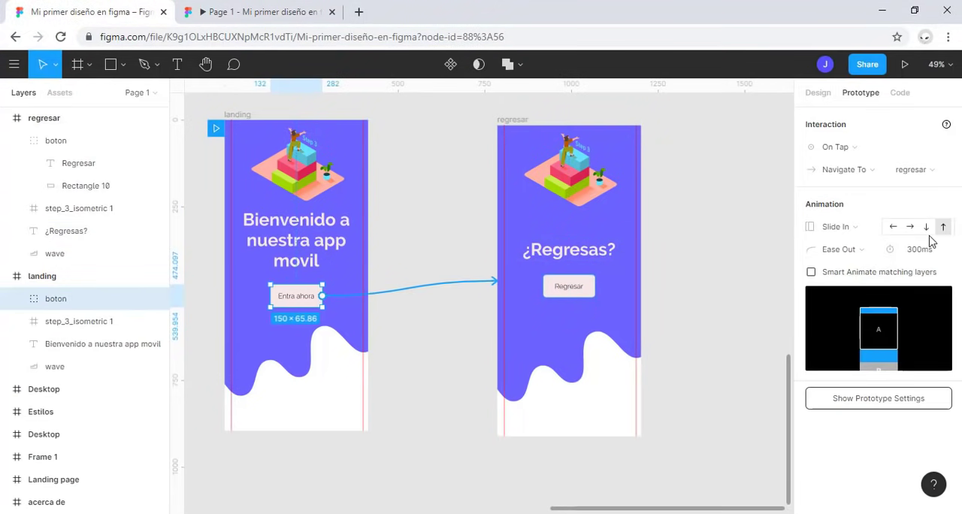
{"action": "left_click", "coordinate": [854, 227]}
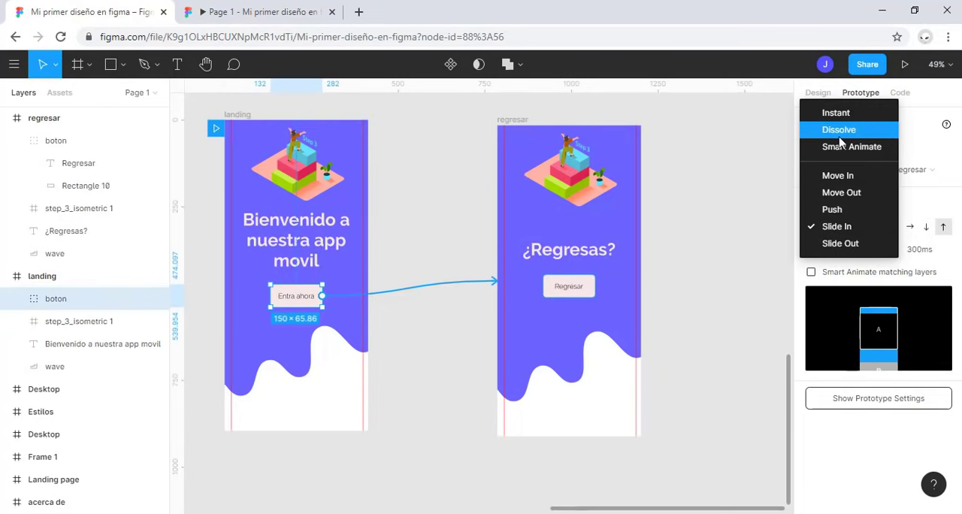
{"action": "left_click", "coordinate": [840, 133]}
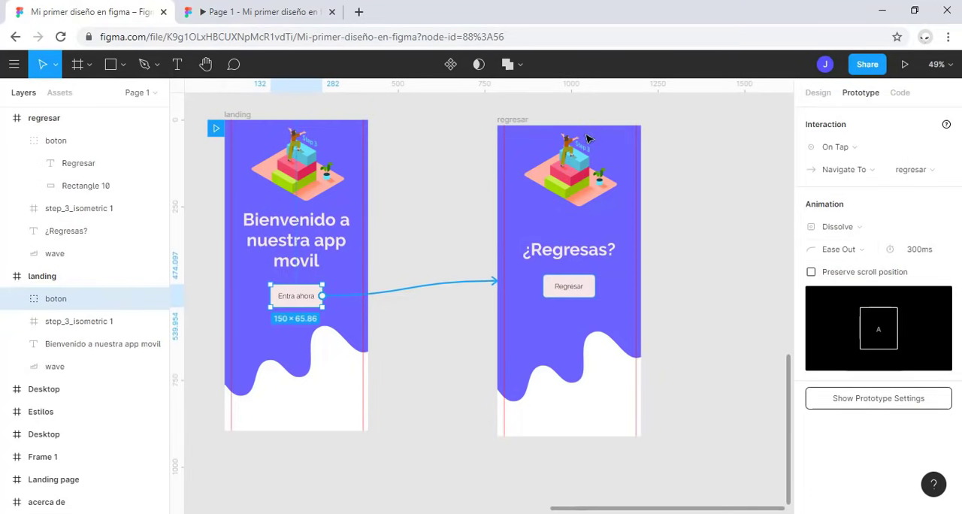
Step: Play the "Entra ahora" transition and the way back to landing in the prototype, and return to the design file
{"action": "left_click", "coordinate": [270, 19]}
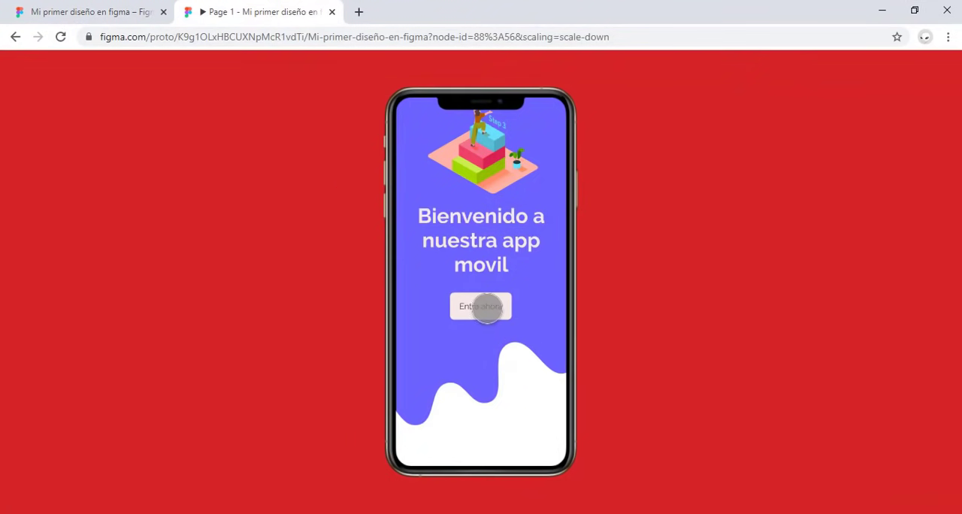
{"action": "left_click", "coordinate": [480, 307]}
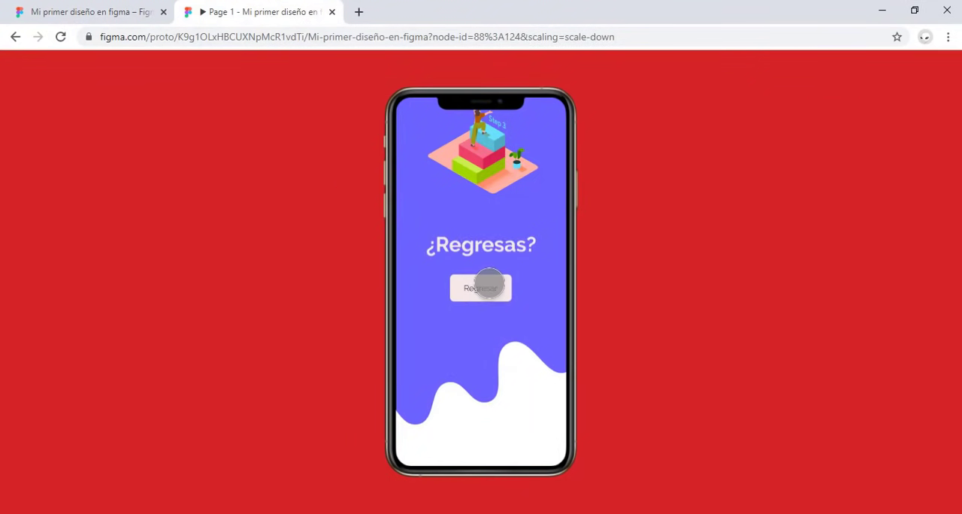
{"action": "left_click", "coordinate": [489, 283]}
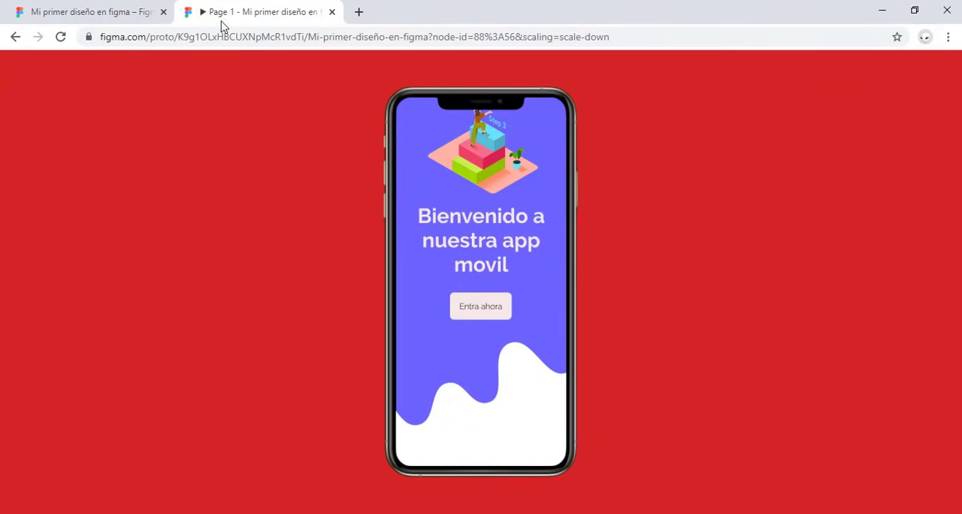
{"action": "left_click", "coordinate": [97, 12]}
Step: Connect the "Regresar" button to the landing frame with an On Tap, Navigate To interaction and Instant animation
{"action": "left_click", "coordinate": [568, 286]}
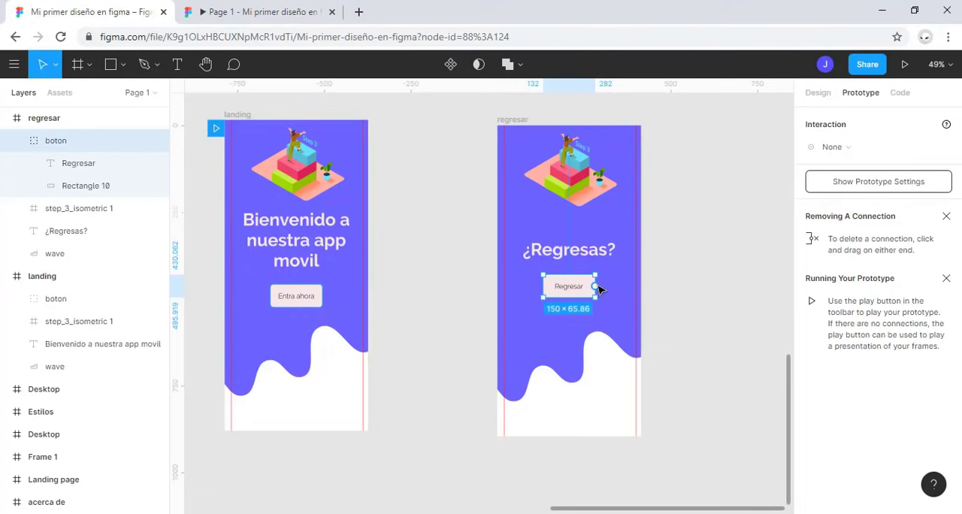
{"action": "left_click_drag", "start_coordinate": [595, 286], "coordinate": [357, 235]}
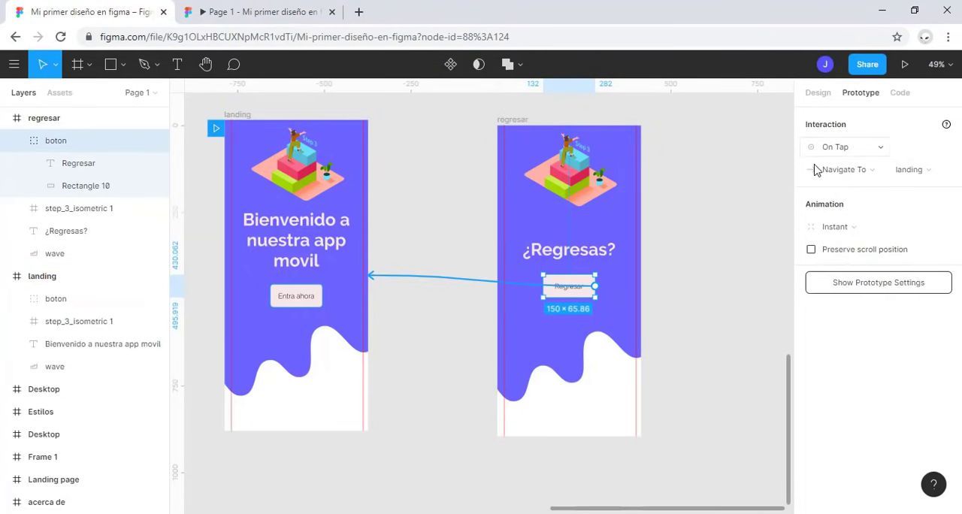
{"action": "left_click", "coordinate": [859, 151]}
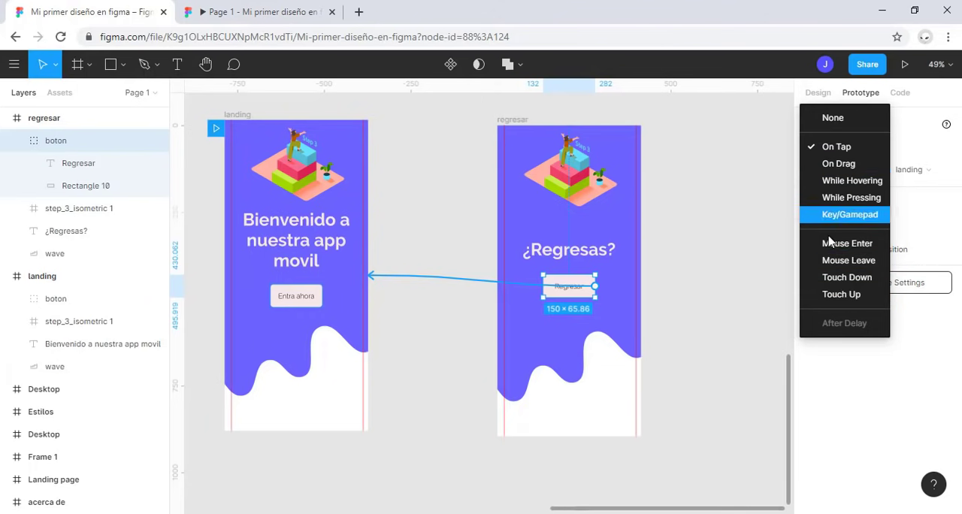
{"action": "left_click", "coordinate": [924, 227]}
{"action": "left_click", "coordinate": [921, 202]}
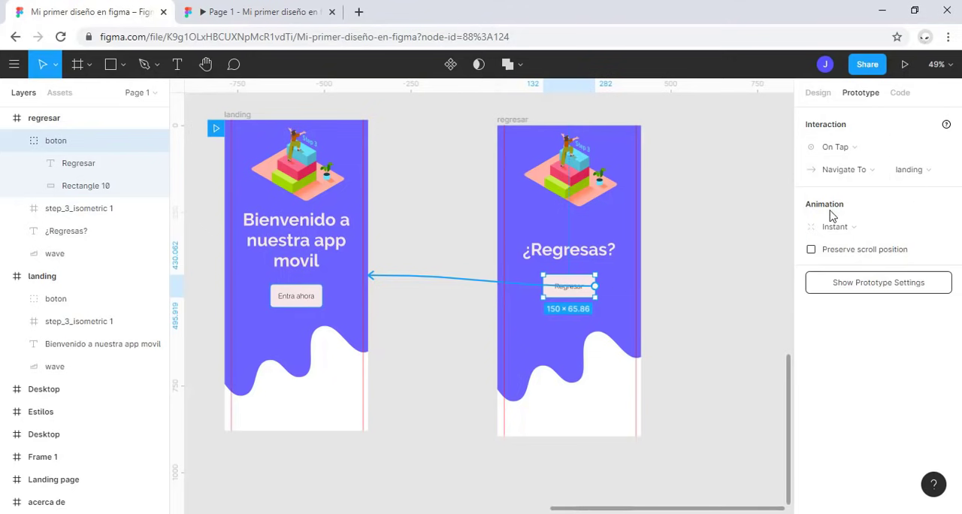
Step: Change the animation of the "Regresar" button's connection to landing to Push
{"action": "left_click", "coordinate": [932, 175]}
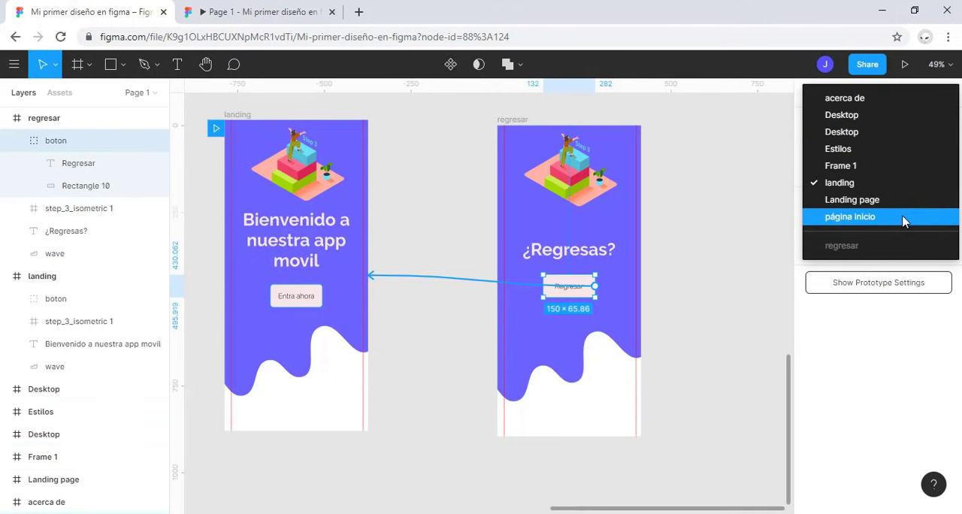
{"action": "left_click", "coordinate": [704, 201]}
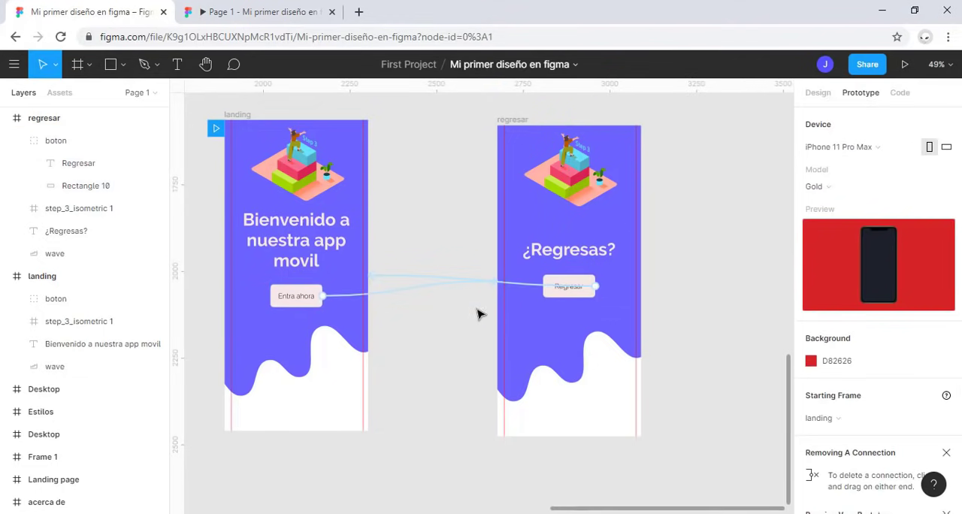
{"action": "left_click", "coordinate": [554, 292]}
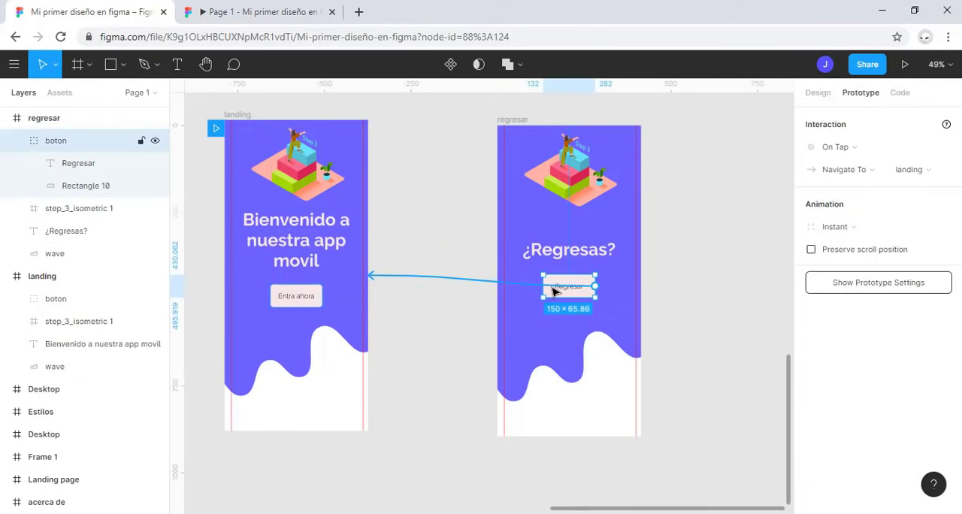
{"action": "left_click", "coordinate": [867, 227]}
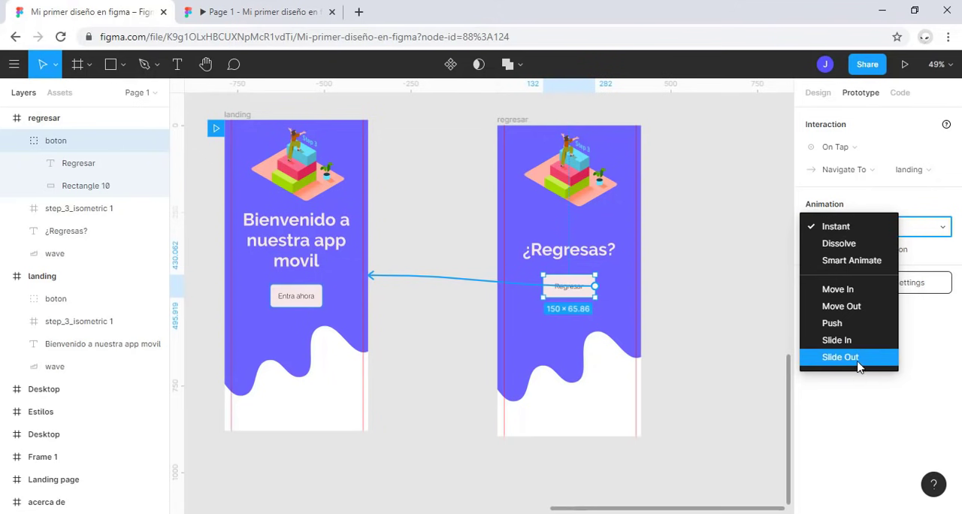
{"action": "left_click", "coordinate": [861, 328]}
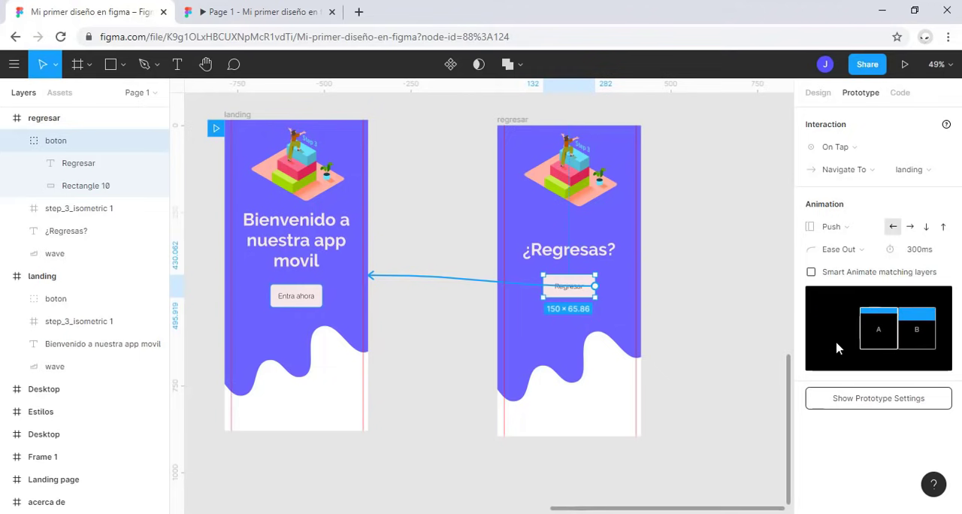
Step: Play the "Entra ahora" and "Regresar" transitions in the running prototype, and return to the design file
{"action": "left_click", "coordinate": [292, 21]}
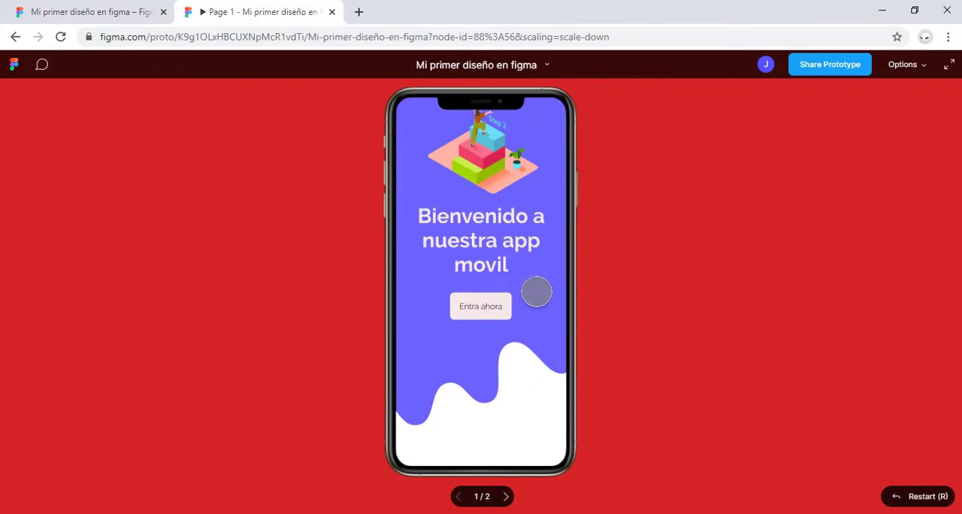
{"action": "left_click", "coordinate": [476, 306]}
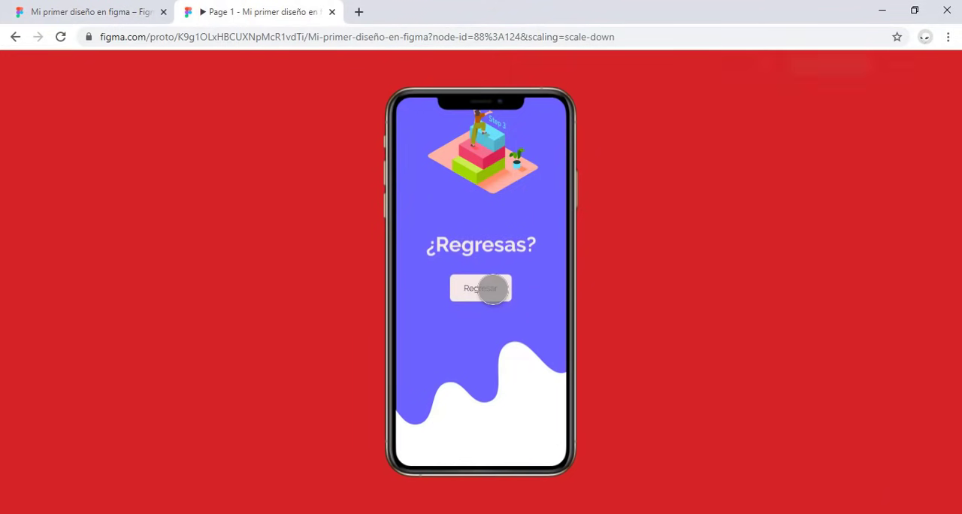
{"action": "left_click", "coordinate": [492, 289]}
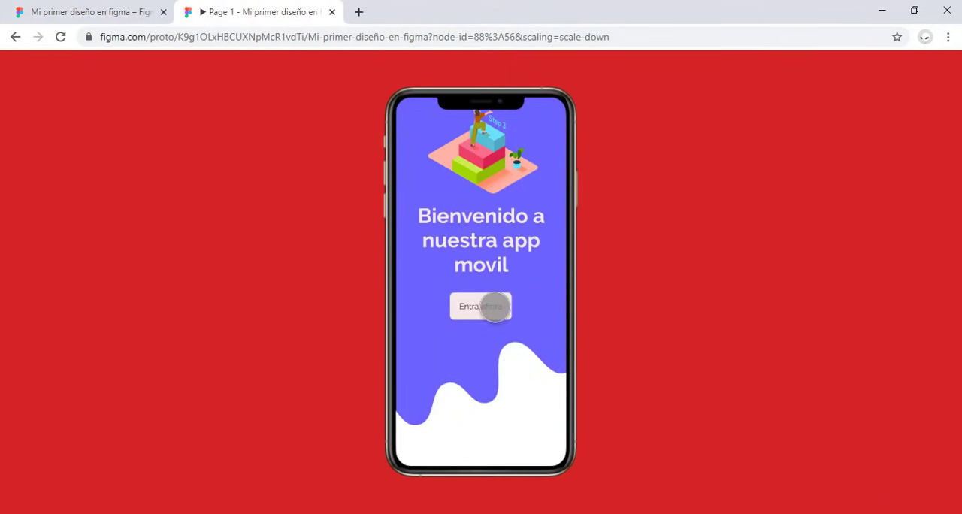
{"action": "left_click", "coordinate": [132, 9]}
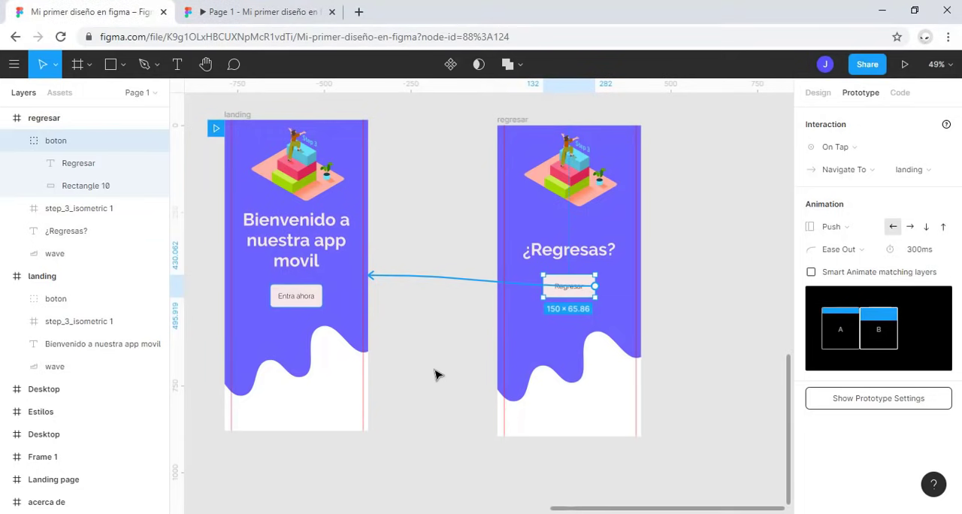
Step: Deselect the button and collapse the expanded frames, including regresar and landing, in the layer list
{"action": "left_click", "coordinate": [435, 371]}
{"action": "left_click", "coordinate": [5, 118]}
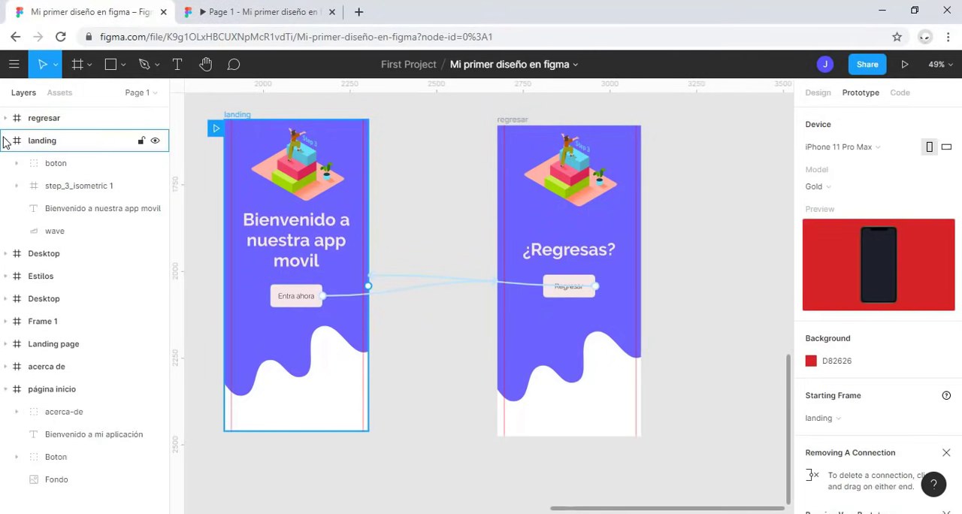
{"action": "left_click", "coordinate": [6, 141]}
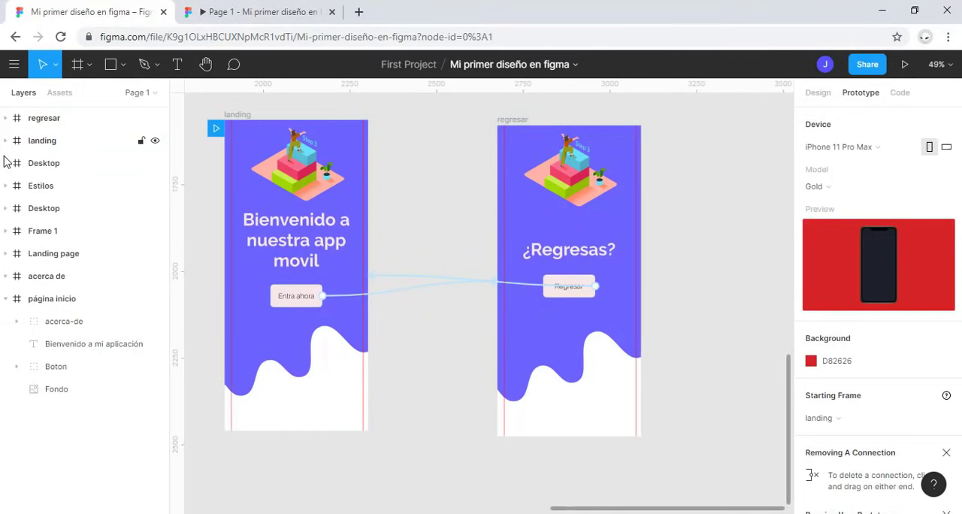
Step: Show the file's page list and view the Practica page and the page listed below it
{"action": "left_click", "coordinate": [138, 94]}
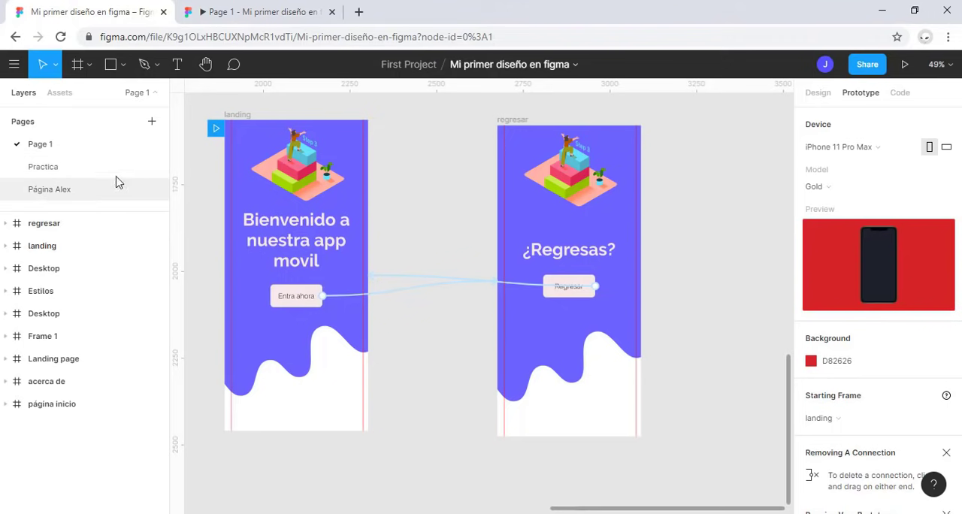
{"action": "key", "text": "Escape"}
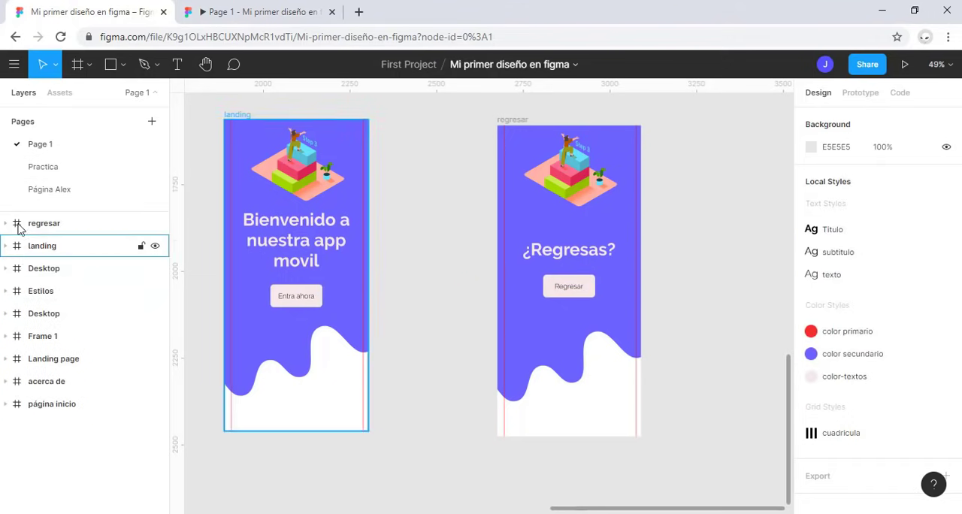
{"action": "left_click", "coordinate": [46, 171]}
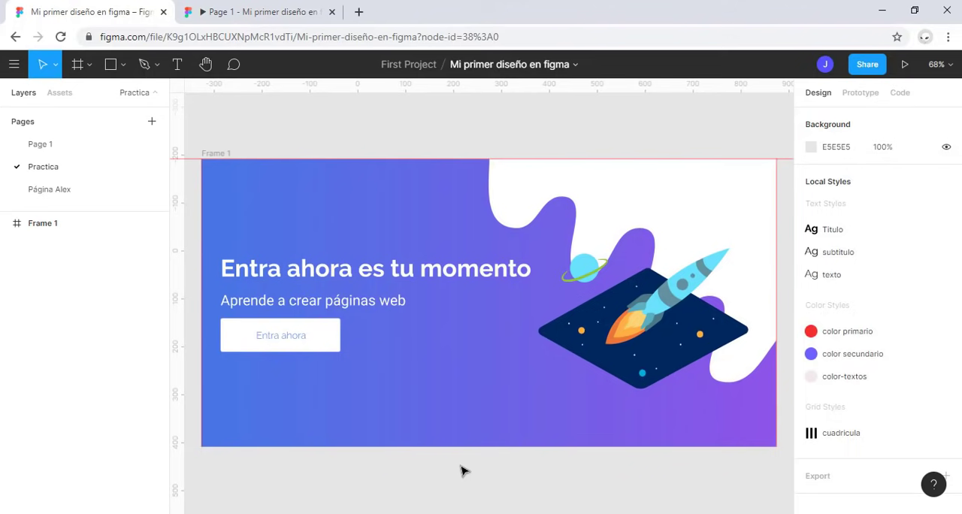
{"action": "left_click", "coordinate": [67, 190]}
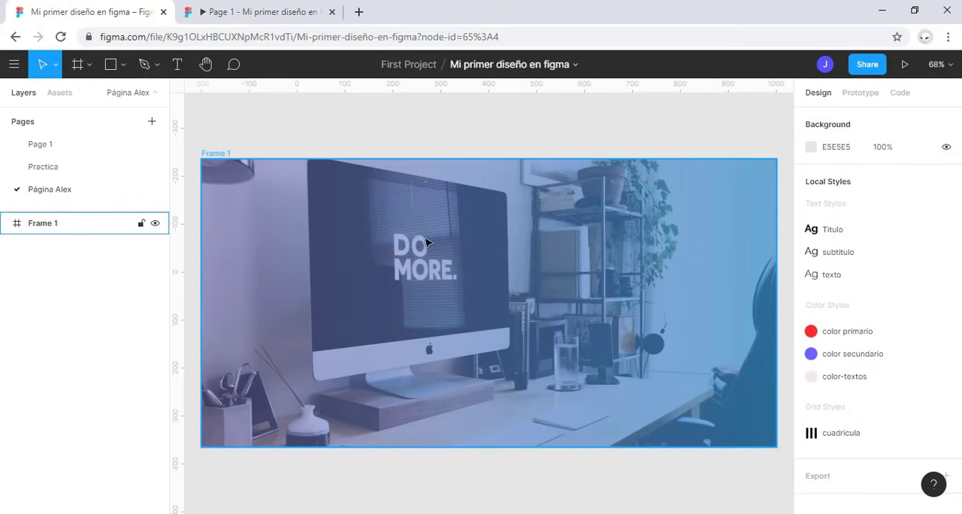
Step: Add a new page to the file and name it "web design"
{"action": "left_click", "coordinate": [151, 122]}
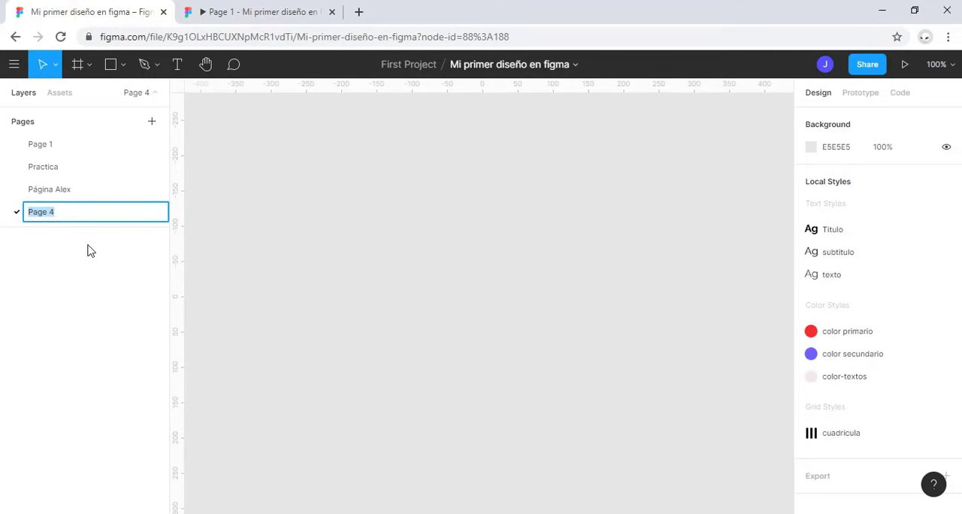
{"action": "type", "text": "web design"}
{"action": "key", "text": "Return"}
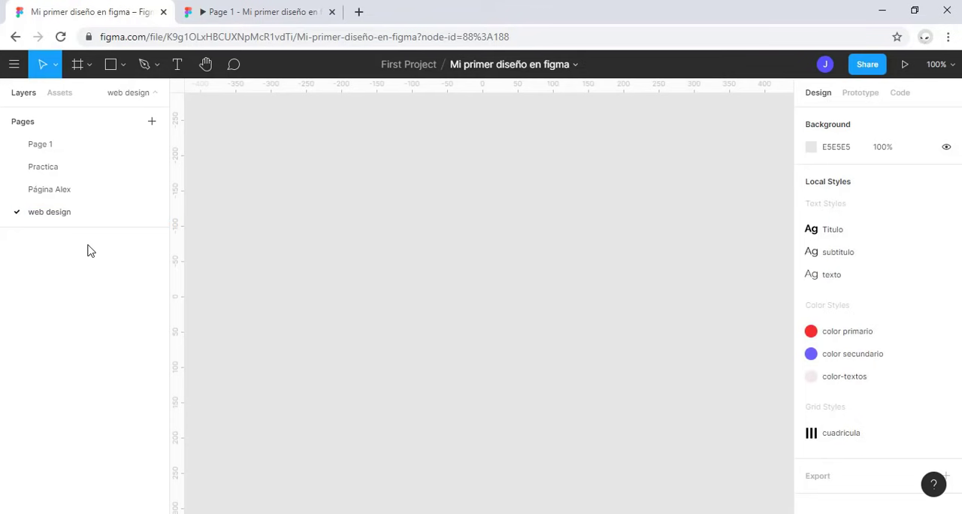
Step: Draw a portrait frame about 291 × 566 on the empty web design page
{"action": "scroll", "coordinate": [646, 312], "scroll_direction": "down", "scroll_amount": 3}
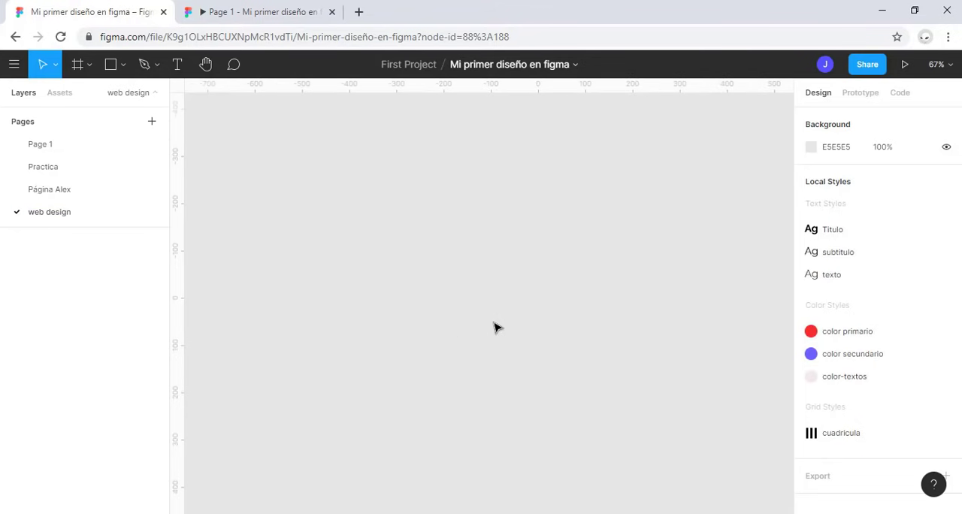
{"action": "left_click", "coordinate": [86, 67]}
{"action": "left_click_drag", "start_coordinate": [263, 133], "coordinate": [400, 401]}
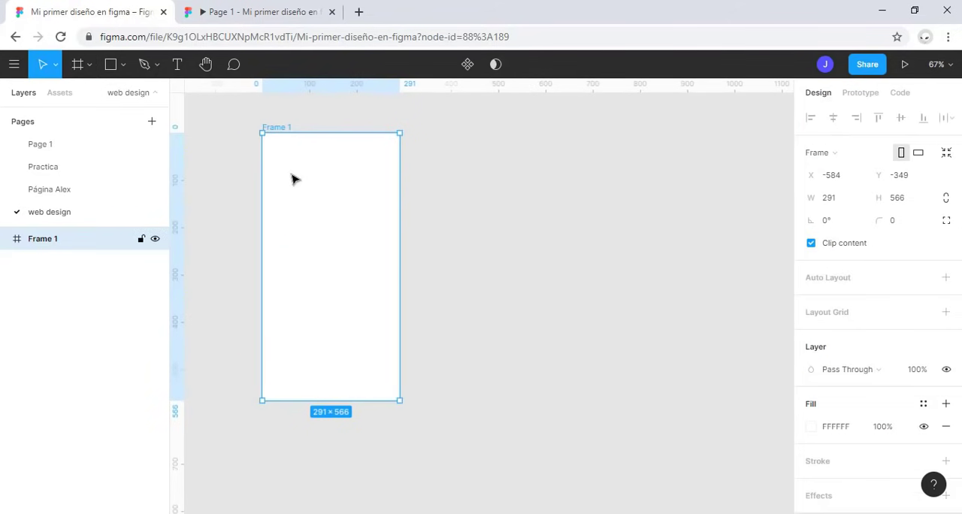
Step: Insert the local wave component "Vector" into the frame and scale it to span the frame's width along the bottom edge
{"action": "left_click", "coordinate": [69, 95]}
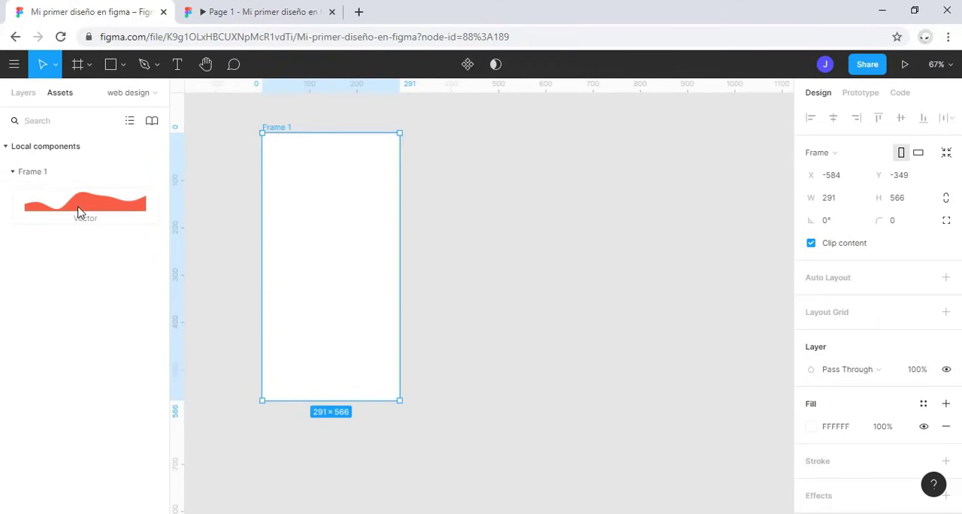
{"action": "left_click_drag", "start_coordinate": [71, 222], "coordinate": [341, 305]}
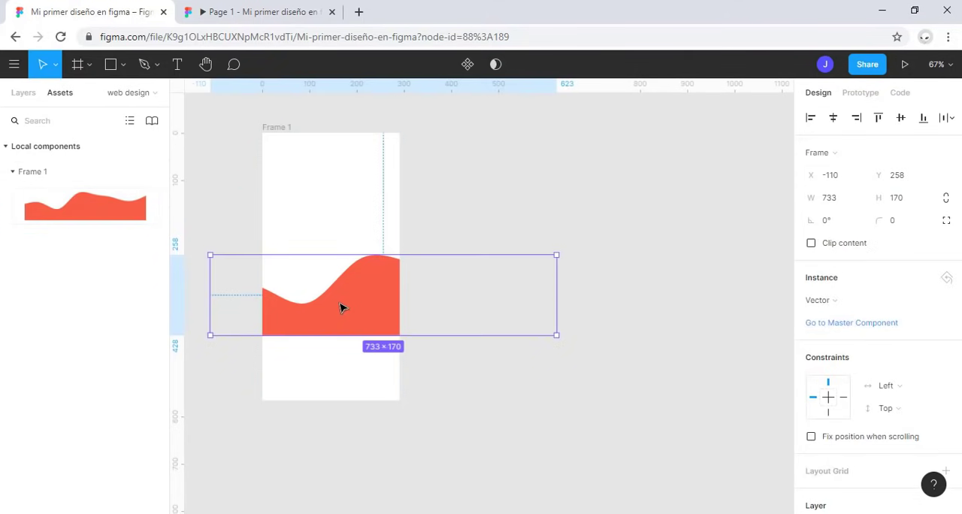
{"action": "left_click_drag", "start_coordinate": [556, 335], "coordinate": [368, 394]}
{"action": "left_click", "coordinate": [354, 219]}
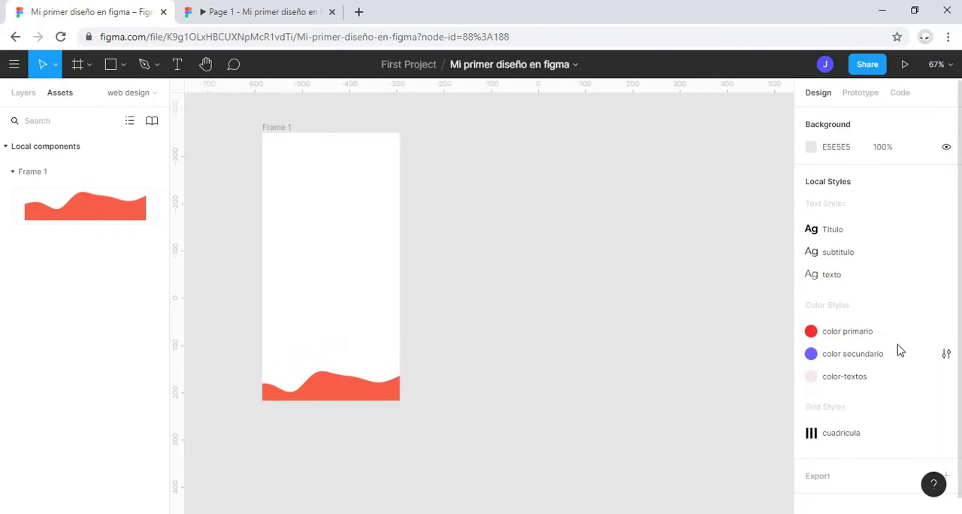
Step: Add the text "jabhs" in the upper part of the frame with the Titulo text style
{"action": "left_click", "coordinate": [178, 64]}
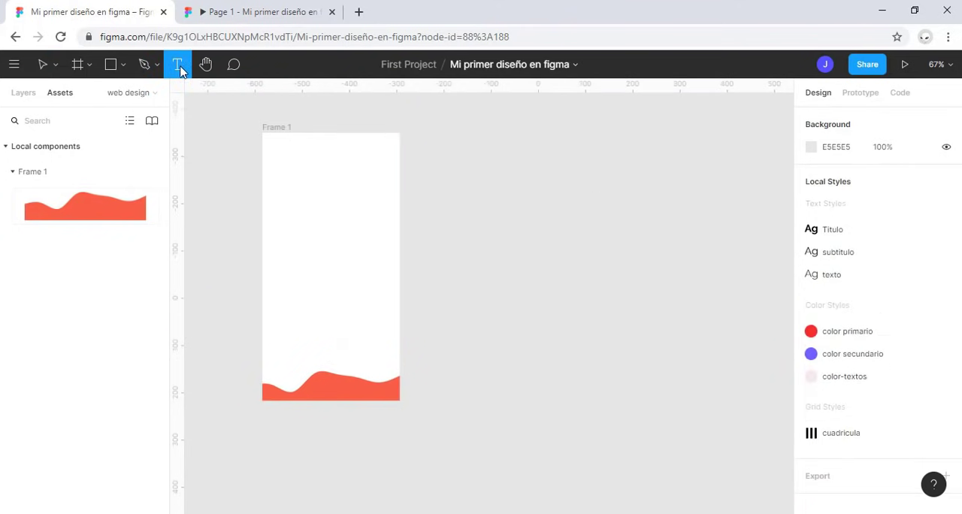
{"action": "left_click", "coordinate": [288, 196]}
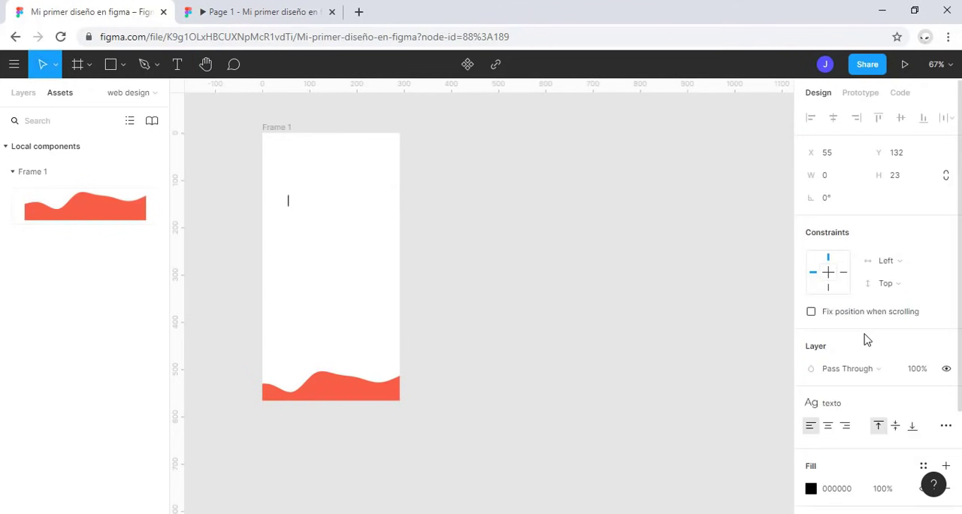
{"action": "left_click", "coordinate": [848, 407]}
{"action": "left_click", "coordinate": [840, 447]}
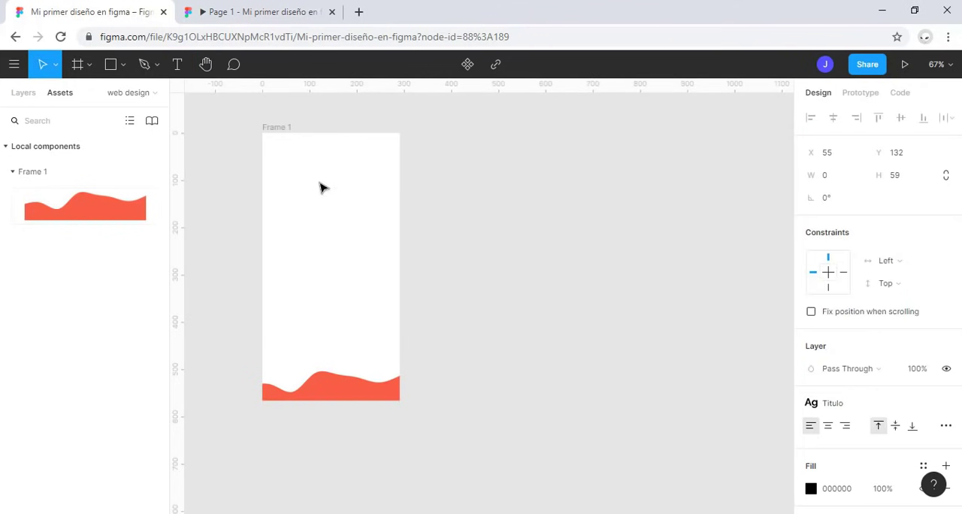
{"action": "type", "text": "jabhs"}
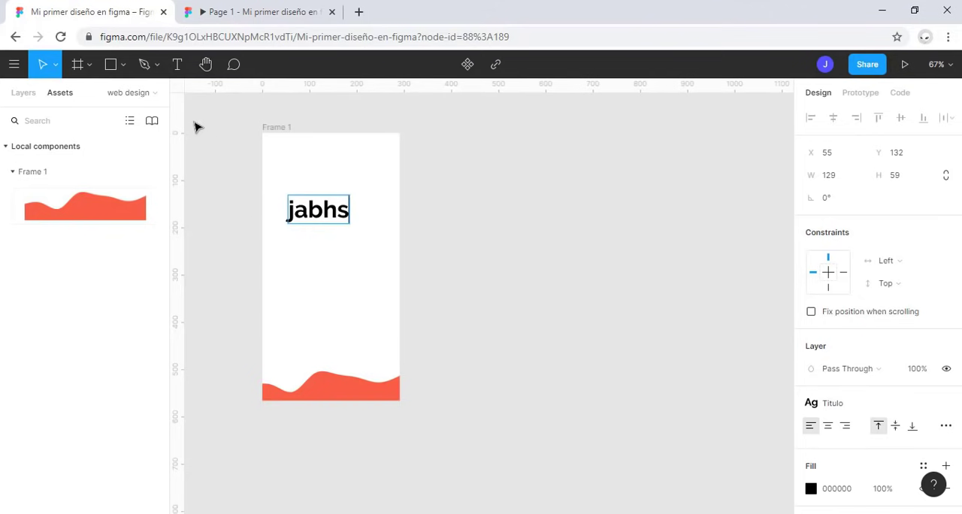
Step: Go back to the layer list, browse the file's other pages, and return to Page 1
{"action": "key", "text": "alt+1"}
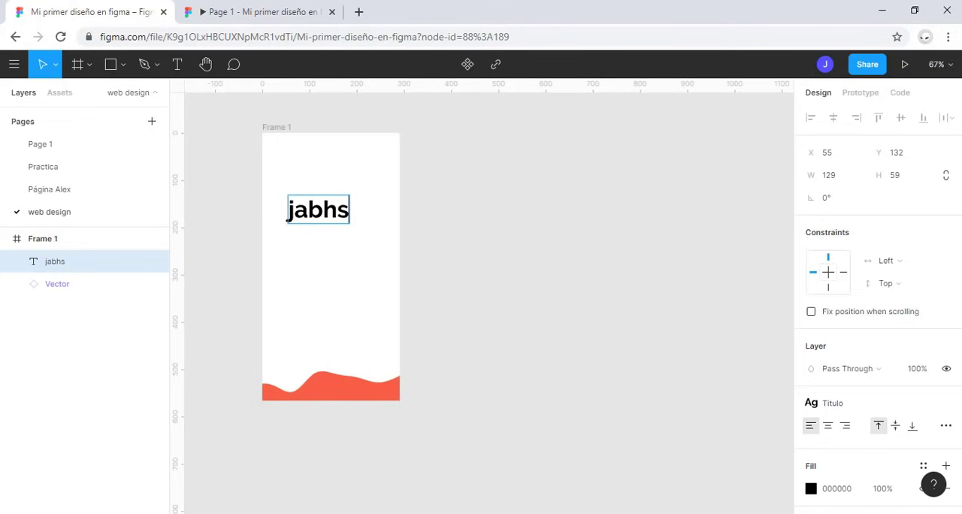
{"action": "left_click", "coordinate": [106, 194]}
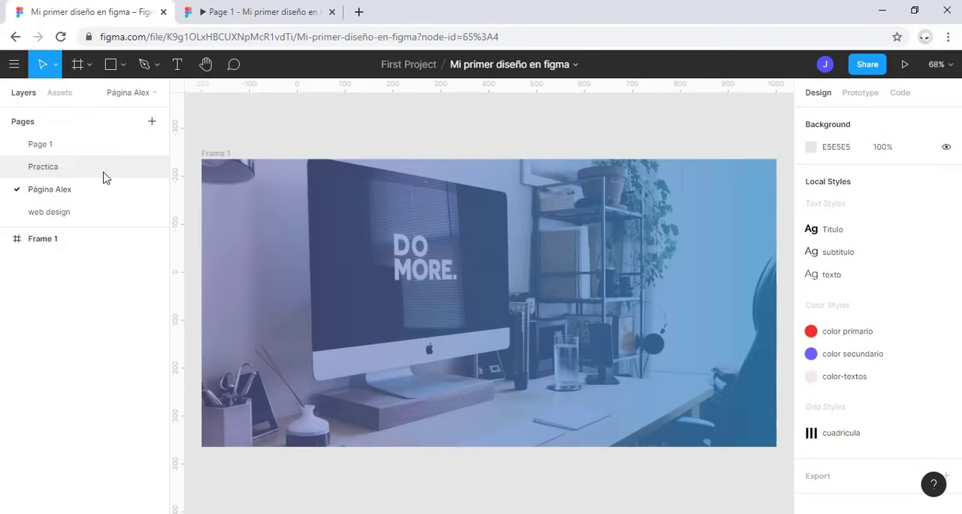
{"action": "left_click", "coordinate": [104, 166]}
{"action": "left_click", "coordinate": [89, 147]}
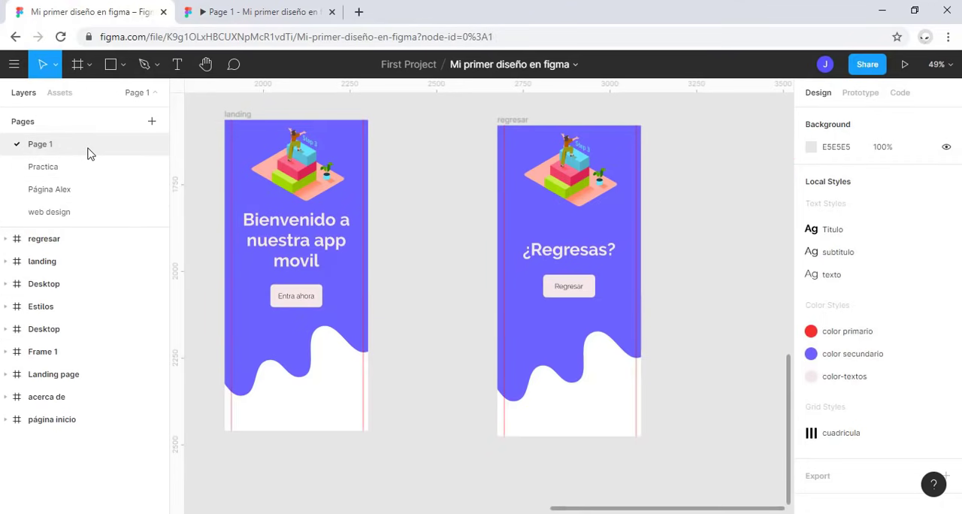
Step: Rename Page 1 as "Main"
{"action": "double_click", "coordinate": [59, 147]}
{"action": "type", "text": "p"}
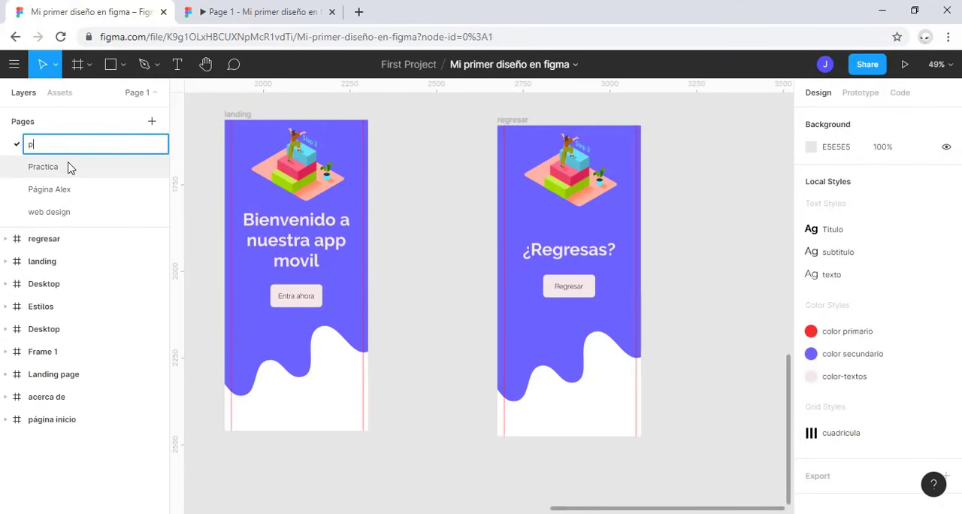
{"action": "key", "text": "BackSpace"}
{"action": "key", "text": "BackSpace"}
{"action": "key", "text": "Return"}
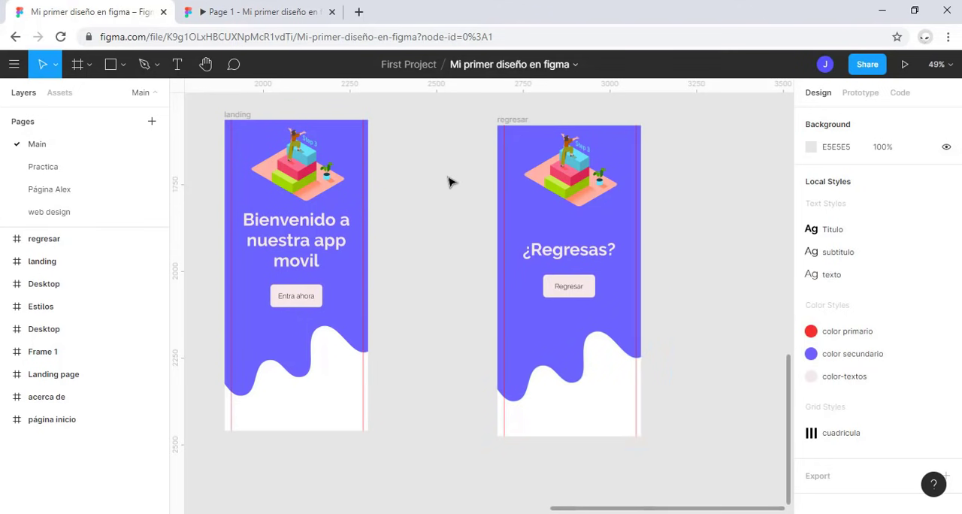
Step: Open the file's sharing settings, check the available access options, and leave the invite permission set to can view
{"action": "left_click", "coordinate": [878, 66]}
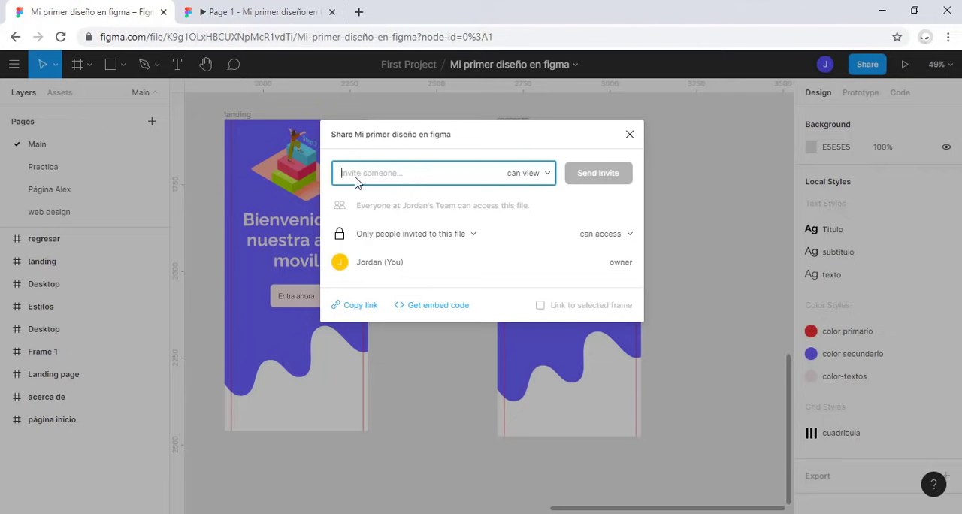
{"action": "left_click", "coordinate": [539, 178]}
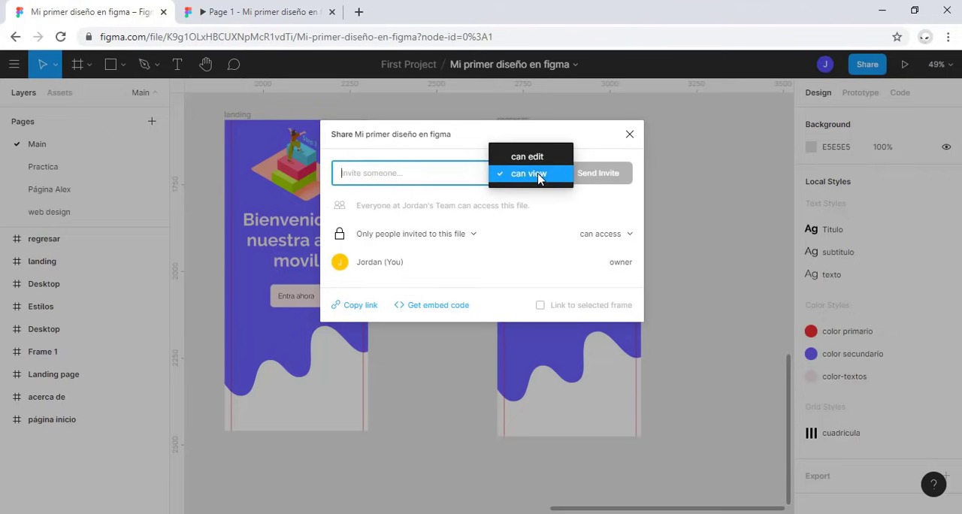
{"action": "left_click", "coordinate": [540, 154]}
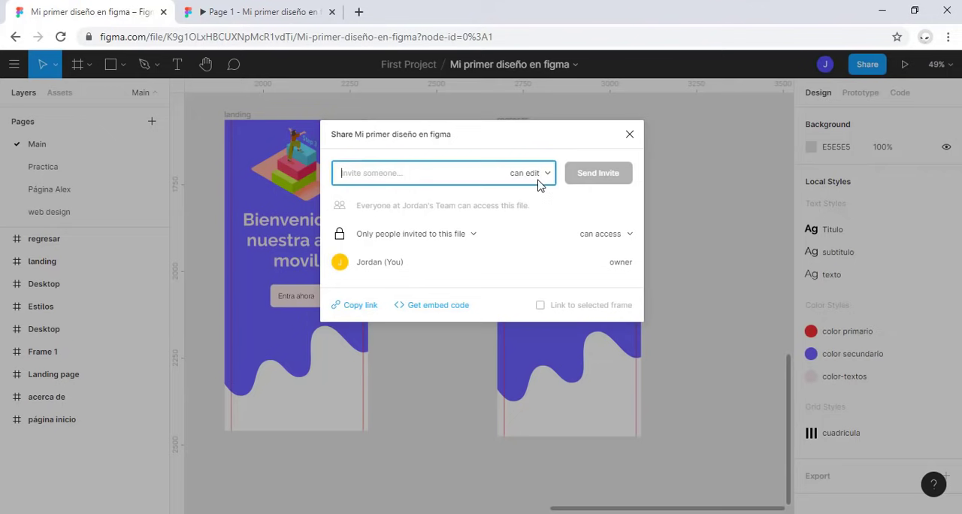
{"action": "left_click", "coordinate": [546, 177]}
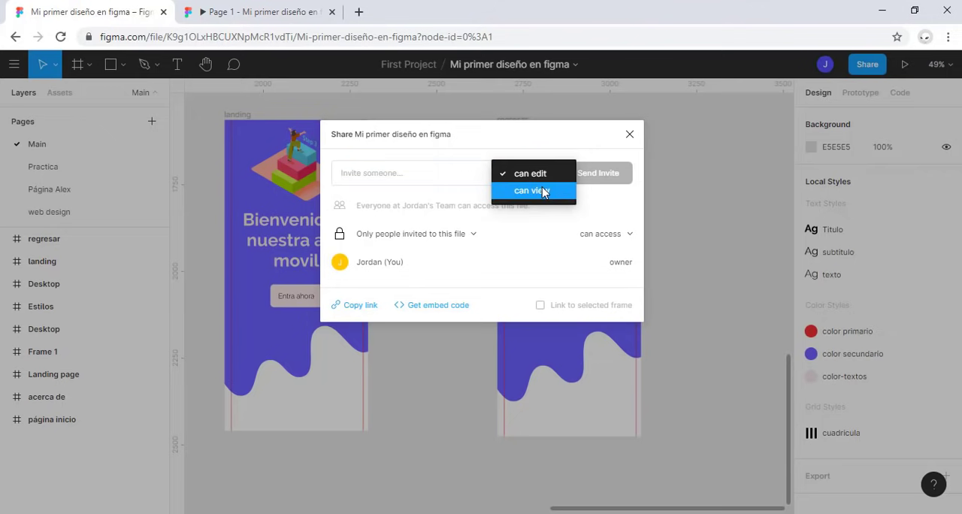
{"action": "left_click", "coordinate": [545, 188]}
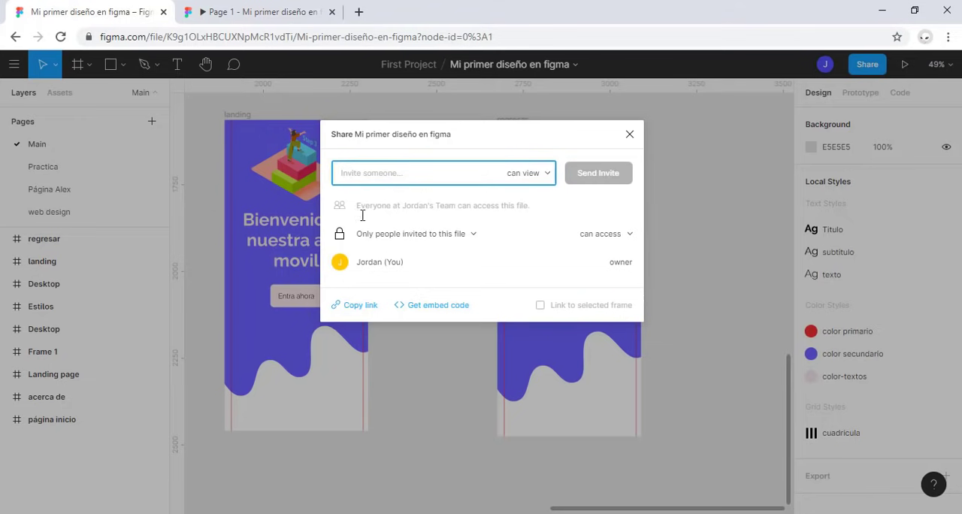
{"action": "left_click", "coordinate": [530, 177]}
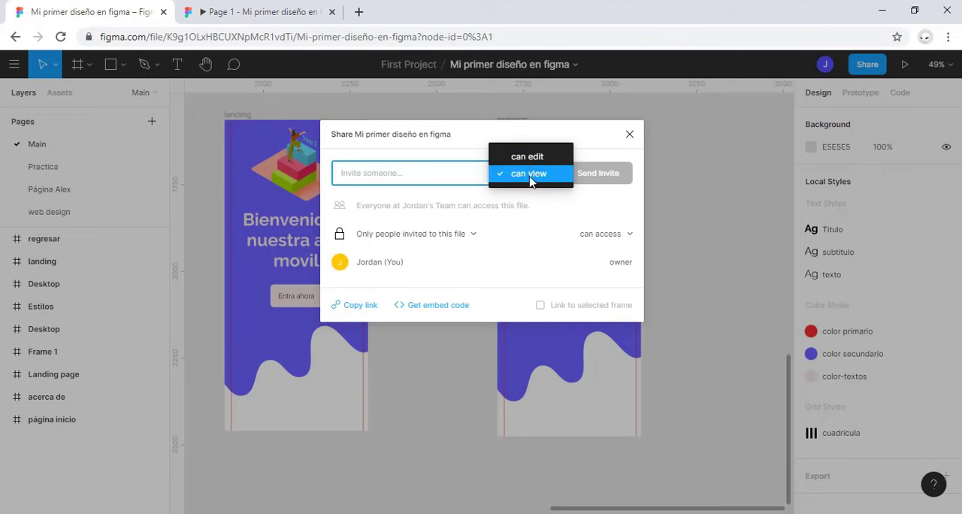
{"action": "left_click", "coordinate": [529, 158]}
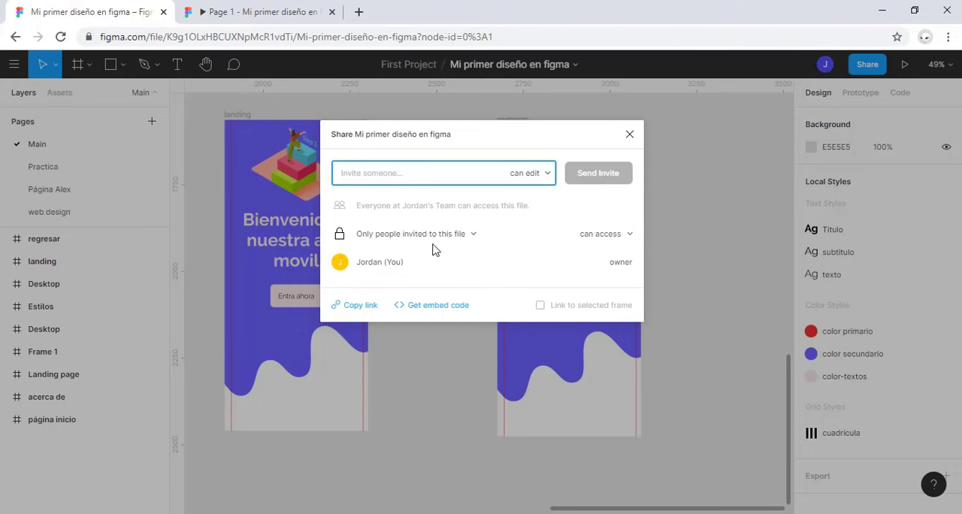
{"action": "left_click", "coordinate": [611, 239]}
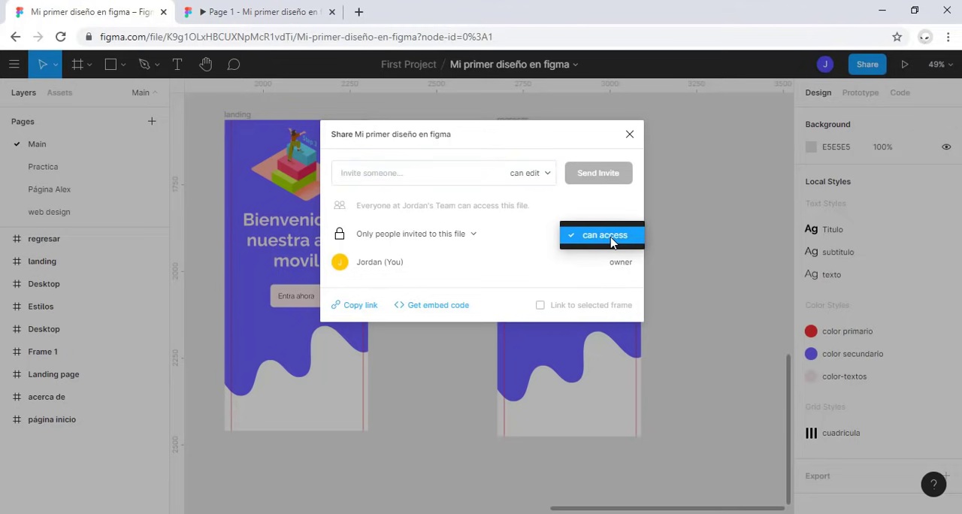
{"action": "left_click", "coordinate": [605, 234]}
{"action": "left_click", "coordinate": [531, 178]}
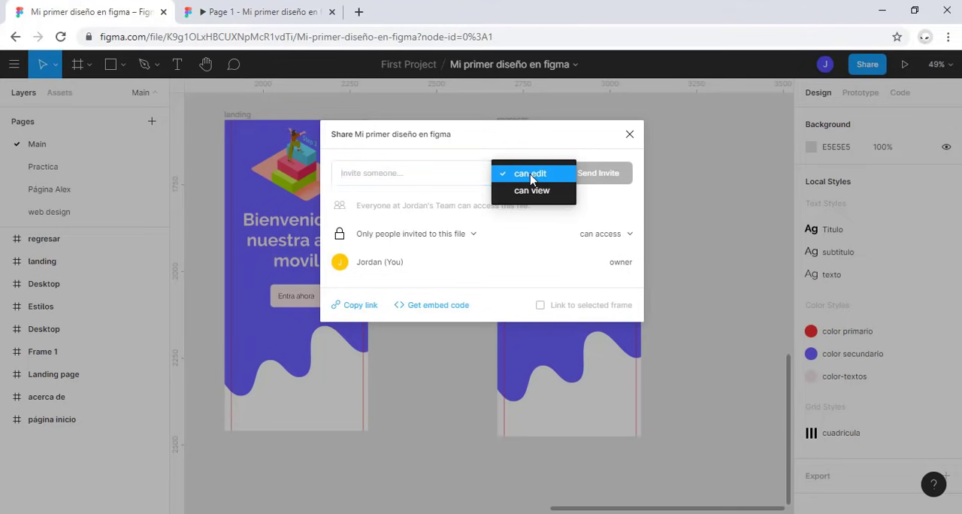
{"action": "left_click", "coordinate": [538, 208]}
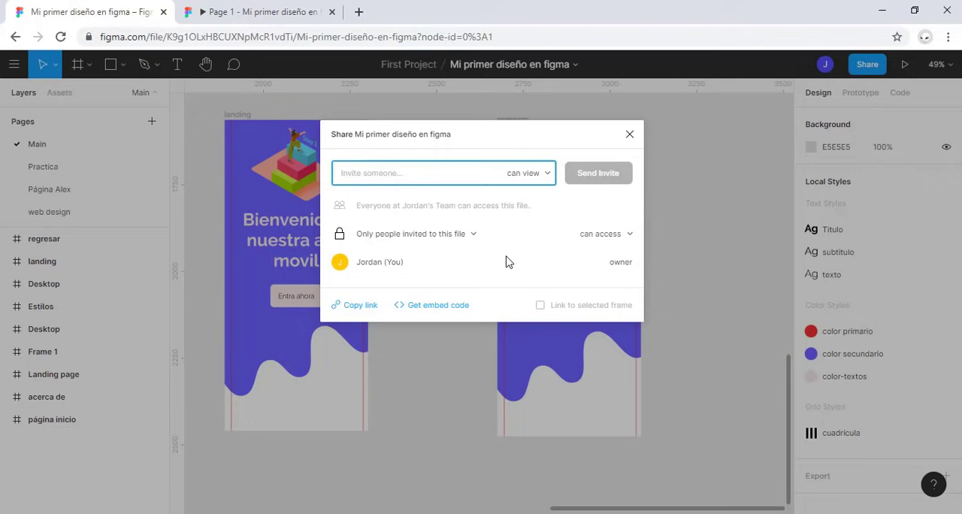
Step: View the public embed code without copying it, copy the file's share link, and close the sharing settings
{"action": "left_click", "coordinate": [442, 307]}
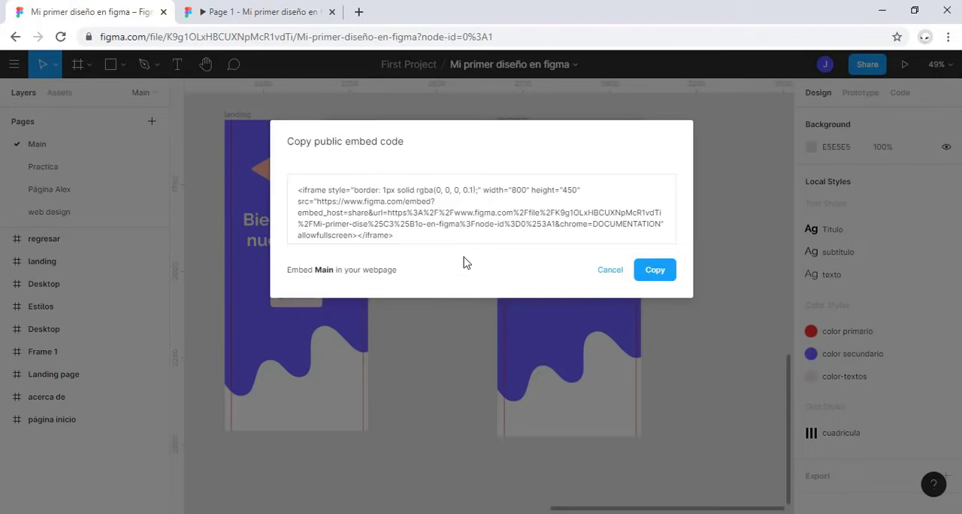
{"action": "left_click", "coordinate": [609, 270]}
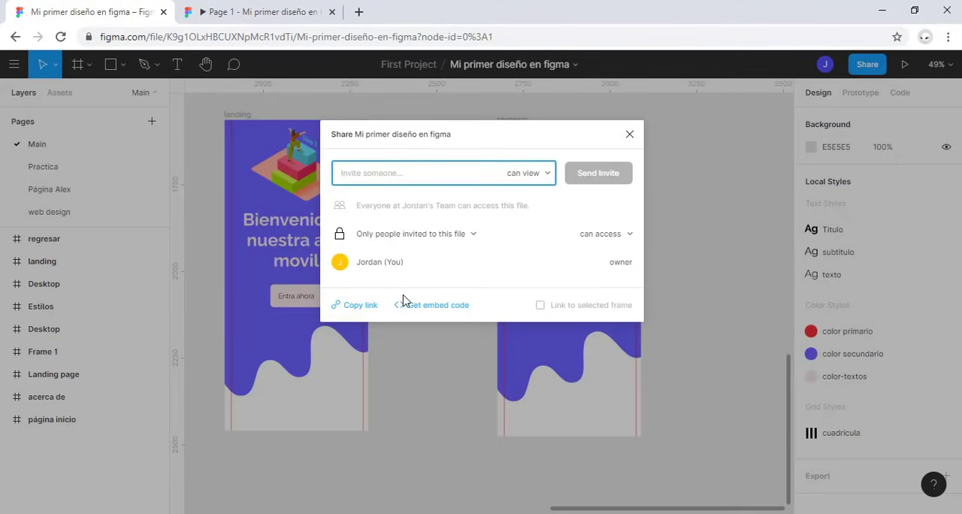
{"action": "left_click", "coordinate": [365, 307]}
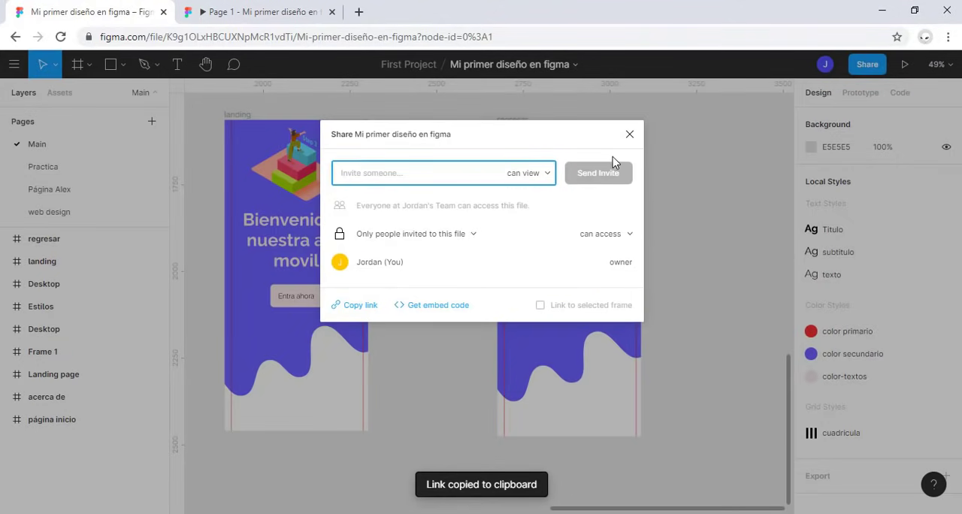
{"action": "left_click", "coordinate": [629, 135]}
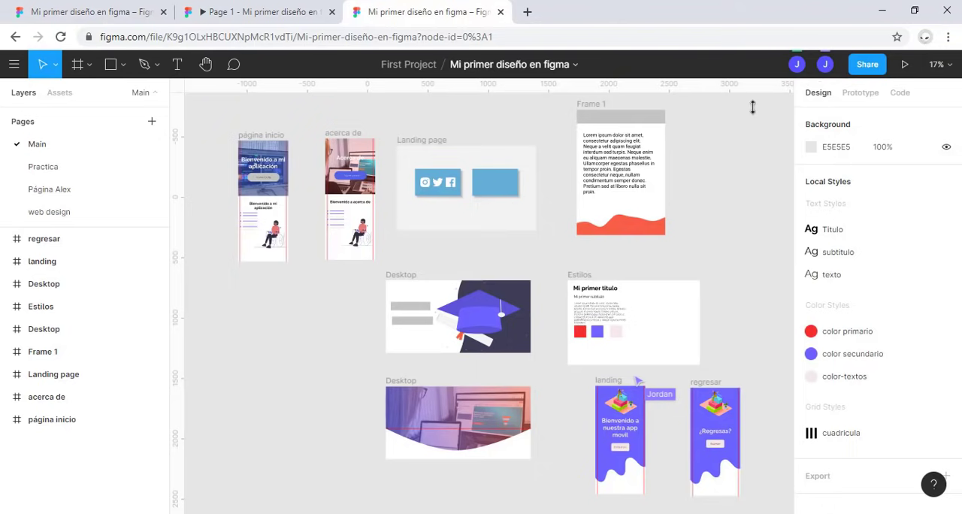
Step: In the second open session of the file, select the pale color-textos square in the Estilos frame
{"action": "scroll", "coordinate": [664, 394], "scroll_direction": "up", "scroll_amount": 1}
{"action": "scroll", "coordinate": [664, 394], "scroll_direction": "up", "scroll_amount": 10}
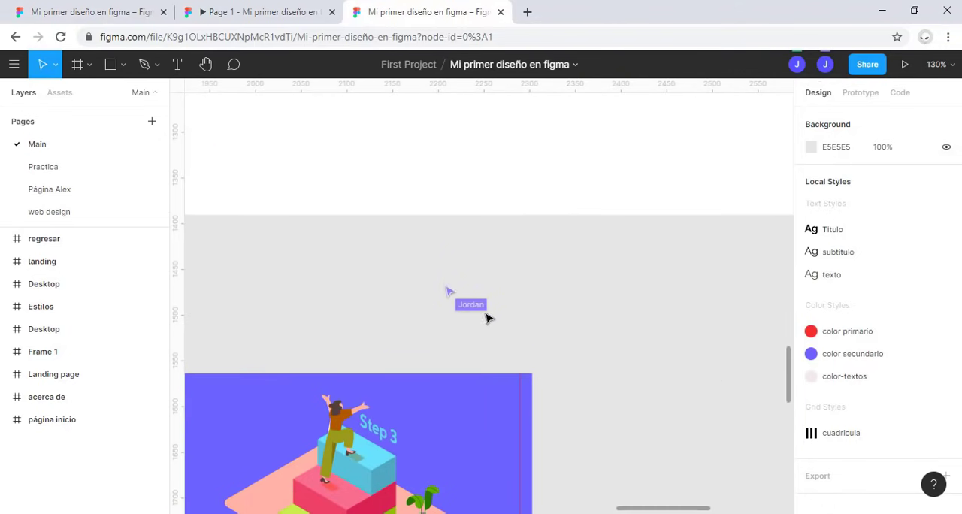
{"action": "scroll", "coordinate": [487, 315], "scroll_direction": "down", "scroll_amount": 6}
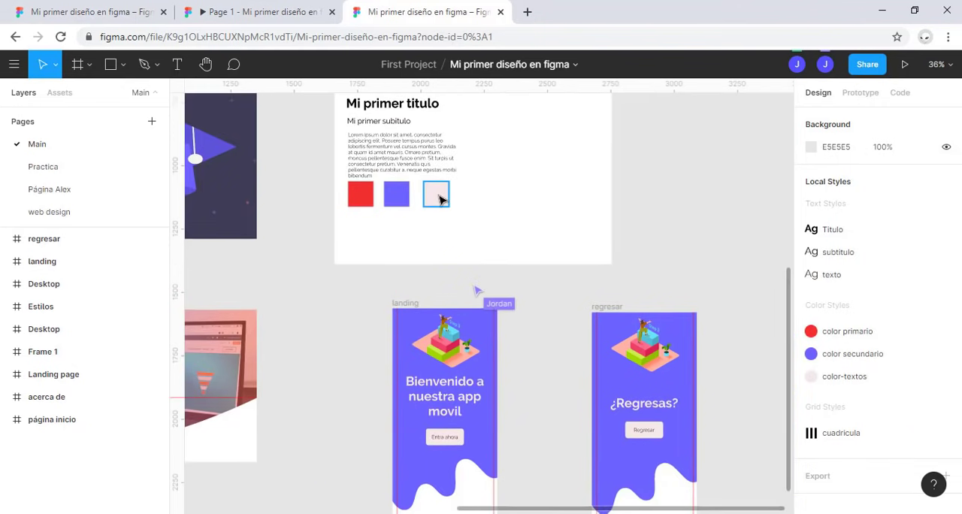
{"action": "left_click", "coordinate": [437, 197]}
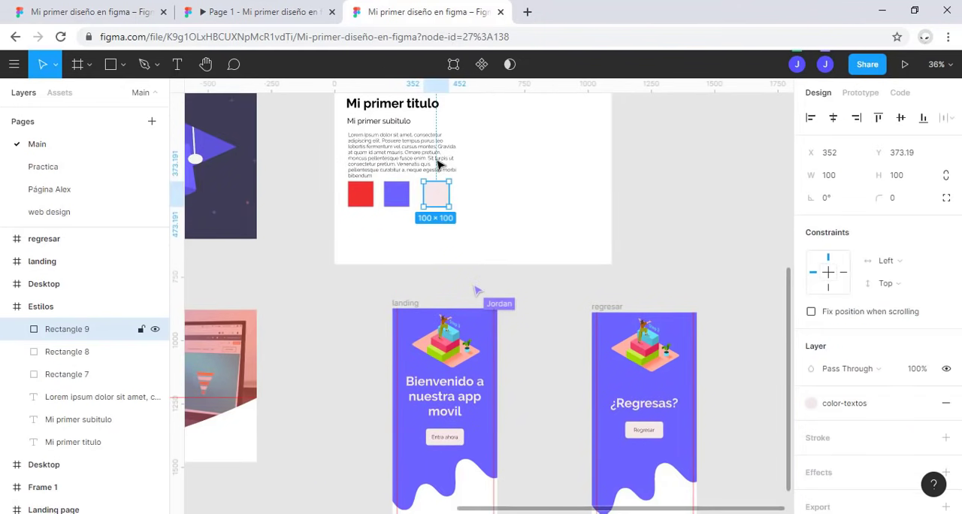
Step: In the original browser tab, move the pale square in the Estilos frame to about X 591.76, Y 102.31, beside the texts
{"action": "left_click", "coordinate": [128, 11]}
{"action": "scroll", "coordinate": [468, 335], "scroll_direction": "down", "scroll_amount": 4}
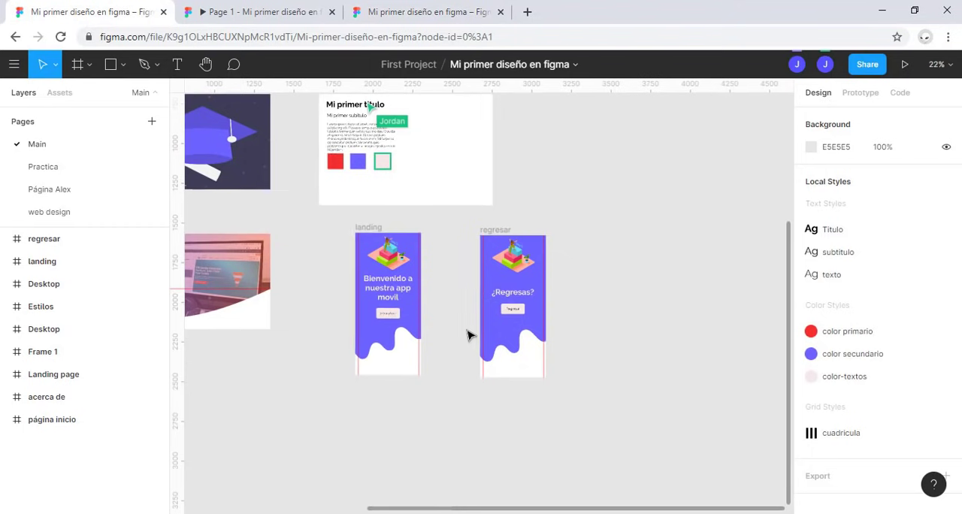
{"action": "left_click_drag", "start_coordinate": [448, 226], "coordinate": [504, 393]}
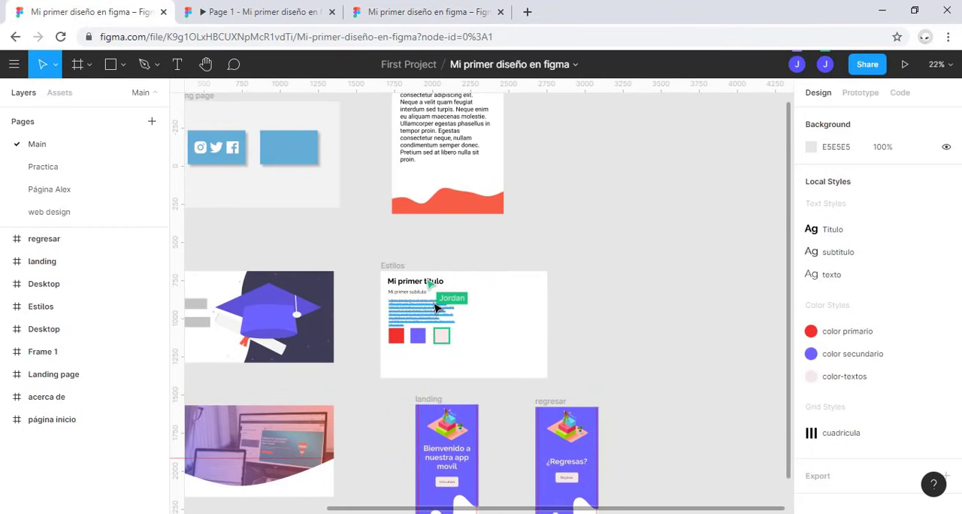
{"action": "scroll", "coordinate": [439, 302], "scroll_direction": "up", "scroll_amount": 3}
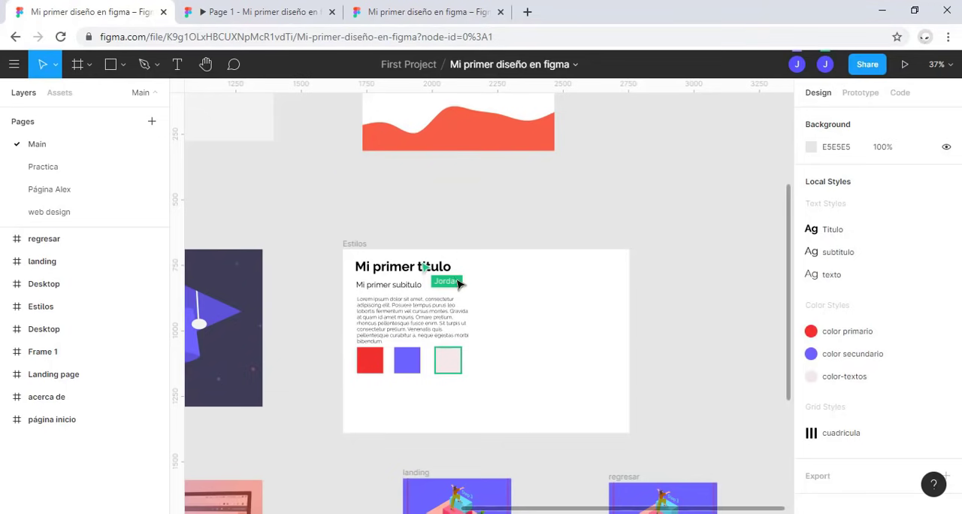
{"action": "left_click_drag", "start_coordinate": [452, 366], "coordinate": [514, 296]}
Step: Switch to the second session of the file and check the pale square's position in the Estilos frame
{"action": "left_click", "coordinate": [453, 7]}
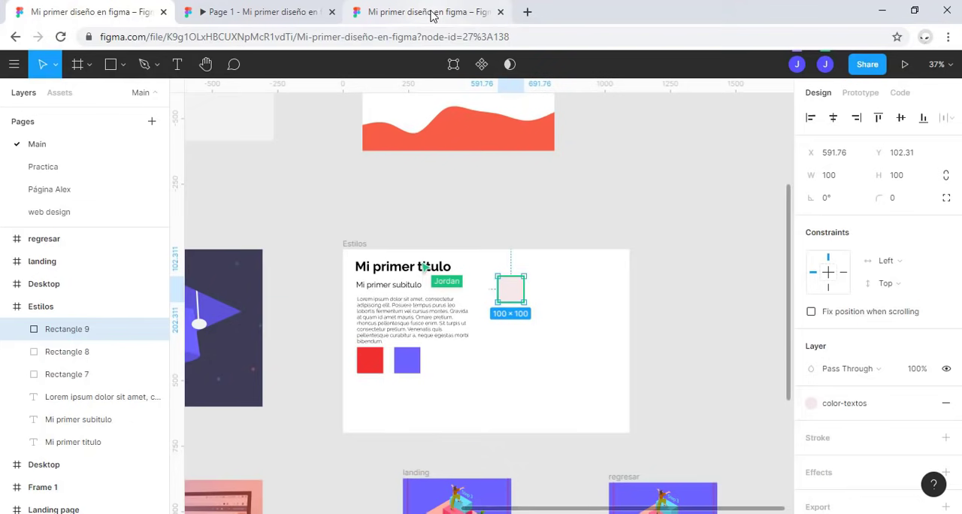
{"action": "scroll", "coordinate": [430, 223], "scroll_direction": "up", "scroll_amount": 1}
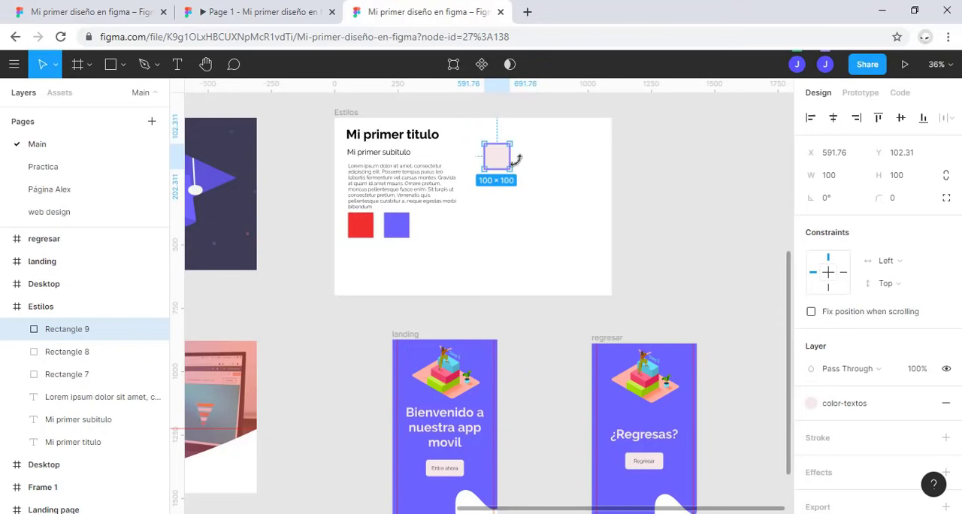
{"action": "scroll", "coordinate": [493, 231], "scroll_direction": "up", "scroll_amount": 2}
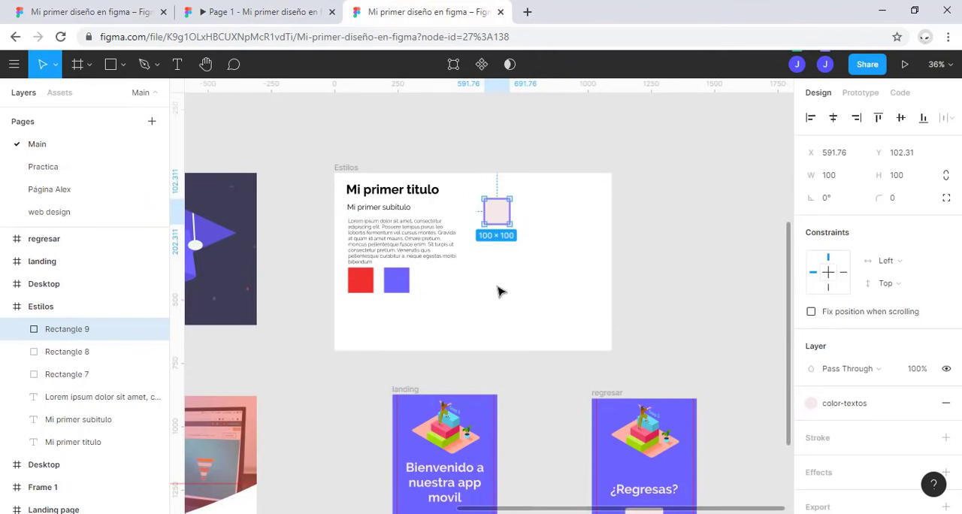
Step: Return to the original browser tab with the pale square's move undone, and view all frames of the Main page
{"action": "left_click", "coordinate": [80, 10]}
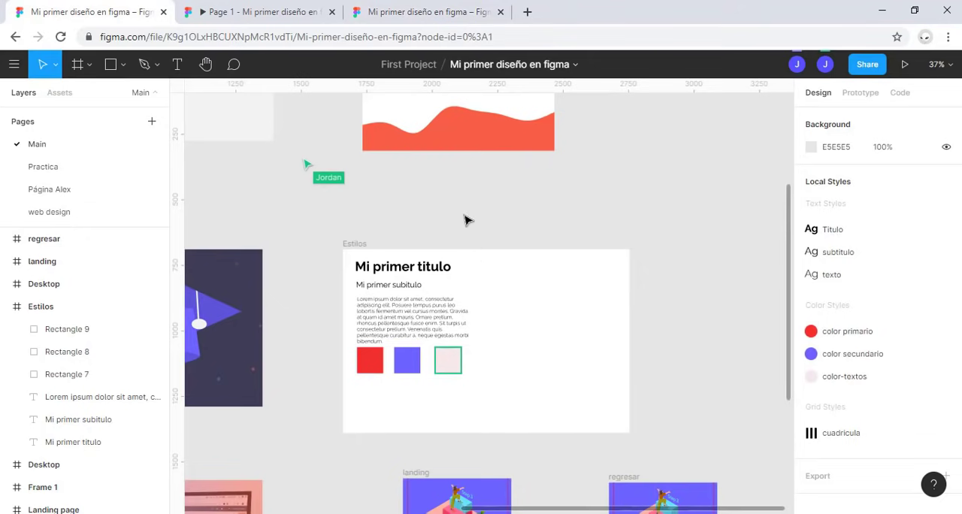
{"action": "scroll", "coordinate": [465, 219], "scroll_direction": "down", "scroll_amount": 5}
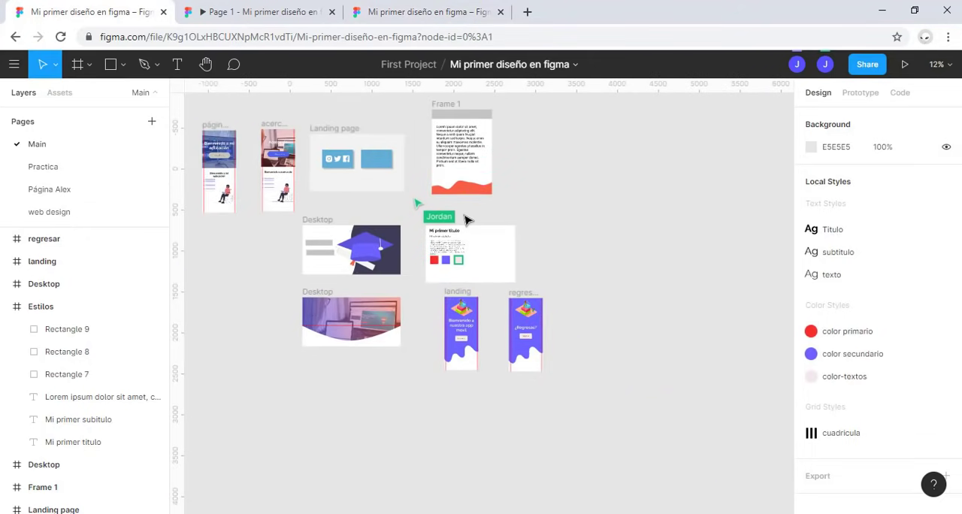
{"action": "left_click_drag", "start_coordinate": [286, 300], "coordinate": [311, 333]}
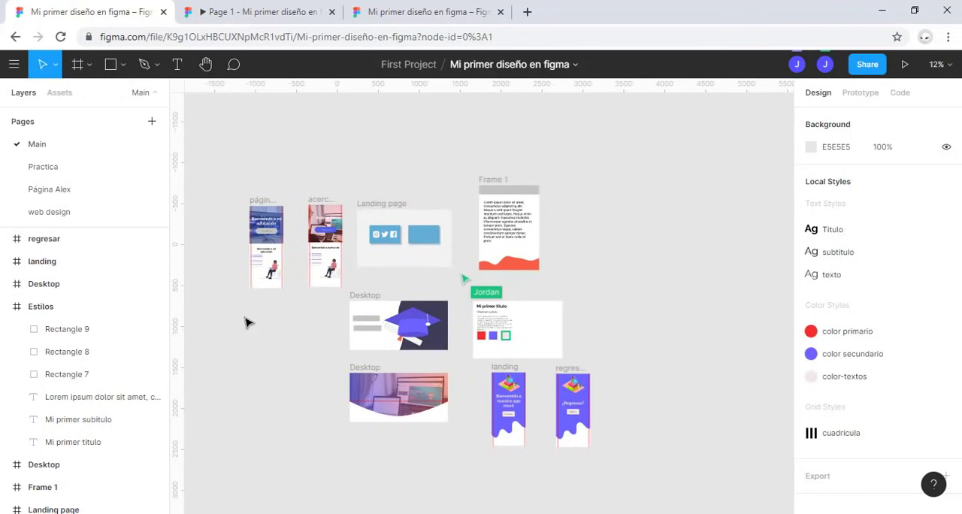